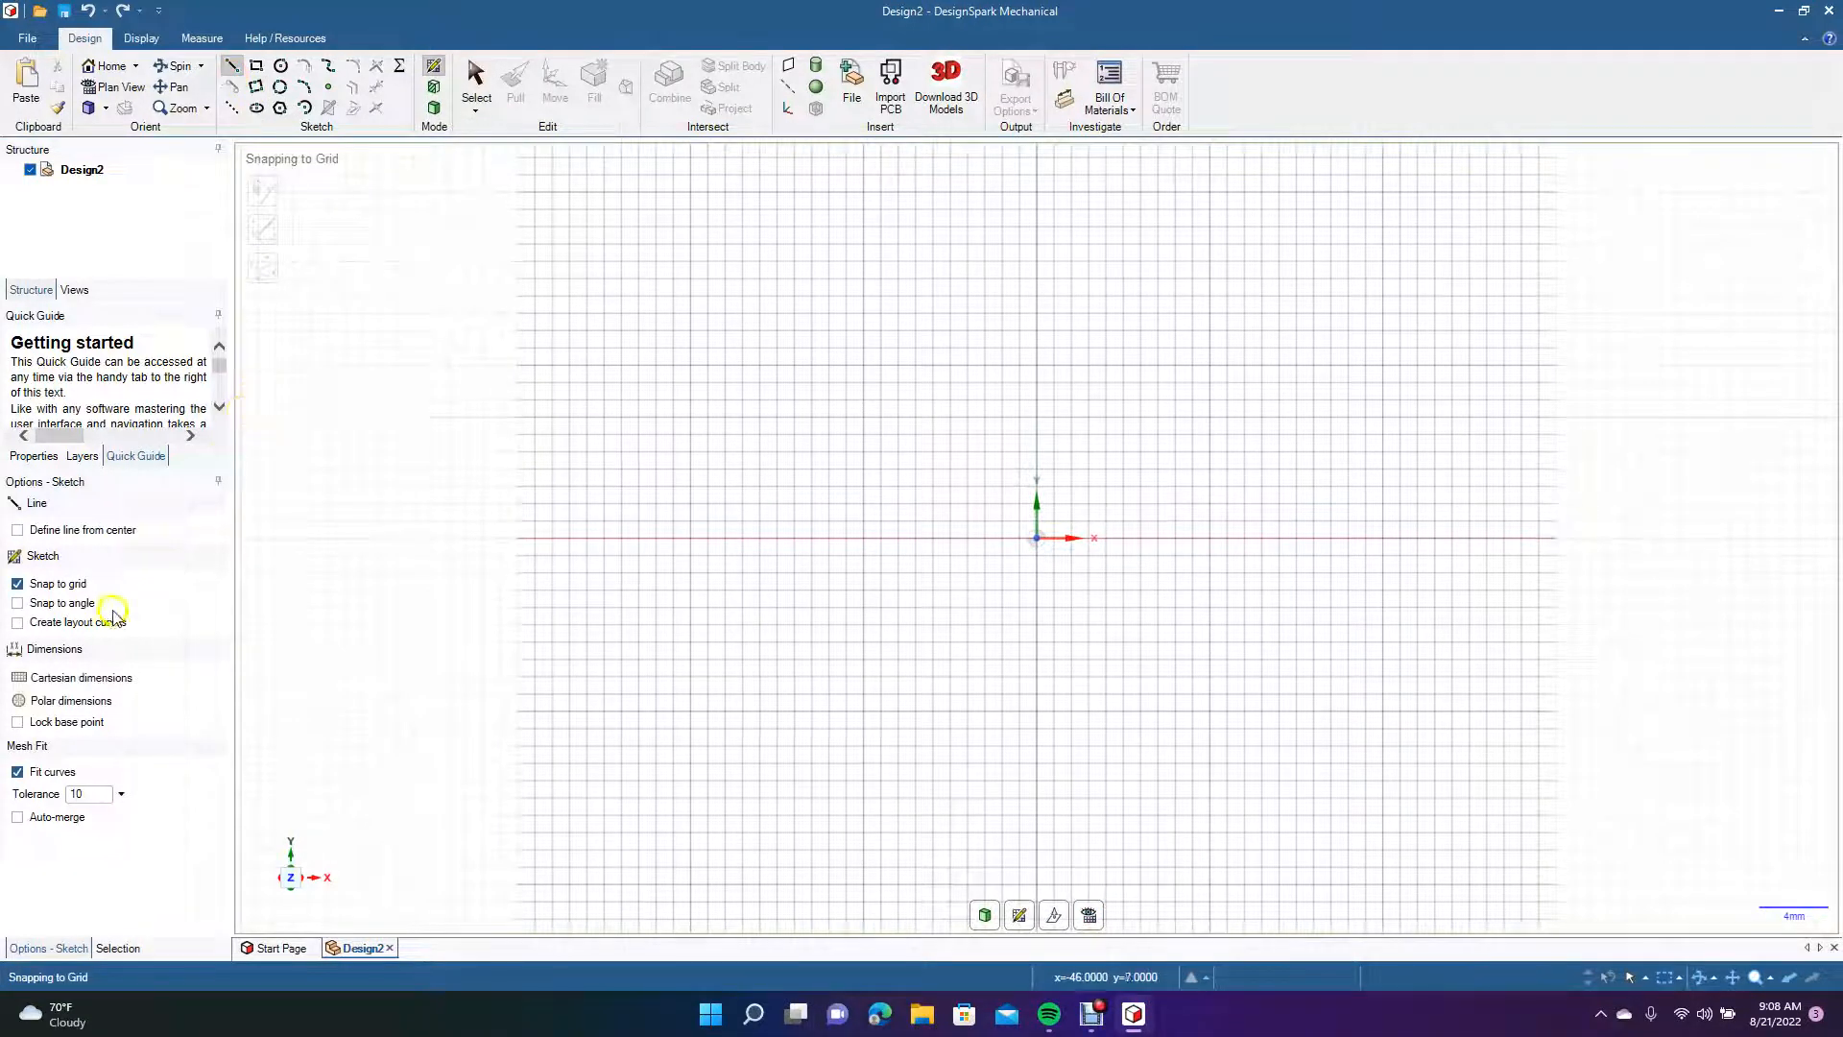
Sketch a base line along the X axis through the origin and a line about 10.3 mm long rising from its negative-X end at about 60.9°.
{"action": "left_click", "coordinate": [779, 539]}
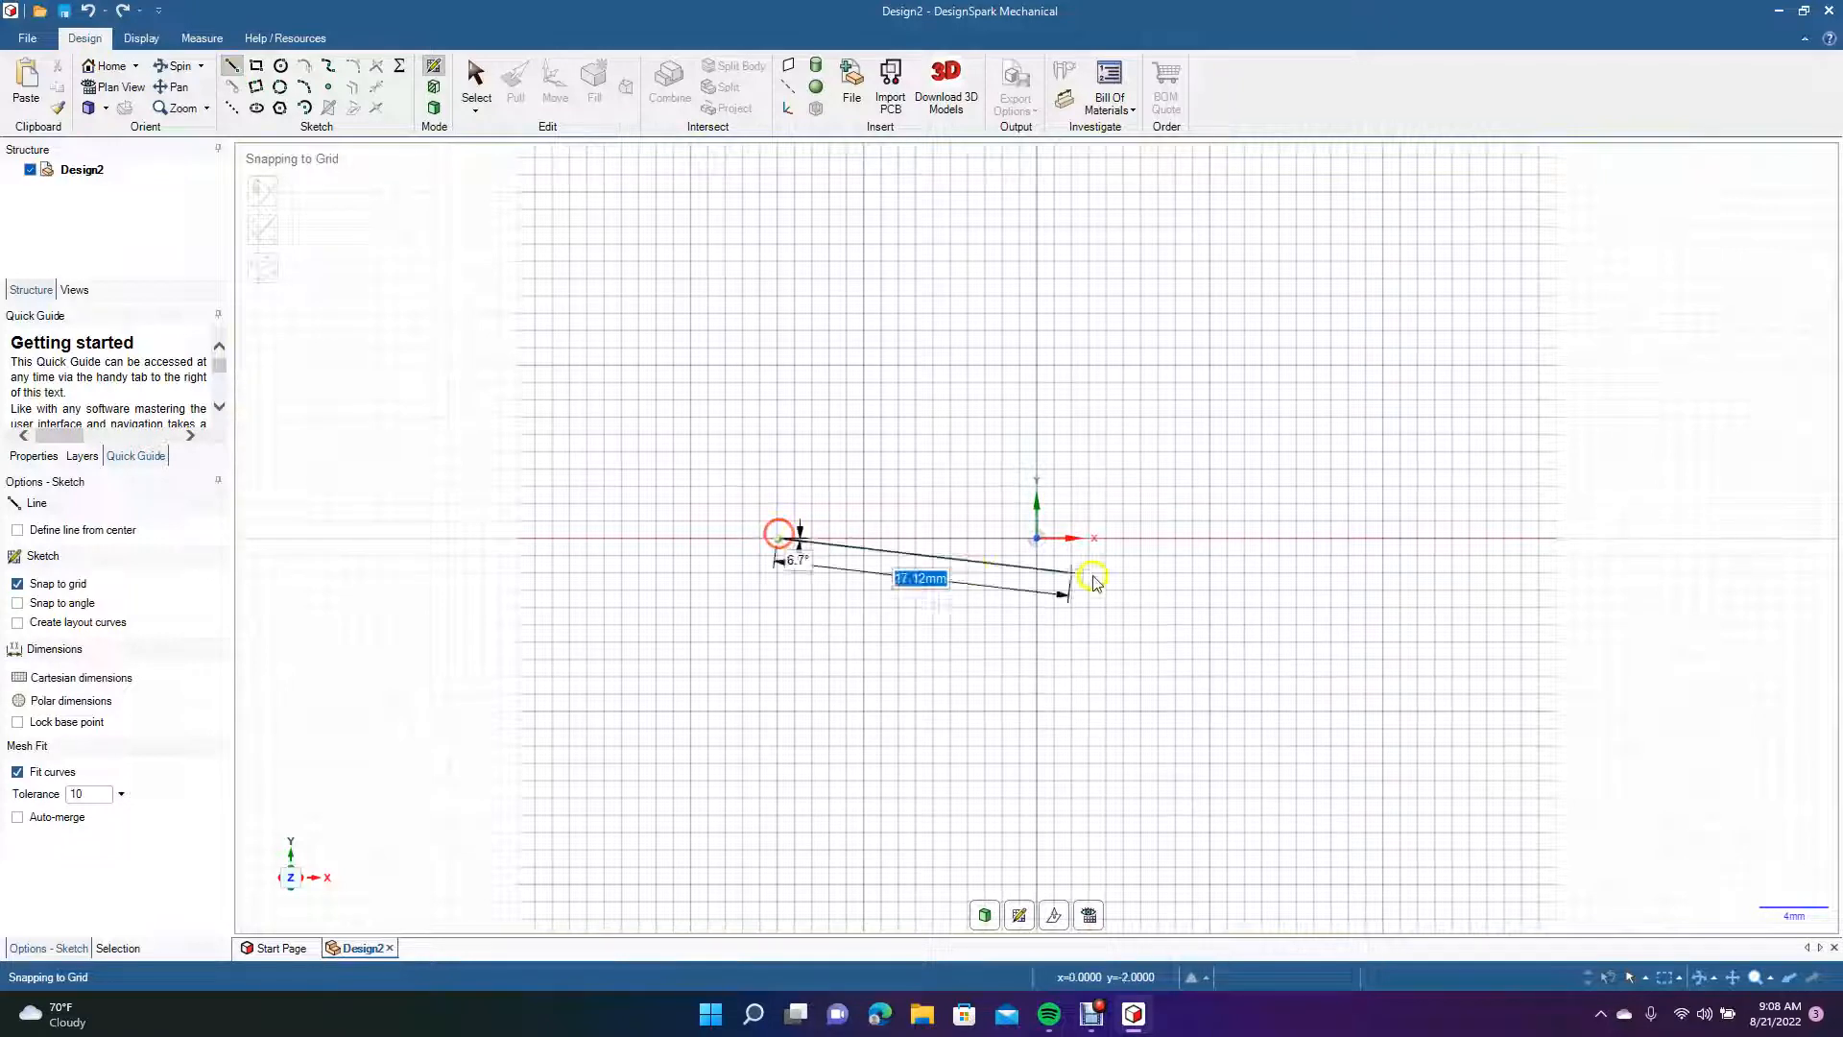
{"action": "left_click", "coordinate": [1312, 542]}
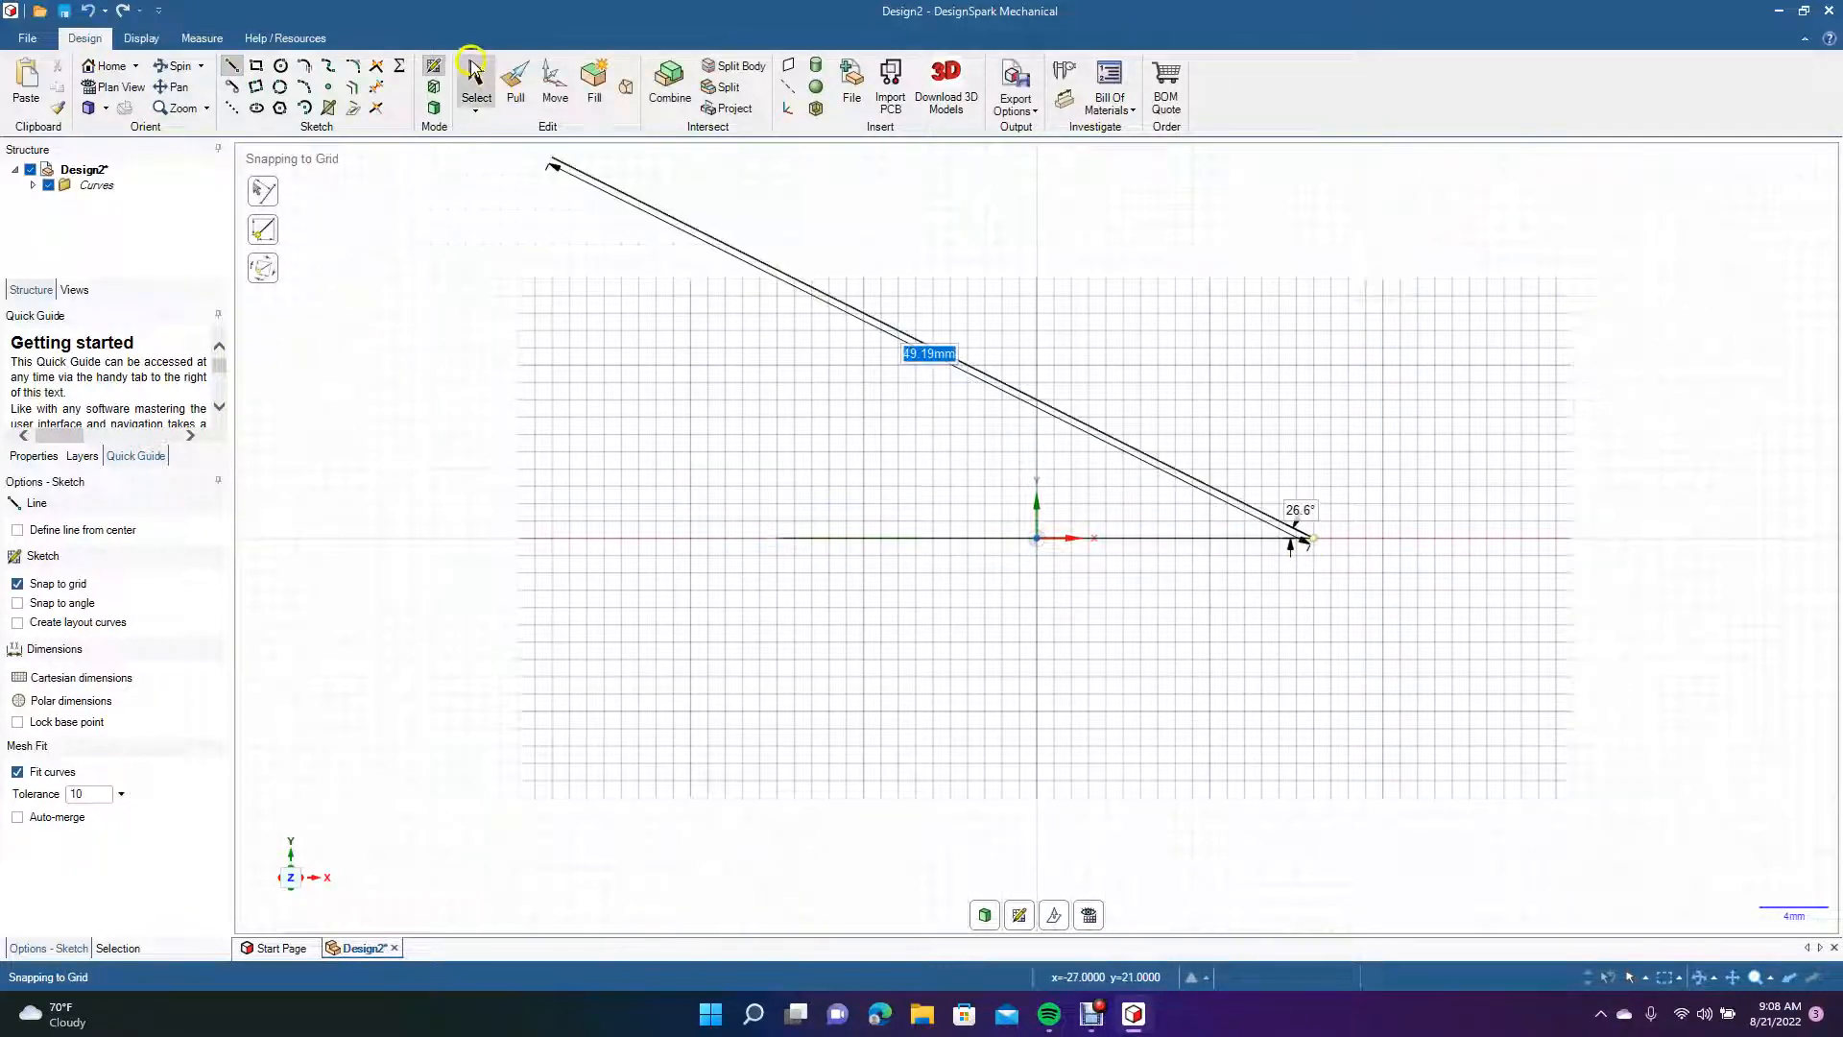
{"action": "left_click", "coordinate": [473, 70]}
{"action": "left_click", "coordinate": [231, 65]}
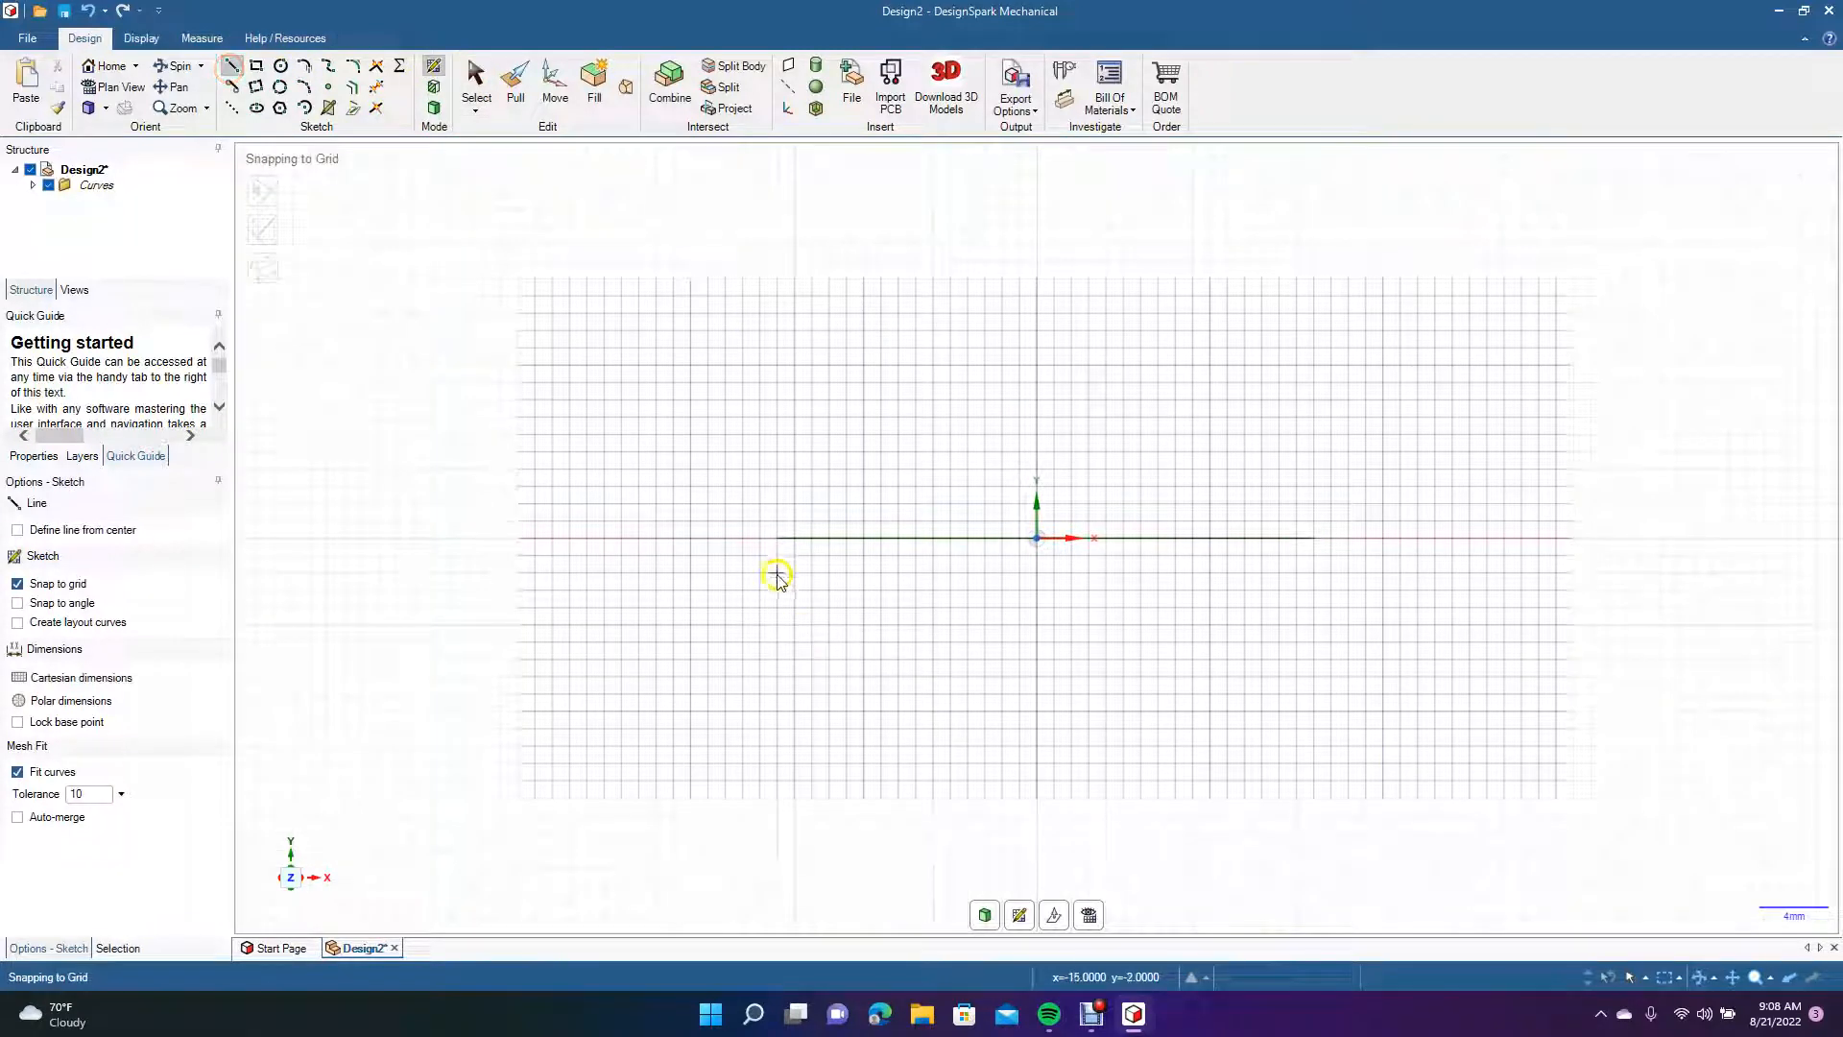
{"action": "left_click", "coordinate": [778, 539]}
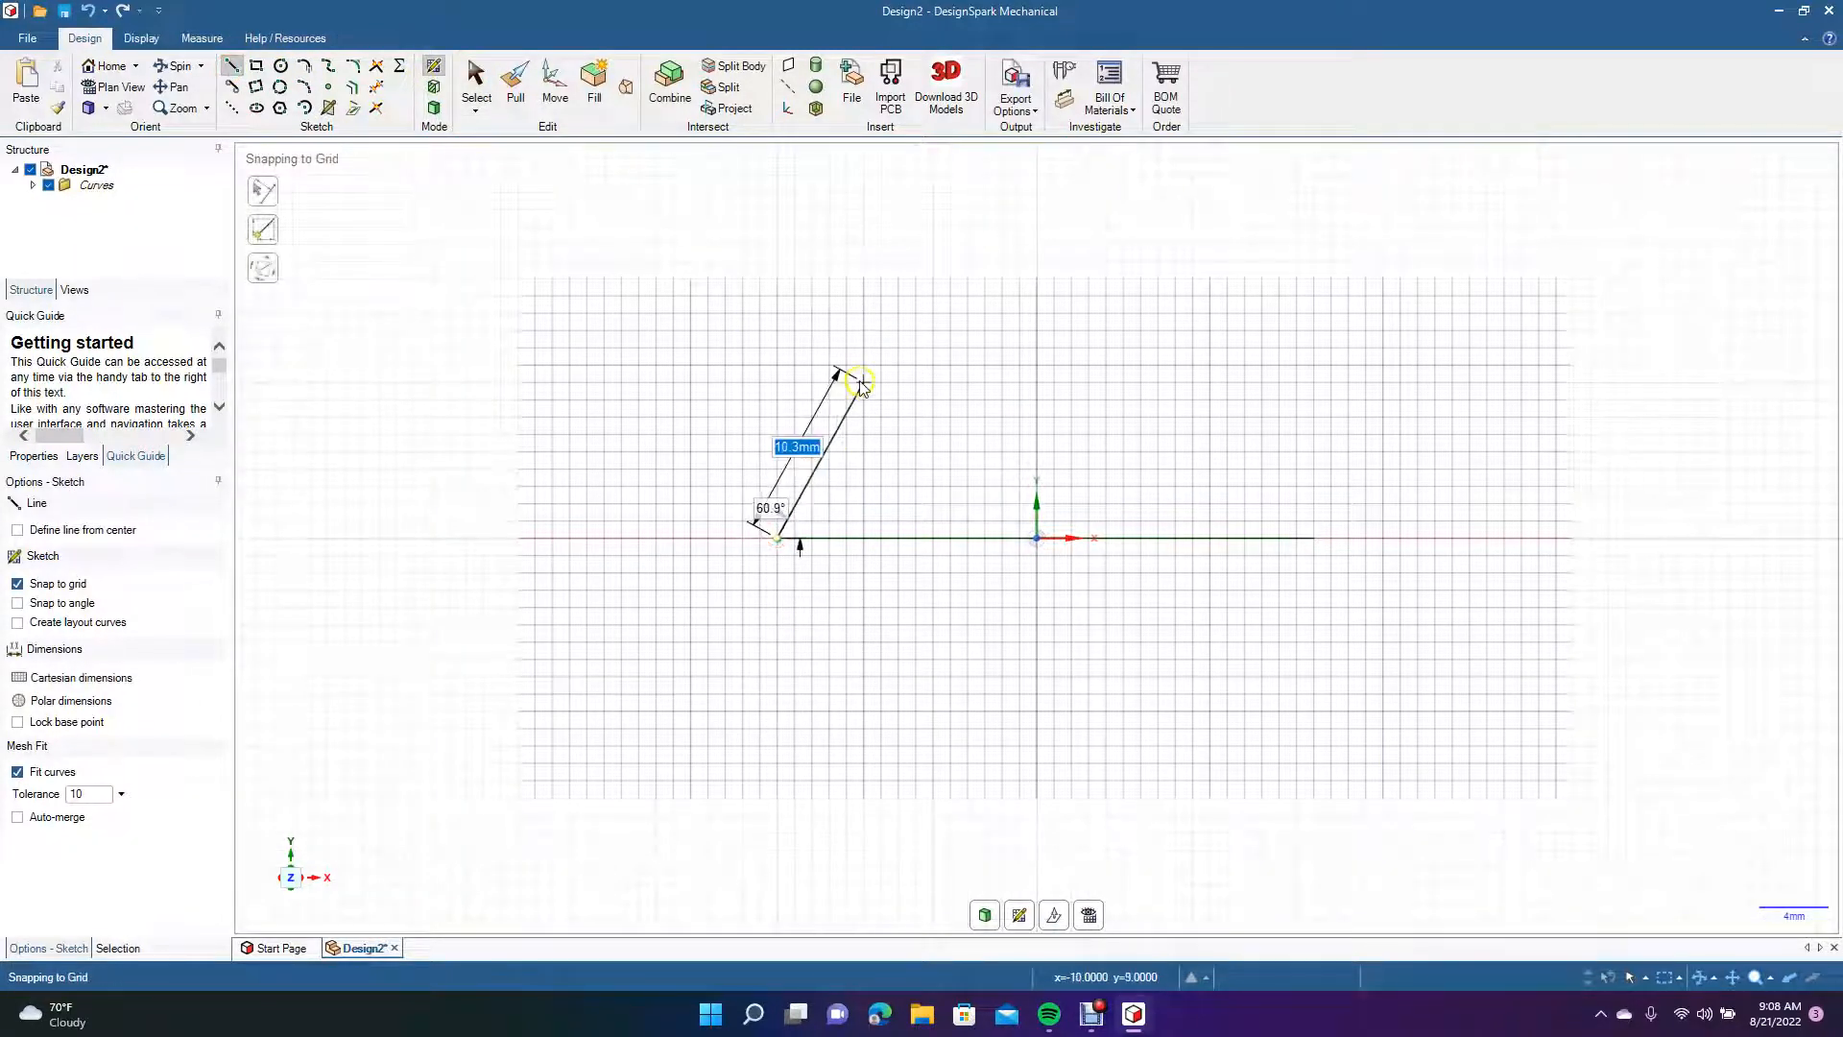
{"action": "left_click", "coordinate": [862, 383]}
{"action": "left_click", "coordinate": [470, 83]}
Close the profile with a shallow upward-bulging arc of about 83 mm radius from the slanted line's upper end to the base line's free end.
{"action": "left_click", "coordinate": [304, 86]}
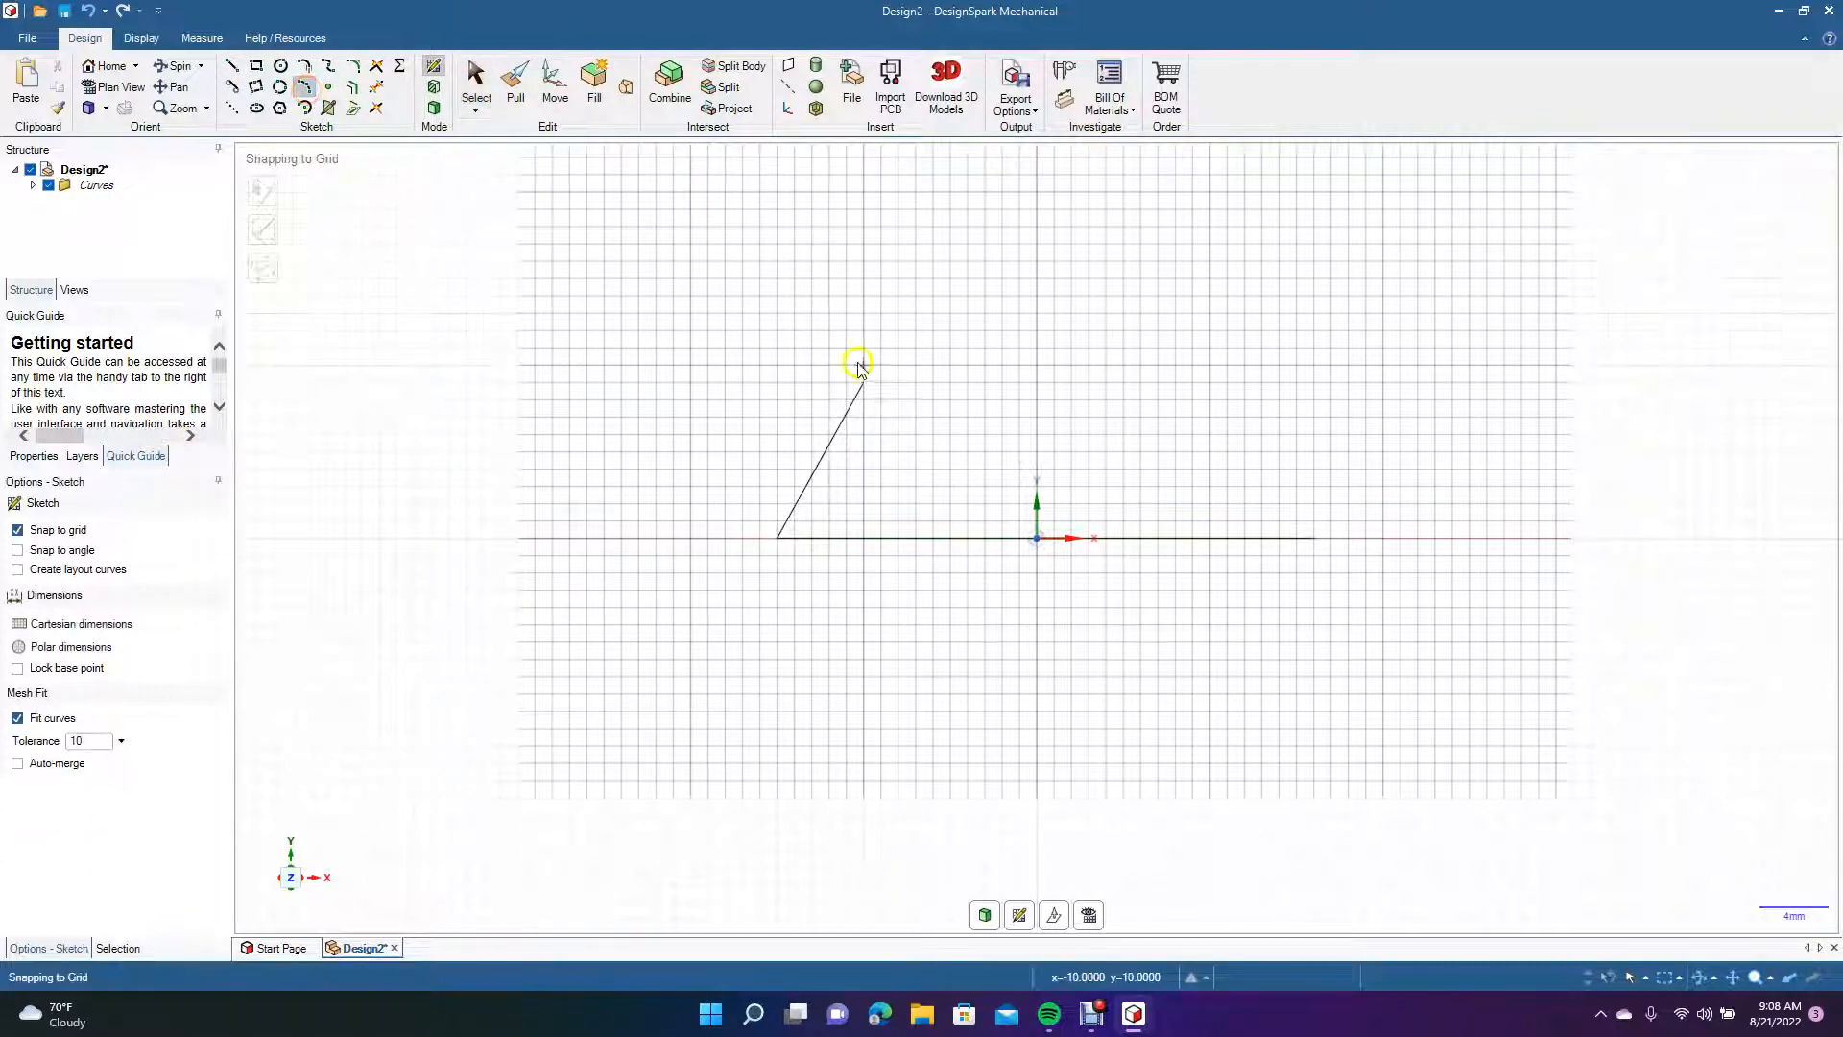
{"action": "left_click", "coordinate": [864, 382]}
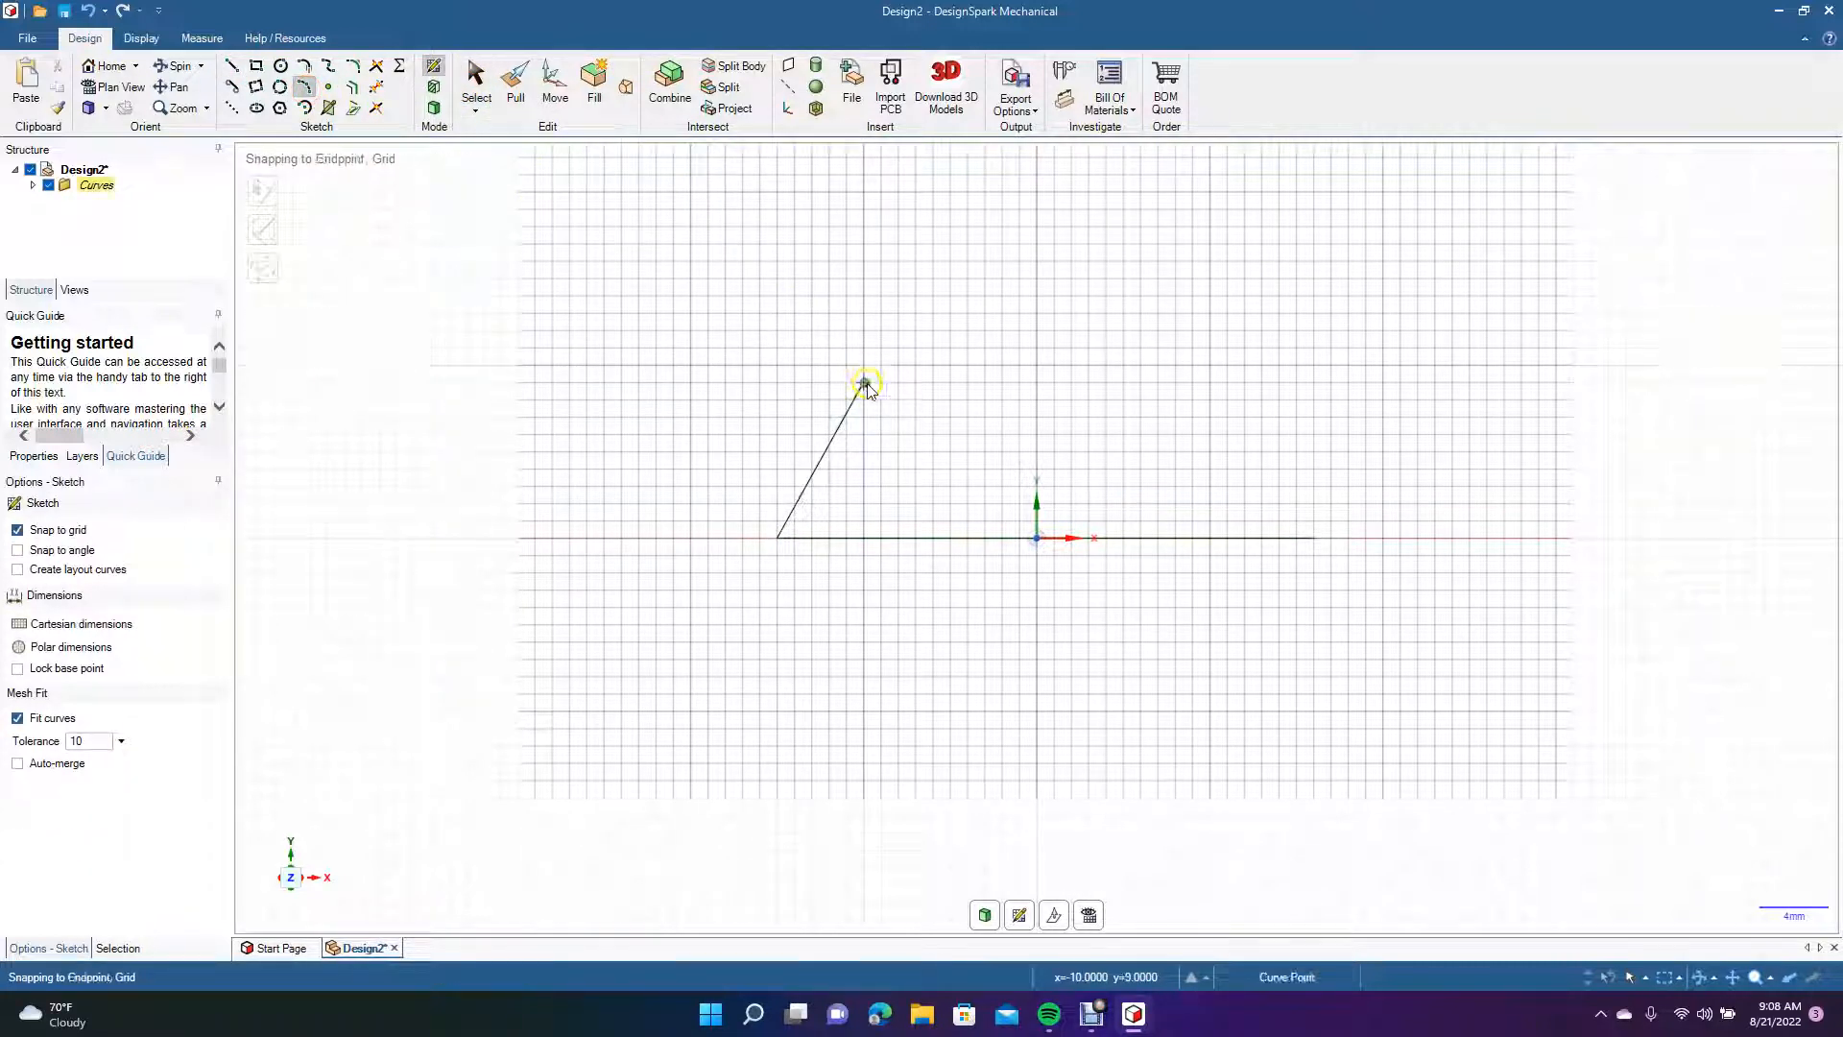
{"action": "left_click", "coordinate": [1315, 539]}
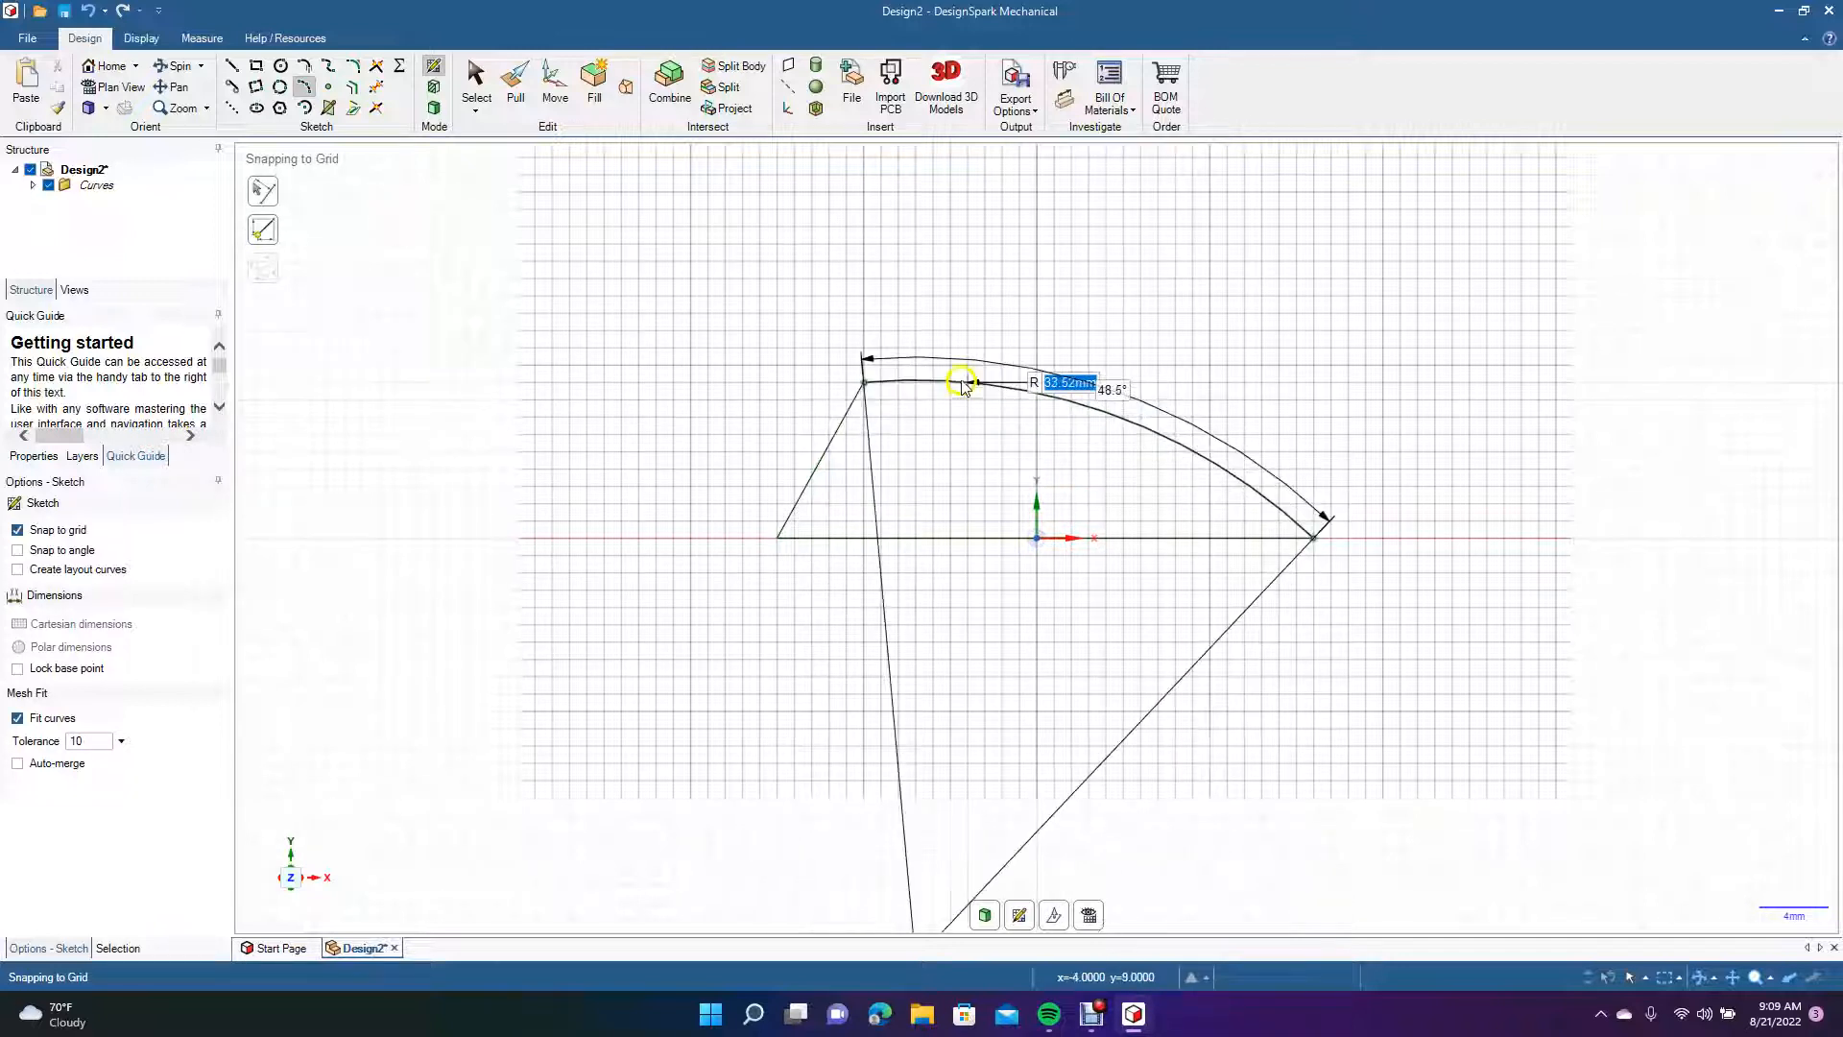
{"action": "left_click", "coordinate": [956, 391]}
{"action": "left_click", "coordinate": [476, 82]}
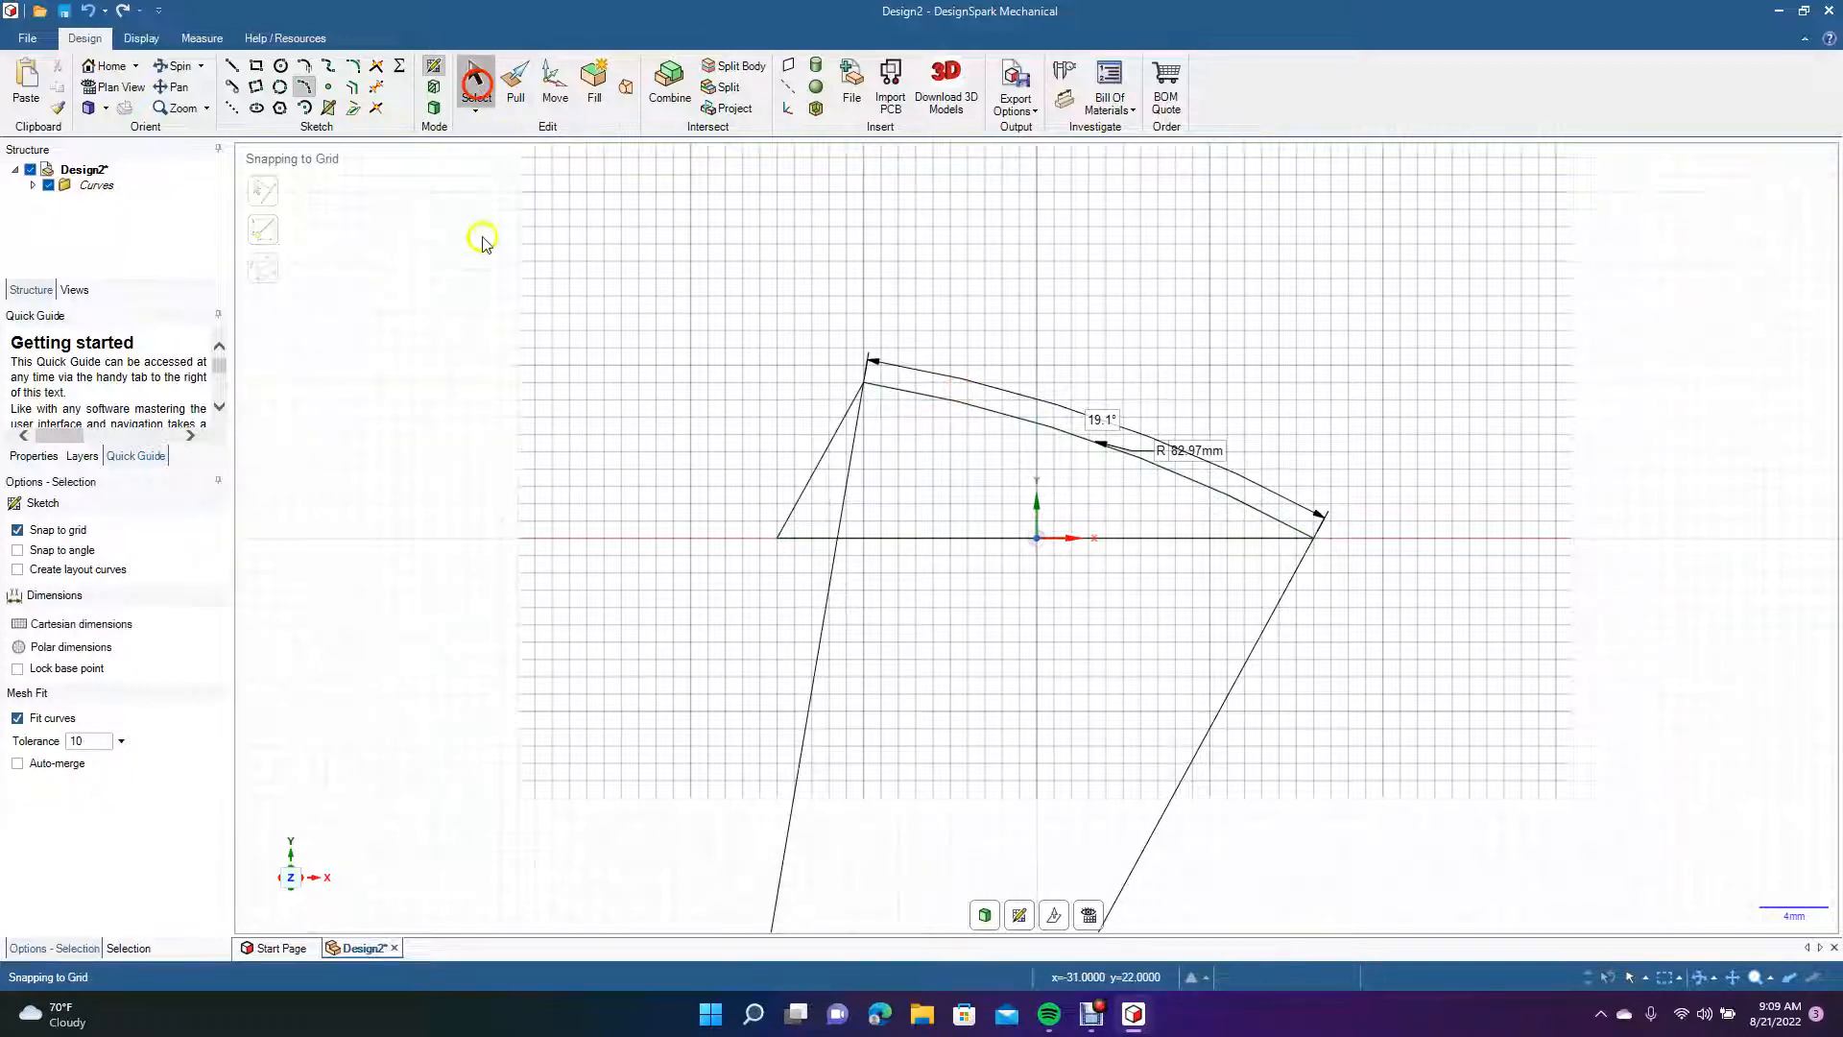
Turn the closed wedge profile into a surface by switching to 3D mode, and activate the Pull tool.
{"action": "left_click", "coordinate": [177, 65]}
{"action": "mouse_move", "coordinate": [422, 430]}
{"action": "left_mouse_down"}
{"action": "mouse_move", "coordinate": [461, 451]}
{"action": "mouse_move", "coordinate": [446, 436]}
{"action": "left_mouse_up"}
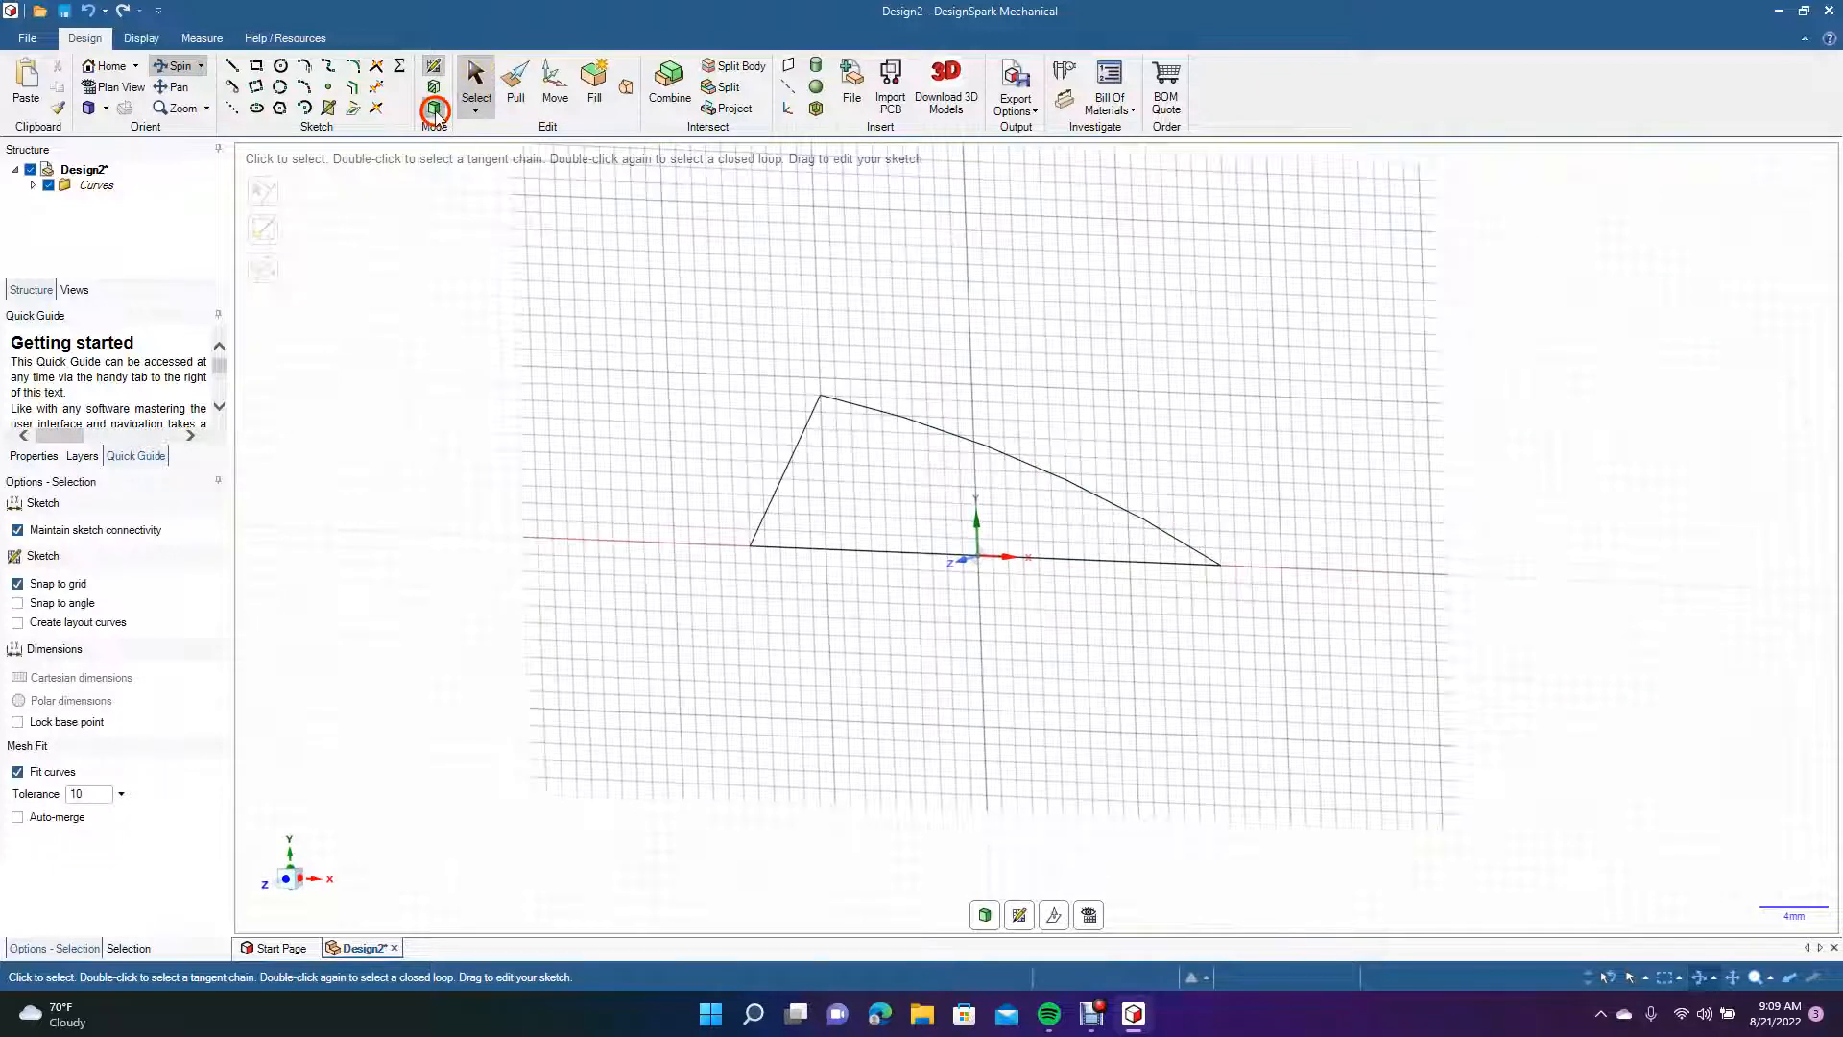
{"action": "left_click", "coordinate": [435, 111]}
{"action": "left_click", "coordinate": [516, 82]}
{"action": "left_click", "coordinate": [846, 464]}
{"action": "left_click_drag", "start_coordinate": [846, 463], "coordinate": [778, 501]}
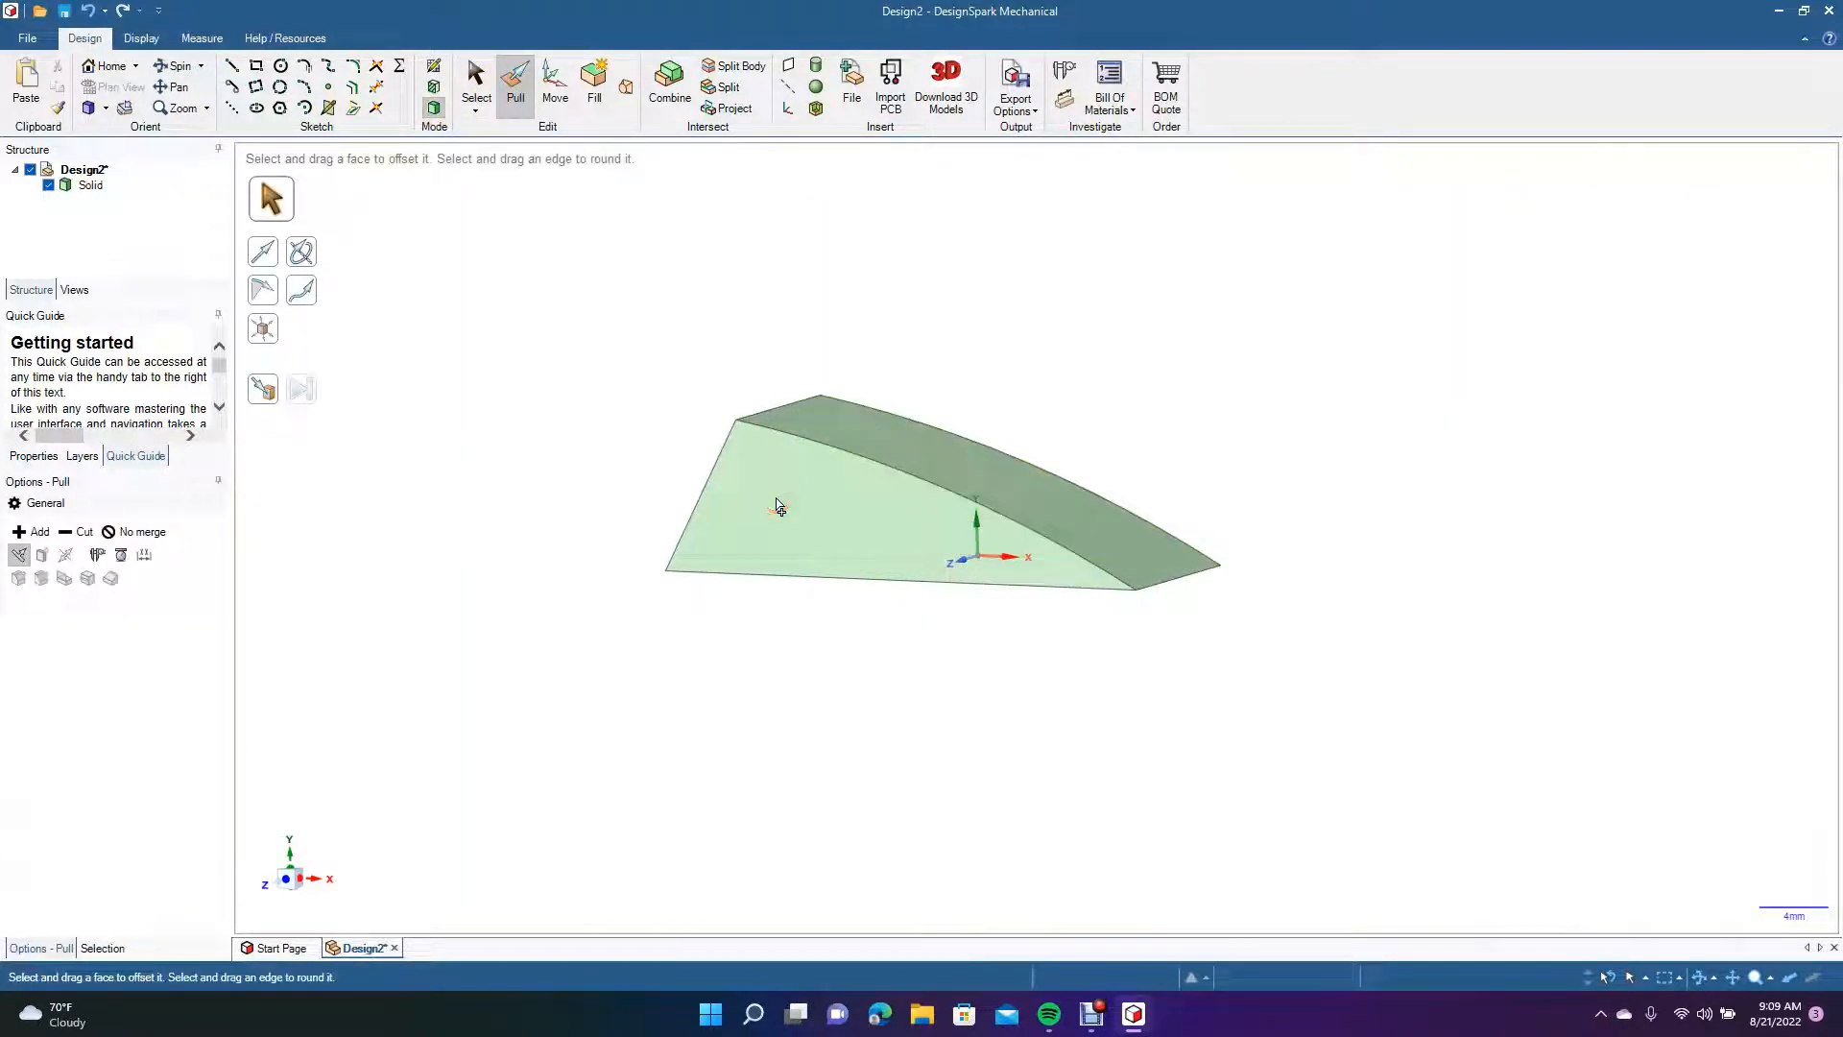
{"action": "key", "text": "ctrl+z"}
Pull the wedge profile face into a solid 12 mm thick.
{"action": "left_click", "coordinate": [835, 485]}
{"action": "type", "text": "12"}
{"action": "key", "text": "Return"}
{"action": "left_click", "coordinate": [475, 81]}
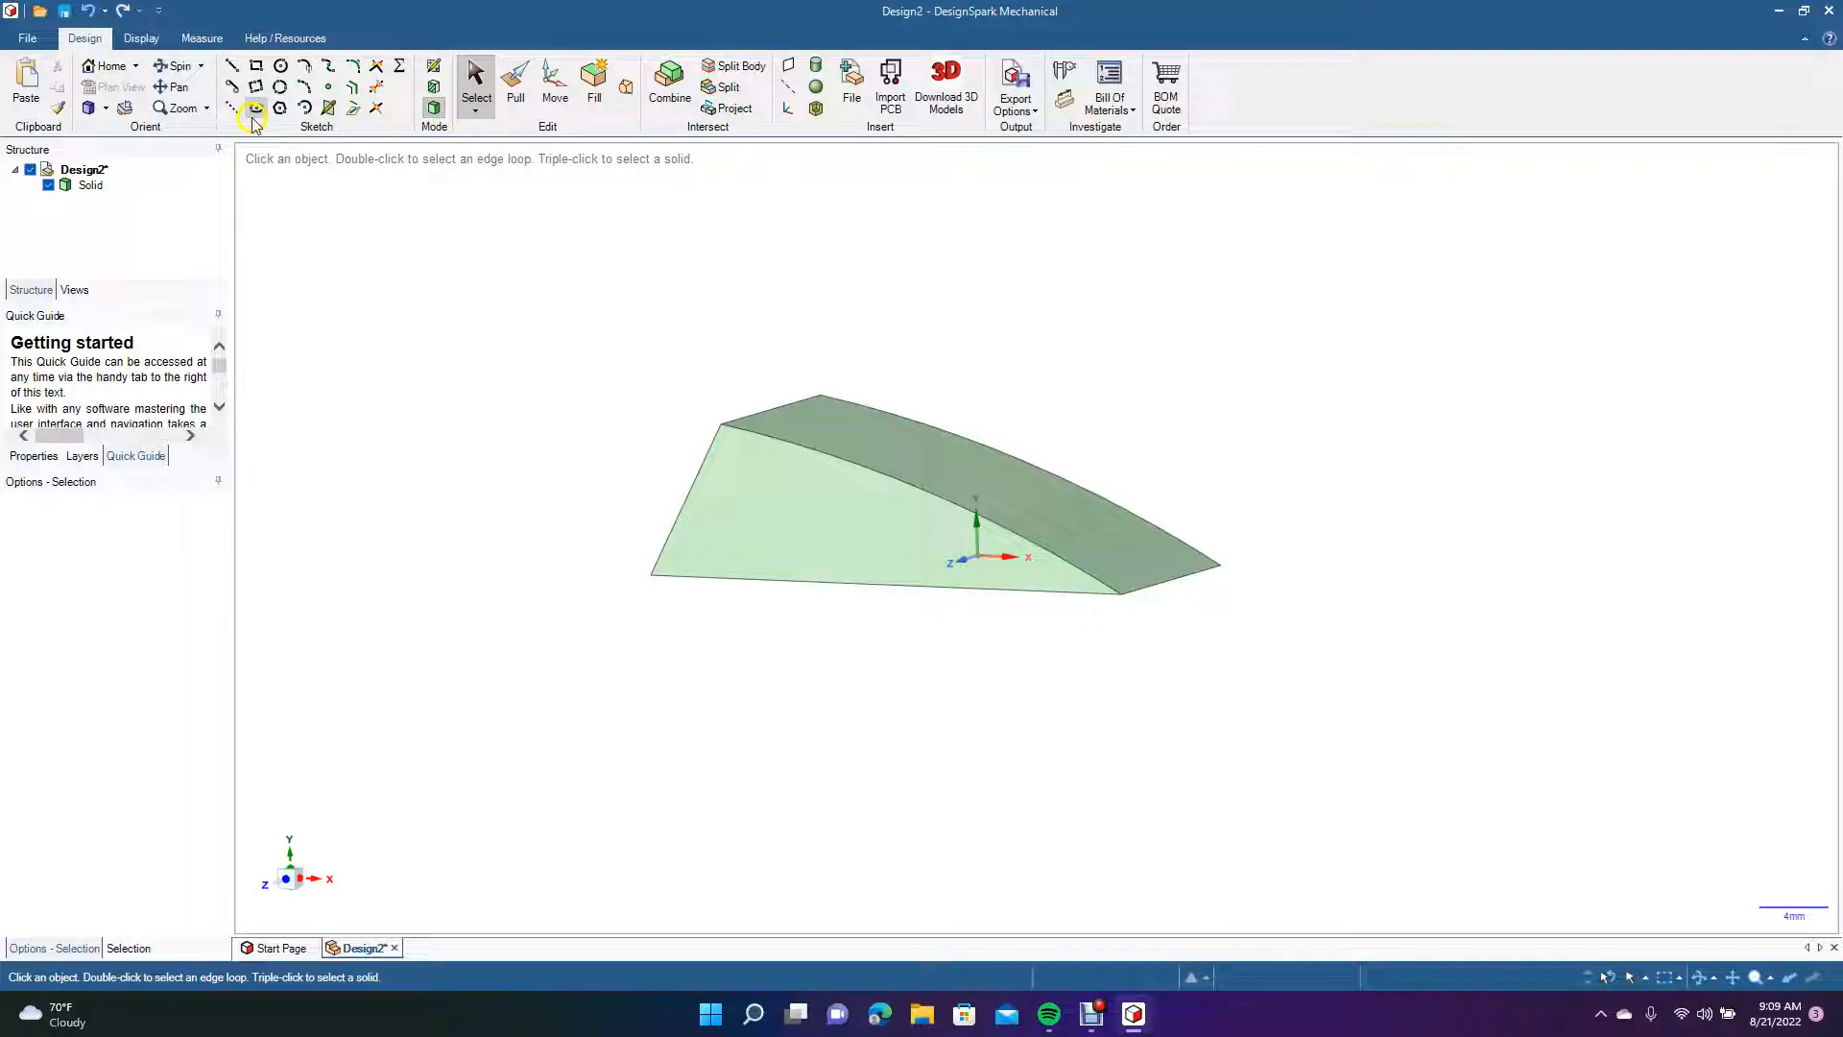
Insert a reference plane perpendicular to the X axis, using the axis as the reference.
{"action": "left_click", "coordinate": [175, 65]}
{"action": "left_click_drag", "start_coordinate": [395, 527], "coordinate": [584, 522]}
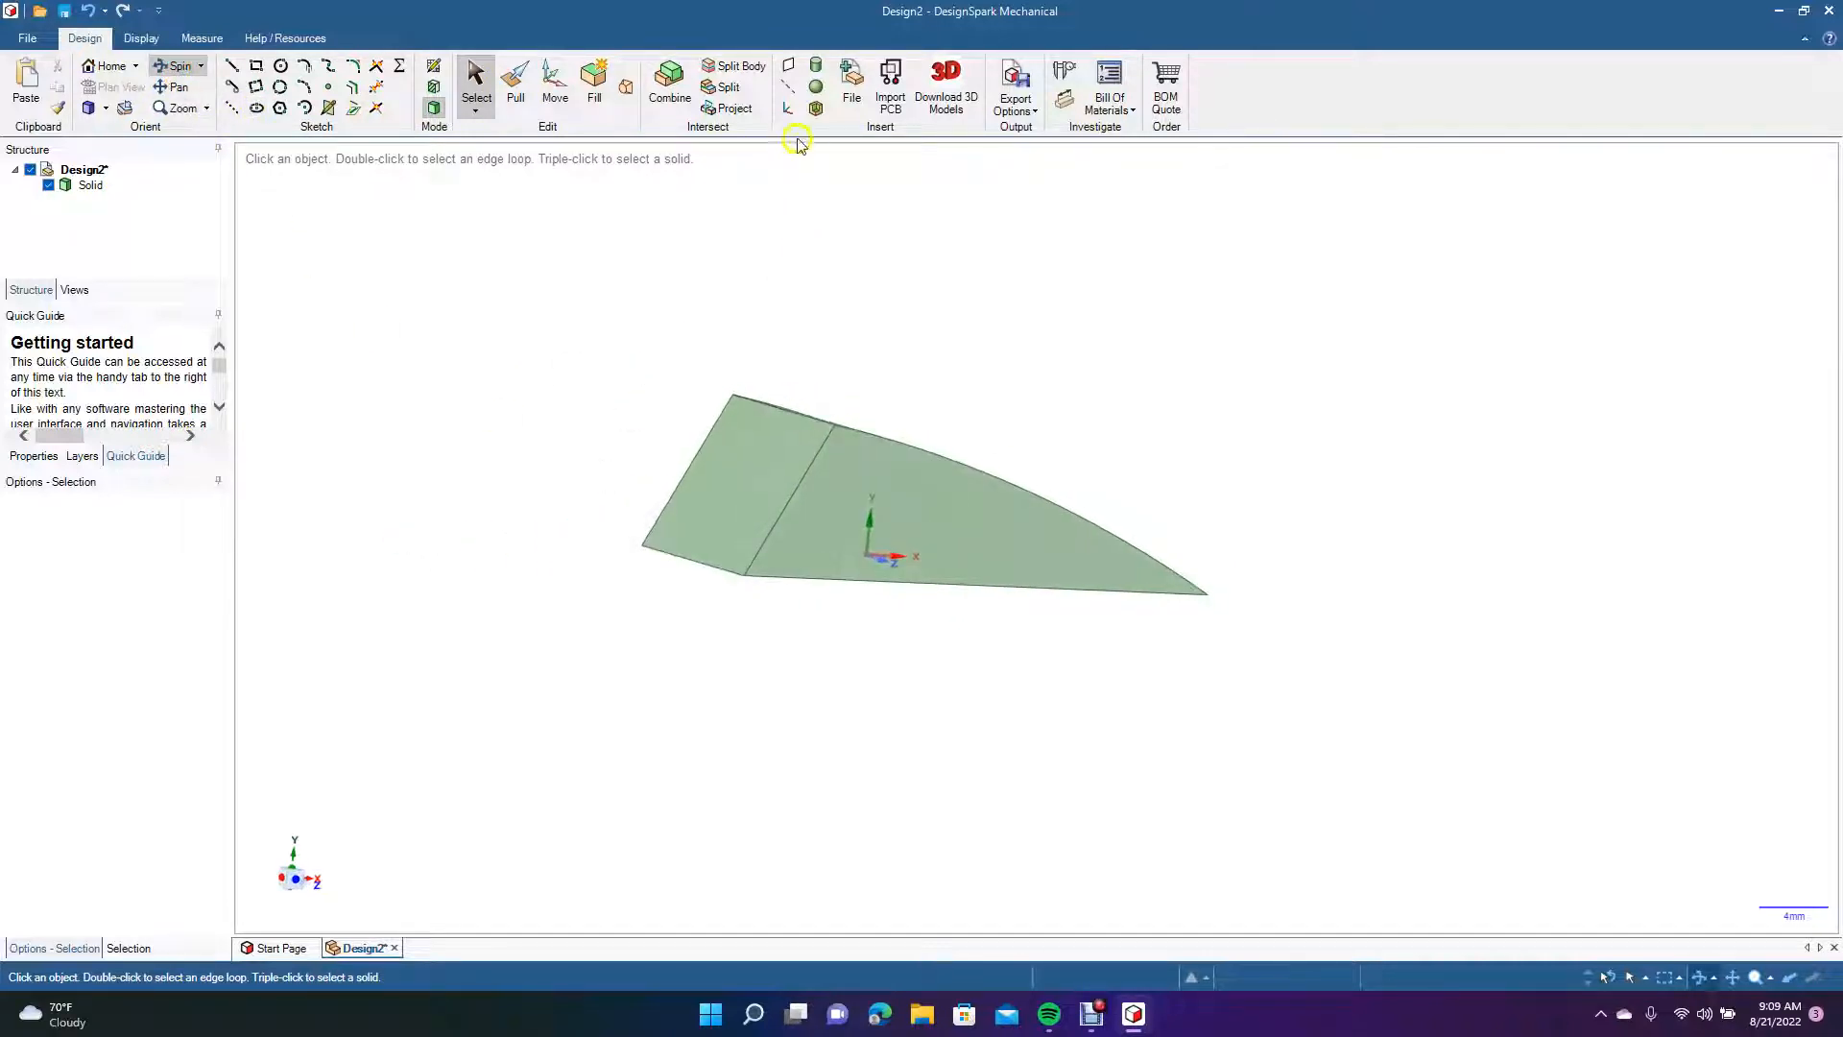
{"action": "left_click", "coordinate": [788, 64]}
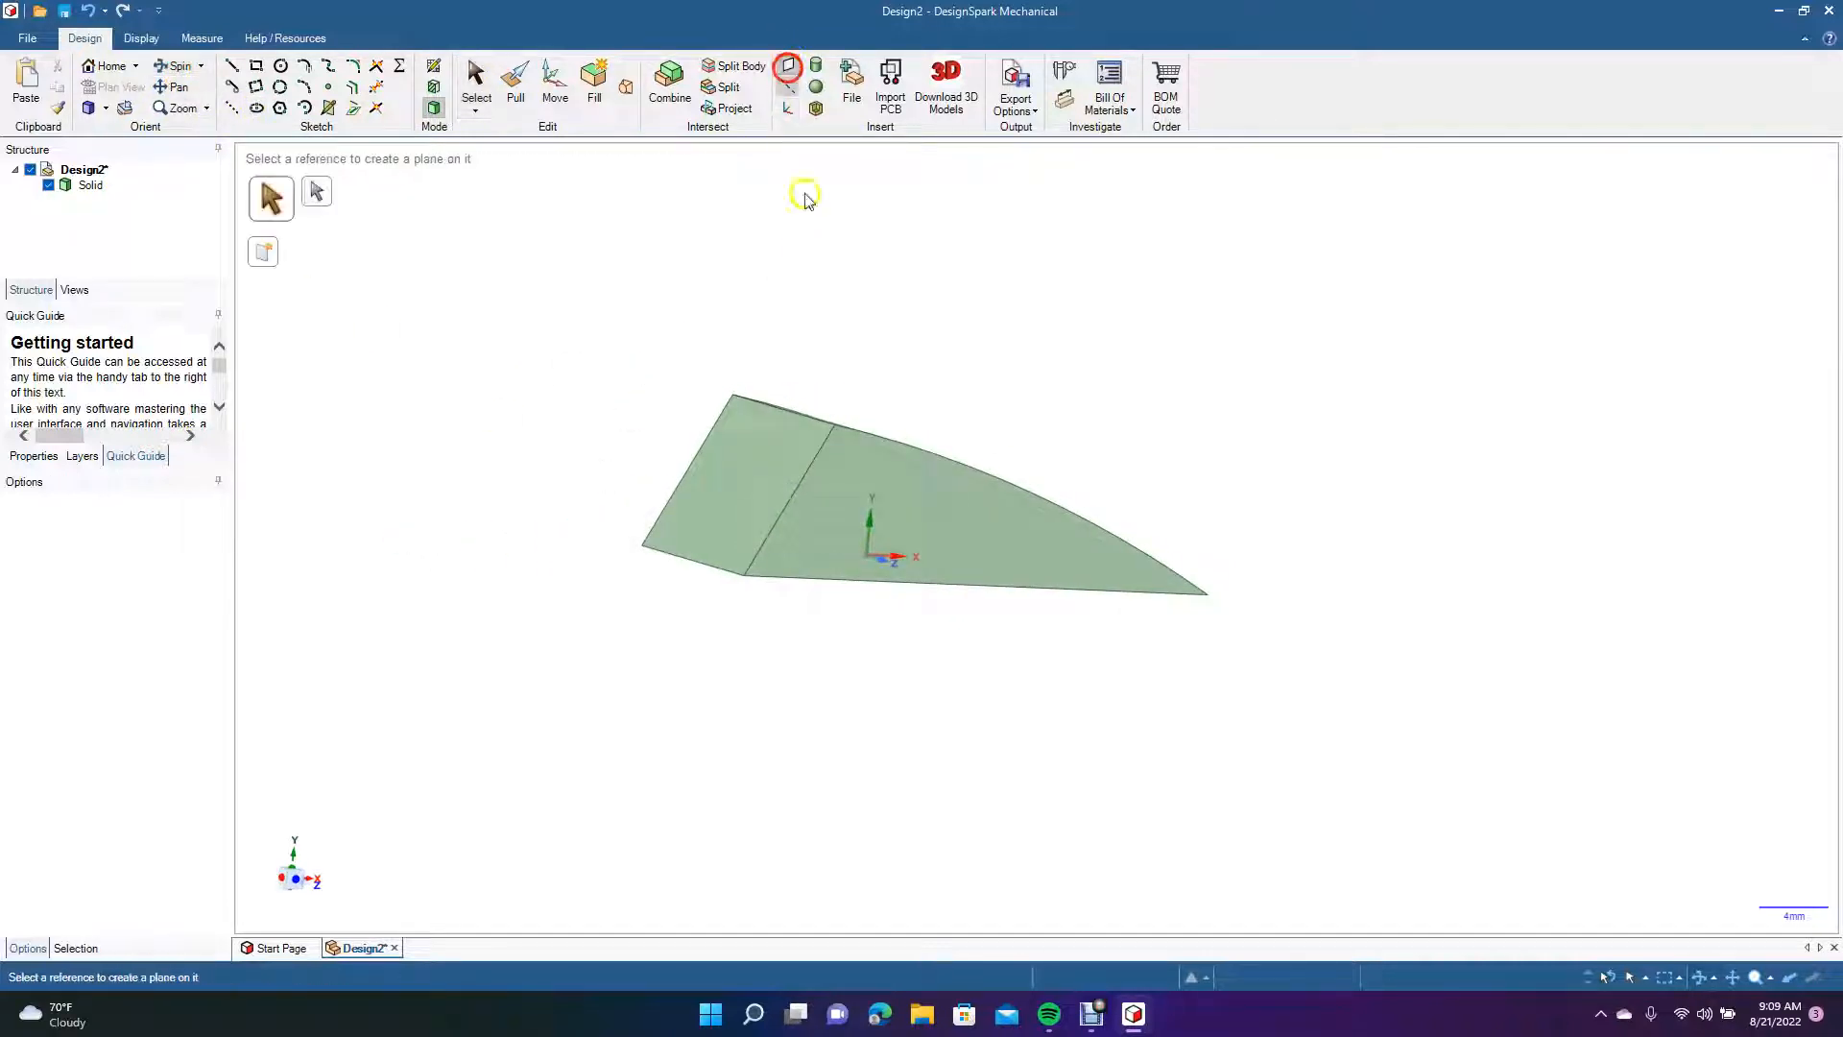
{"action": "left_click", "coordinate": [897, 559]}
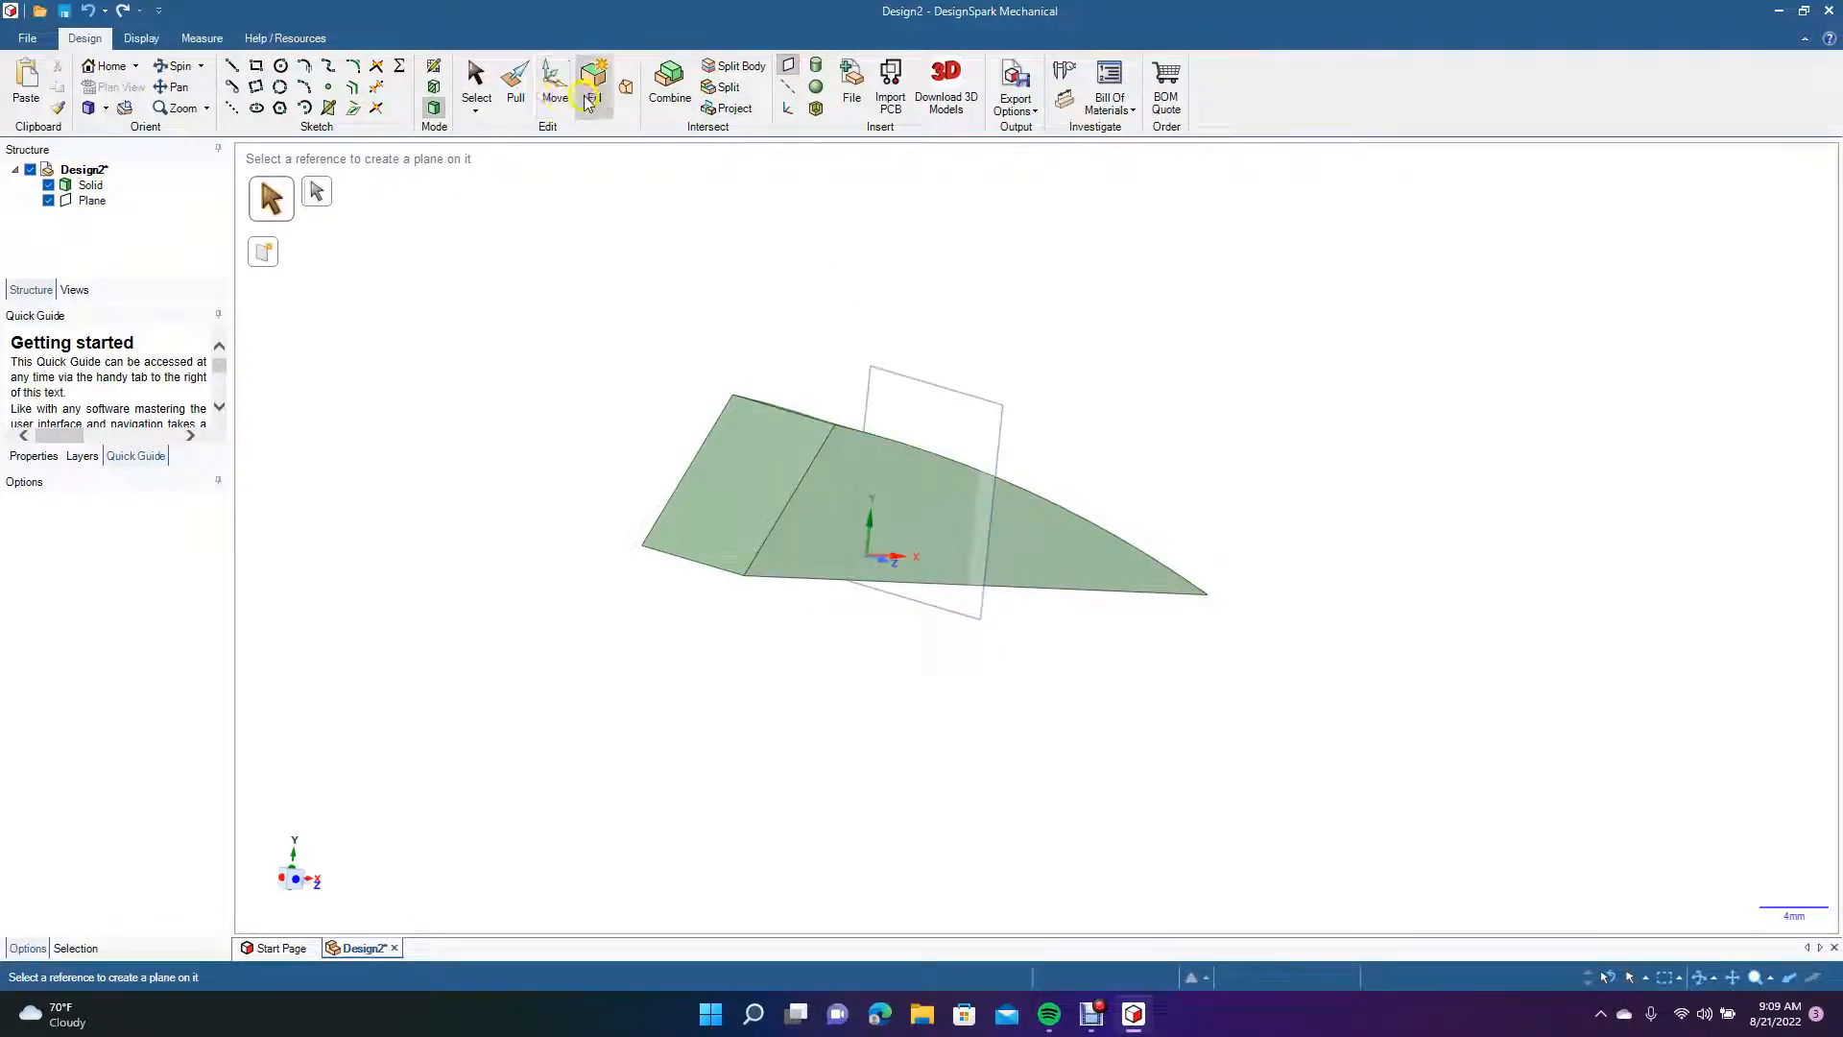
Move the reference plane about 16 mm along the X axis to the slanted end of the wedge.
{"action": "left_click", "coordinate": [553, 83]}
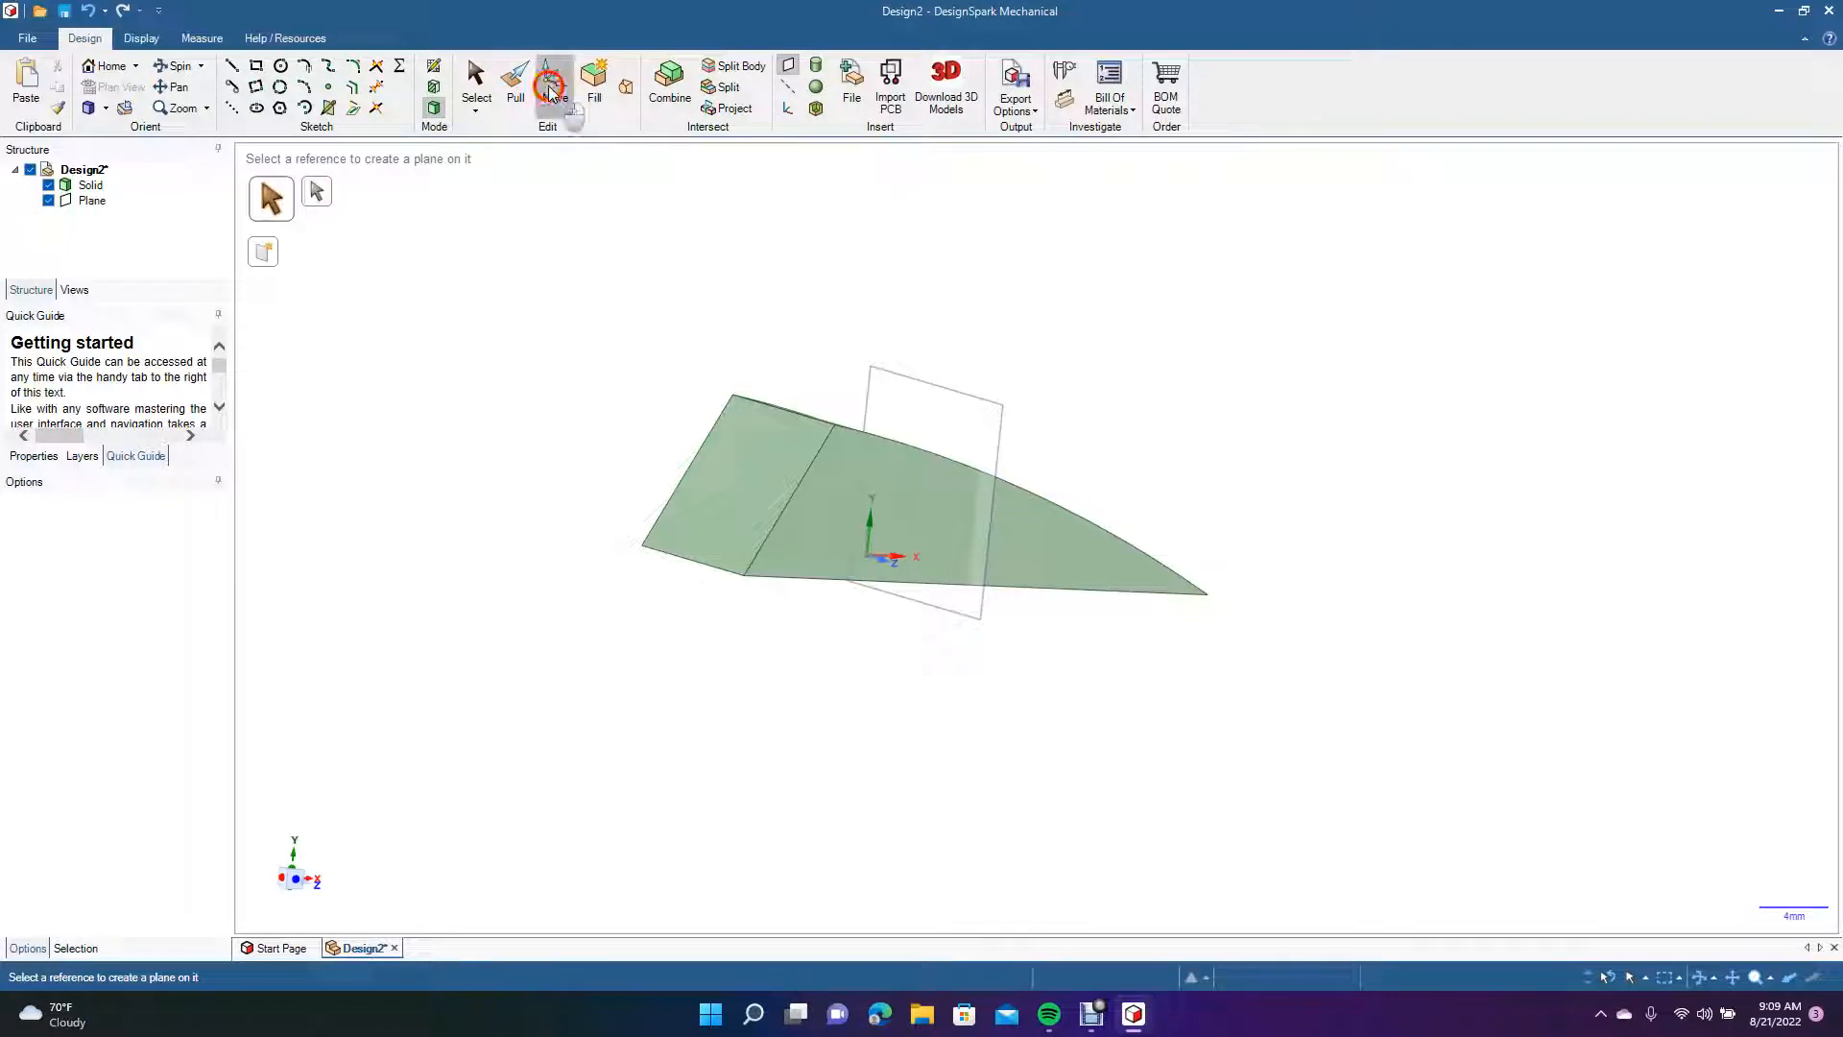
{"action": "left_click", "coordinate": [937, 394]}
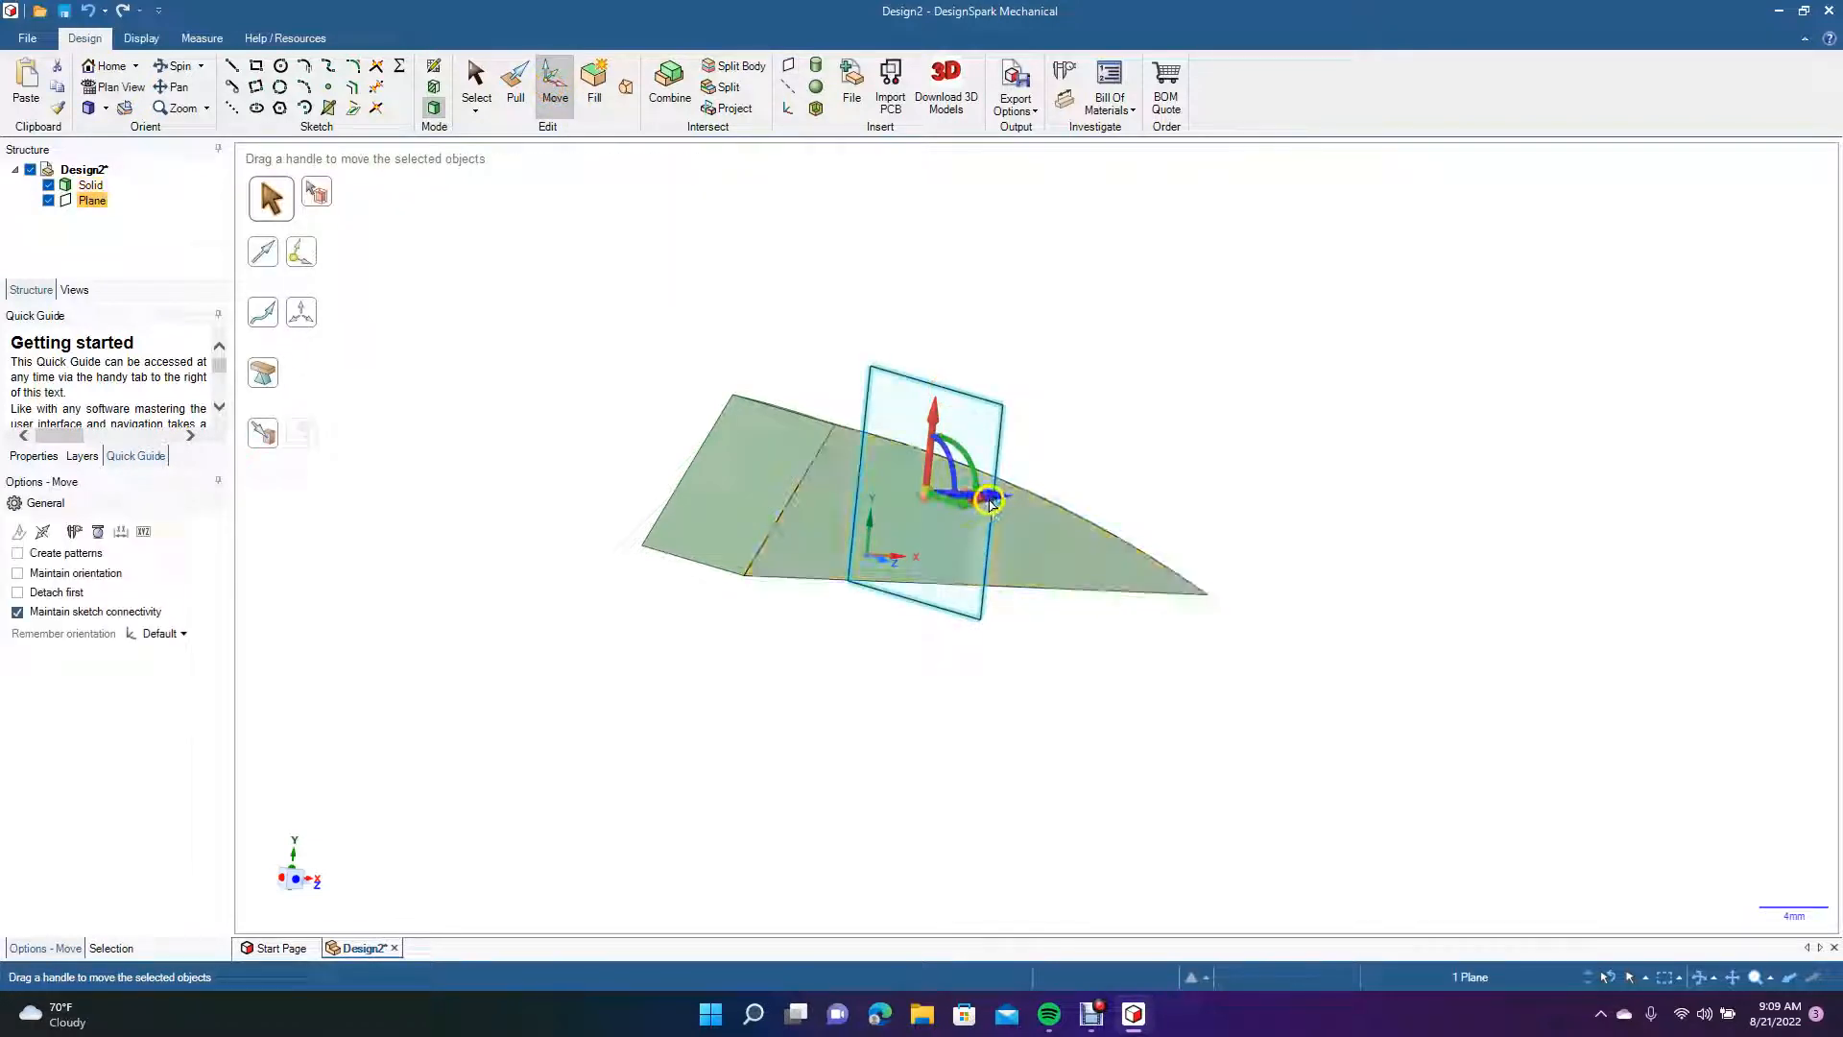
{"action": "left_click_drag", "start_coordinate": [997, 502], "coordinate": [753, 539]}
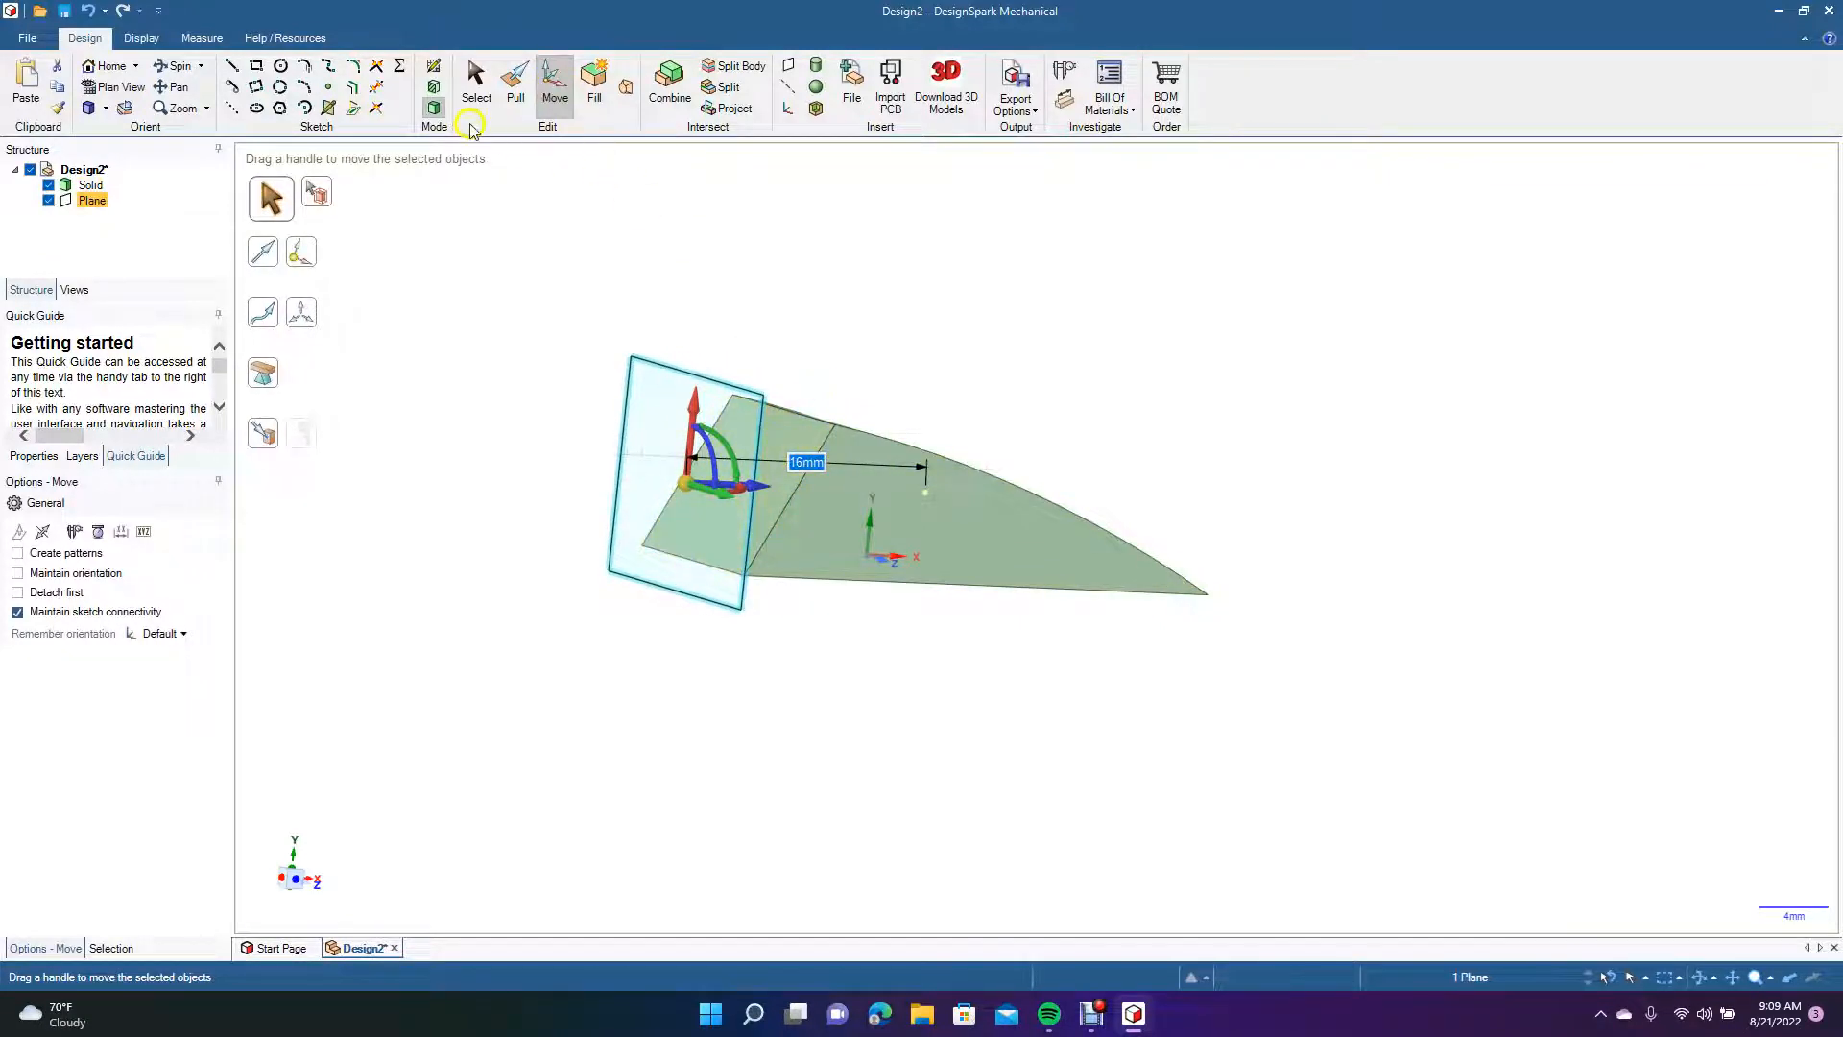
{"action": "left_click", "coordinate": [475, 96]}
{"action": "left_click", "coordinate": [473, 279]}
Try to sketch a circle about 8.2 mm in diameter in plan view, centred on the midpoint of the slanted face's upper edge.
{"action": "left_click", "coordinate": [623, 415]}
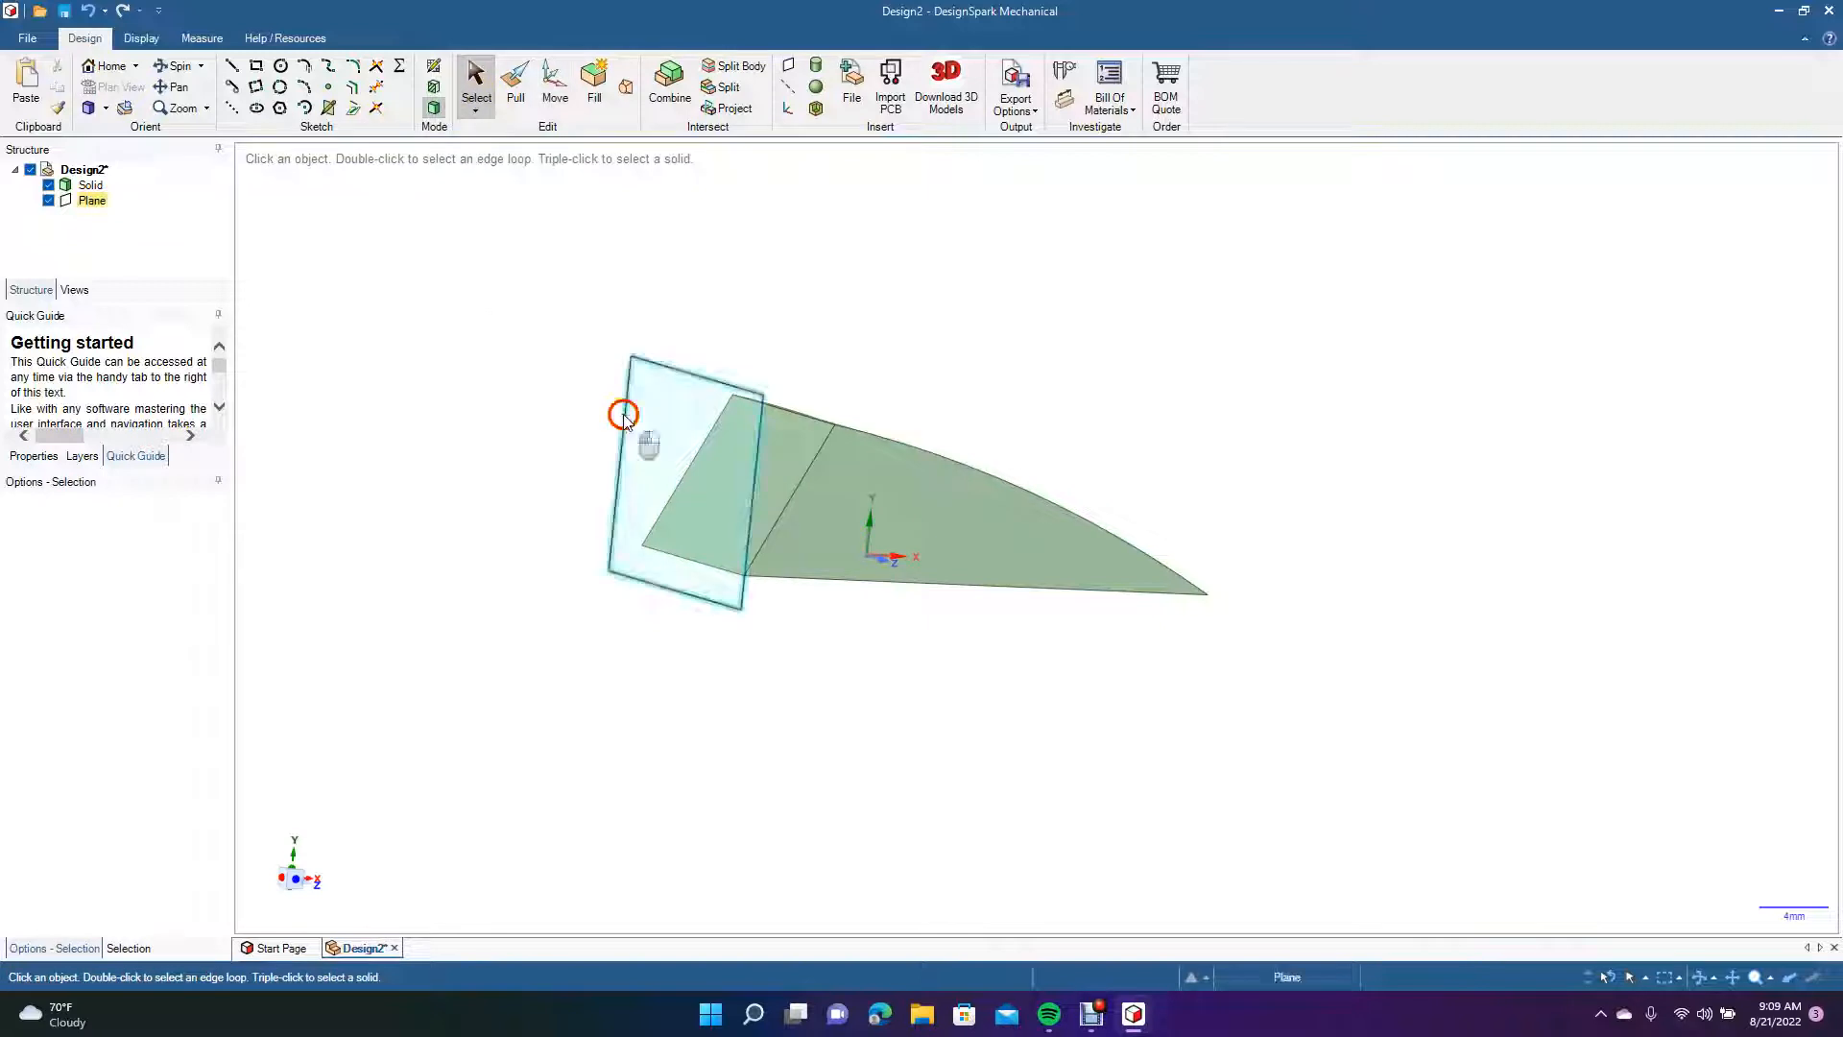
{"action": "left_click", "coordinate": [105, 88]}
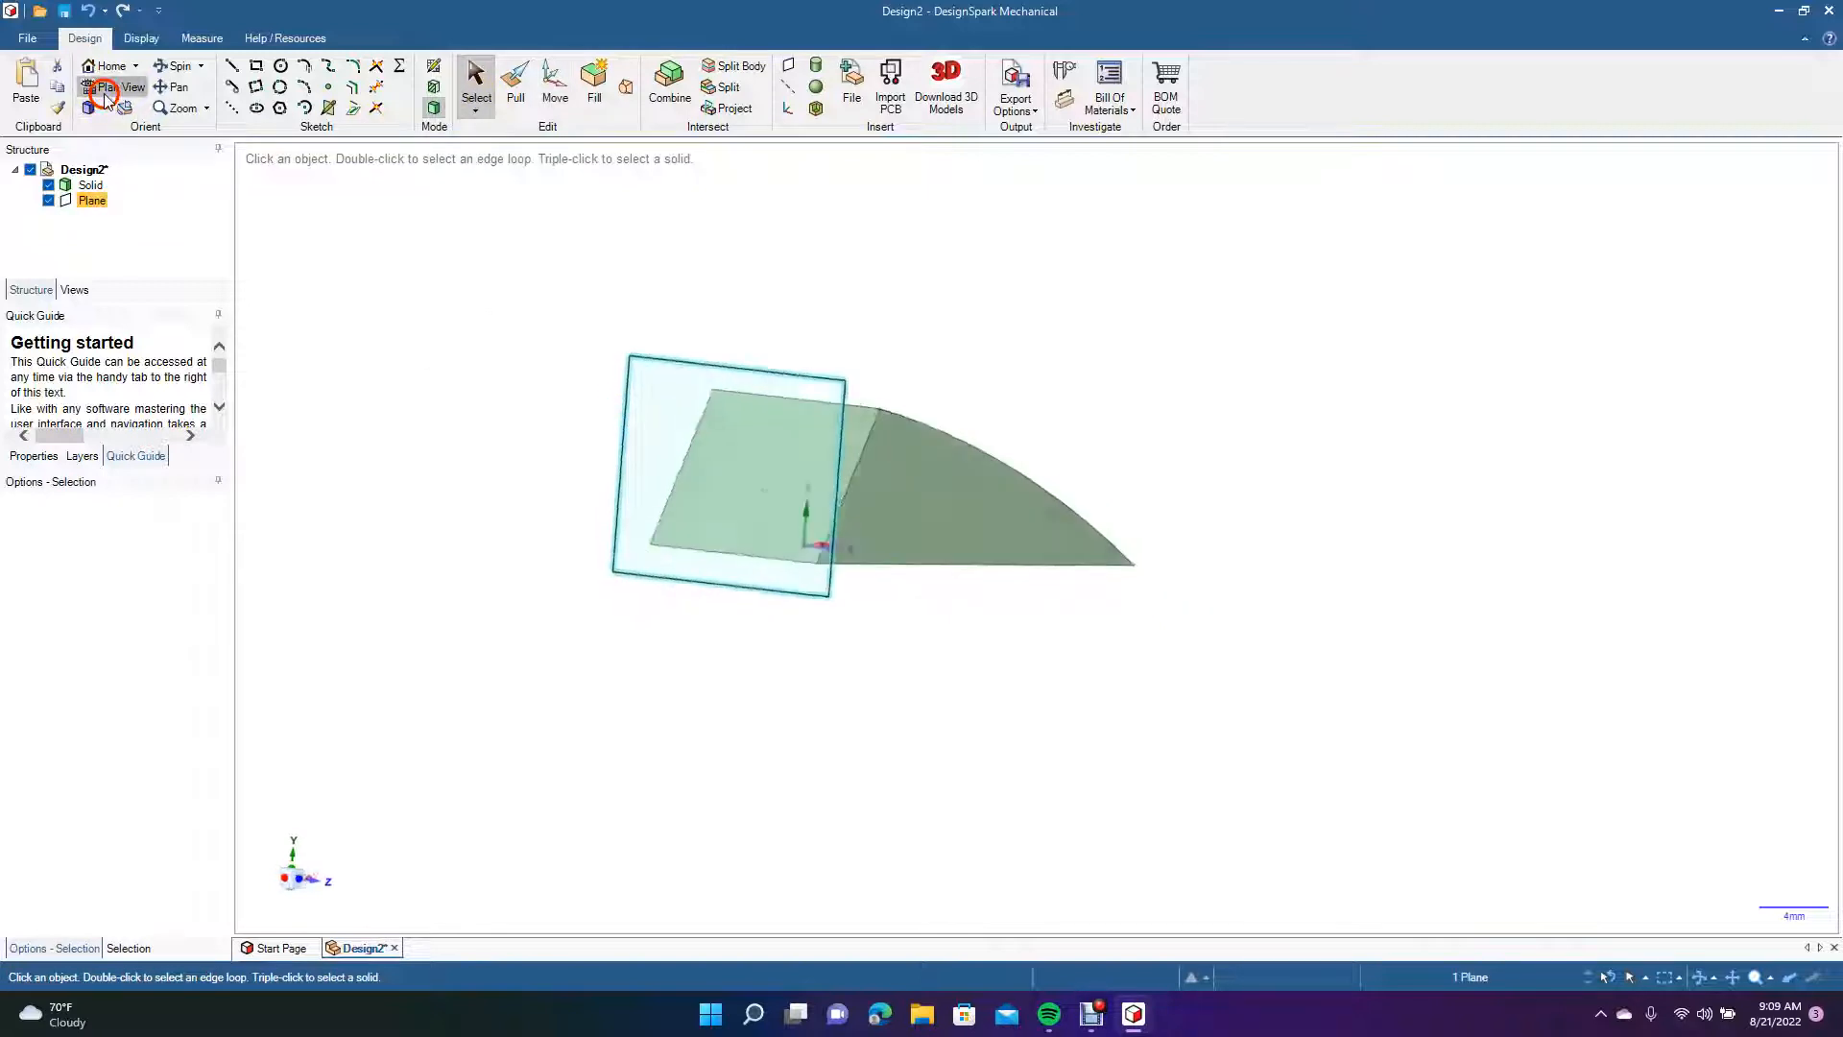
{"action": "left_click", "coordinate": [395, 435]}
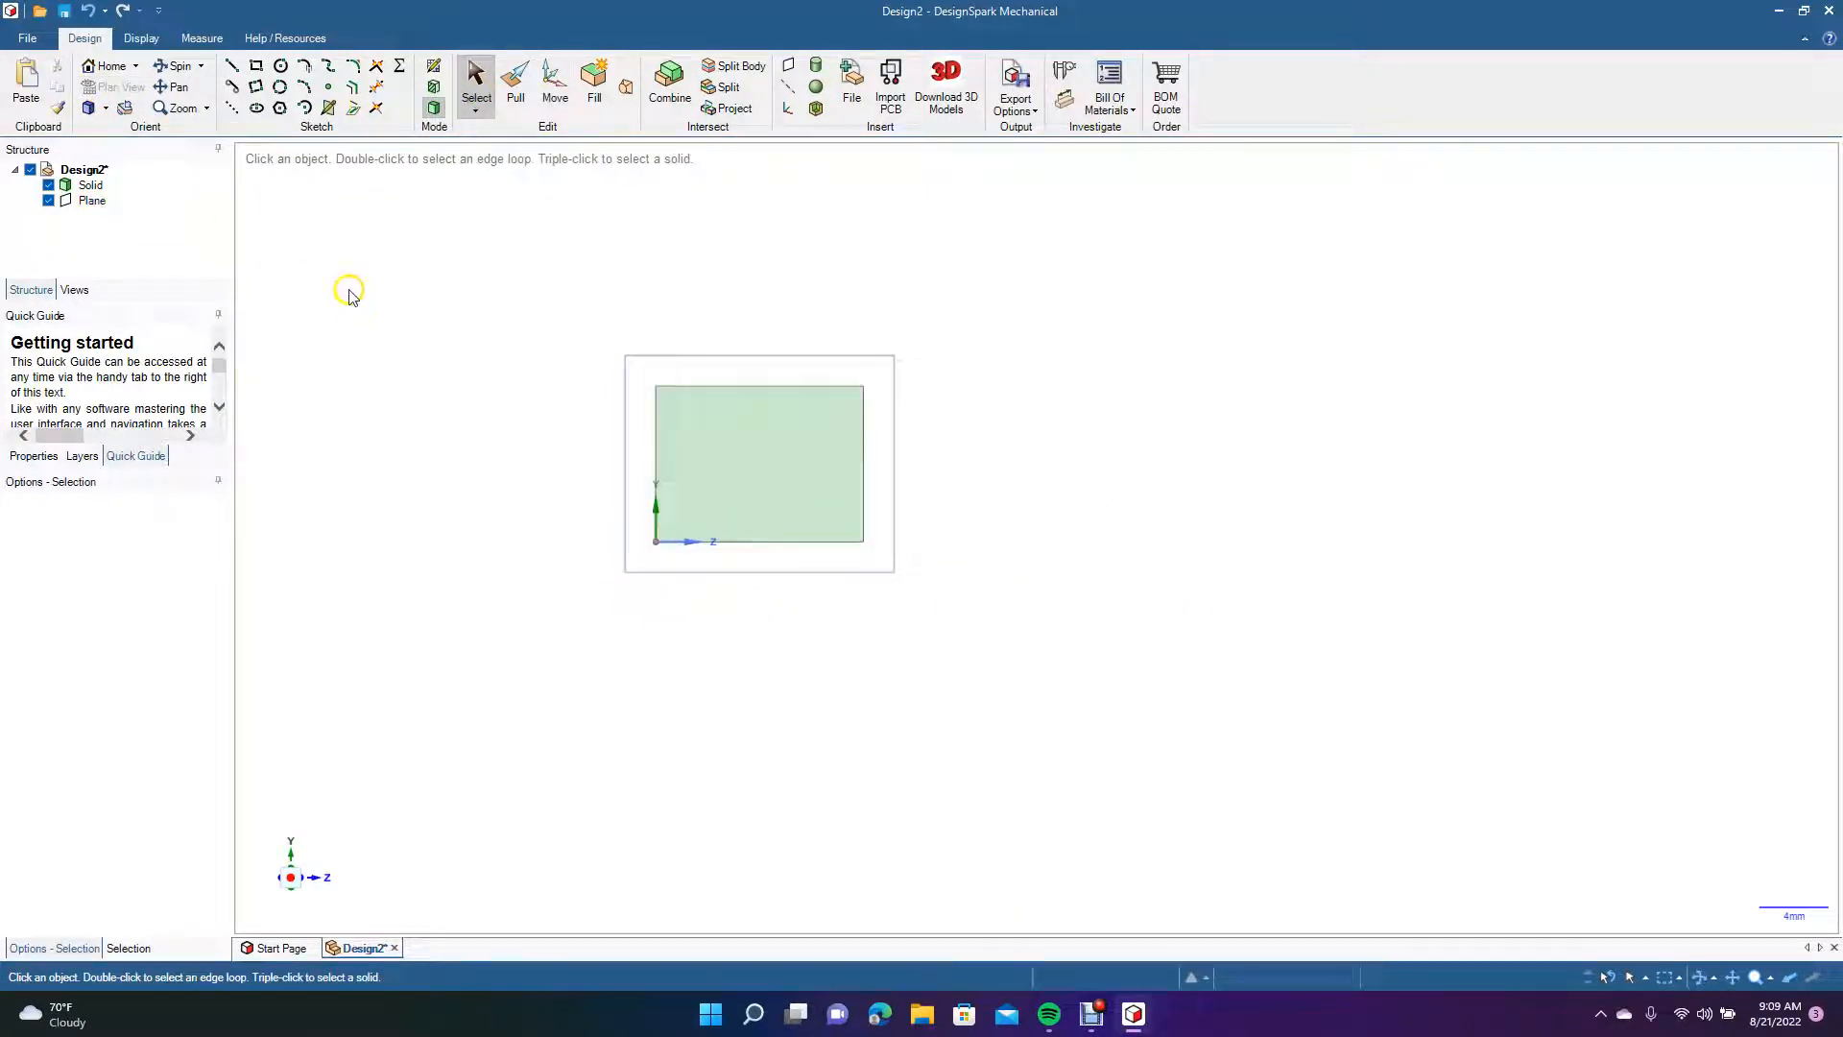
{"action": "left_click", "coordinate": [281, 65]}
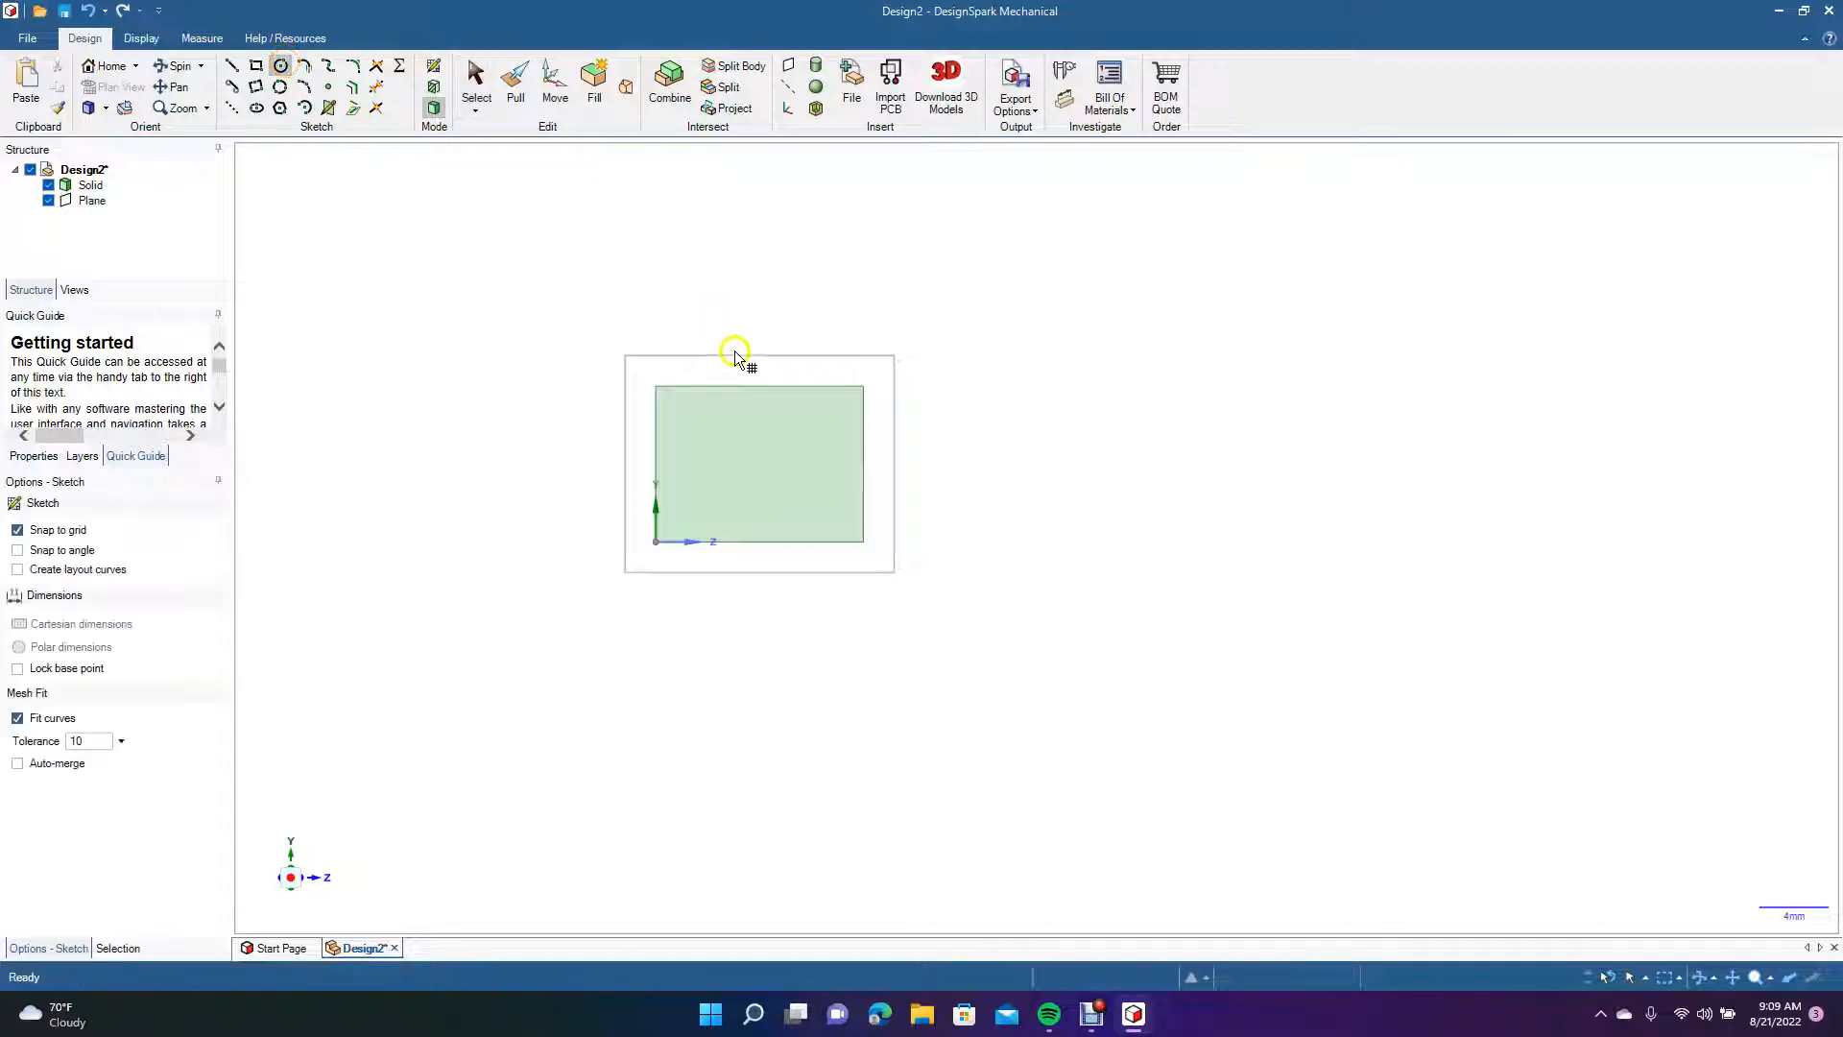
{"action": "left_click", "coordinate": [758, 388]}
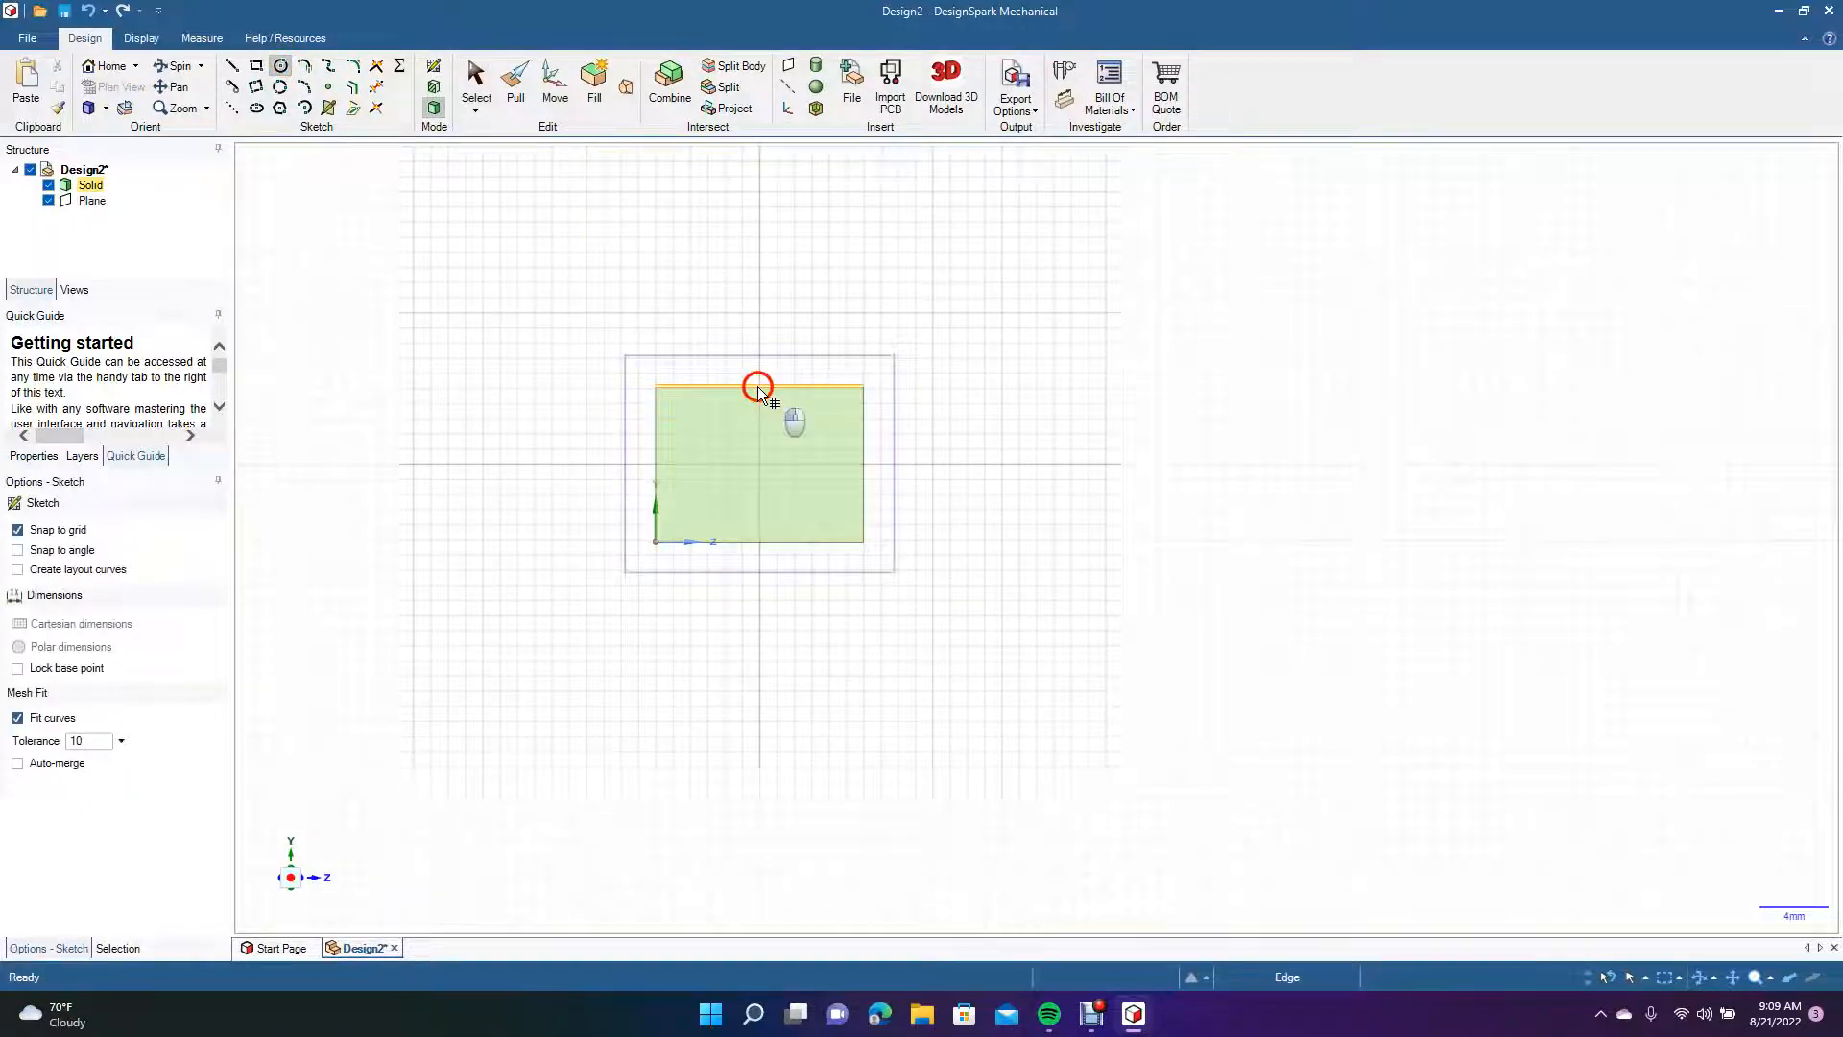
{"action": "left_click", "coordinate": [758, 386]}
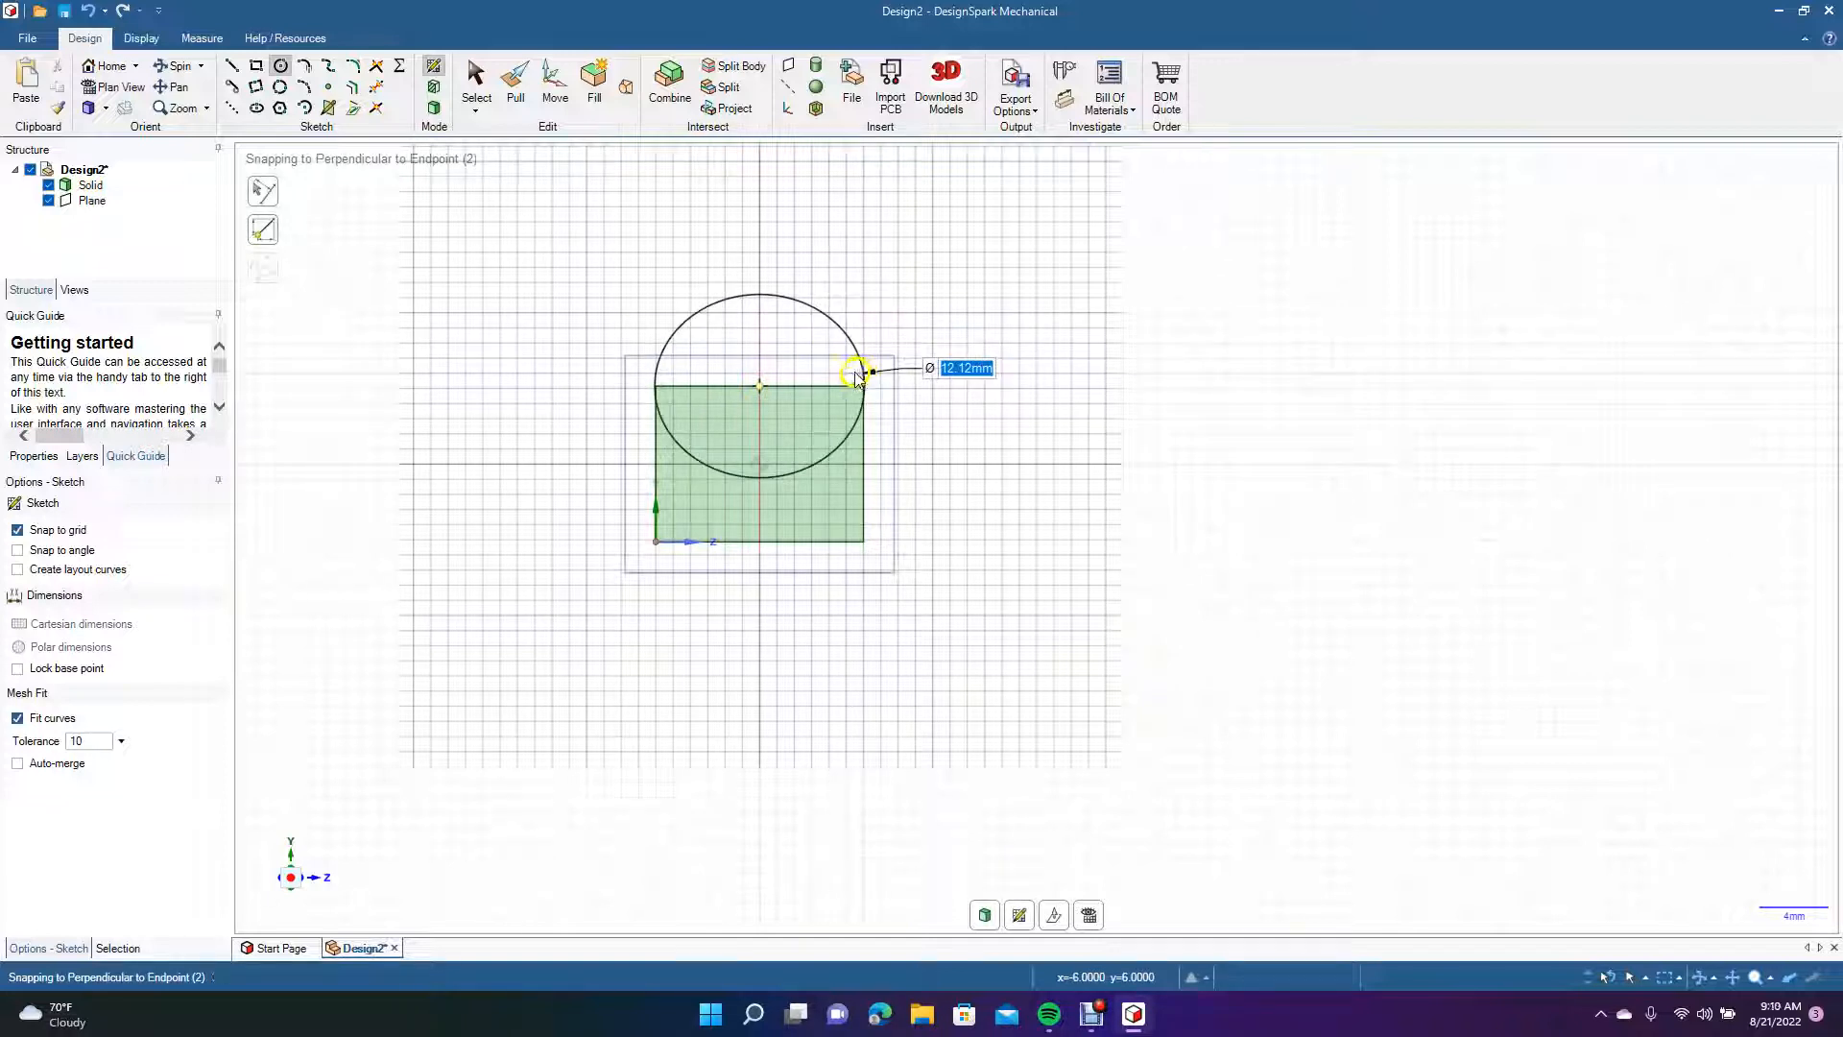
{"action": "left_click", "coordinate": [833, 380]}
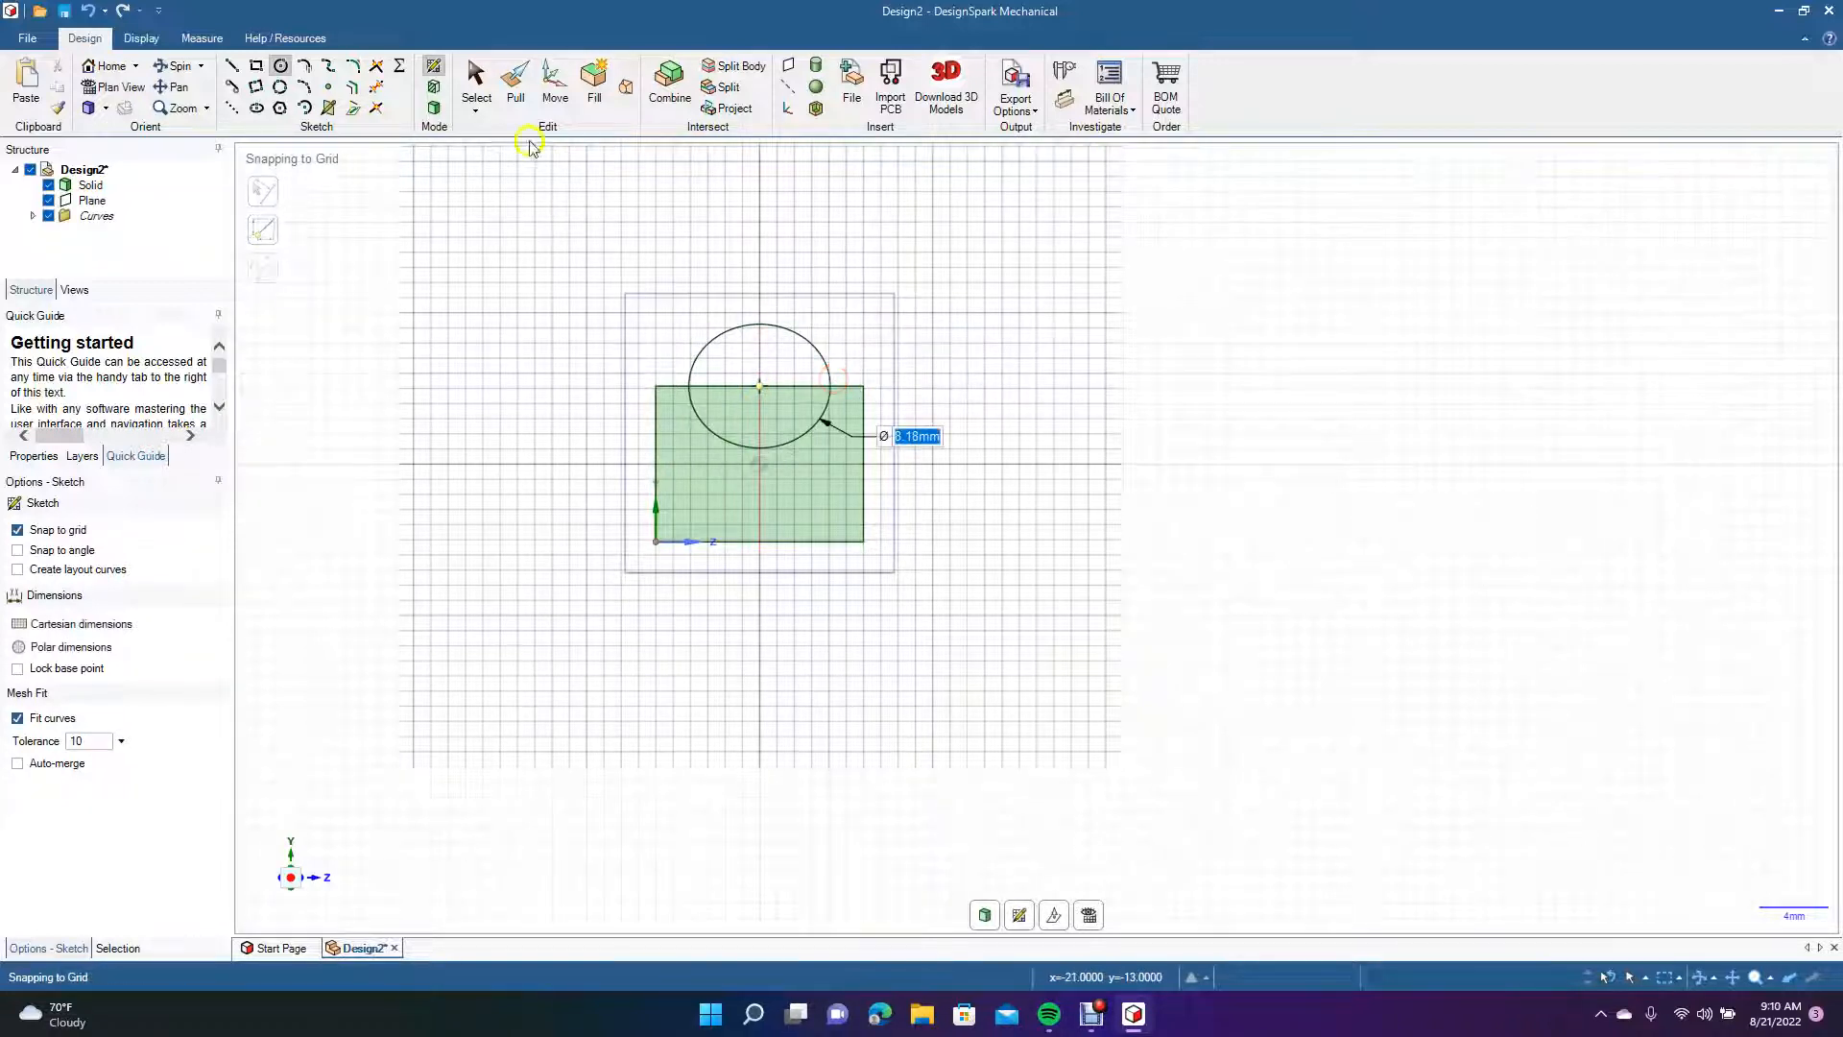
{"action": "left_click", "coordinate": [477, 83]}
{"action": "left_click", "coordinate": [1246, 466]}
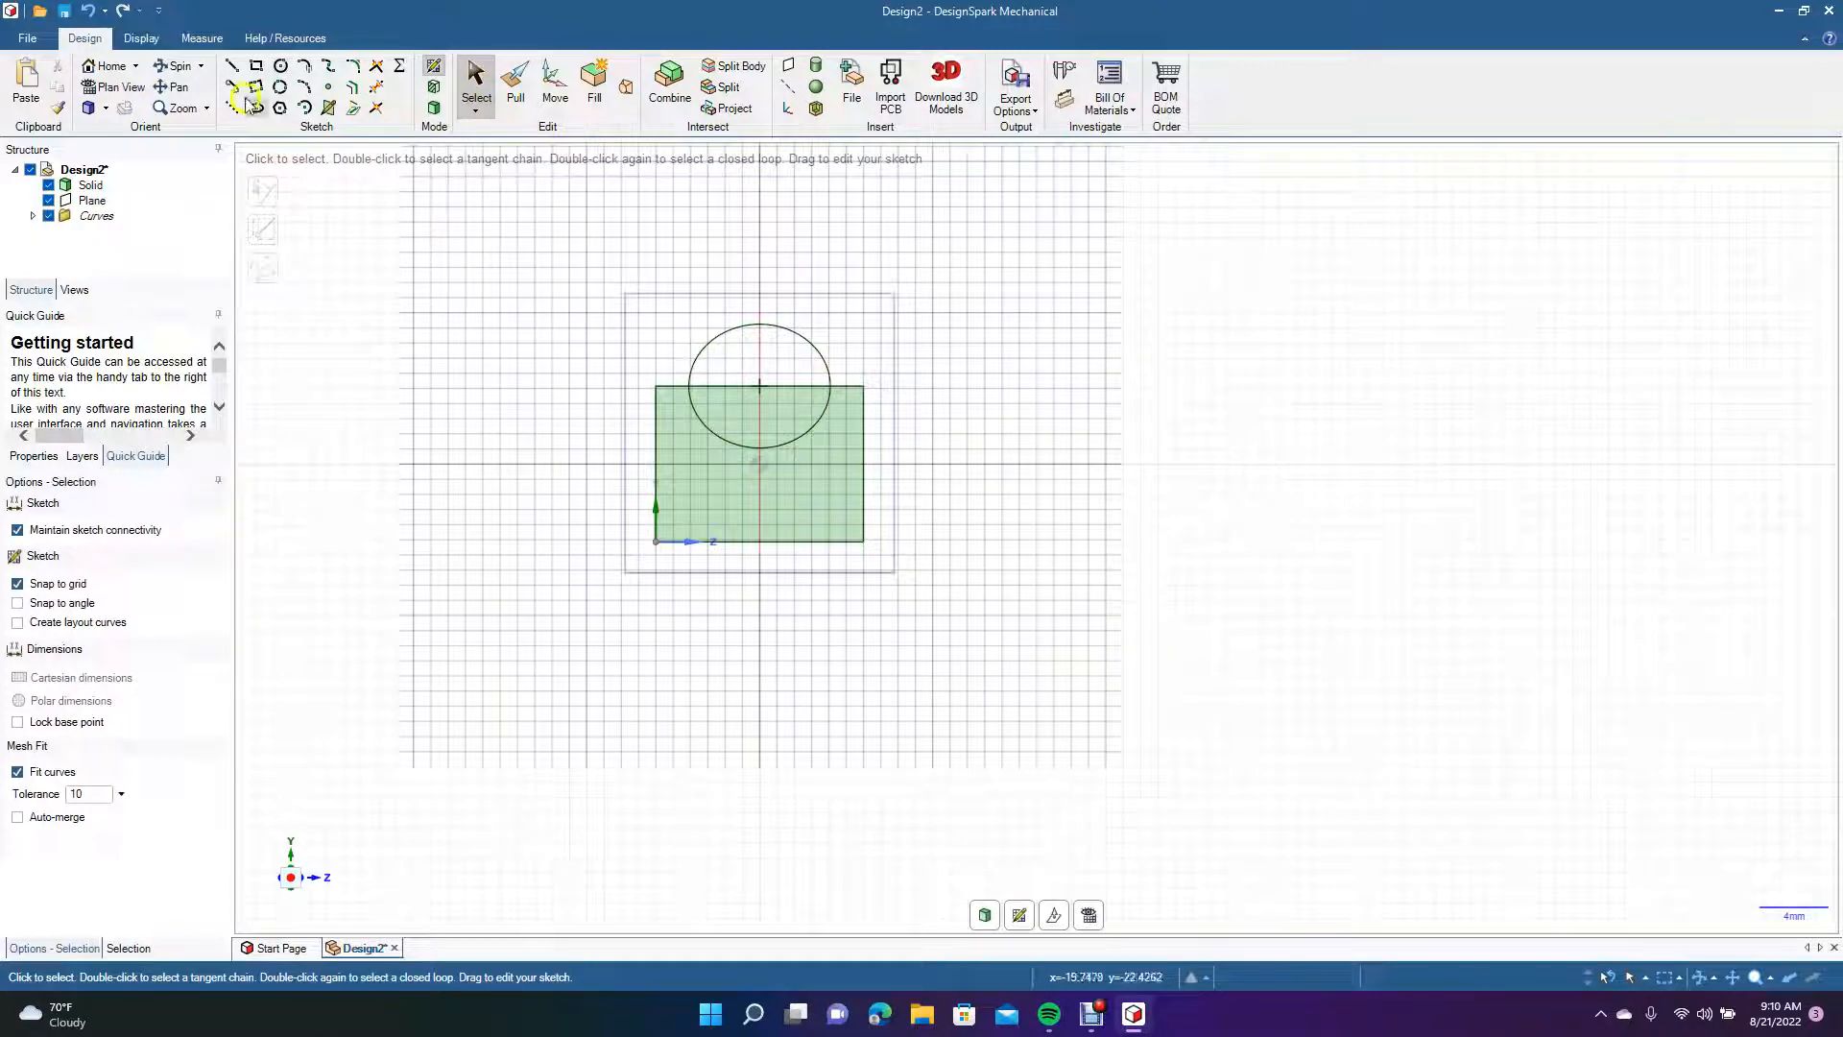
{"action": "left_click", "coordinate": [179, 69]}
{"action": "mouse_move", "coordinate": [565, 470]}
{"action": "left_mouse_down"}
{"action": "mouse_move", "coordinate": [394, 510]}
{"action": "mouse_move", "coordinate": [363, 490]}
{"action": "mouse_move", "coordinate": [498, 515]}
{"action": "left_mouse_up"}
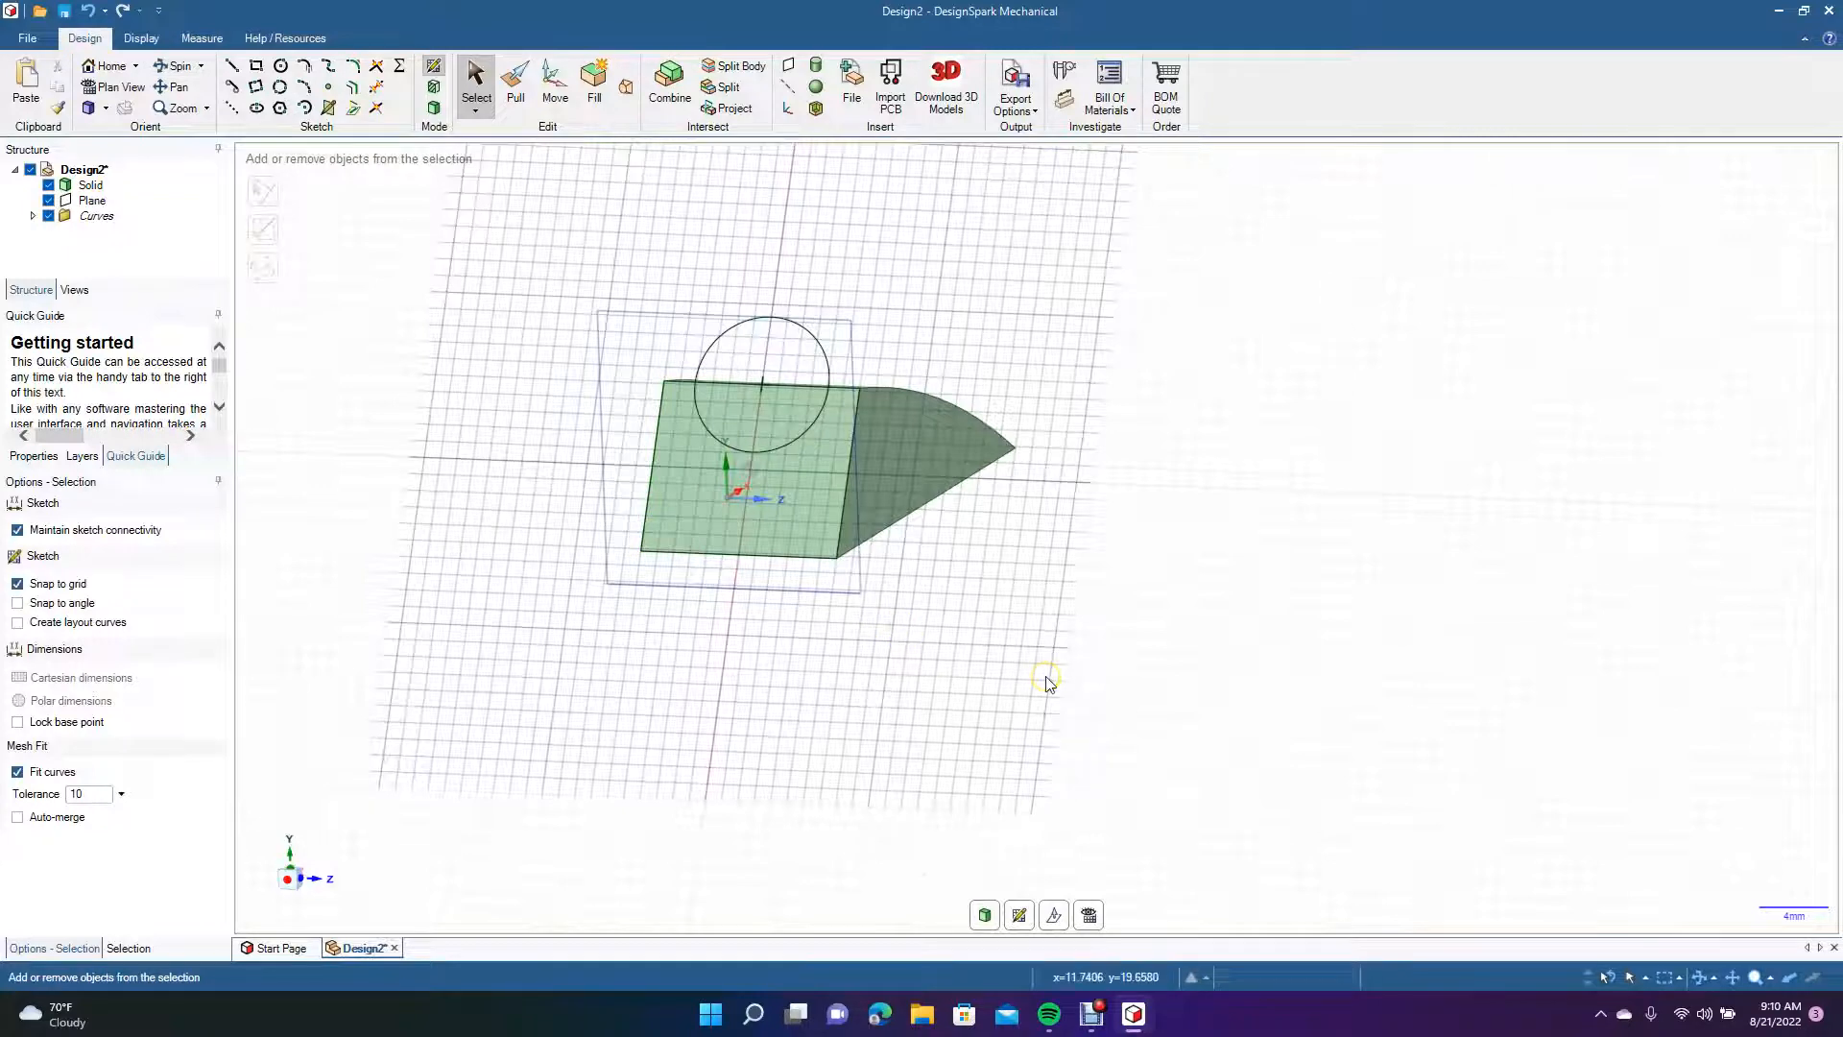
{"action": "key", "text": "ctrl+z"}
{"action": "left_click", "coordinate": [474, 82]}
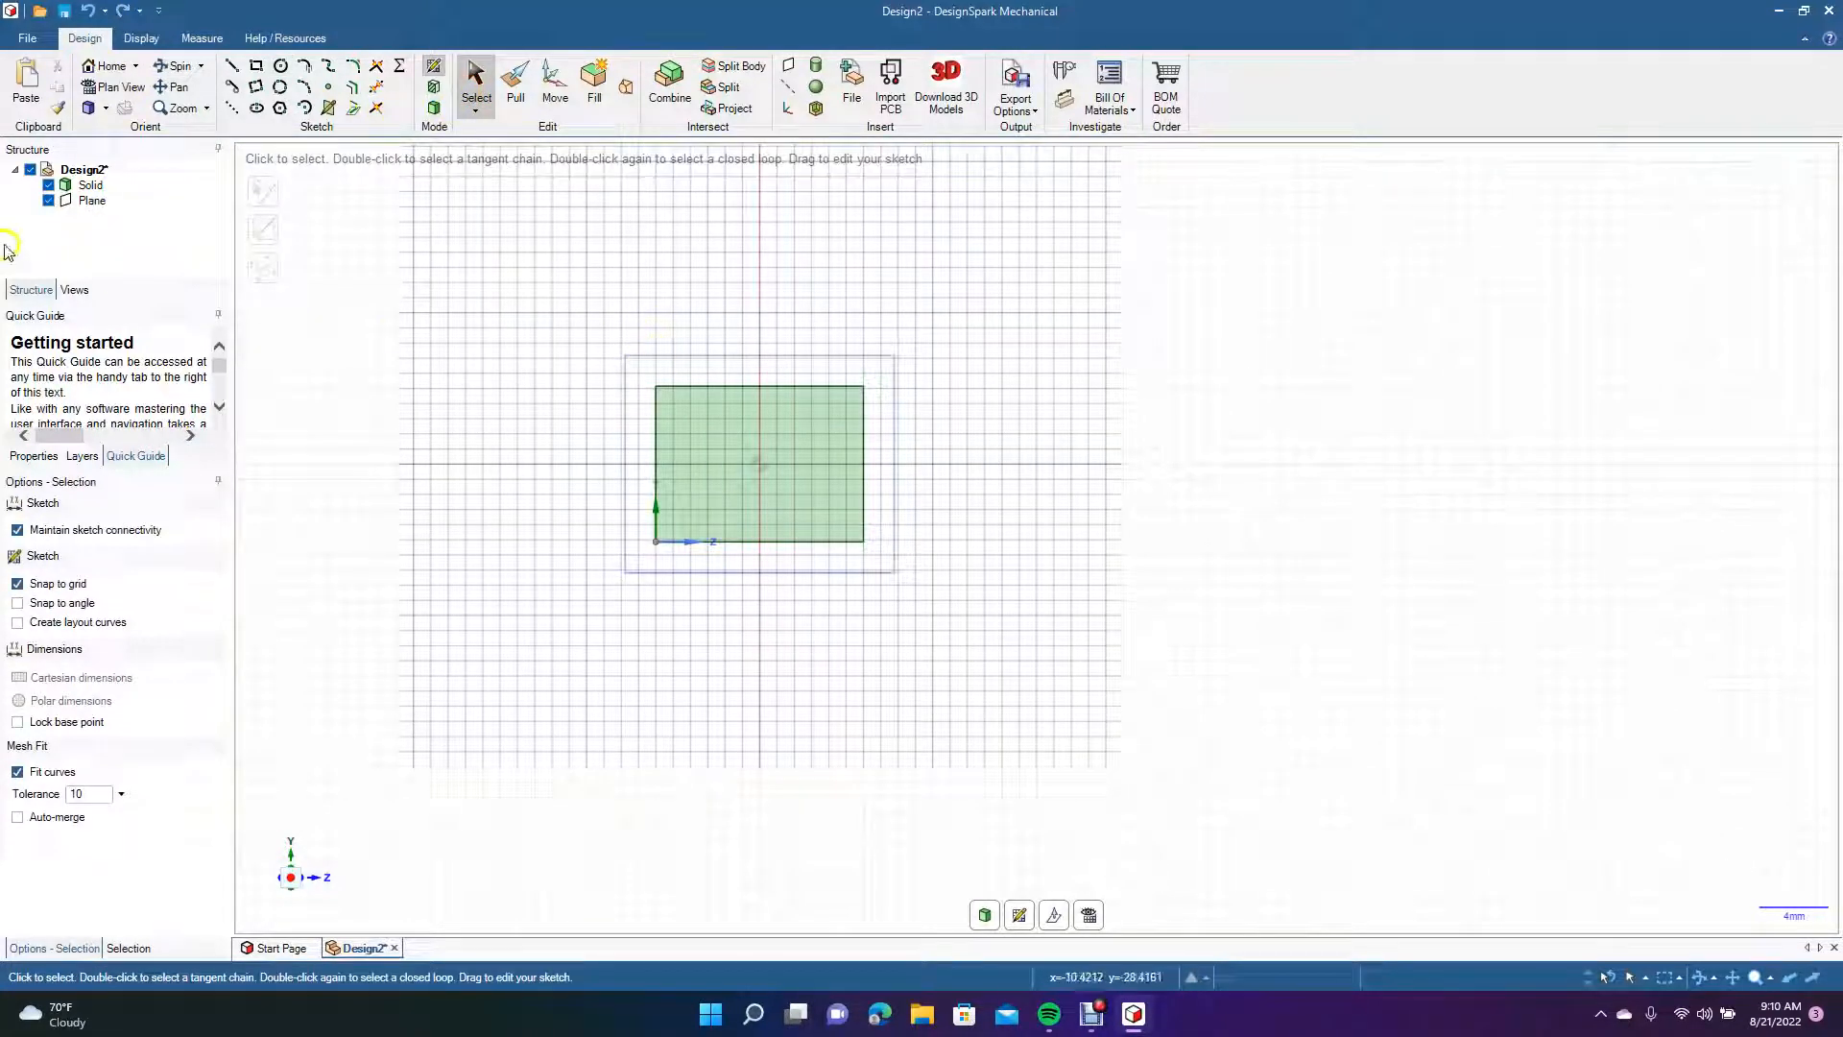
Try to sketch a circle about 7 mm in diameter with the reference plane selected, centred on the midpoint of the slanted face's upper edge.
{"action": "left_click", "coordinate": [88, 200]}
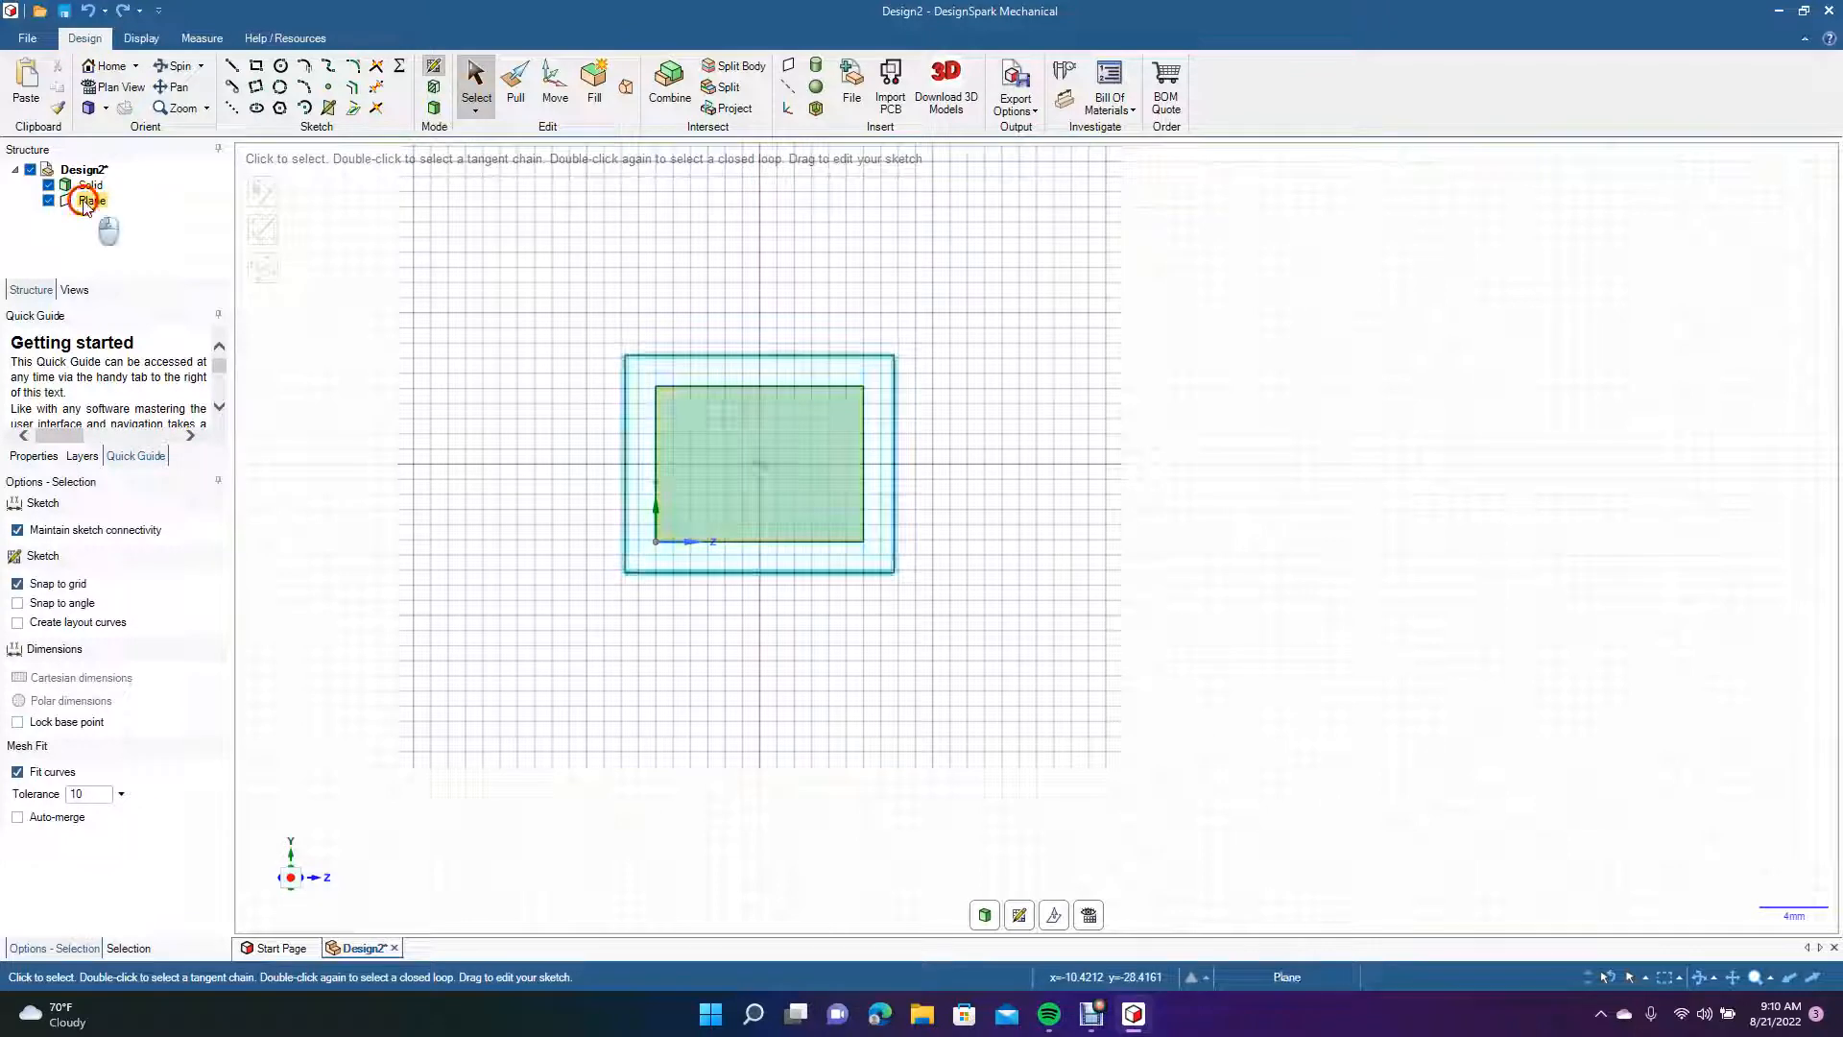
{"action": "left_click", "coordinate": [281, 67]}
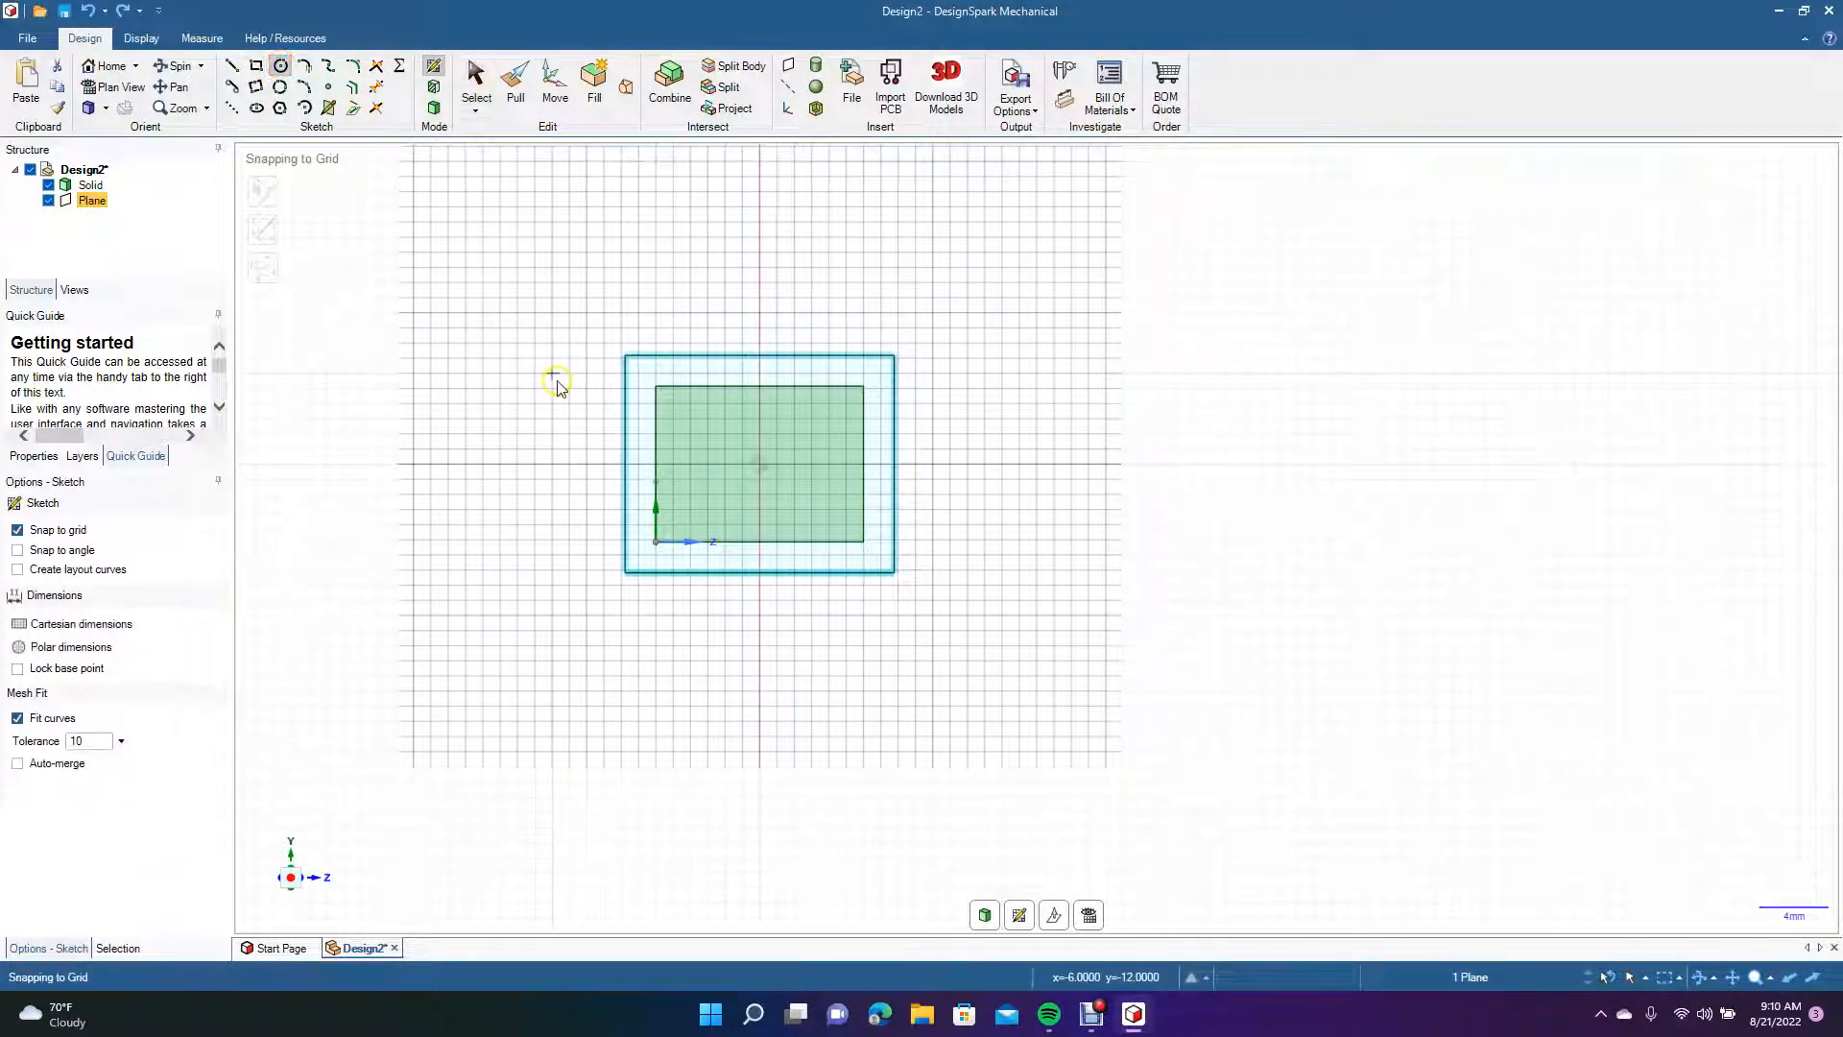
{"action": "left_click", "coordinate": [759, 387]}
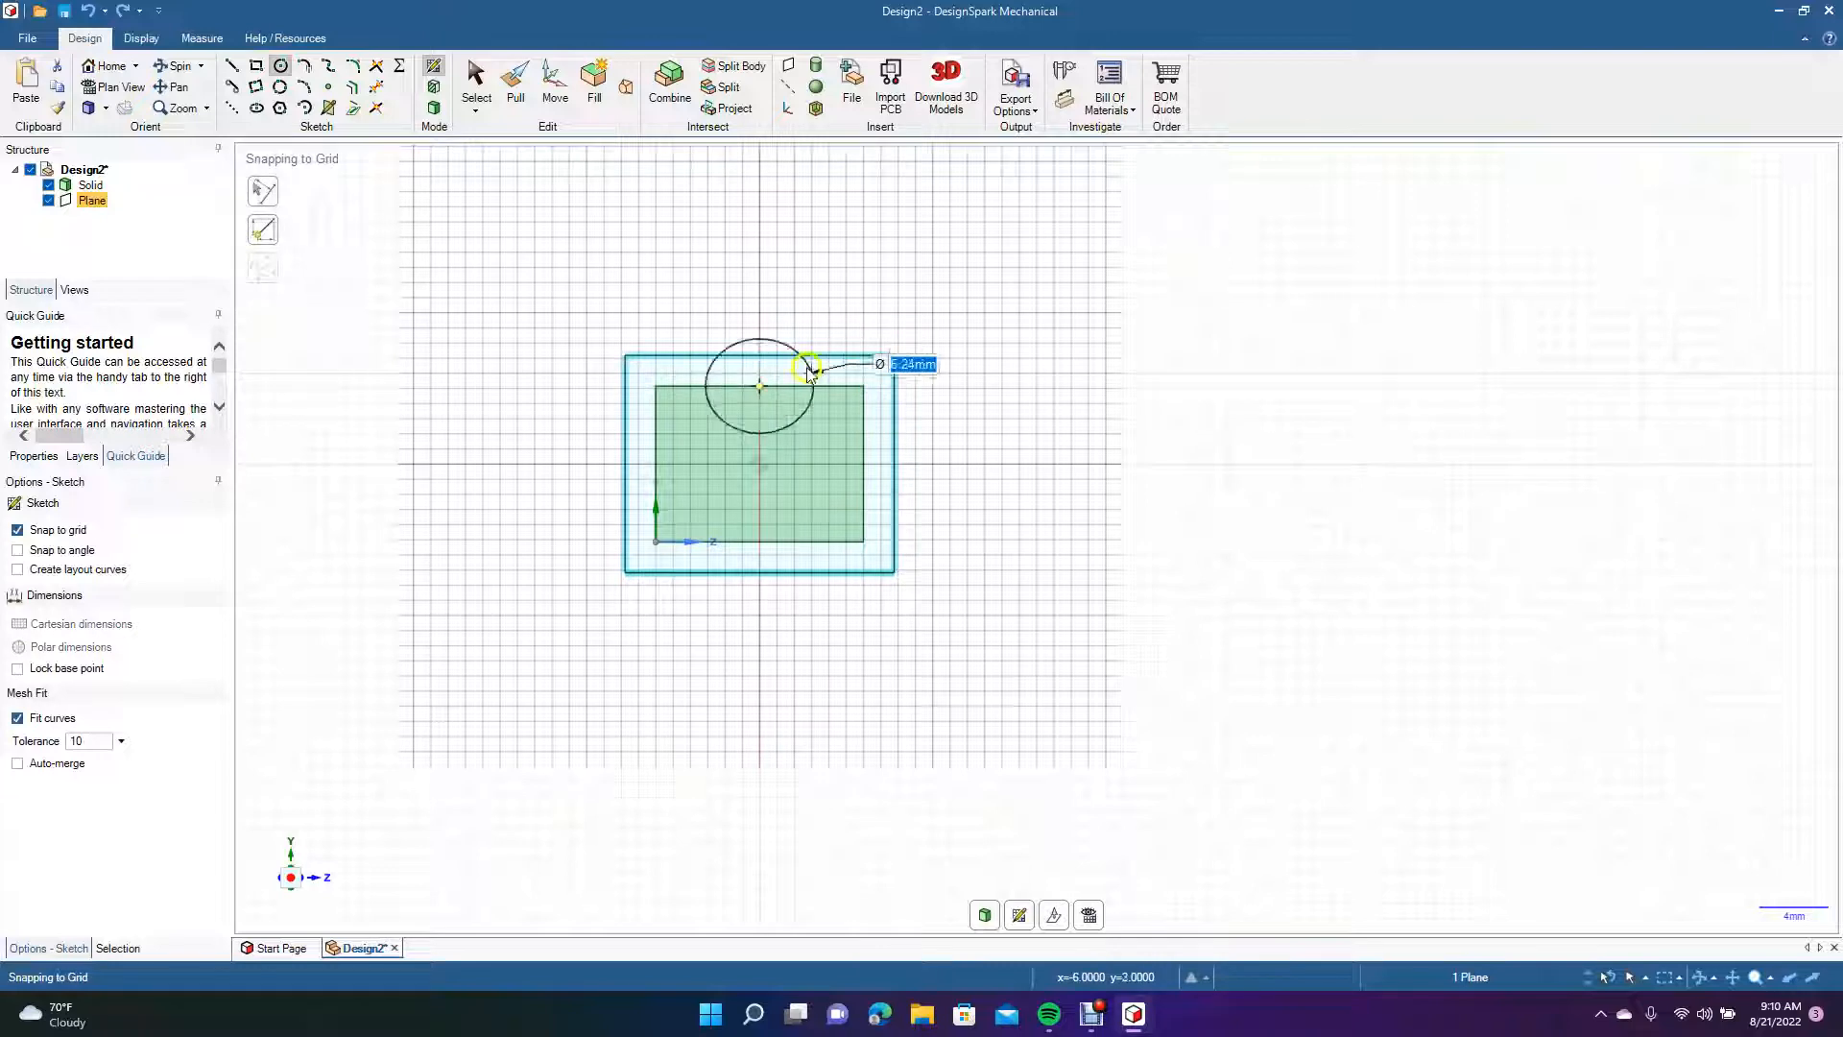
{"action": "left_click", "coordinate": [818, 364]}
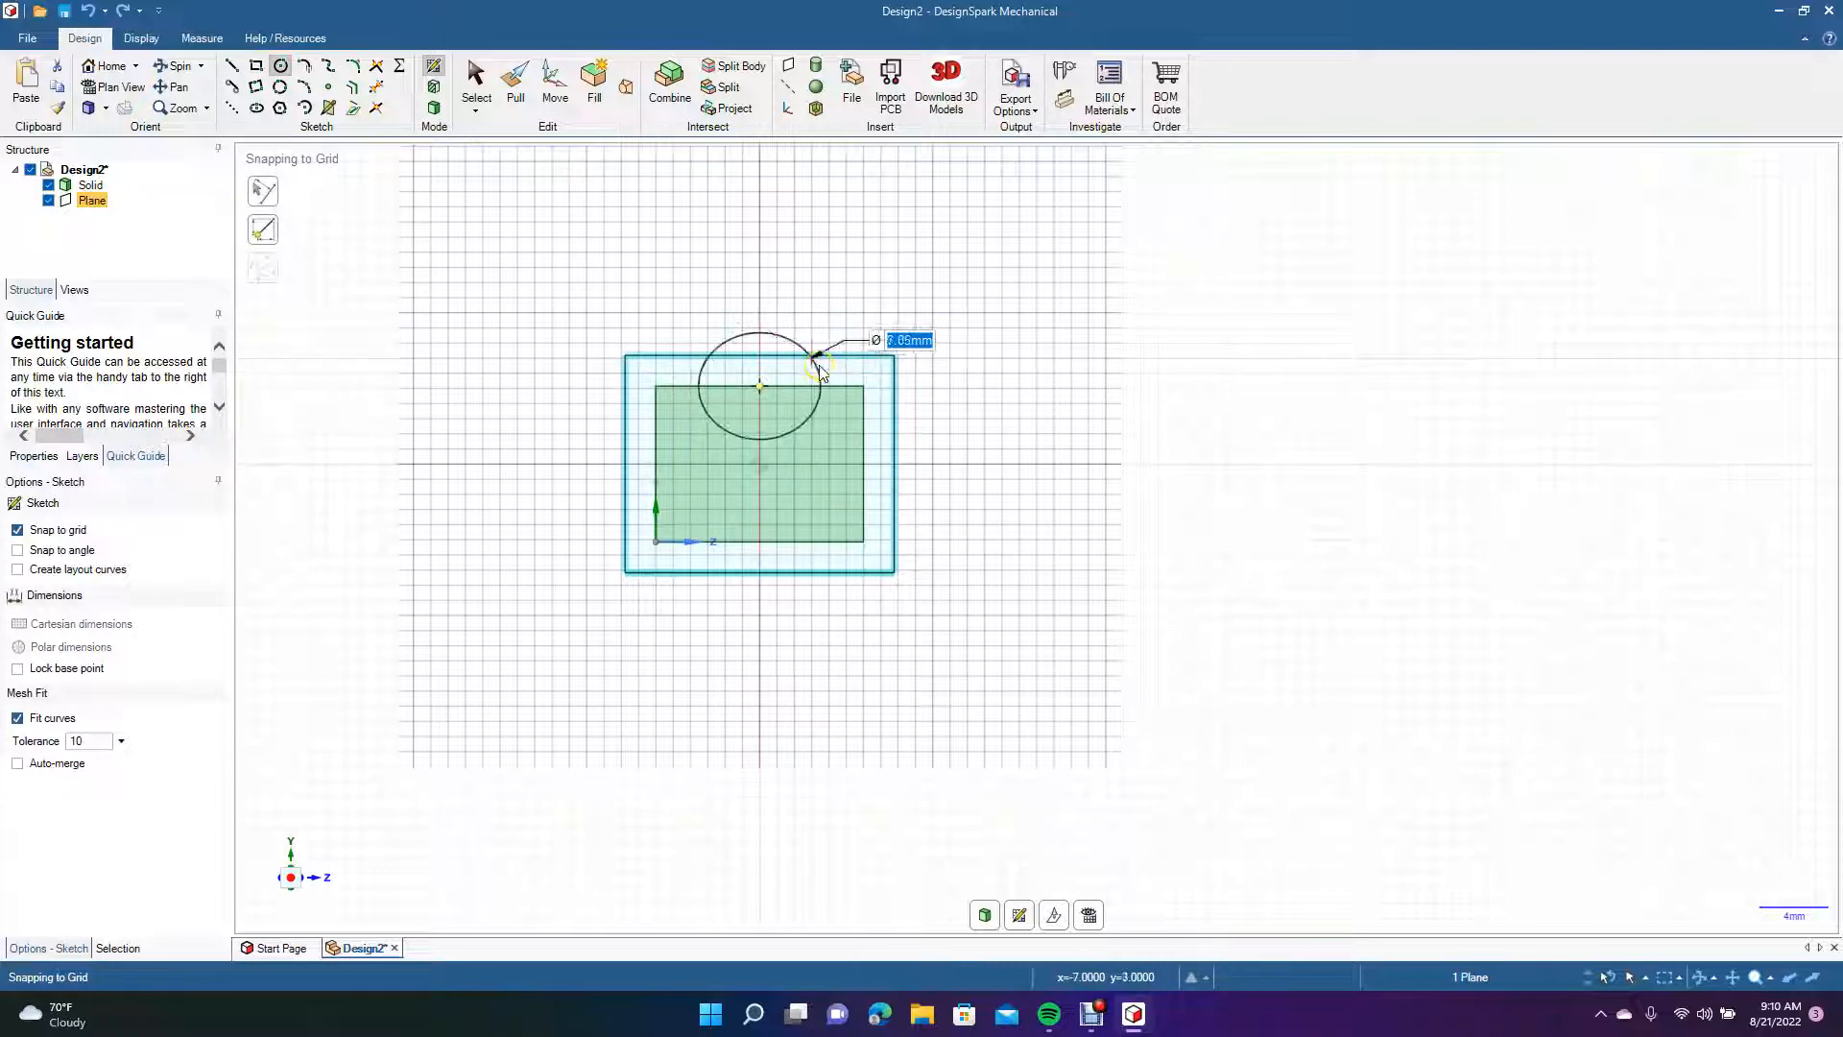
{"action": "left_click", "coordinate": [819, 366]}
{"action": "left_click", "coordinate": [476, 89]}
{"action": "left_click", "coordinate": [174, 66]}
{"action": "mouse_move", "coordinate": [437, 435]}
{"action": "left_mouse_down"}
{"action": "mouse_move", "coordinate": [230, 459]}
{"action": "mouse_move", "coordinate": [329, 448]}
{"action": "left_mouse_up"}
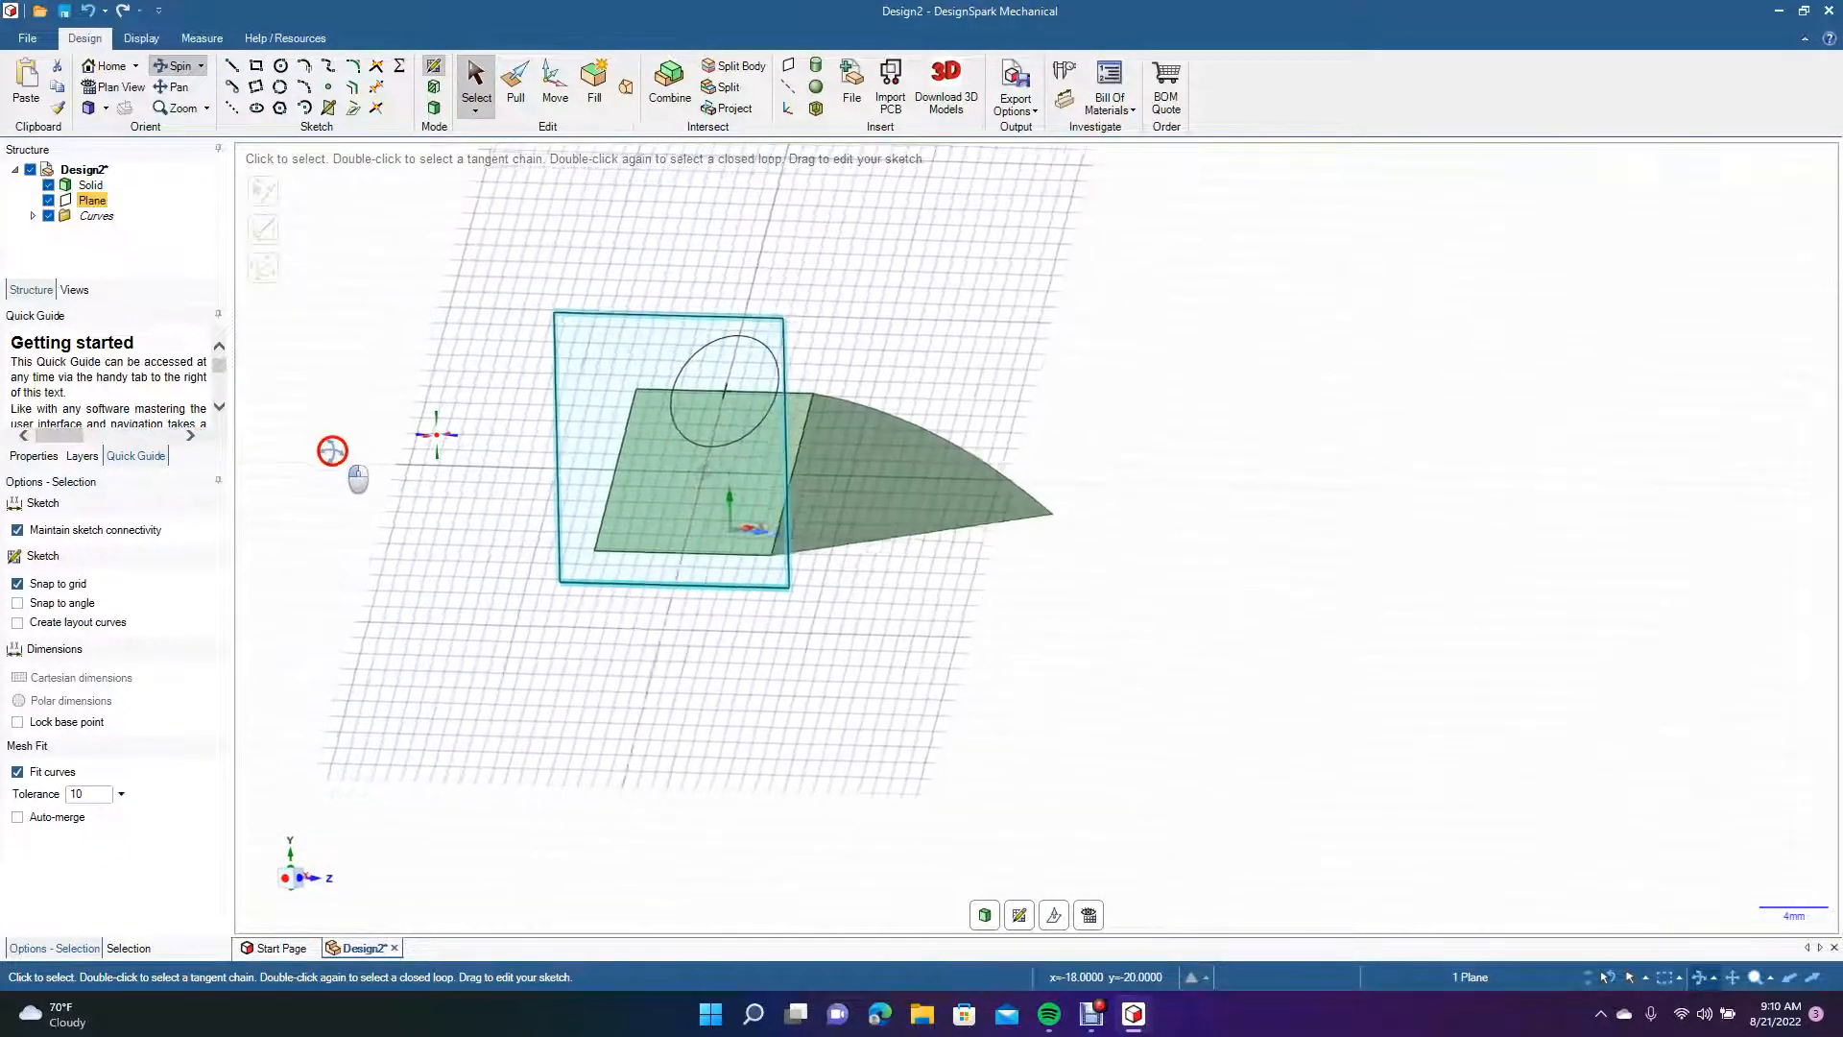
{"action": "middle_click_drag", "start_coordinate": [329, 448], "coordinate": [335, 451]}
{"action": "key", "text": "c"}
{"action": "left_click", "coordinate": [475, 96]}
Check and undo the circle sketched around the midpoint of the slanted face's upper edge.
{"action": "left_click", "coordinate": [180, 67]}
{"action": "left_click_drag", "start_coordinate": [573, 461], "coordinate": [470, 473]}
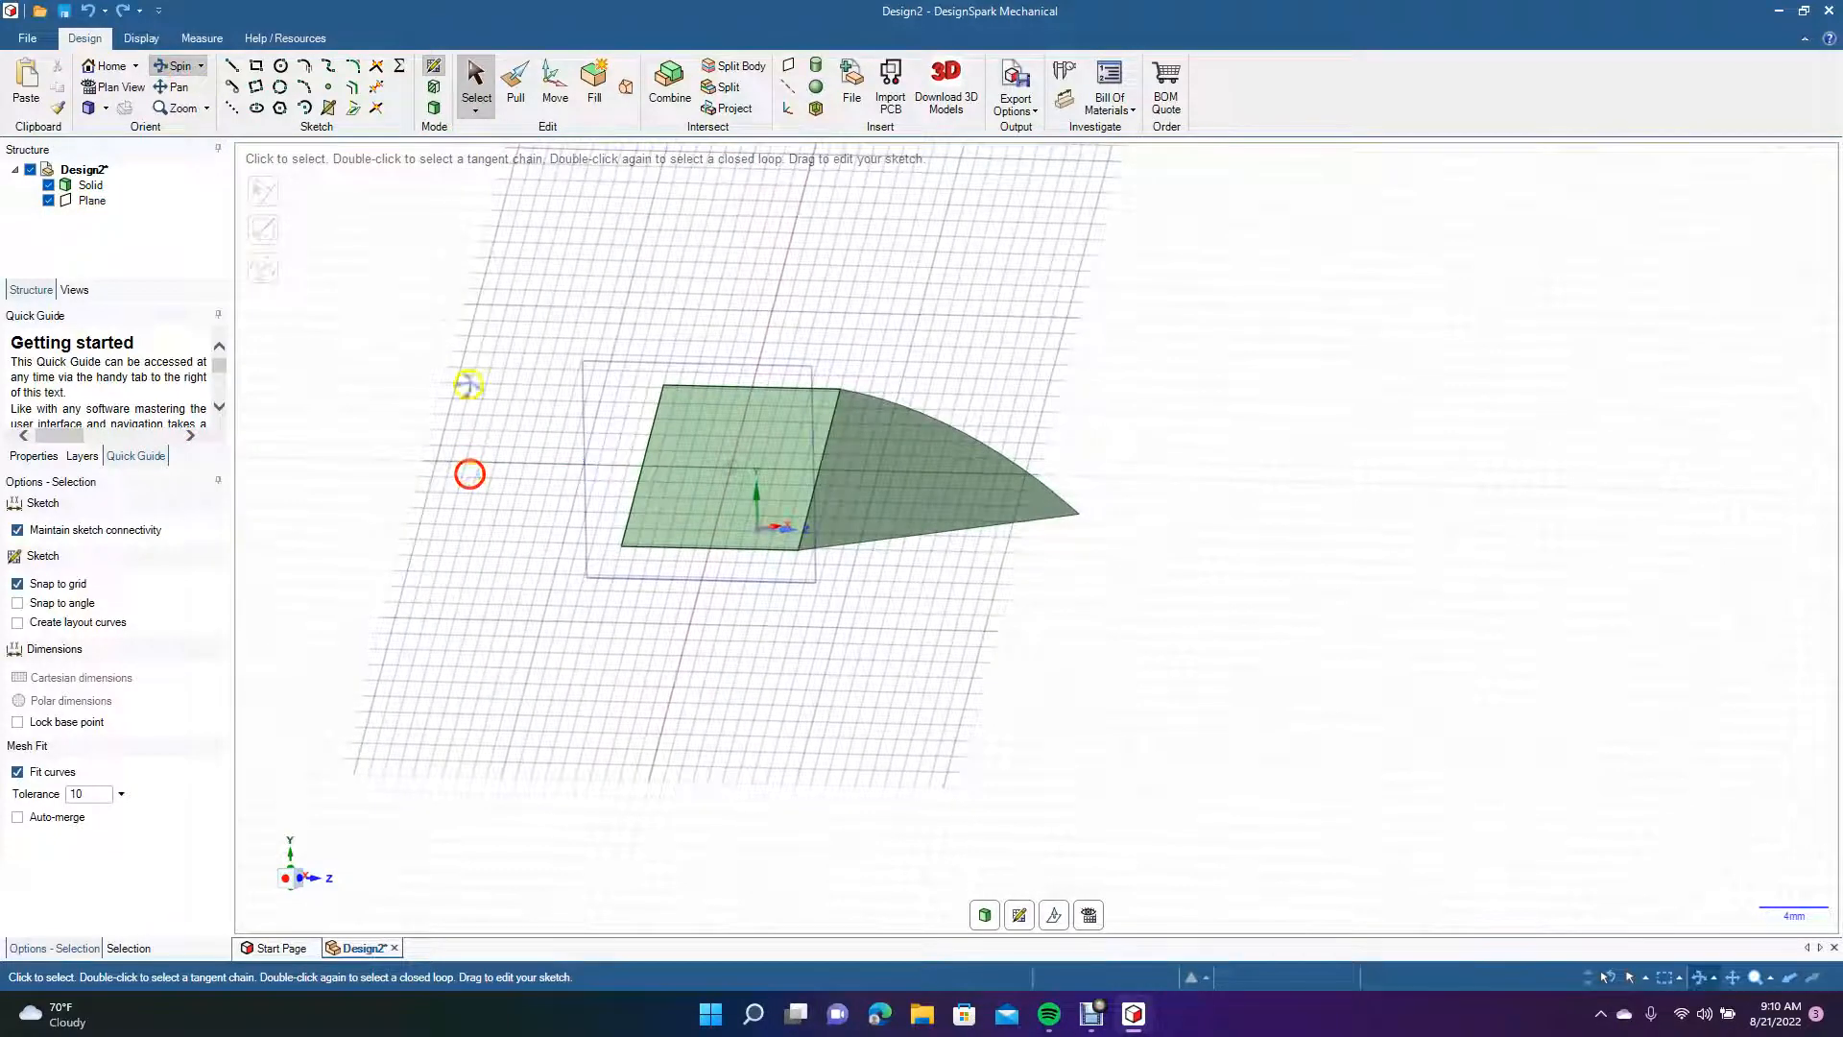
{"action": "left_click", "coordinate": [473, 89]}
{"action": "left_click", "coordinate": [639, 363]}
{"action": "left_click", "coordinate": [577, 377]}
{"action": "left_click", "coordinate": [582, 378]}
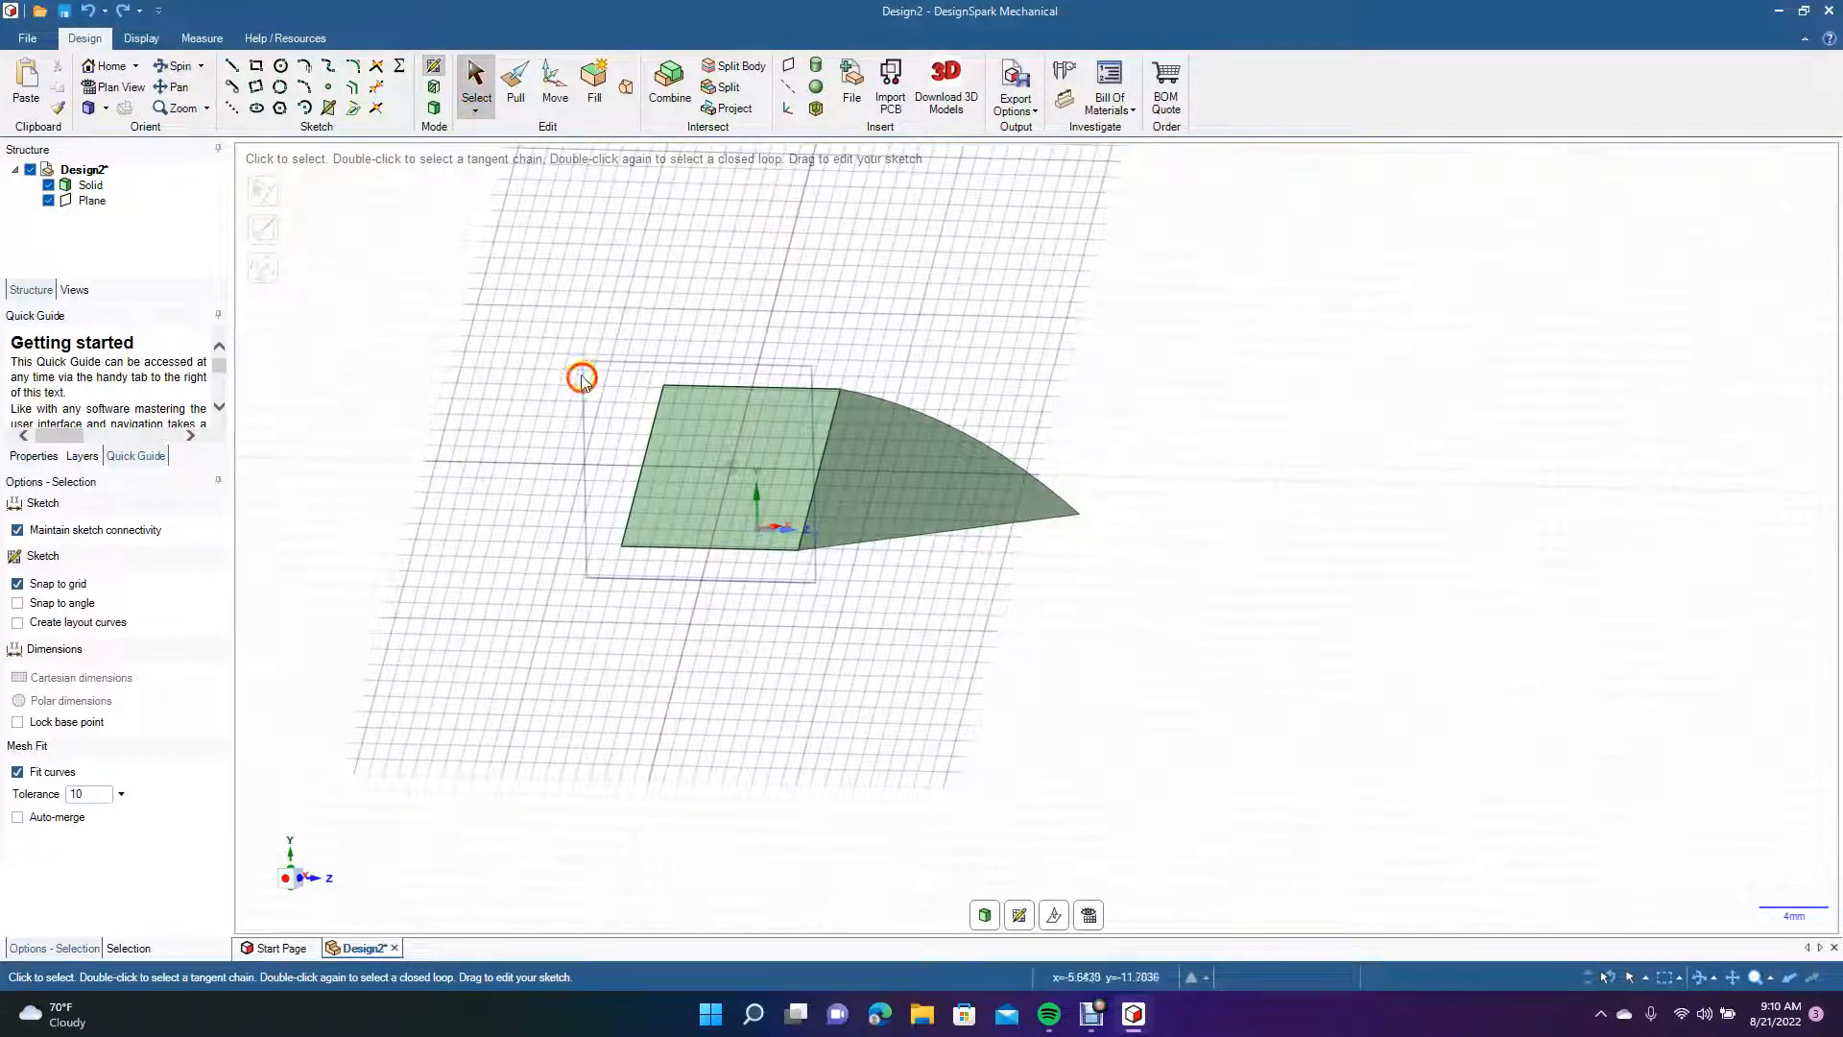
{"action": "left_click", "coordinate": [437, 109]}
{"action": "left_click", "coordinate": [667, 362]}
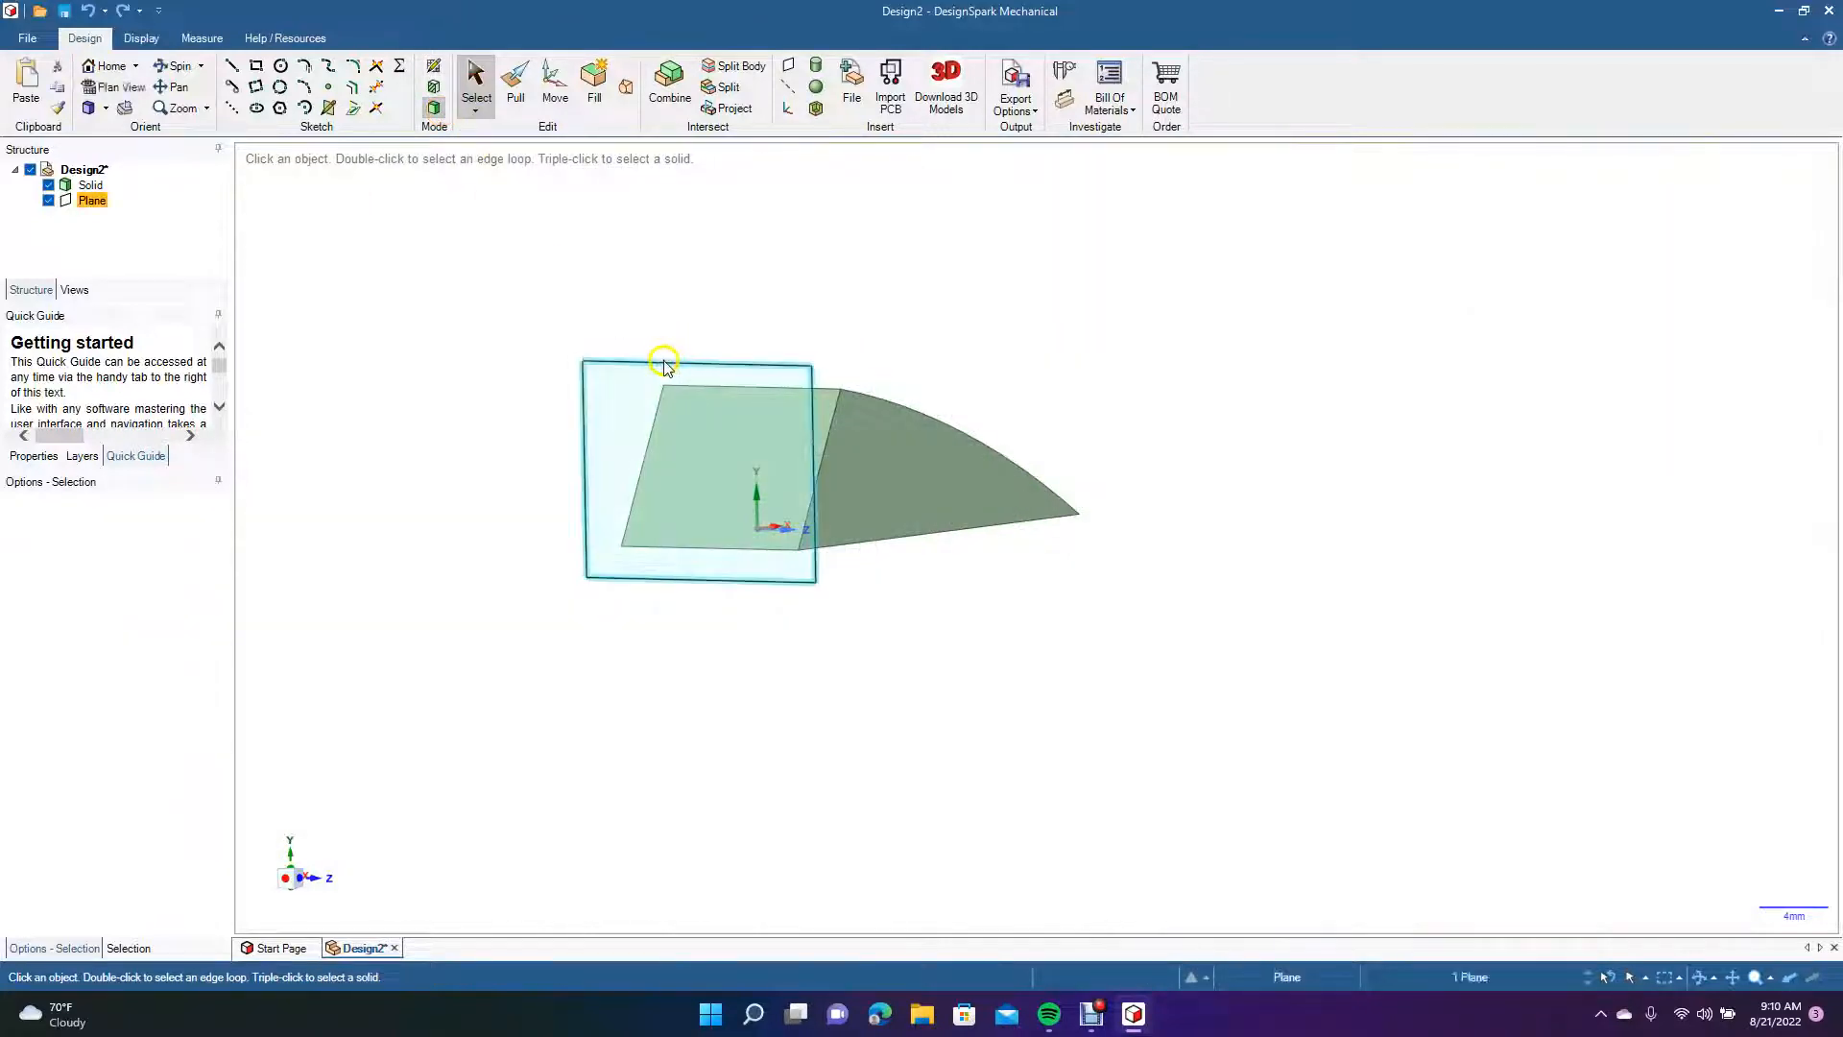
{"action": "left_click", "coordinate": [280, 65]}
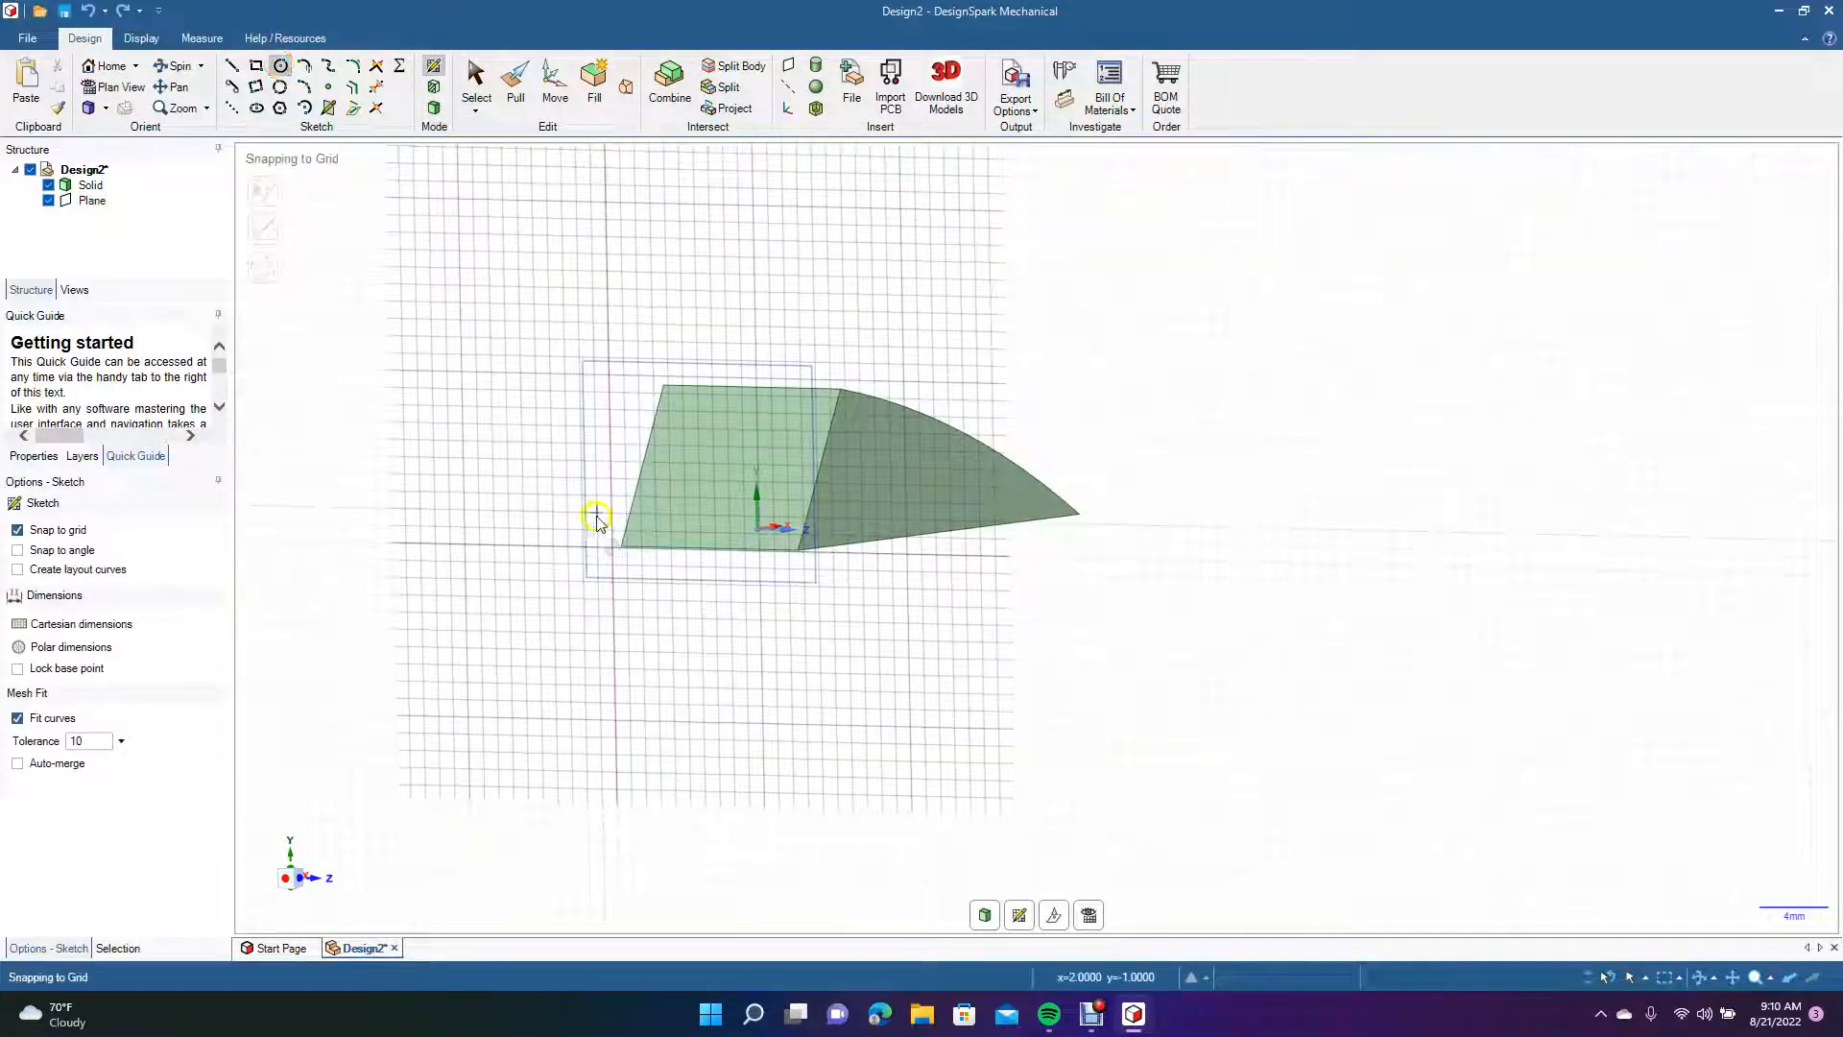
{"action": "left_click", "coordinate": [437, 110]}
{"action": "left_click", "coordinate": [670, 451]}
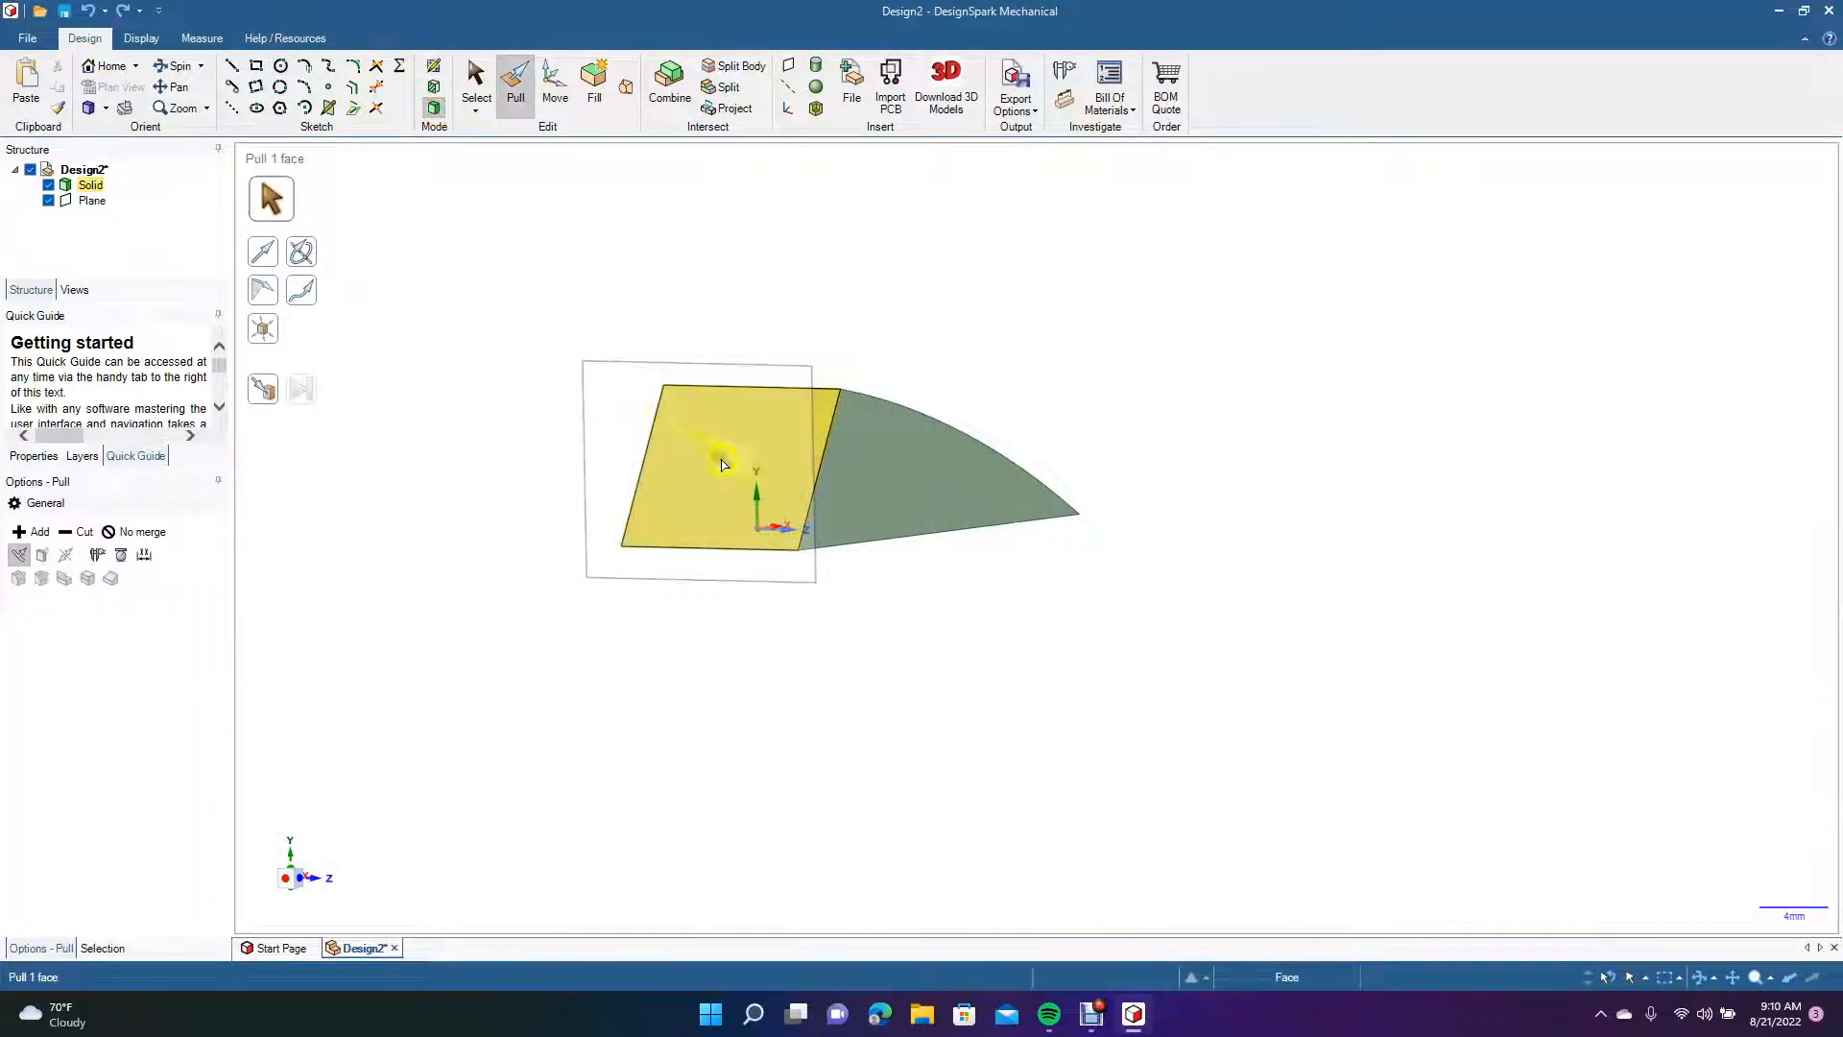
Sketch a circle about 7.2 mm in diameter on the reference plane, centred near the middle of the slanted face.
{"action": "left_click", "coordinate": [580, 440]}
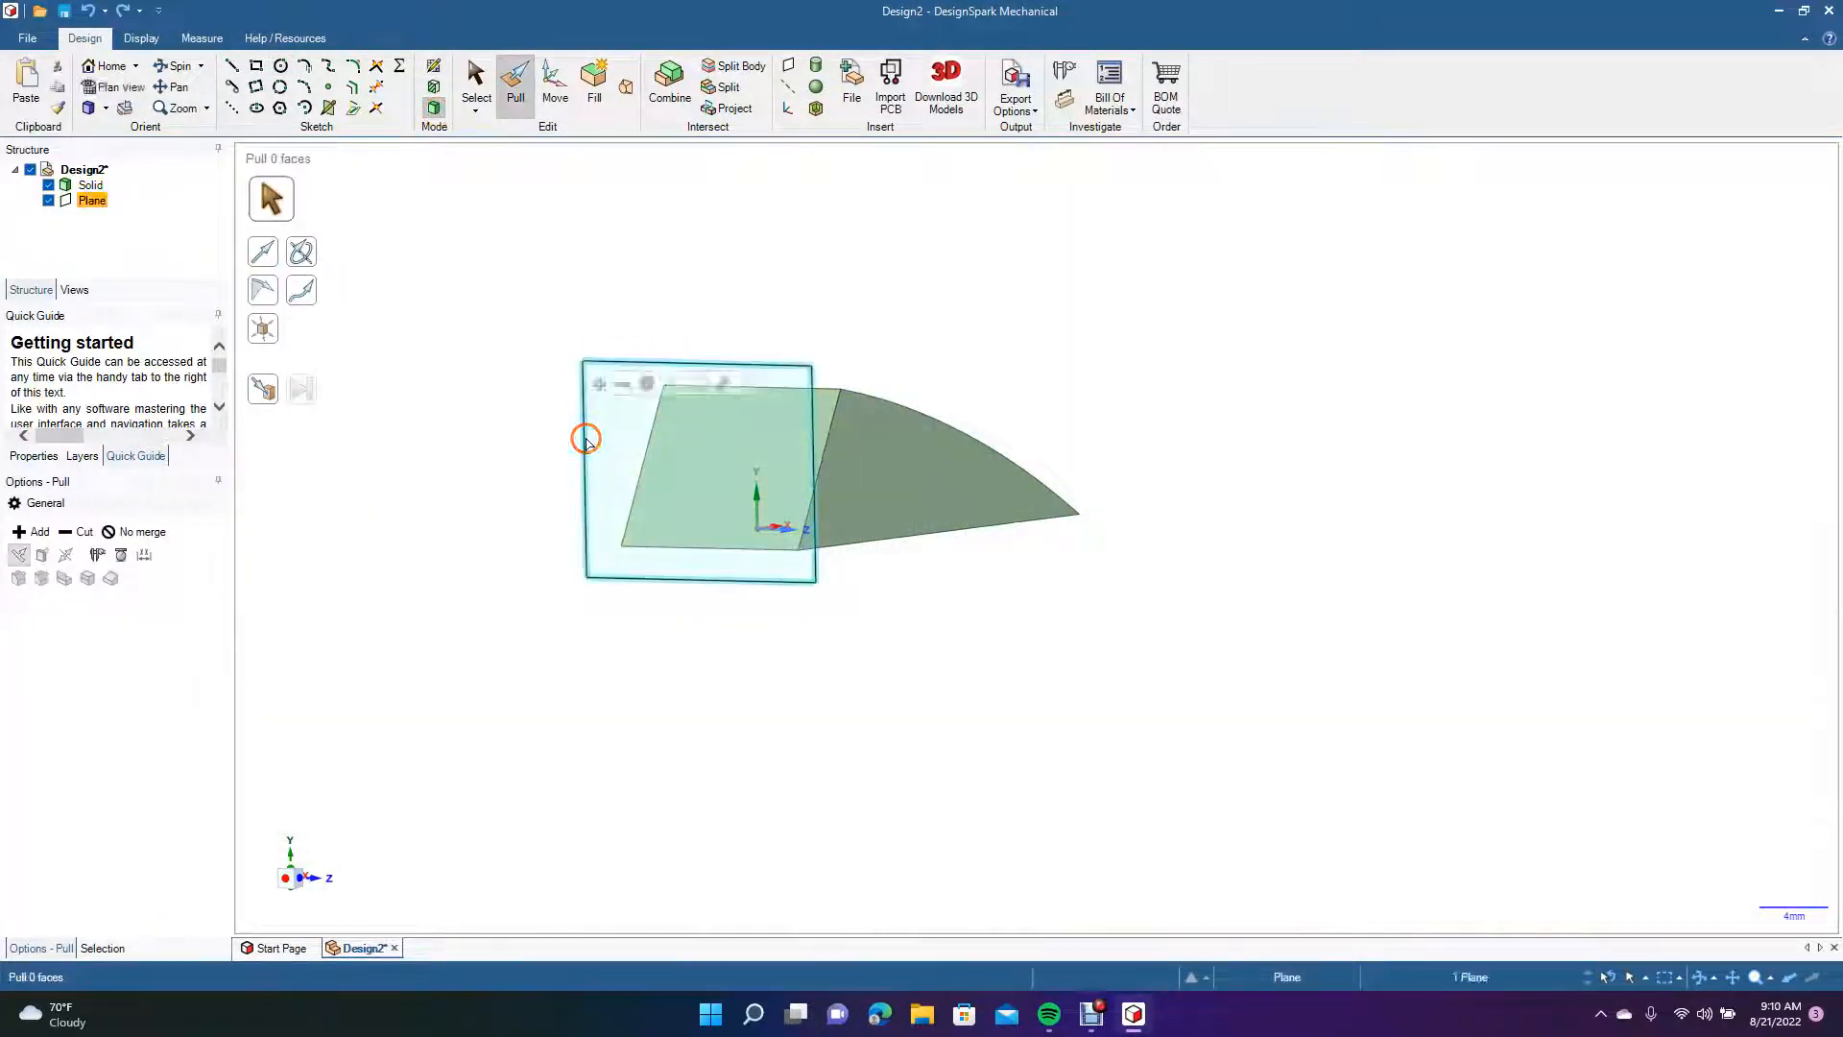
{"action": "left_click", "coordinate": [281, 67]}
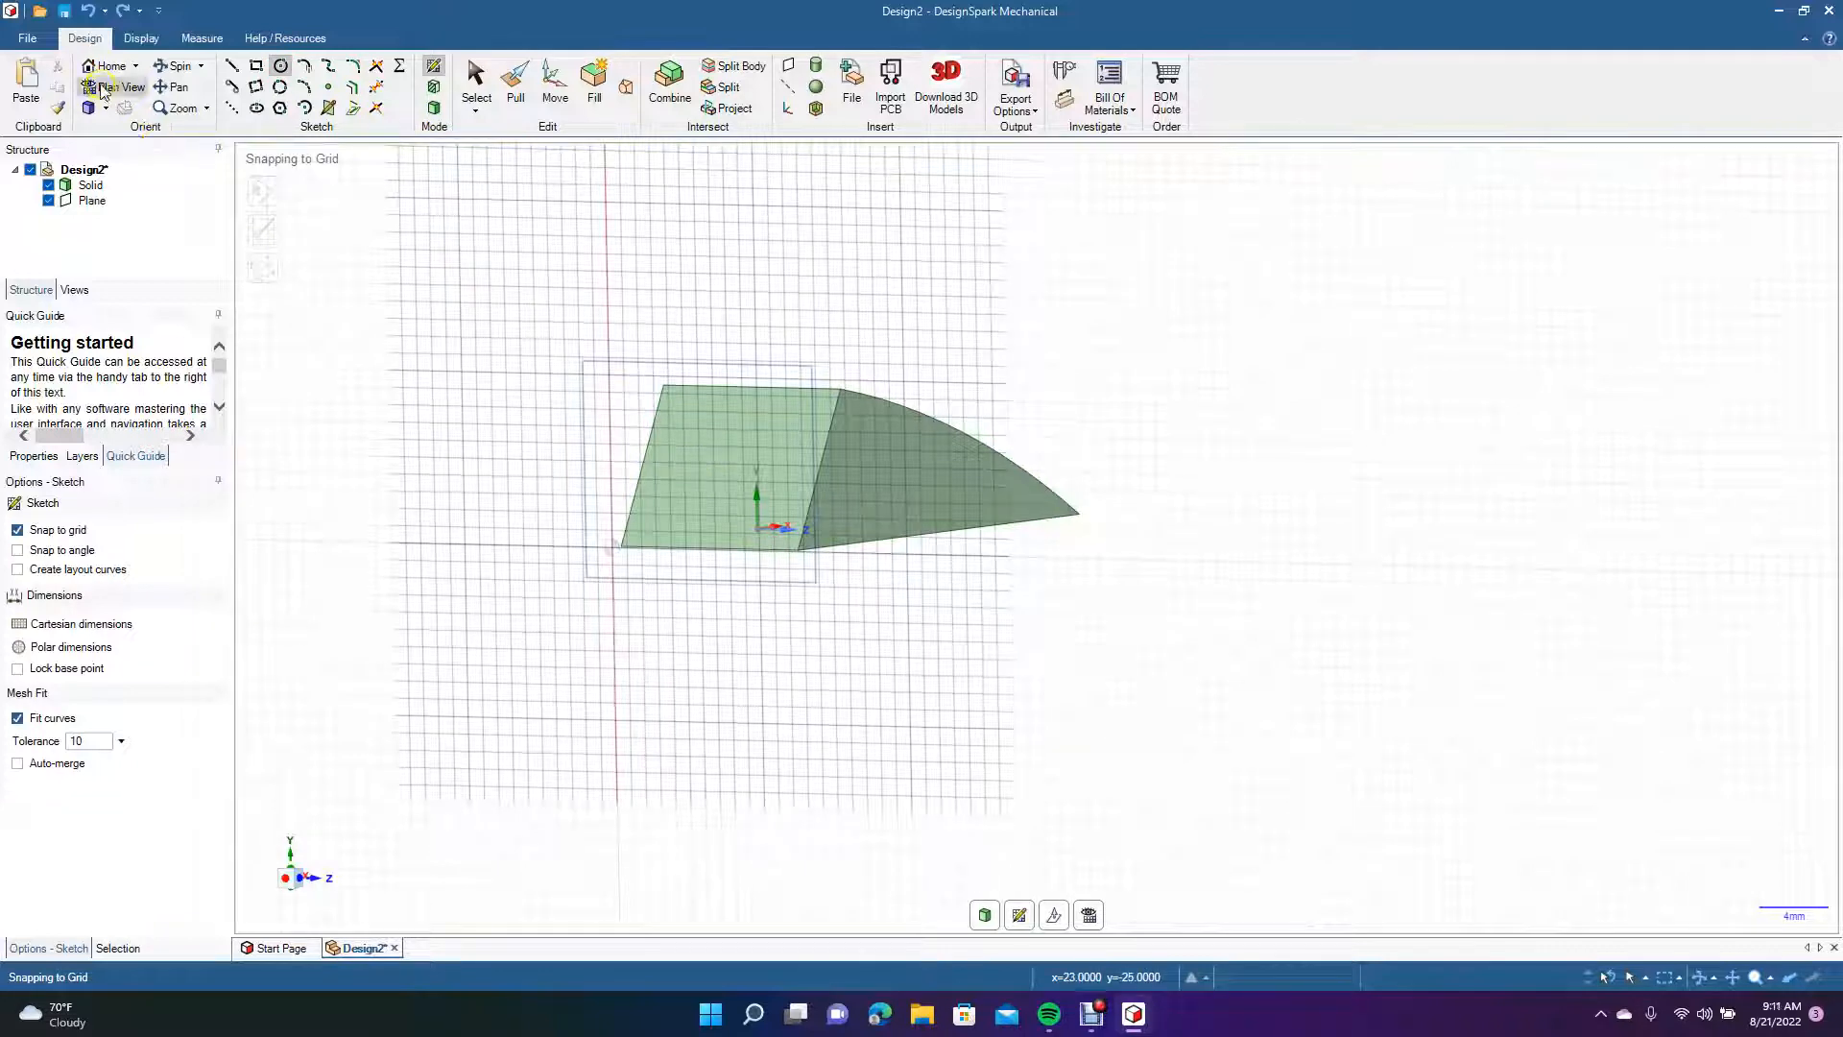
{"action": "left_click", "coordinate": [475, 82]}
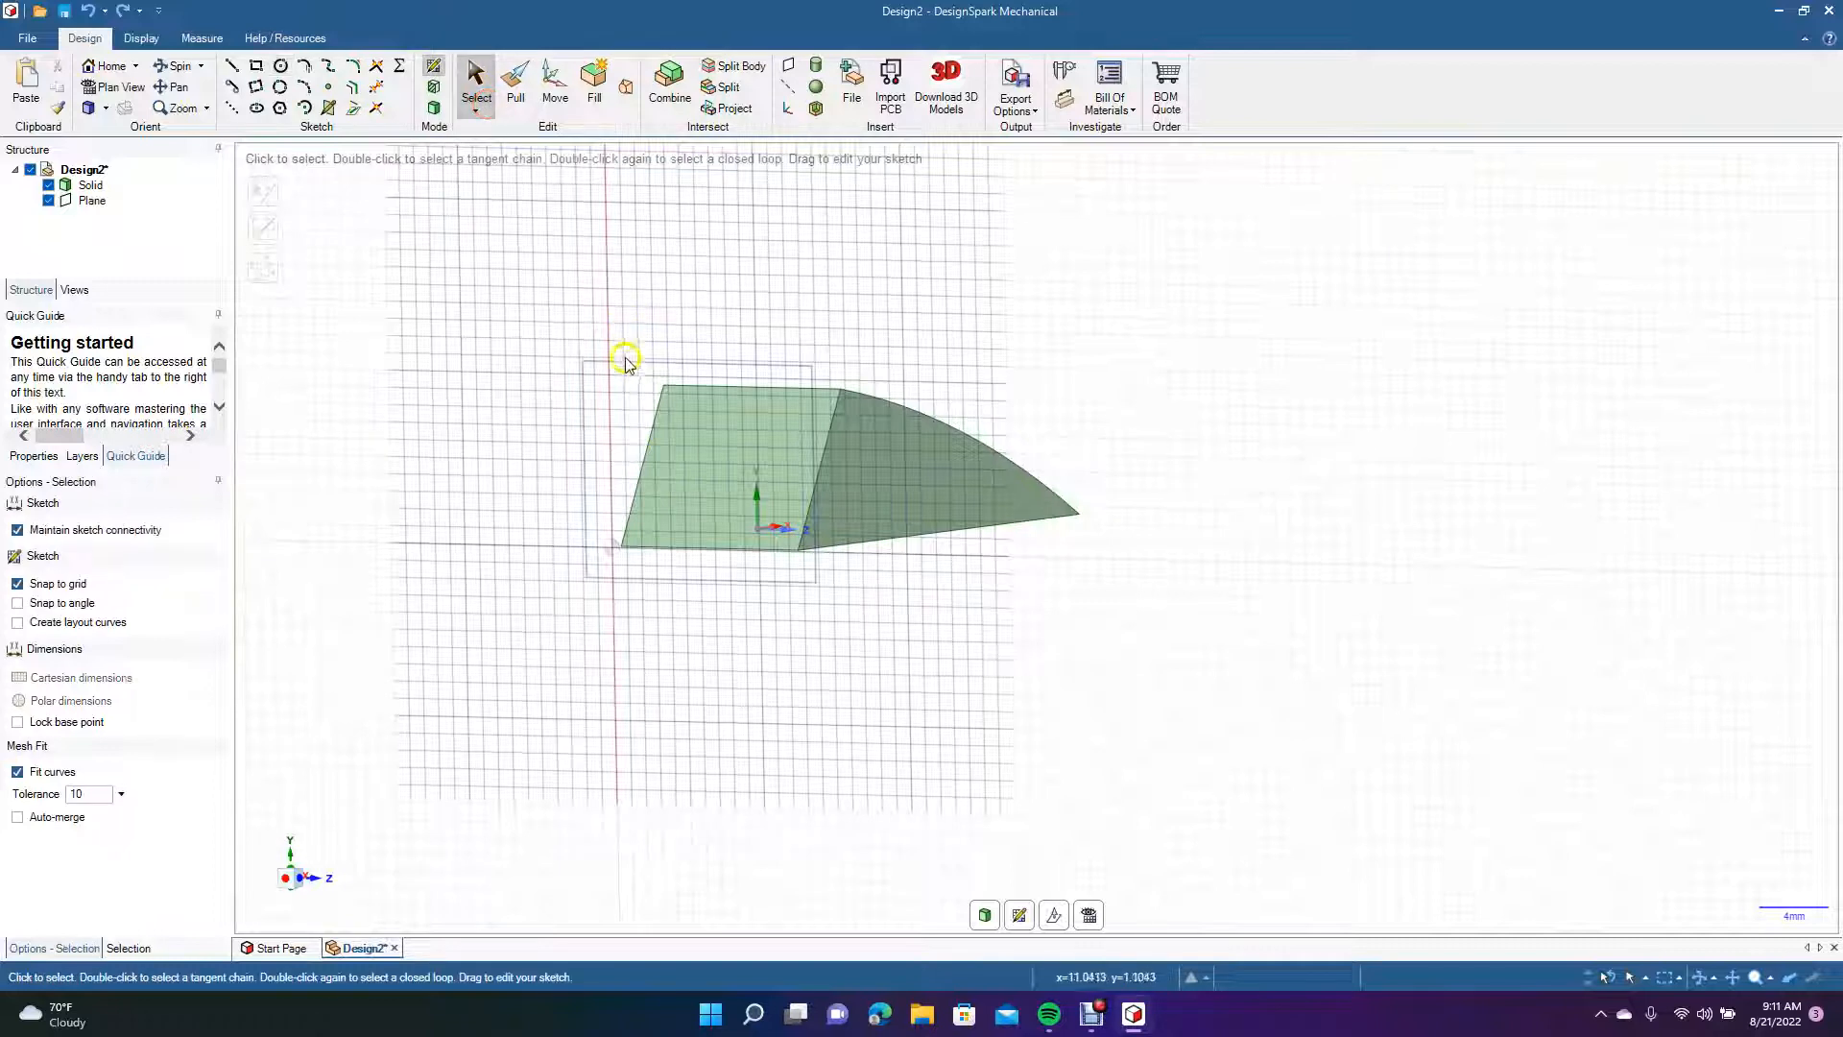
{"action": "left_click", "coordinate": [109, 212]}
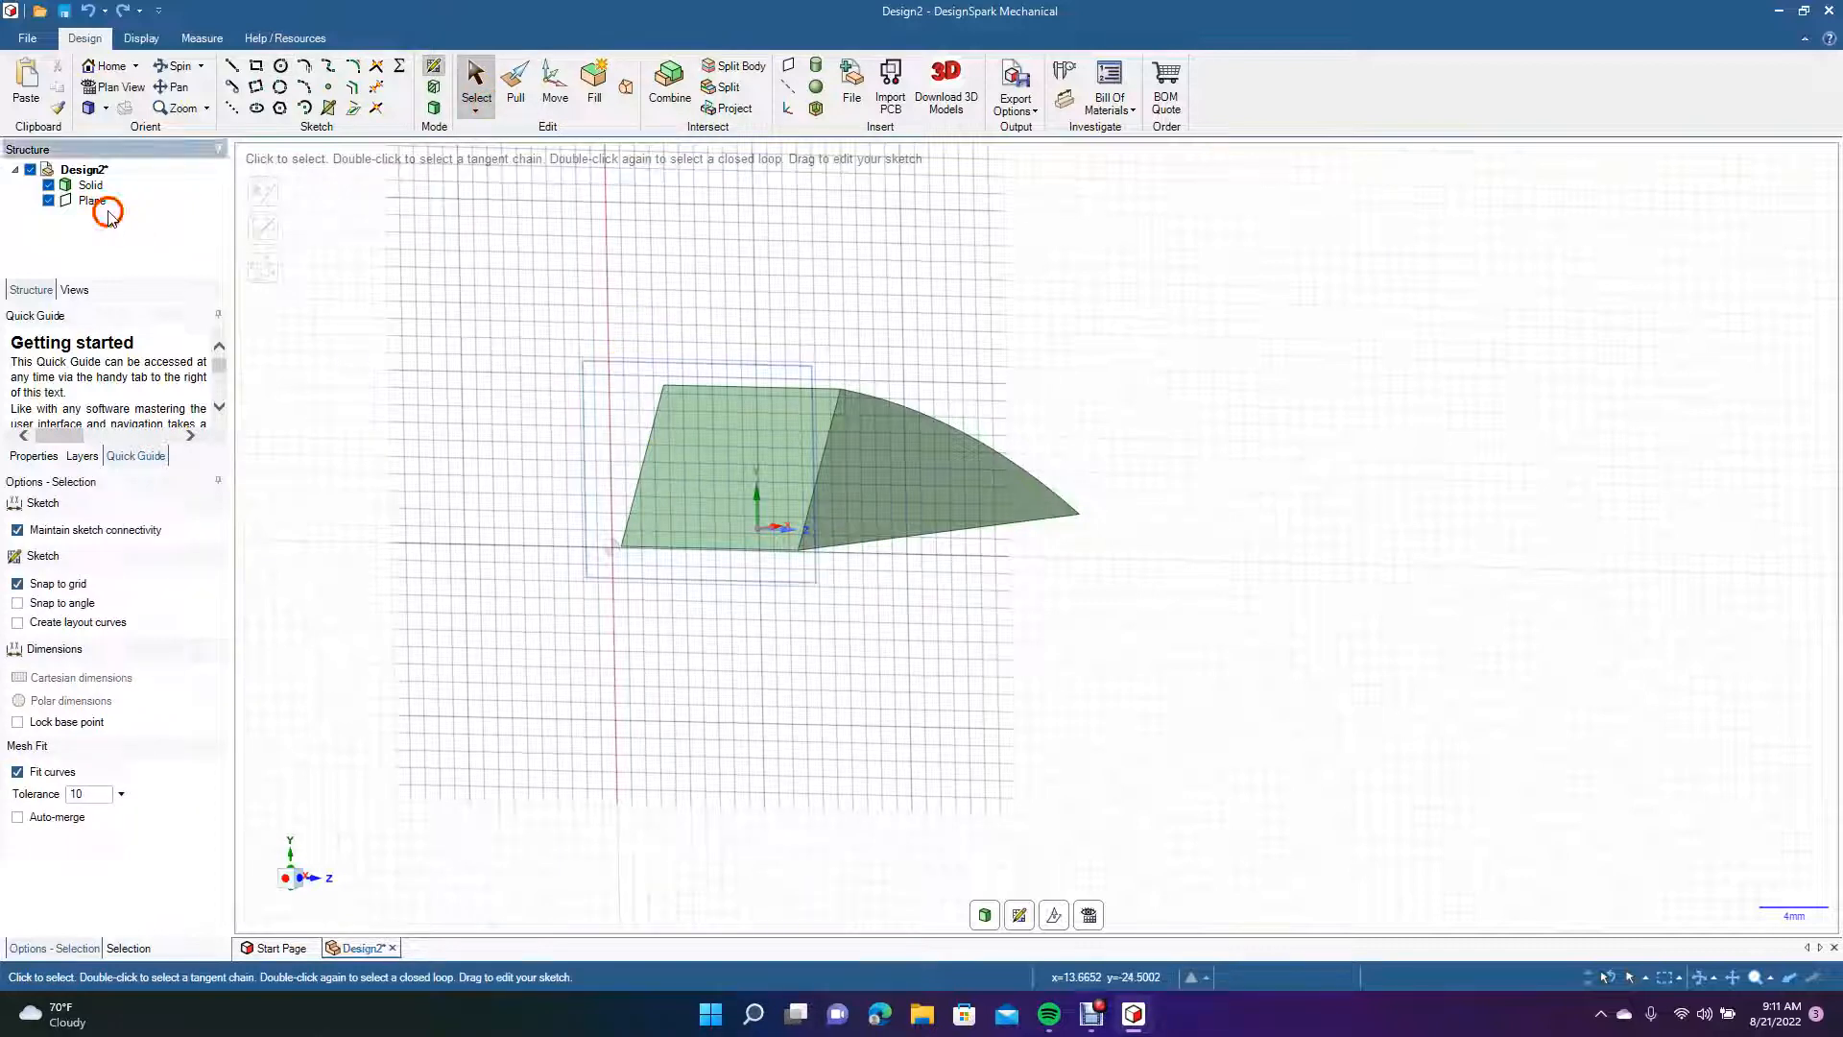
{"action": "left_click", "coordinate": [125, 87]}
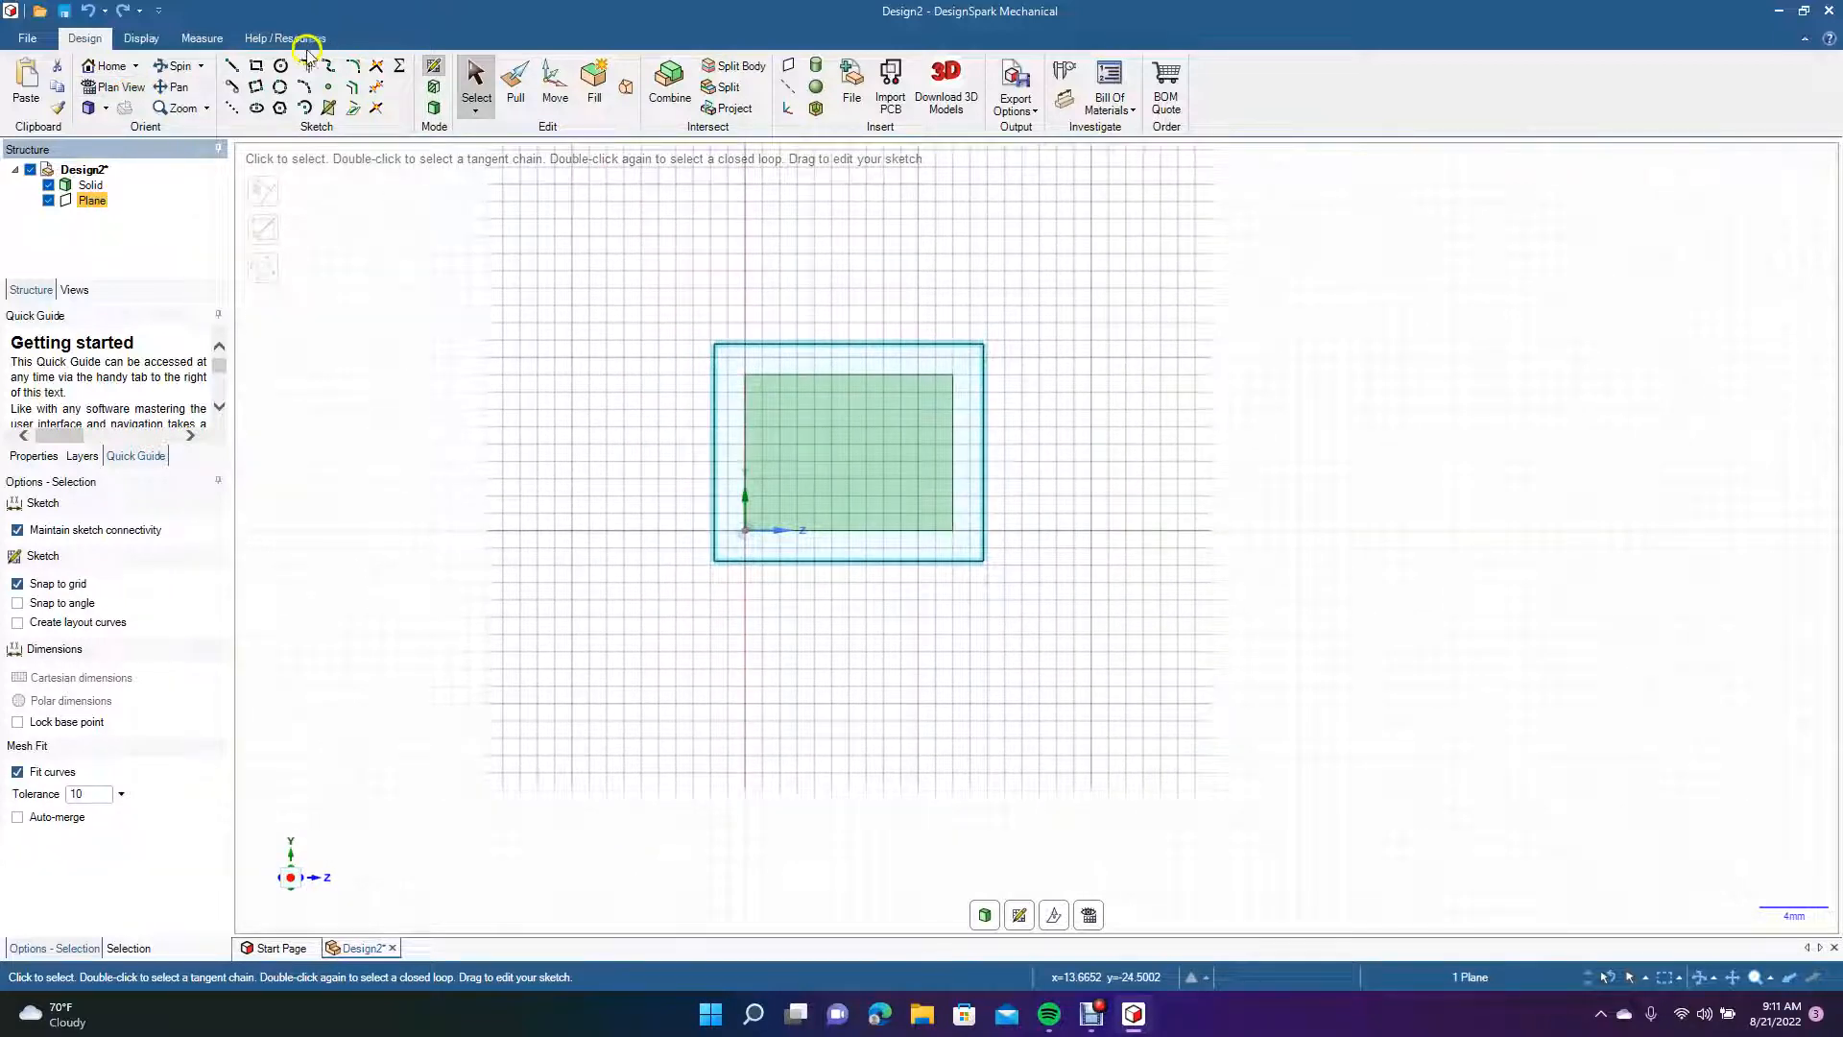
{"action": "left_click", "coordinate": [282, 67]}
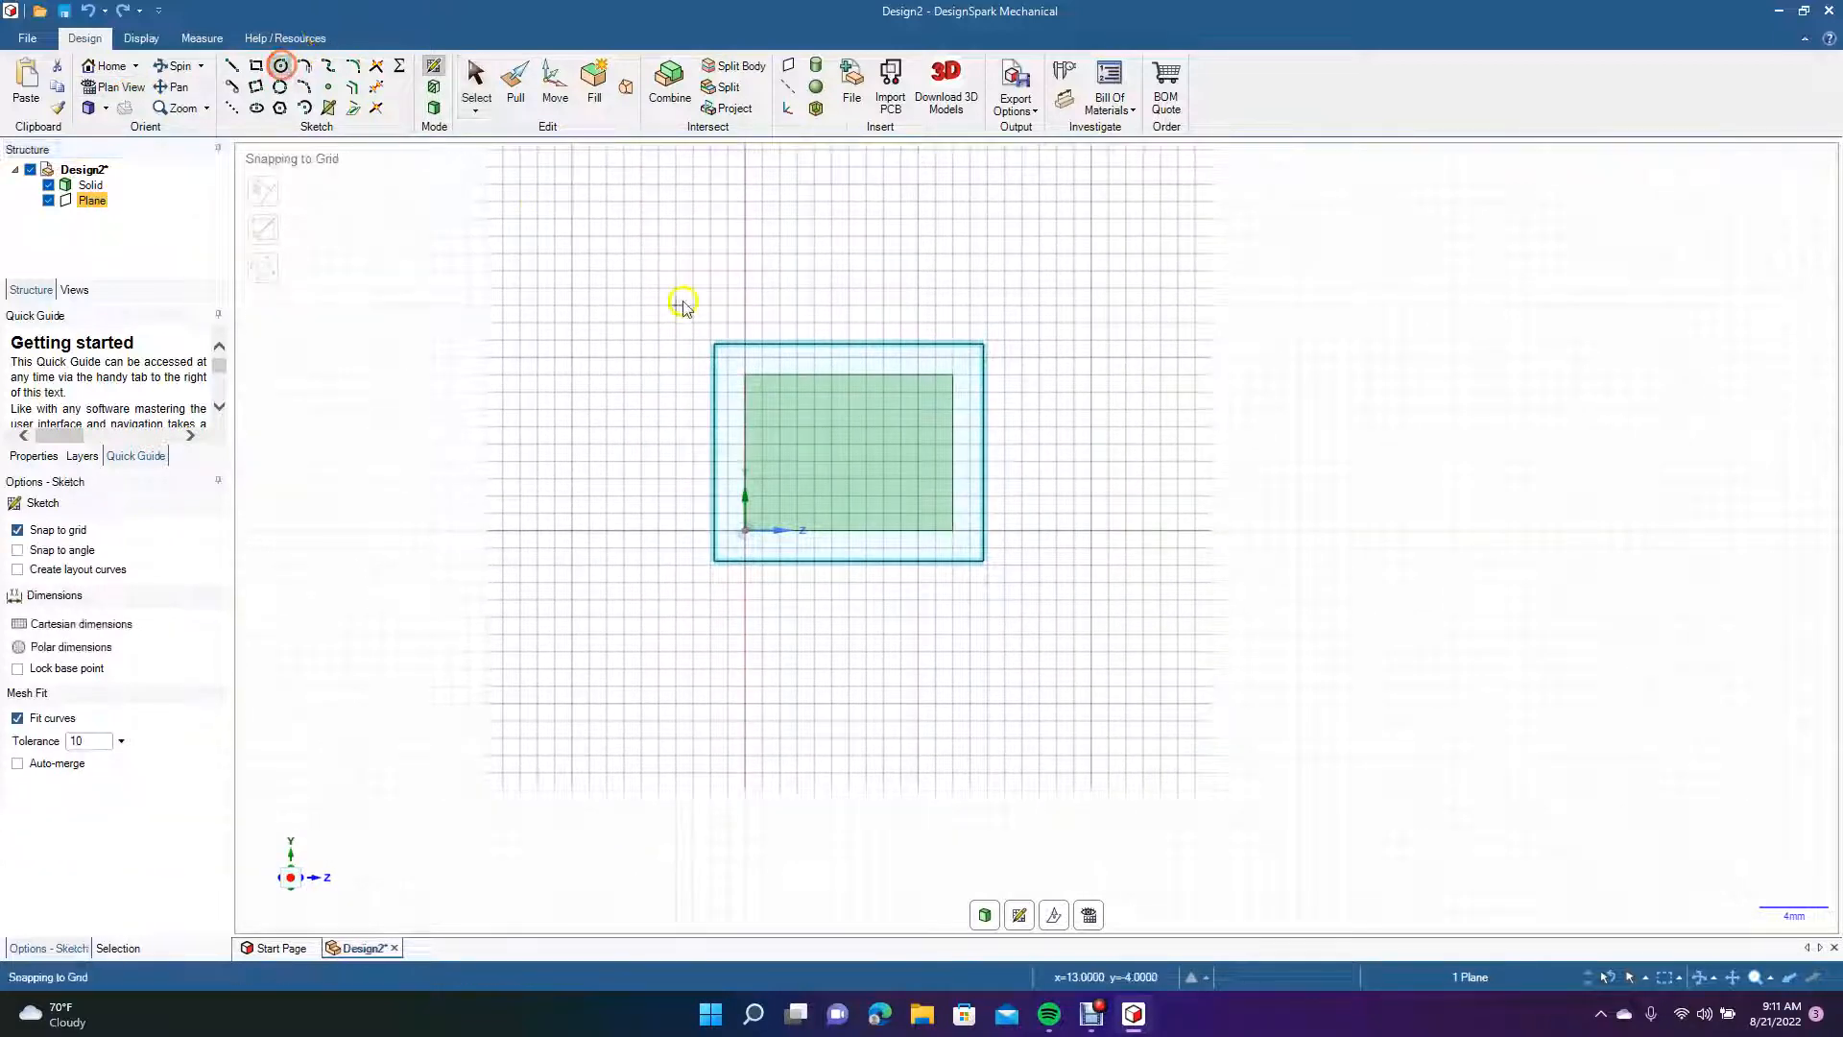
{"action": "left_click", "coordinate": [848, 444]}
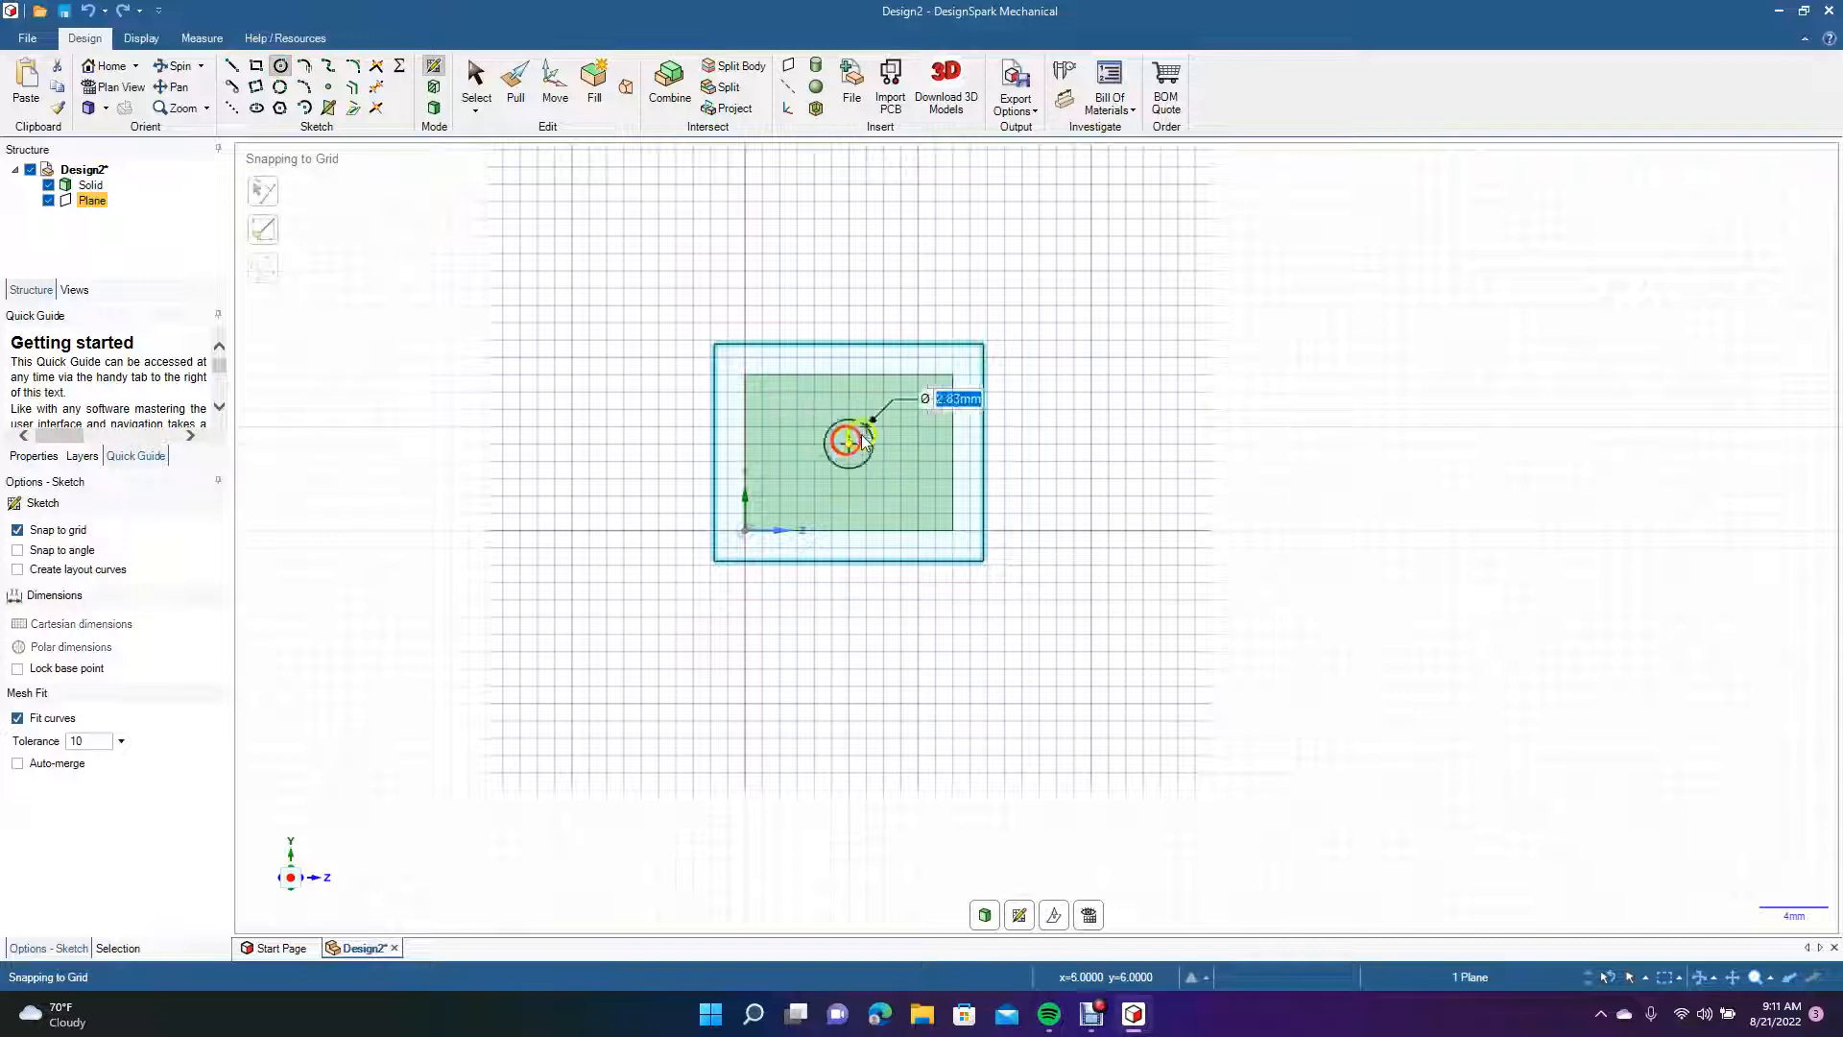
{"action": "left_click", "coordinate": [909, 419]}
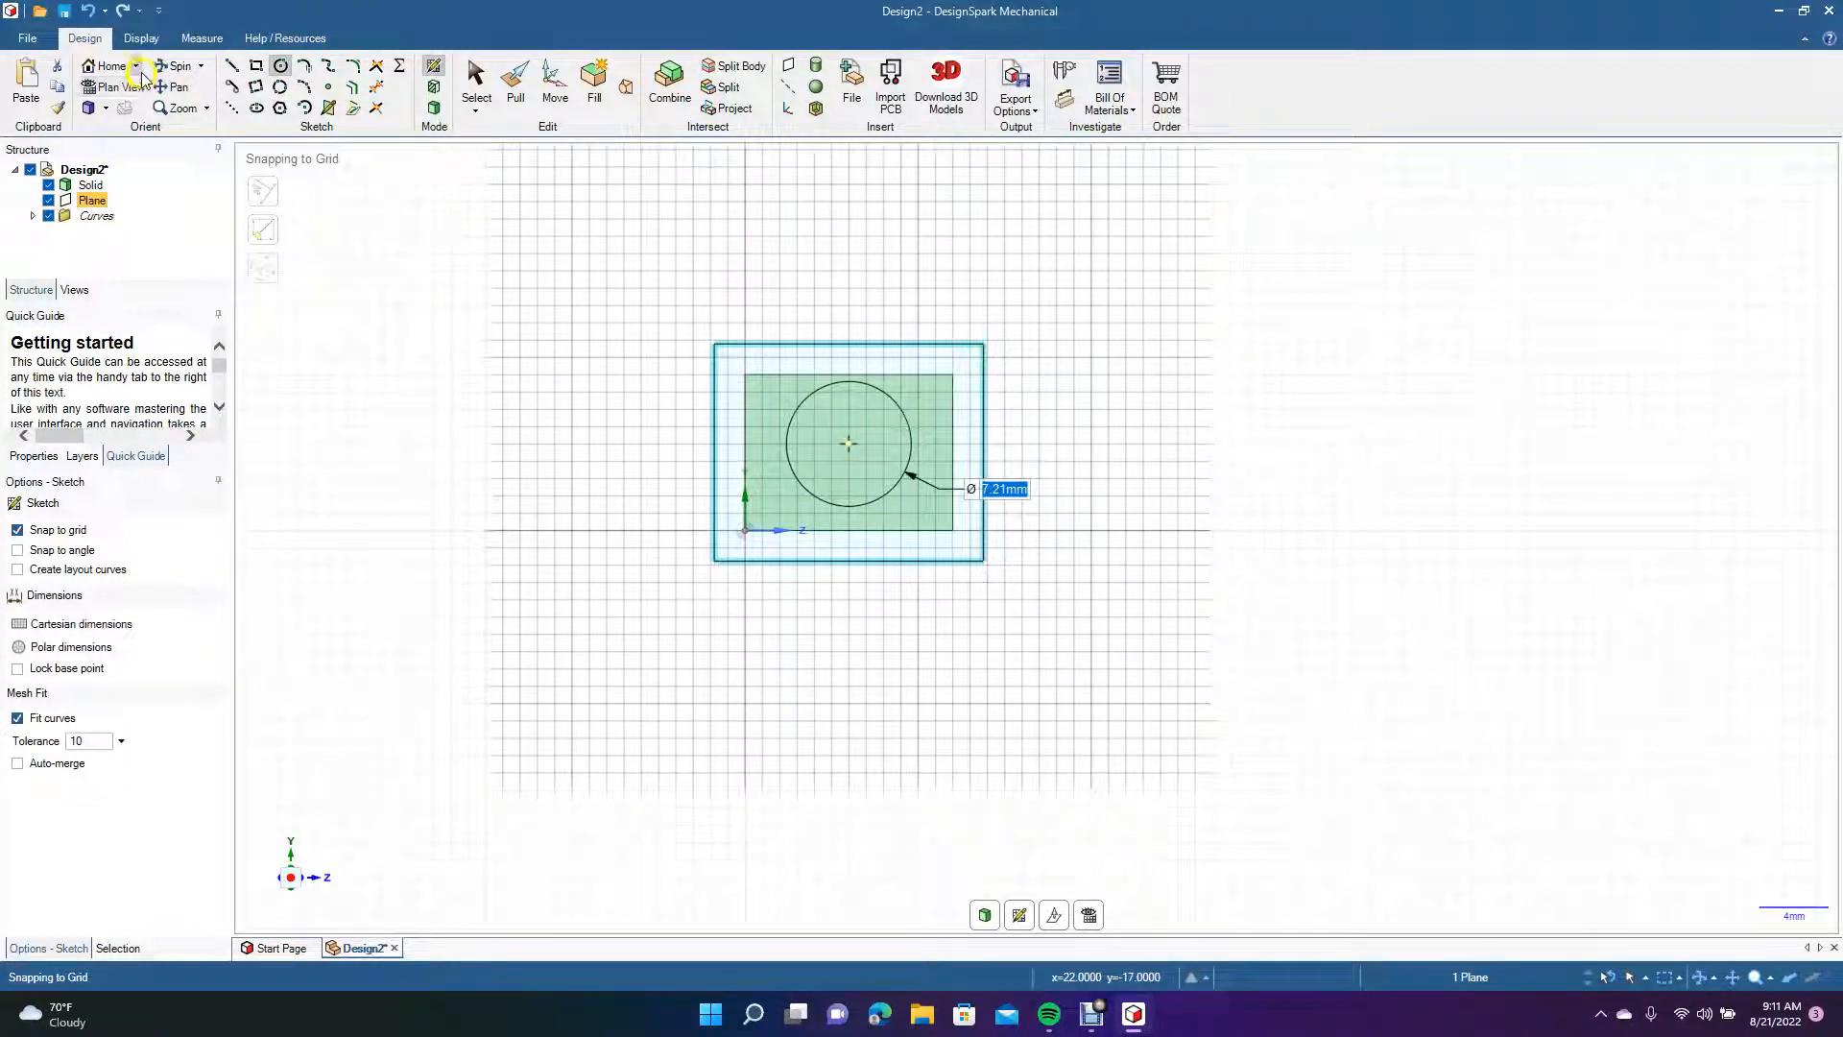
Move the circle up within the reference plane so that it overlaps the slanted face's upper edge.
{"action": "left_click", "coordinate": [197, 67]}
{"action": "mouse_move", "coordinate": [502, 329]}
{"action": "left_mouse_down"}
{"action": "mouse_move", "coordinate": [355, 374]}
{"action": "mouse_move", "coordinate": [407, 395]}
{"action": "left_mouse_up"}
{"action": "left_click", "coordinate": [554, 84]}
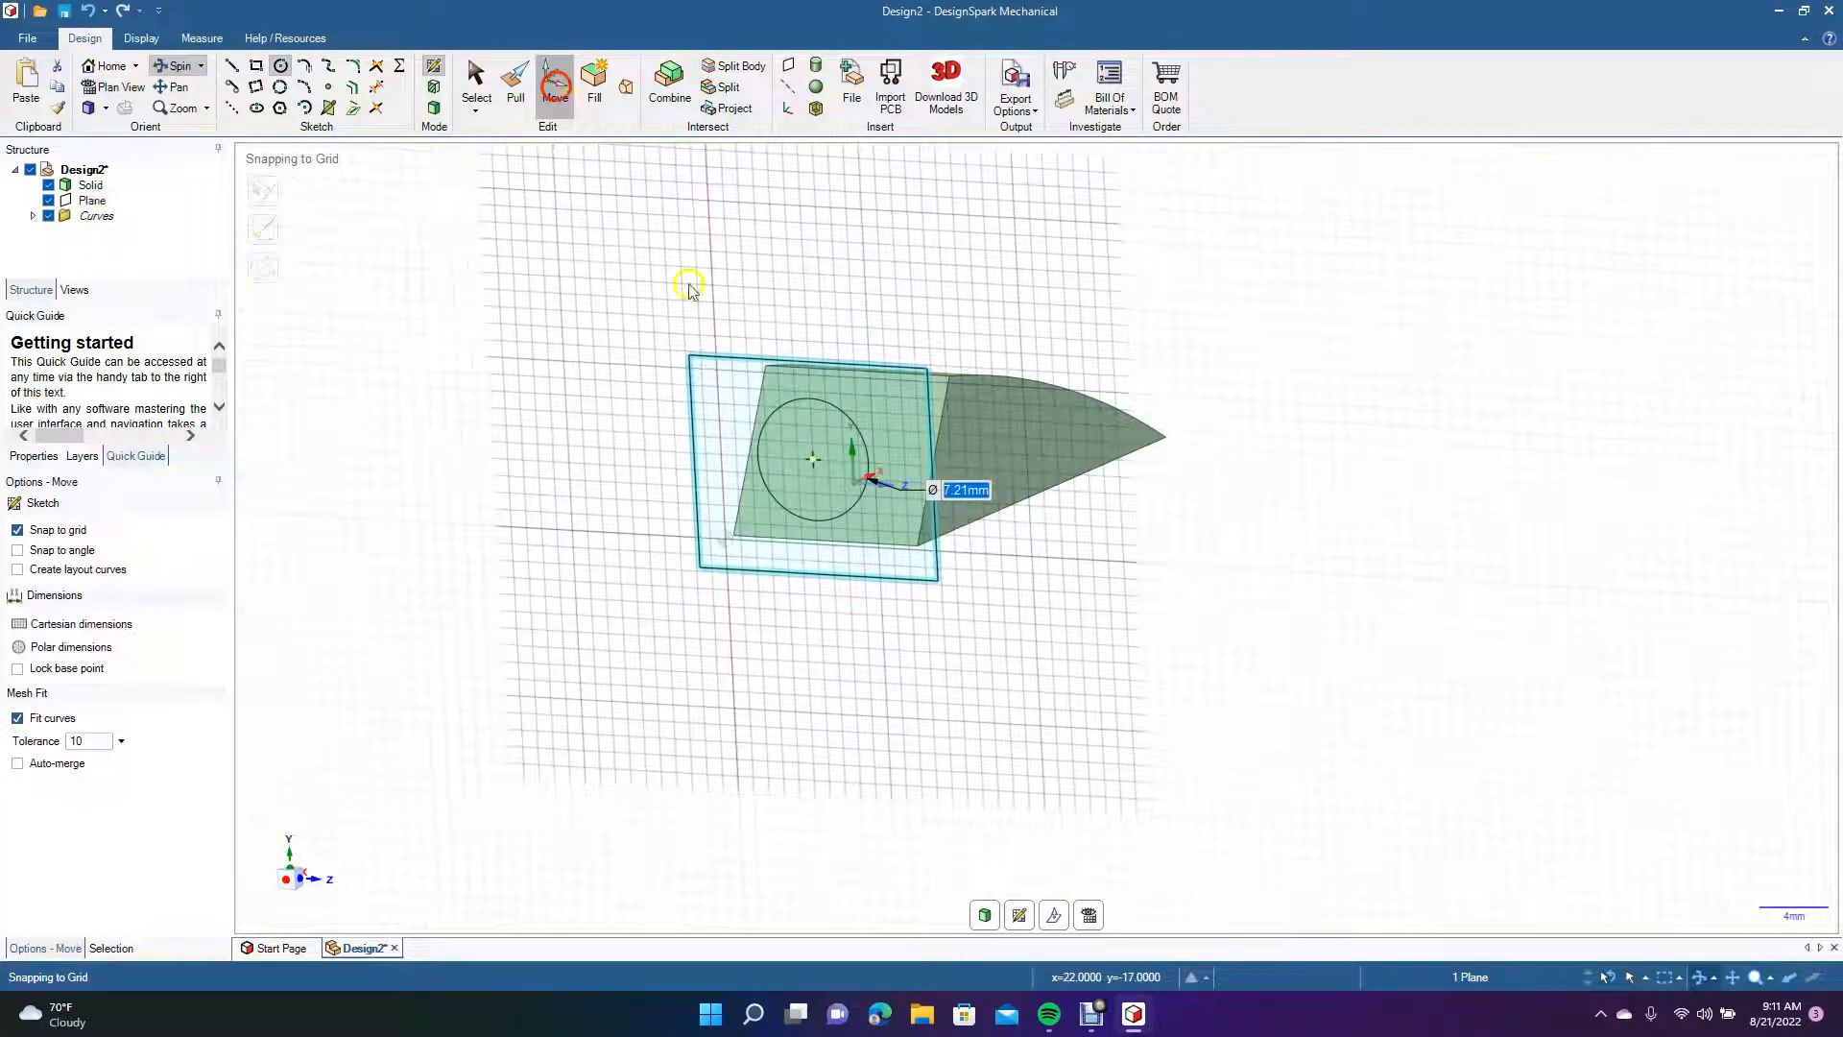
{"action": "left_click", "coordinate": [818, 411]}
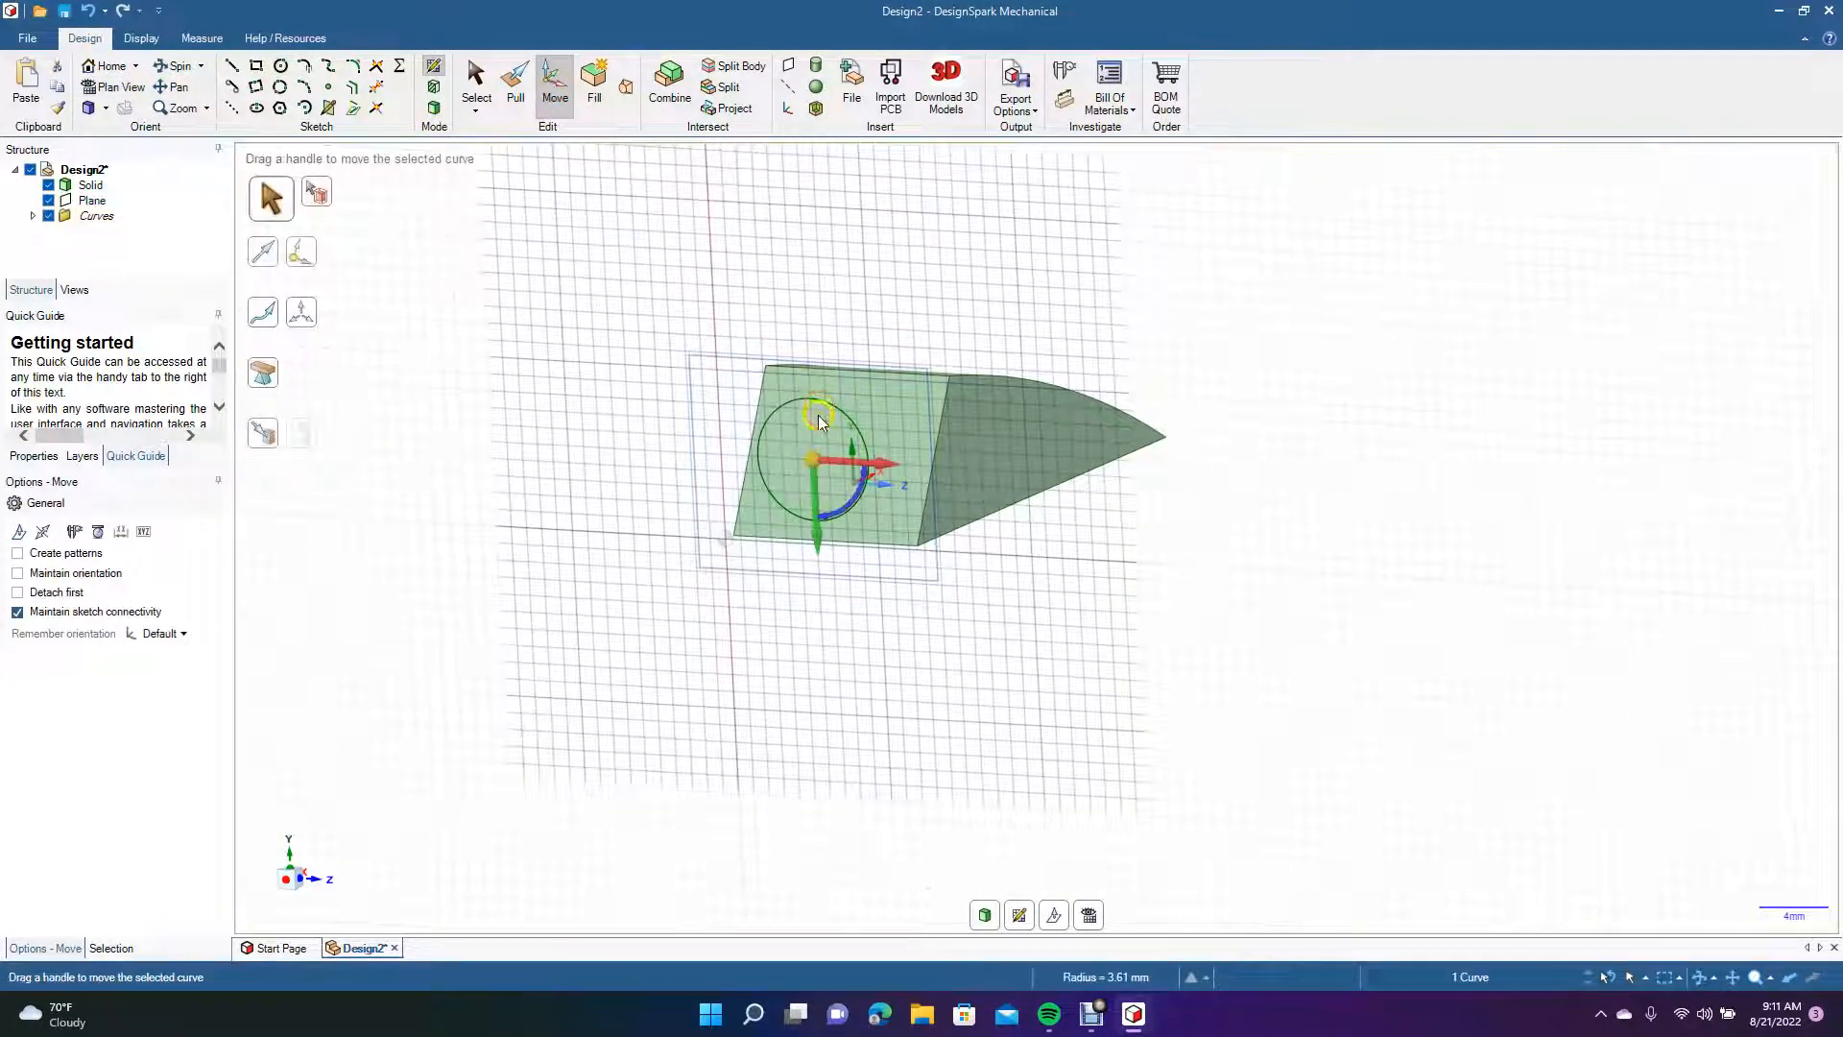
{"action": "mouse_move", "coordinate": [816, 522]}
{"action": "left_mouse_down"}
{"action": "mouse_move", "coordinate": [837, 470]}
{"action": "mouse_move", "coordinate": [810, 506]}
{"action": "mouse_move", "coordinate": [816, 477]}
{"action": "mouse_move", "coordinate": [643, 422]}
{"action": "left_mouse_up"}
{"action": "left_click", "coordinate": [497, 382]}
Convert the moved circle into a surface by selecting it for the Pull tool.
{"action": "left_click", "coordinate": [176, 65]}
{"action": "left_click_drag", "start_coordinate": [633, 530], "coordinate": [541, 558]}
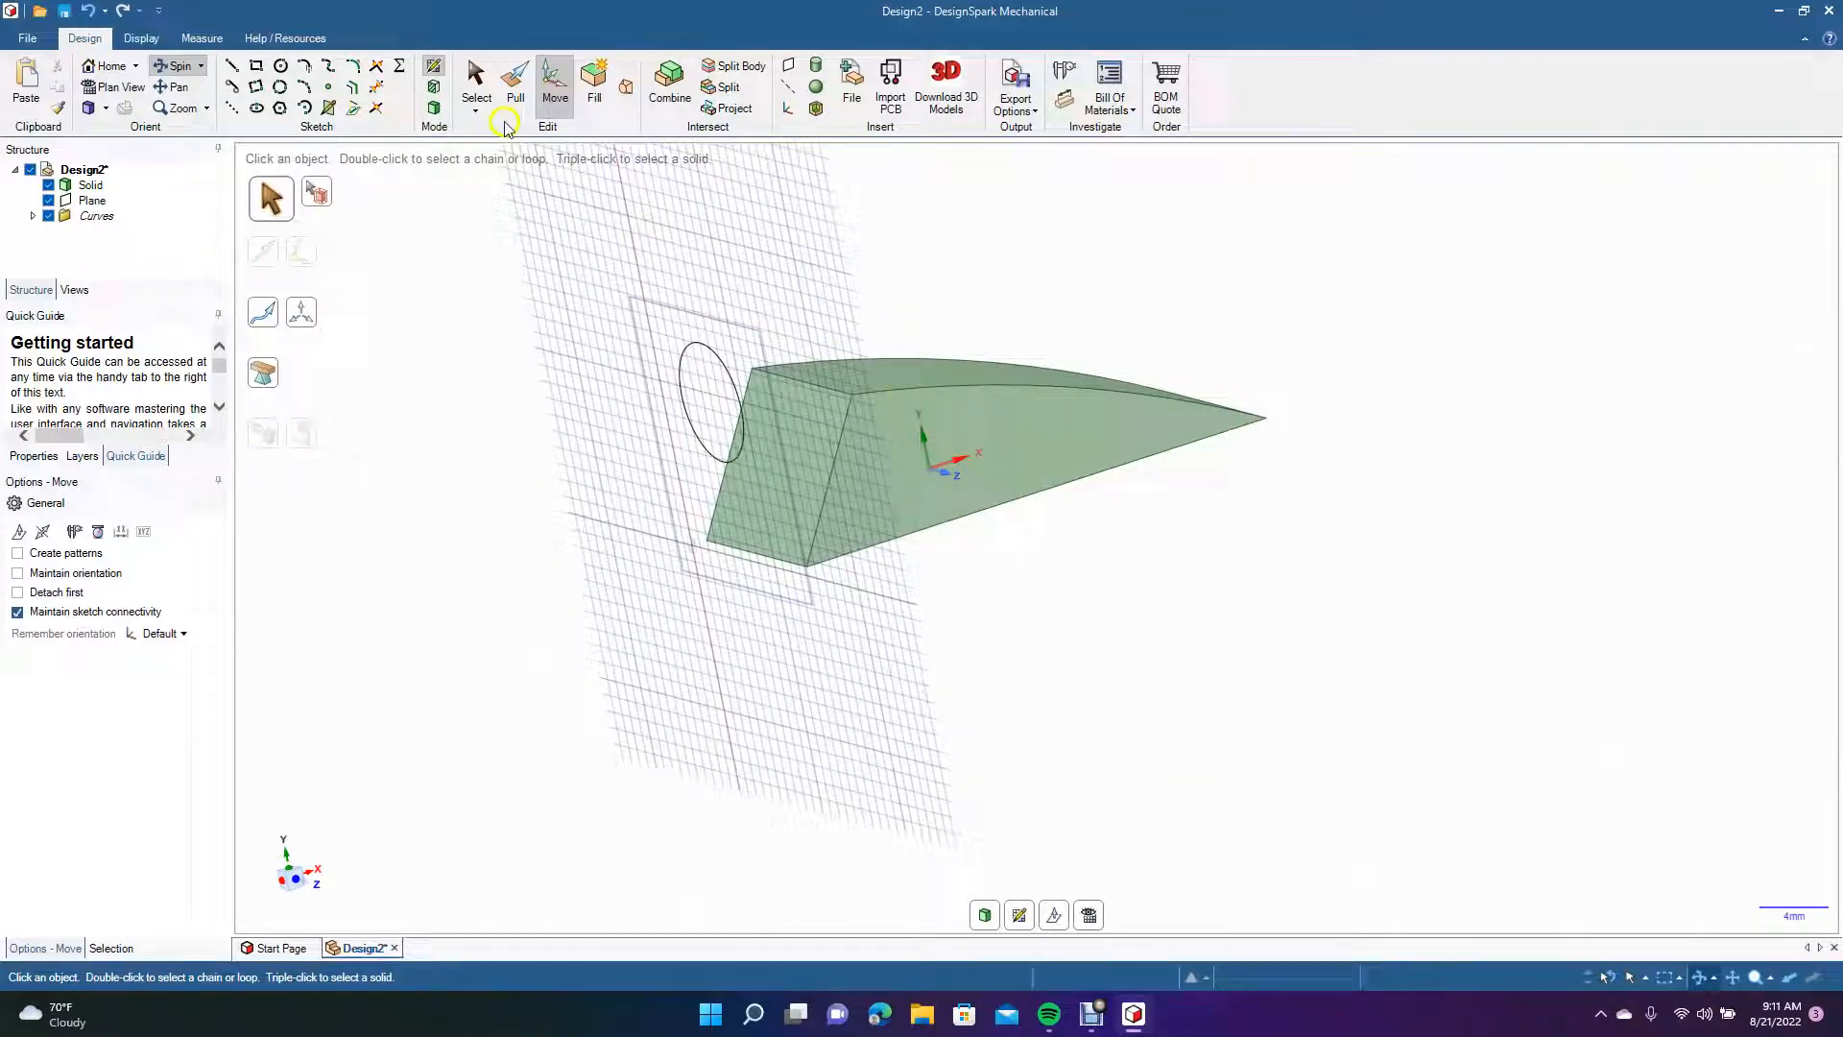
{"action": "left_click", "coordinate": [476, 85]}
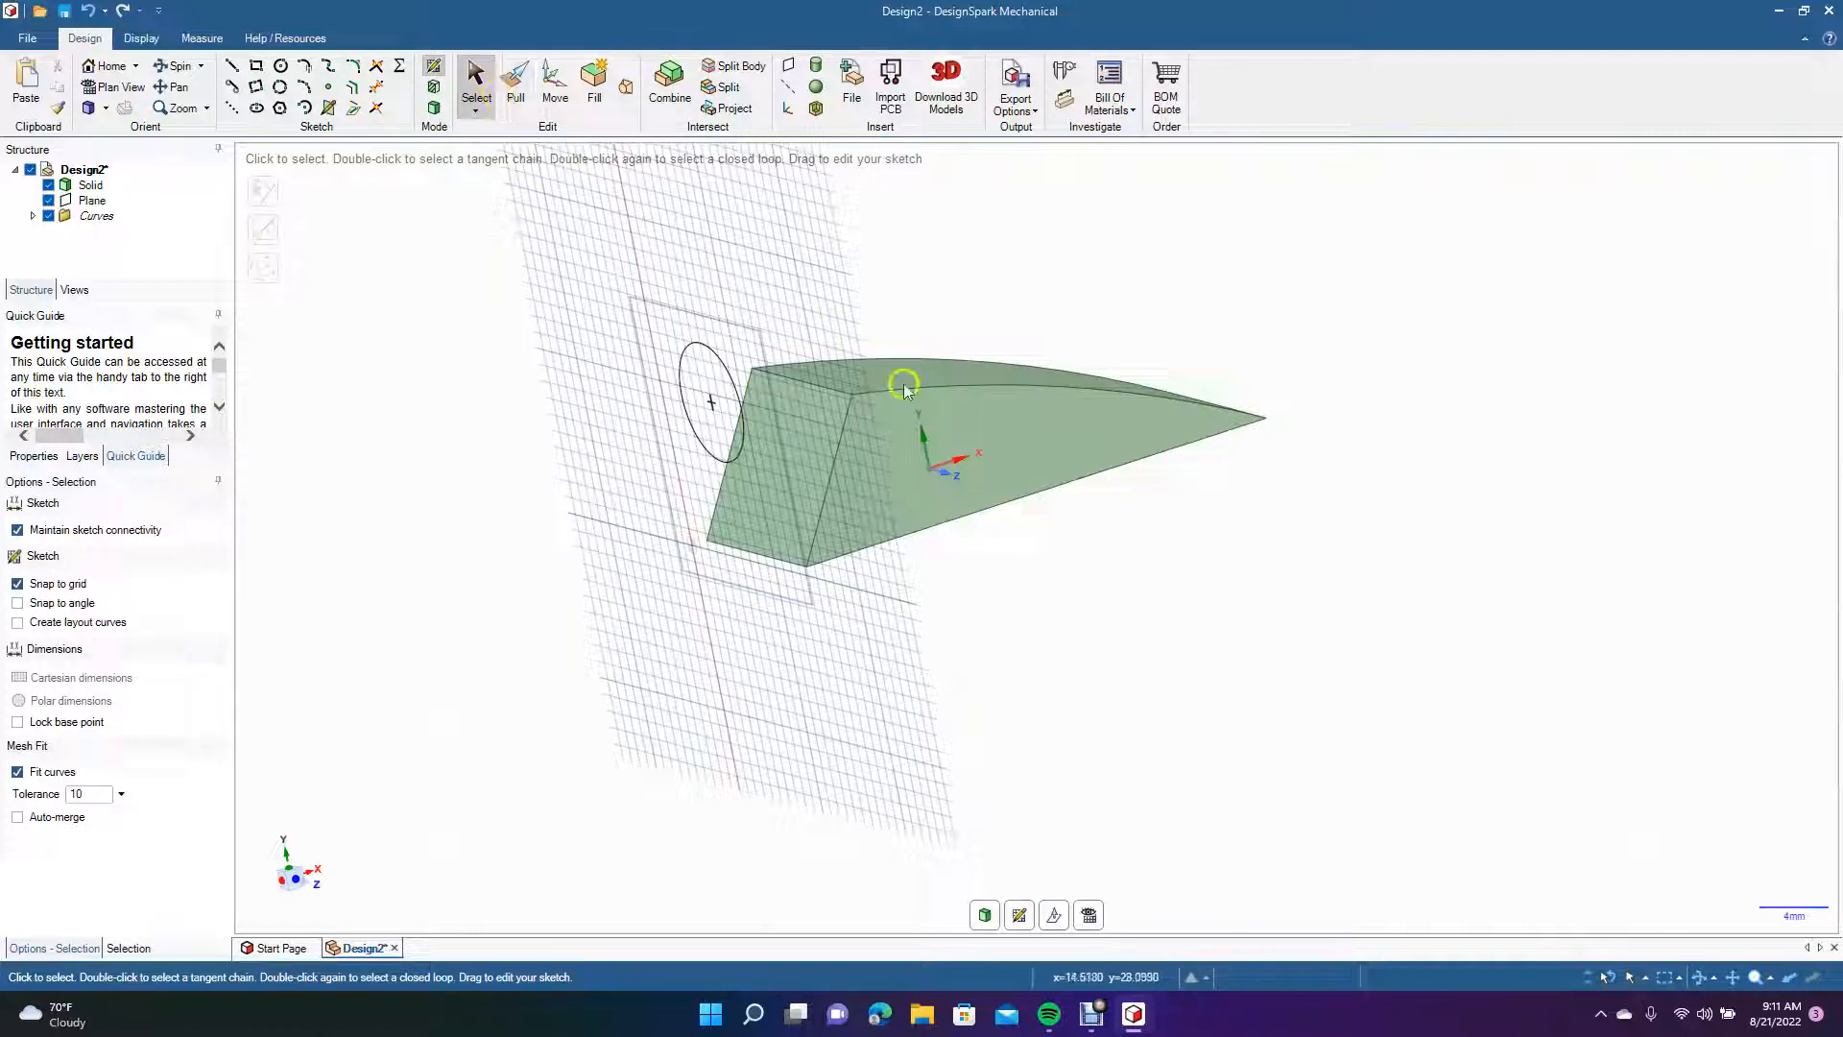
{"action": "left_click", "coordinate": [727, 367]}
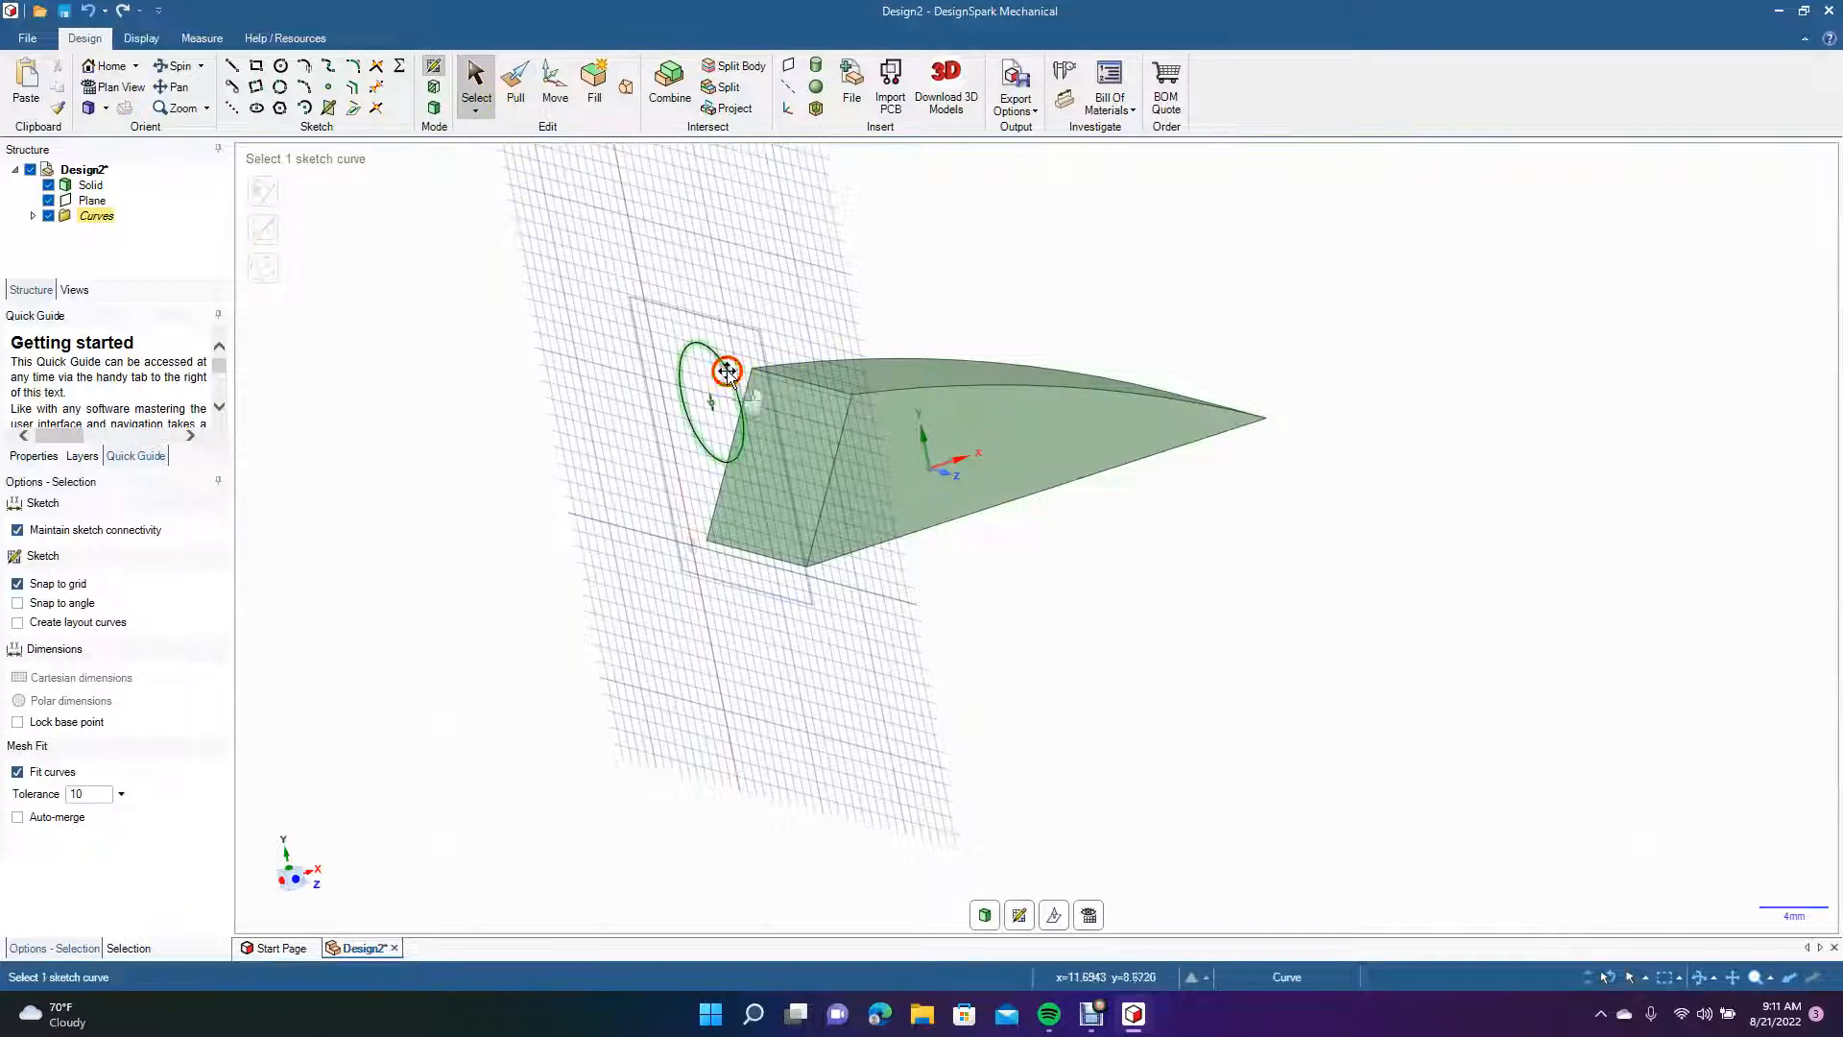
{"action": "left_click", "coordinate": [510, 74]}
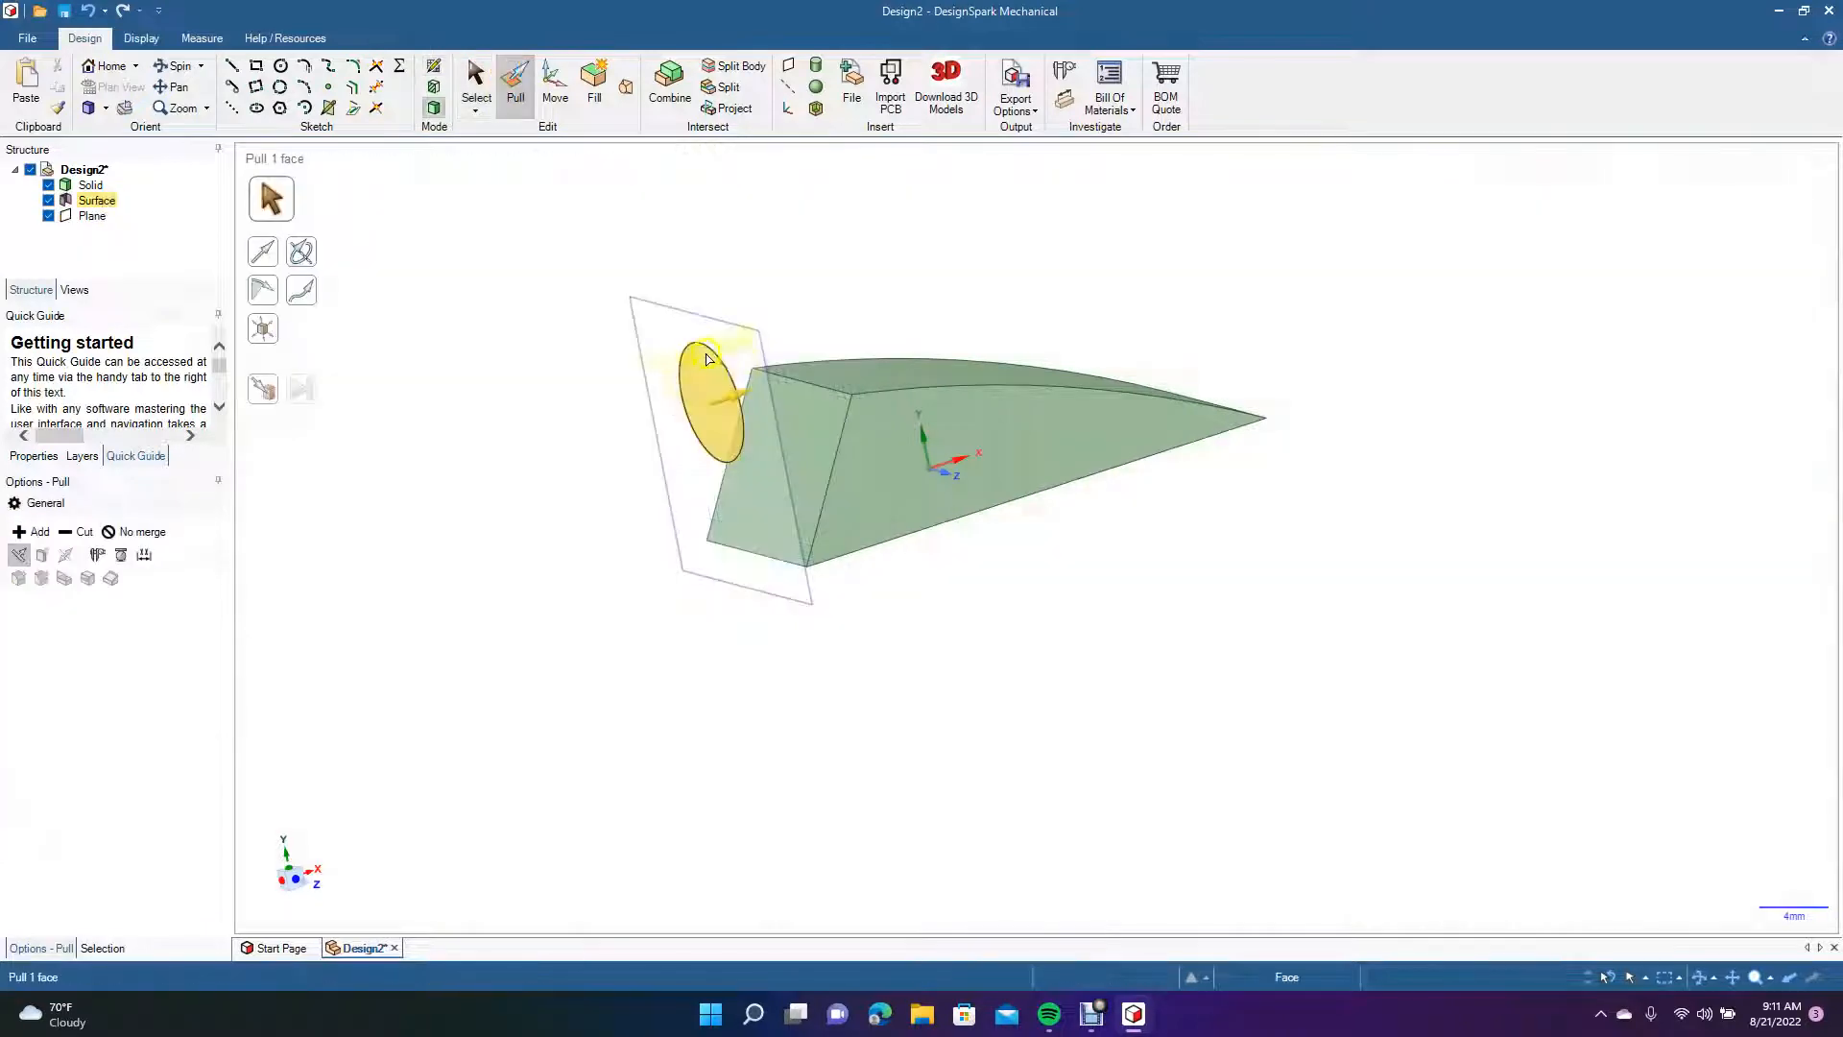
Try to pull the circular face along the wedge's curved top as a solid cylinder.
{"action": "left_click_drag", "start_coordinate": [709, 404], "coordinate": [1090, 322]}
{"action": "left_click", "coordinate": [1024, 336]}
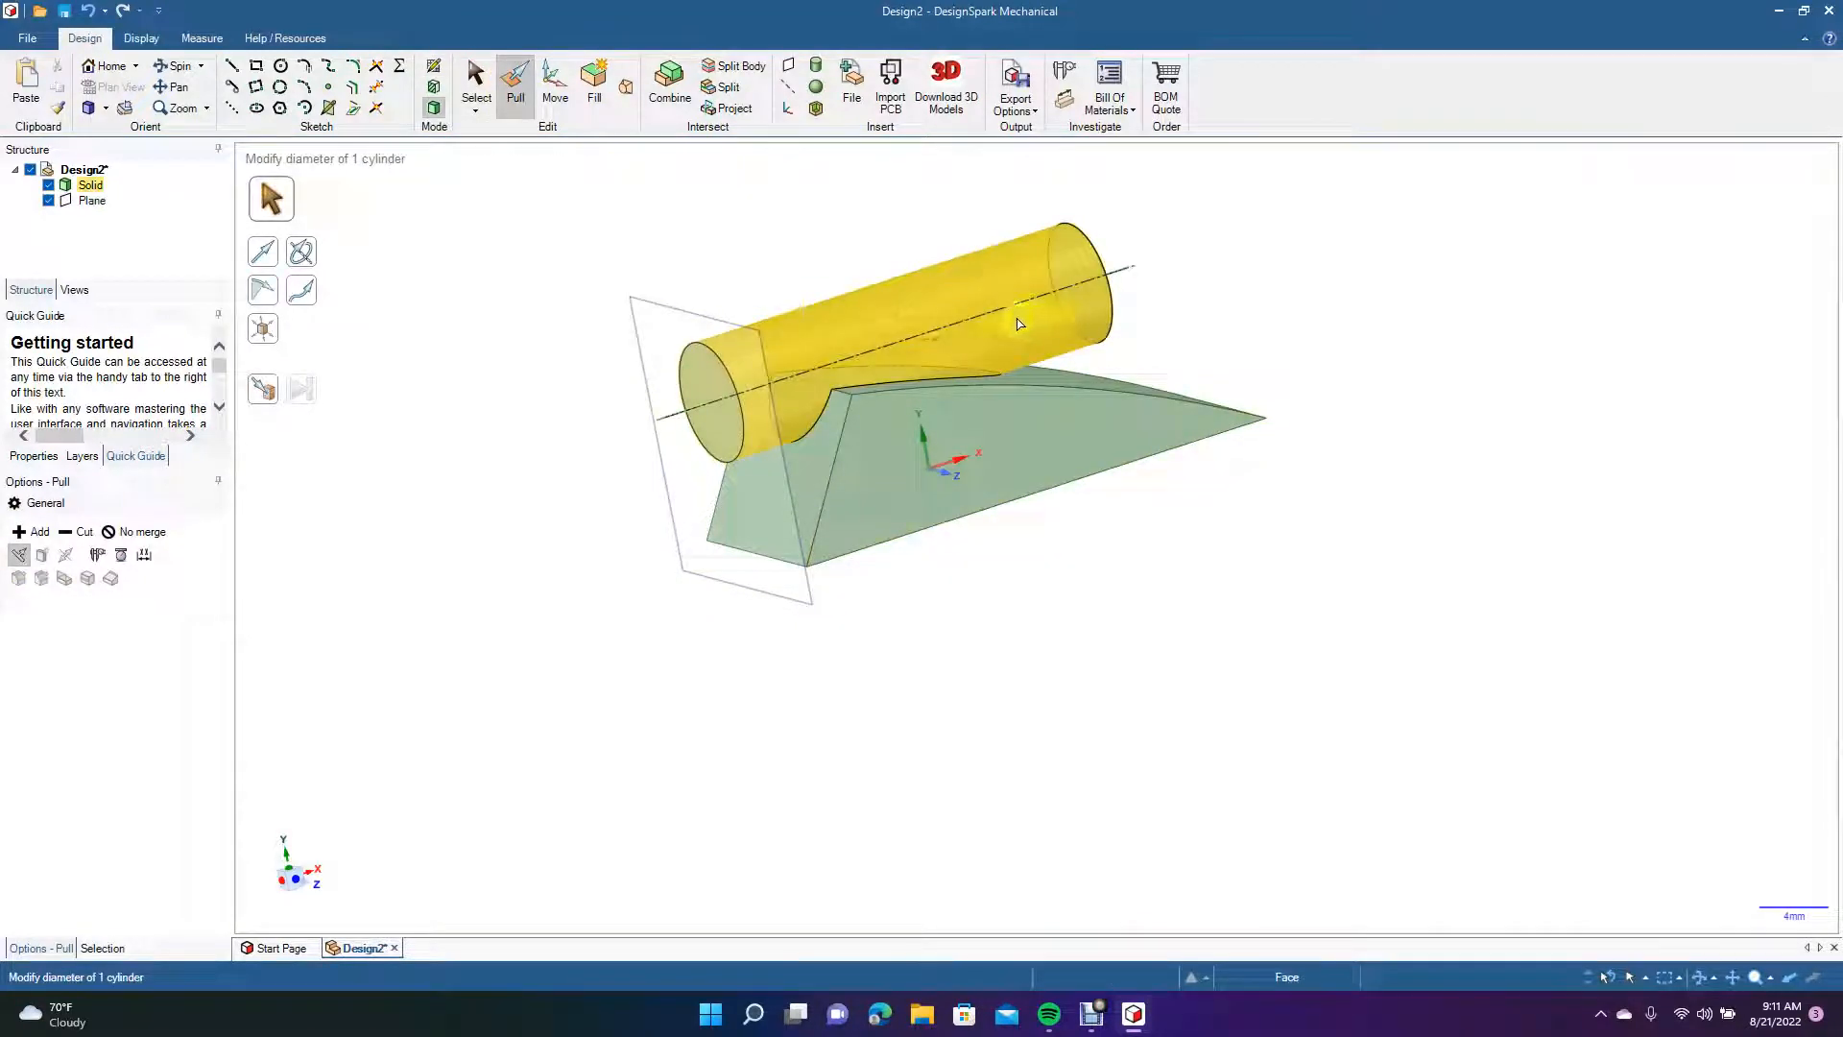
Try to widen the wedge by pulling its side face outward, and undo the change.
{"action": "left_click", "coordinate": [857, 427]}
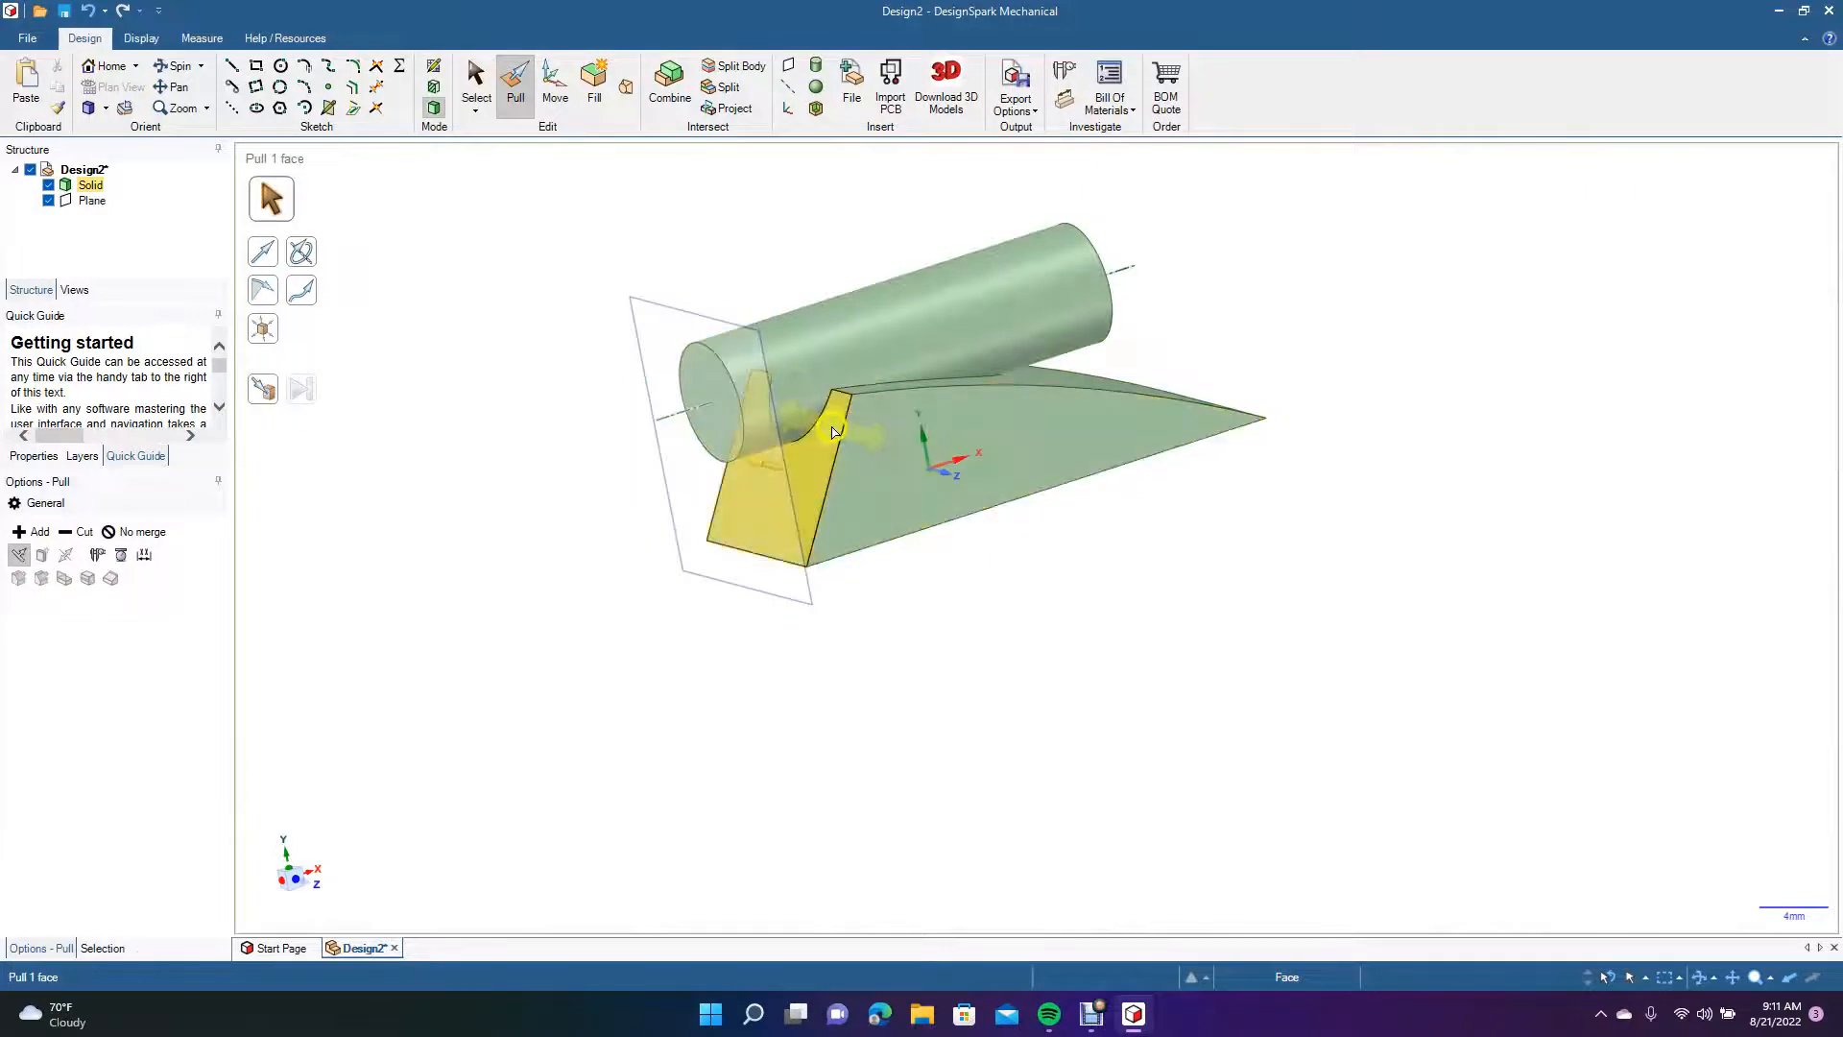
{"action": "left_click_drag", "start_coordinate": [858, 437], "coordinate": [949, 549]}
{"action": "left_click", "coordinate": [890, 804]}
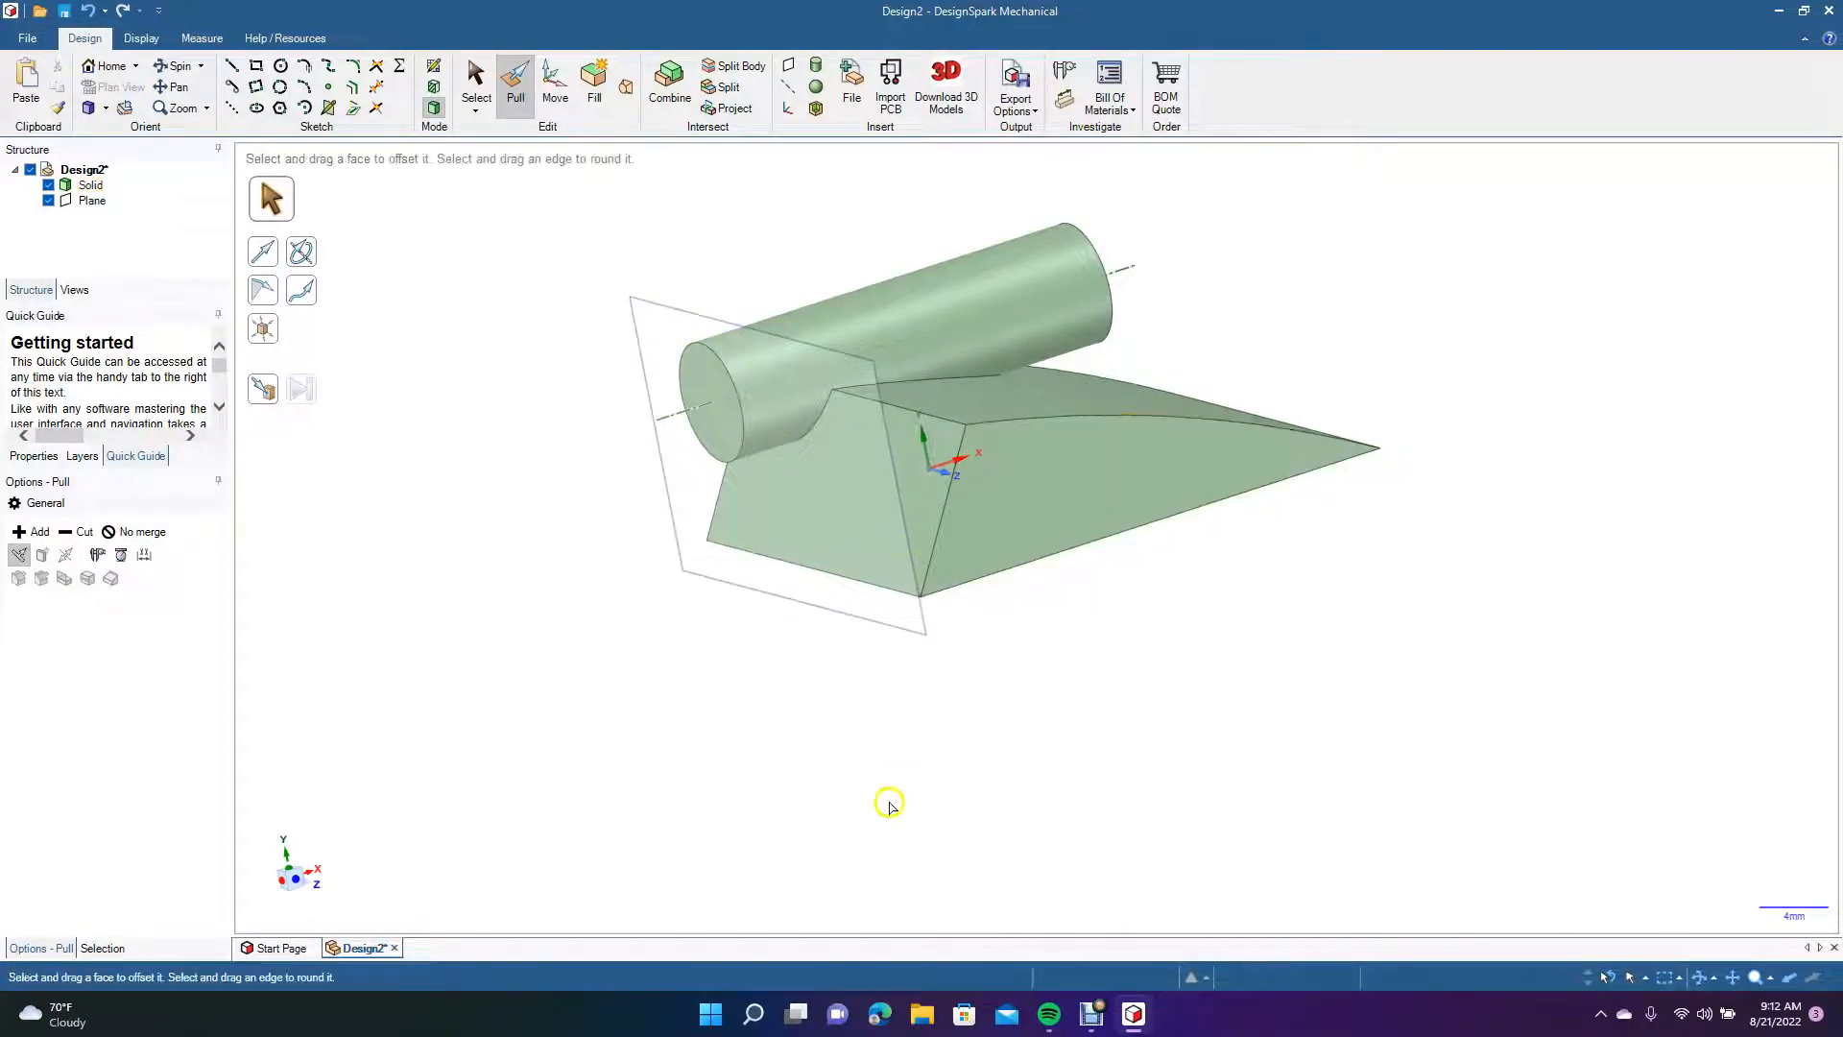
{"action": "key", "text": "ctrl+z"}
Undo the pull that extended the circular face into a cylinder over the wedge.
{"action": "left_click", "coordinate": [960, 487]}
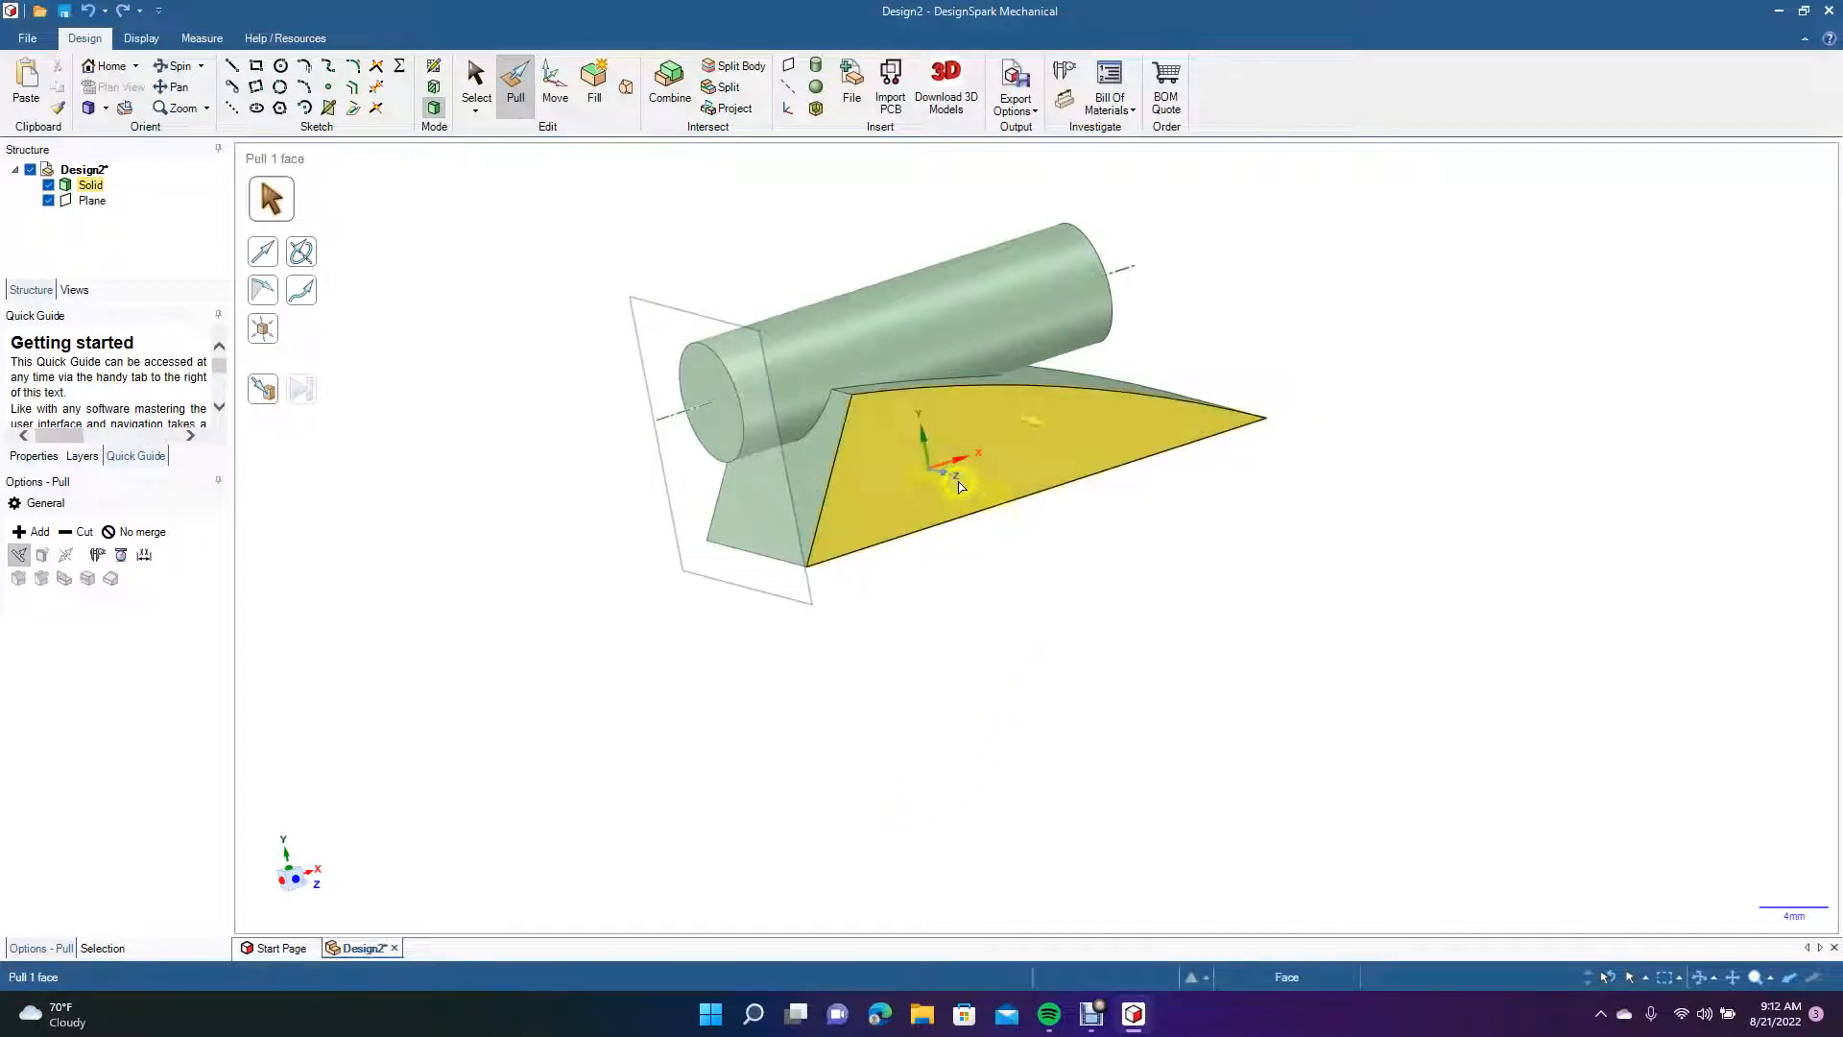
{"action": "left_click", "coordinate": [1255, 372]}
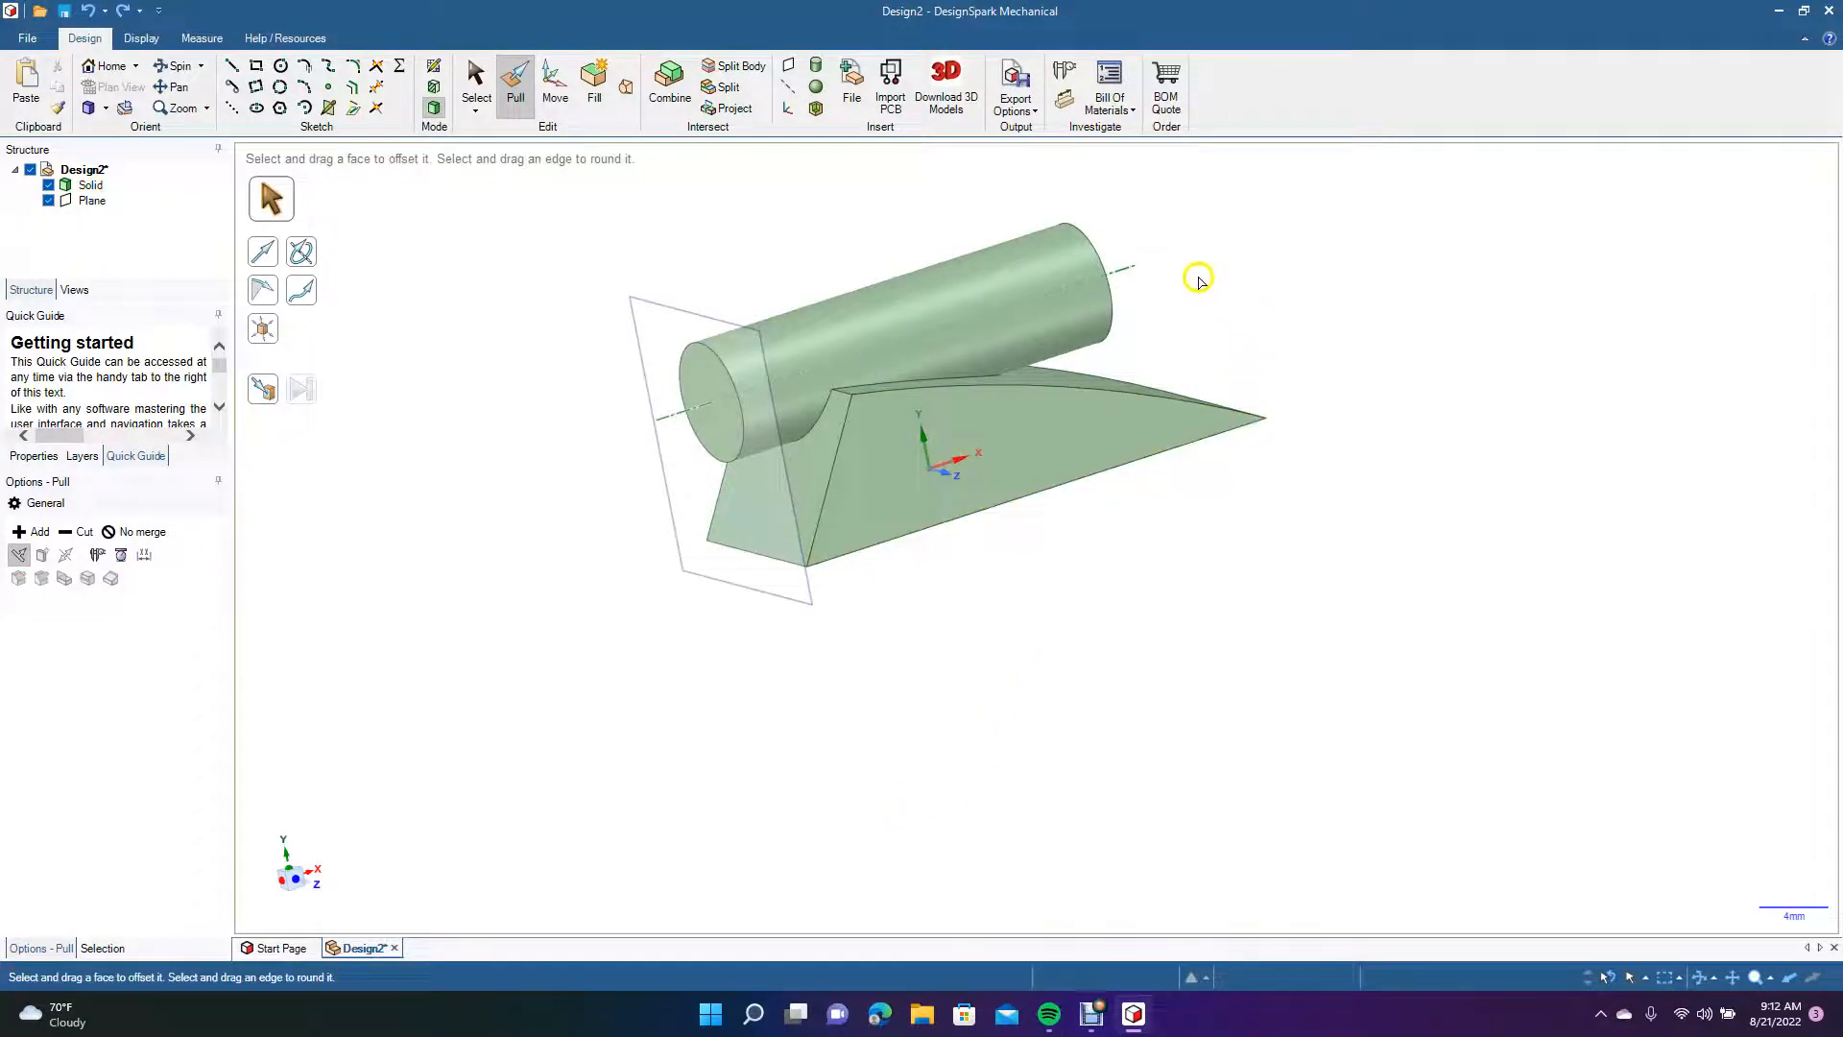
{"action": "left_click", "coordinate": [910, 474]}
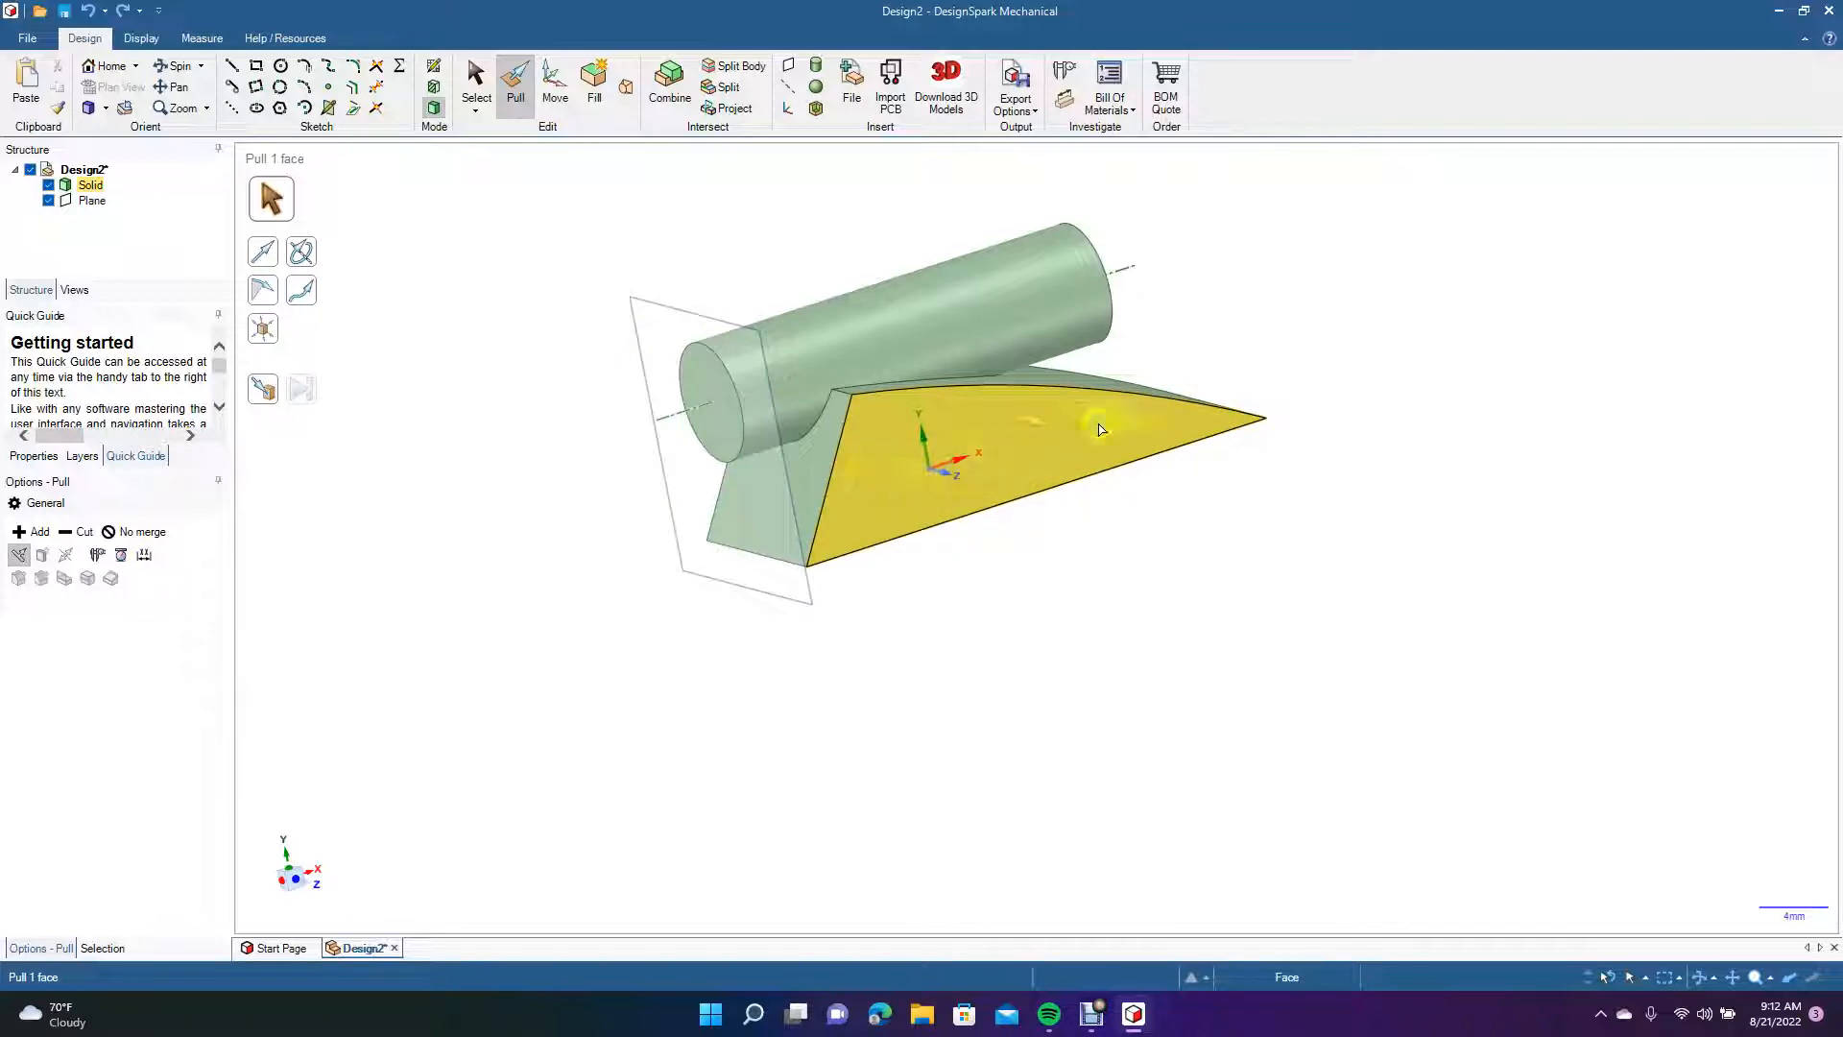
{"action": "left_click", "coordinate": [974, 292]}
{"action": "left_click", "coordinate": [995, 414]}
{"action": "left_click", "coordinate": [985, 343]}
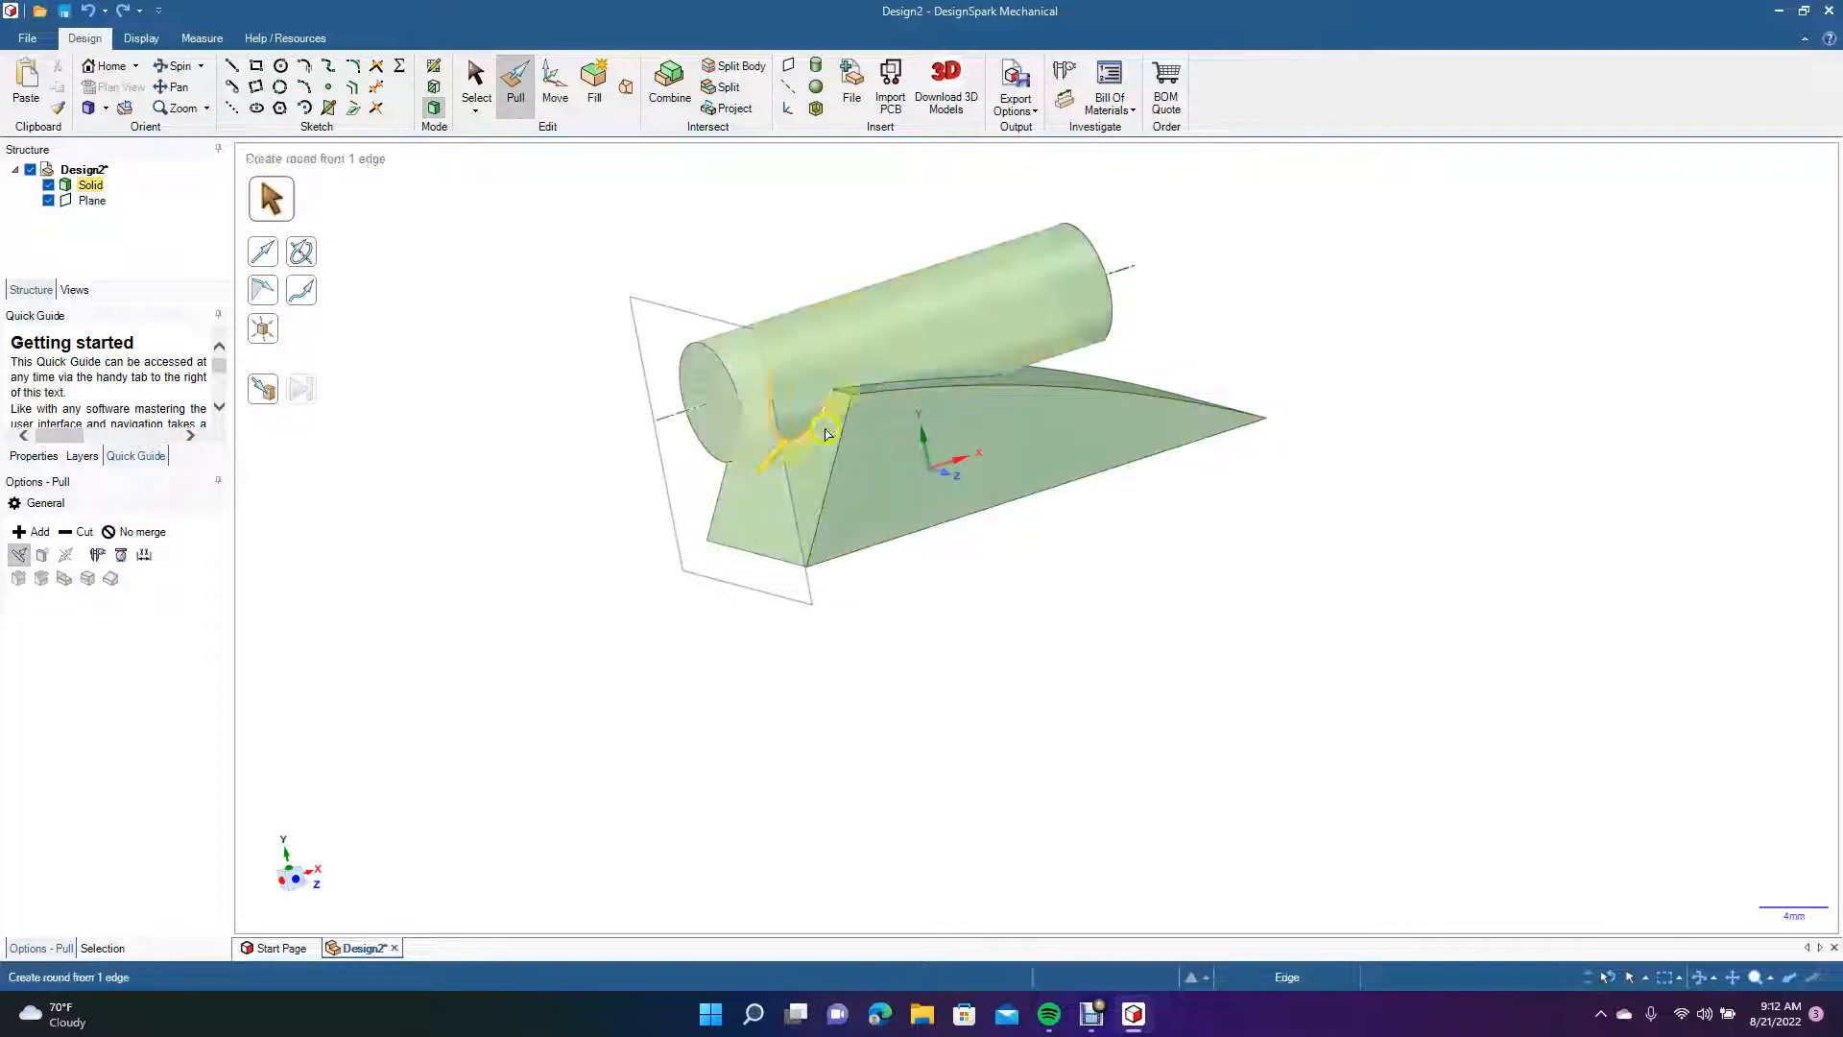
{"action": "left_click", "coordinate": [591, 502]}
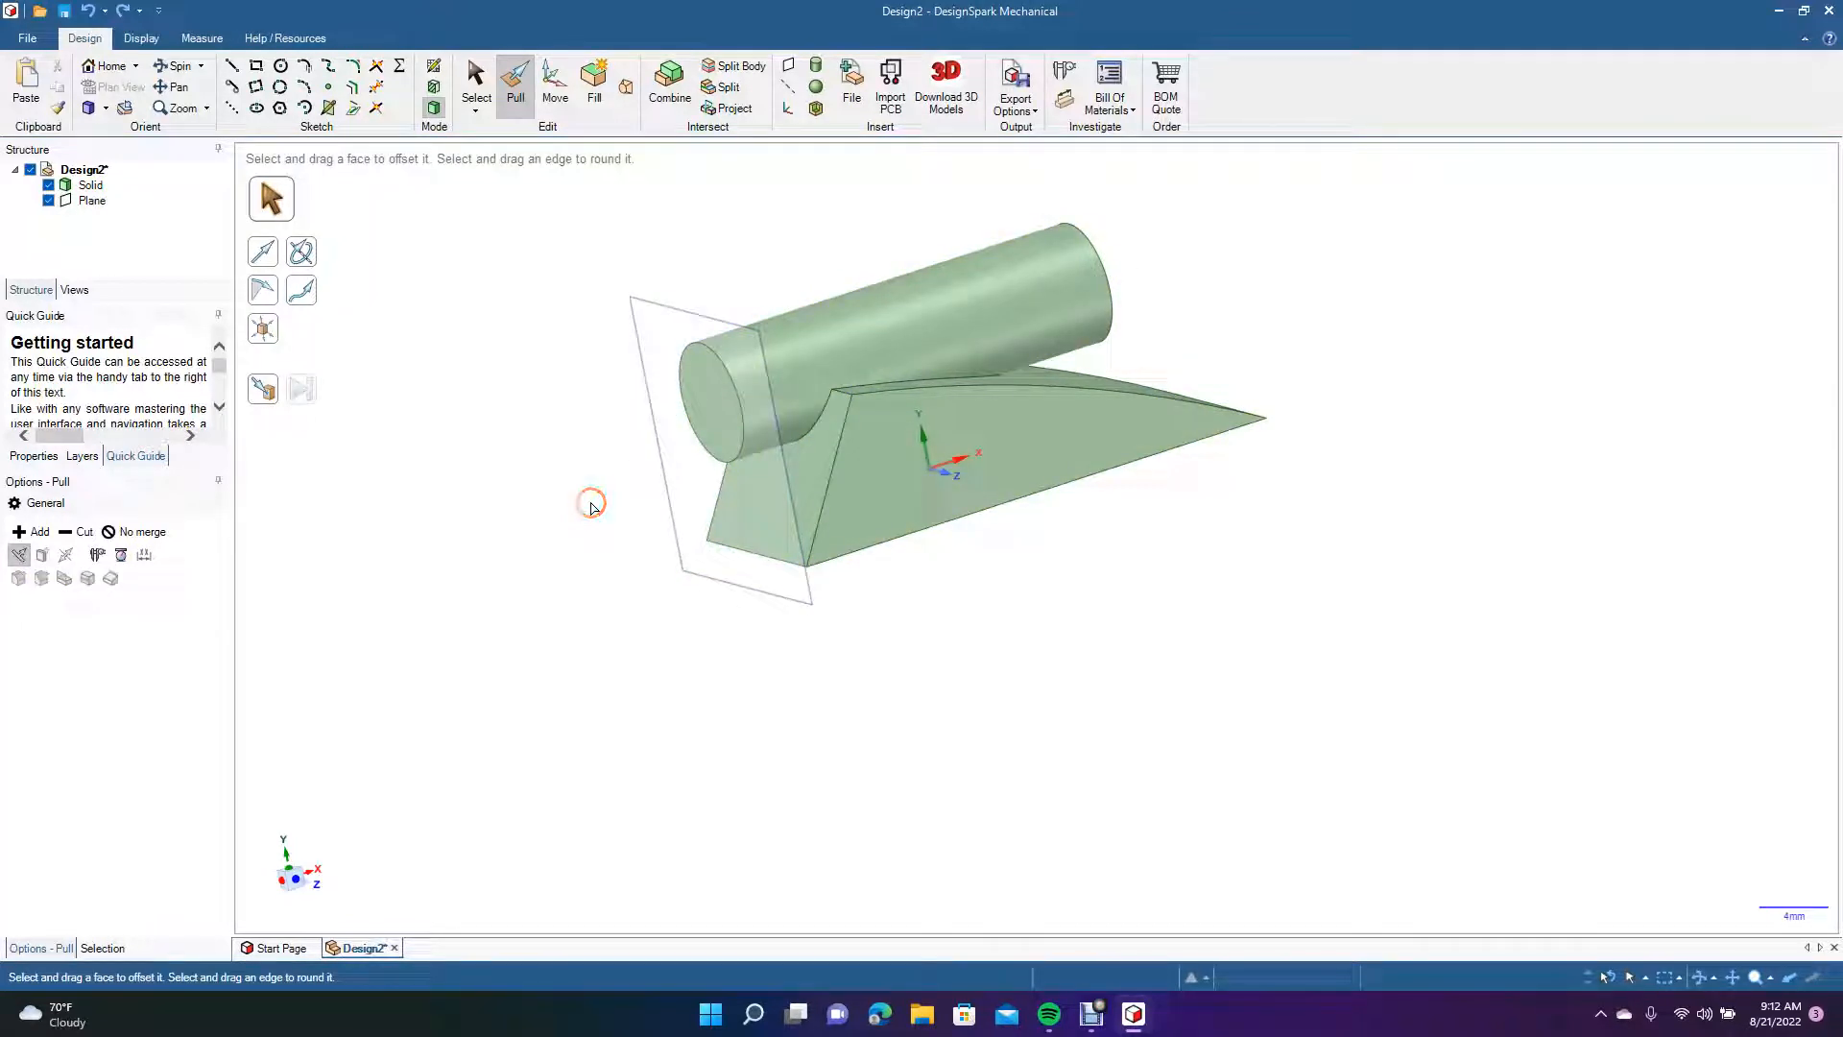
{"action": "key", "text": "ctrl+z"}
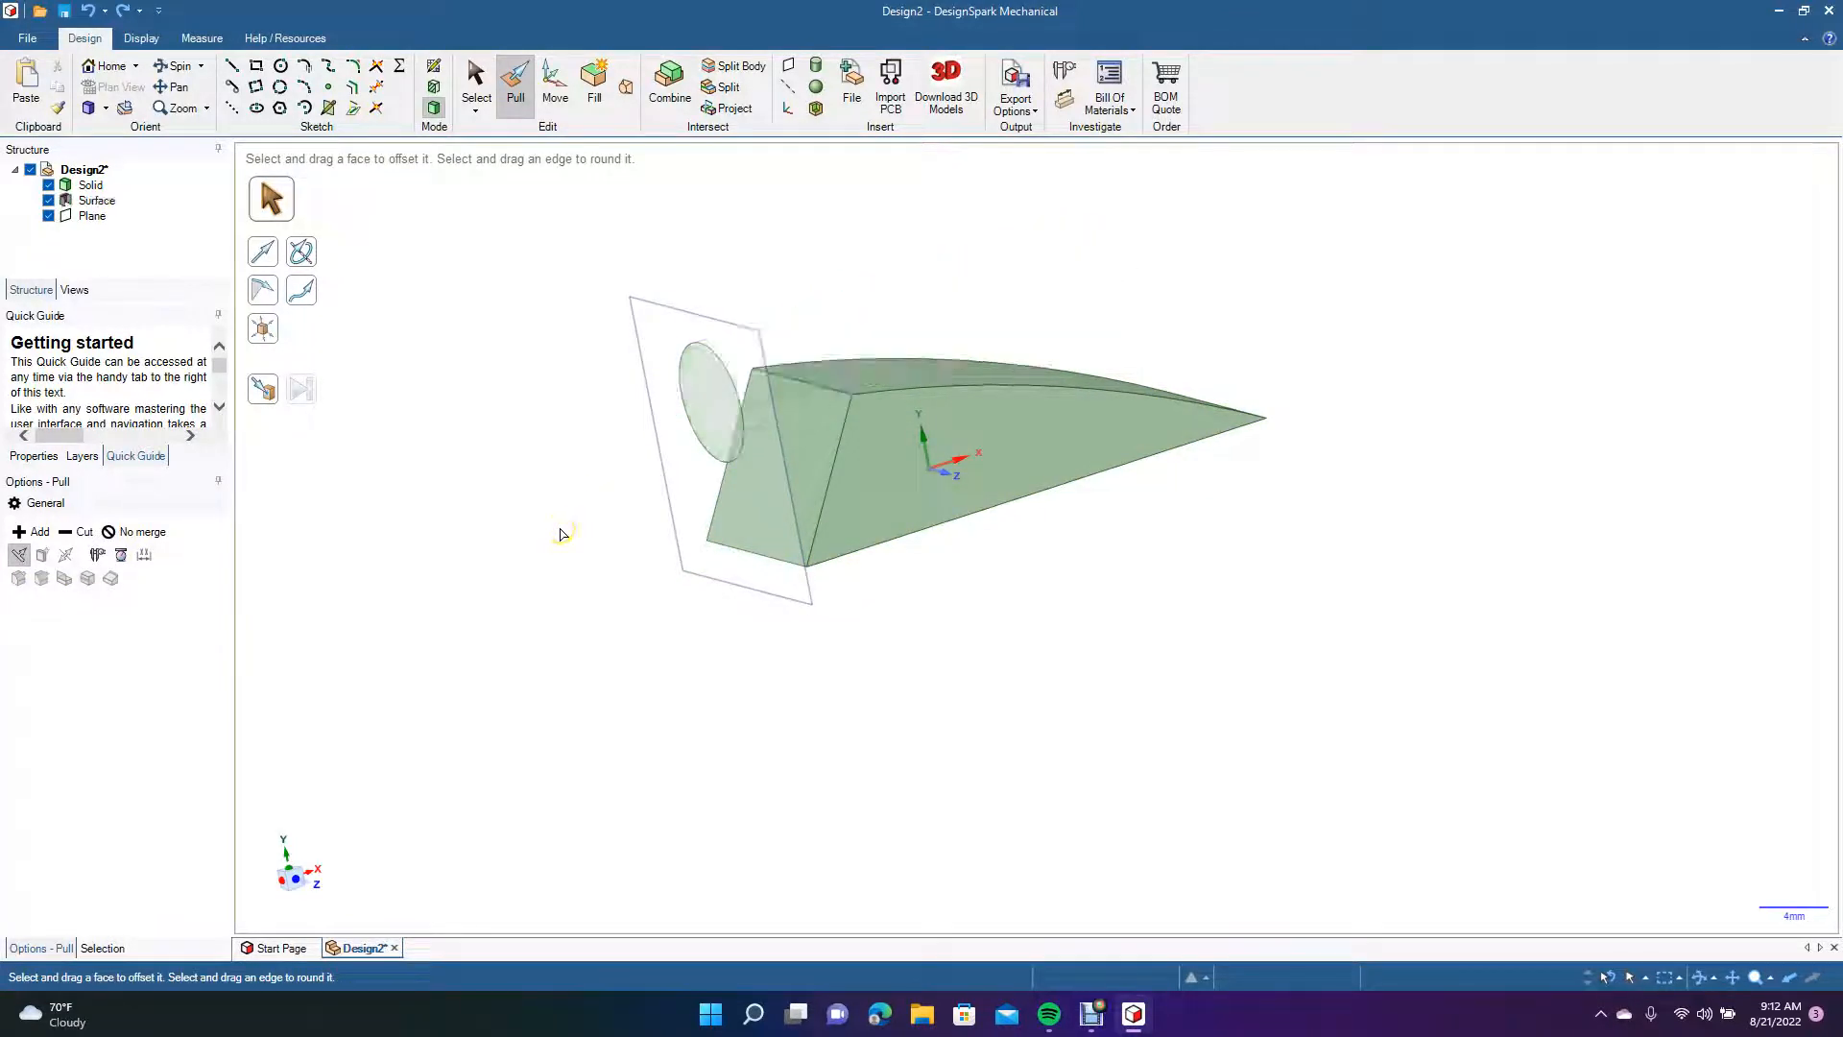
Pull the circular face along the wedge with the Cut option to carve a rounded groove into the curved top.
{"action": "left_click", "coordinate": [718, 382]}
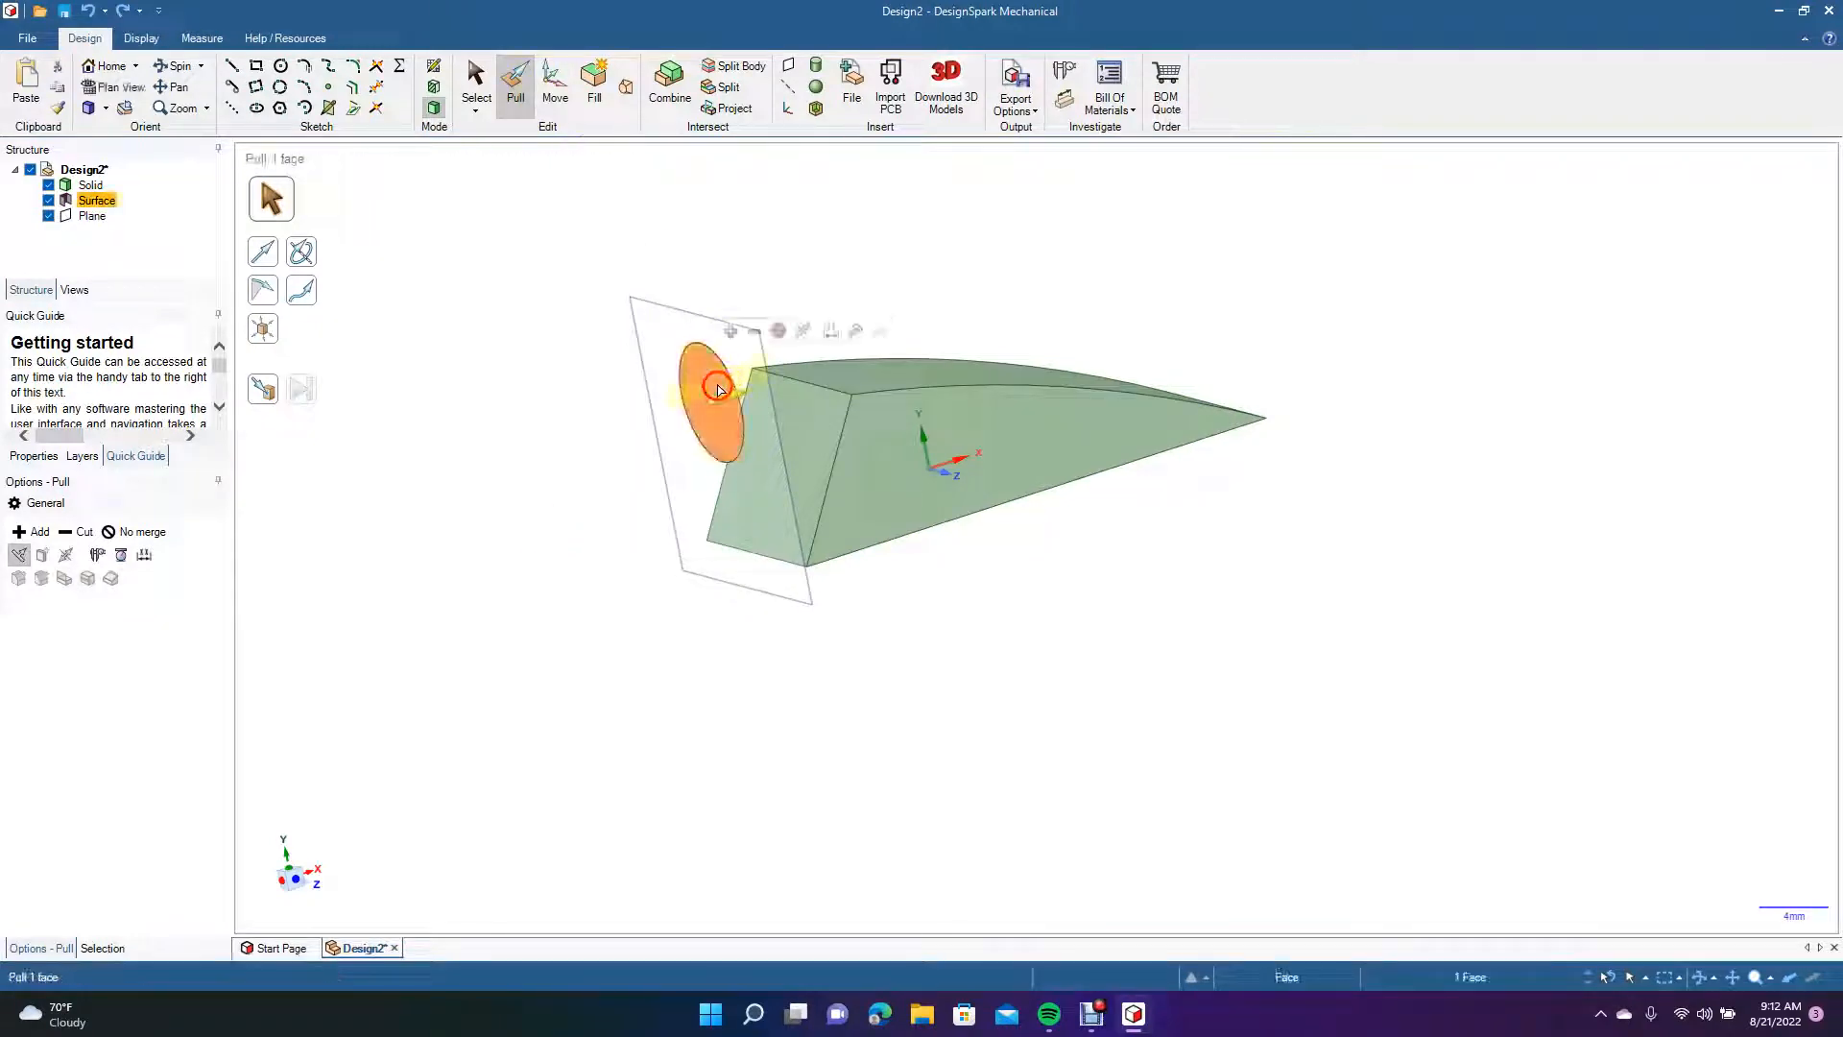
{"action": "left_click", "coordinate": [83, 533]}
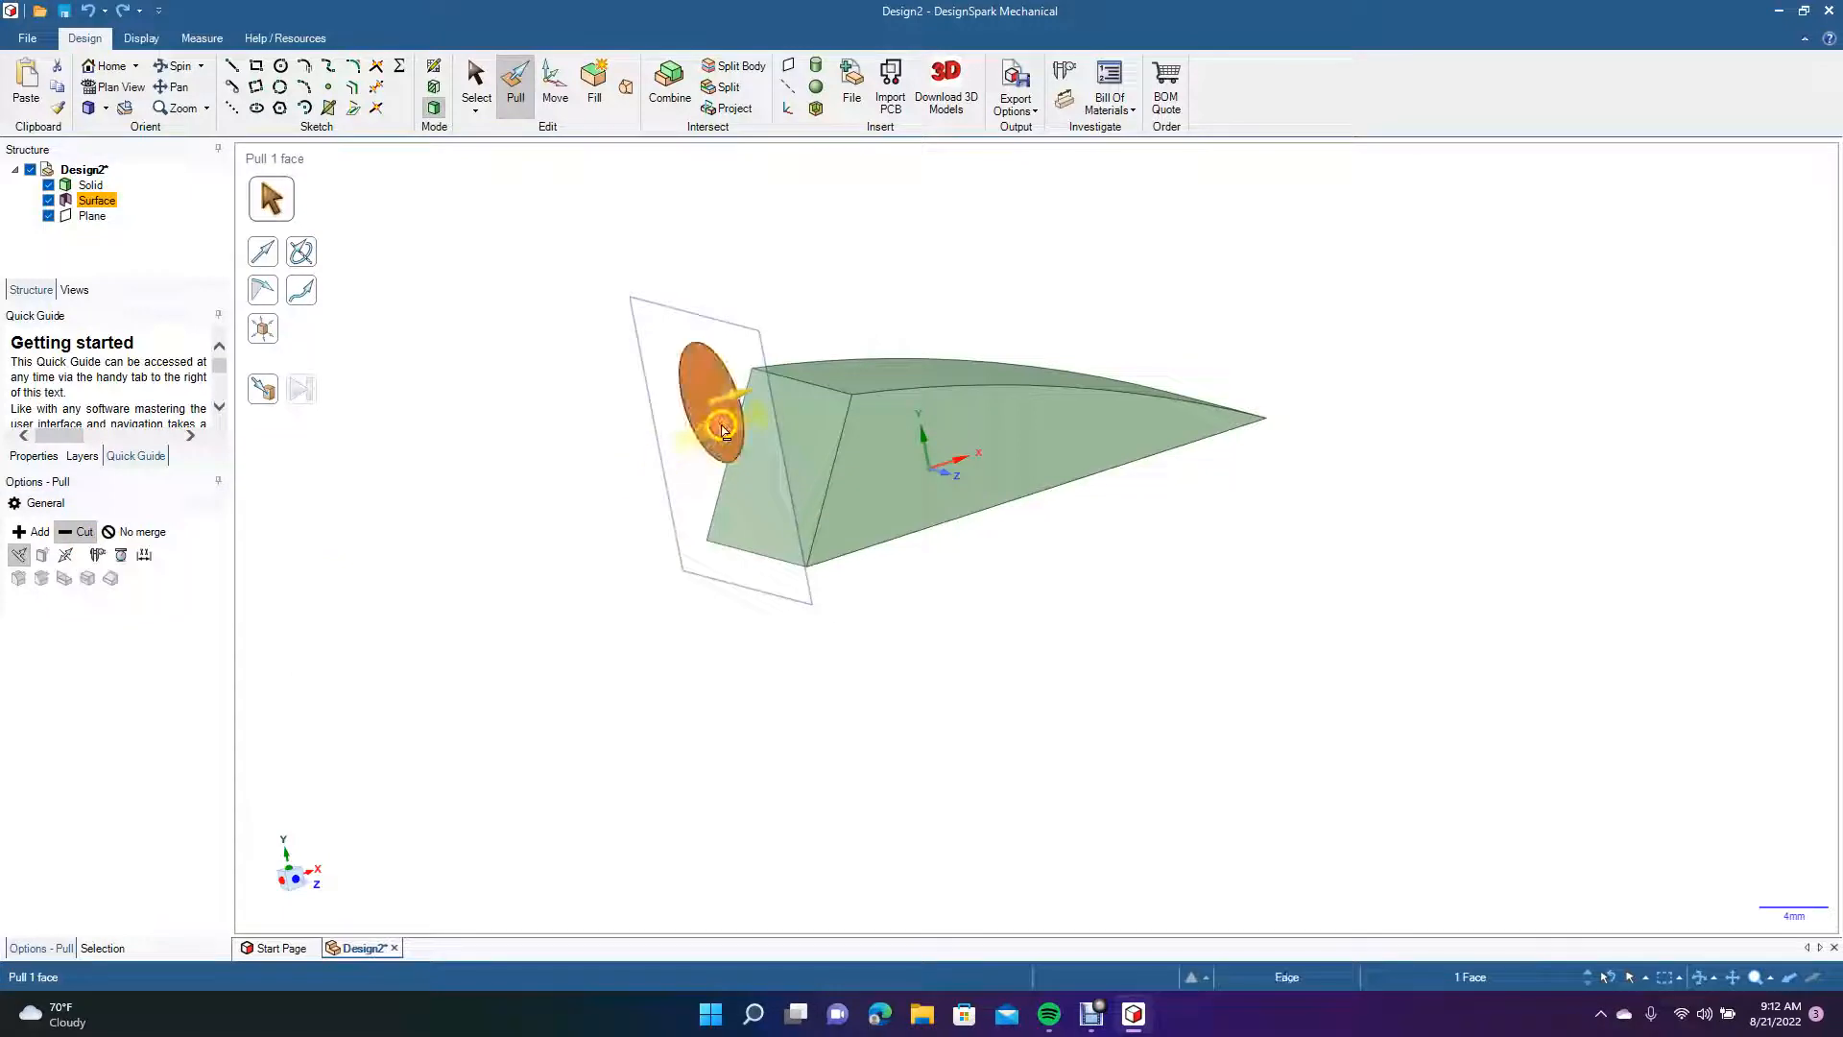
{"action": "left_click_drag", "start_coordinate": [724, 430], "coordinate": [1142, 369]}
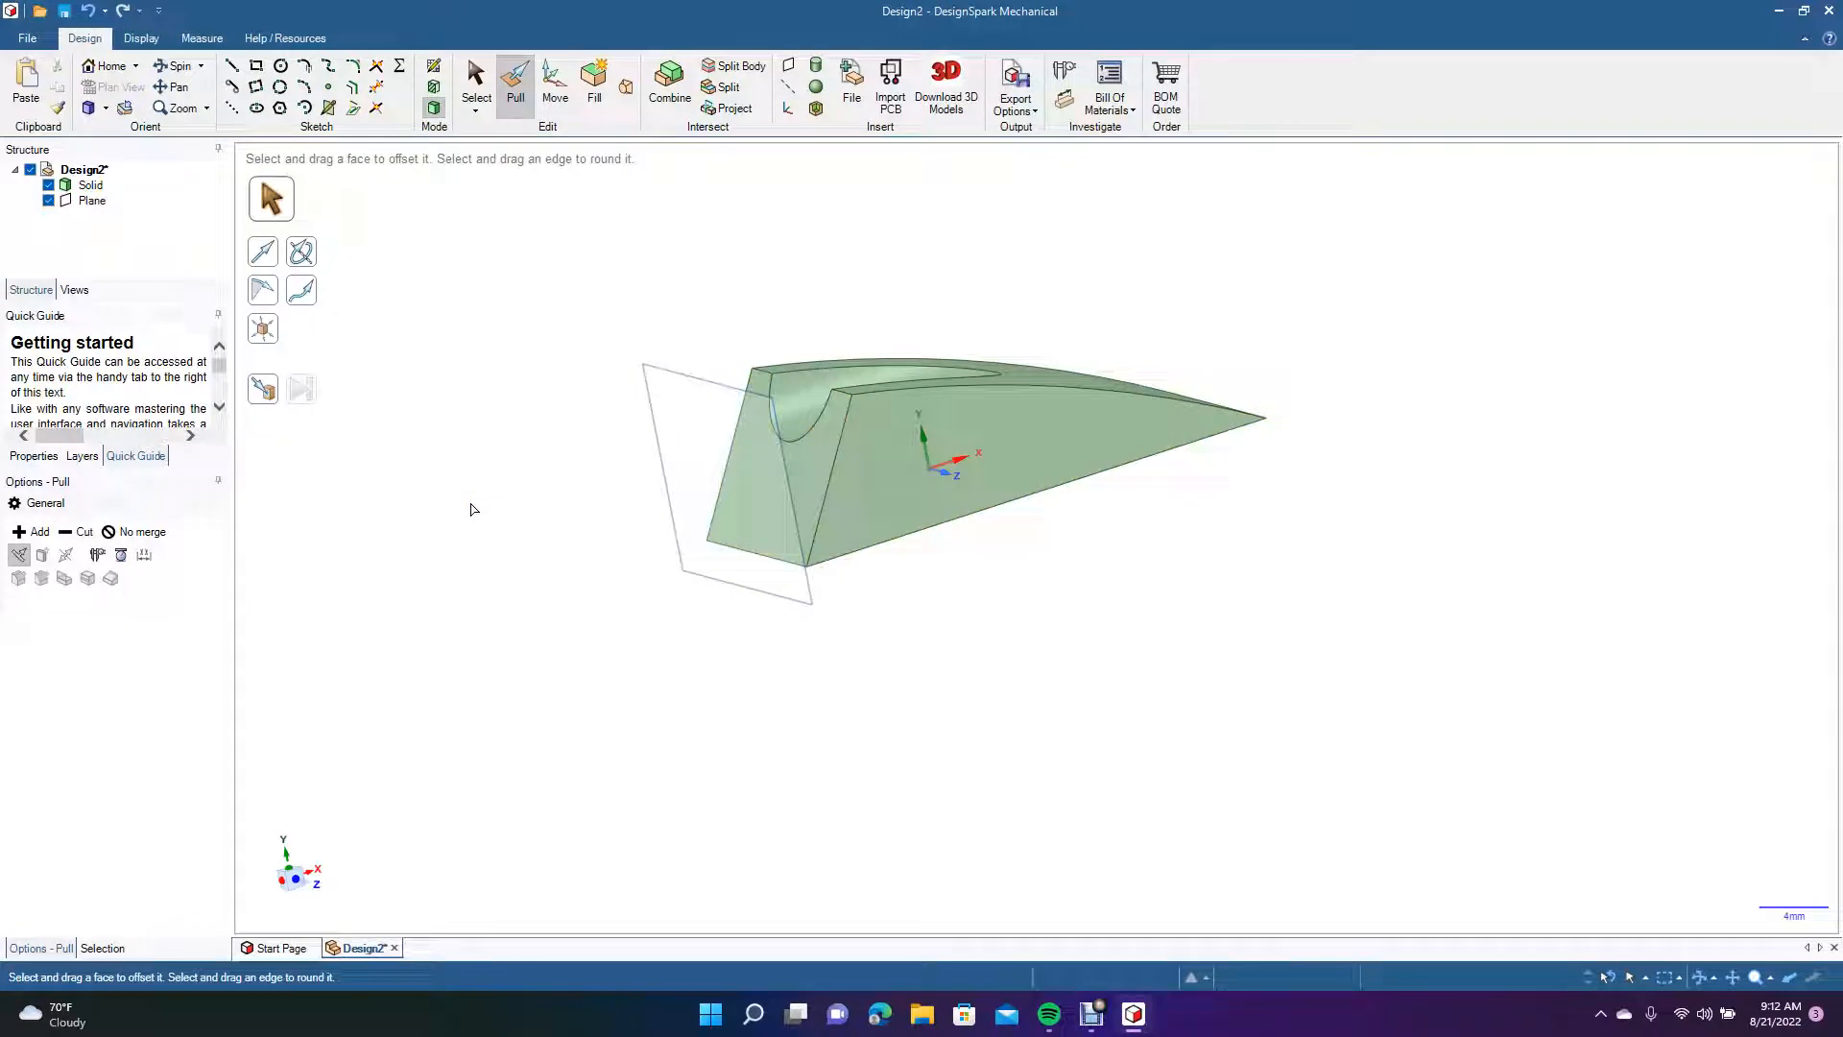
Sketch a 4 mm diameter circle on the reference plane, centred on one side edge of the wedge's end face.
{"action": "left_click", "coordinate": [176, 65]}
{"action": "left_click_drag", "start_coordinate": [365, 363], "coordinate": [407, 461]}
{"action": "left_click_drag", "start_coordinate": [582, 422], "coordinate": [678, 316]}
{"action": "left_click", "coordinate": [493, 89]}
{"action": "left_click", "coordinate": [779, 361]}
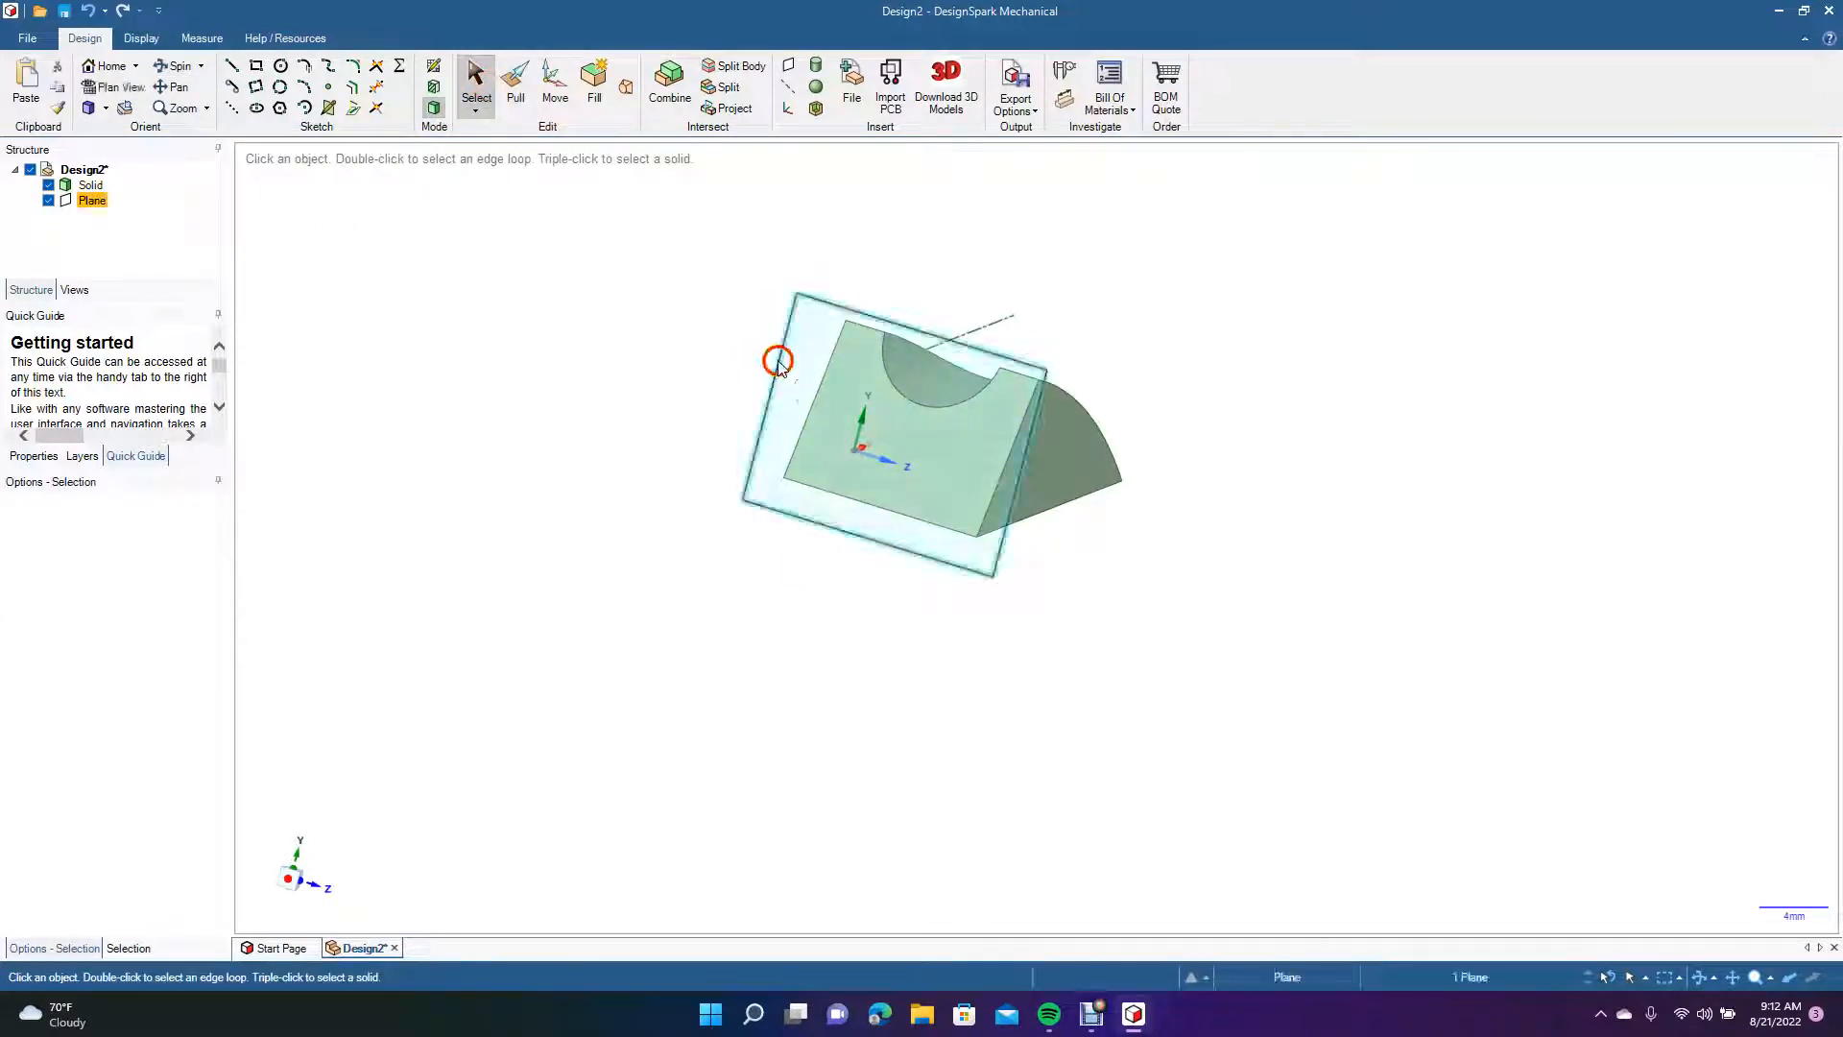
{"action": "left_click", "coordinate": [109, 110]}
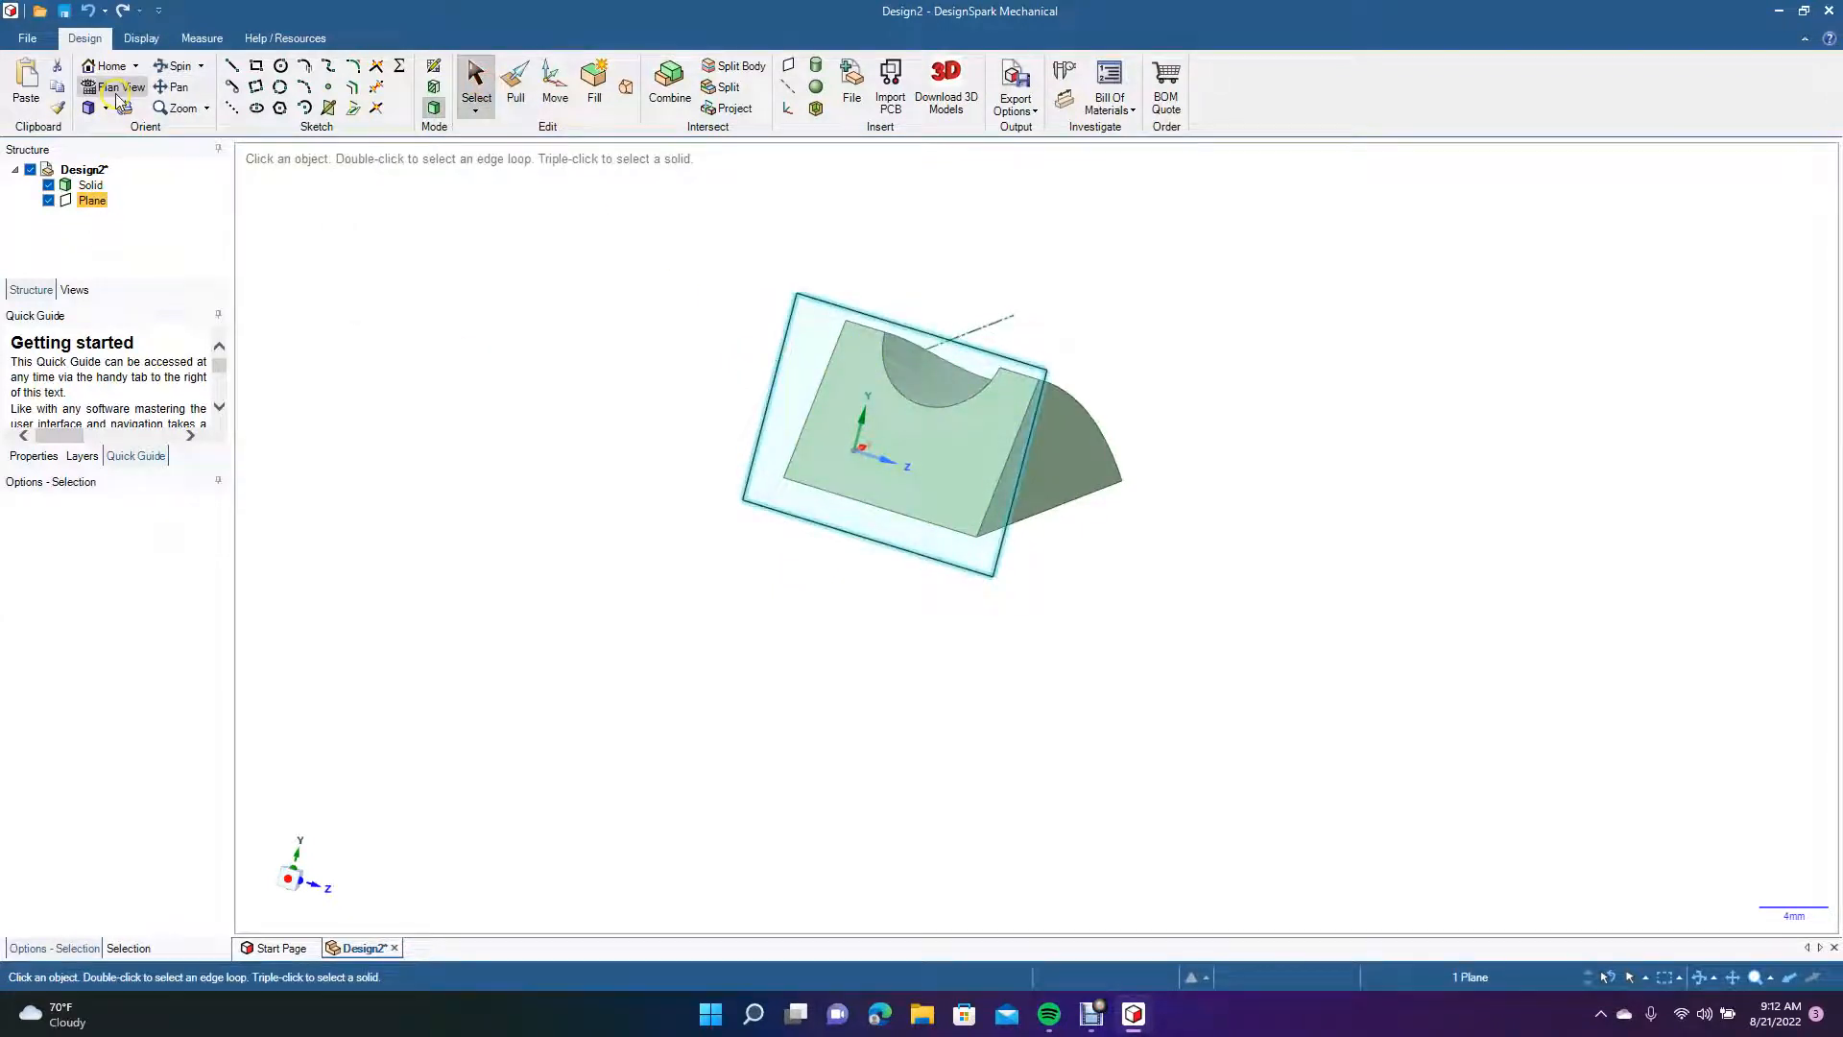
{"action": "left_click", "coordinate": [282, 69]}
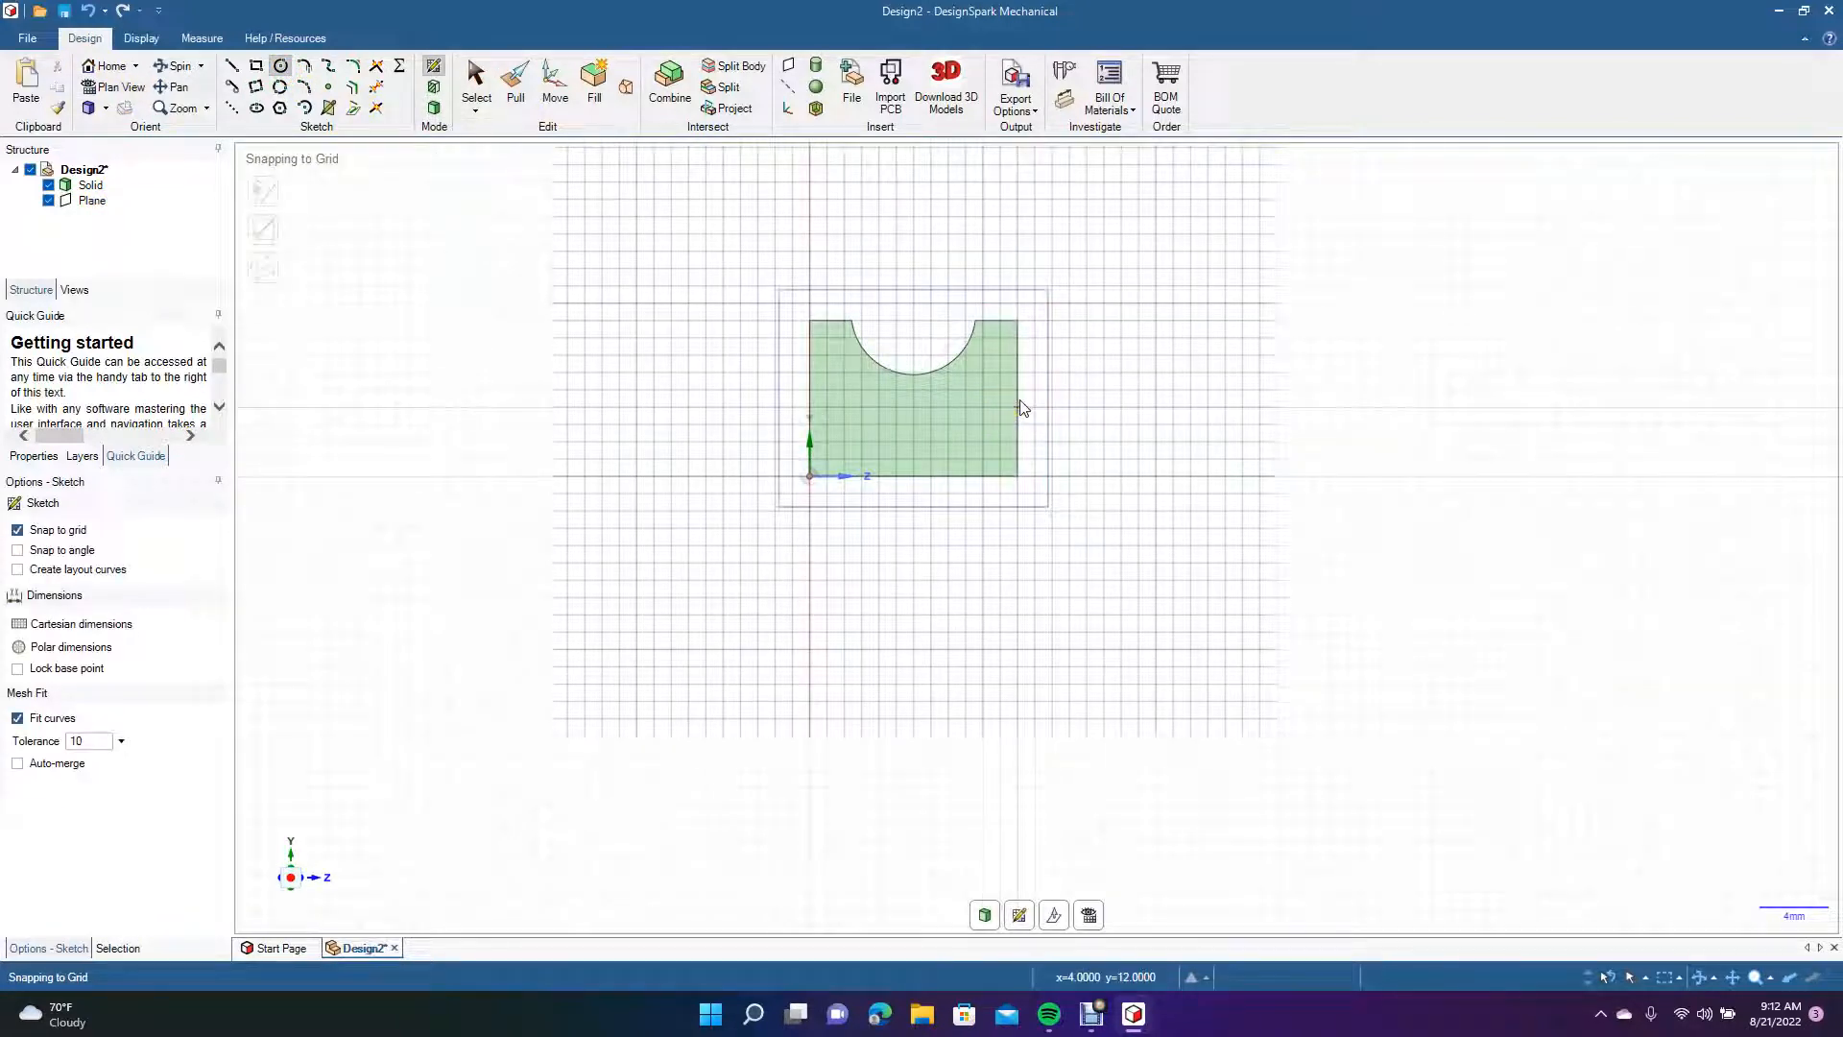
{"action": "left_click", "coordinate": [92, 199]}
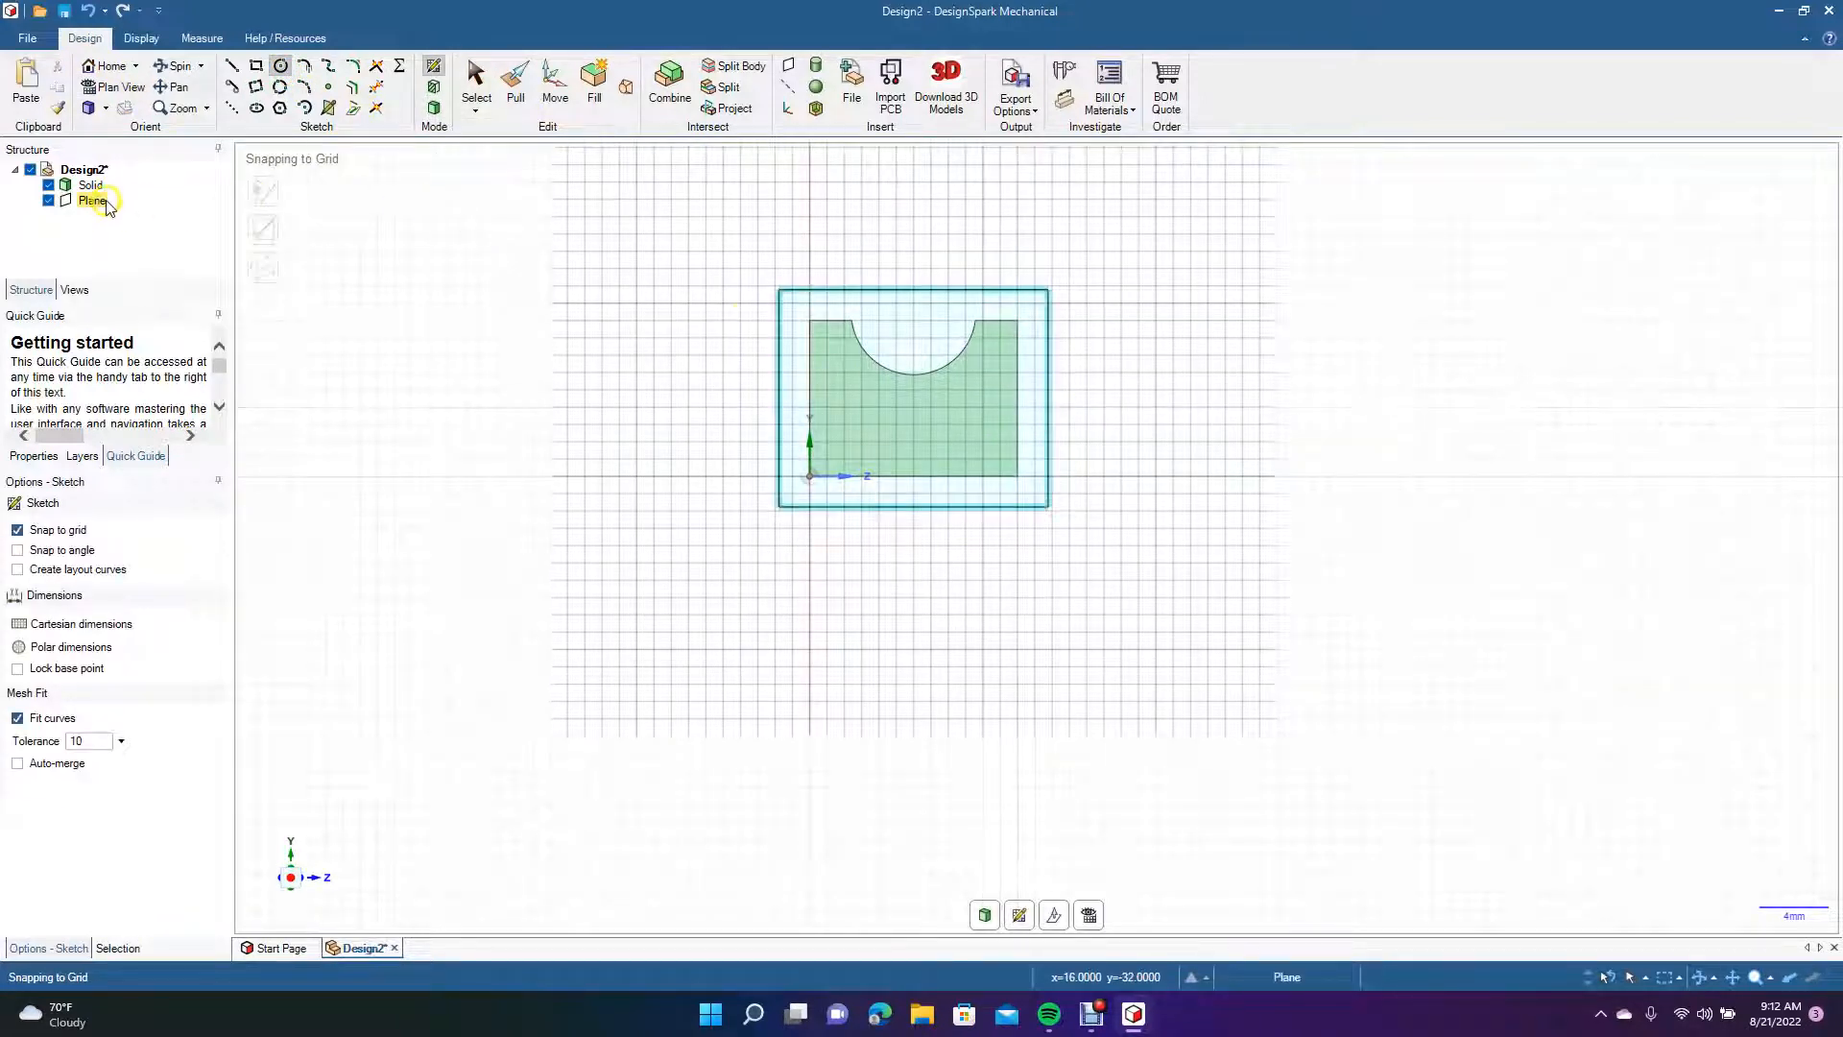
{"action": "left_click", "coordinate": [1019, 410]}
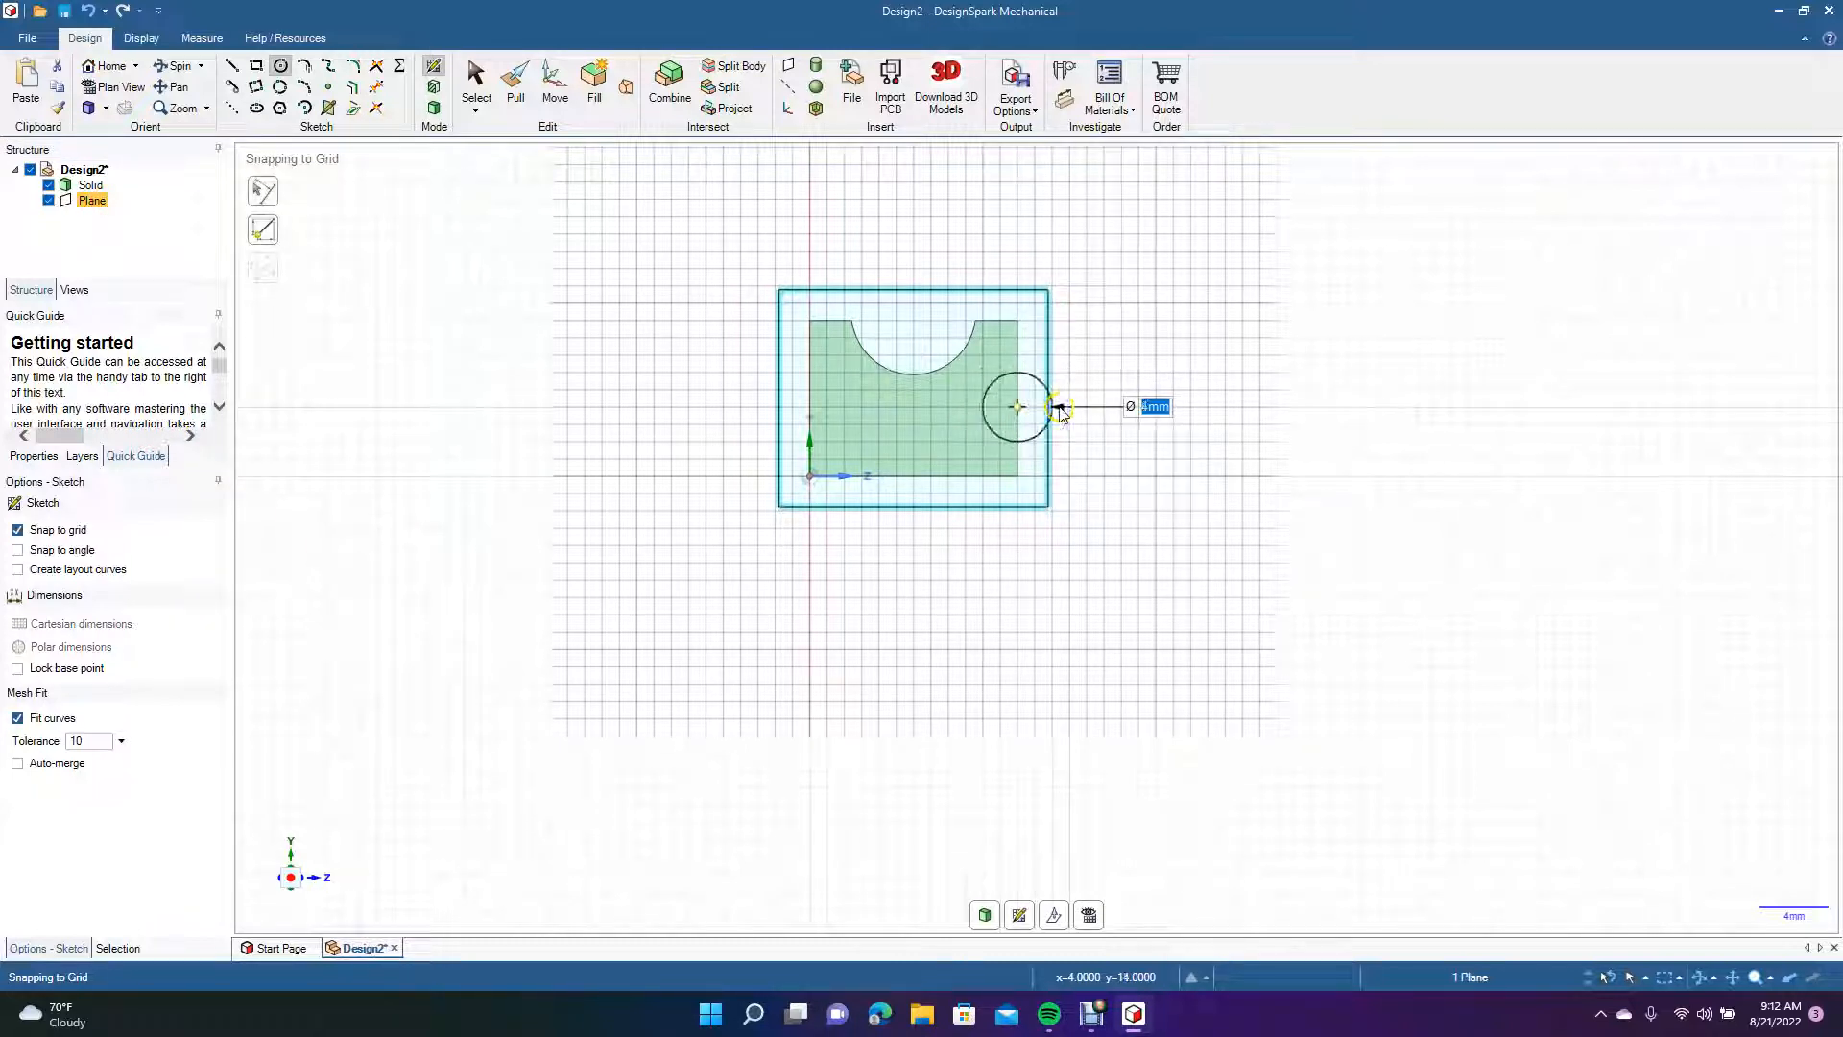
{"action": "left_click", "coordinate": [1059, 407]}
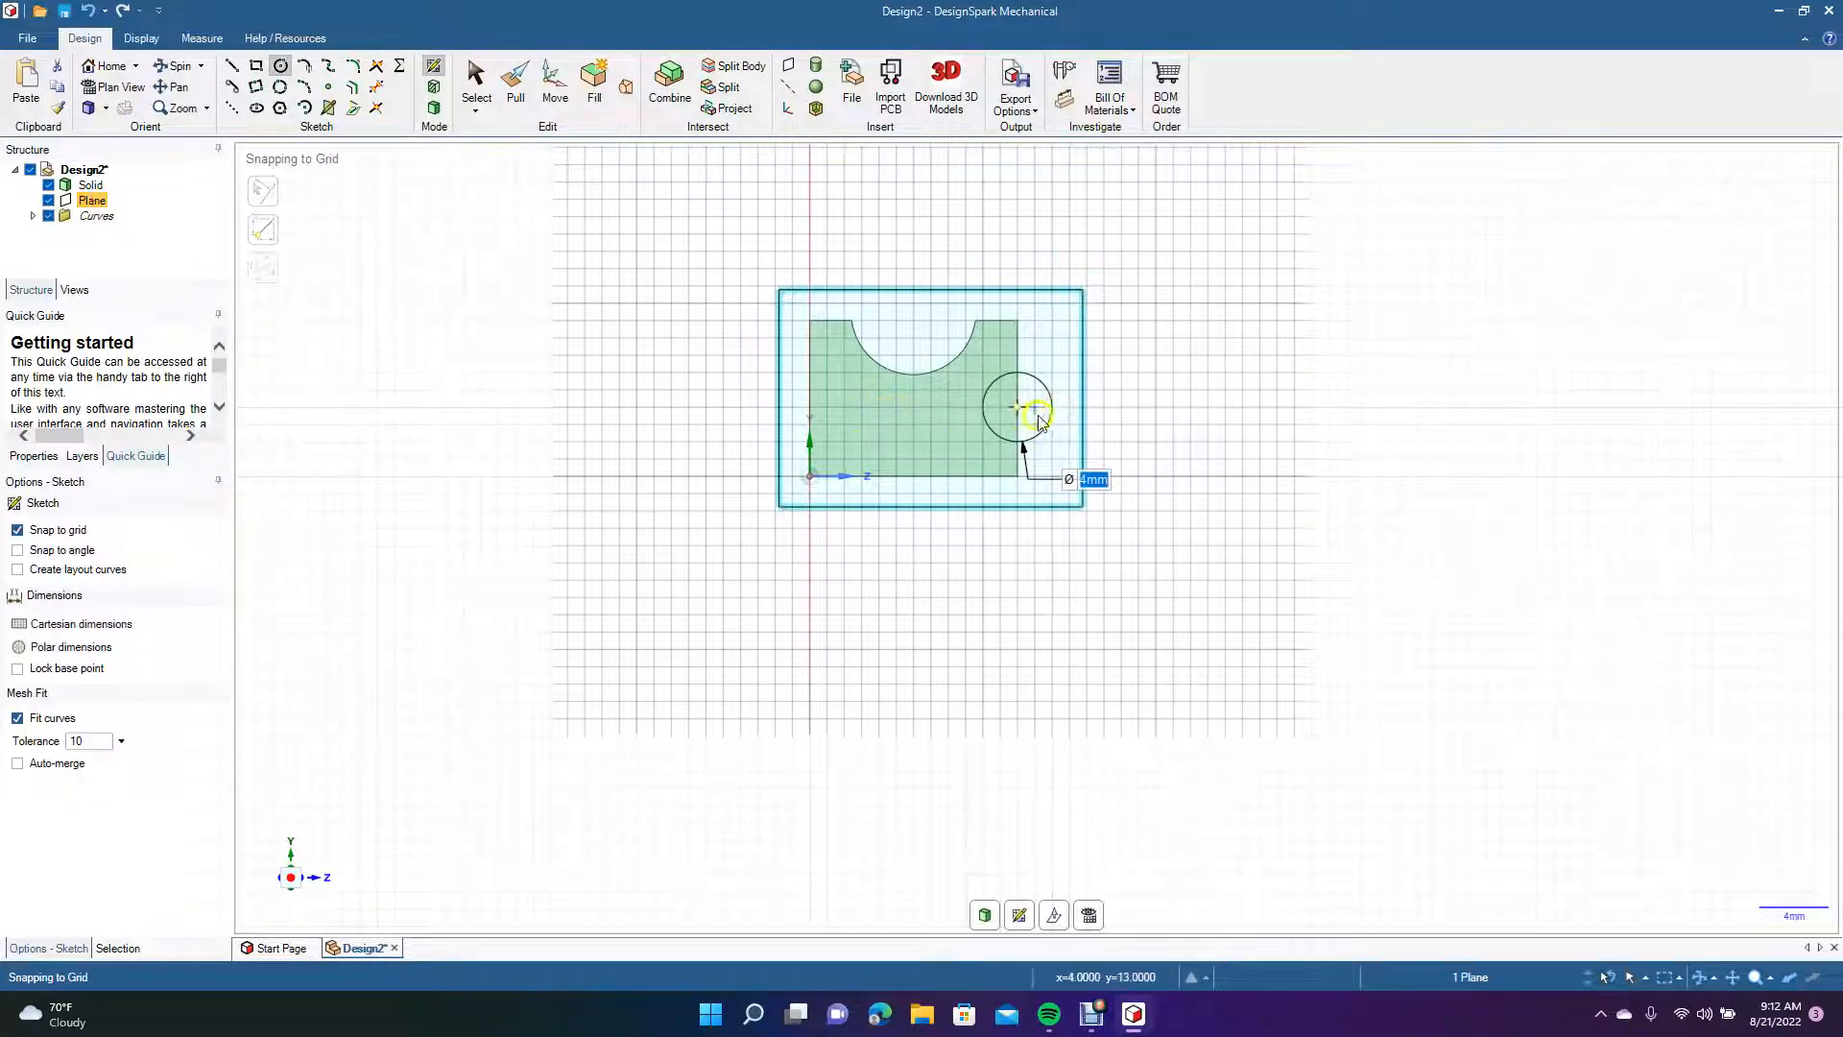
Sketch a matching 4 mm diameter circle centred at the same height on the opposite side edge of the end face.
{"action": "left_click", "coordinate": [809, 409]}
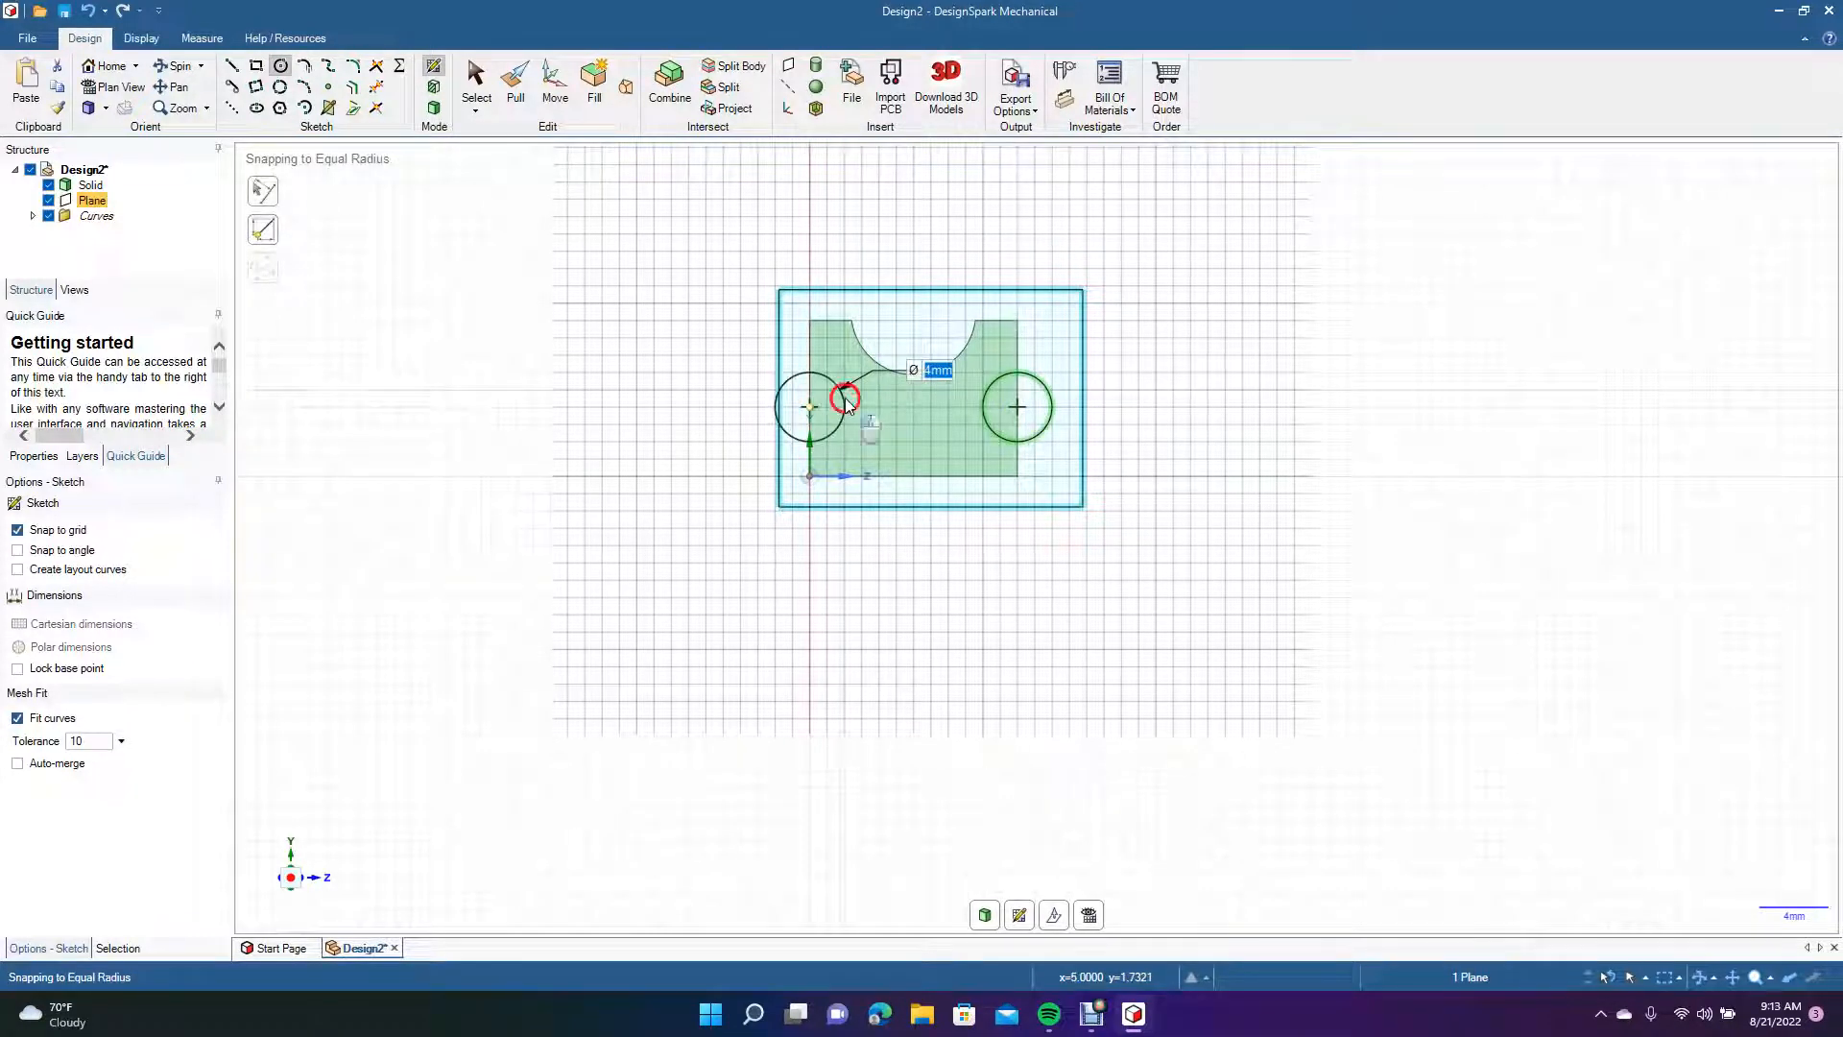
{"action": "left_click", "coordinate": [847, 402]}
{"action": "left_click", "coordinate": [476, 79]}
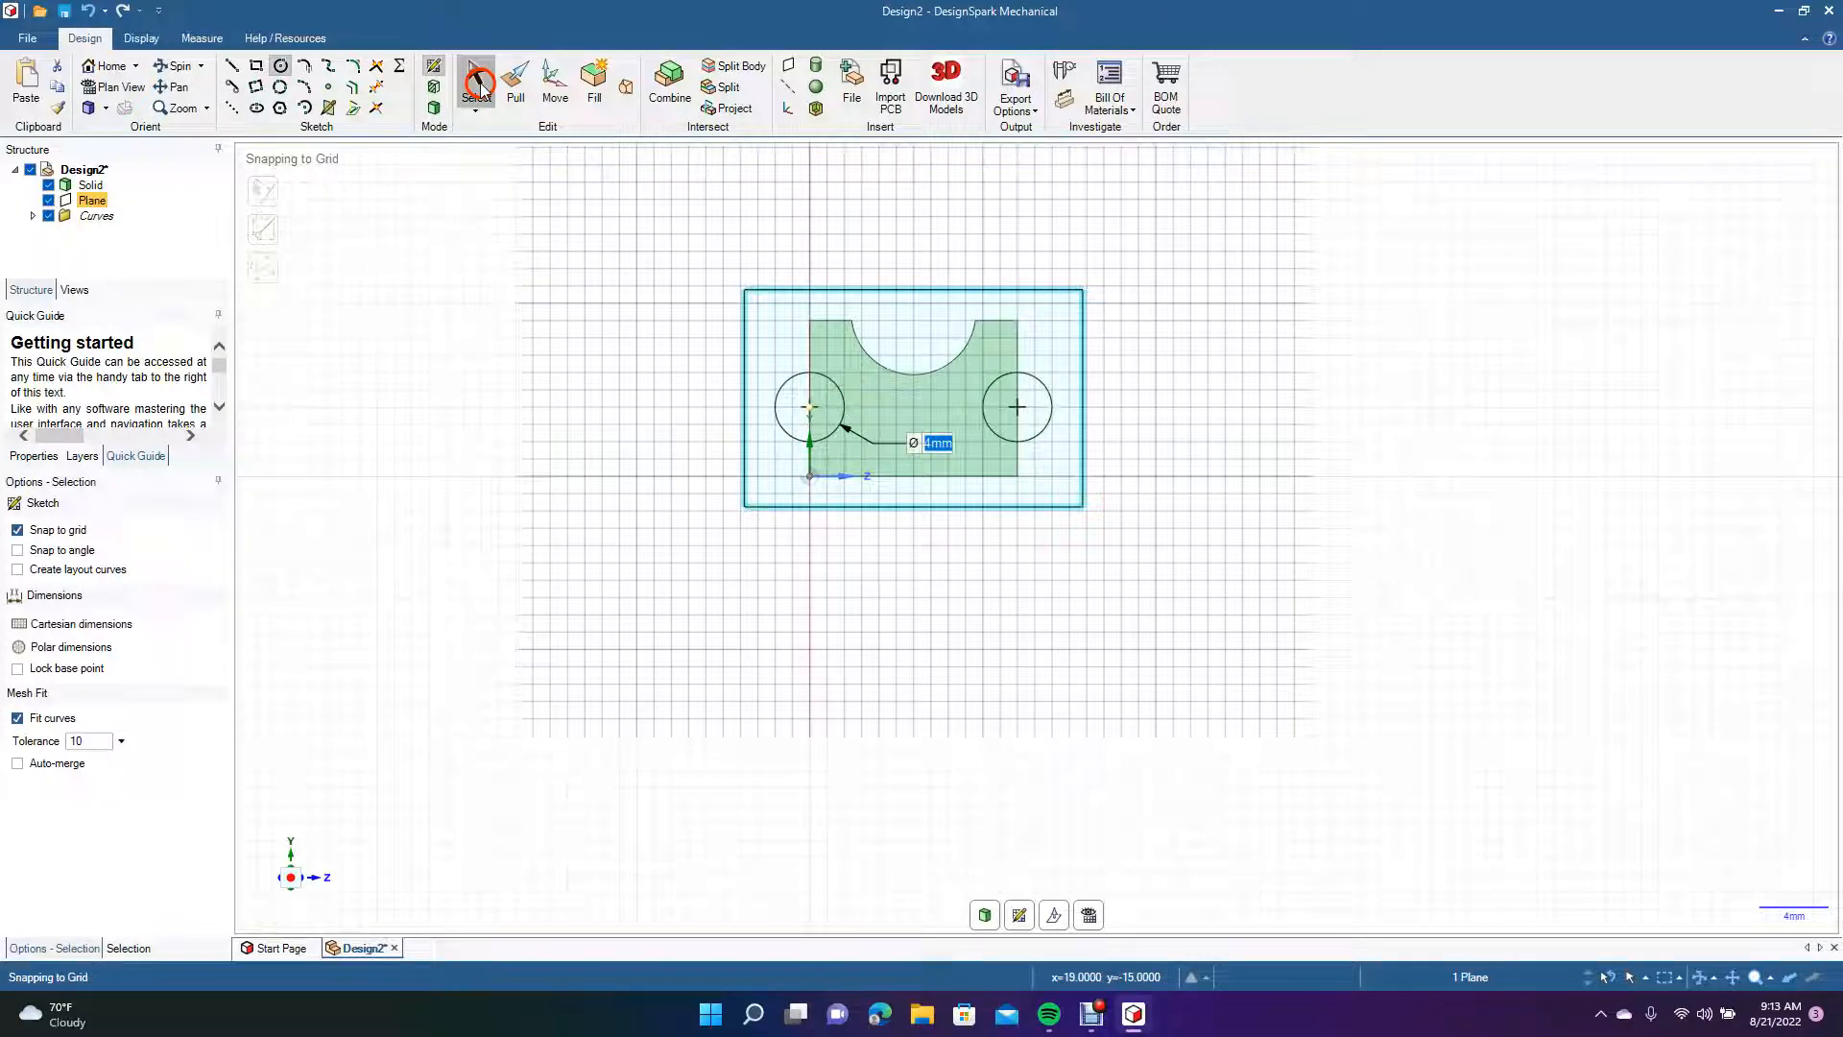
Pull both circular faces through the wedge with the Cut option to carve a rounded groove along each side.
{"action": "left_click", "coordinate": [181, 65]}
{"action": "mouse_move", "coordinate": [485, 377]}
{"action": "left_mouse_down"}
{"action": "mouse_move", "coordinate": [506, 460]}
{"action": "mouse_move", "coordinate": [397, 494]}
{"action": "left_mouse_up"}
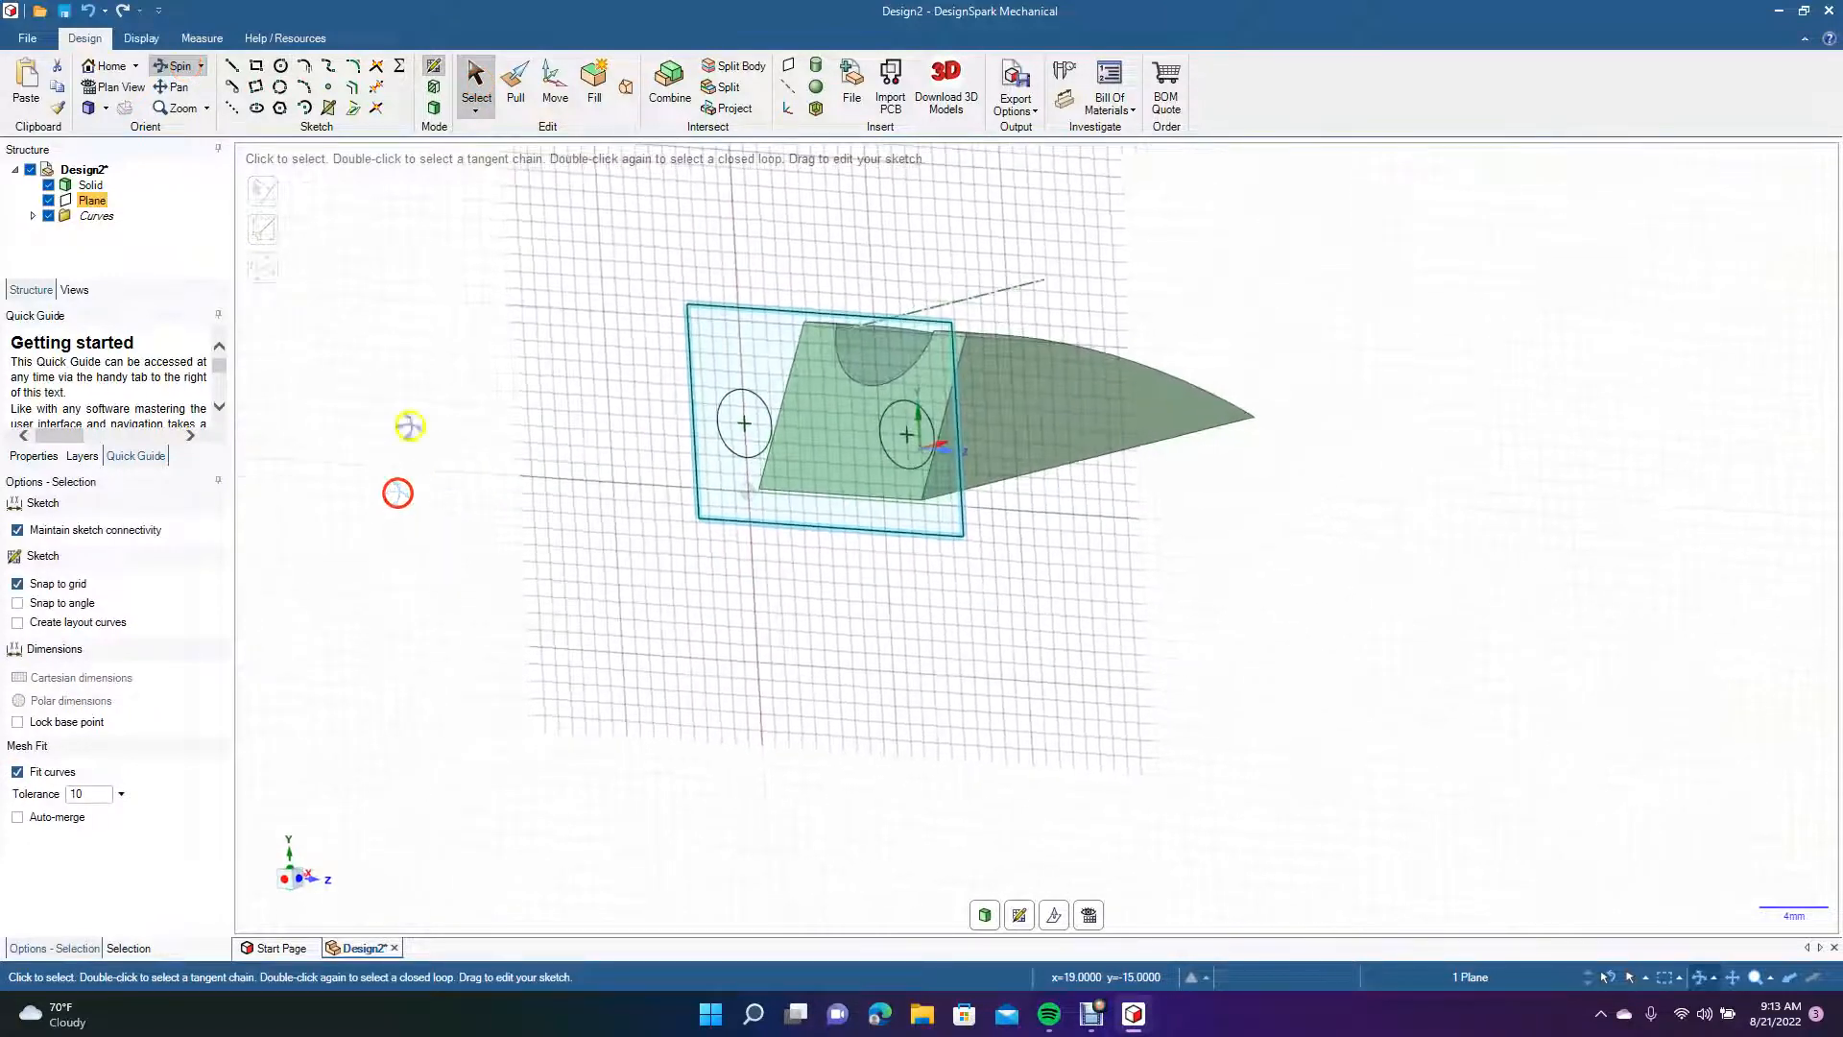
{"action": "left_click", "coordinate": [515, 83]}
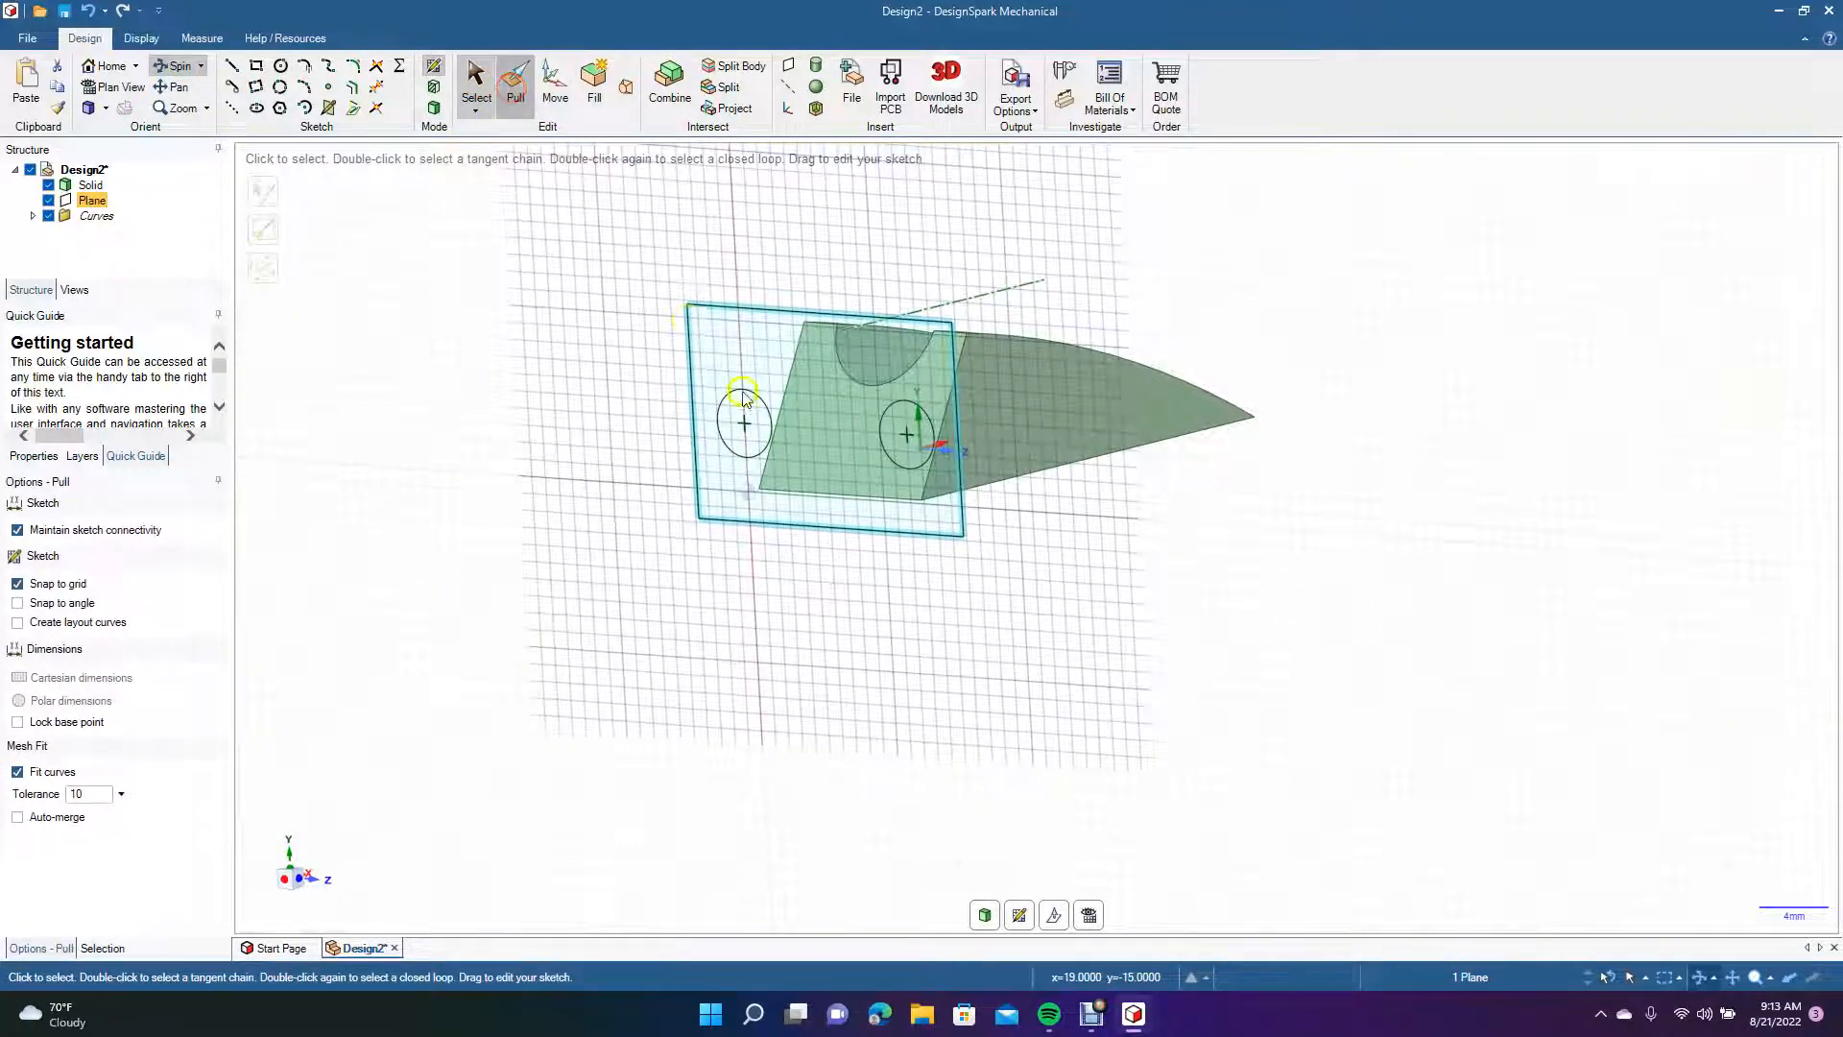
{"action": "left_click", "coordinate": [753, 418]}
{"action": "left_click", "coordinate": [908, 431], "text": "ctrl"}
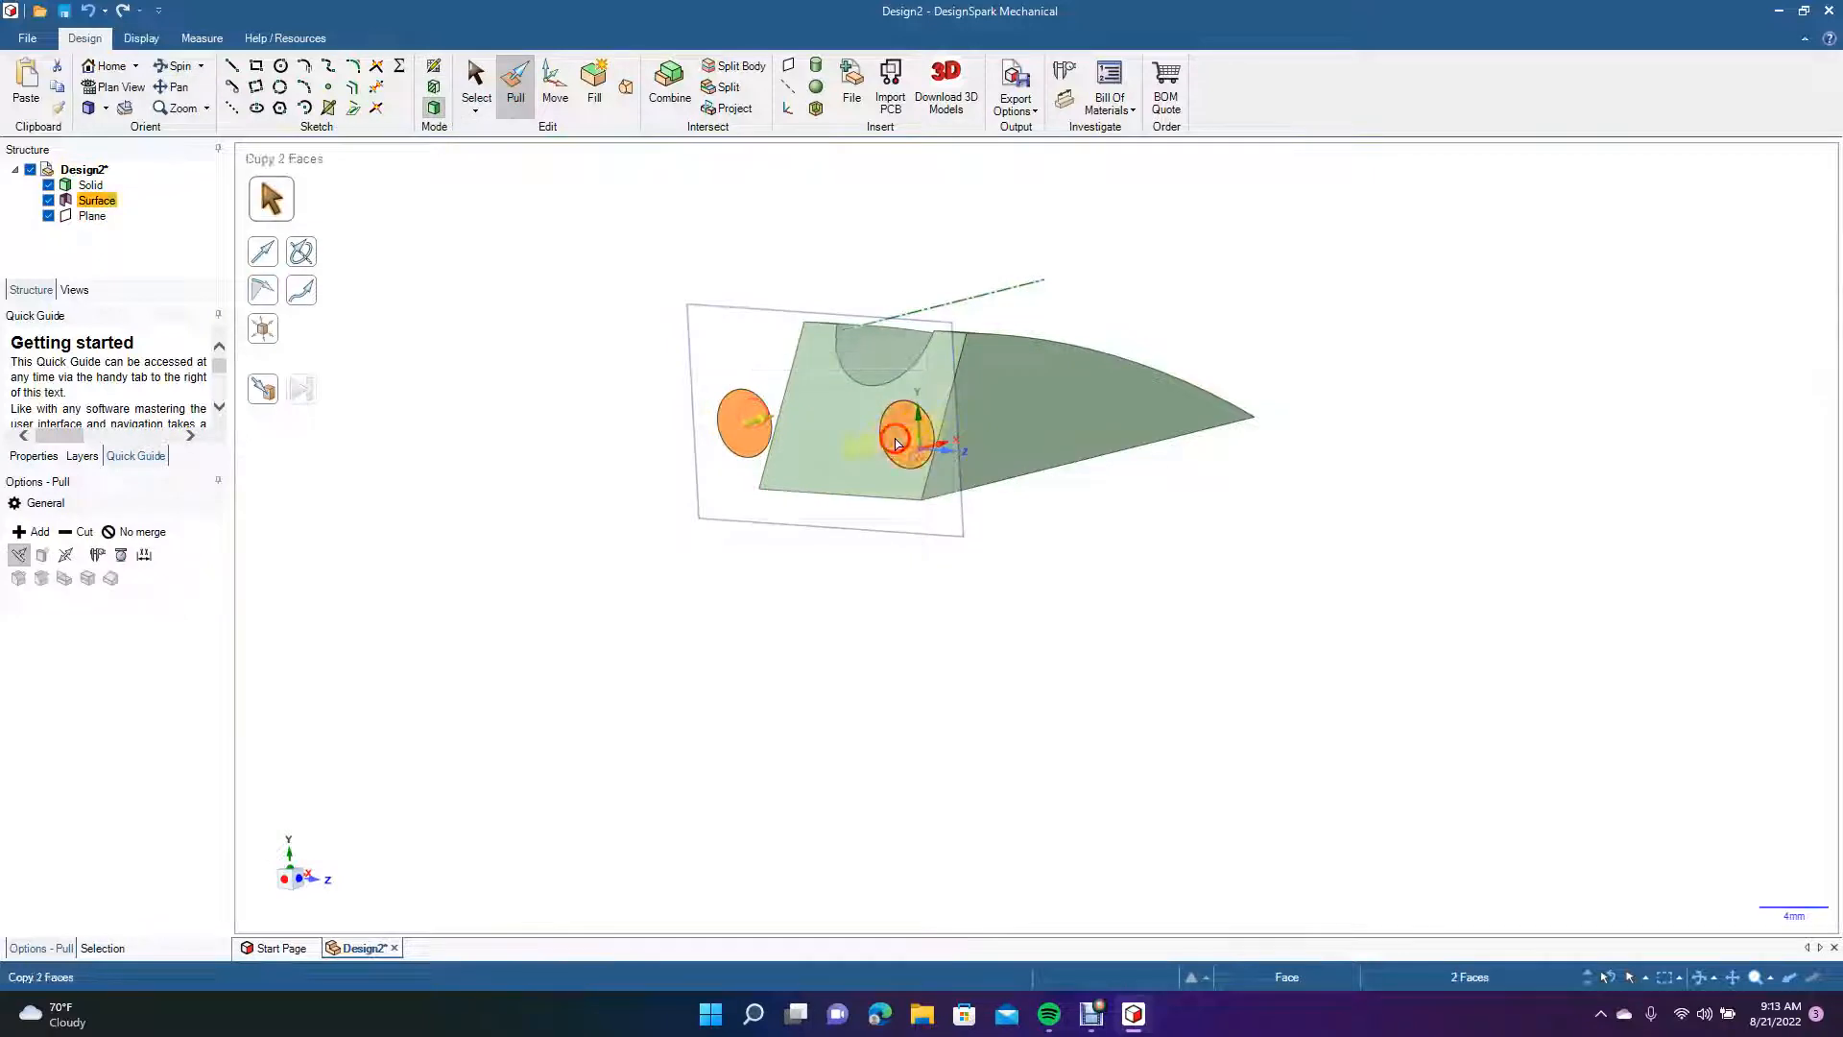
{"action": "left_click", "coordinate": [73, 532]}
{"action": "left_click_drag", "start_coordinate": [731, 446], "coordinate": [1103, 362]}
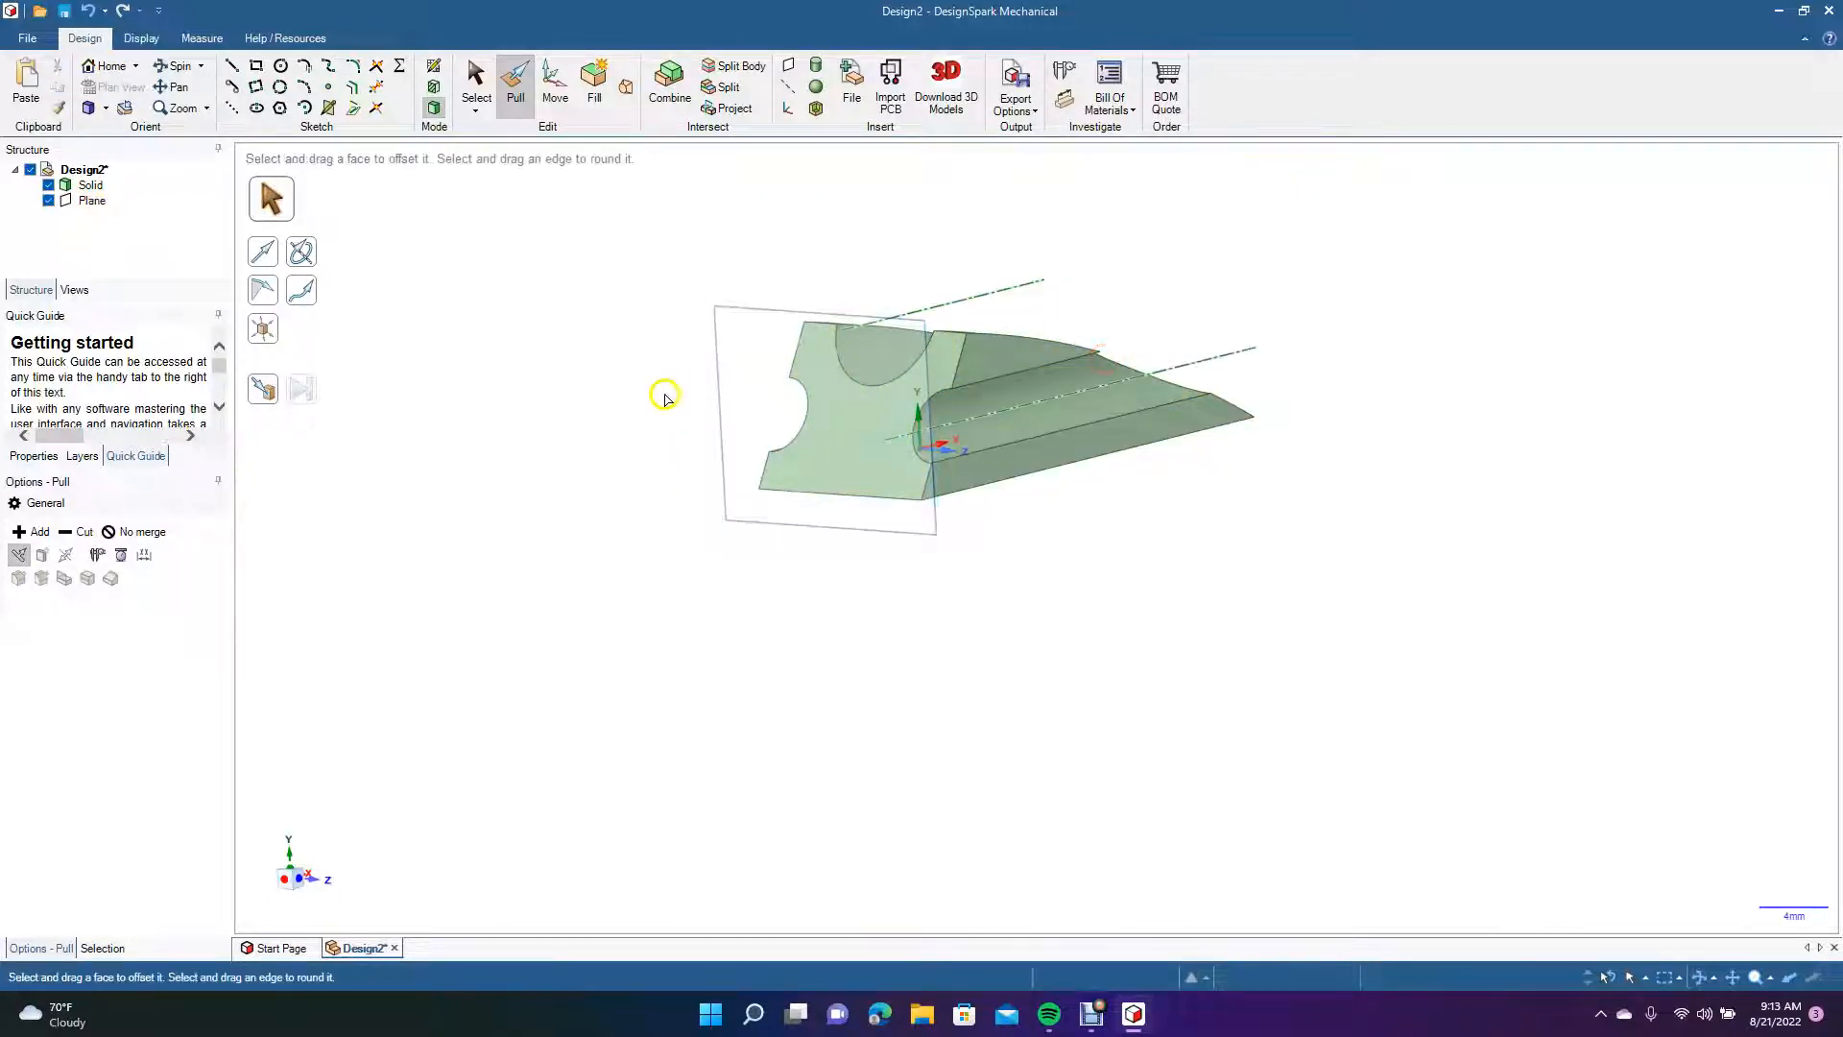
Delete the reference plane in front of the wedge's end face.
{"action": "left_click", "coordinate": [169, 65]}
{"action": "left_click_drag", "start_coordinate": [432, 316], "coordinate": [480, 461]}
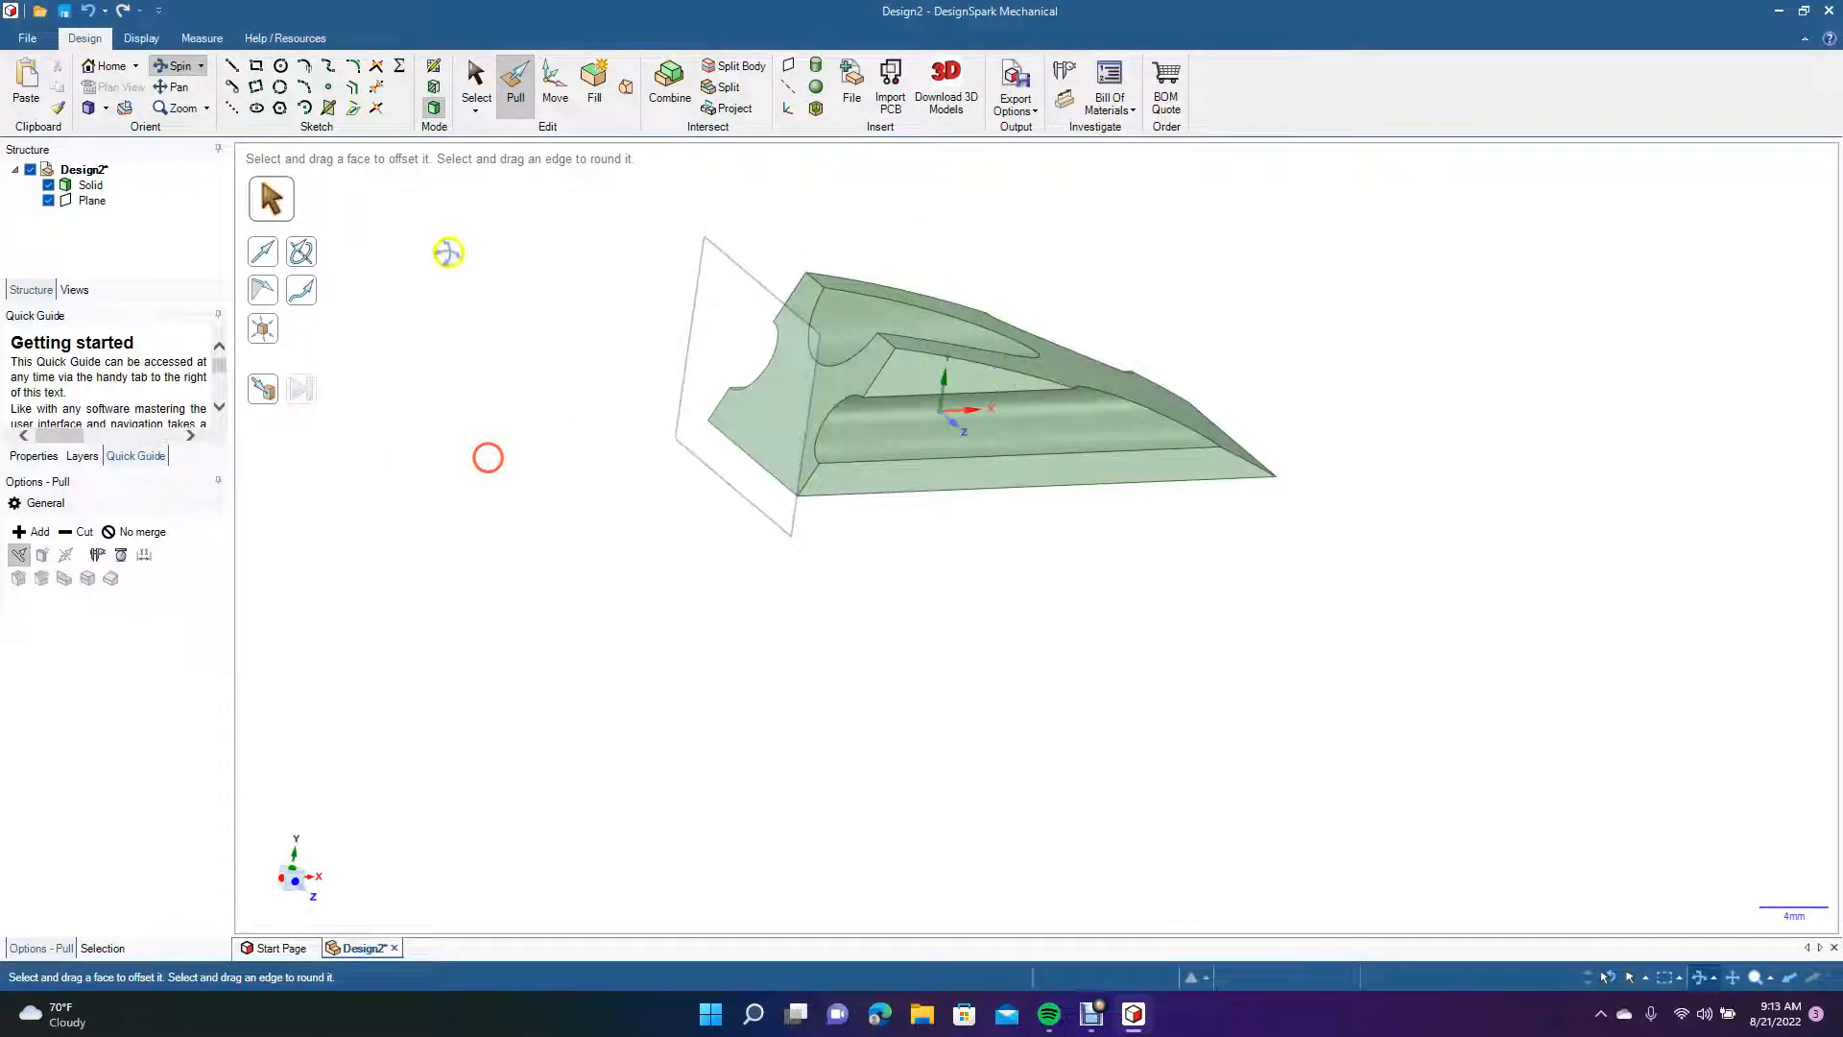
{"action": "left_click_drag", "start_coordinate": [406, 238], "coordinate": [662, 461]}
{"action": "left_click", "coordinate": [183, 87]}
{"action": "left_click", "coordinate": [472, 76]}
{"action": "left_click", "coordinate": [863, 494]}
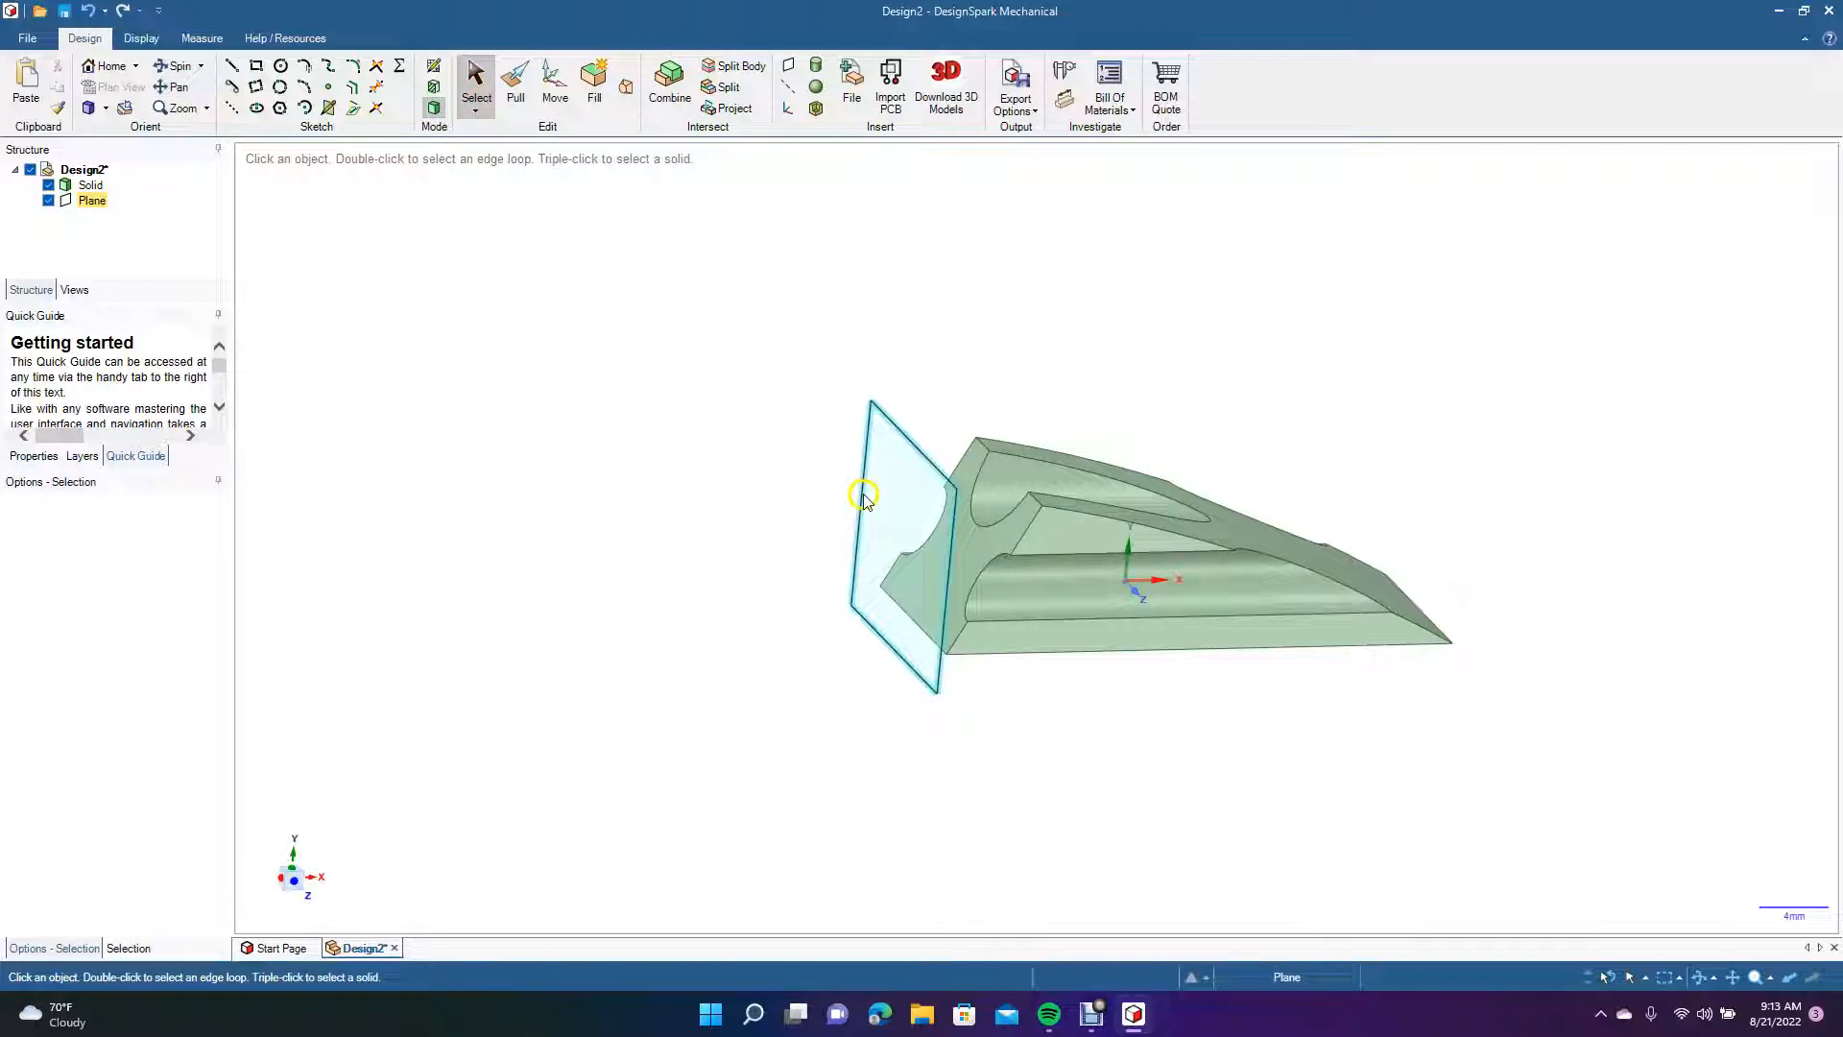
{"action": "key", "text": "Delete"}
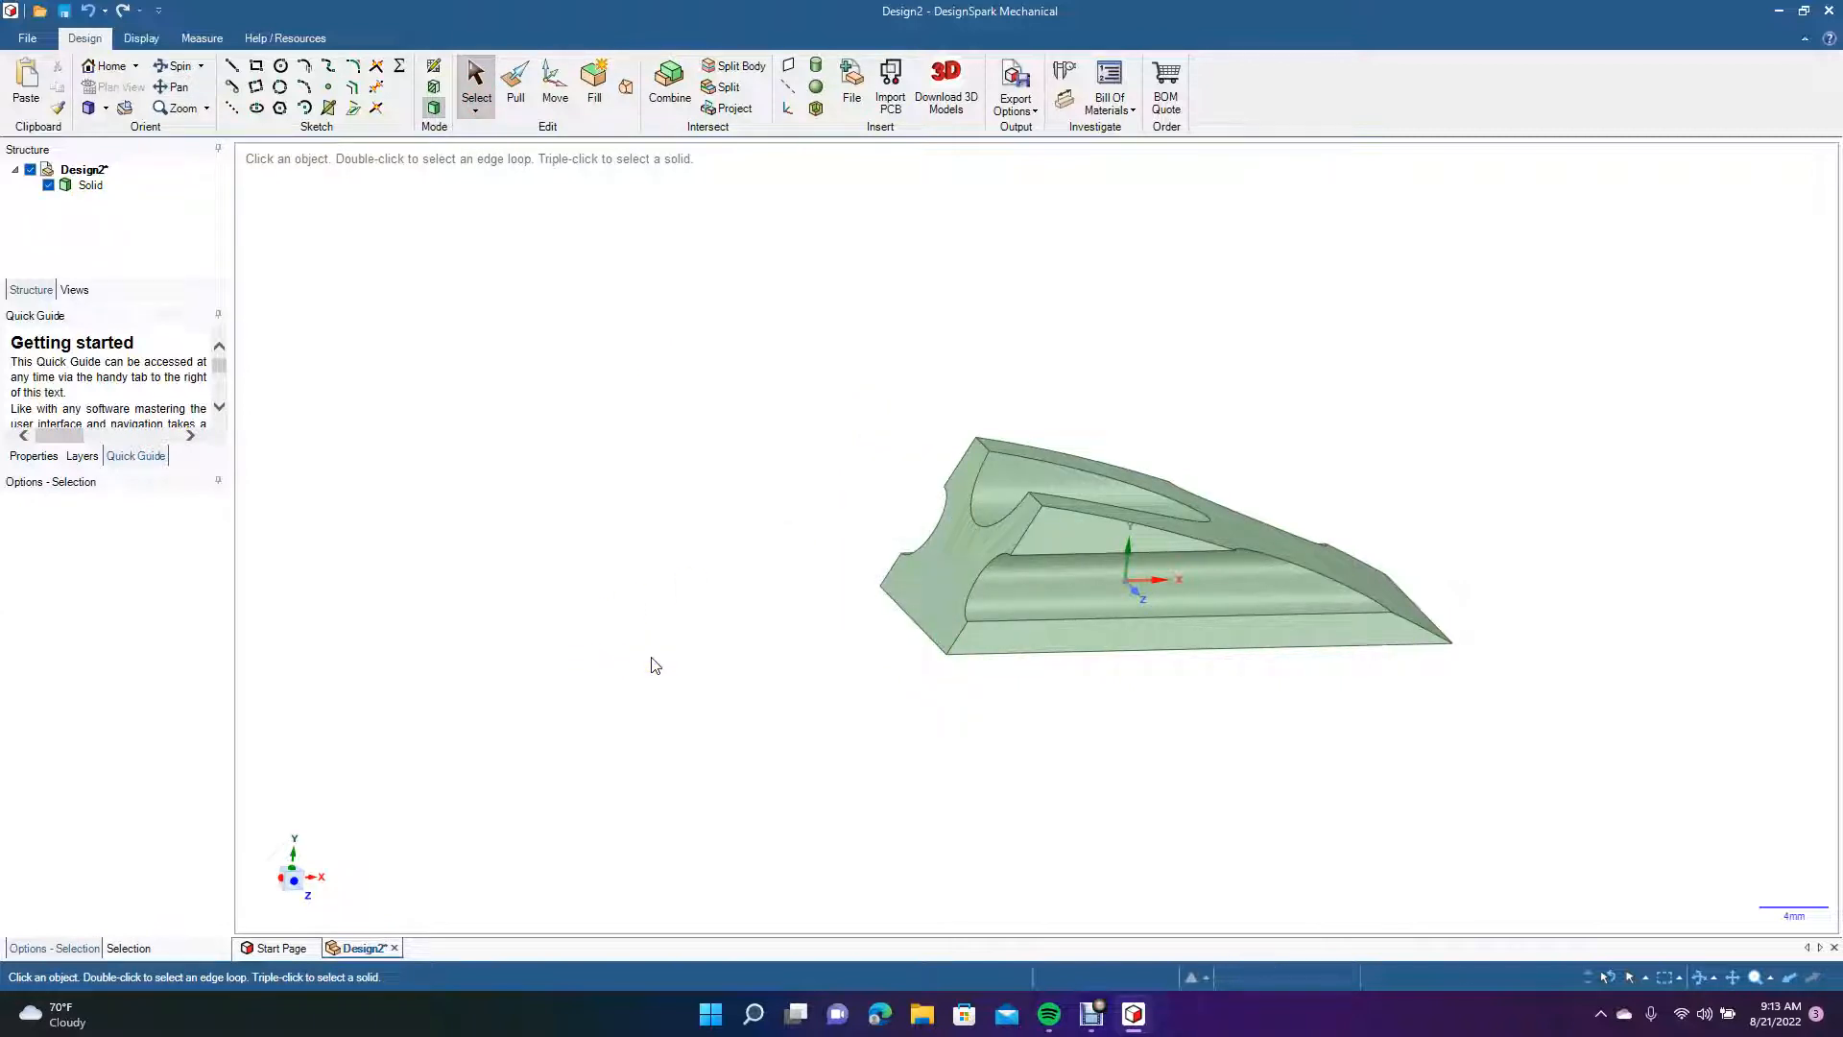
Detach the notched end face from the wedge solid so it becomes a separate surface.
{"action": "left_click", "coordinate": [955, 555]}
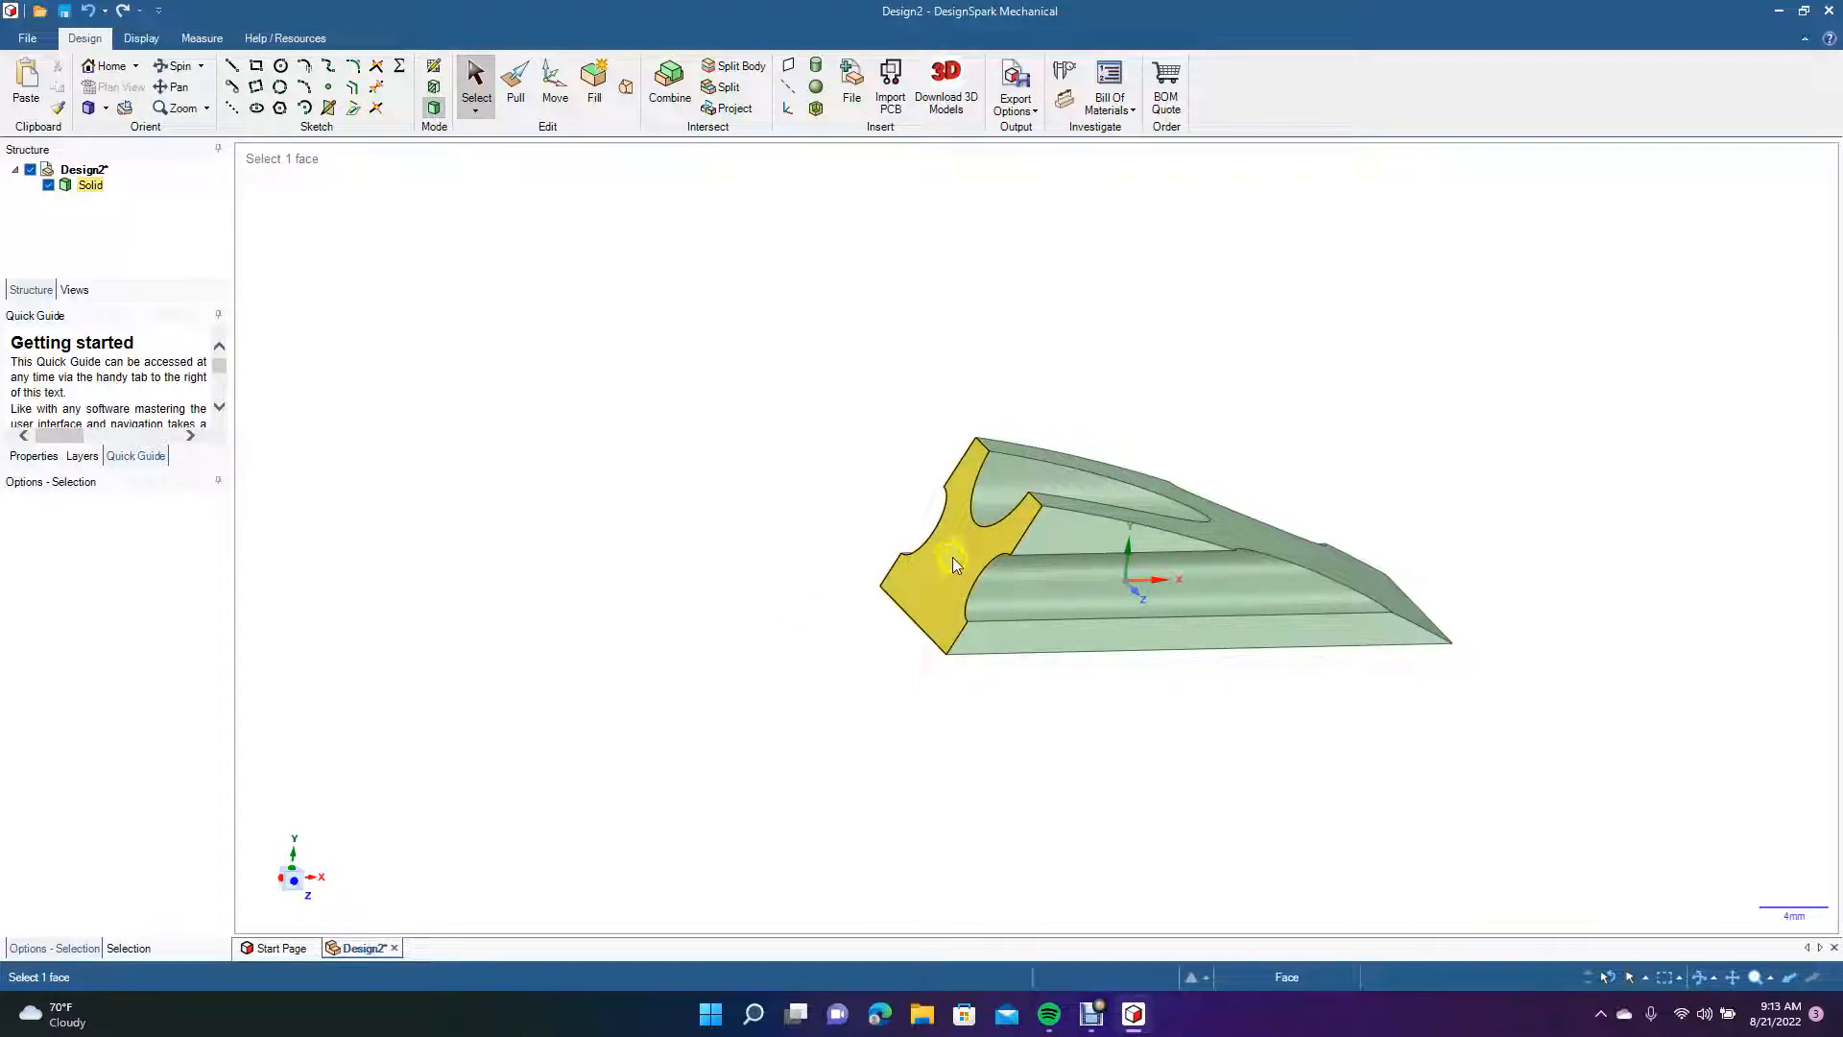
{"action": "left_click", "coordinate": [434, 423]}
{"action": "left_click", "coordinate": [939, 568]}
{"action": "right_click", "coordinate": [938, 566]}
{"action": "left_click", "coordinate": [1008, 77]}
{"action": "left_click", "coordinate": [810, 291]}
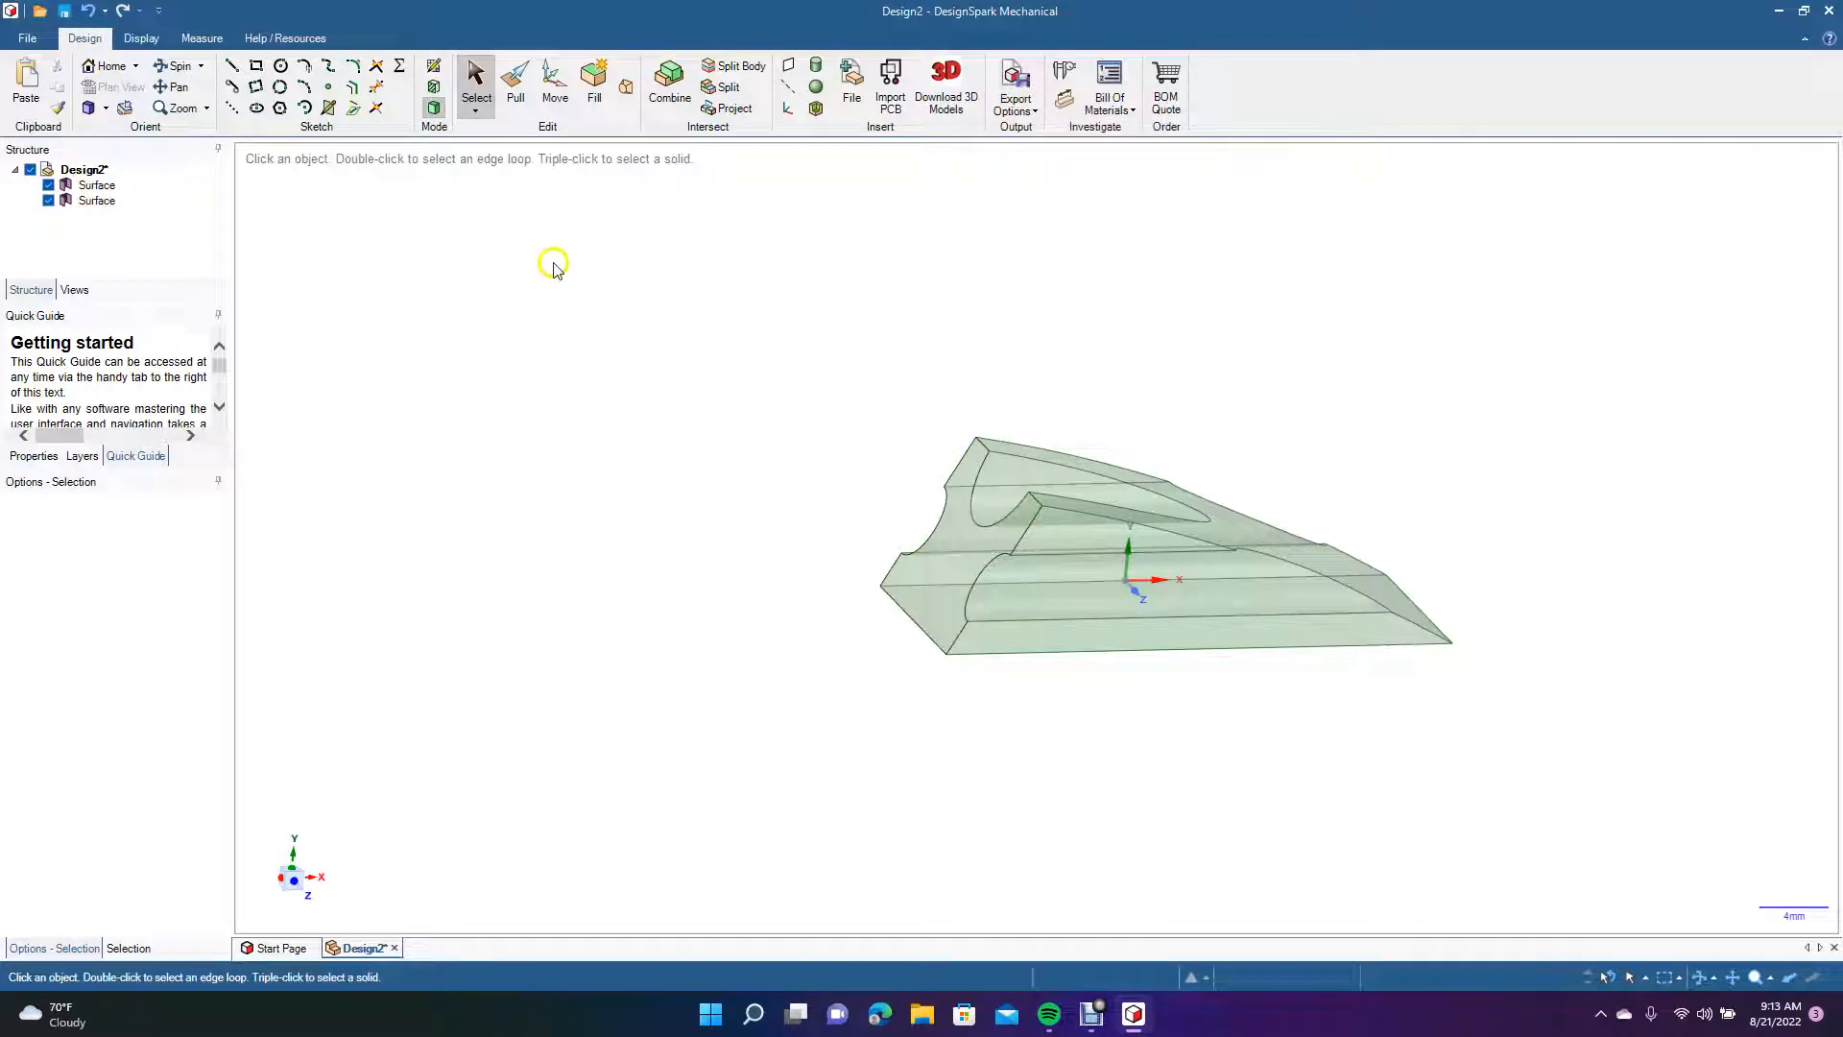
Move the detached end face away from the wedge, perpendicular to its own surface.
{"action": "left_click", "coordinate": [555, 86]}
{"action": "left_click", "coordinate": [924, 568]}
{"action": "left_click", "coordinate": [924, 569]}
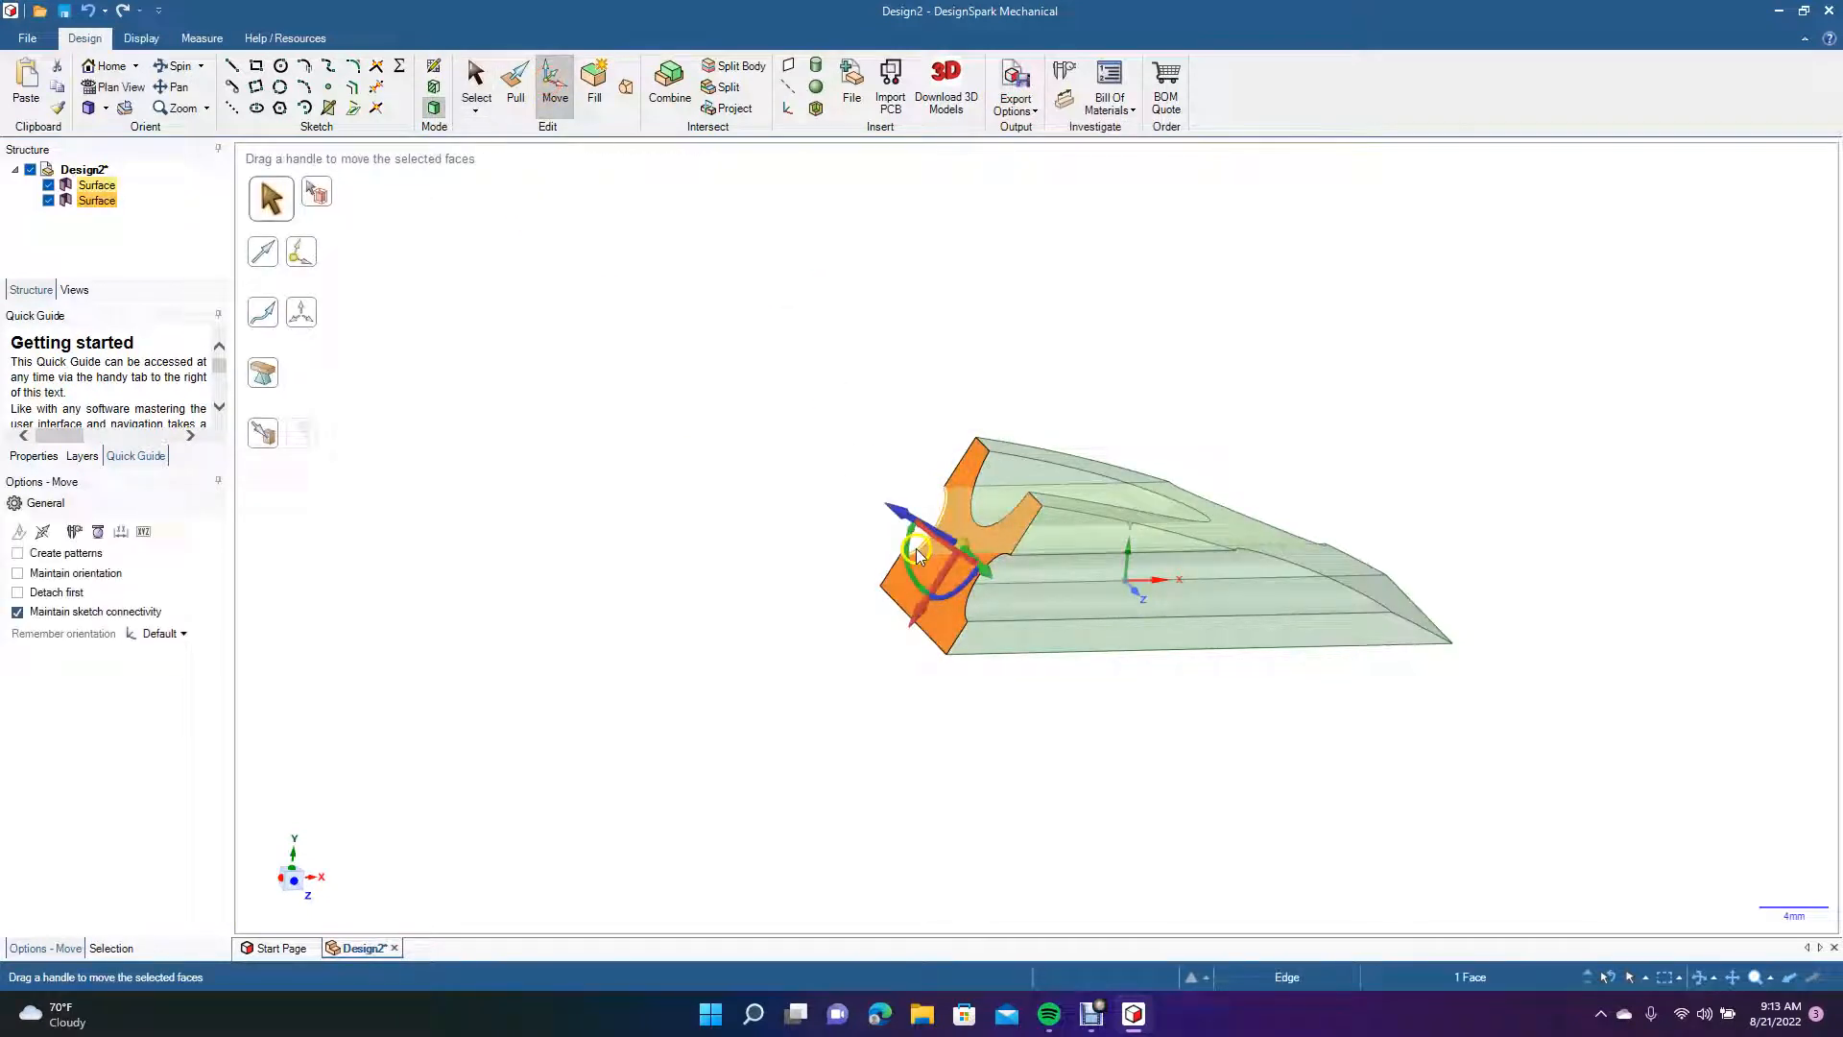
{"action": "left_click_drag", "start_coordinate": [895, 516], "coordinate": [696, 633]}
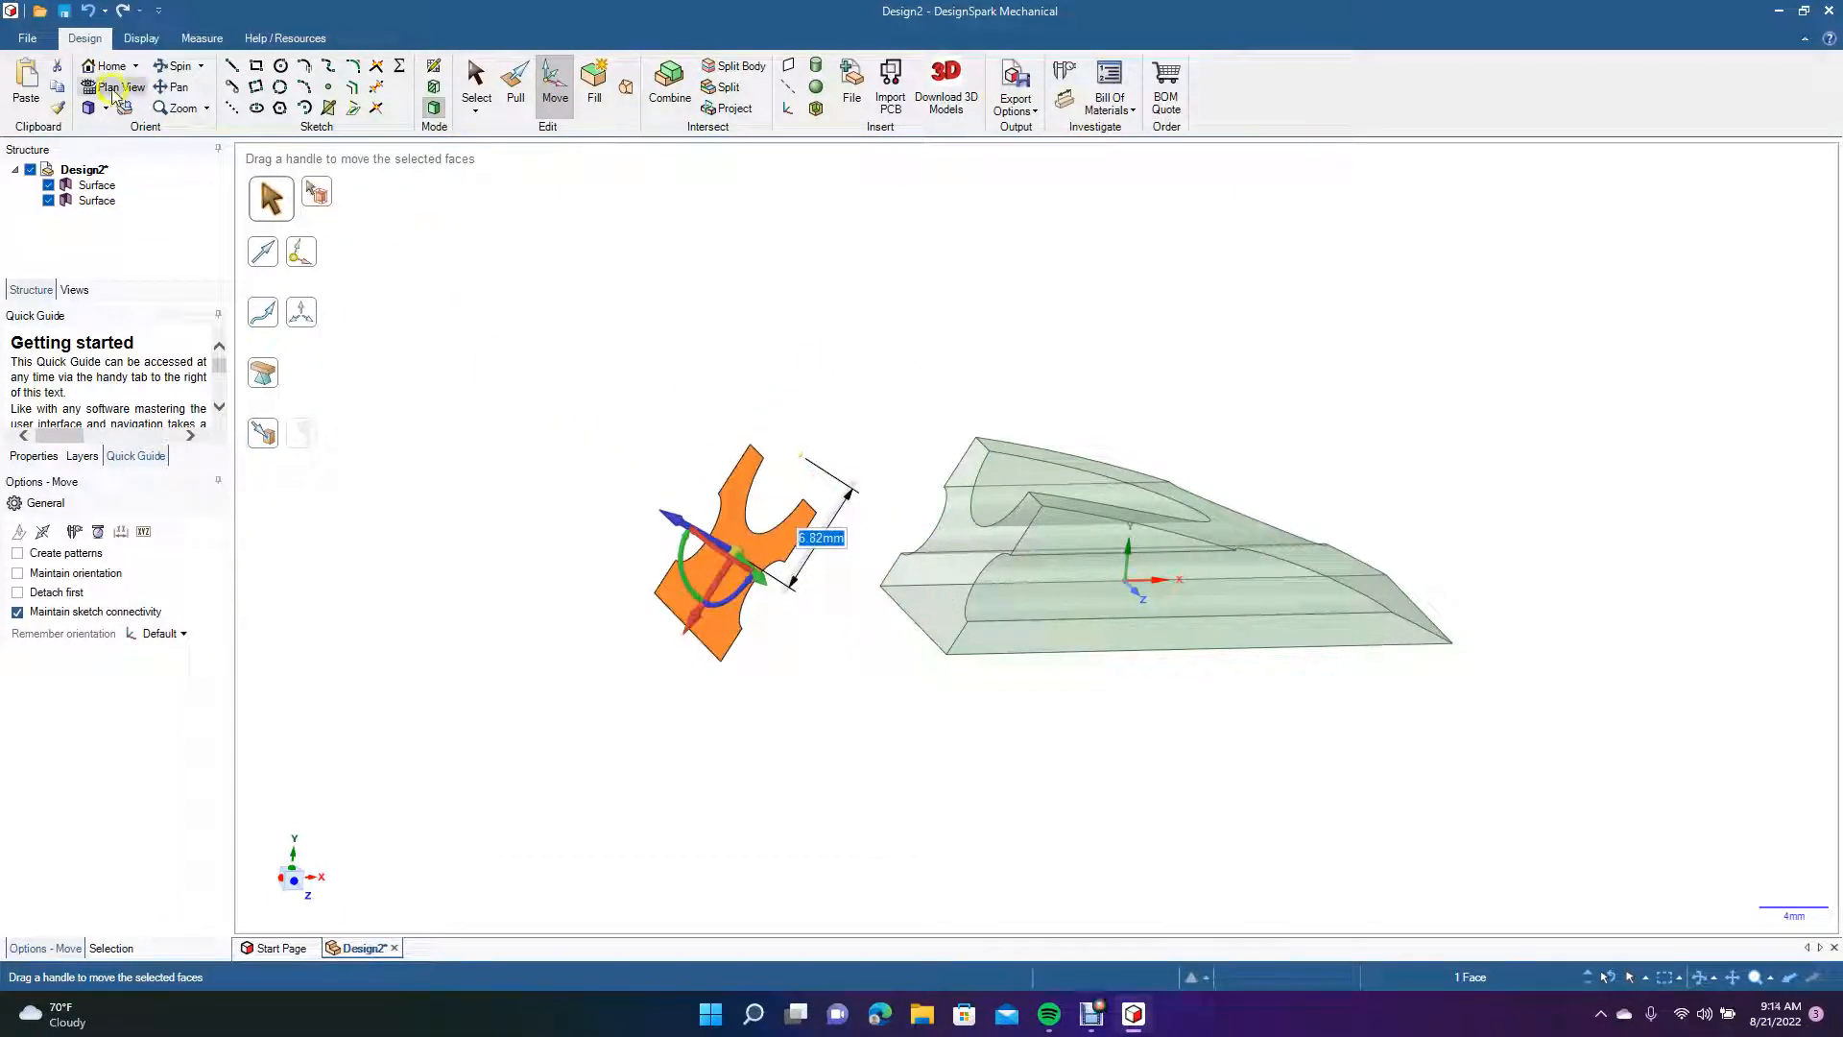
Insert a reference plane lying on the detached, slanted end face.
{"action": "left_click", "coordinate": [175, 66]}
{"action": "left_click_drag", "start_coordinate": [489, 452], "coordinate": [464, 404]}
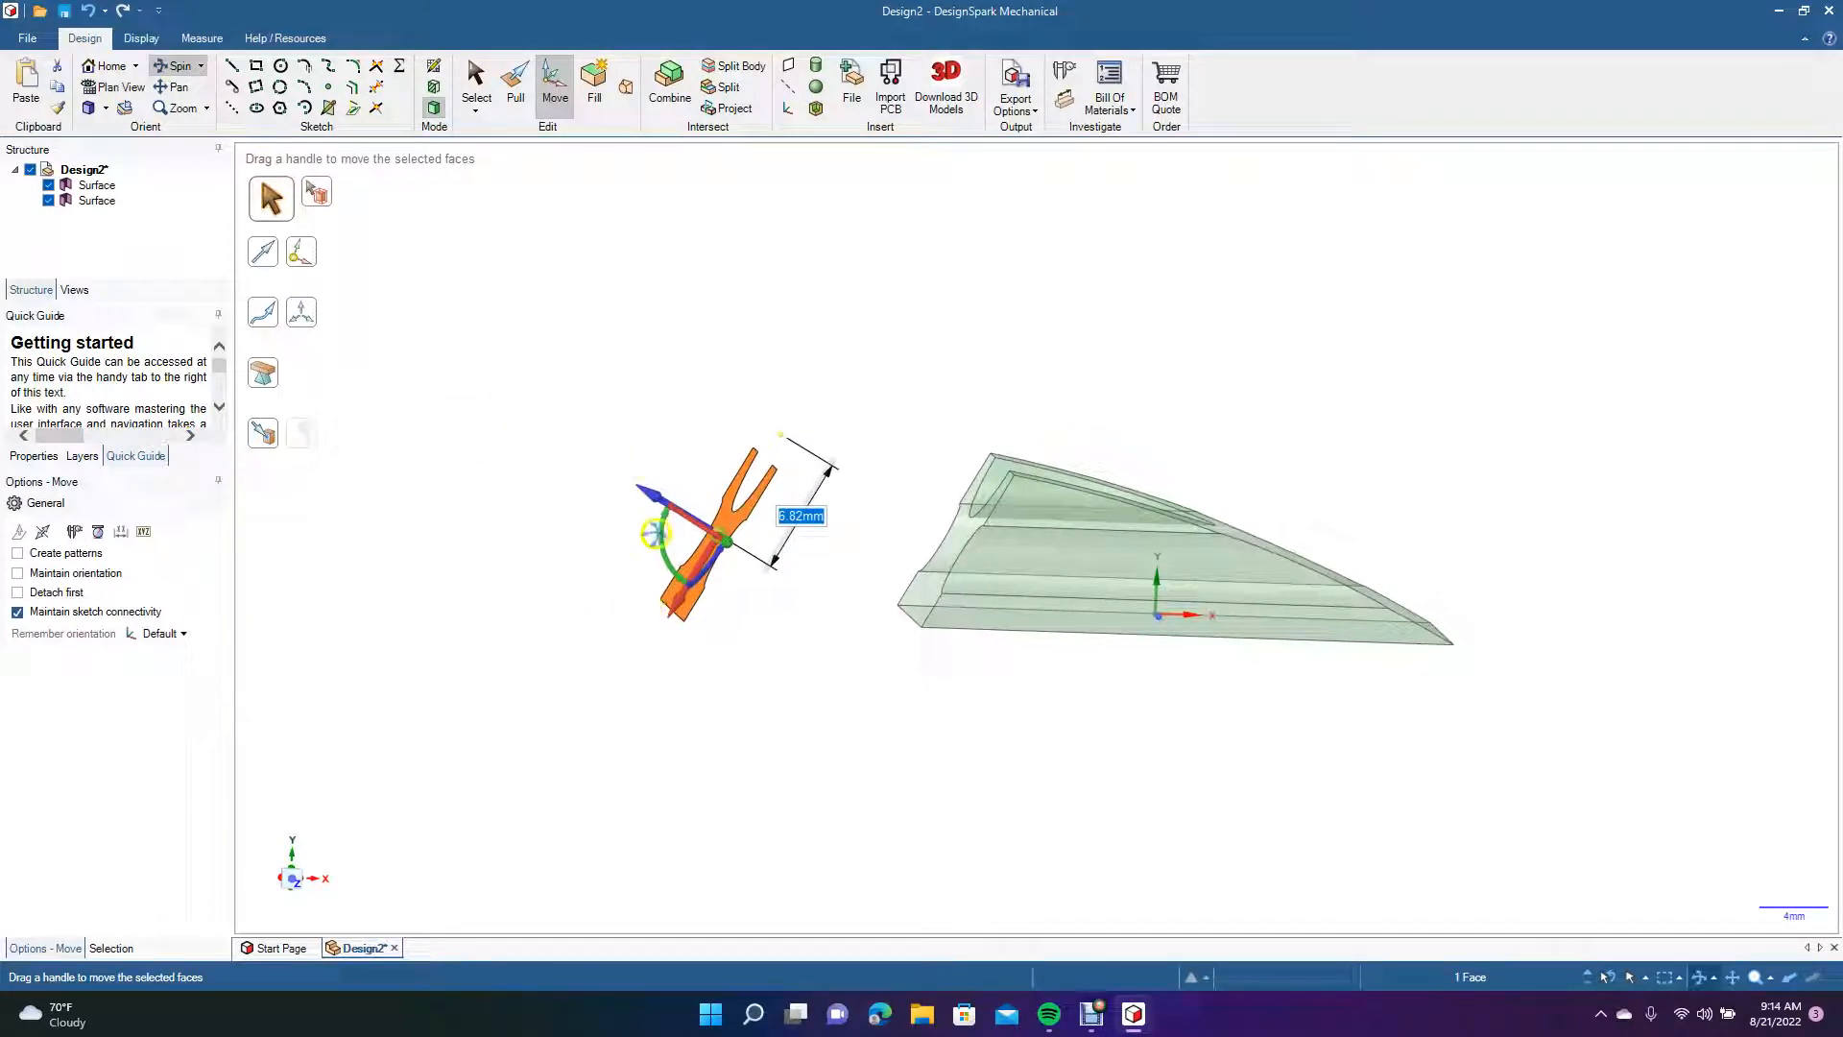
{"action": "left_click", "coordinate": [788, 65]}
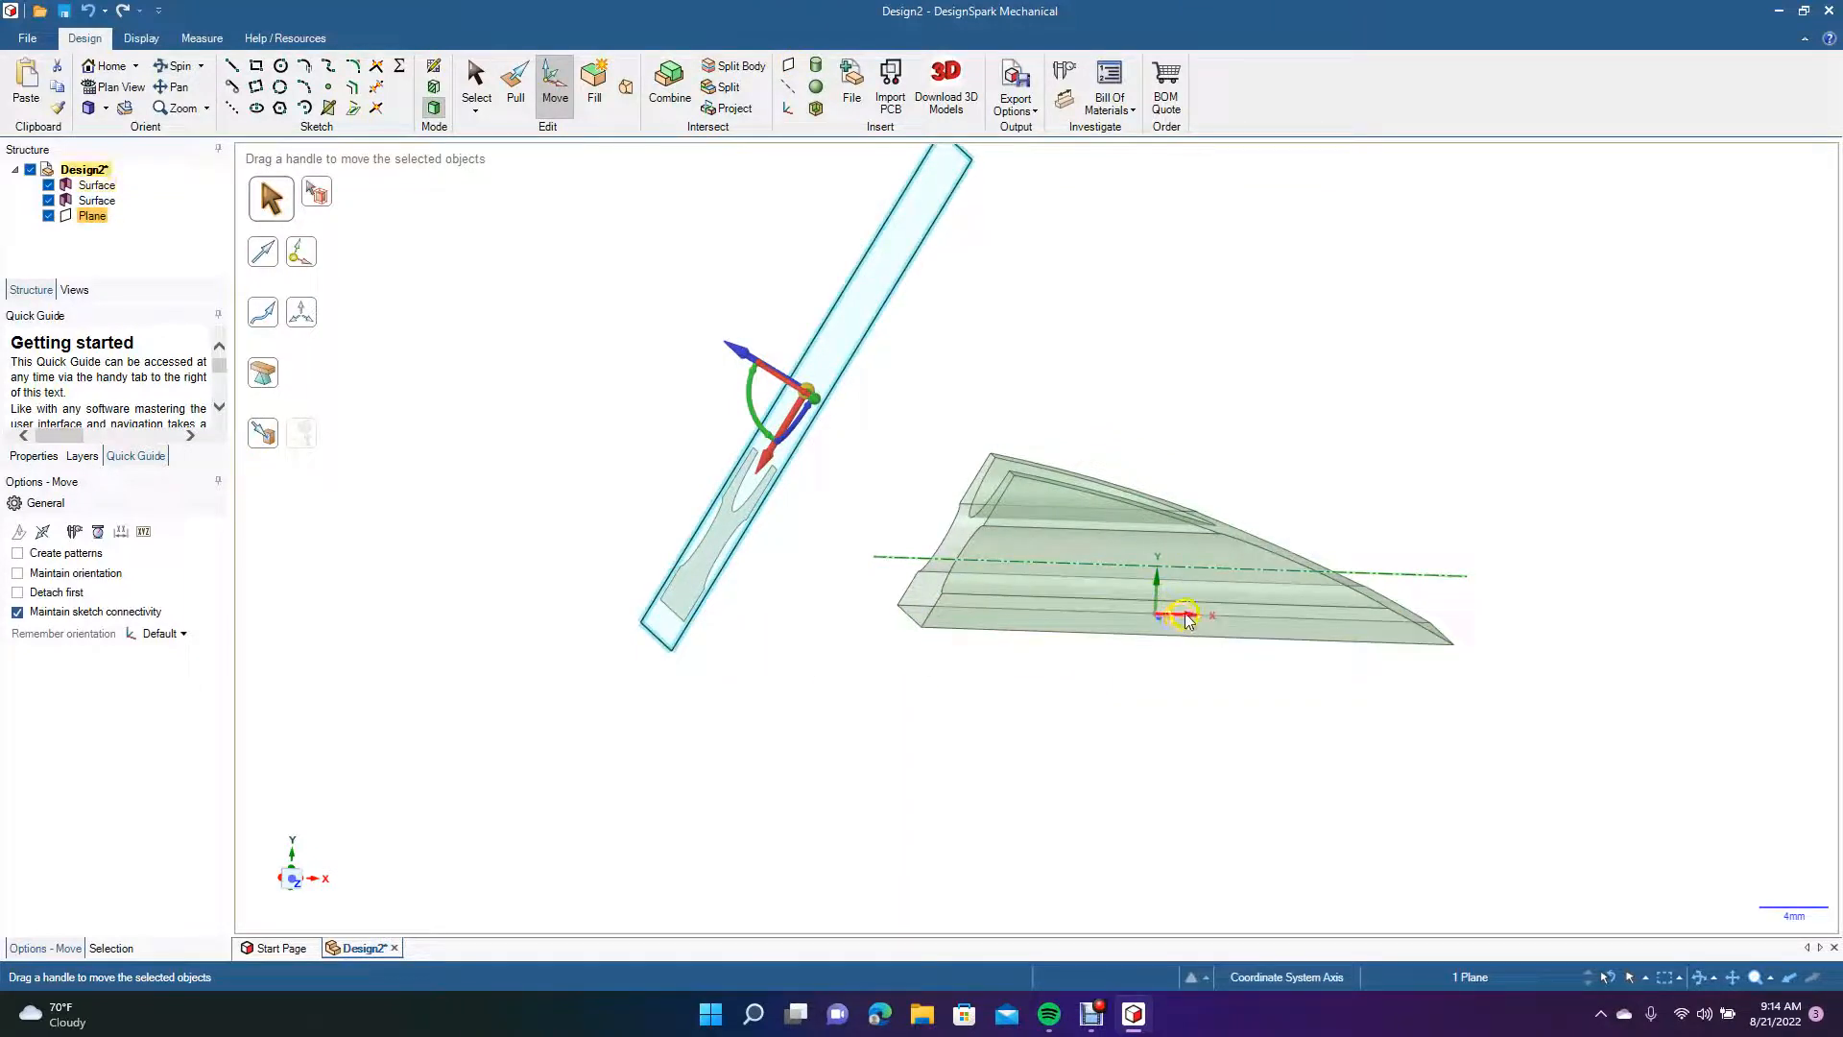
{"action": "left_click", "coordinate": [181, 65]}
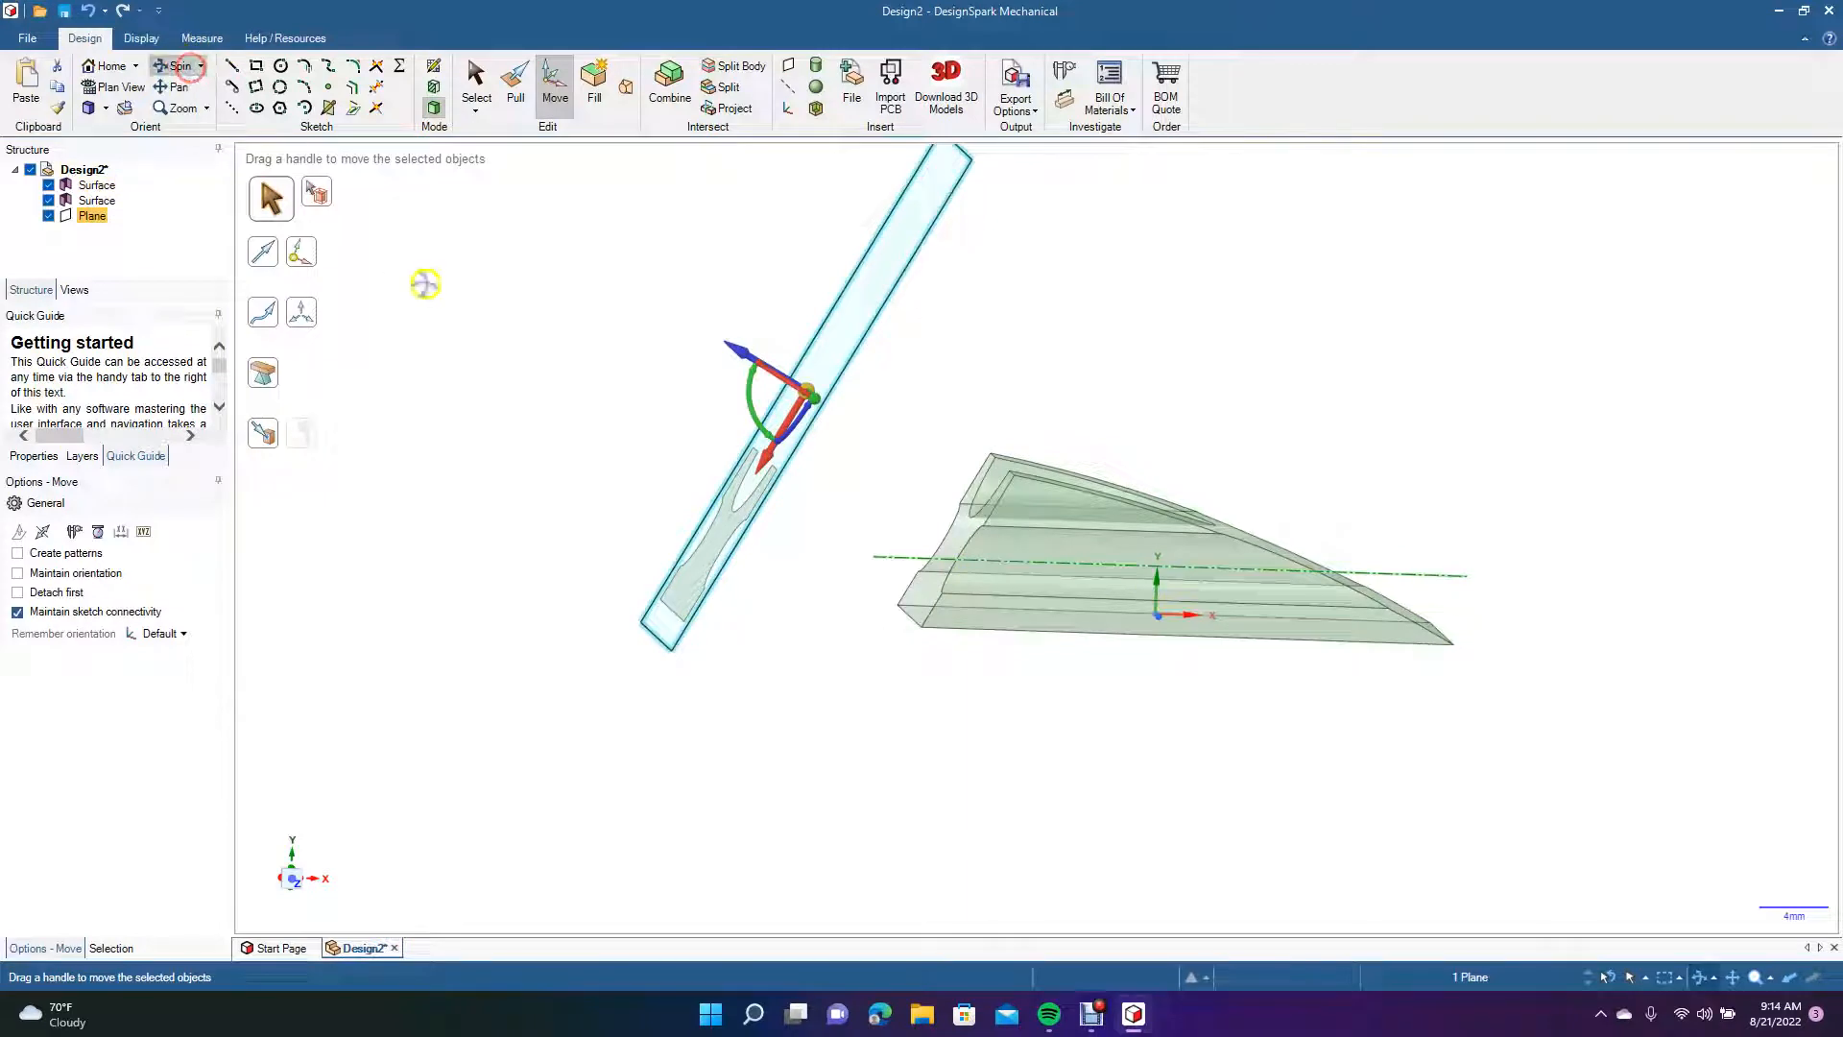
{"action": "left_click_drag", "start_coordinate": [424, 284], "coordinate": [465, 292]}
{"action": "left_click", "coordinate": [471, 91]}
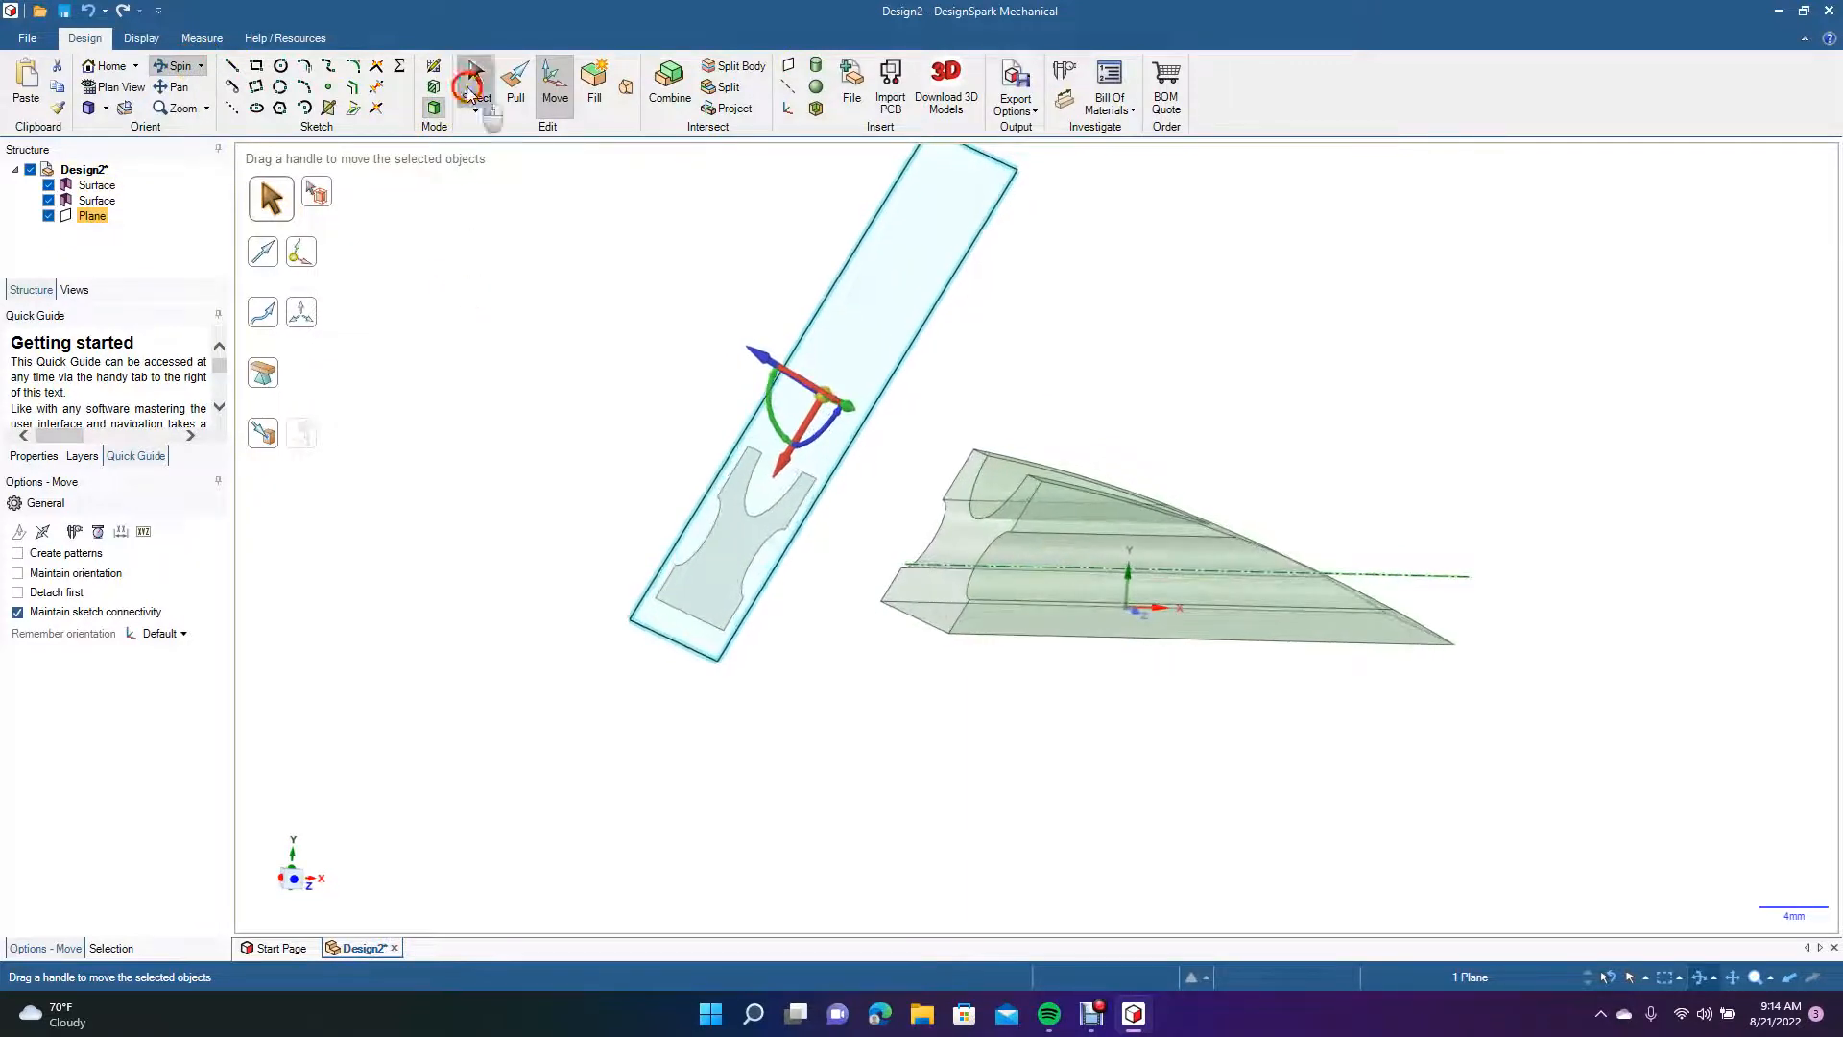
{"action": "left_click", "coordinate": [555, 423]}
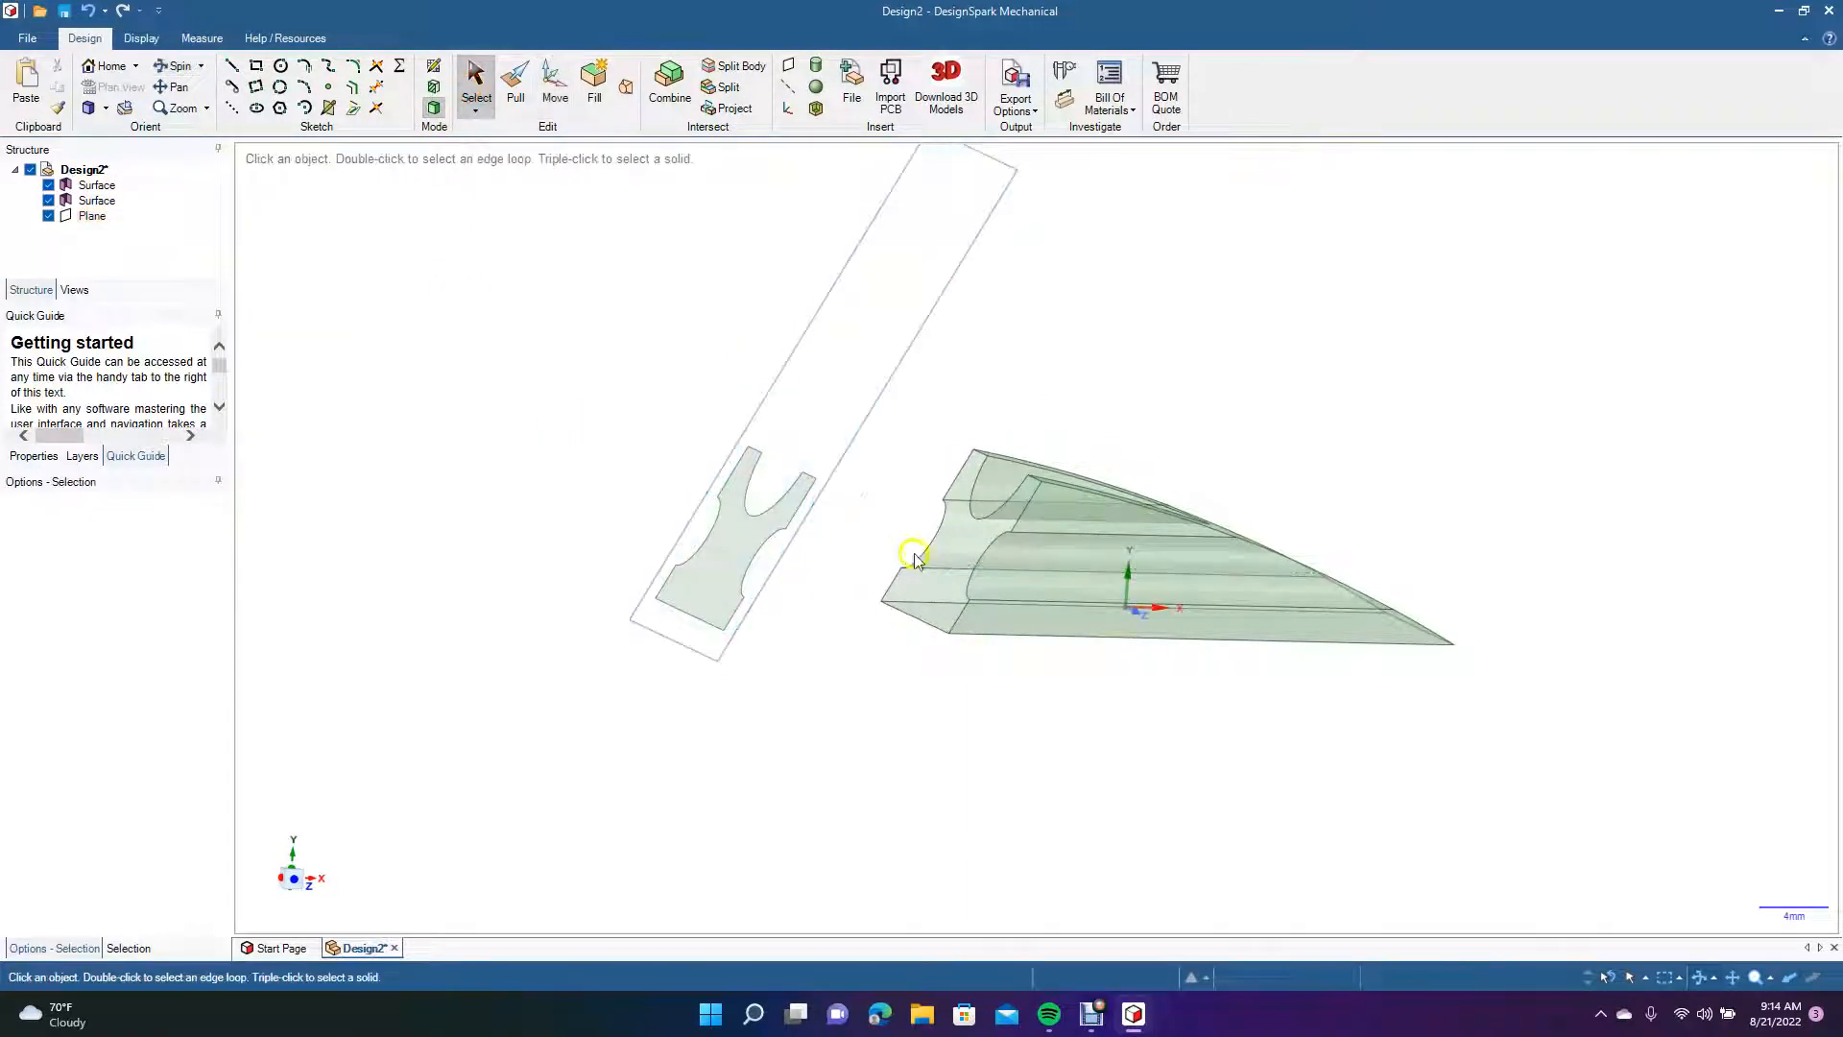
Insert a second plane perpendicular to the X axis at the origin and move it about 34 mm past the detached face.
{"action": "left_click", "coordinate": [789, 67]}
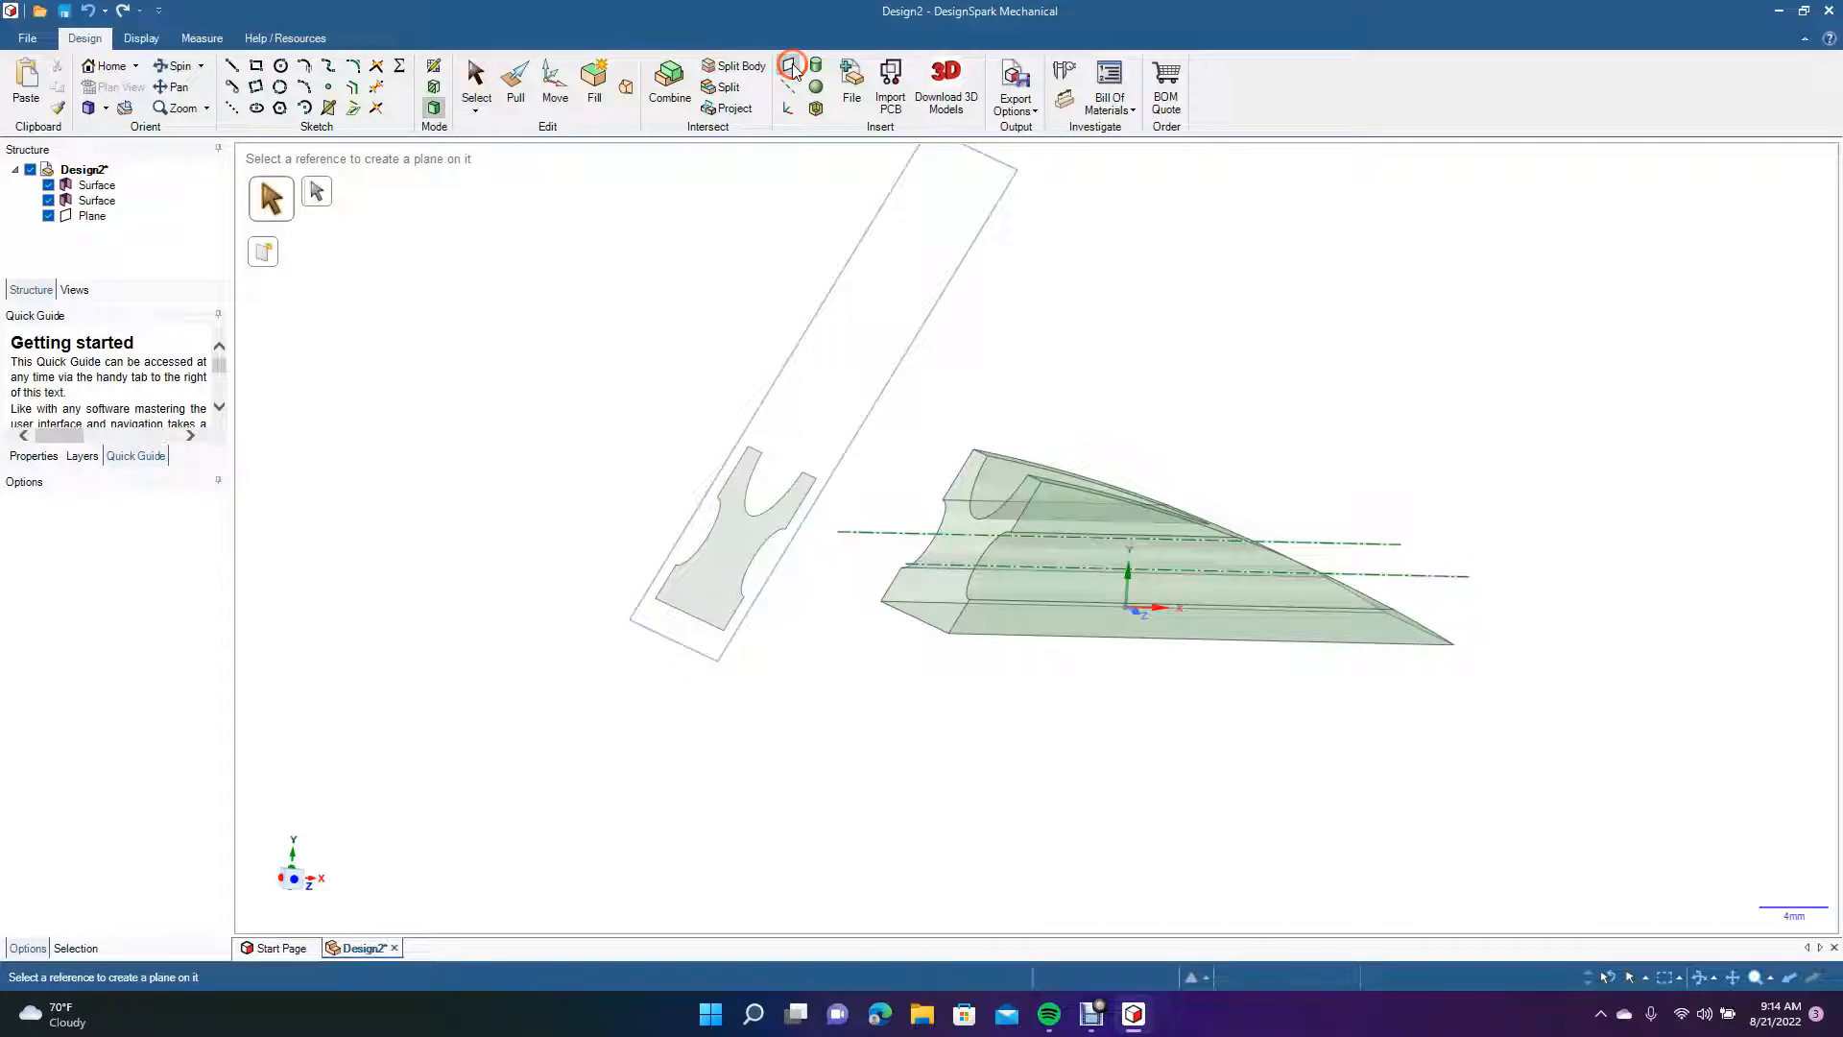
{"action": "left_click", "coordinate": [1150, 608]}
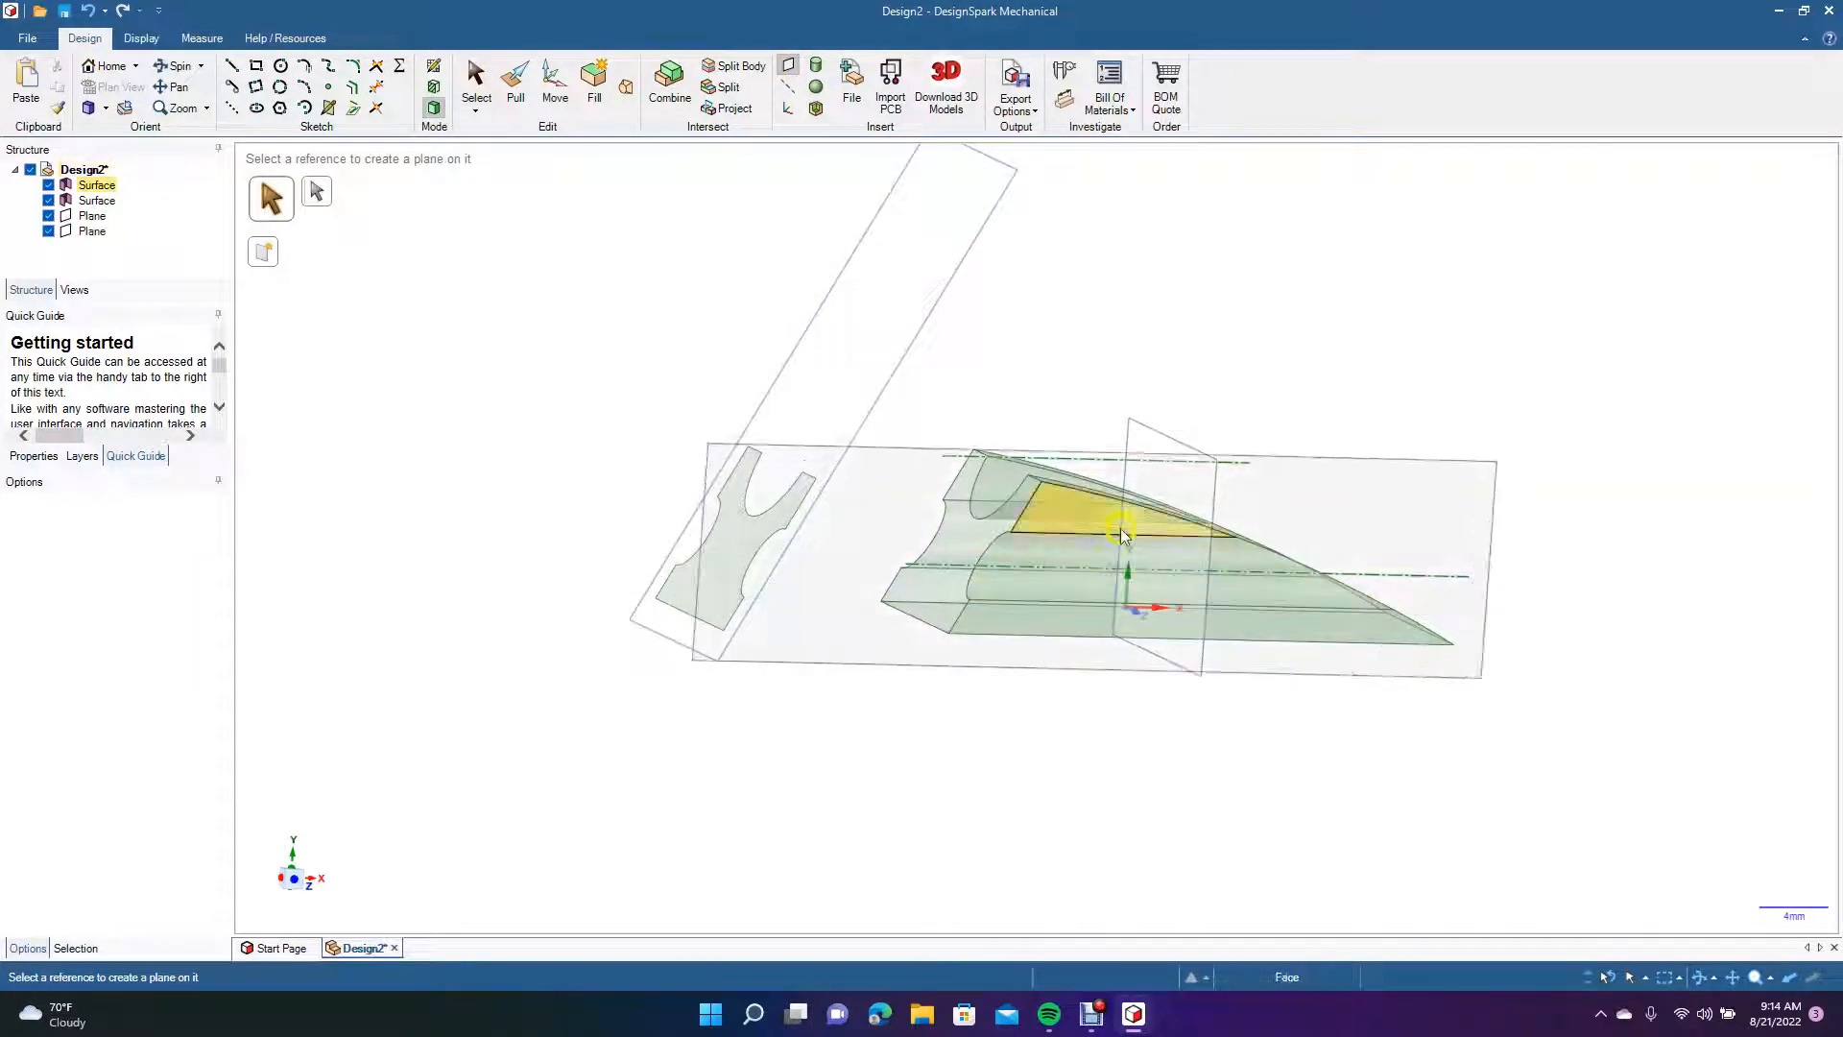
{"action": "left_click", "coordinate": [555, 76]}
{"action": "left_click", "coordinate": [1216, 488]}
{"action": "left_click", "coordinate": [1215, 492]}
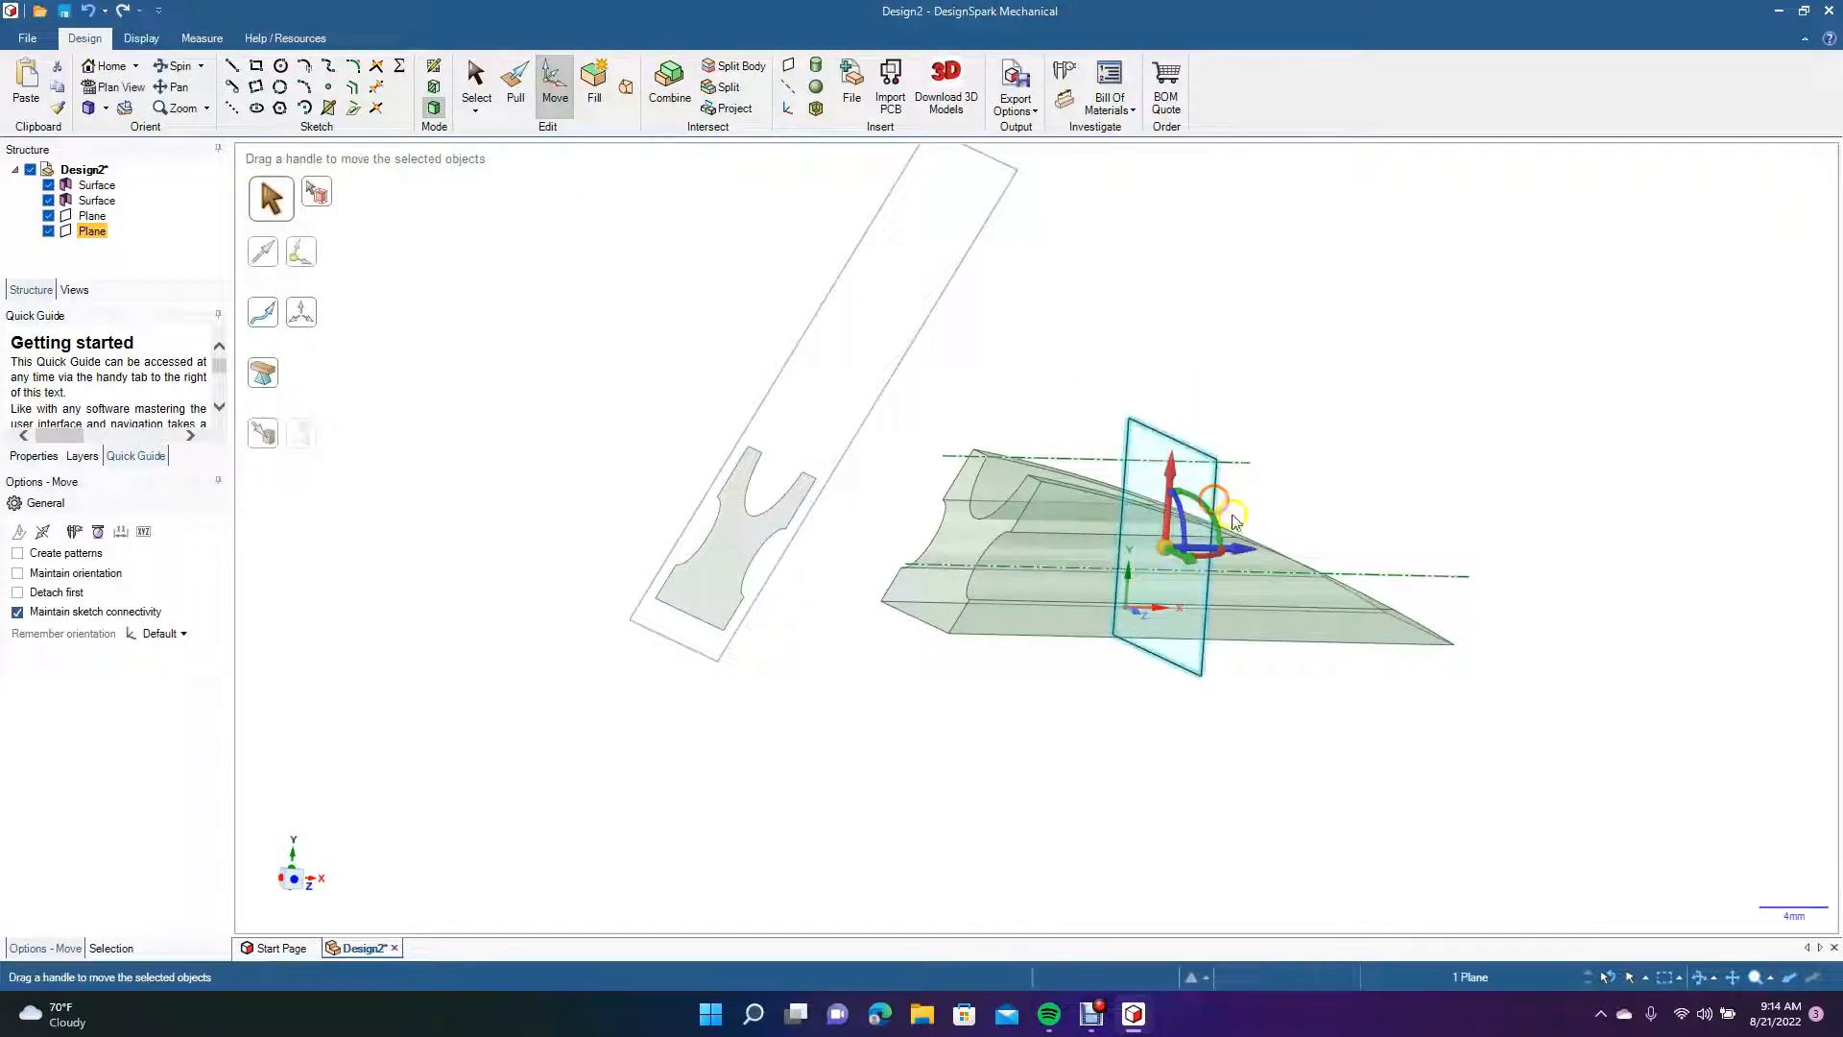
{"action": "left_click_drag", "start_coordinate": [1238, 555], "coordinate": [680, 665]}
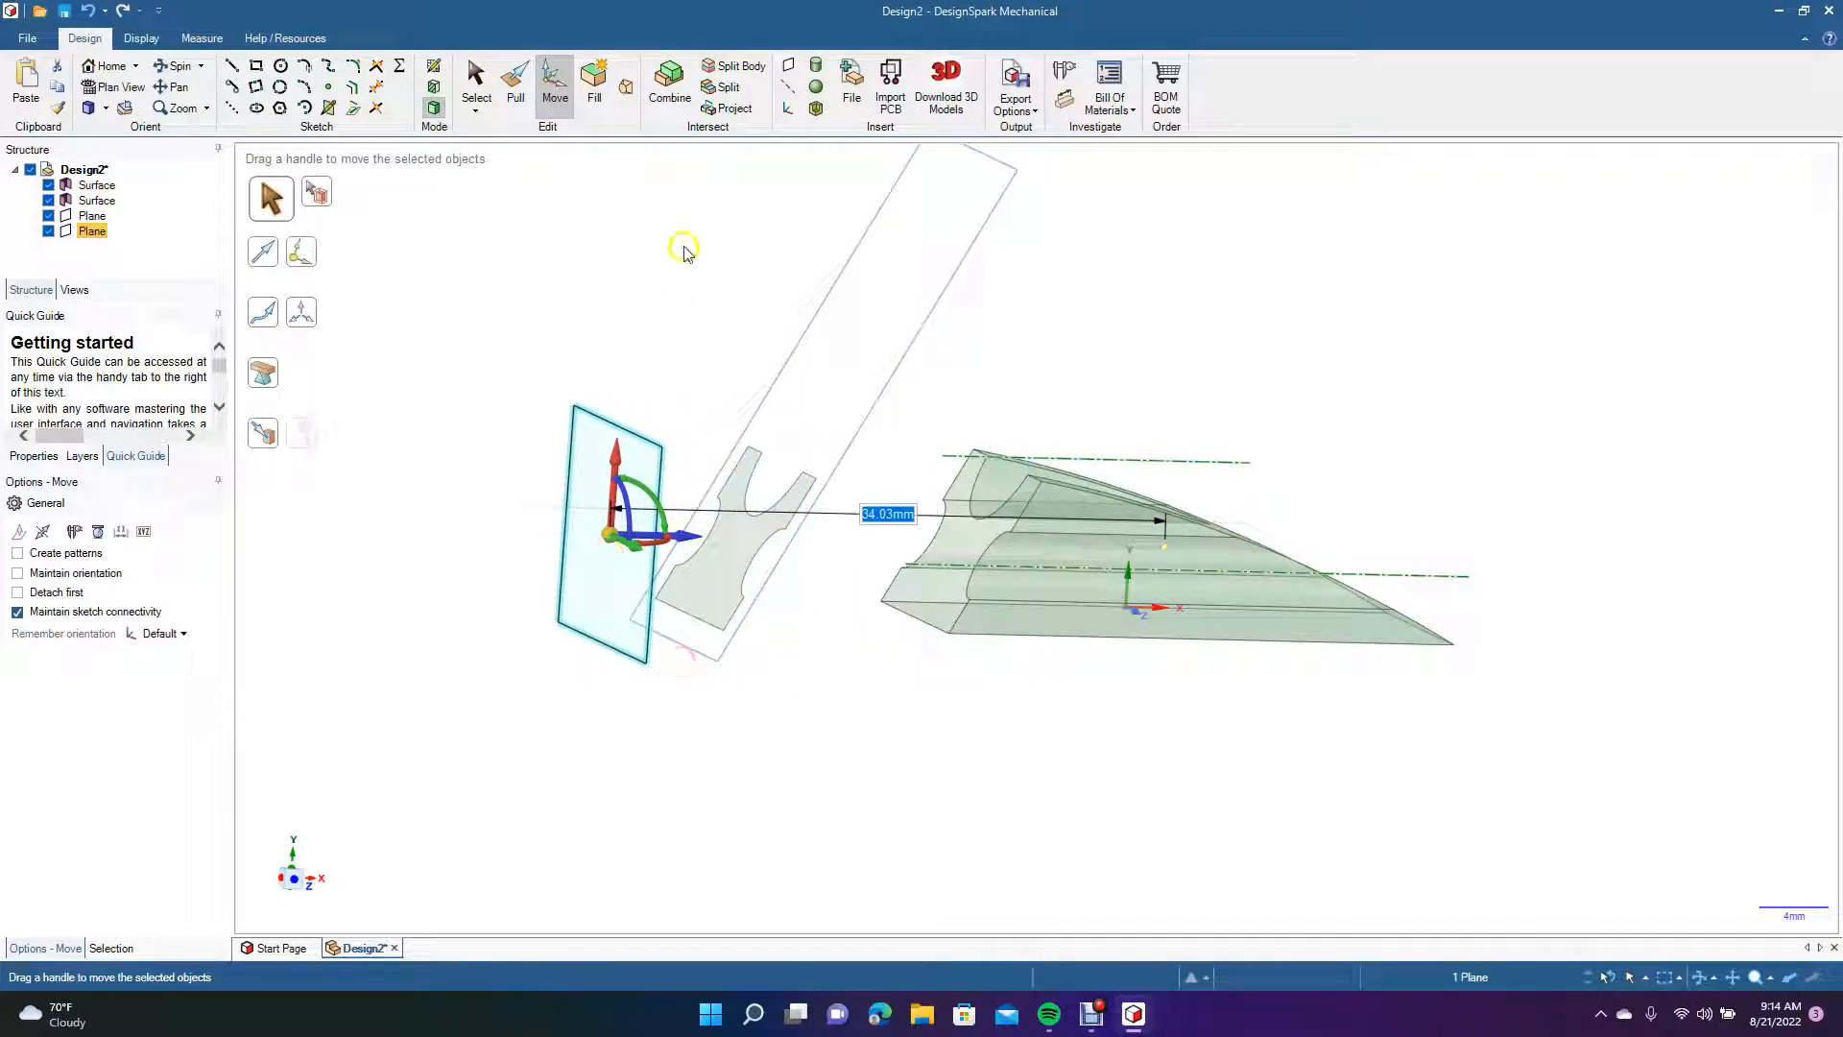
{"action": "left_click", "coordinate": [671, 280]}
{"action": "left_click", "coordinate": [619, 435]}
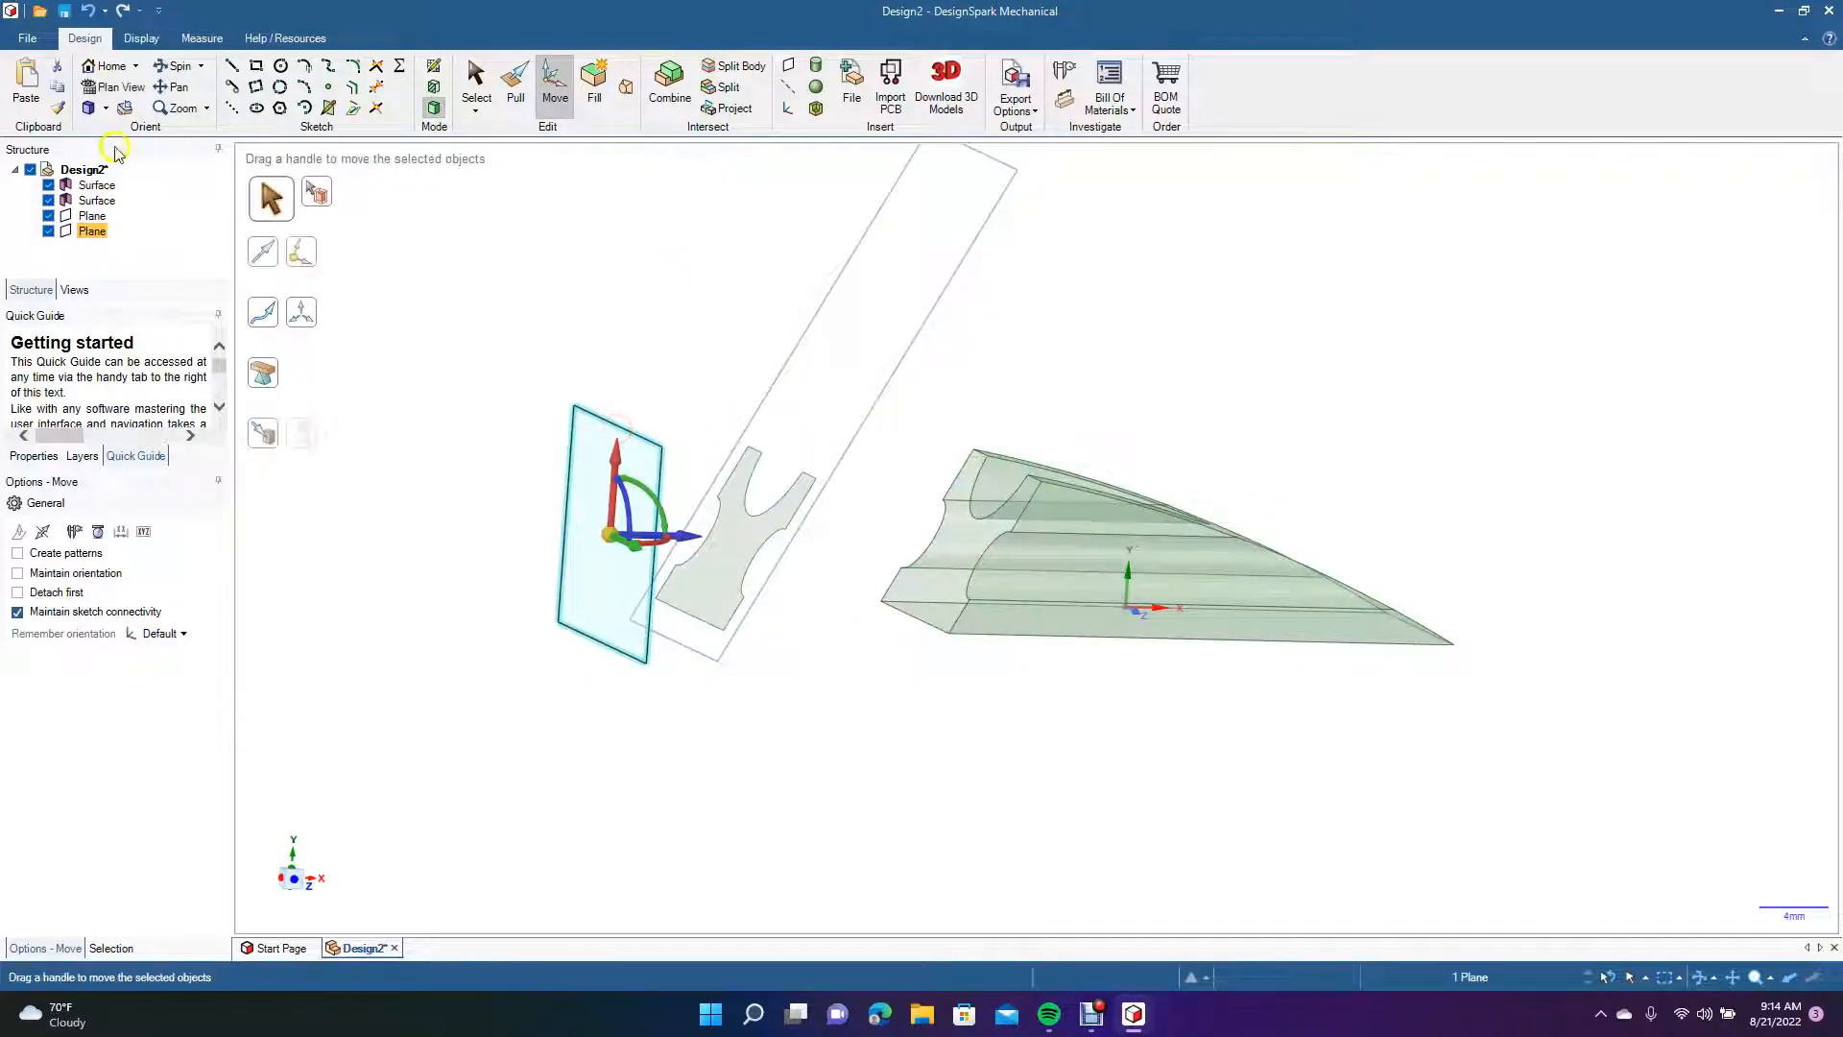
Sketch a 12 by 9 mm rectangle on the new upright plane, matching the outer outline of the detached face.
{"action": "left_click", "coordinate": [114, 87]}
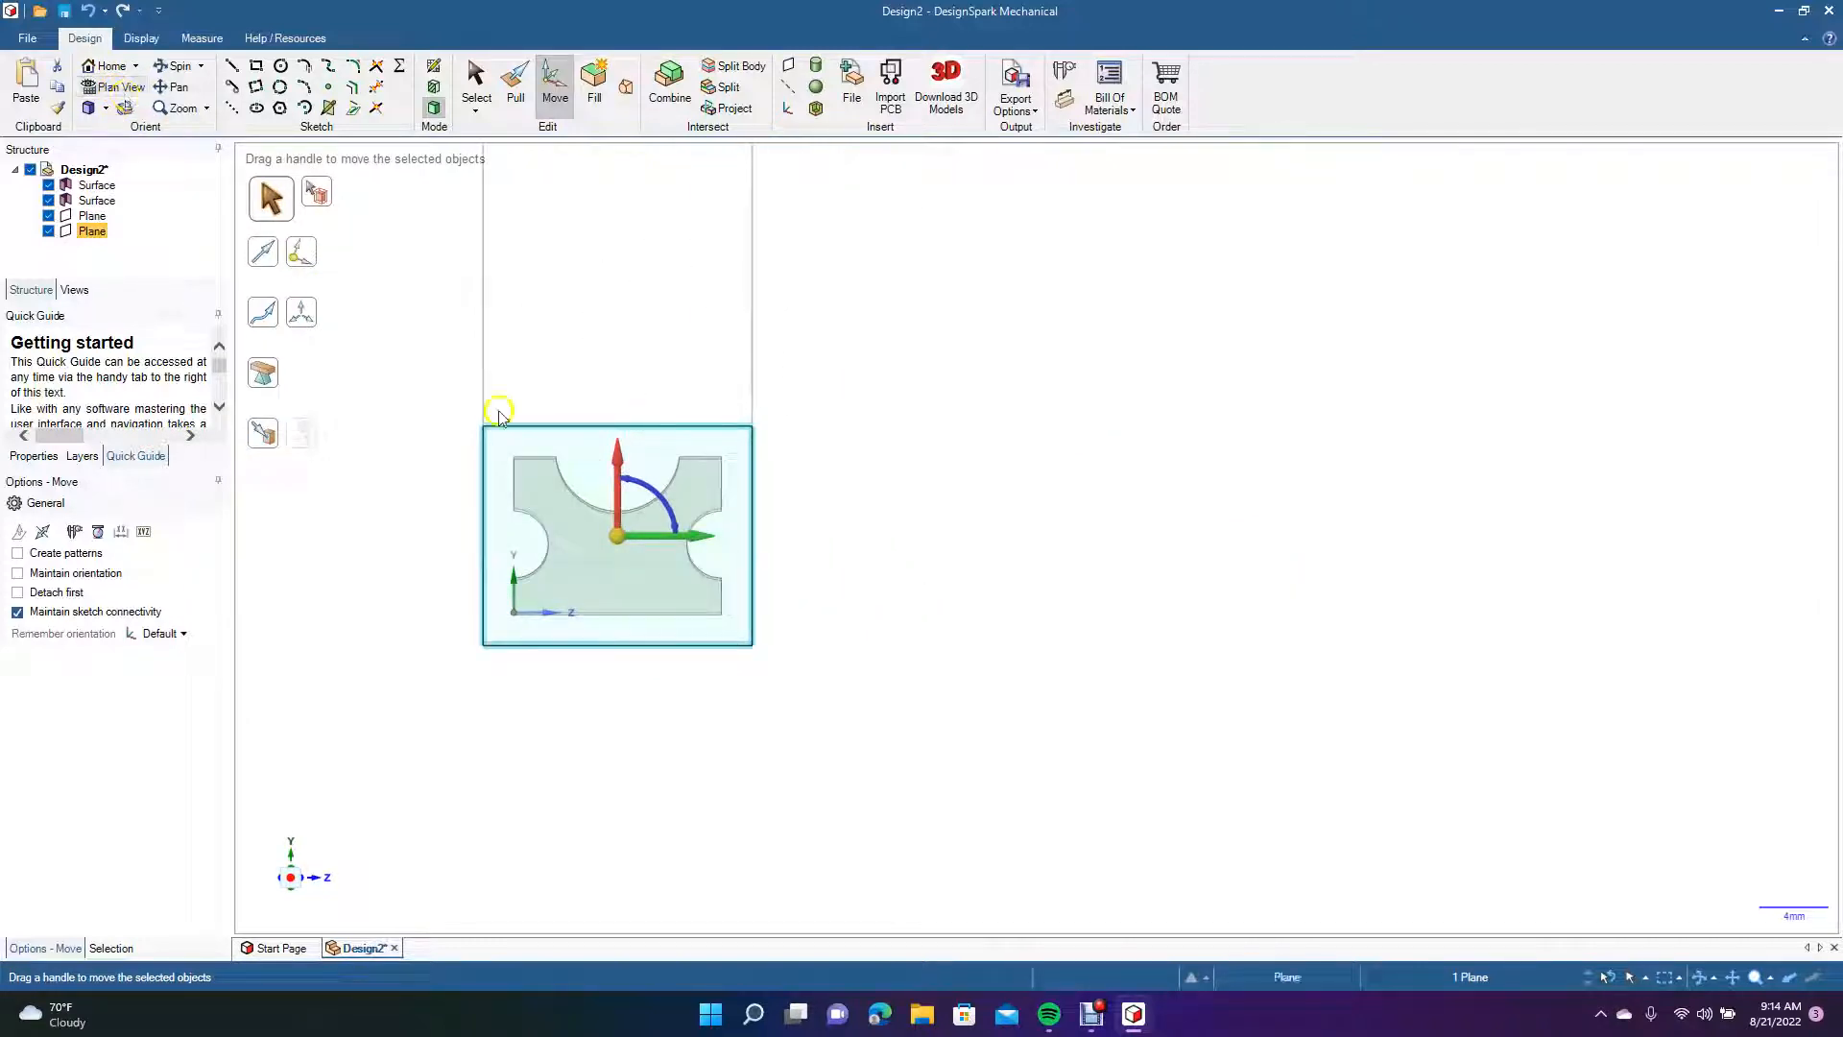
{"action": "left_click", "coordinate": [257, 67]}
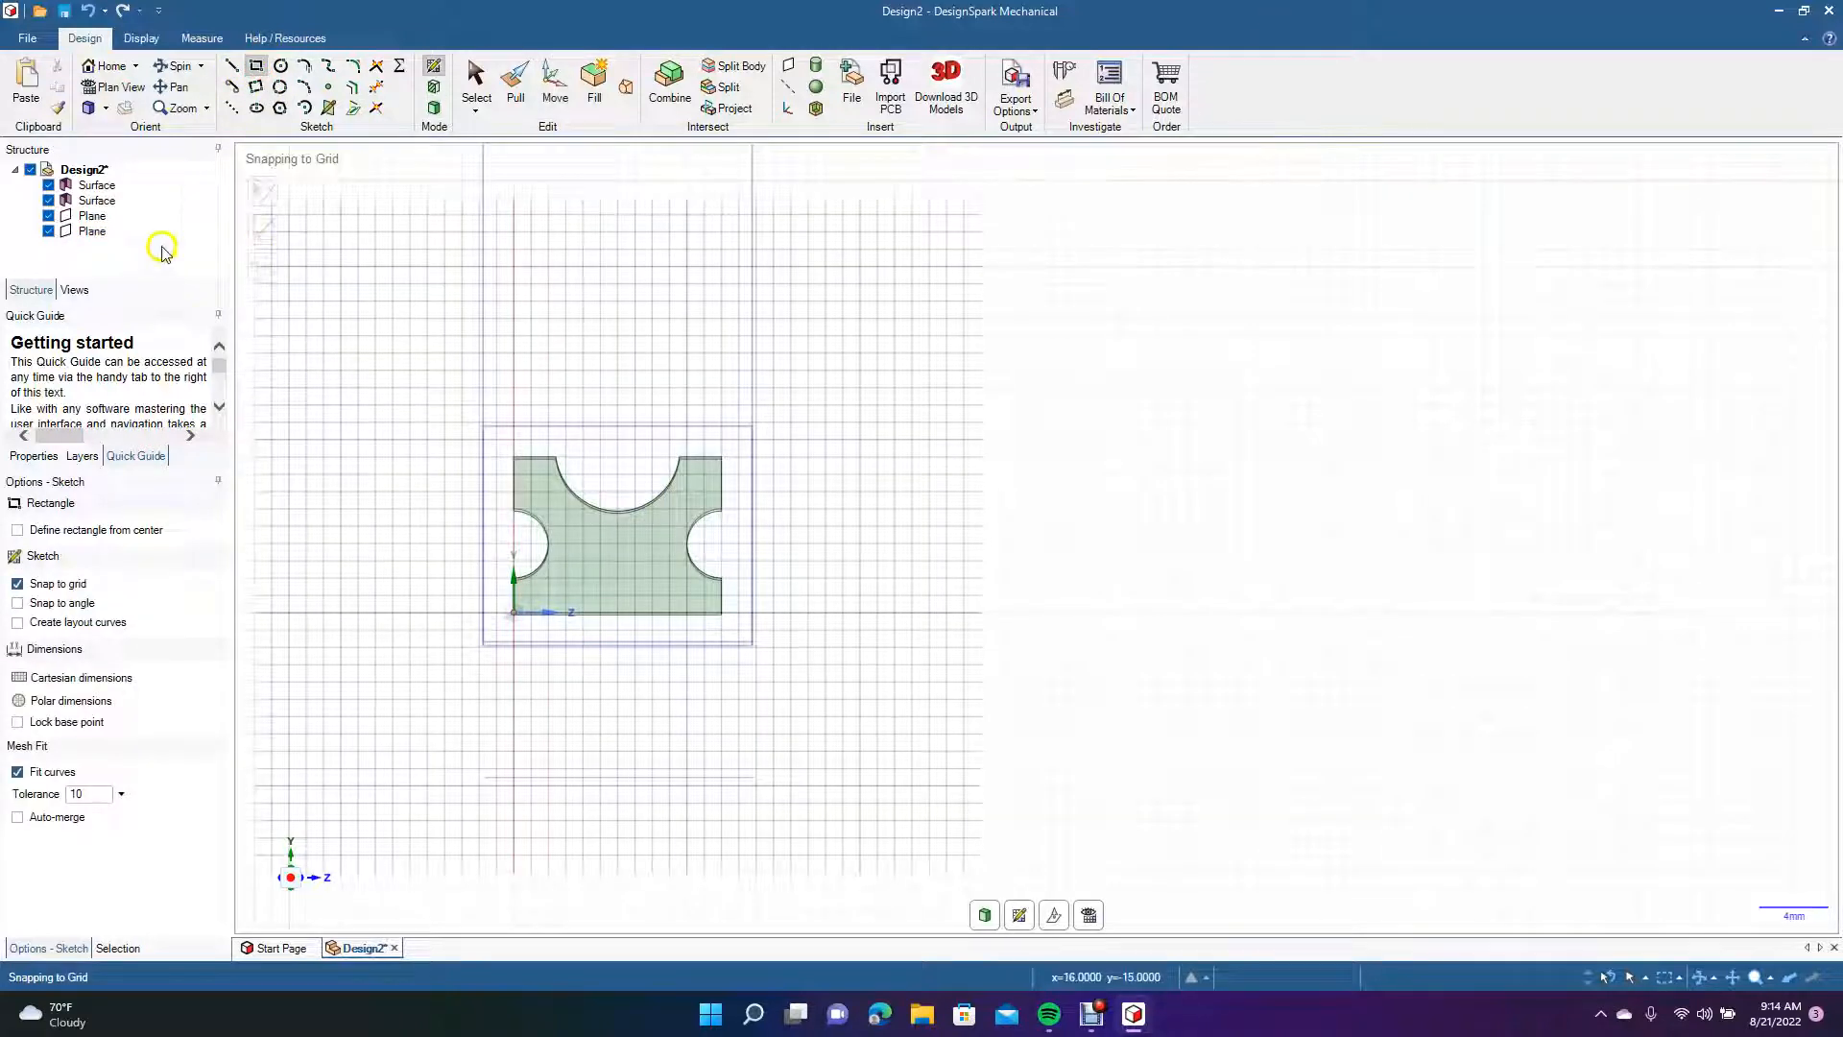
{"action": "left_click", "coordinate": [103, 233]}
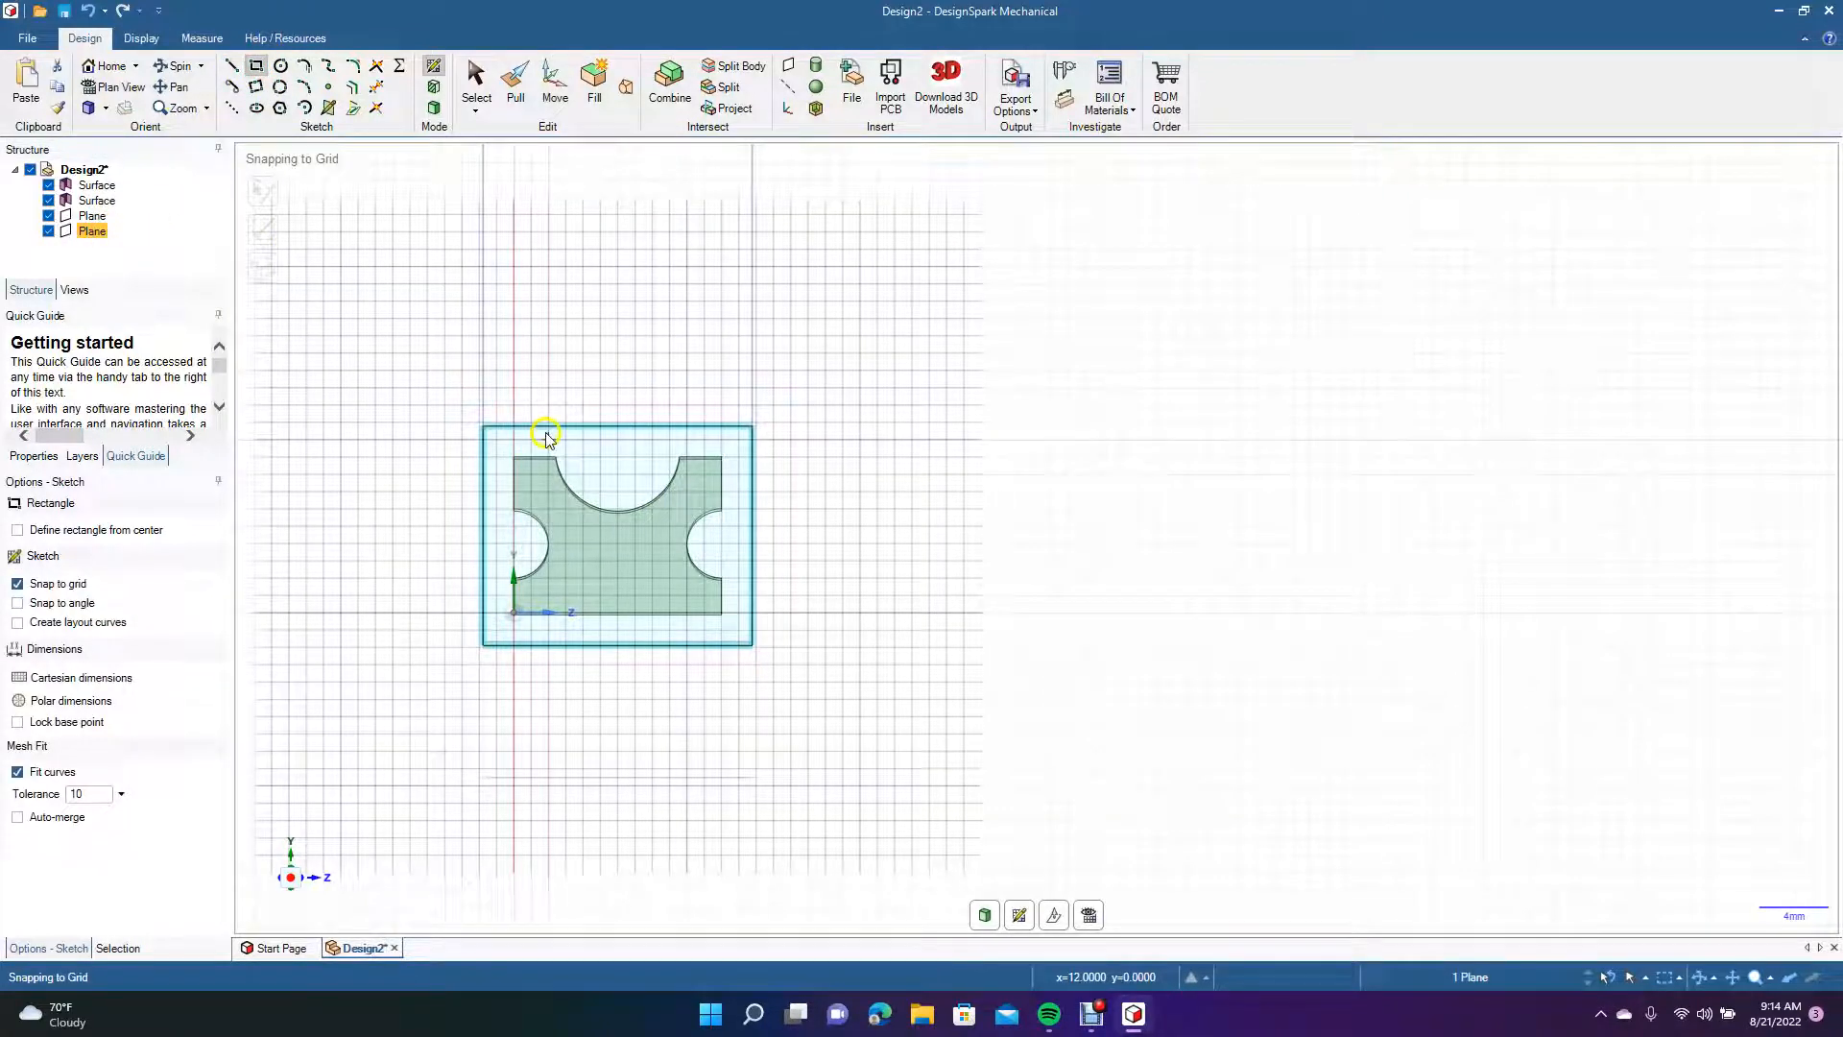
{"action": "left_click", "coordinate": [521, 462]}
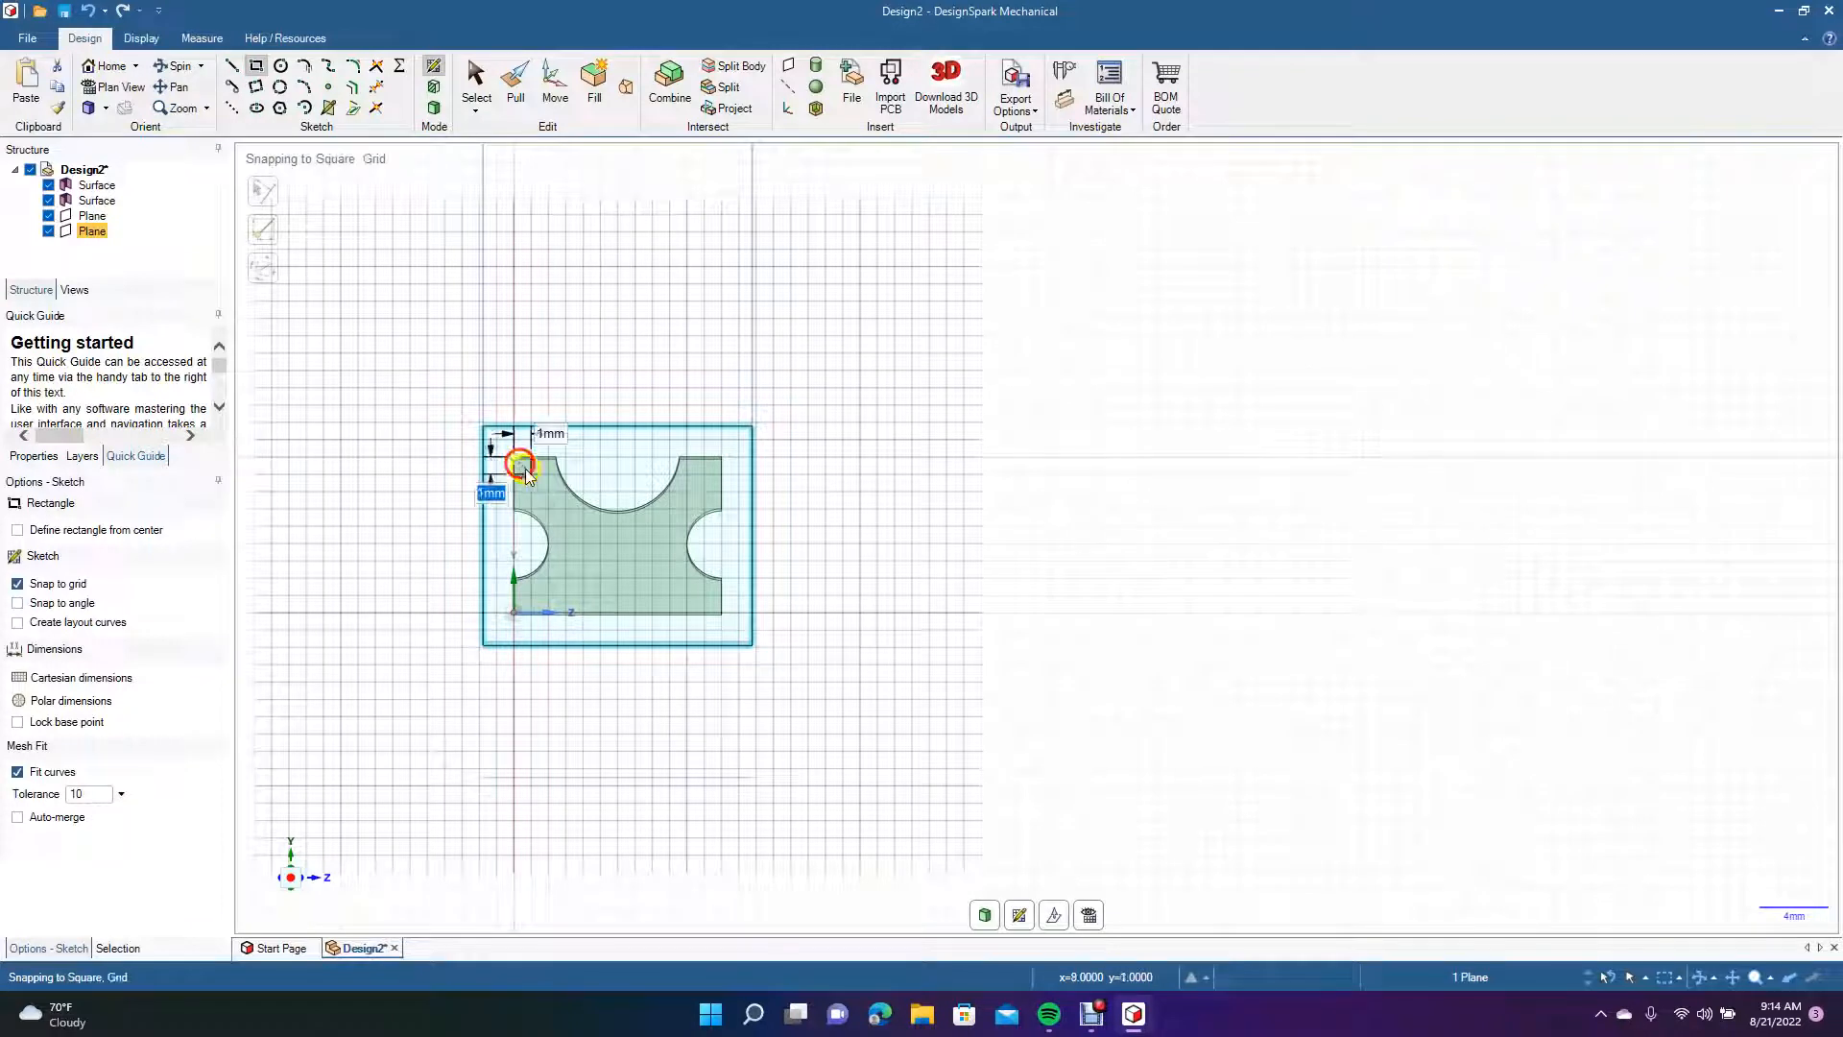
{"action": "left_click", "coordinate": [722, 612]}
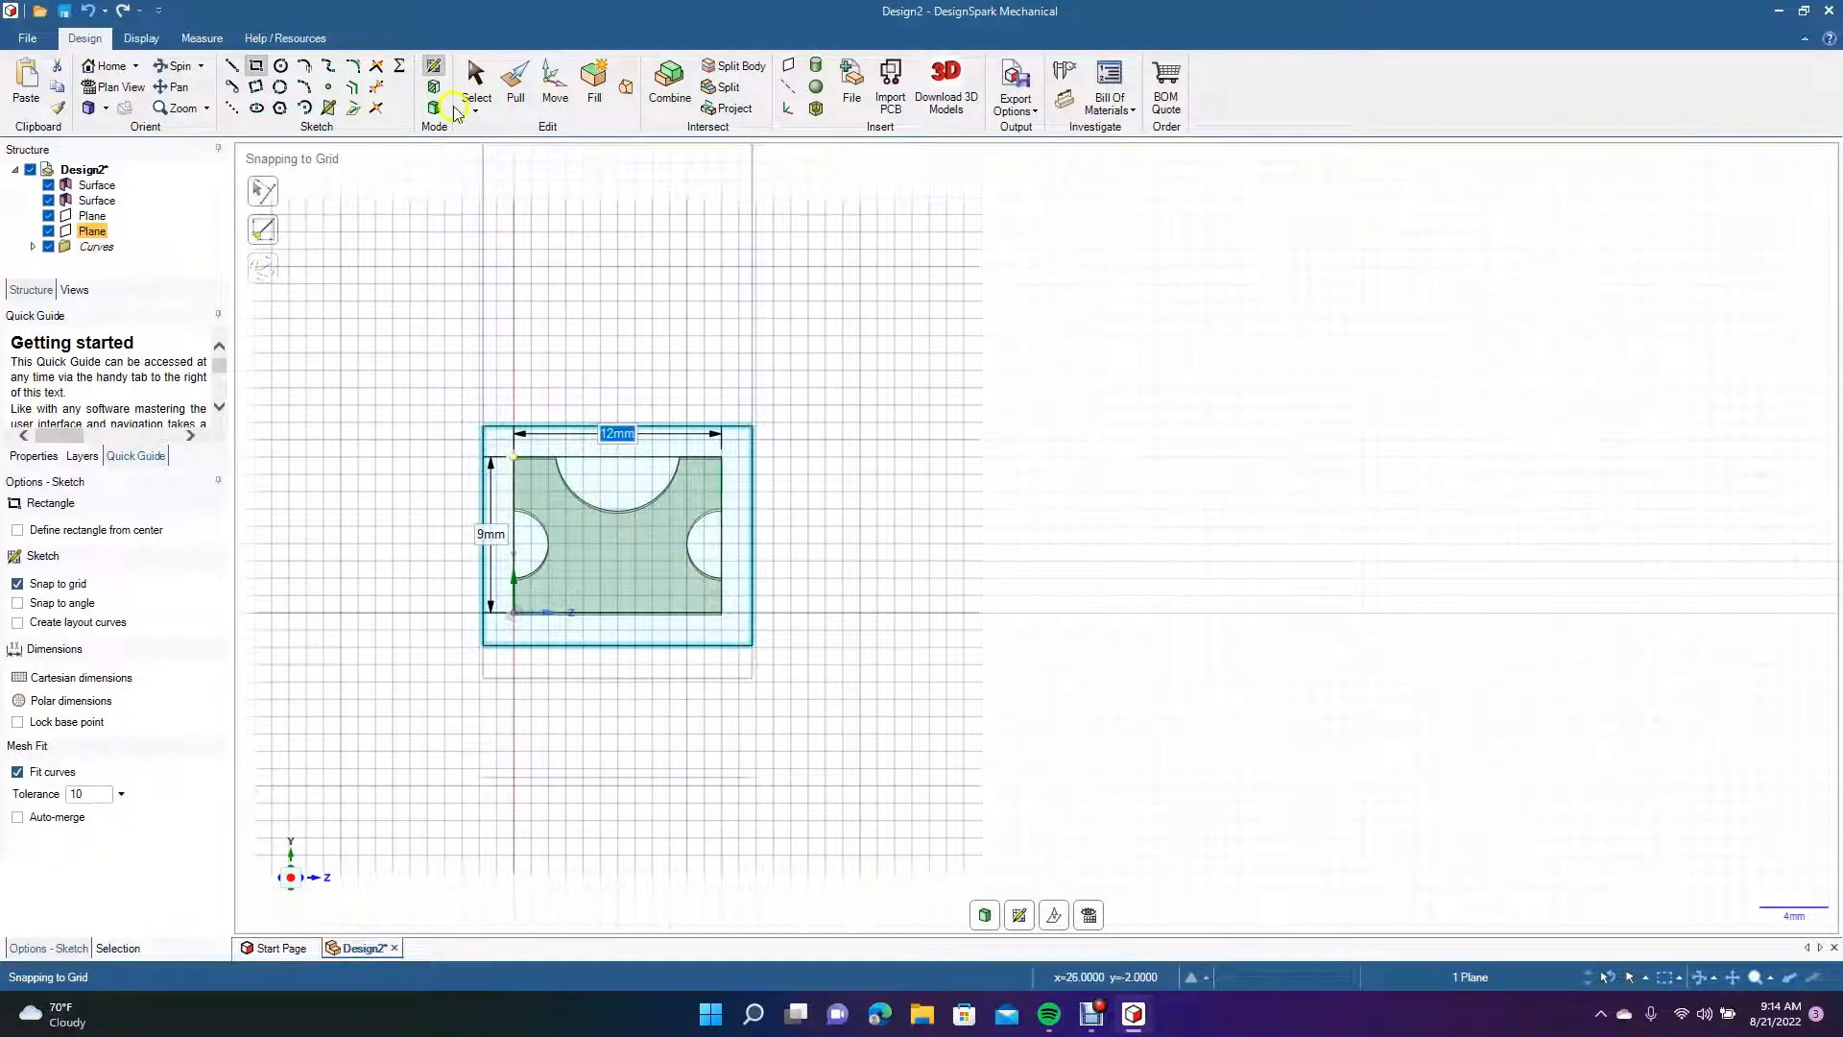
{"action": "left_click", "coordinate": [478, 80]}
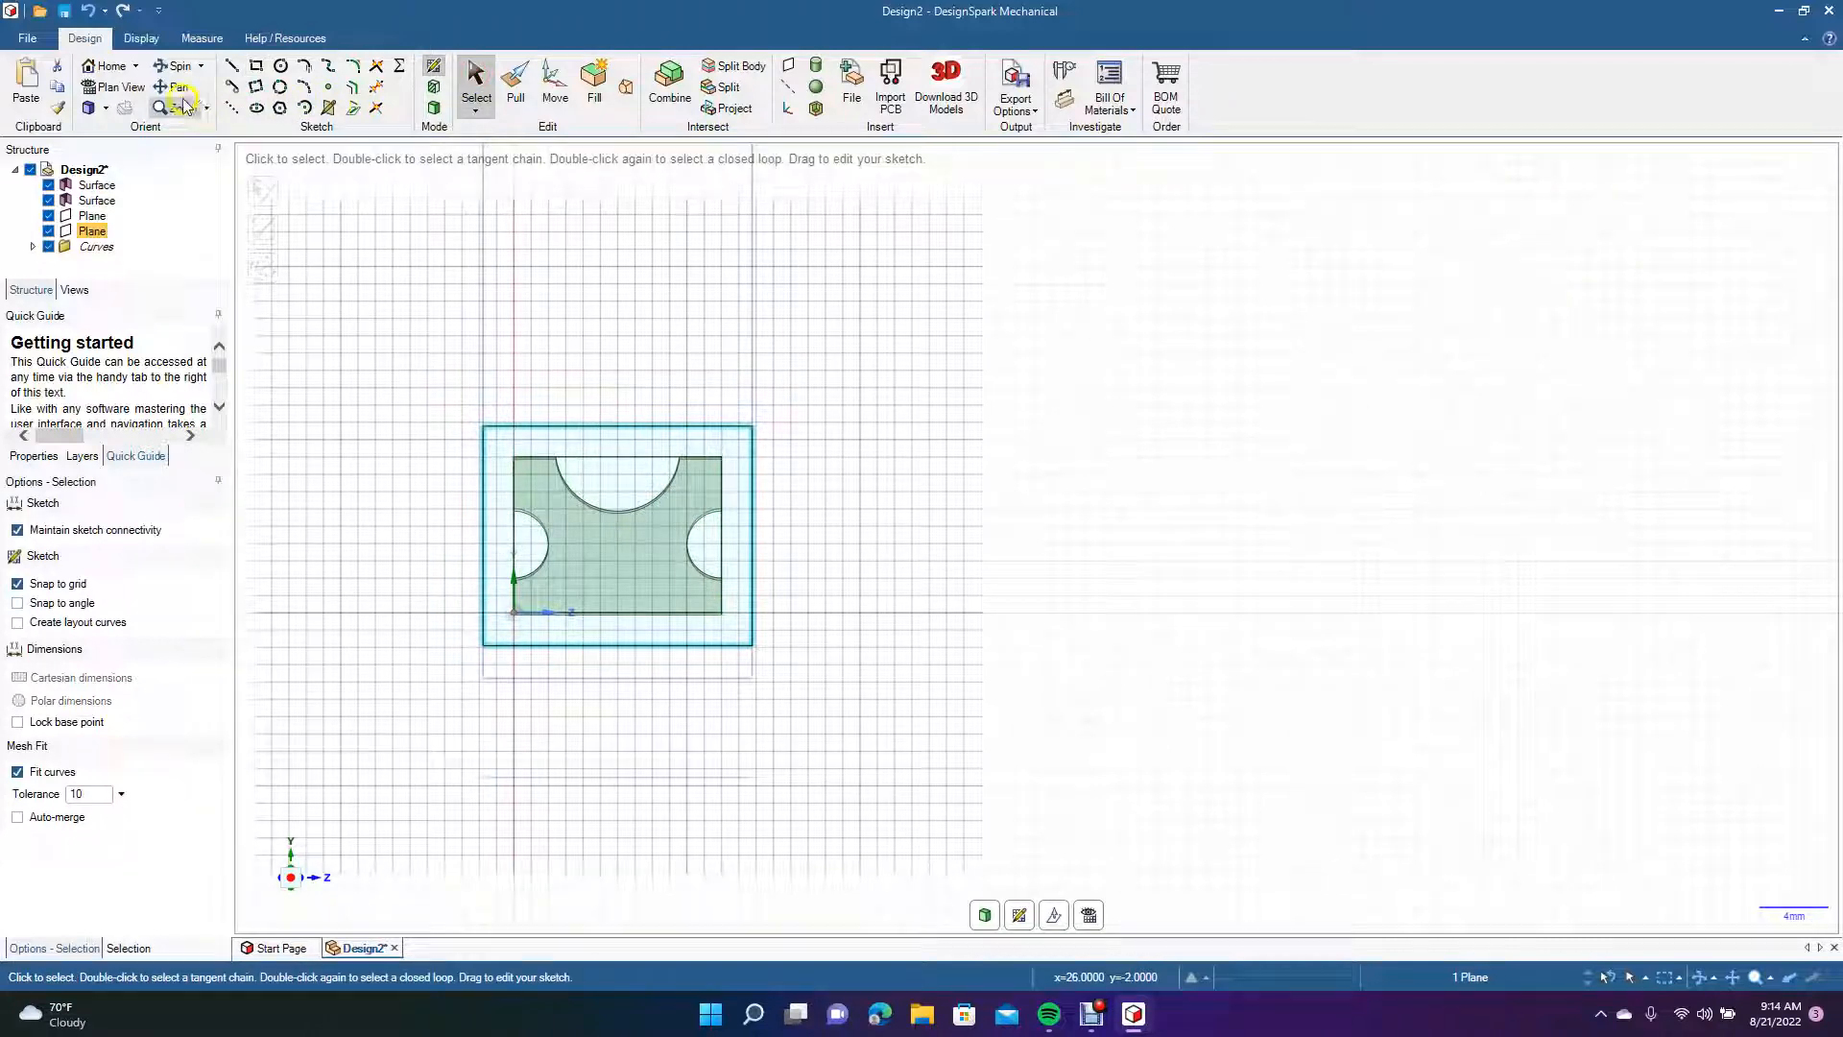
Undo the rectangle sketched on the upright plane.
{"action": "left_click", "coordinate": [106, 107]}
{"action": "left_click", "coordinate": [137, 131]}
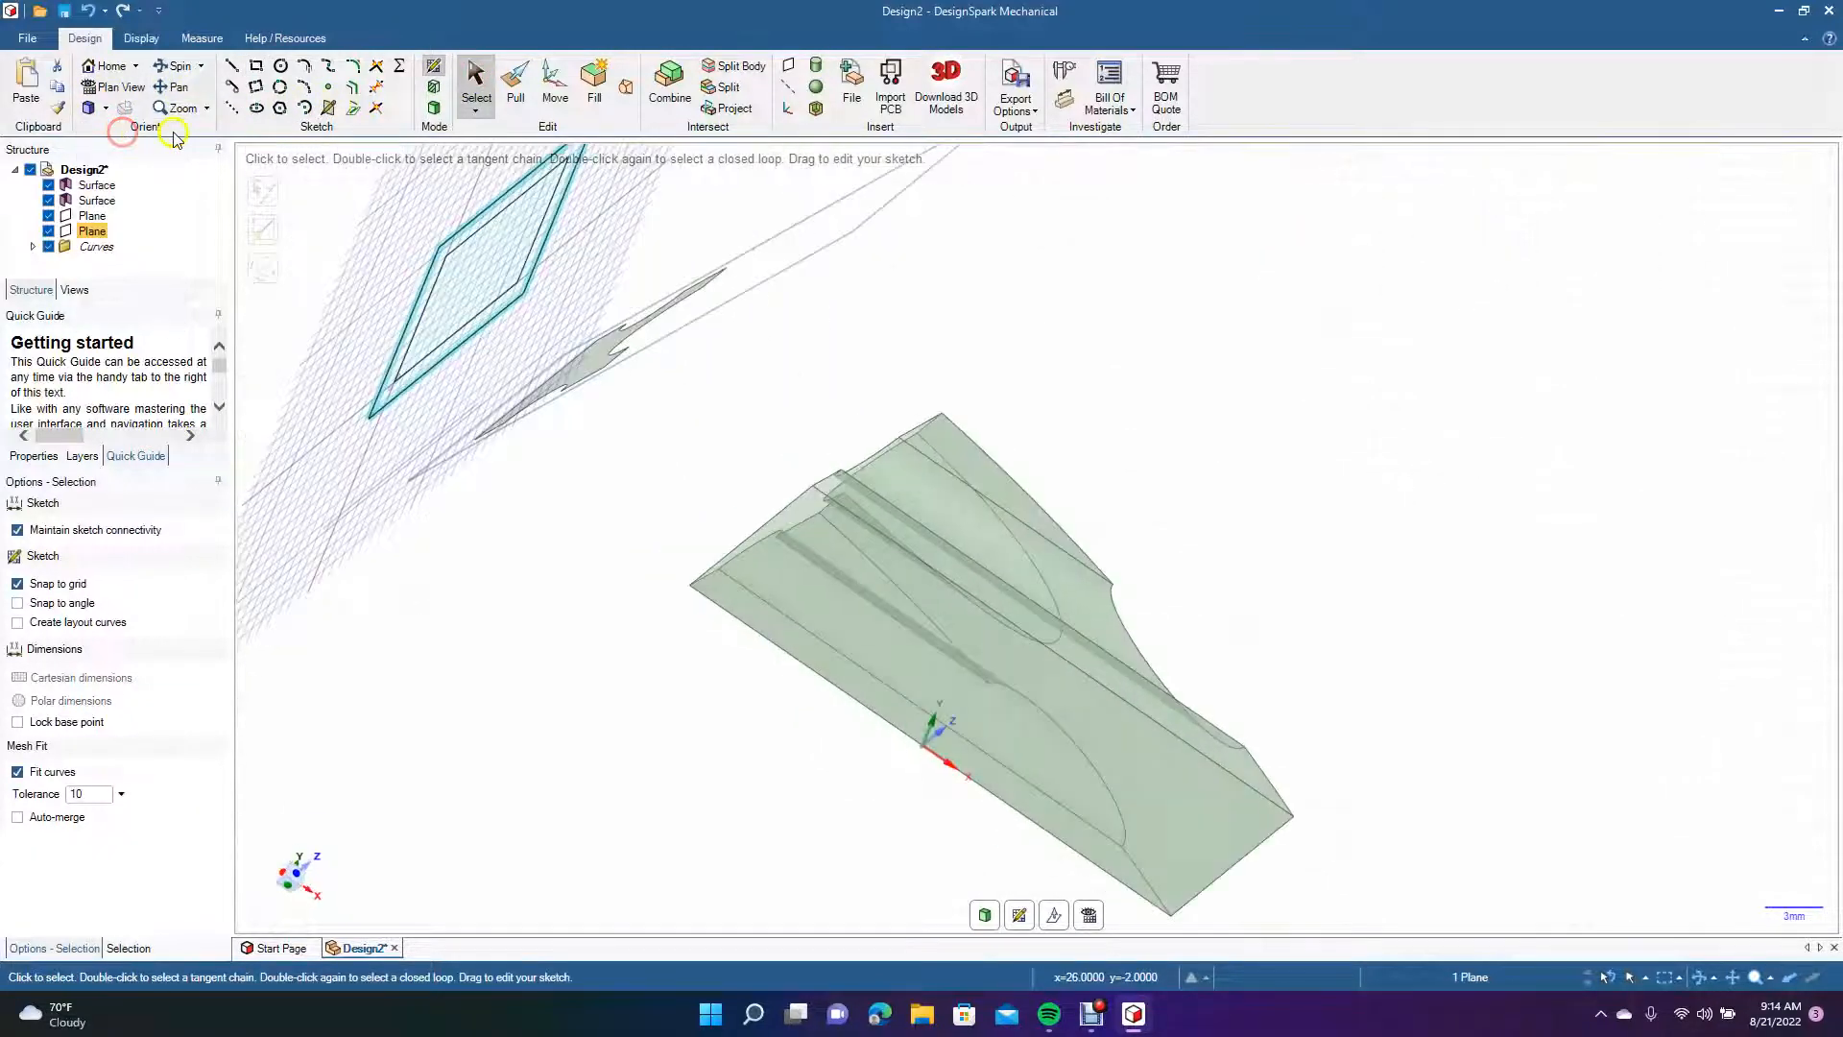
{"action": "left_click", "coordinate": [106, 110]}
{"action": "left_click", "coordinate": [120, 148]}
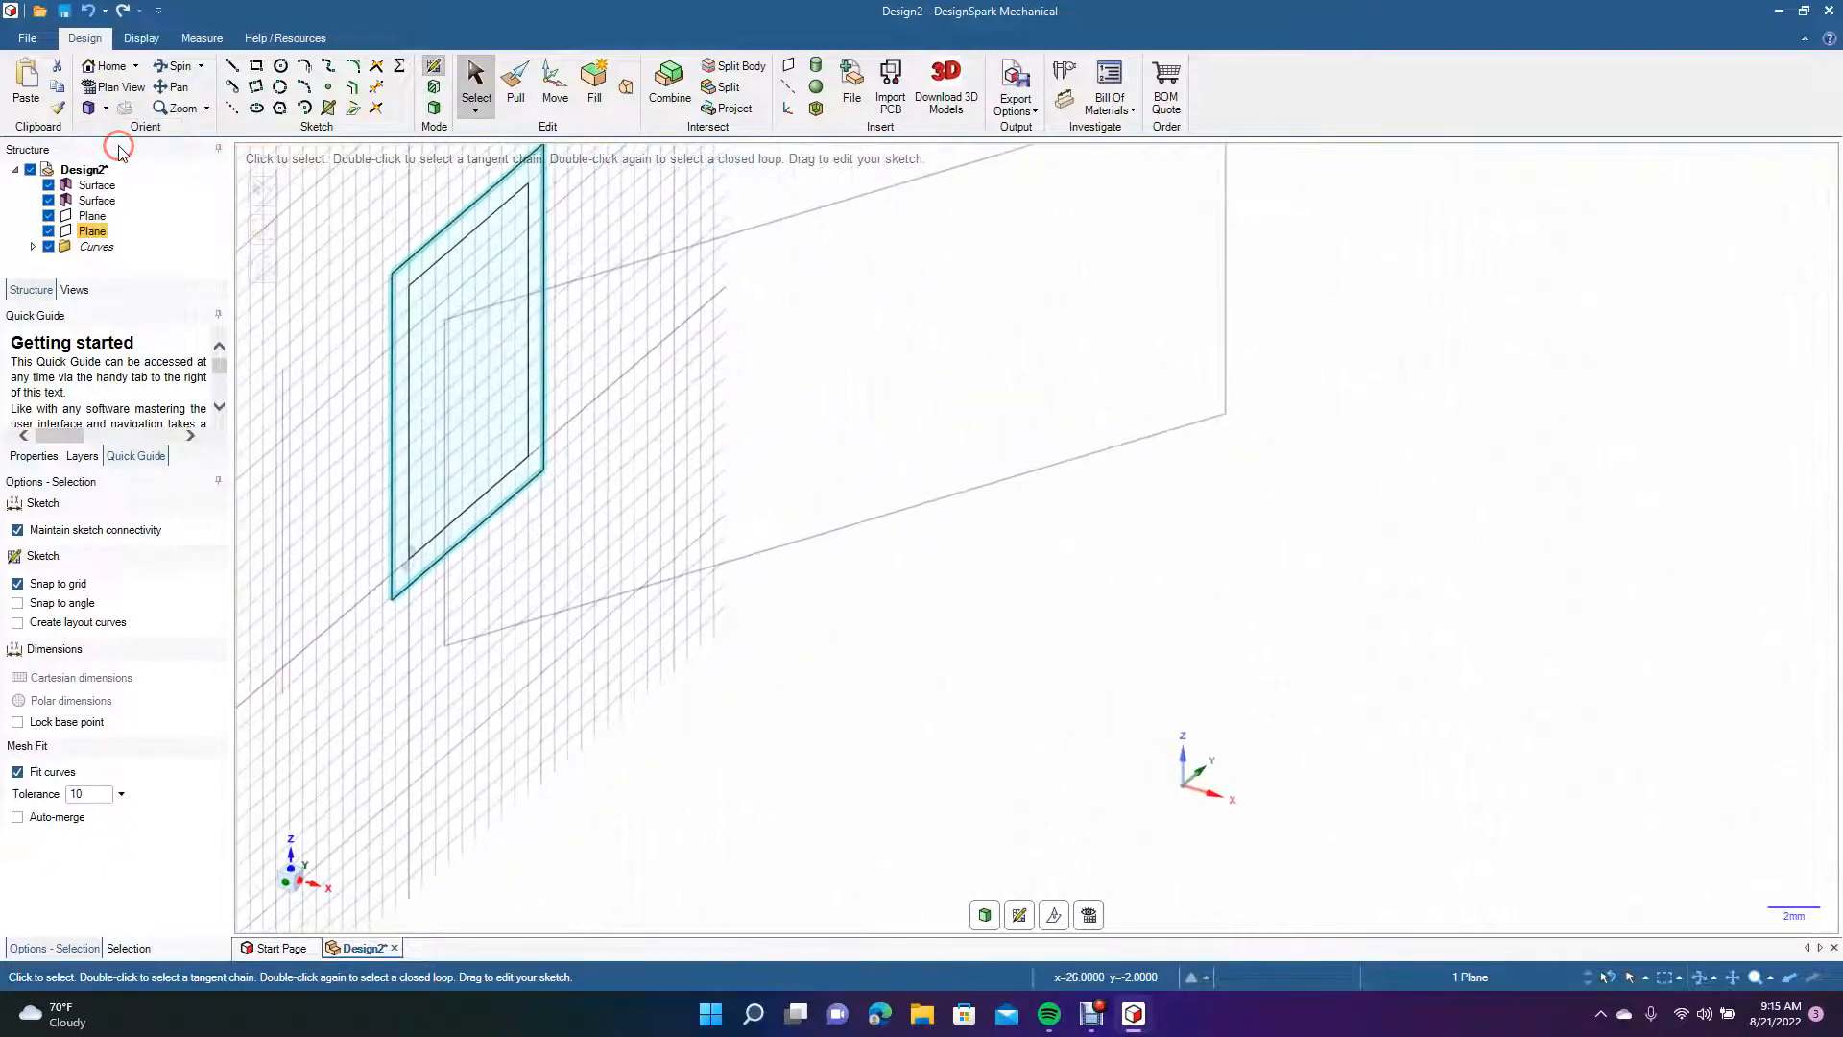
{"action": "key", "text": "r"}
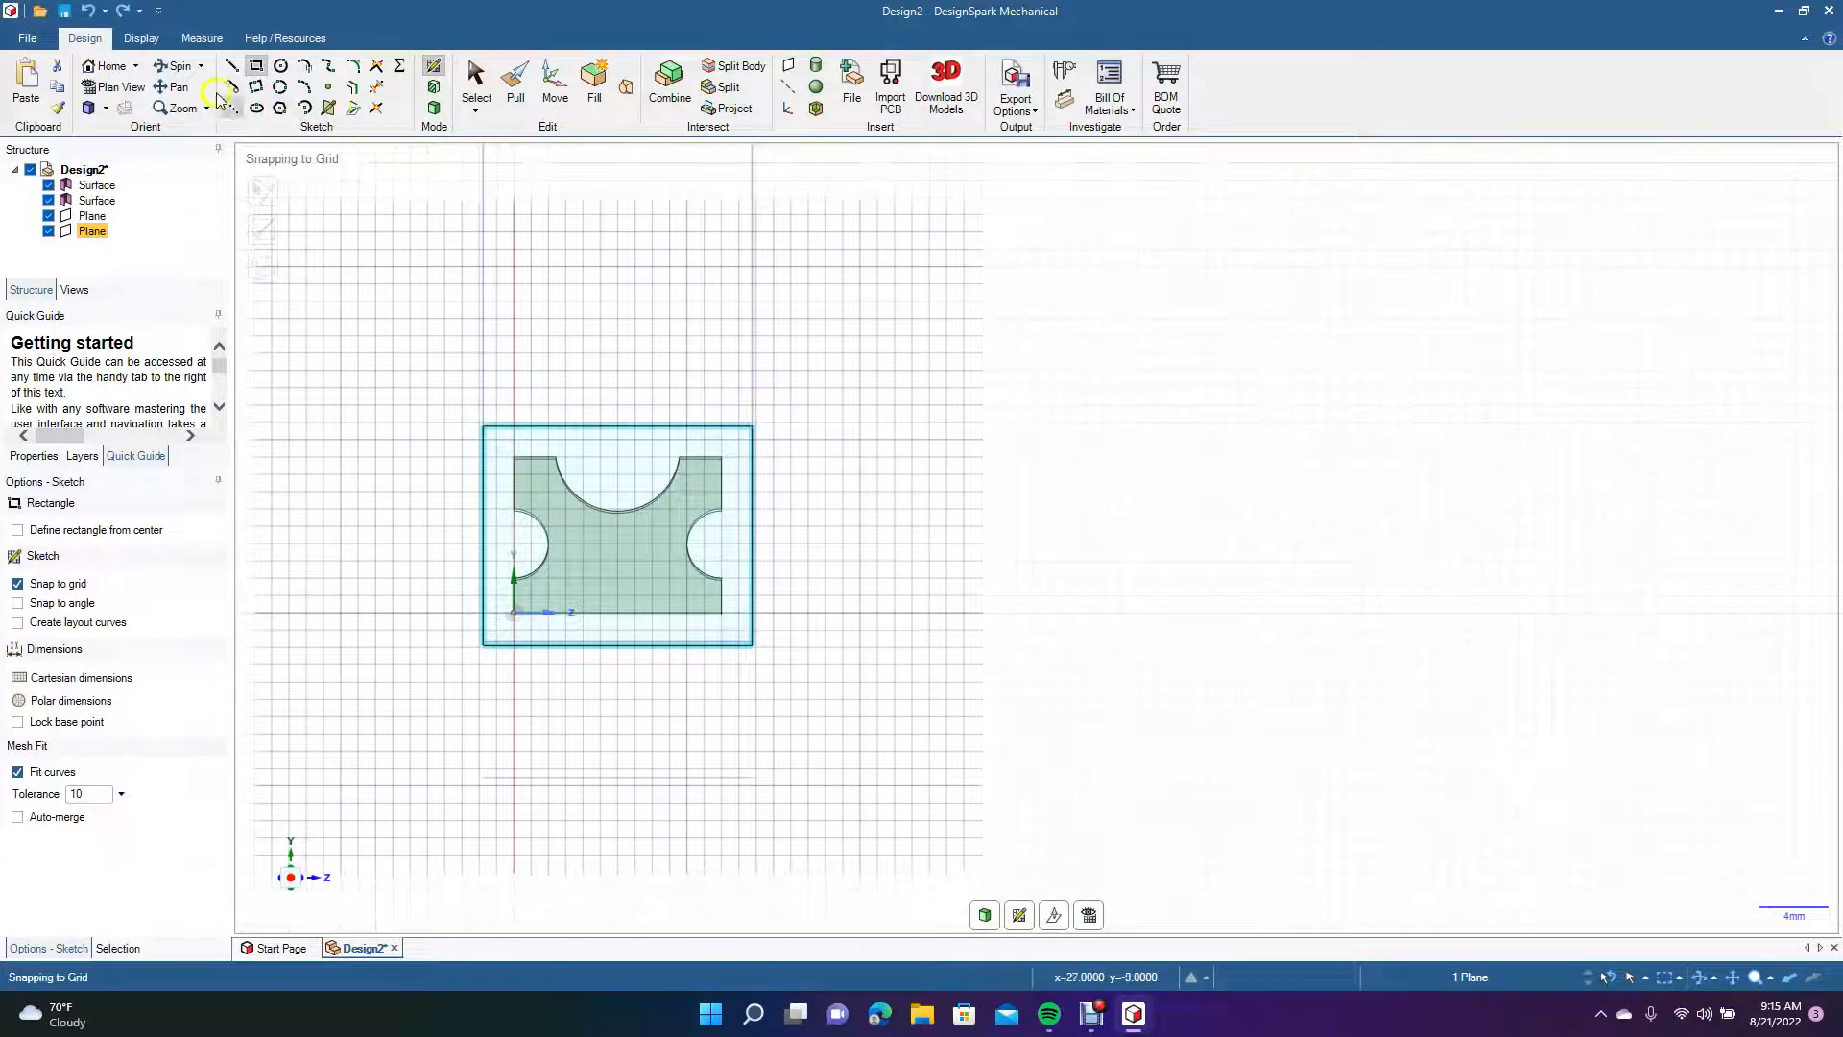
Sketch three connected lines on the upright plane: a 12 mm base along the face's lower edge with a 5 mm upright at each end.
{"action": "left_click", "coordinate": [176, 65]}
{"action": "mouse_move", "coordinate": [1057, 457]}
{"action": "left_mouse_down"}
{"action": "mouse_move", "coordinate": [938, 514]}
{"action": "mouse_move", "coordinate": [924, 489]}
{"action": "mouse_move", "coordinate": [877, 481]}
{"action": "mouse_move", "coordinate": [921, 500]}
{"action": "mouse_move", "coordinate": [1040, 465]}
{"action": "mouse_move", "coordinate": [1079, 477]}
{"action": "left_mouse_up"}
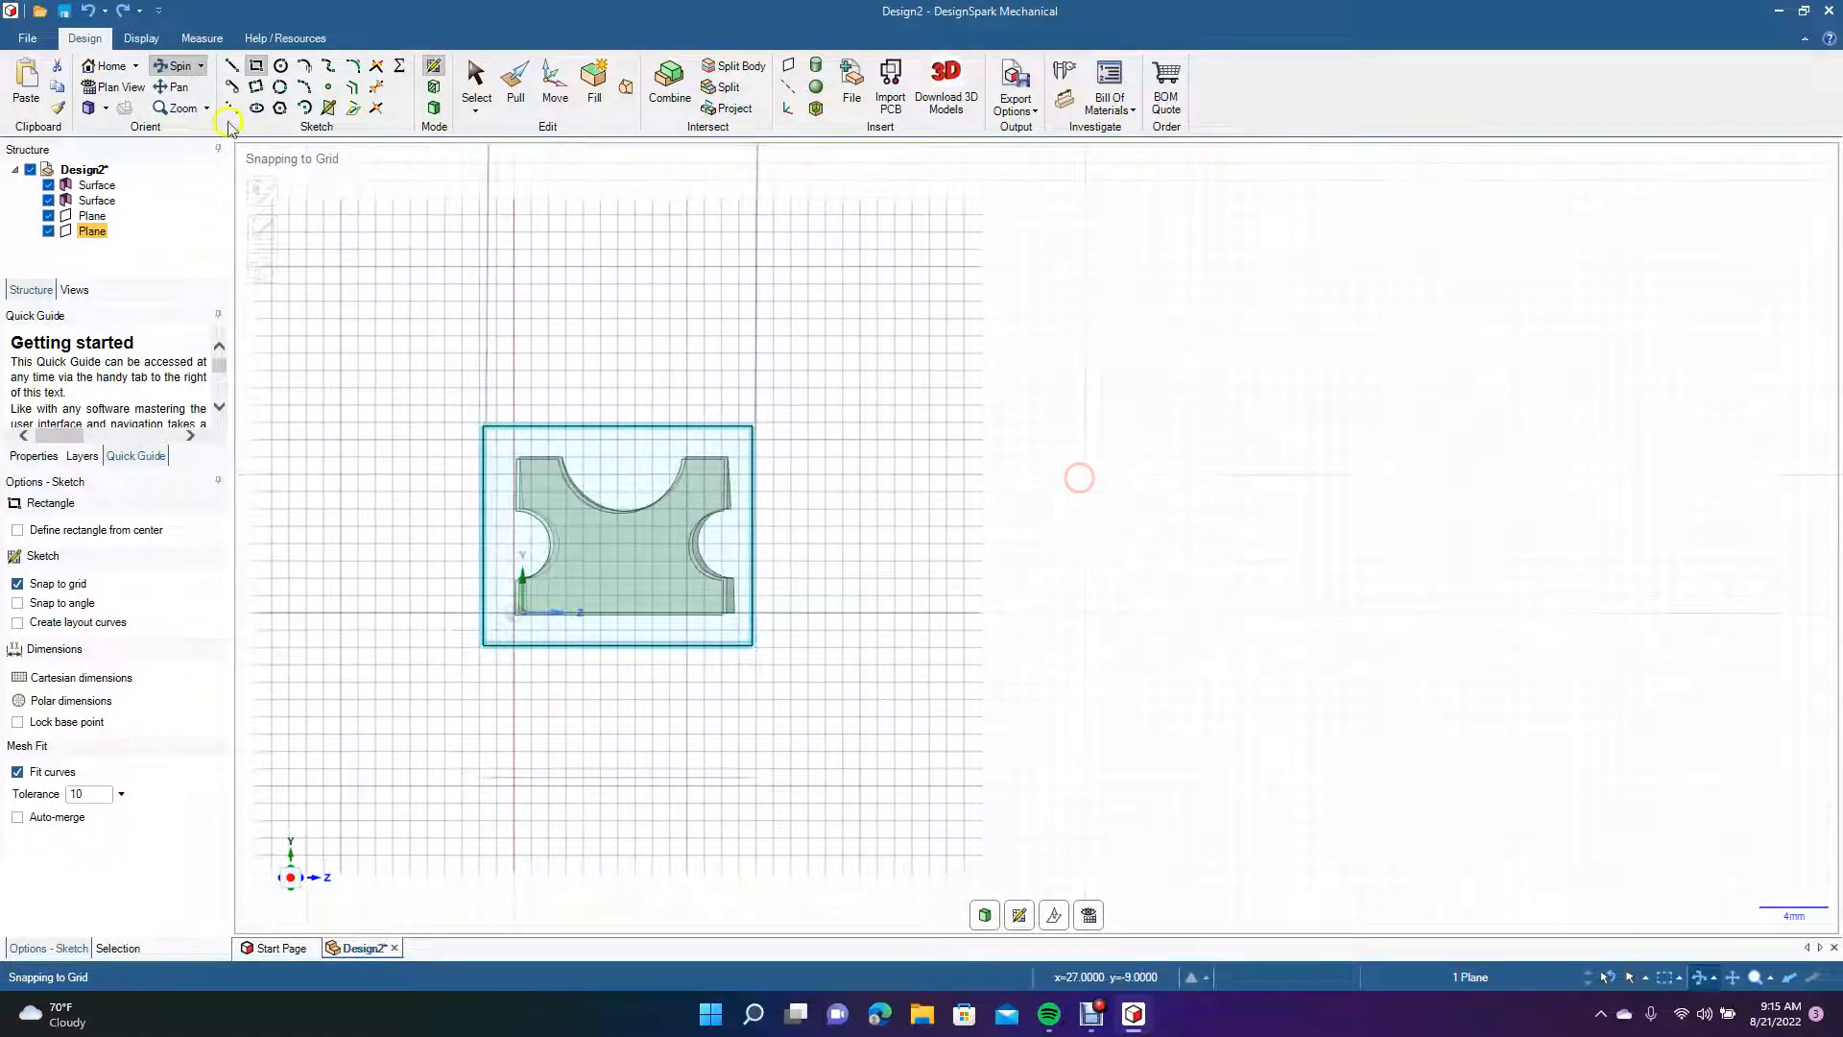
{"action": "left_click", "coordinate": [479, 84]}
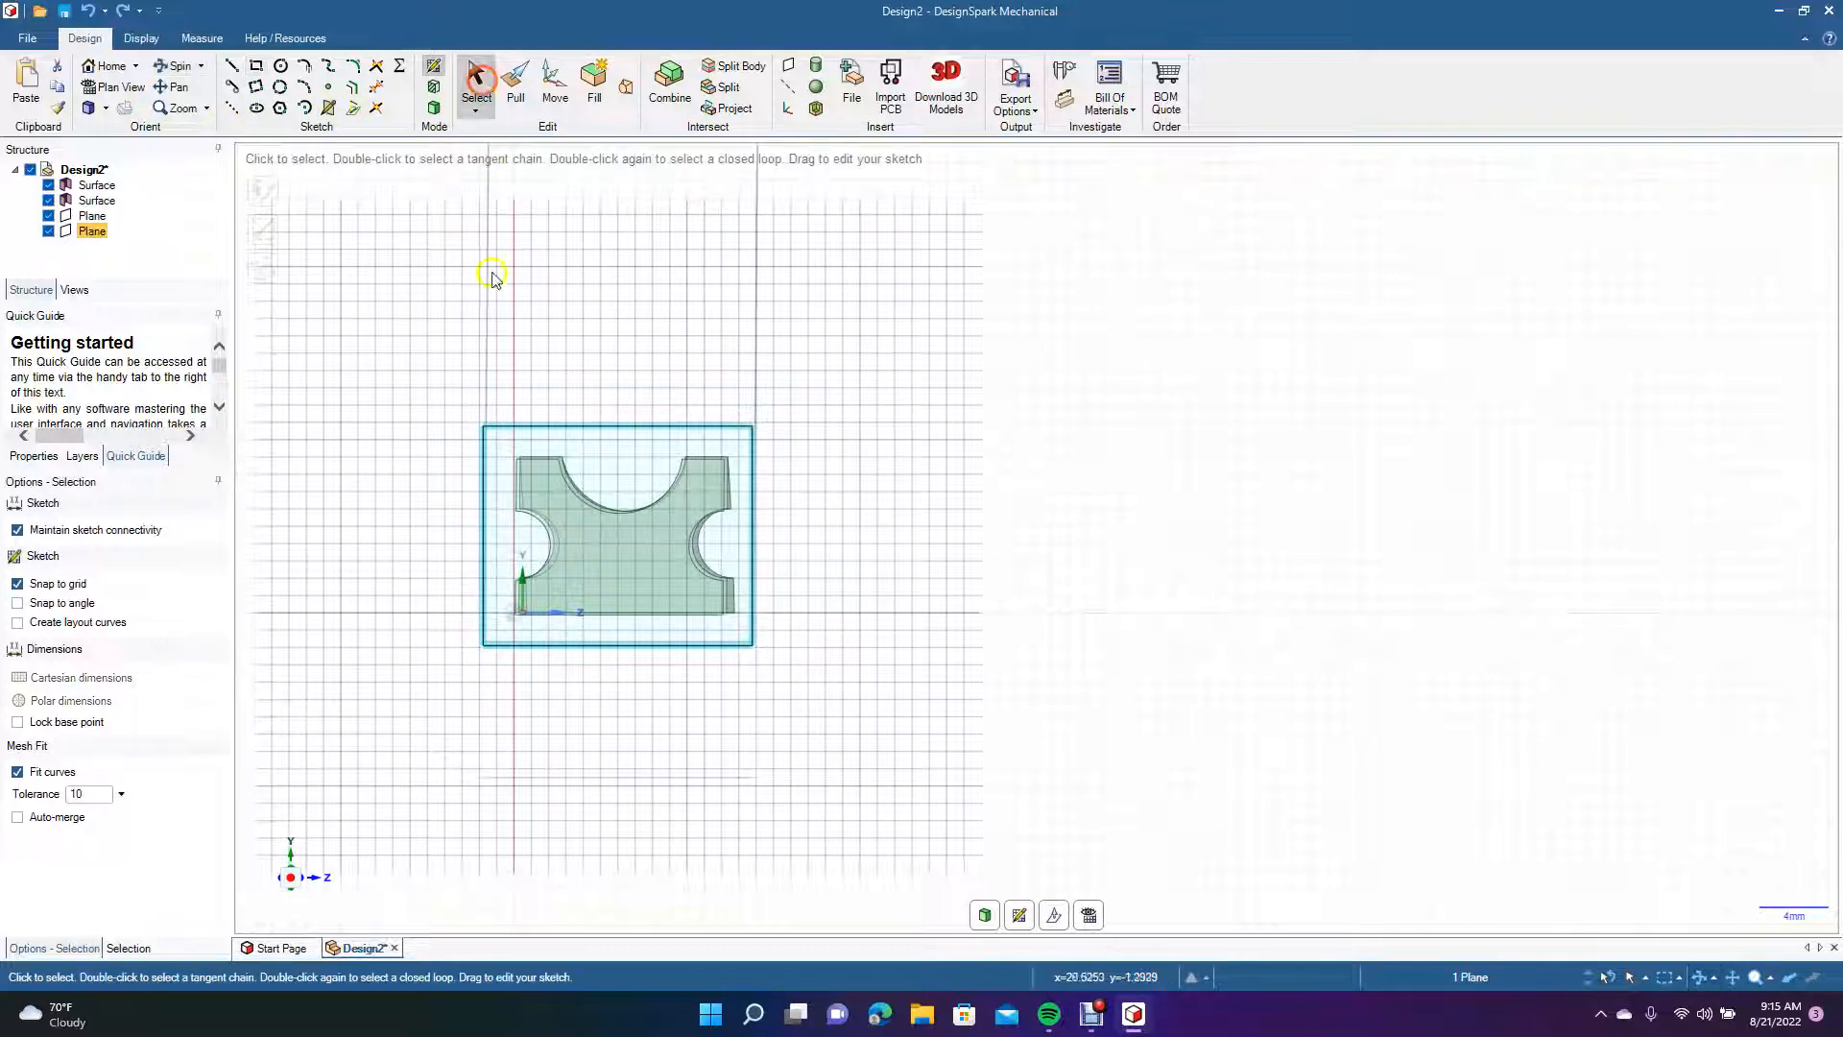
{"action": "left_click", "coordinate": [115, 89]}
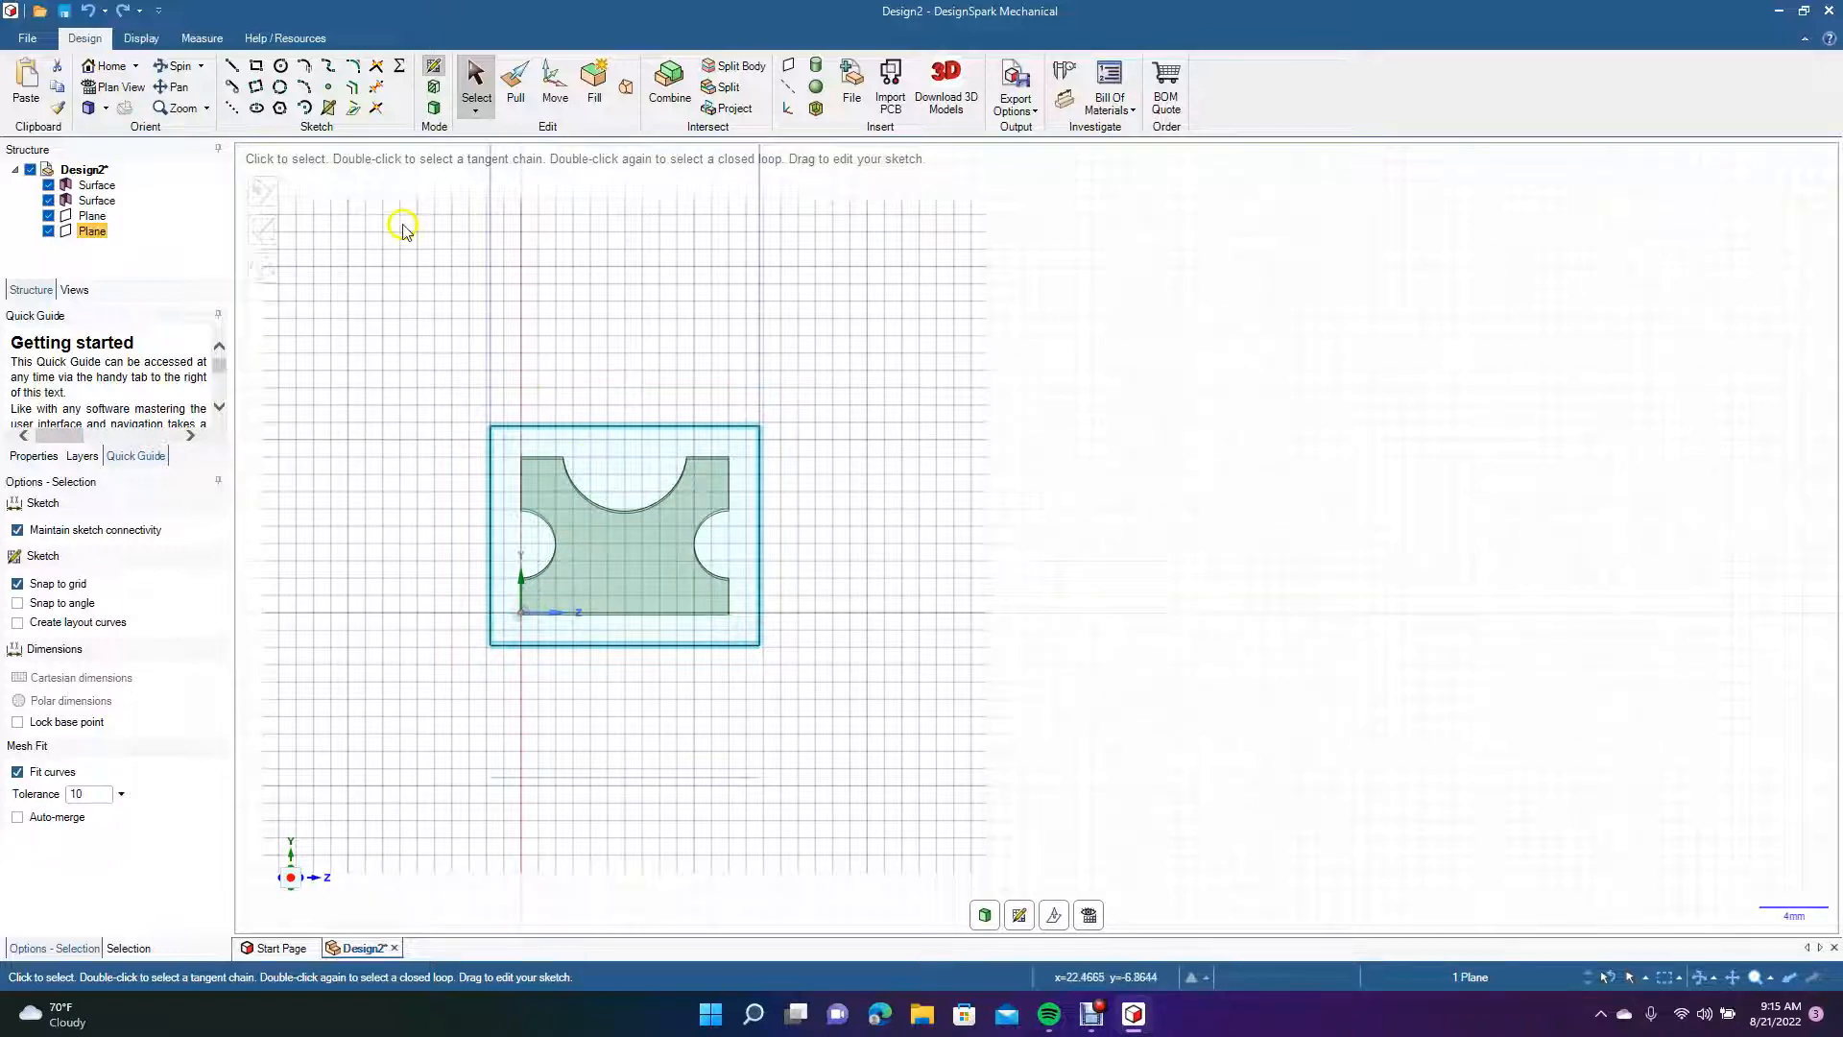
{"action": "left_click", "coordinate": [232, 69]}
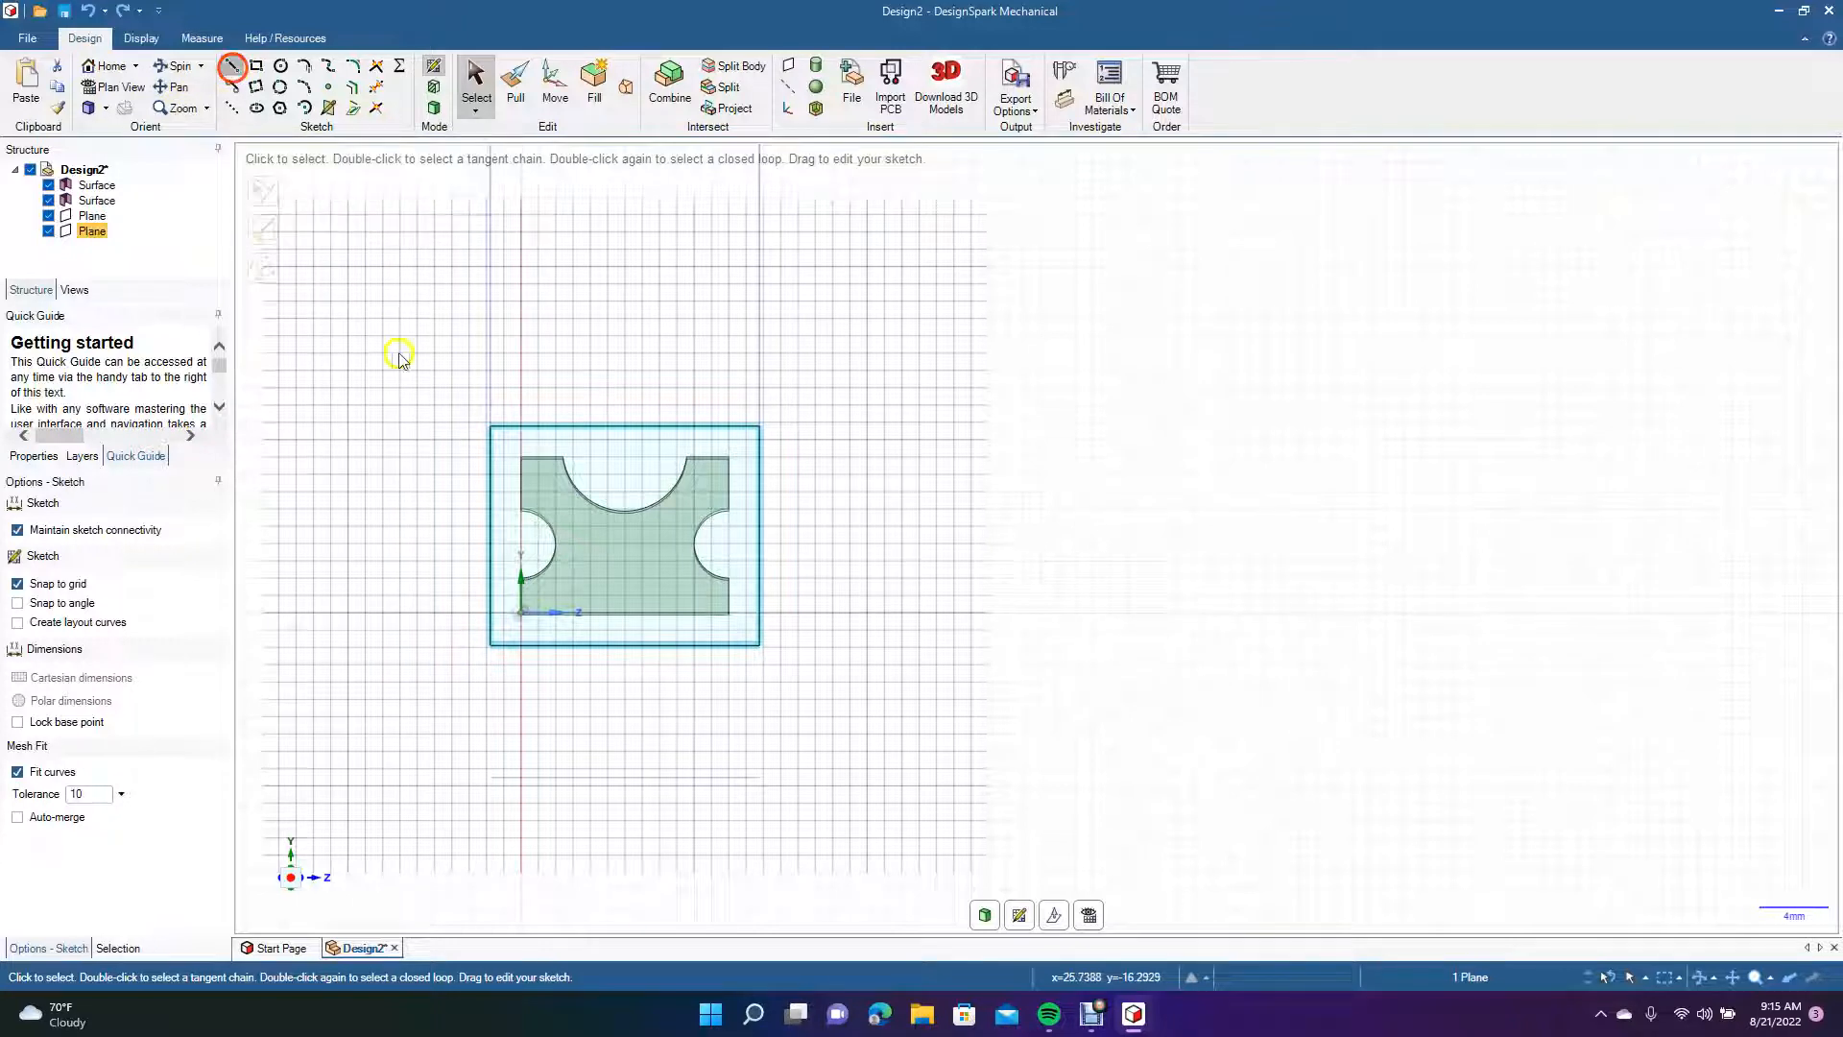
{"action": "left_click", "coordinate": [522, 527]}
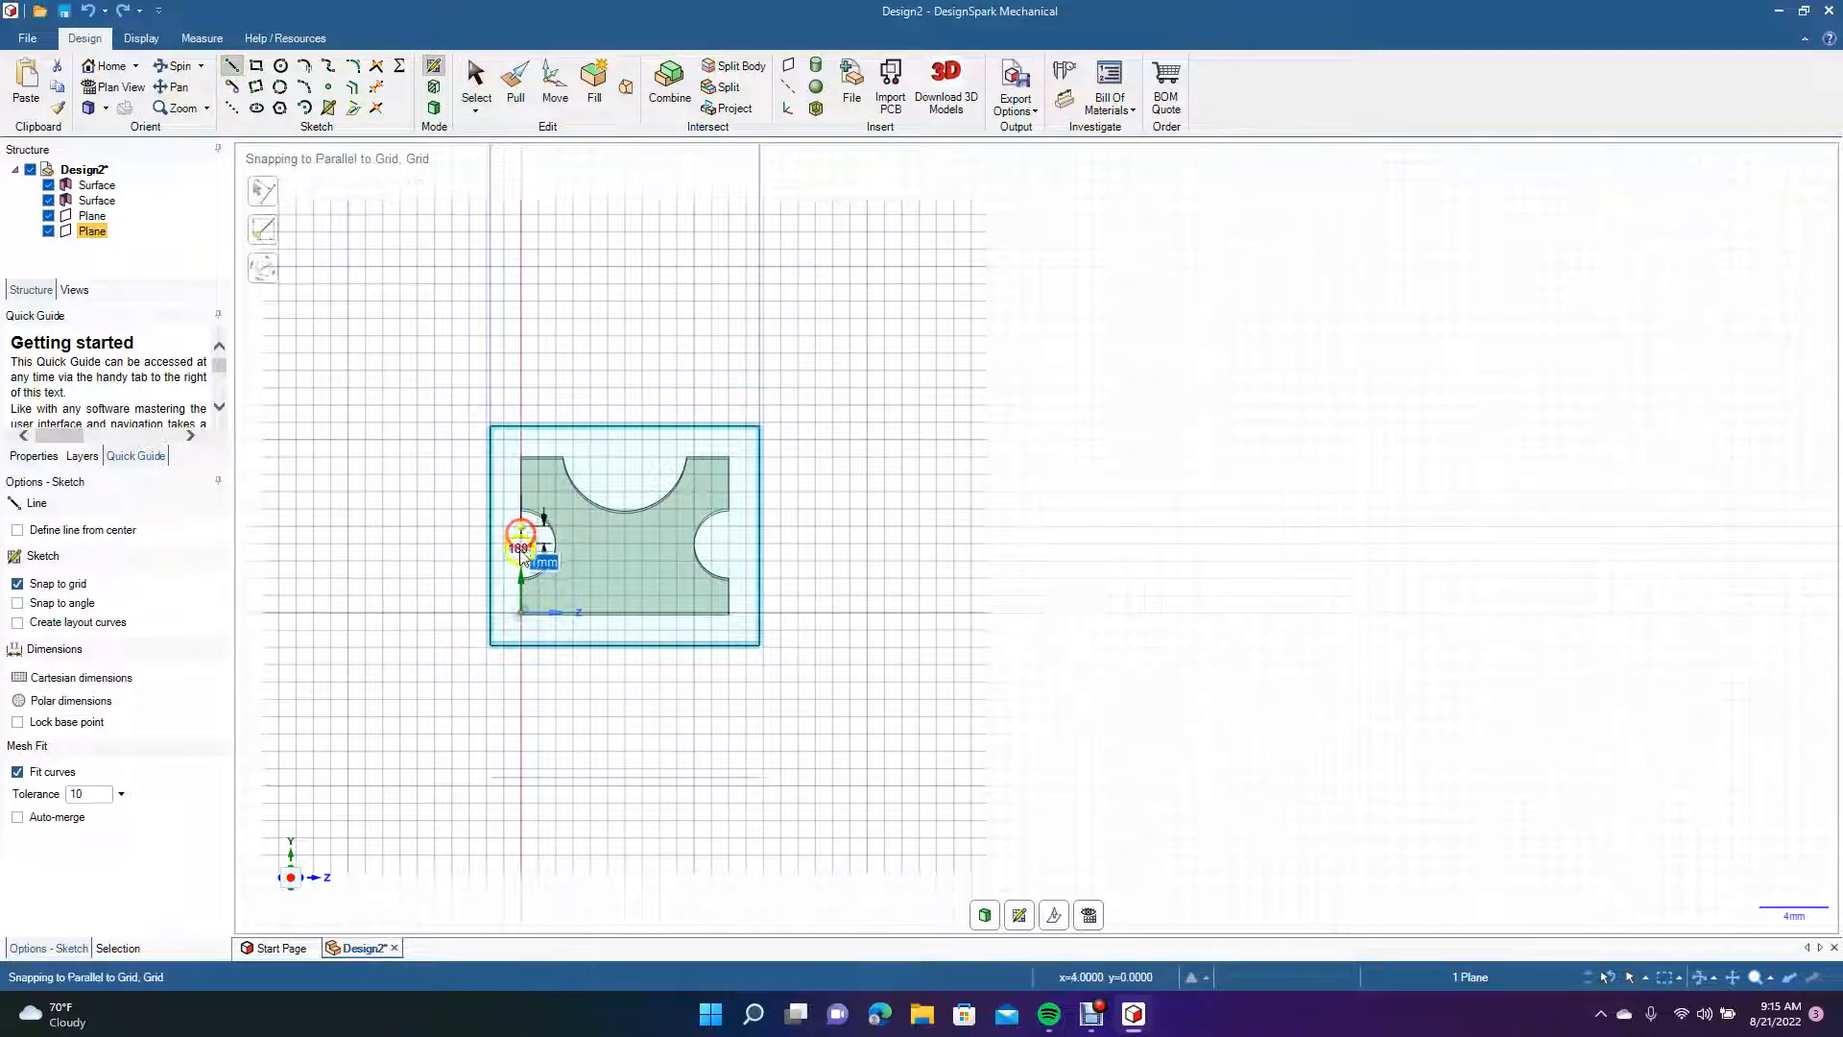
{"action": "left_click", "coordinate": [521, 613]}
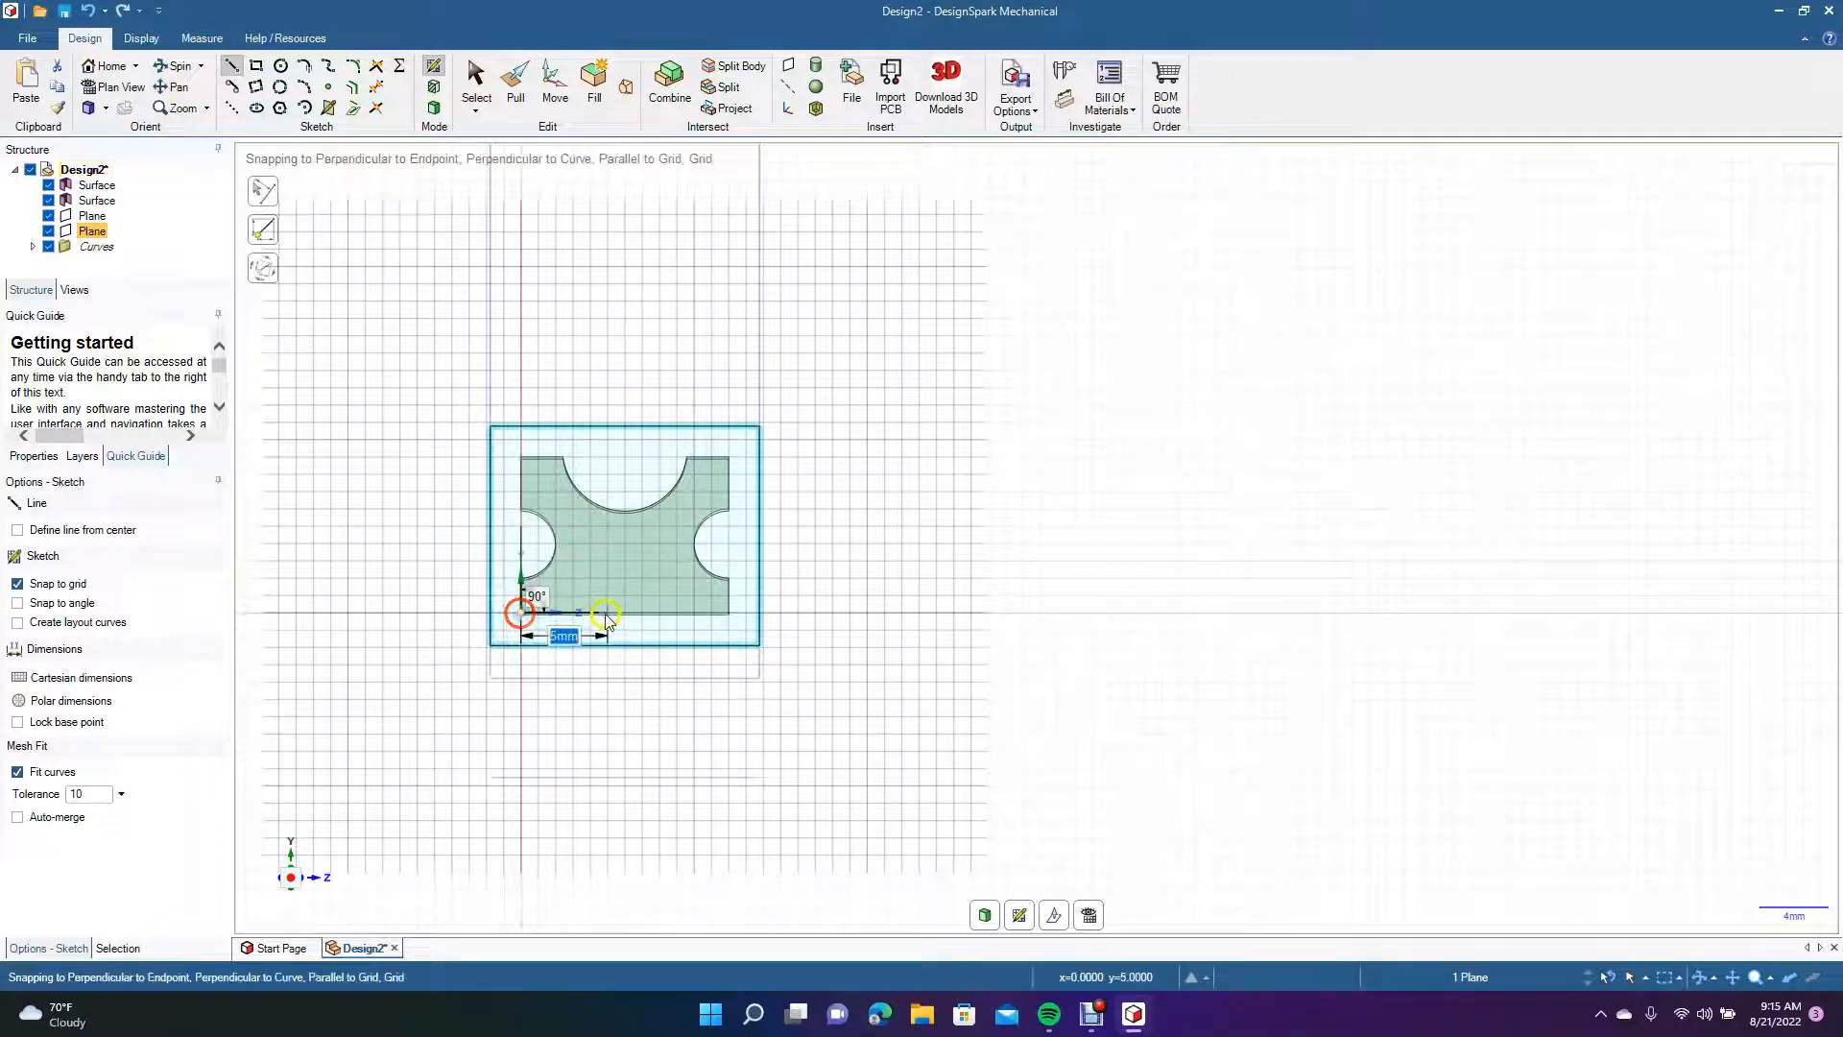
{"action": "left_click", "coordinate": [730, 612]}
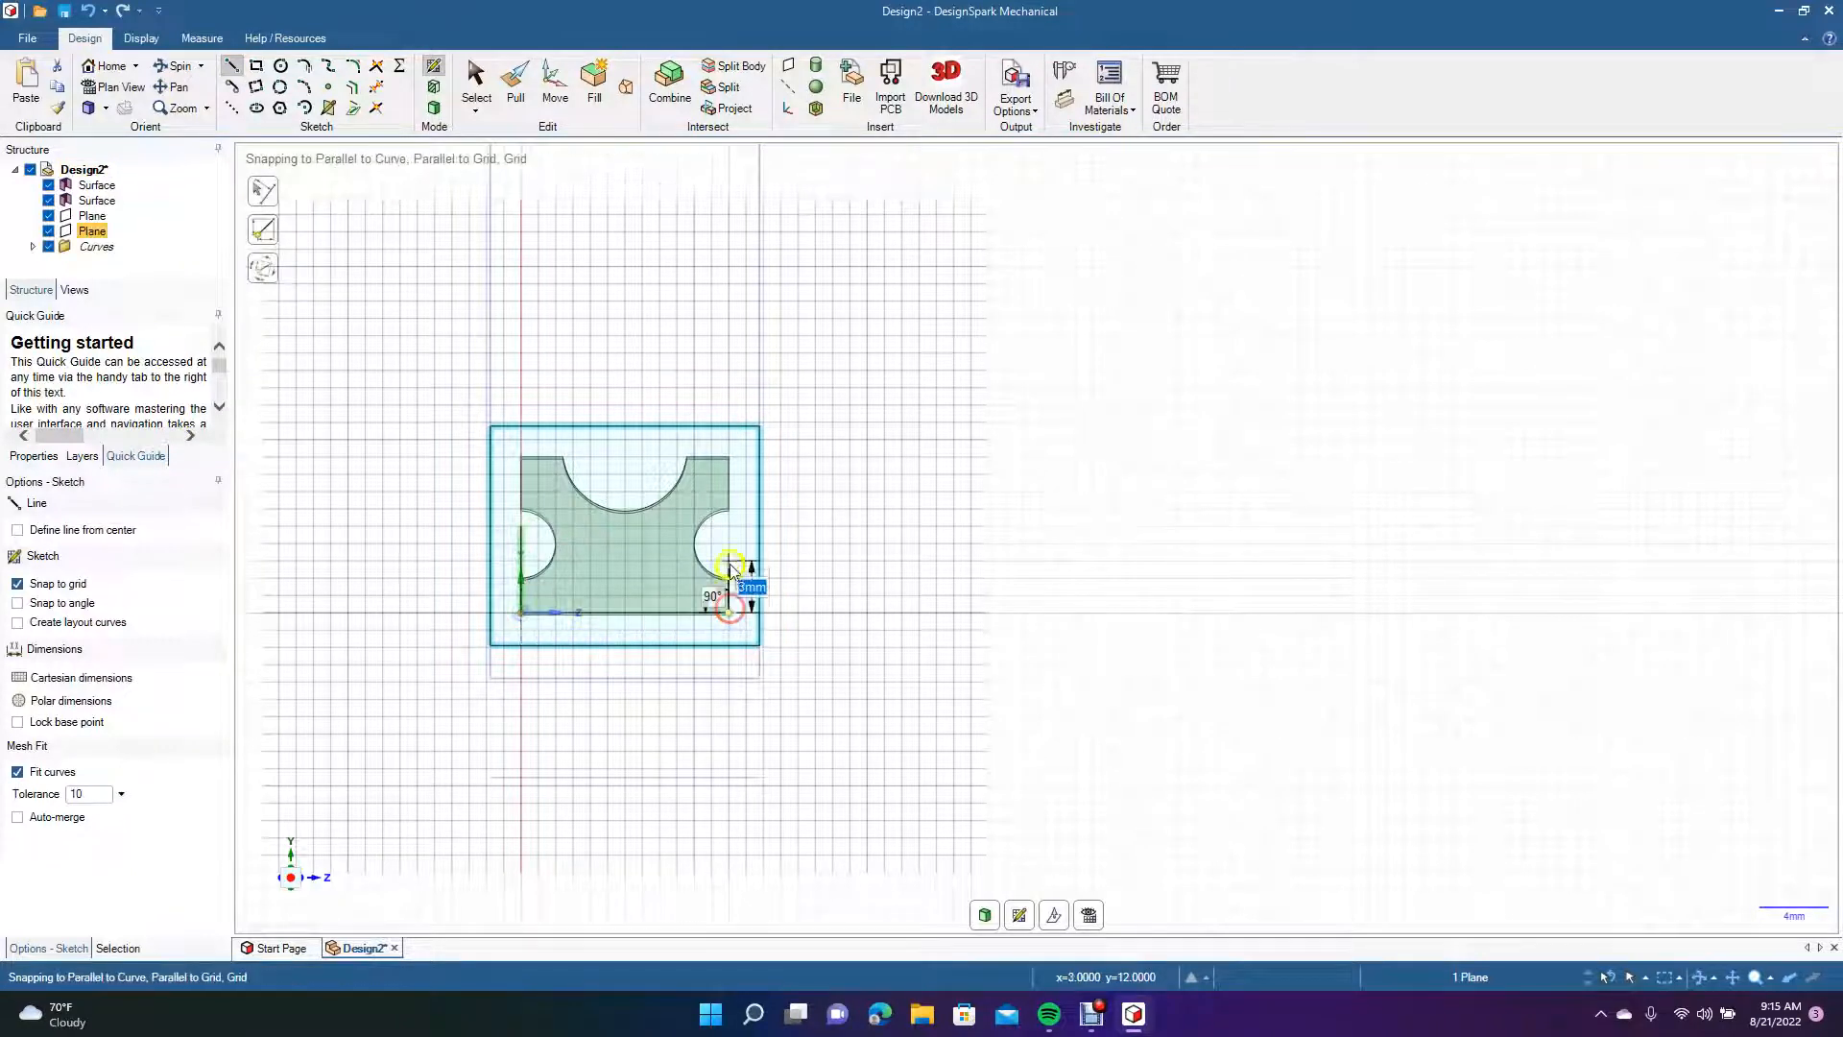
{"action": "left_click", "coordinate": [728, 528]}
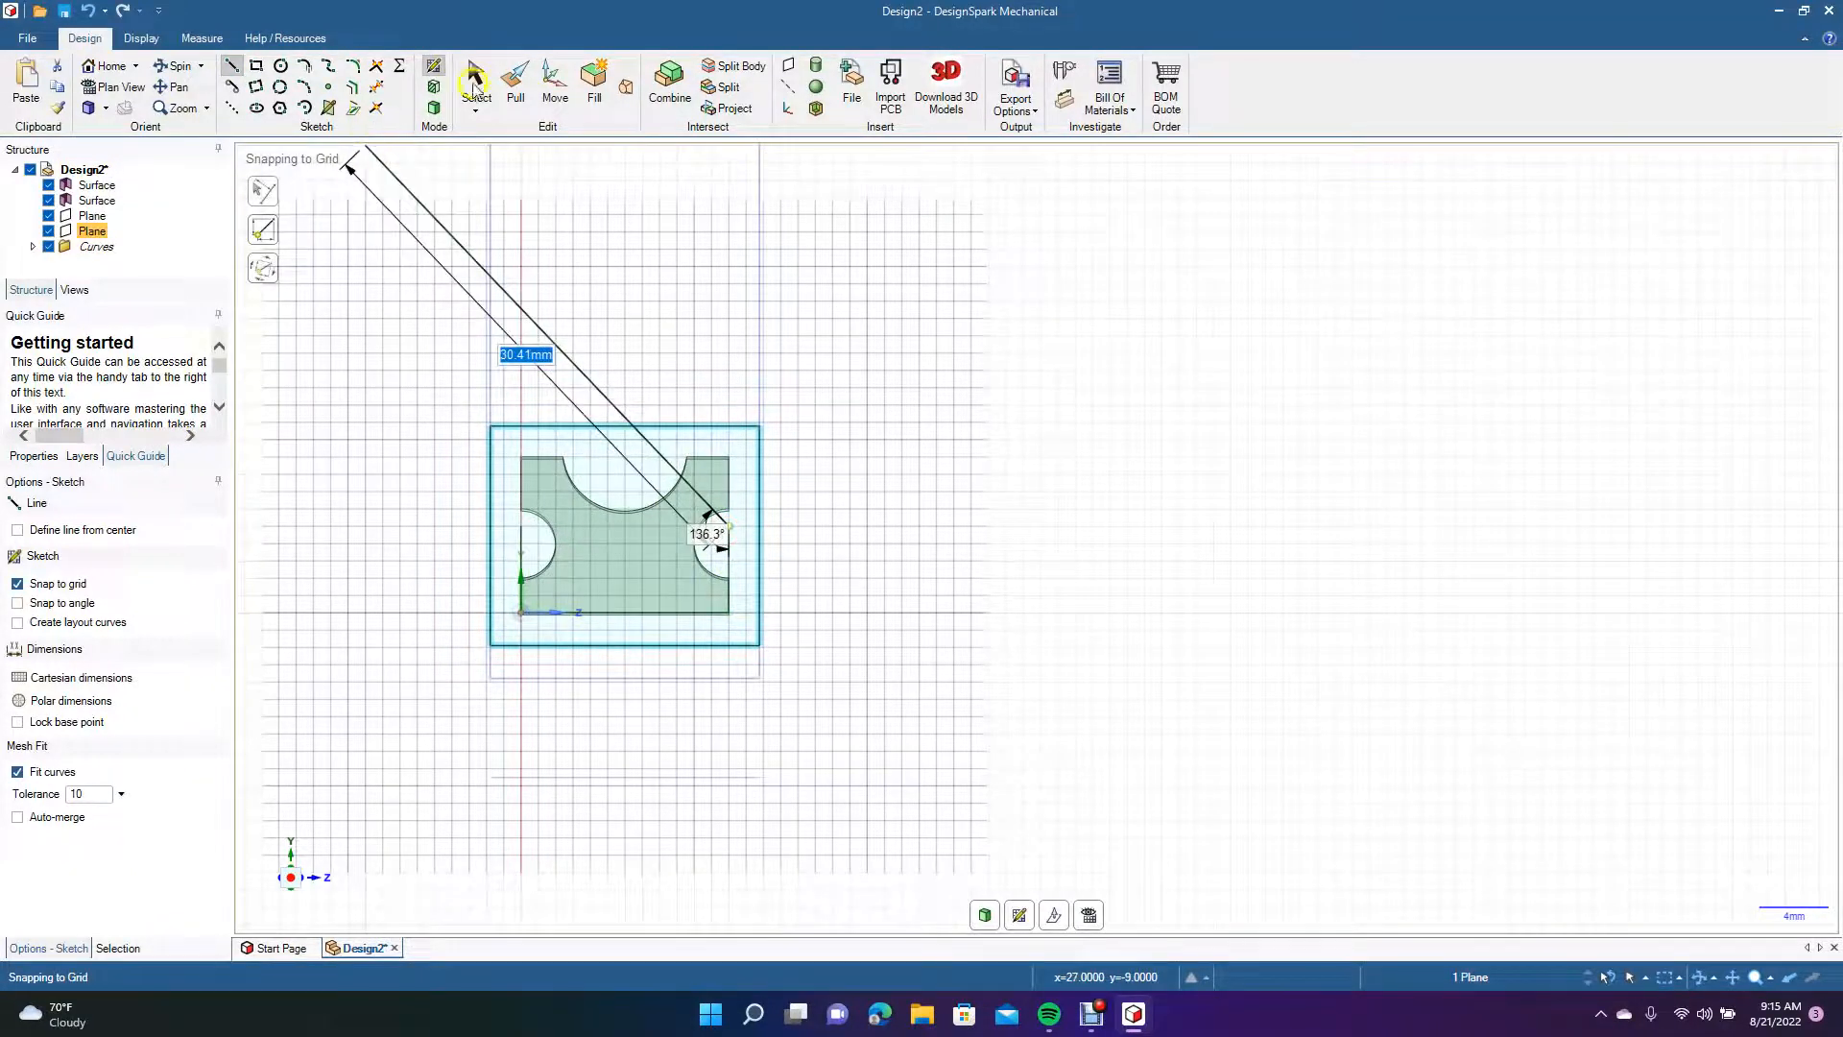
{"action": "left_click", "coordinate": [473, 84]}
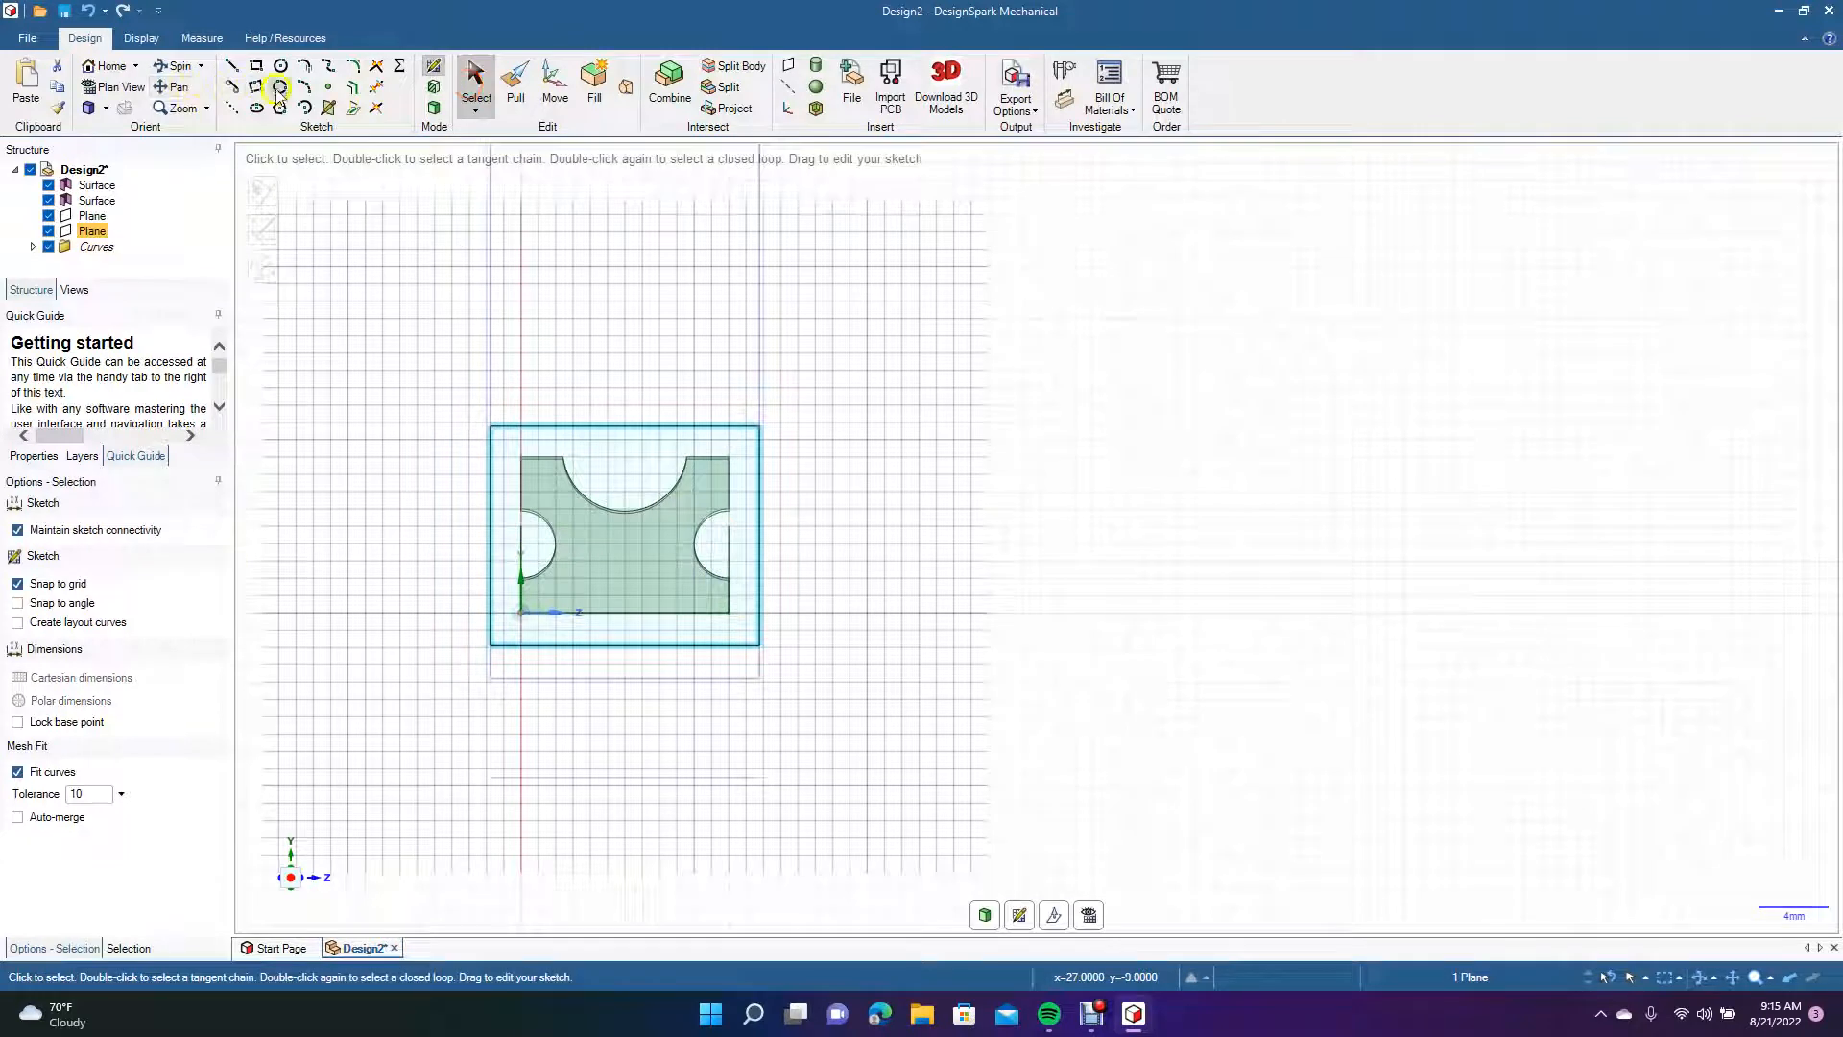
Close the outline with an upward-bulging three-point arc of about 9.22 mm radius joining the upper ends of the two uprights.
{"action": "left_click", "coordinate": [302, 89]}
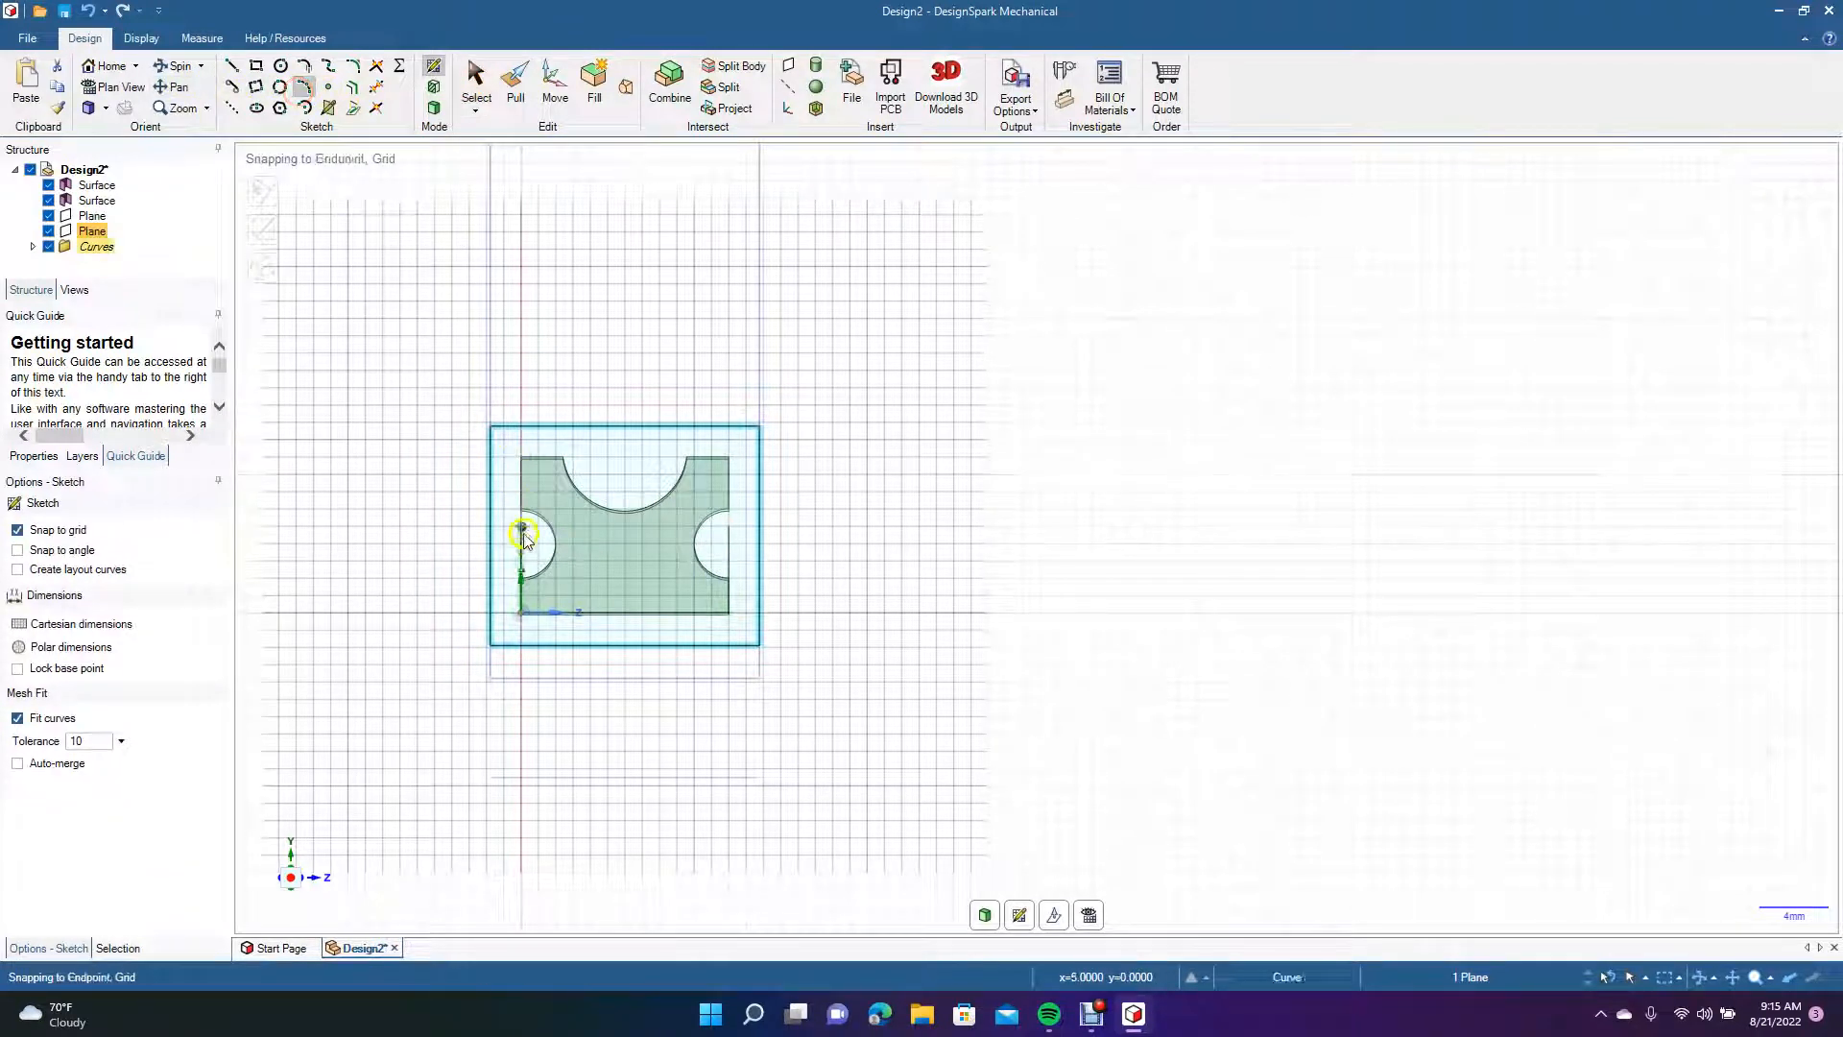
{"action": "left_click", "coordinate": [522, 527]}
{"action": "left_click", "coordinate": [729, 527]}
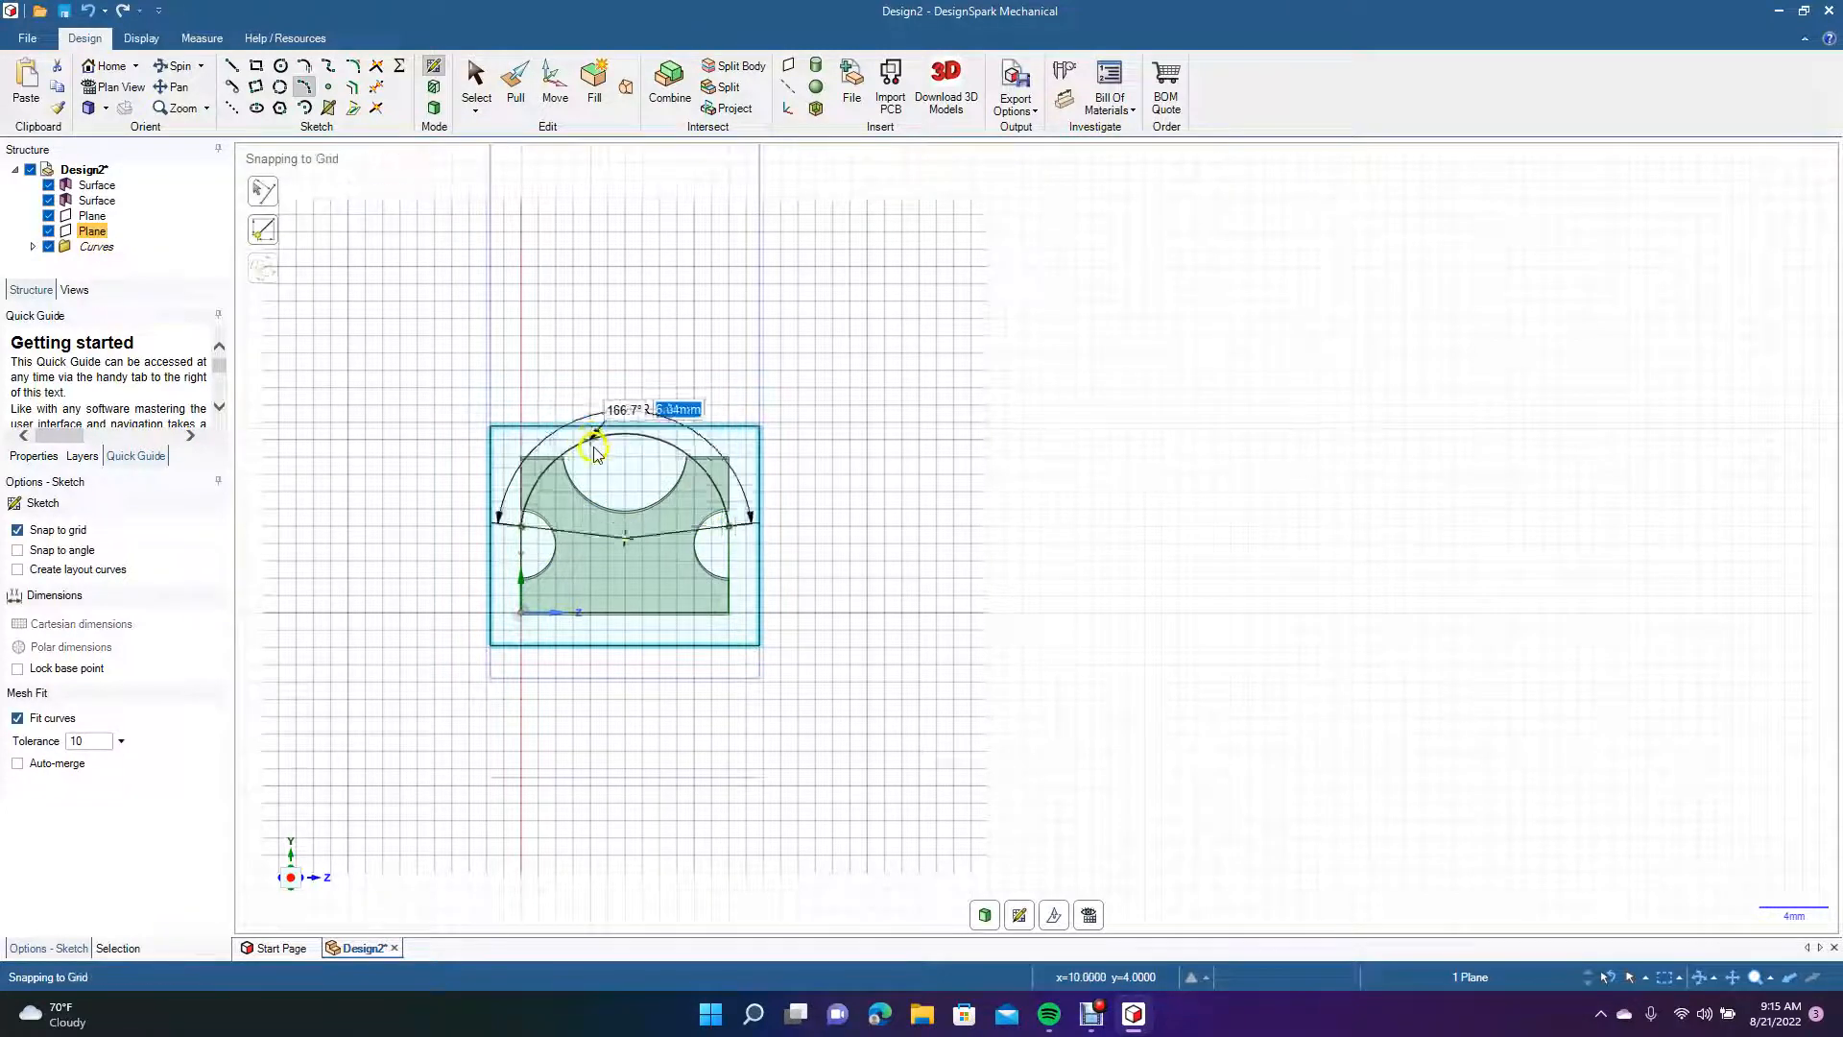
{"action": "left_click", "coordinate": [595, 495]}
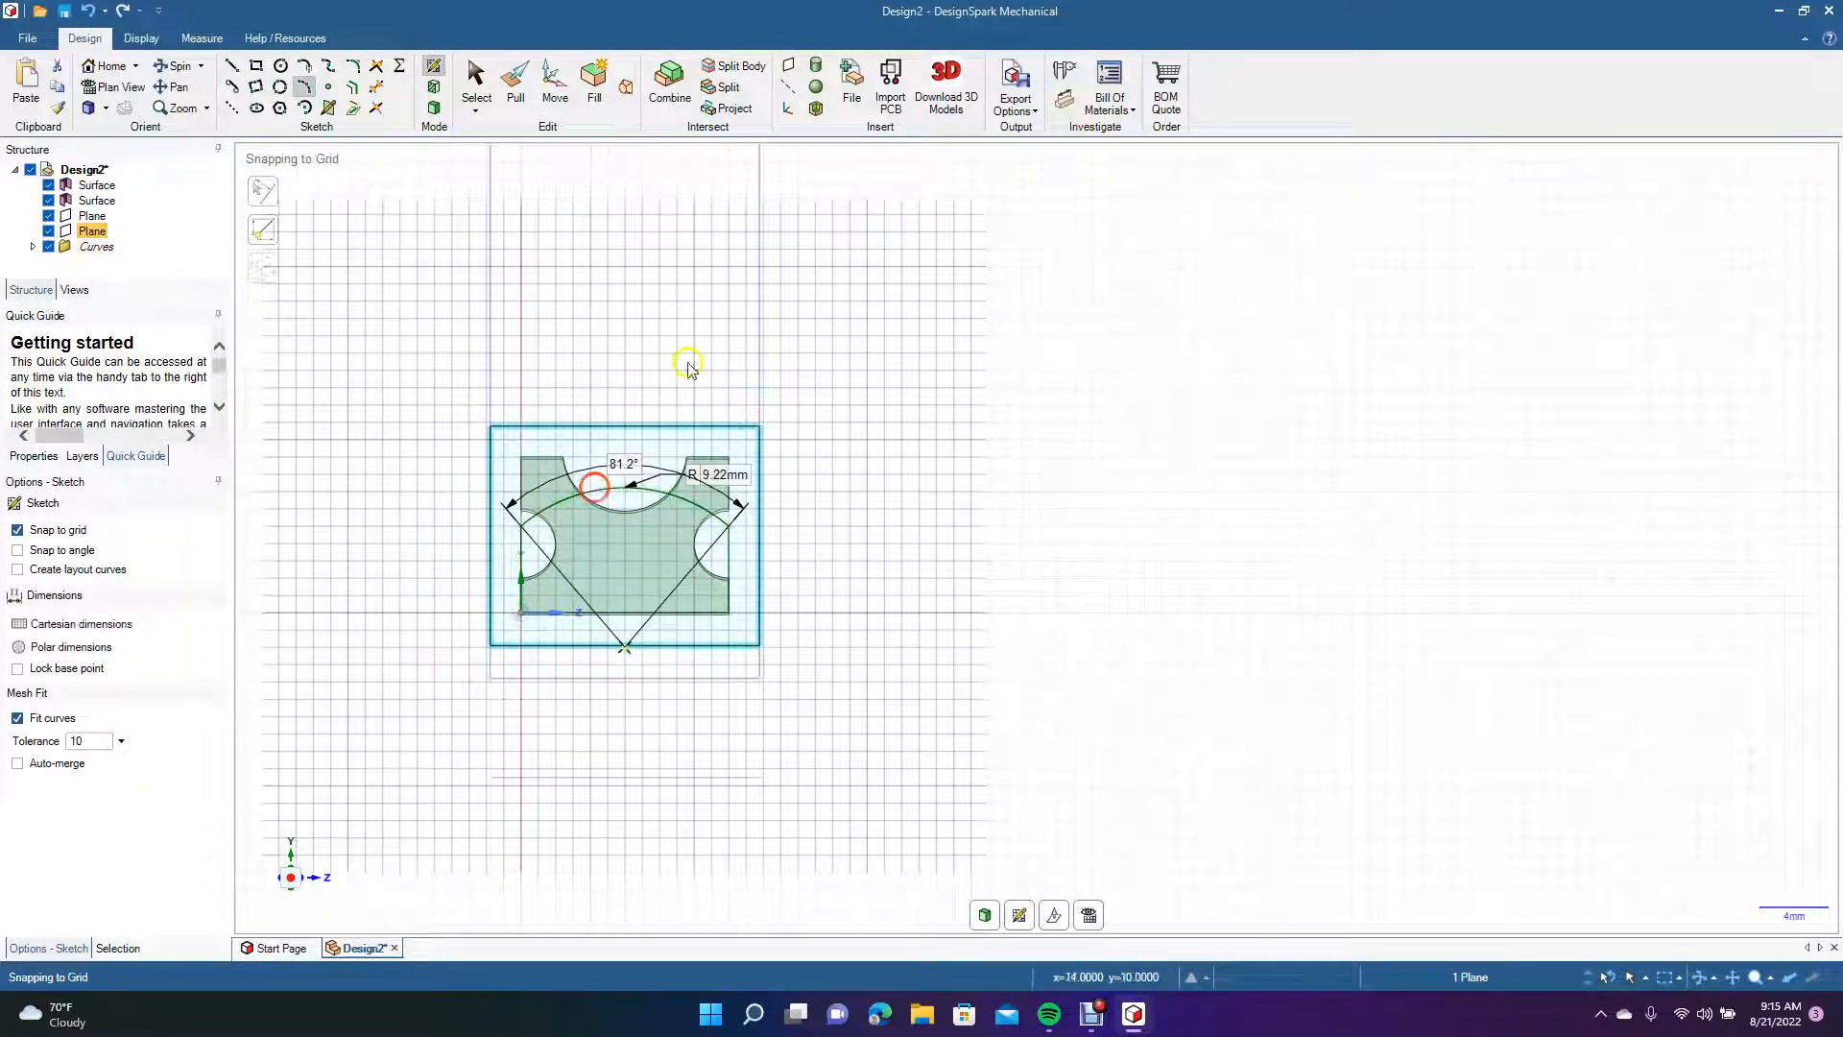
{"action": "left_click", "coordinate": [475, 82]}
Delete the slanted reference plane and the detached end face surface.
{"action": "left_click", "coordinate": [179, 65]}
{"action": "left_click_drag", "start_coordinate": [398, 457], "coordinate": [240, 474]}
{"action": "left_click", "coordinate": [477, 78]}
{"action": "left_click", "coordinate": [646, 306]}
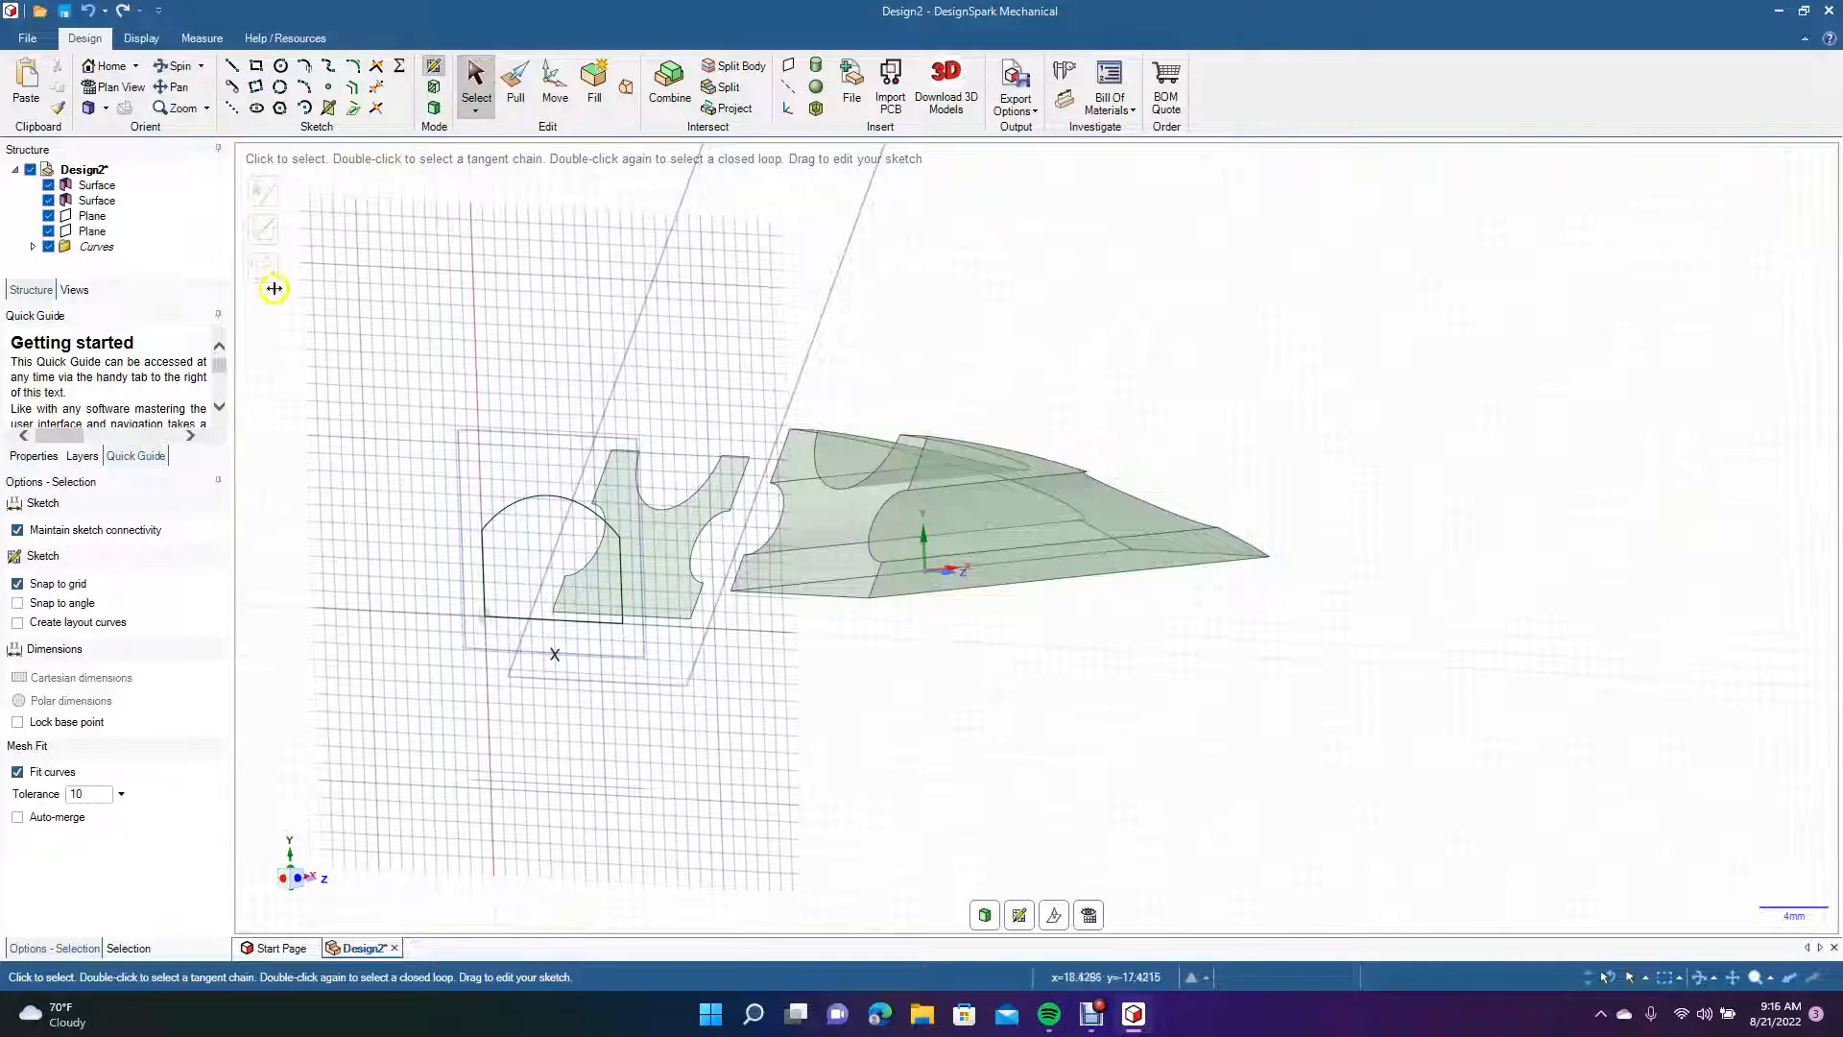
{"action": "right_click", "coordinate": [104, 219]}
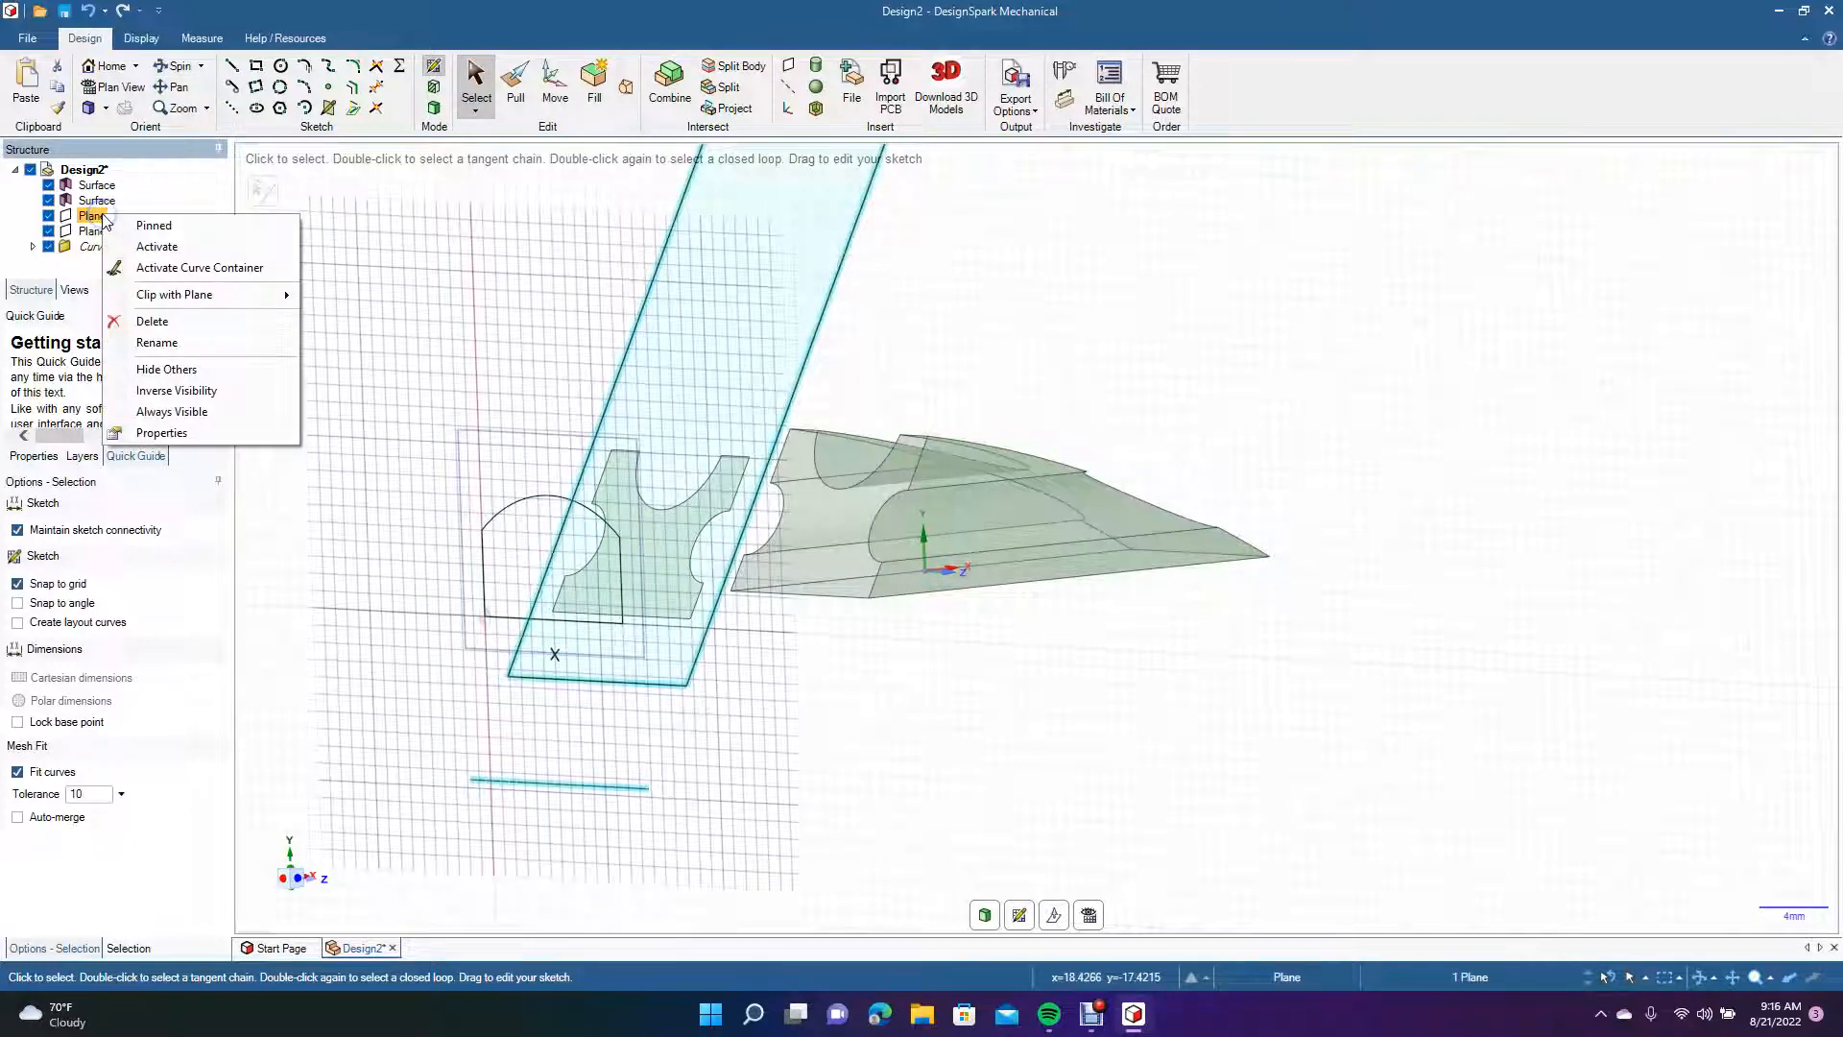
{"action": "left_click", "coordinate": [153, 320]}
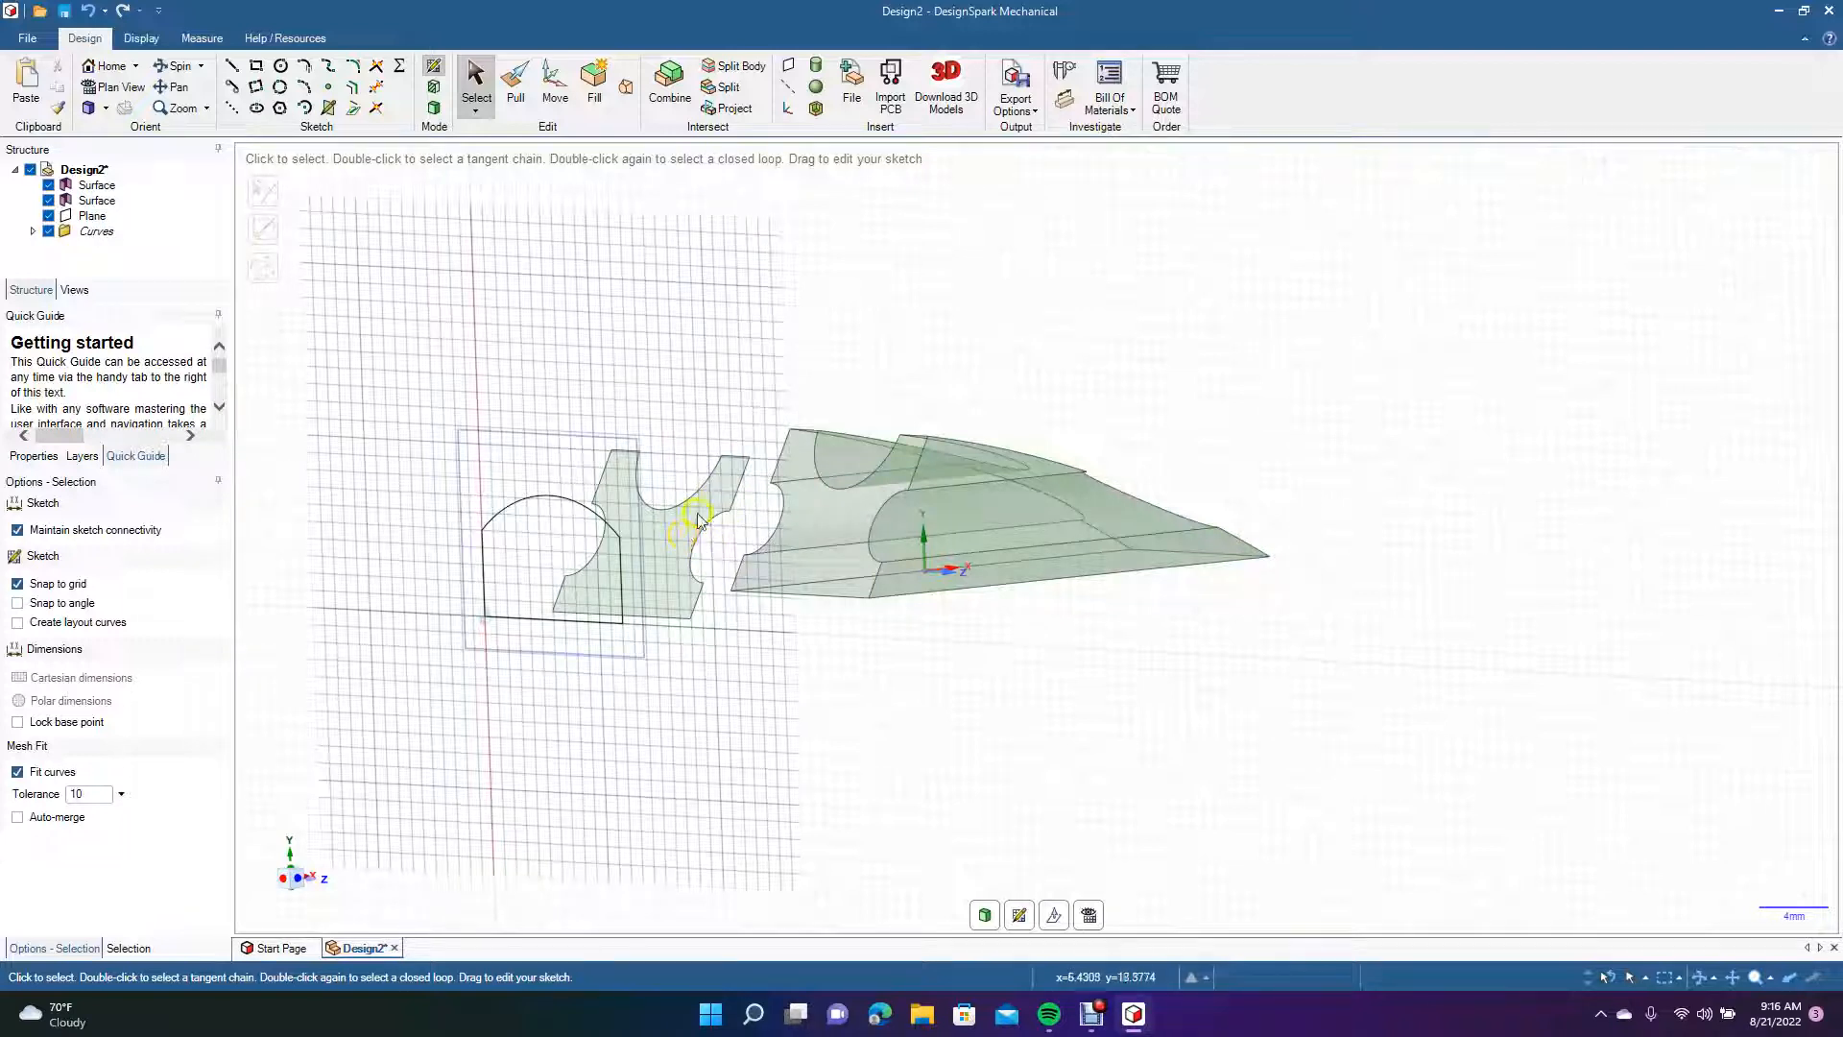
{"action": "right_click", "coordinate": [104, 203]}
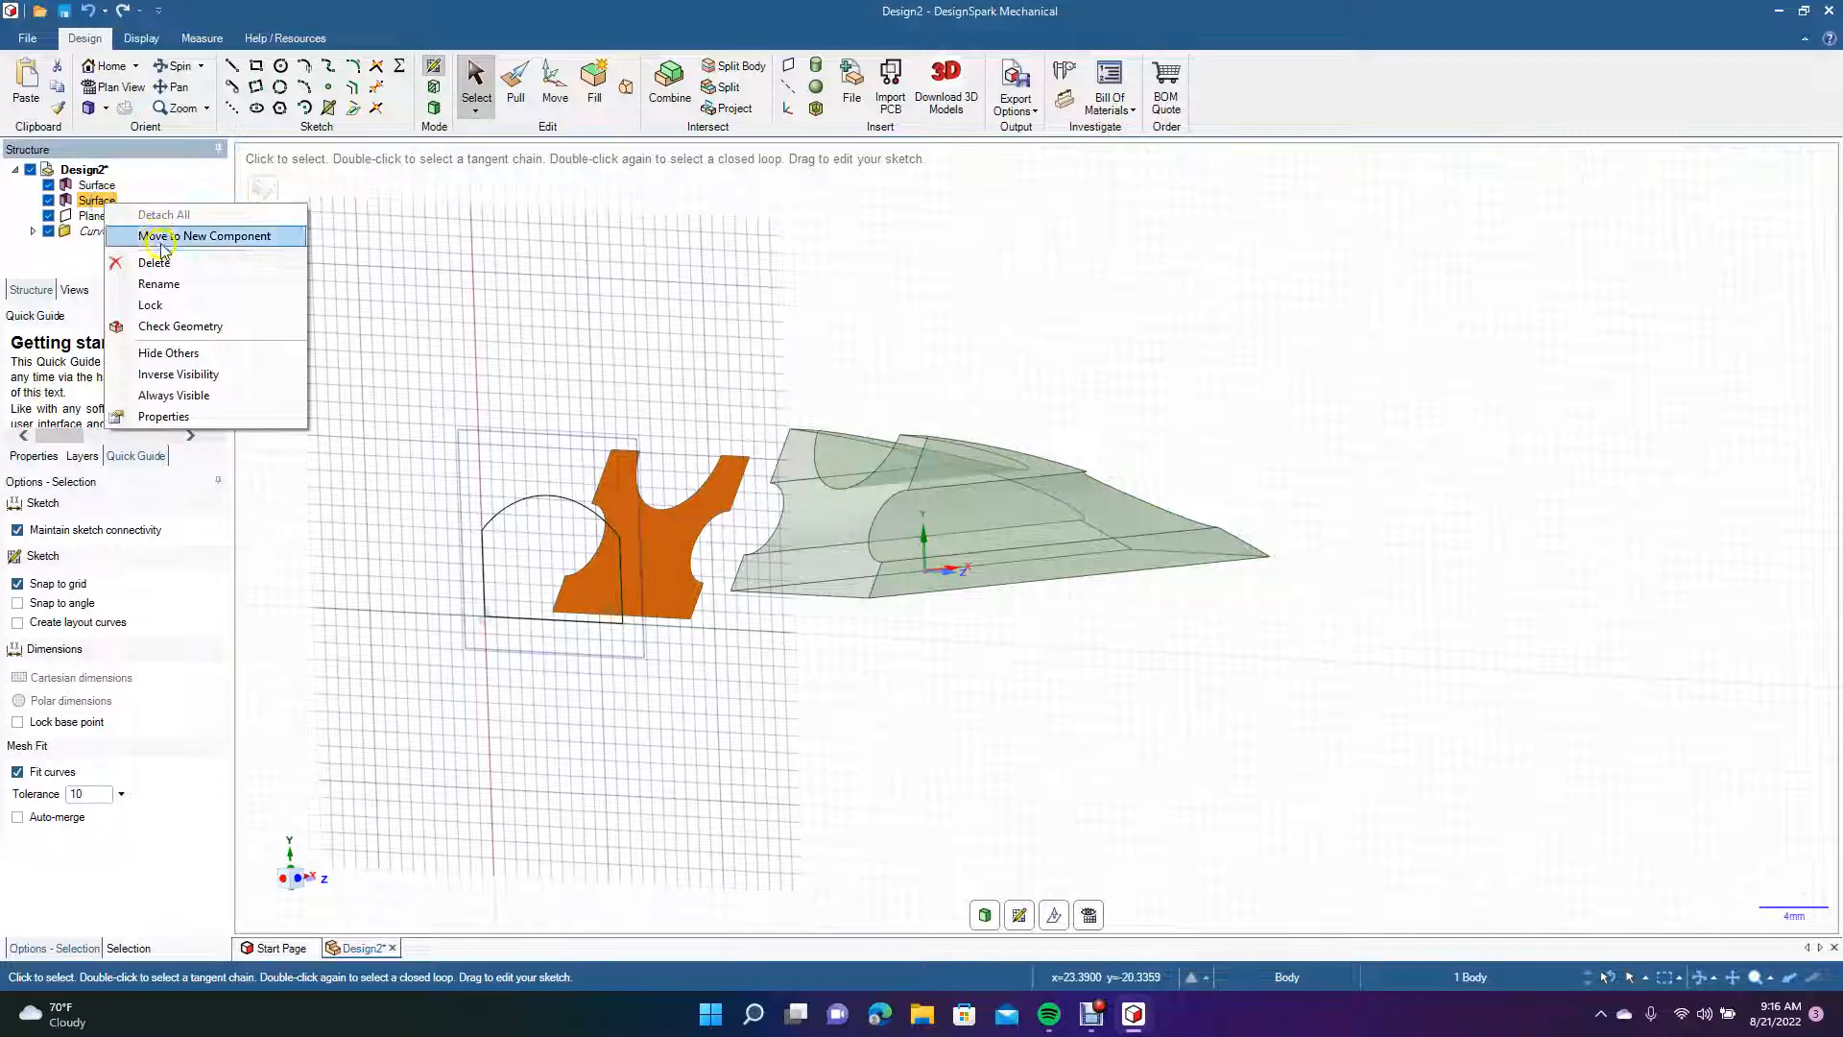
{"action": "left_click", "coordinate": [177, 269]}
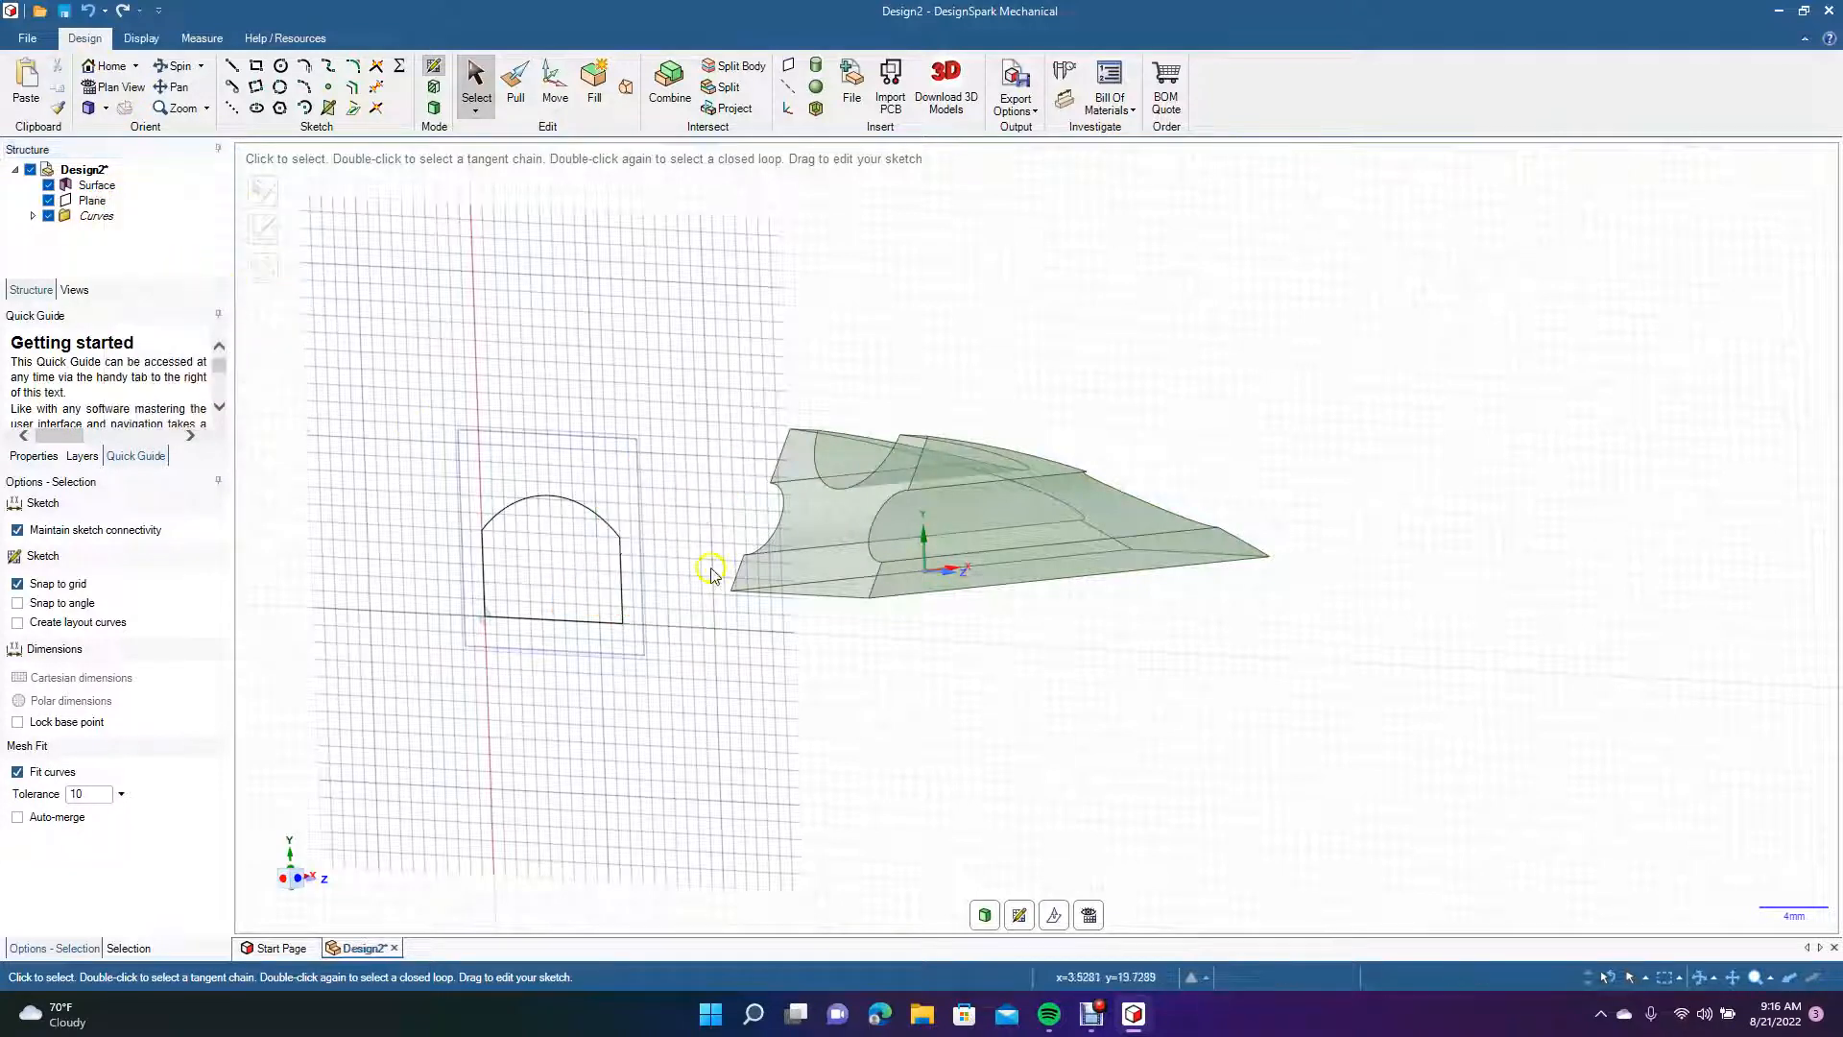
Fill the closed arched outline on the upright plane to make it a surface.
{"action": "mouse_move", "coordinate": [388, 463]}
{"action": "left_mouse_down"}
{"action": "mouse_move", "coordinate": [596, 583]}
{"action": "mouse_move", "coordinate": [745, 745]}
{"action": "left_mouse_up"}
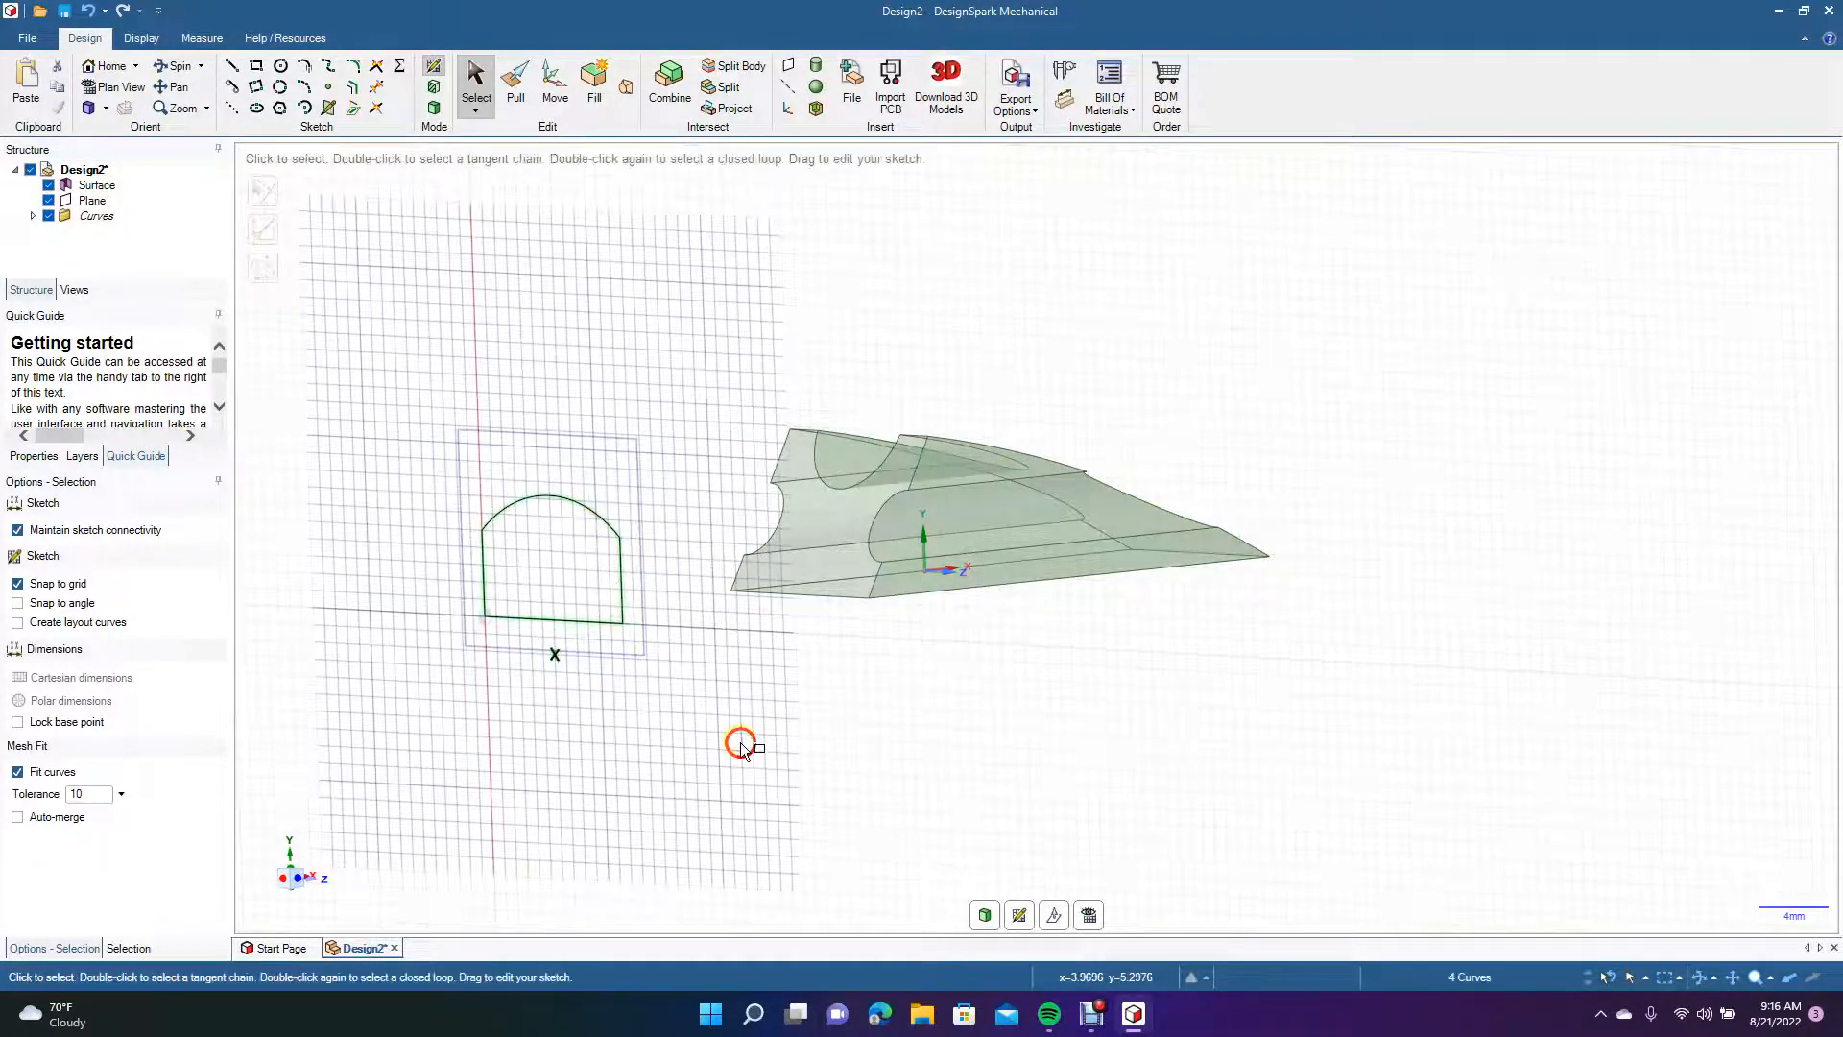
{"action": "left_click", "coordinate": [595, 84]}
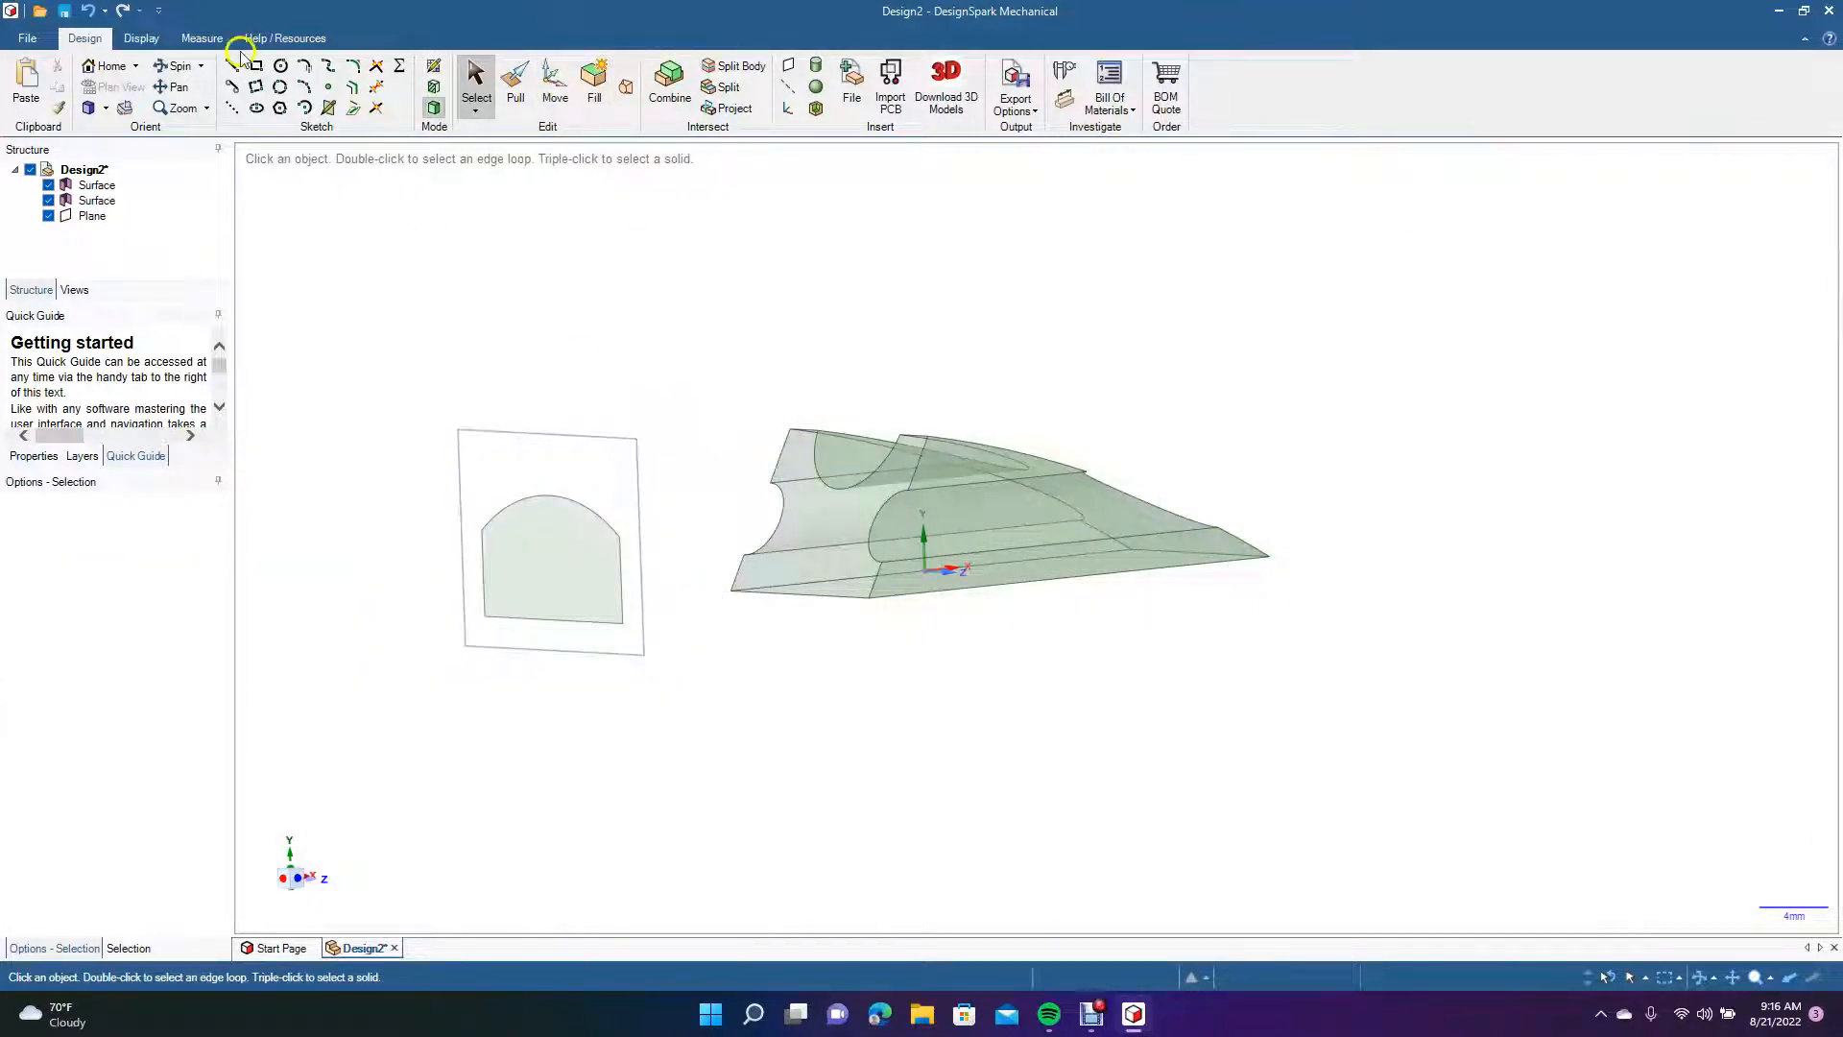
Fill the wedge's open grooved end, using all ten of its boundary edges, to close the body into a solid.
{"action": "left_click", "coordinate": [175, 66]}
{"action": "mouse_move", "coordinate": [316, 308]}
{"action": "left_mouse_down"}
{"action": "mouse_move", "coordinate": [250, 292]}
{"action": "mouse_move", "coordinate": [230, 308]}
{"action": "mouse_move", "coordinate": [302, 326]}
{"action": "left_mouse_up"}
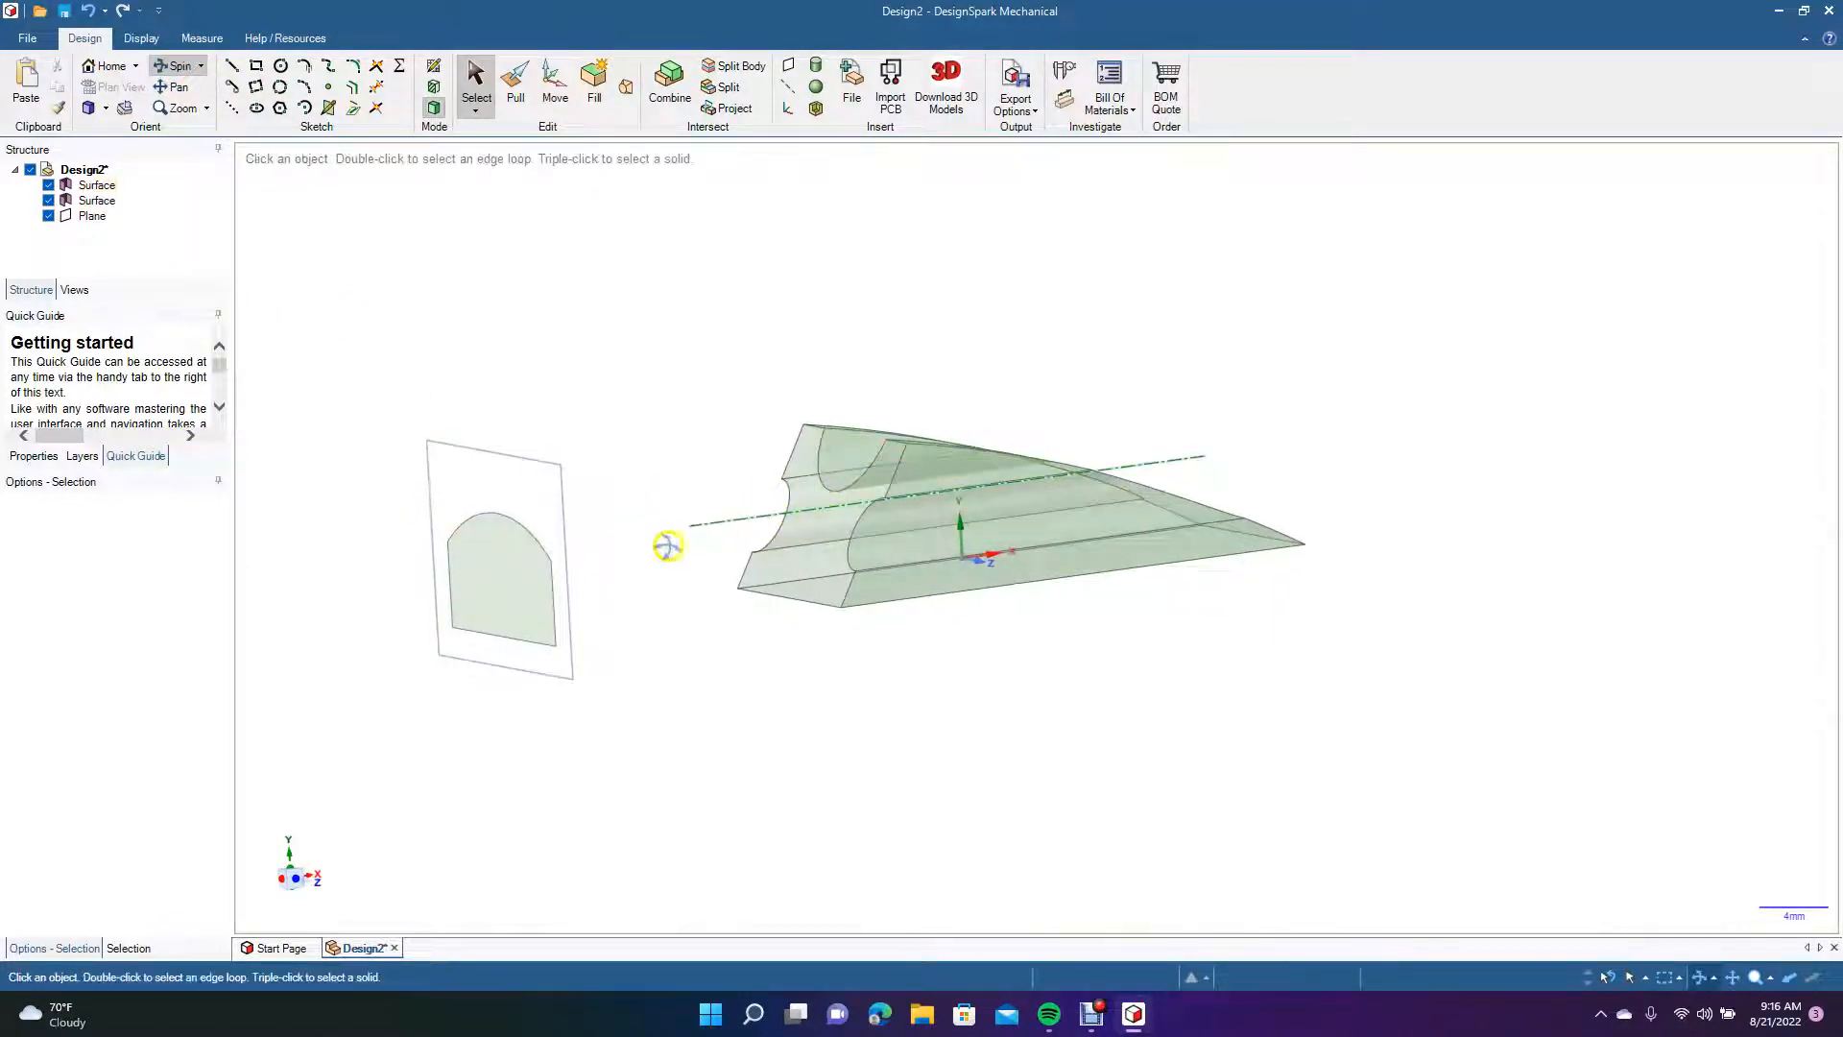
{"action": "left_click", "coordinate": [475, 84]}
{"action": "left_click", "coordinate": [805, 456]}
{"action": "left_click", "coordinate": [809, 494]}
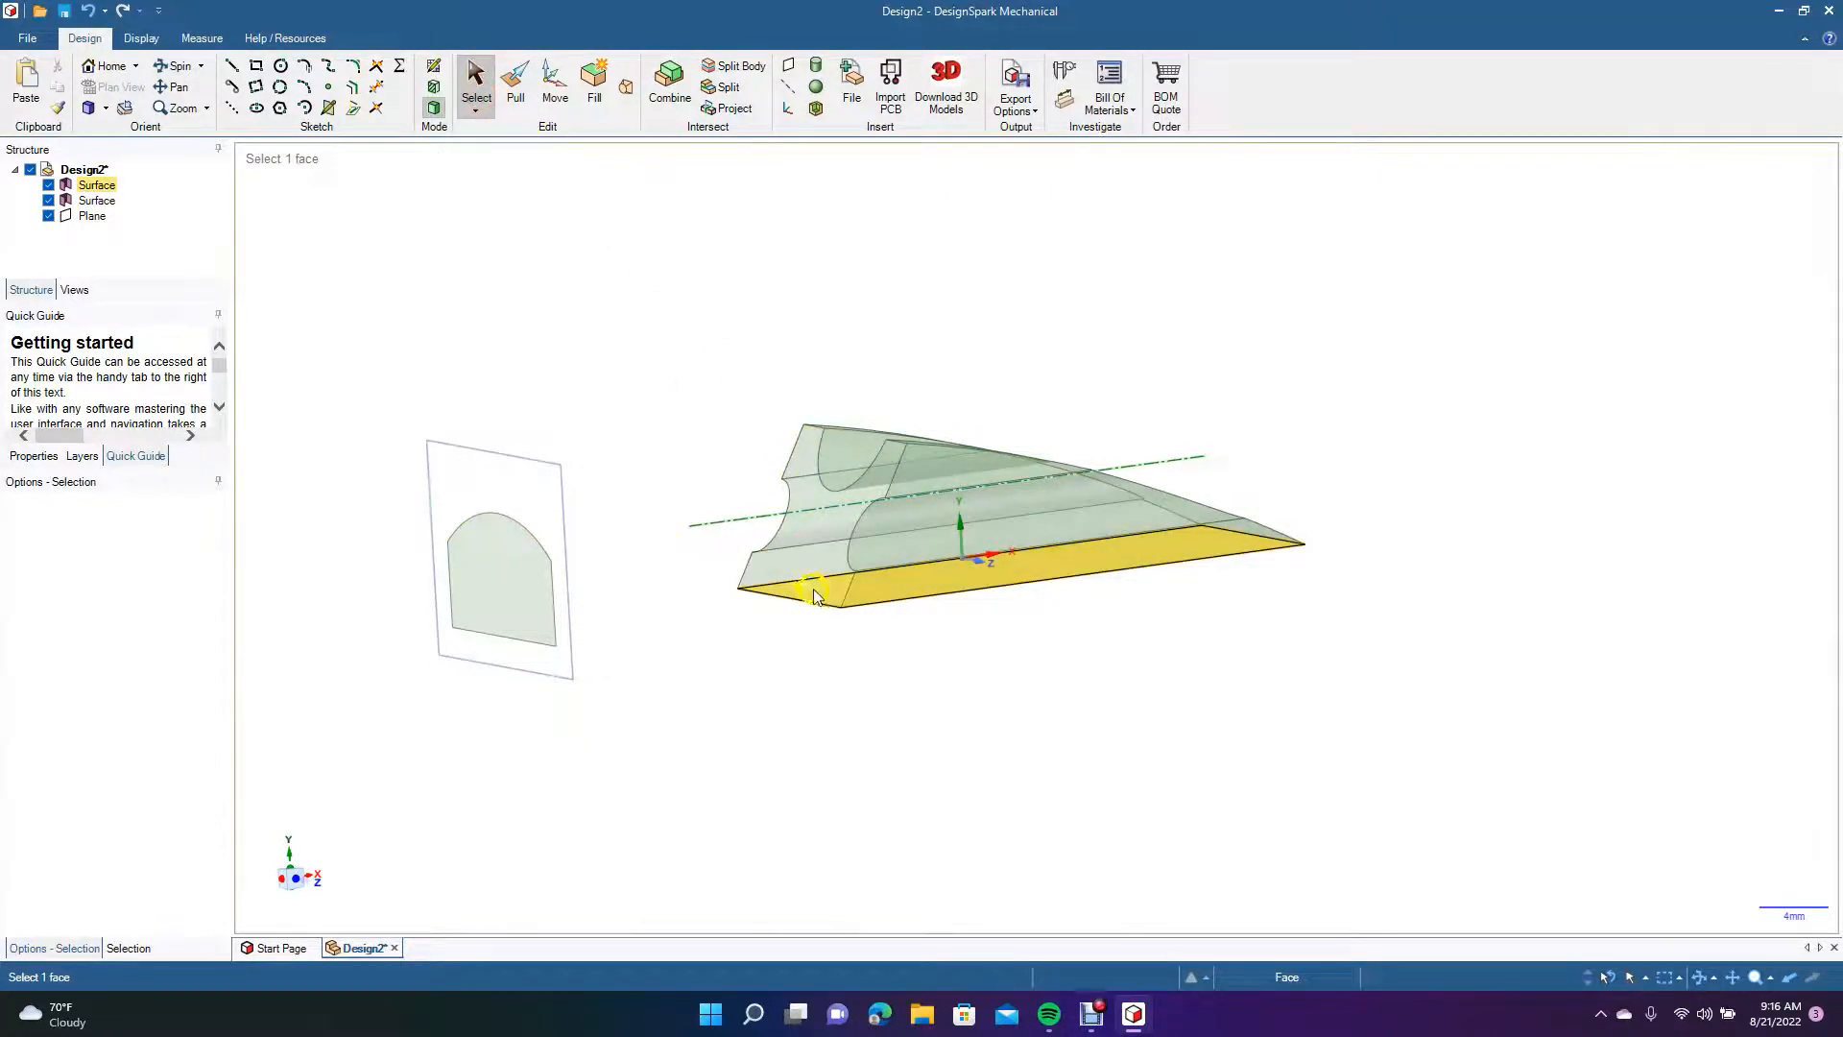
{"action": "left_click", "coordinate": [779, 547]}
{"action": "left_click", "coordinate": [778, 542]}
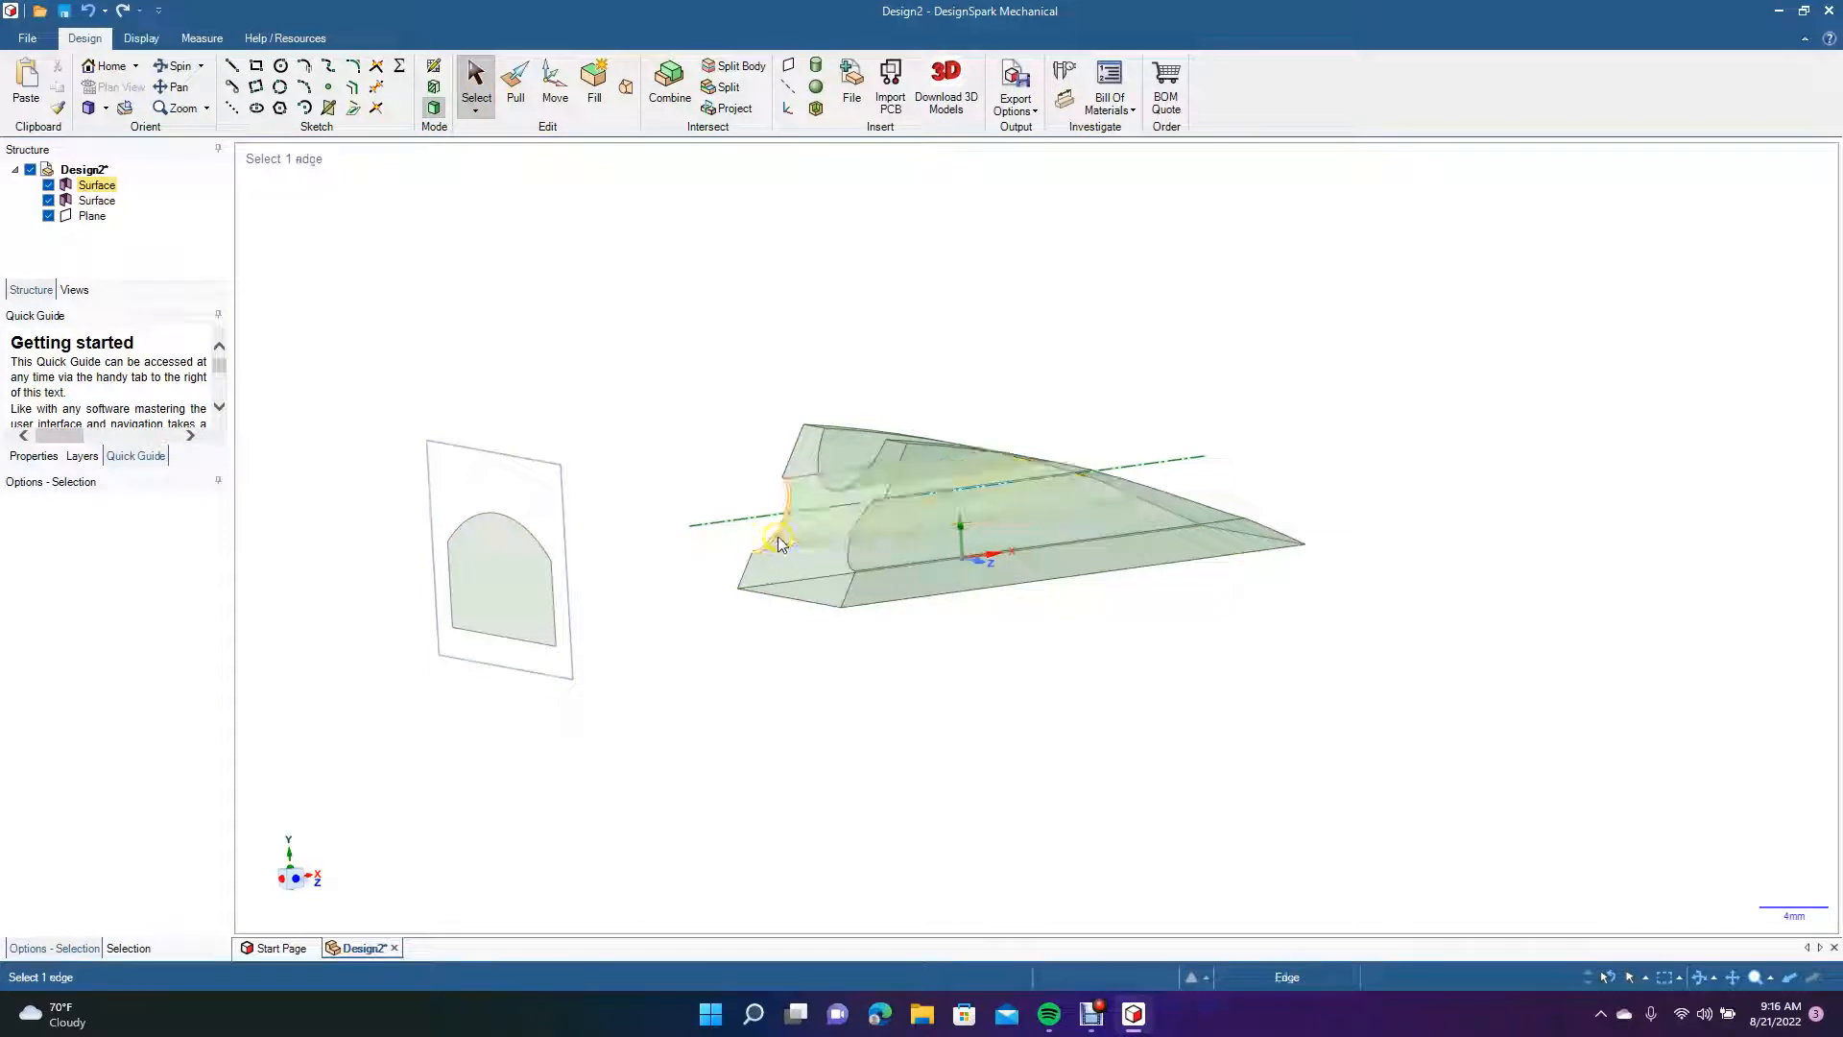
{"action": "left_click", "coordinate": [792, 468]}
{"action": "left_click", "coordinate": [822, 423]}
{"action": "left_click", "coordinate": [819, 428], "text": "ctrl"}
{"action": "left_click", "coordinate": [820, 442], "text": "ctrl"}
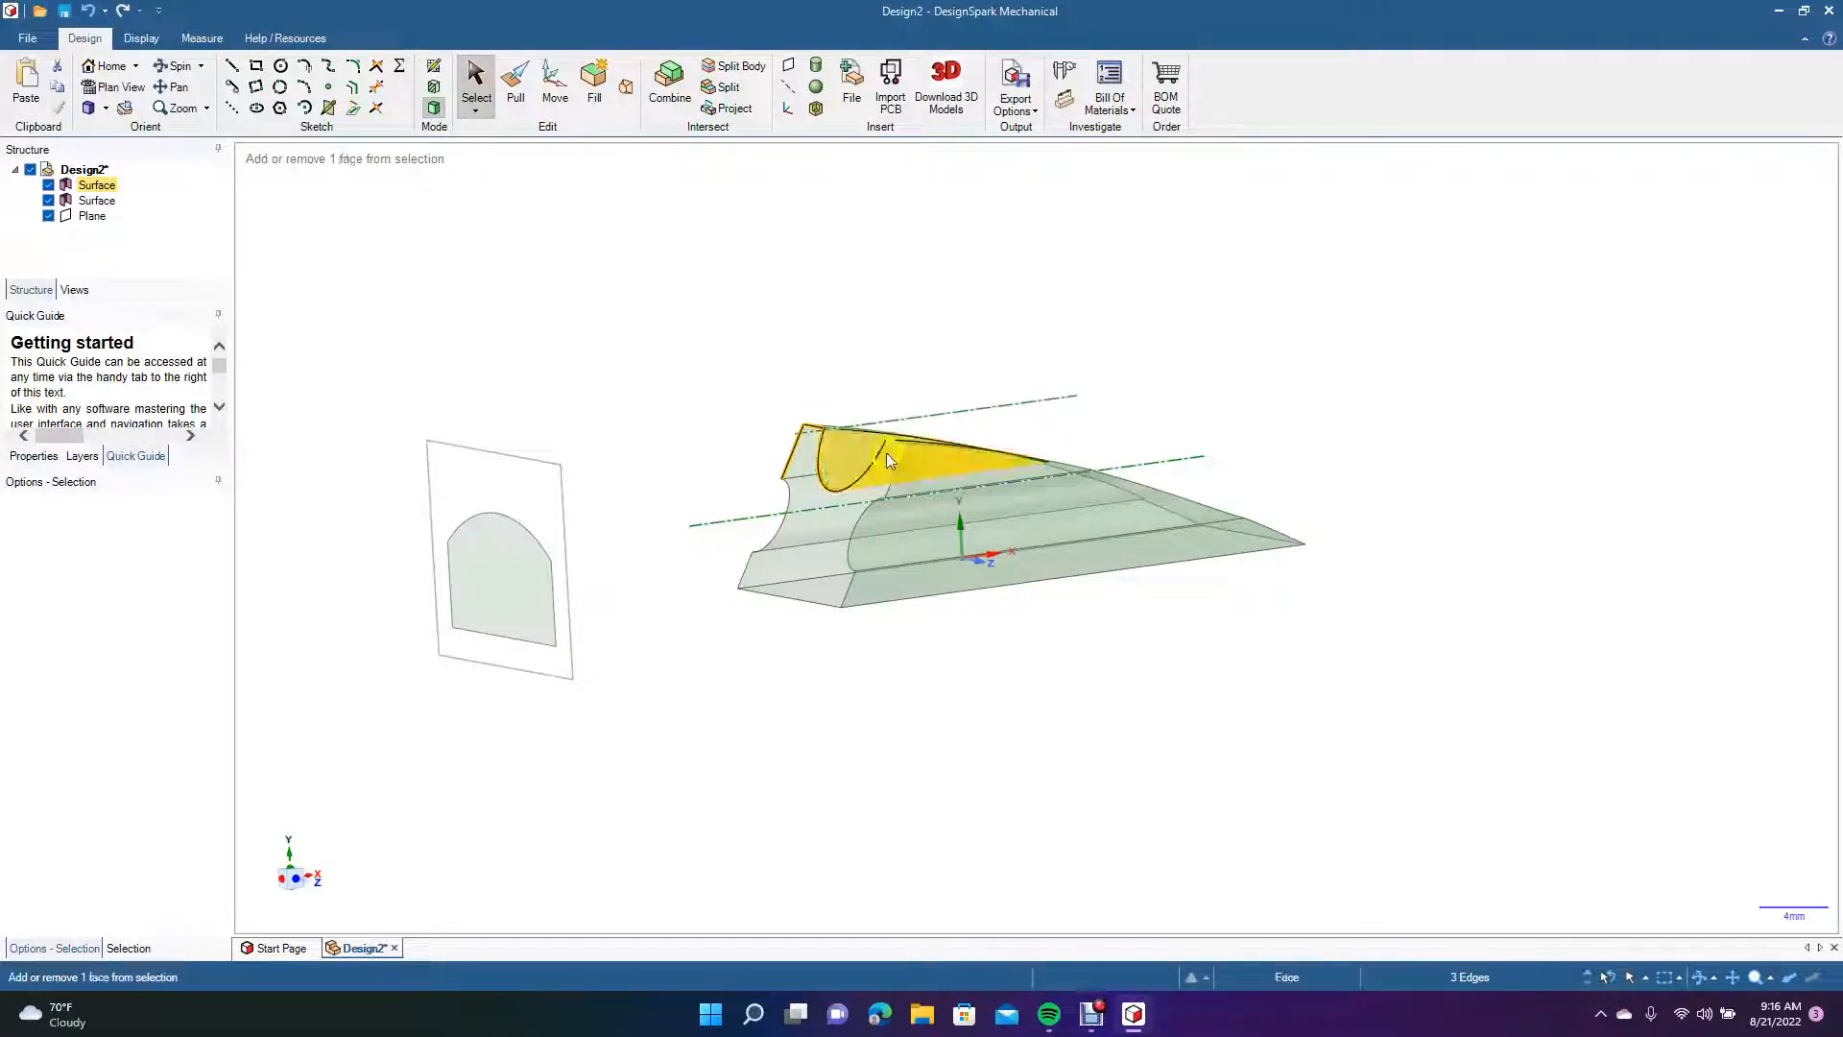
{"action": "left_click", "coordinate": [897, 453], "text": "ctrl"}
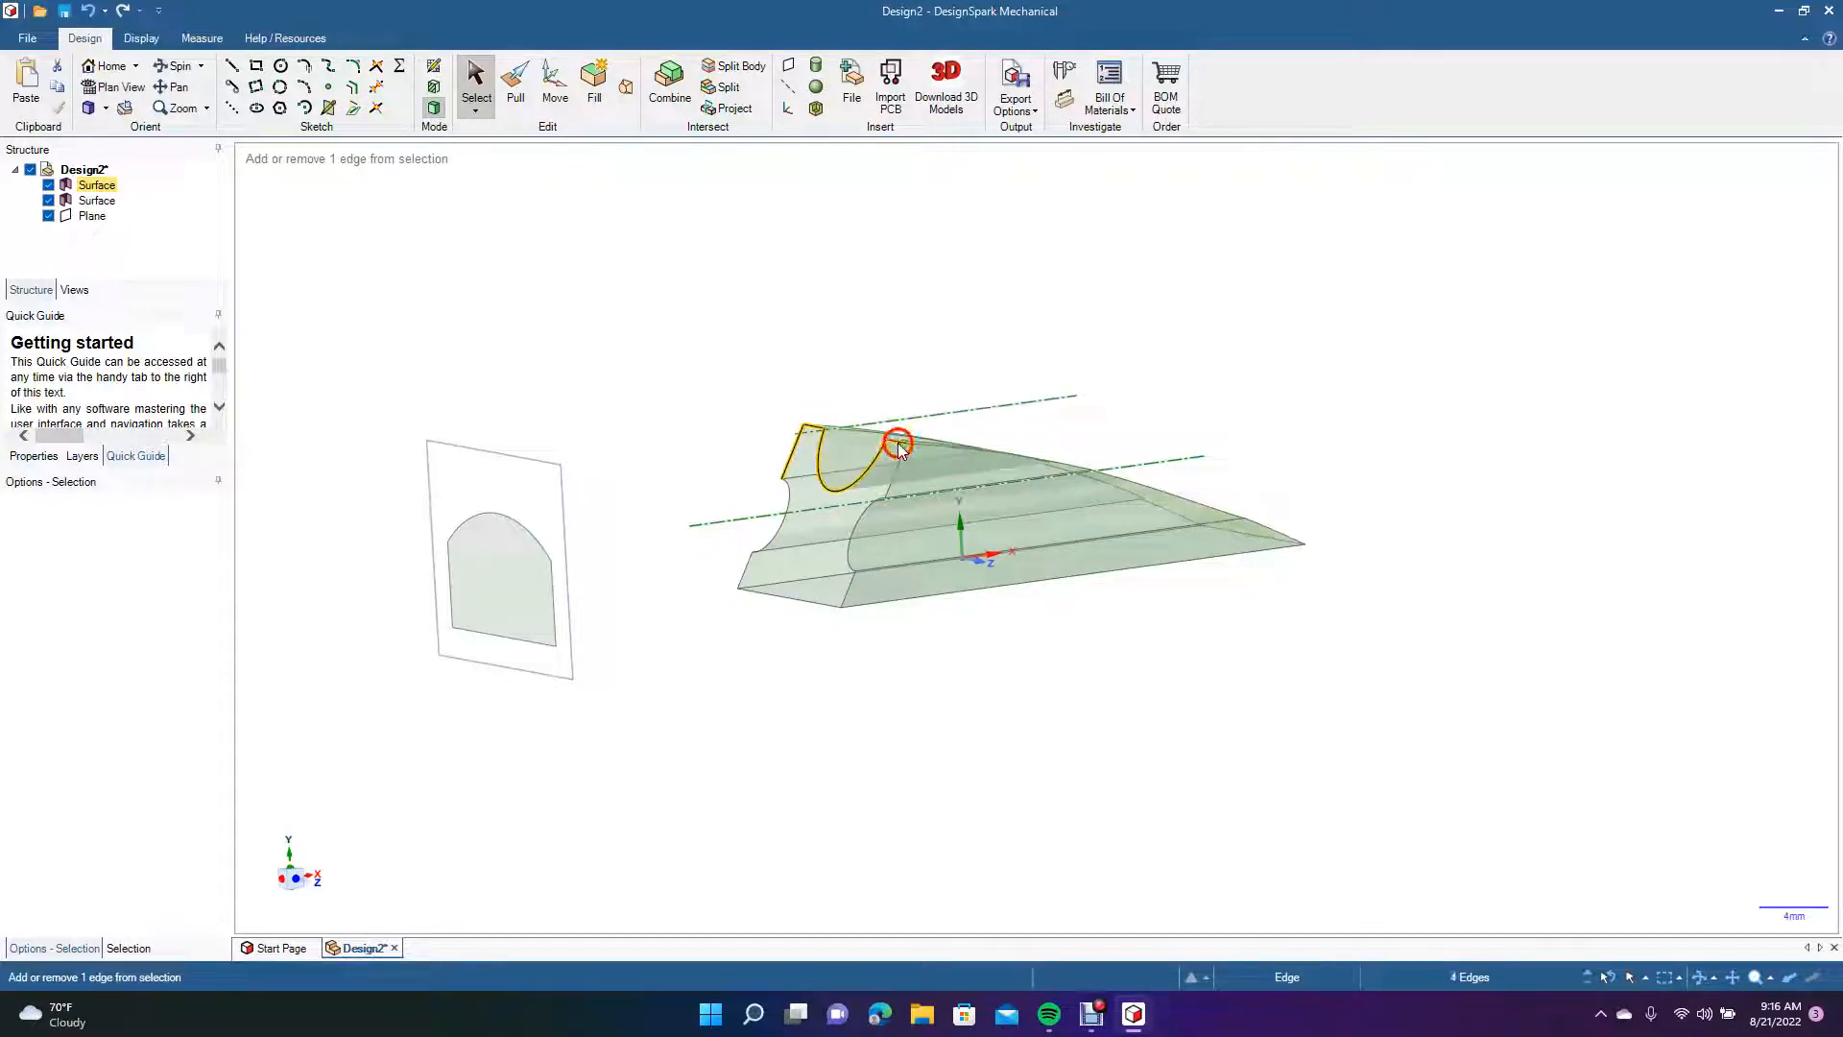
{"action": "left_click", "coordinate": [870, 506], "text": "ctrl"}
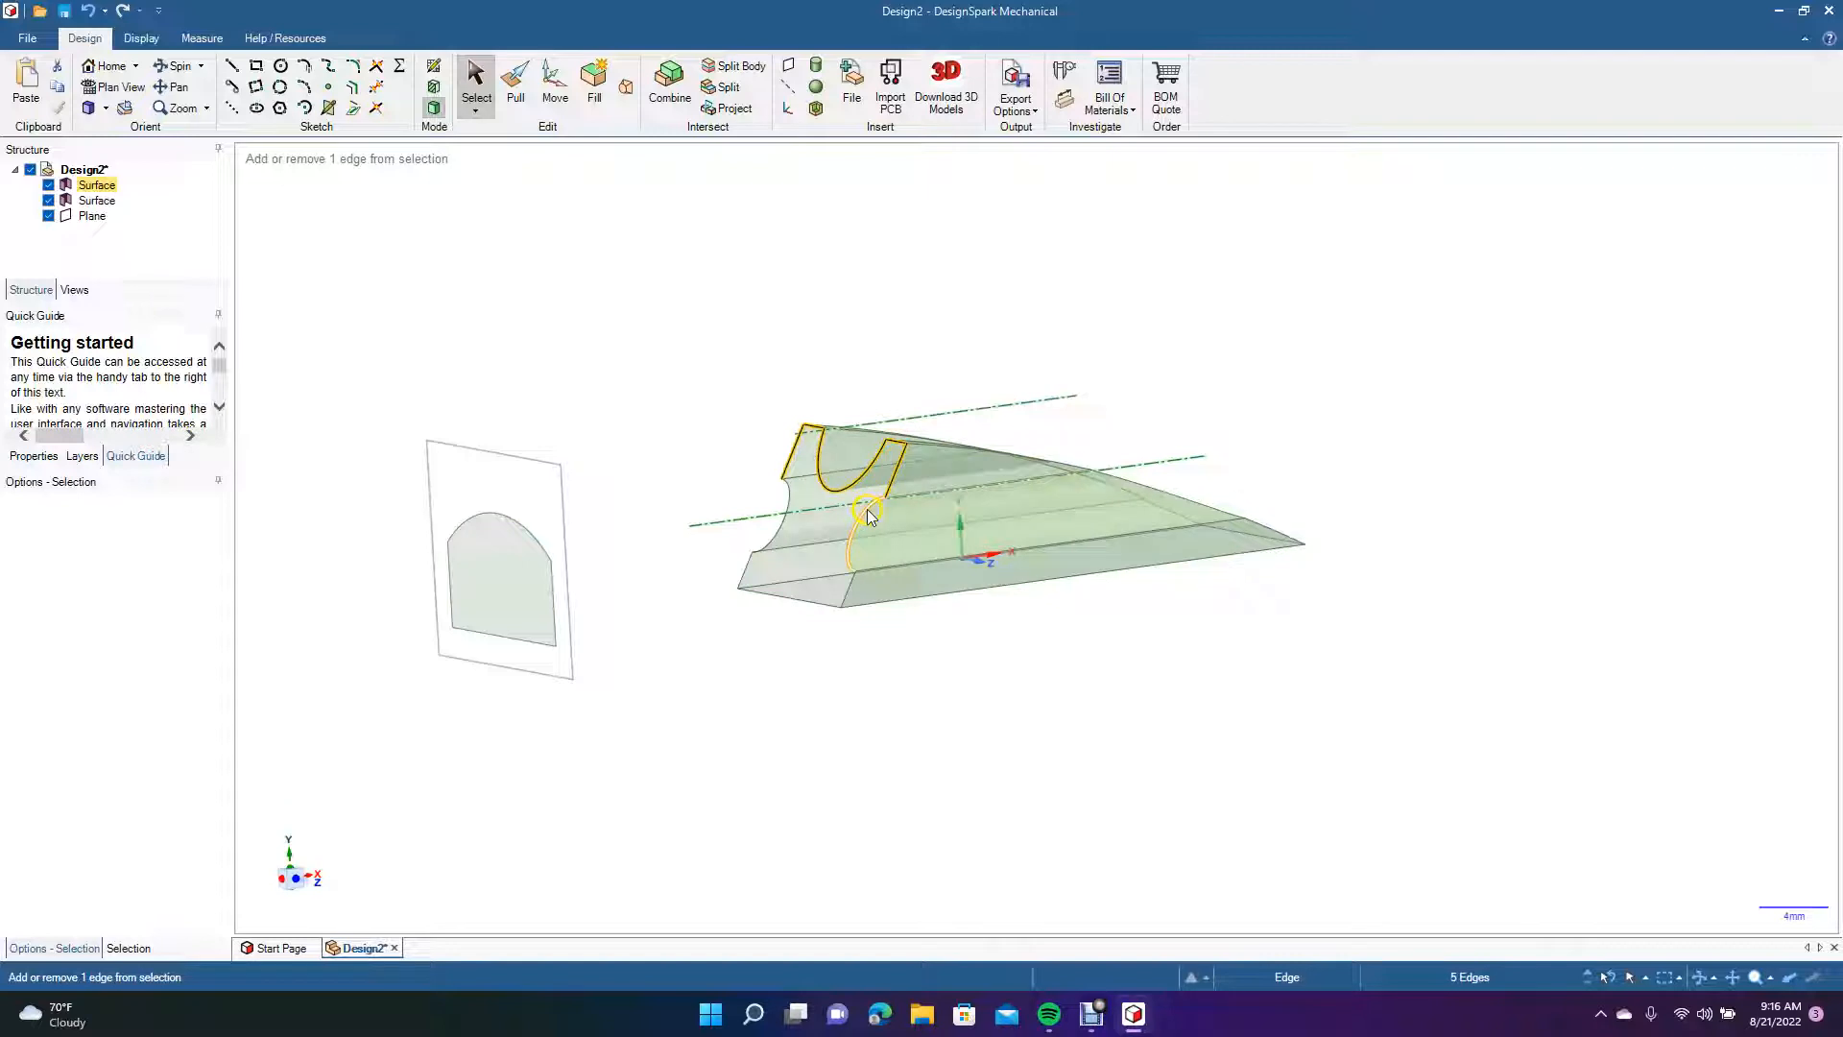
{"action": "left_click", "coordinate": [849, 578], "text": "ctrl"}
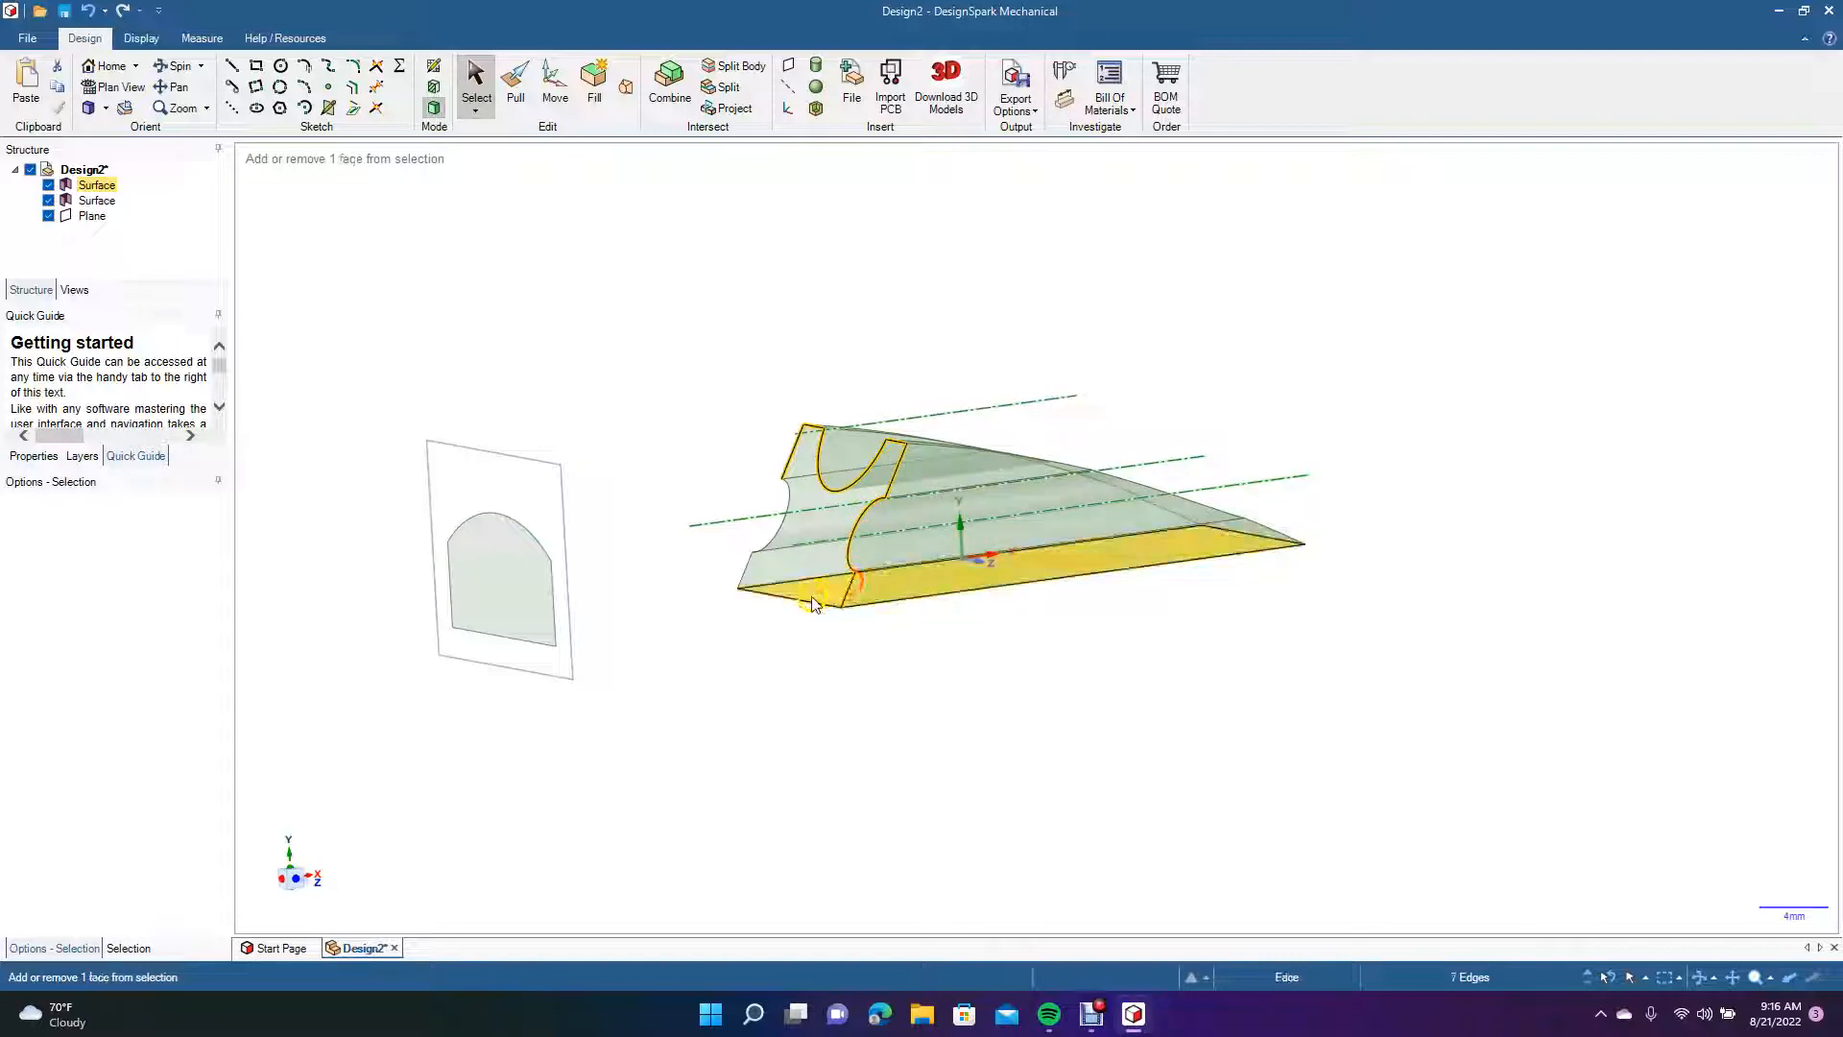
{"action": "left_click", "coordinate": [748, 567], "text": "ctrl"}
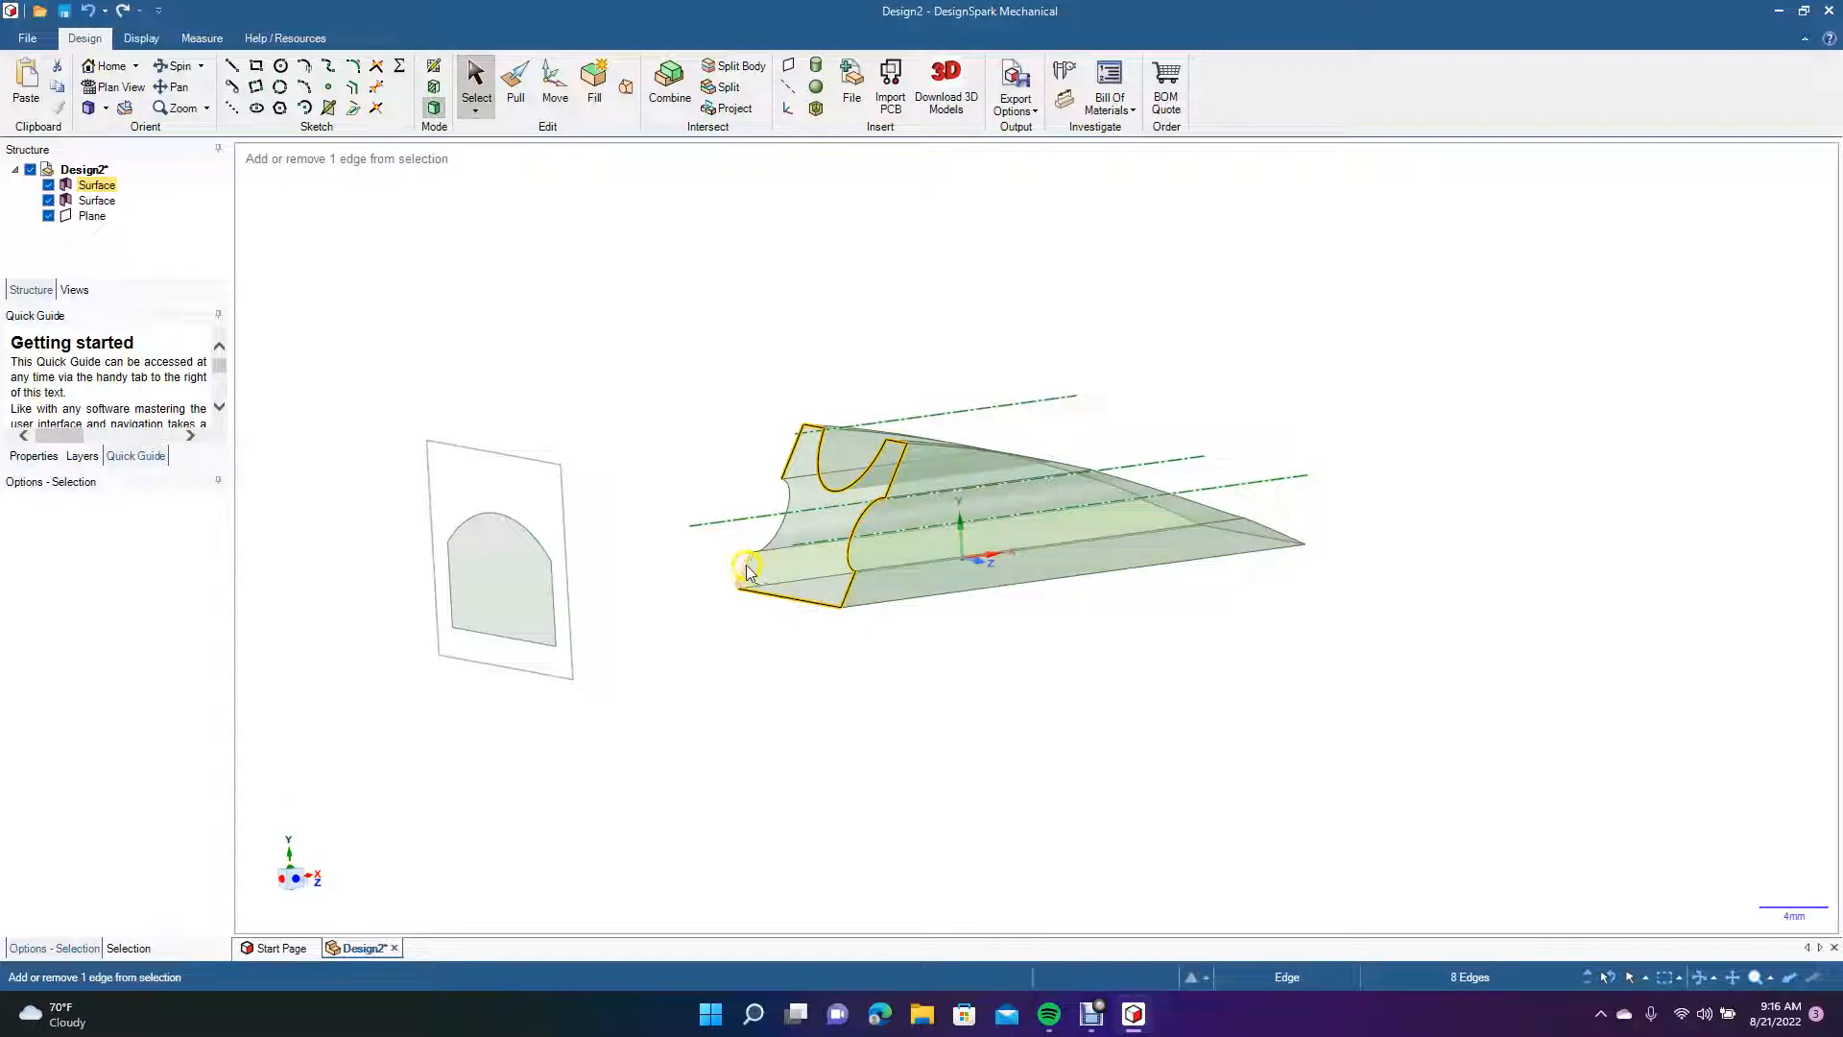
{"action": "left_click", "coordinate": [769, 535], "text": "ctrl"}
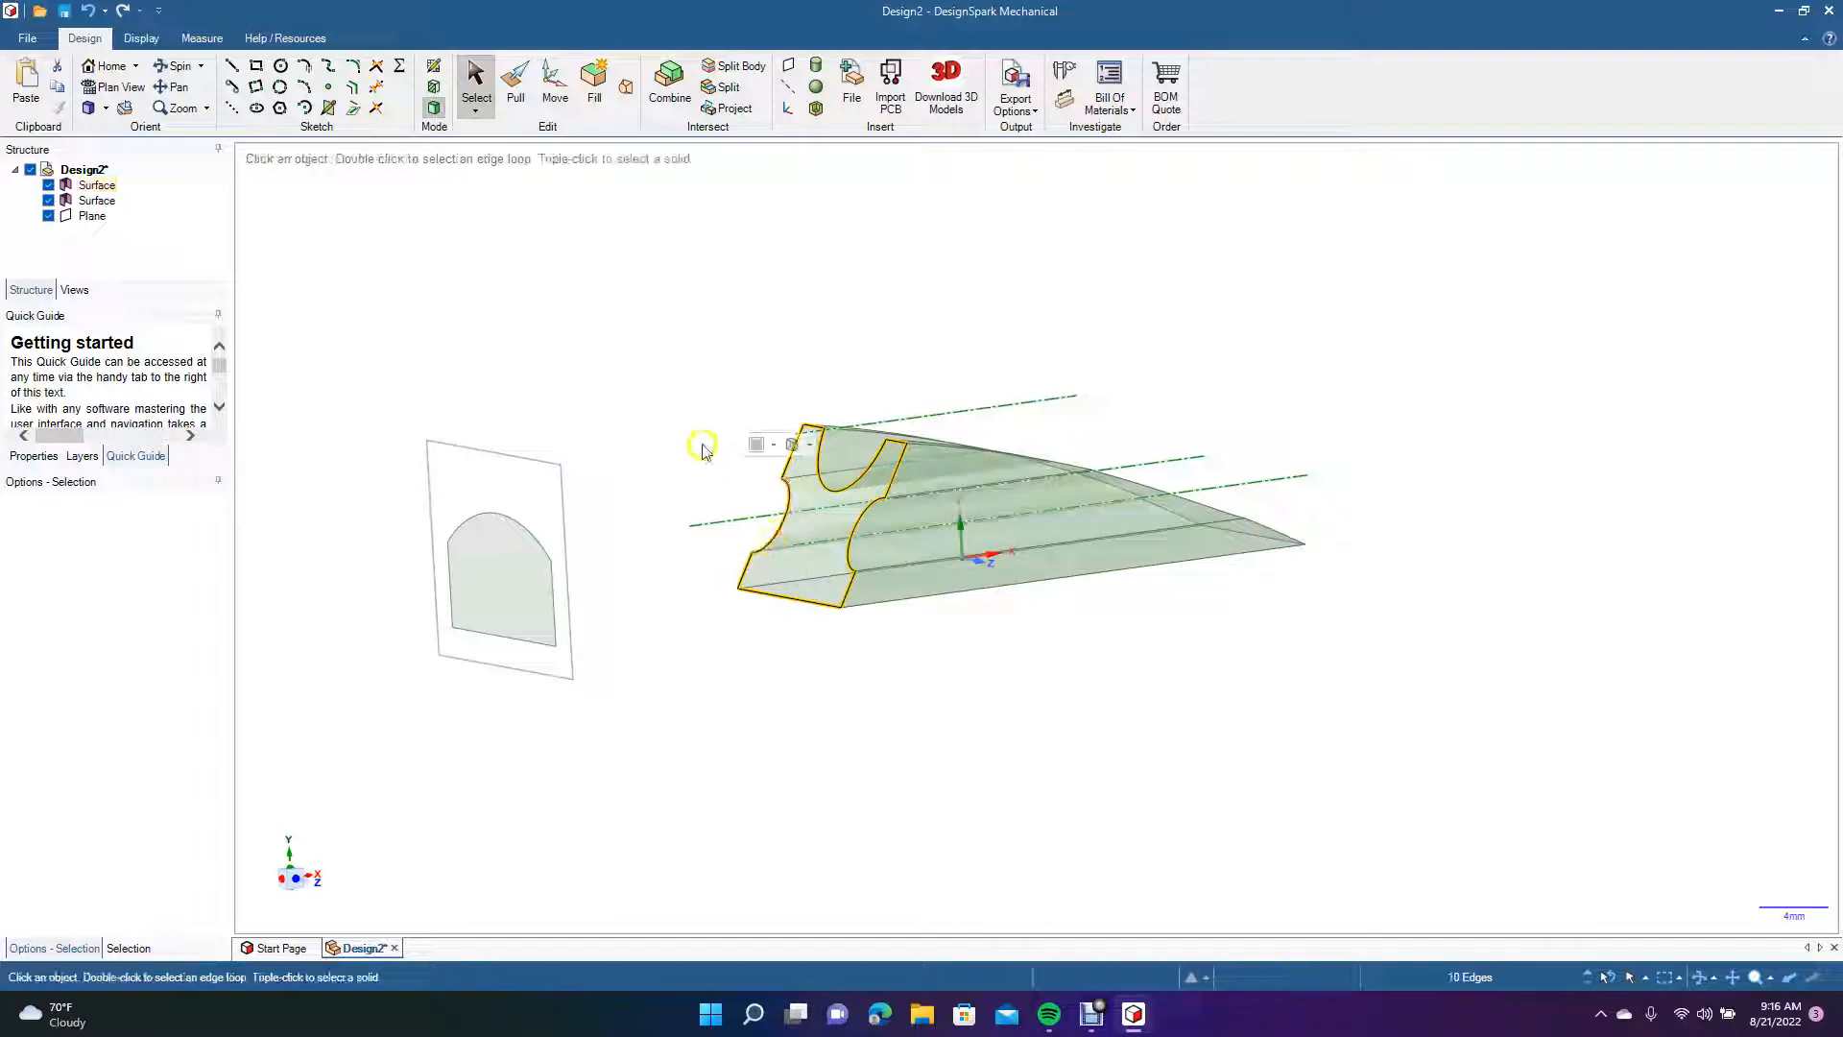
{"action": "left_click", "coordinate": [601, 81]}
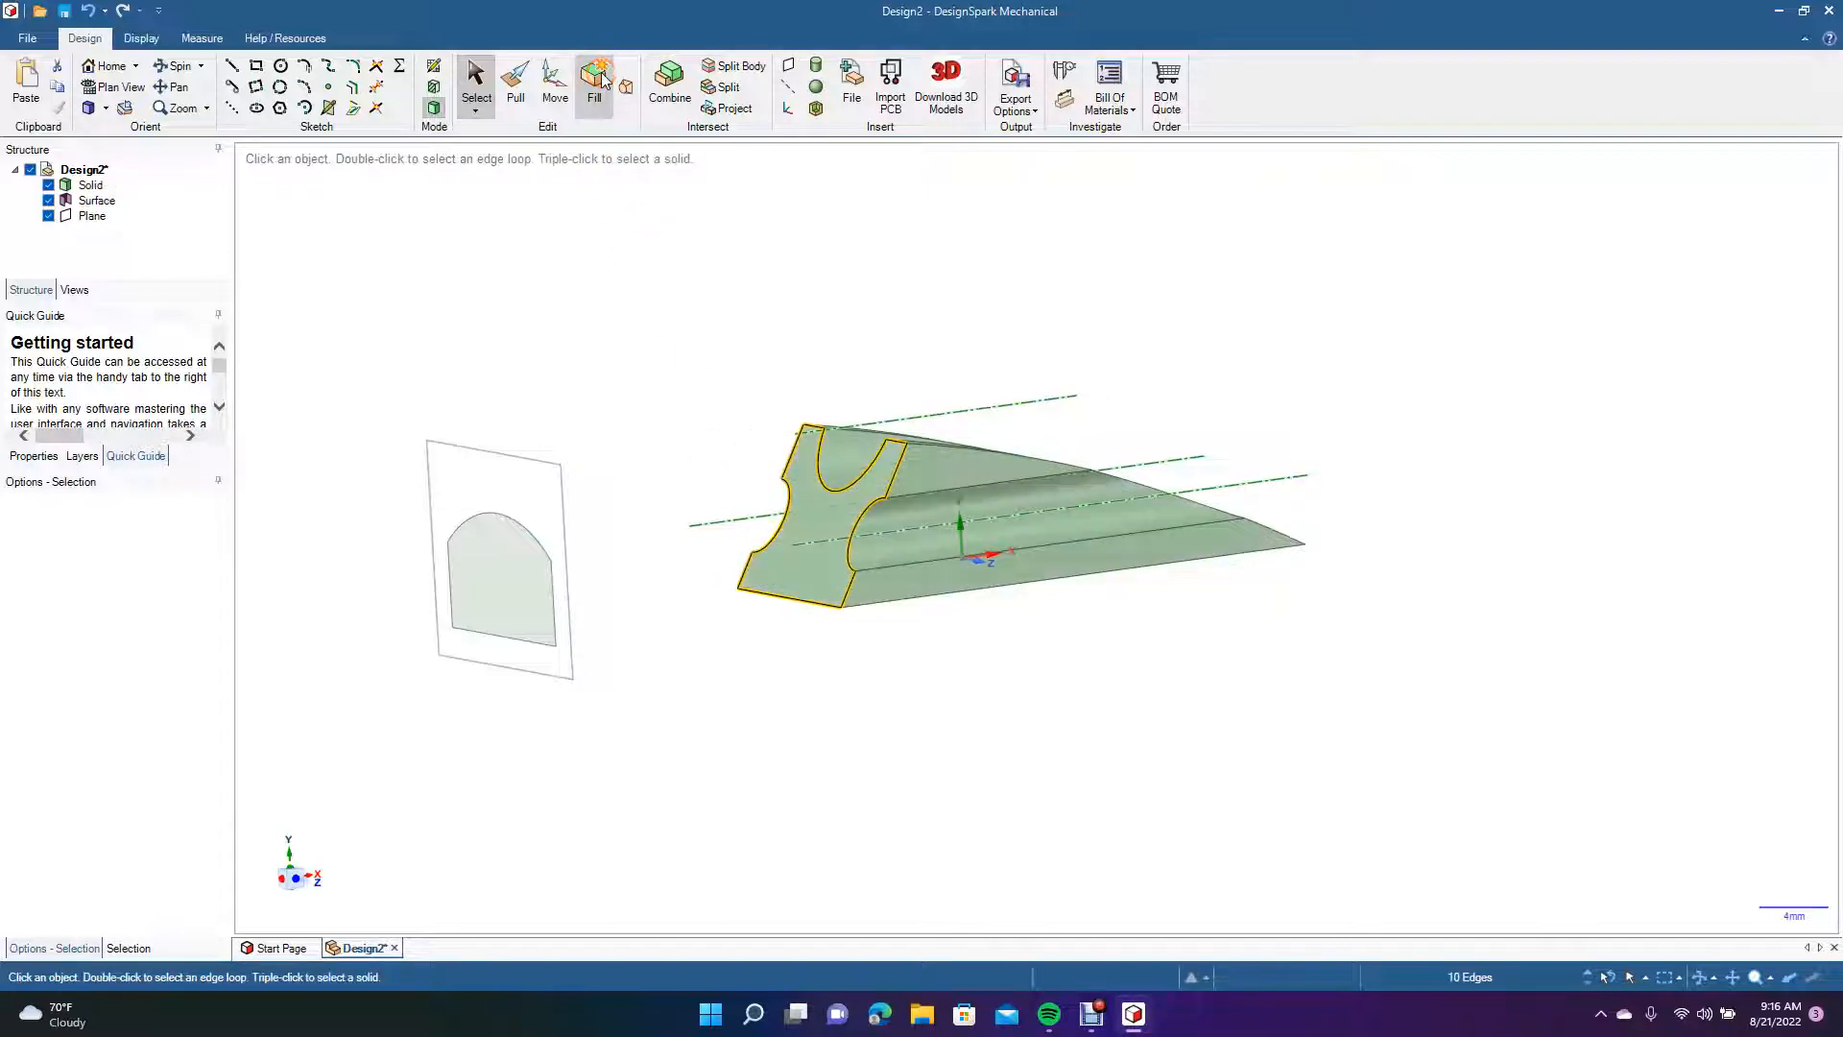
Try to blend between the wedge's grooved end face and the separate arched surface.
{"action": "left_click", "coordinate": [793, 518]}
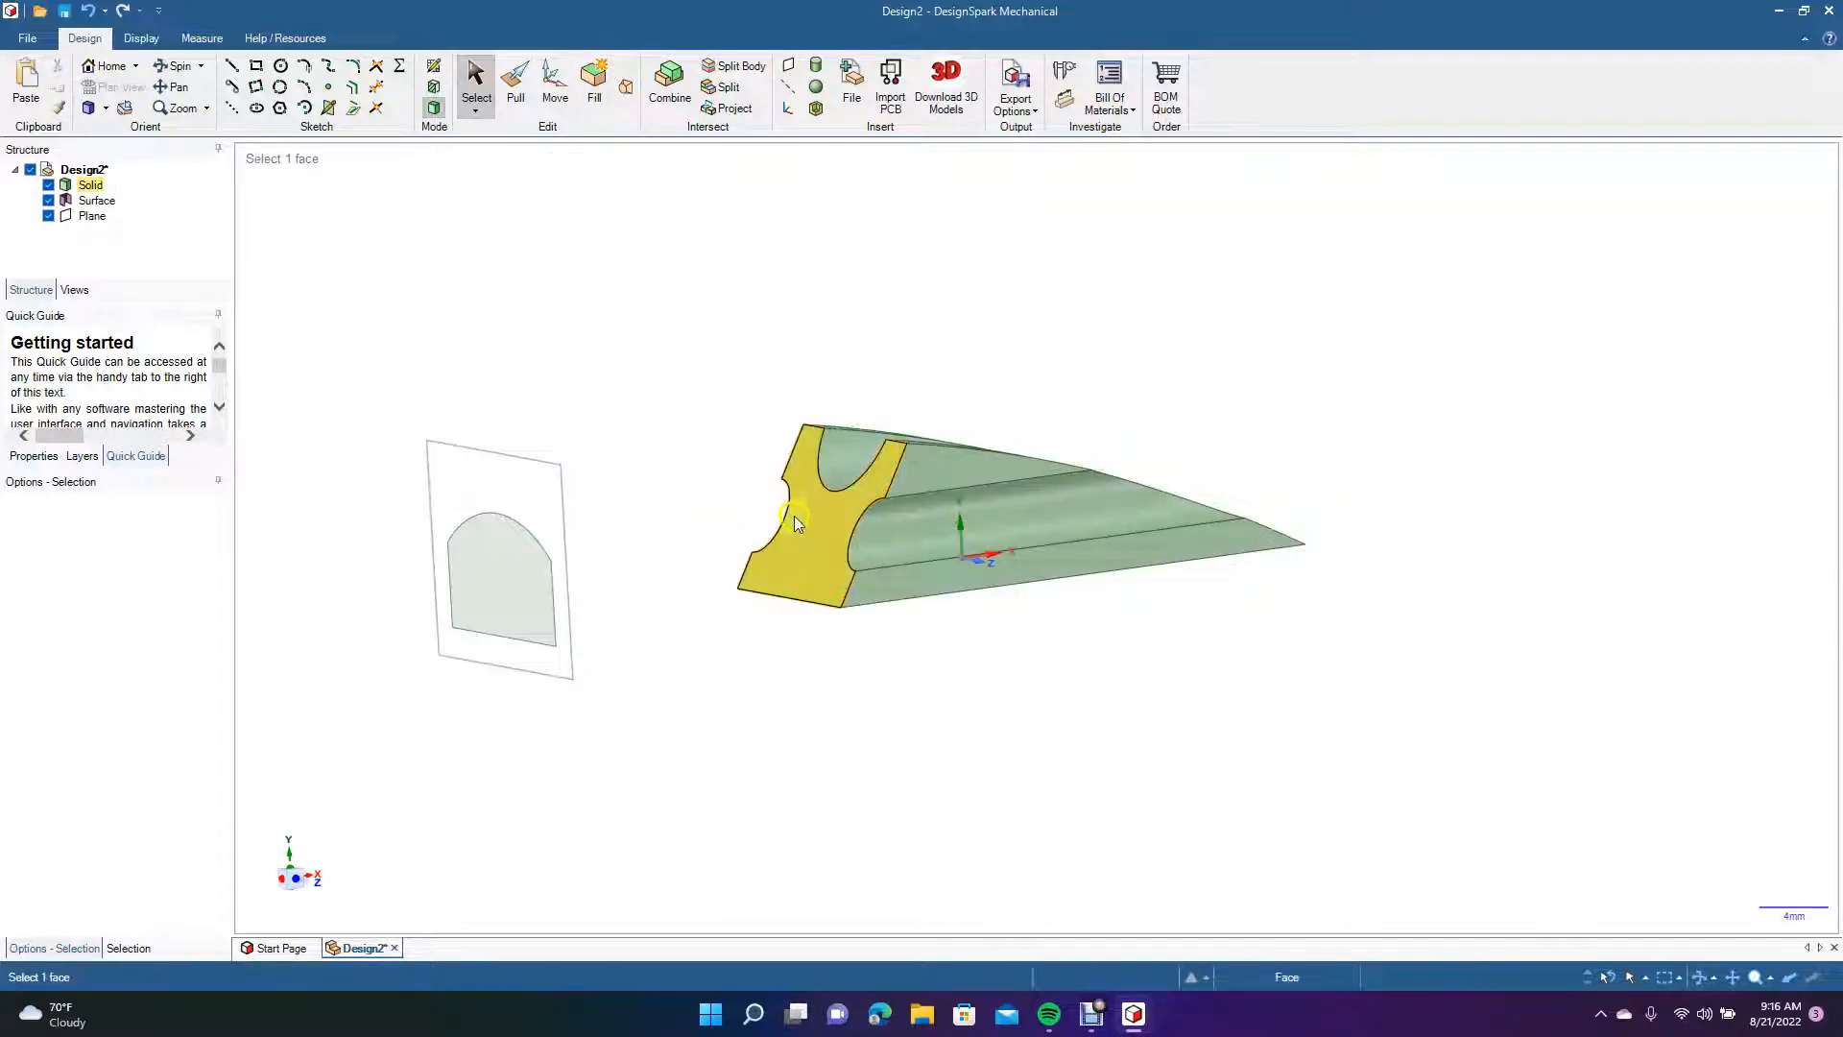
{"action": "left_click", "coordinate": [628, 91]}
{"action": "left_click", "coordinate": [809, 512]}
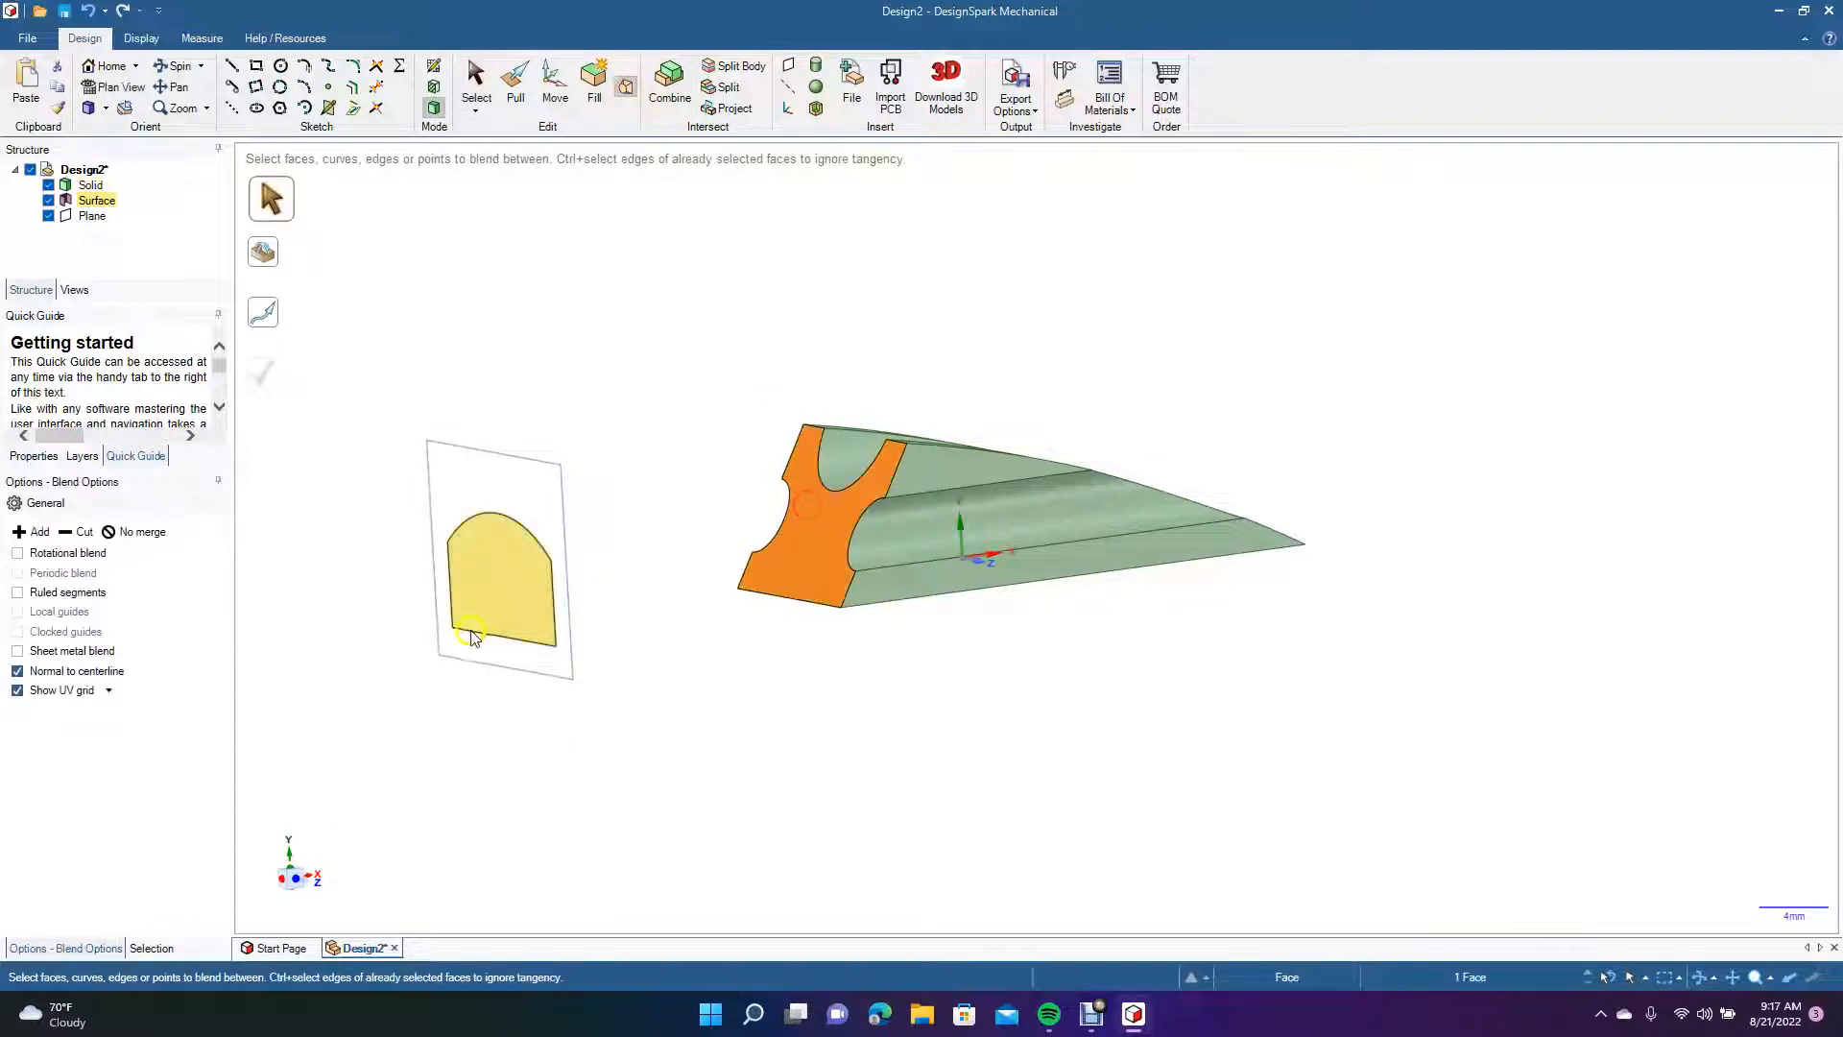
{"action": "left_click", "coordinate": [509, 600]}
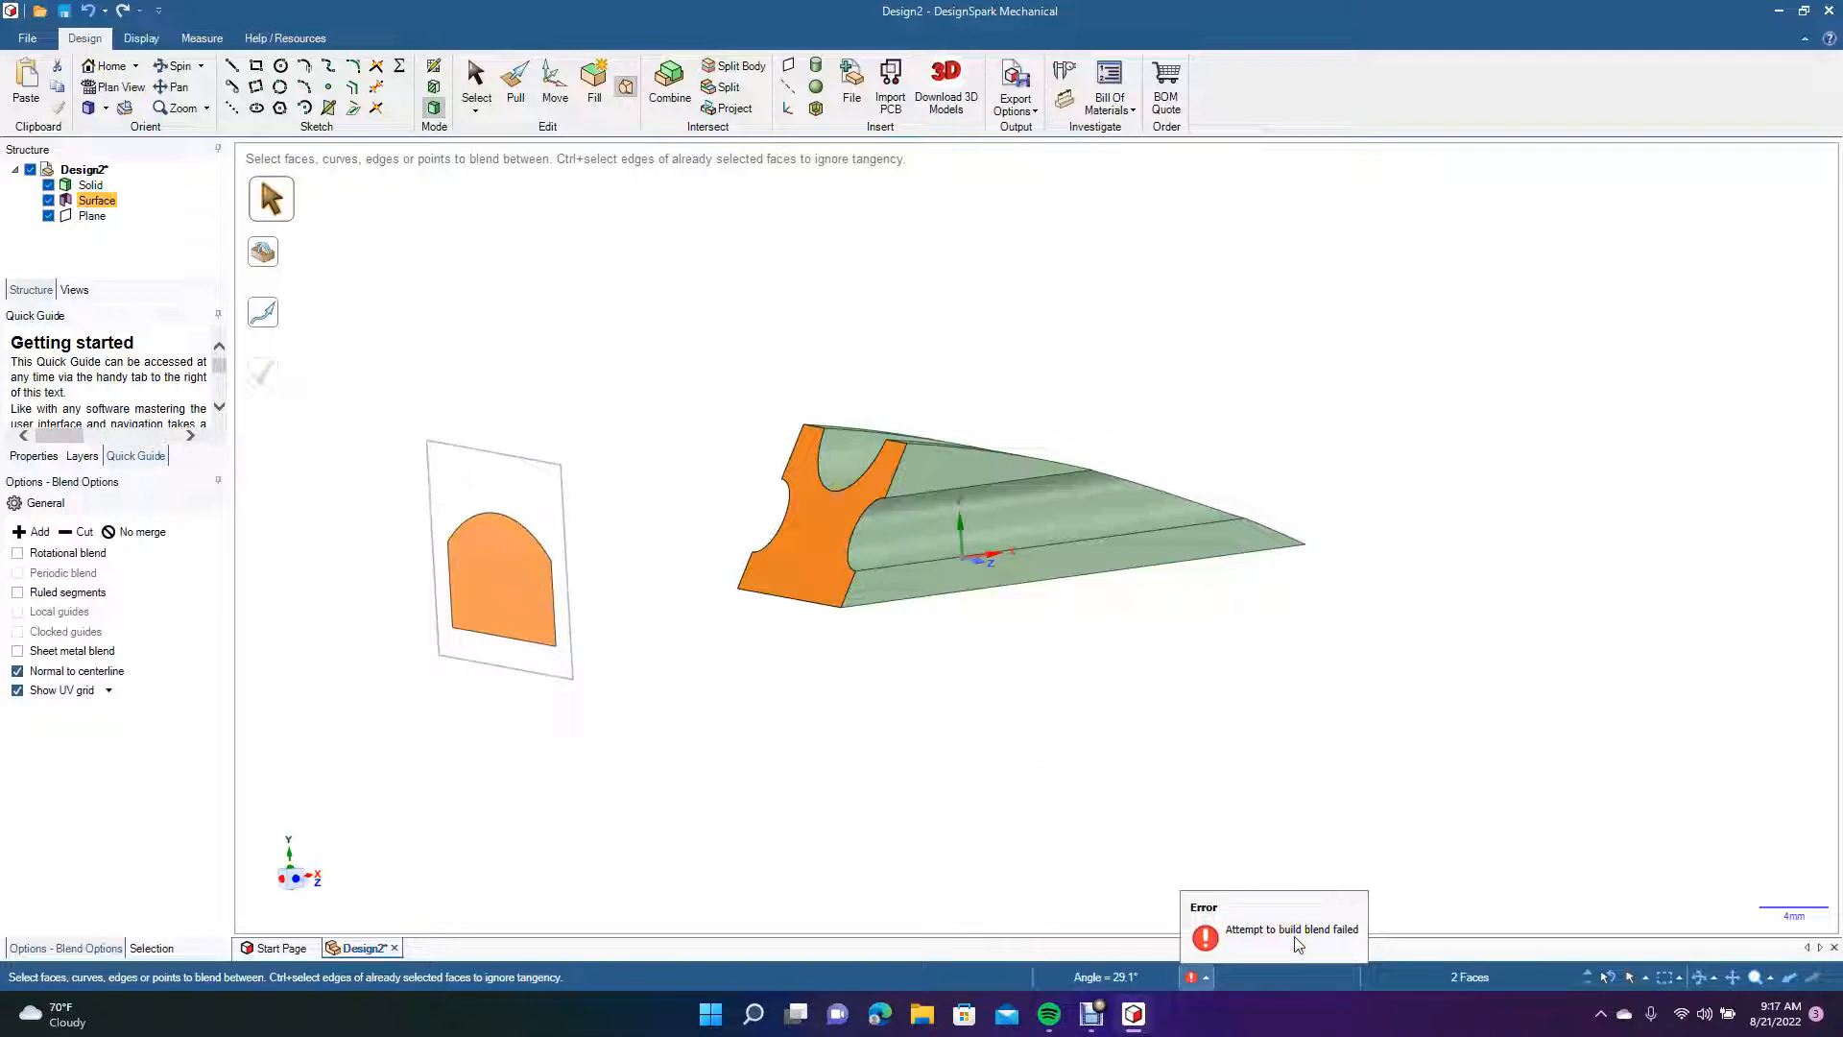
Blend the straight bottom edge of the wedge's grooved end face to the arched surface's bottom edge.
{"action": "left_click", "coordinate": [1320, 938]}
{"action": "left_click", "coordinate": [709, 480]}
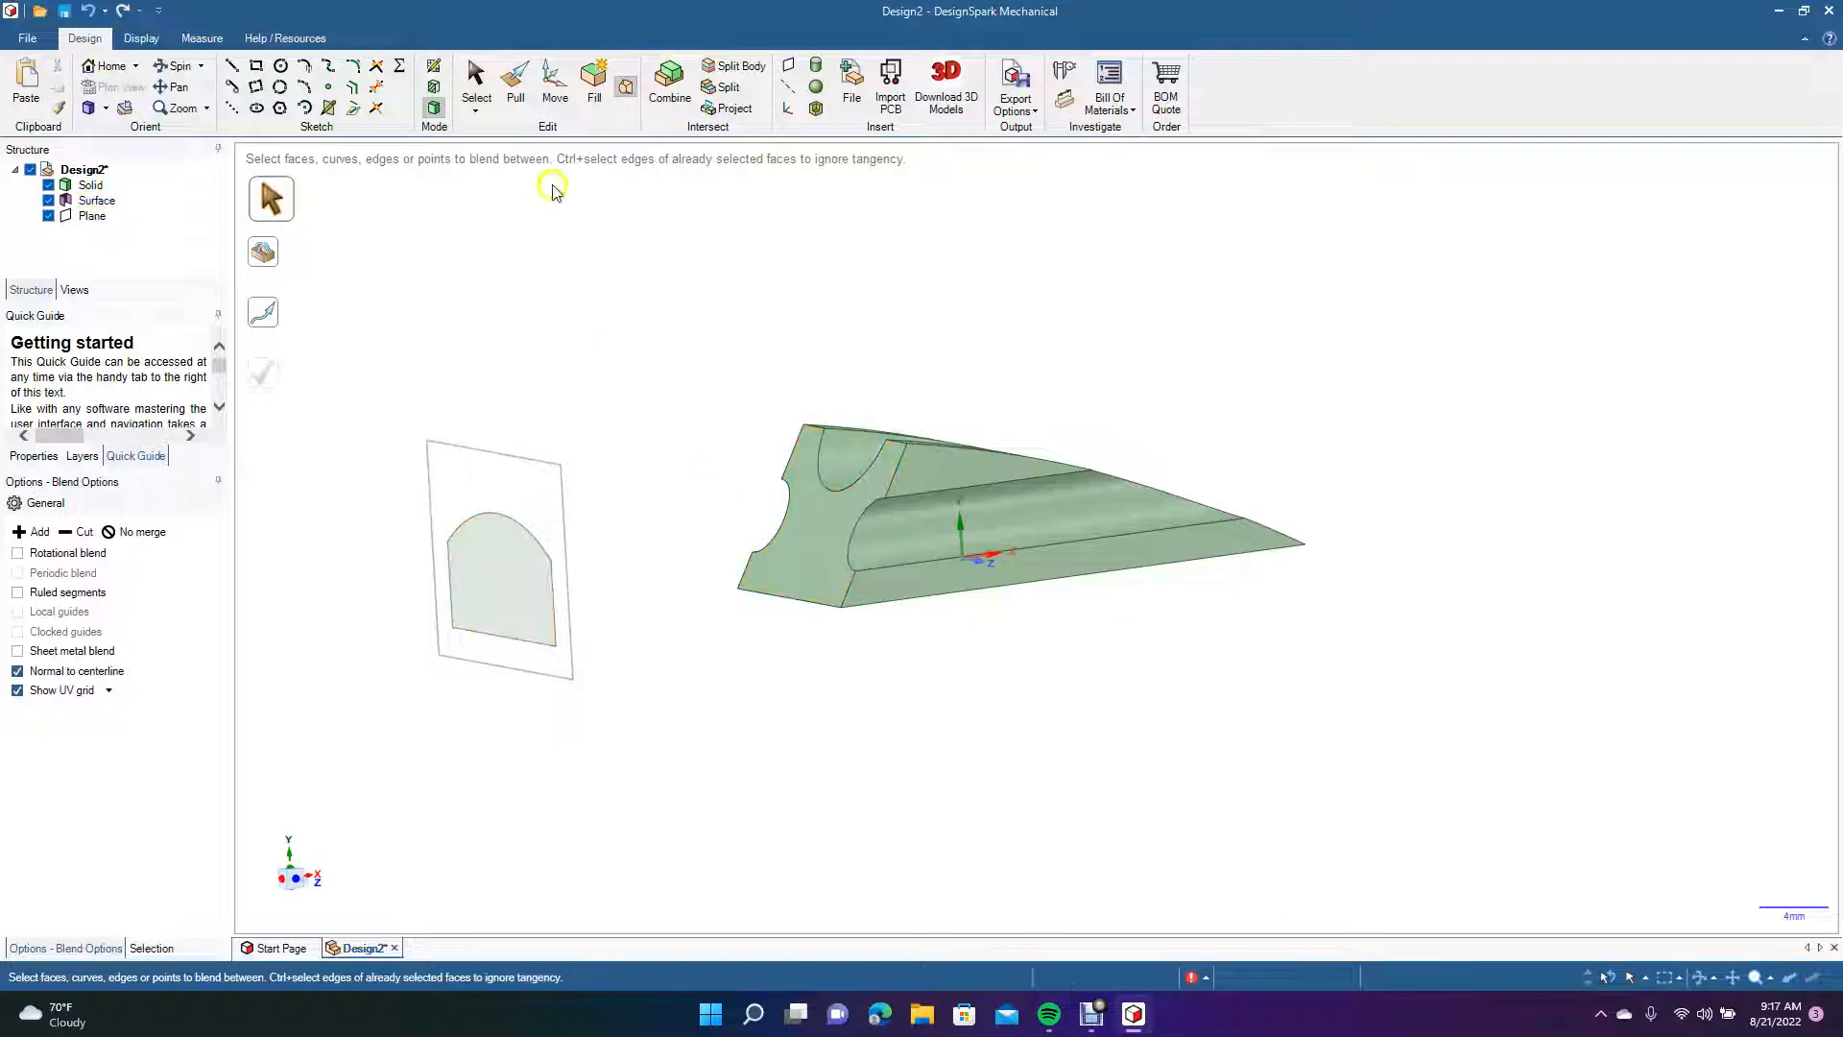
{"action": "left_click", "coordinate": [808, 611]}
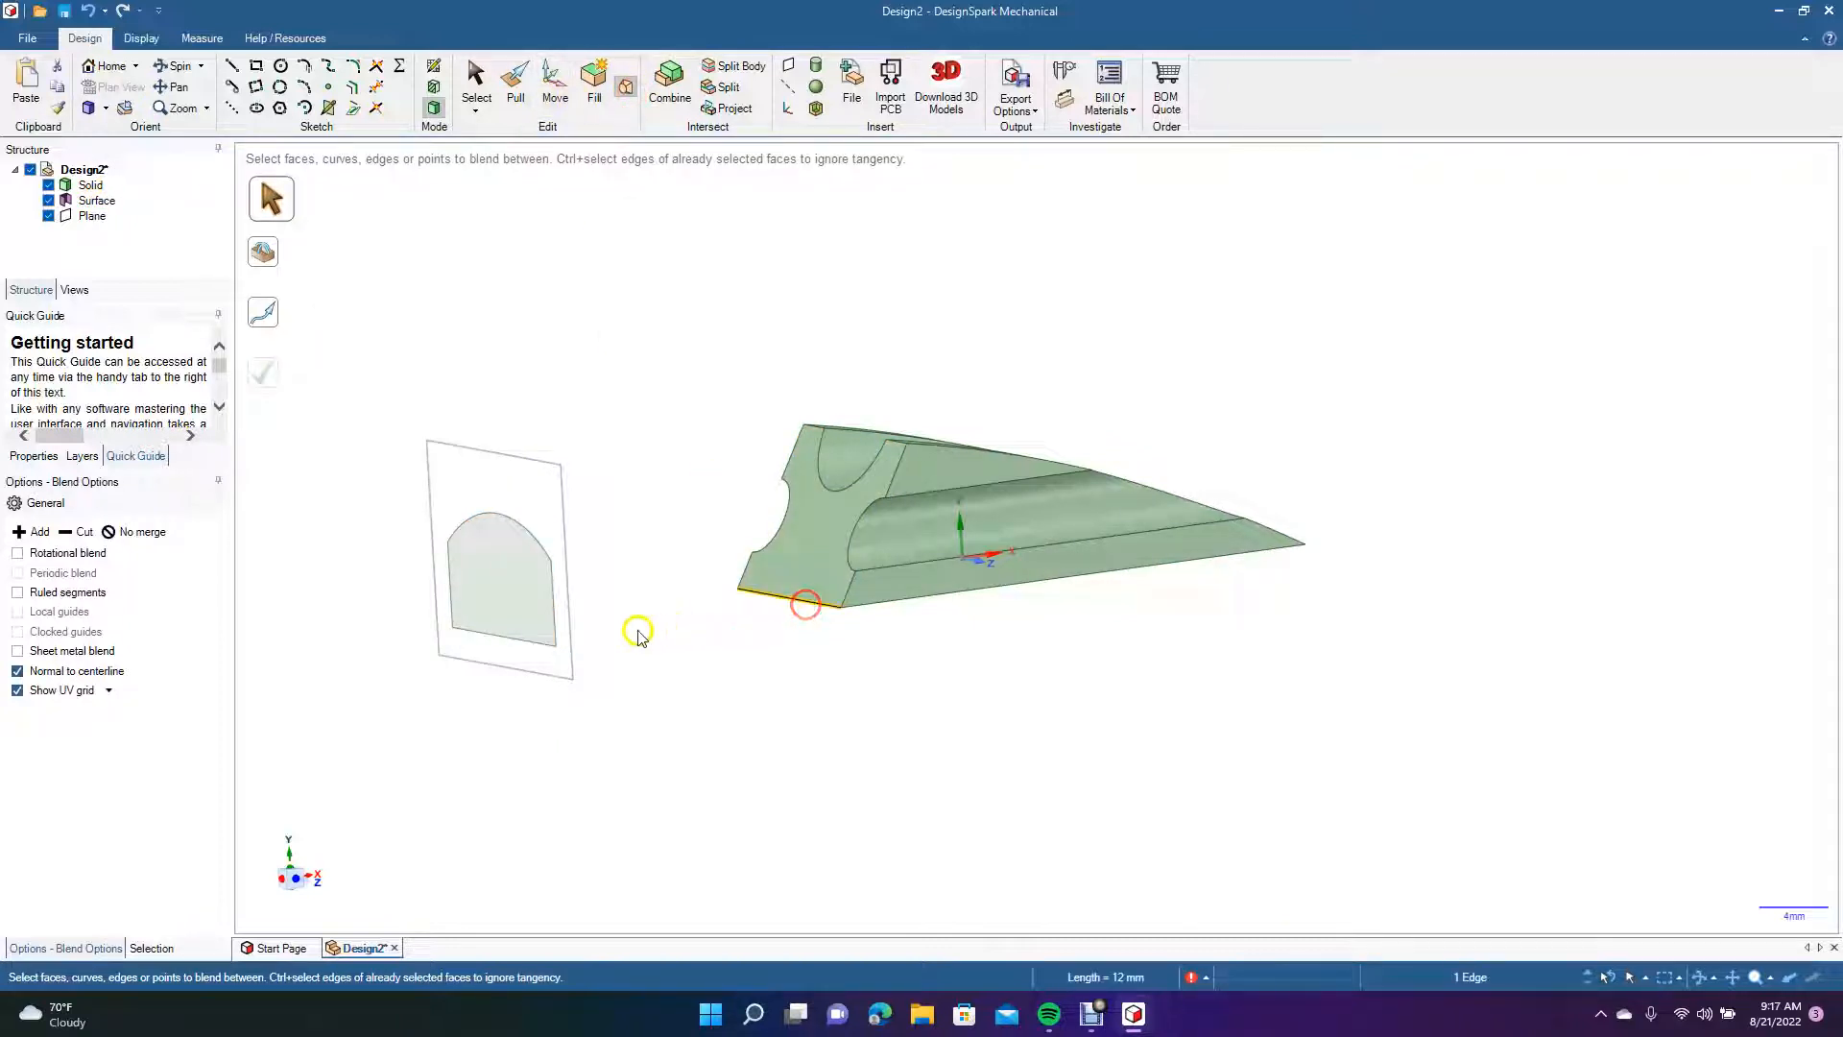
{"action": "left_click", "coordinate": [519, 643]}
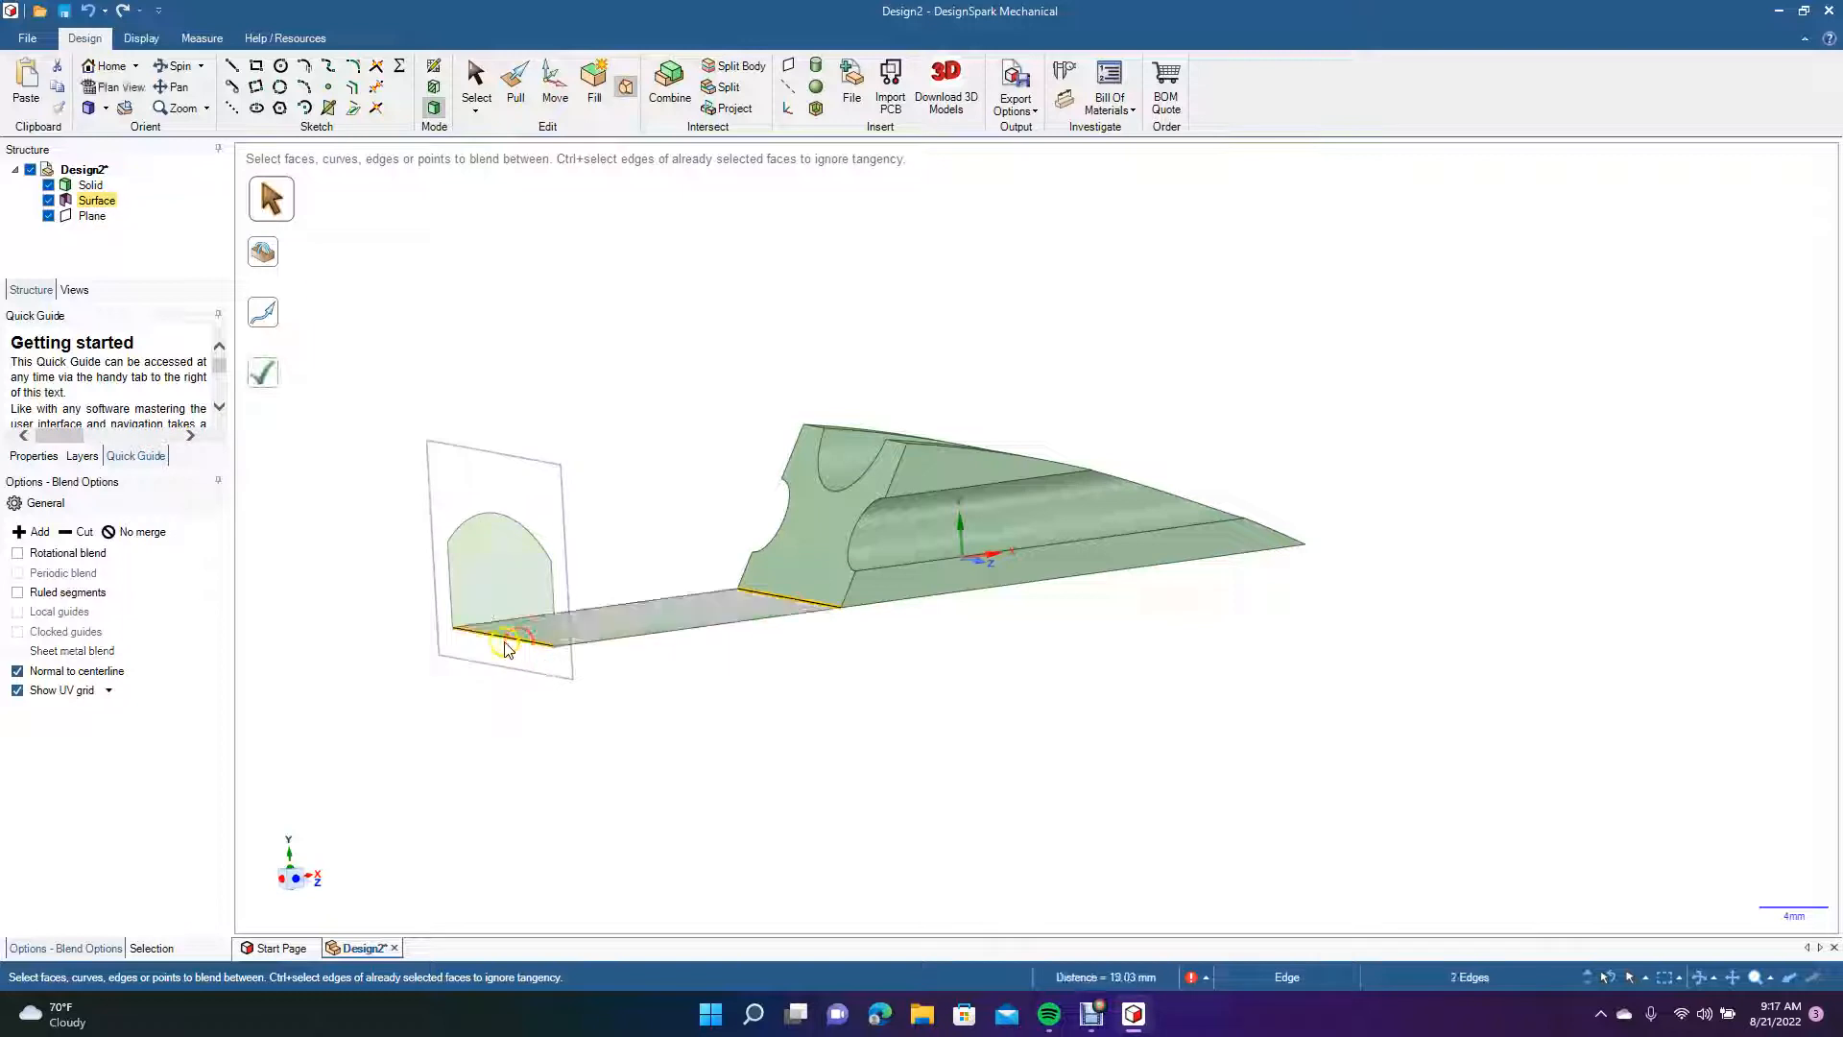
{"action": "left_click", "coordinate": [264, 373]}
{"action": "left_click", "coordinate": [950, 727]}
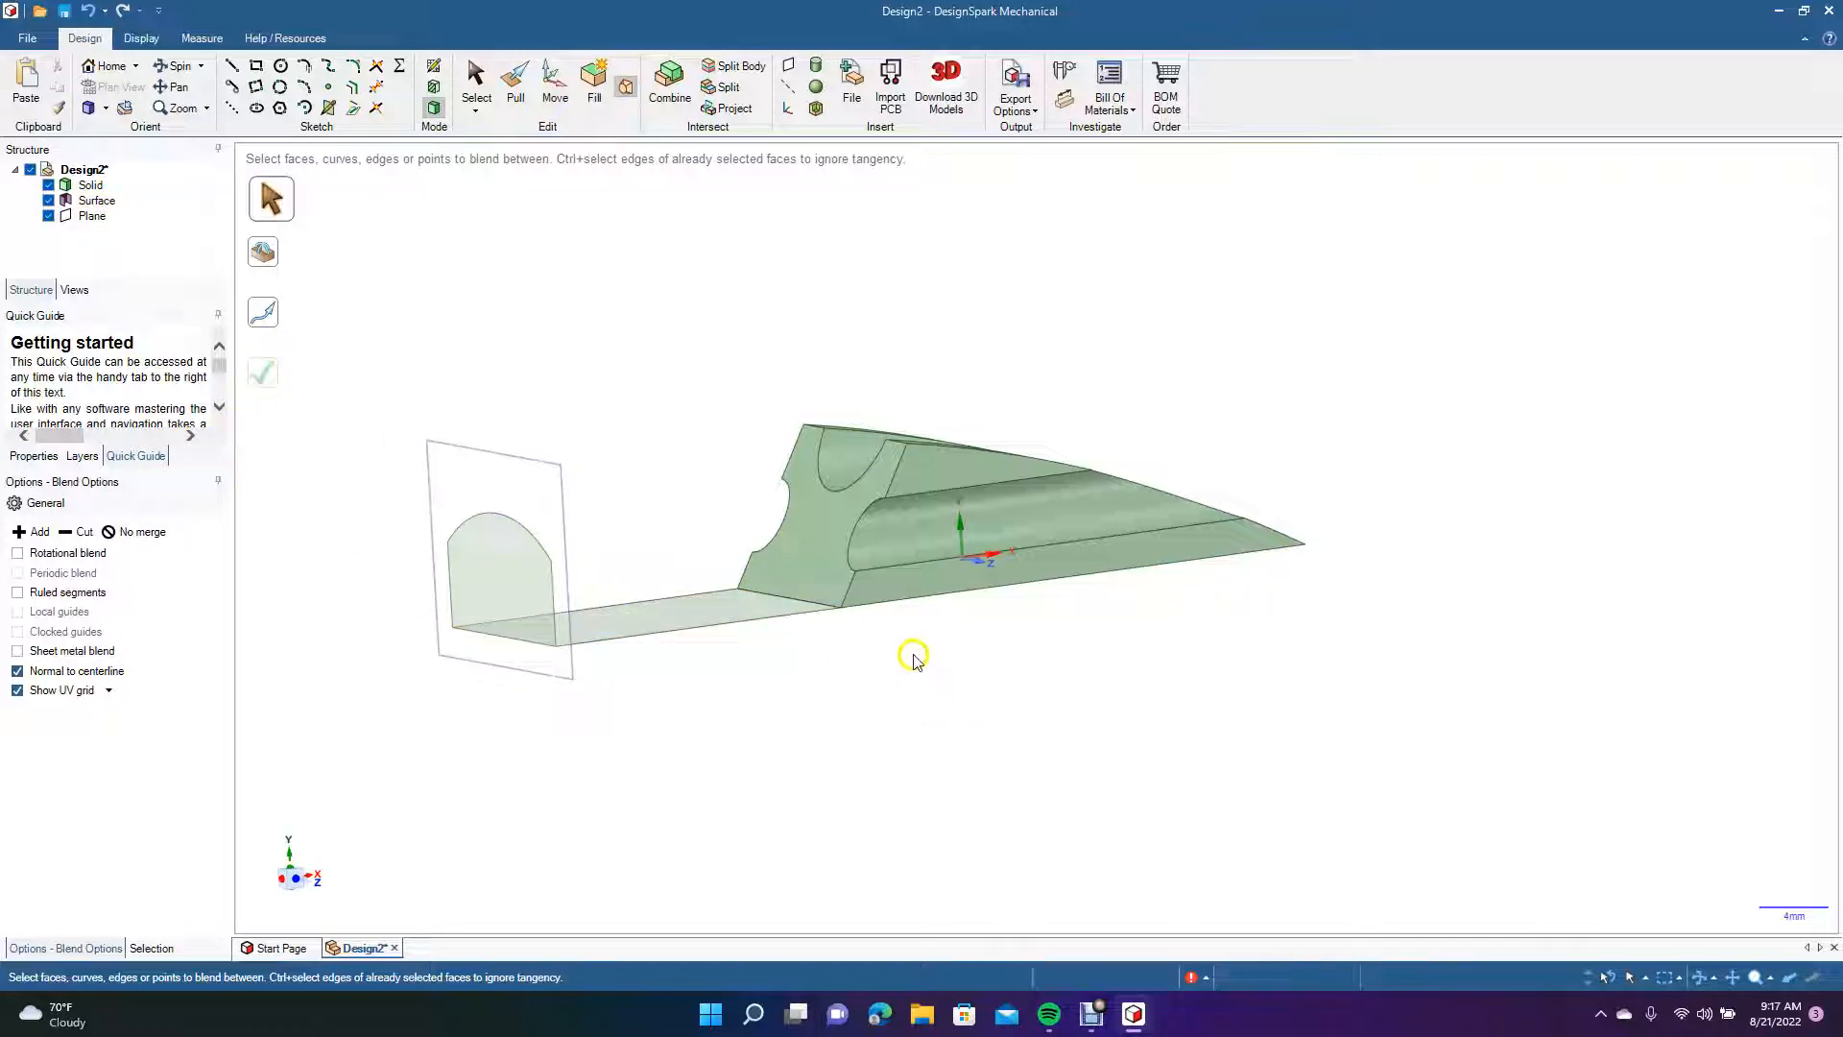
Blend the three edges along one grooved side of the wedge's end face to the arched surface's matching vertical edge.
{"action": "left_click", "coordinate": [850, 568]}
{"action": "left_click", "coordinate": [852, 566]}
{"action": "left_click", "coordinate": [887, 492]}
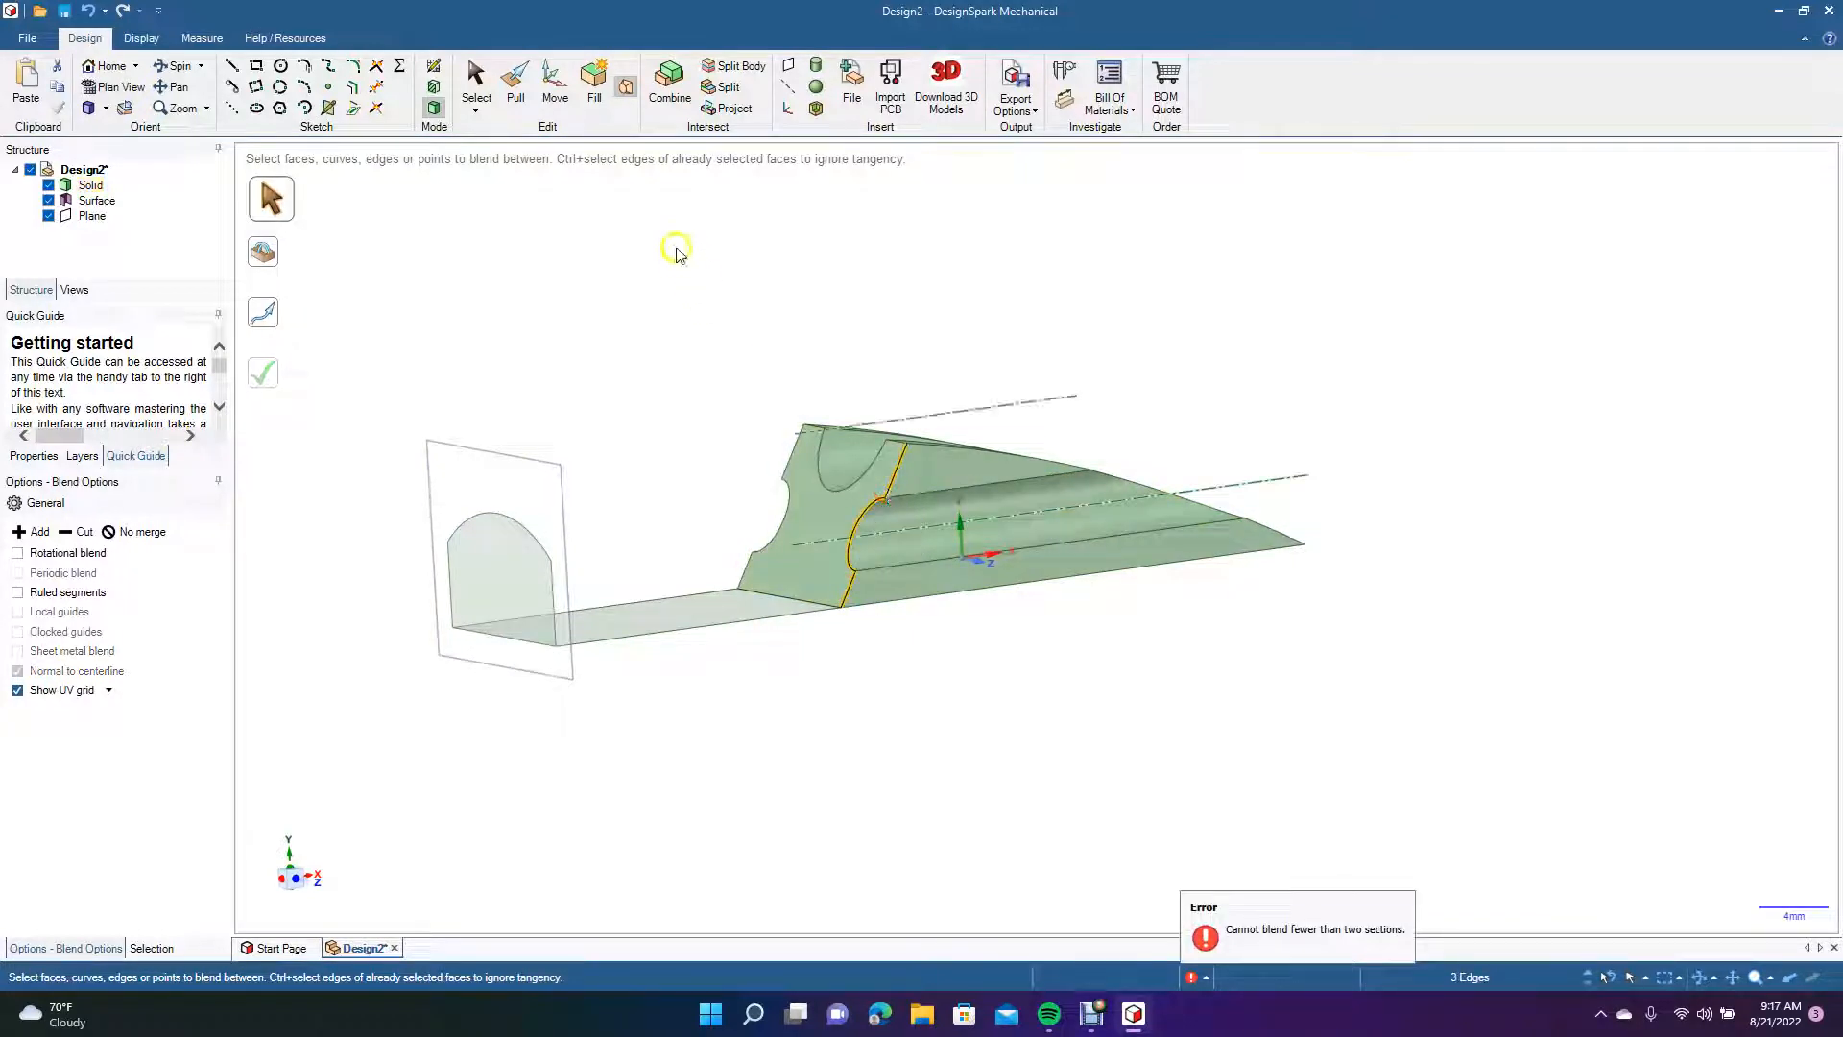
{"action": "left_click", "coordinate": [552, 595]}
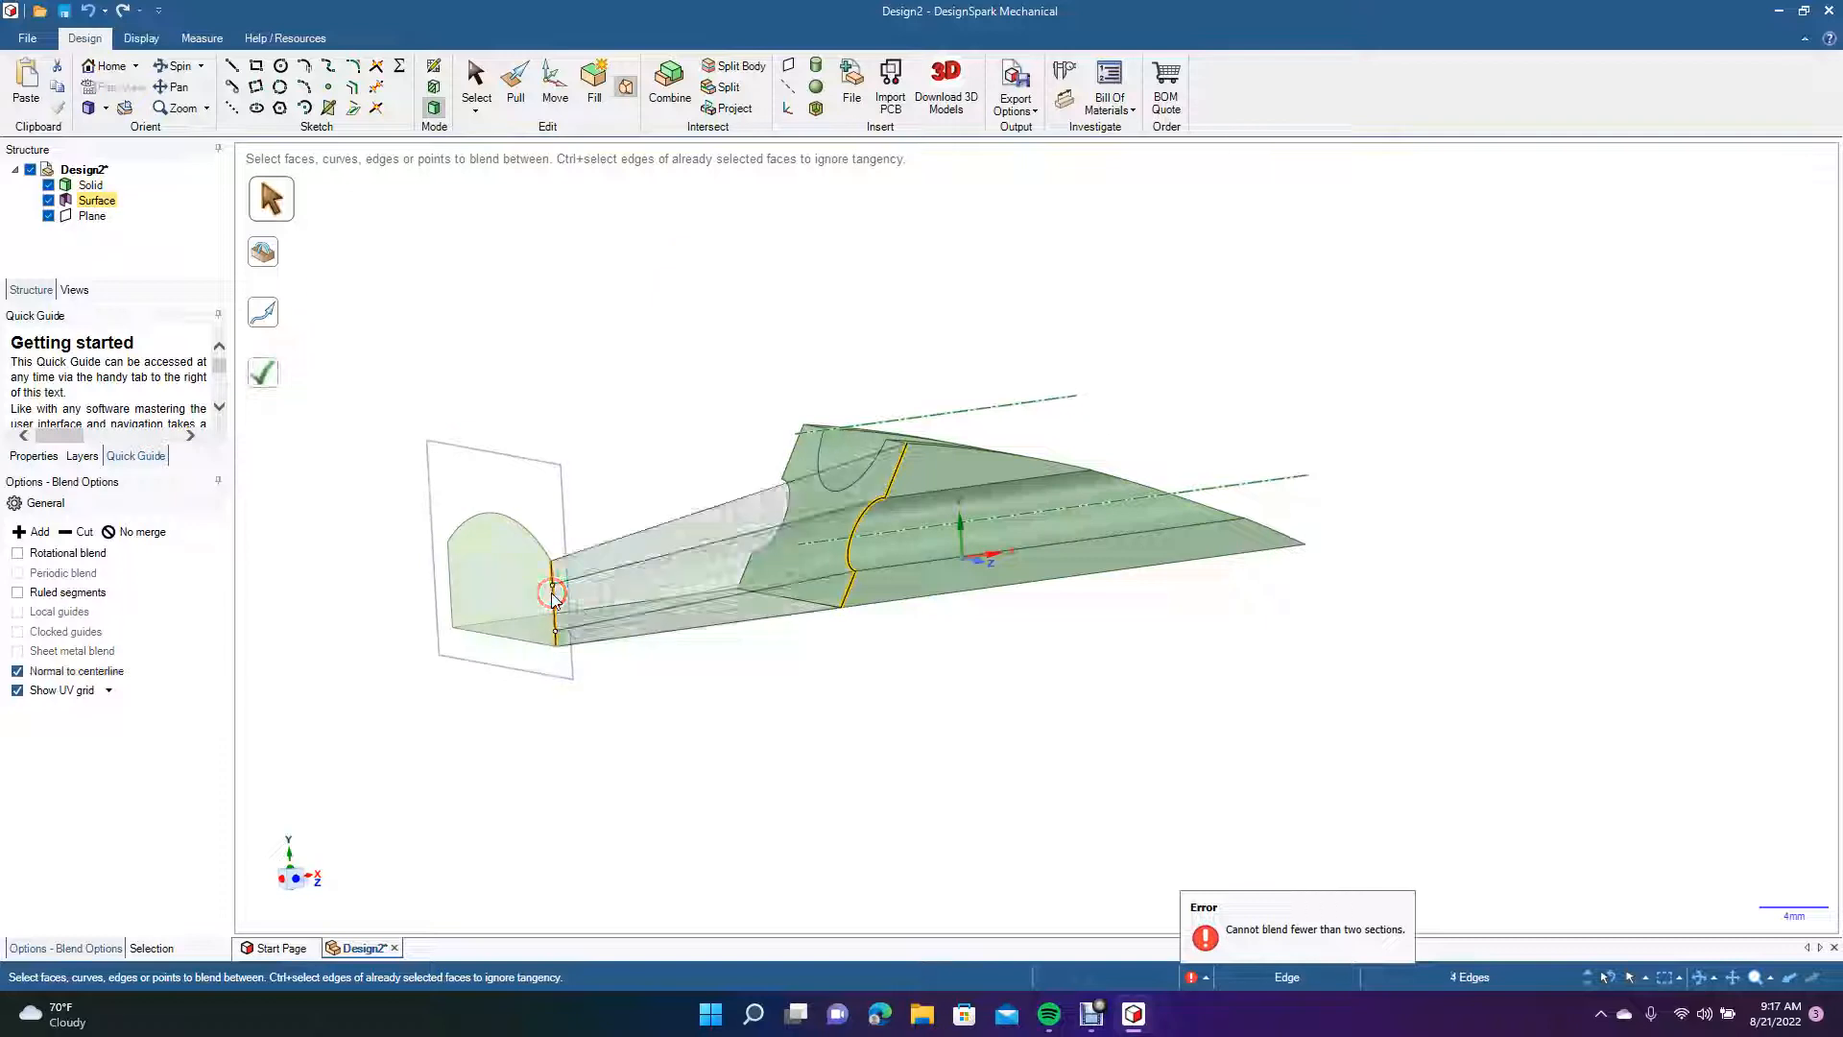
{"action": "left_click", "coordinate": [267, 376]}
{"action": "left_click", "coordinate": [492, 236]}
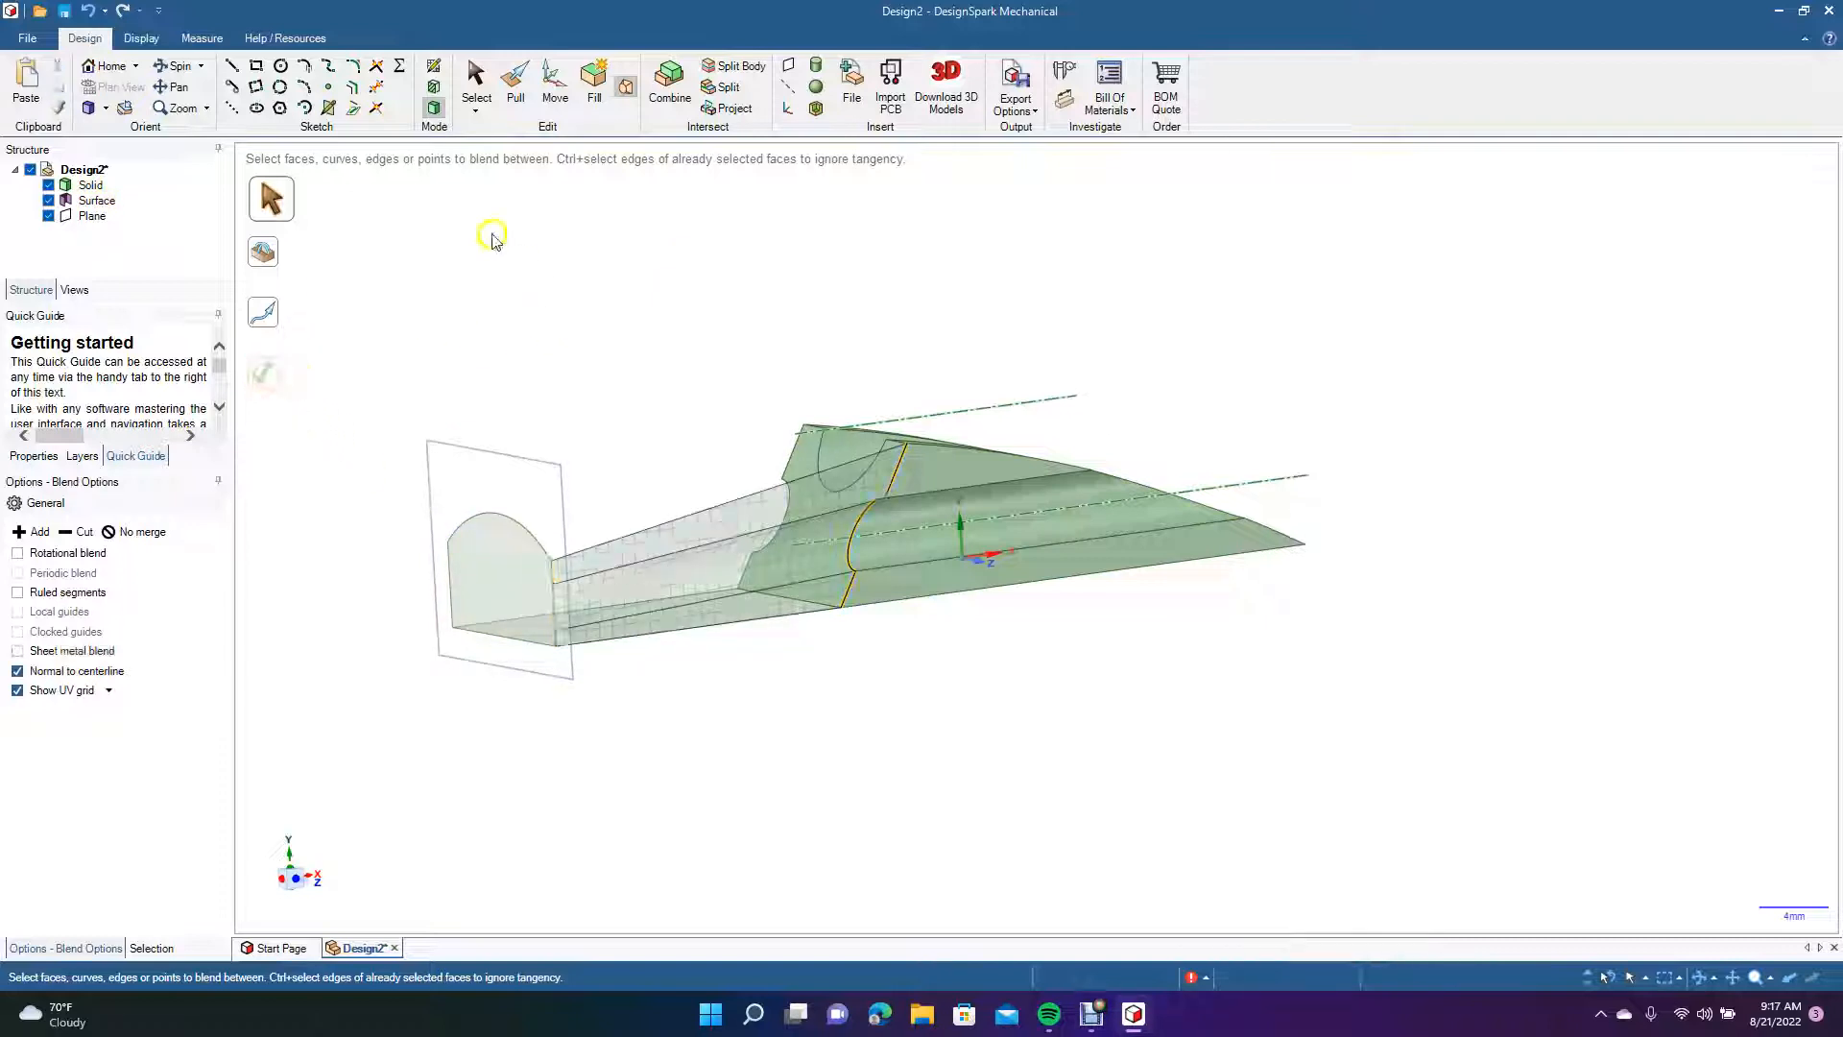
{"action": "left_click", "coordinate": [182, 67]}
{"action": "left_click_drag", "start_coordinate": [501, 230], "coordinate": [569, 280]}
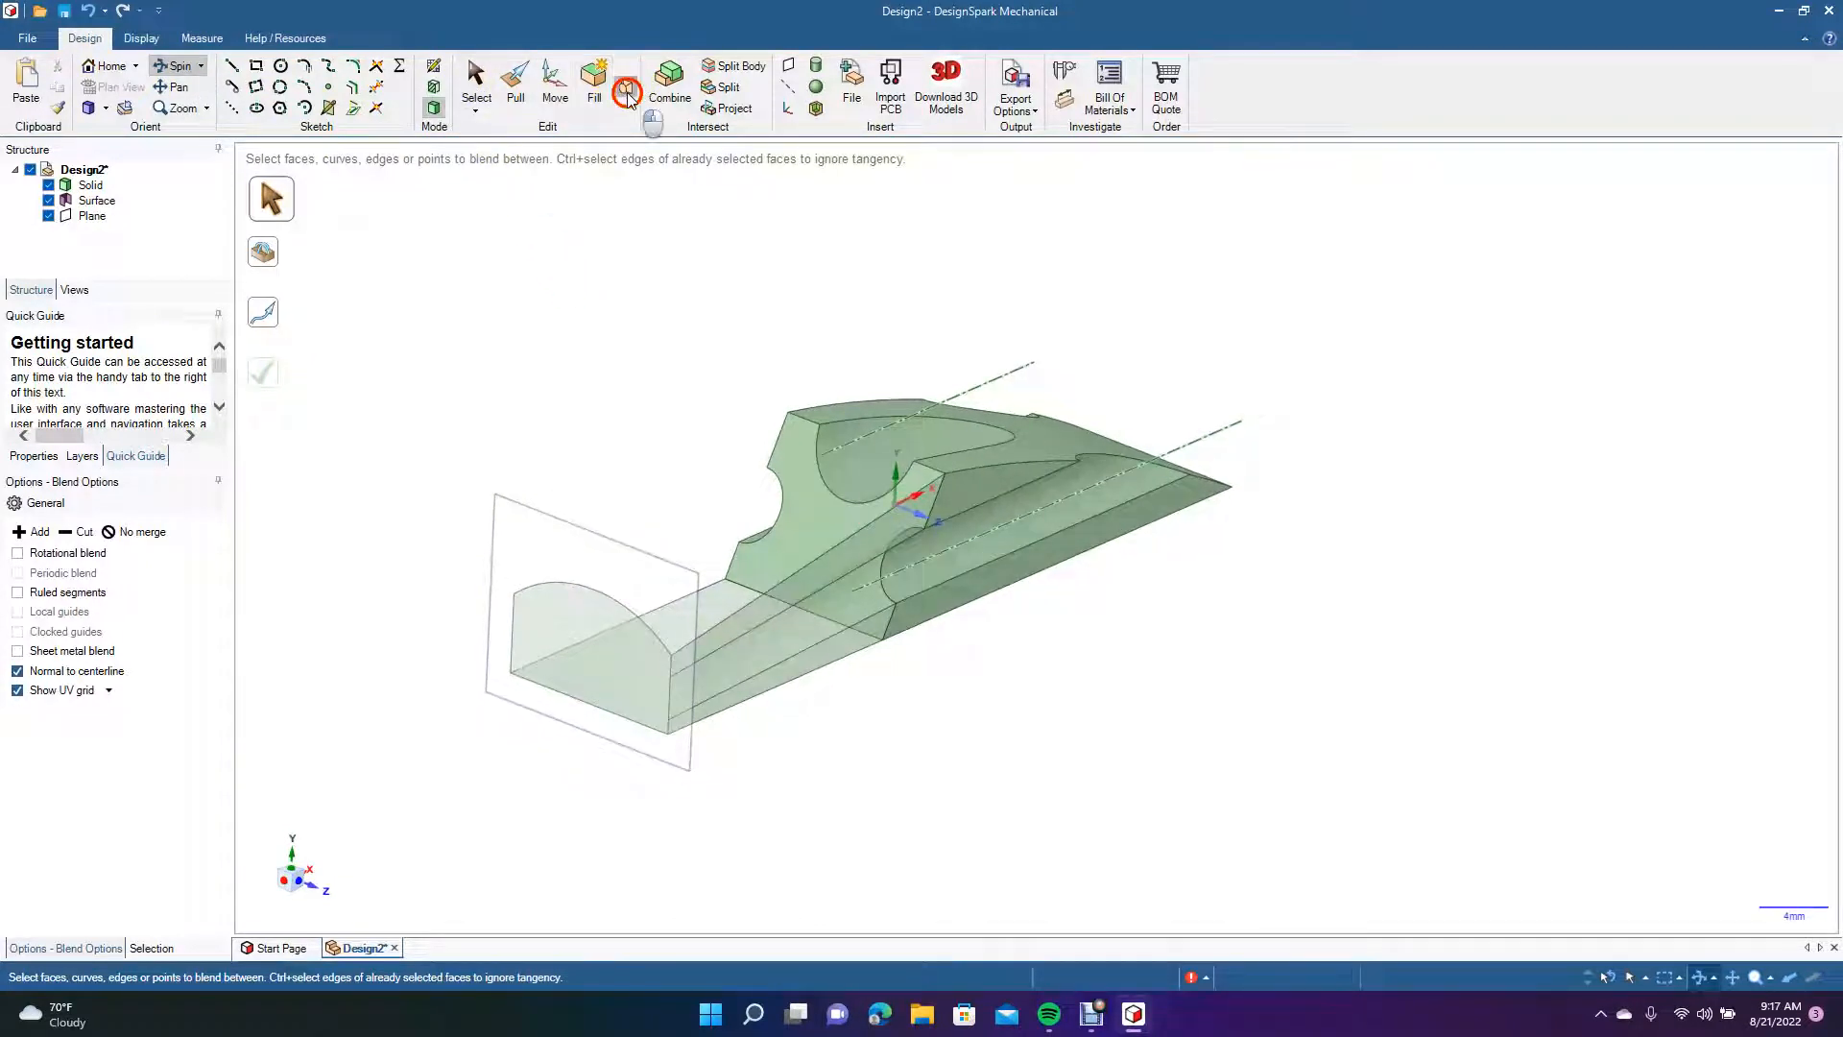
{"action": "left_click", "coordinate": [826, 481]}
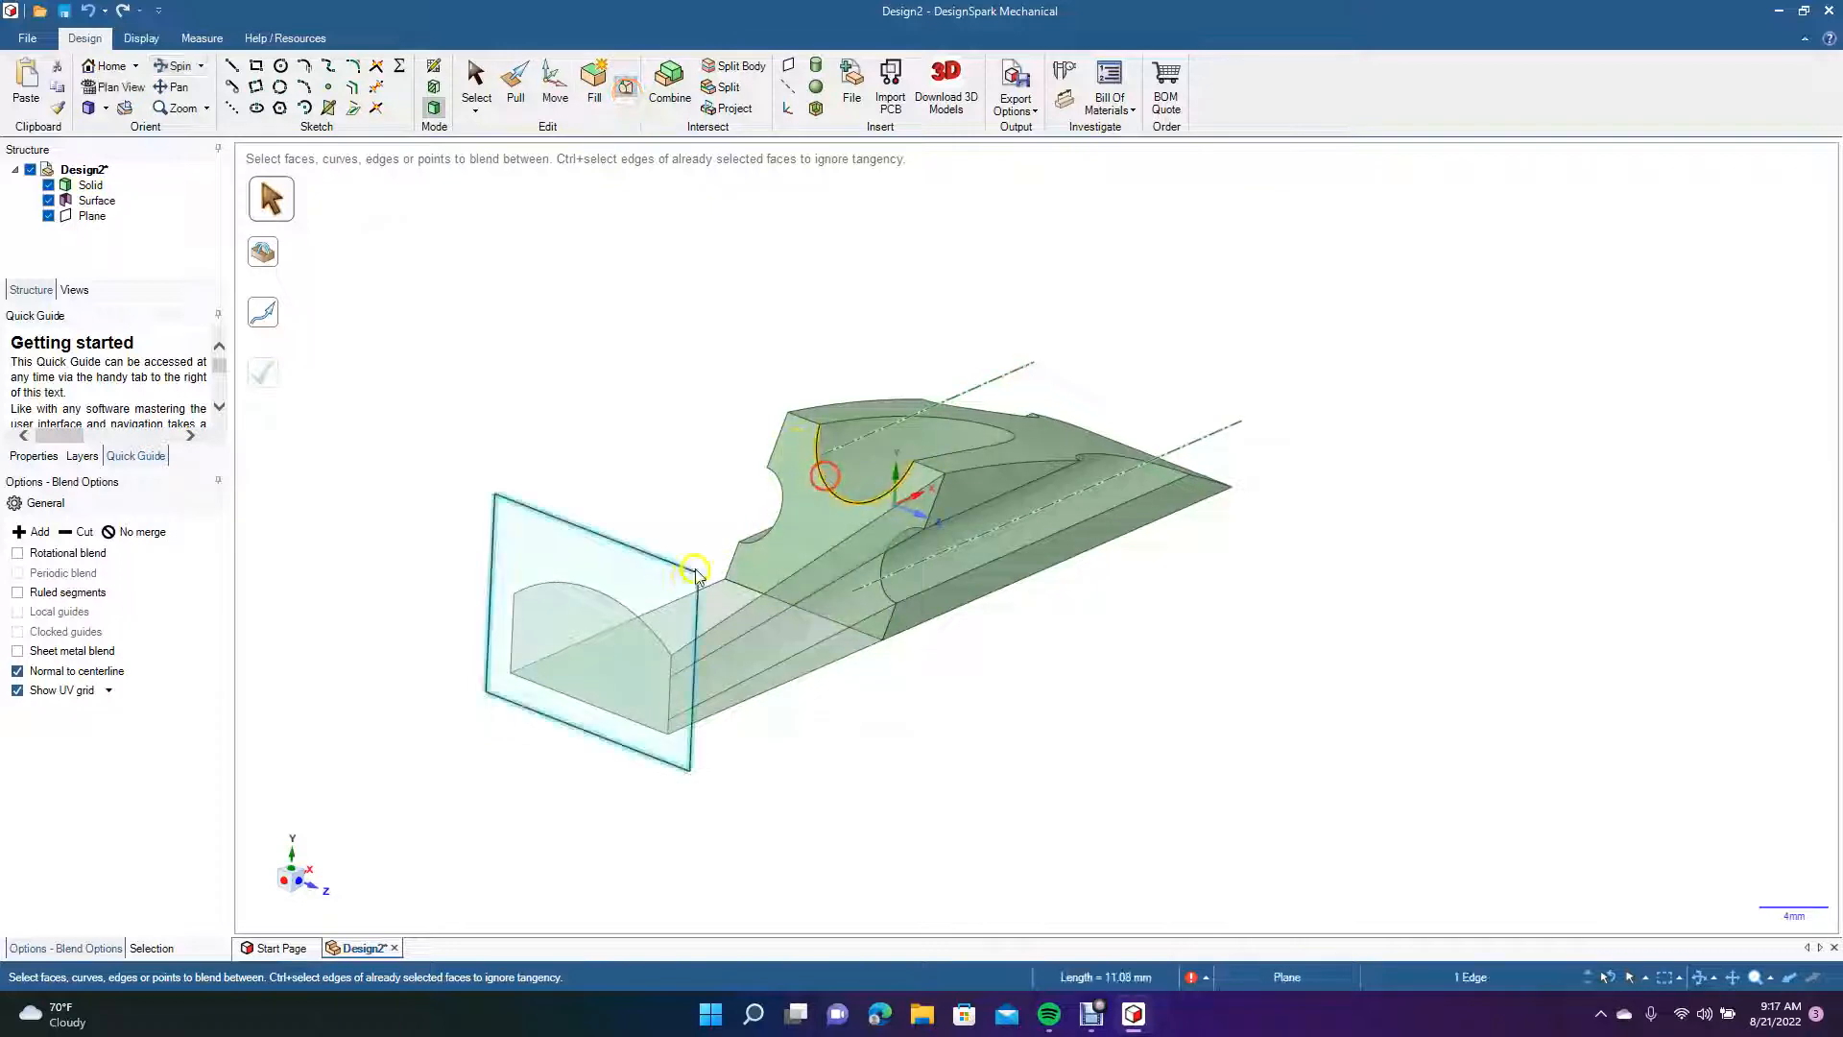
{"action": "left_click", "coordinate": [627, 611]}
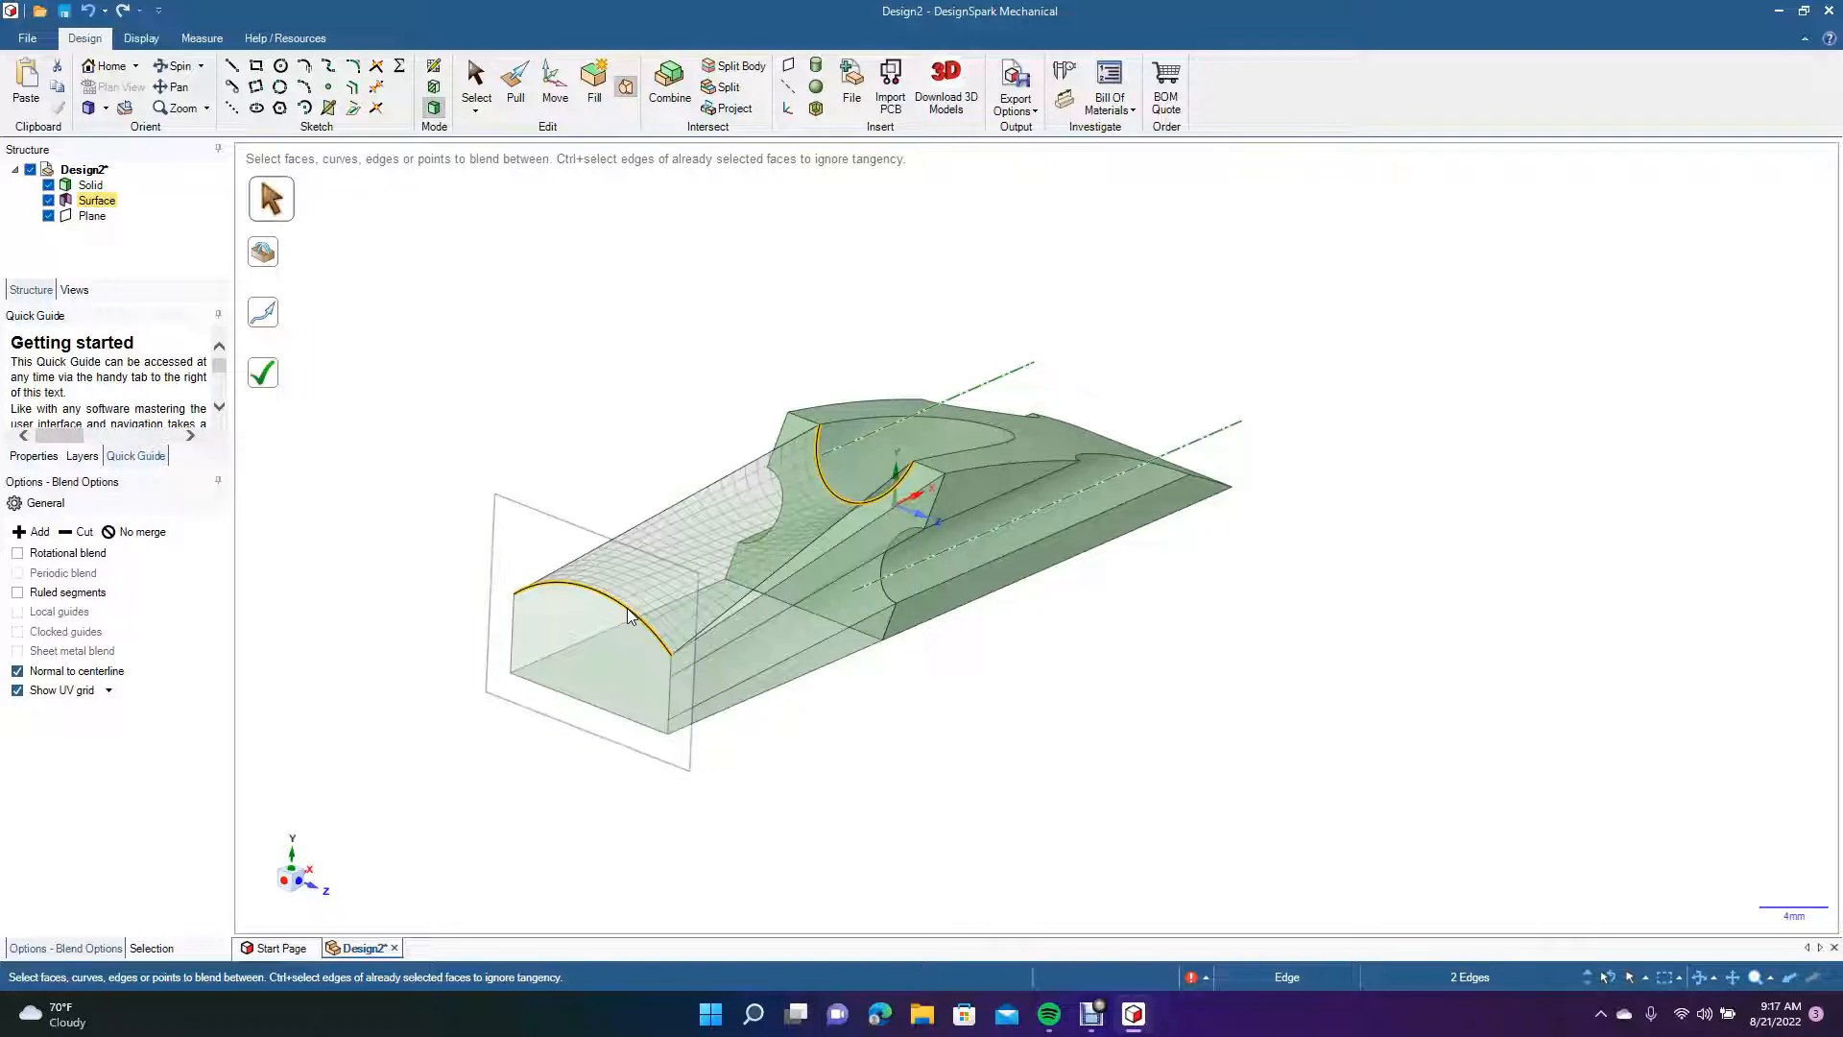
{"action": "key", "text": "ctrl+z"}
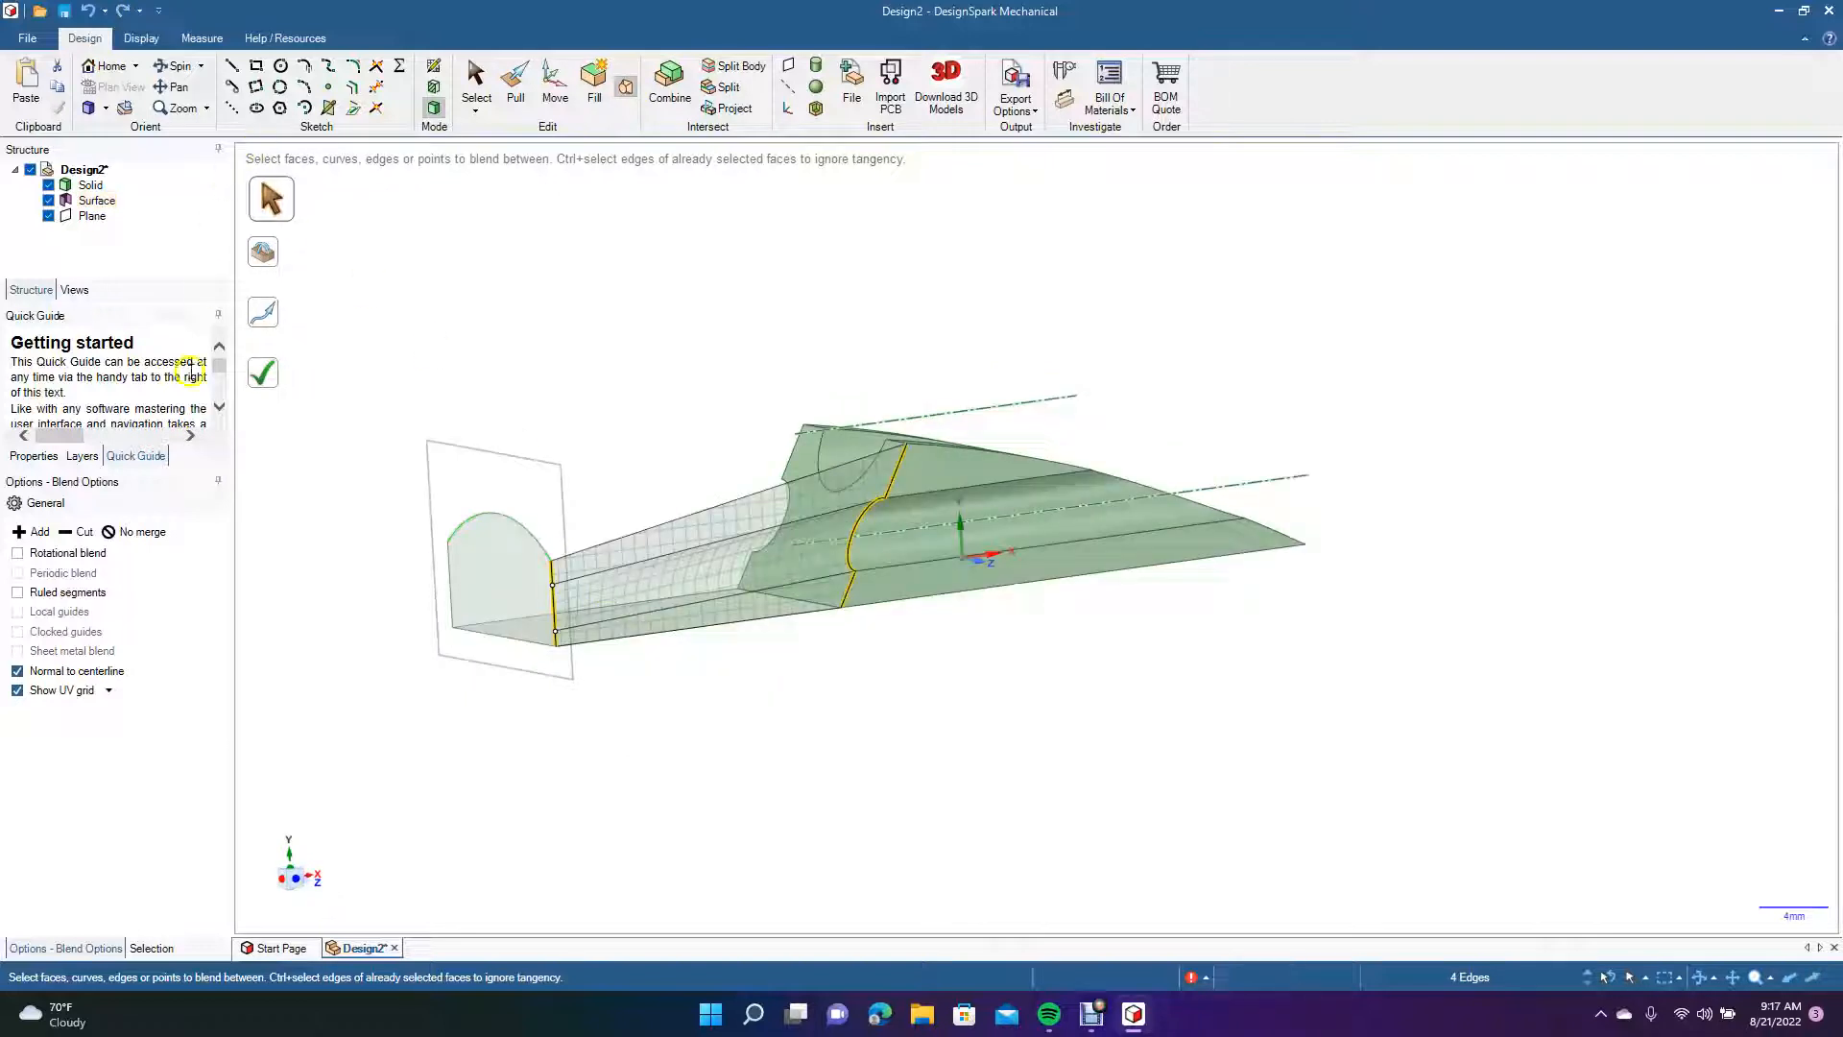
{"action": "left_click", "coordinate": [263, 373]}
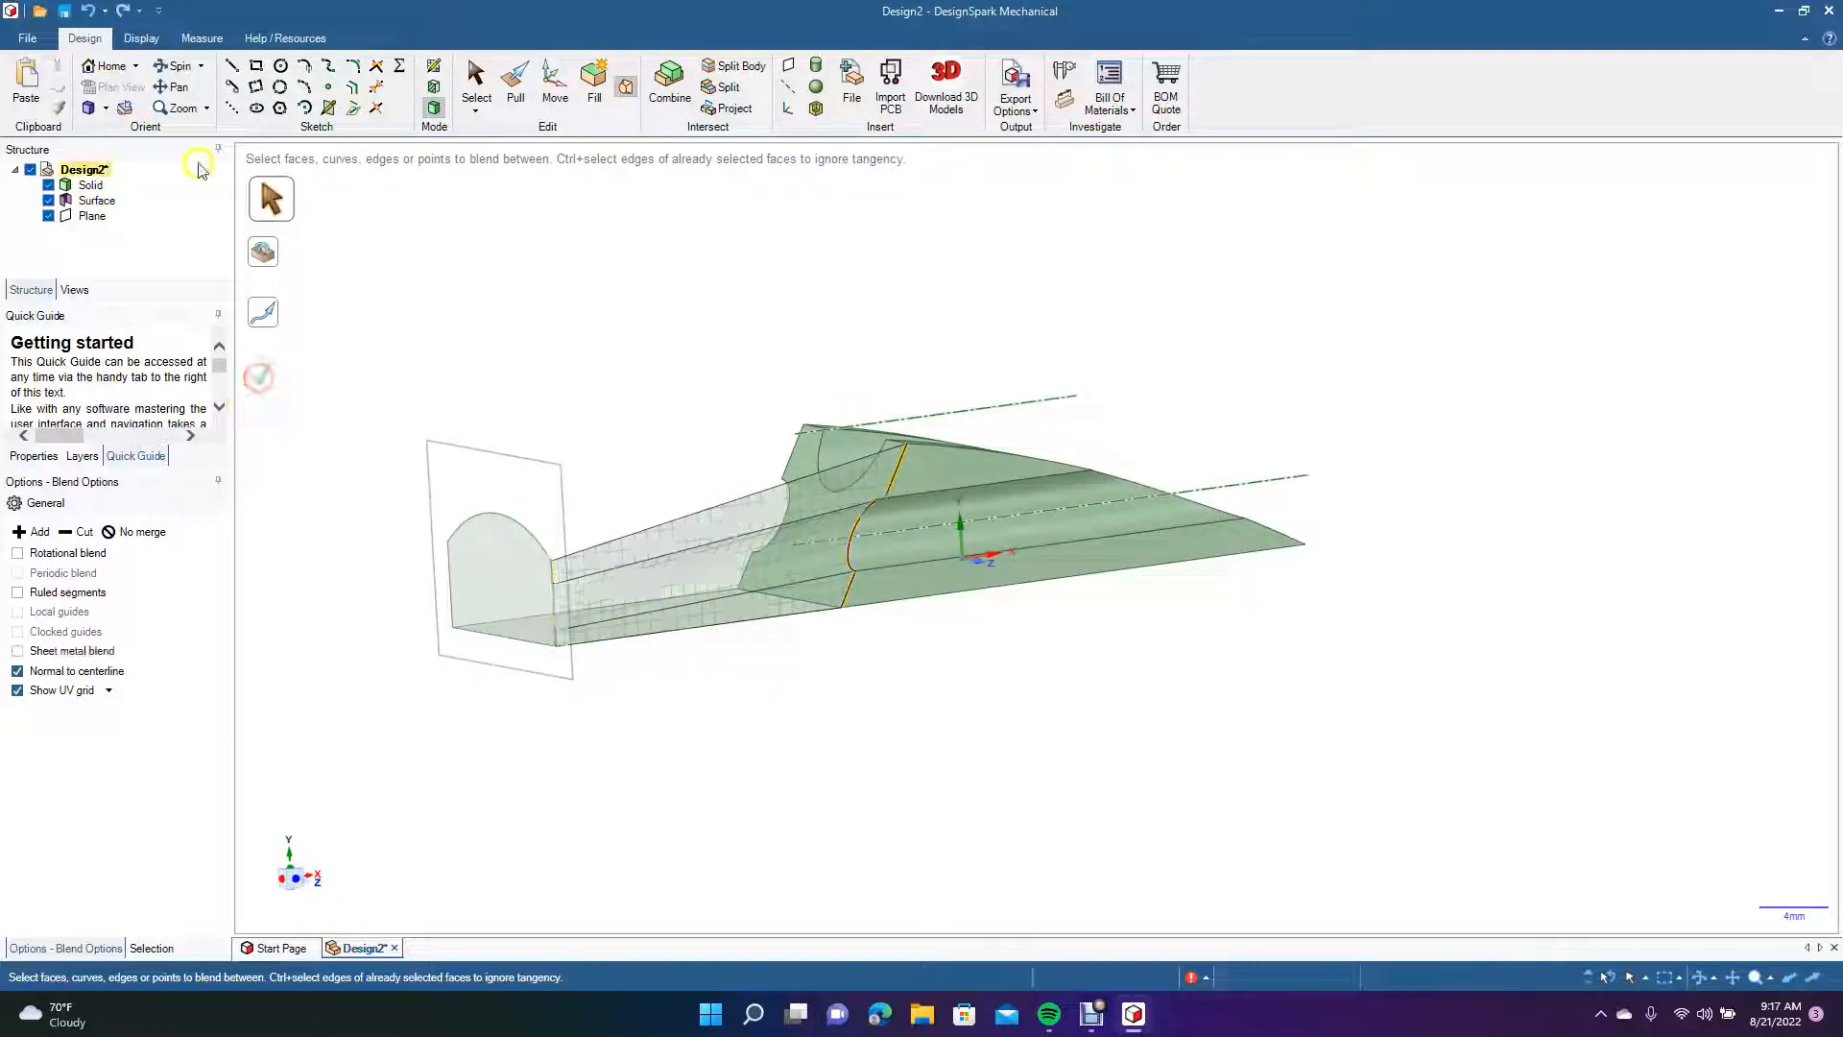
Blend the end face's three top edges, both short straight edges and the groove arc, to the arched surface's curved top edge.
{"action": "left_click", "coordinate": [183, 67]}
{"action": "left_click_drag", "start_coordinate": [358, 246], "coordinate": [445, 343]}
{"action": "left_click", "coordinate": [518, 91]}
{"action": "left_click", "coordinate": [624, 91]}
{"action": "left_click", "coordinate": [938, 491]}
{"action": "left_click", "coordinate": [908, 499]}
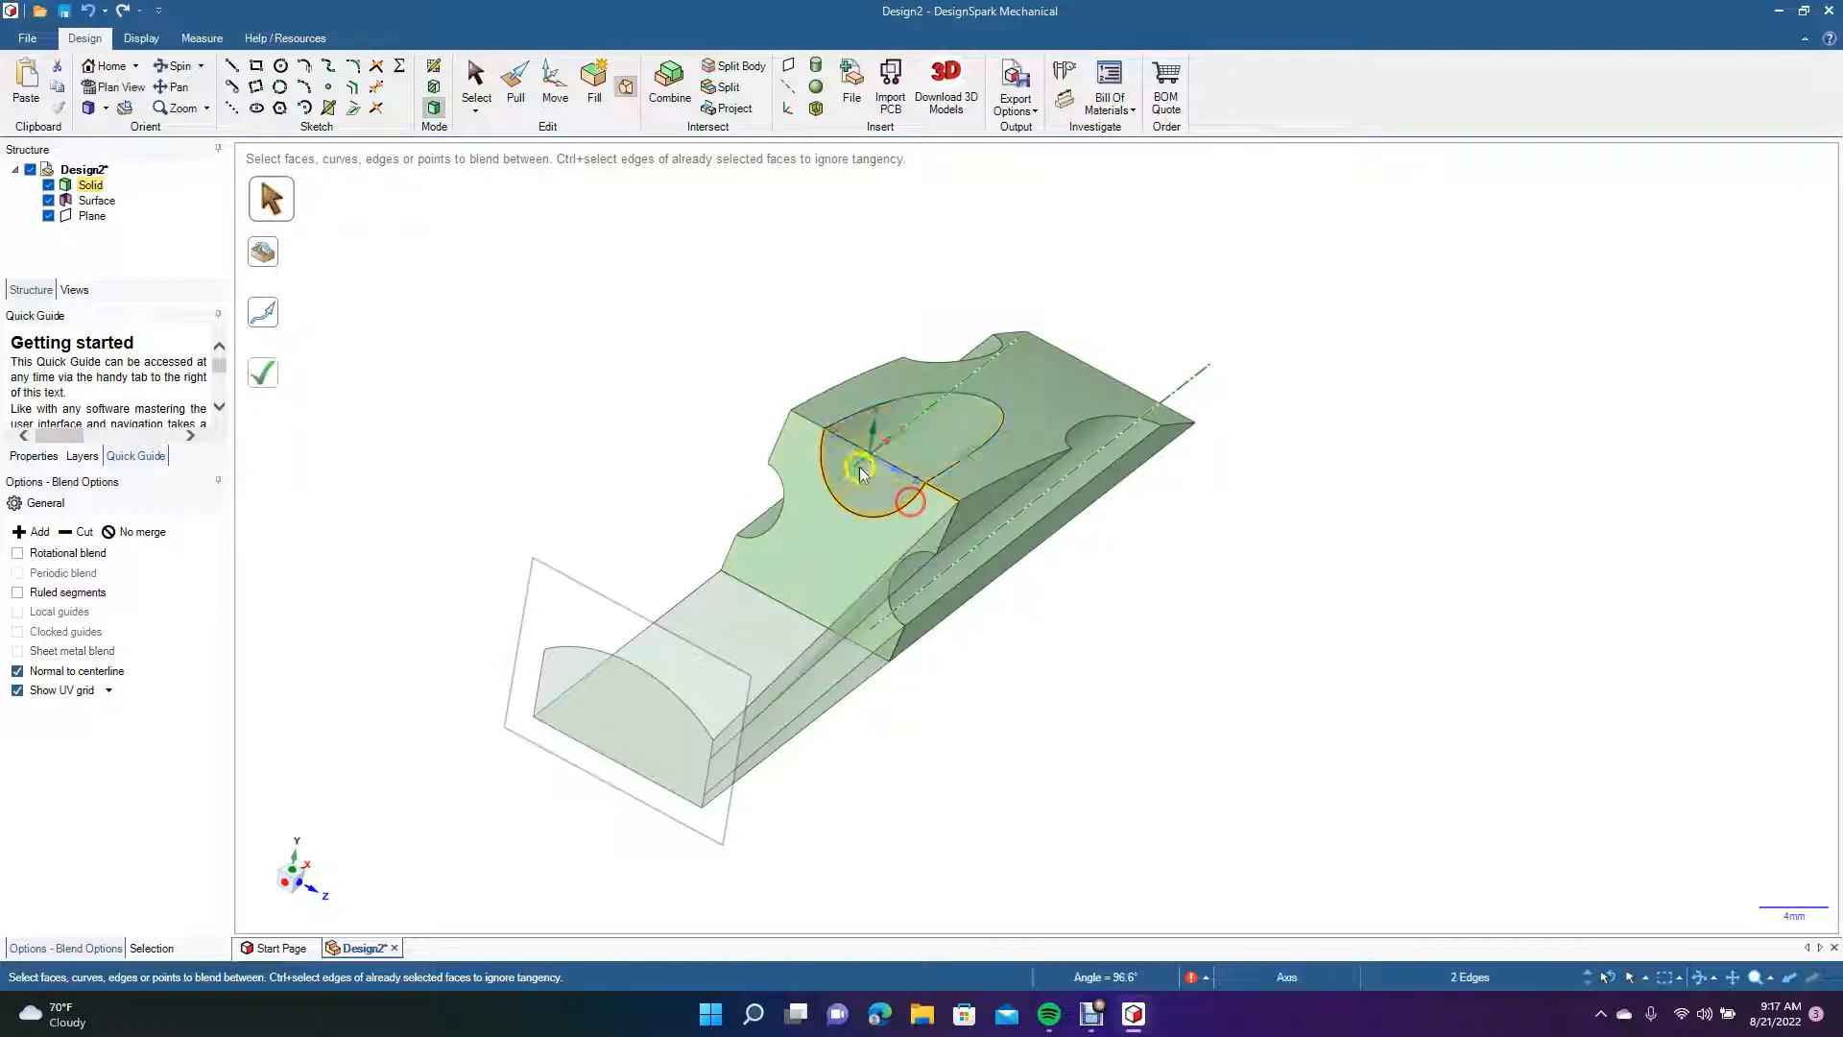
{"action": "left_click", "coordinate": [808, 420]}
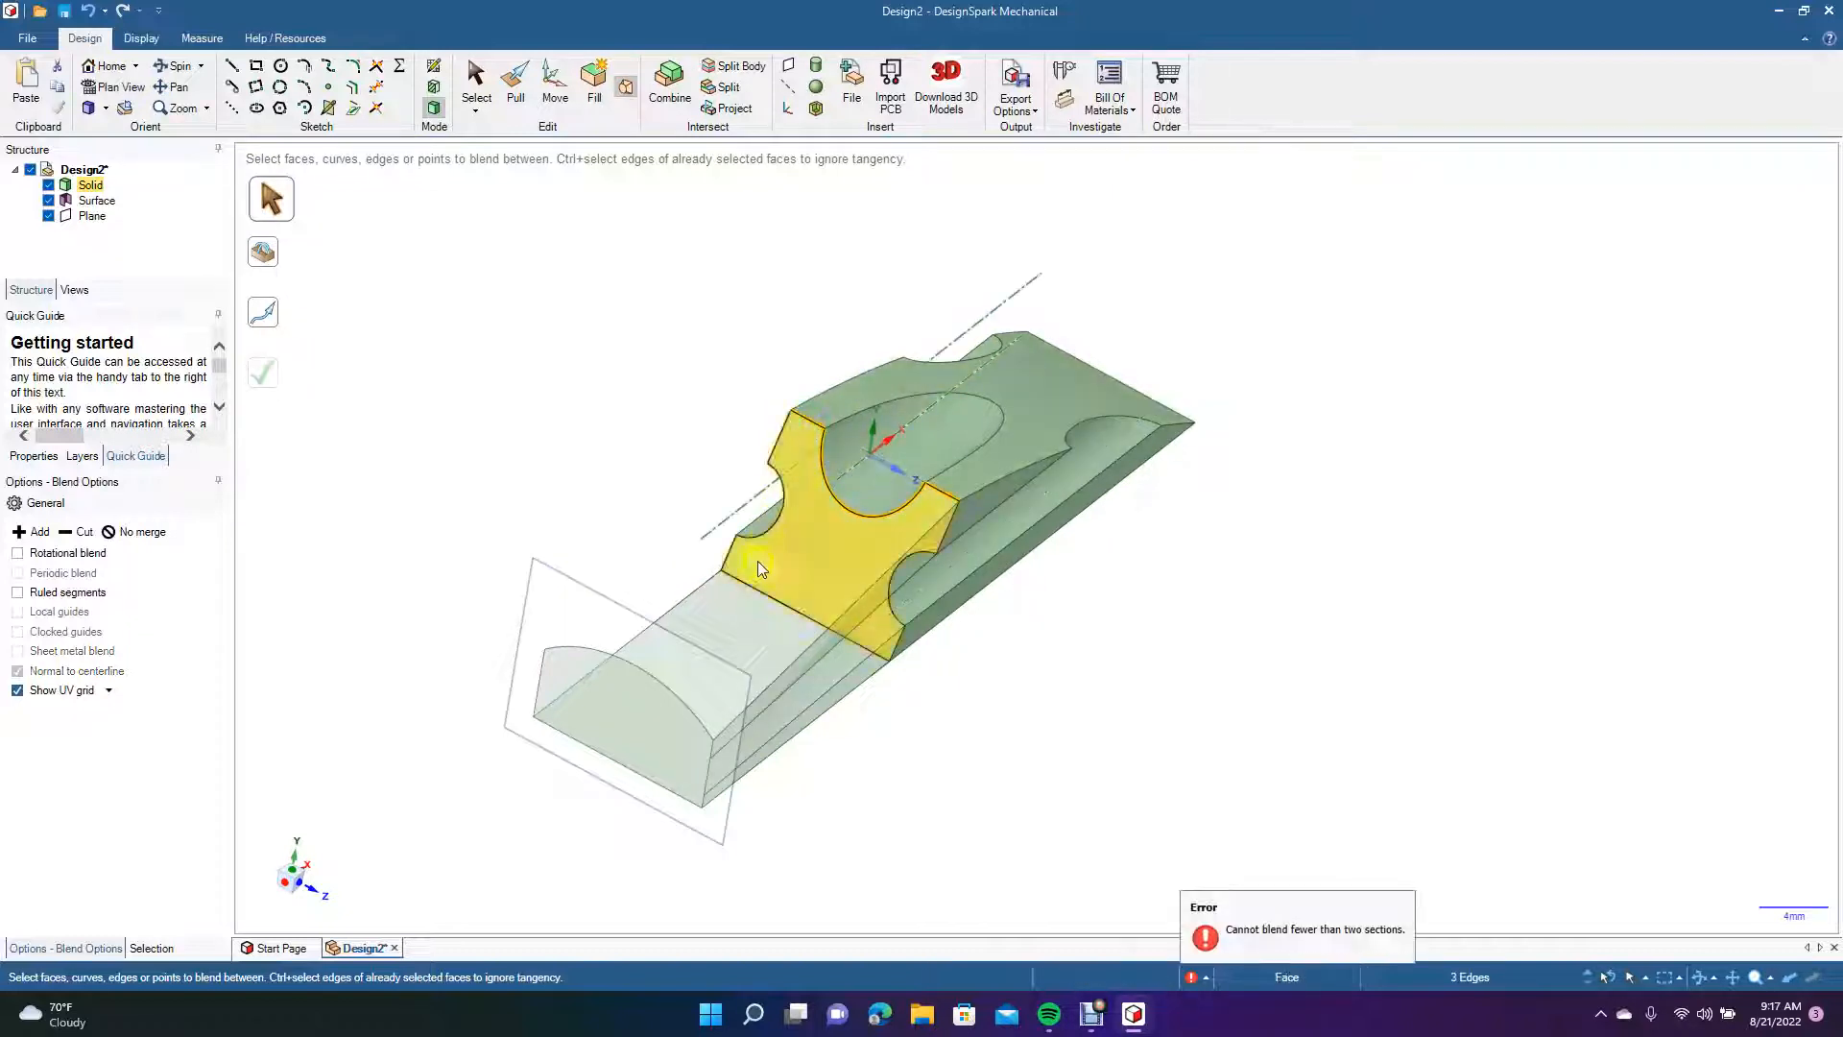
{"action": "left_click", "coordinate": [658, 683]}
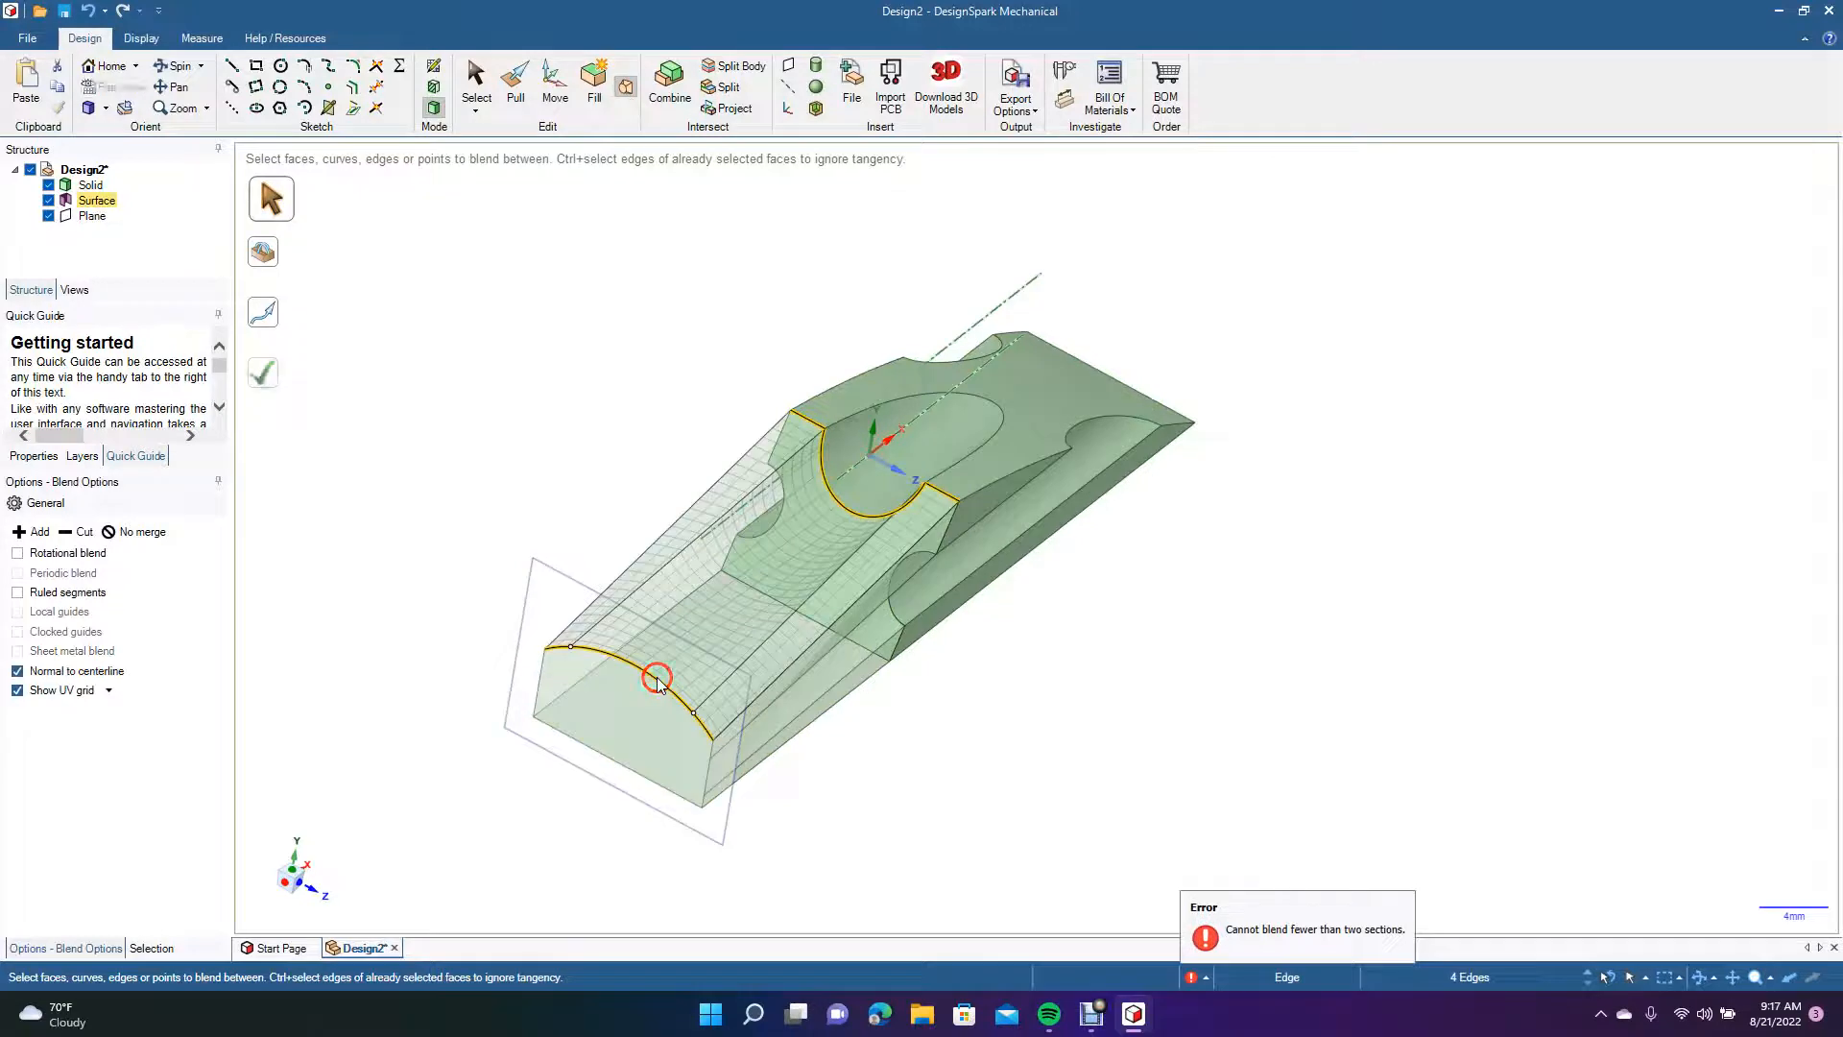
{"action": "left_click", "coordinate": [263, 373]}
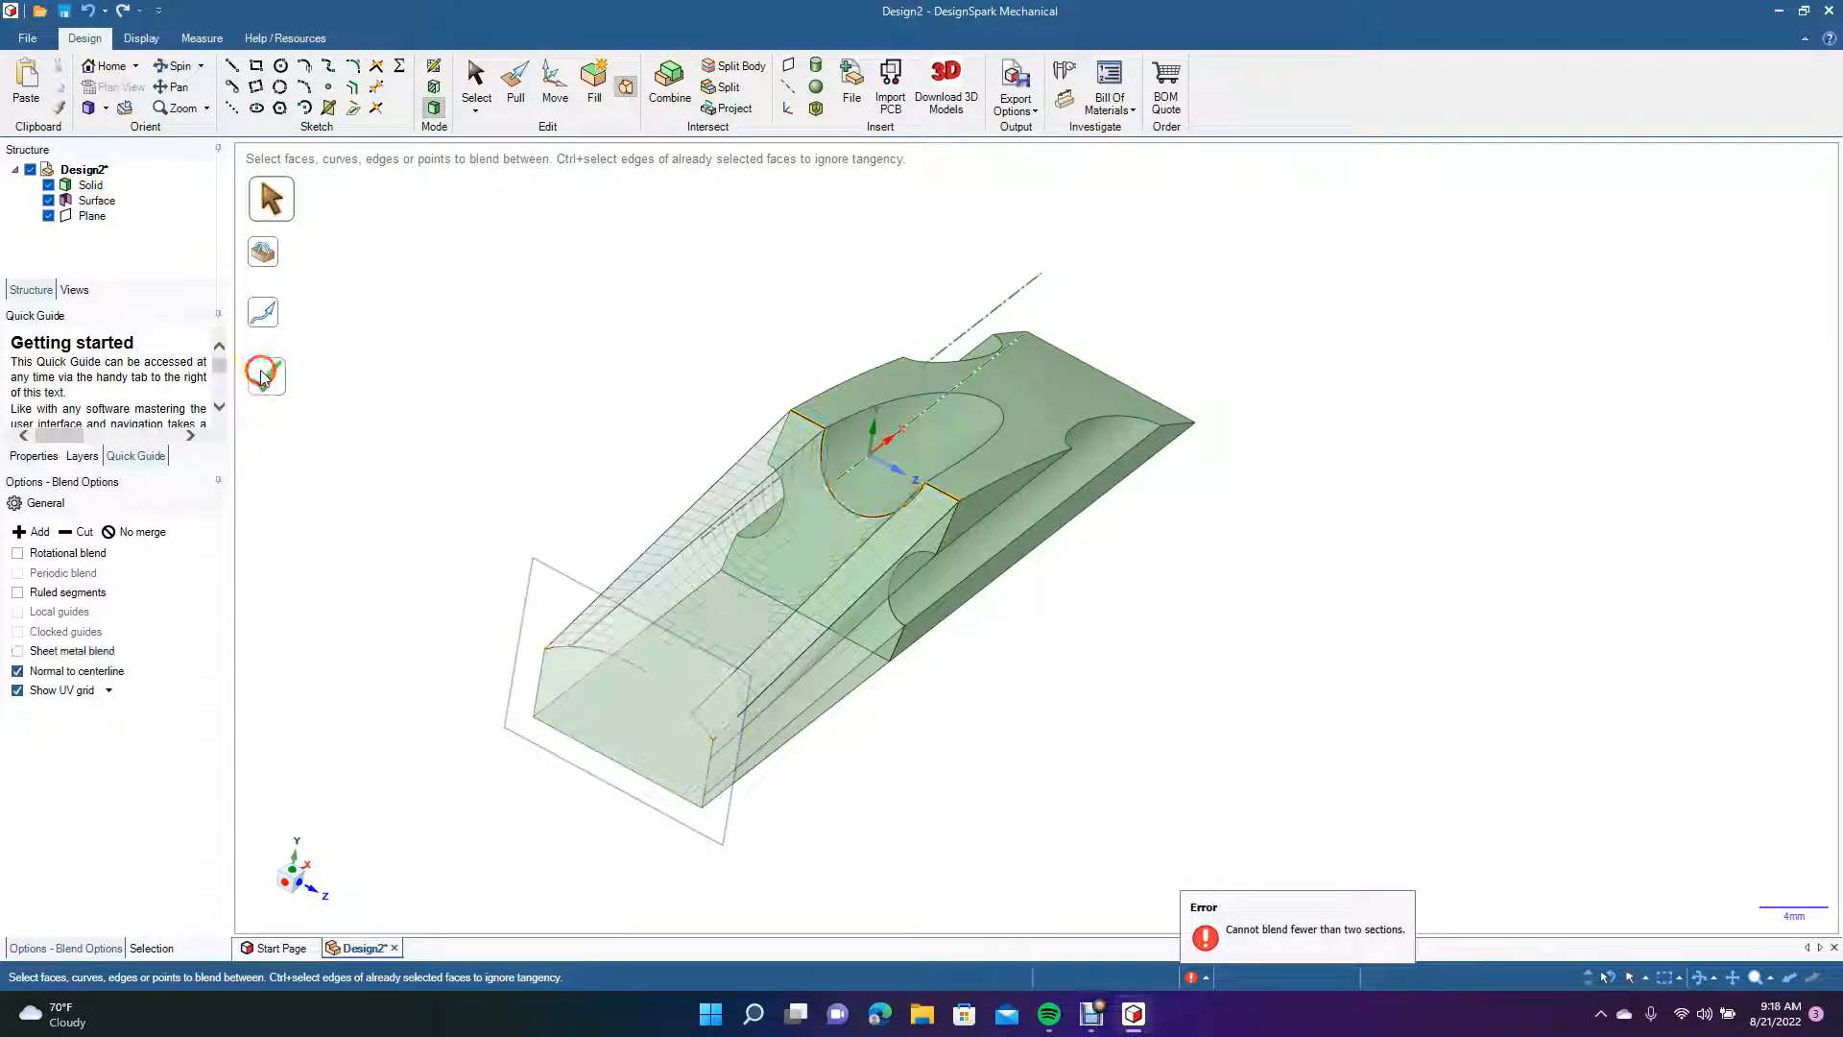
Blend the three edges along the opposite grooved side of the end face to the arched surface's remaining vertical edge.
{"action": "left_click", "coordinate": [177, 65]}
{"action": "left_click_drag", "start_coordinate": [399, 271], "coordinate": [599, 330]}
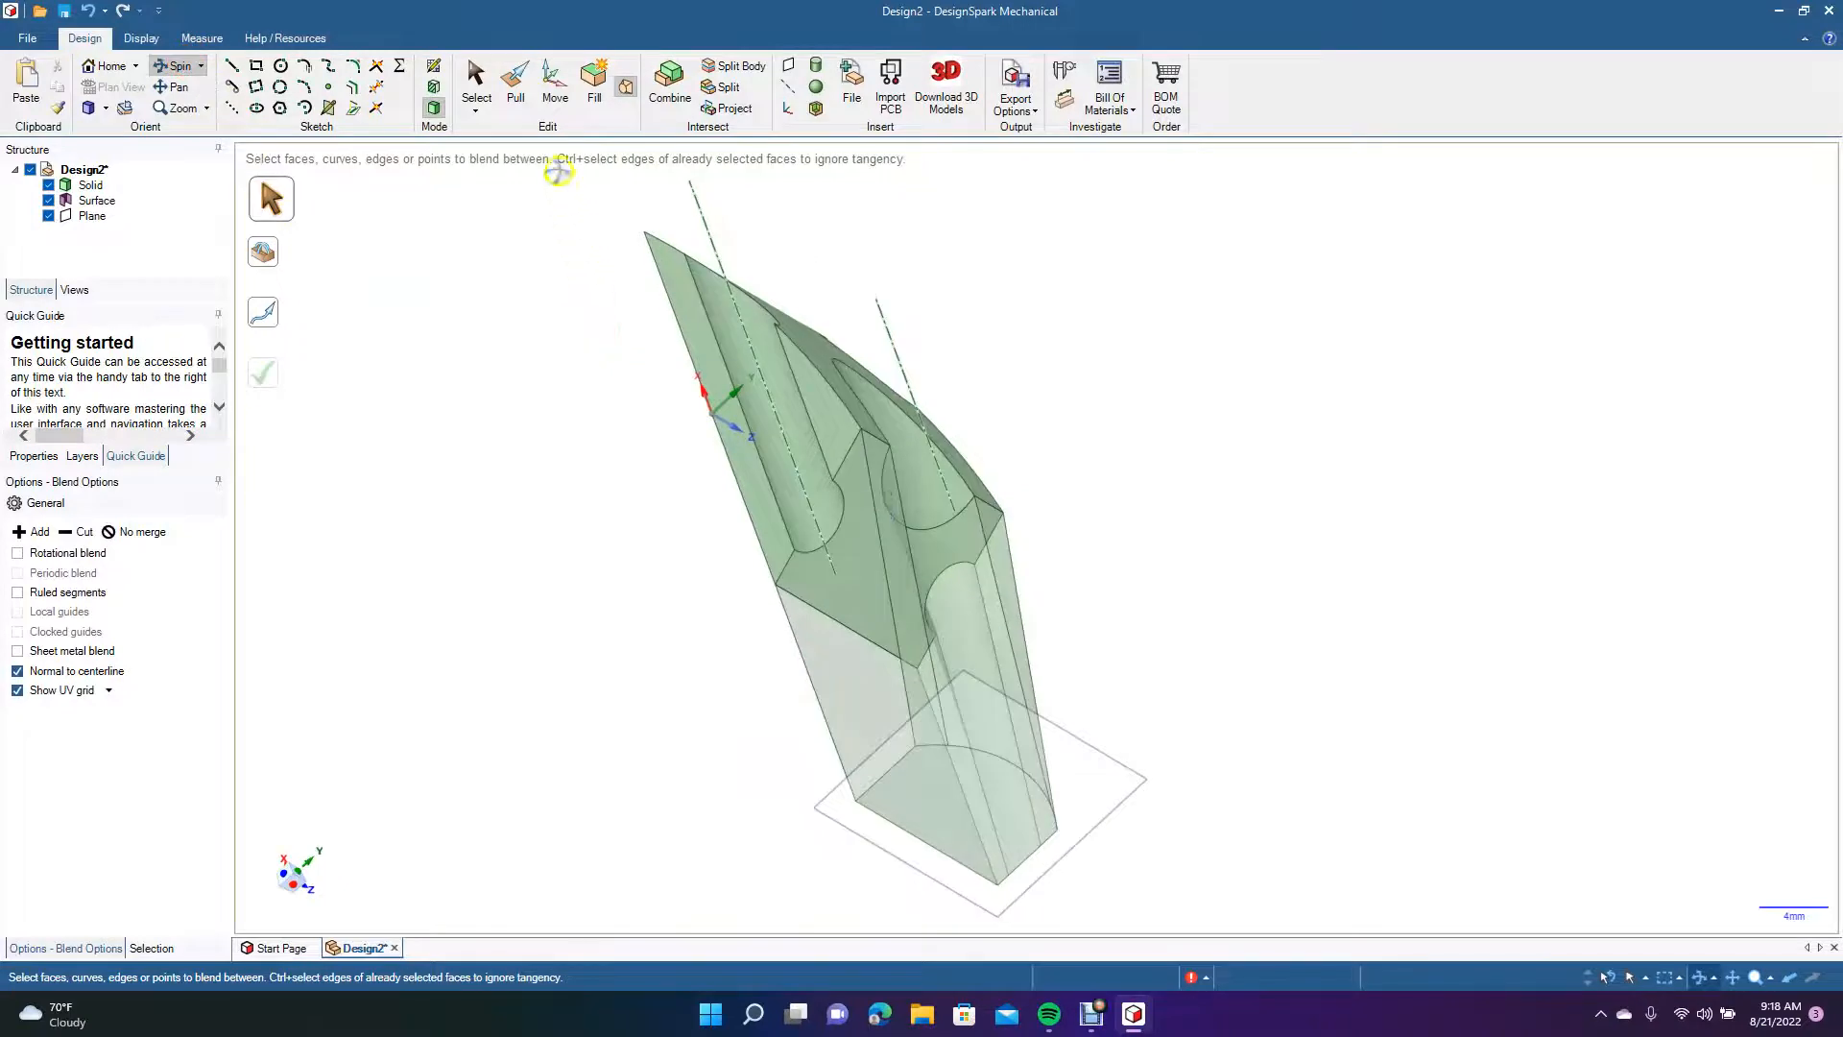
{"action": "left_click", "coordinate": [636, 89]}
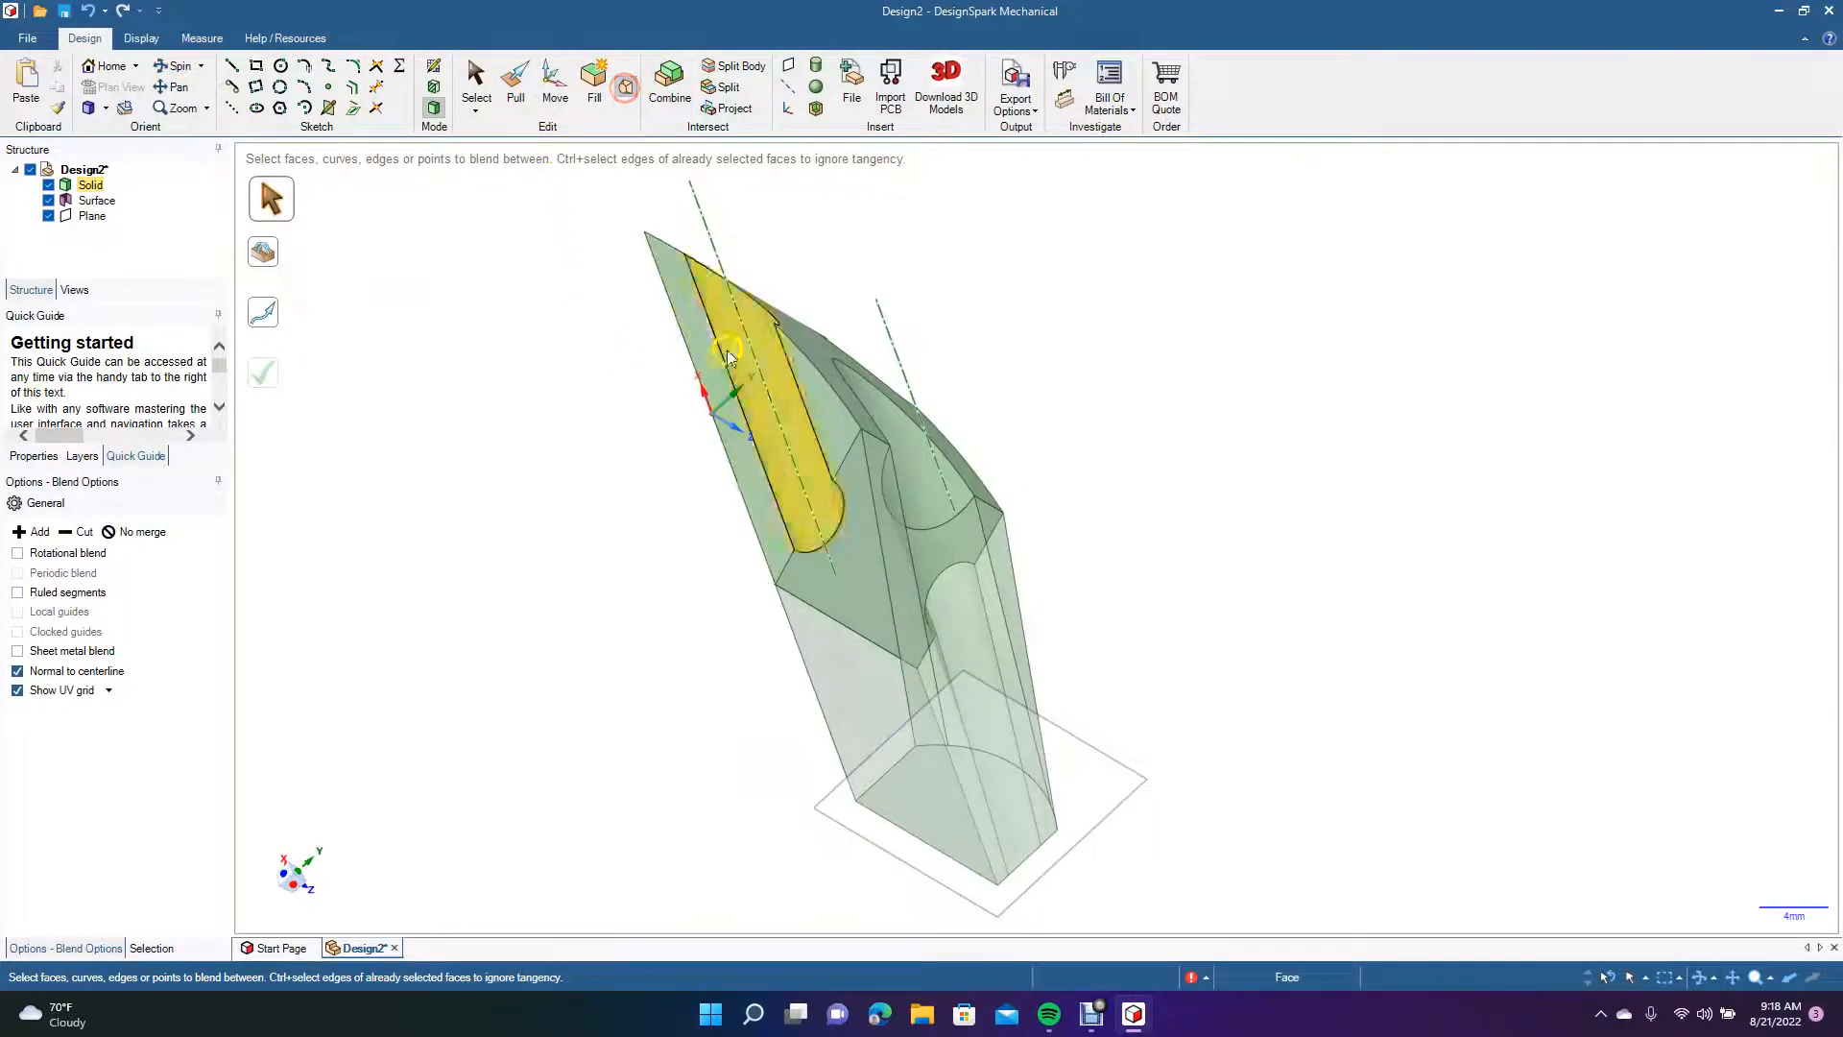
{"action": "left_click", "coordinate": [843, 449]}
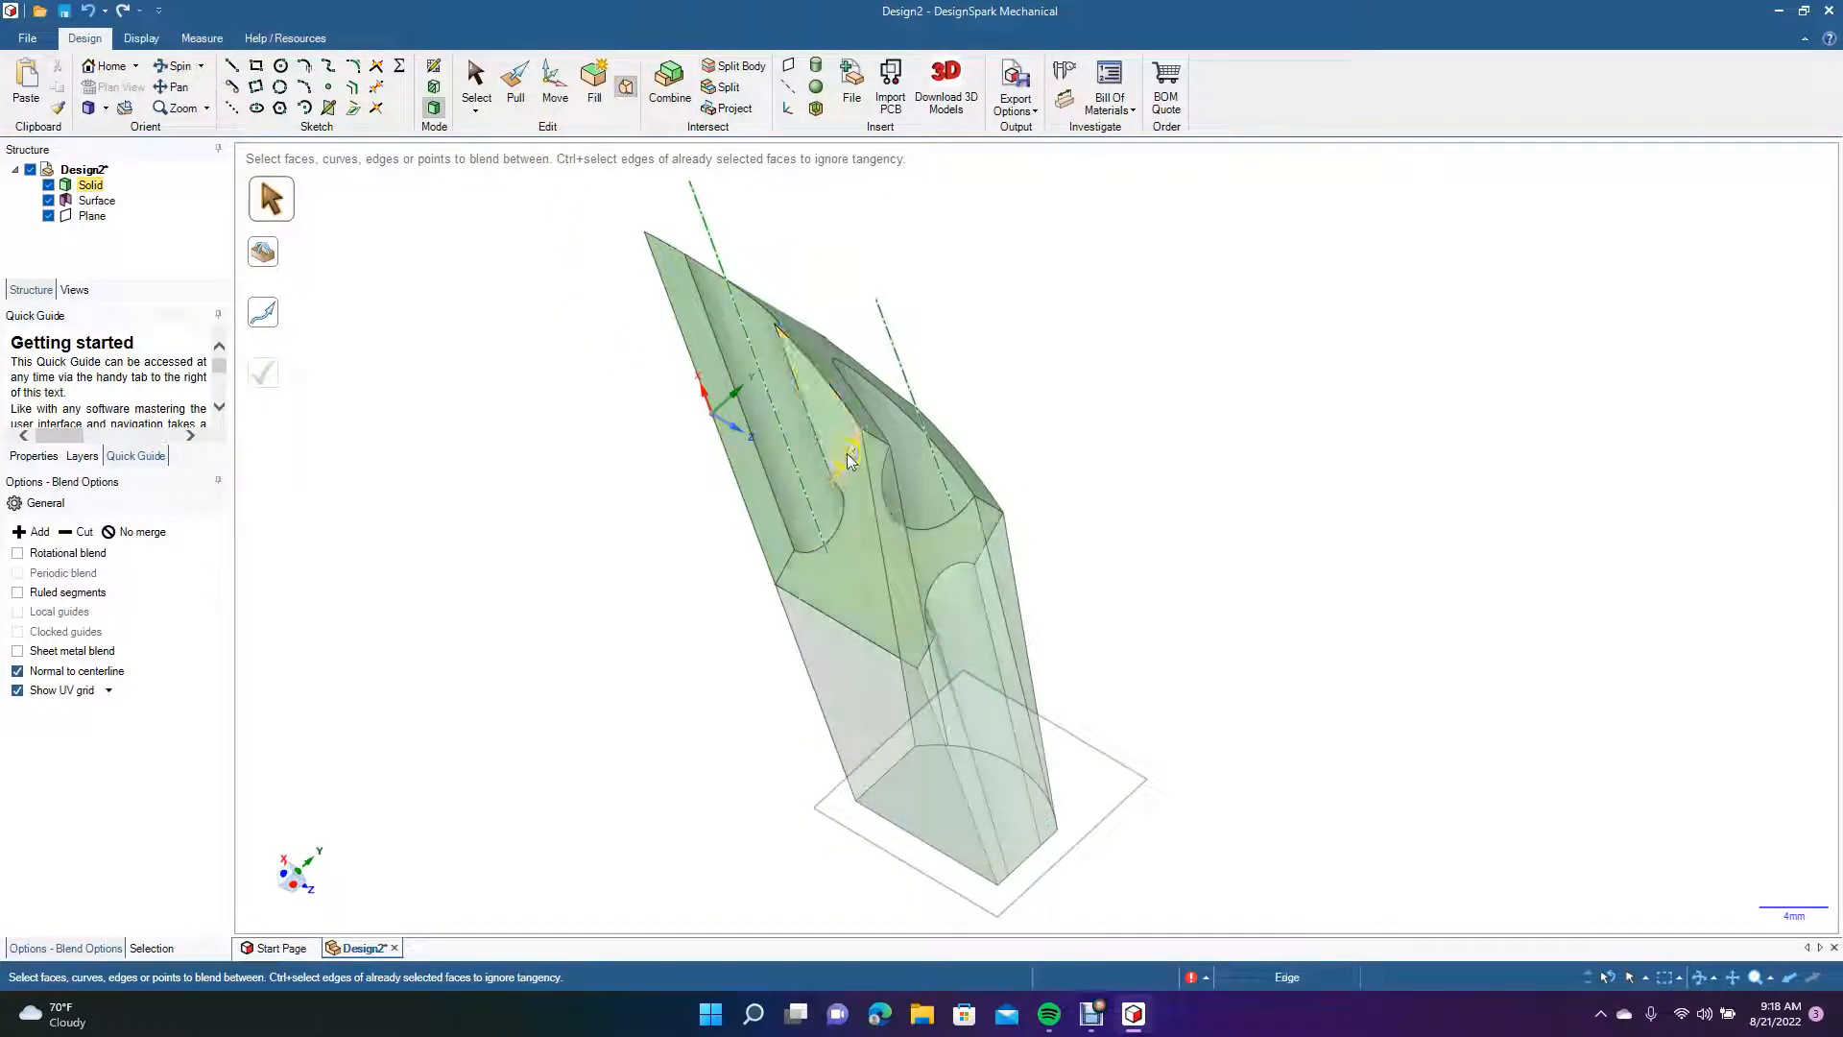
{"action": "left_click", "coordinate": [847, 455]}
{"action": "left_click", "coordinate": [843, 503]}
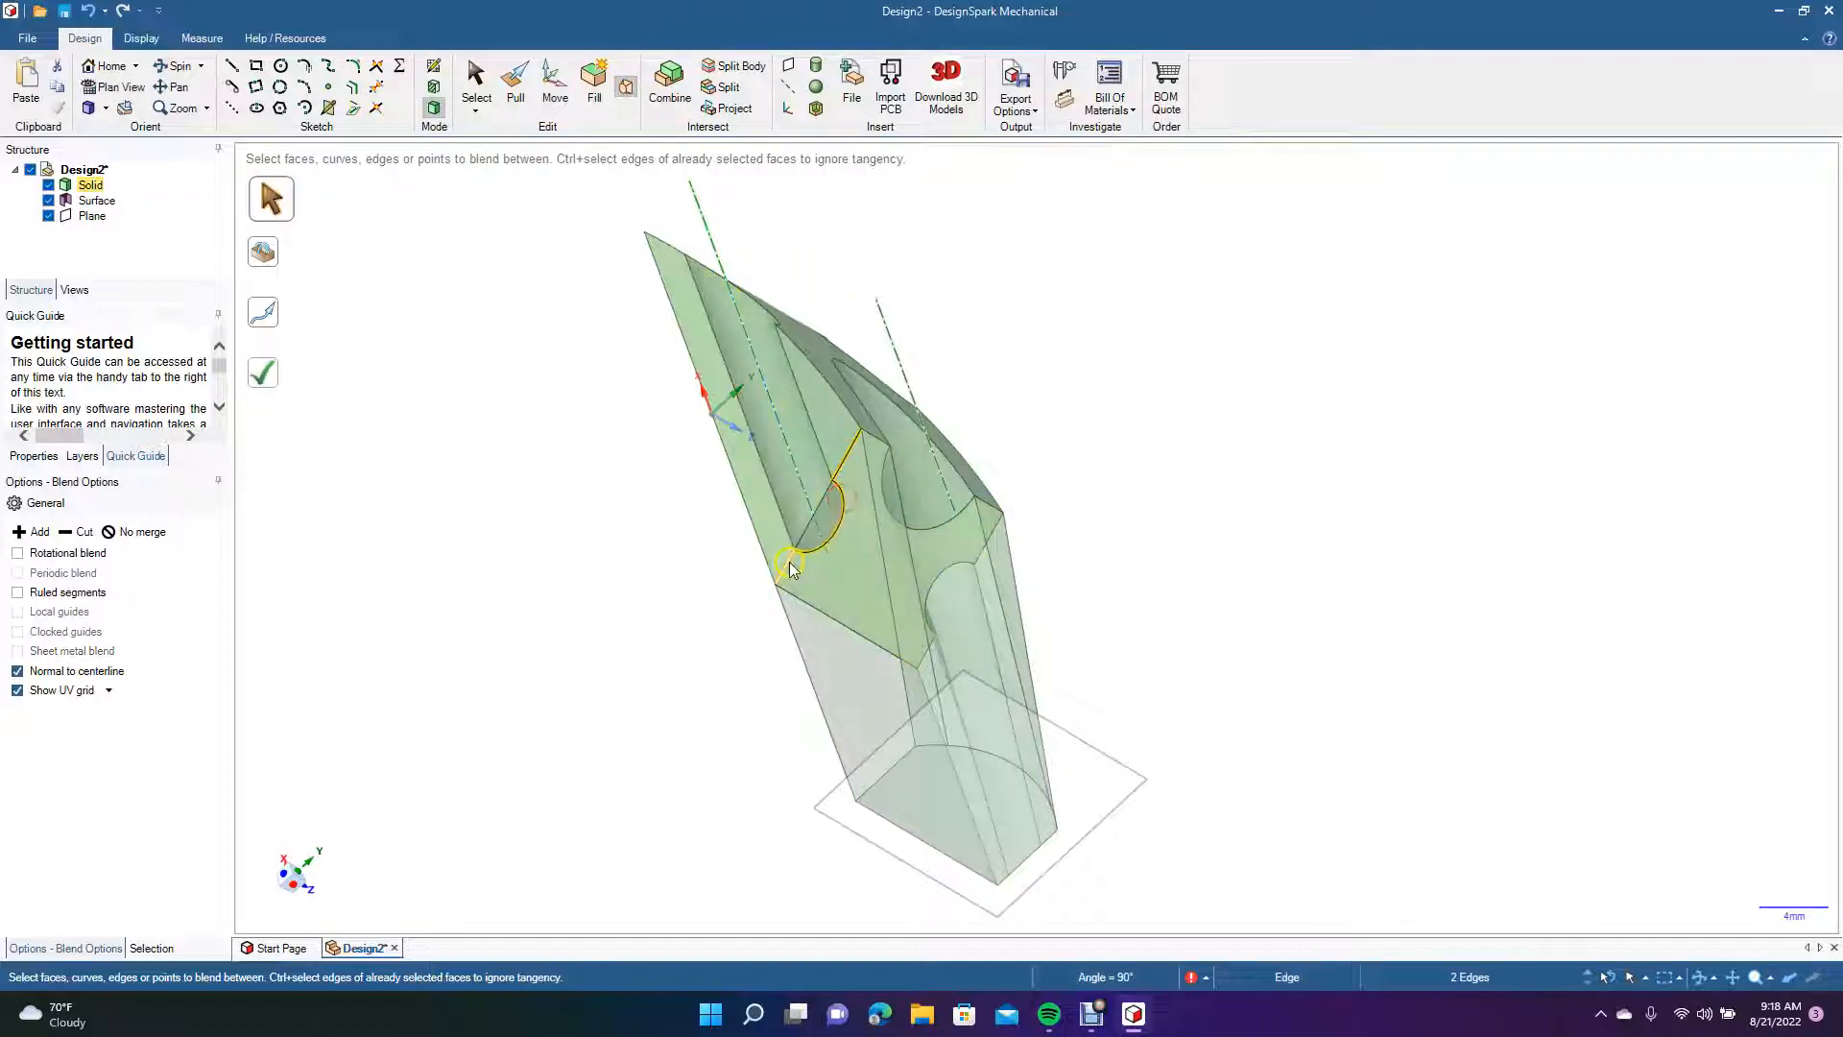
{"action": "left_click", "coordinate": [792, 570]}
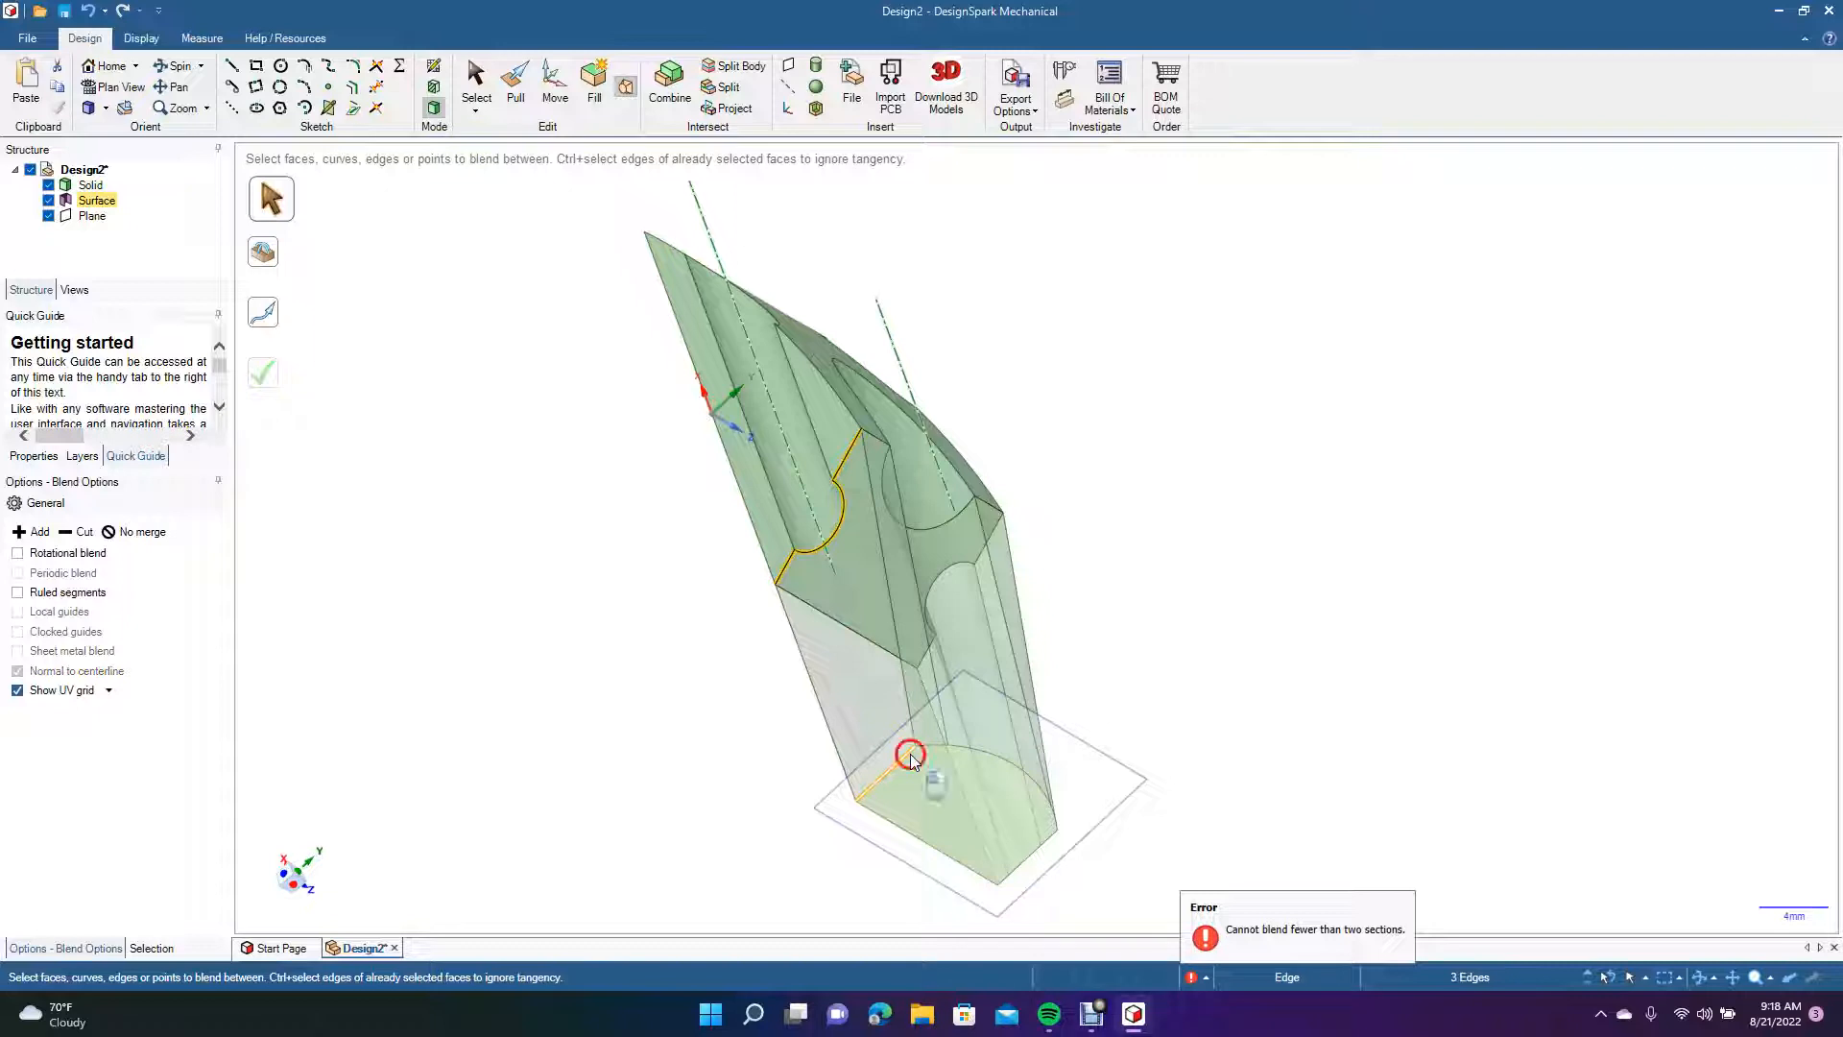
{"action": "left_click", "coordinate": [912, 757]}
{"action": "left_click", "coordinate": [270, 383]}
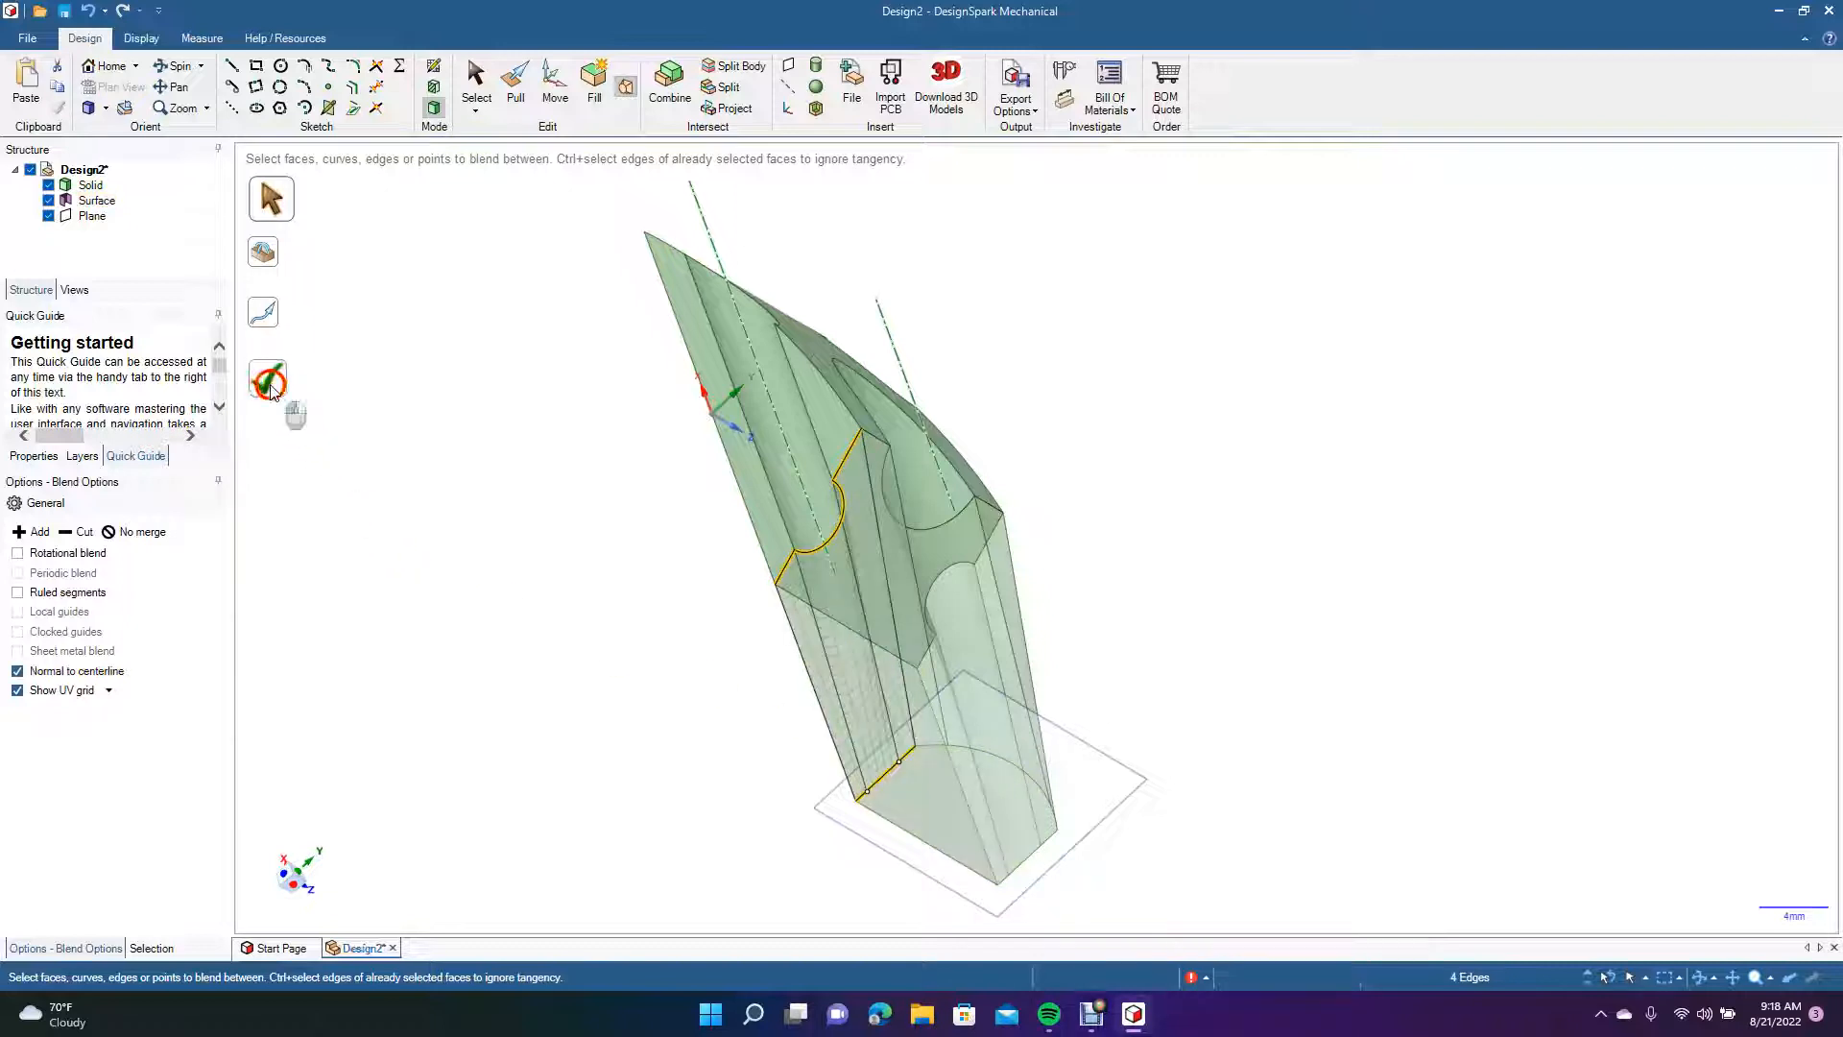
Set the display style of the blended surface body between the wedge and the arch to Opaque.
{"action": "left_click", "coordinate": [161, 67]}
{"action": "left_click_drag", "start_coordinate": [547, 416], "coordinate": [646, 263]}
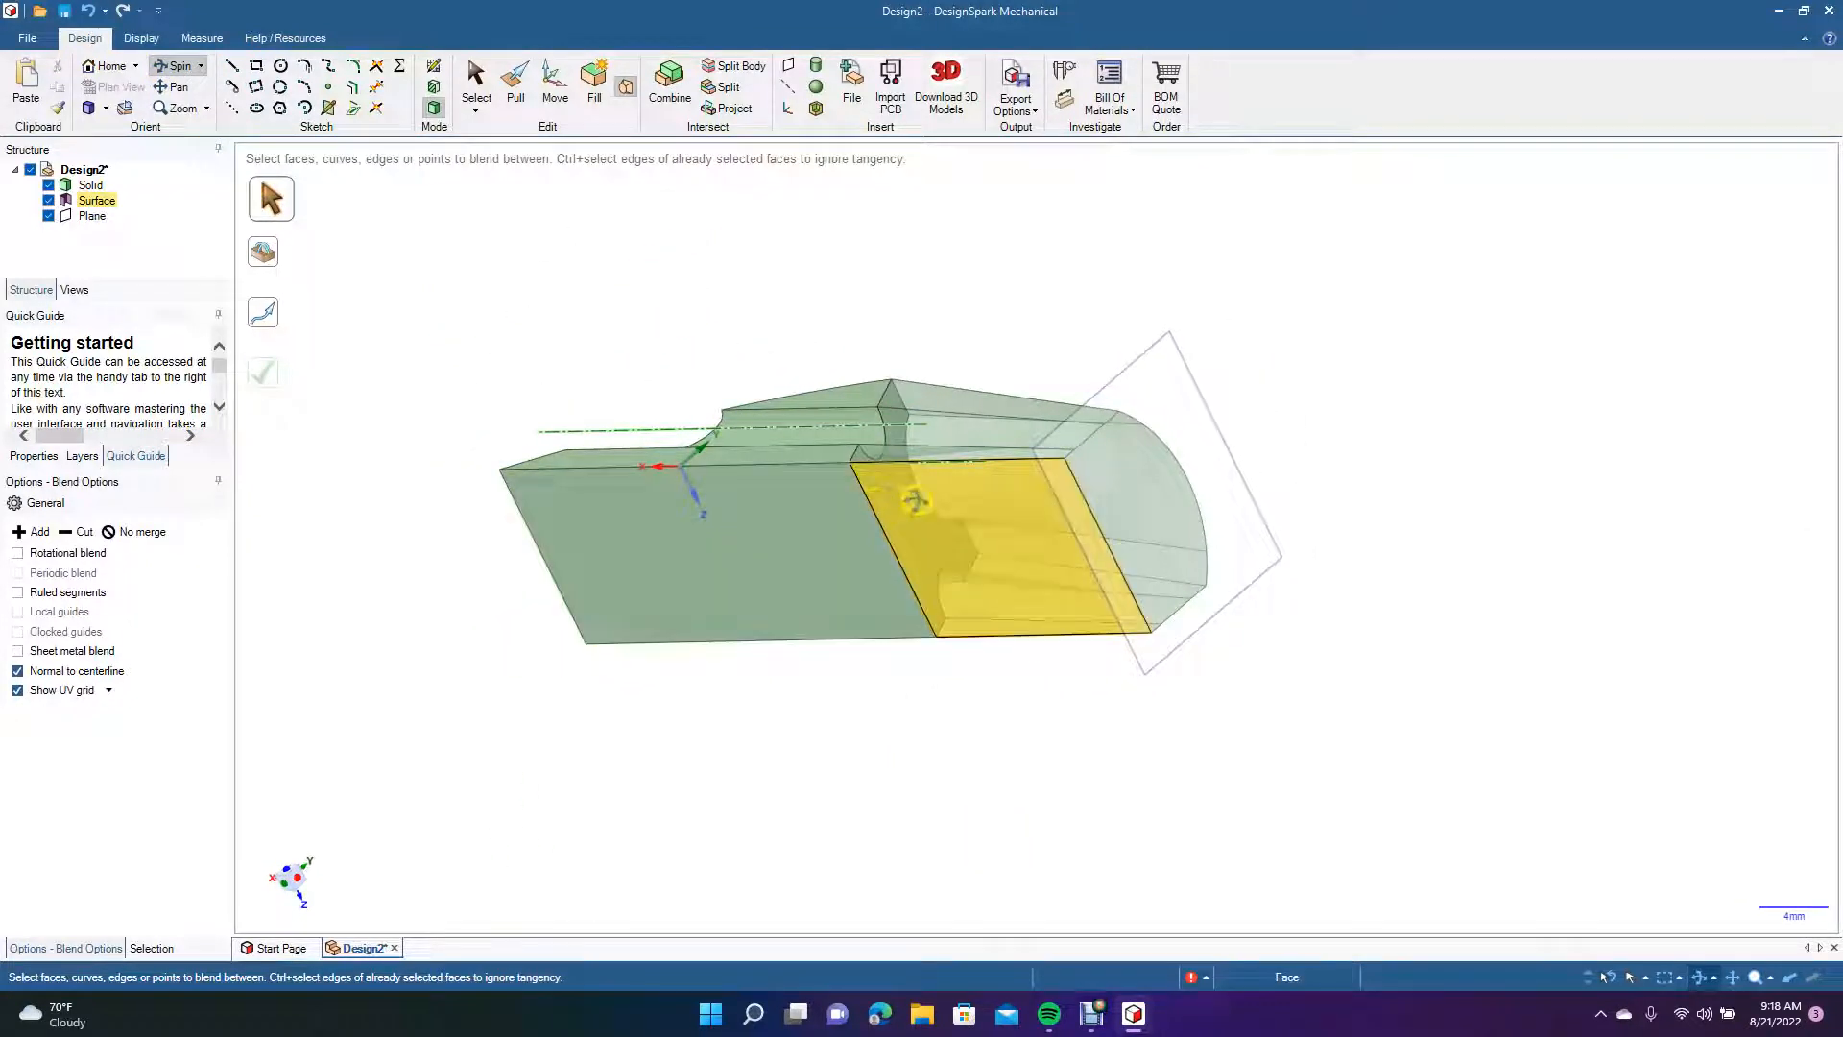
{"action": "mouse_move", "coordinate": [662, 253]}
{"action": "left_mouse_down"}
{"action": "mouse_move", "coordinate": [527, 276]}
{"action": "mouse_move", "coordinate": [362, 247]}
{"action": "mouse_move", "coordinate": [321, 206]}
{"action": "mouse_move", "coordinate": [281, 91]}
{"action": "mouse_move", "coordinate": [300, 176]}
{"action": "mouse_move", "coordinate": [349, 230]}
{"action": "left_mouse_up"}
{"action": "left_click", "coordinate": [468, 83]}
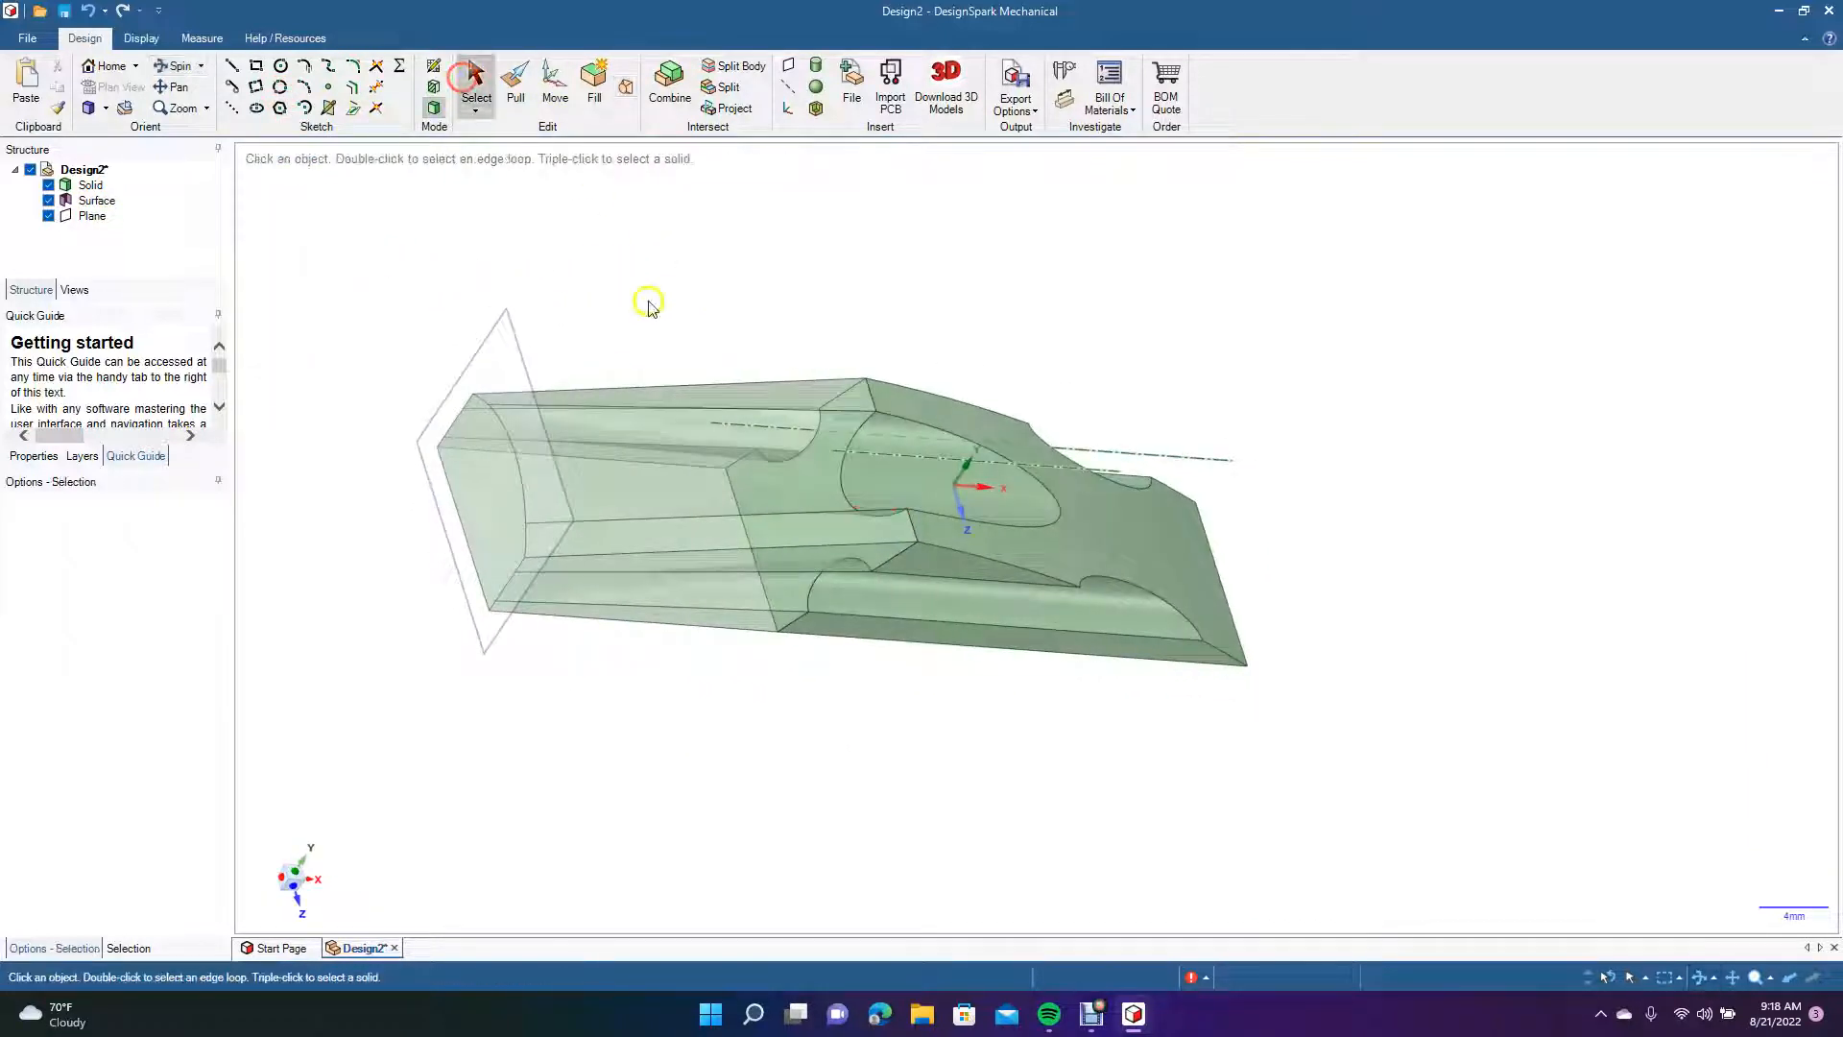
{"action": "left_click", "coordinate": [686, 451]}
{"action": "left_click", "coordinate": [644, 436]}
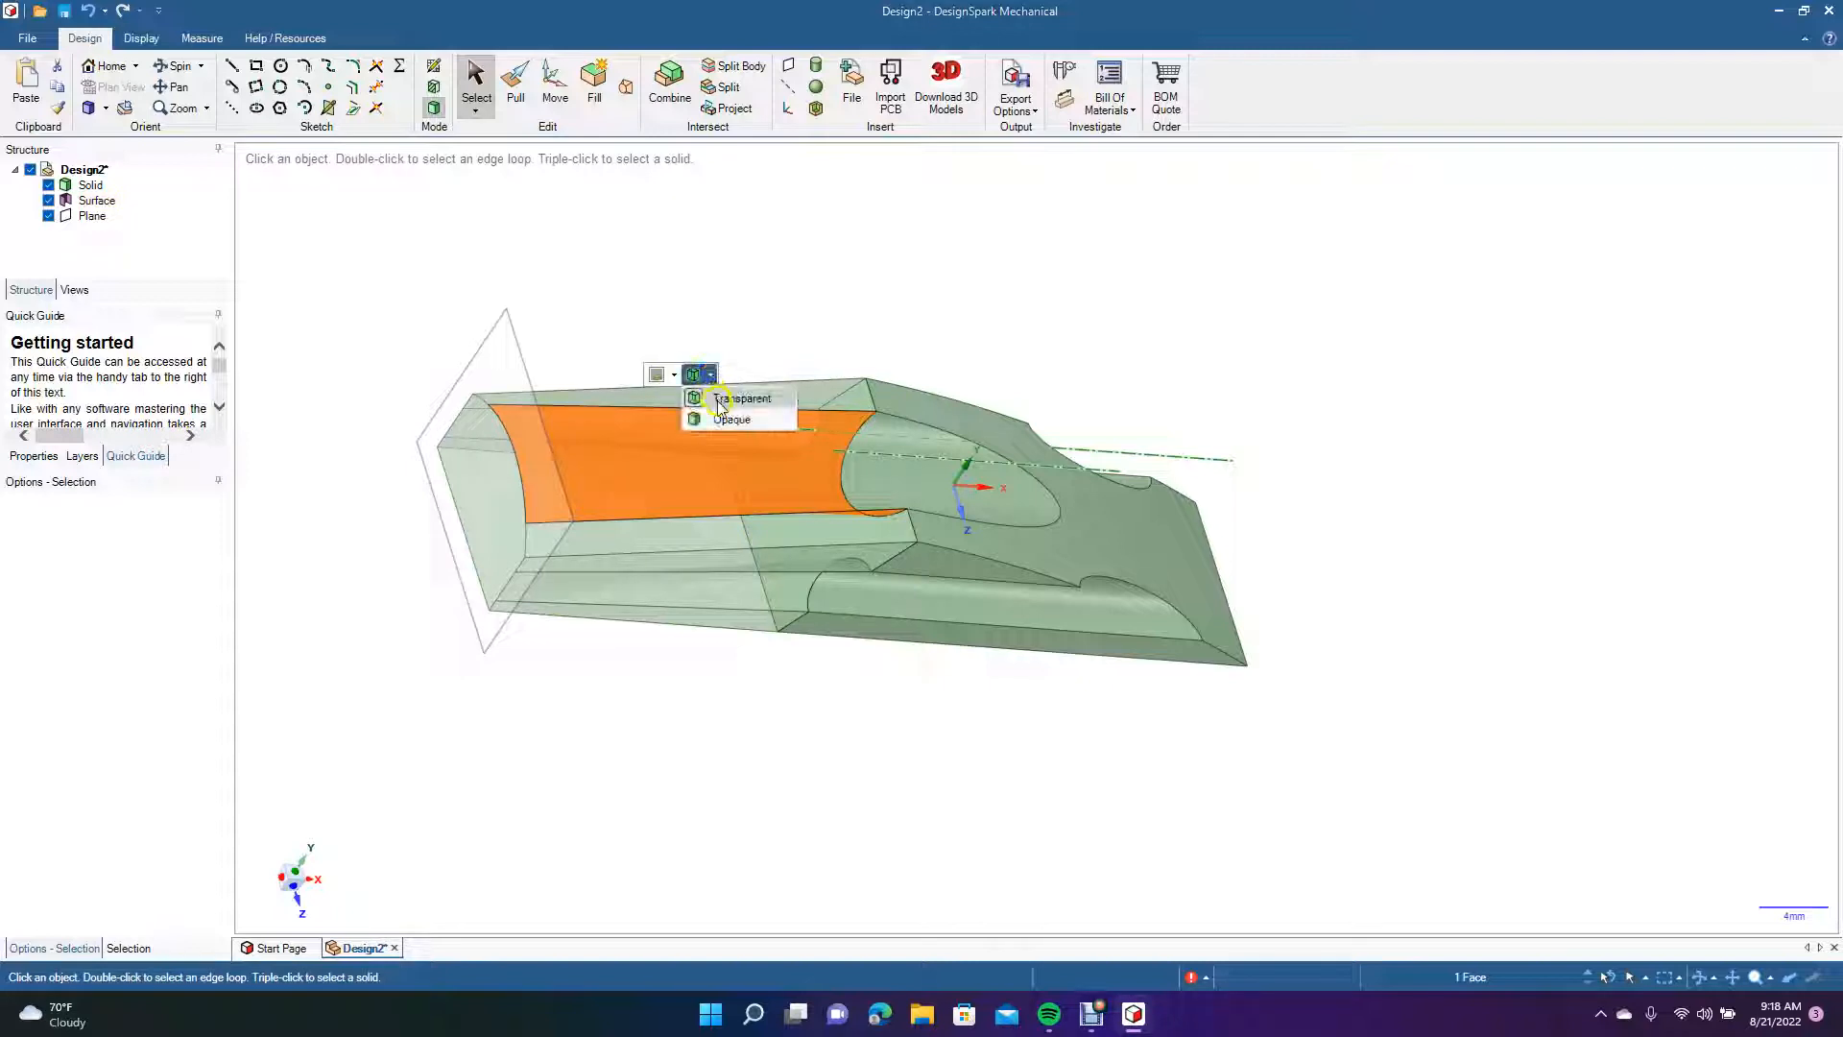
{"action": "left_click", "coordinate": [726, 418]}
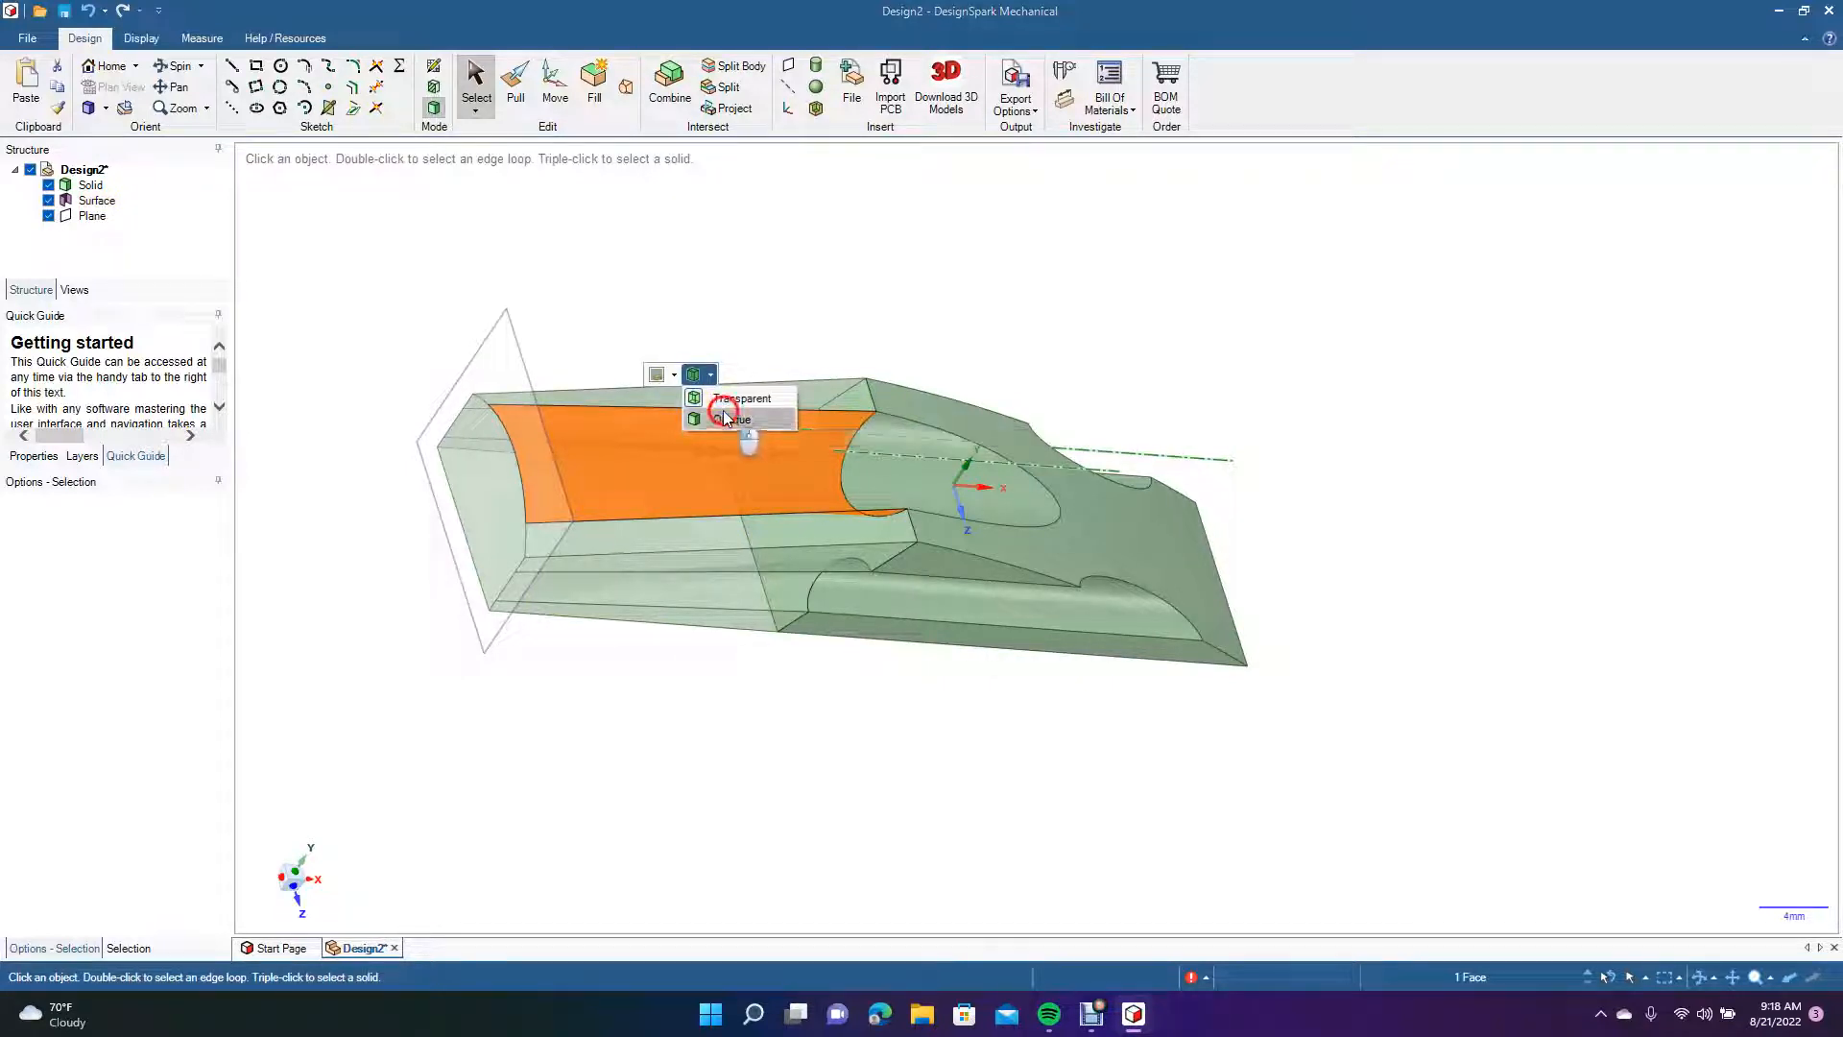
{"action": "left_click", "coordinate": [667, 316]}
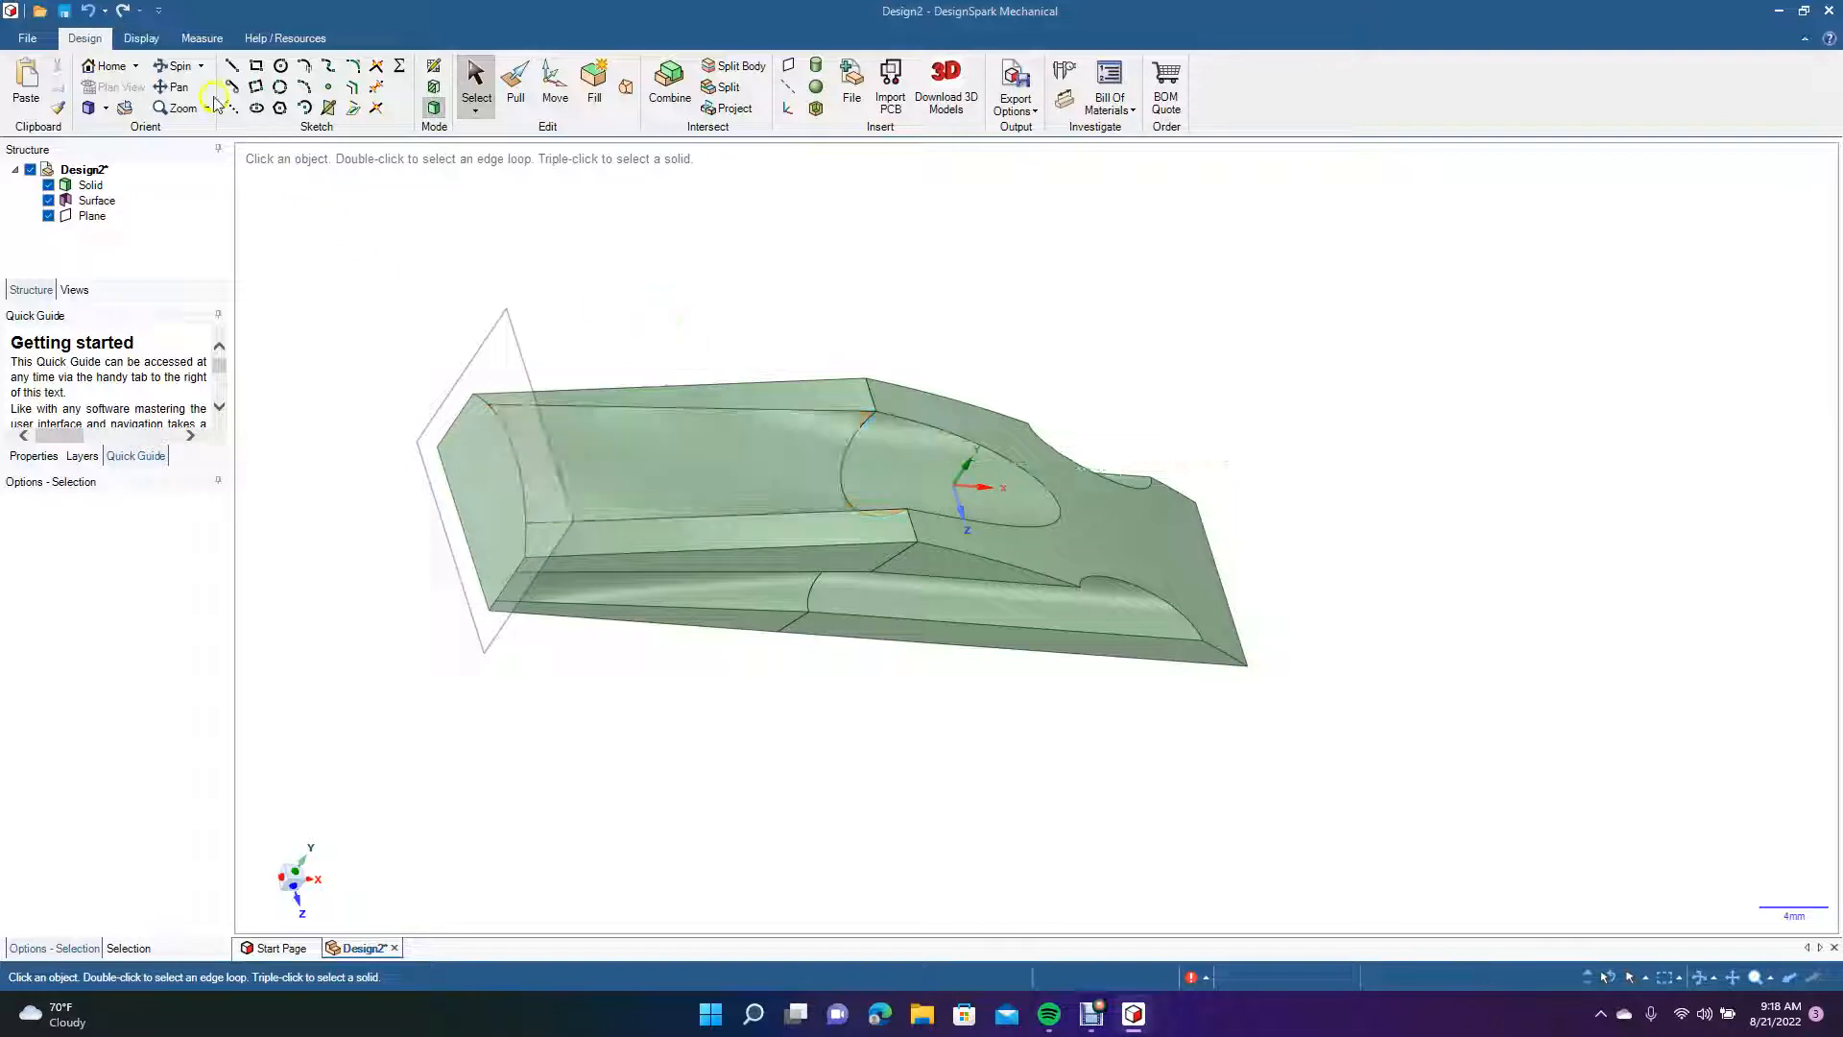
{"action": "left_click_drag", "start_coordinate": [638, 551], "coordinate": [535, 430]}
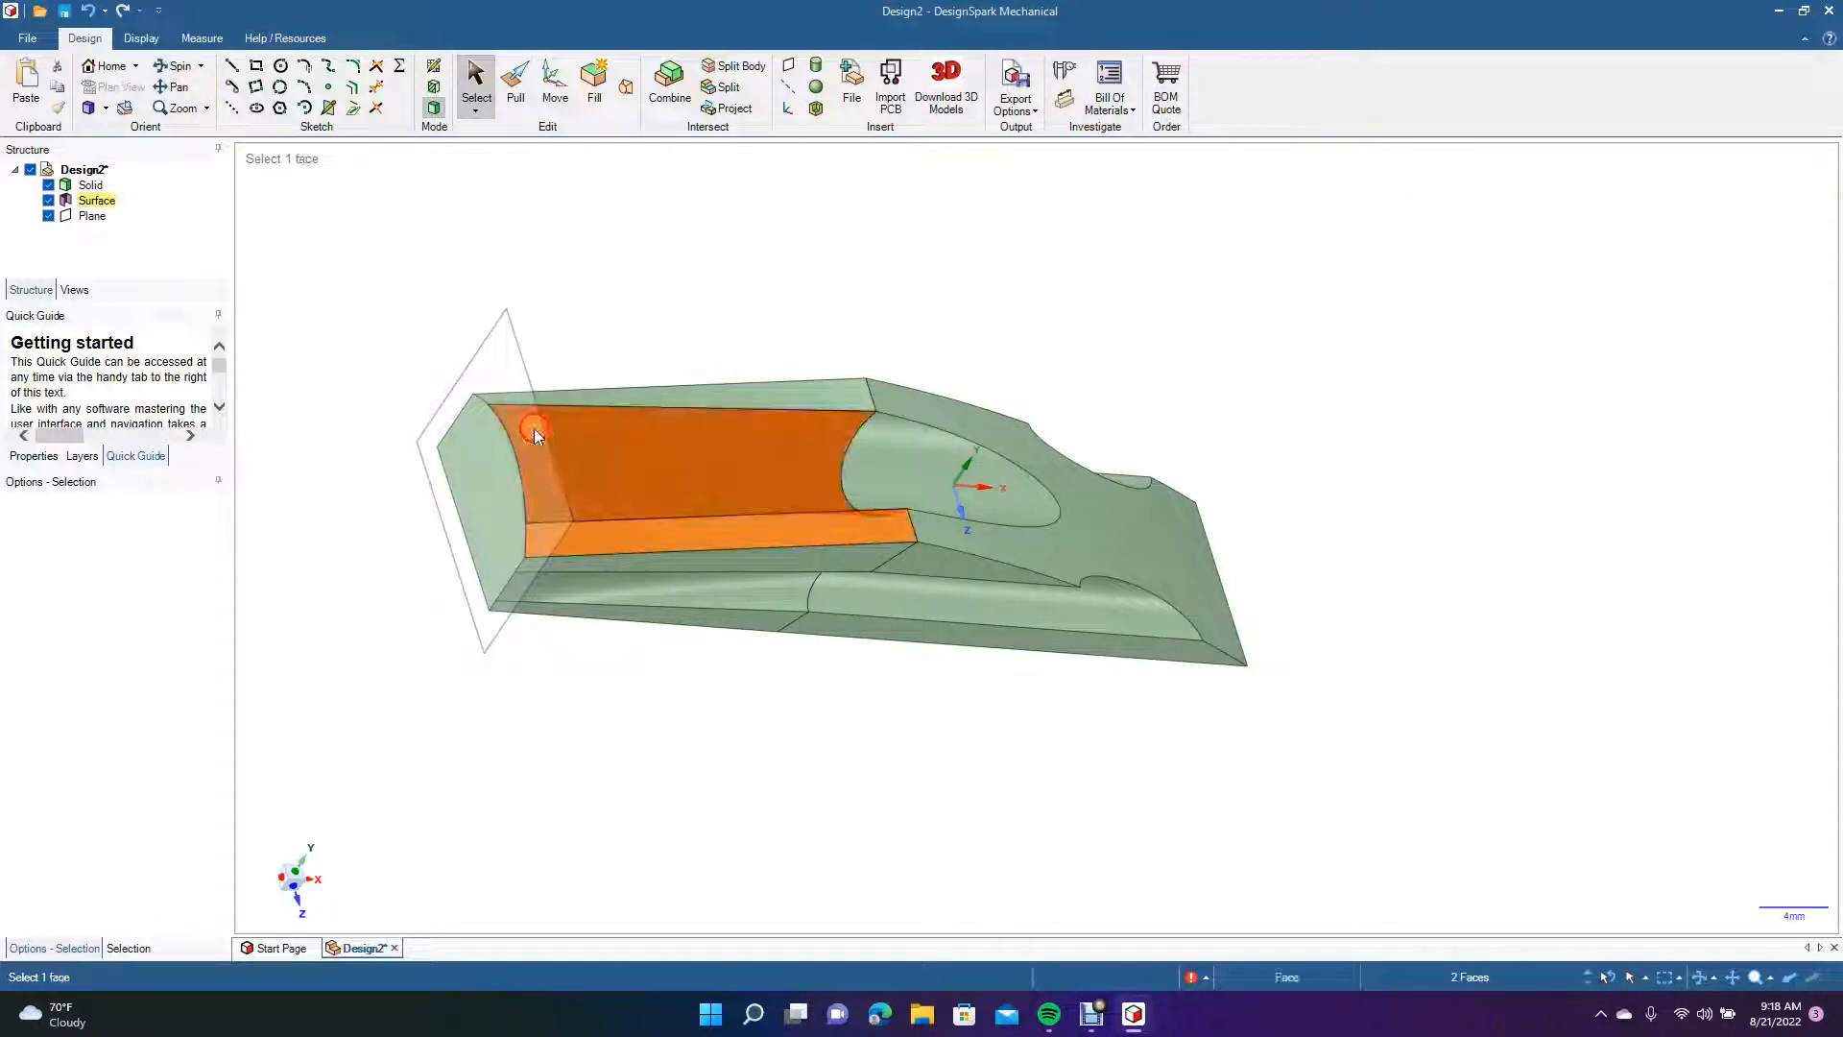
{"action": "left_click", "coordinate": [185, 69]}
{"action": "left_click_drag", "start_coordinate": [740, 638], "coordinate": [864, 604]}
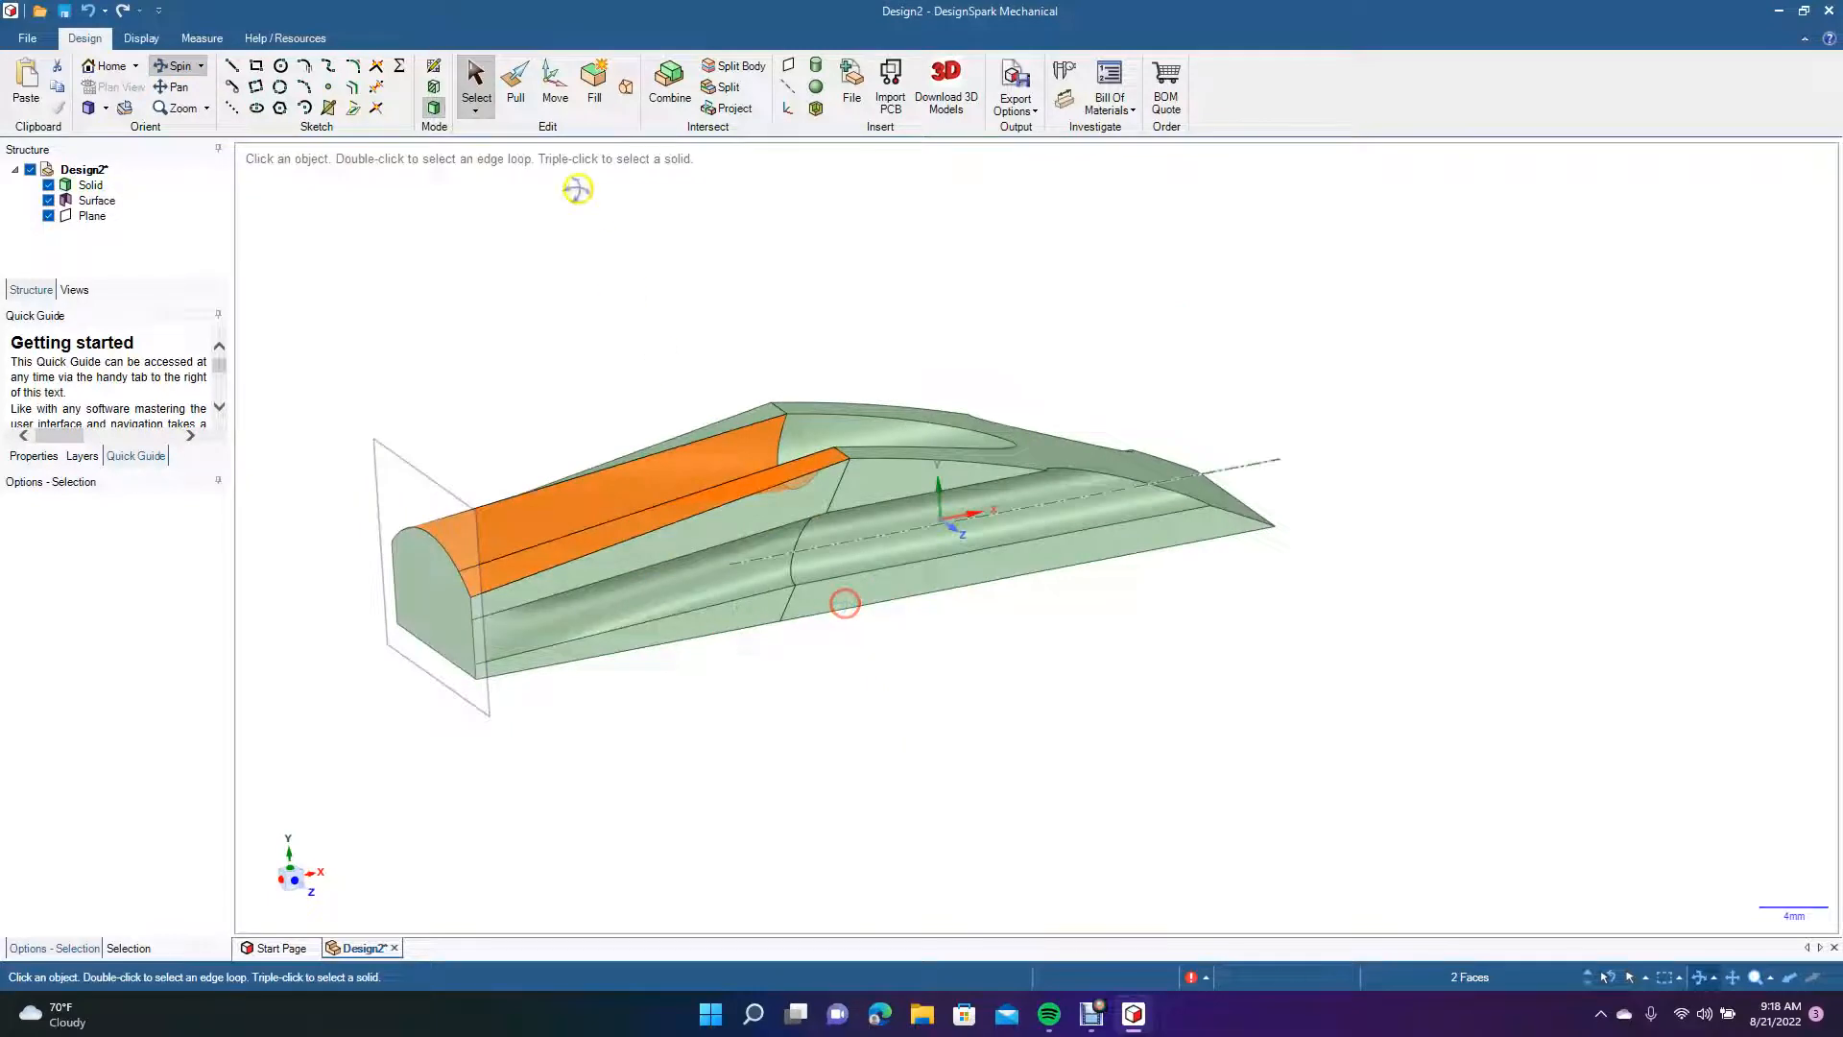
{"action": "left_click", "coordinate": [477, 82]}
{"action": "left_click", "coordinate": [576, 231]}
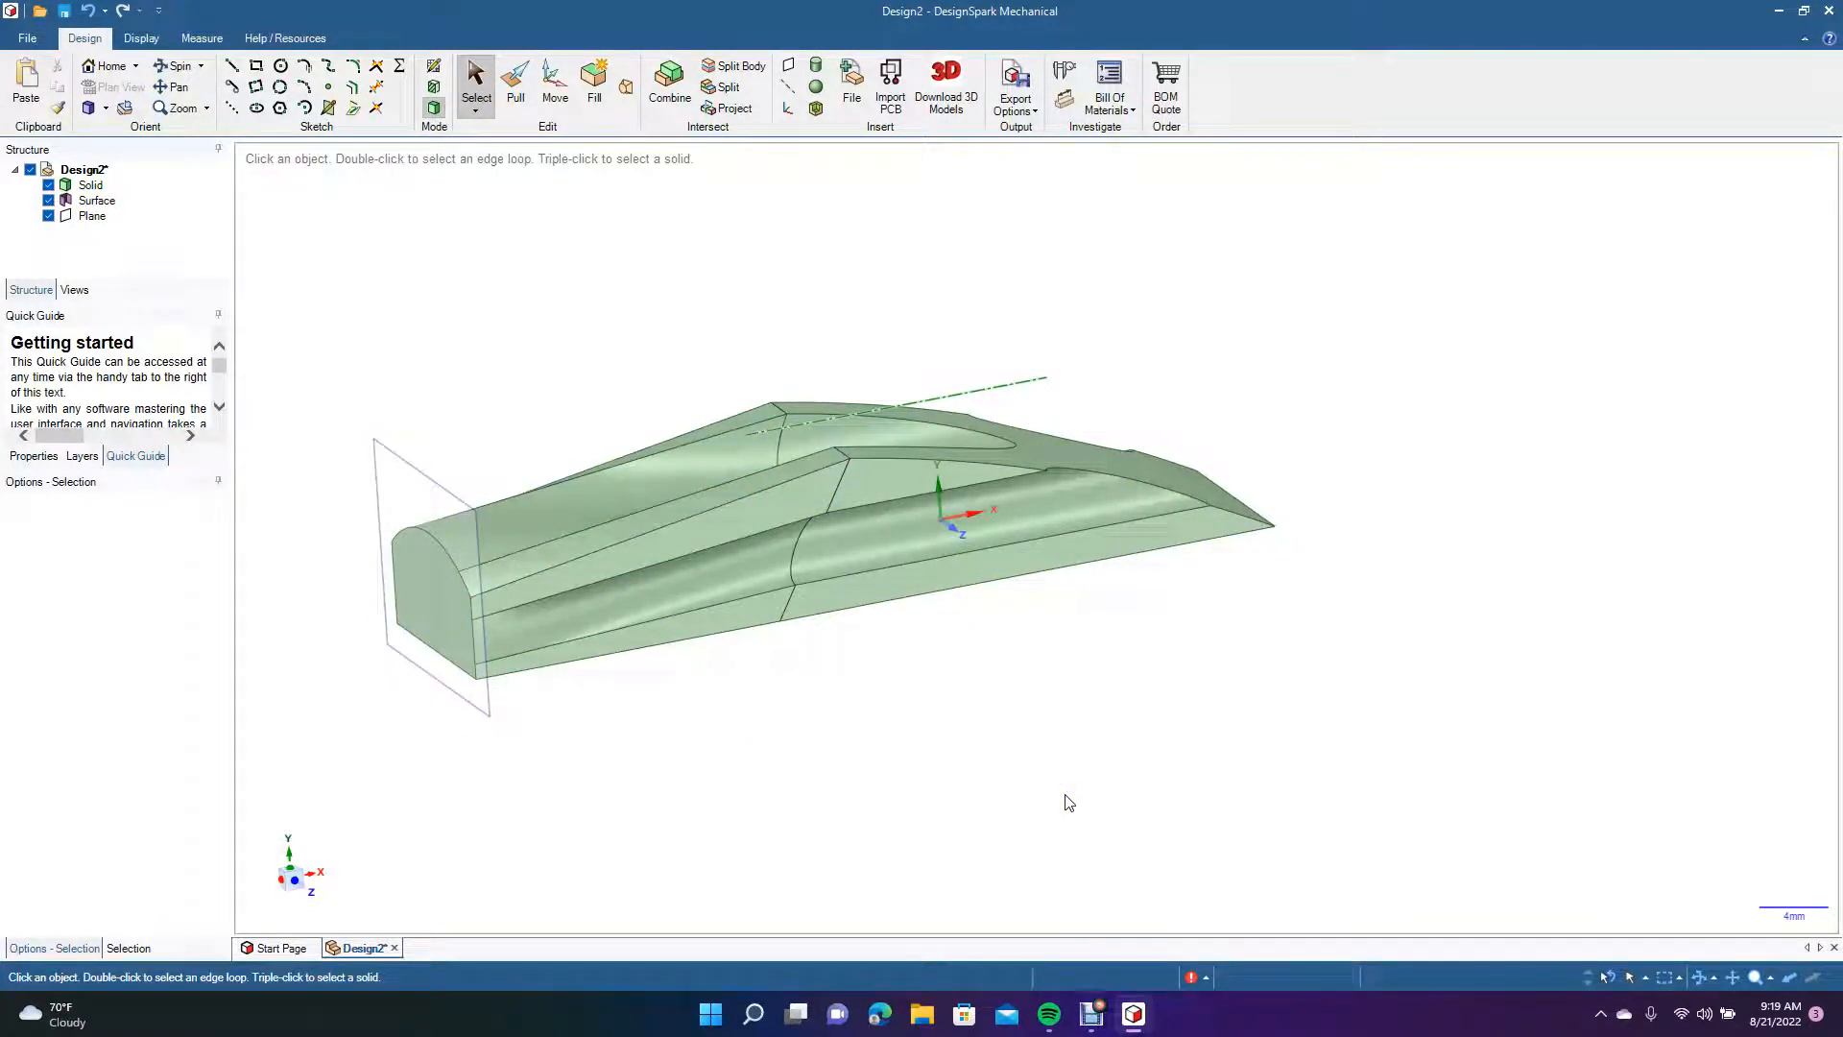
{"action": "left_click", "coordinate": [820, 516]}
{"action": "left_click", "coordinate": [486, 461]}
Copy the arched end face and paste it in place as a separate surface.
{"action": "left_click", "coordinate": [180, 86]}
{"action": "left_click_drag", "start_coordinate": [365, 284], "coordinate": [731, 263]}
{"action": "left_click", "coordinate": [777, 544]}
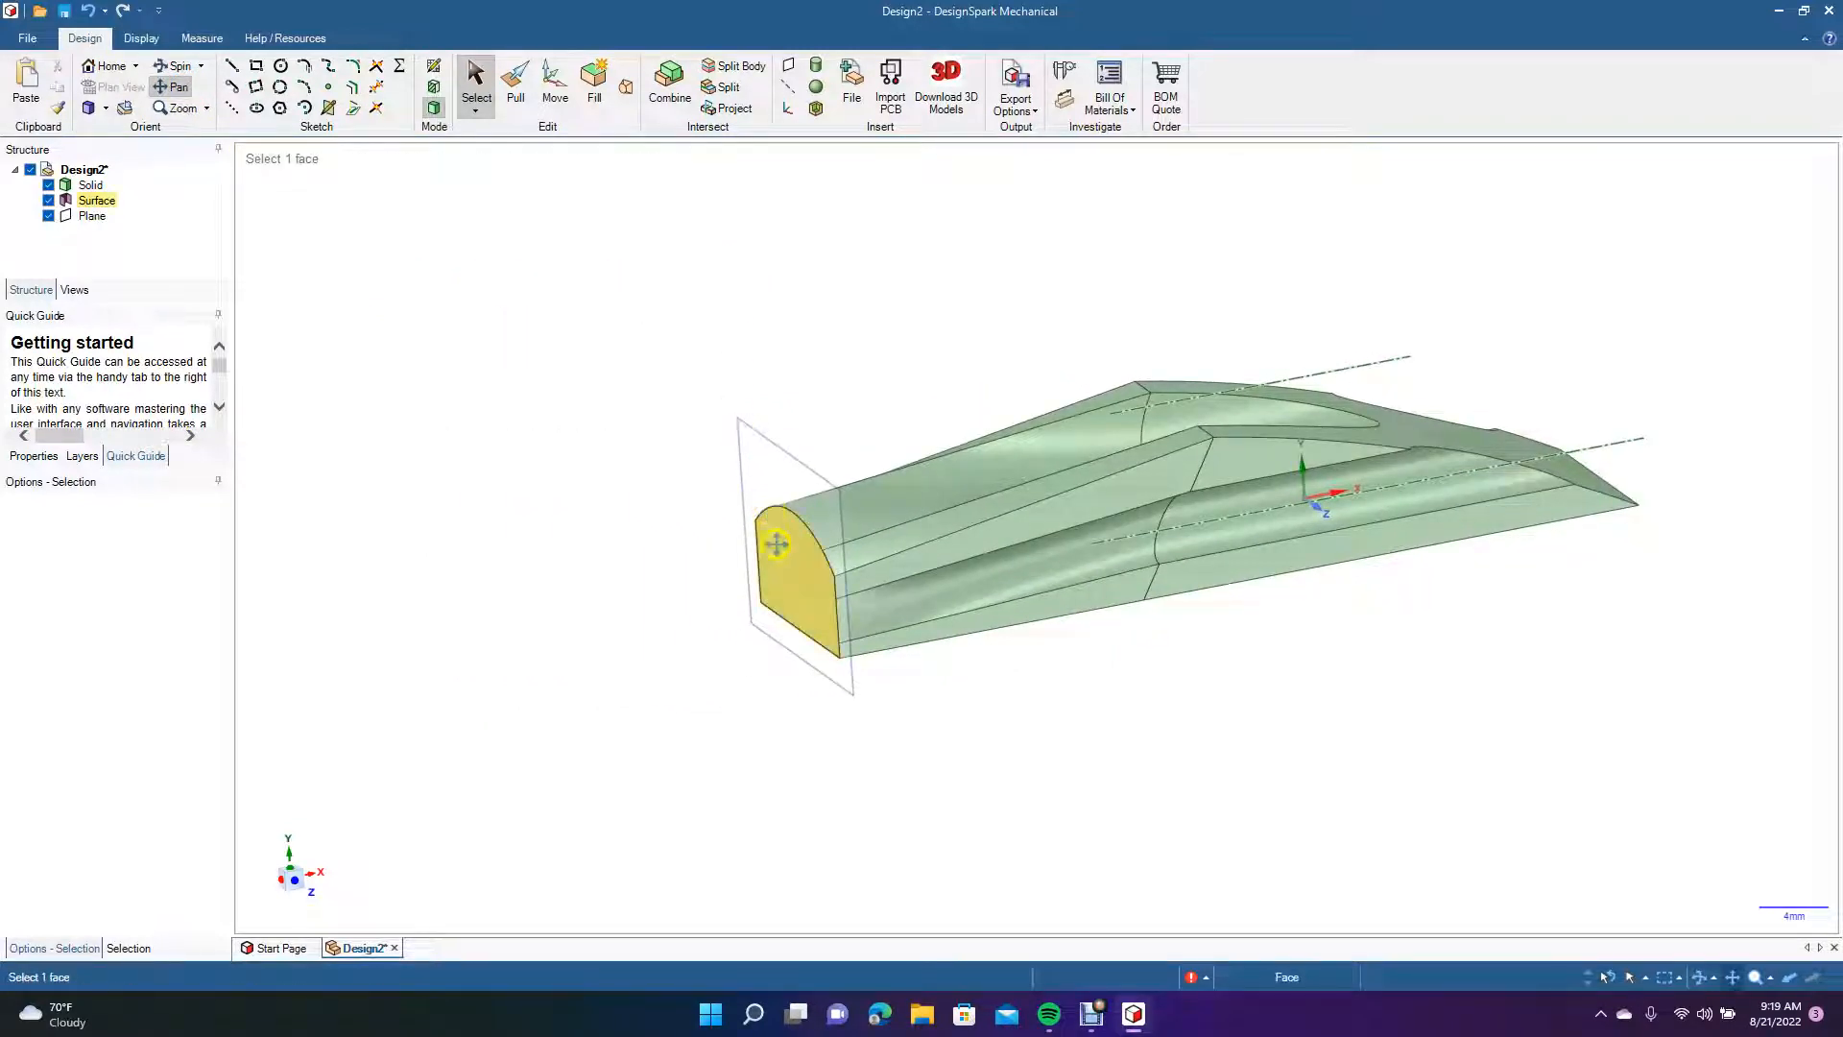
{"action": "key", "text": "Escape"}
{"action": "left_click", "coordinate": [470, 77]}
{"action": "left_click", "coordinate": [775, 578]}
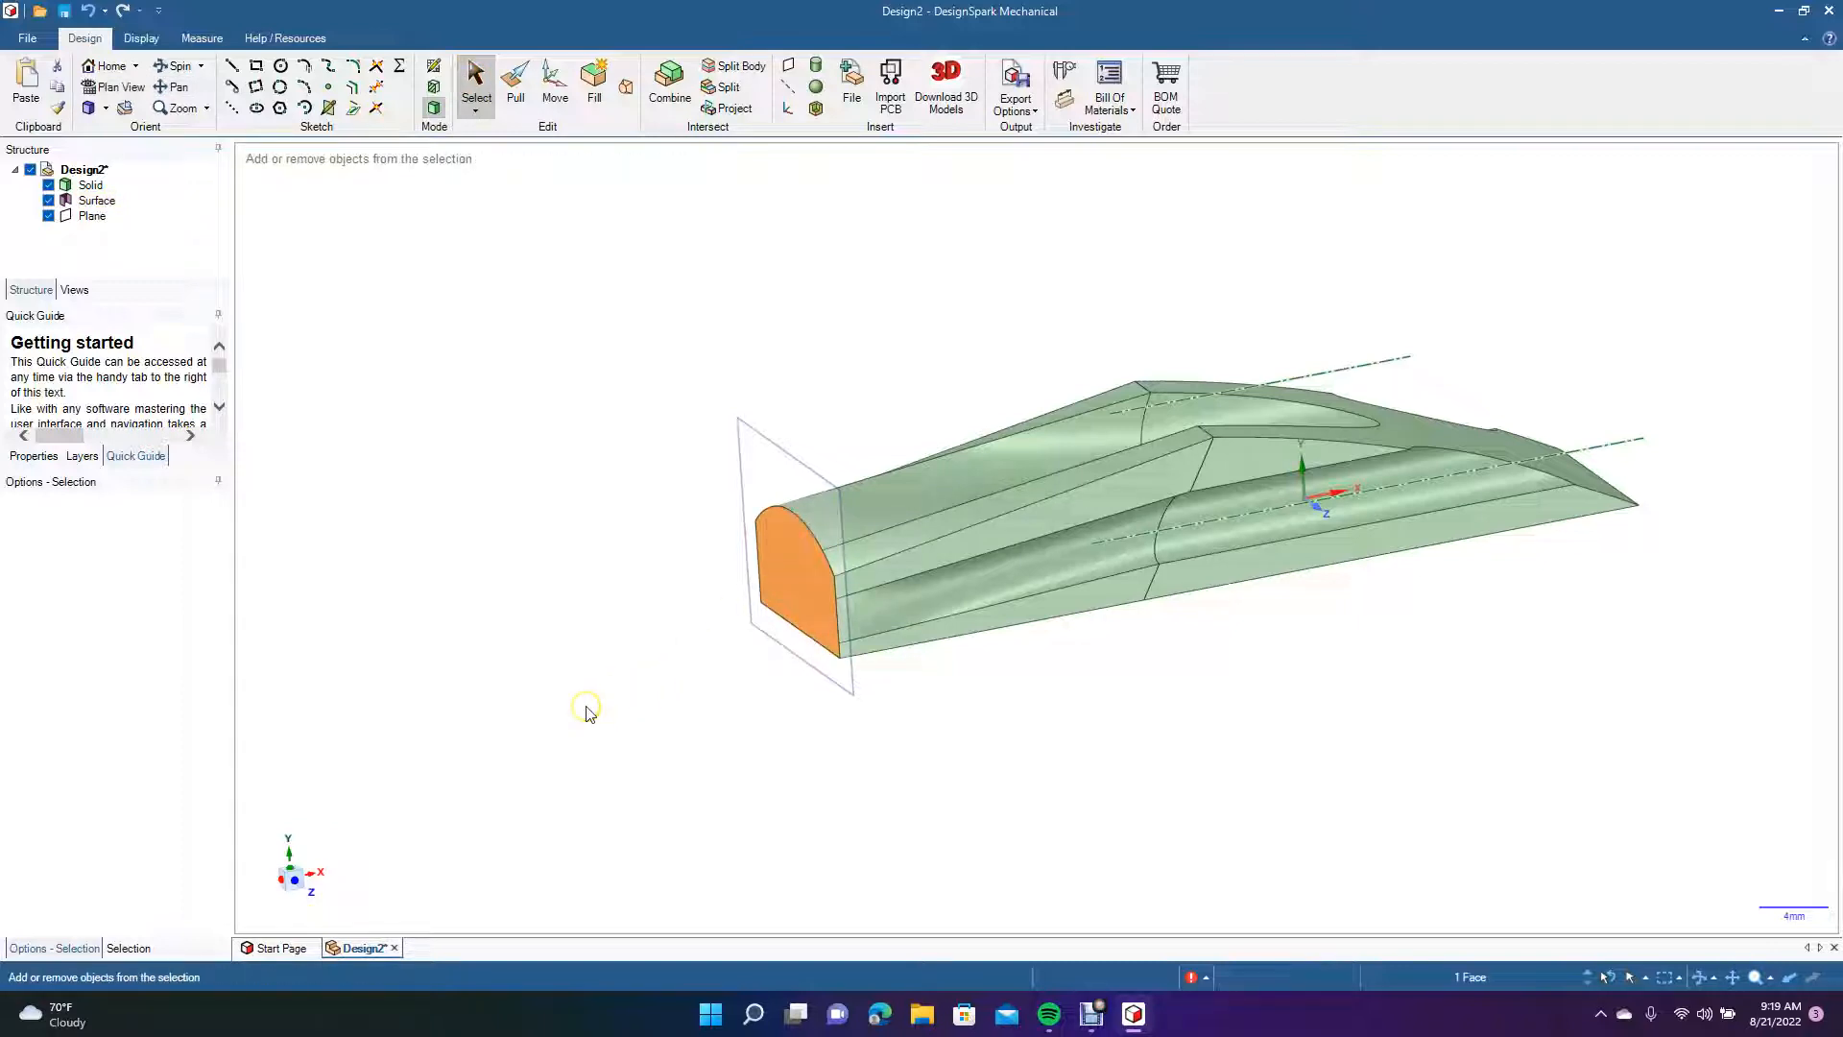
{"action": "key", "text": "ctrl+v"}
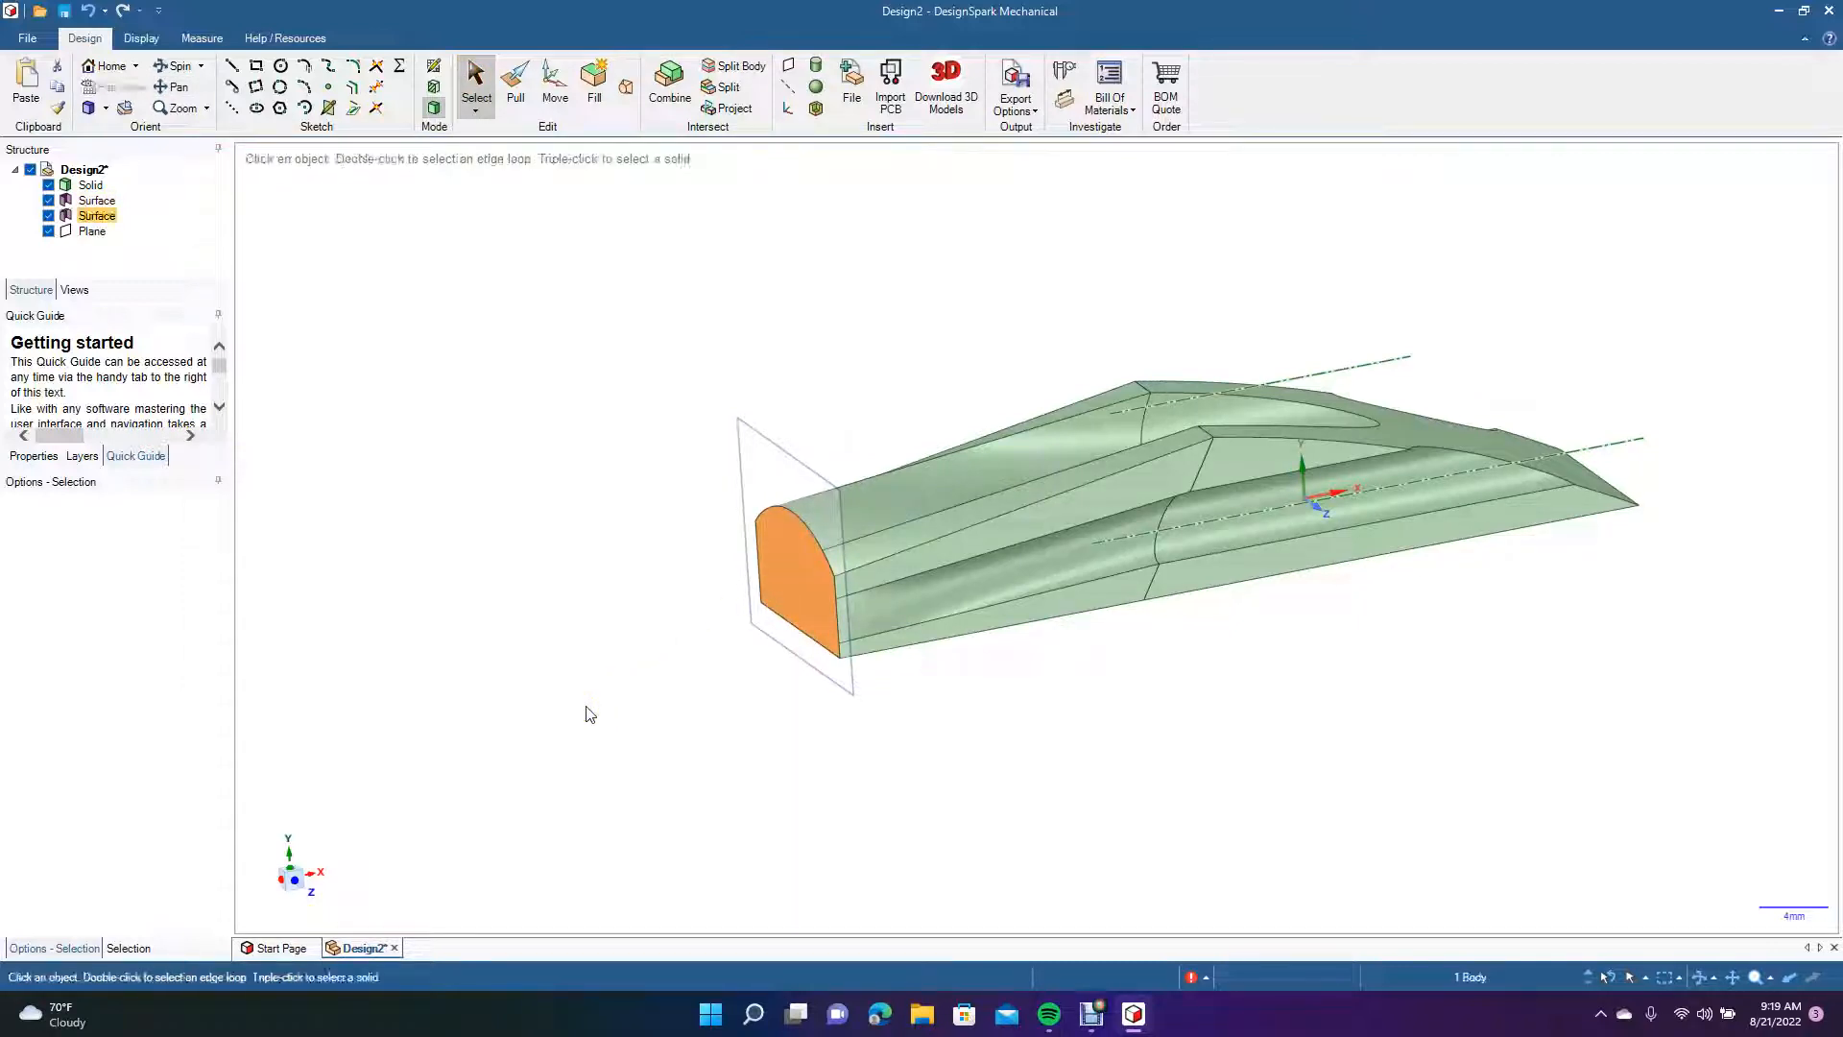
Try to move the arched end surface straight outward from the model, and undo the attempt along with the pasted copy.
{"action": "left_click", "coordinate": [555, 82]}
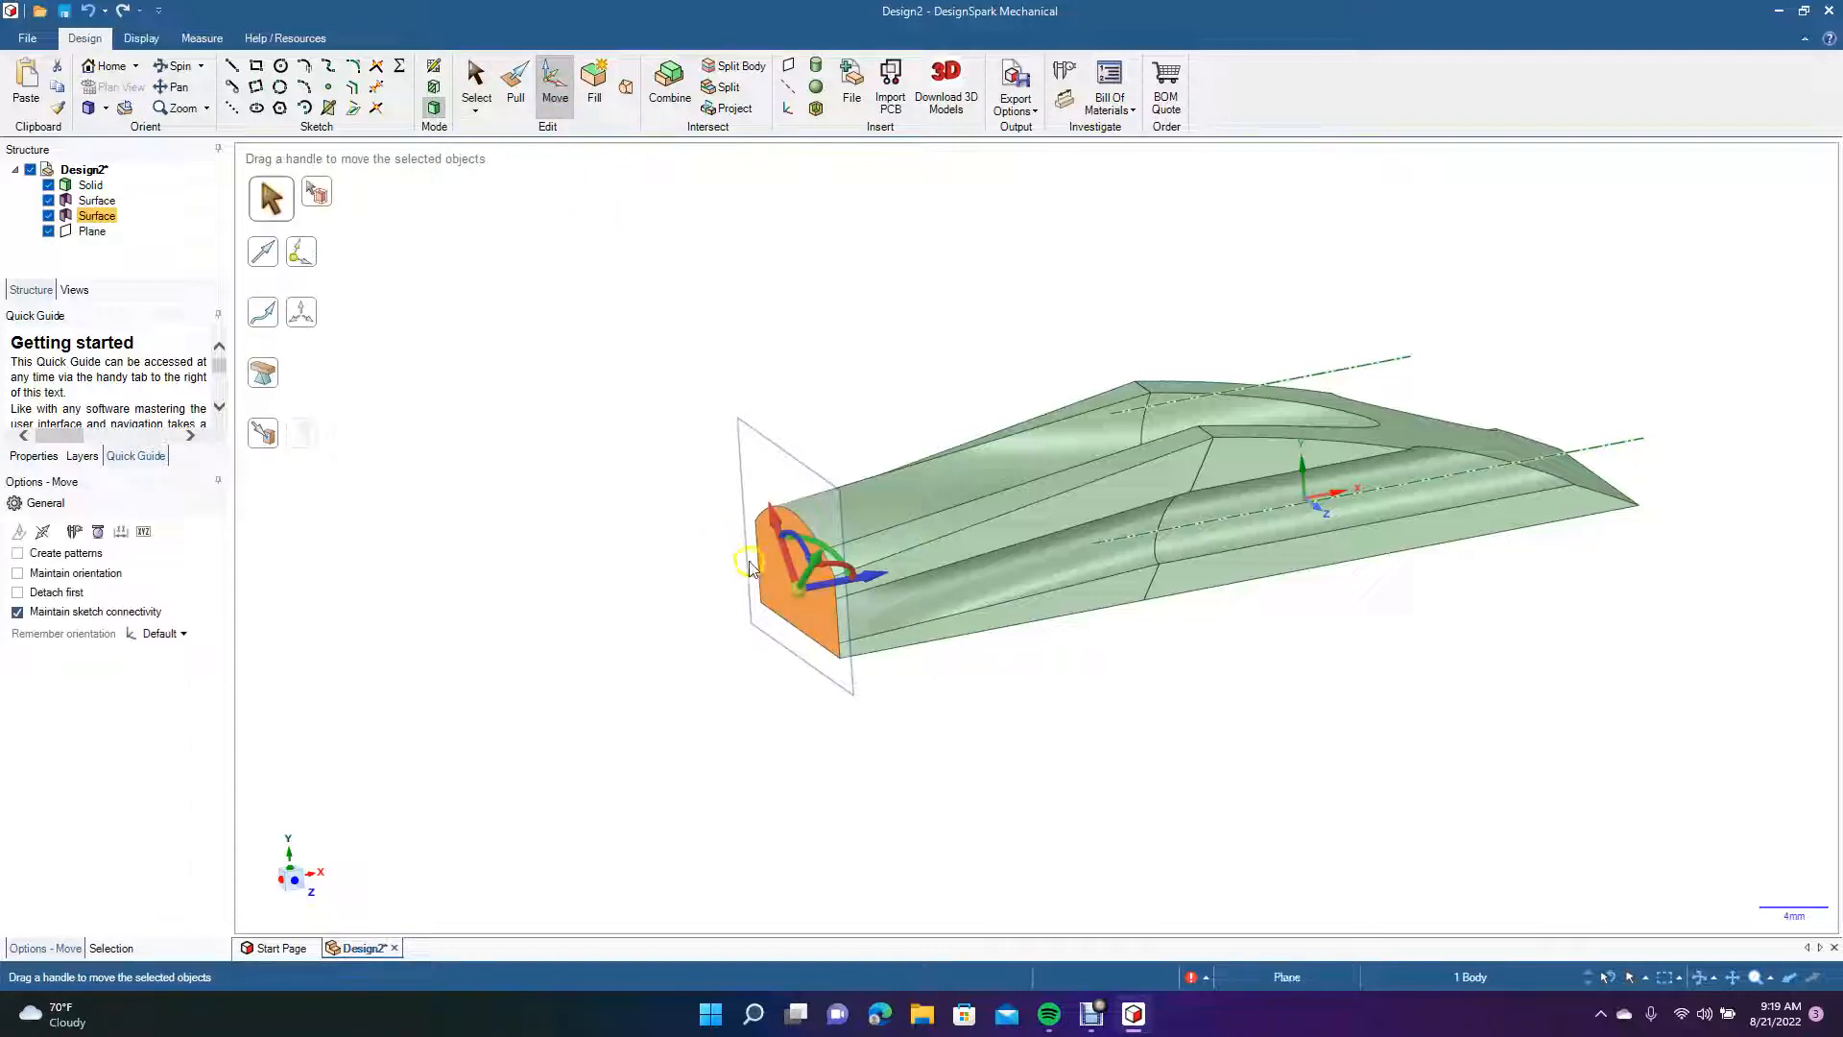
{"action": "left_click", "coordinate": [655, 655]}
{"action": "left_click", "coordinate": [785, 595]}
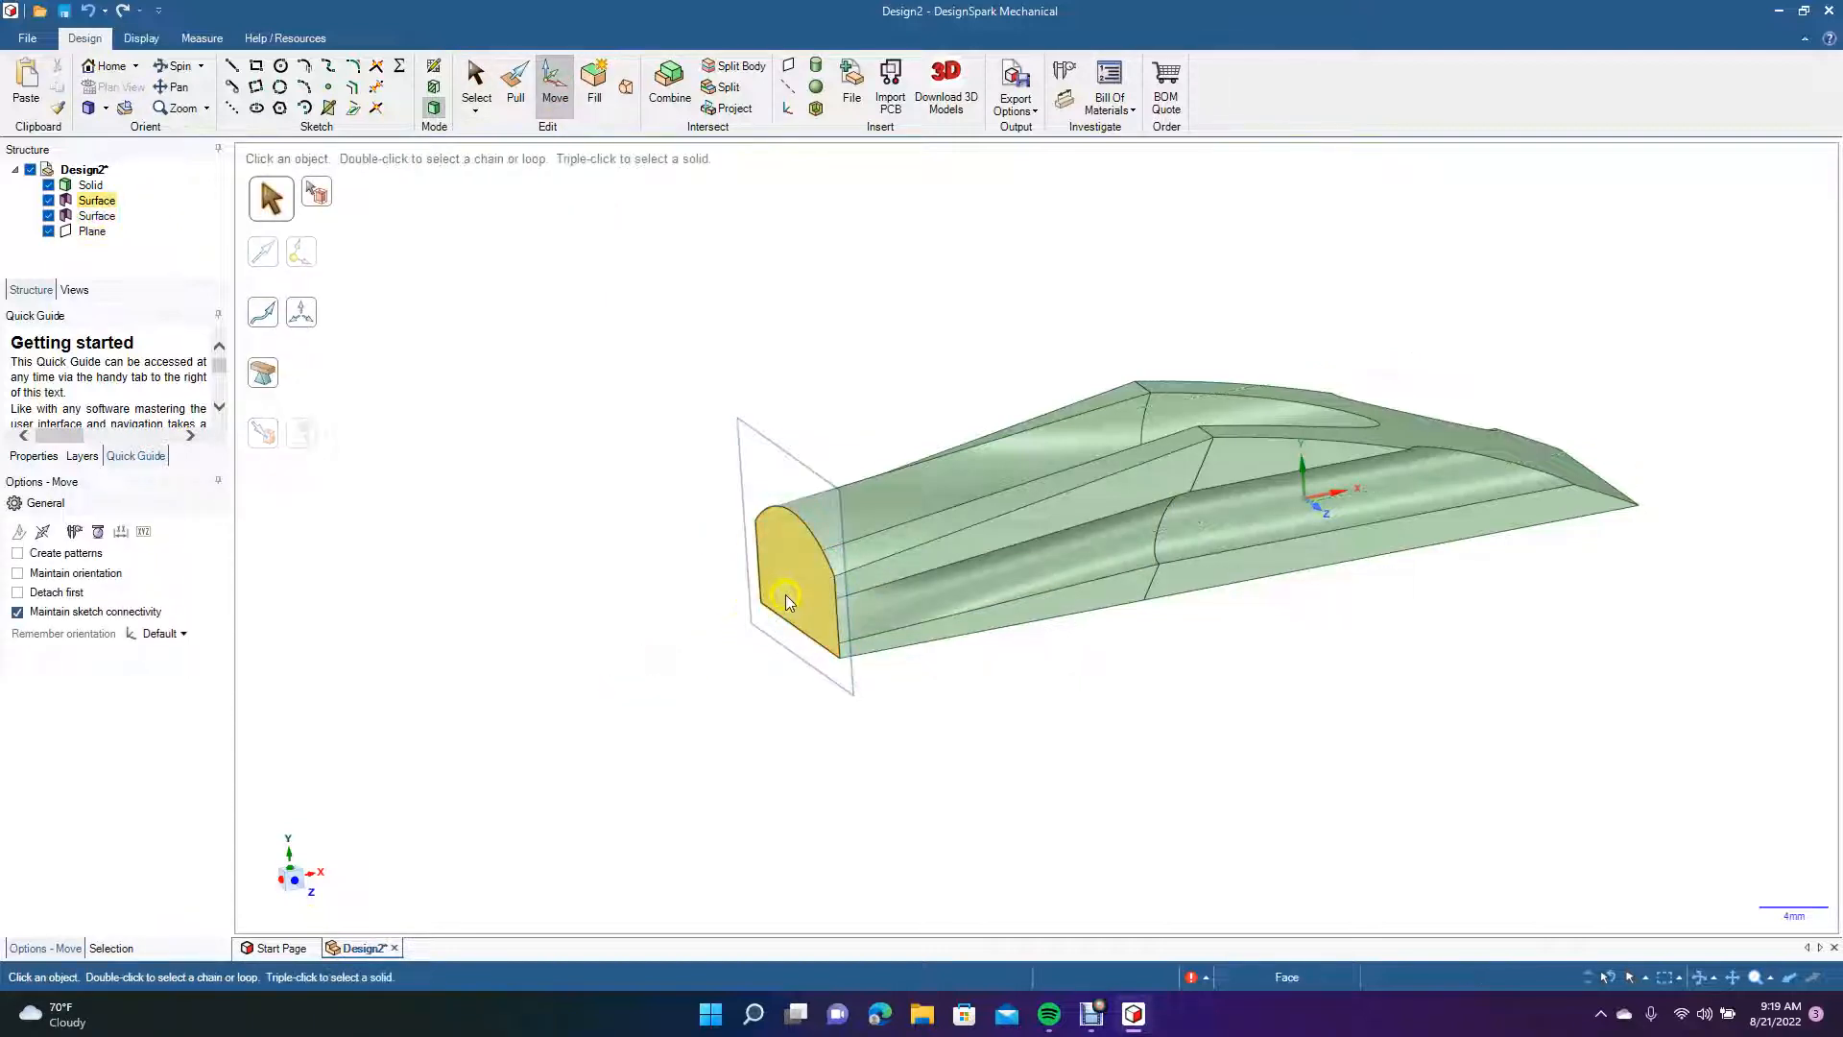
{"action": "left_click", "coordinate": [786, 595]}
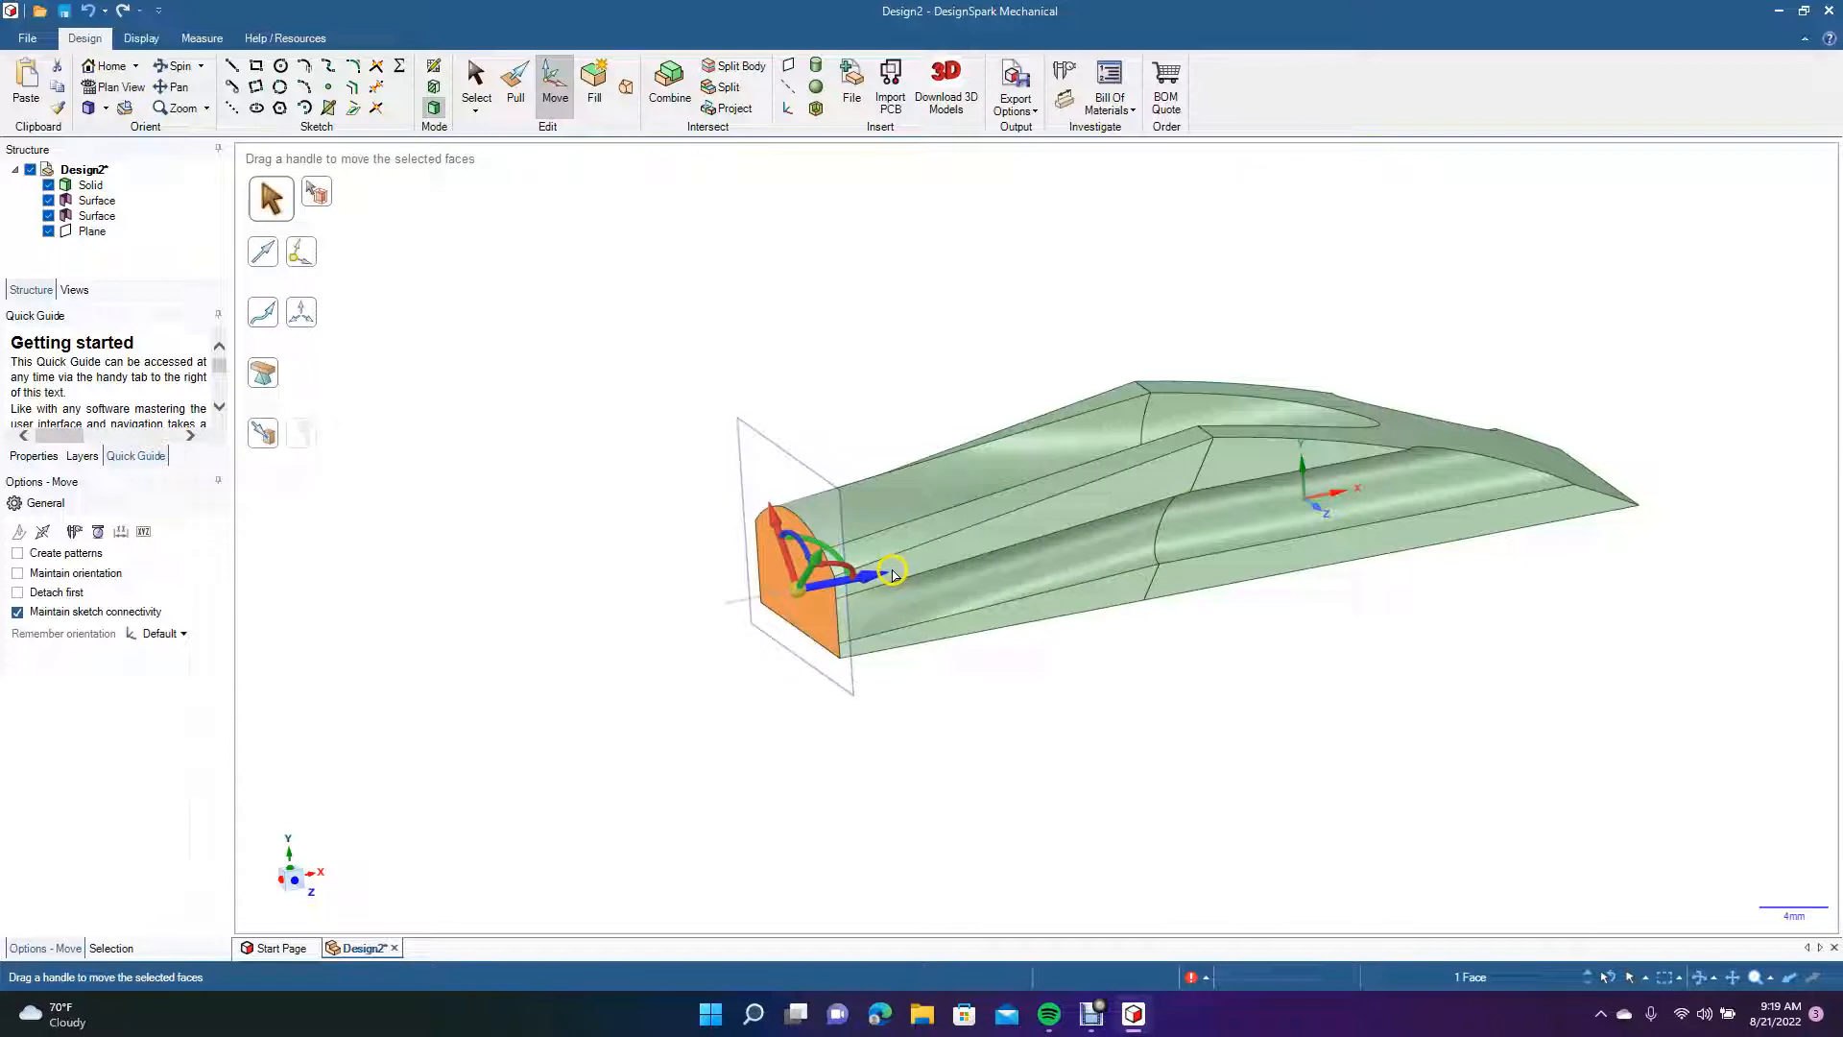
{"action": "left_click_drag", "start_coordinate": [878, 578], "coordinate": [748, 650]}
{"action": "key", "text": "Escape"}
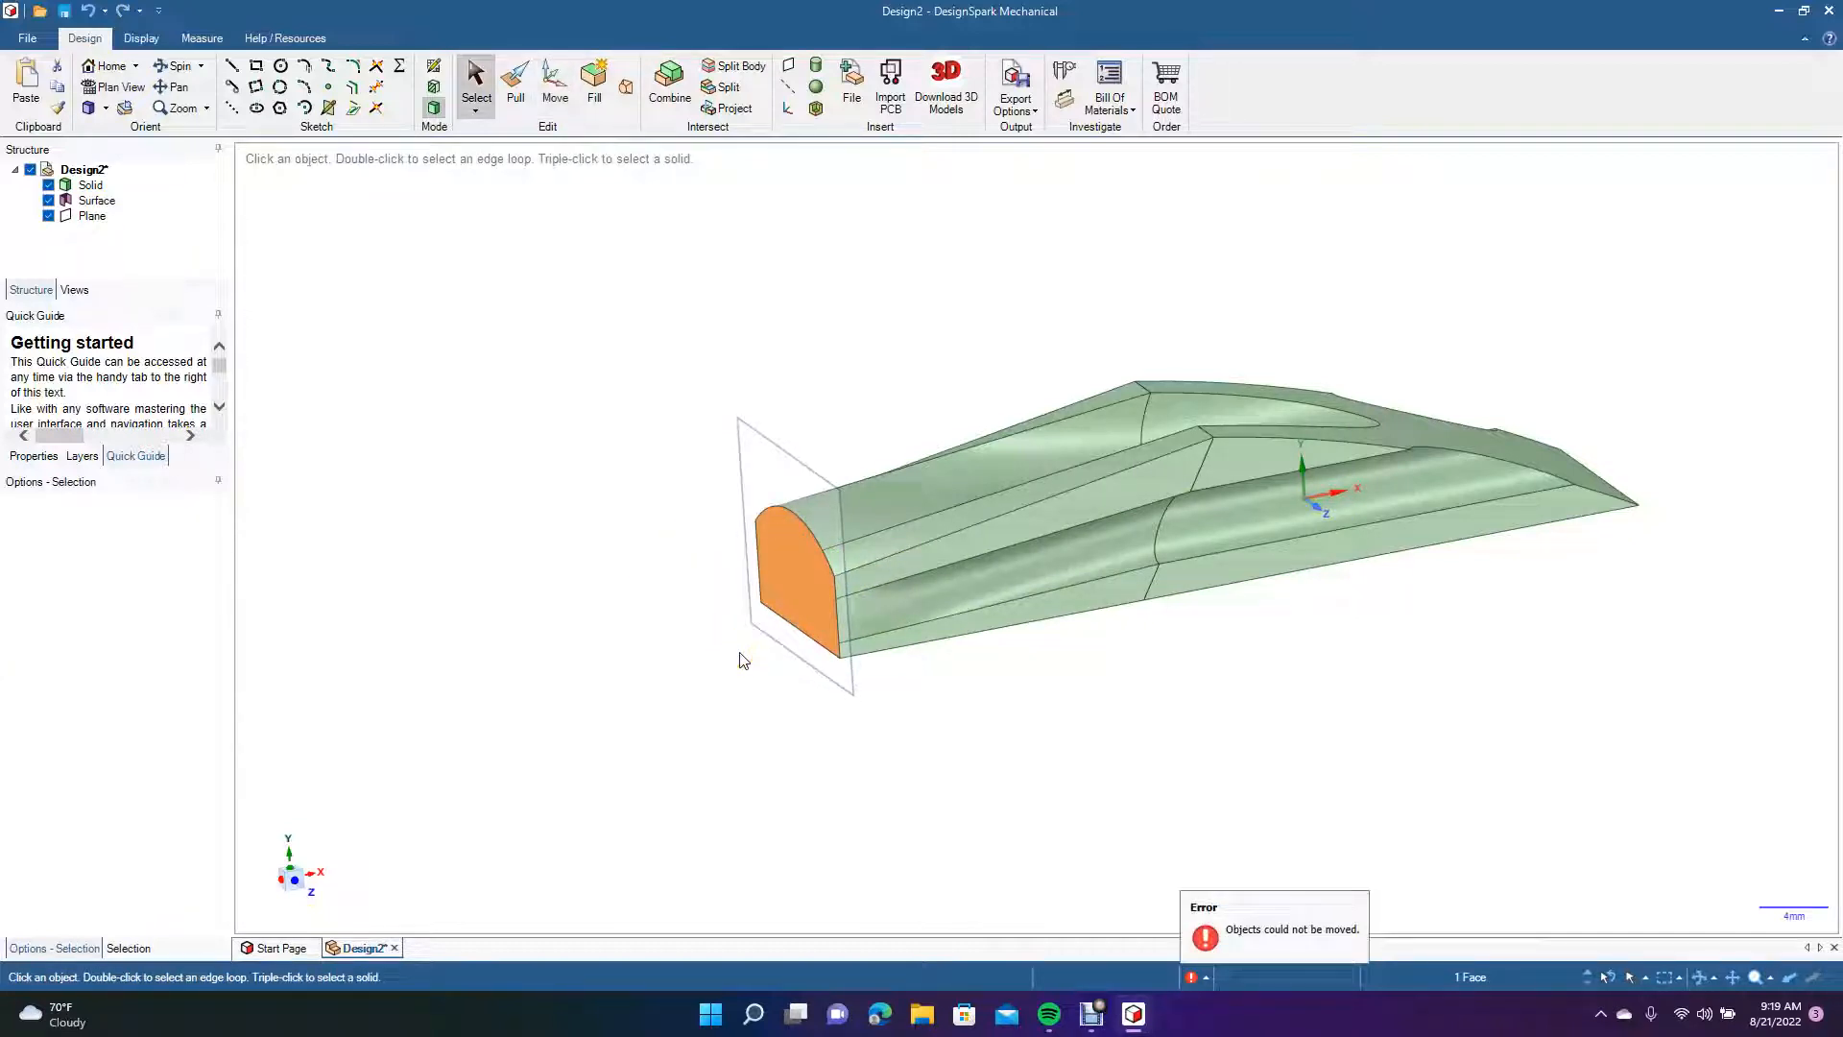
{"action": "left_click", "coordinate": [702, 619]}
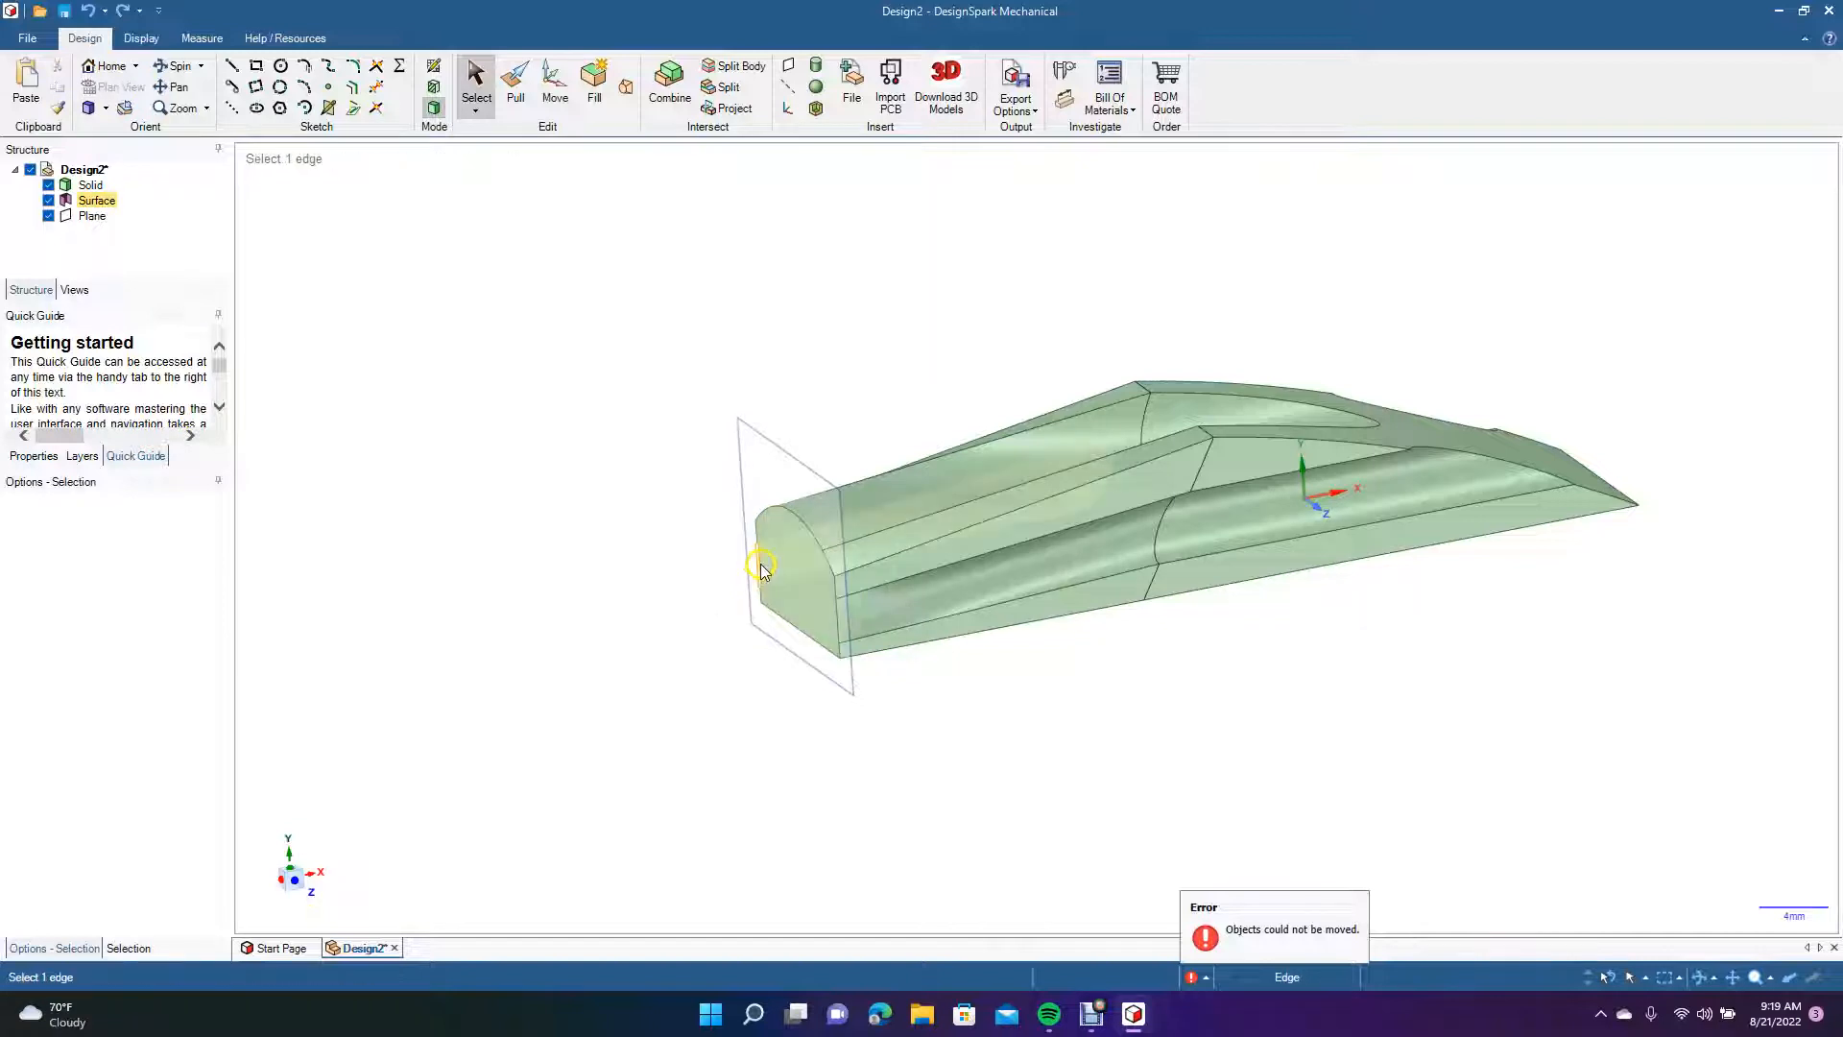
{"action": "left_click", "coordinate": [471, 85]}
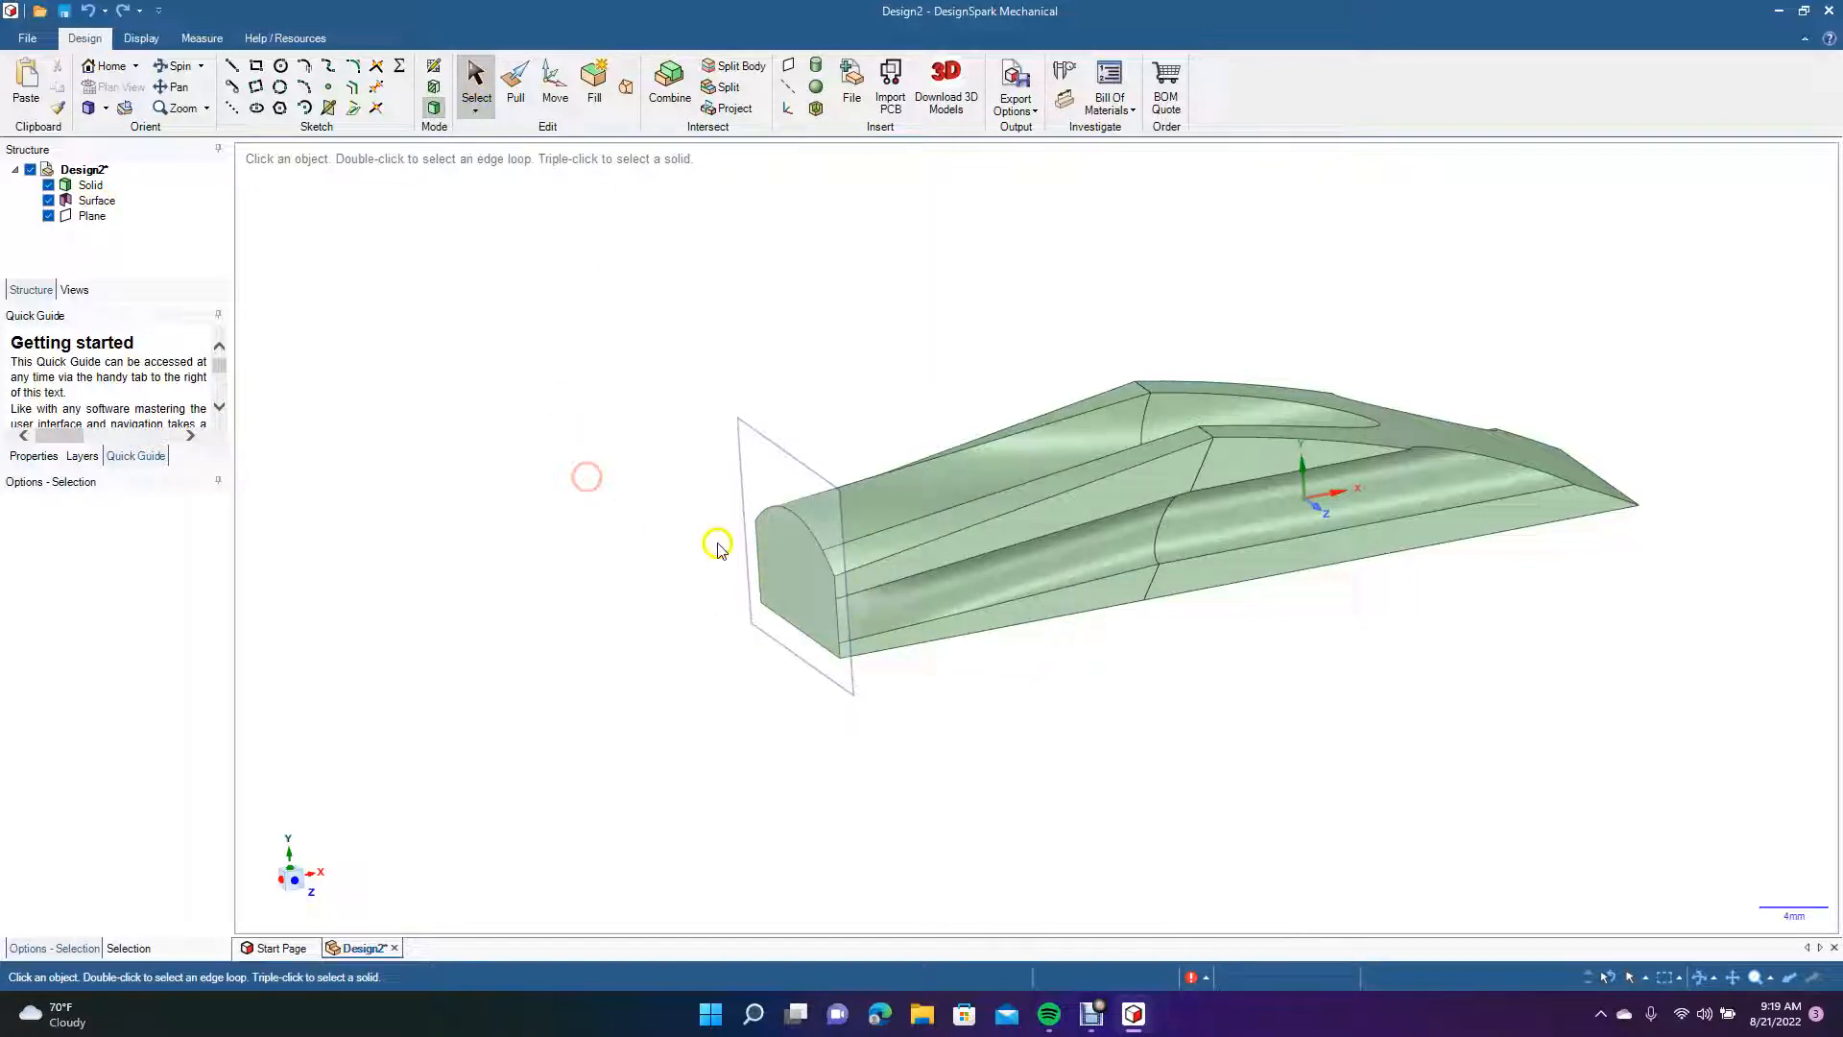
Move the reference plane at the arched end about 16 mm straight outward, away from the body.
{"action": "left_click", "coordinate": [754, 572]}
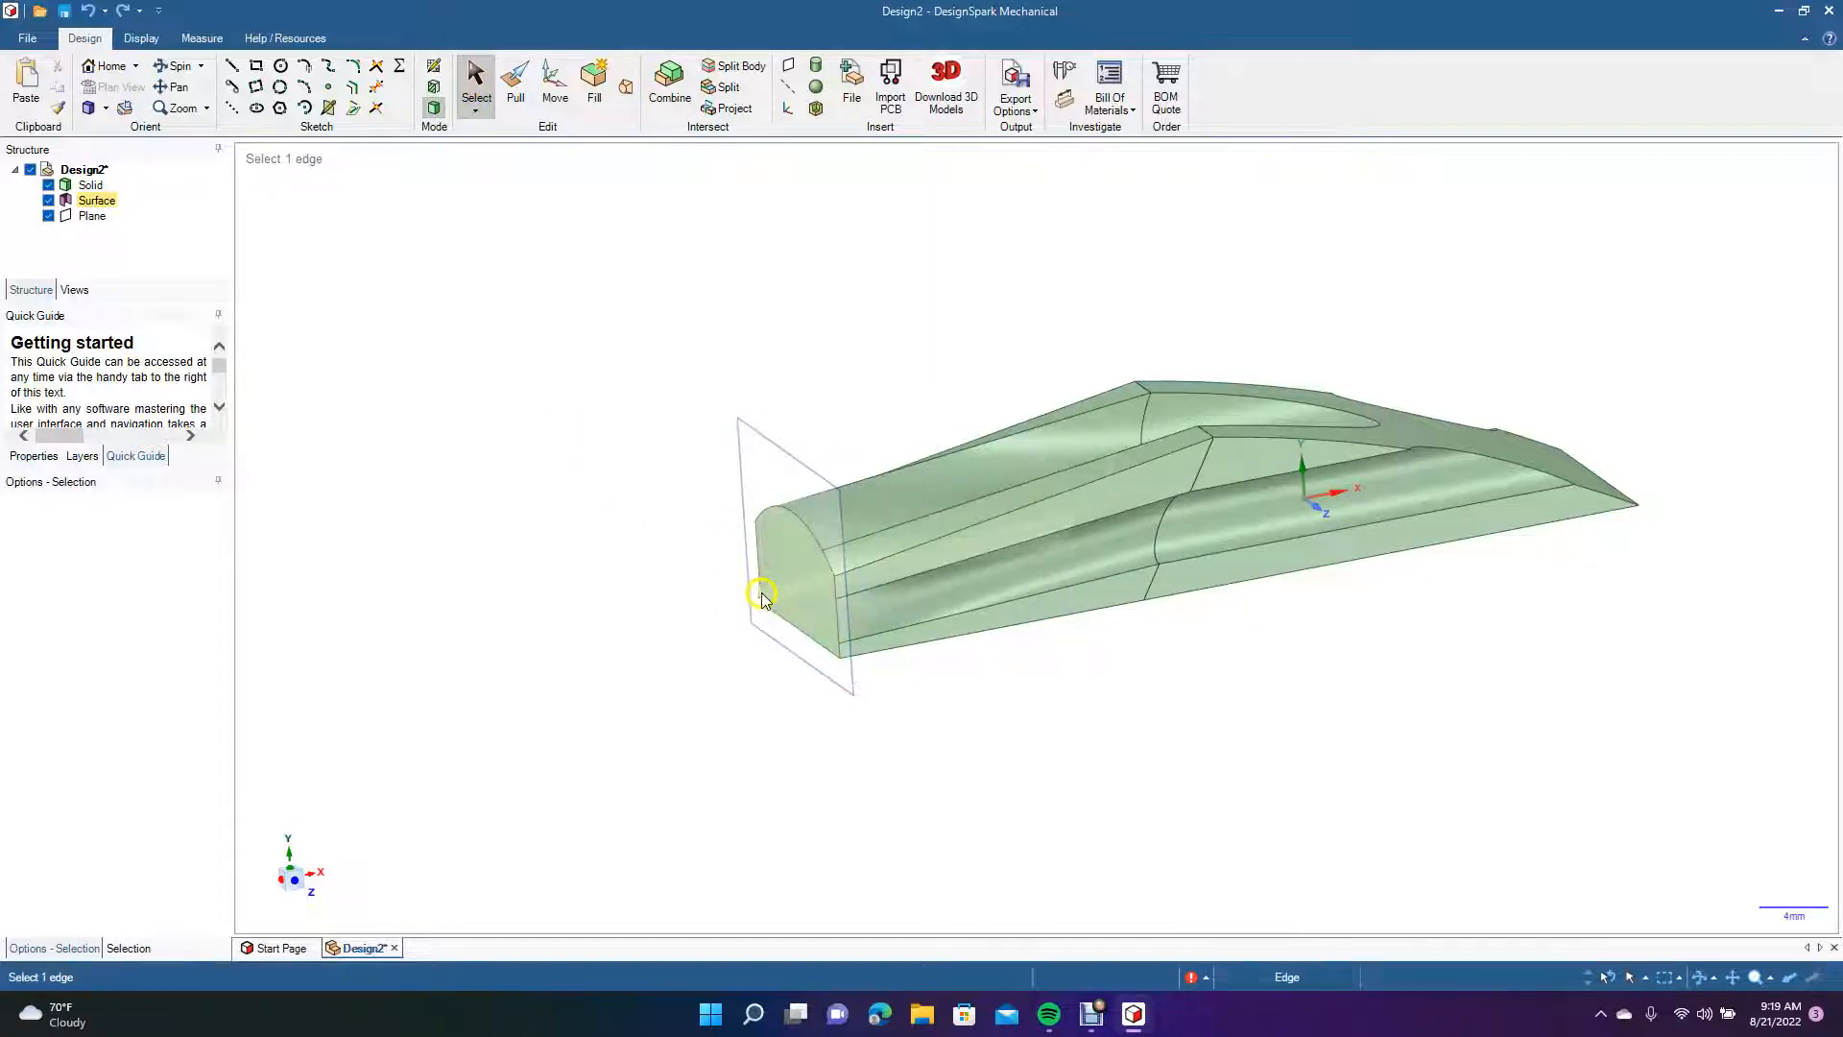
{"action": "left_click", "coordinate": [749, 509]}
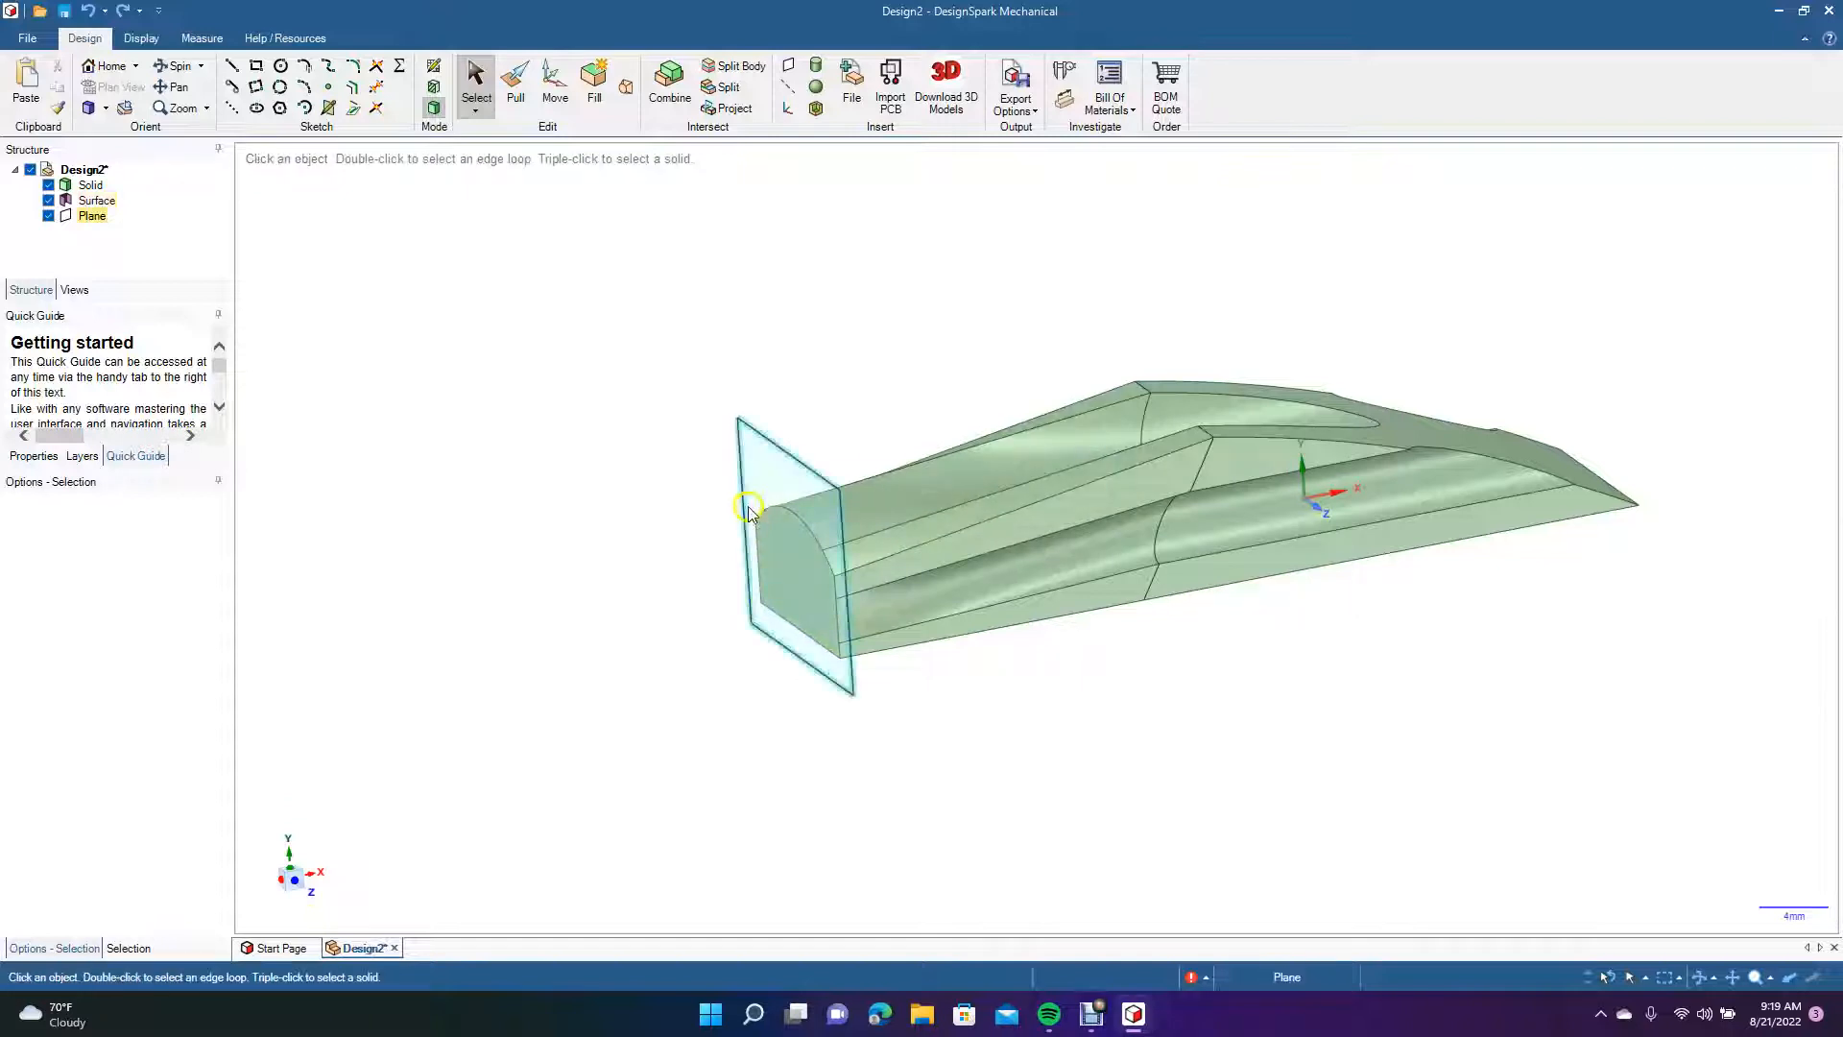
{"action": "left_click", "coordinate": [618, 595]}
{"action": "left_click", "coordinate": [739, 526]}
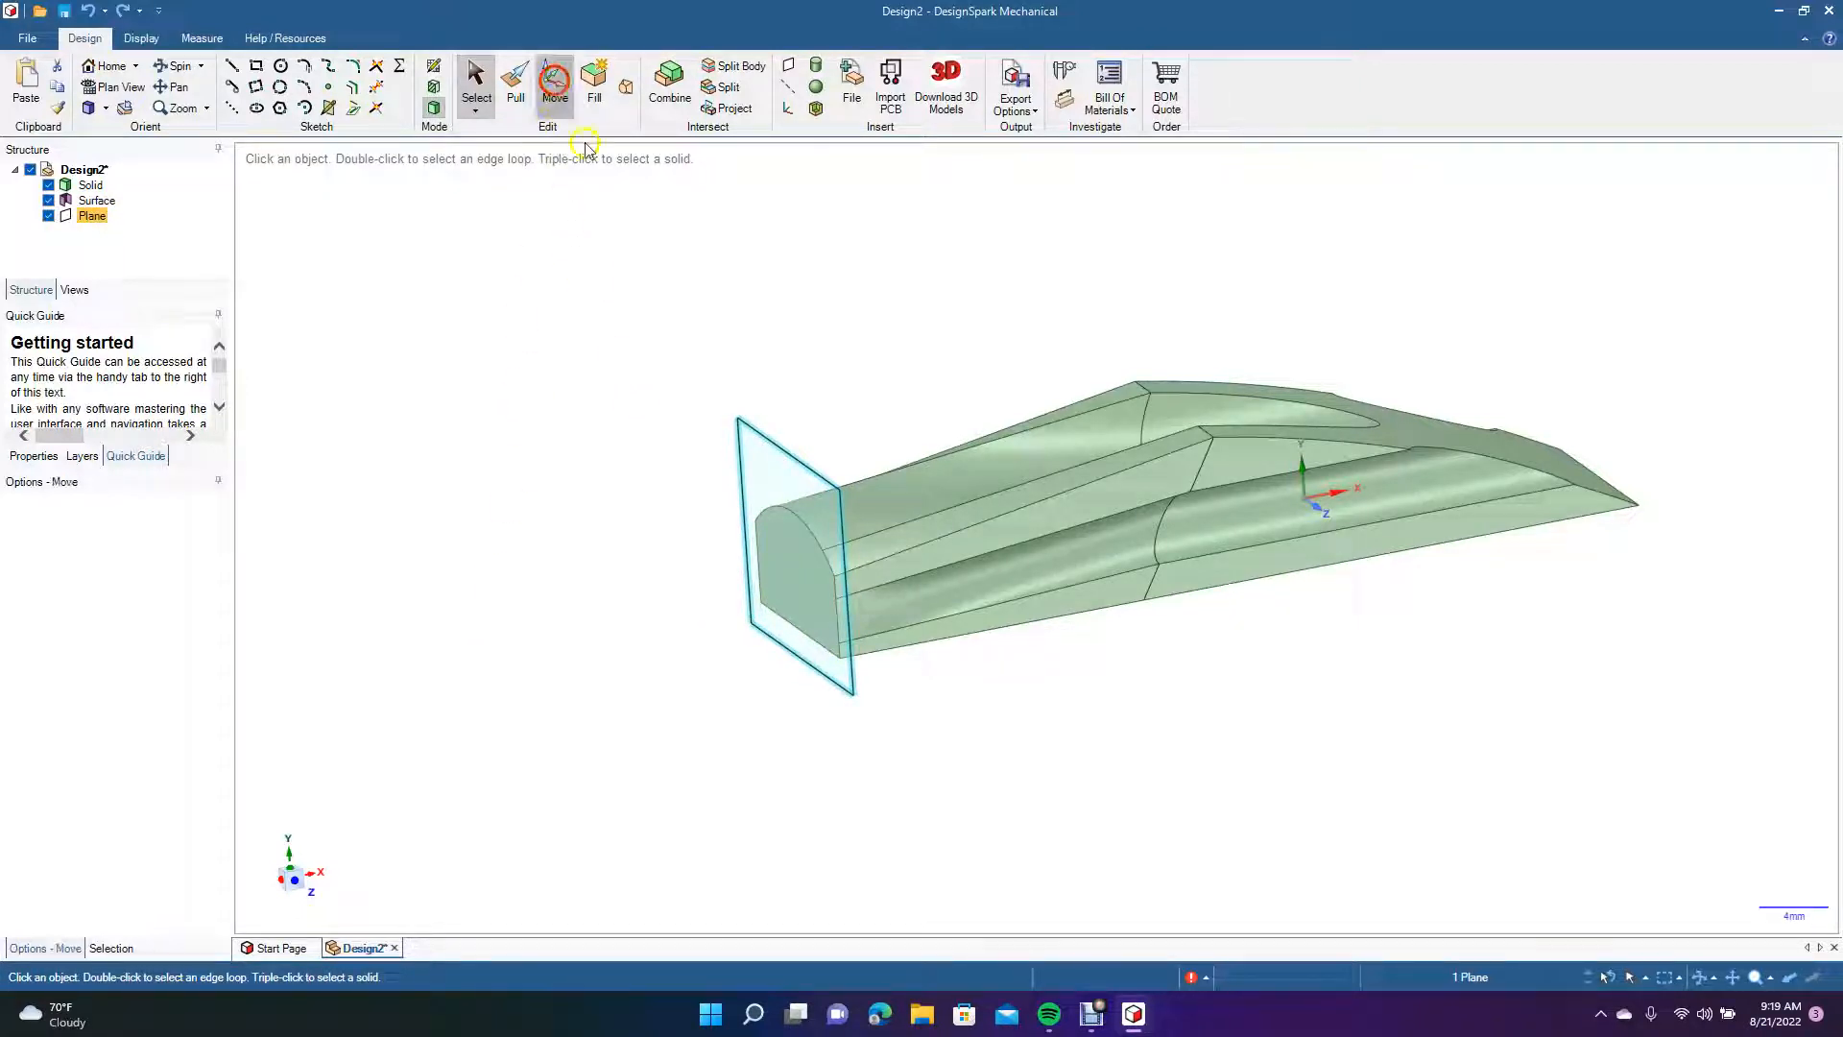
{"action": "left_click", "coordinate": [555, 84]}
{"action": "left_click_drag", "start_coordinate": [861, 544], "coordinate": [635, 647]}
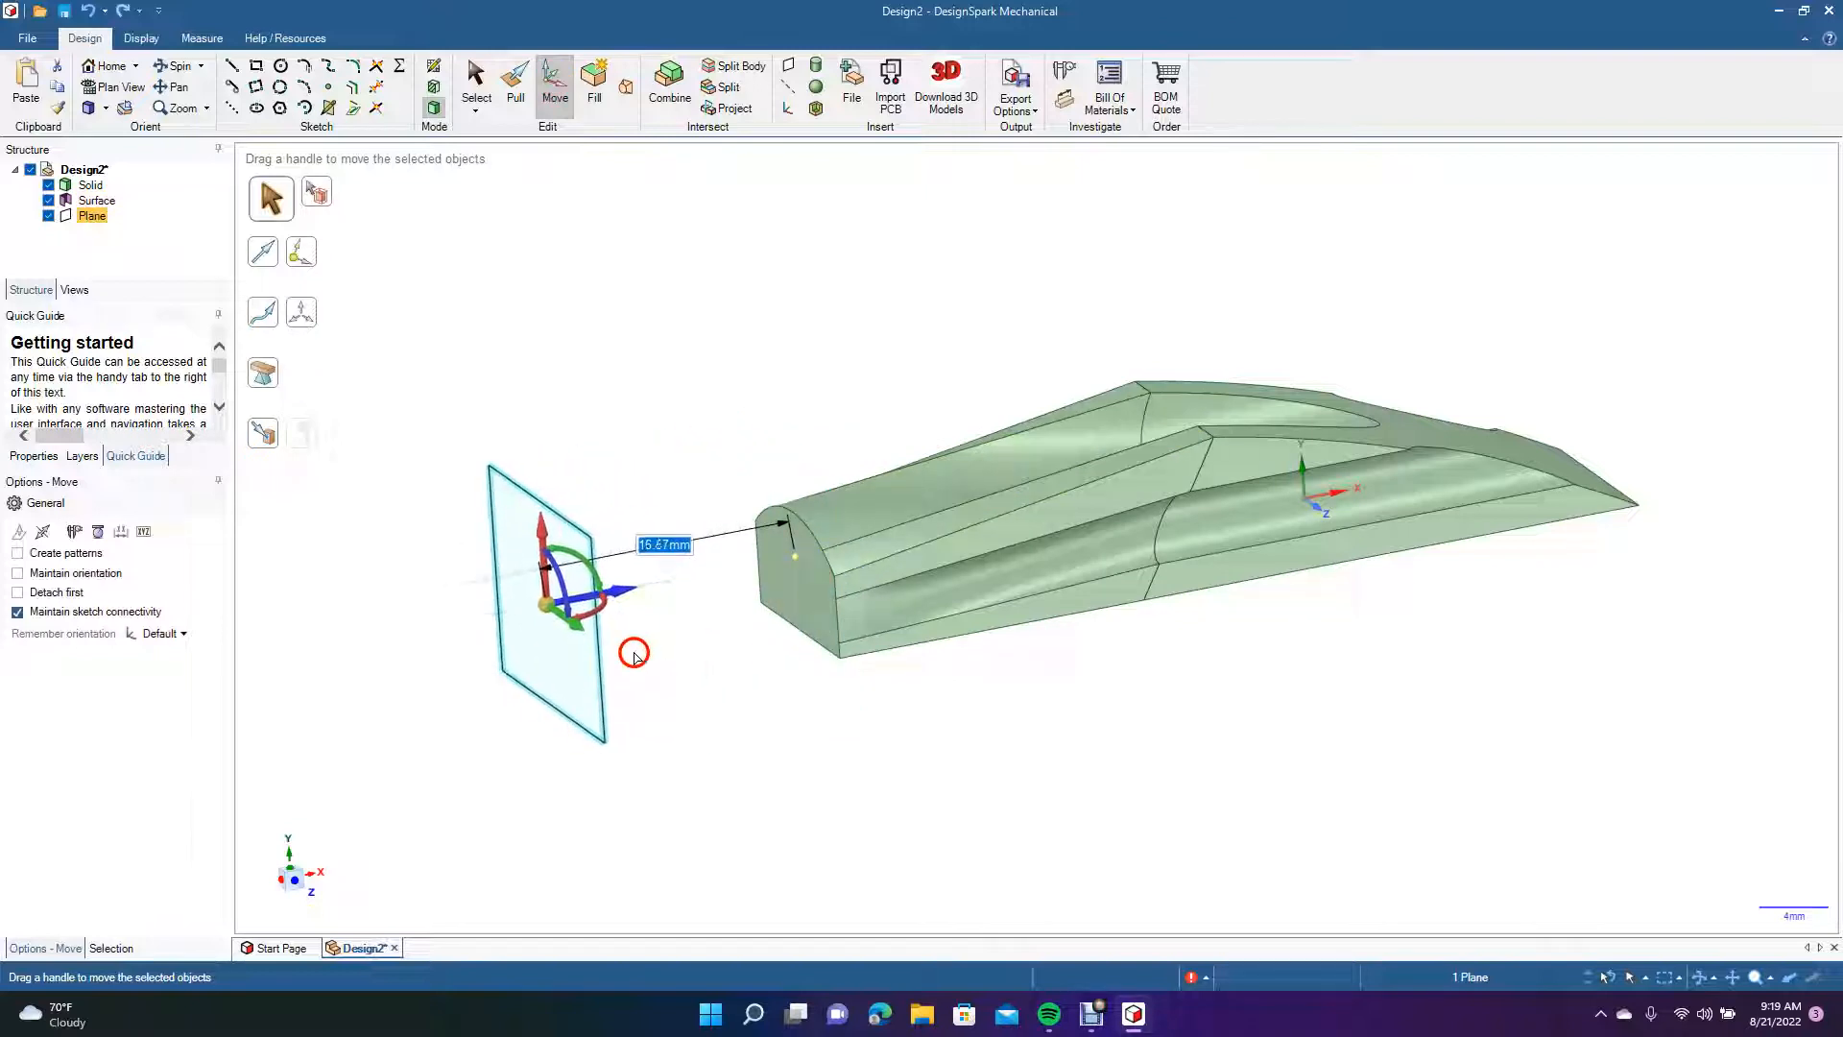
{"action": "left_click", "coordinate": [716, 372]}
{"action": "left_click", "coordinate": [561, 530]}
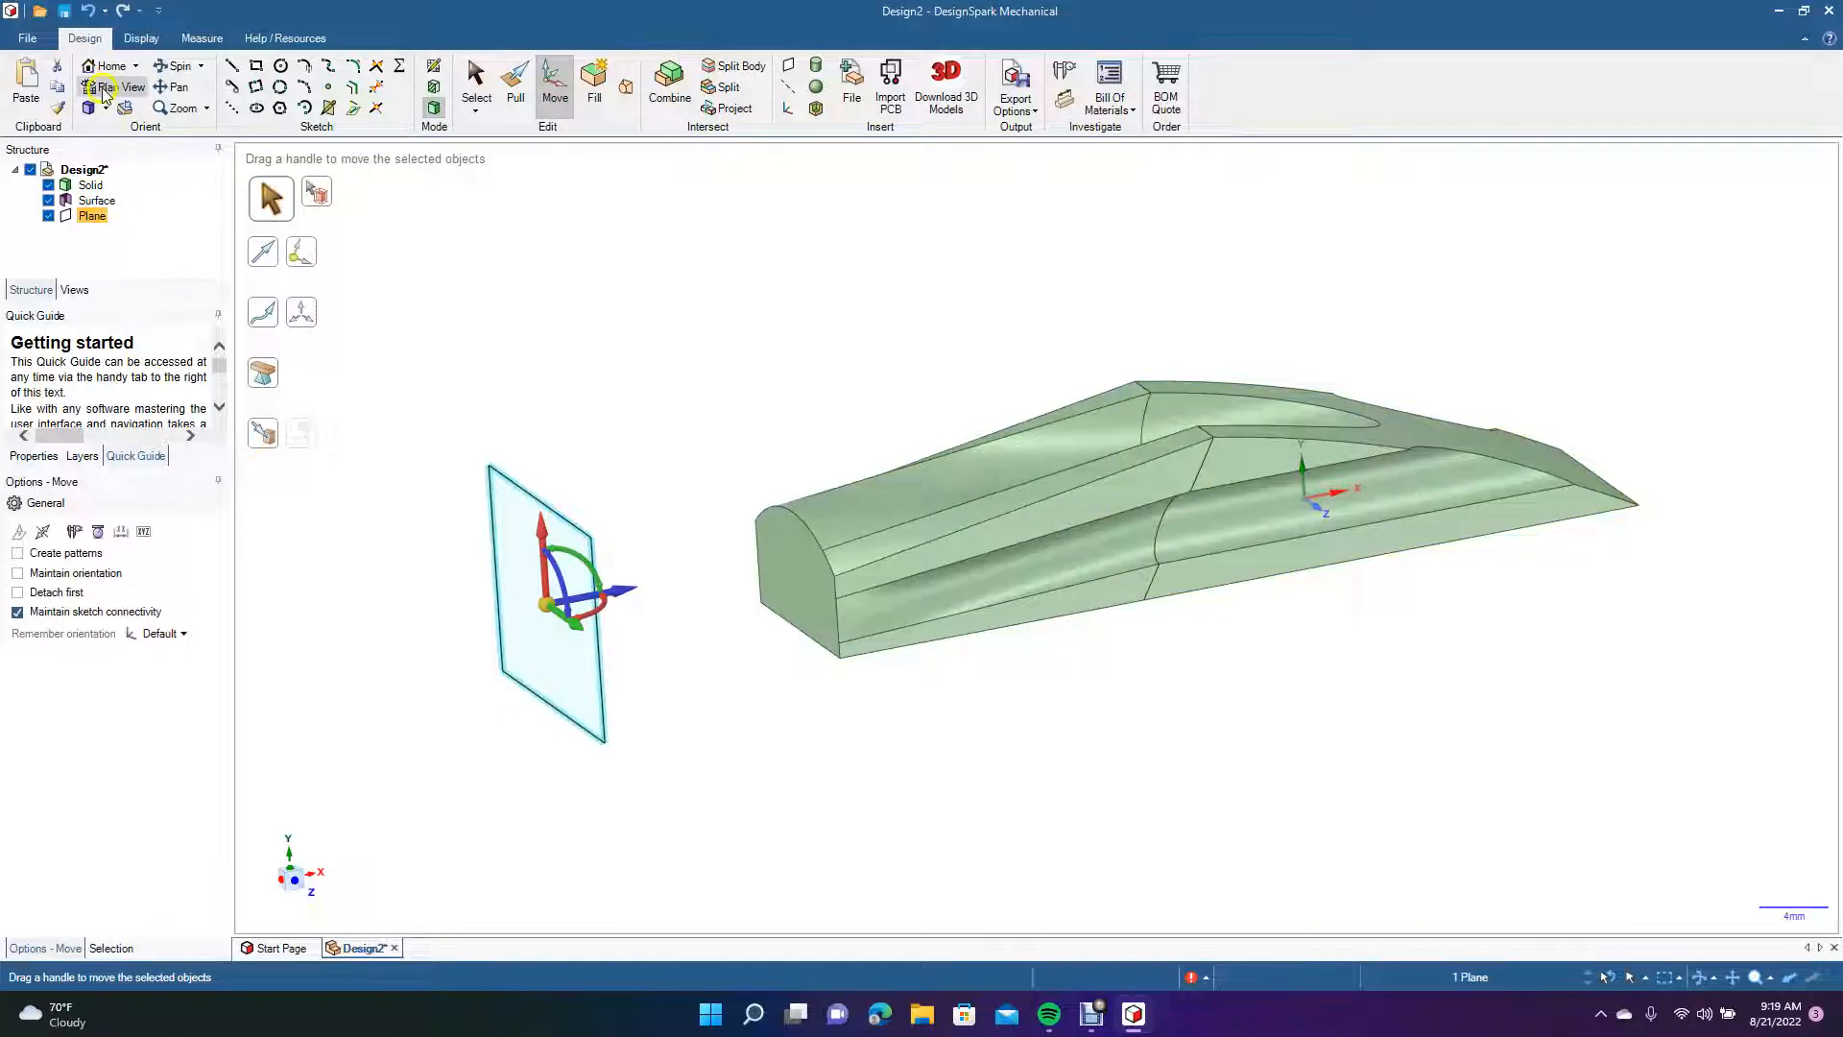
Sketch a six-sided polygon with an internal diameter of about 6 mm on the moved plane, centred in front of the arched profile.
{"action": "left_click", "coordinate": [113, 87]}
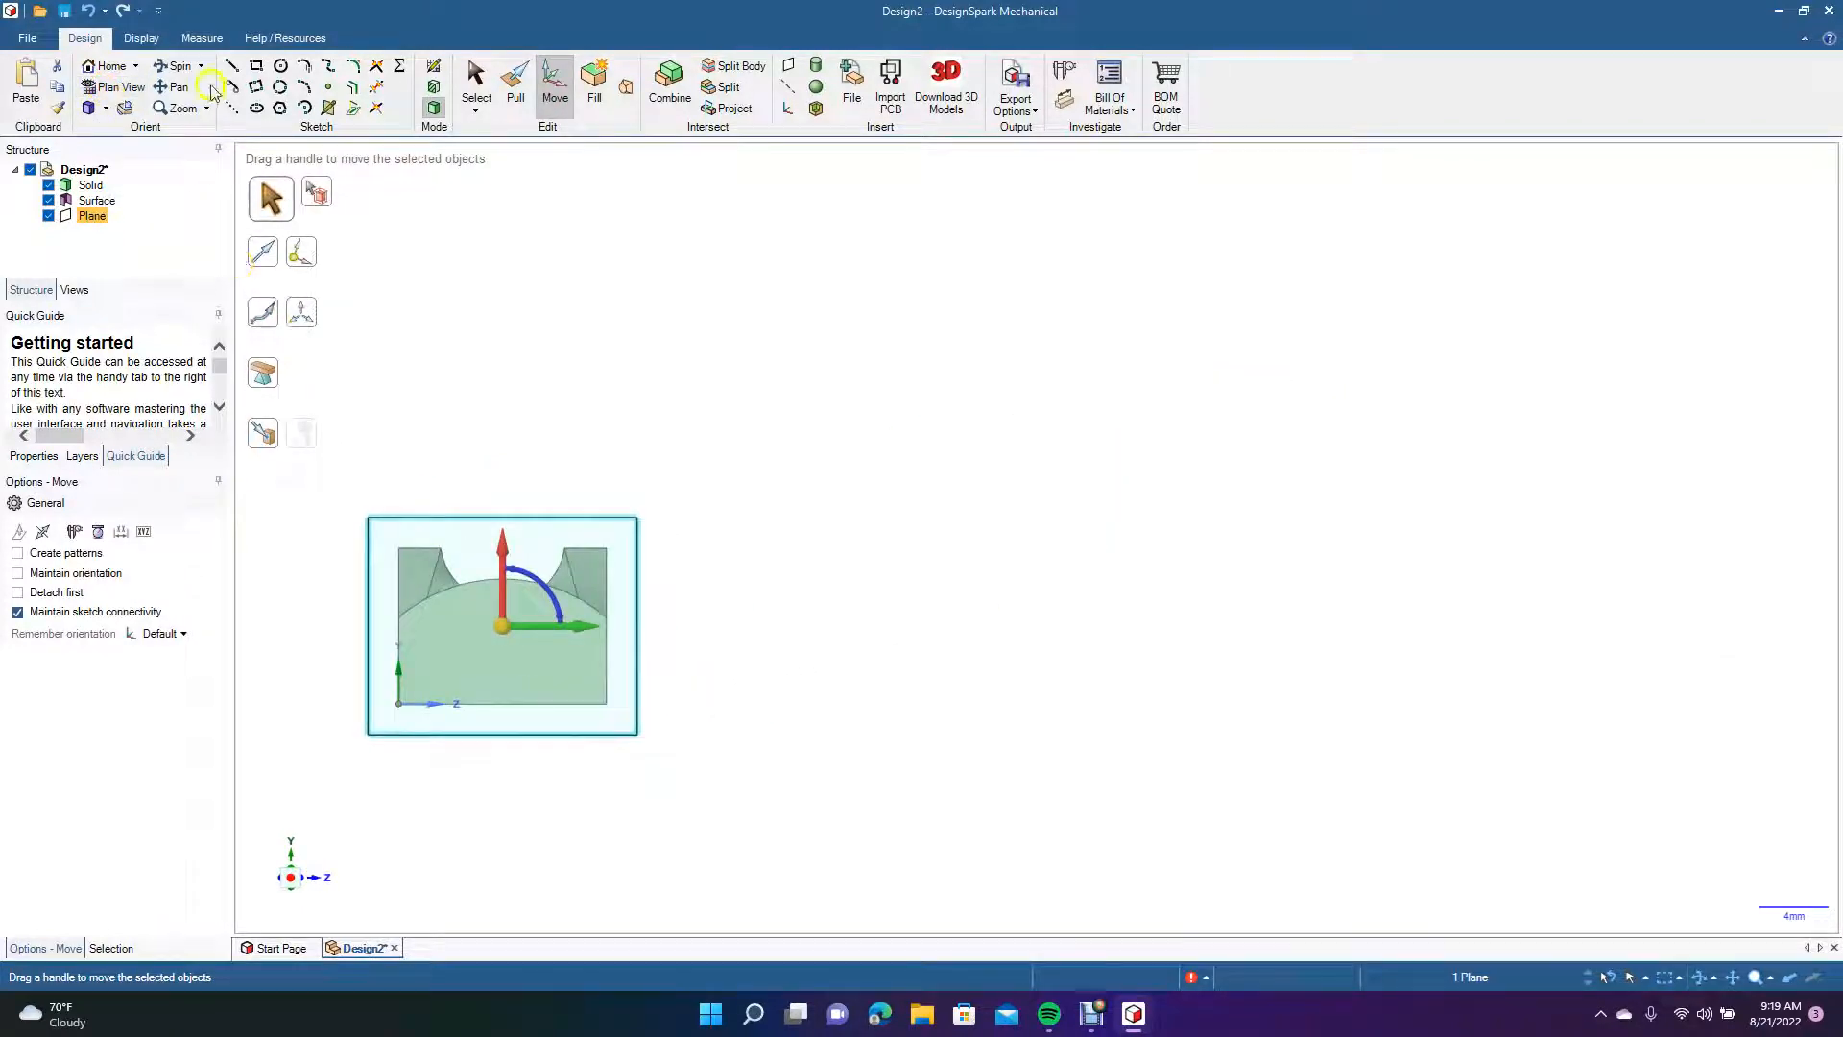
{"action": "left_click", "coordinate": [280, 108]}
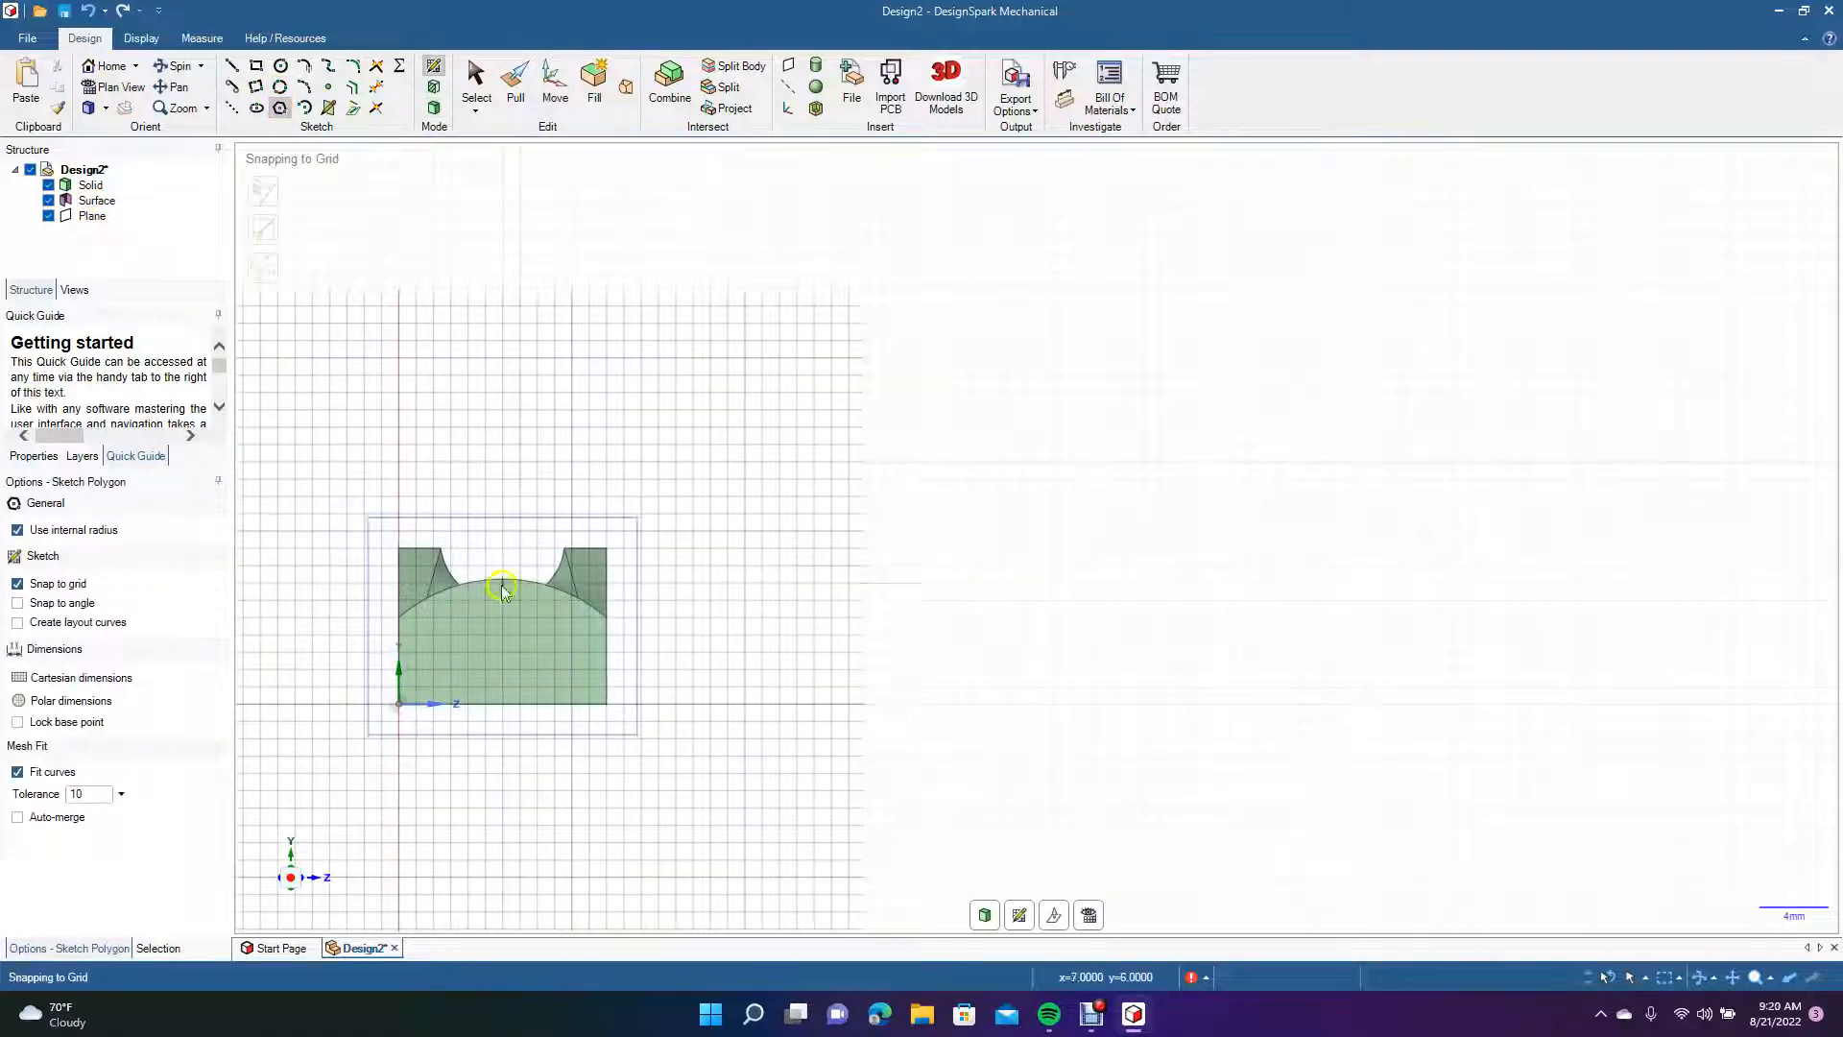
{"action": "left_click", "coordinate": [100, 222]}
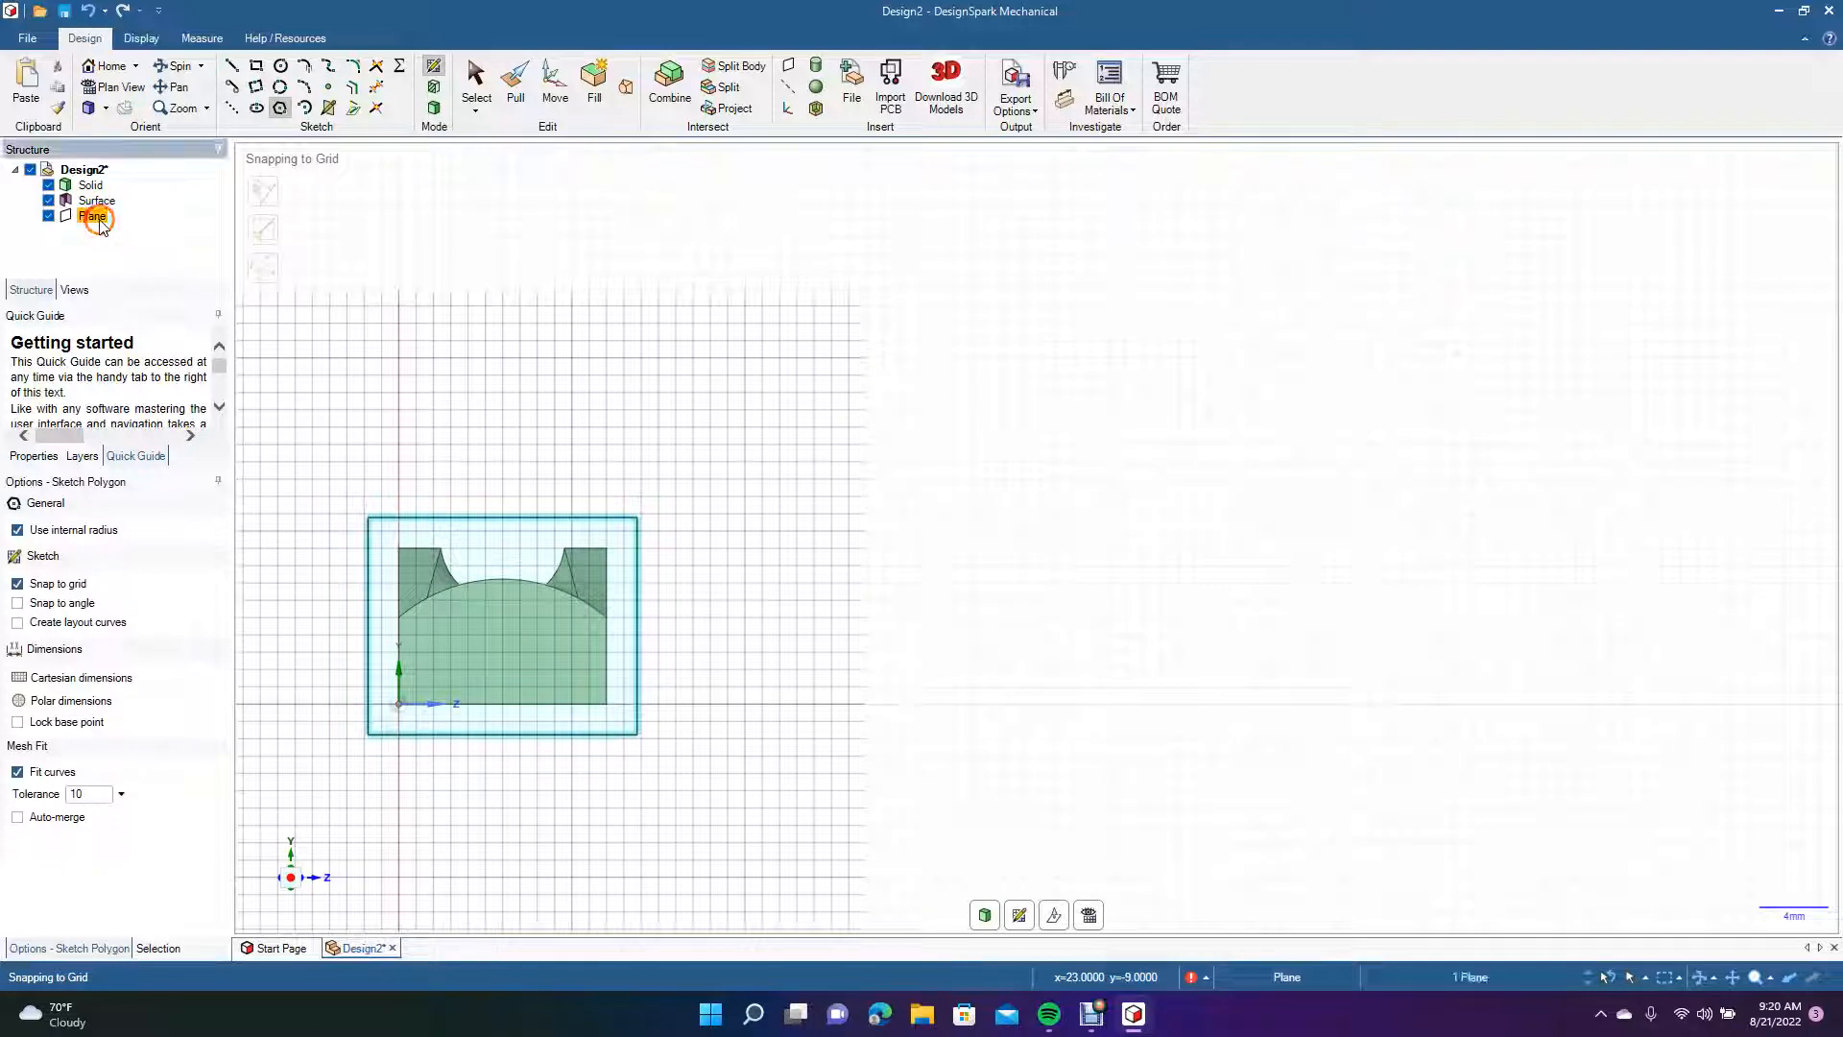
{"action": "left_click", "coordinate": [498, 640]}
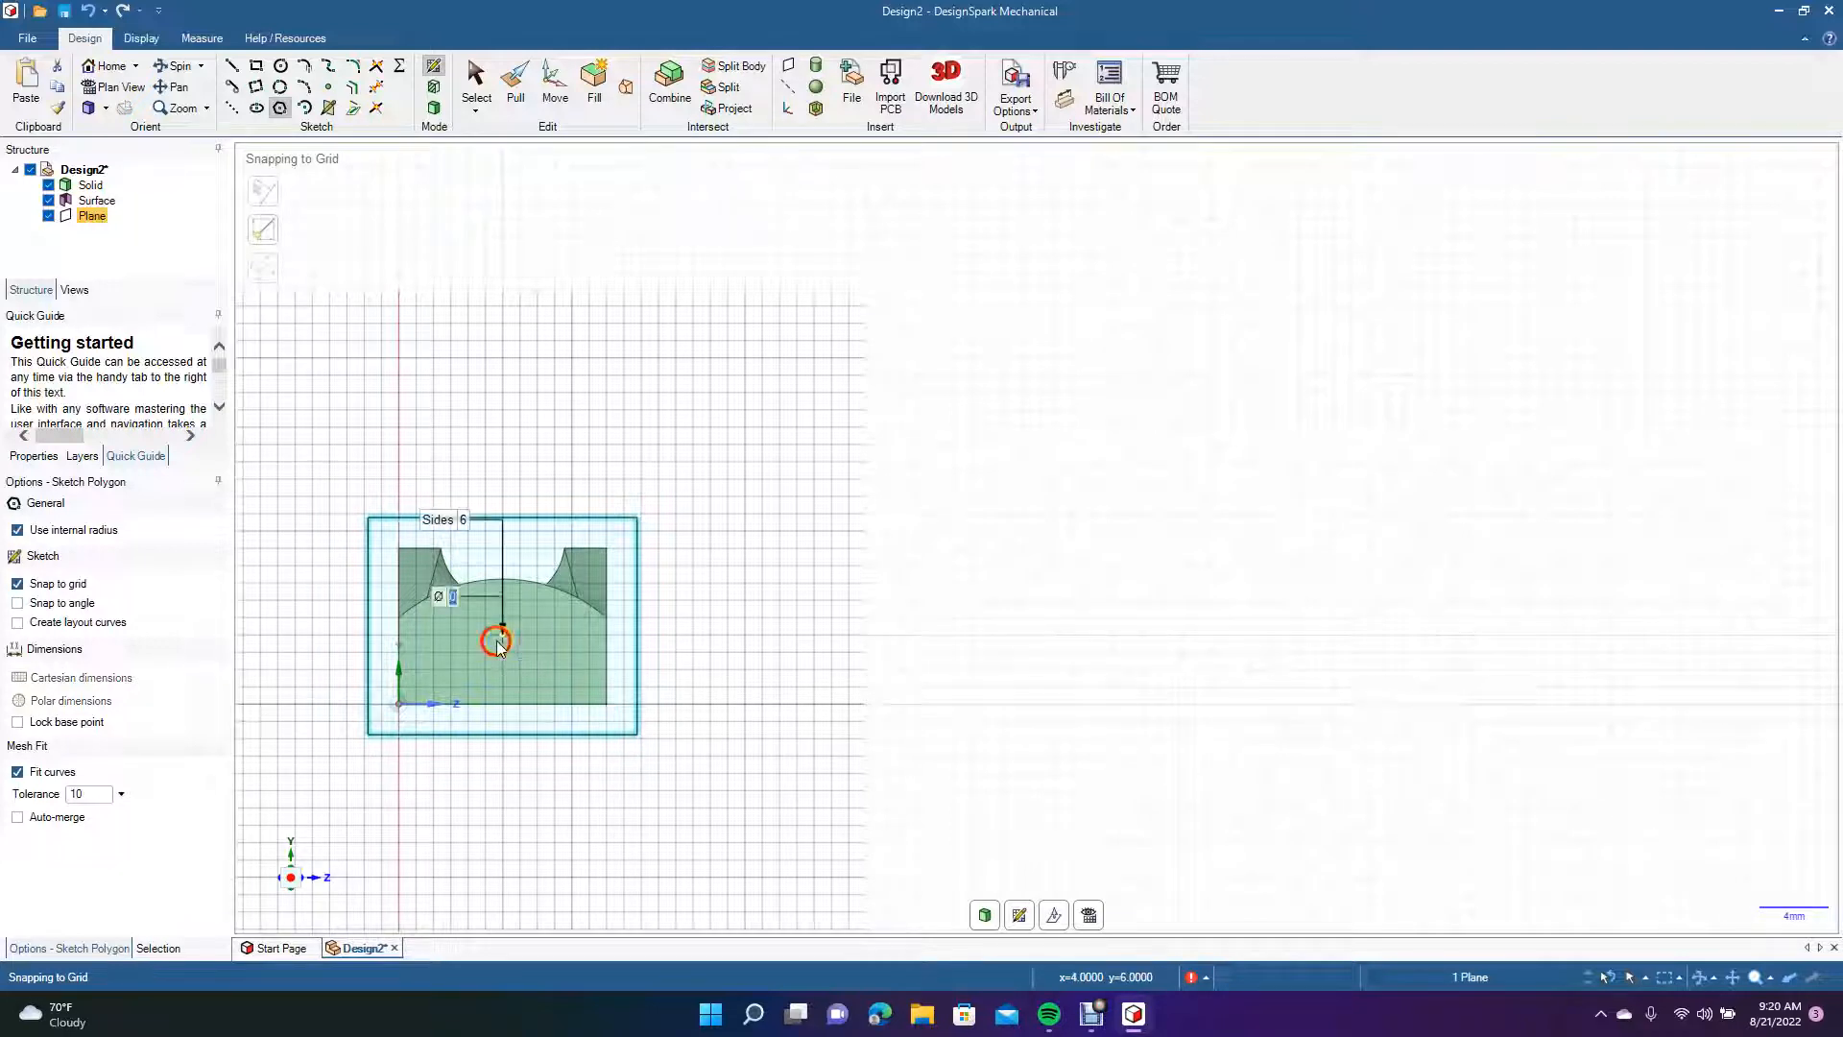
{"action": "left_click", "coordinate": [549, 641]}
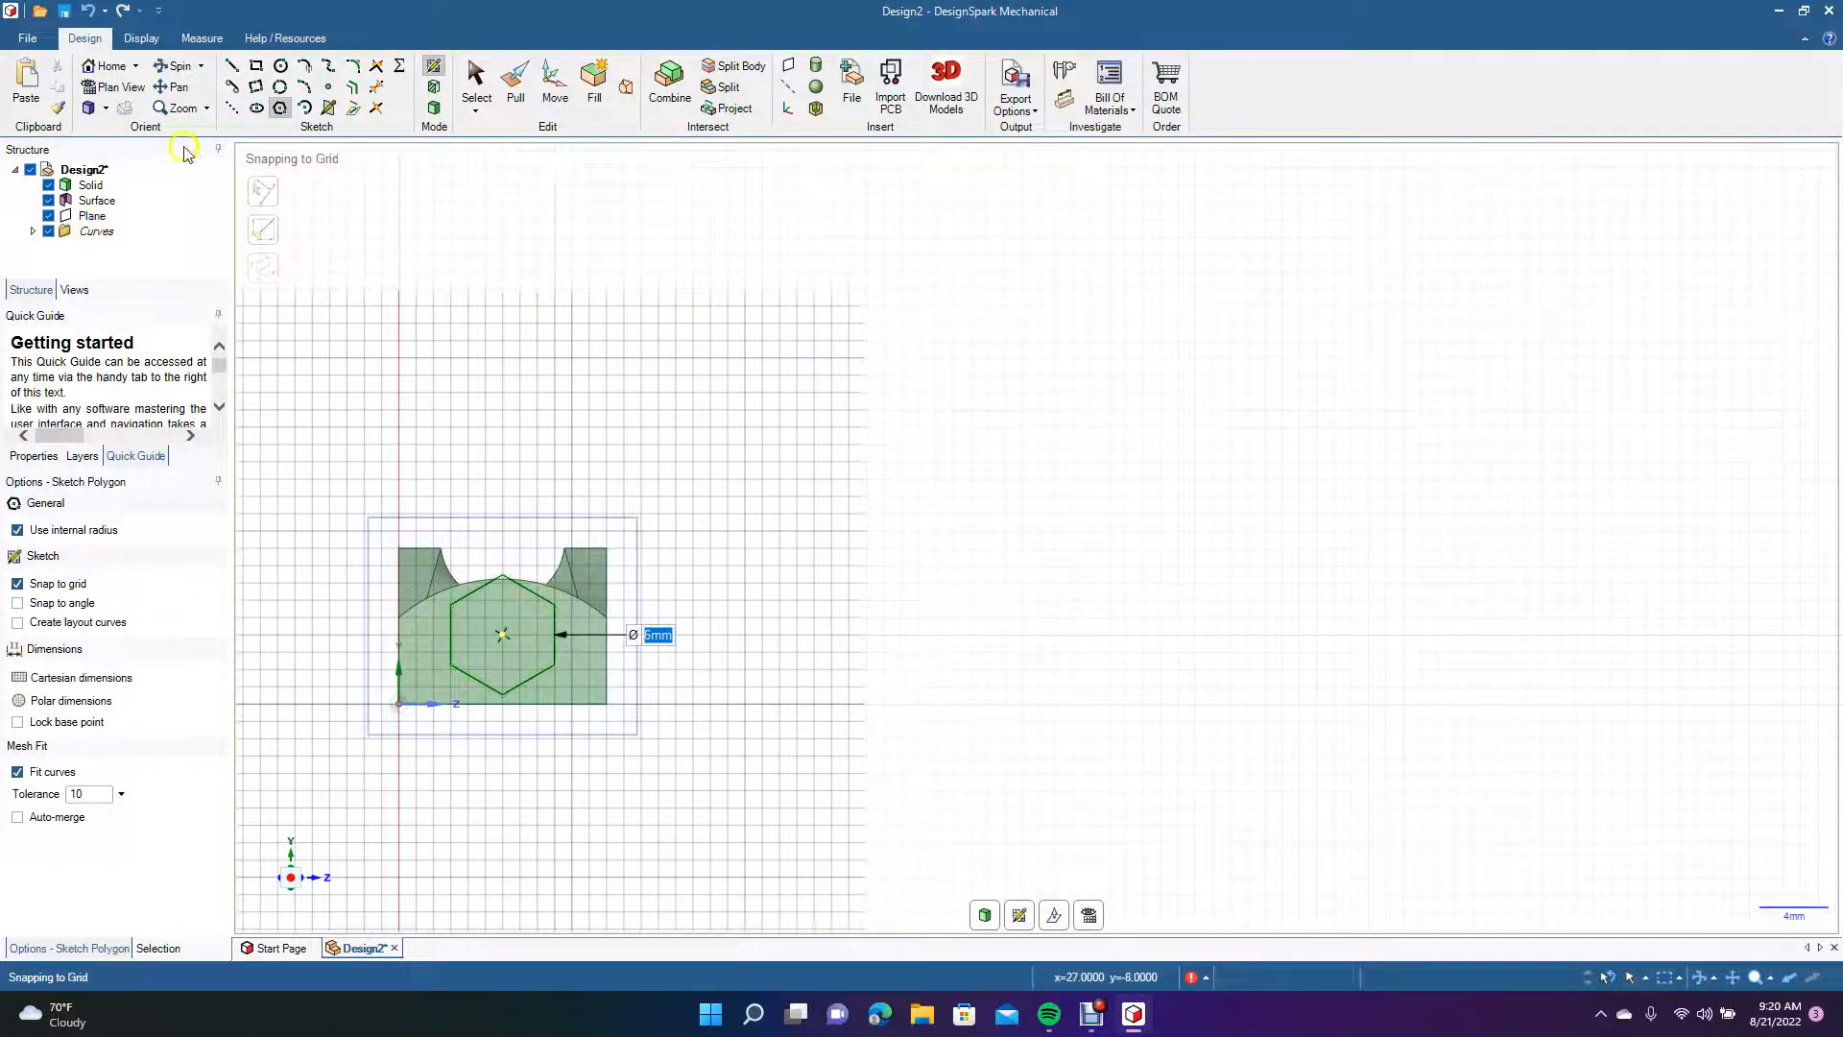
{"action": "left_click", "coordinate": [173, 86]}
{"action": "mouse_move", "coordinate": [317, 308]}
{"action": "left_mouse_down"}
{"action": "mouse_move", "coordinate": [596, 337]}
{"action": "mouse_move", "coordinate": [900, 337]}
{"action": "left_mouse_up"}
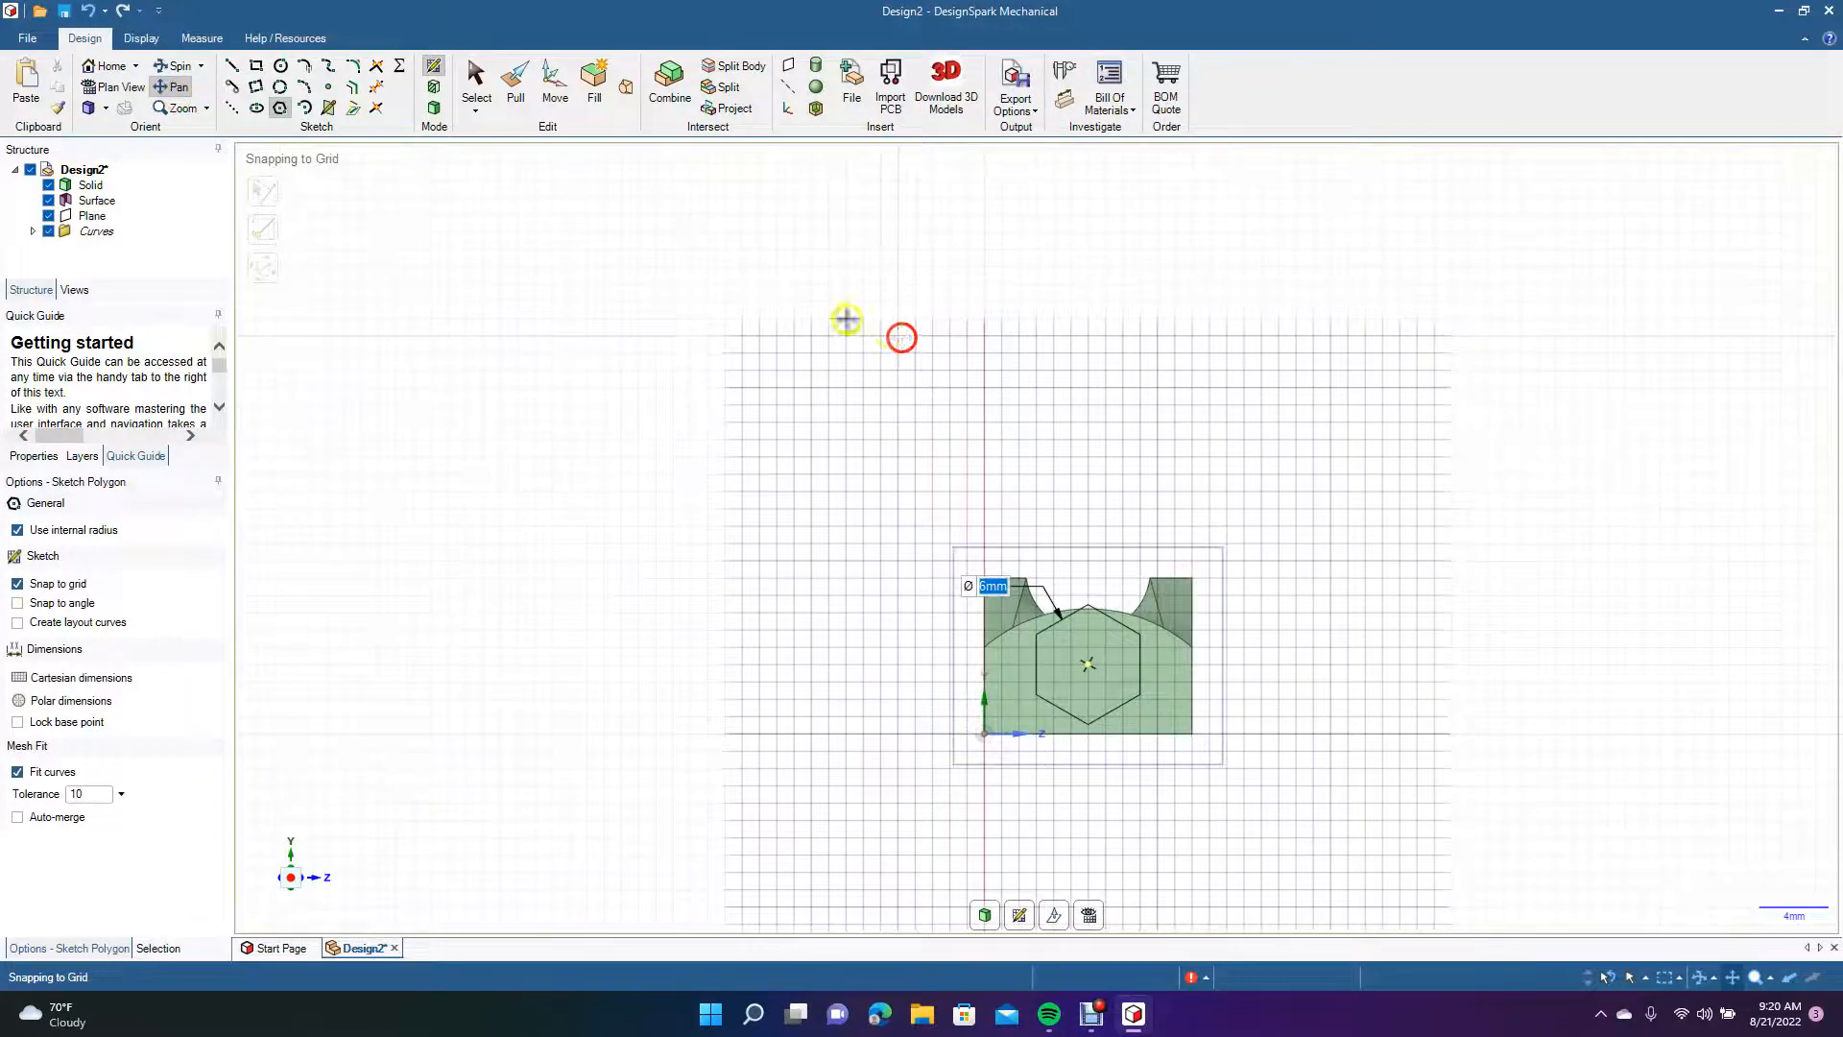
{"action": "left_click", "coordinate": [173, 66]}
{"action": "left_click_drag", "start_coordinate": [435, 302], "coordinate": [480, 477]}
{"action": "left_click", "coordinate": [480, 86]}
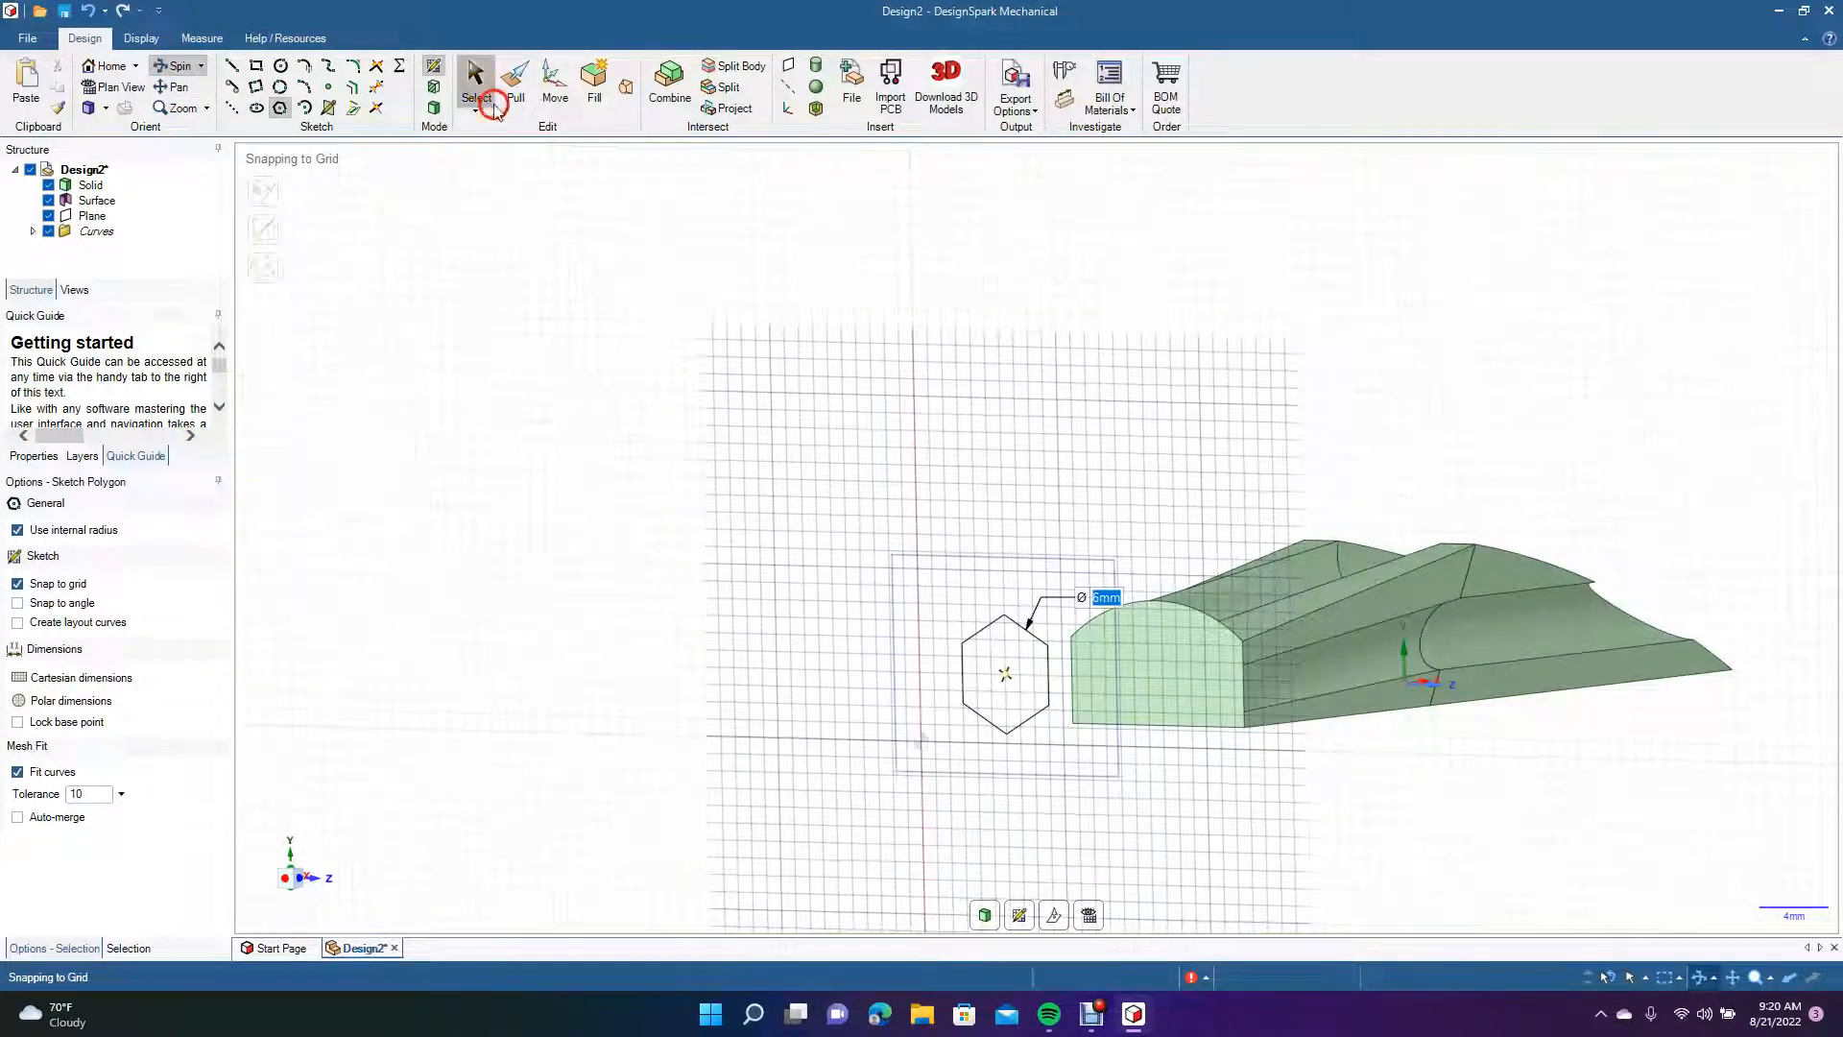
{"action": "left_click_drag", "start_coordinate": [930, 646], "coordinate": [1062, 769]}
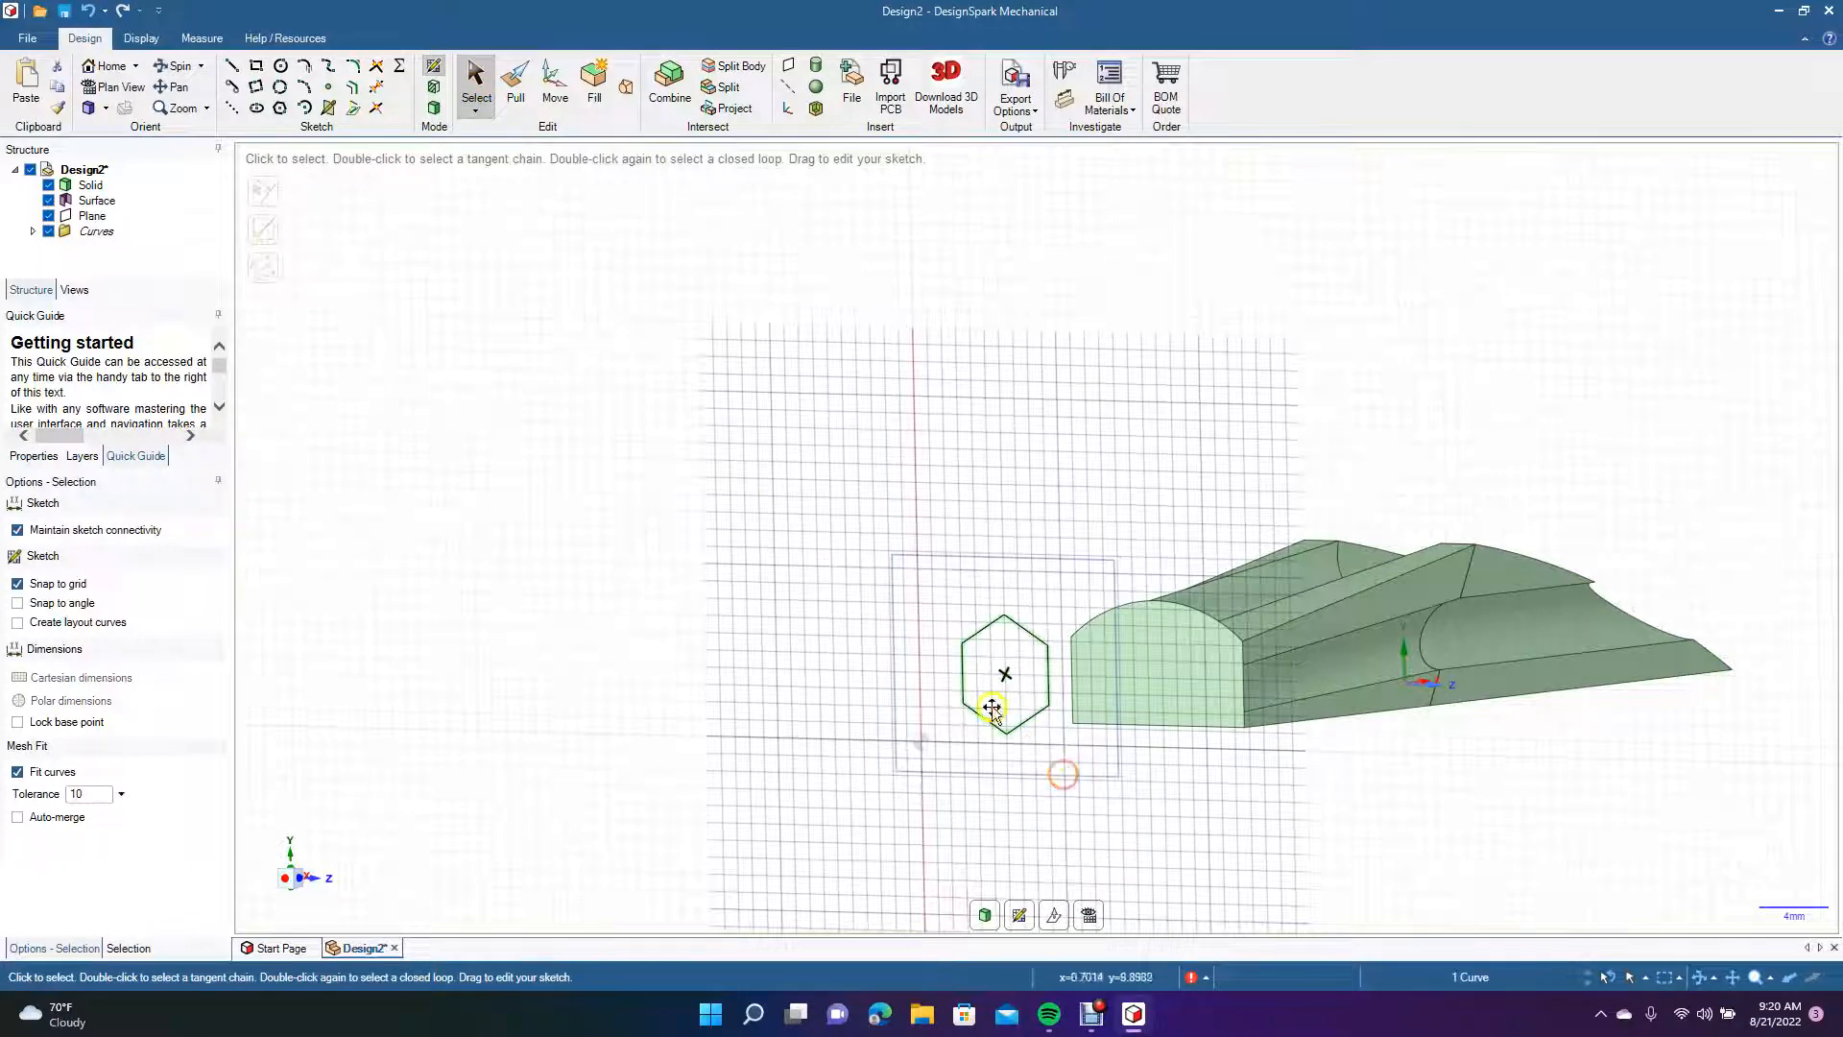
{"action": "left_click", "coordinate": [554, 84]}
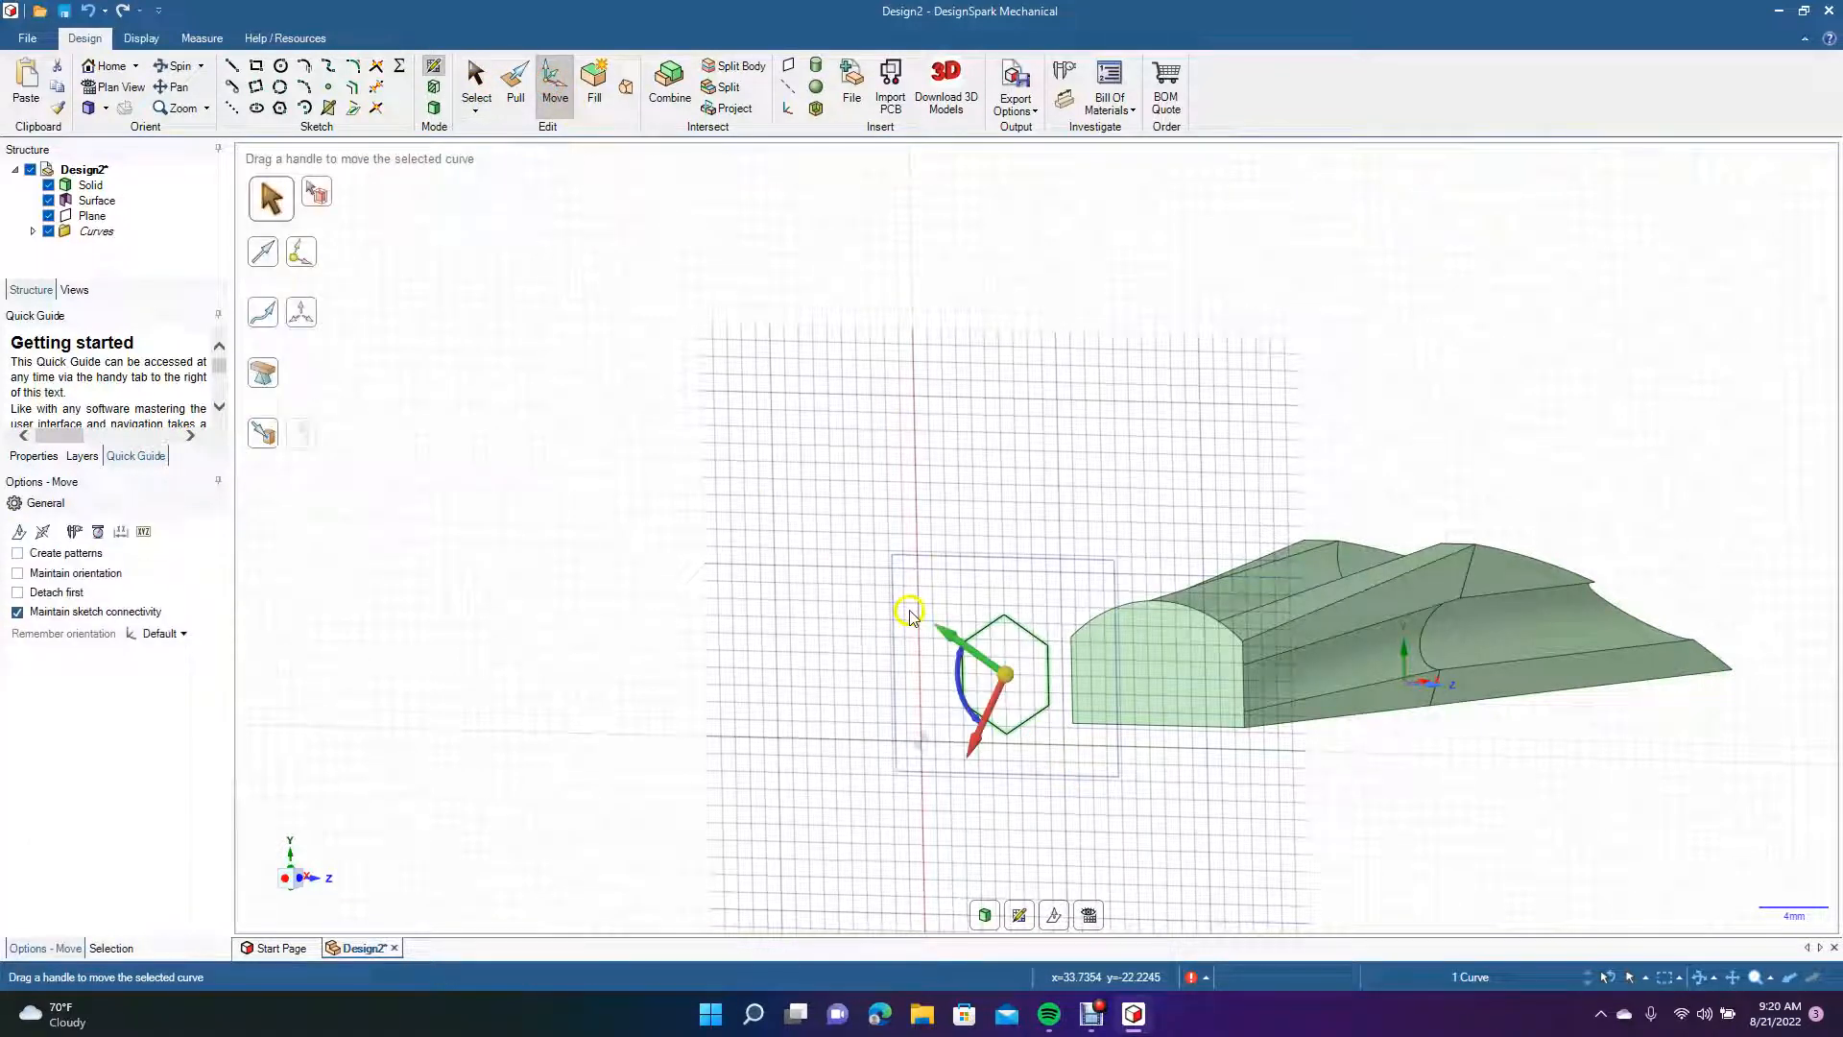
{"action": "left_click", "coordinate": [837, 604]}
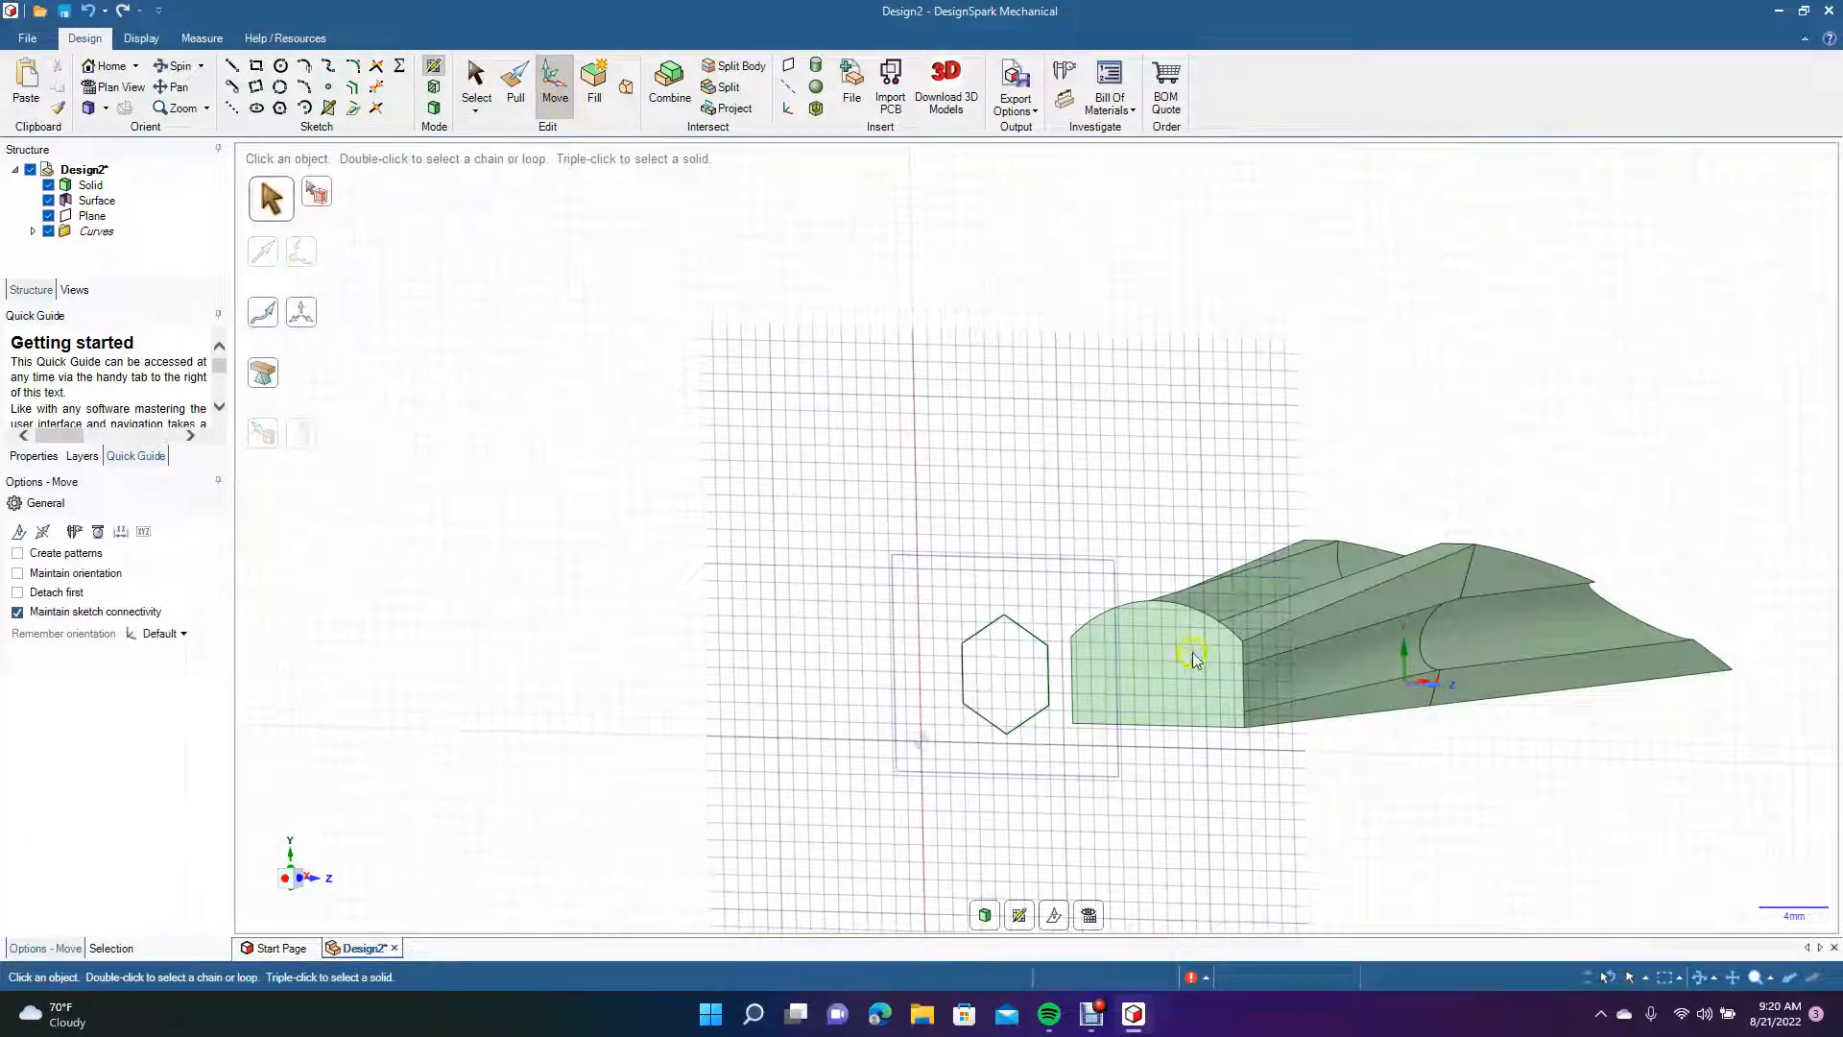
Try to fill the hexagon and blend it with the arched end face using ruled segments.
{"action": "left_click", "coordinate": [626, 85]}
{"action": "left_click_drag", "start_coordinate": [833, 516], "coordinate": [1086, 822]}
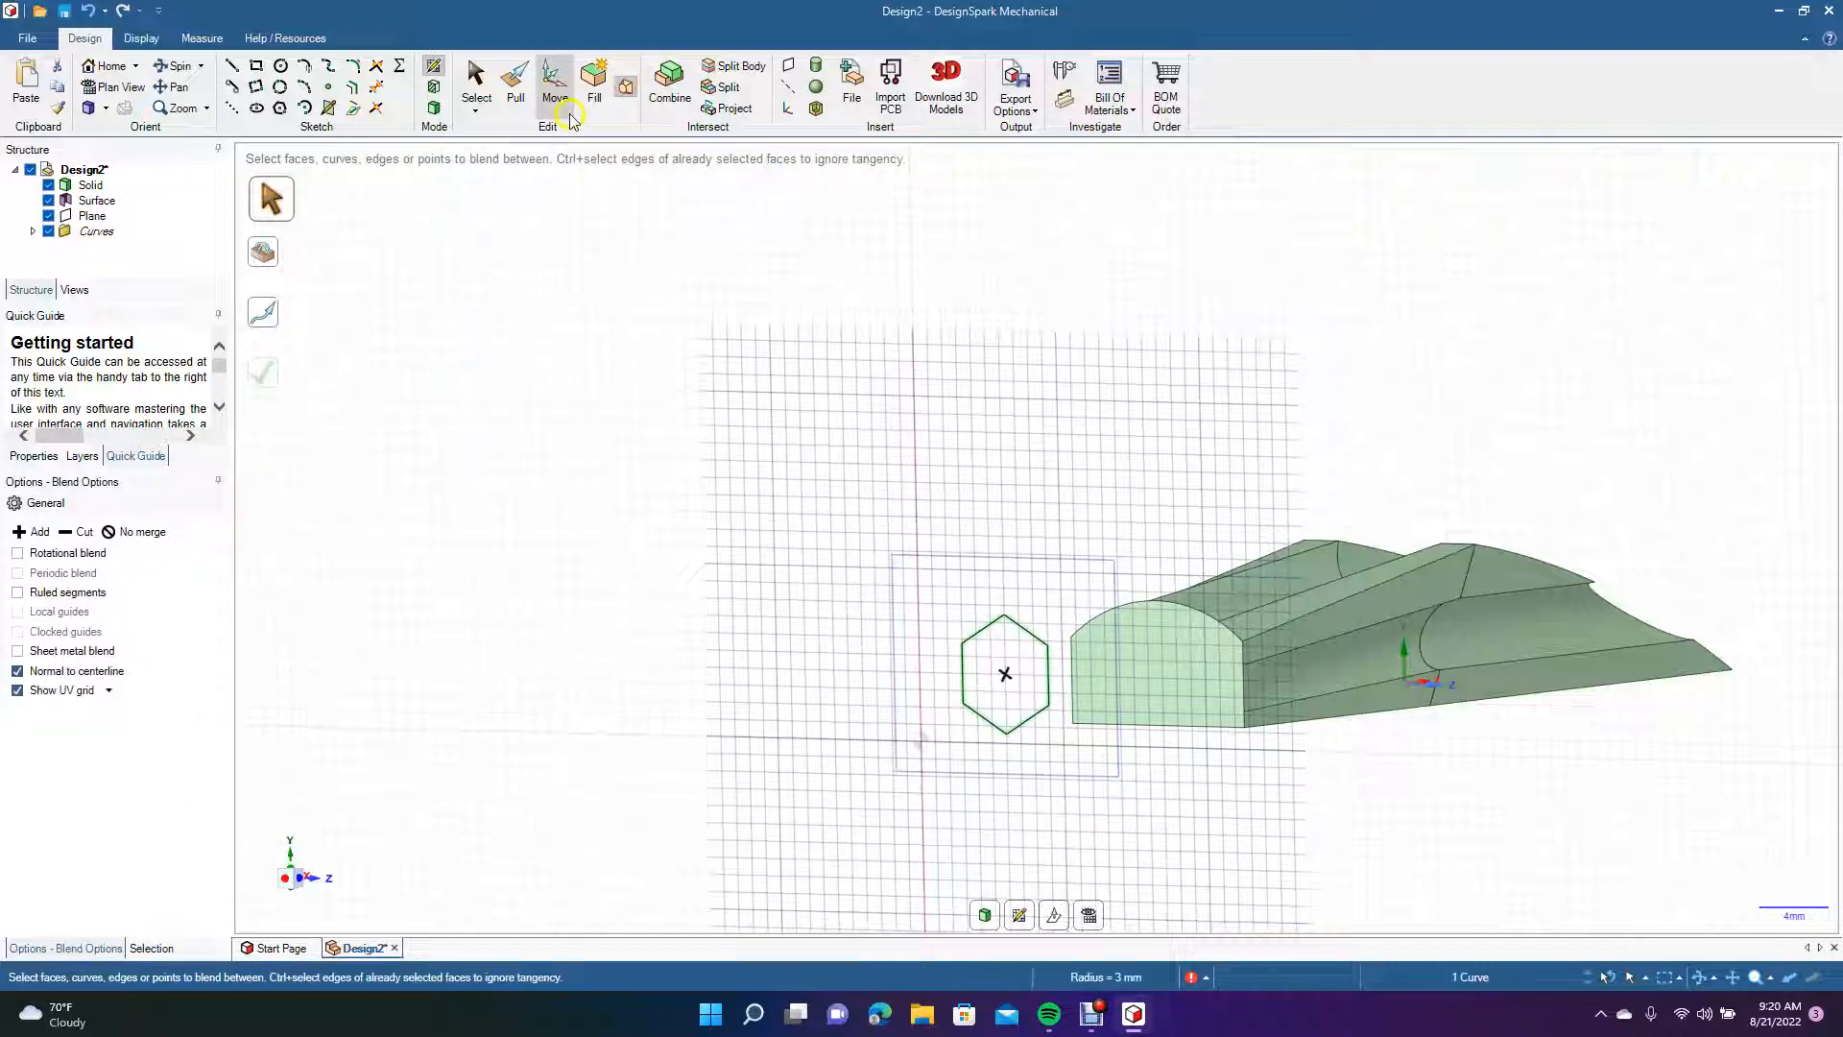
{"action": "left_click", "coordinate": [594, 83]}
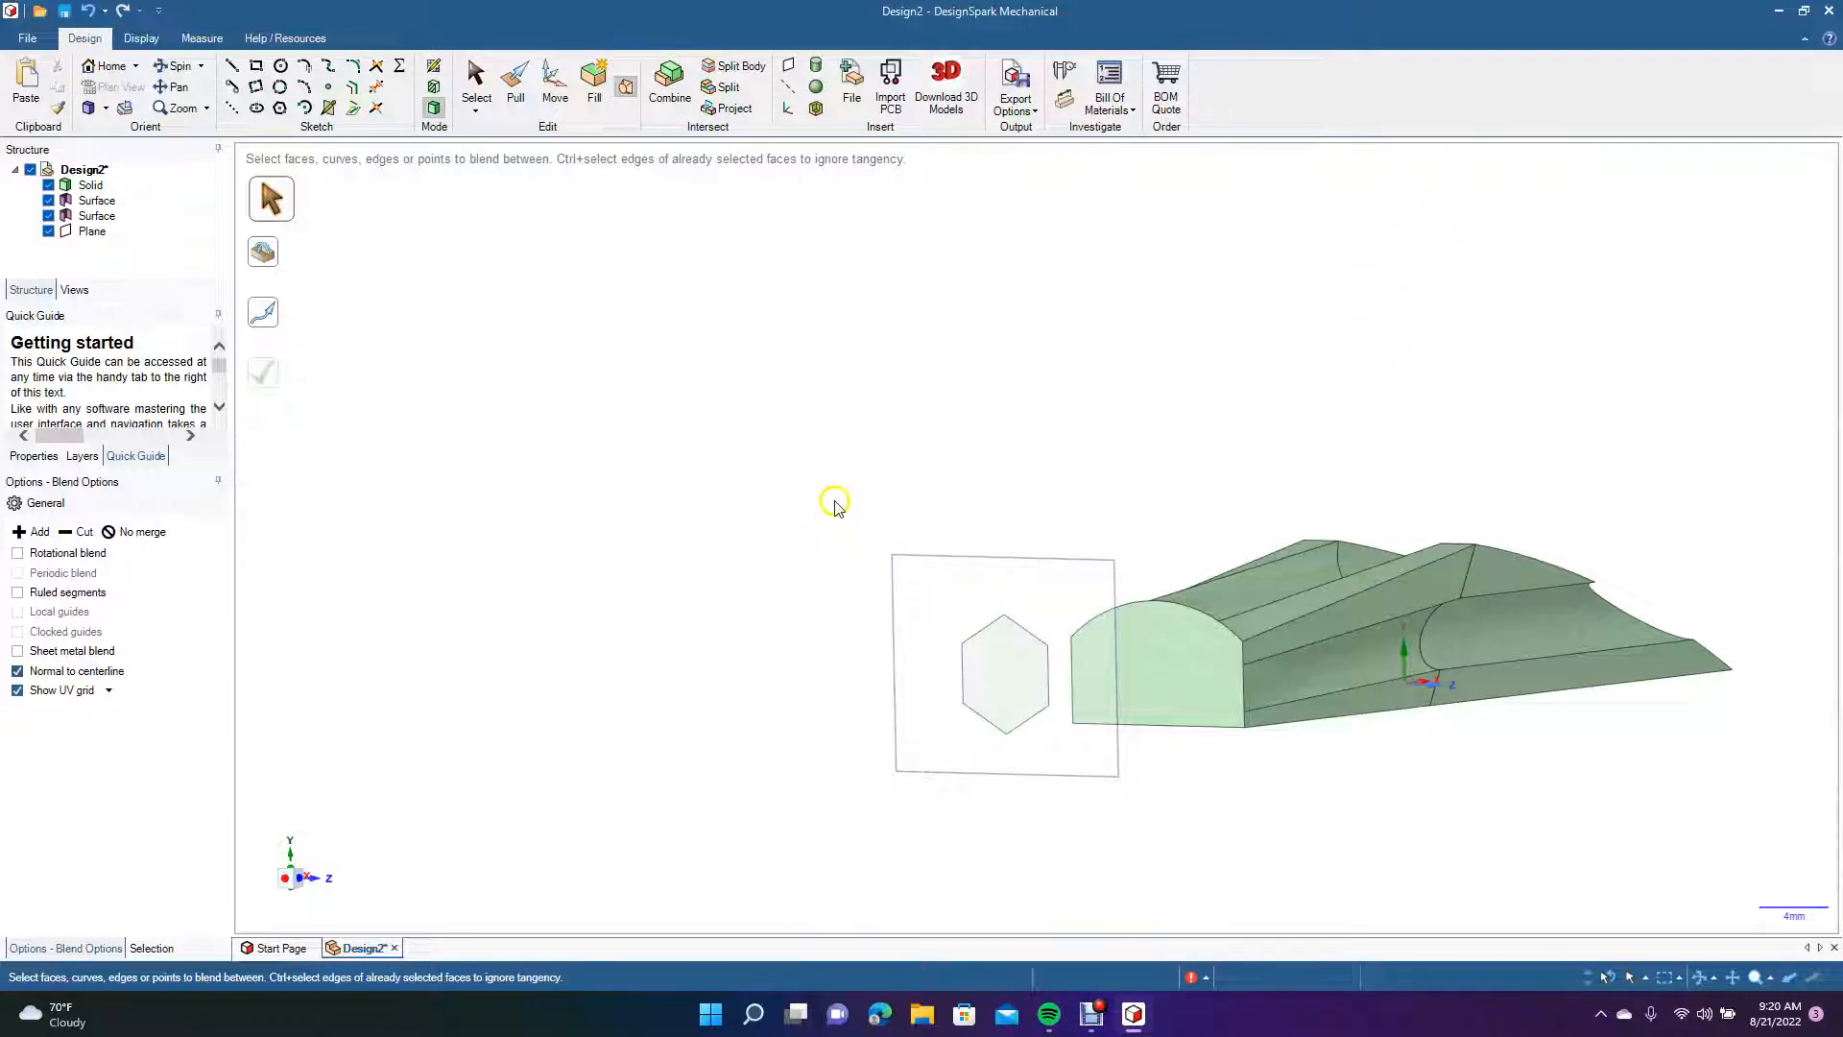
{"action": "left_click", "coordinate": [1190, 692]}
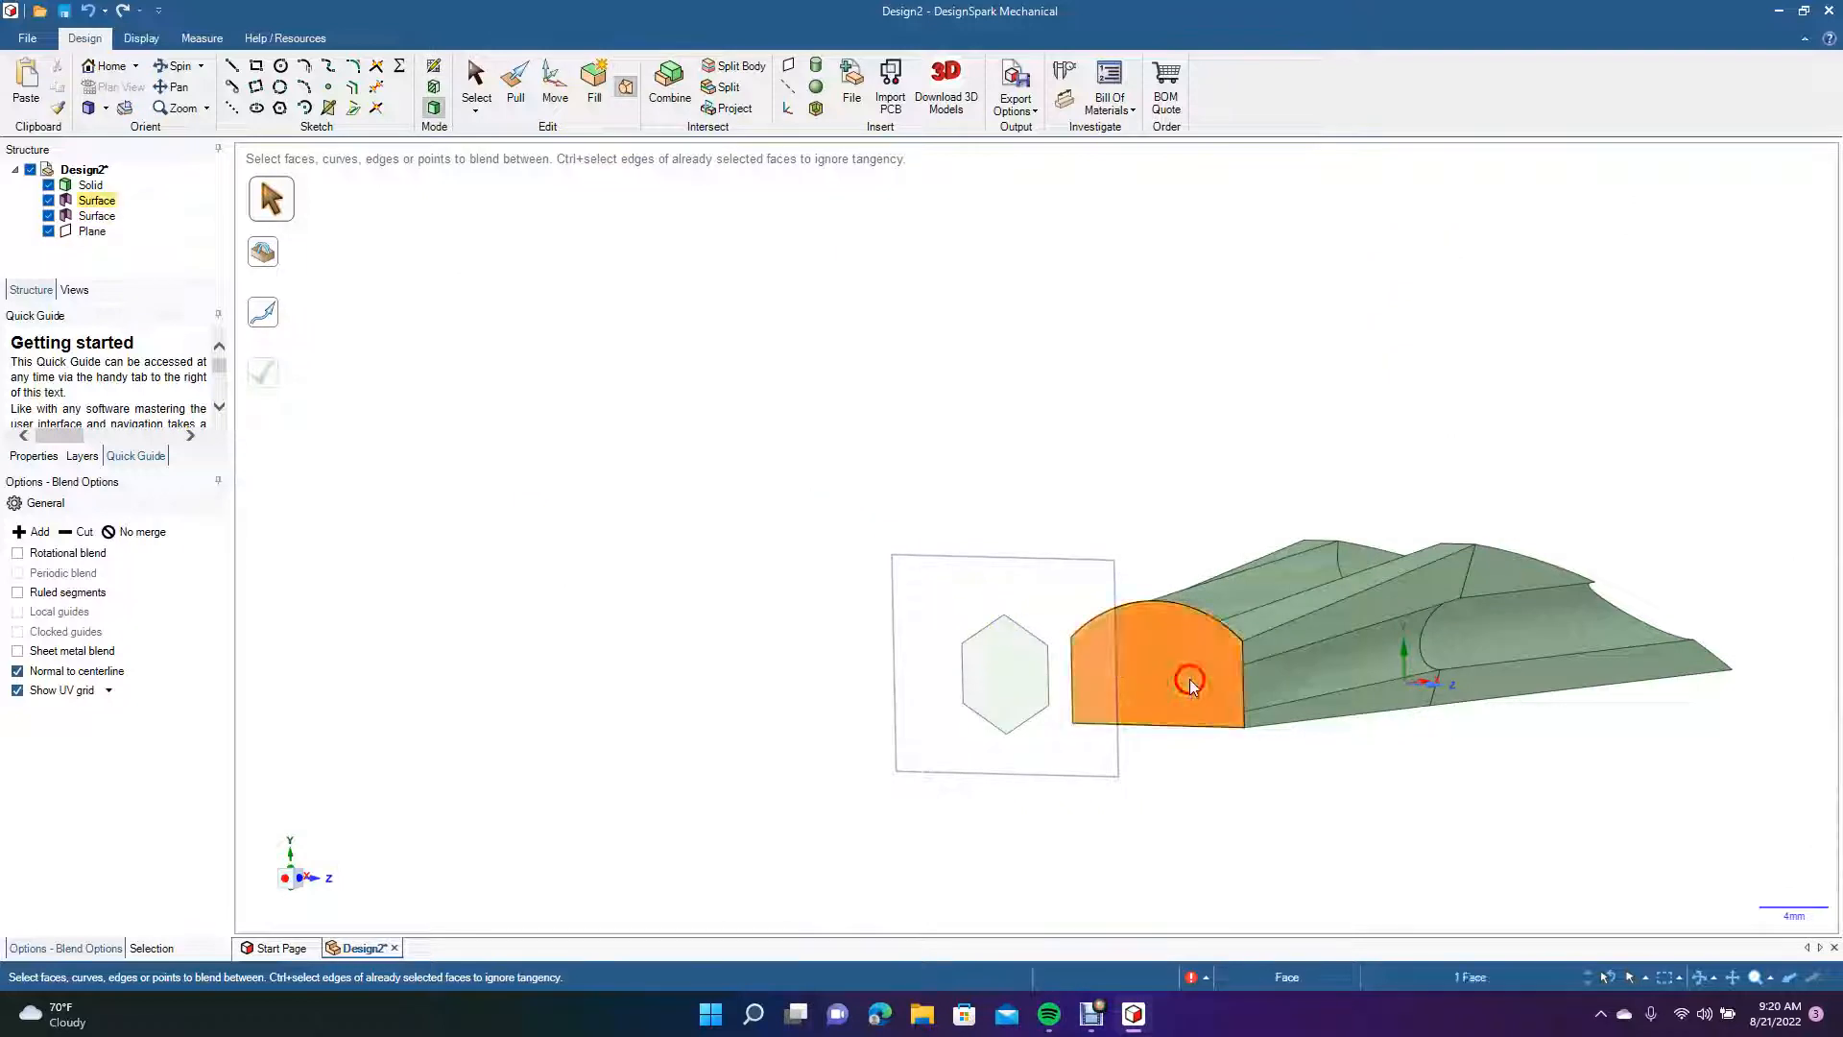
{"action": "left_click", "coordinate": [1018, 674], "text": "ctrl"}
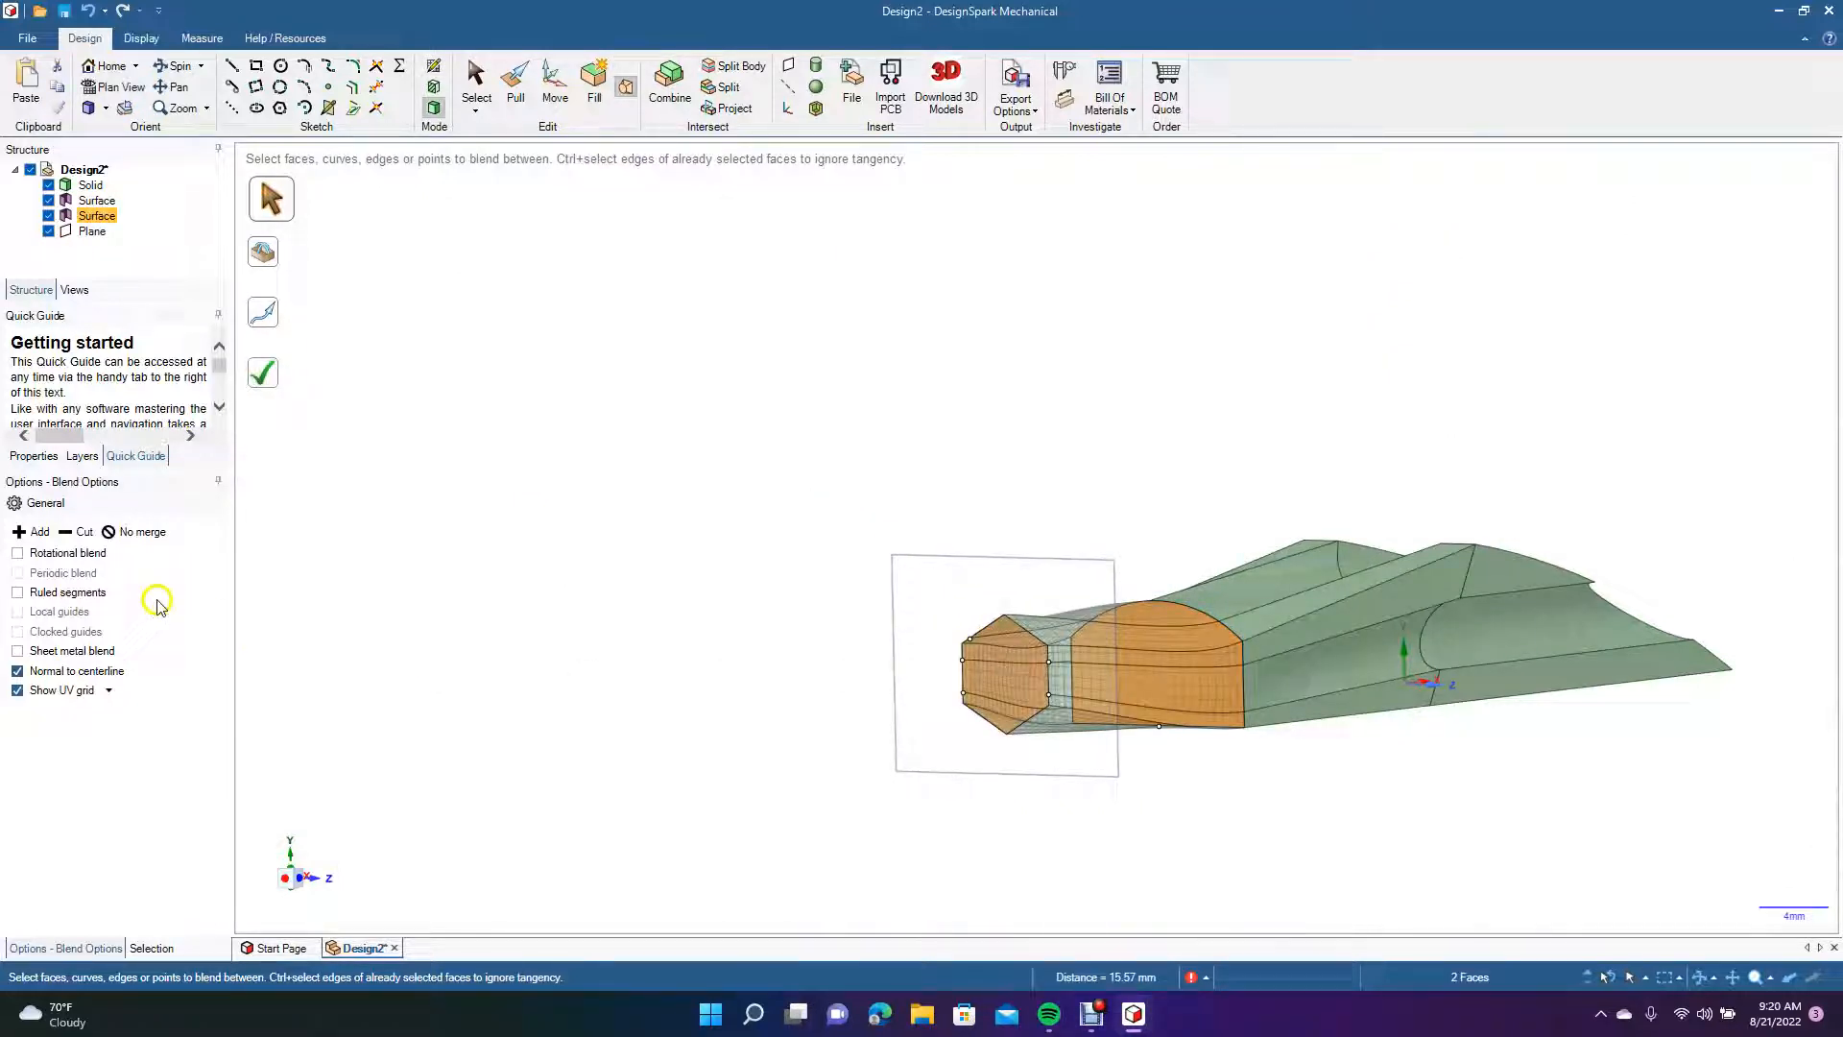
{"action": "left_click", "coordinate": [19, 593]}
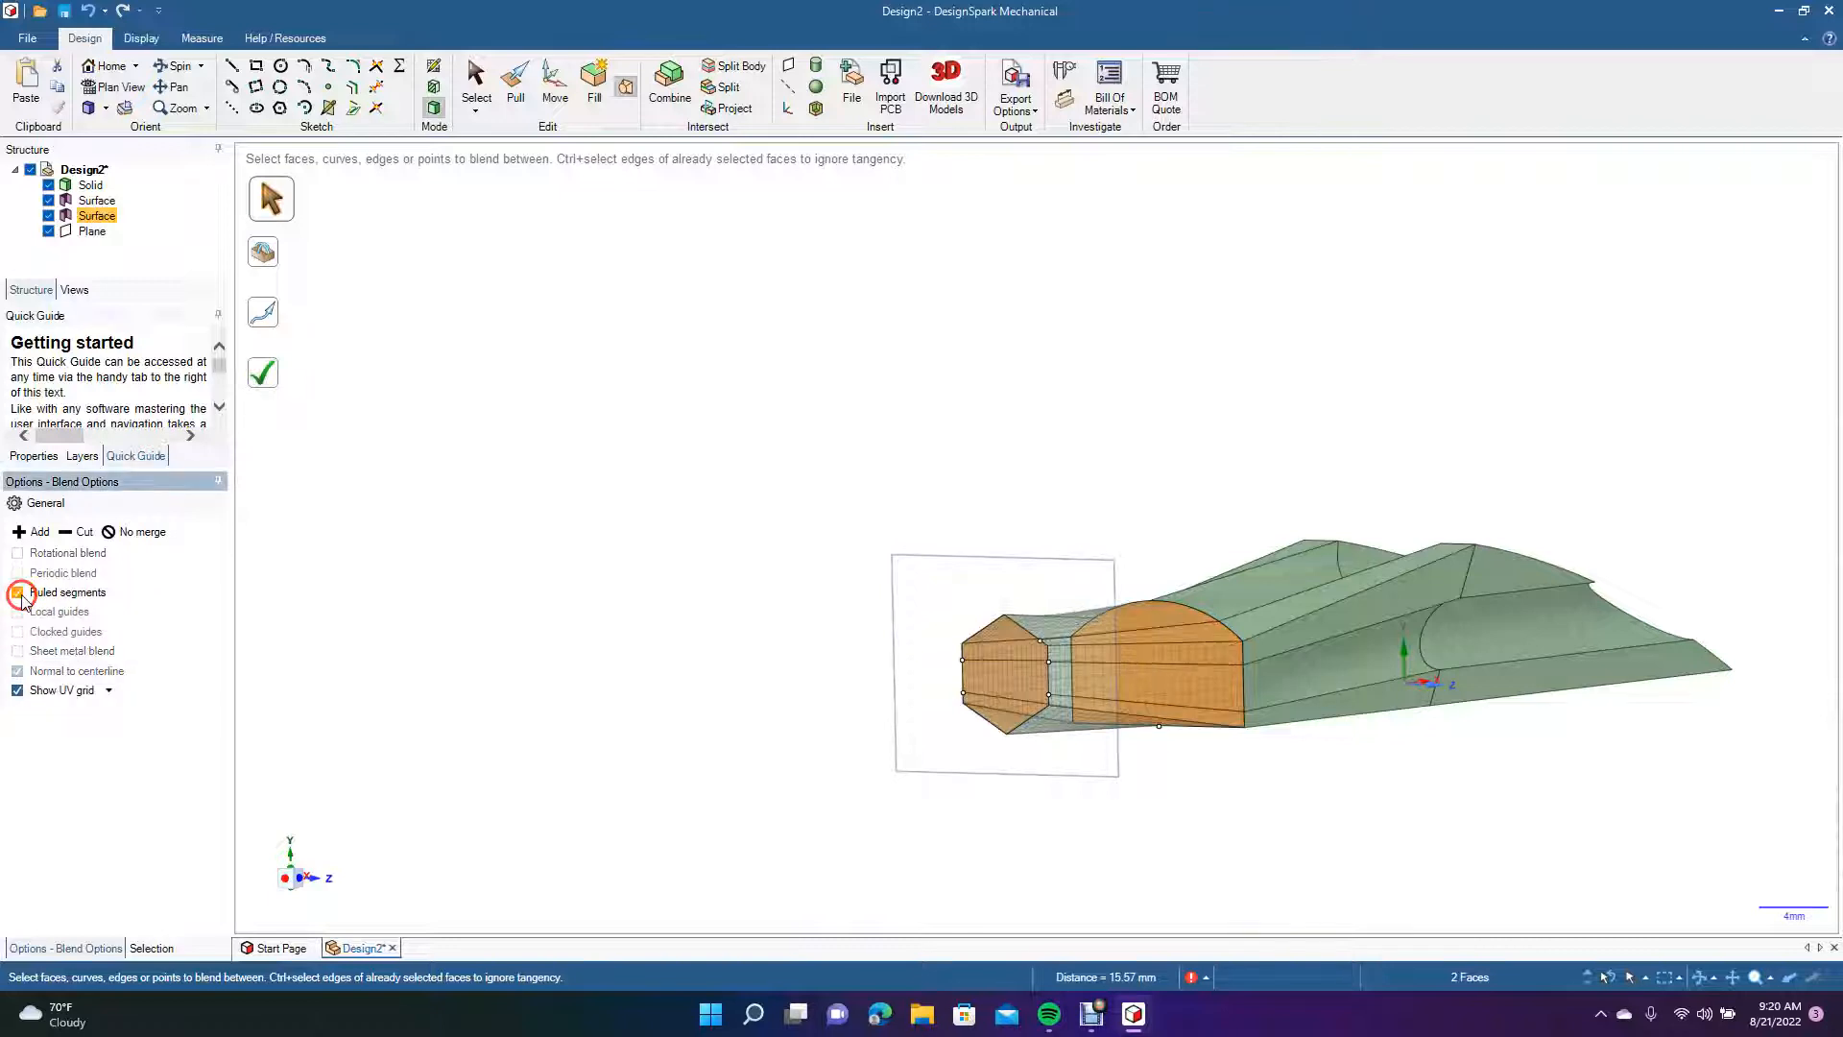
{"action": "left_click", "coordinate": [176, 65]}
{"action": "left_click_drag", "start_coordinate": [441, 381], "coordinate": [419, 419]}
{"action": "key", "text": "z"}
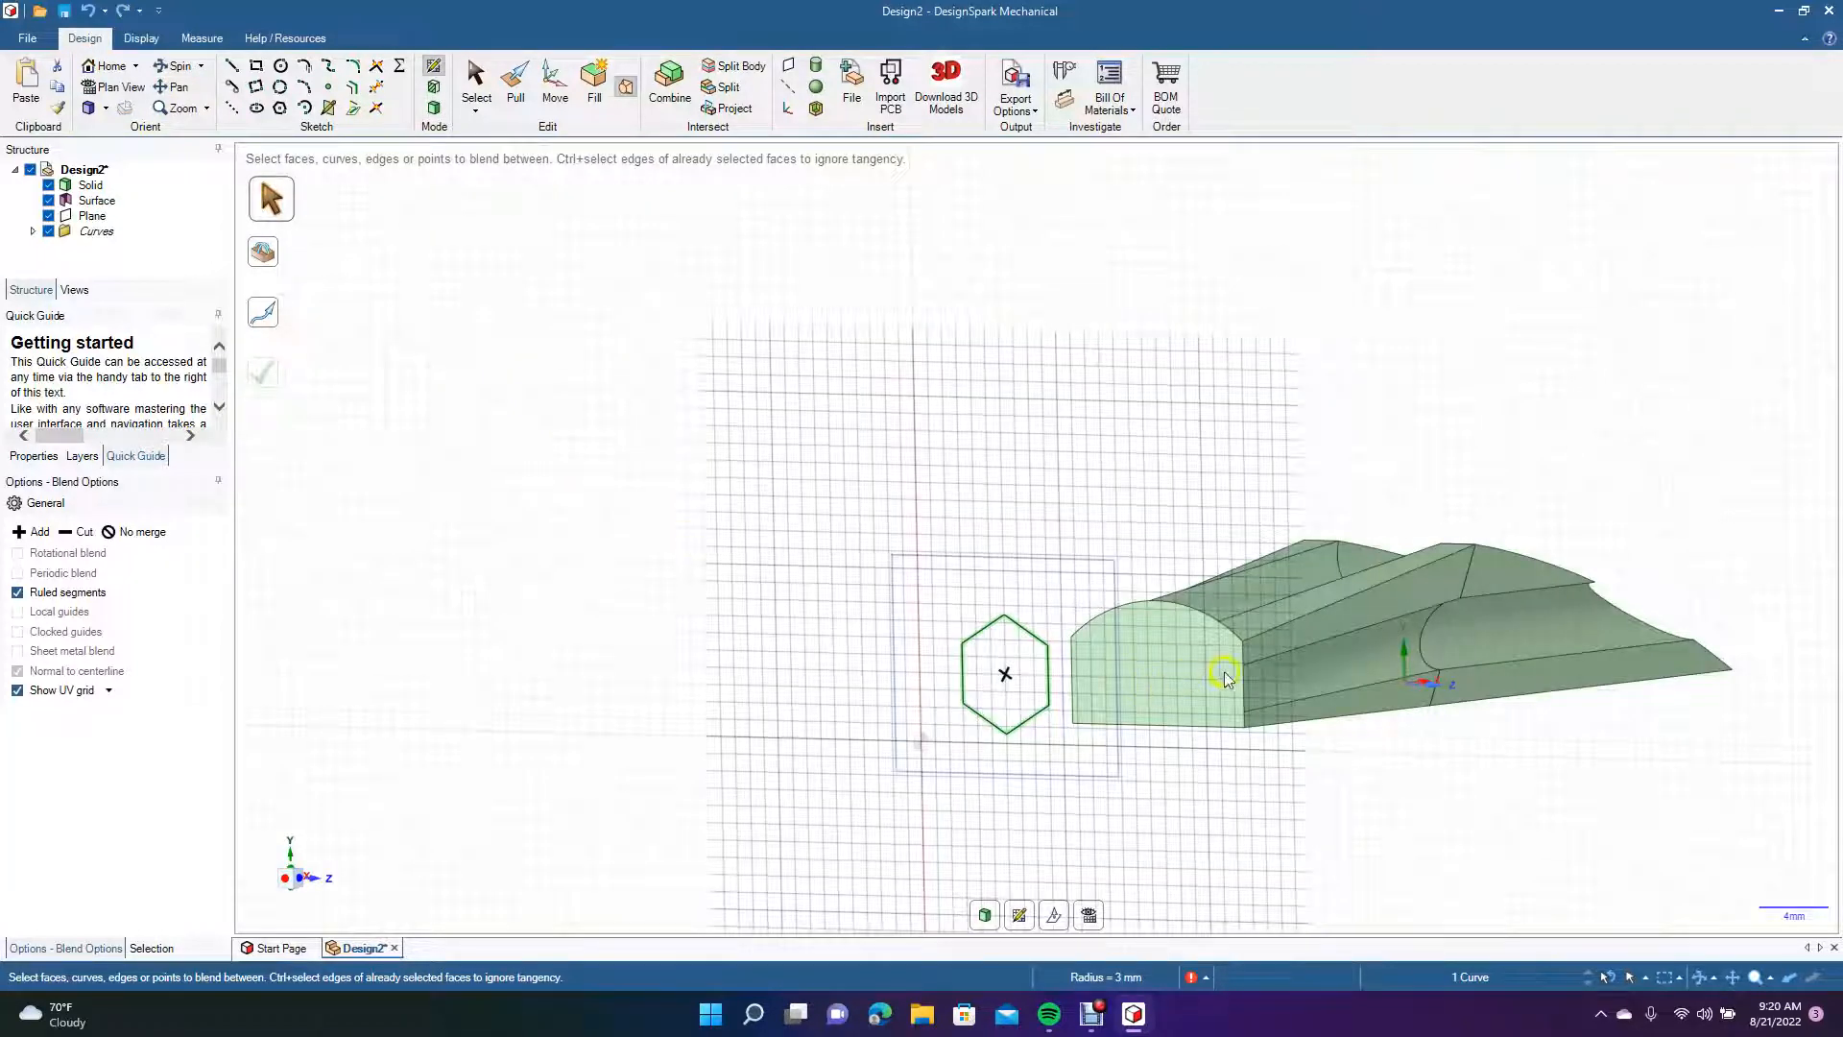
Fill the closed hexagon sketch to create a flat hexagonal surface.
{"action": "left_click", "coordinate": [566, 544]}
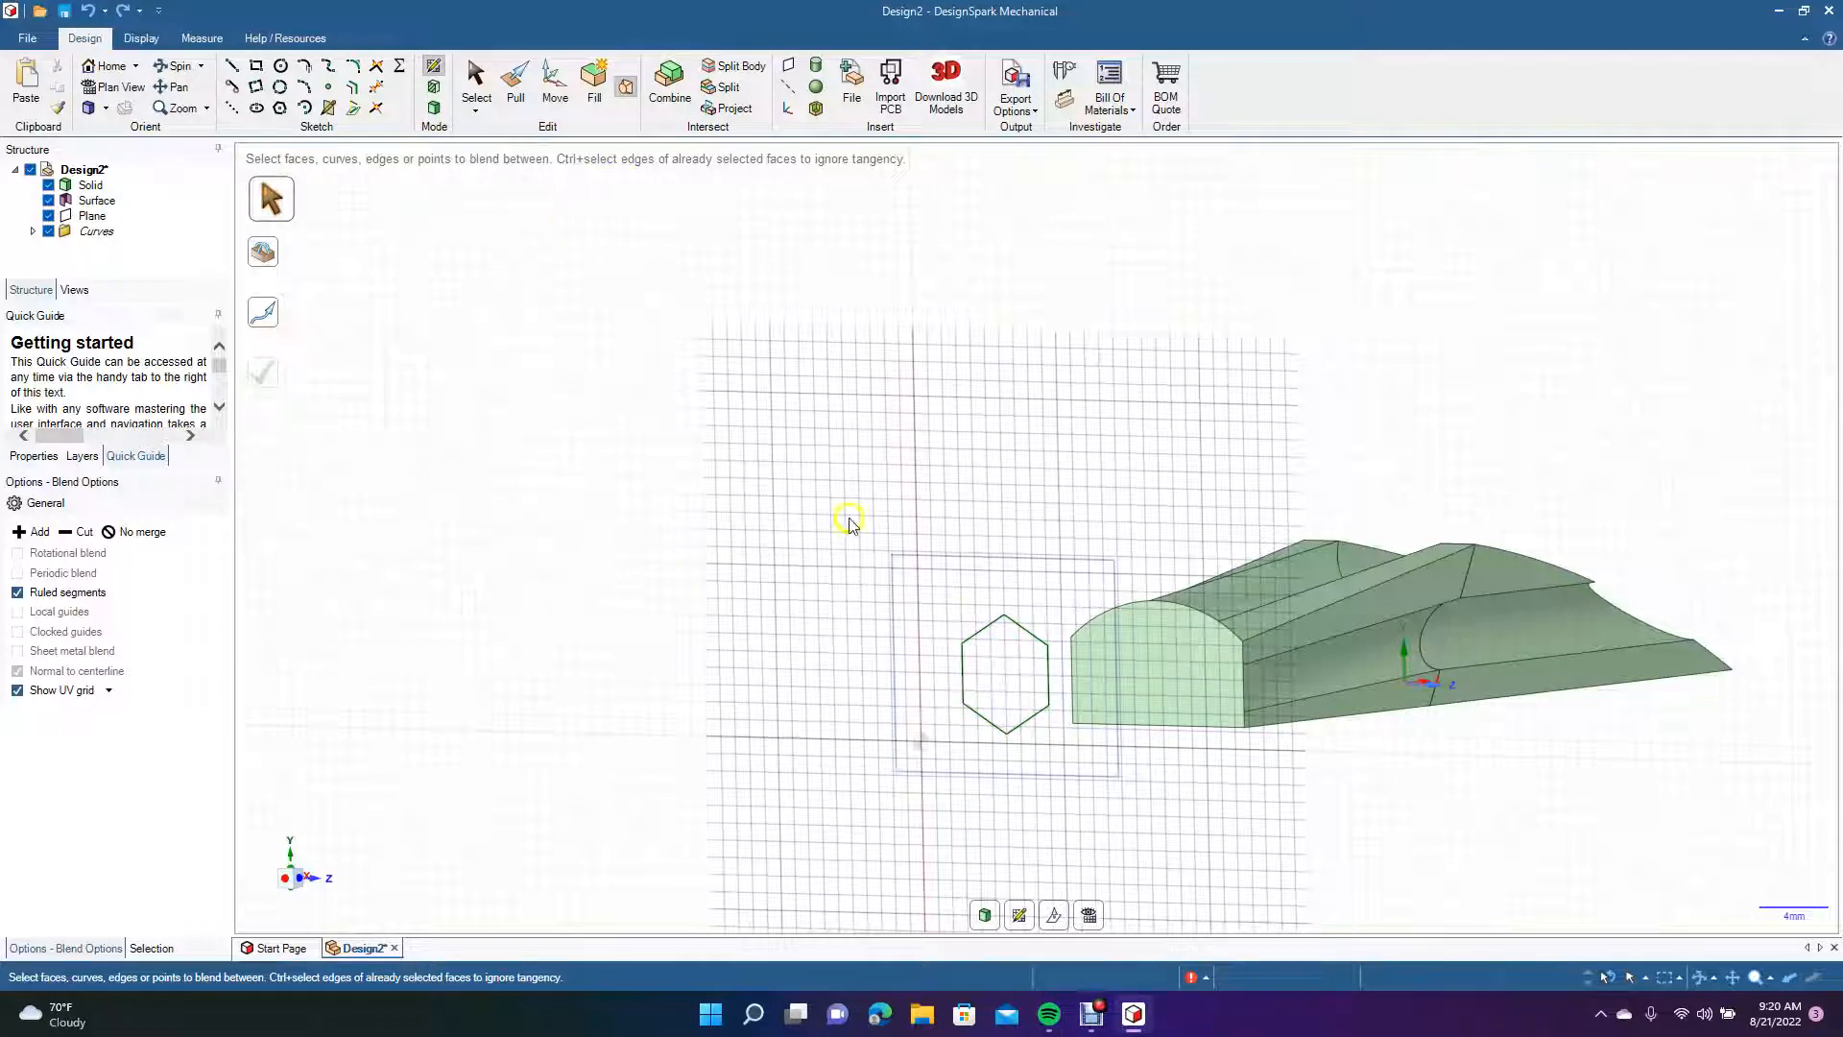
{"action": "left_click_drag", "start_coordinate": [801, 513], "coordinate": [1055, 811]}
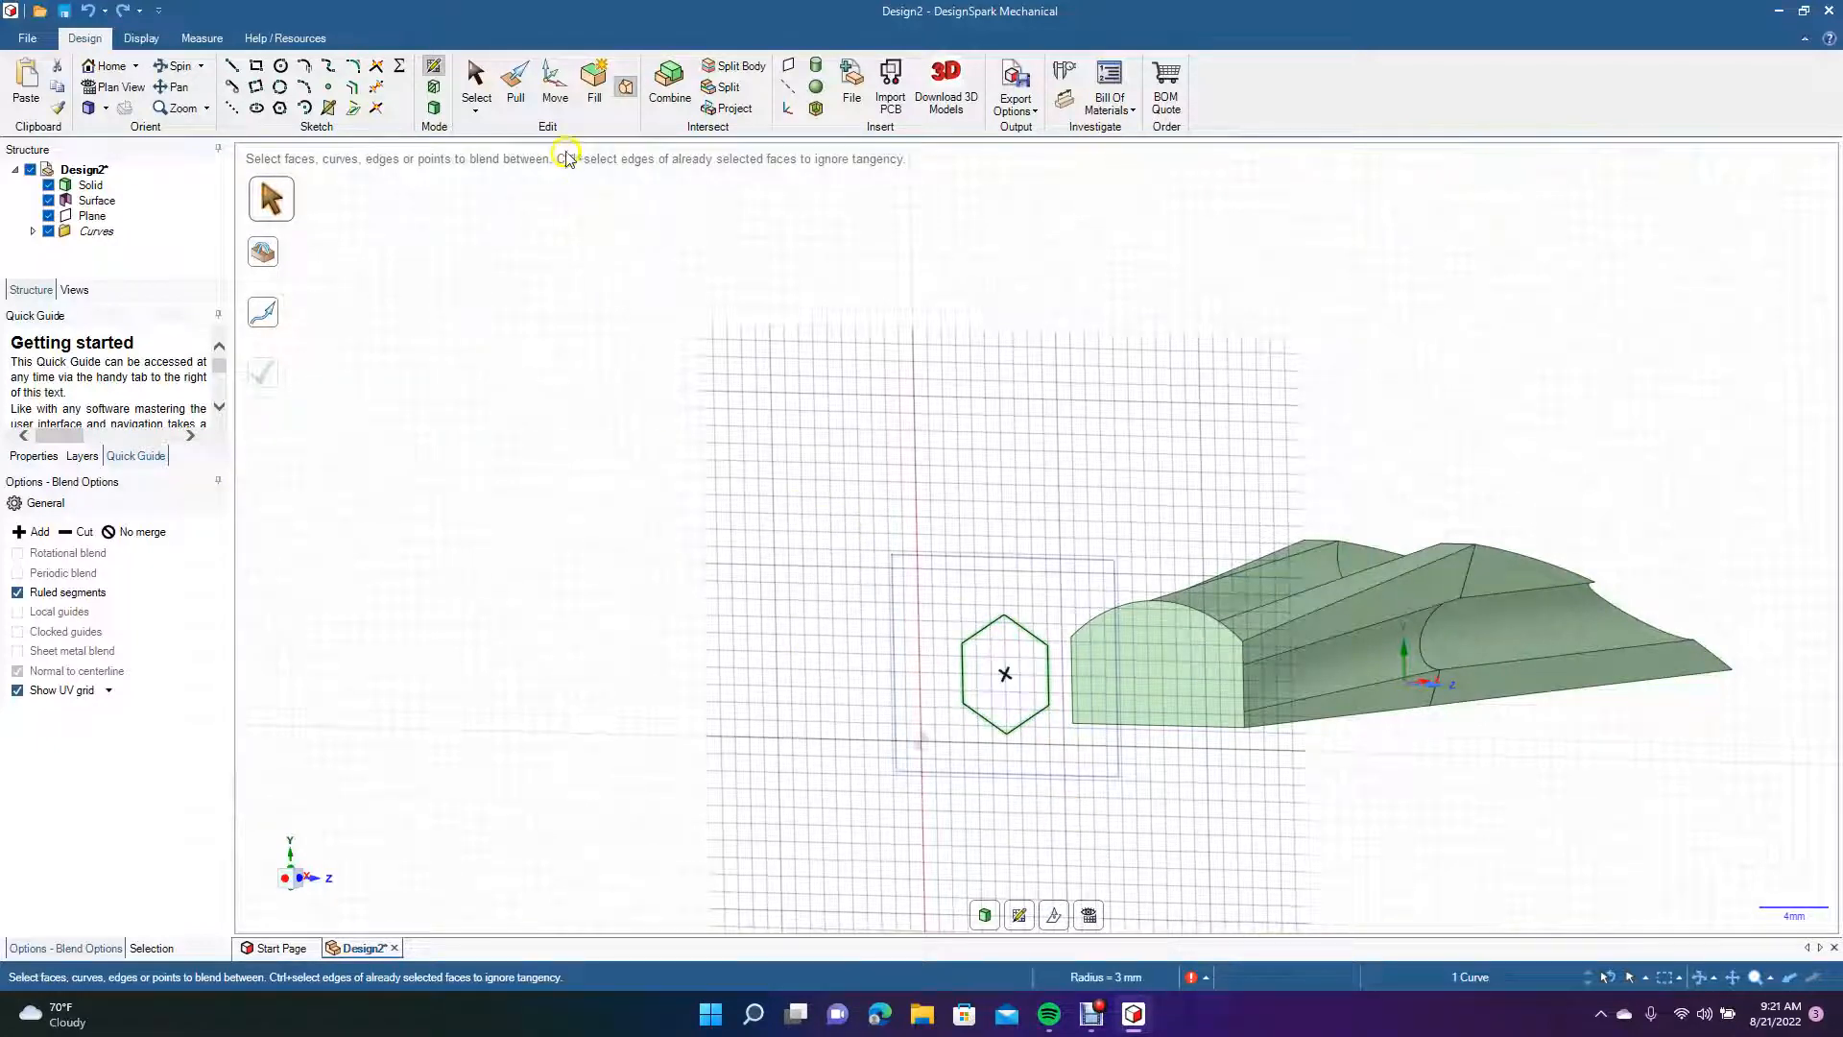
{"action": "left_click", "coordinate": [594, 85]}
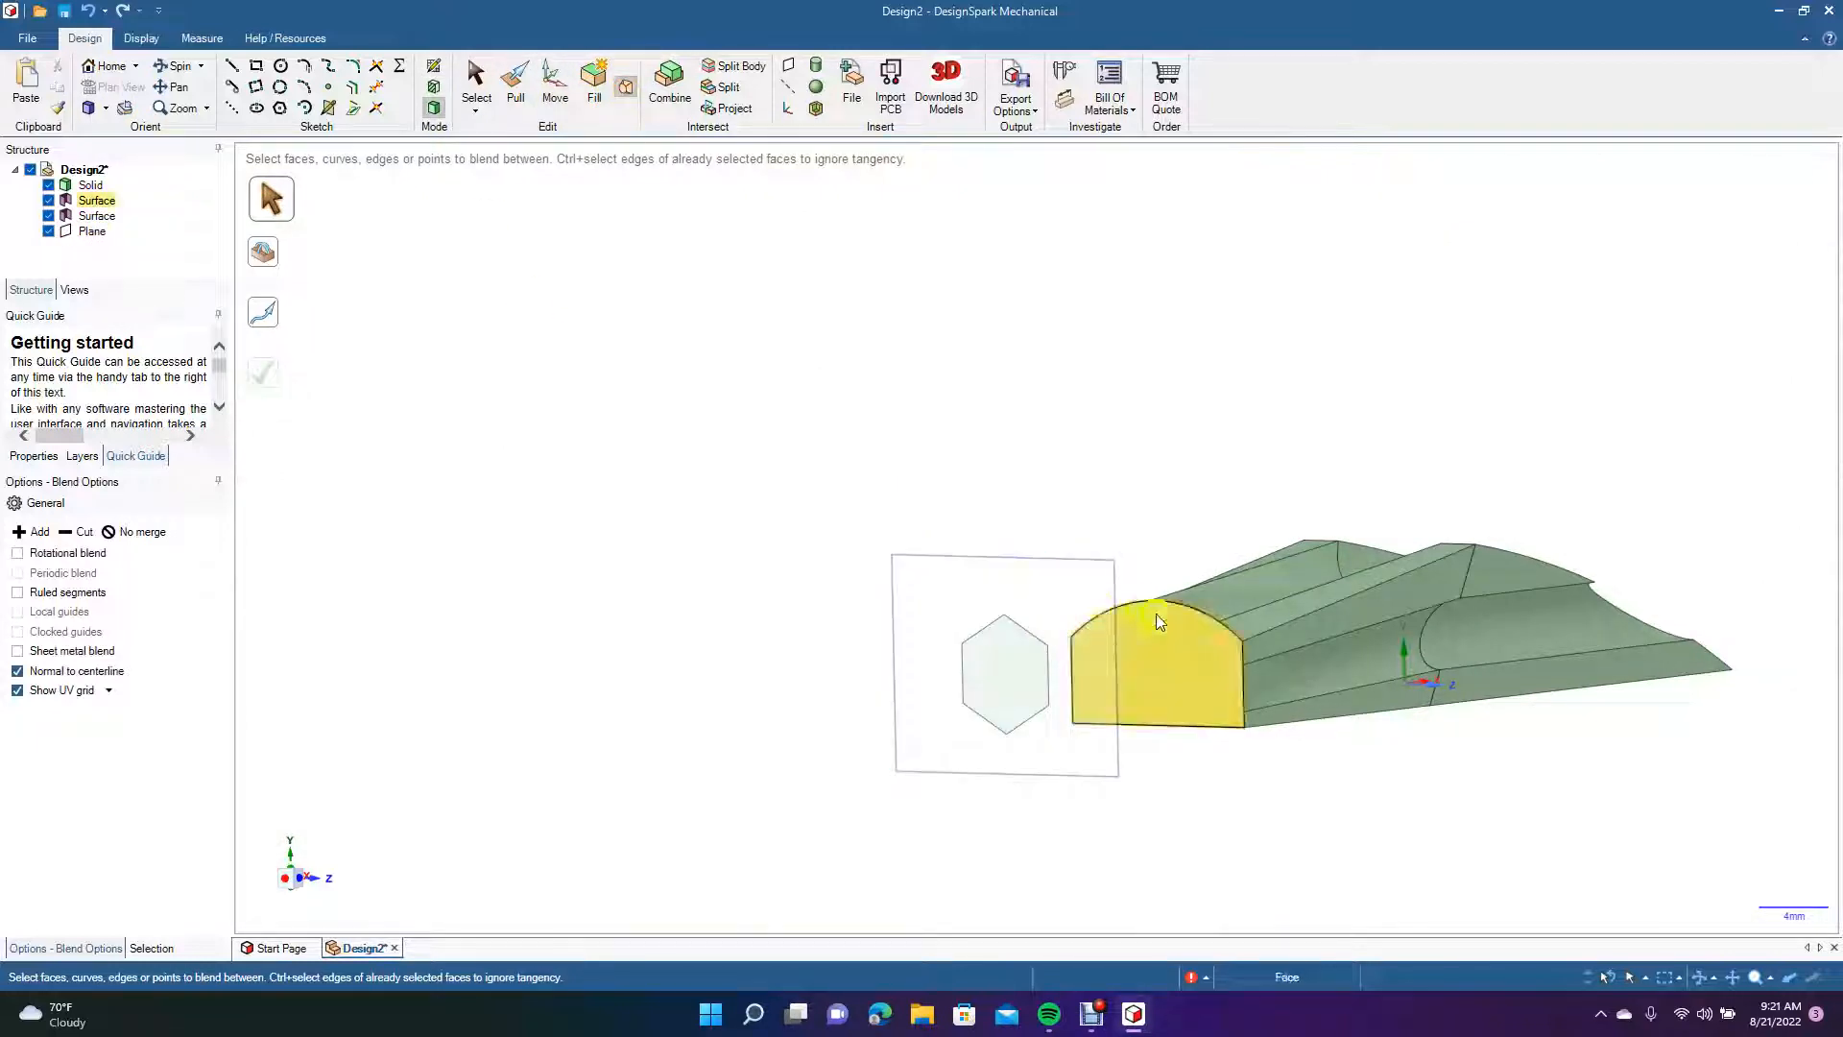
Blend the segments of the arched end face's vertical side edge to the hexagon's vertical edge on the same side.
{"action": "left_click", "coordinate": [1242, 660]}
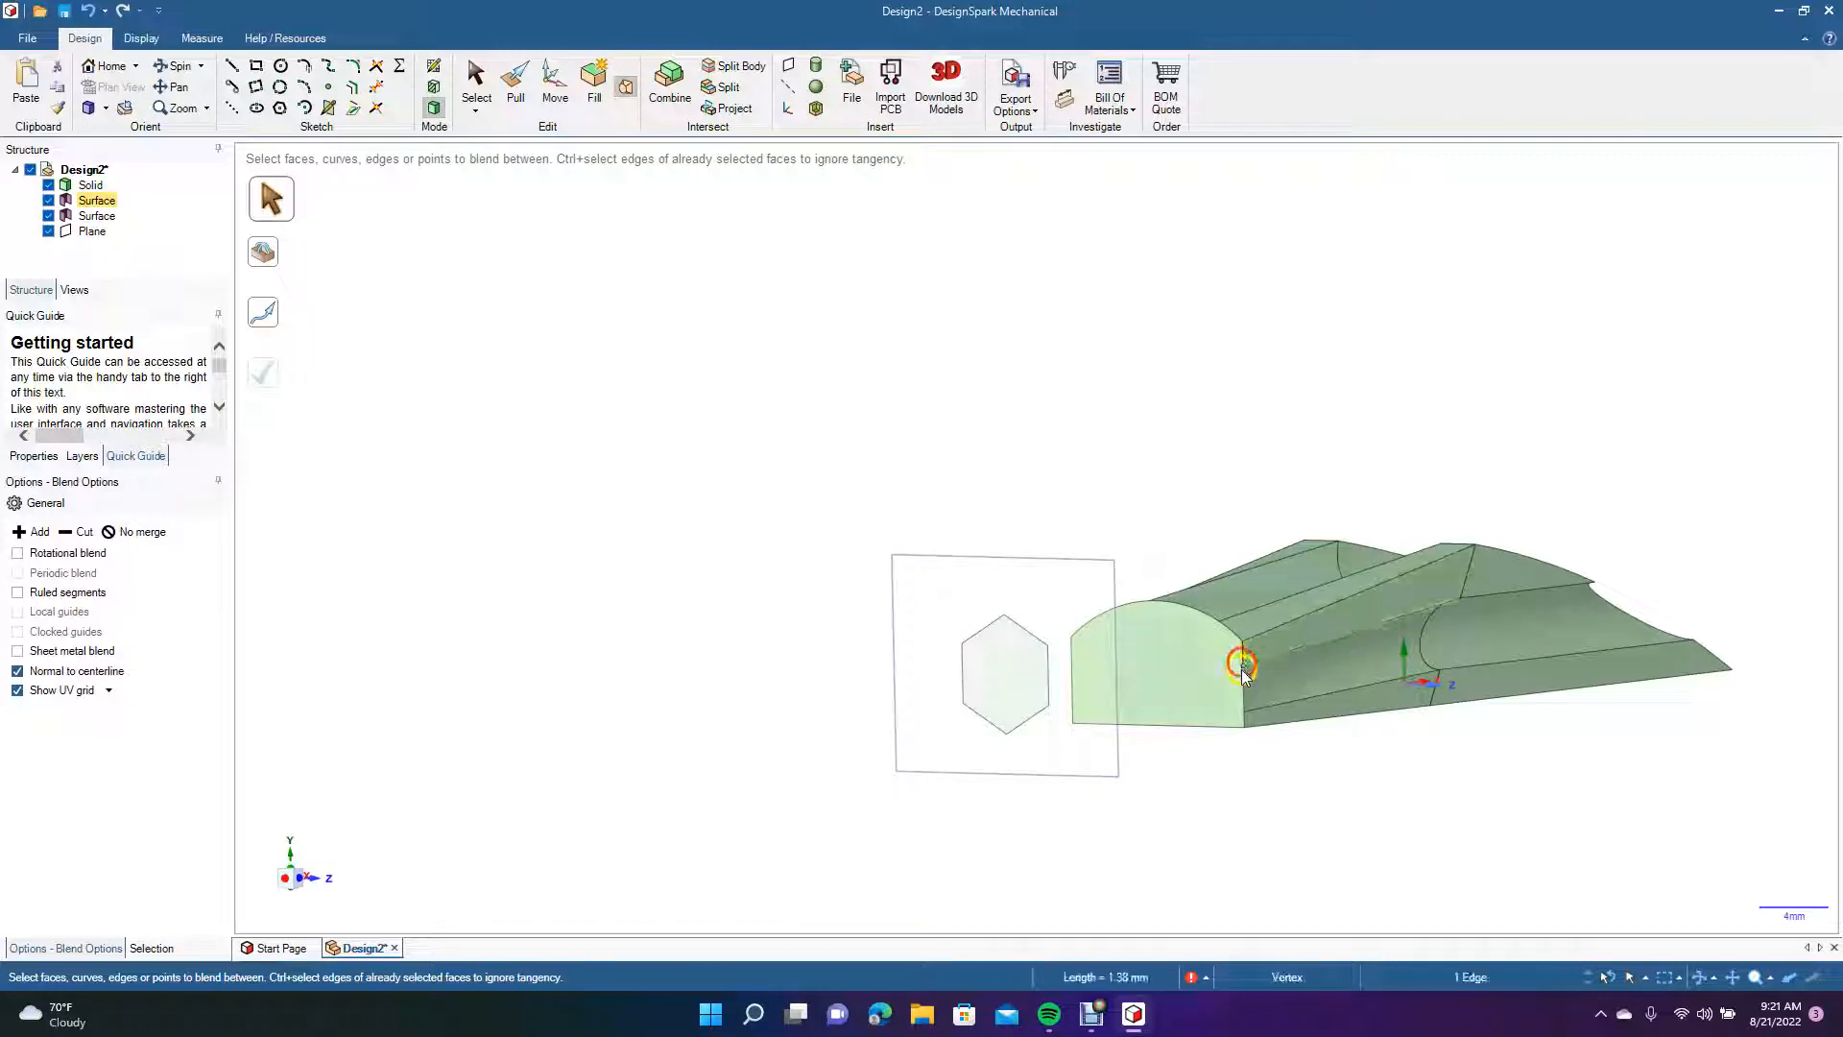
{"action": "left_click", "coordinate": [1244, 726]}
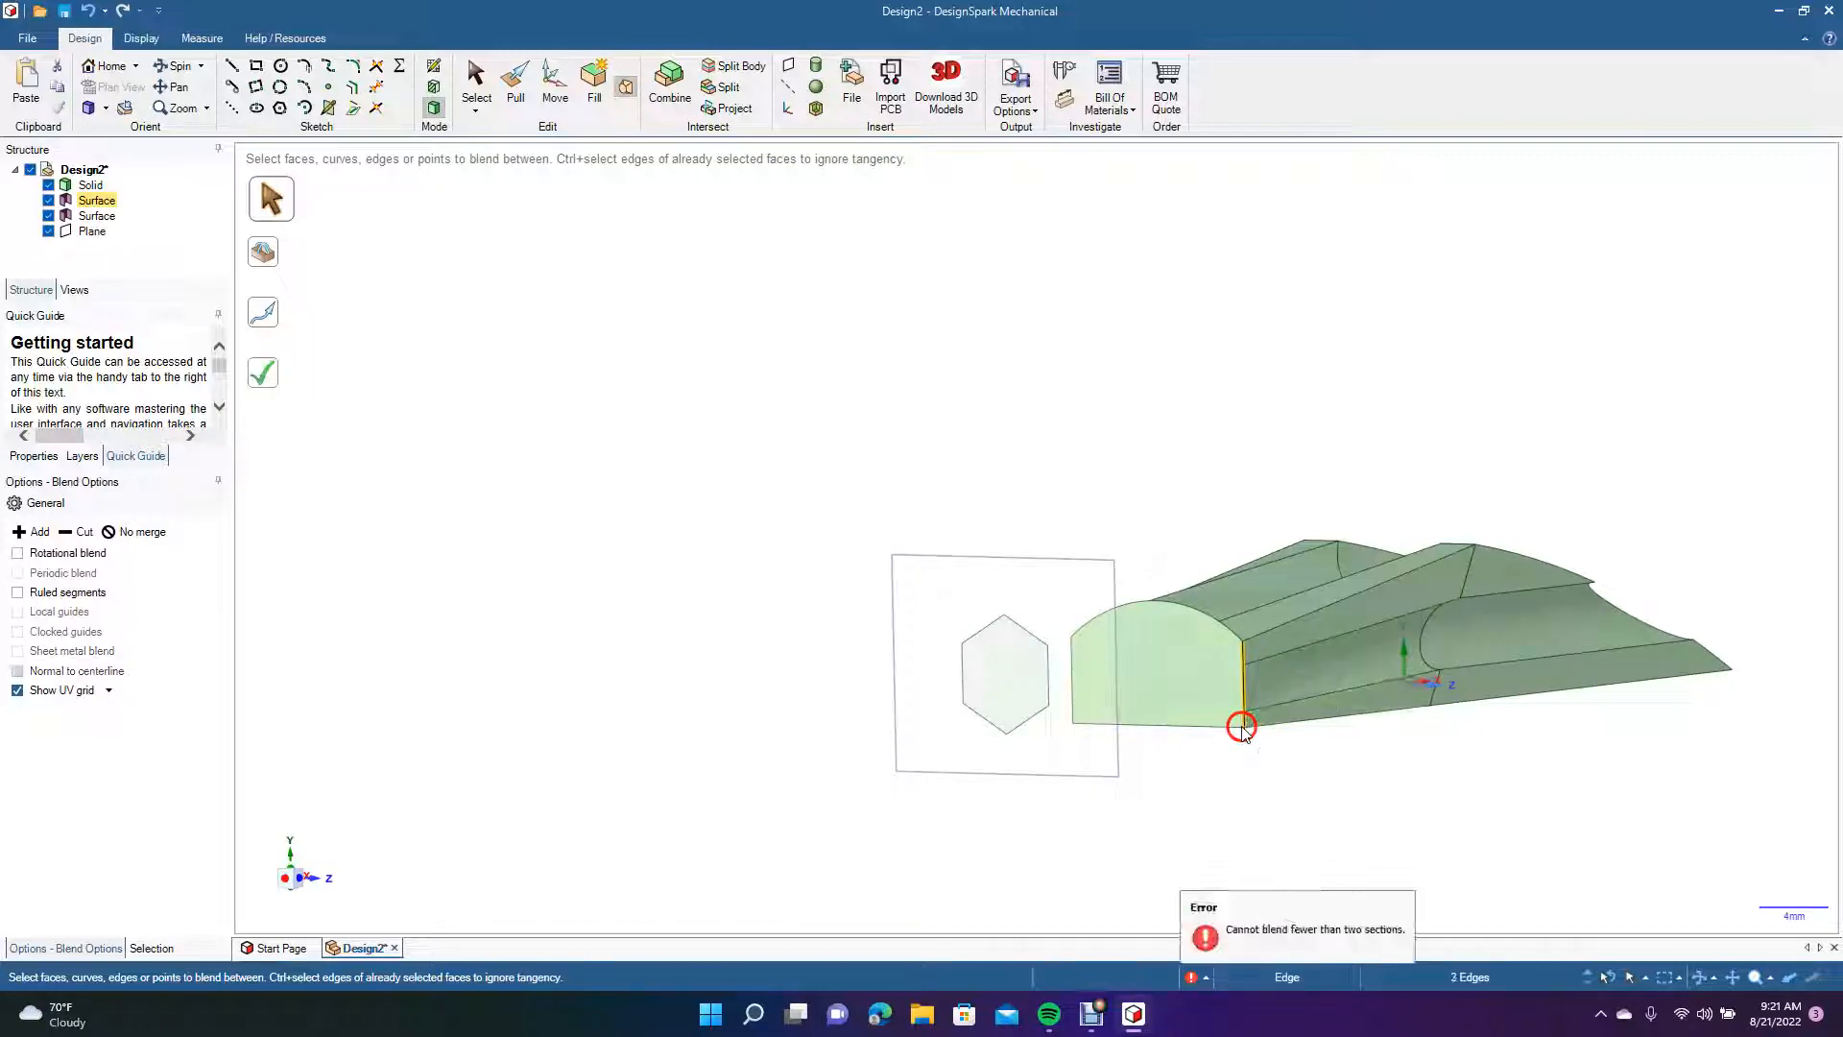
{"action": "left_click", "coordinate": [1048, 679]}
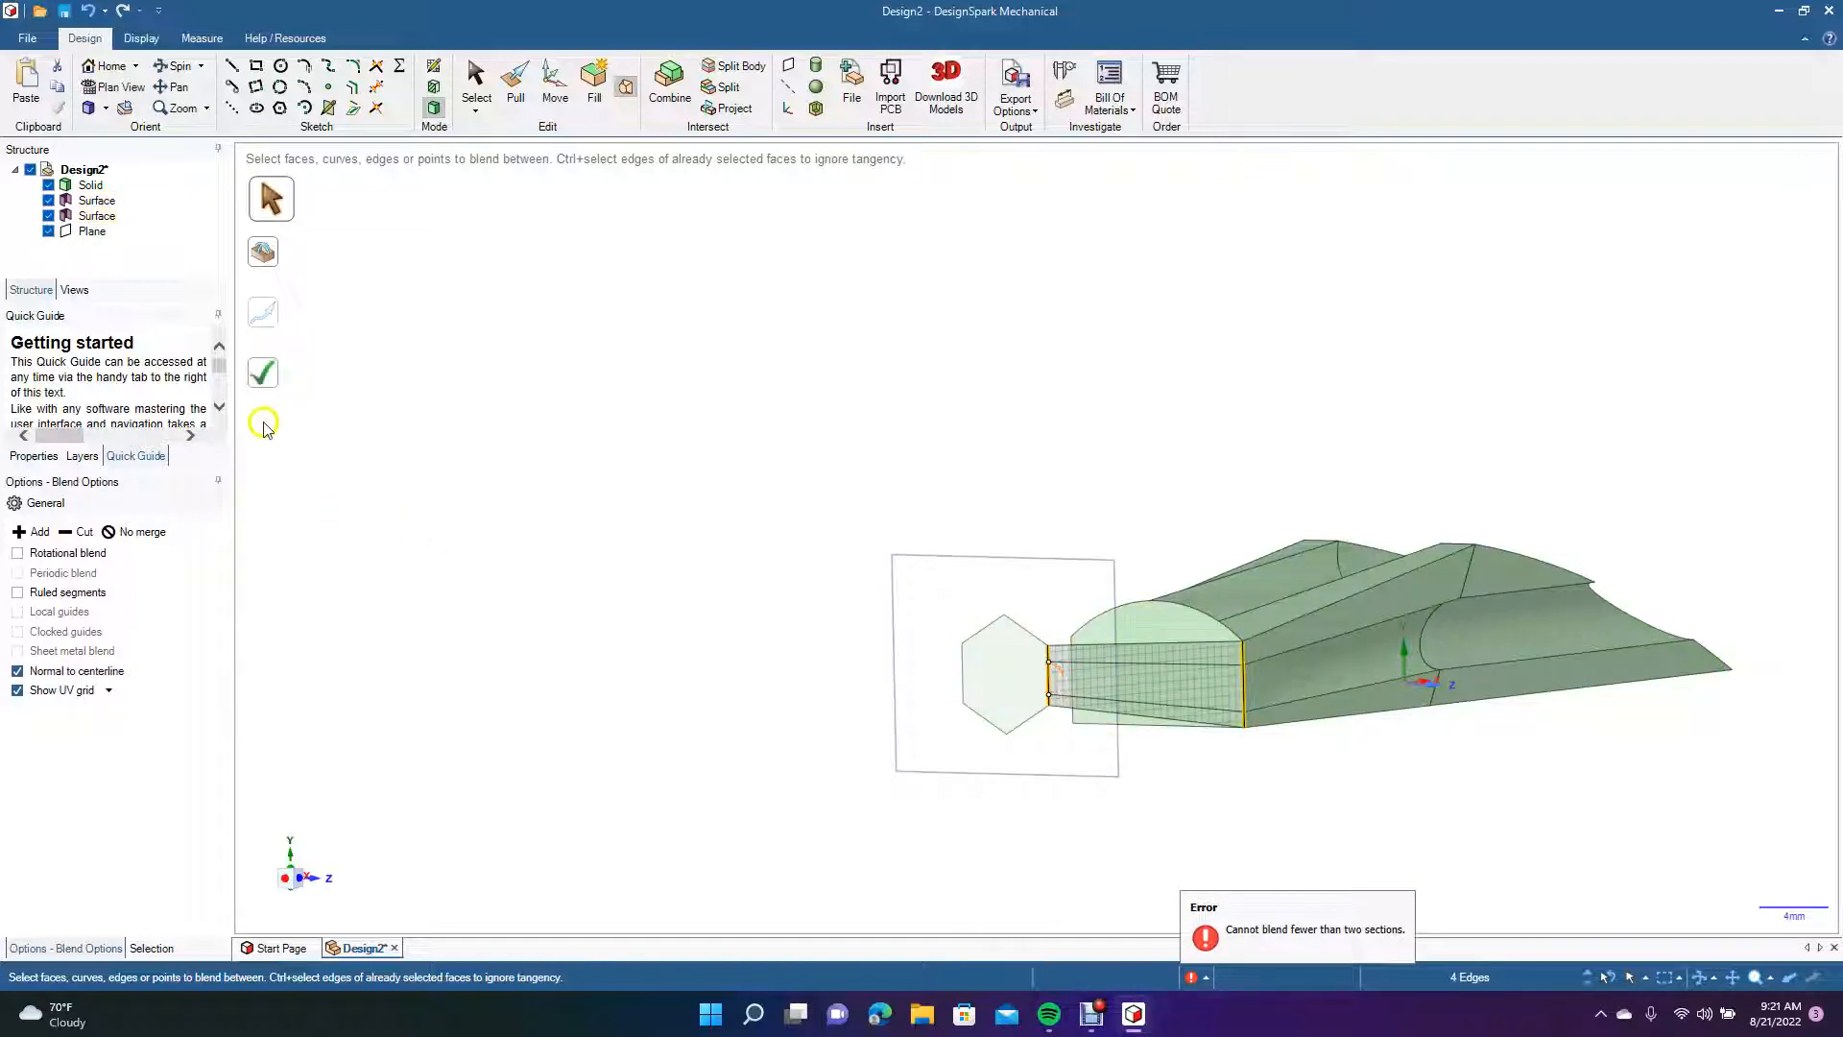
{"action": "left_click", "coordinate": [262, 372]}
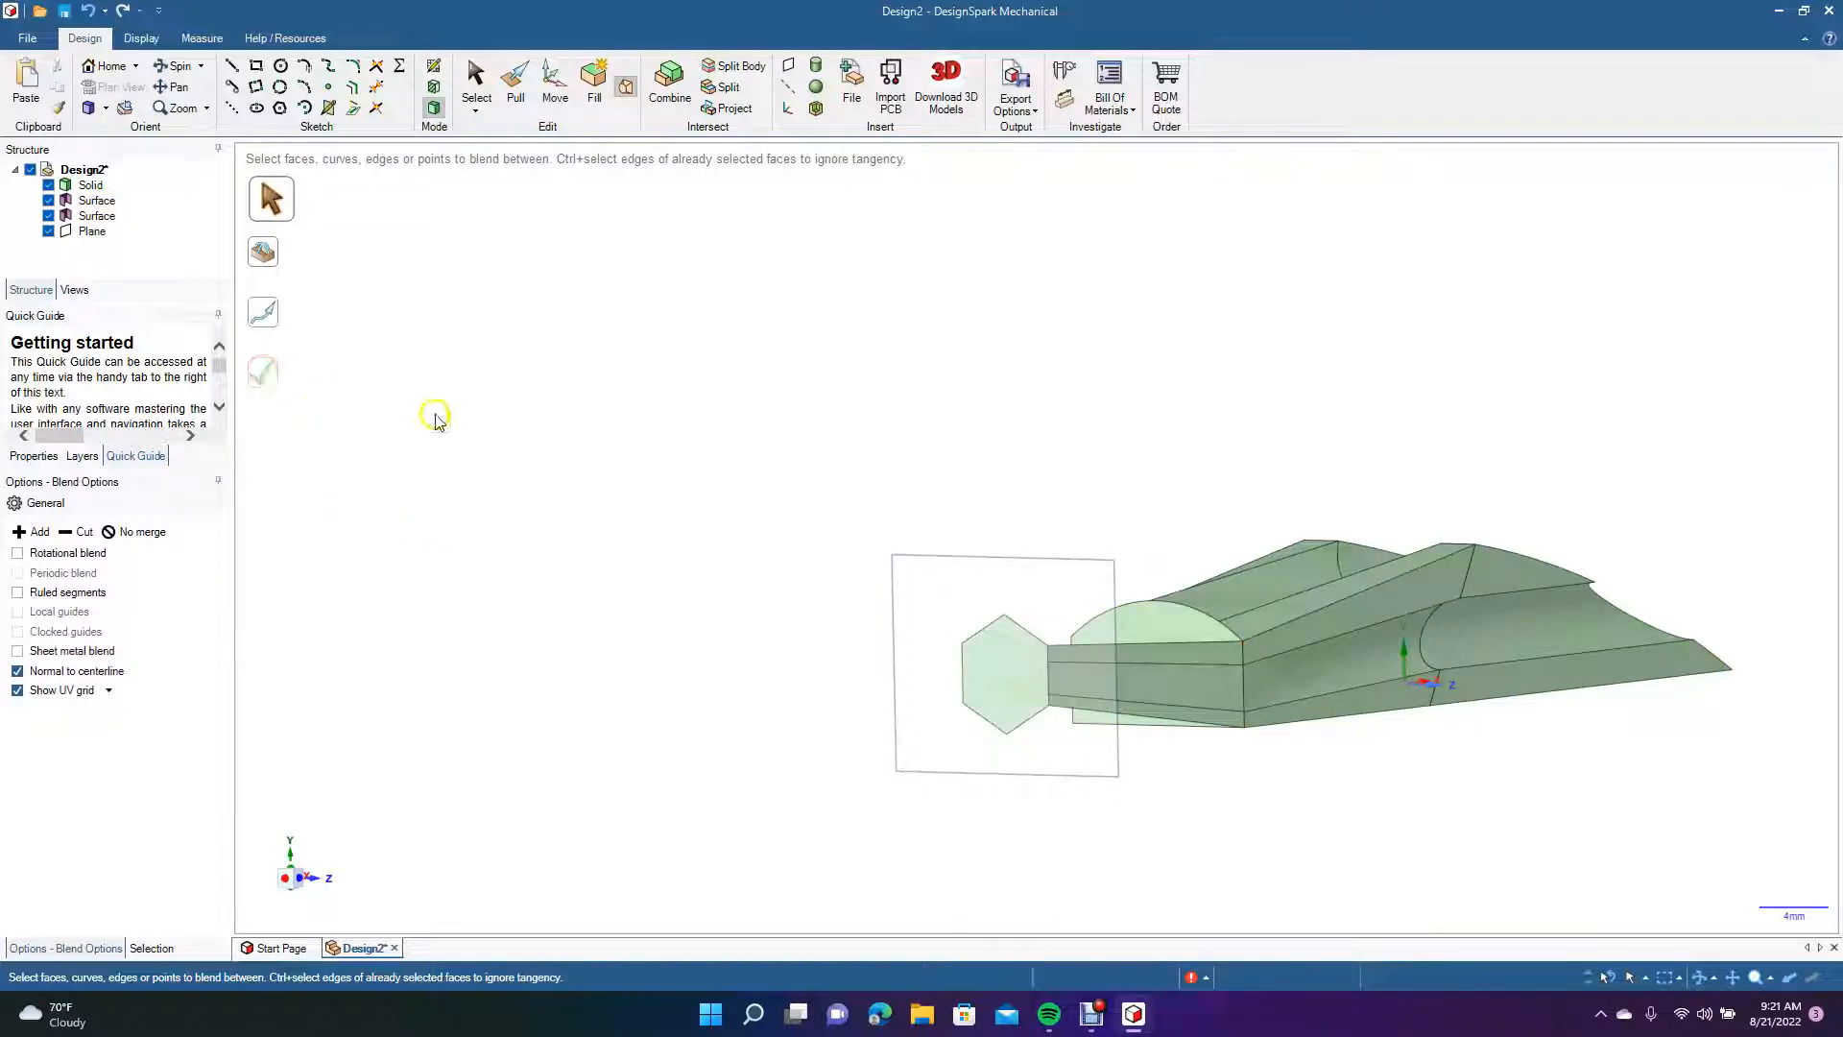
{"action": "left_click", "coordinate": [173, 66]}
{"action": "left_click_drag", "start_coordinate": [473, 437], "coordinate": [672, 481]}
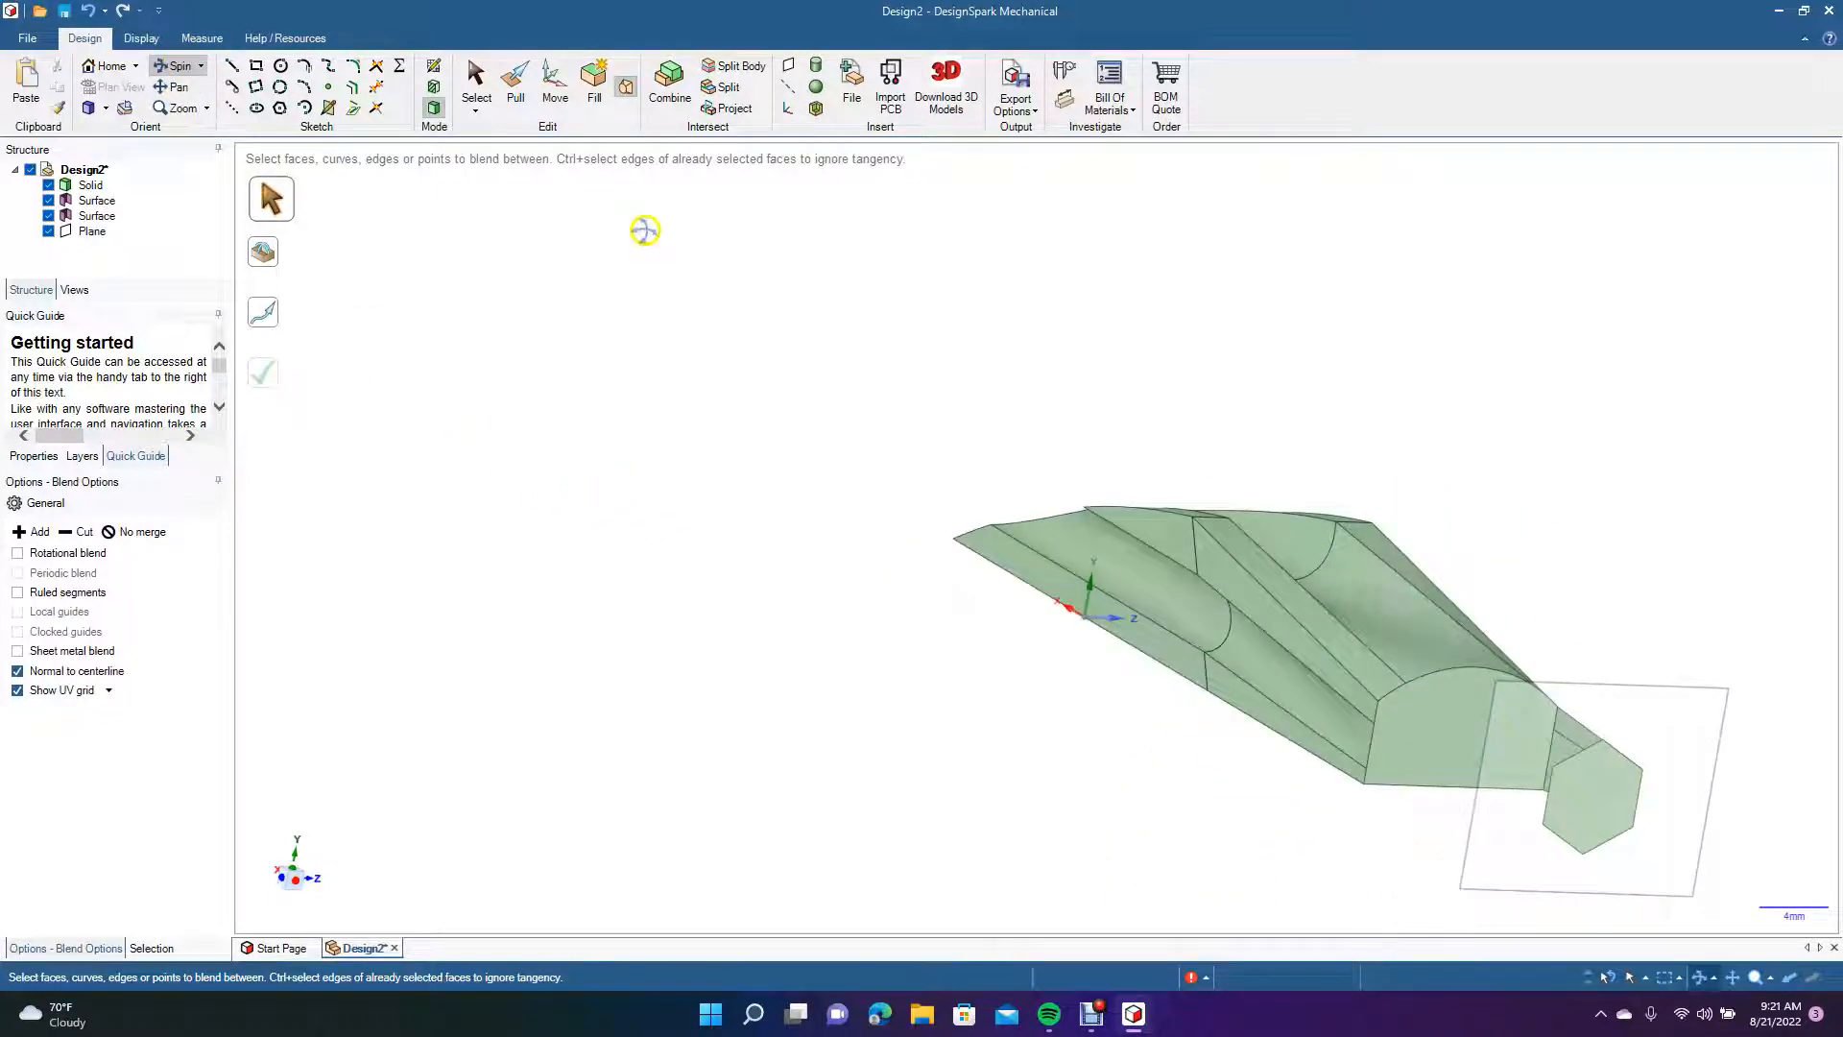
Blend the three segments of the arched end face's other vertical side edge to the hexagon's facing vertical edge.
{"action": "left_click", "coordinate": [626, 87]}
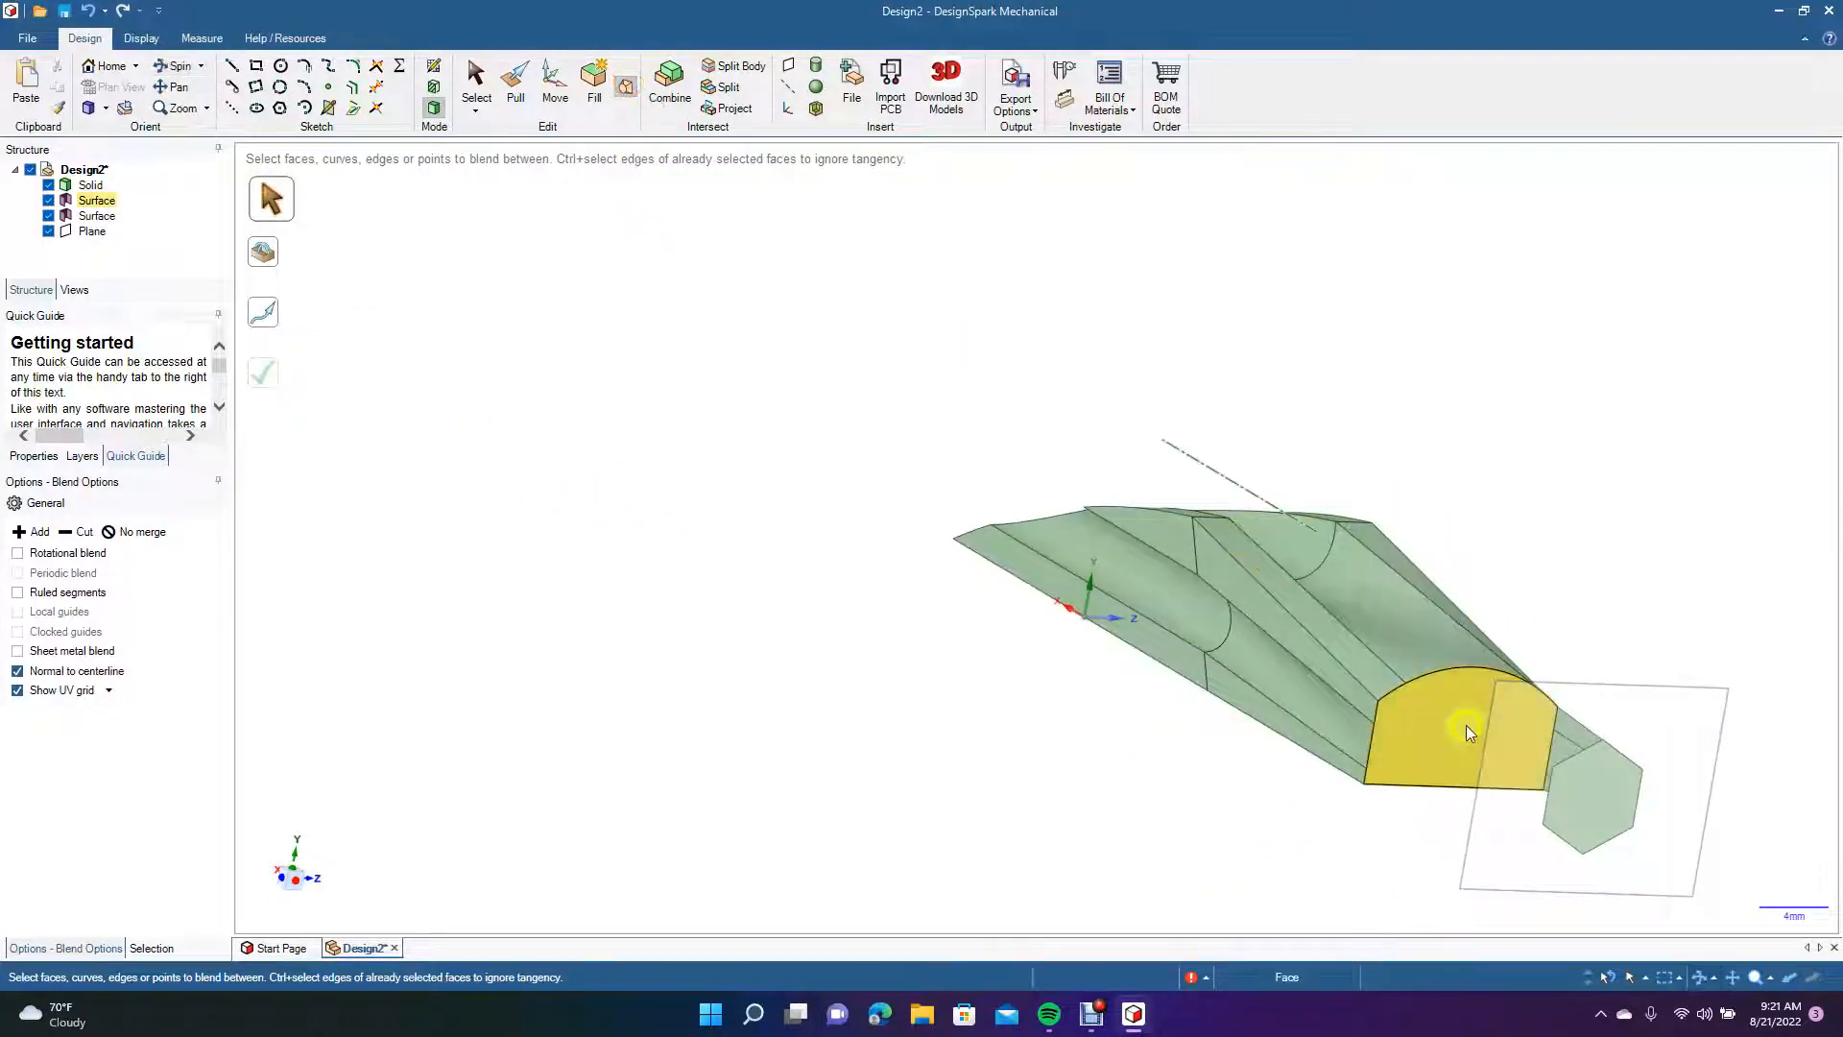
{"action": "left_click", "coordinate": [1376, 727]}
{"action": "left_click", "coordinate": [1377, 736]}
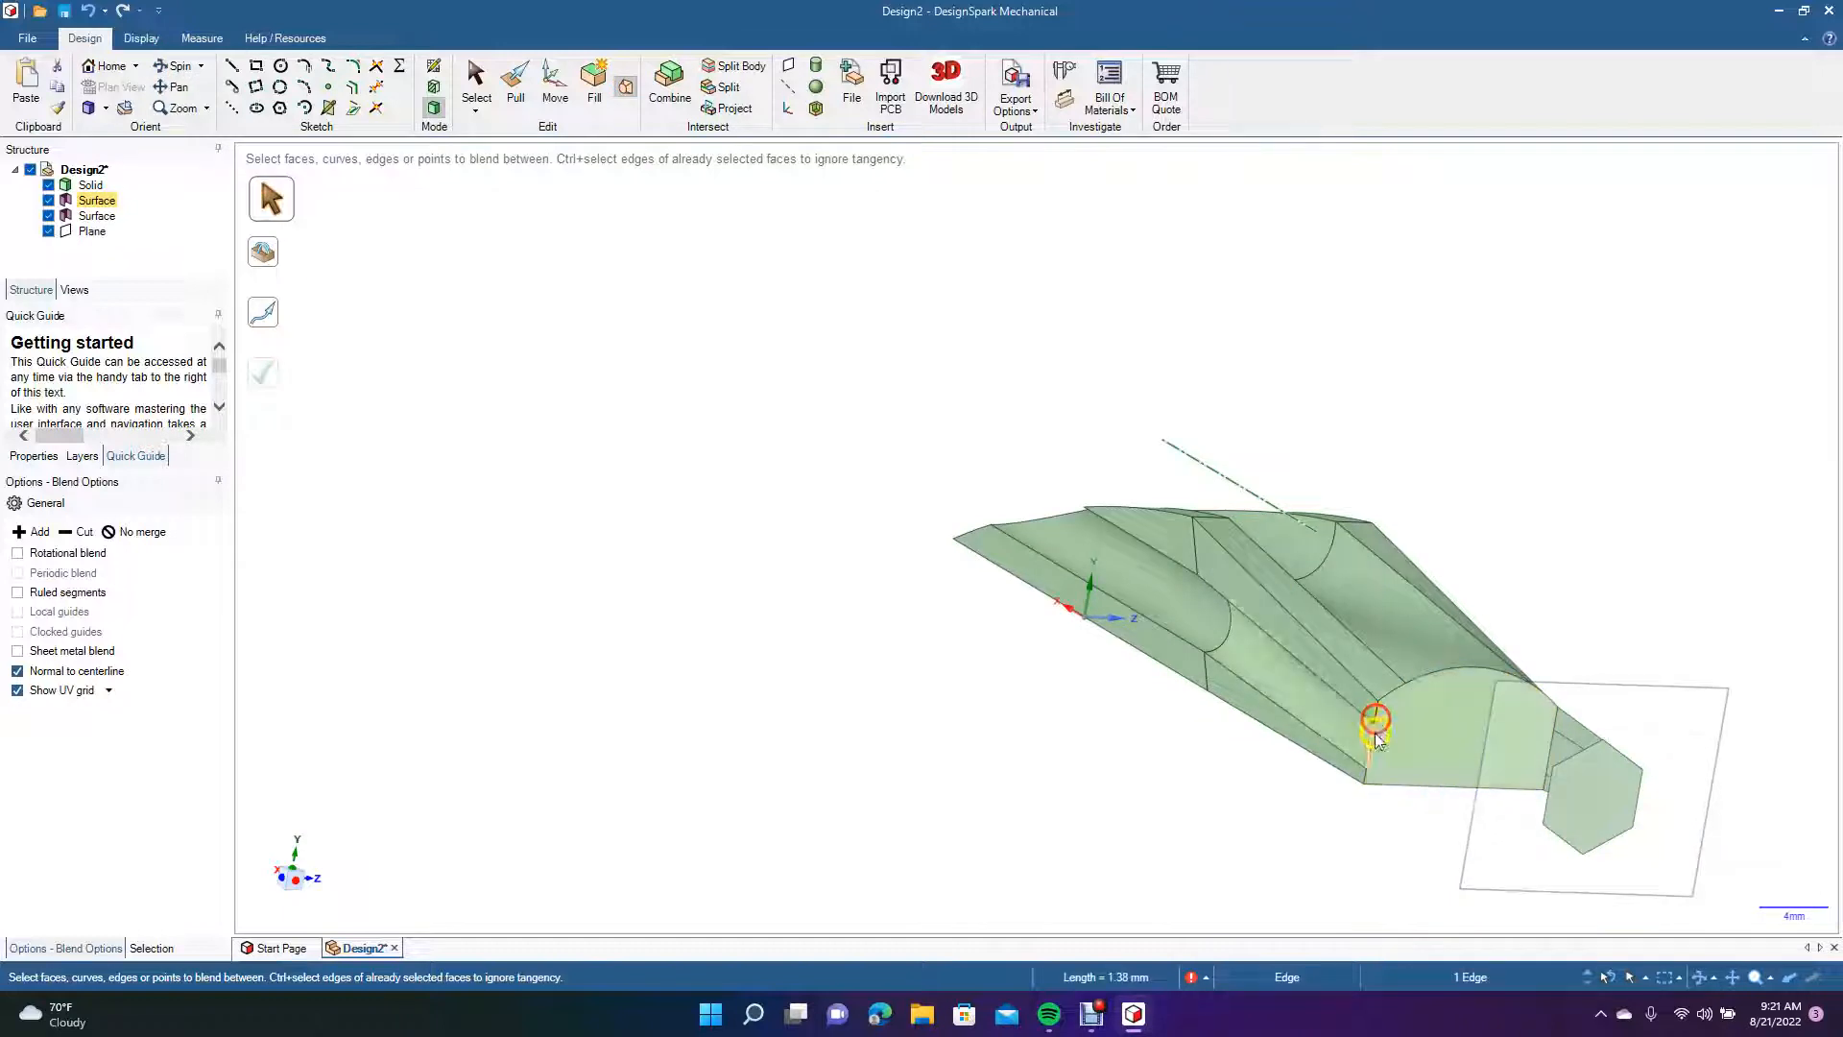
{"action": "left_click", "coordinate": [1373, 744]}
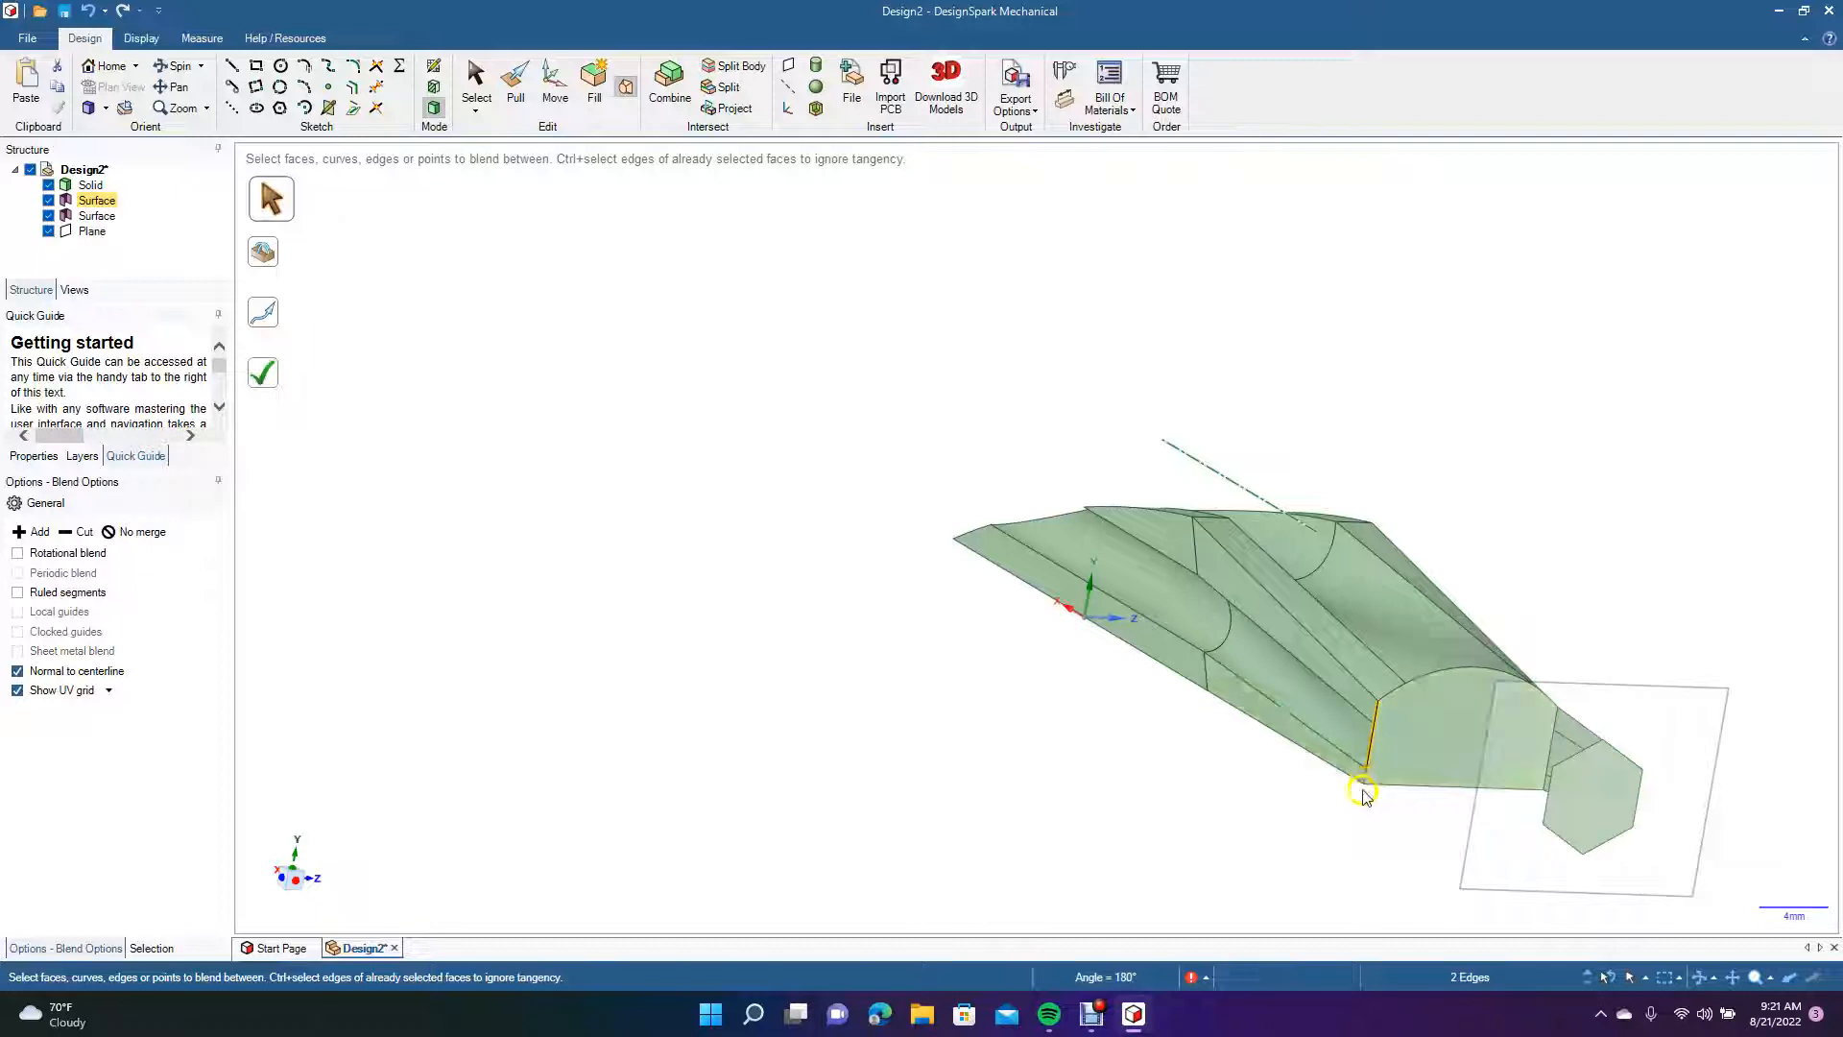
{"action": "left_click", "coordinate": [1362, 785]}
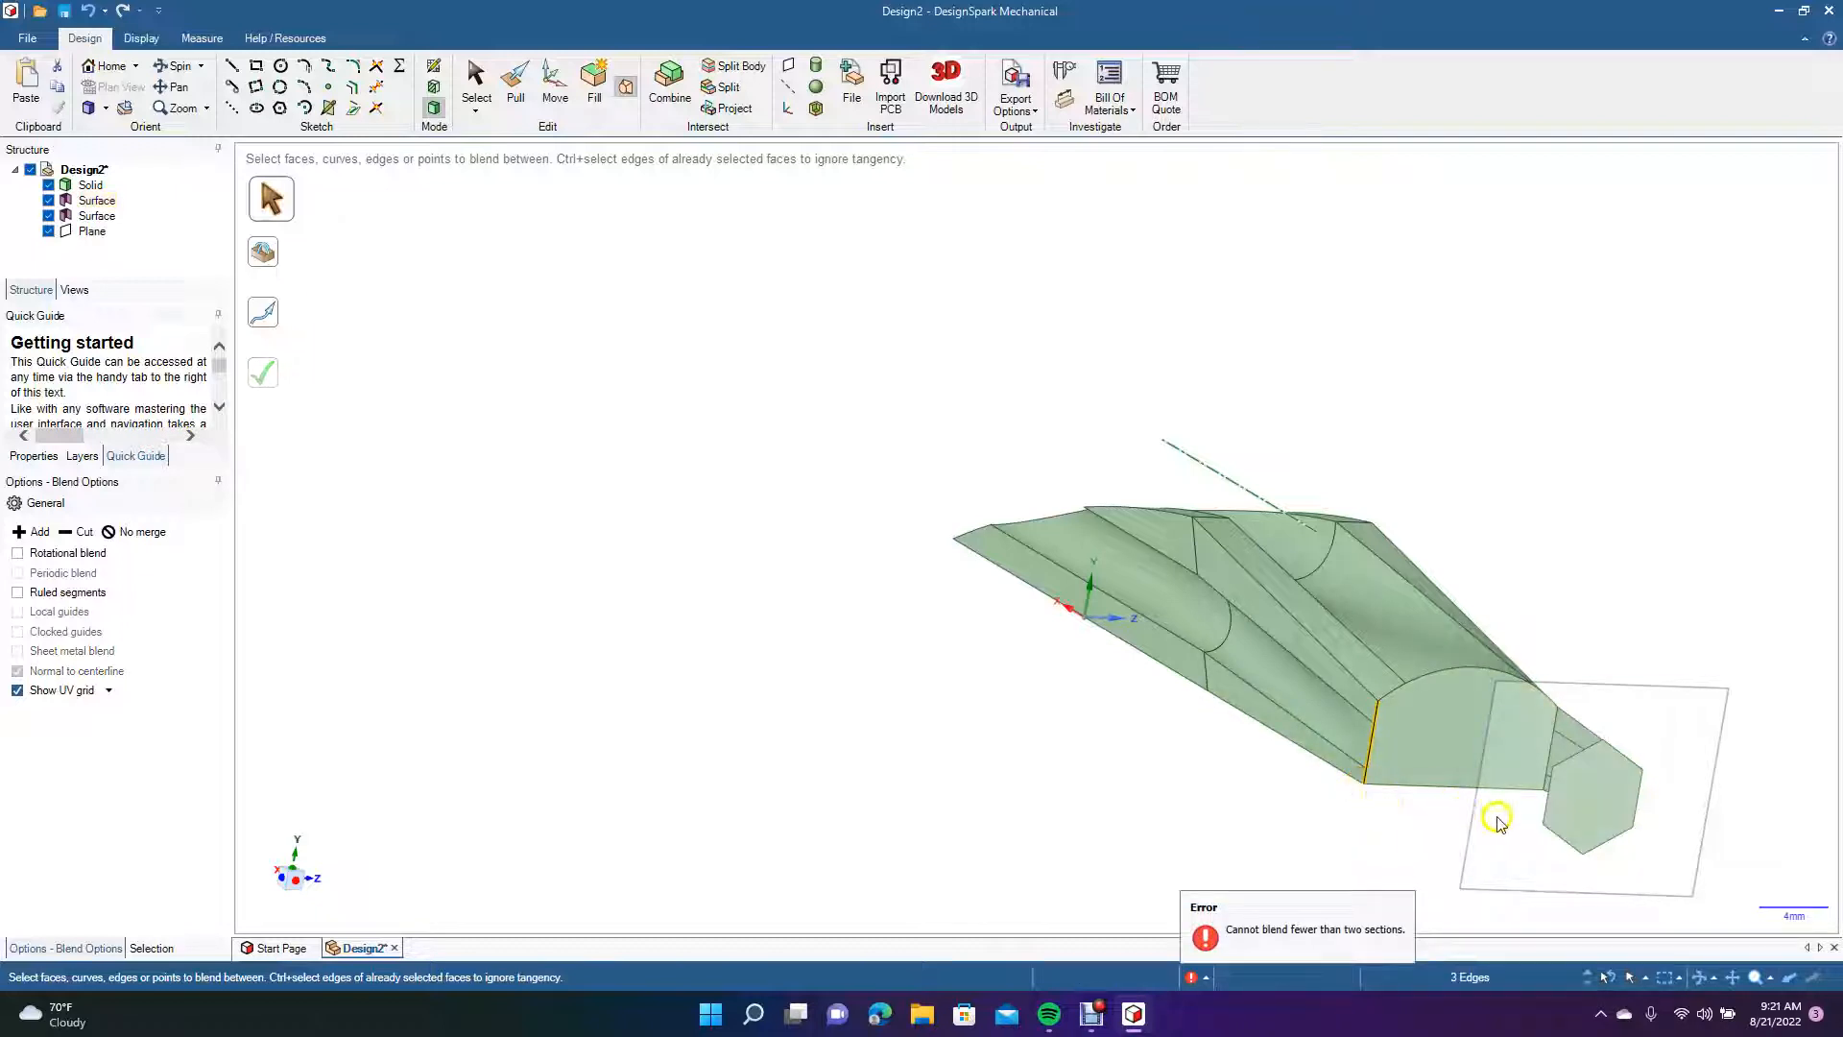
{"action": "left_click", "coordinate": [1540, 811]}
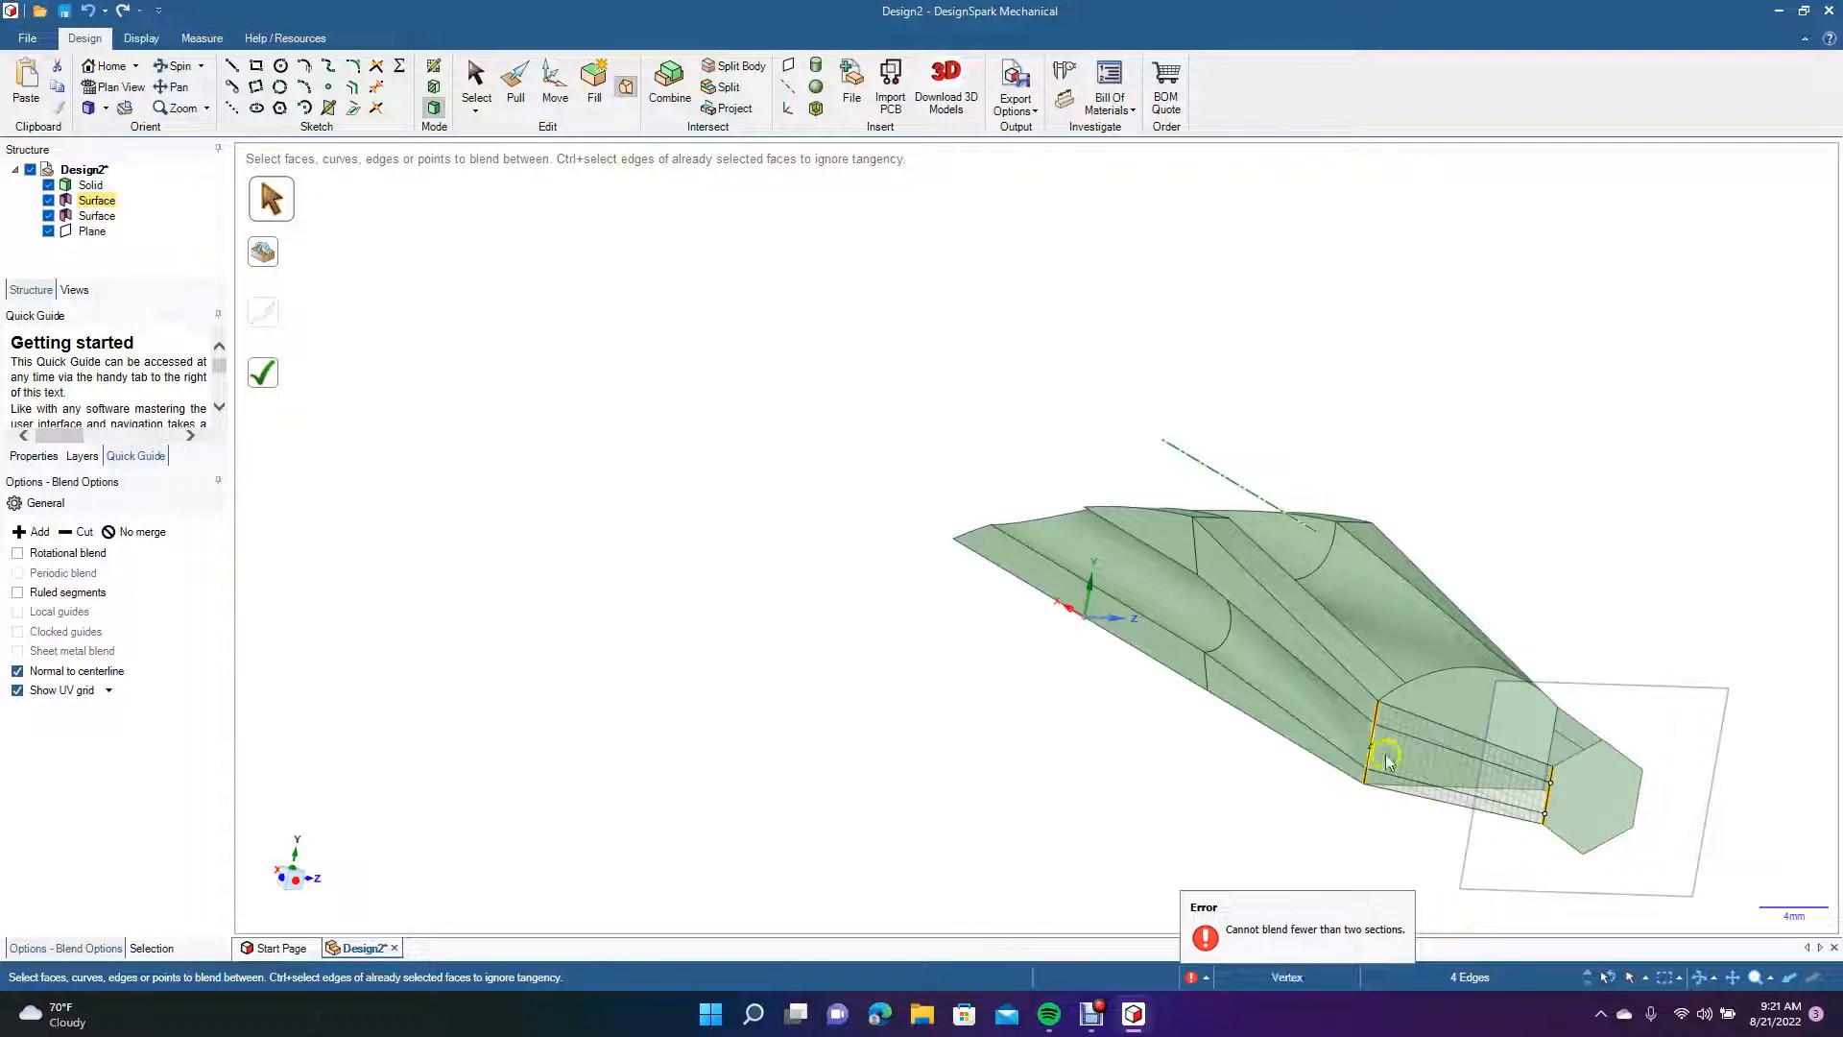
{"action": "left_click", "coordinate": [267, 380]}
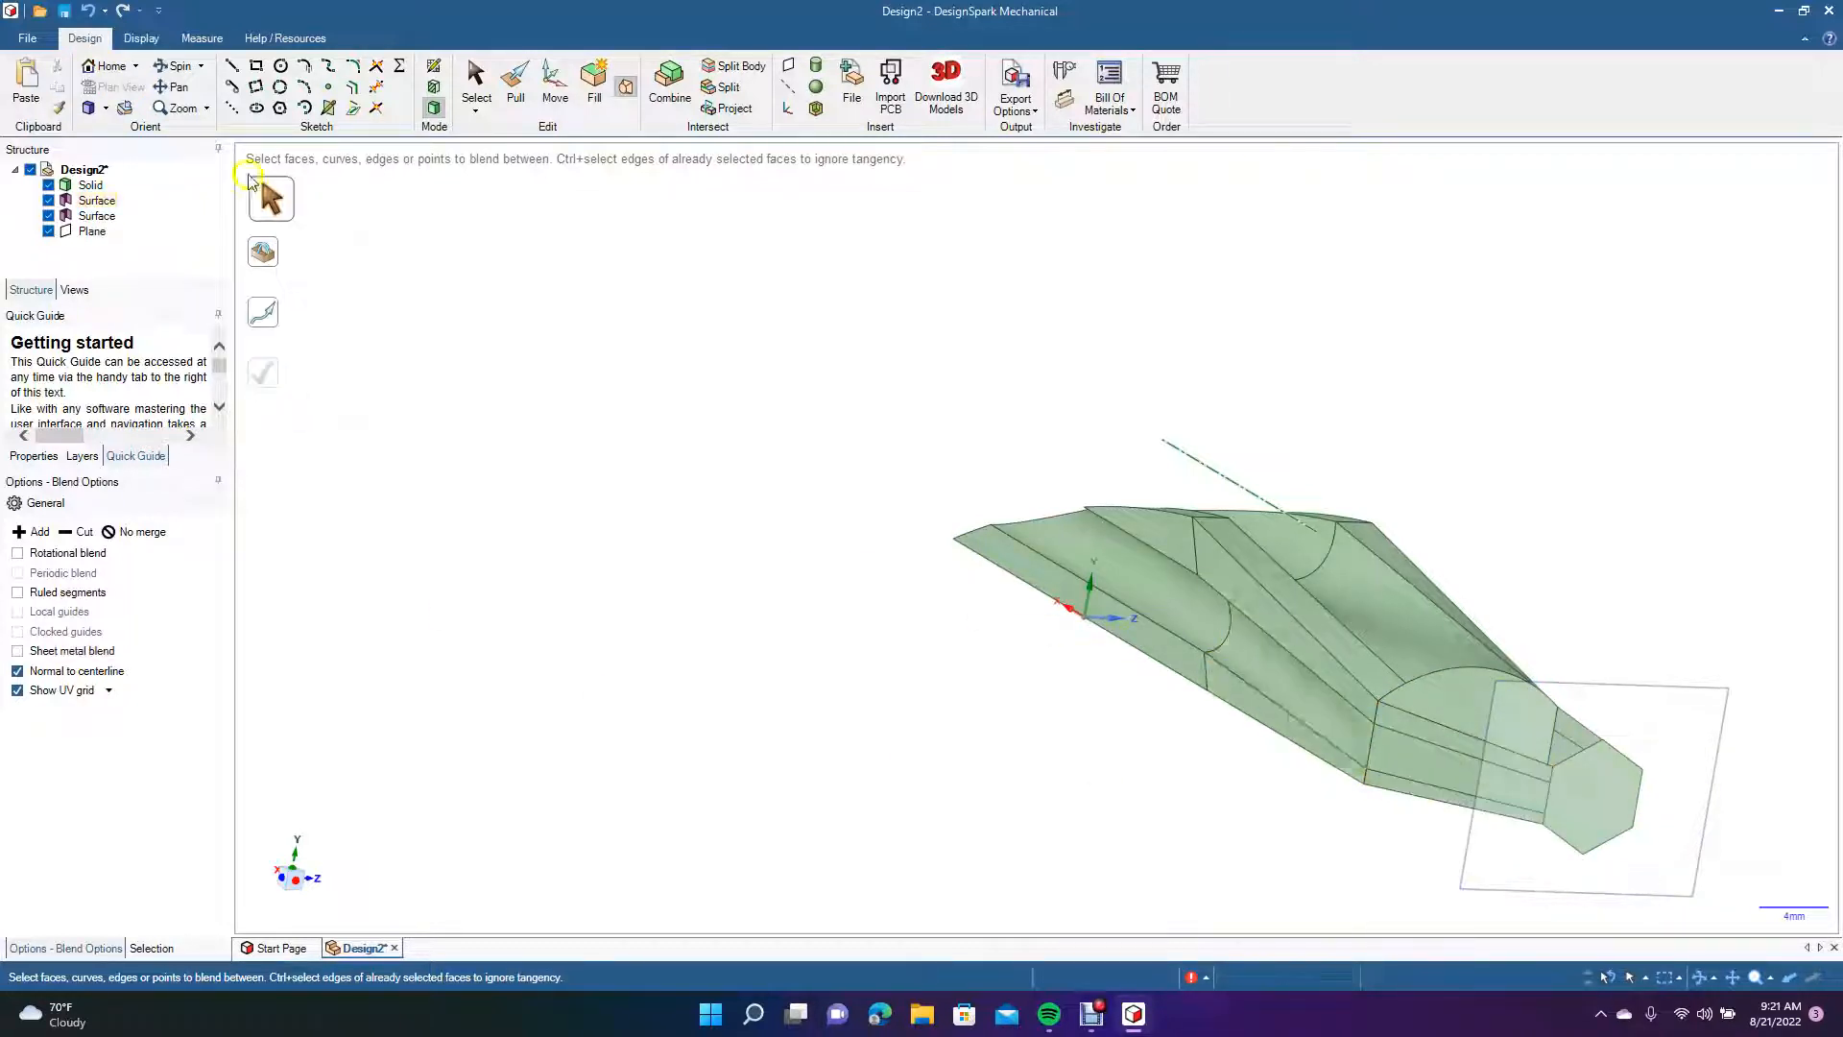
Blend the three segments of the end face's arched top edge to the hexagon's two upper edges.
{"action": "left_click", "coordinate": [175, 65]}
{"action": "left_click_drag", "start_coordinate": [557, 363], "coordinate": [434, 385]}
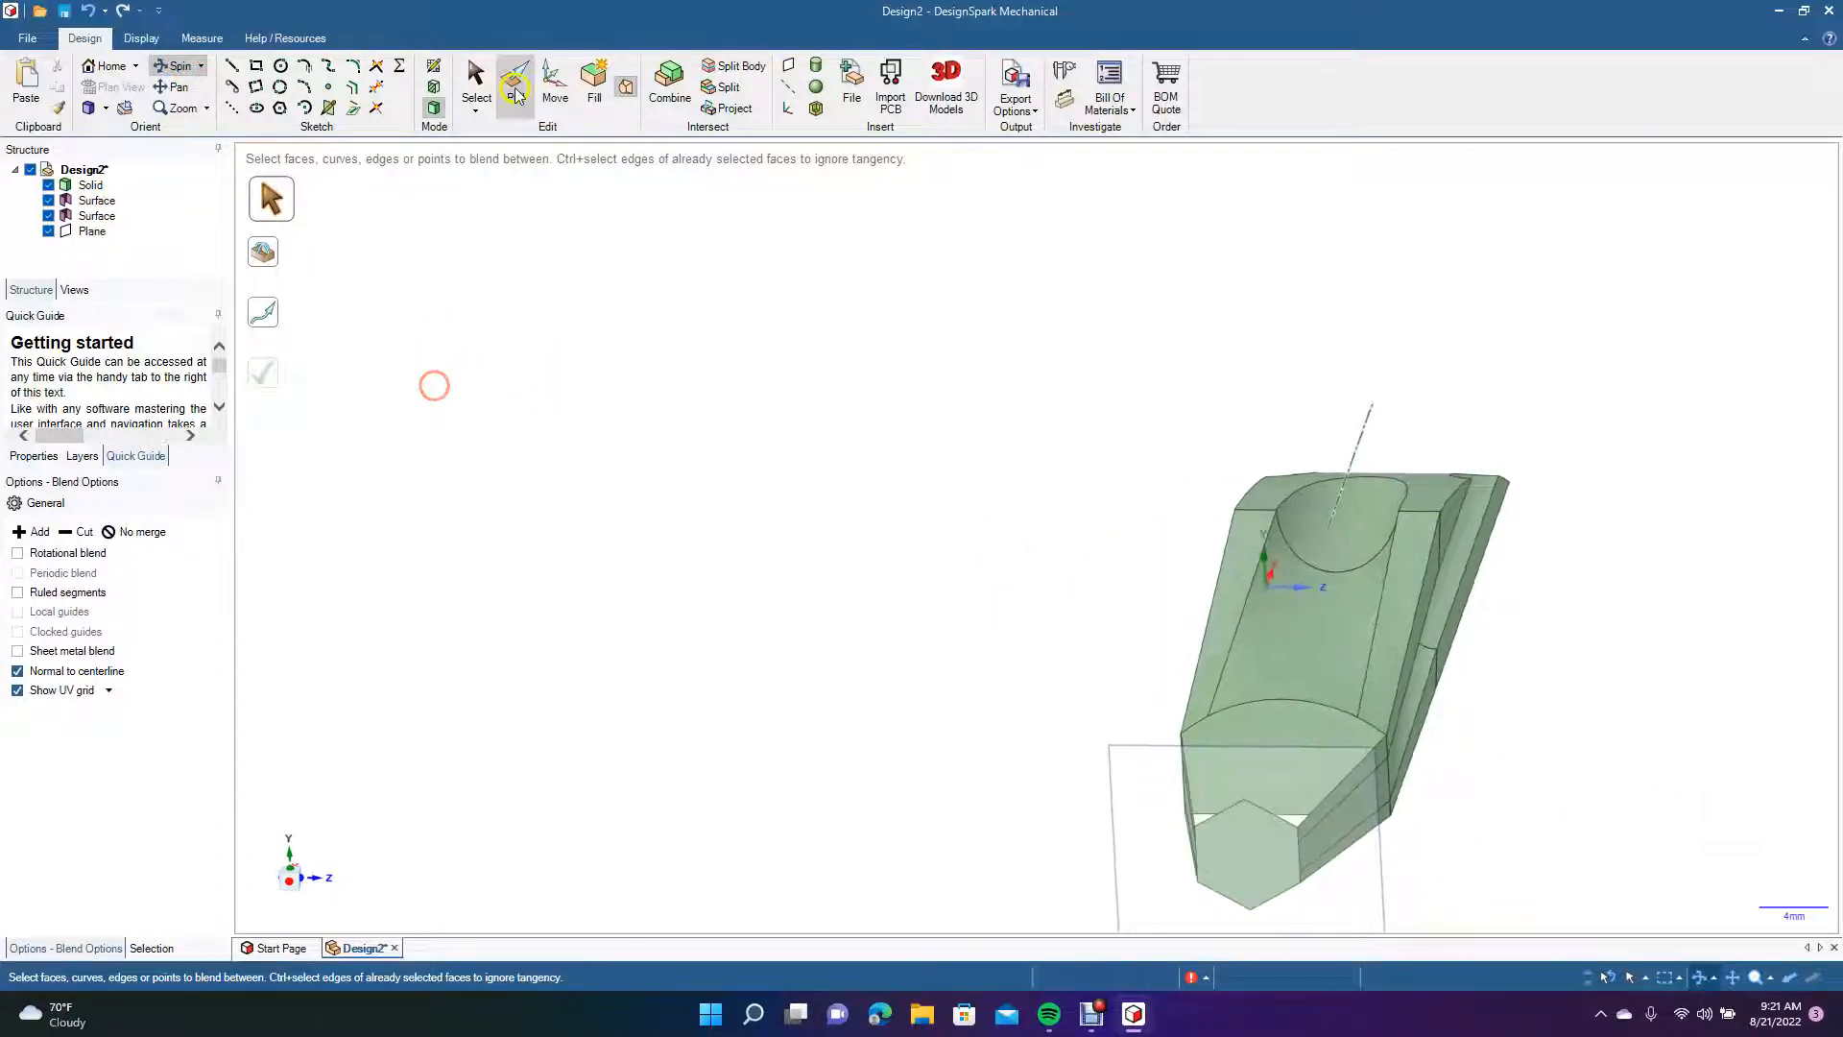
{"action": "left_click", "coordinate": [623, 91]}
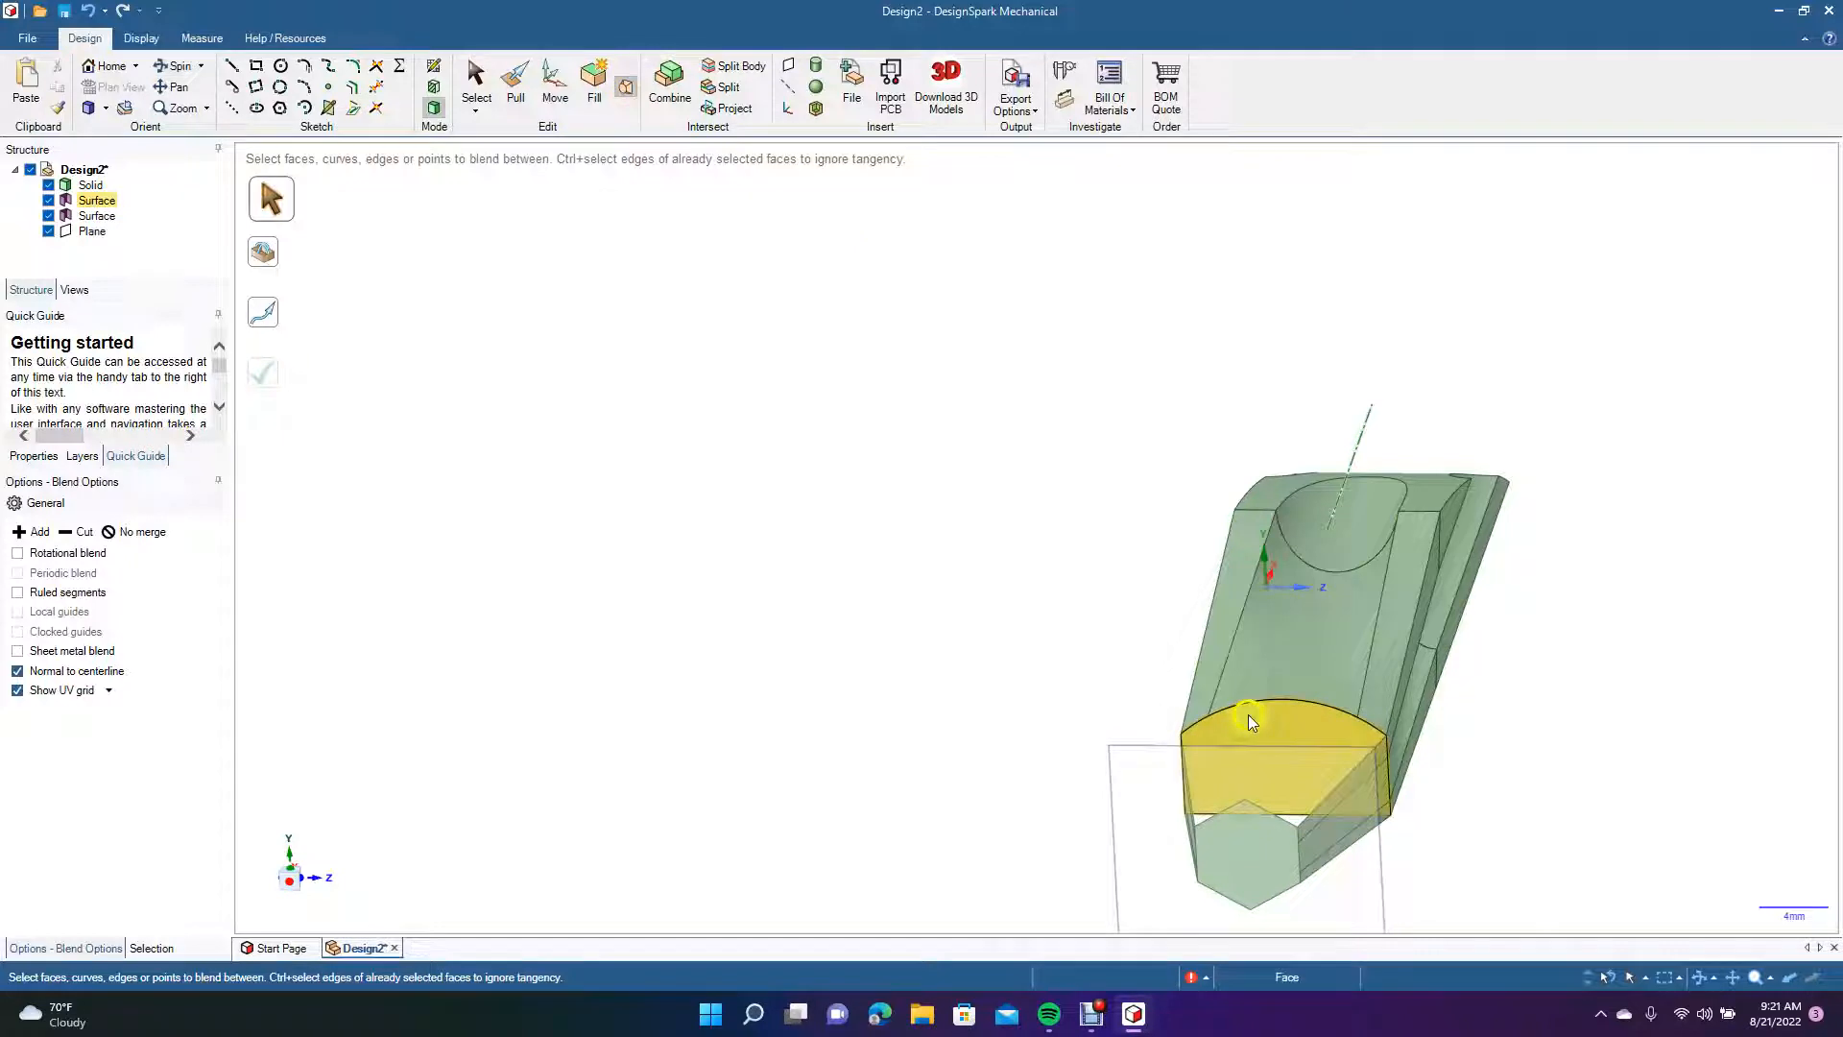
{"action": "left_click", "coordinate": [1208, 716]}
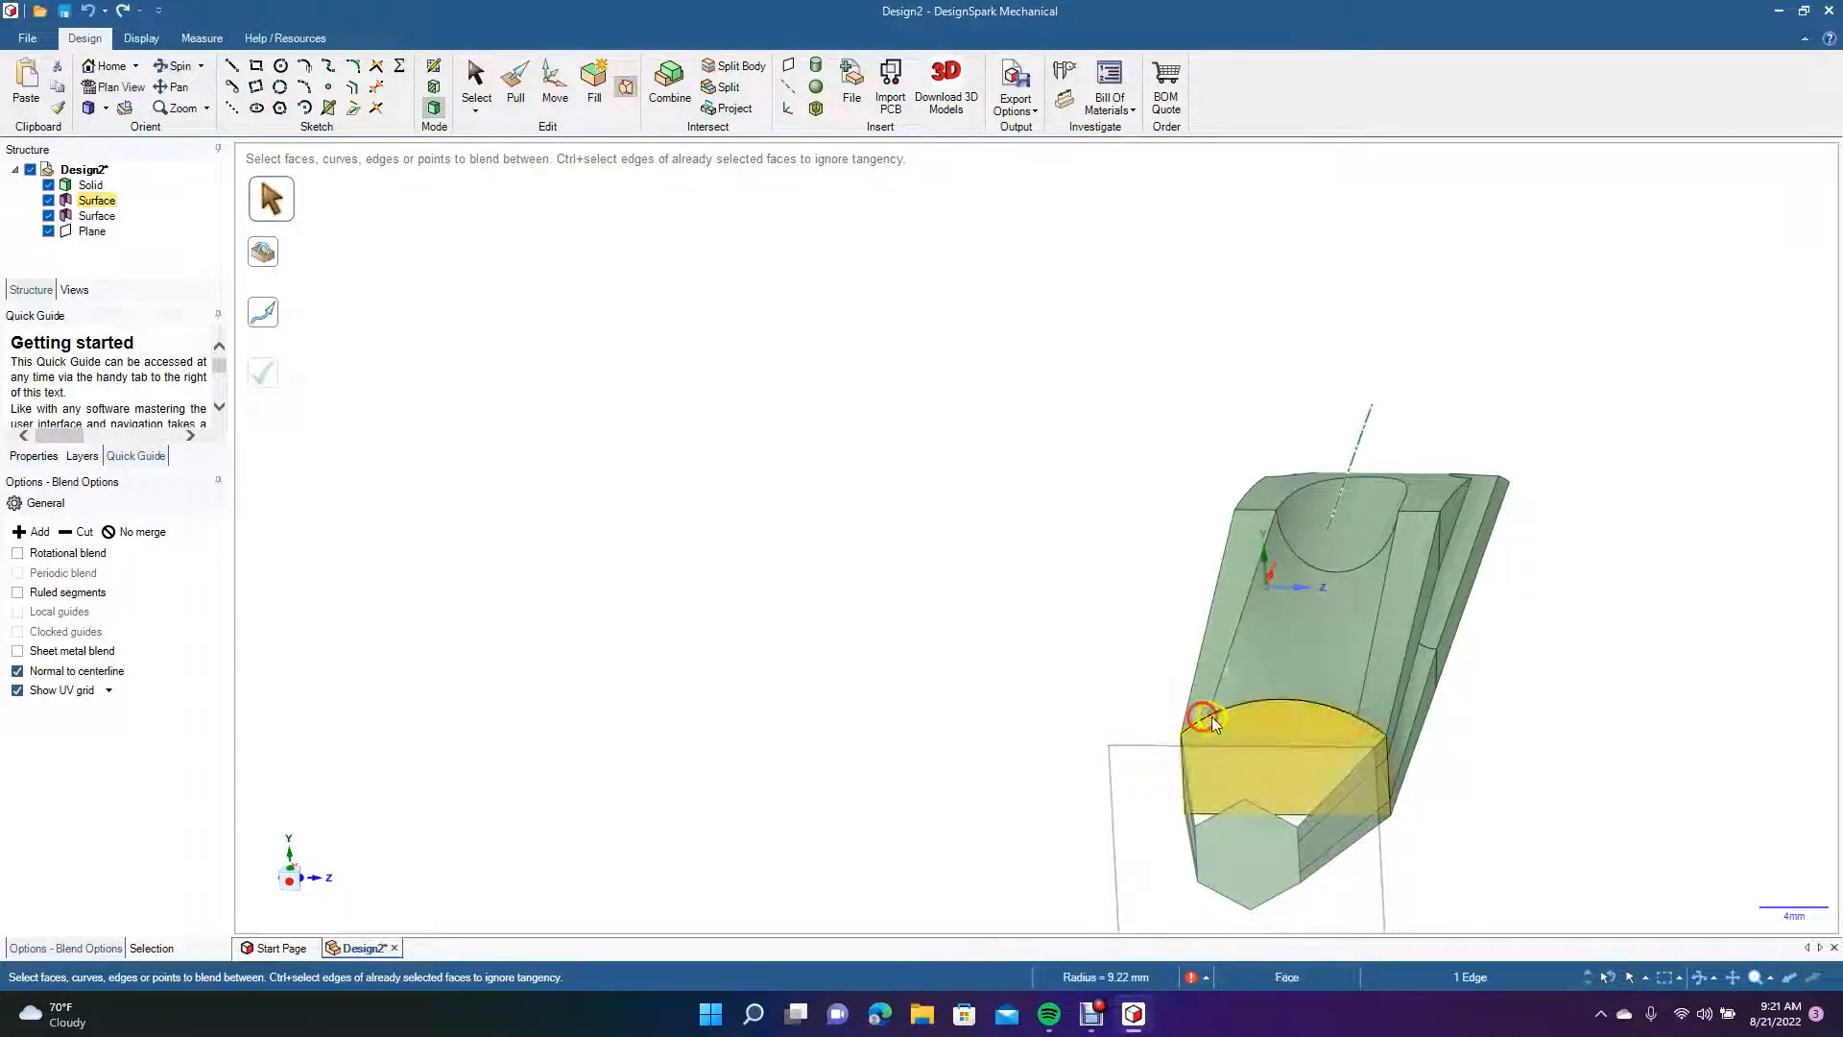
{"action": "left_click", "coordinate": [1369, 722]}
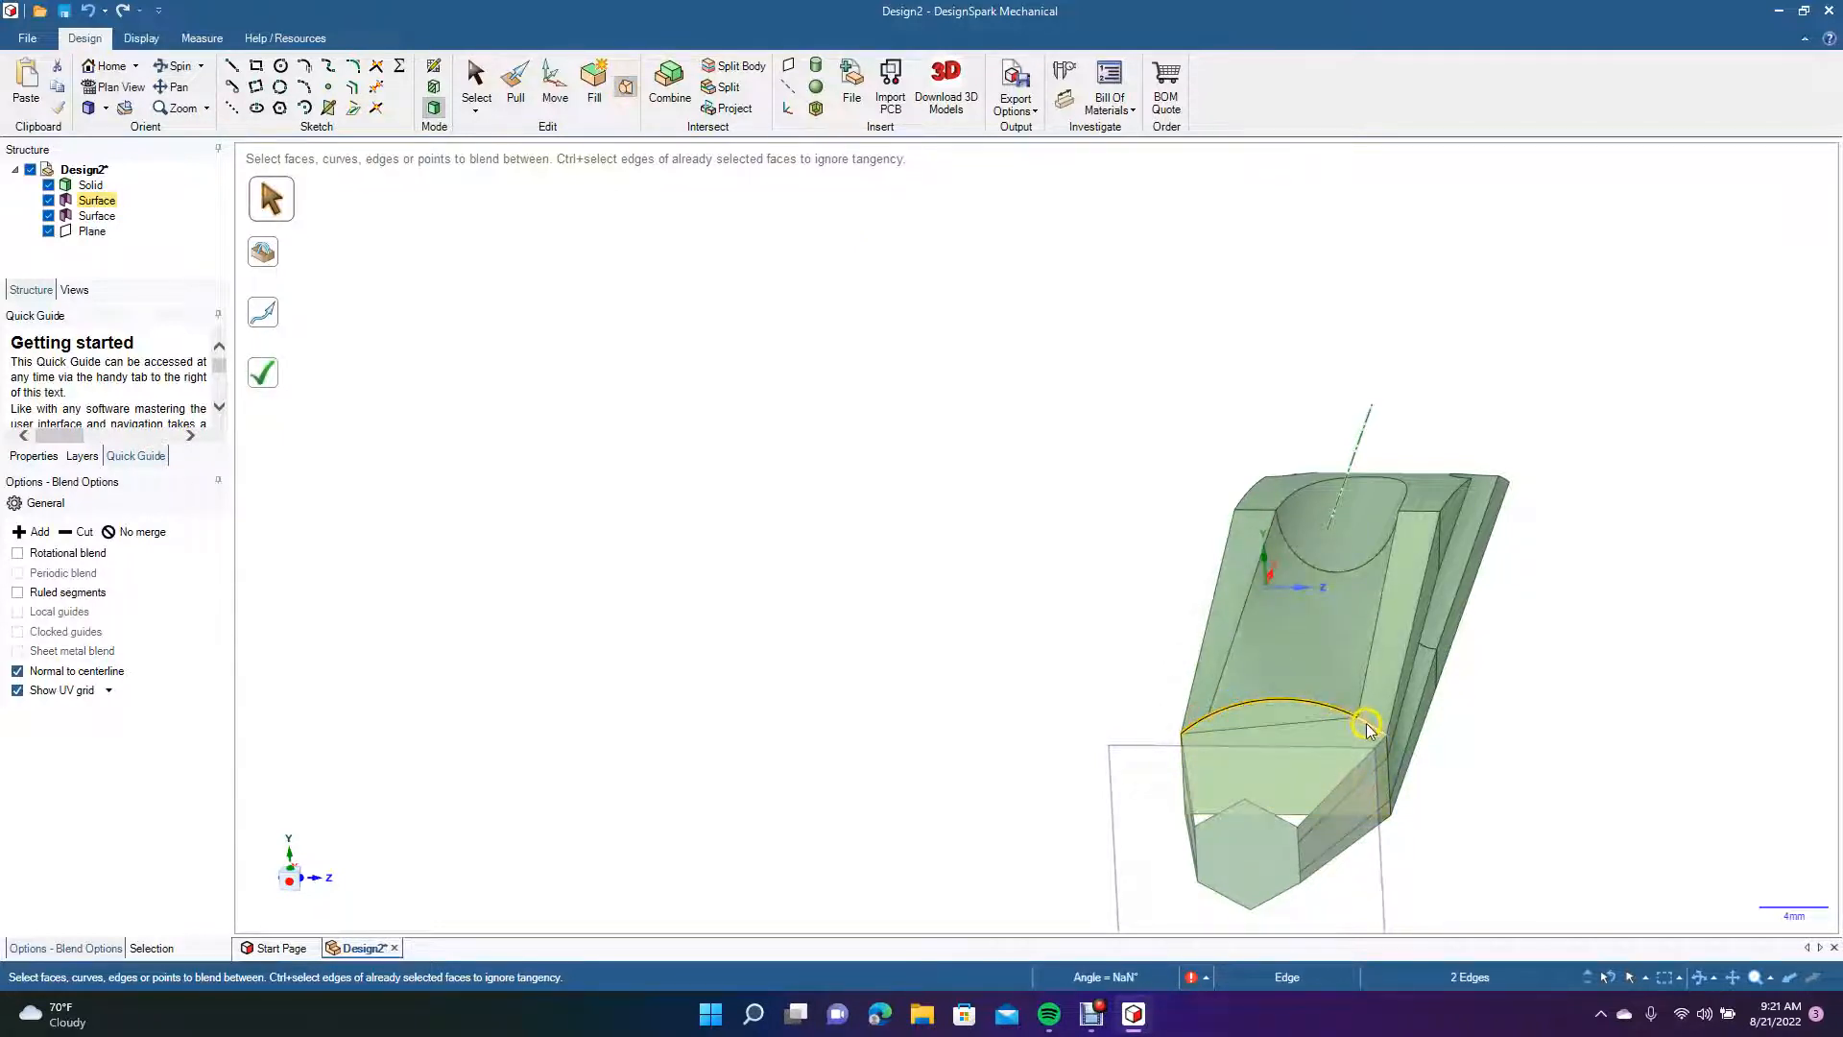
{"action": "left_click", "coordinate": [1369, 730]}
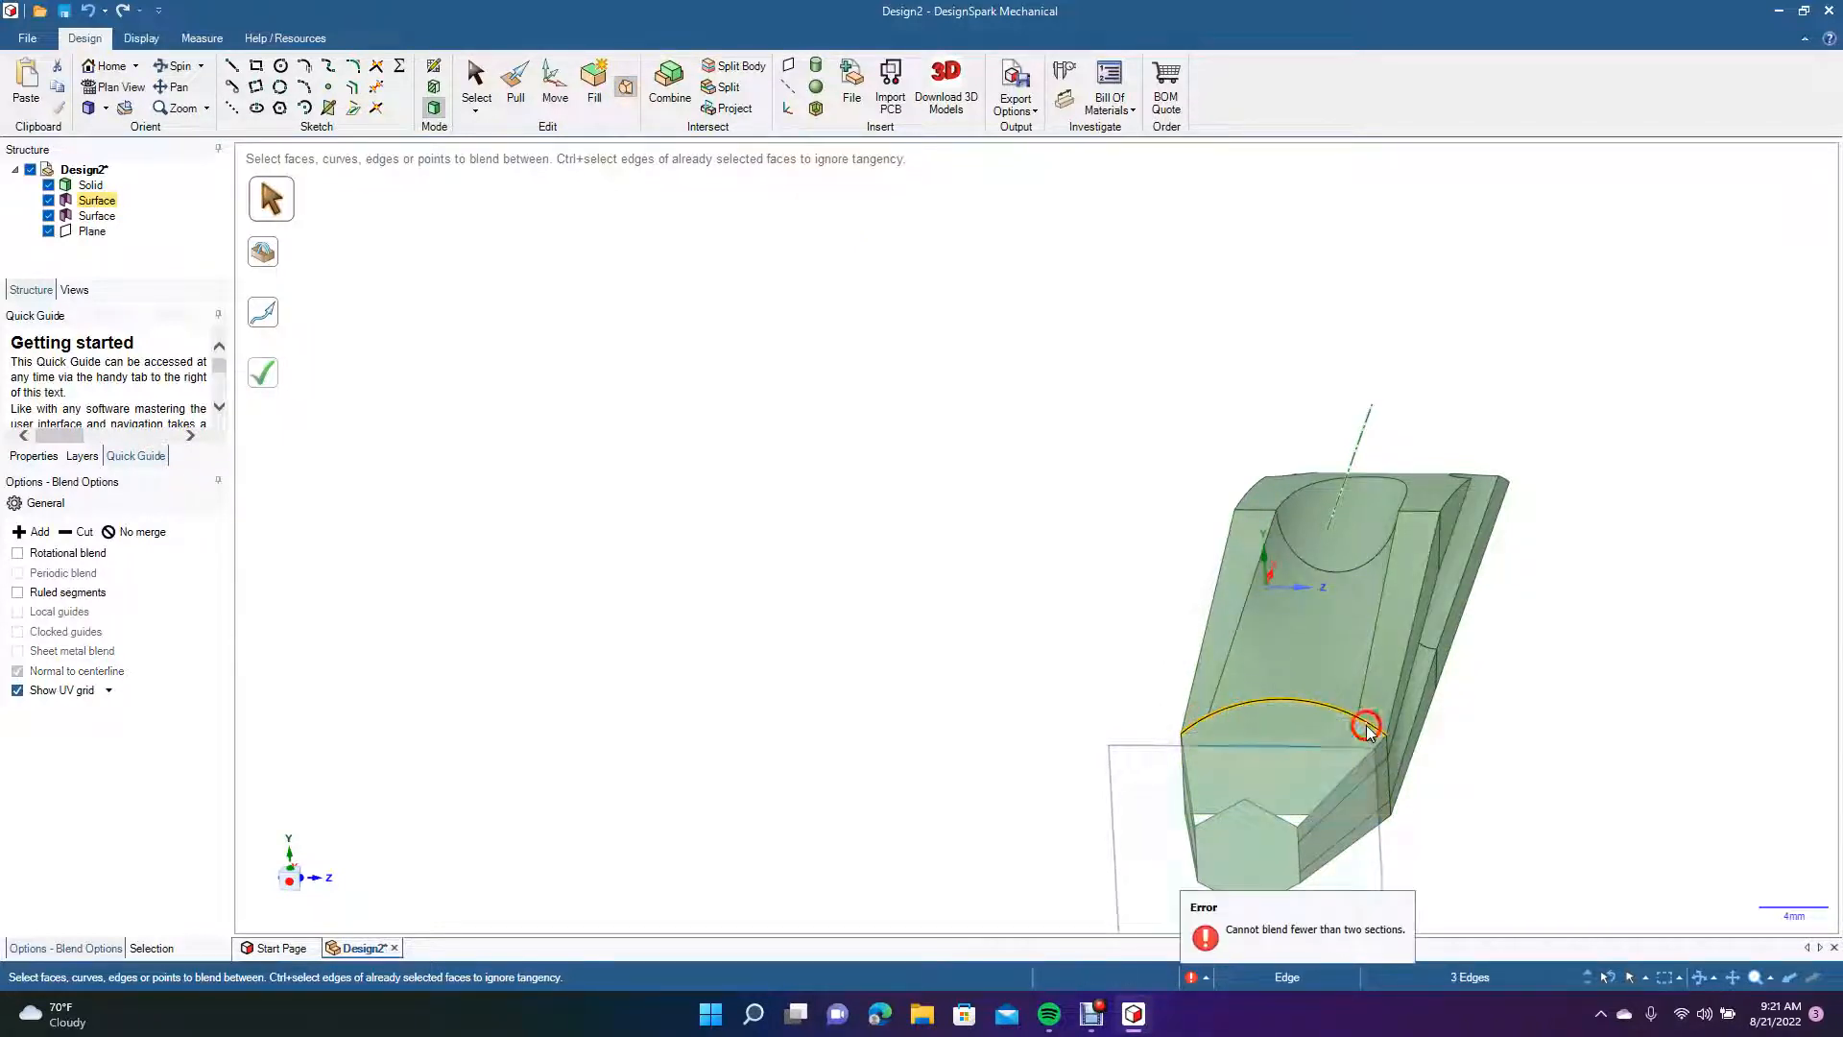
{"action": "left_click", "coordinate": [1225, 816]}
{"action": "left_click", "coordinate": [1263, 811]}
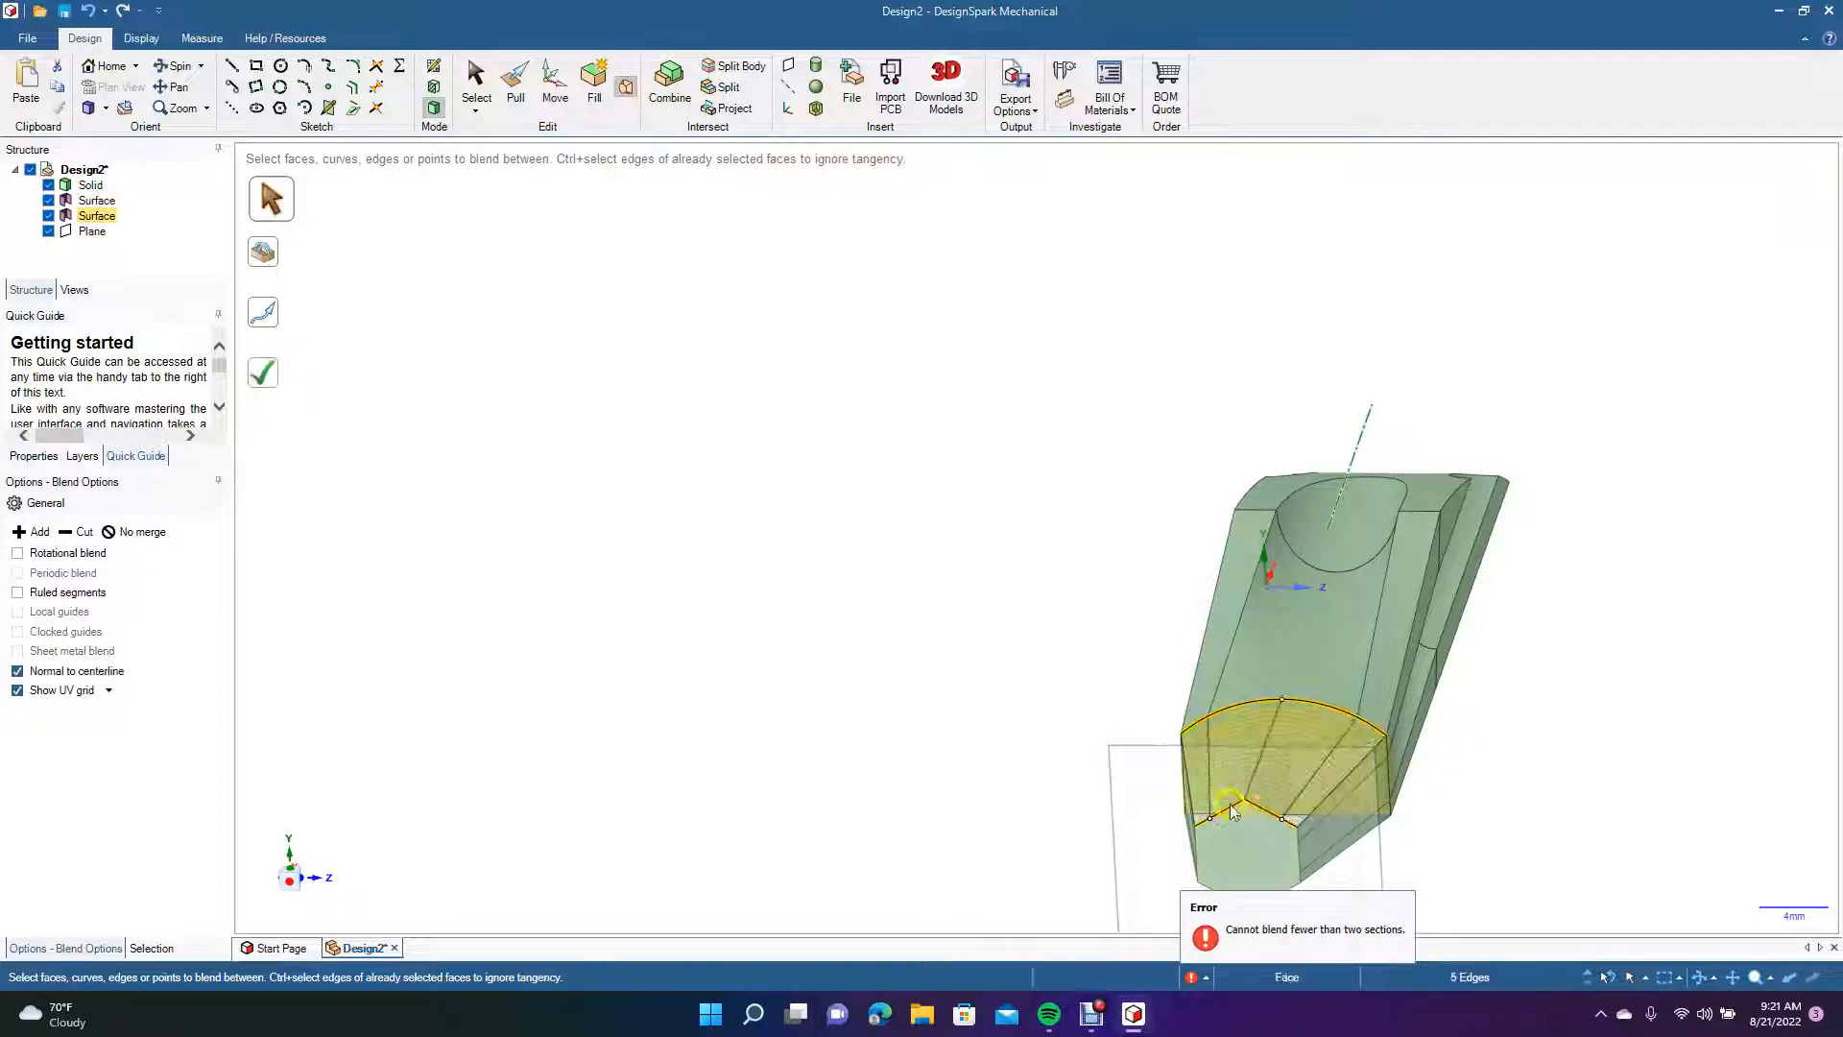
{"action": "left_click", "coordinate": [264, 375]}
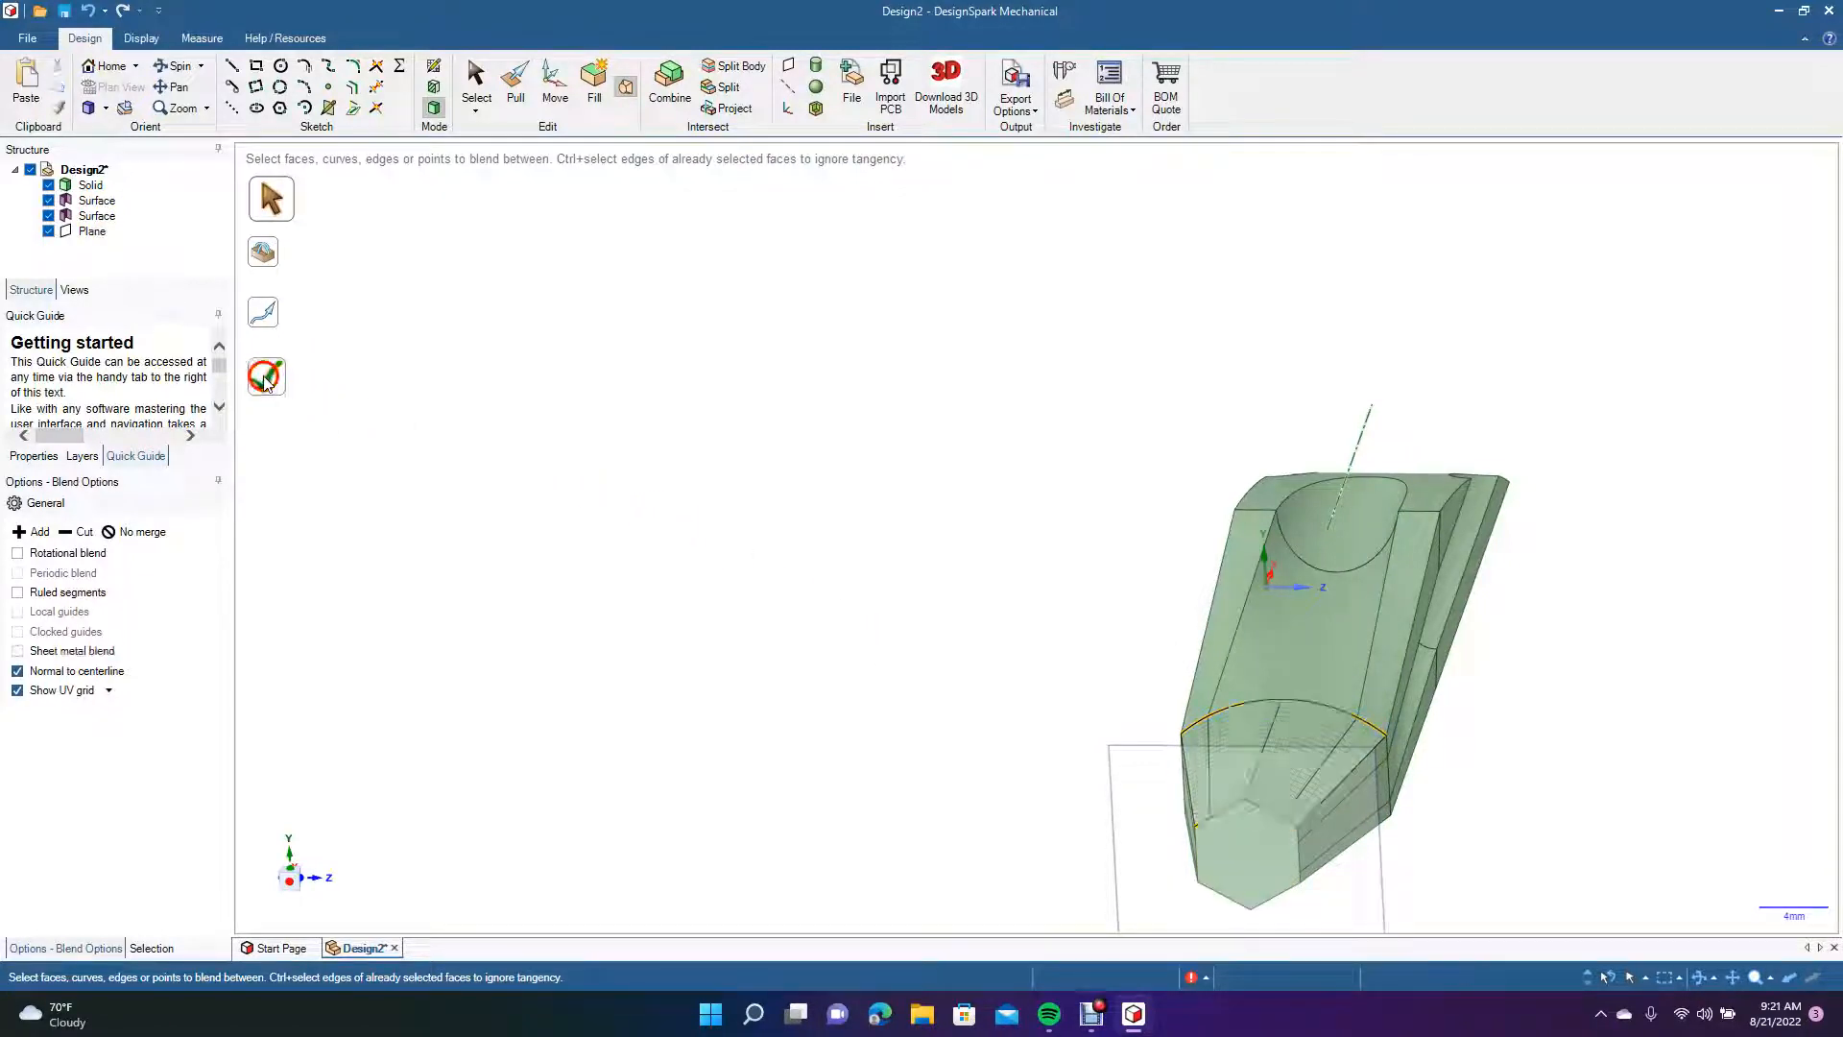
Blend the arched end face's straight bottom edge to the hexagon's two lower edges, closing the underside.
{"action": "left_click", "coordinate": [169, 69]}
{"action": "left_click_drag", "start_coordinate": [675, 341], "coordinate": [570, 196]}
{"action": "left_click_drag", "start_coordinate": [567, 200], "coordinate": [567, 195]}
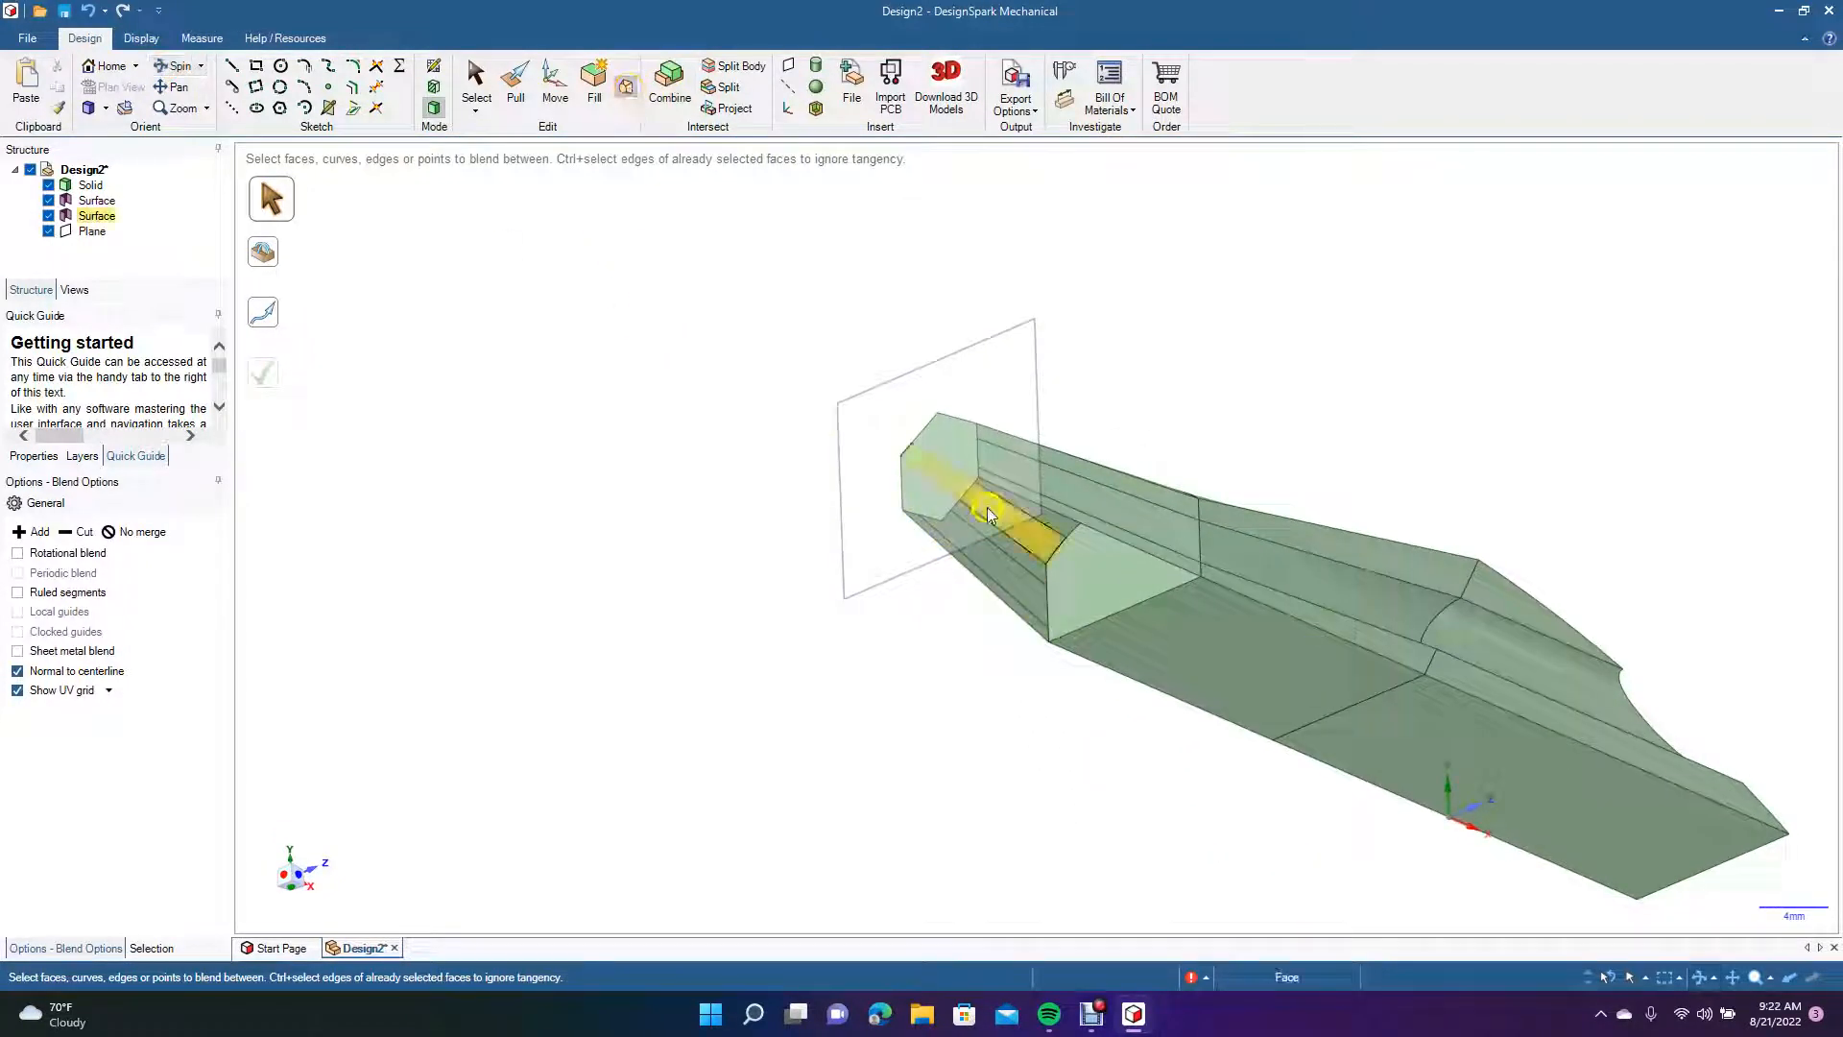
{"action": "left_click", "coordinate": [1121, 618]}
{"action": "left_click", "coordinate": [1121, 612]}
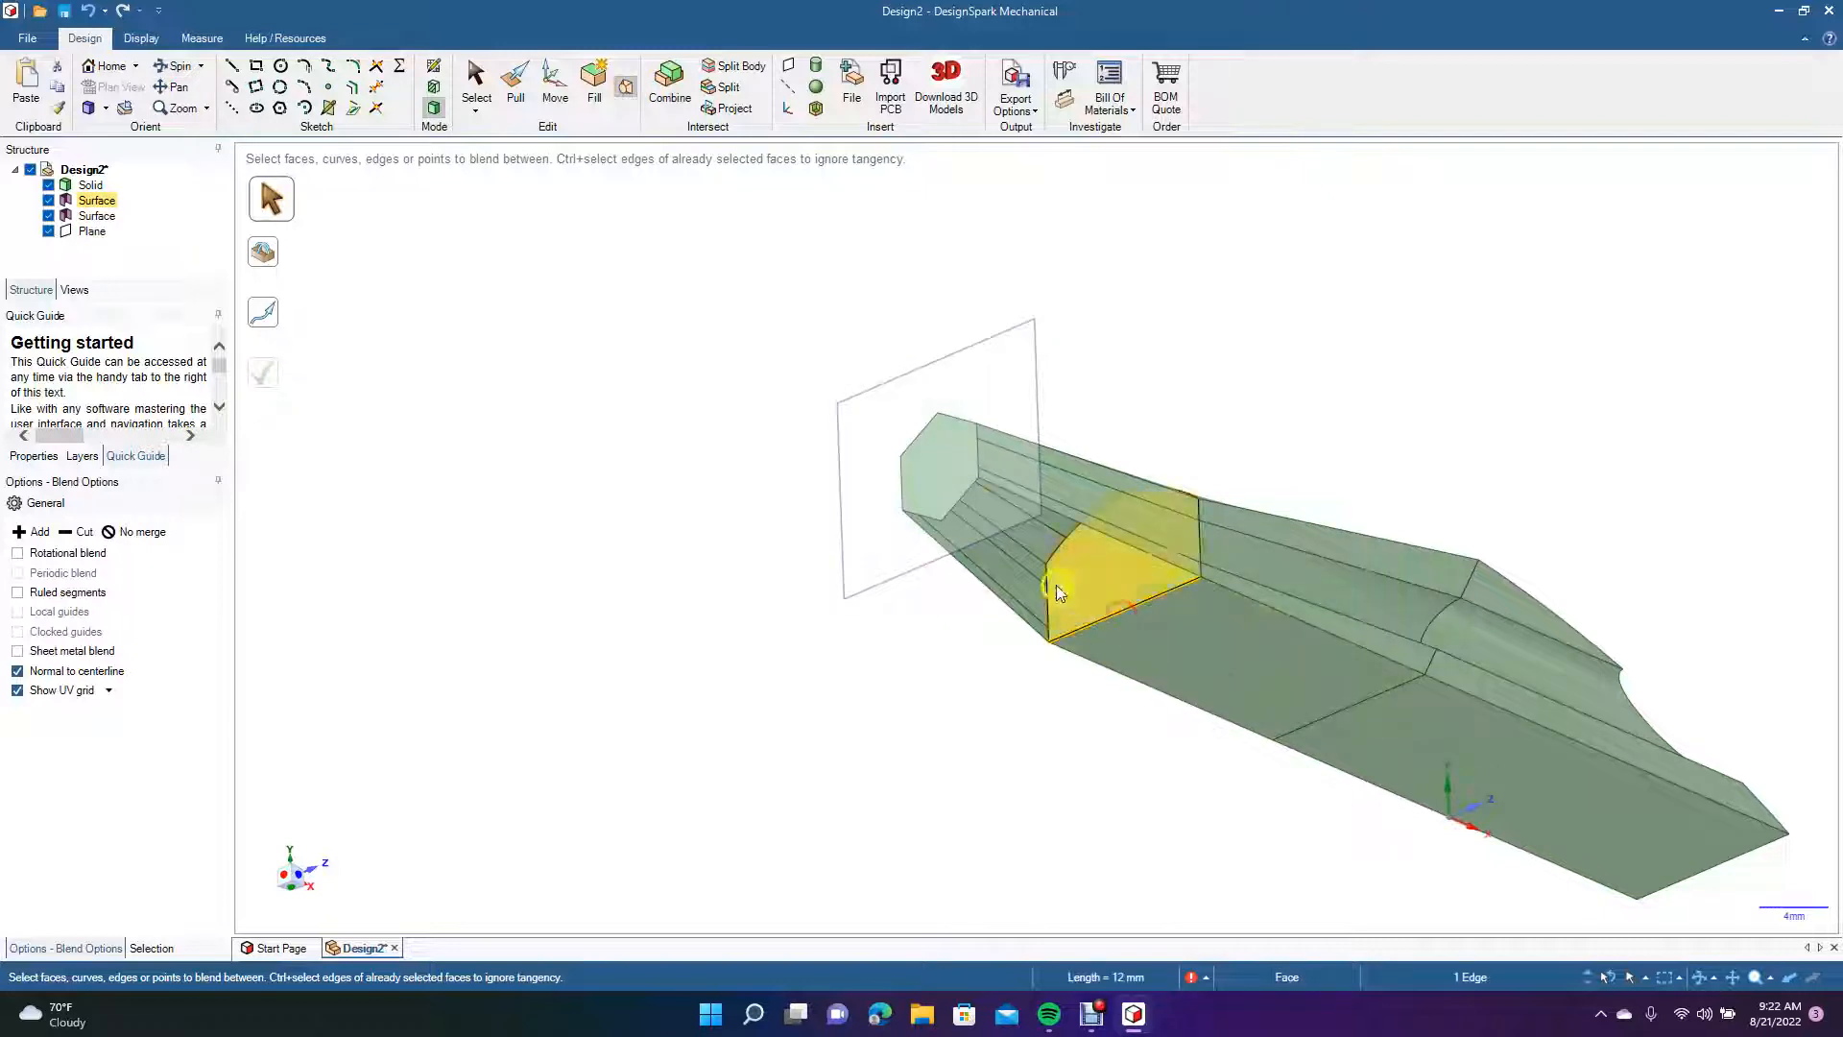
{"action": "left_click", "coordinate": [960, 499], "text": "ctrl"}
{"action": "left_click", "coordinate": [929, 521], "text": "ctrl"}
{"action": "left_click", "coordinate": [272, 377]}
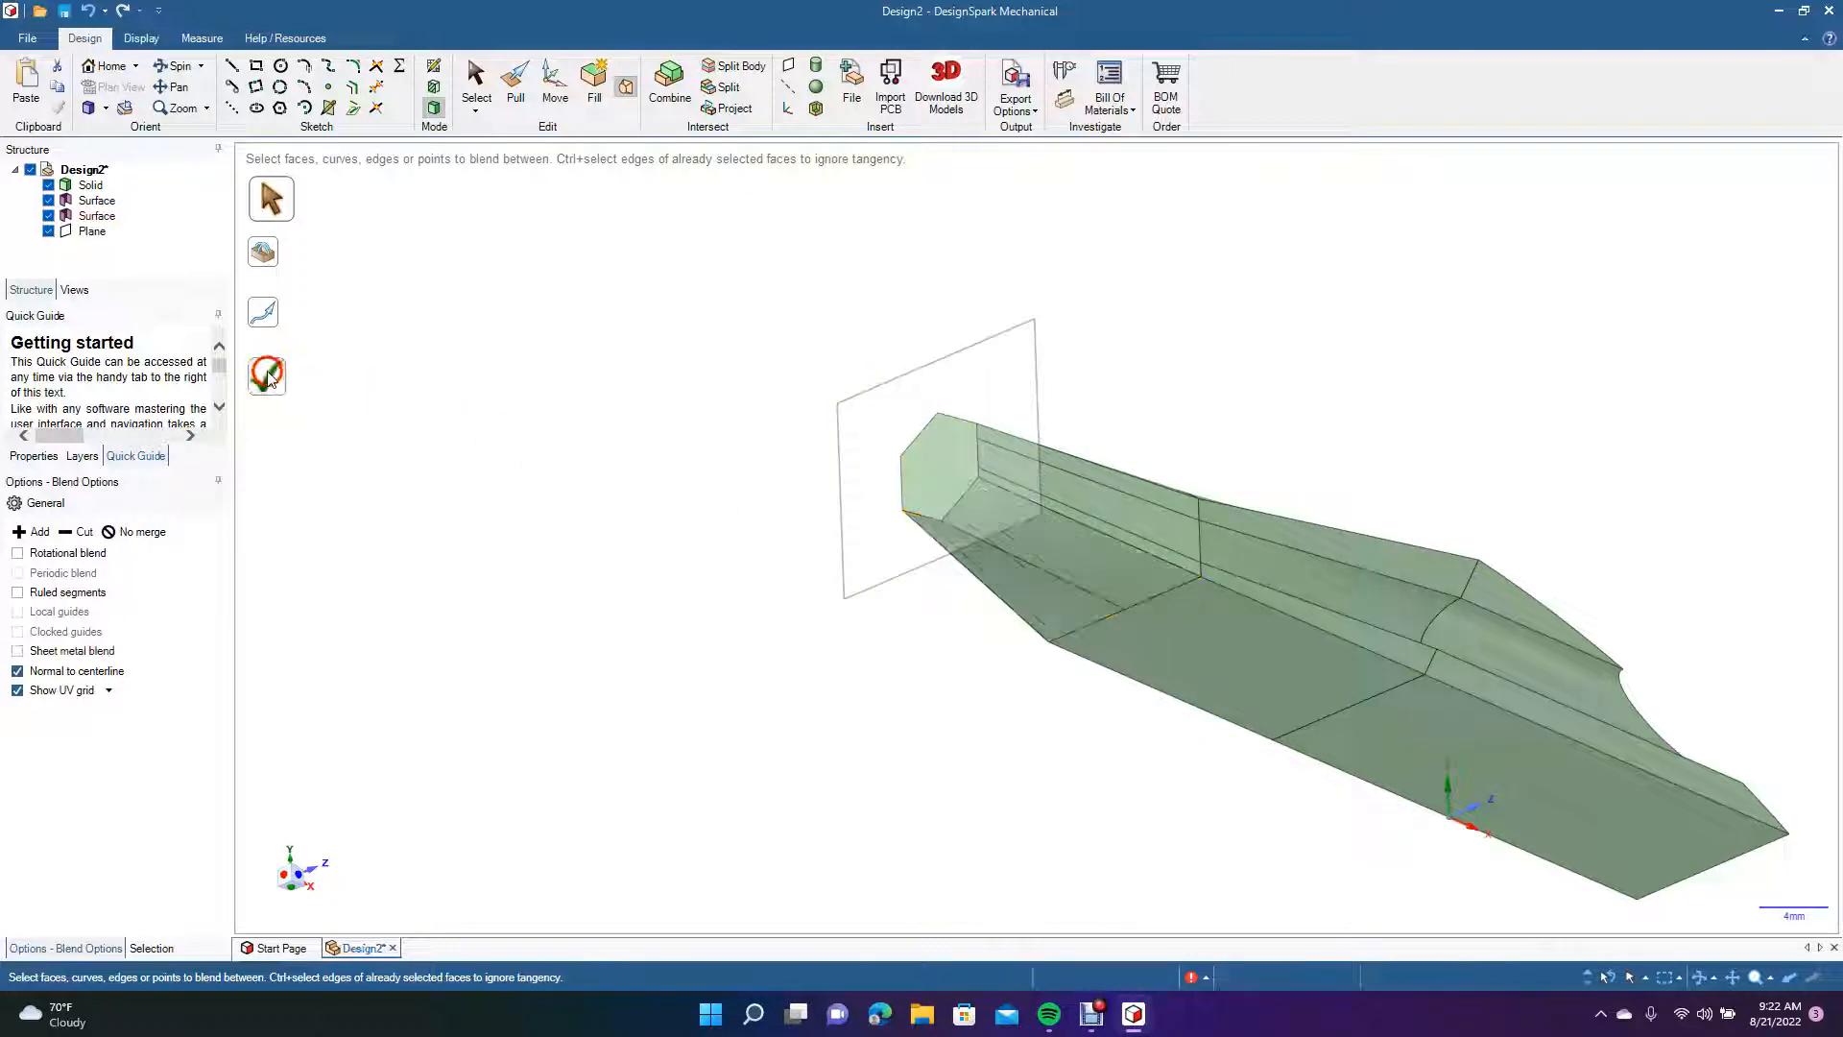
Detach the narrow flat strip face beside the curved top of the middle section as a separate surface.
{"action": "left_click", "coordinate": [181, 66]}
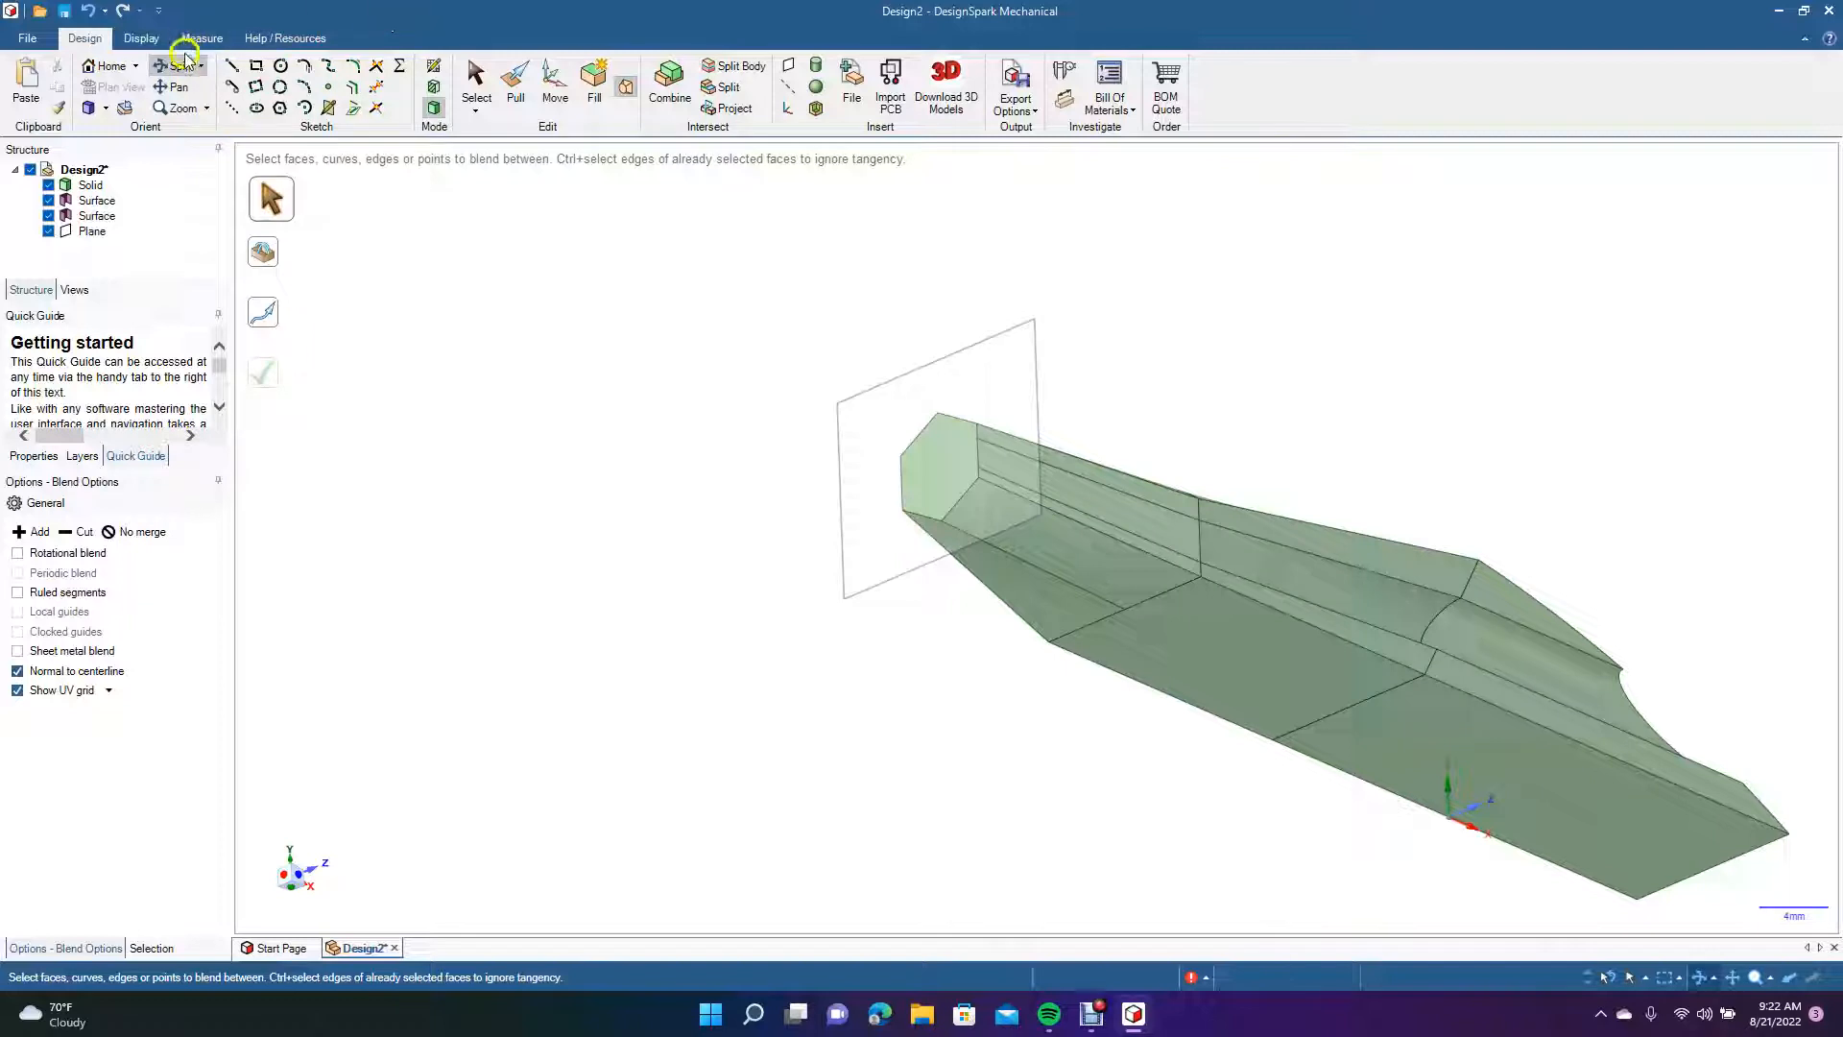
{"action": "left_click", "coordinate": [179, 74]}
{"action": "left_click", "coordinate": [181, 67]}
{"action": "left_click_drag", "start_coordinate": [589, 399], "coordinate": [433, 570]}
{"action": "left_click_drag", "start_coordinate": [702, 629], "coordinate": [428, 557]}
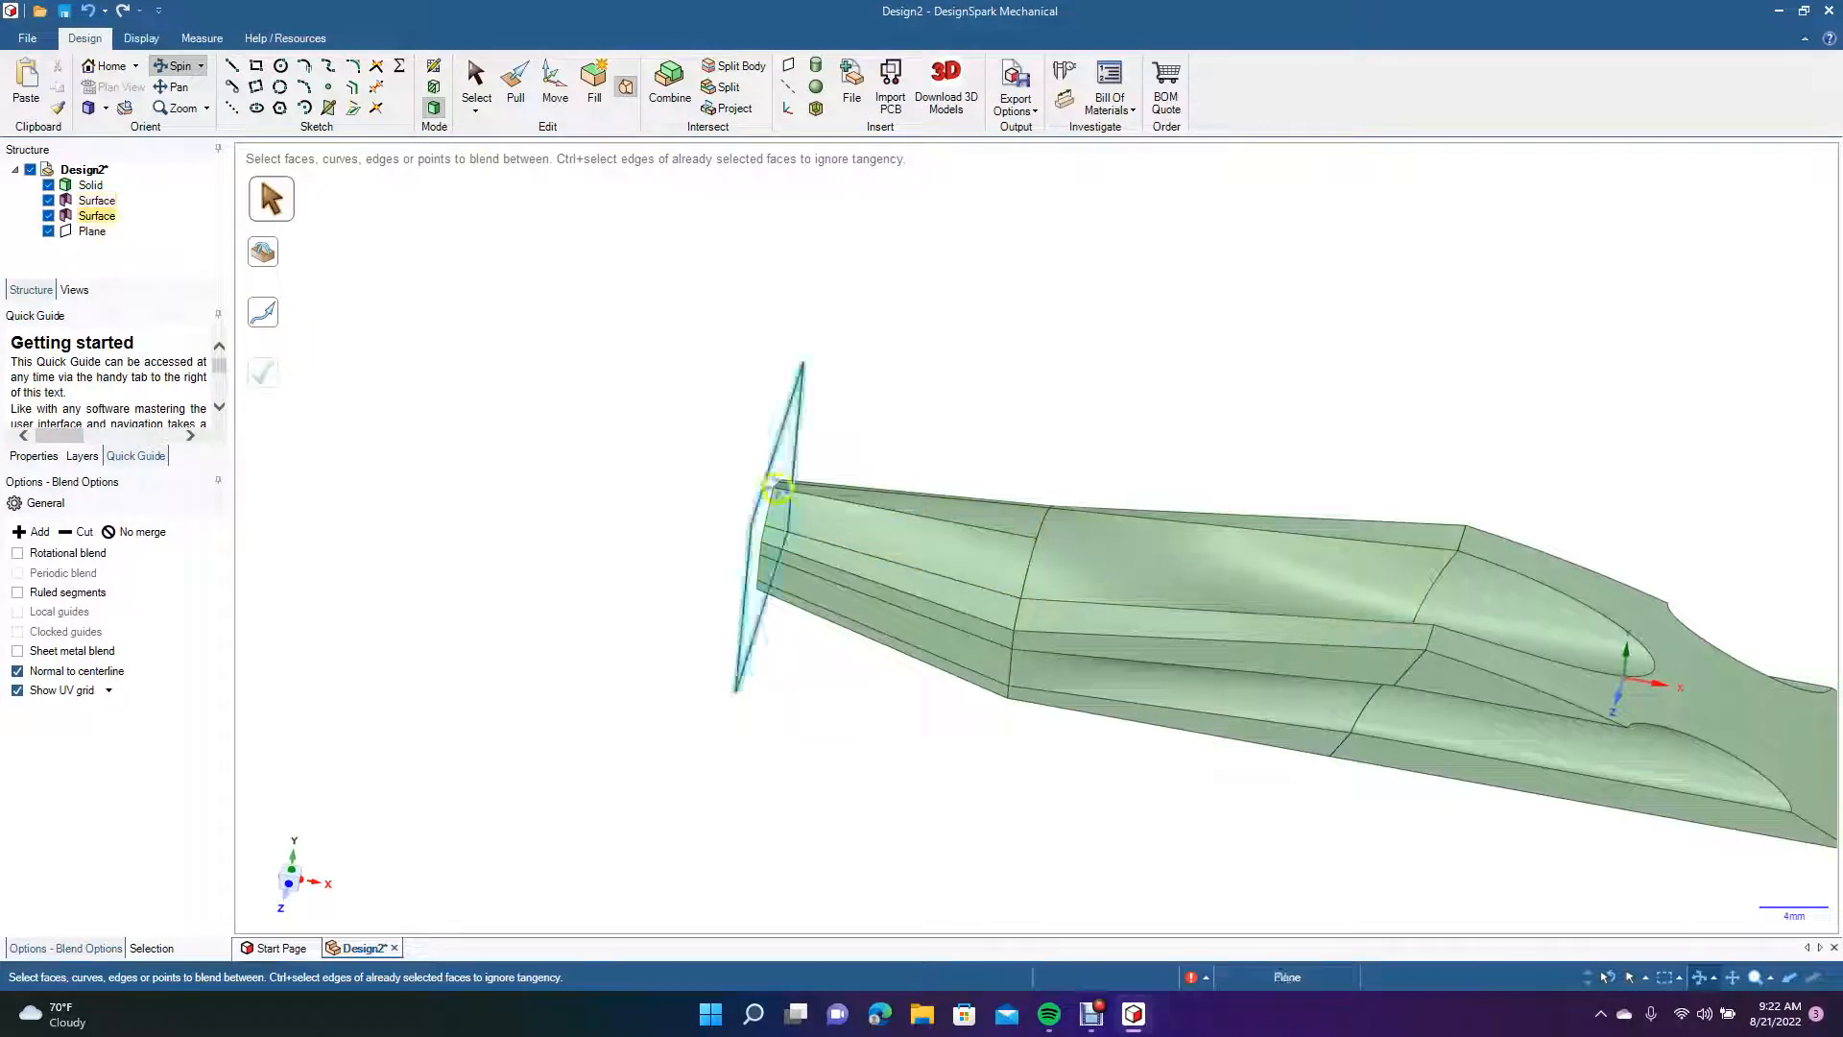
{"action": "left_click_drag", "start_coordinate": [638, 461], "coordinate": [734, 490]}
{"action": "left_click", "coordinate": [476, 82]}
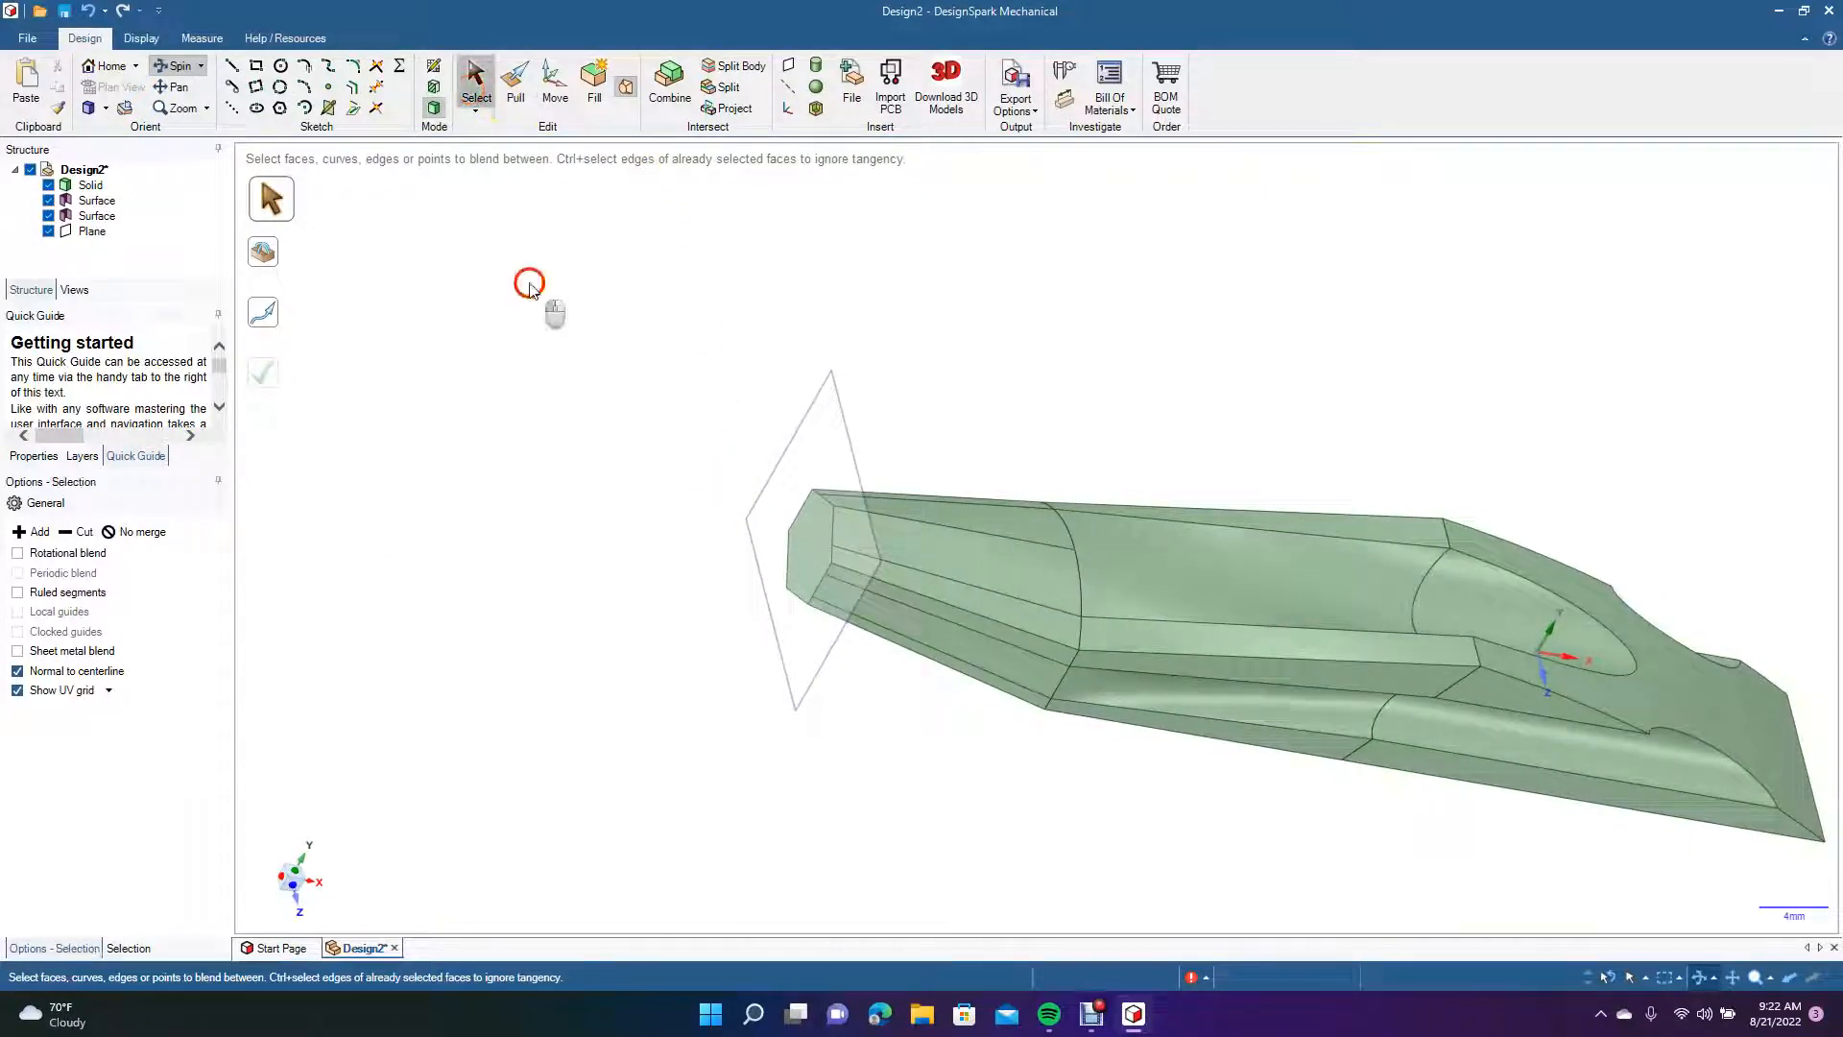
{"action": "right_click", "coordinate": [1221, 641]}
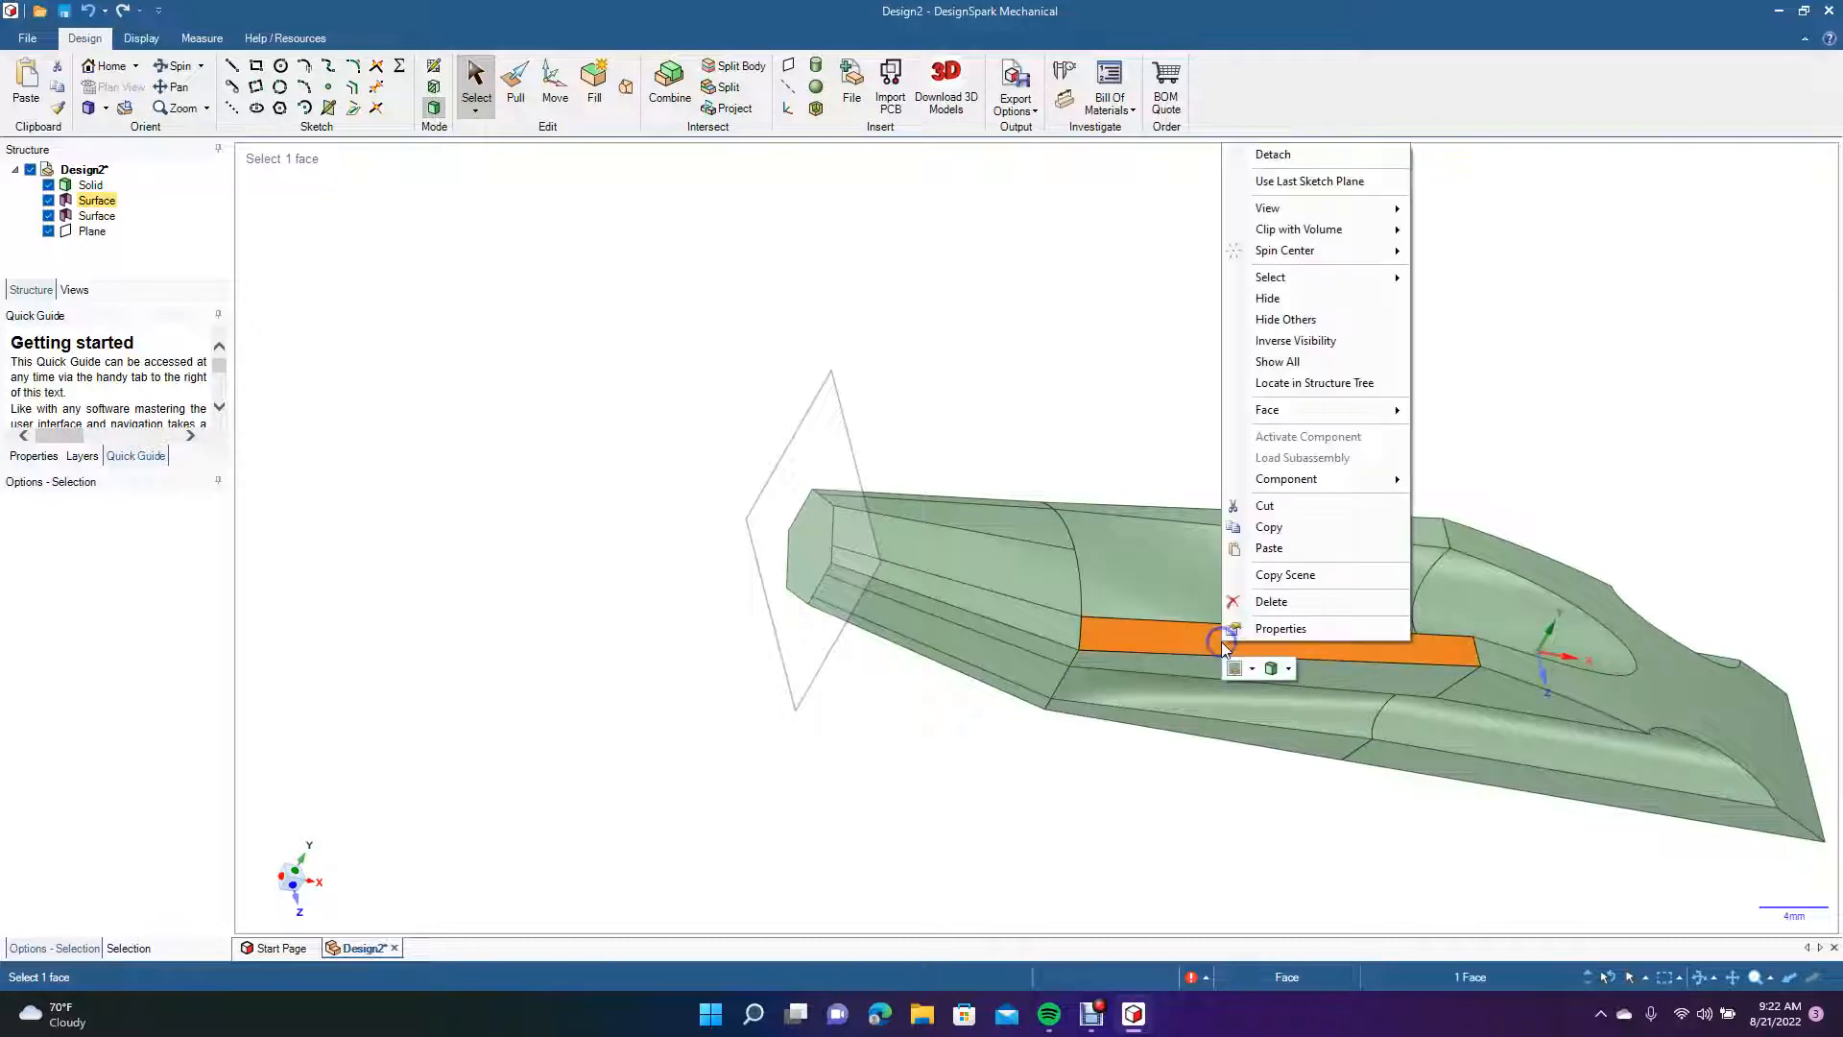
{"action": "left_click", "coordinate": [1296, 156]}
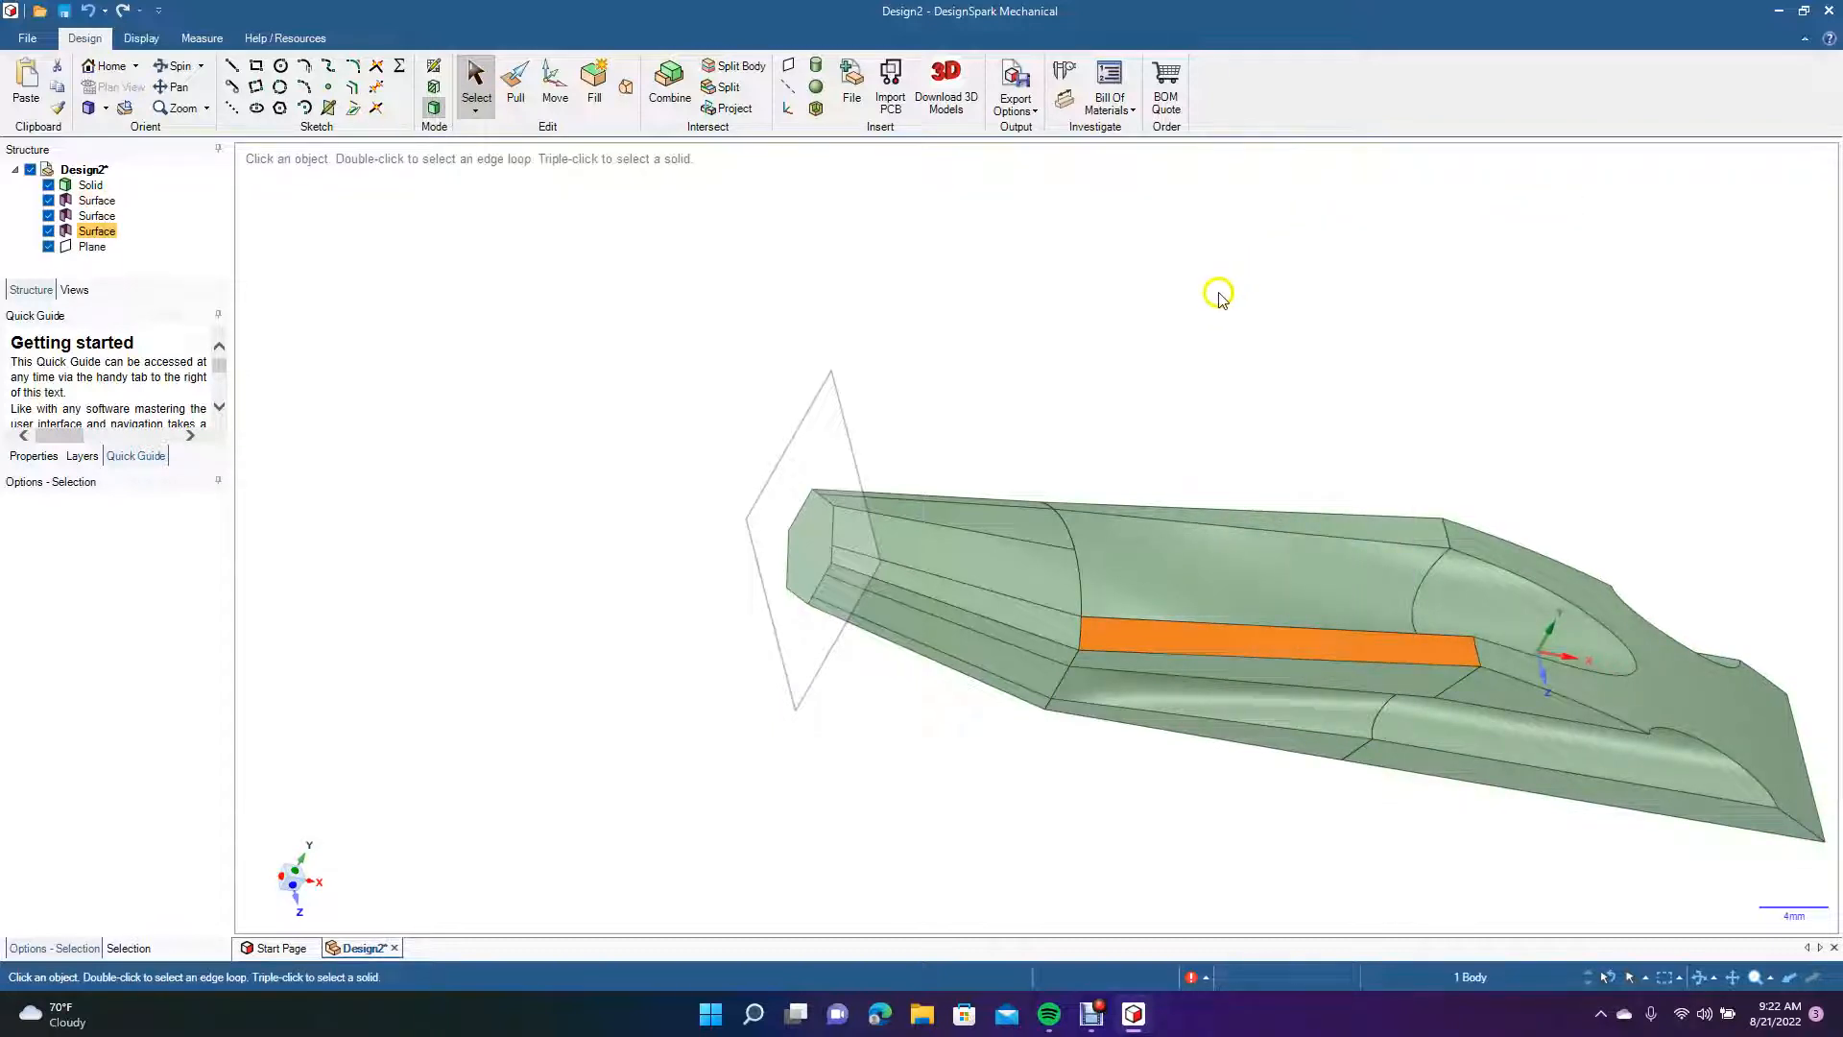
{"action": "left_click", "coordinate": [1183, 641]}
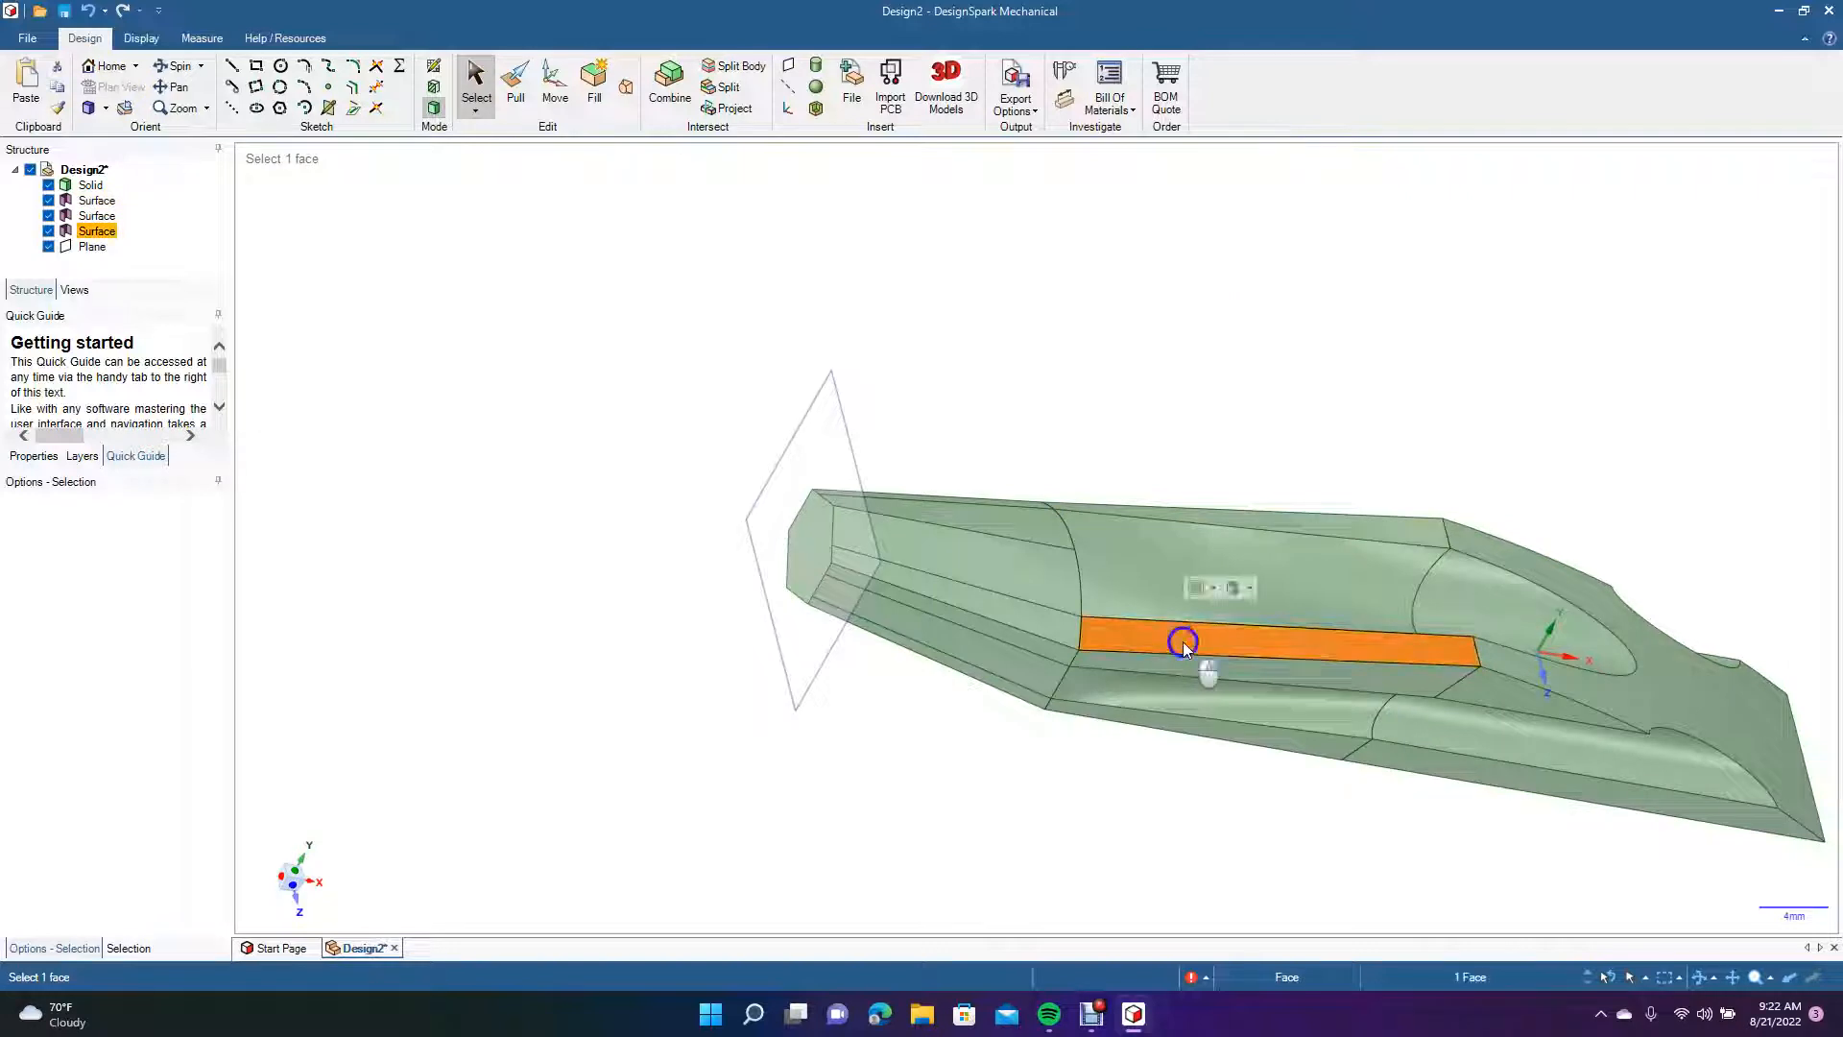
{"action": "right_click", "coordinate": [1183, 641]}
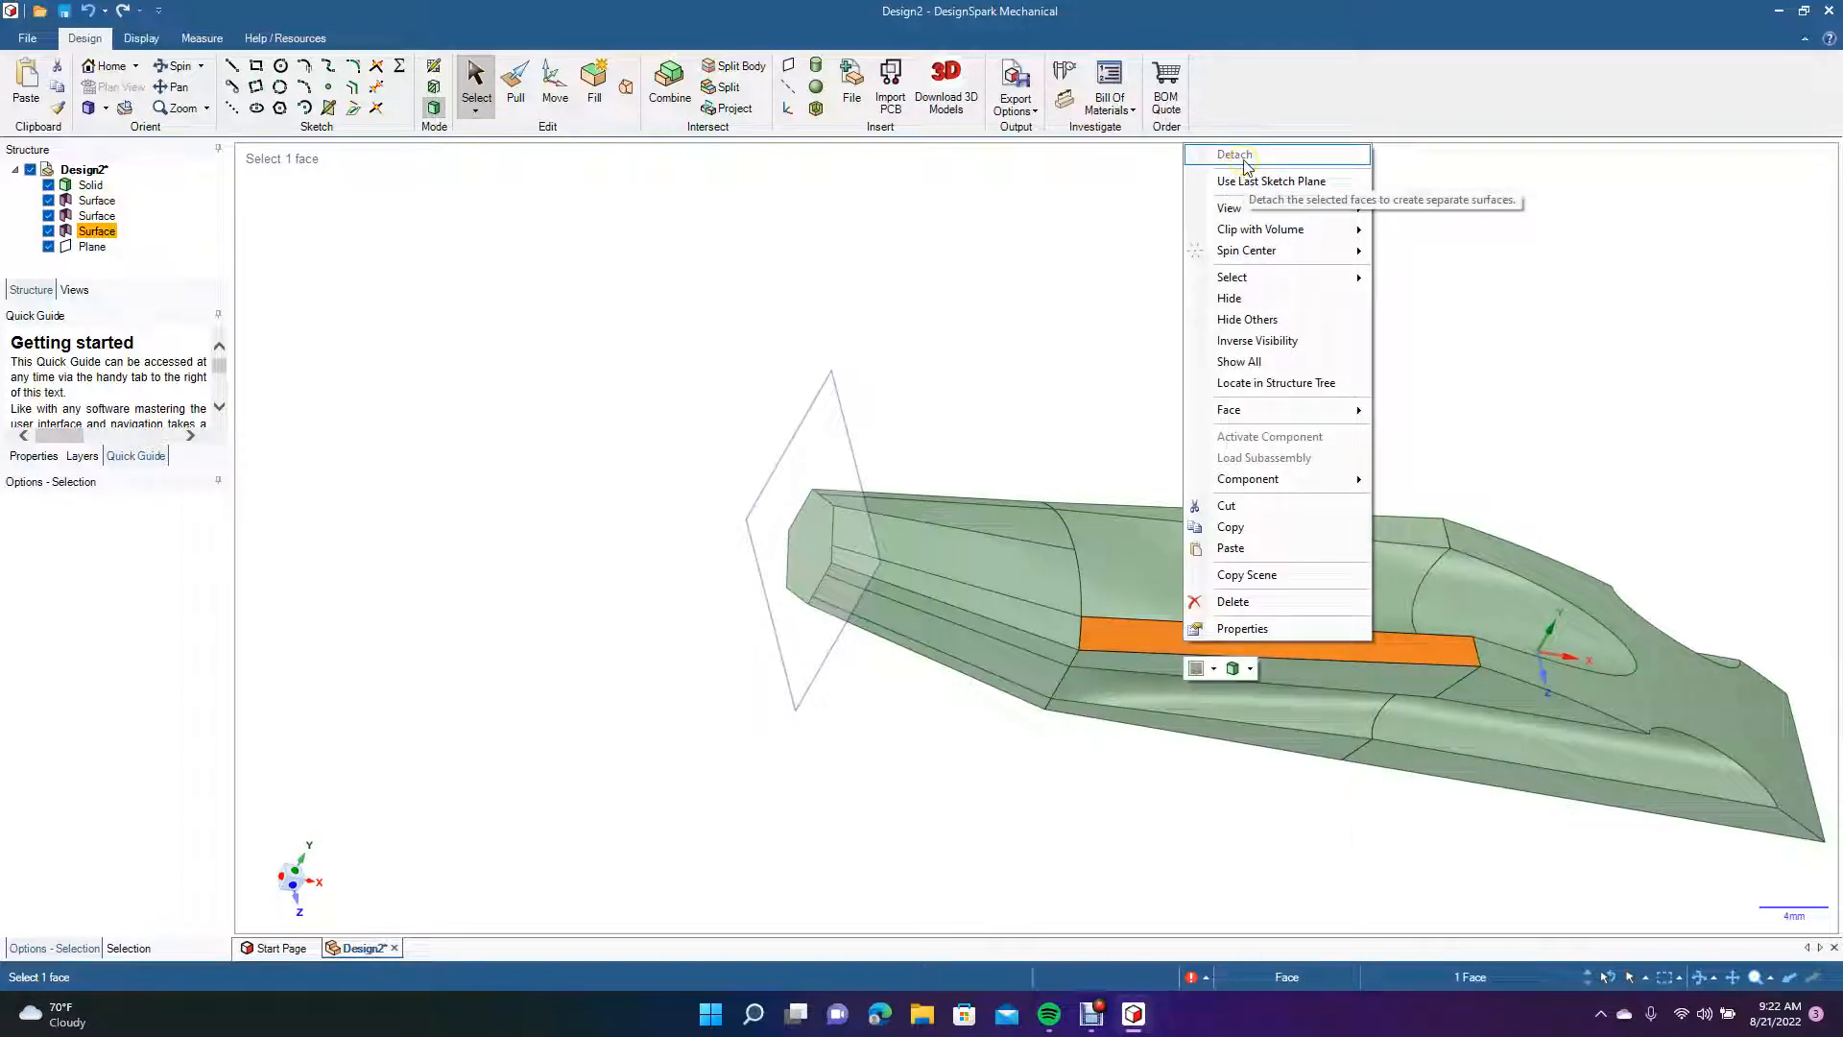
{"action": "left_click", "coordinate": [1101, 292]}
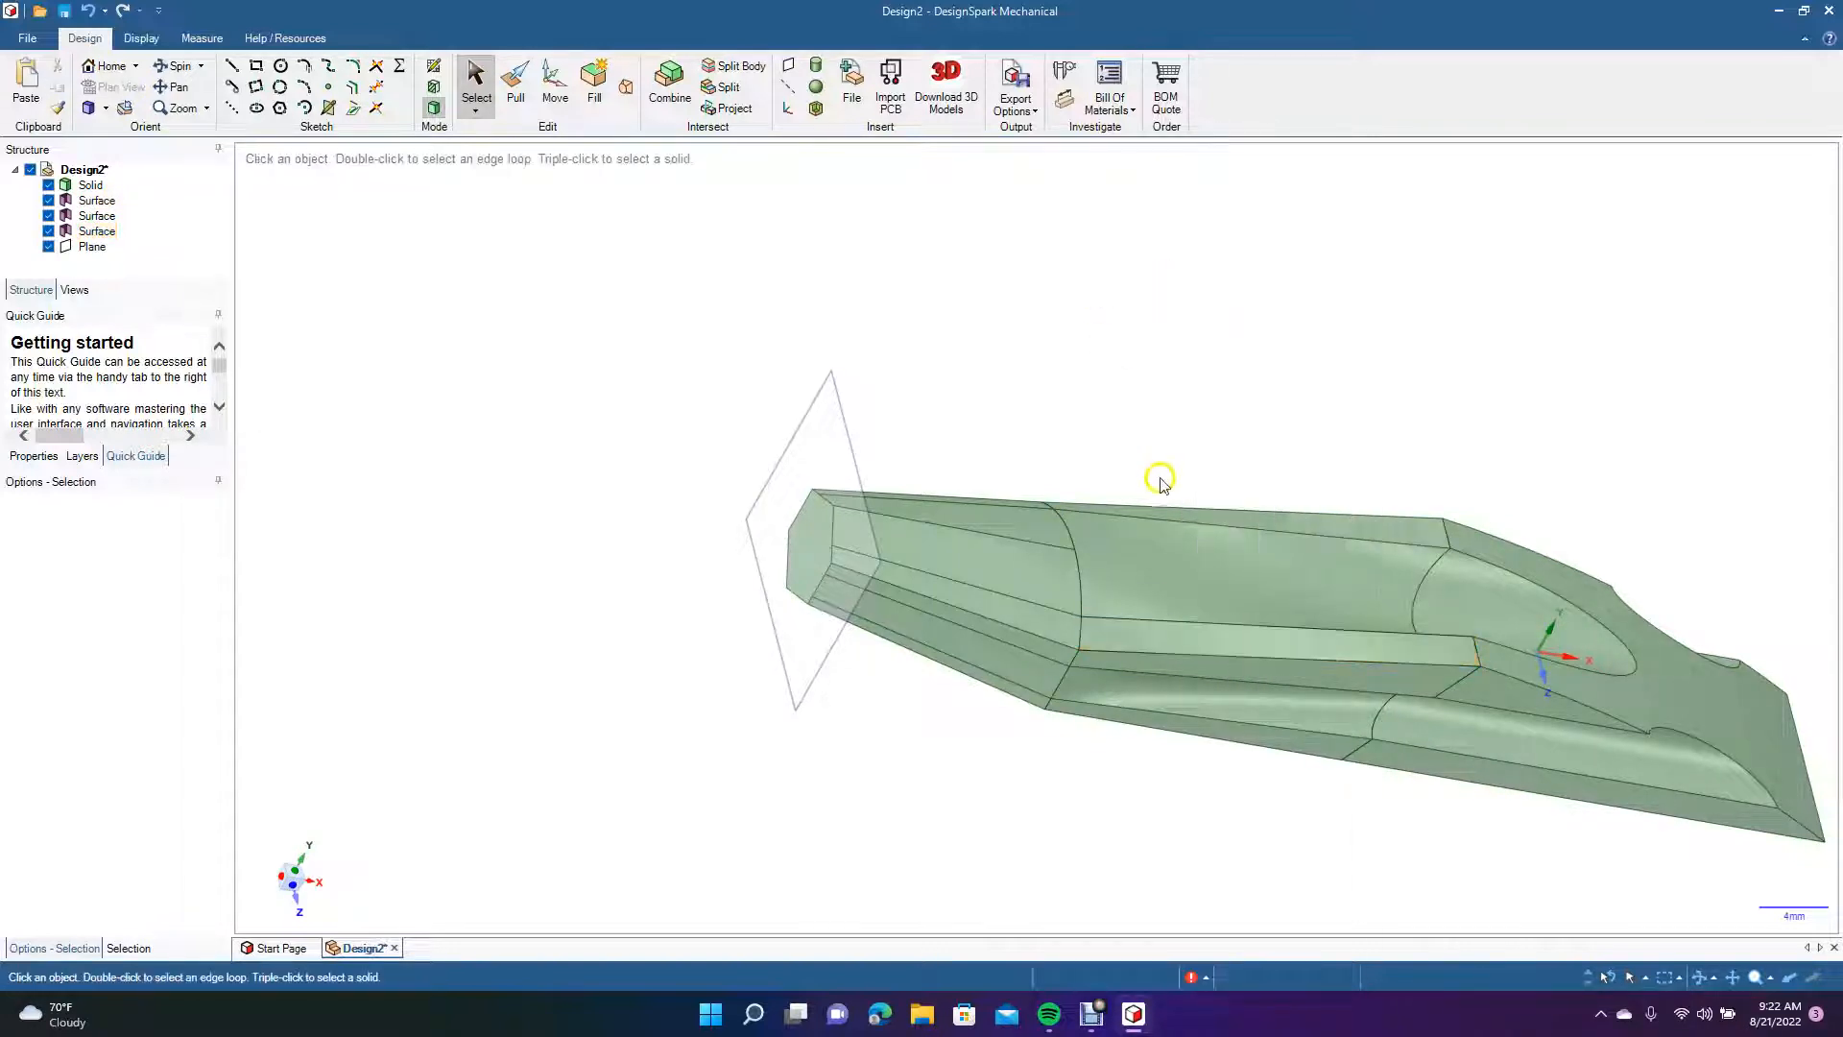
Detach the large curved top face of the middle section as a separate surface.
{"action": "right_click", "coordinate": [1172, 545]}
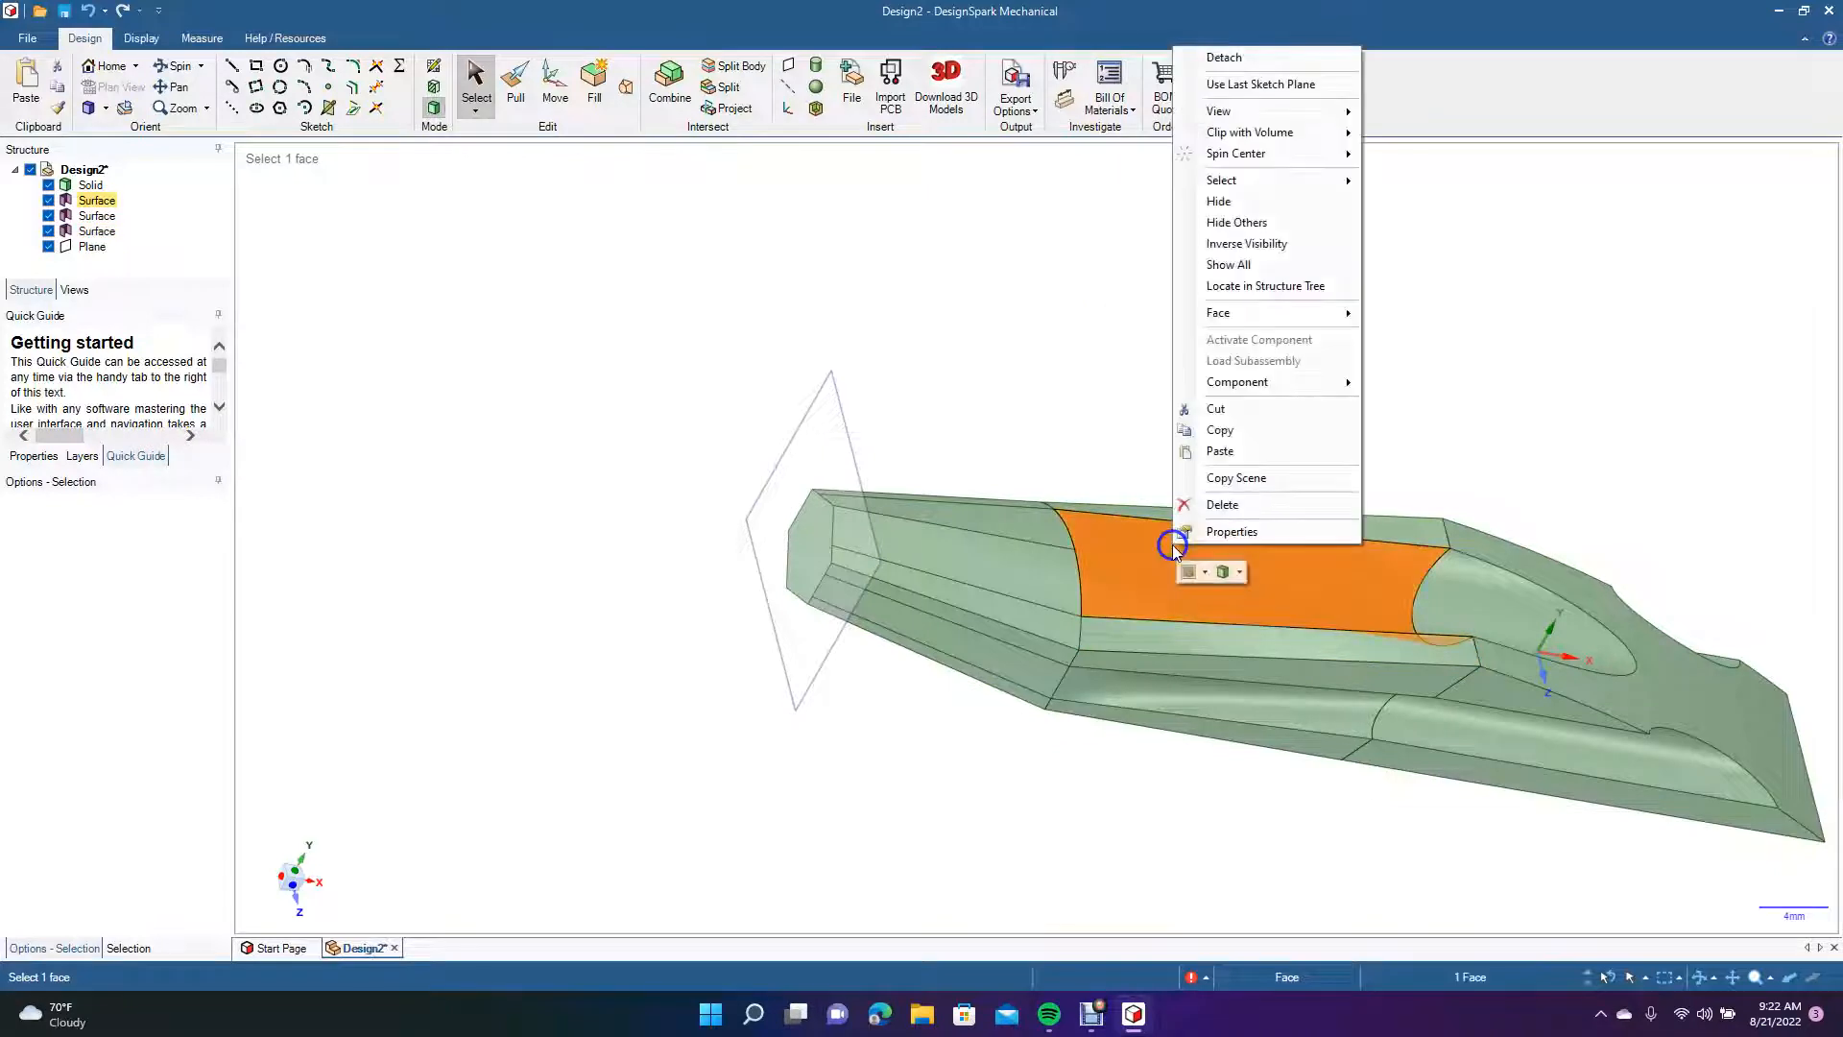
{"action": "left_click", "coordinate": [1239, 58]}
{"action": "left_click", "coordinate": [1241, 326]}
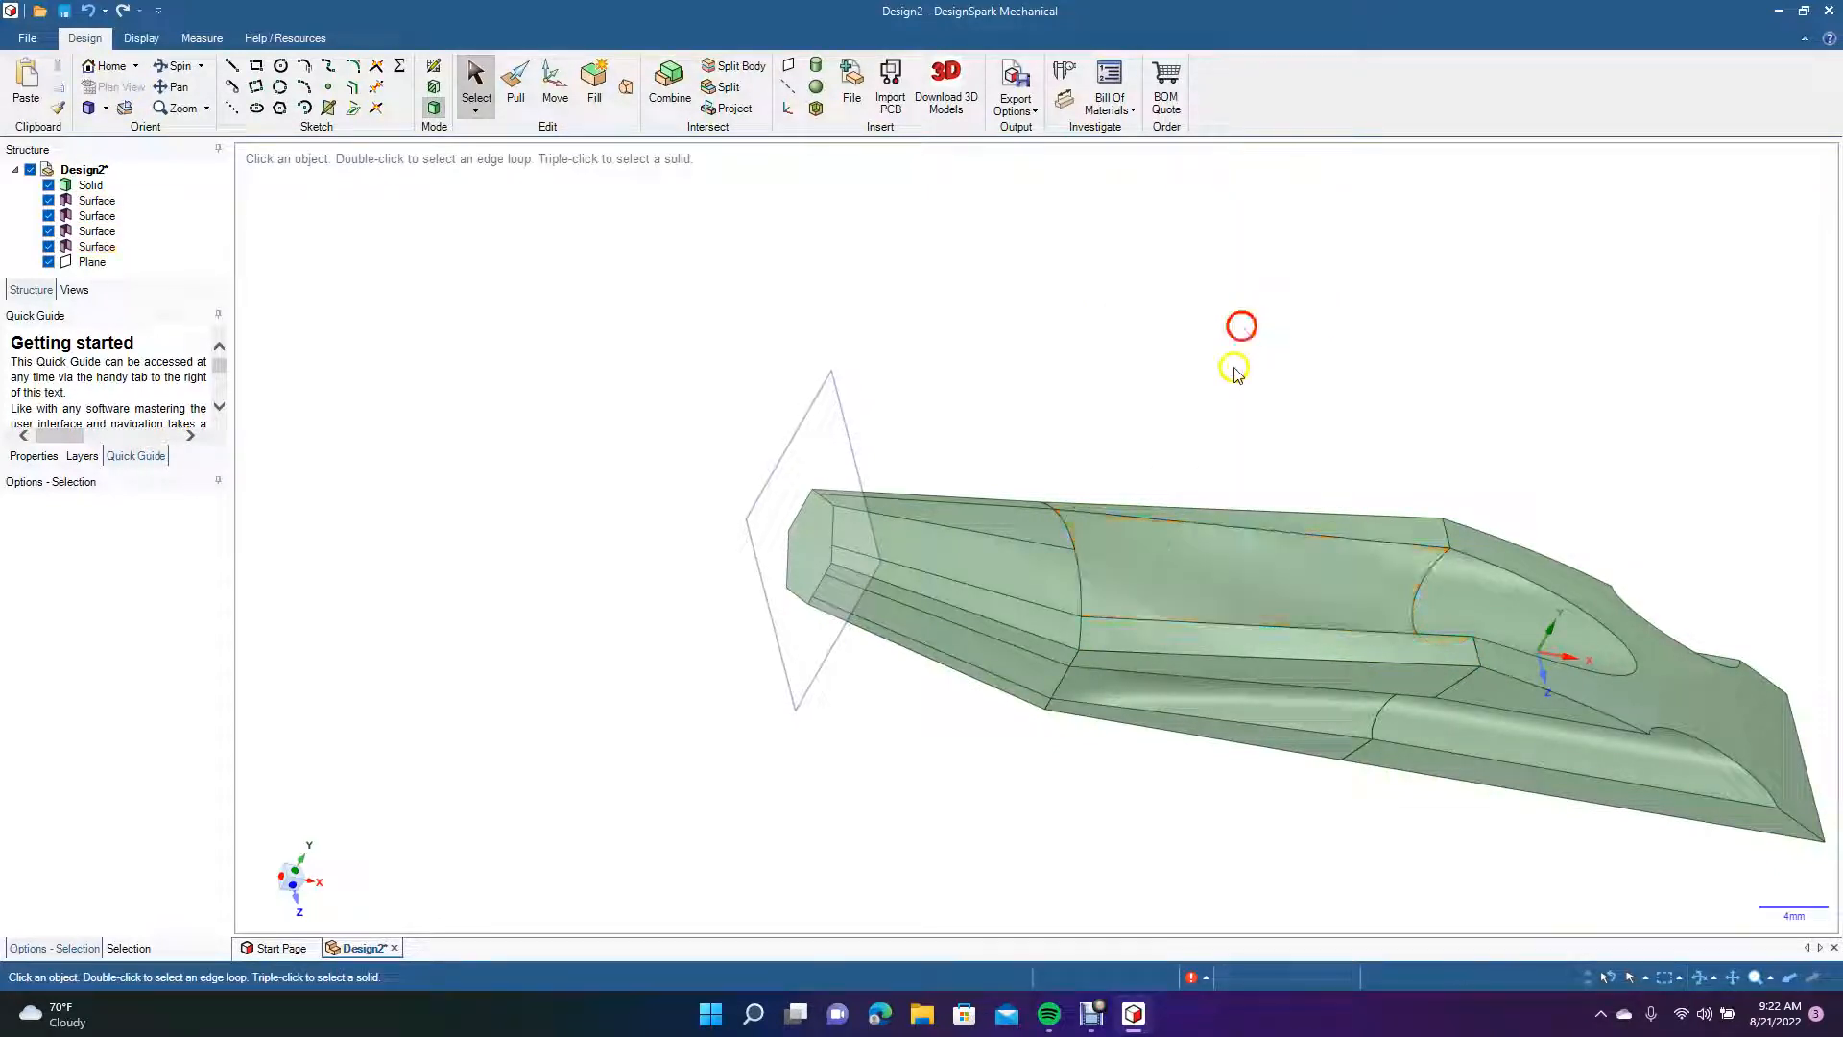
Move the detached curved top face upward so that it sits slightly above the middle section.
{"action": "left_click", "coordinate": [1201, 558]}
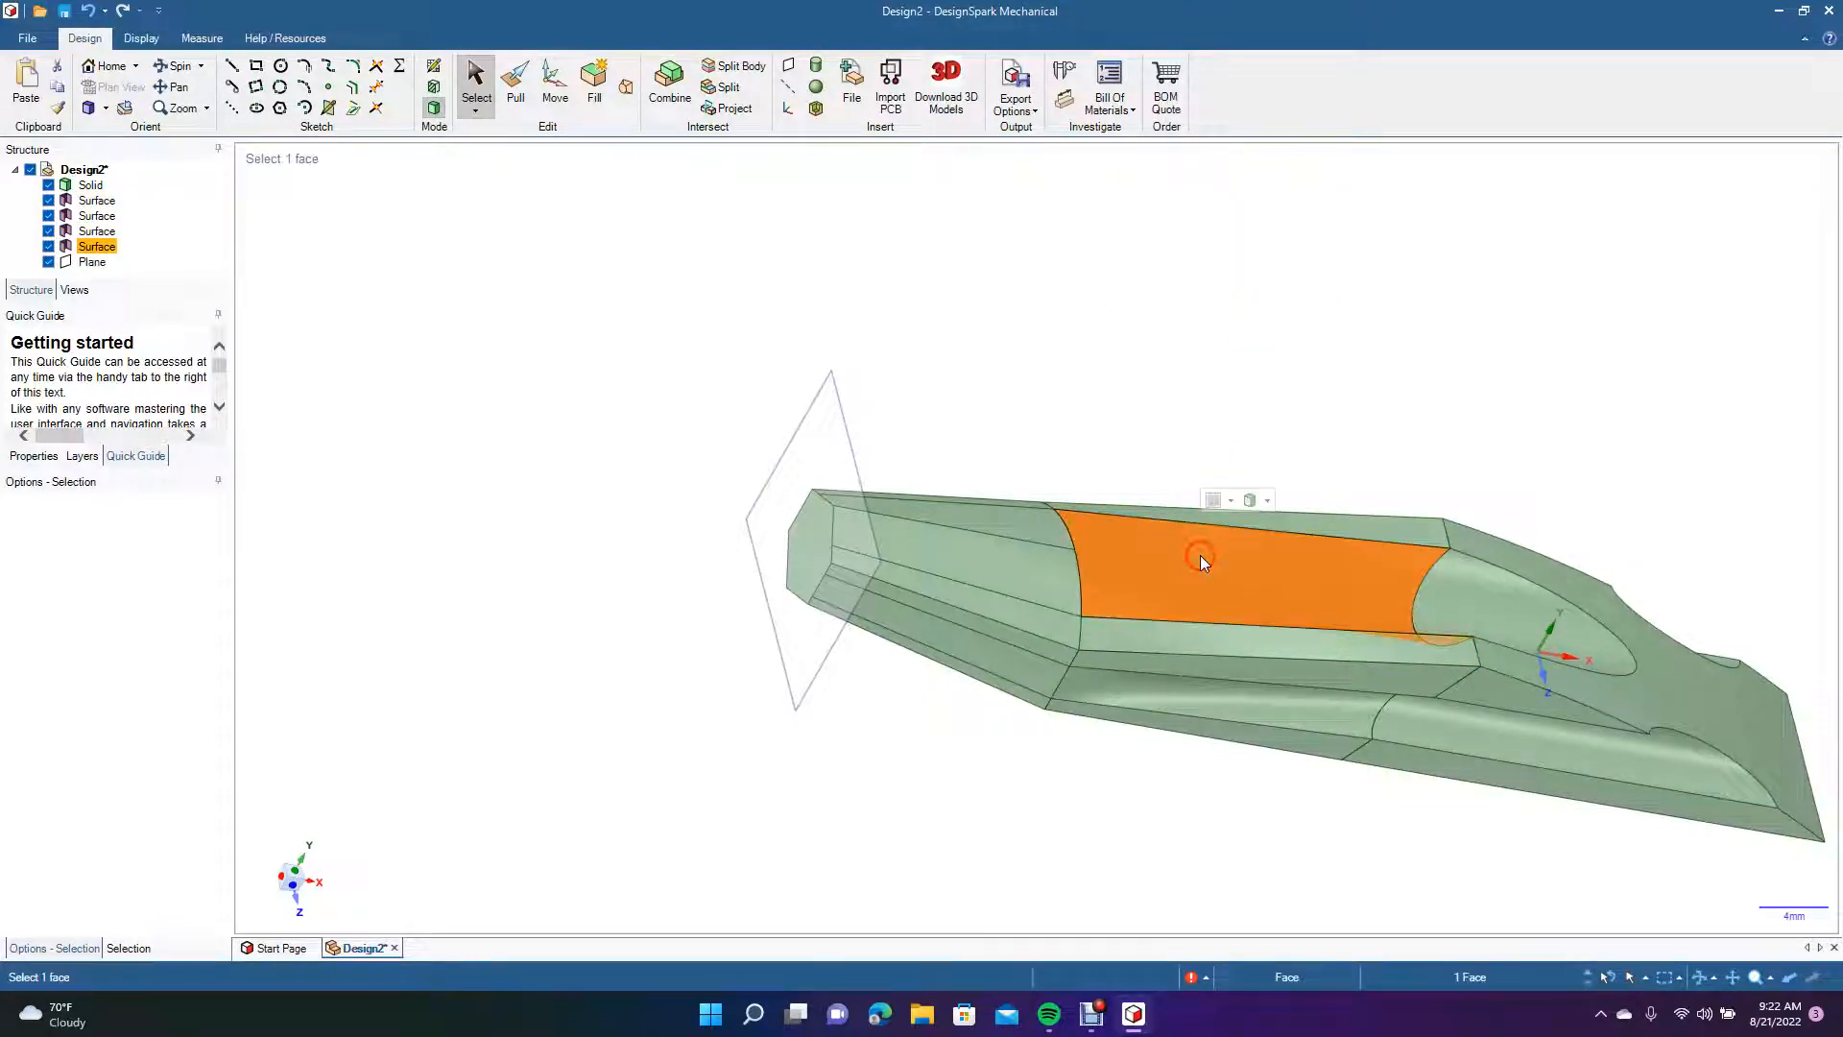
{"action": "left_click", "coordinate": [555, 84]}
{"action": "left_click_drag", "start_coordinate": [1293, 527], "coordinate": [1357, 411]}
{"action": "key", "text": "ctrl"}
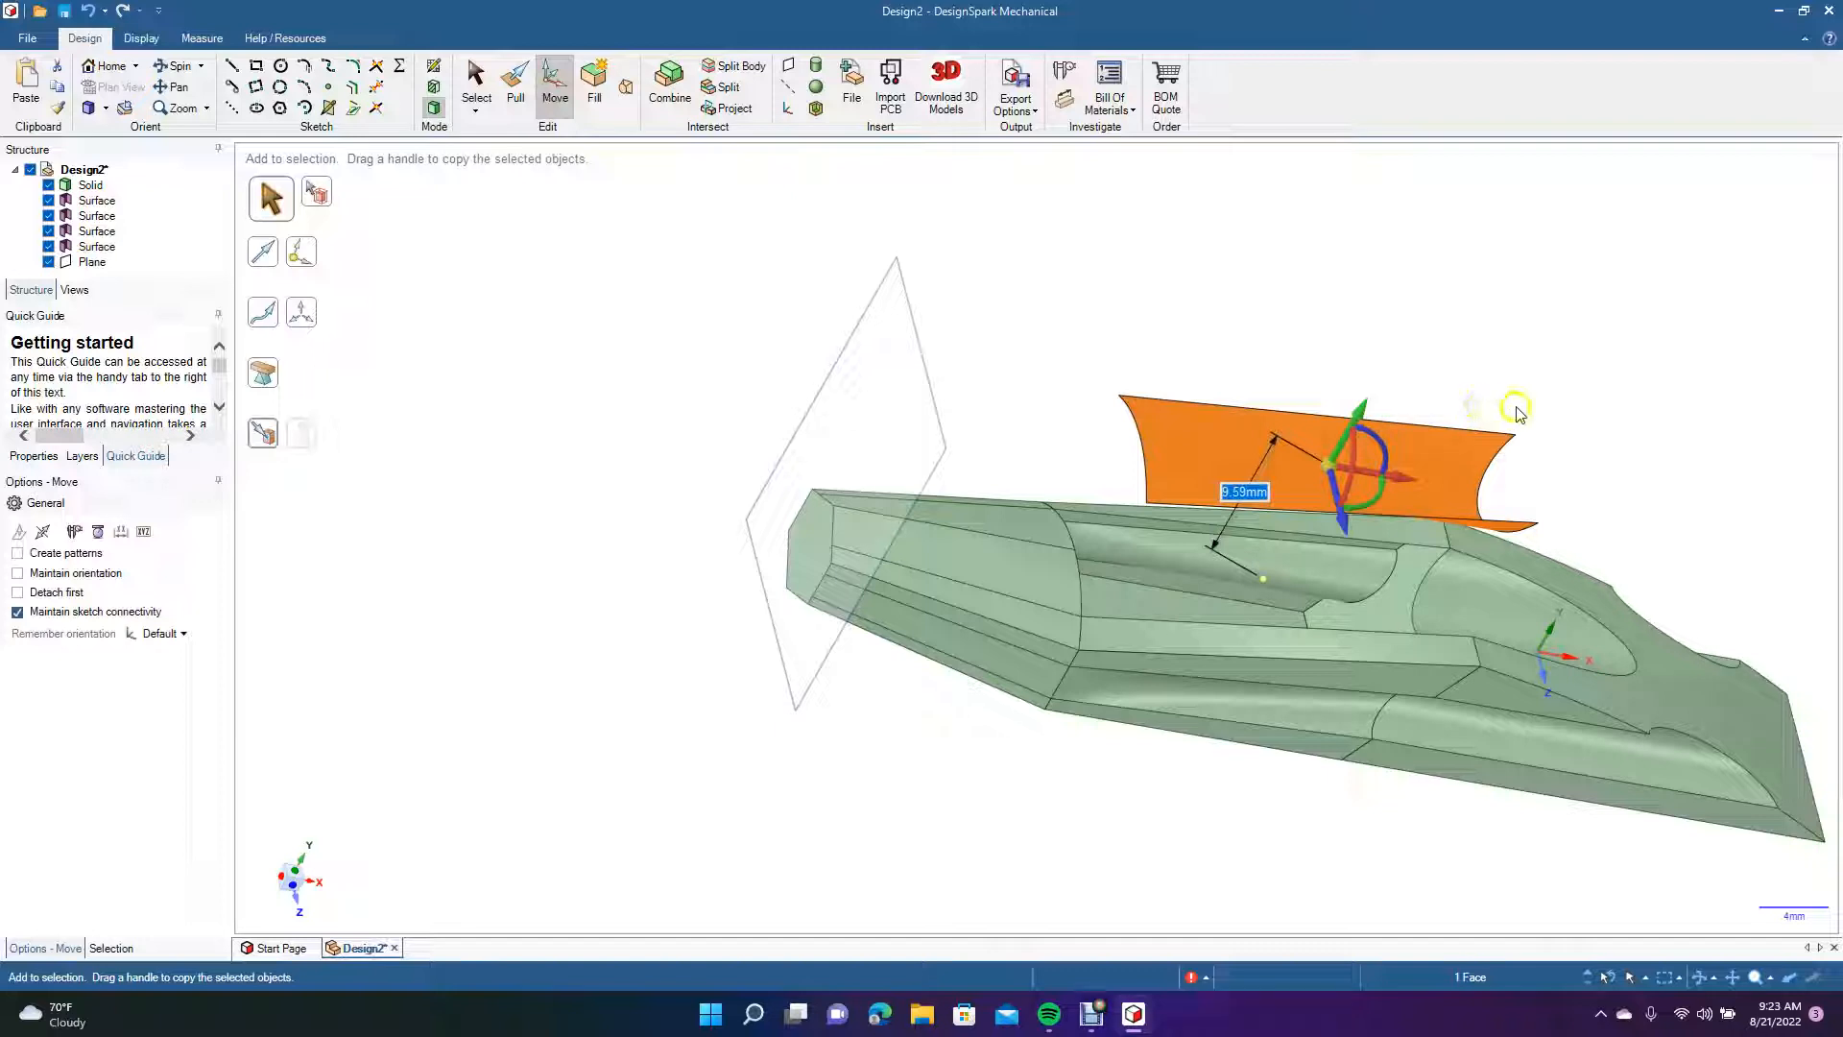
{"action": "left_click_drag", "start_coordinate": [1361, 419], "coordinate": [1304, 500]}
{"action": "left_click", "coordinate": [1193, 326]}
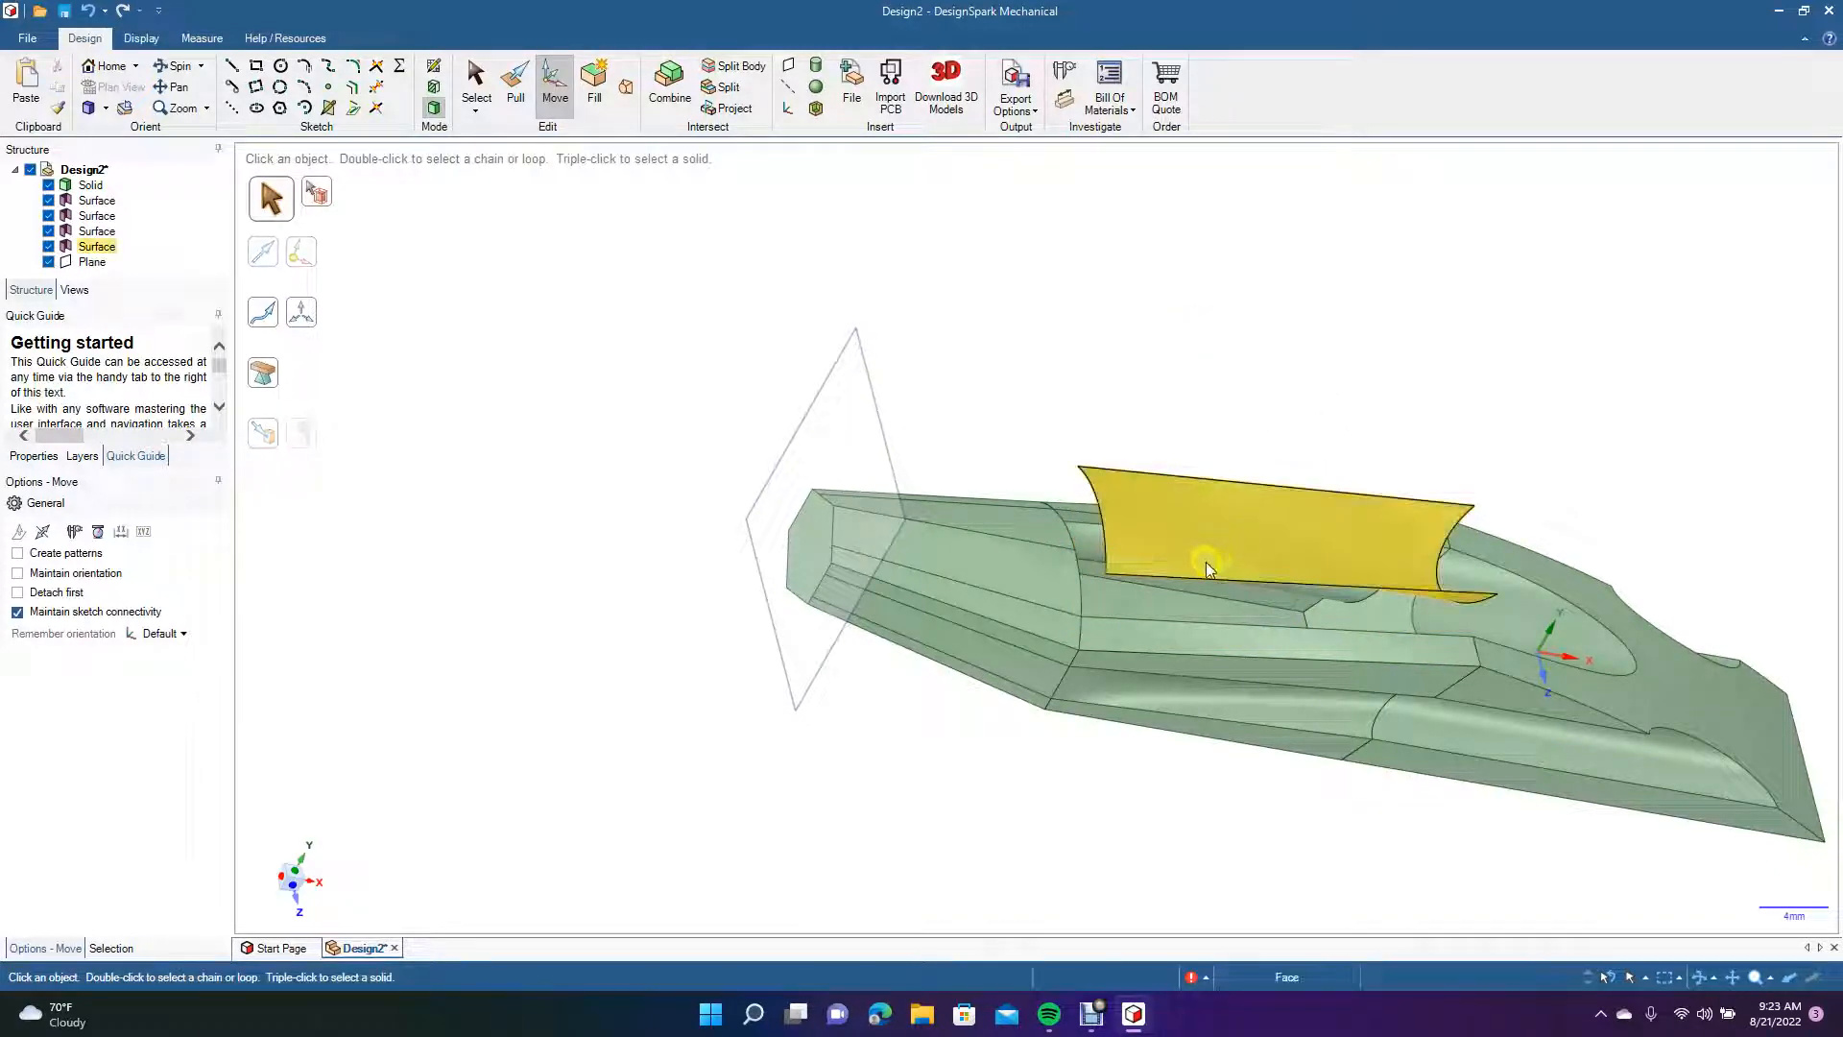
Blend the upper long edge of the narrow strip face to the nearby long edge of the raised curved face.
{"action": "left_click", "coordinate": [1276, 662]}
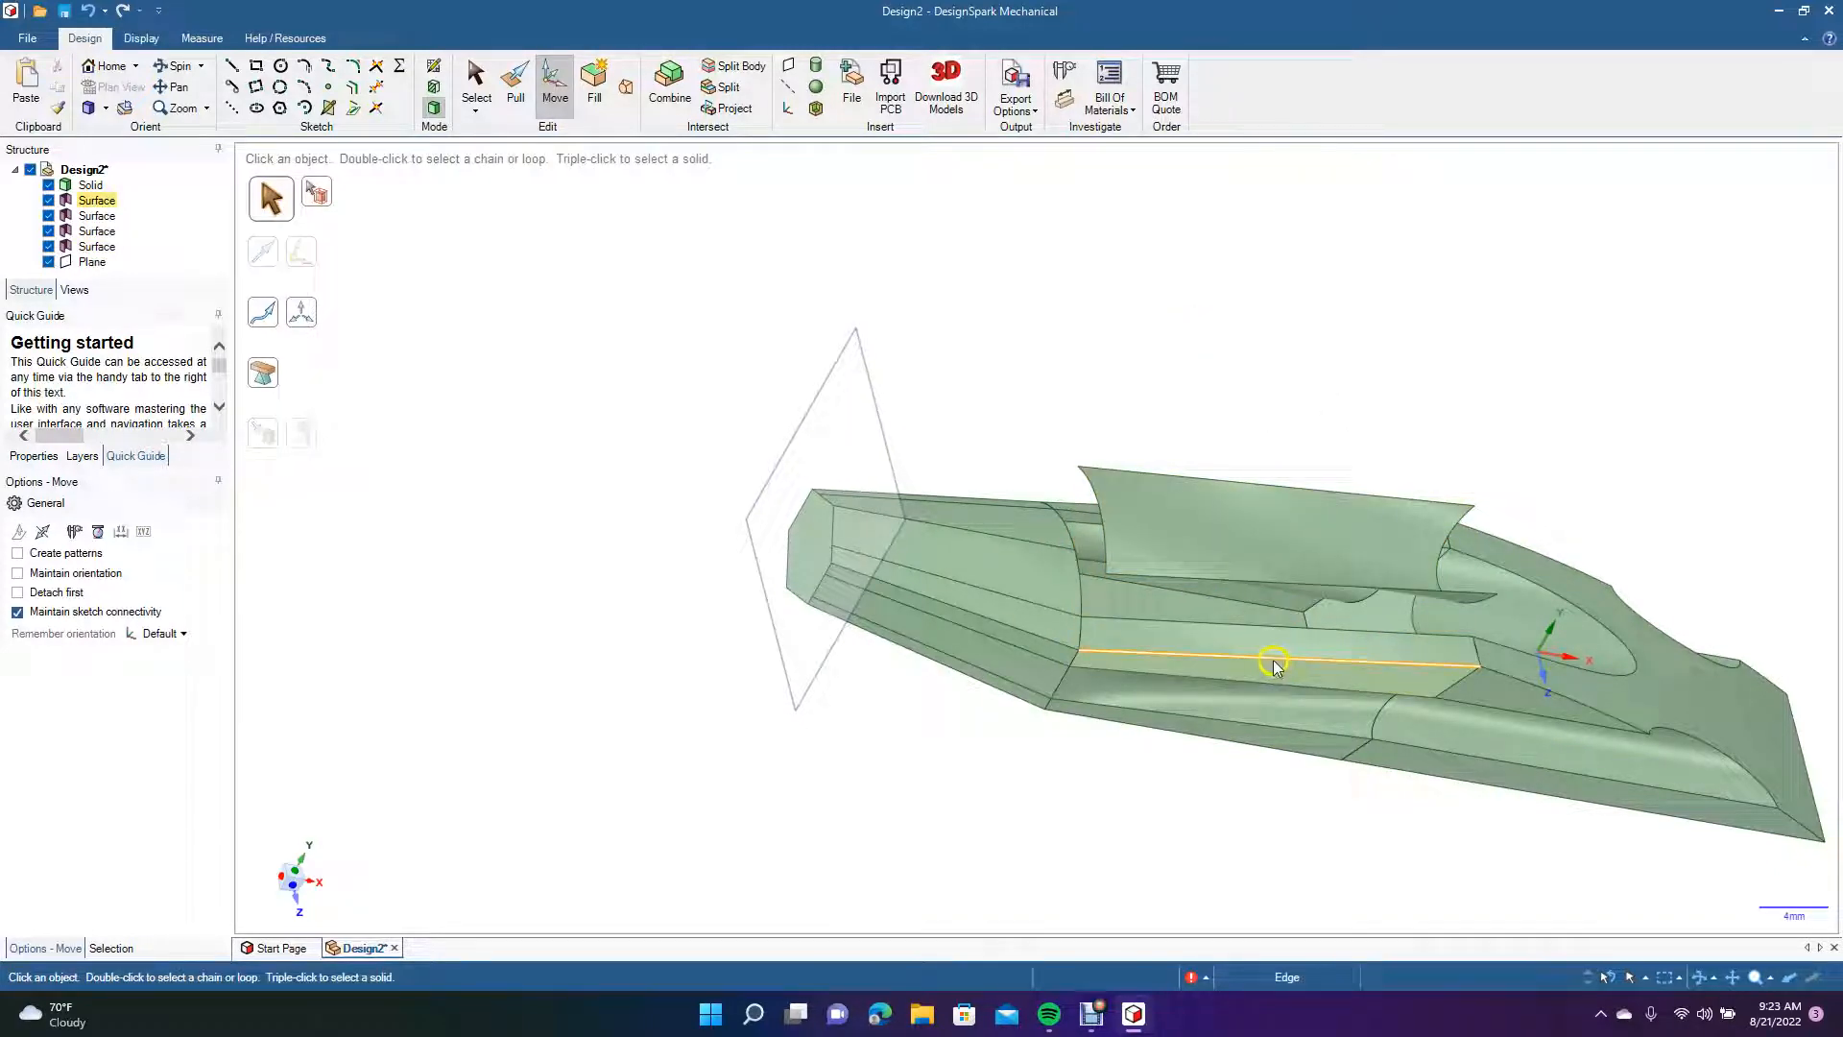
{"action": "left_click", "coordinate": [1264, 642]}
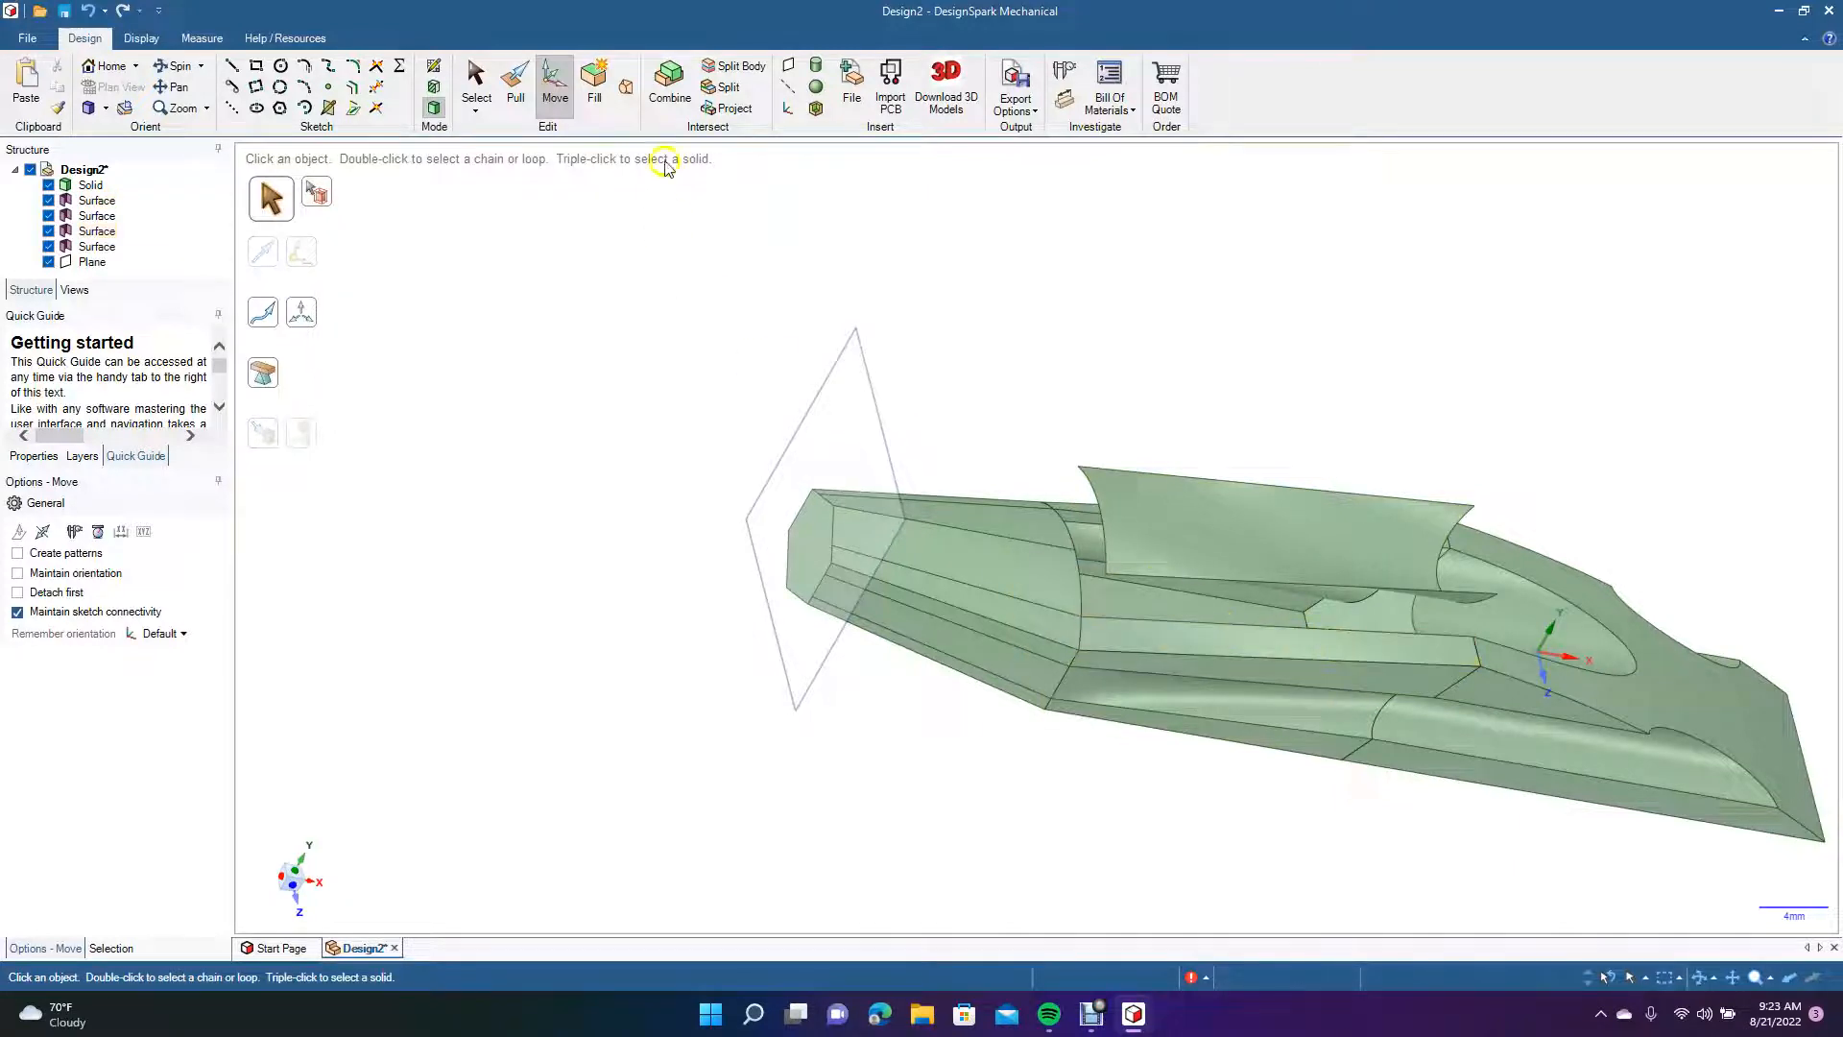
{"action": "left_click", "coordinate": [626, 88]}
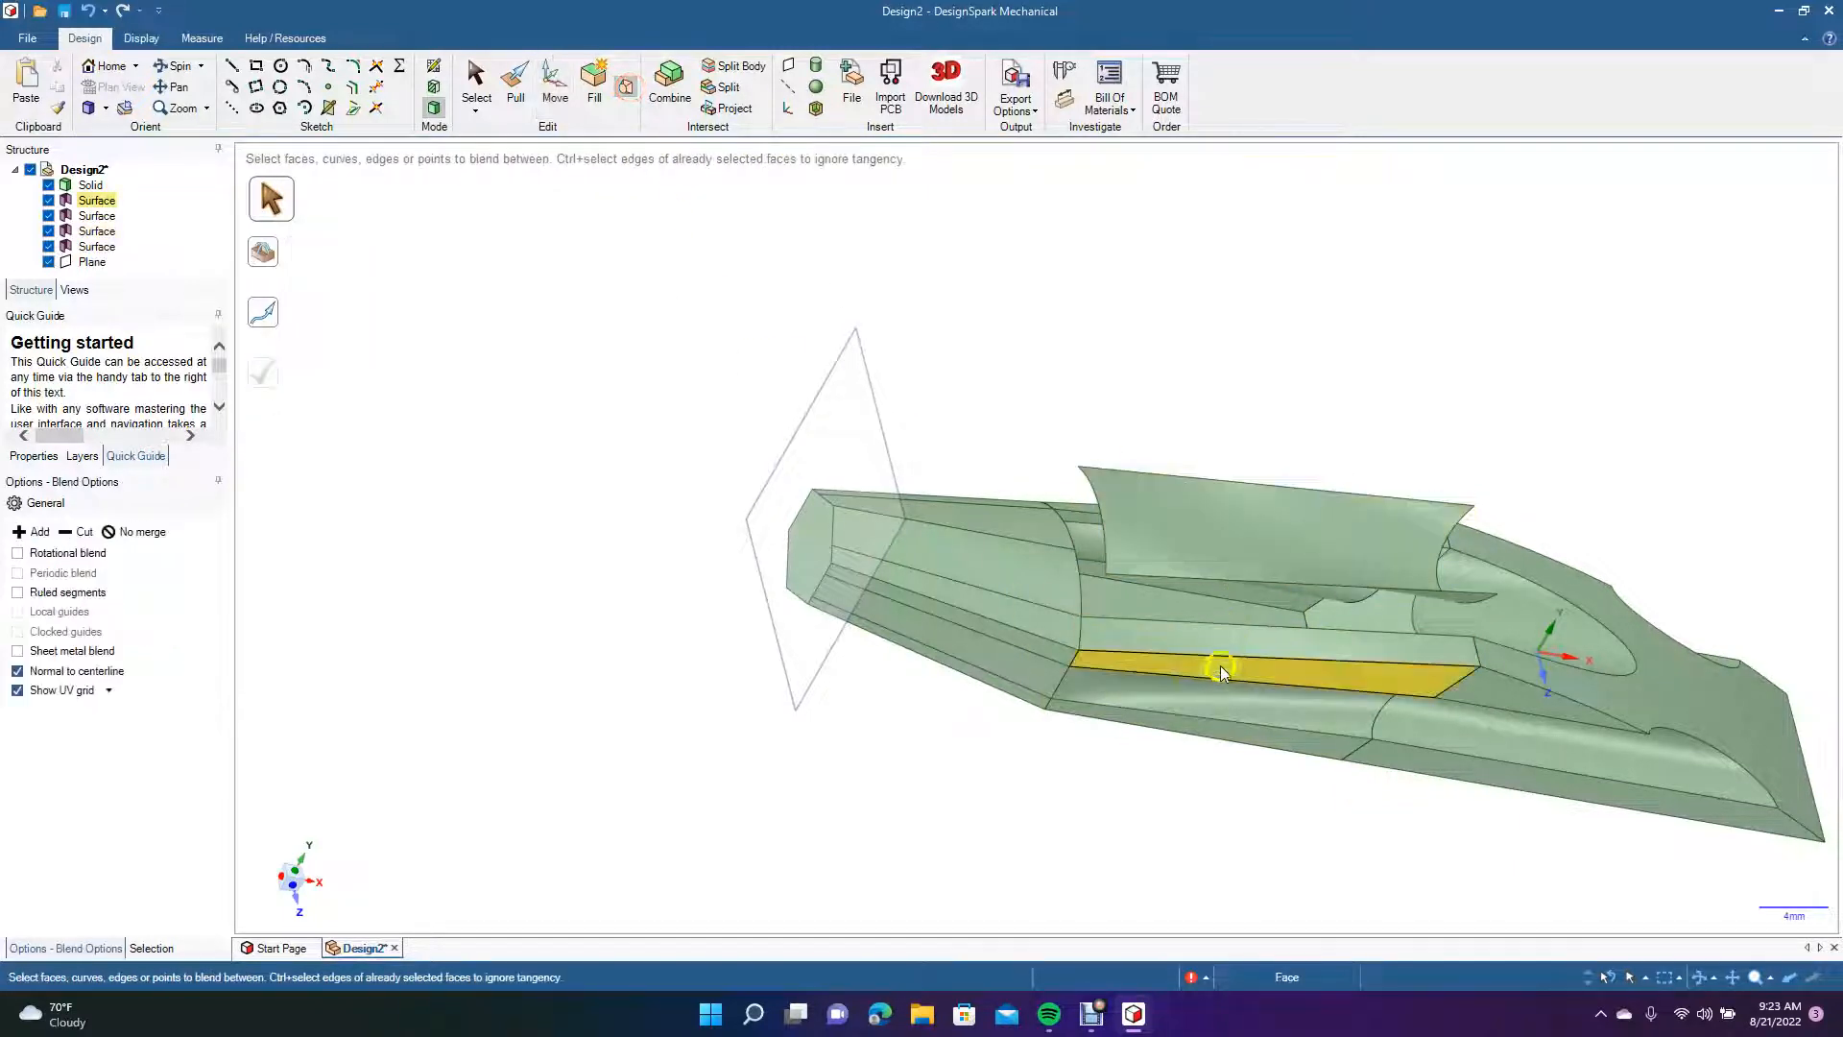
{"action": "left_click", "coordinate": [1220, 624]}
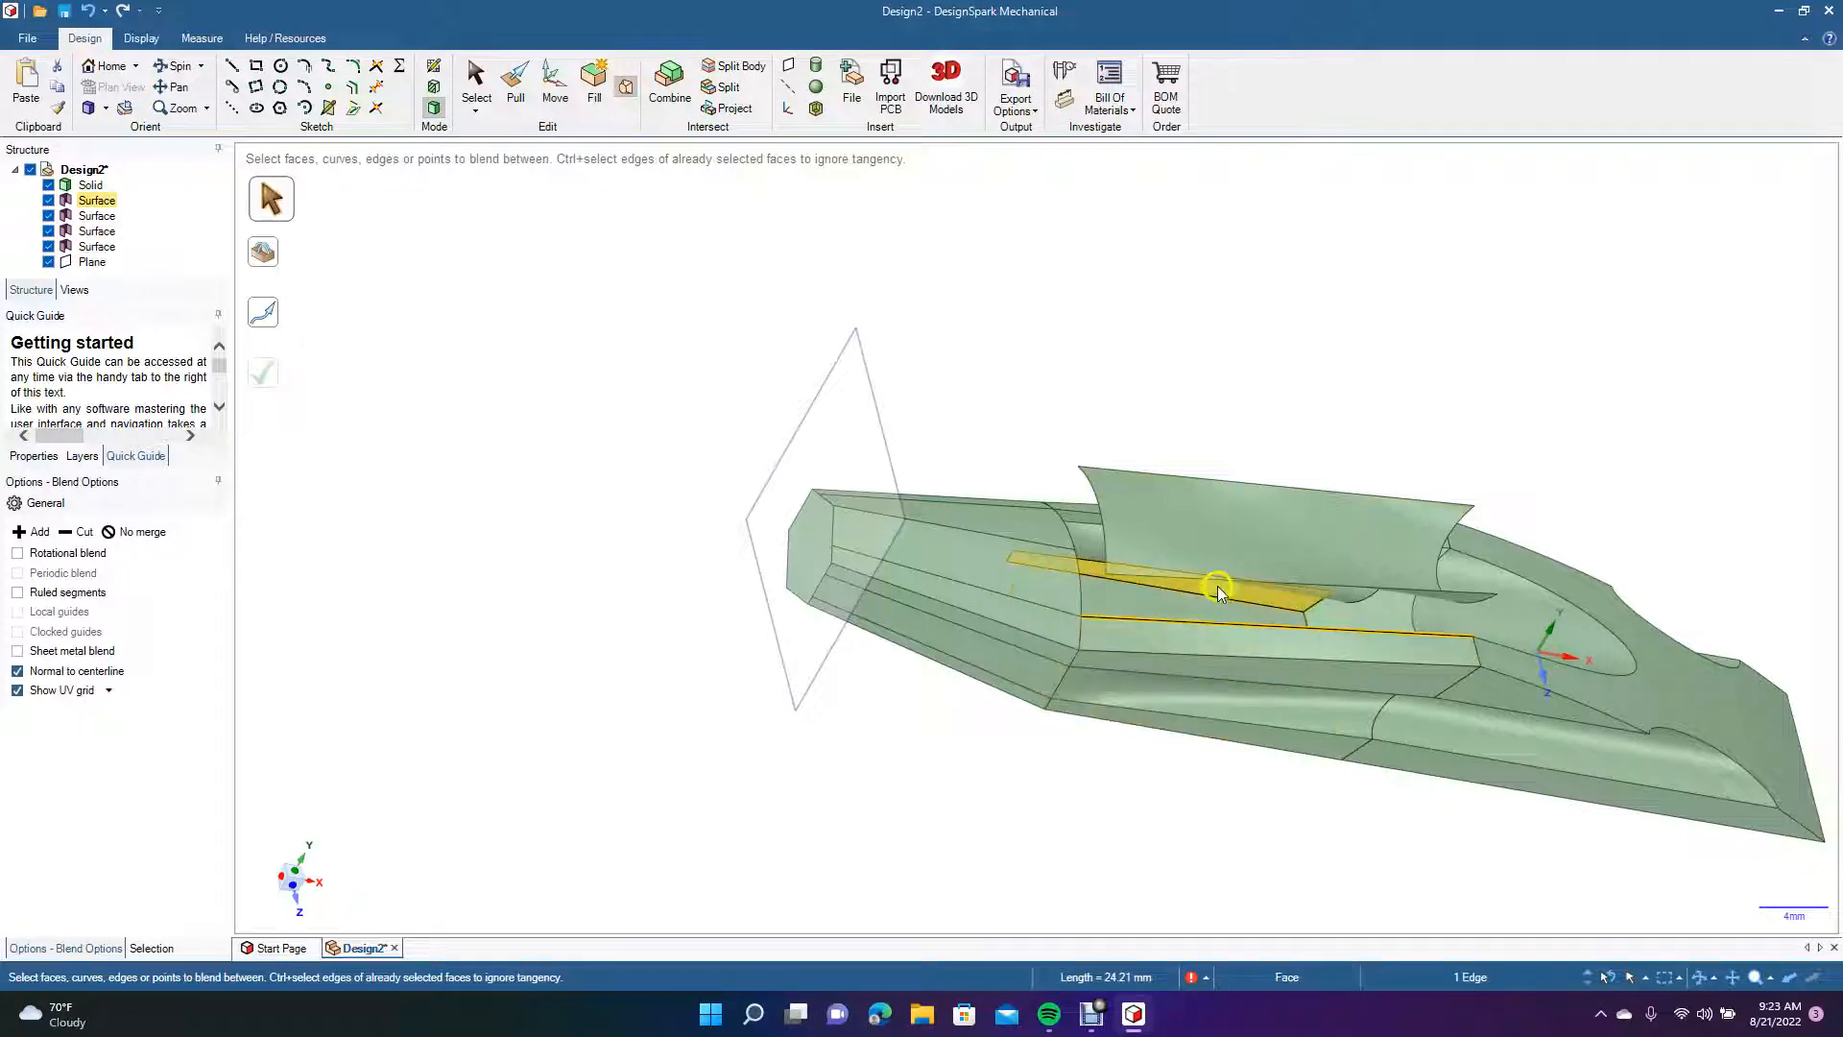
{"action": "left_click", "coordinate": [1225, 584]}
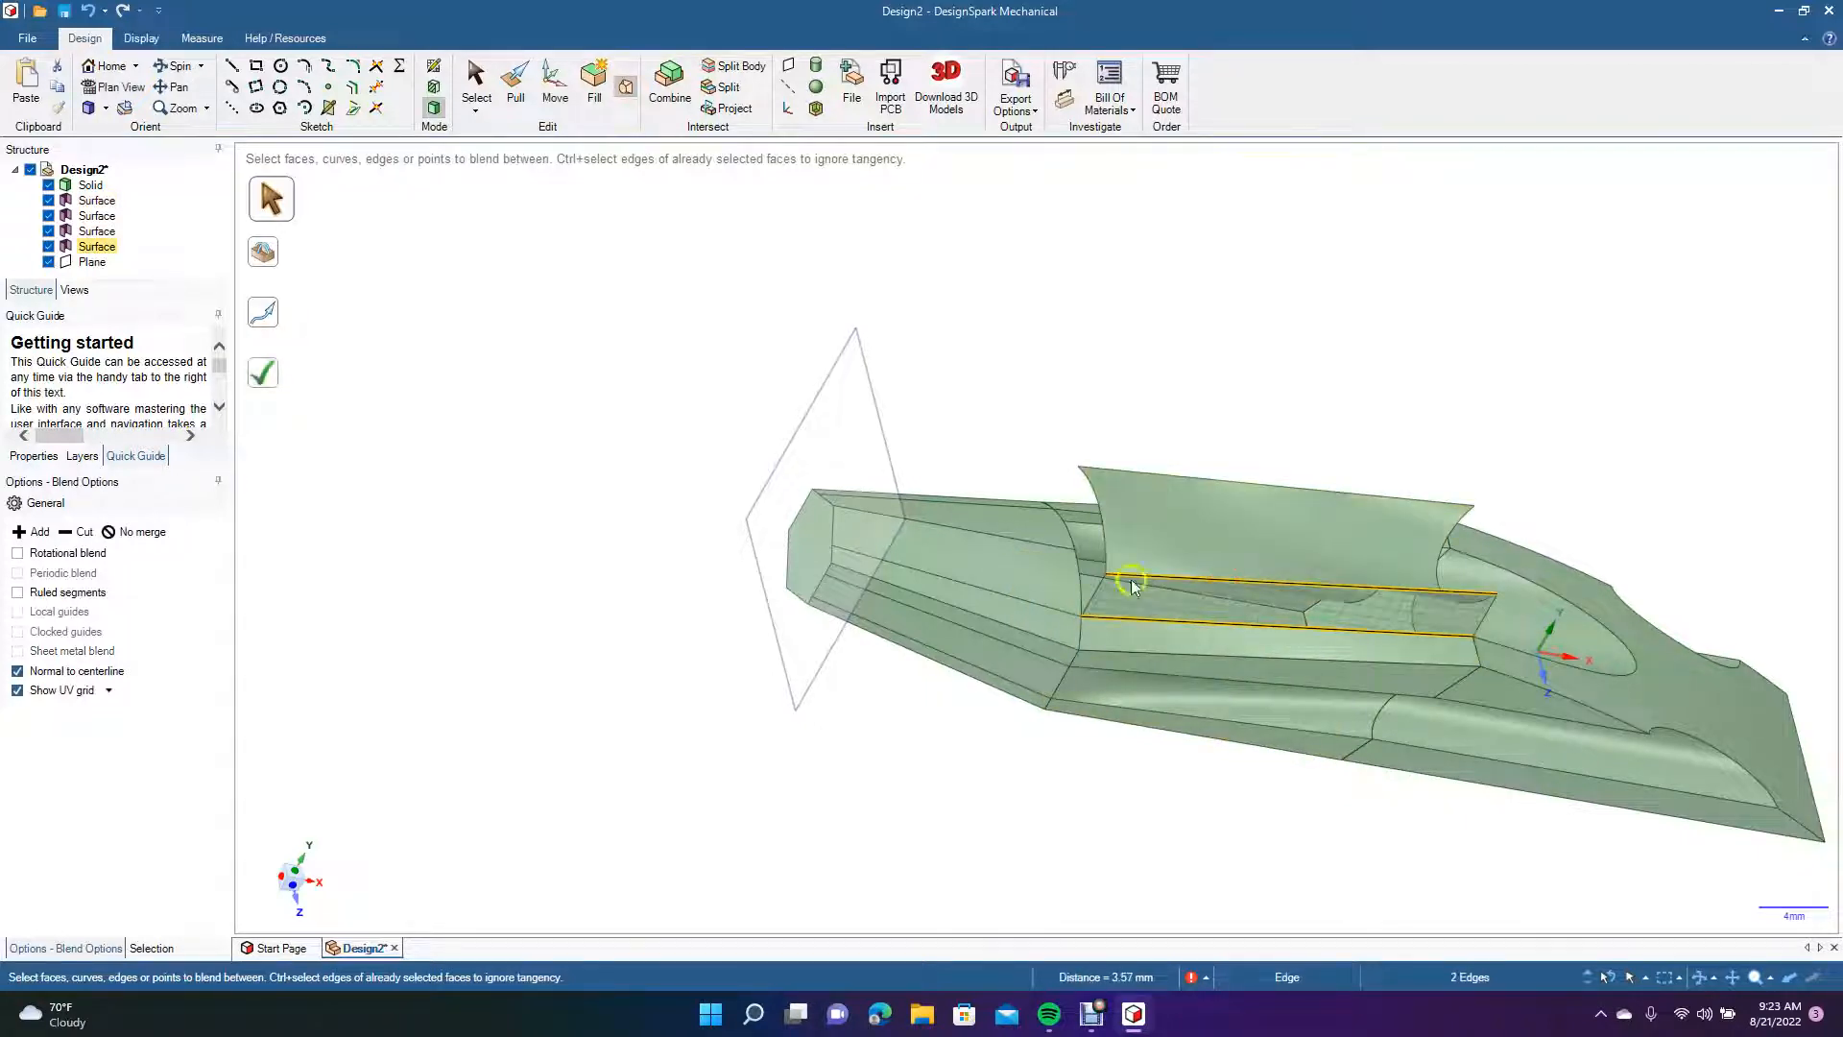
{"action": "left_click", "coordinate": [269, 380]}
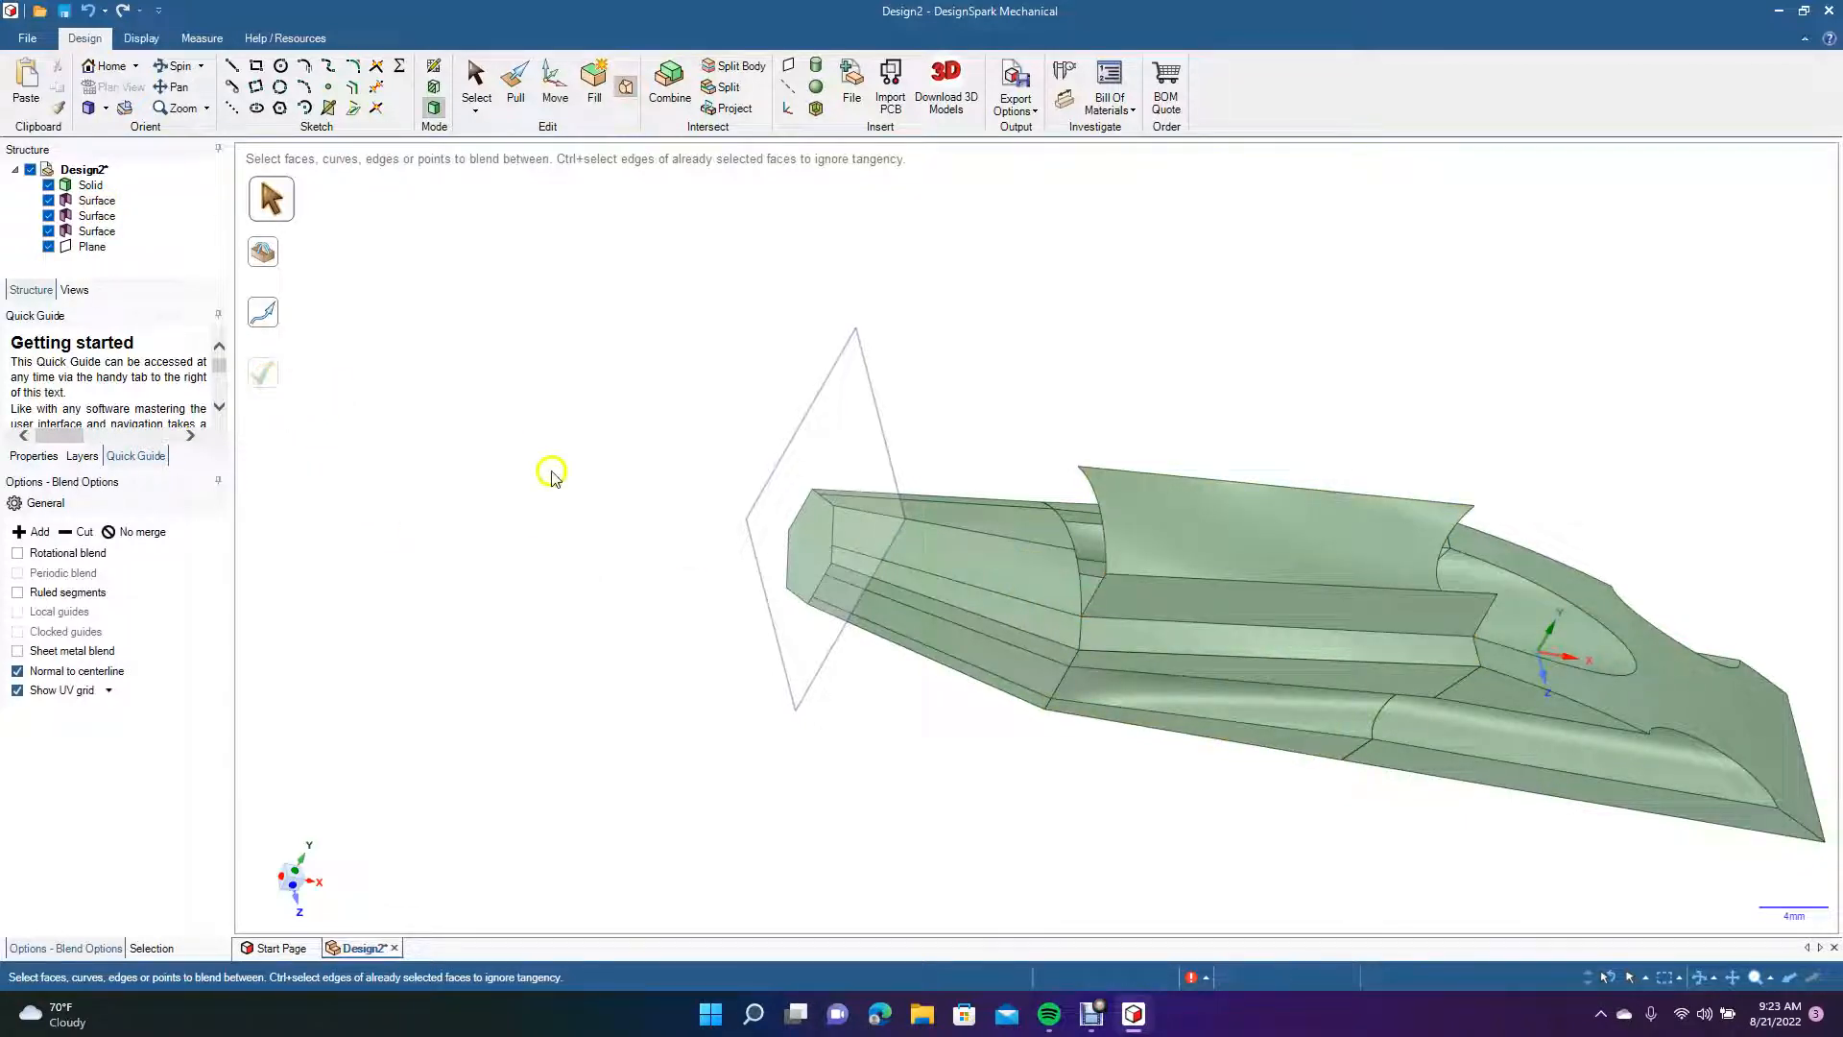
Blend the open long edge of the raised curved face to the facing long edge of the middle section to form a side wall.
{"action": "left_click", "coordinate": [180, 66]}
{"action": "left_click_drag", "start_coordinate": [576, 349], "coordinate": [729, 515]}
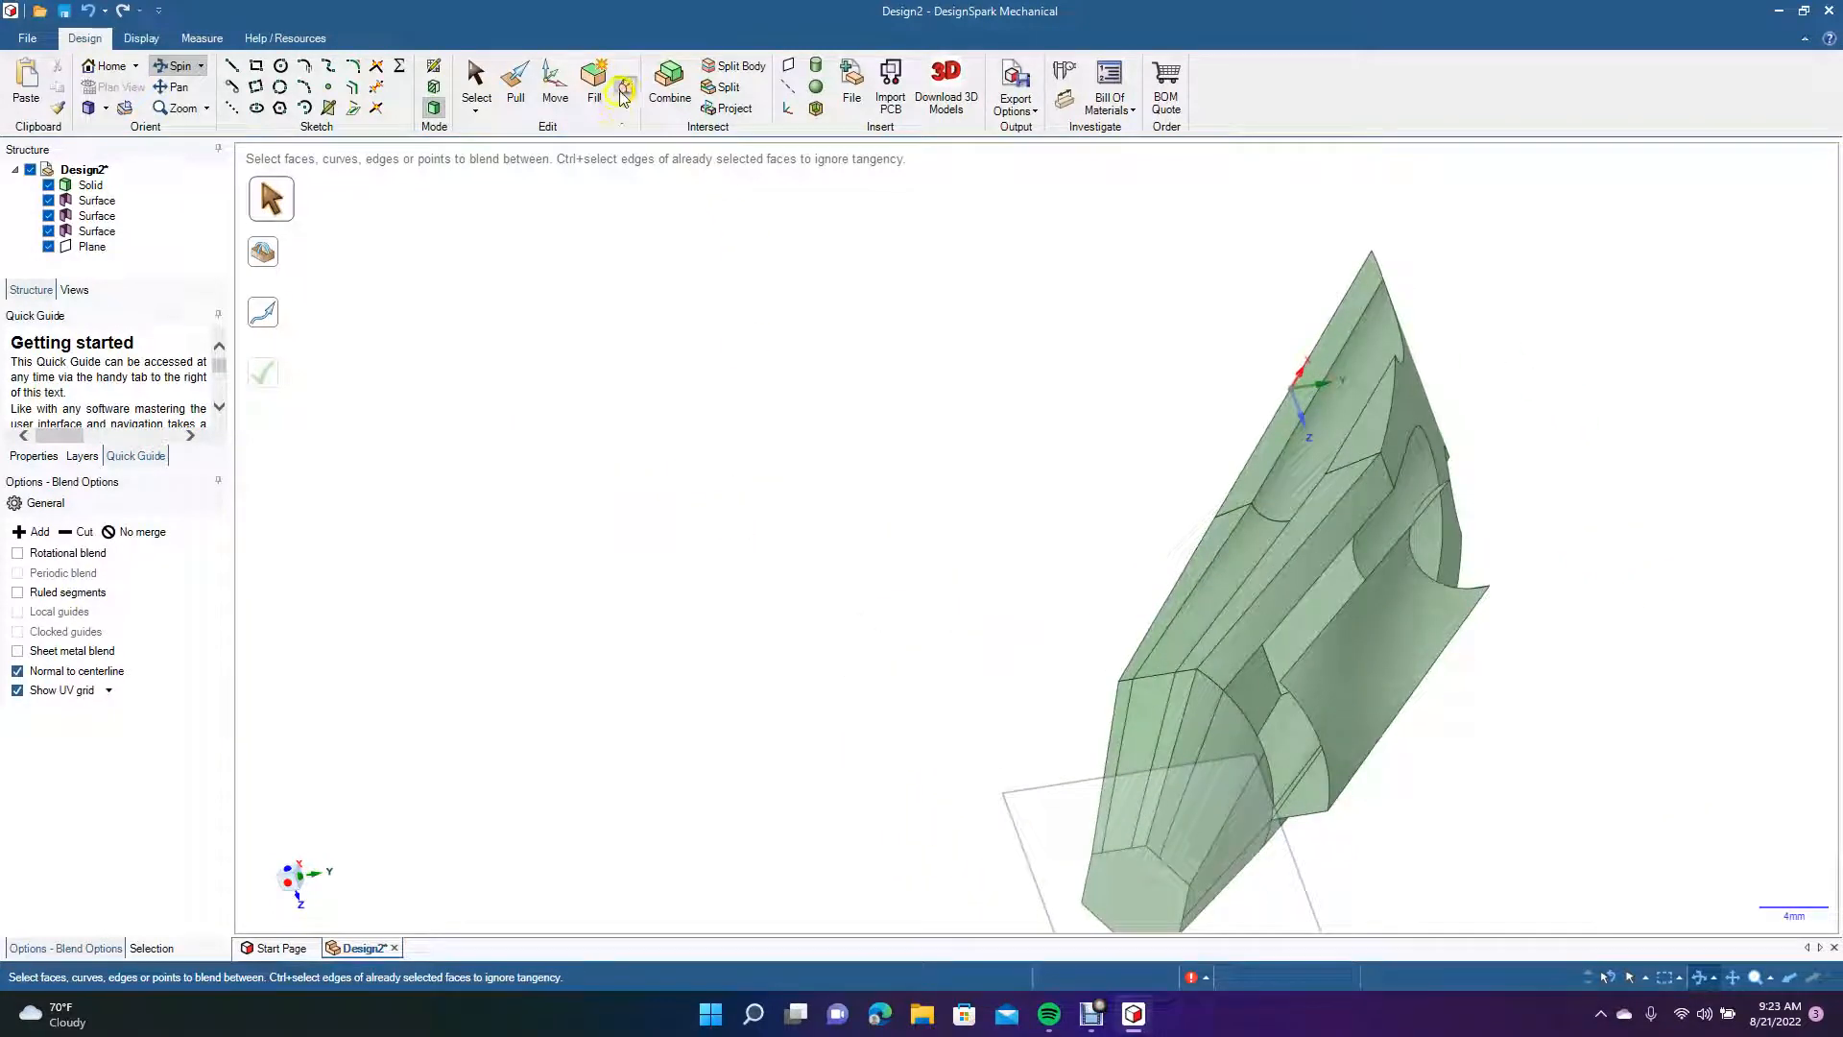
{"action": "left_click", "coordinate": [1345, 609]}
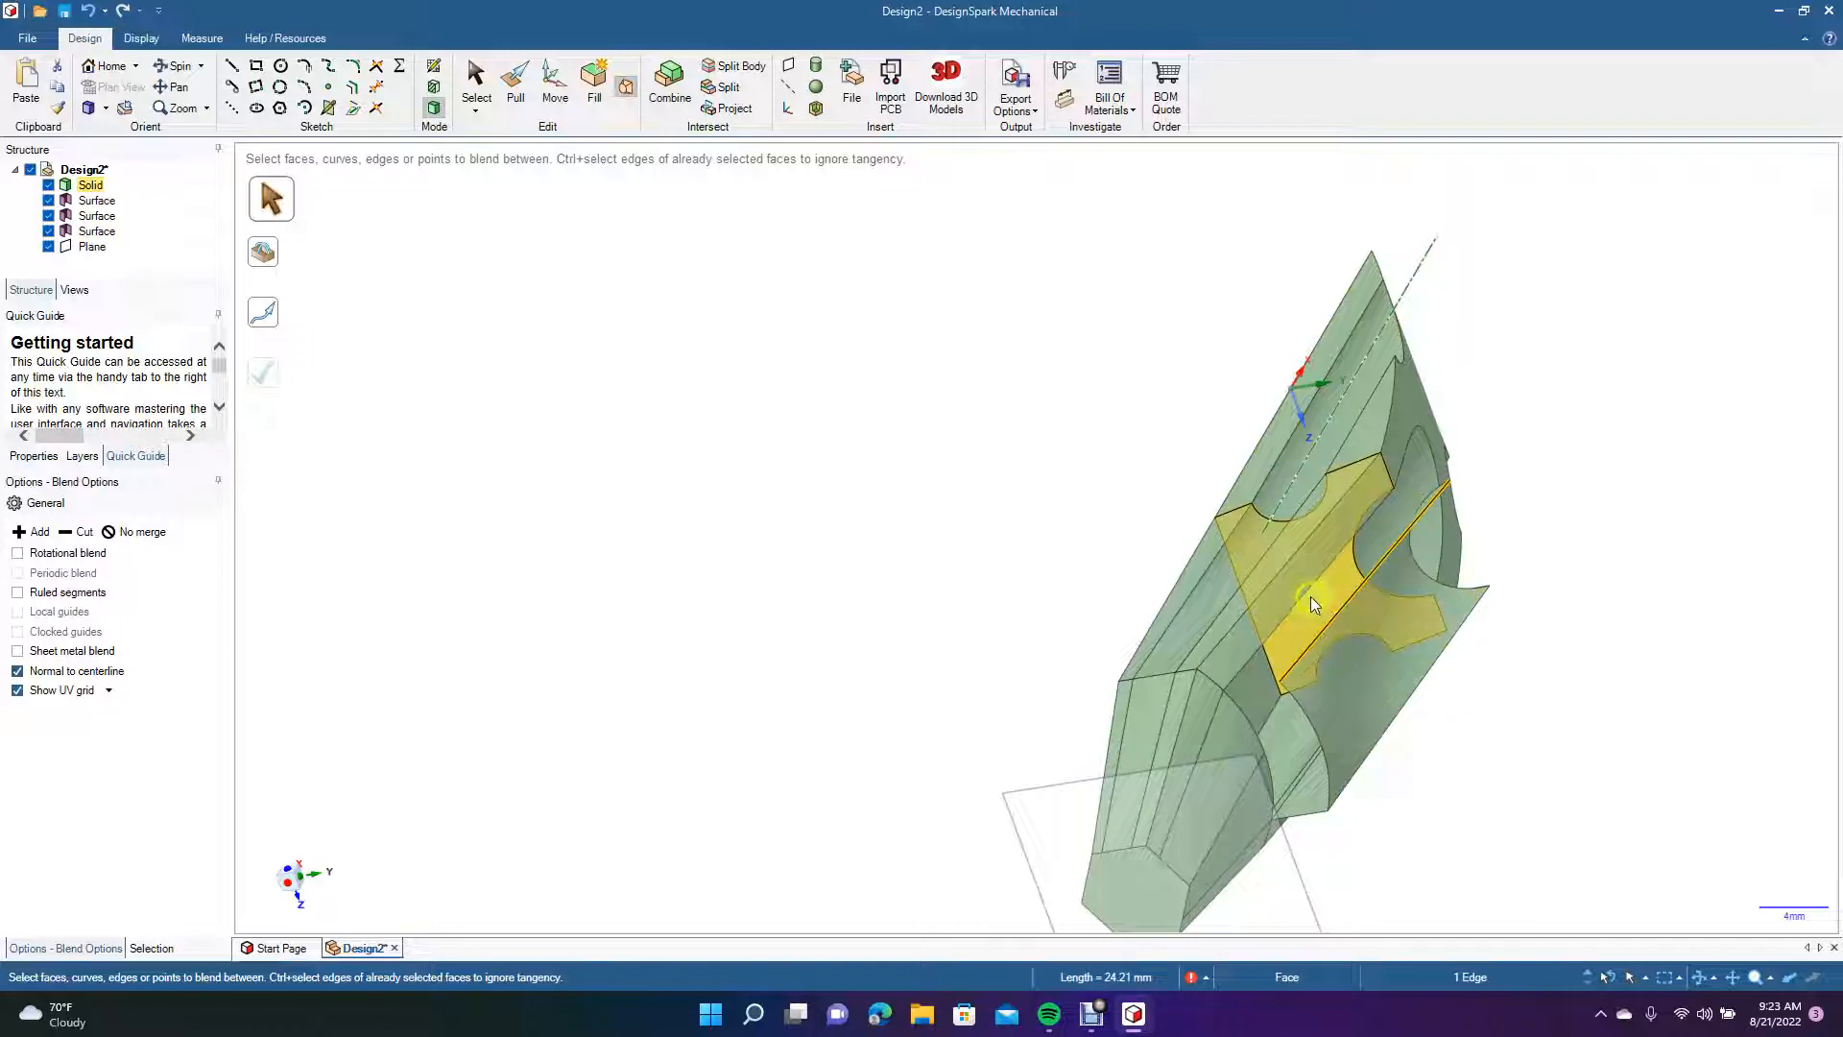
{"action": "left_click", "coordinate": [1306, 593]}
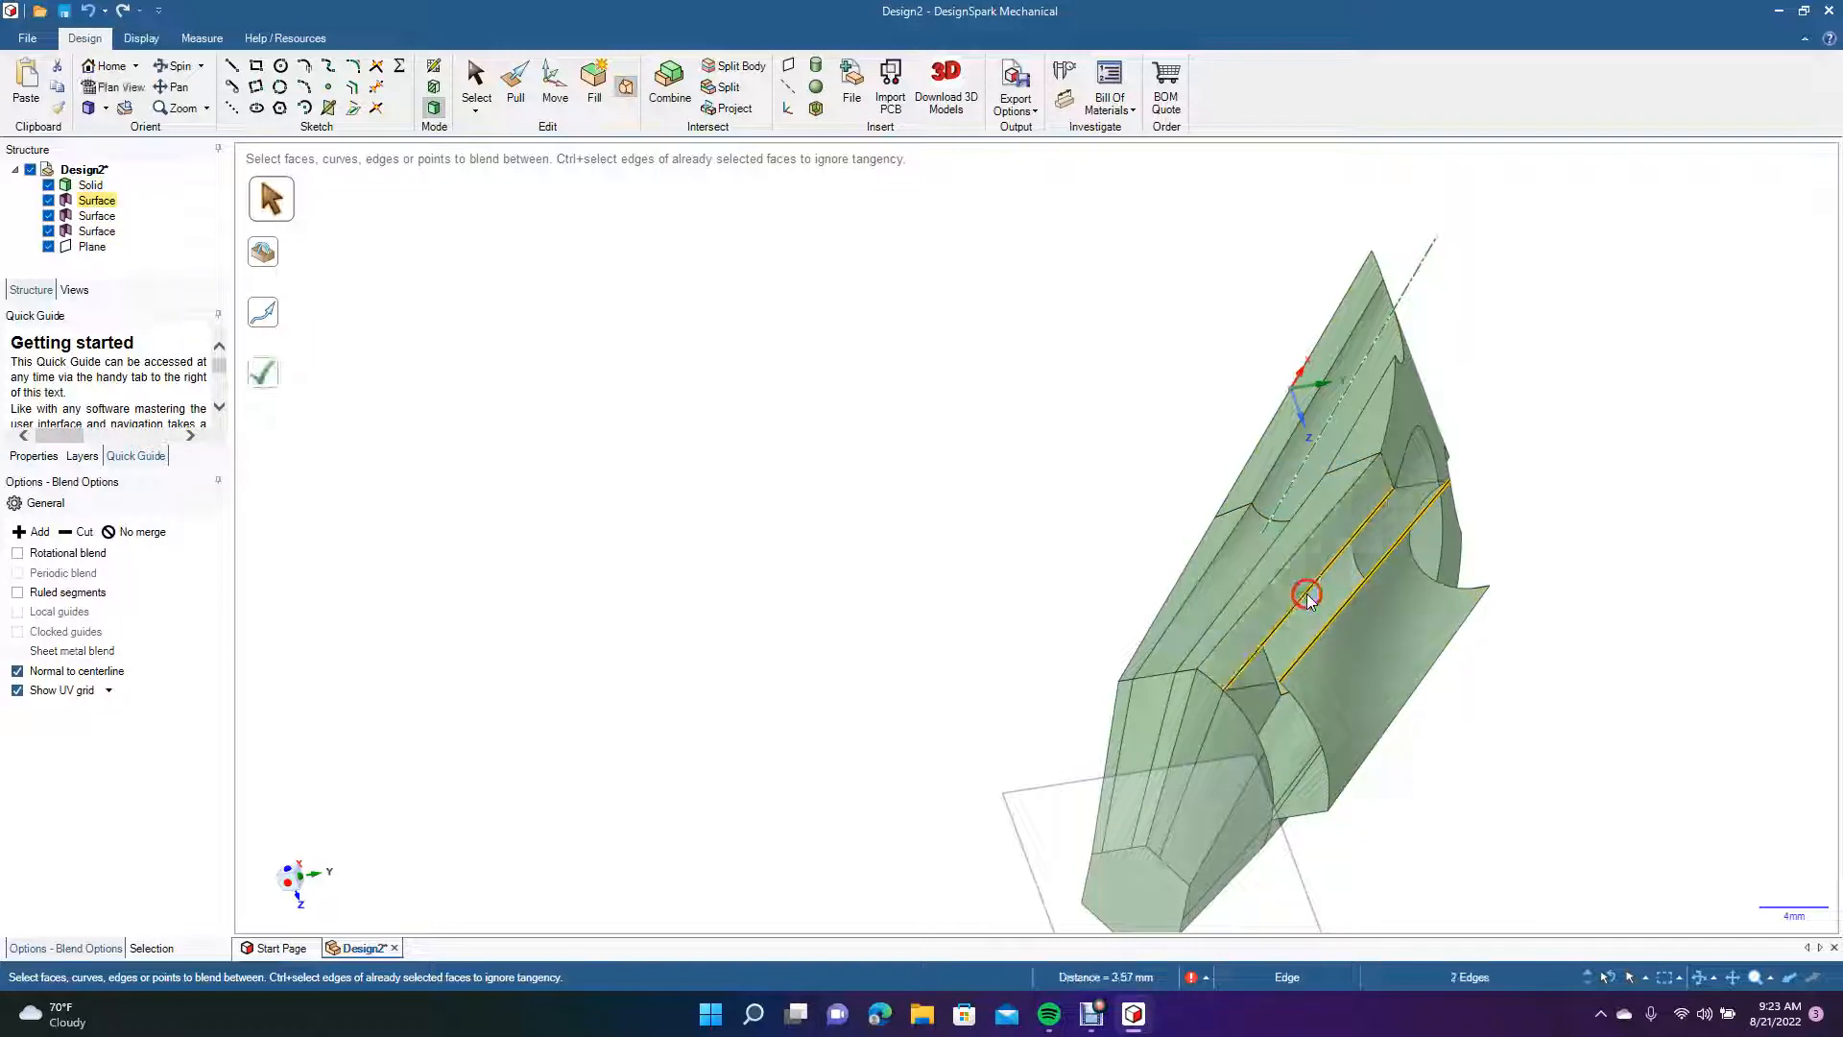
{"action": "left_click", "coordinate": [269, 392]}
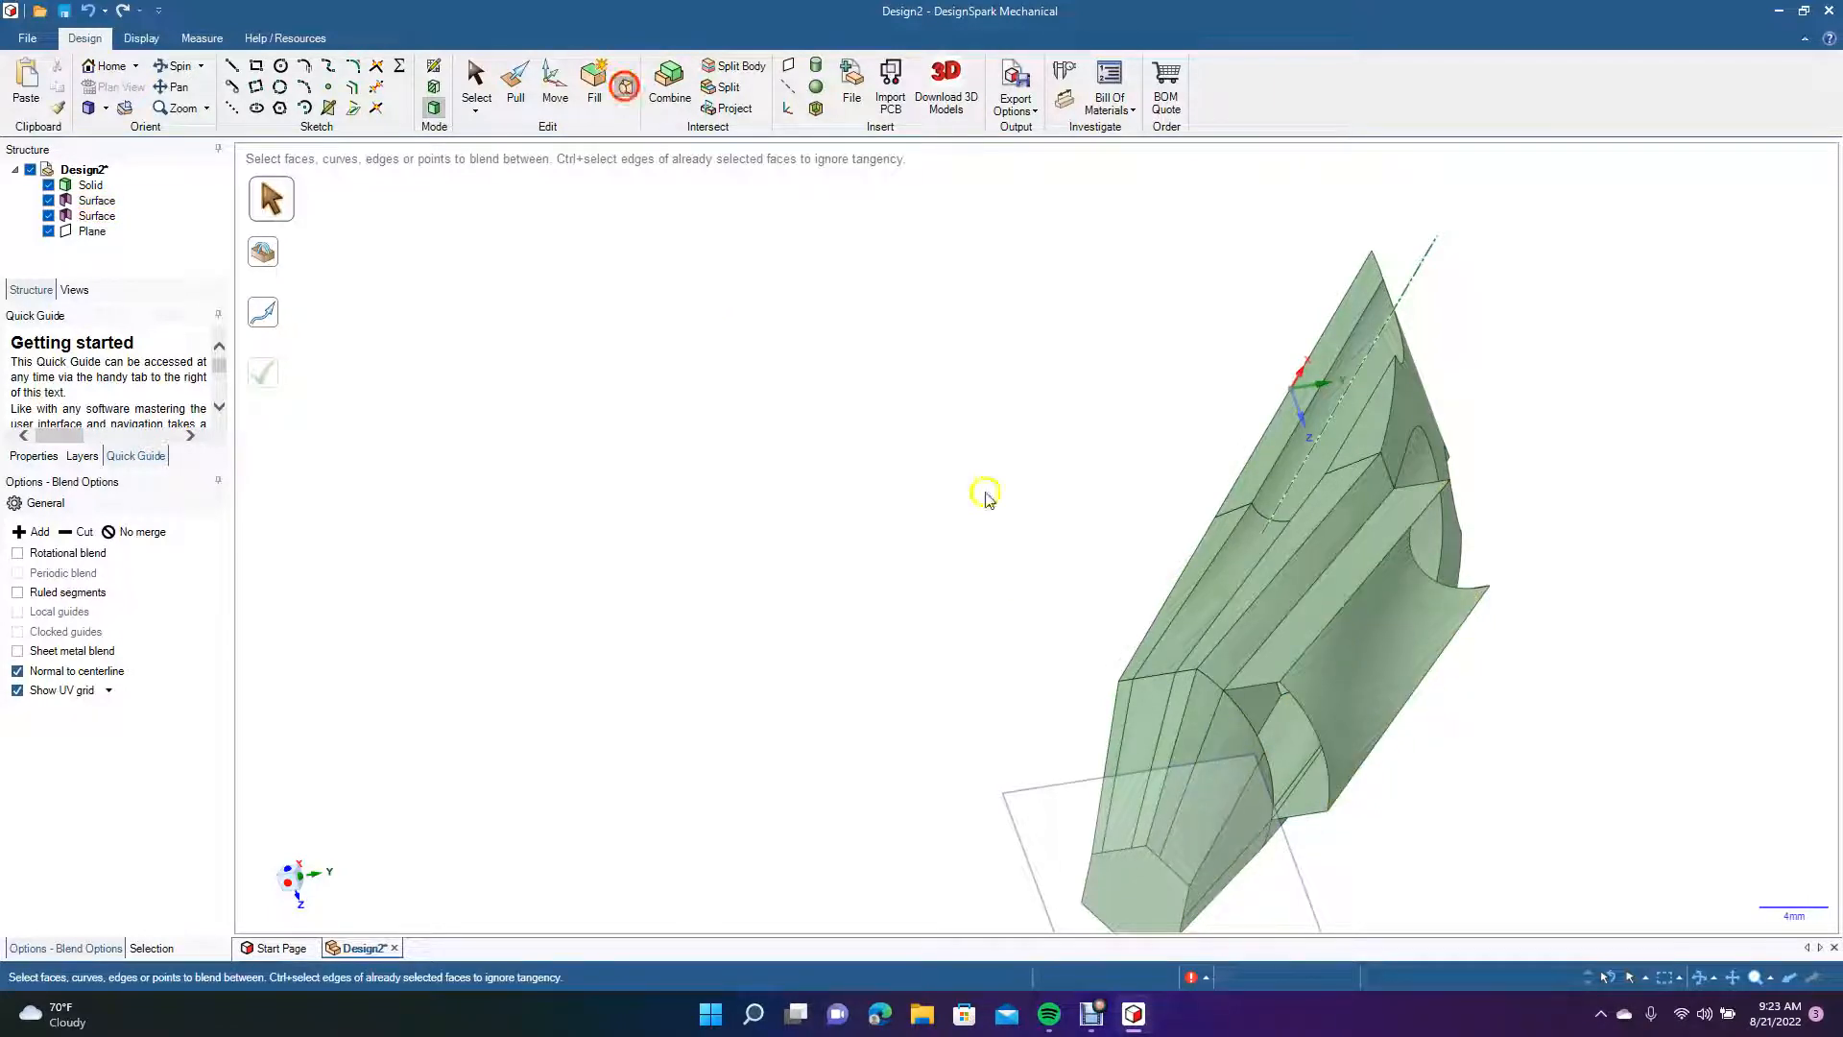
Blend the arc where the tapered section ends to the adjacent end arc of the raised curved face, closing that end.
{"action": "left_click", "coordinate": [1250, 718]}
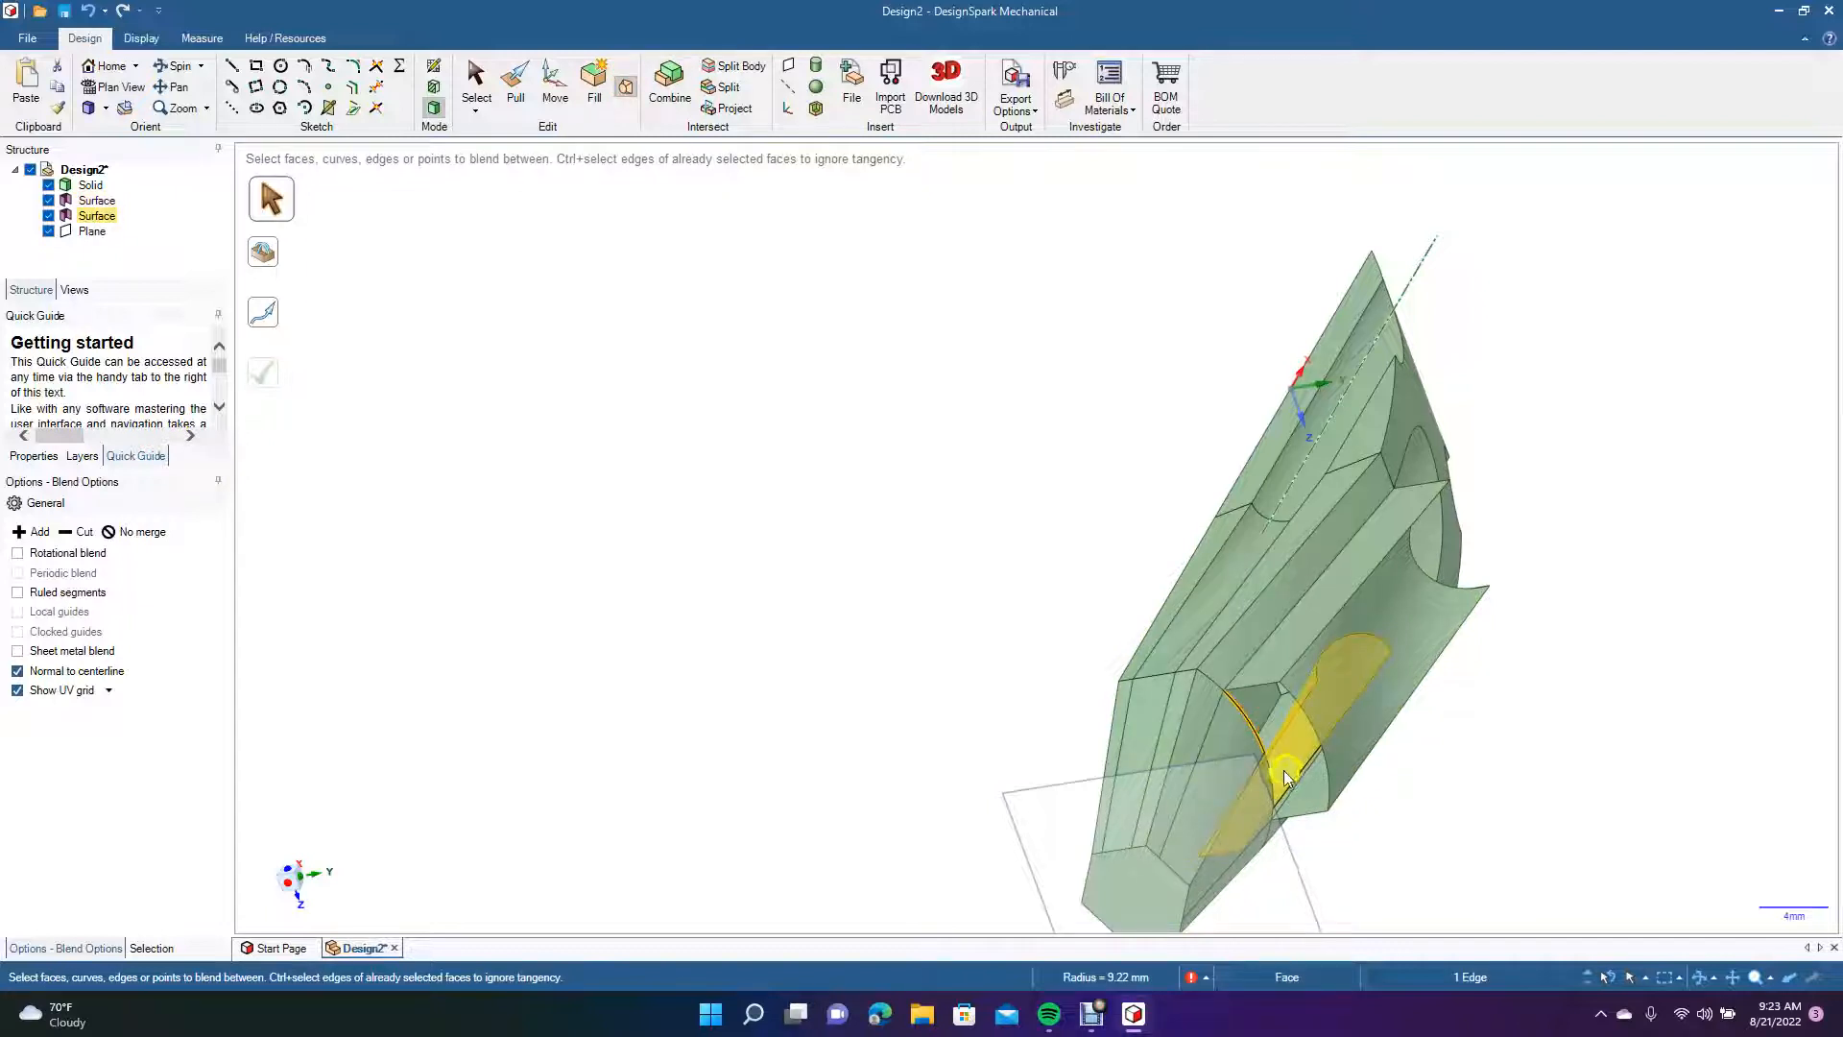
{"action": "left_click", "coordinate": [1274, 778]}
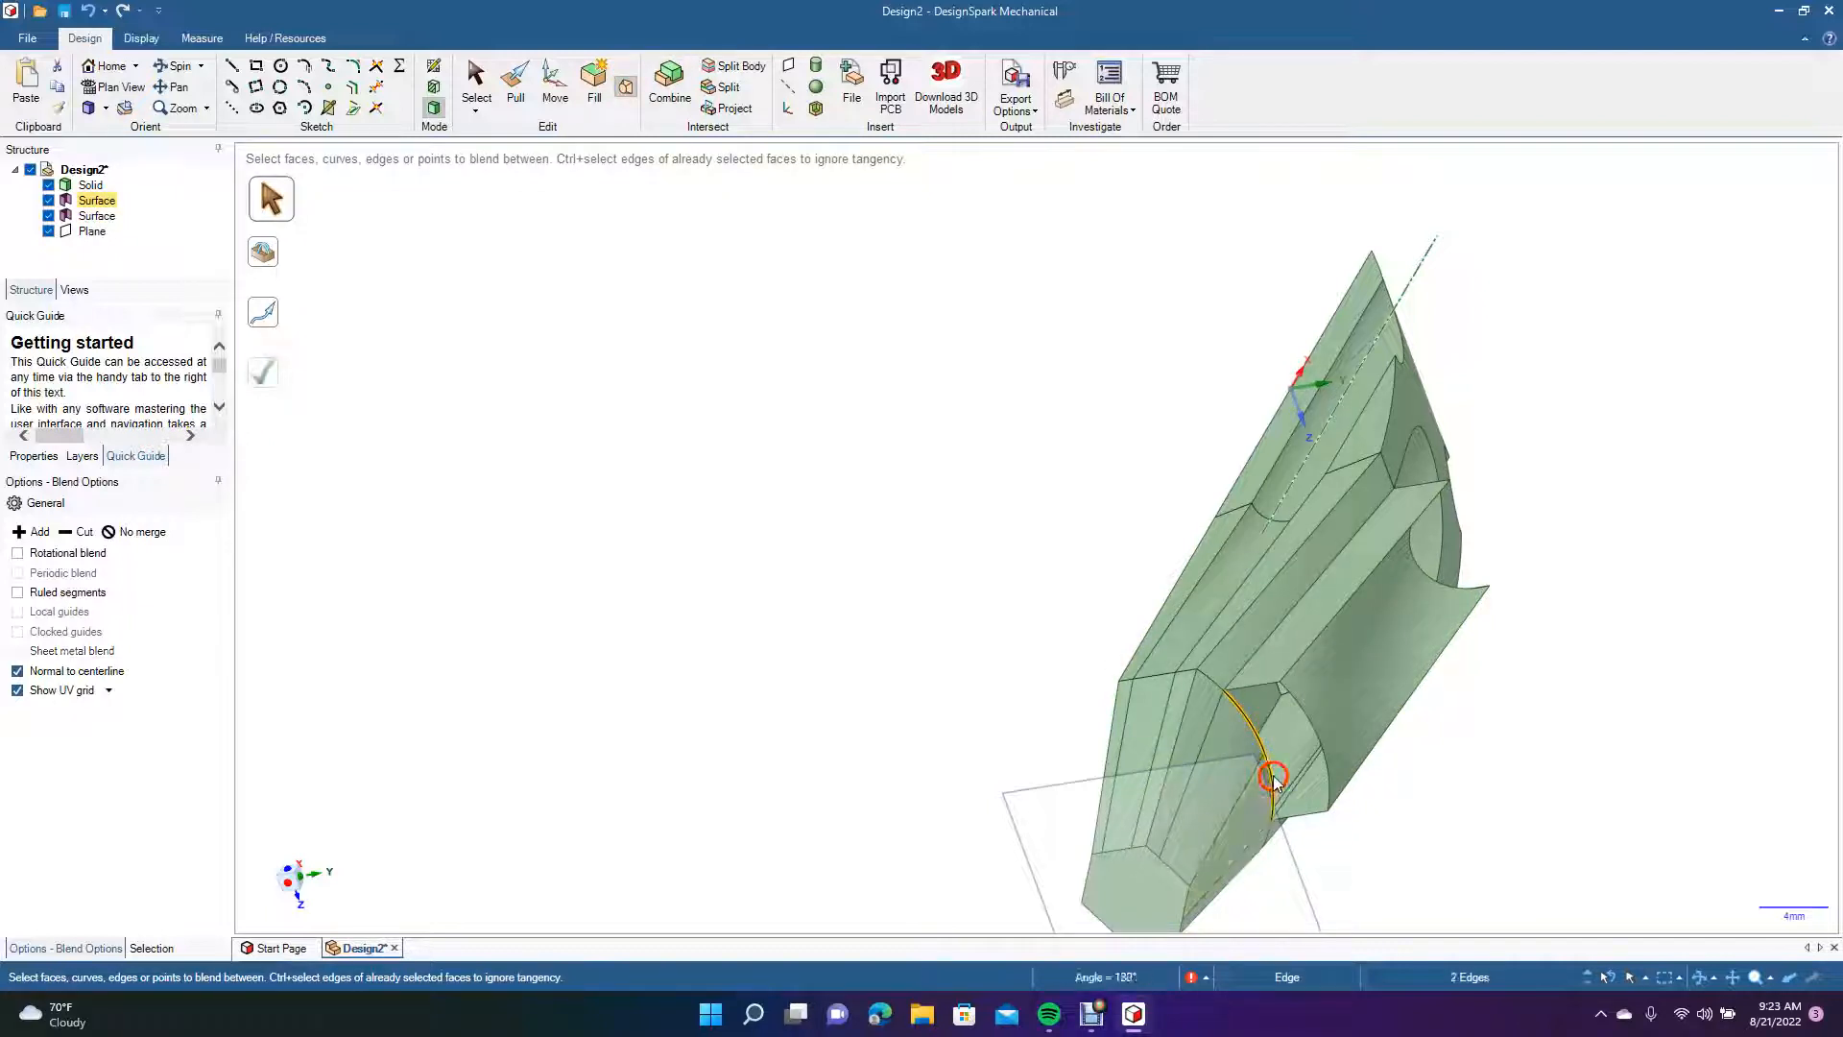
{"action": "left_click", "coordinate": [1312, 717]}
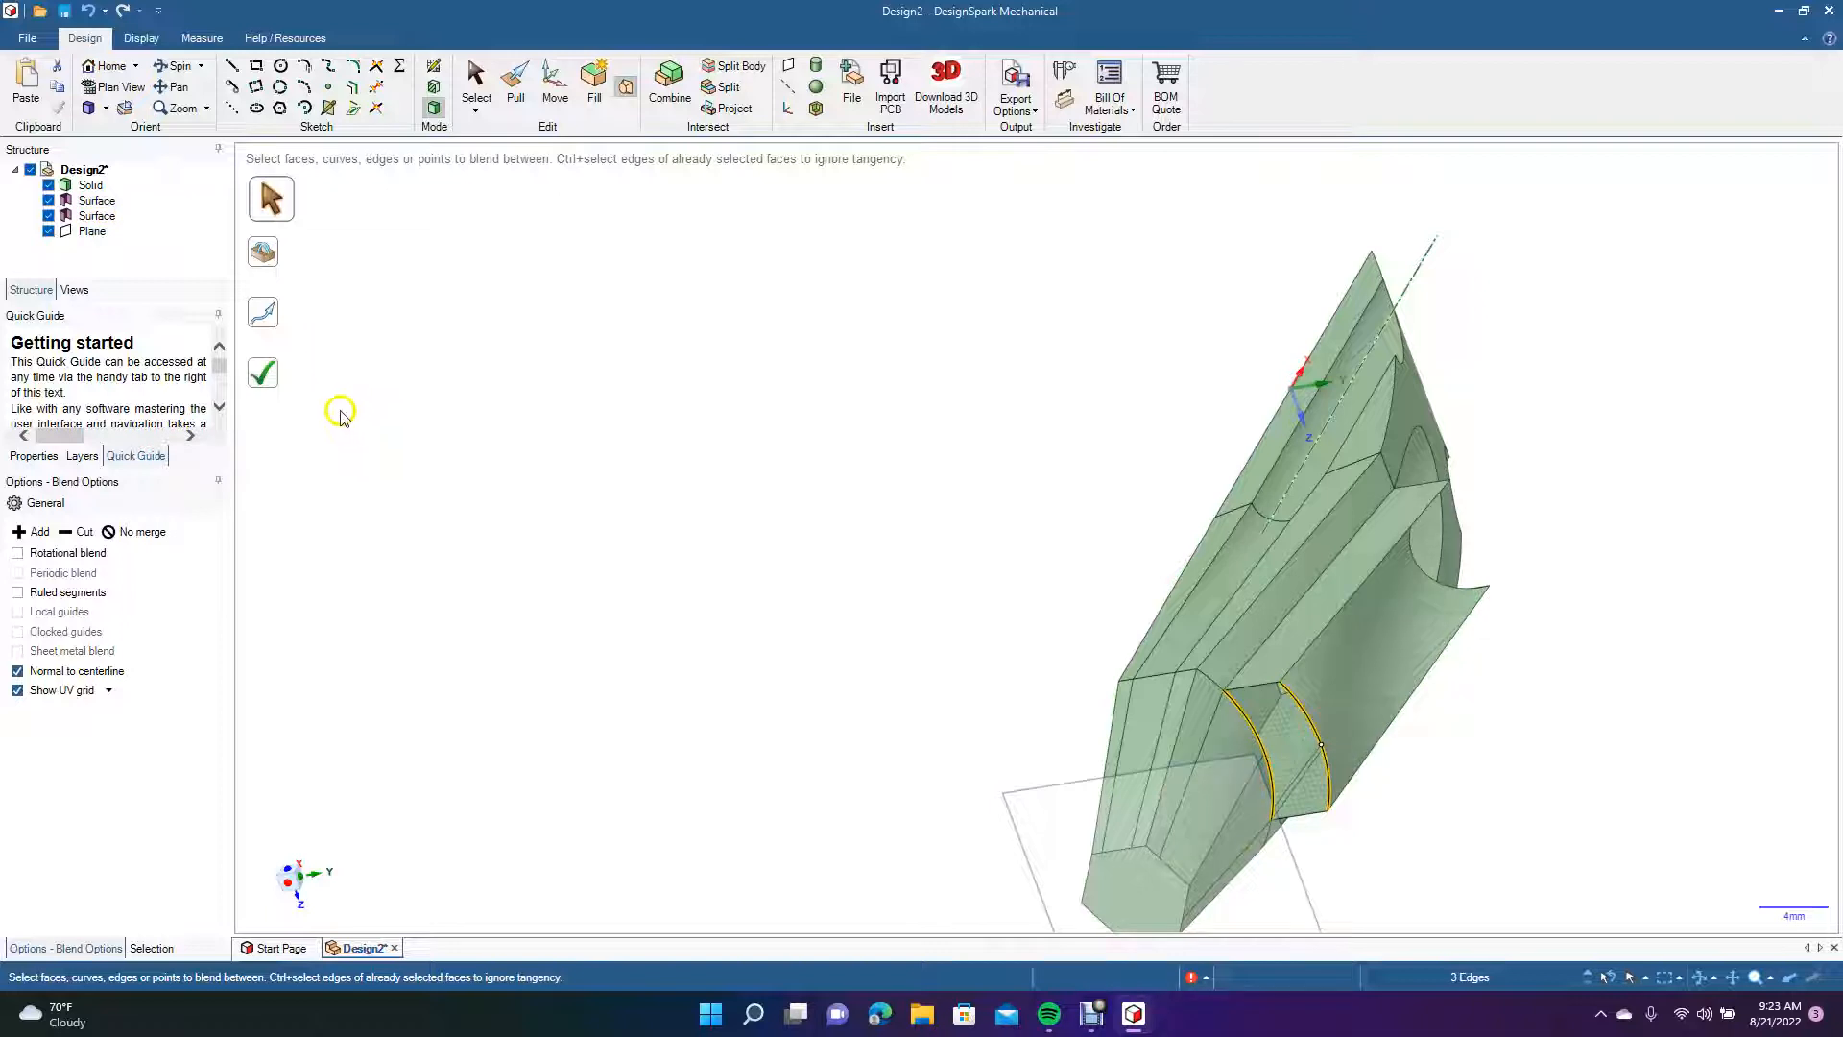
{"action": "left_click", "coordinate": [269, 379]}
Blend the wedge-side end arc of the raised curved face to the matching arc on the wedge body.
{"action": "left_click", "coordinate": [174, 65]}
{"action": "left_click_drag", "start_coordinate": [676, 475], "coordinate": [787, 577]}
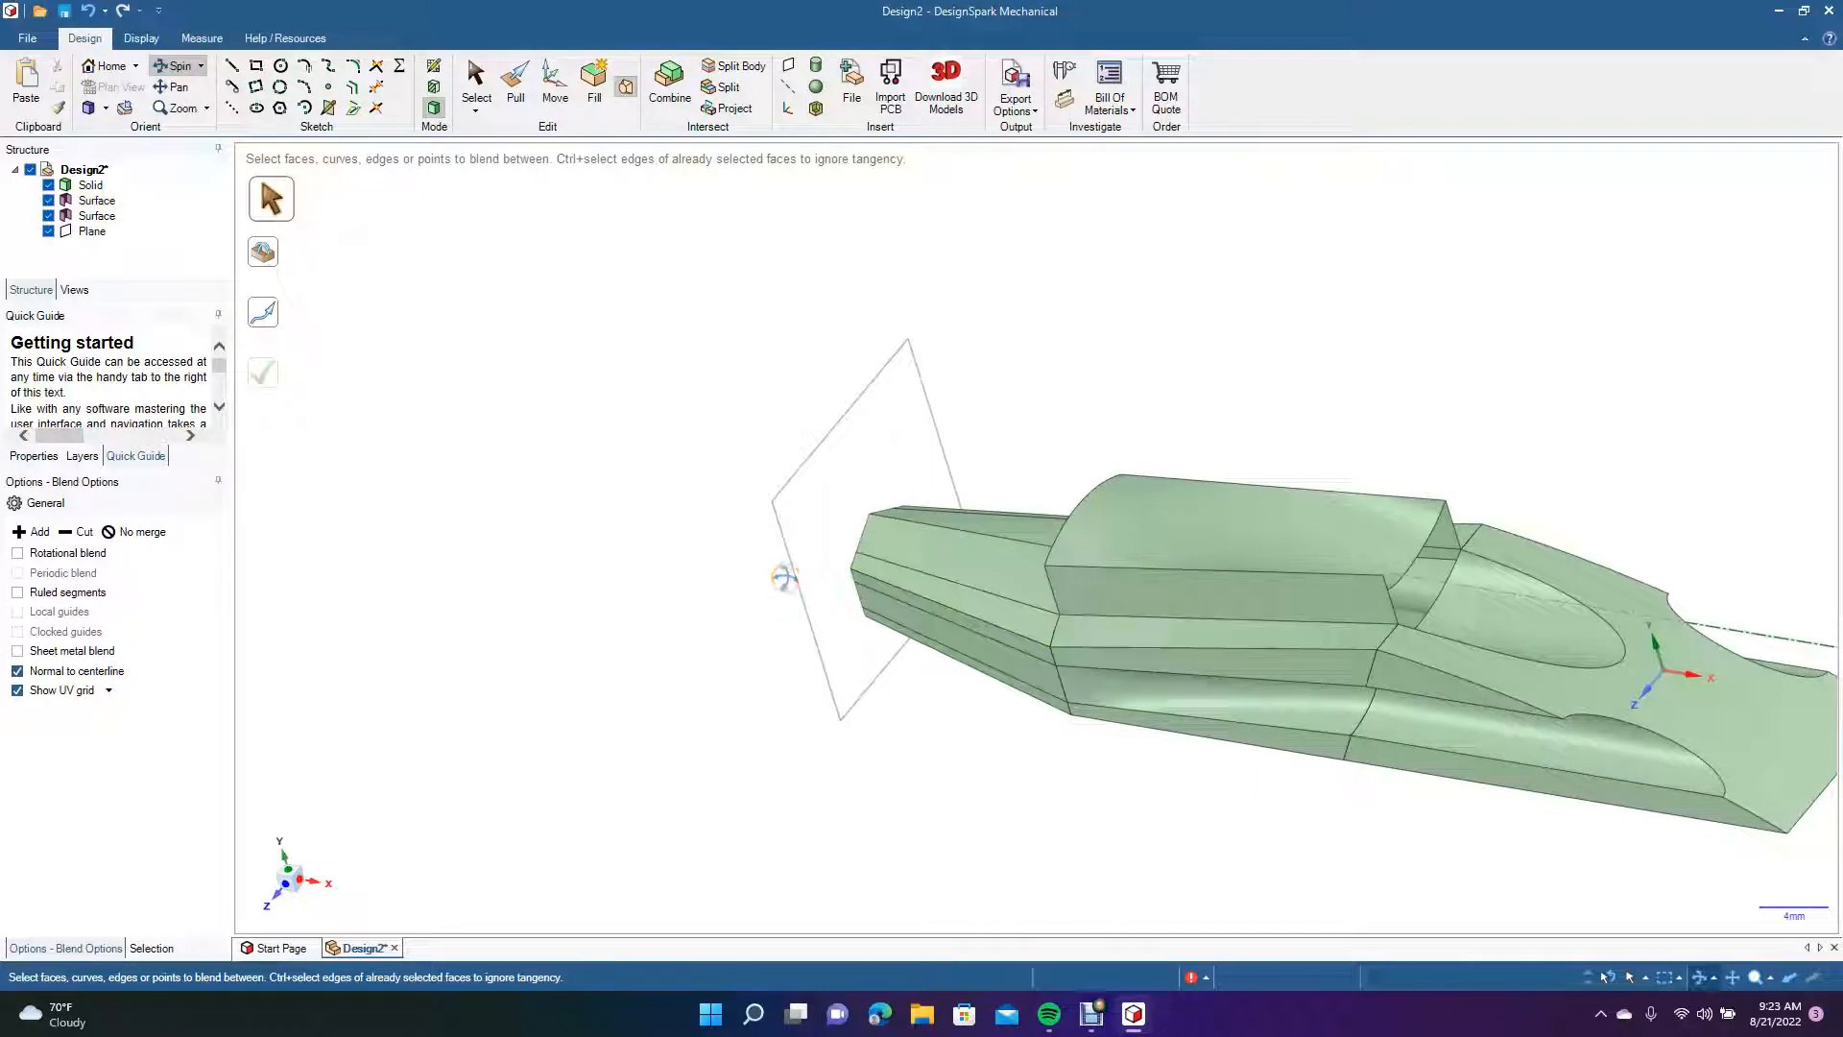
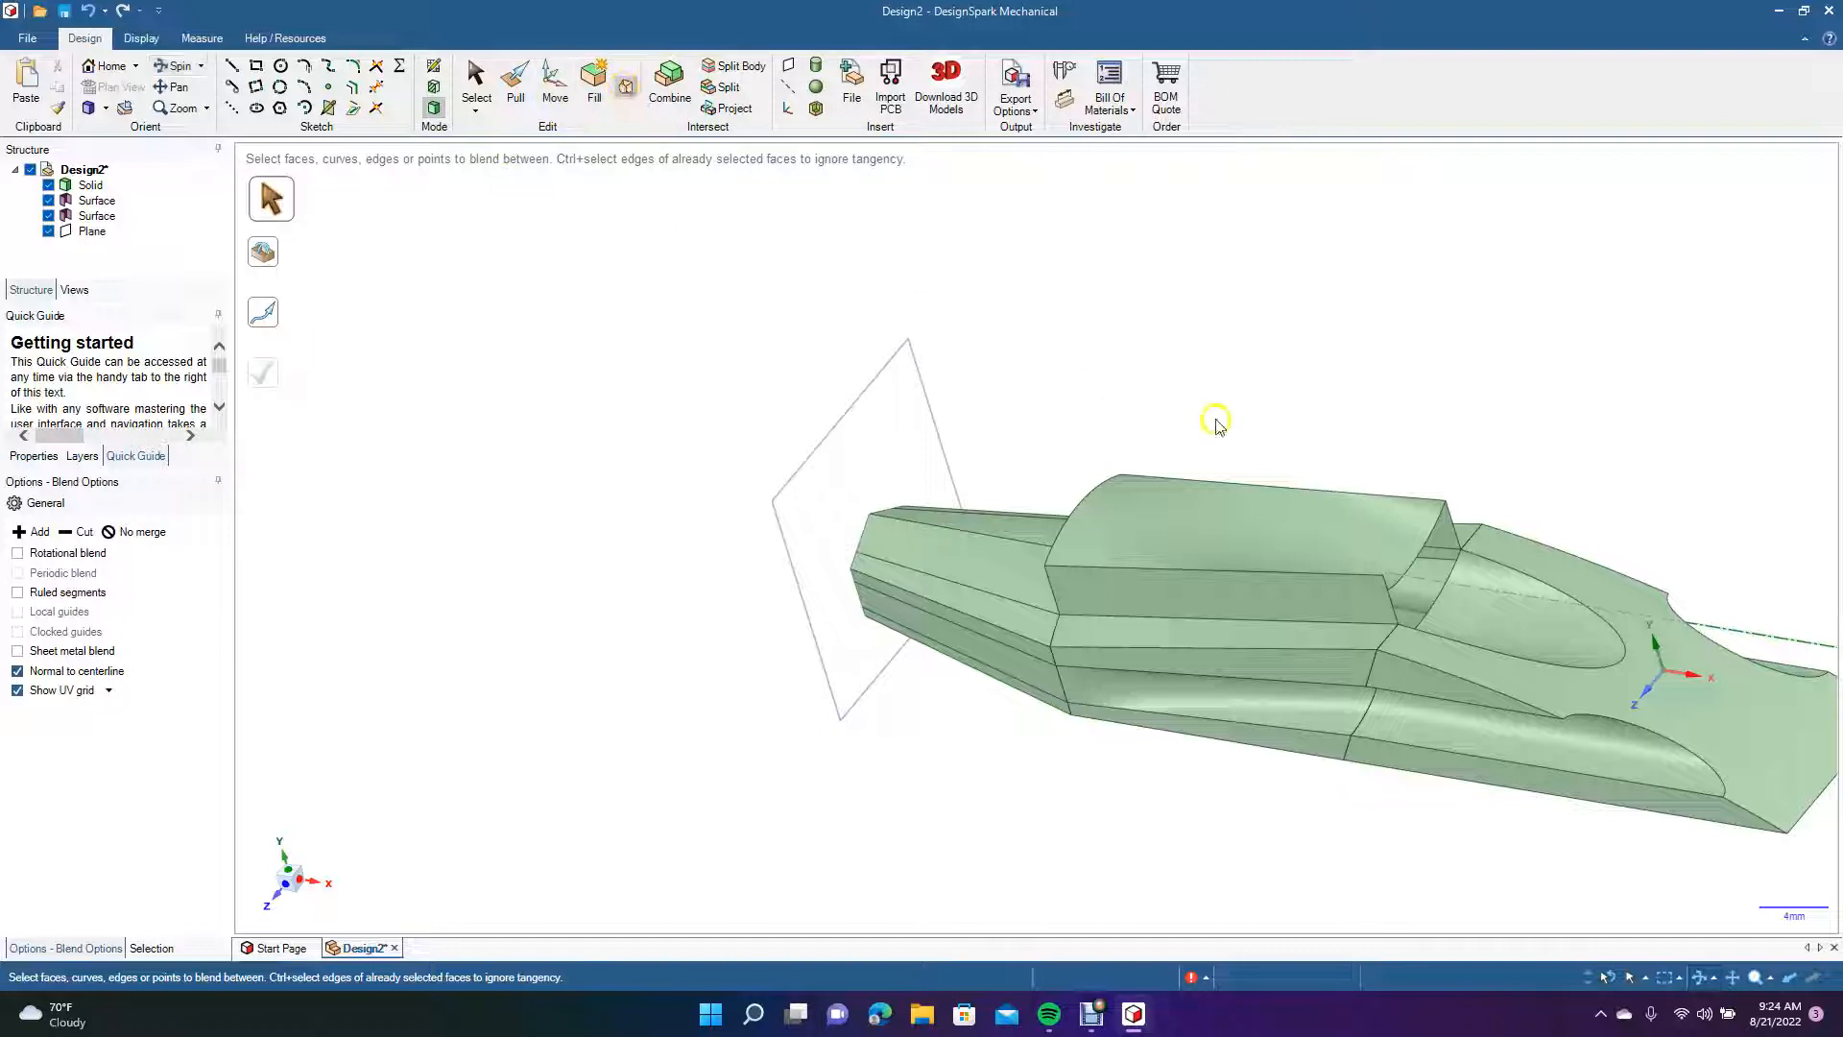
{"action": "left_click", "coordinate": [1413, 562]}
{"action": "left_click", "coordinate": [1431, 605]}
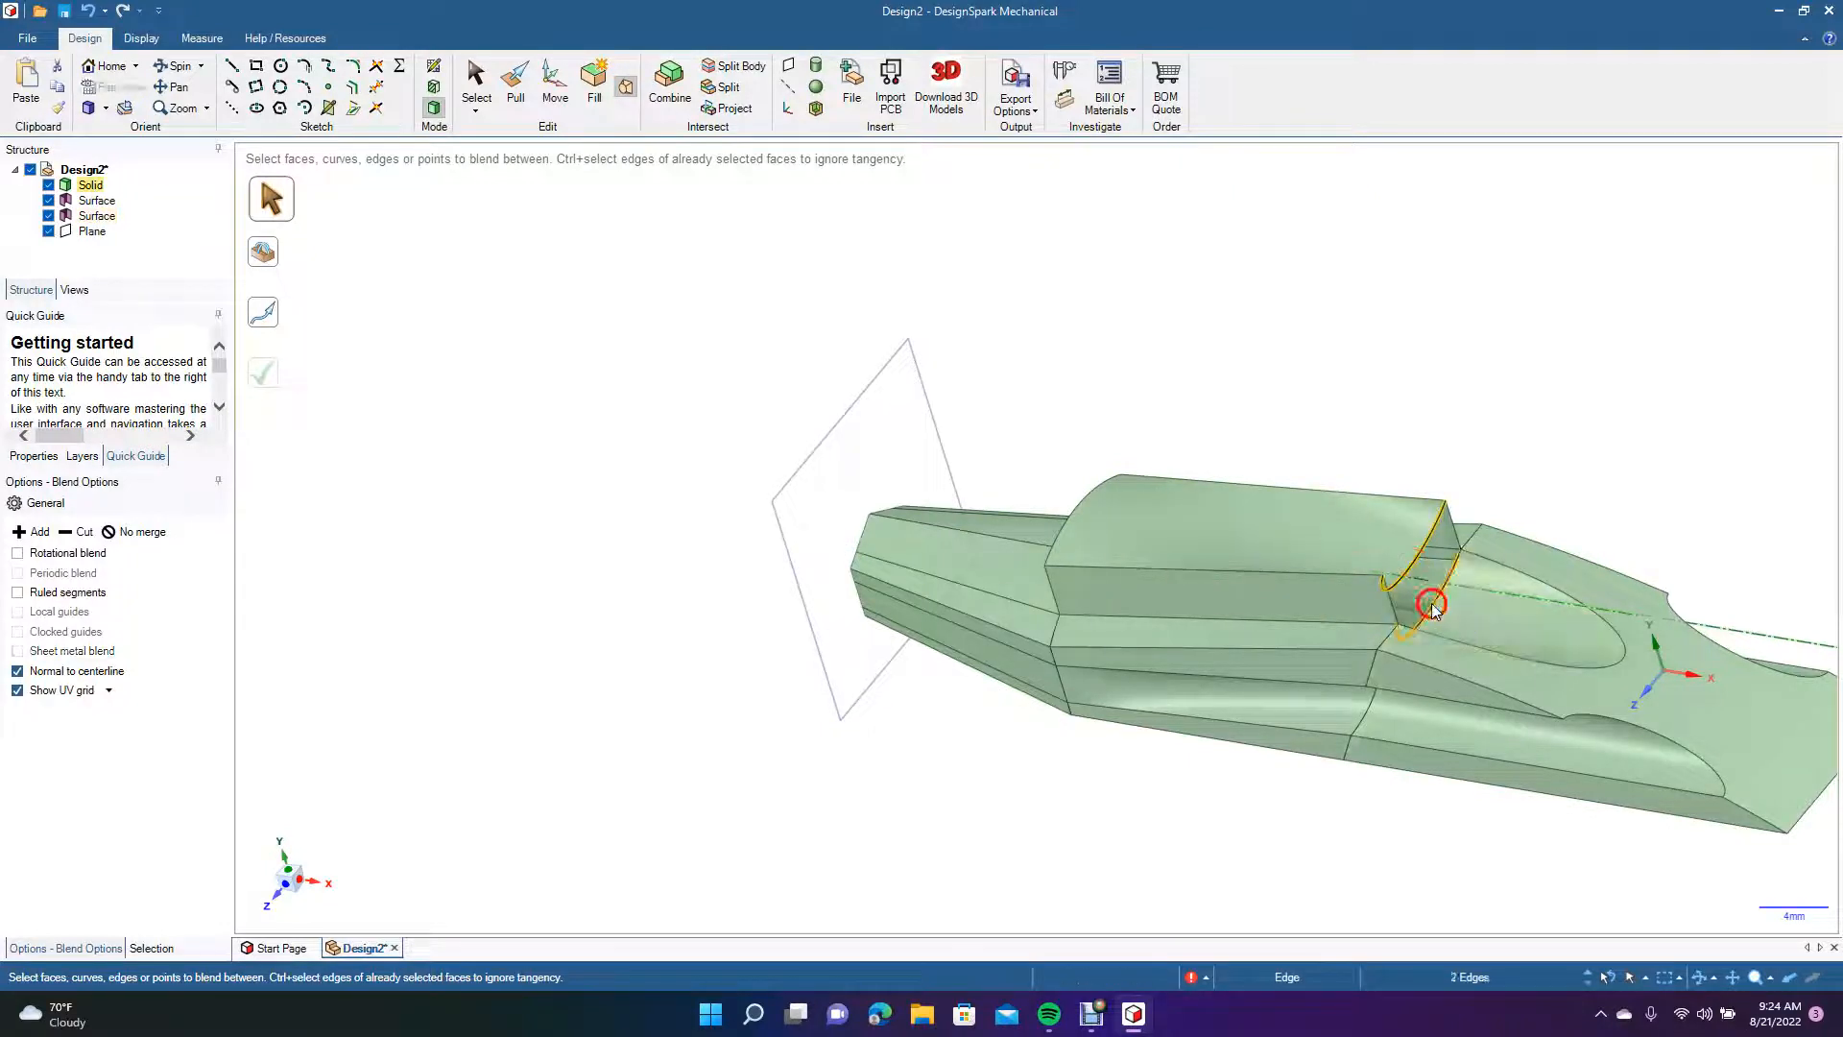
{"action": "left_click", "coordinate": [272, 378]}
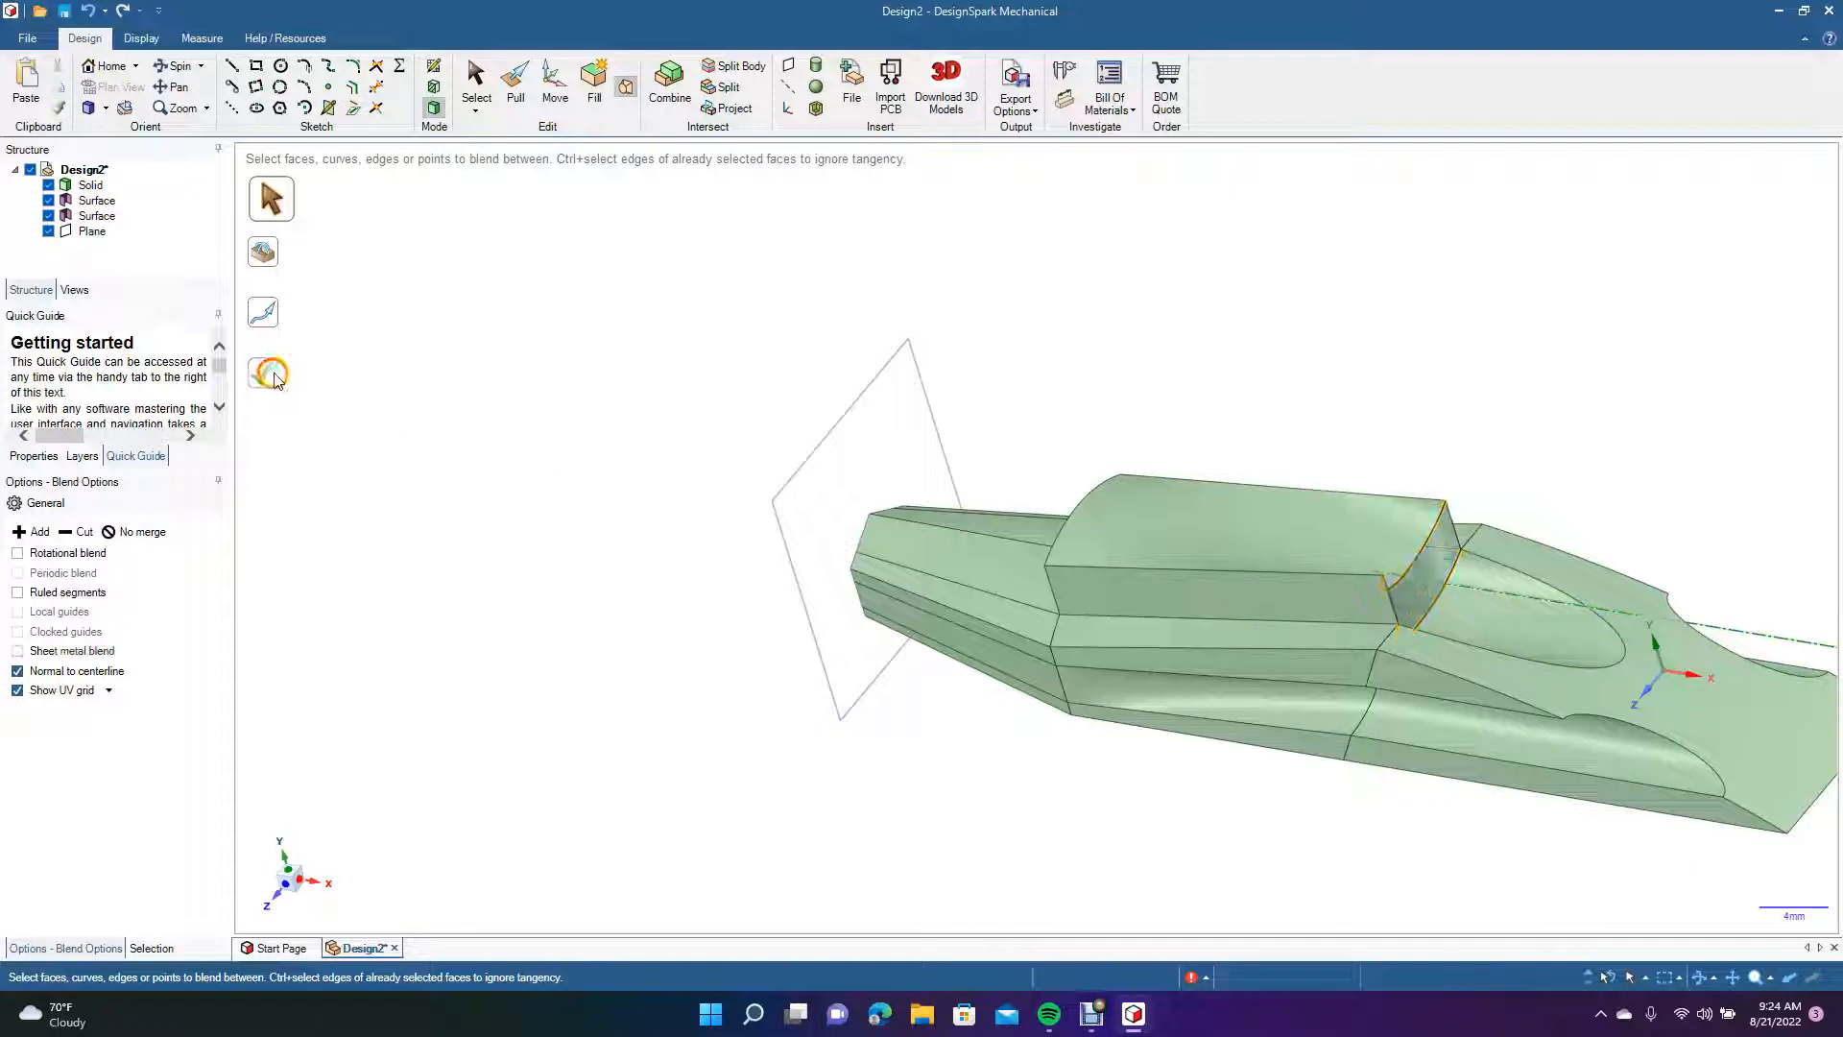
Detach the middle section's side face in line with the wedge's side groove and move it outward from the body.
{"action": "left_click", "coordinate": [191, 69]}
{"action": "left_click_drag", "start_coordinate": [557, 244], "coordinate": [755, 154]}
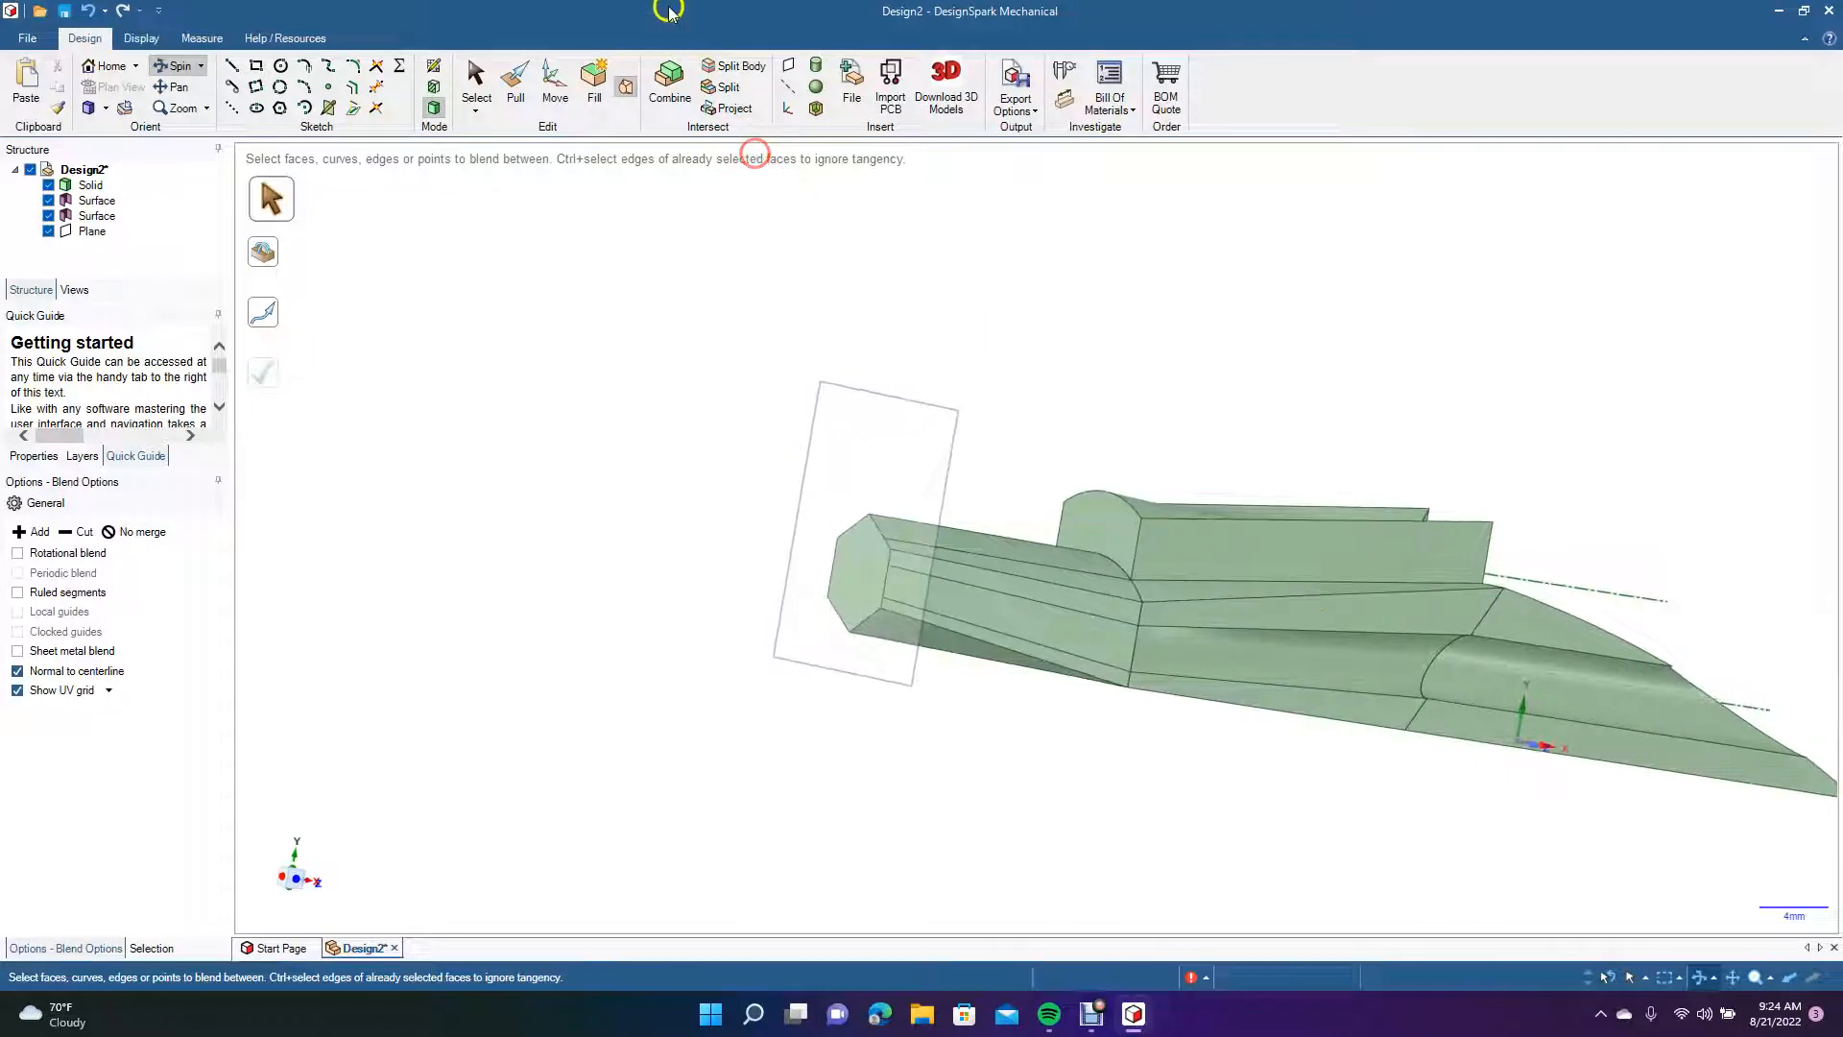
{"action": "left_click", "coordinate": [476, 76]}
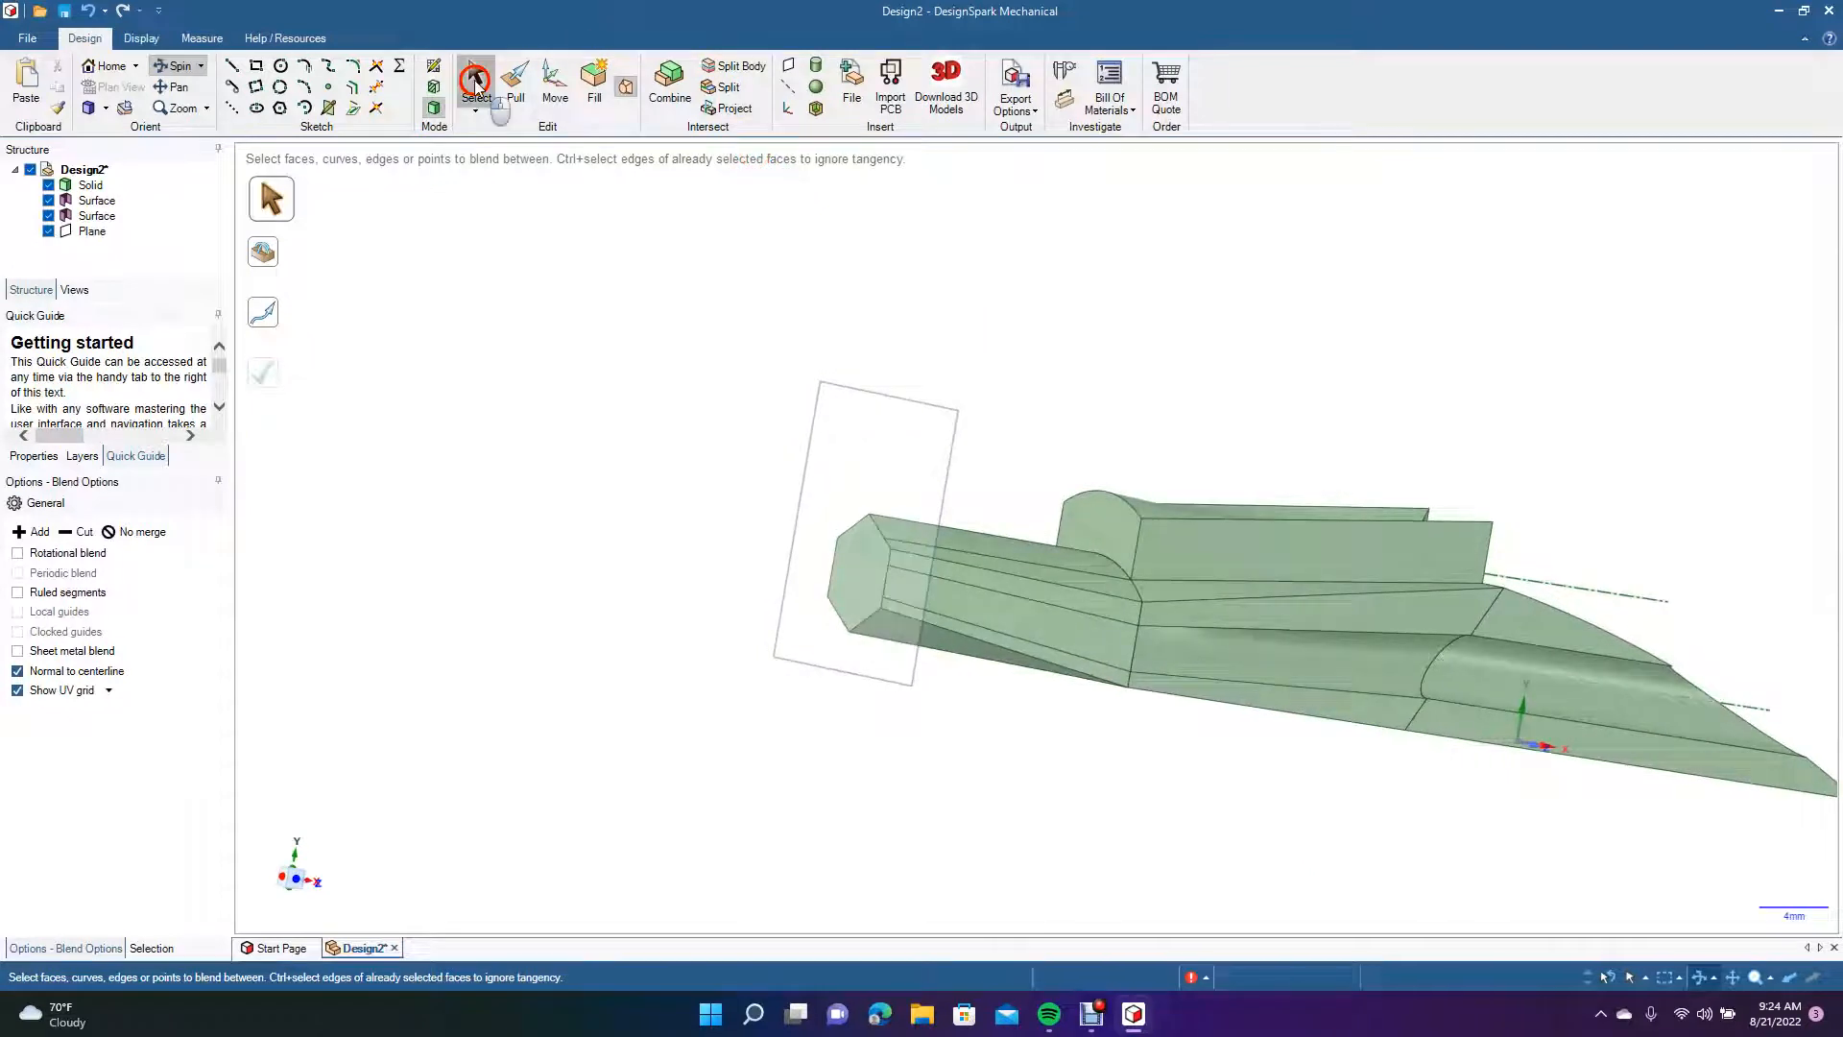
{"action": "right_click", "coordinate": [1235, 664]}
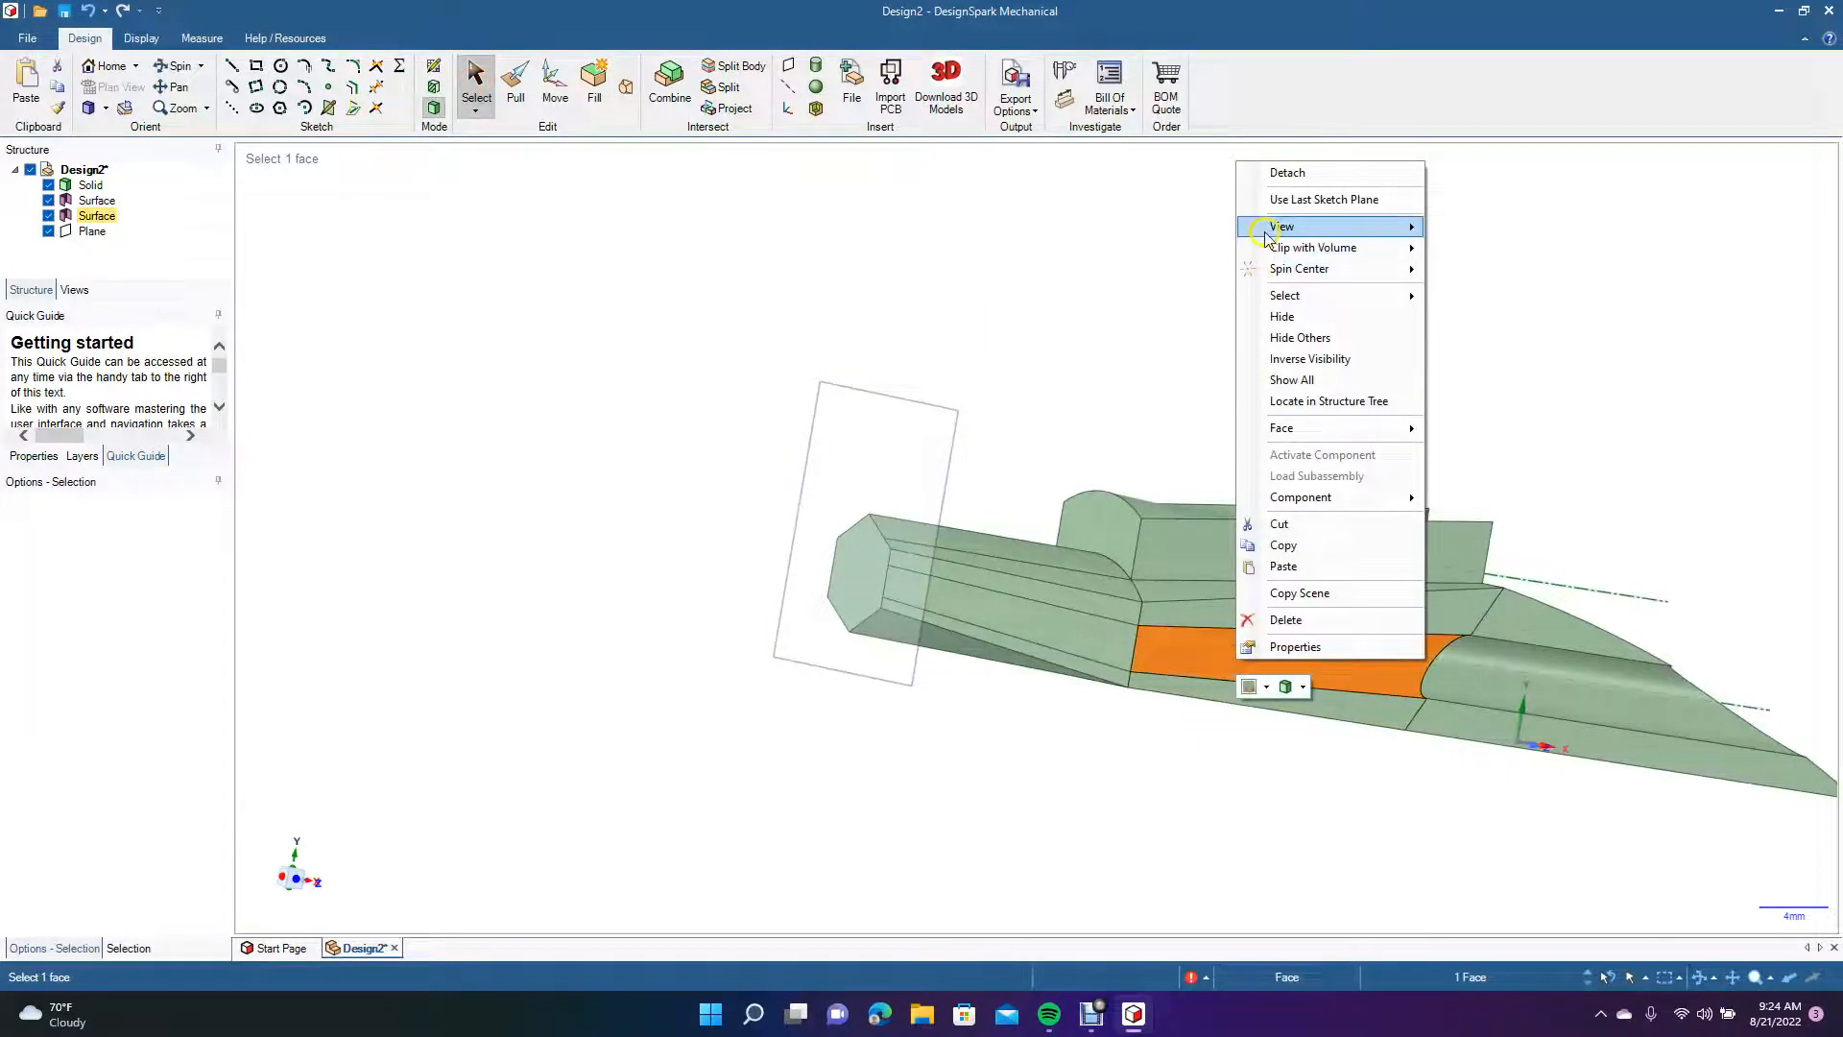
{"action": "left_click", "coordinate": [1290, 180]}
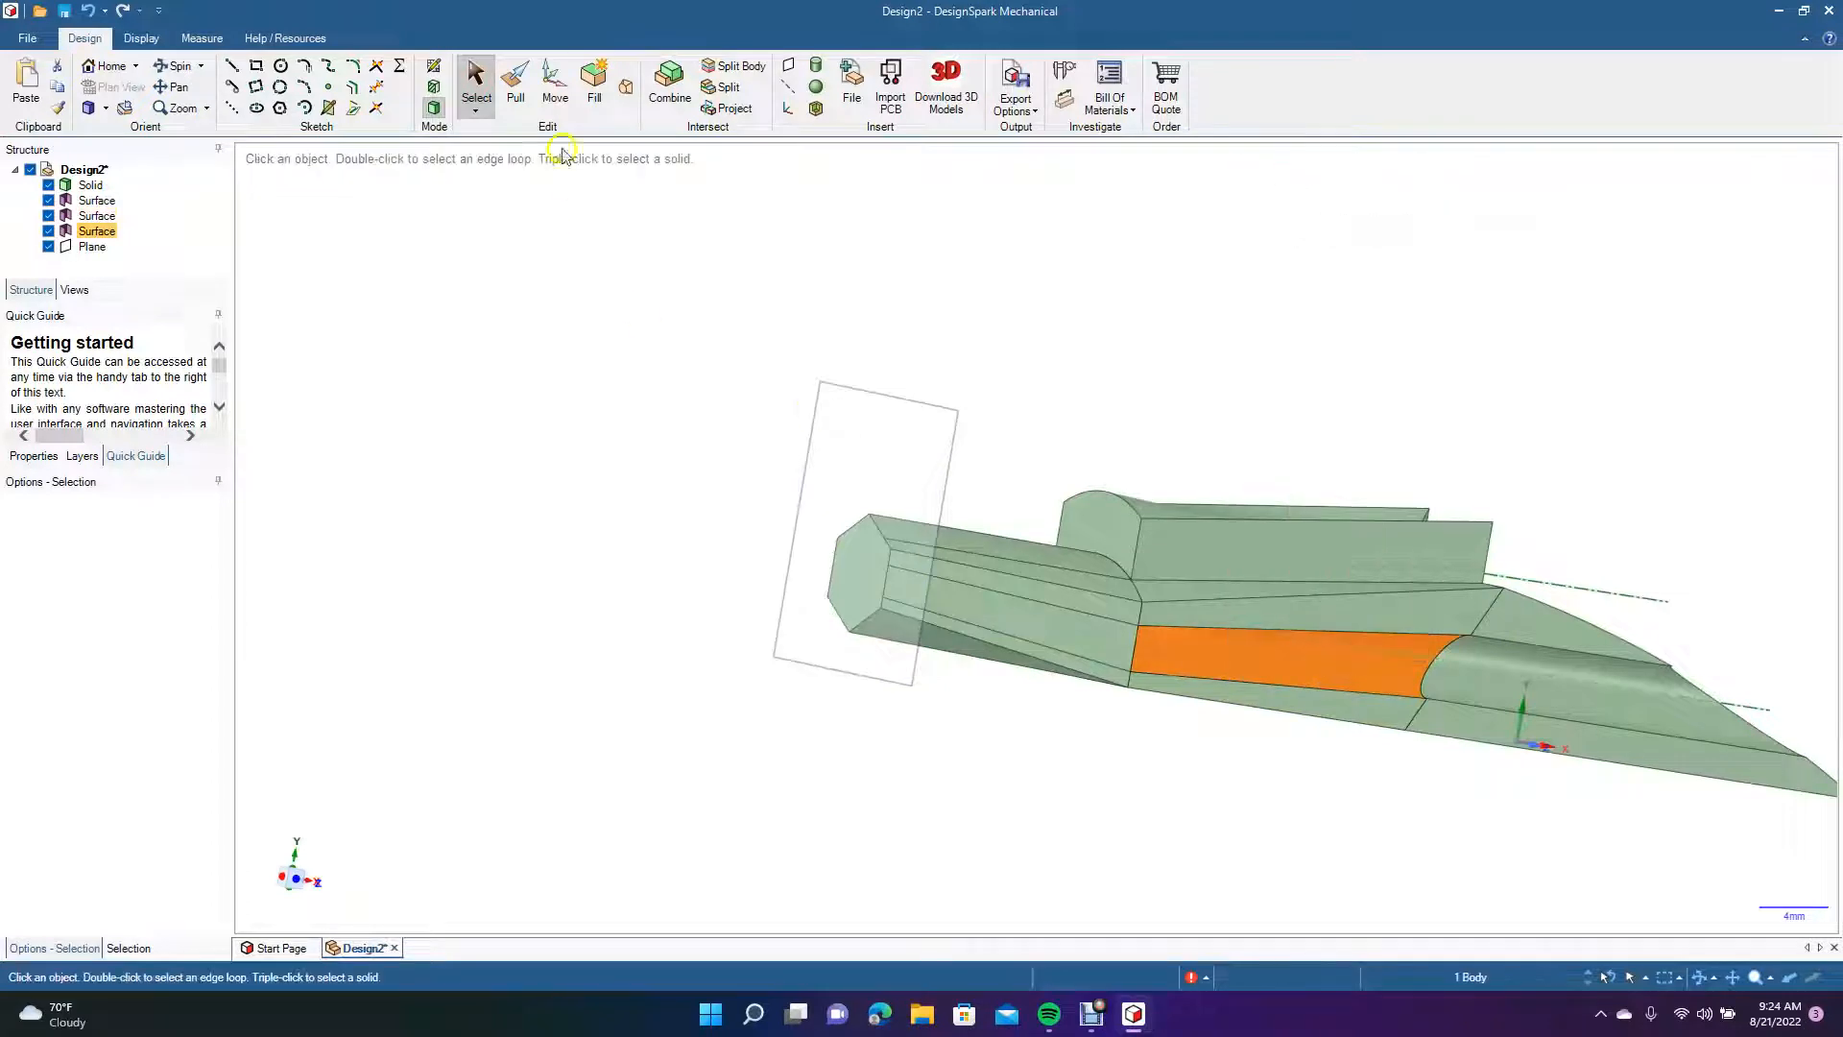
{"action": "left_click", "coordinate": [555, 82]}
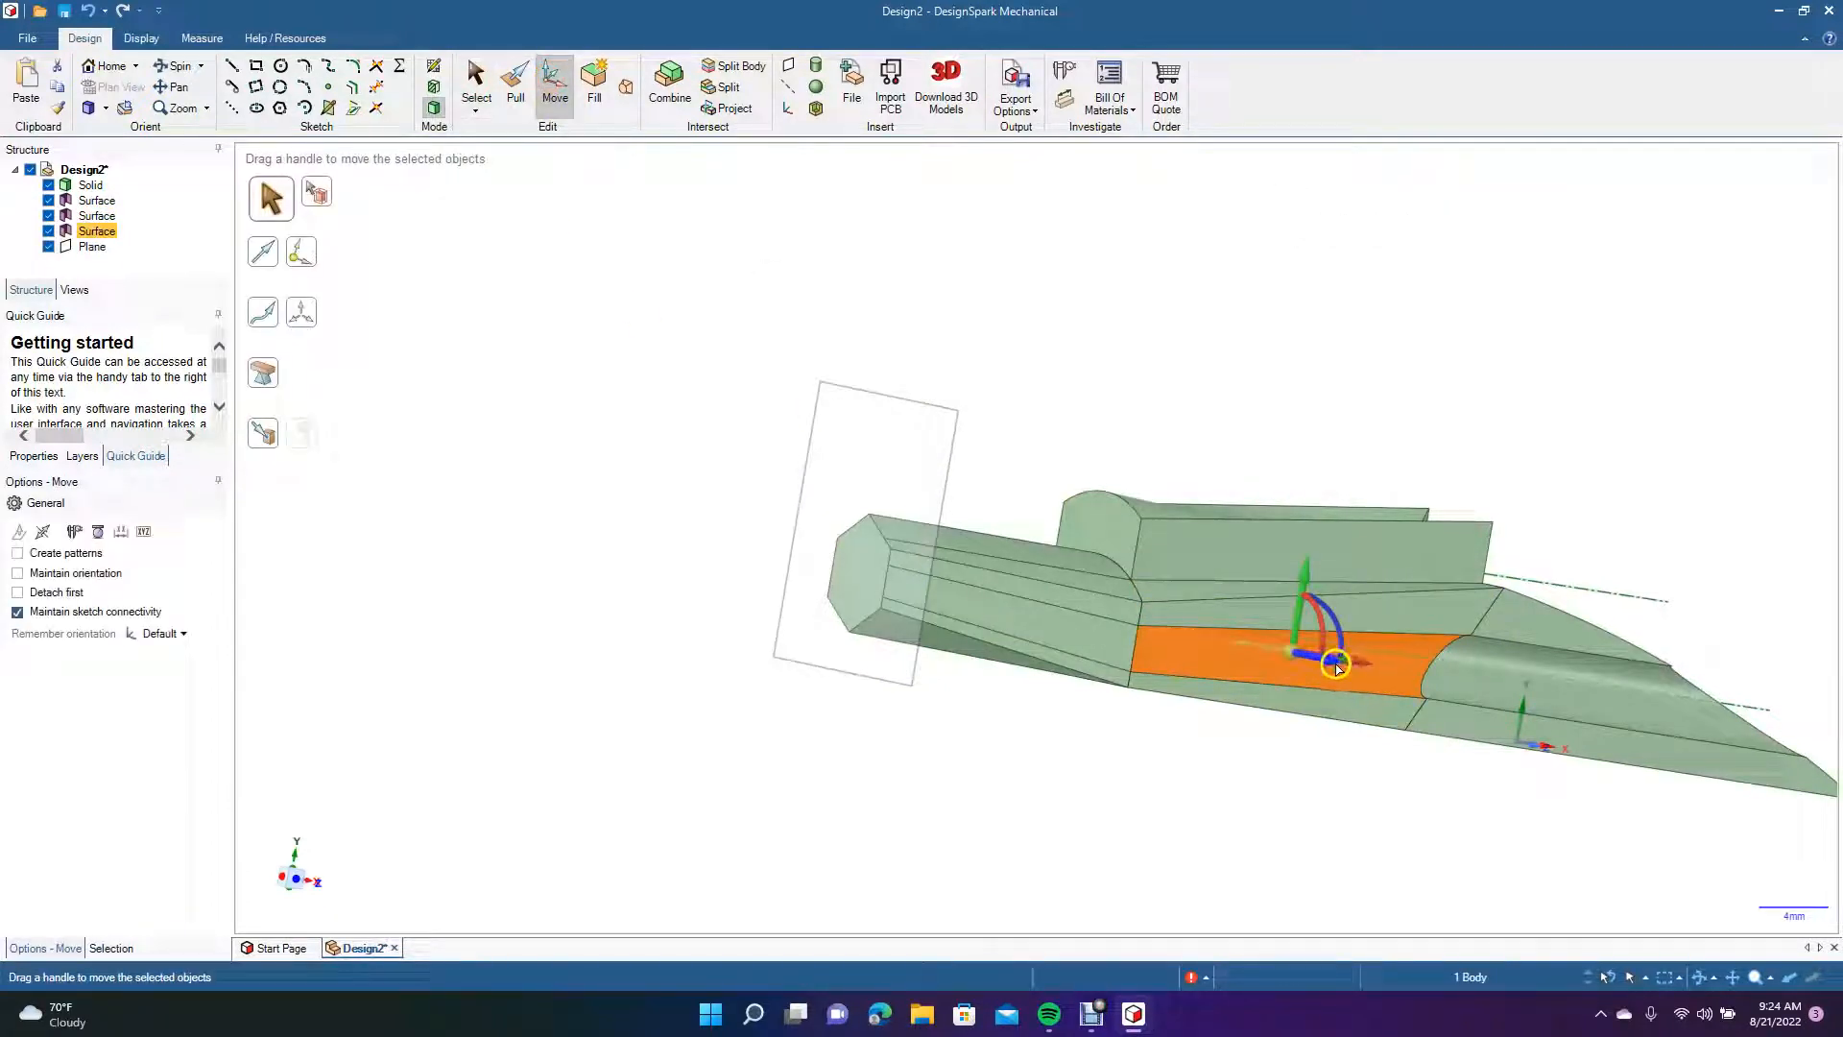
{"action": "left_click_drag", "start_coordinate": [1333, 668], "coordinate": [1440, 744]}
Scale the detached side face down to about 0.69, anchored at its lower corner nearest the hexagonal end.
{"action": "left_click", "coordinate": [176, 65]}
{"action": "left_click_drag", "start_coordinate": [402, 259], "coordinate": [344, 331]}
{"action": "left_click", "coordinate": [513, 84]}
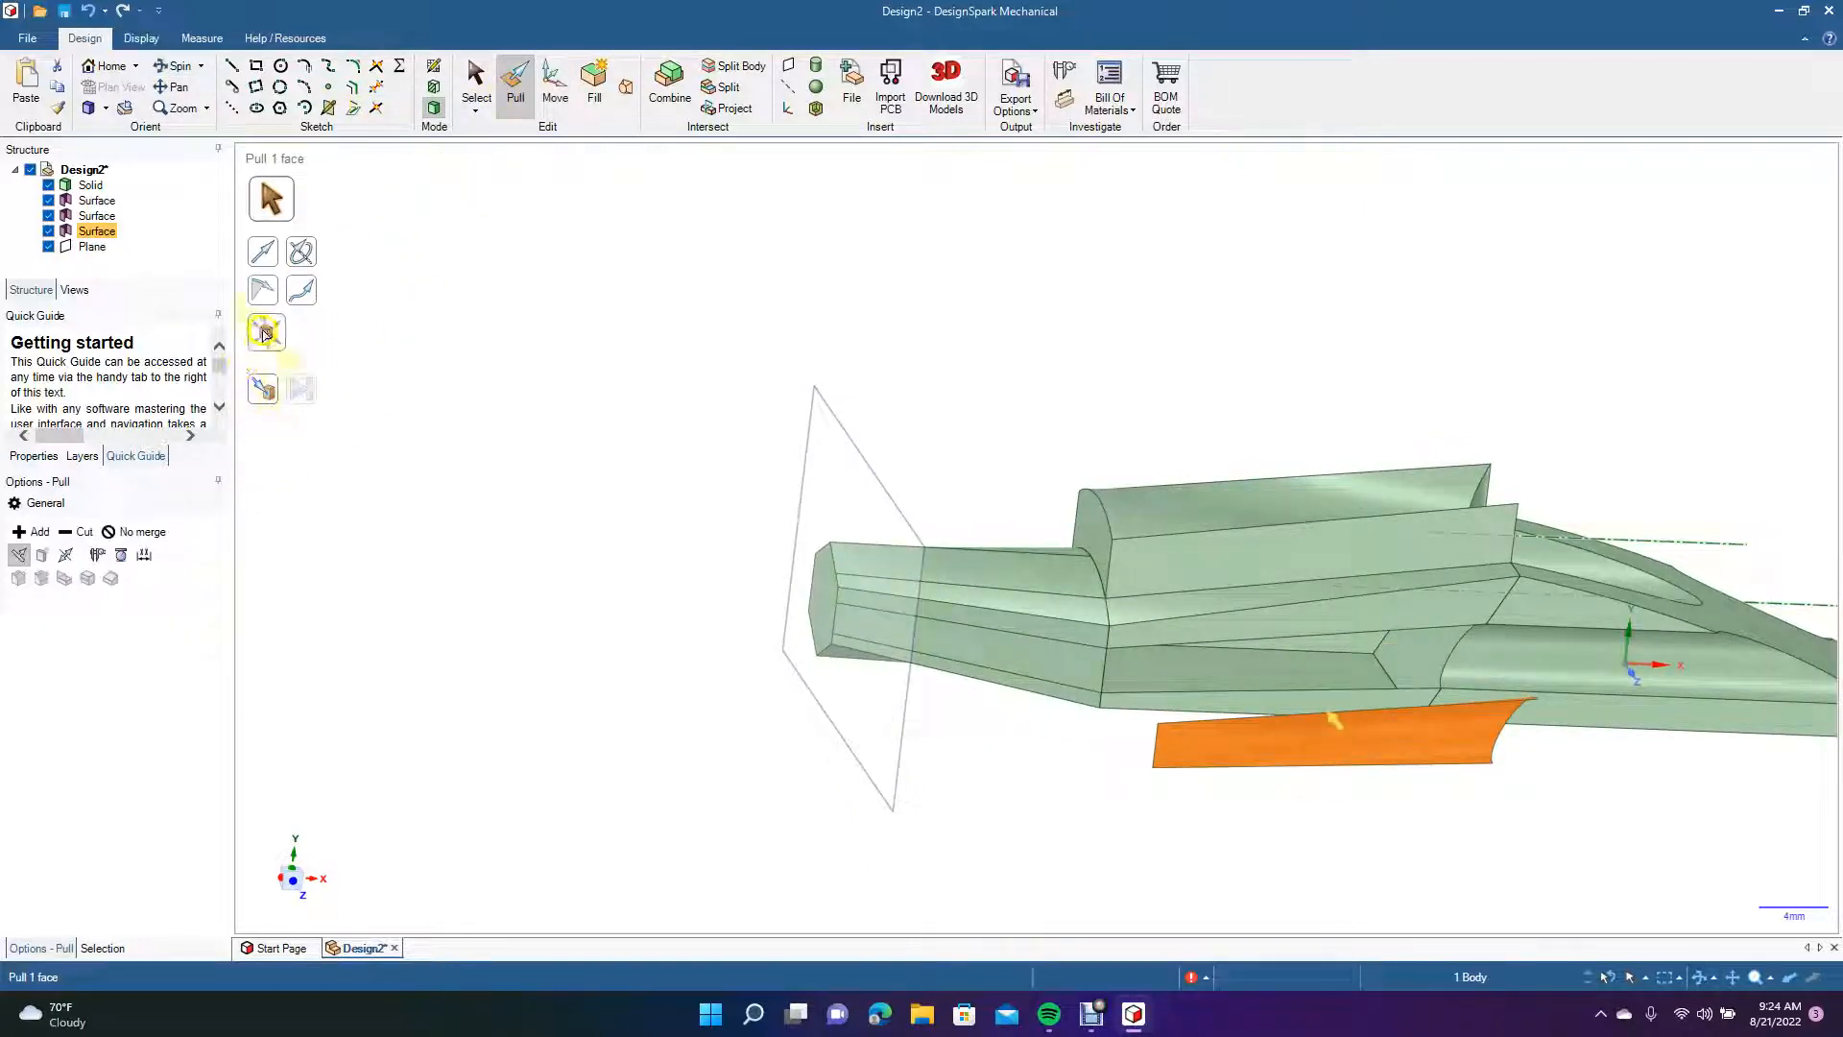
{"action": "left_click", "coordinate": [266, 333]}
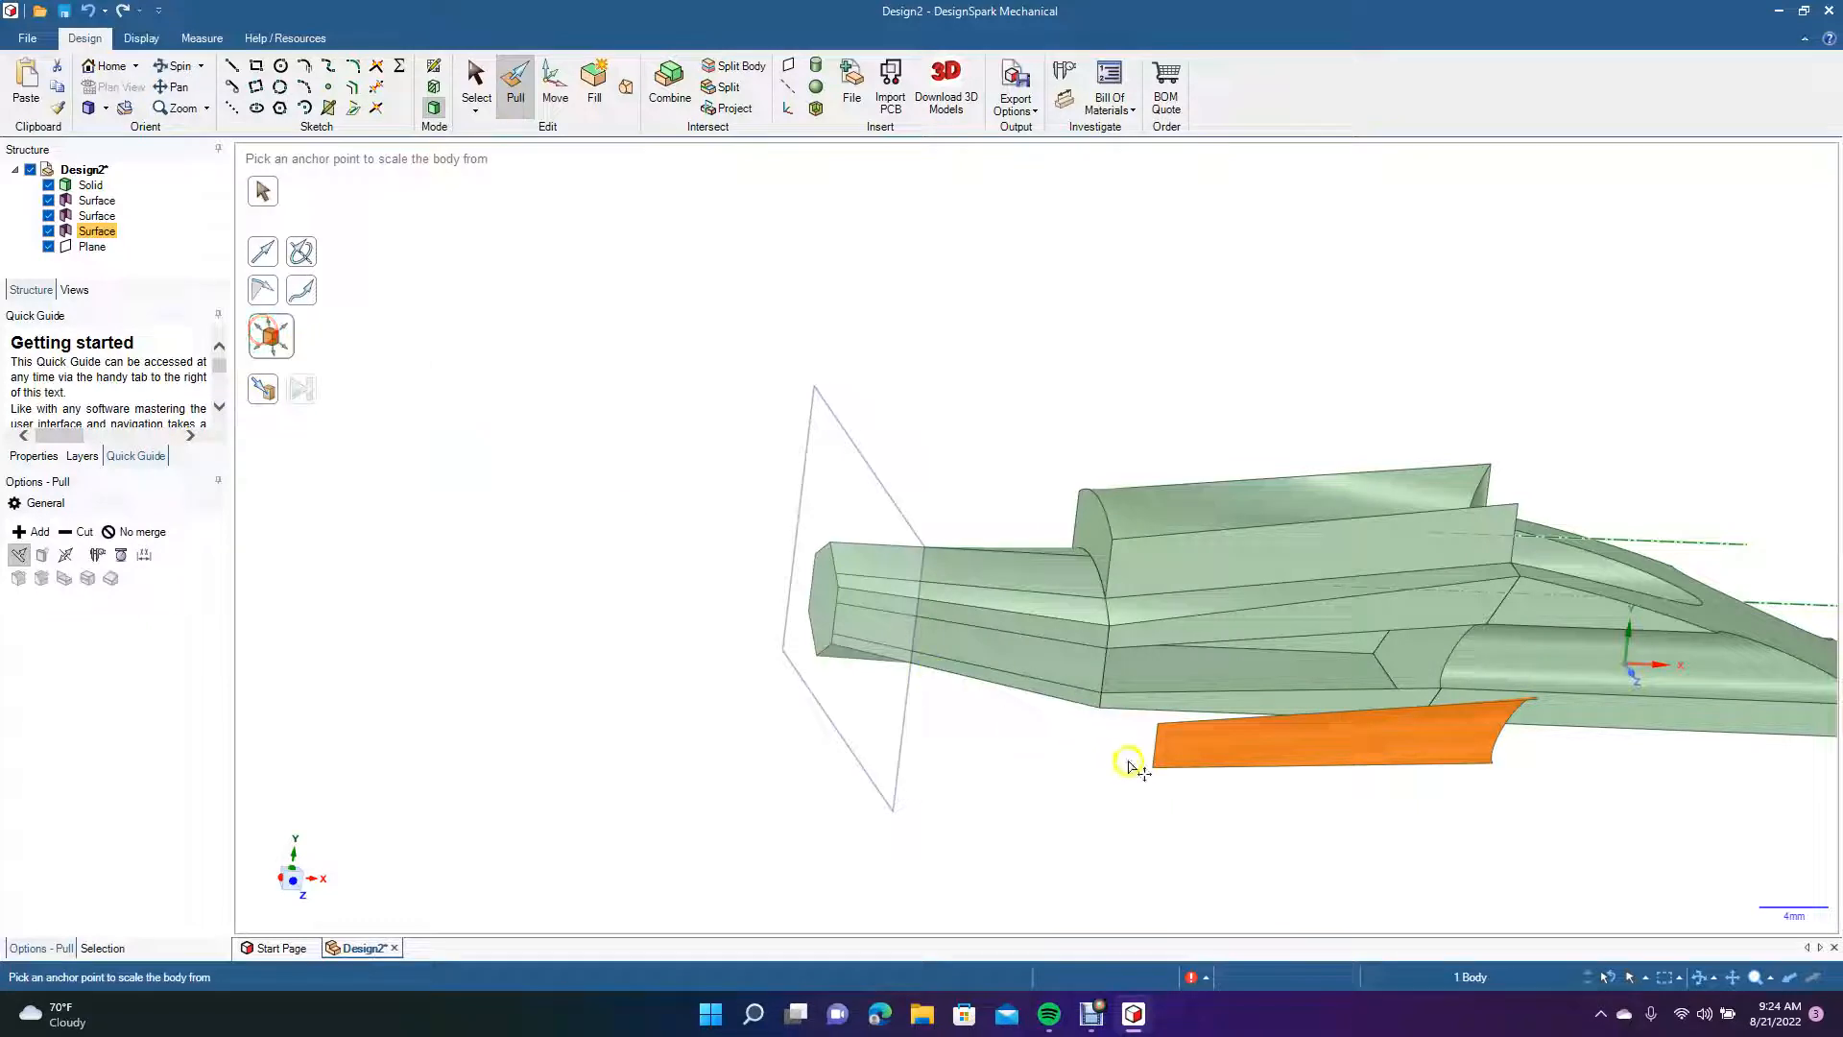
{"action": "left_click", "coordinate": [1155, 771]}
{"action": "left_click_drag", "start_coordinate": [1155, 773], "coordinate": [1099, 814]}
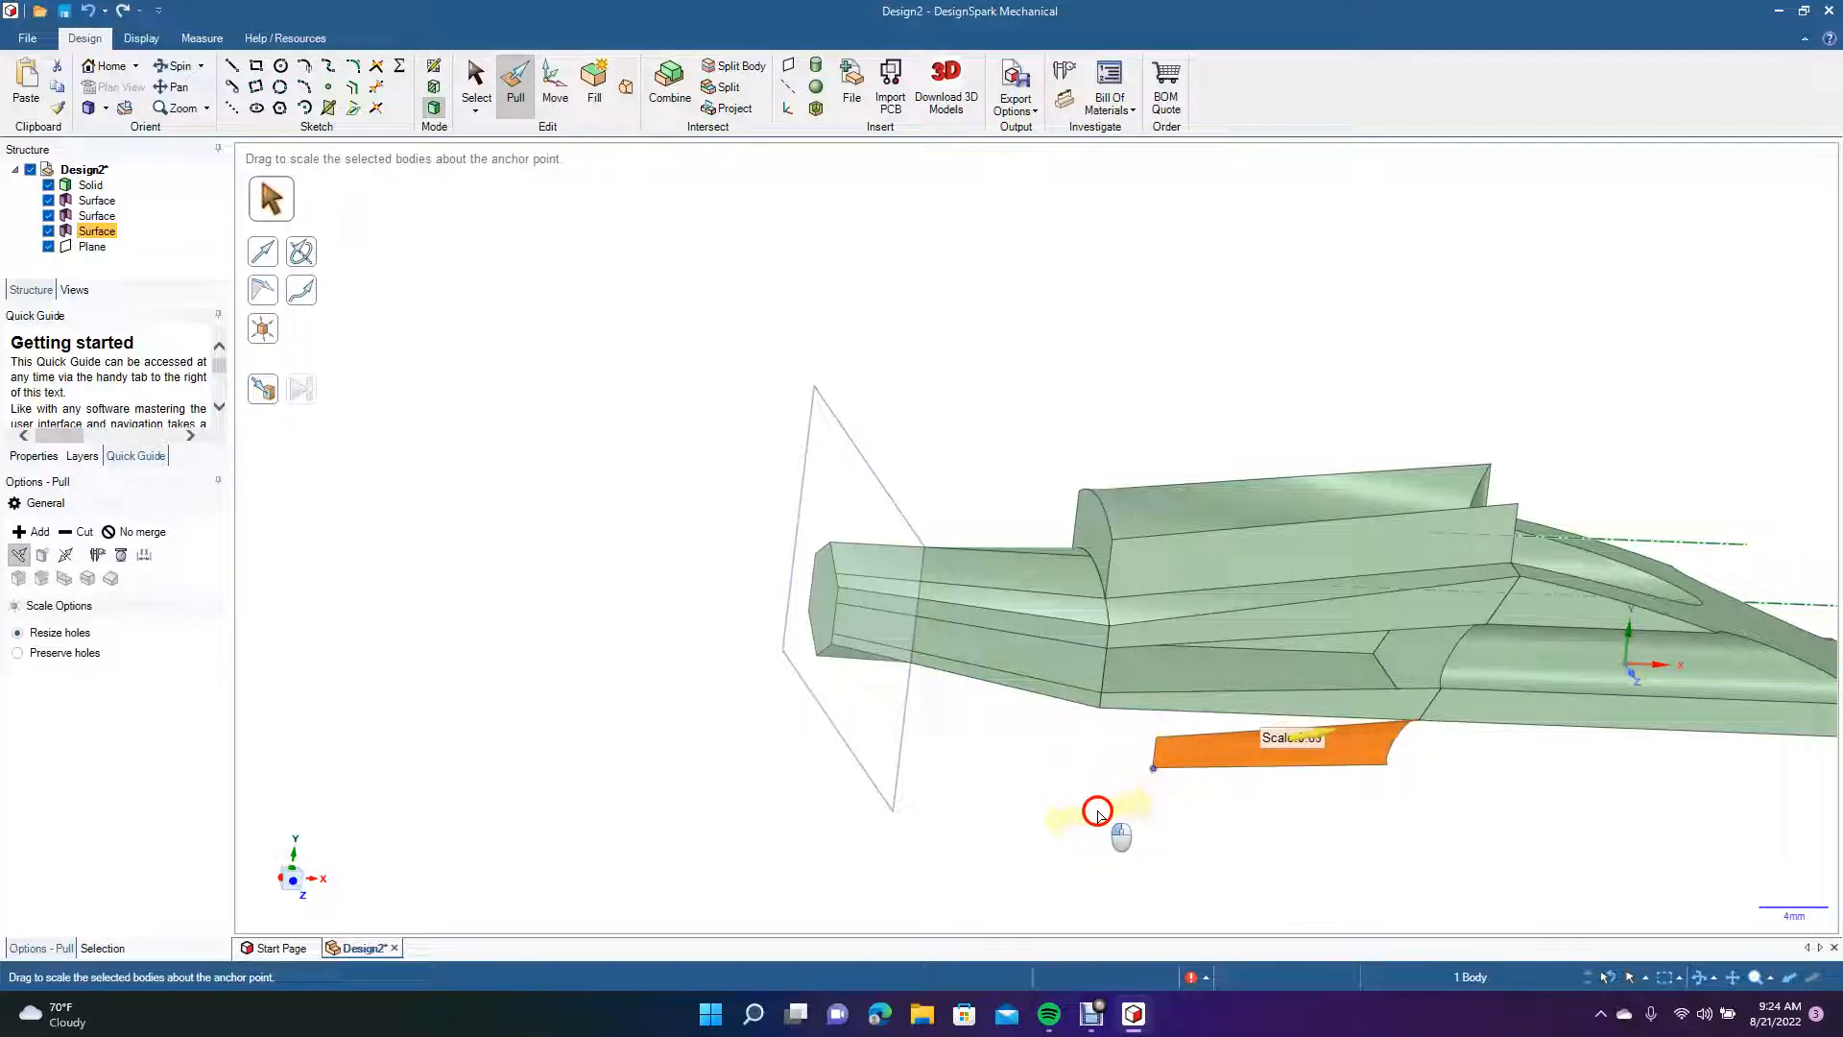
Move the scaled side face slightly along its length toward the wedge.
{"action": "left_click", "coordinate": [555, 85]}
{"action": "left_click_drag", "start_coordinate": [1358, 750], "coordinate": [1390, 751]}
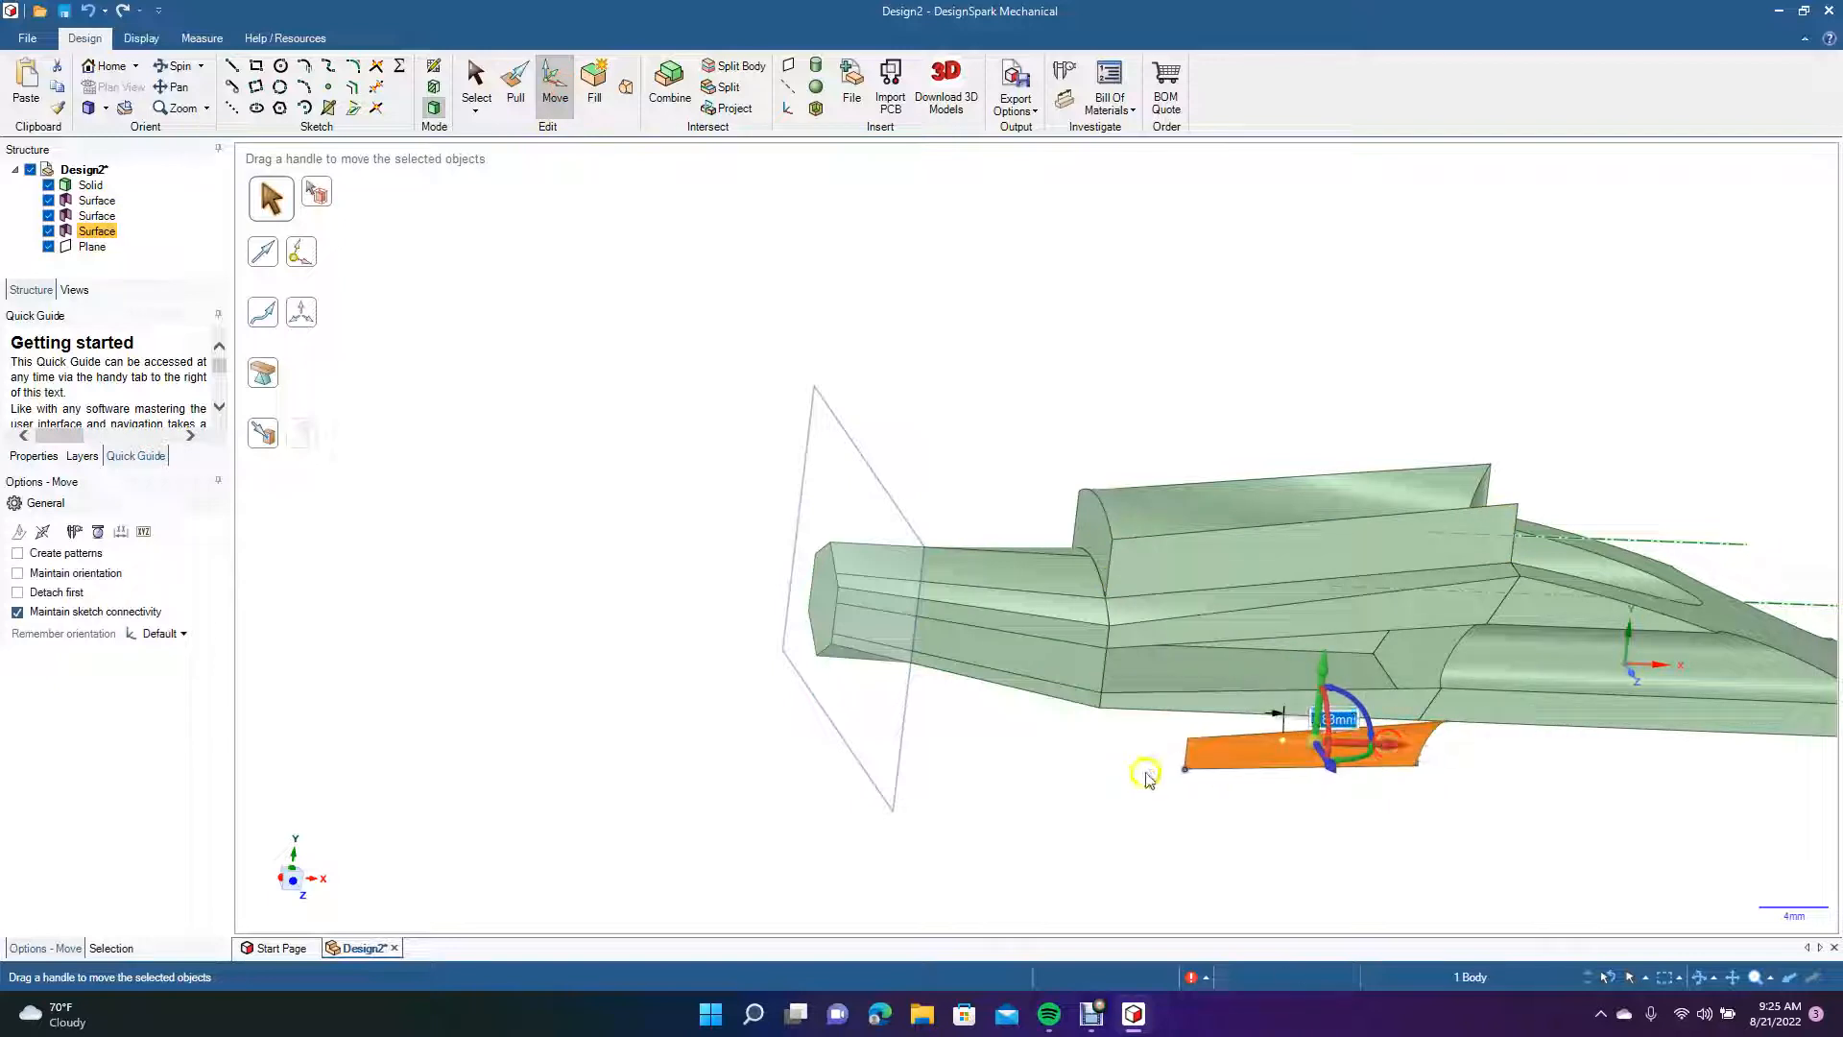
{"action": "left_click", "coordinate": [1144, 771]}
Blend the upper long edge of the offset side face to the long body edge below the raised section's side wall.
{"action": "left_click", "coordinate": [624, 92]}
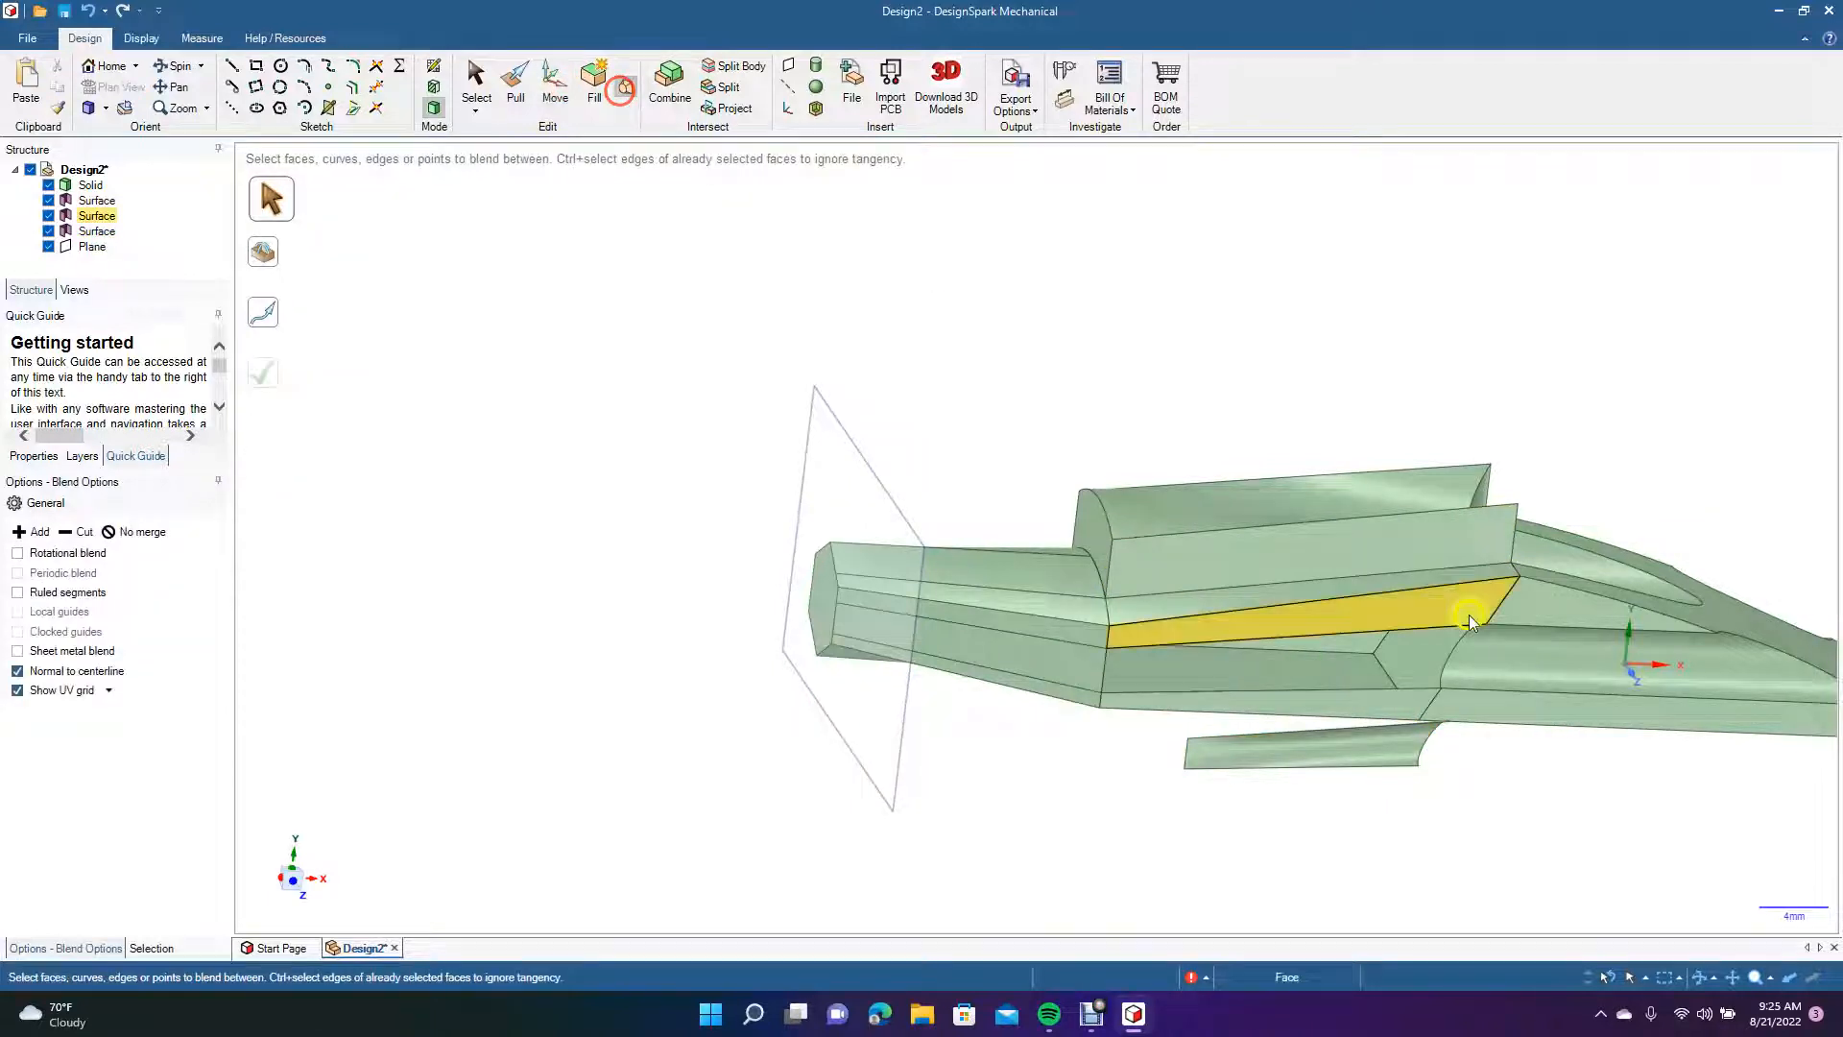
{"action": "left_click", "coordinate": [1383, 732]}
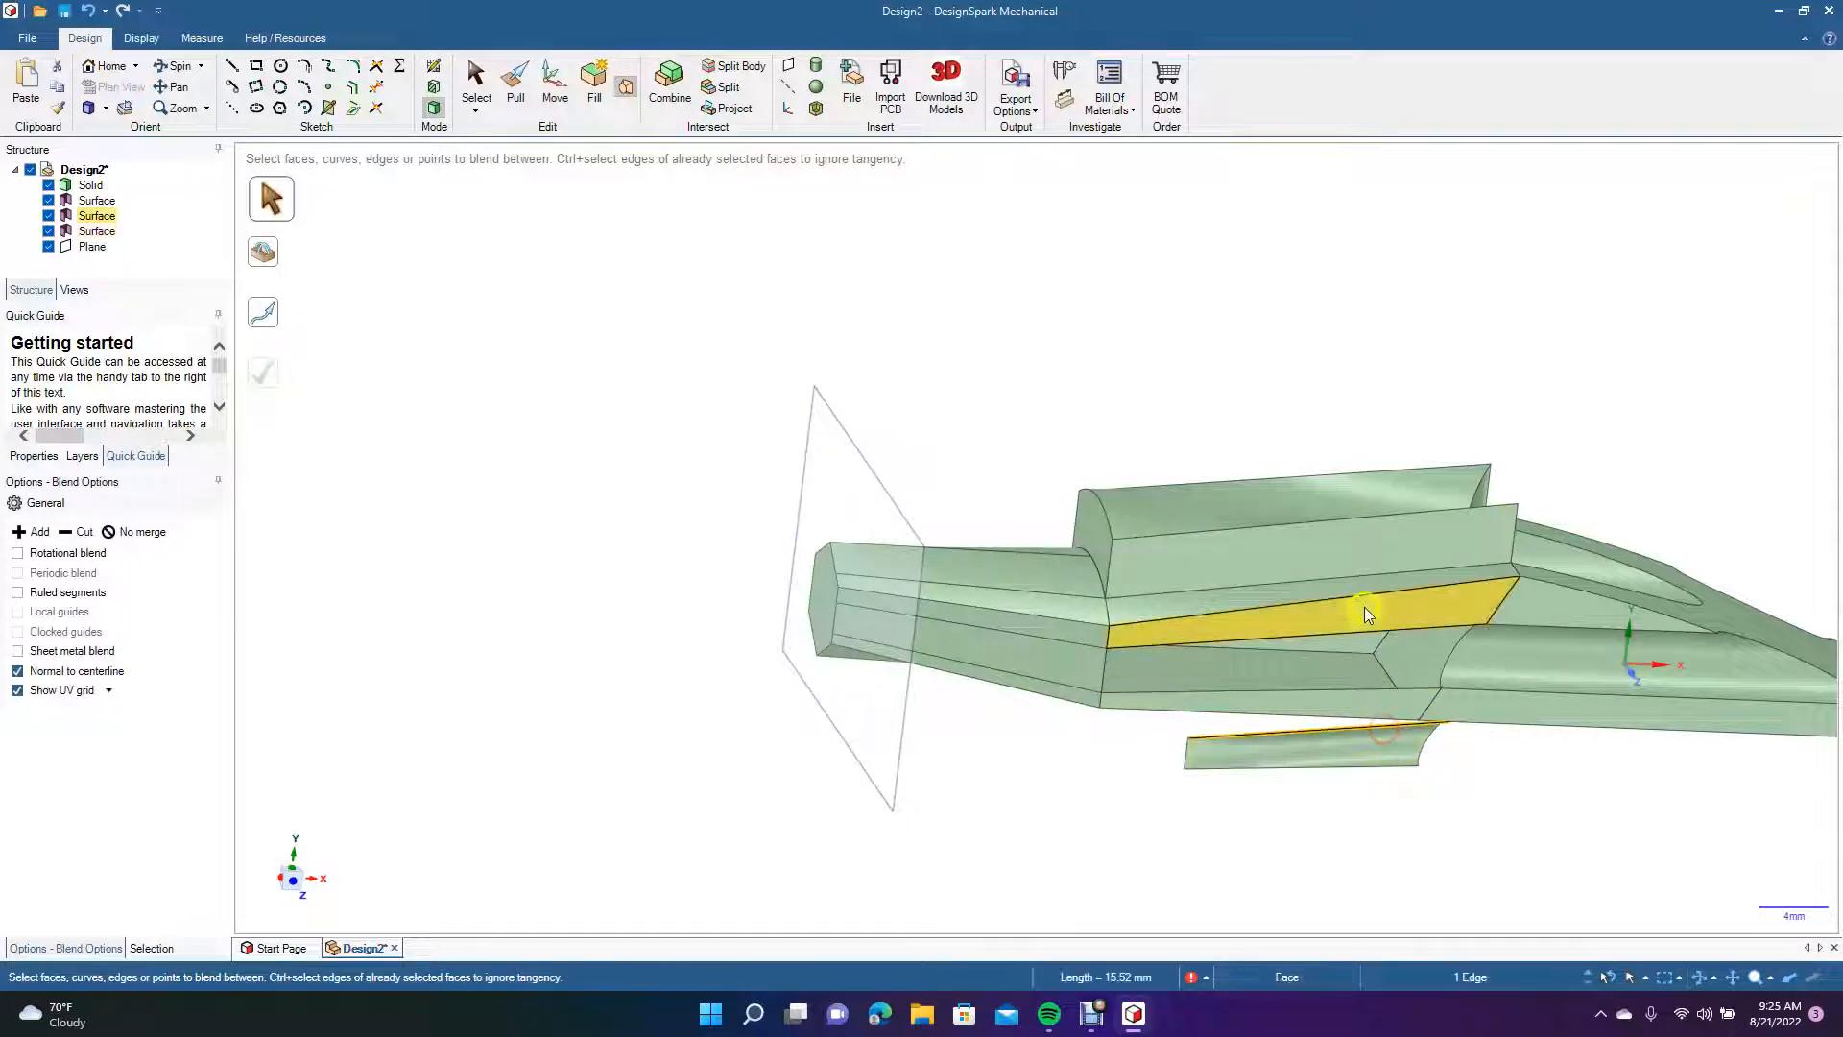
{"action": "left_click", "coordinate": [1364, 600]}
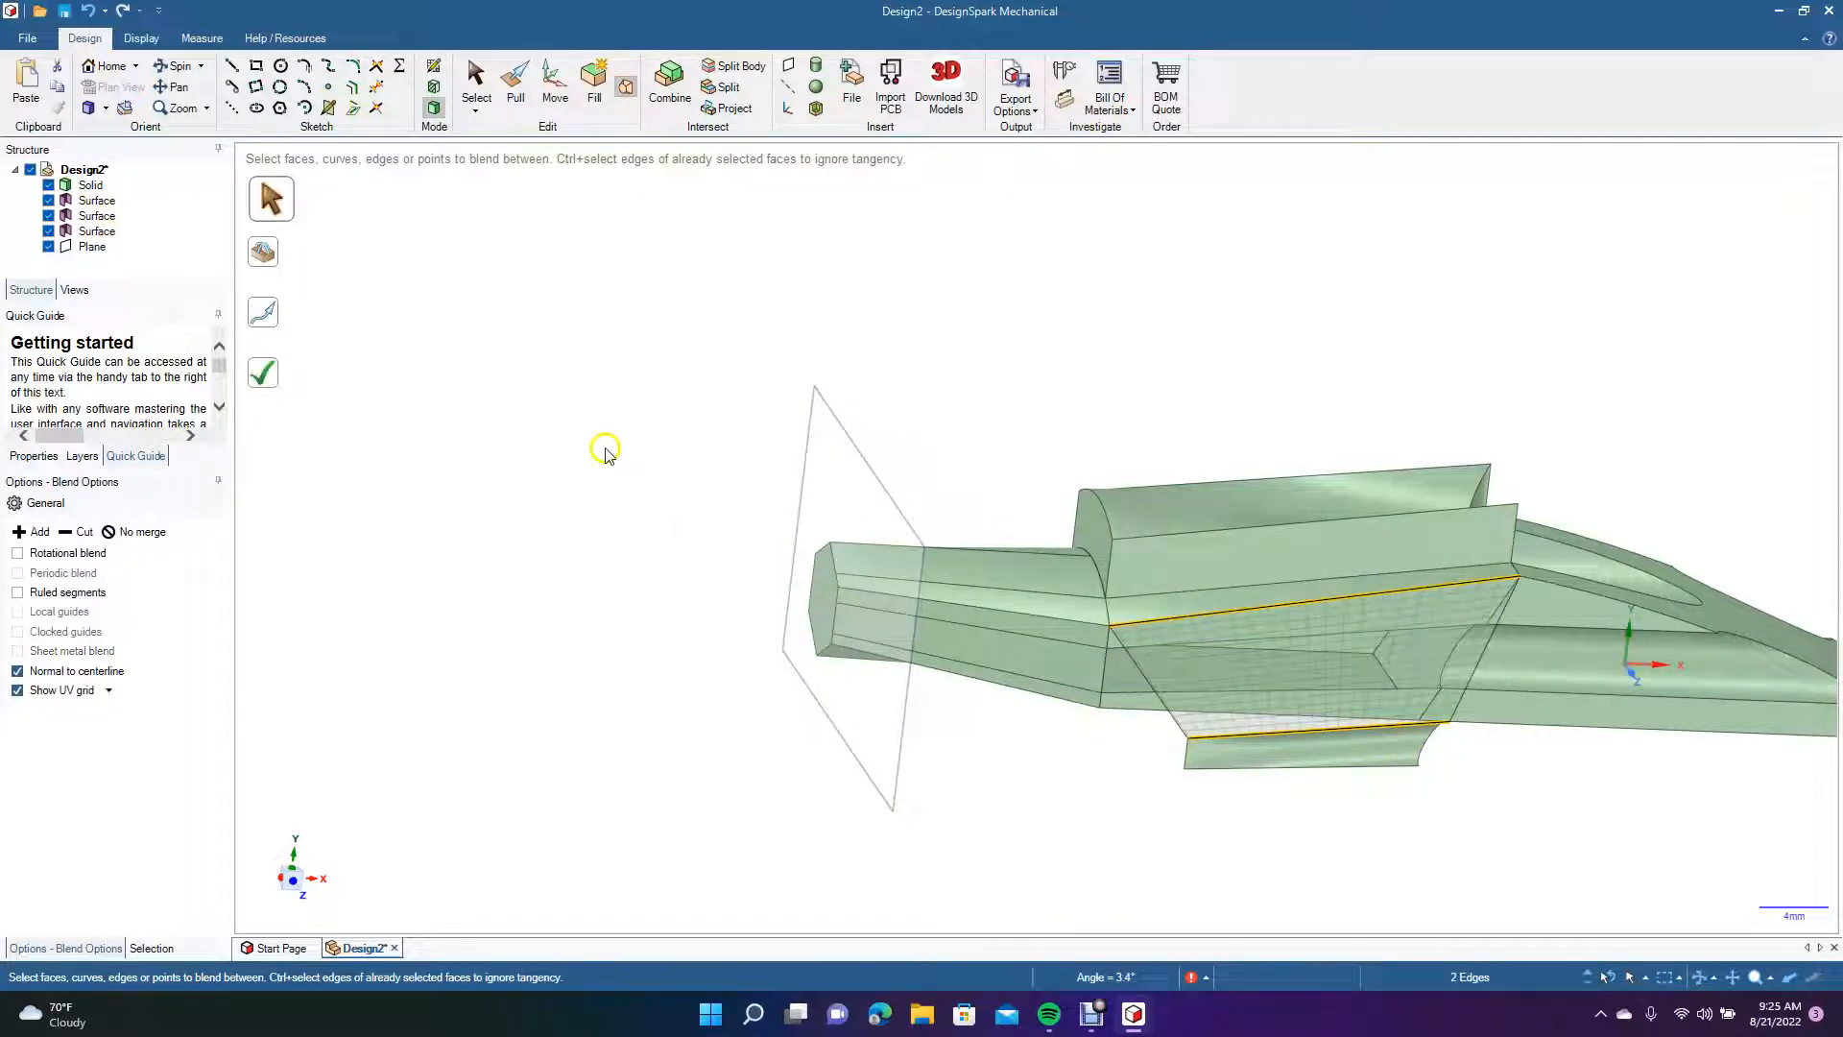
{"action": "left_click", "coordinate": [271, 380]}
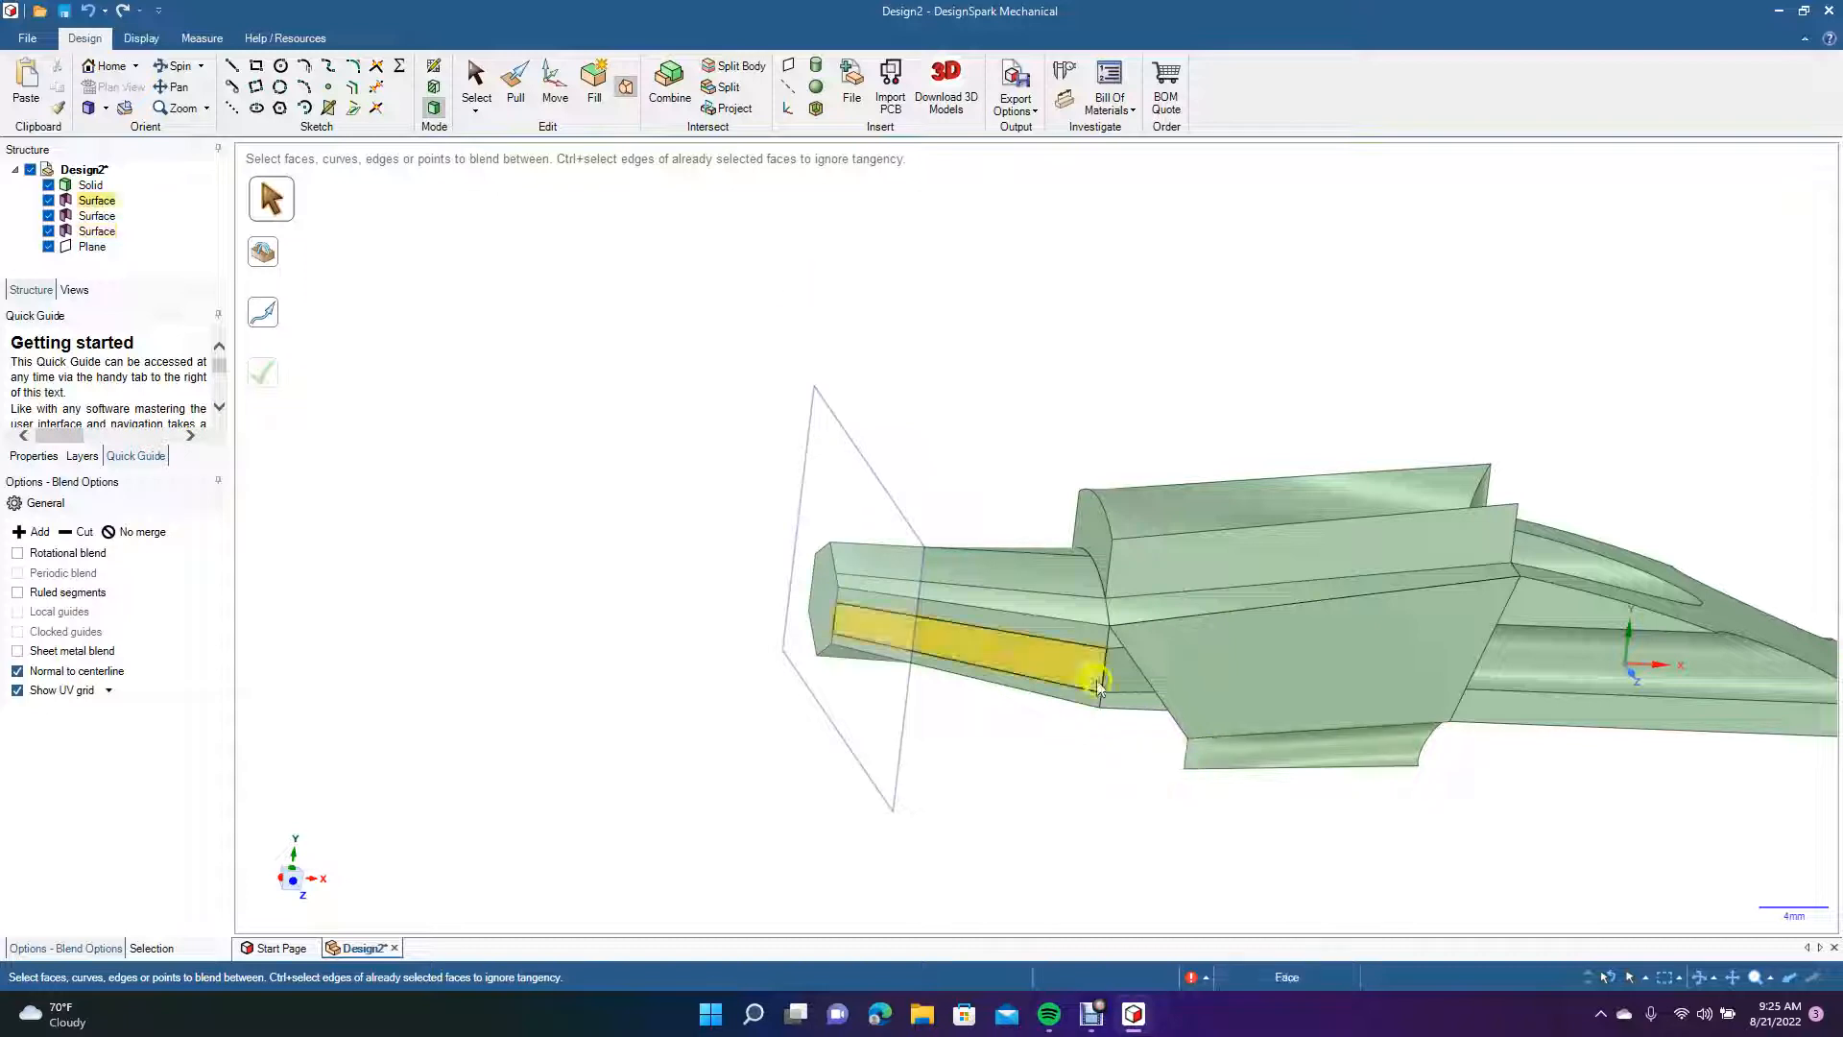
Blend the offset side face's short end edge to the side edges where the tapered section meets the middle section.
{"action": "left_click", "coordinate": [1183, 758]}
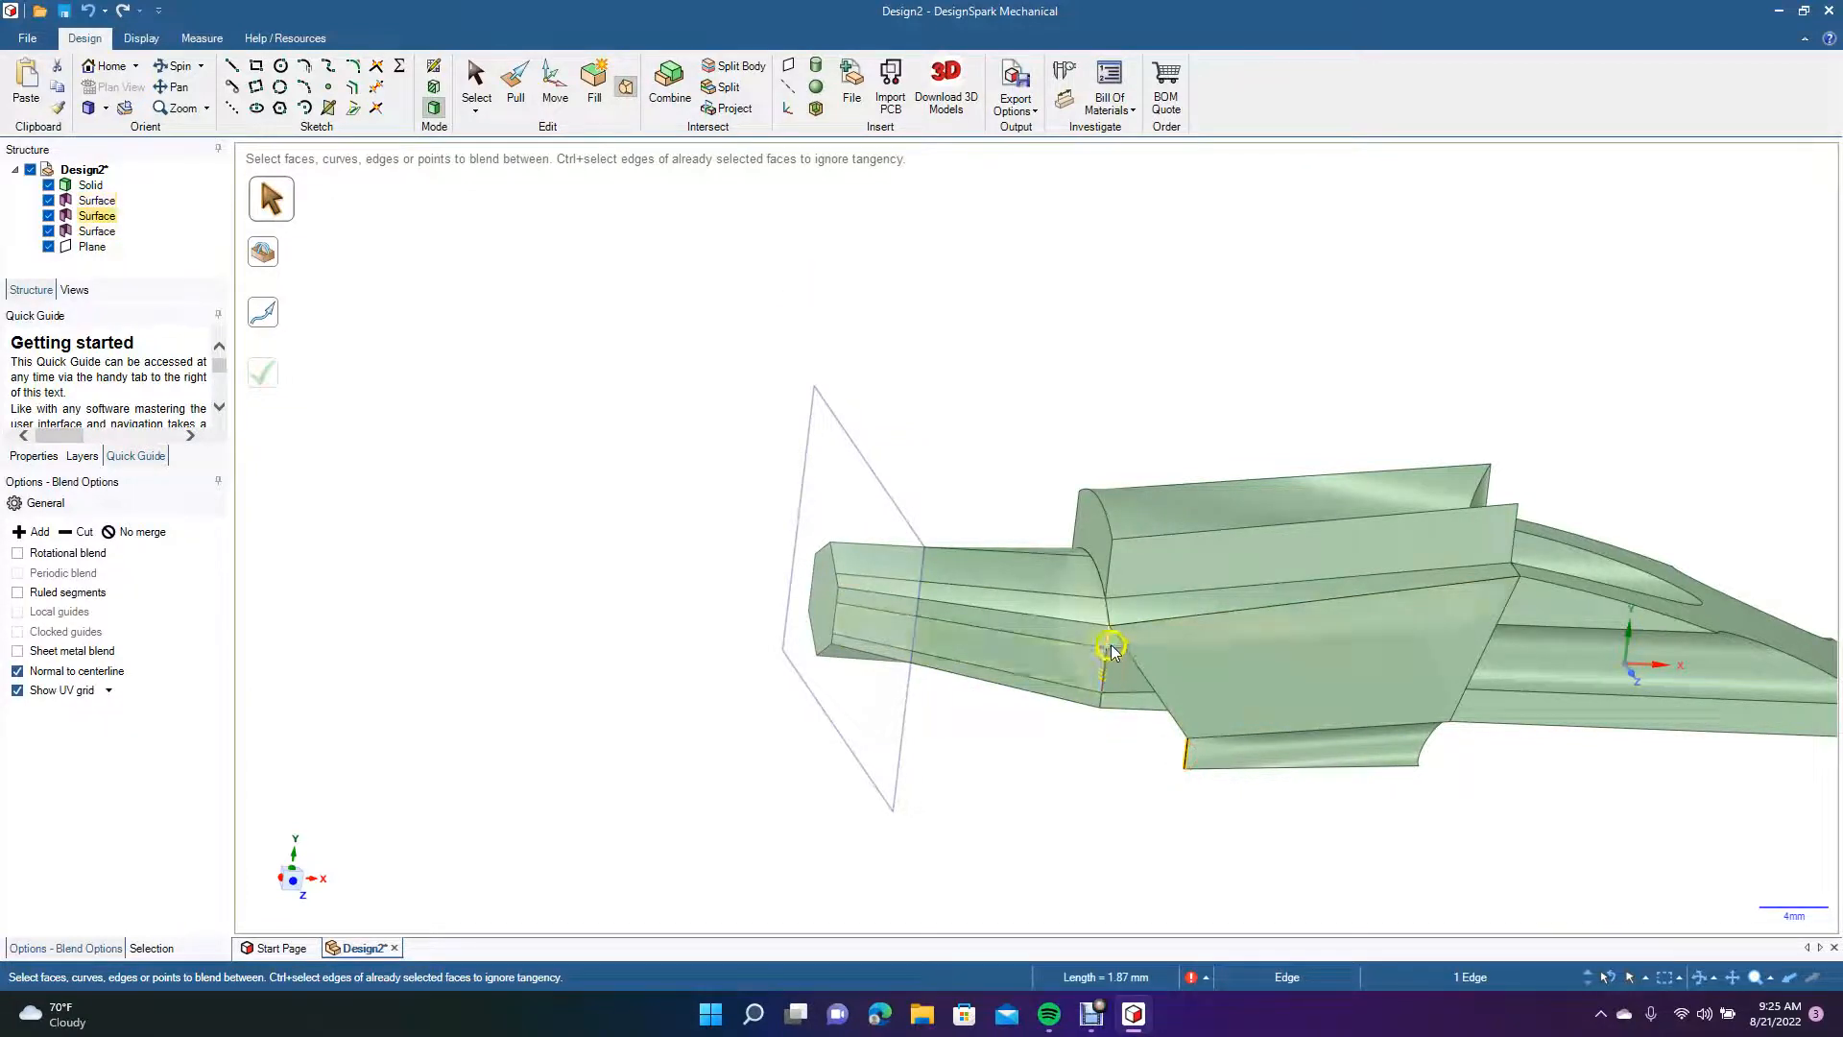
{"action": "left_click", "coordinate": [1109, 665]}
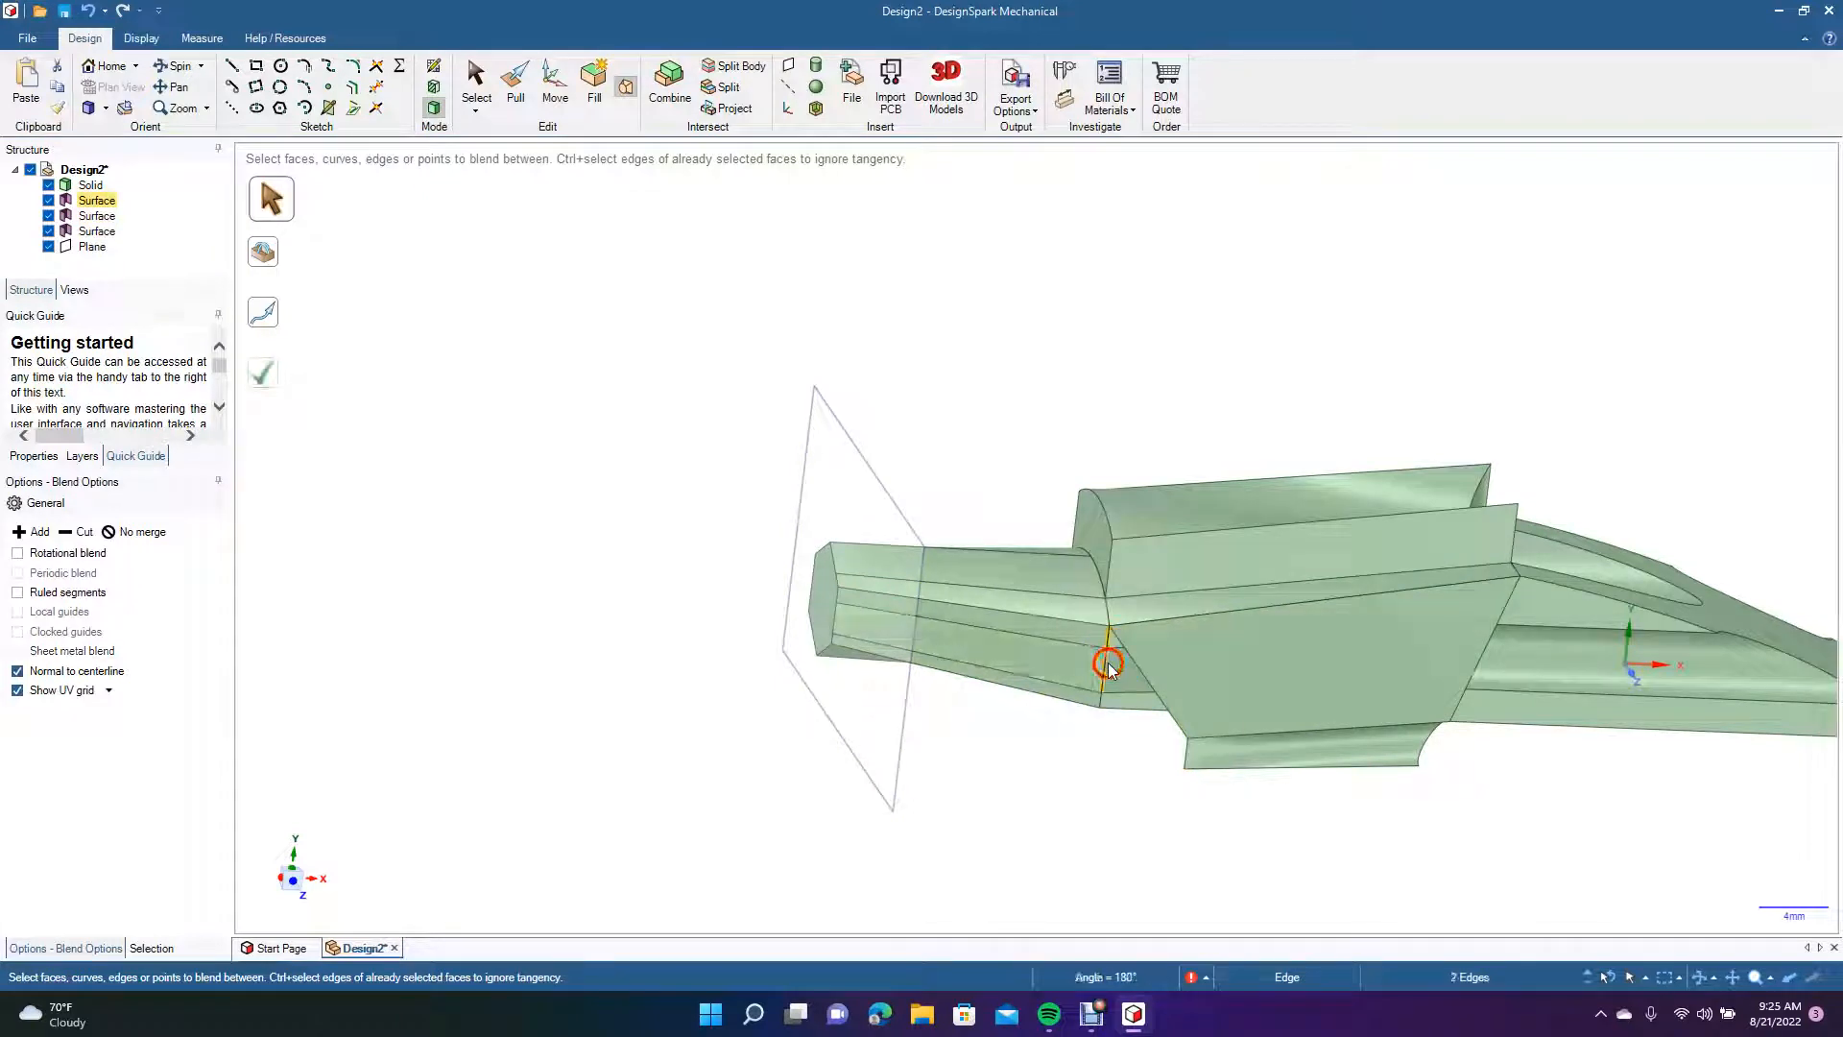
{"action": "left_click", "coordinate": [1187, 750]}
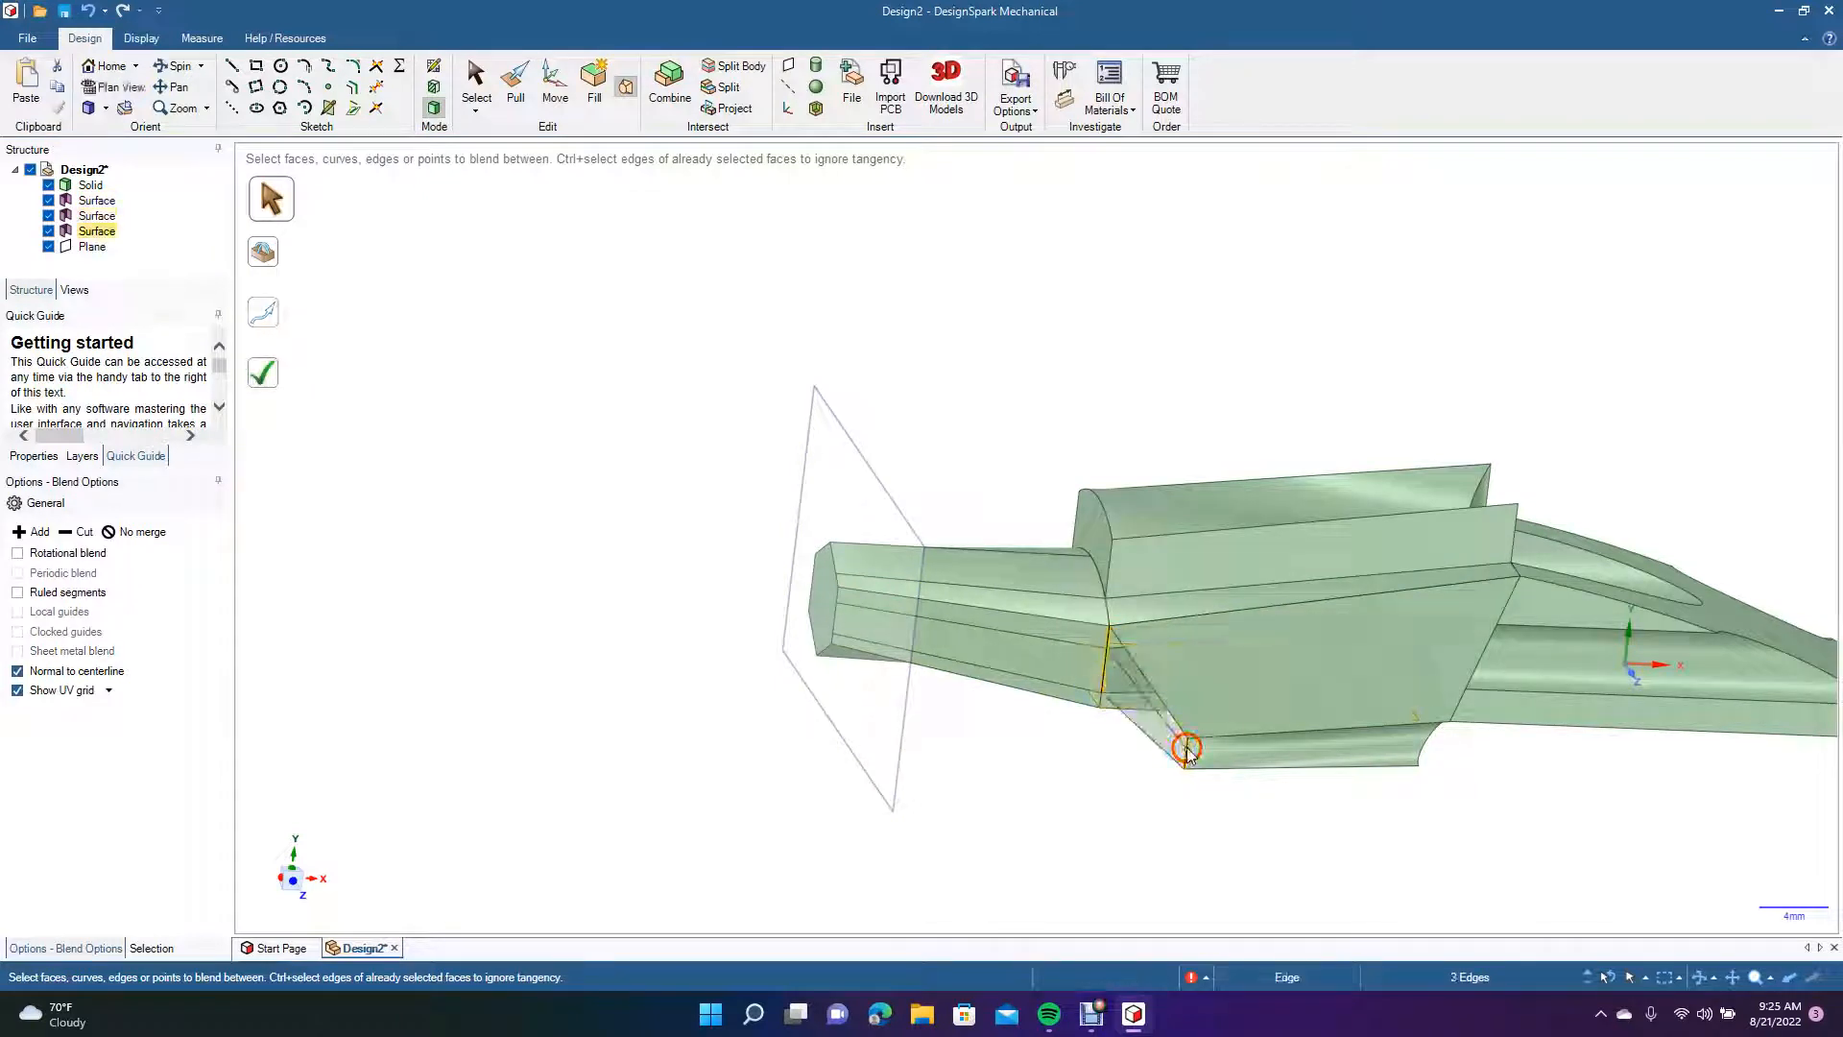
{"action": "left_click", "coordinate": [272, 376]}
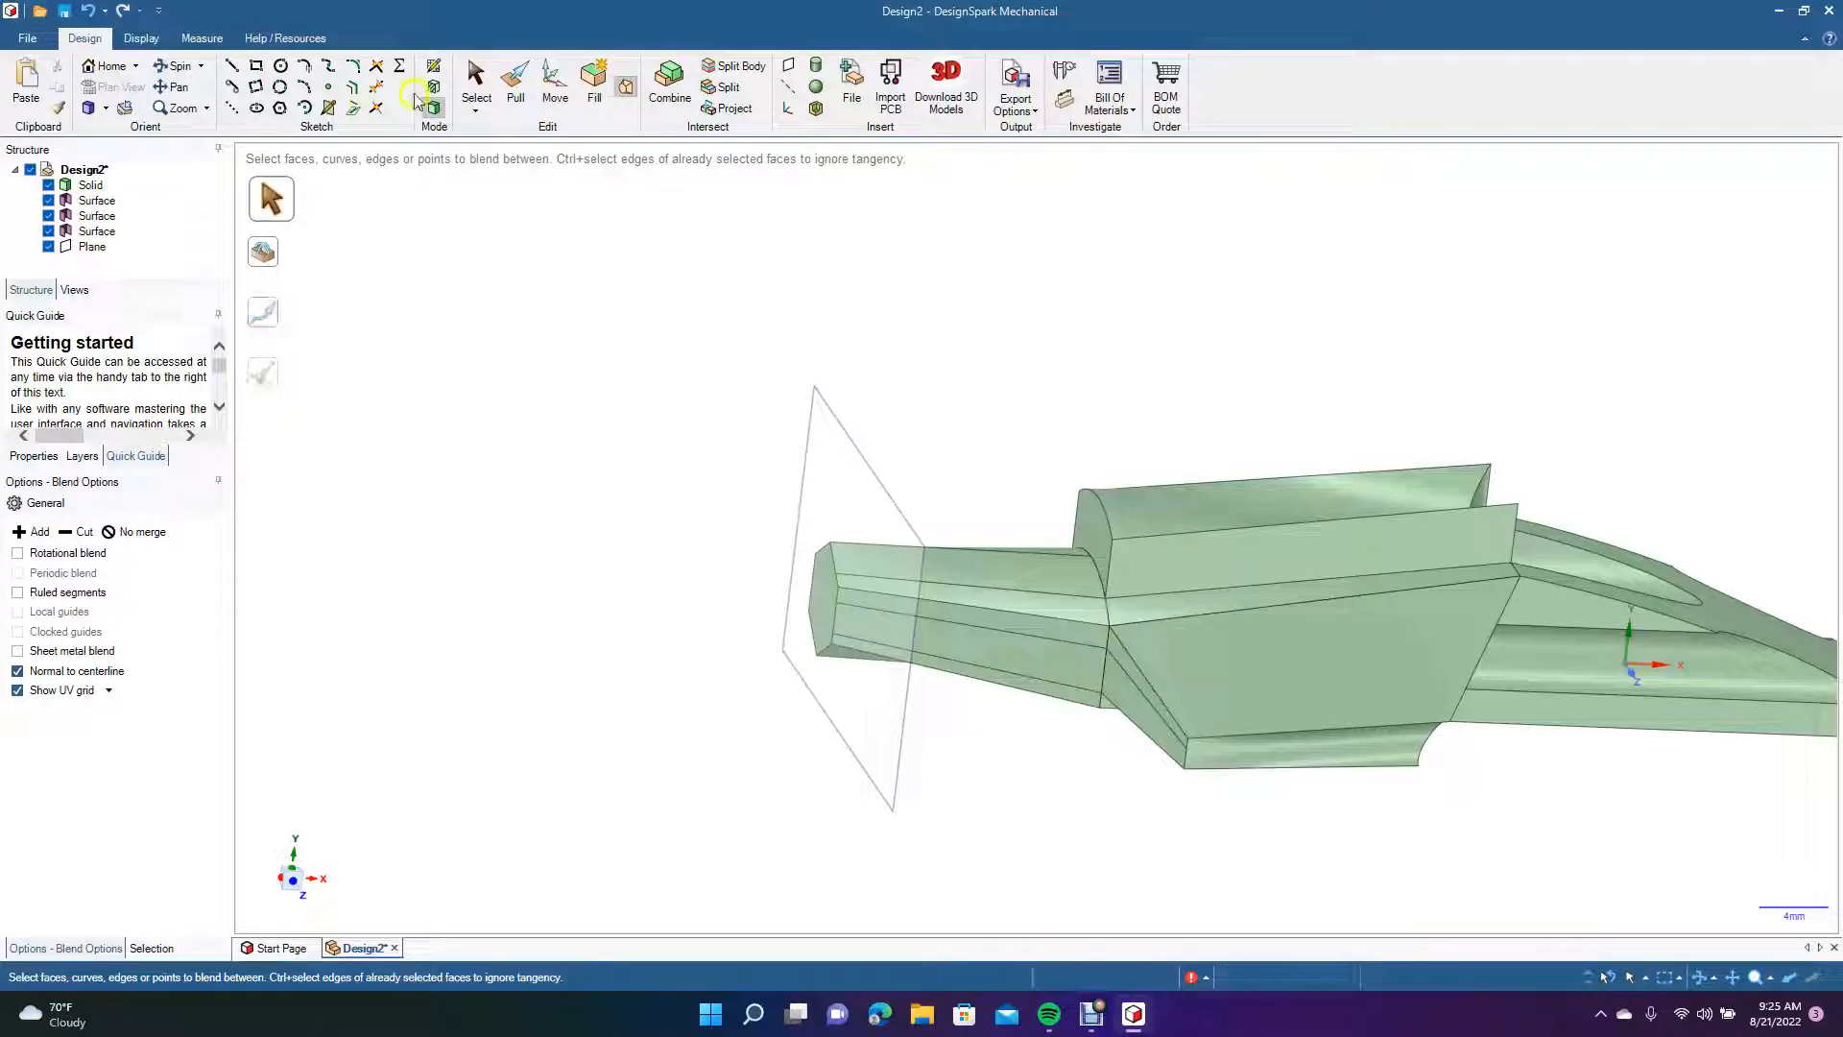
Blend the curved end edge of the offset side face to the arc at the start of the wedge's side groove.
{"action": "left_click", "coordinate": [183, 66]}
{"action": "left_click_drag", "start_coordinate": [640, 395], "coordinate": [455, 386]}
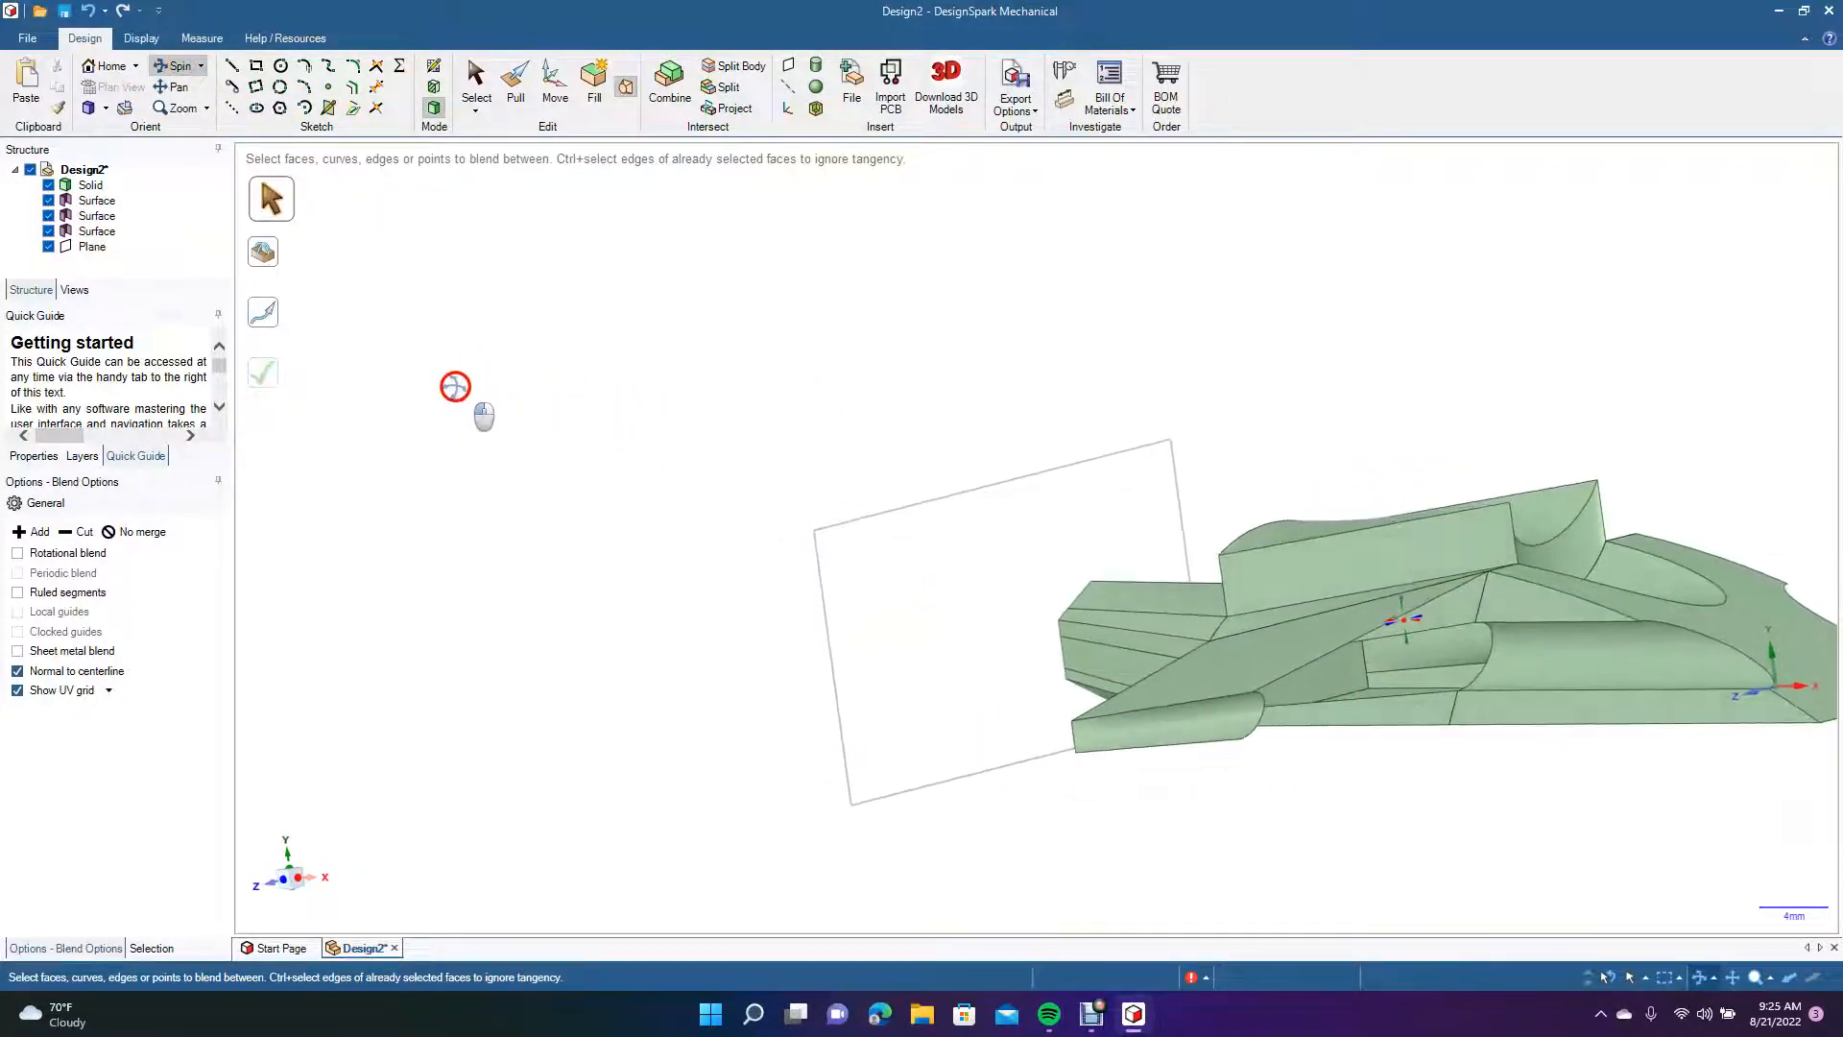
{"action": "left_click", "coordinate": [626, 91]}
{"action": "left_click", "coordinate": [1263, 715]}
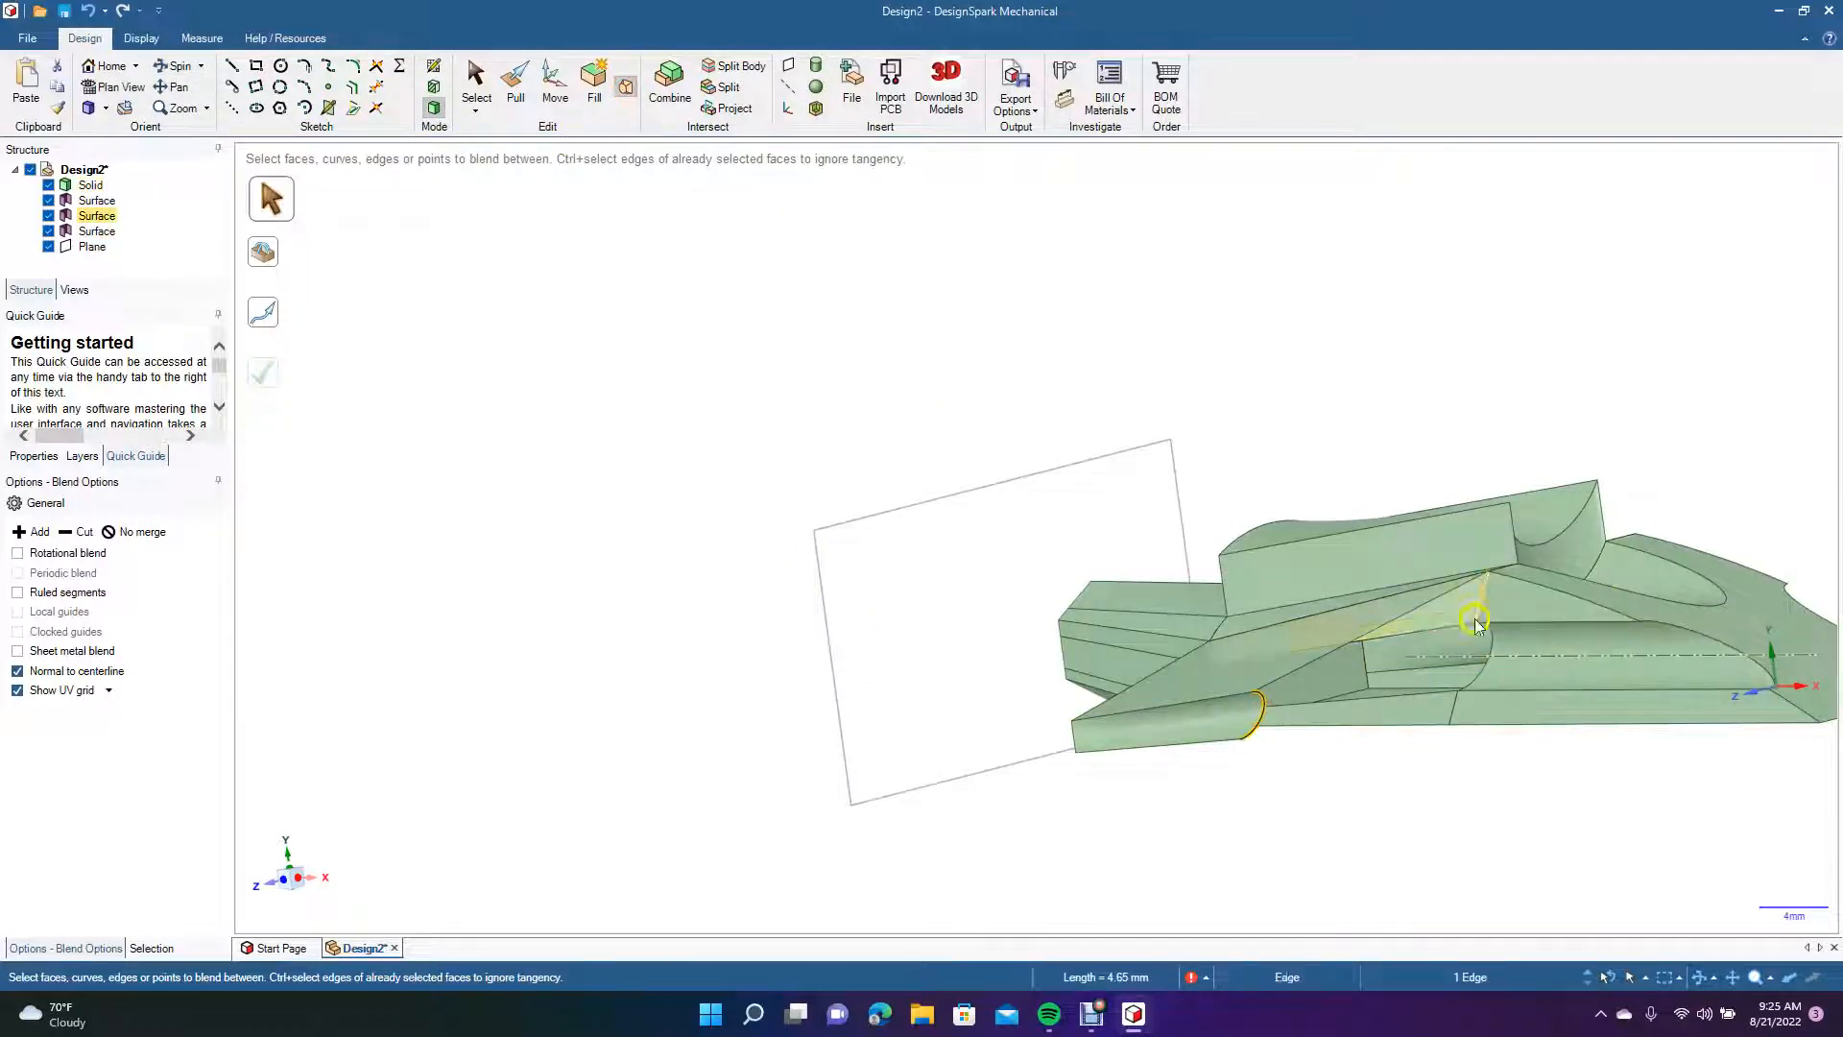
{"action": "left_click", "coordinate": [1490, 653]}
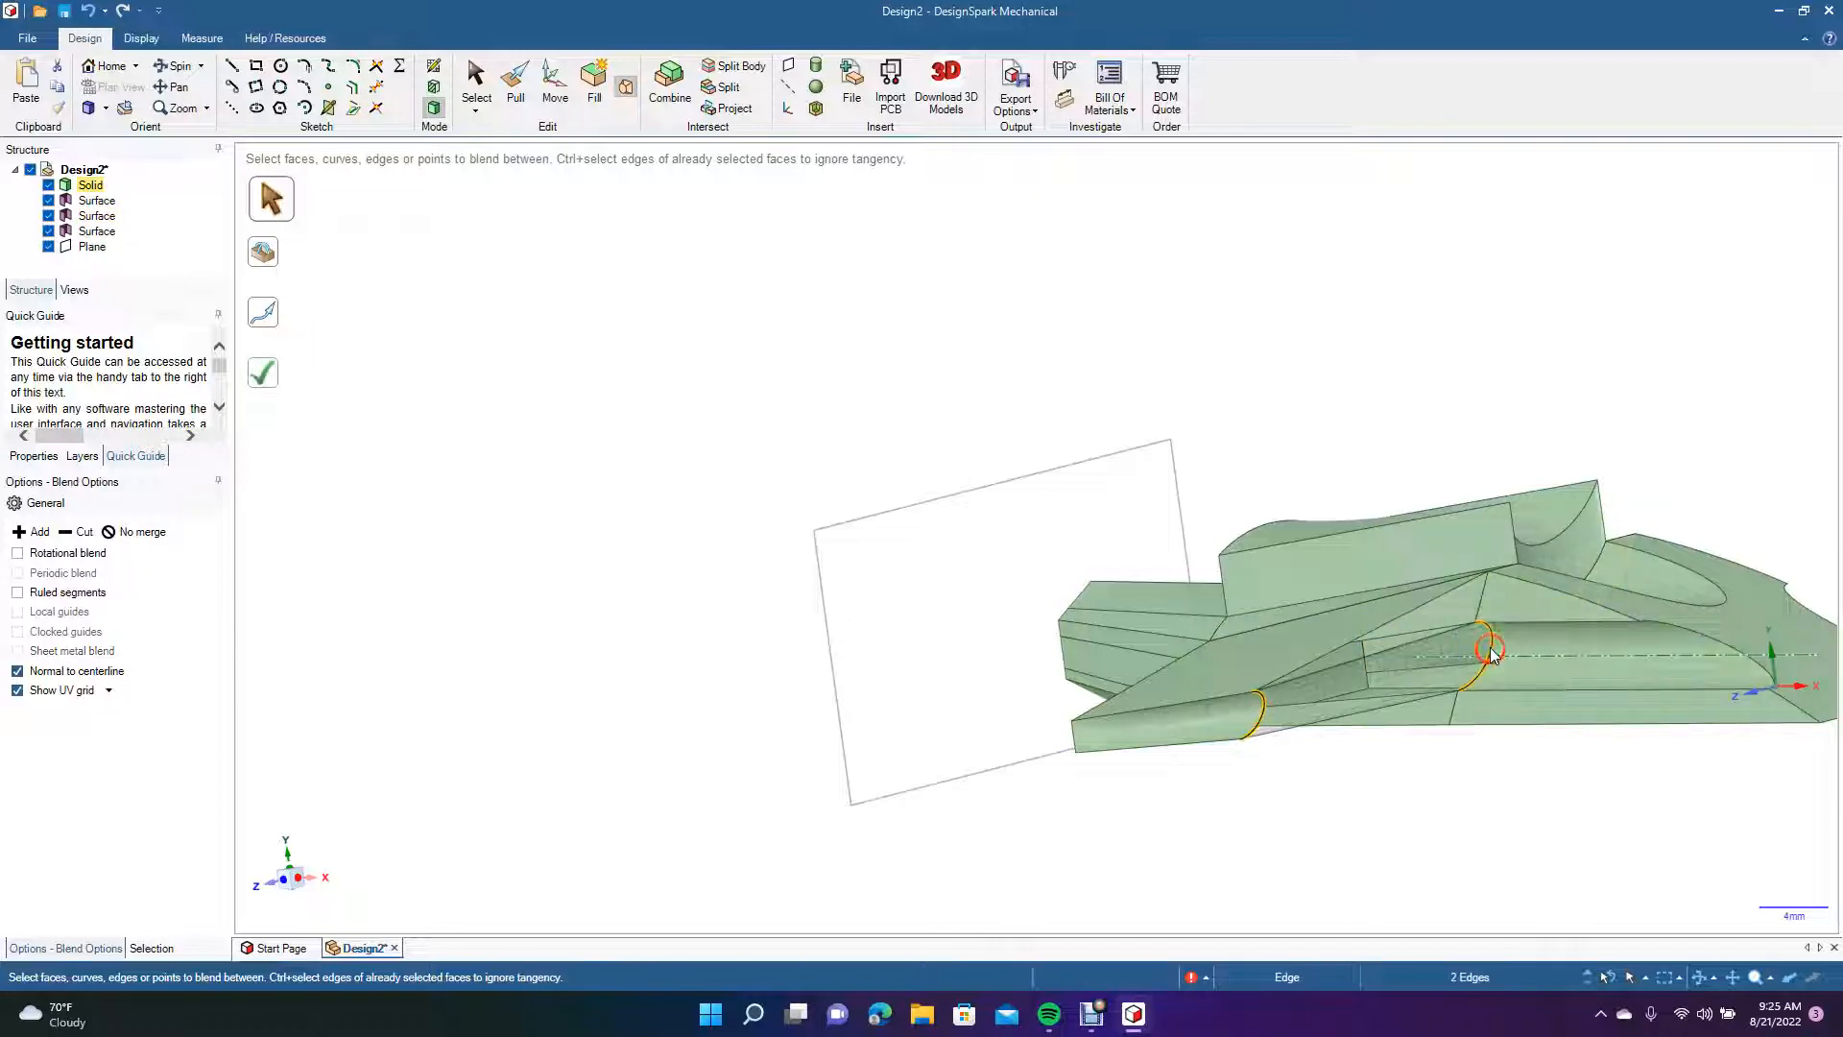
{"action": "left_click", "coordinate": [293, 378]}
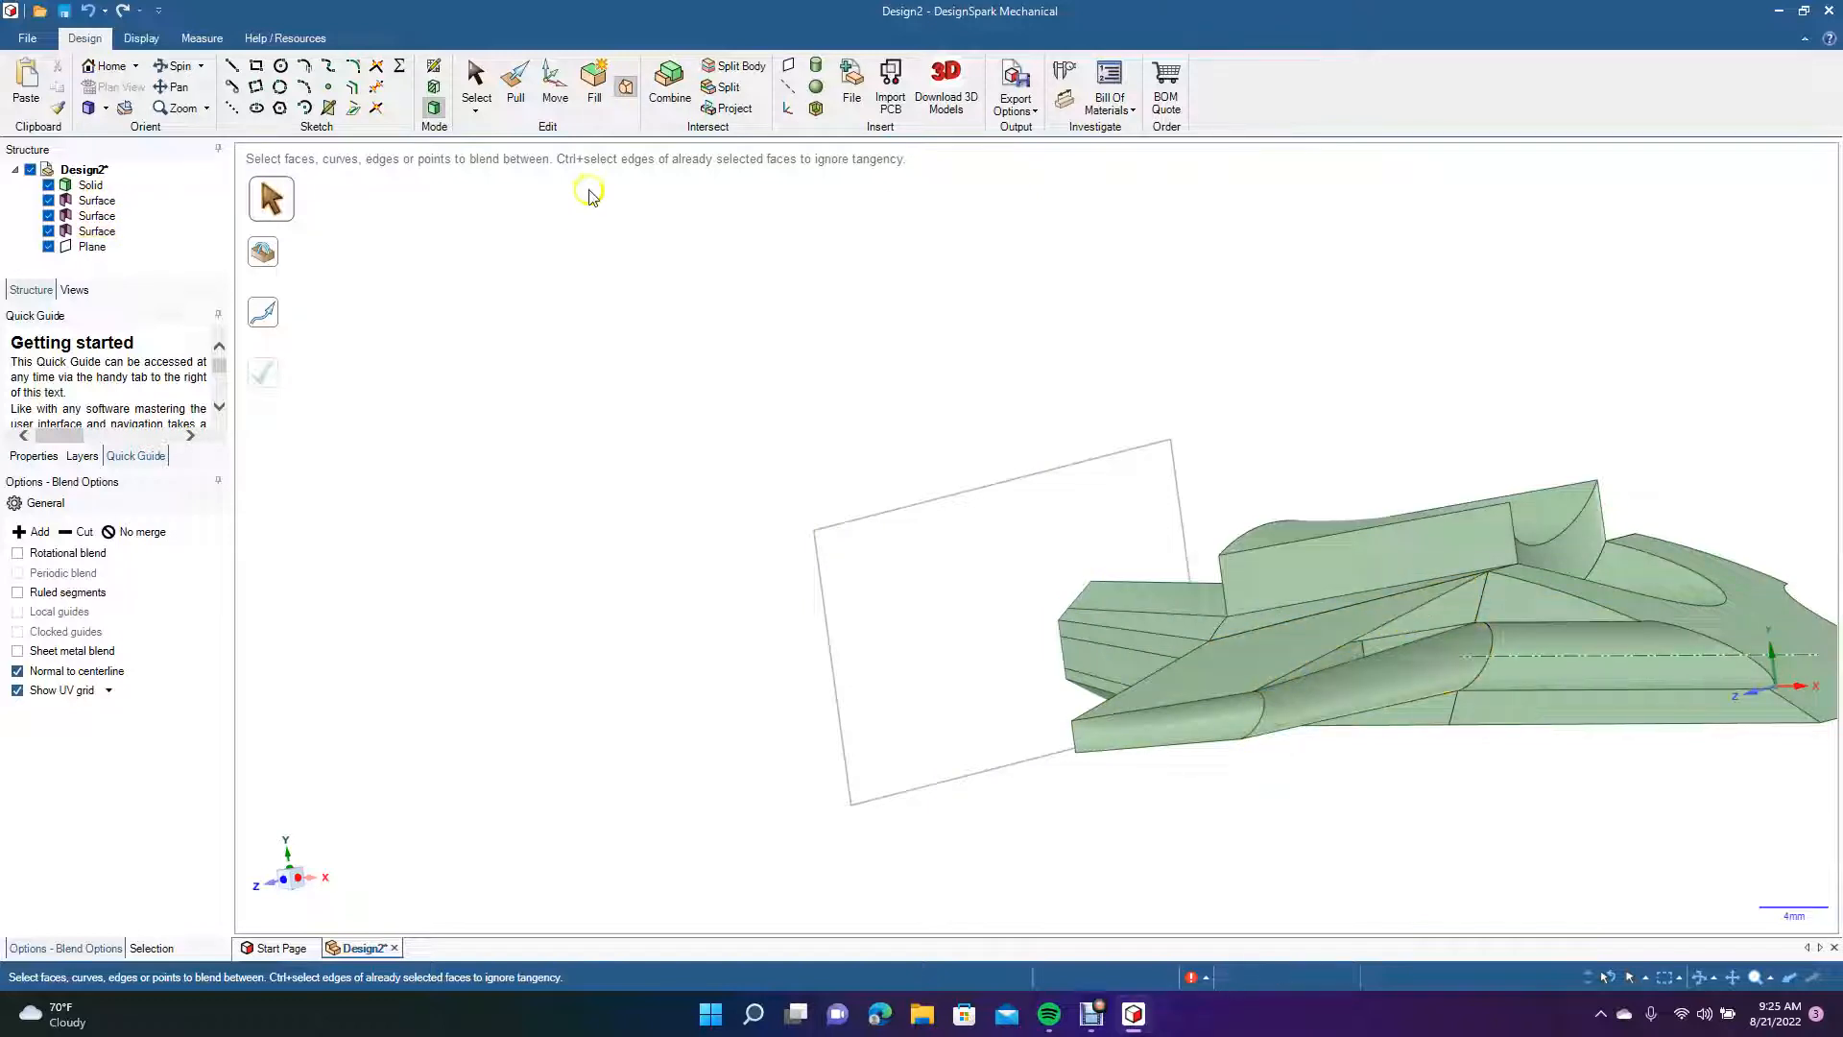
Close the triangular gap above the new groove surface by blending its two long edges.
{"action": "left_click", "coordinate": [1370, 641]}
{"action": "left_click", "coordinate": [1370, 642]}
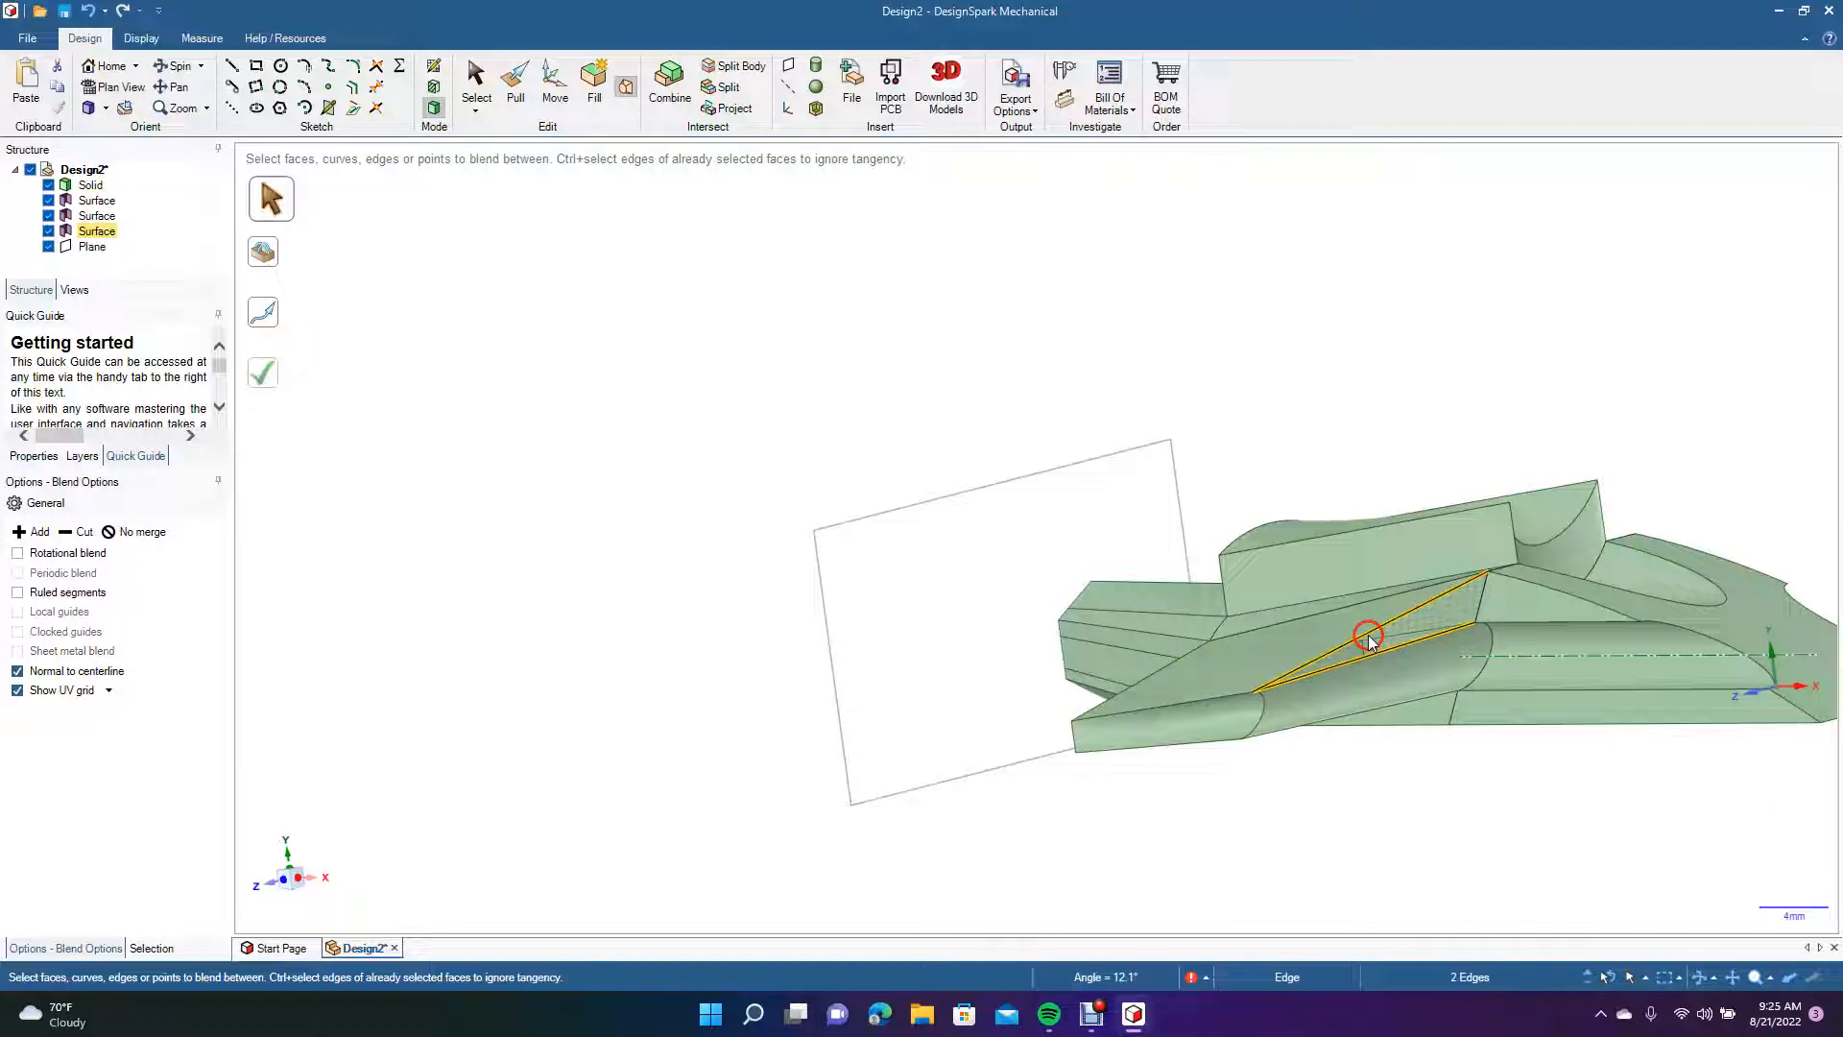
{"action": "left_click", "coordinate": [264, 380]}
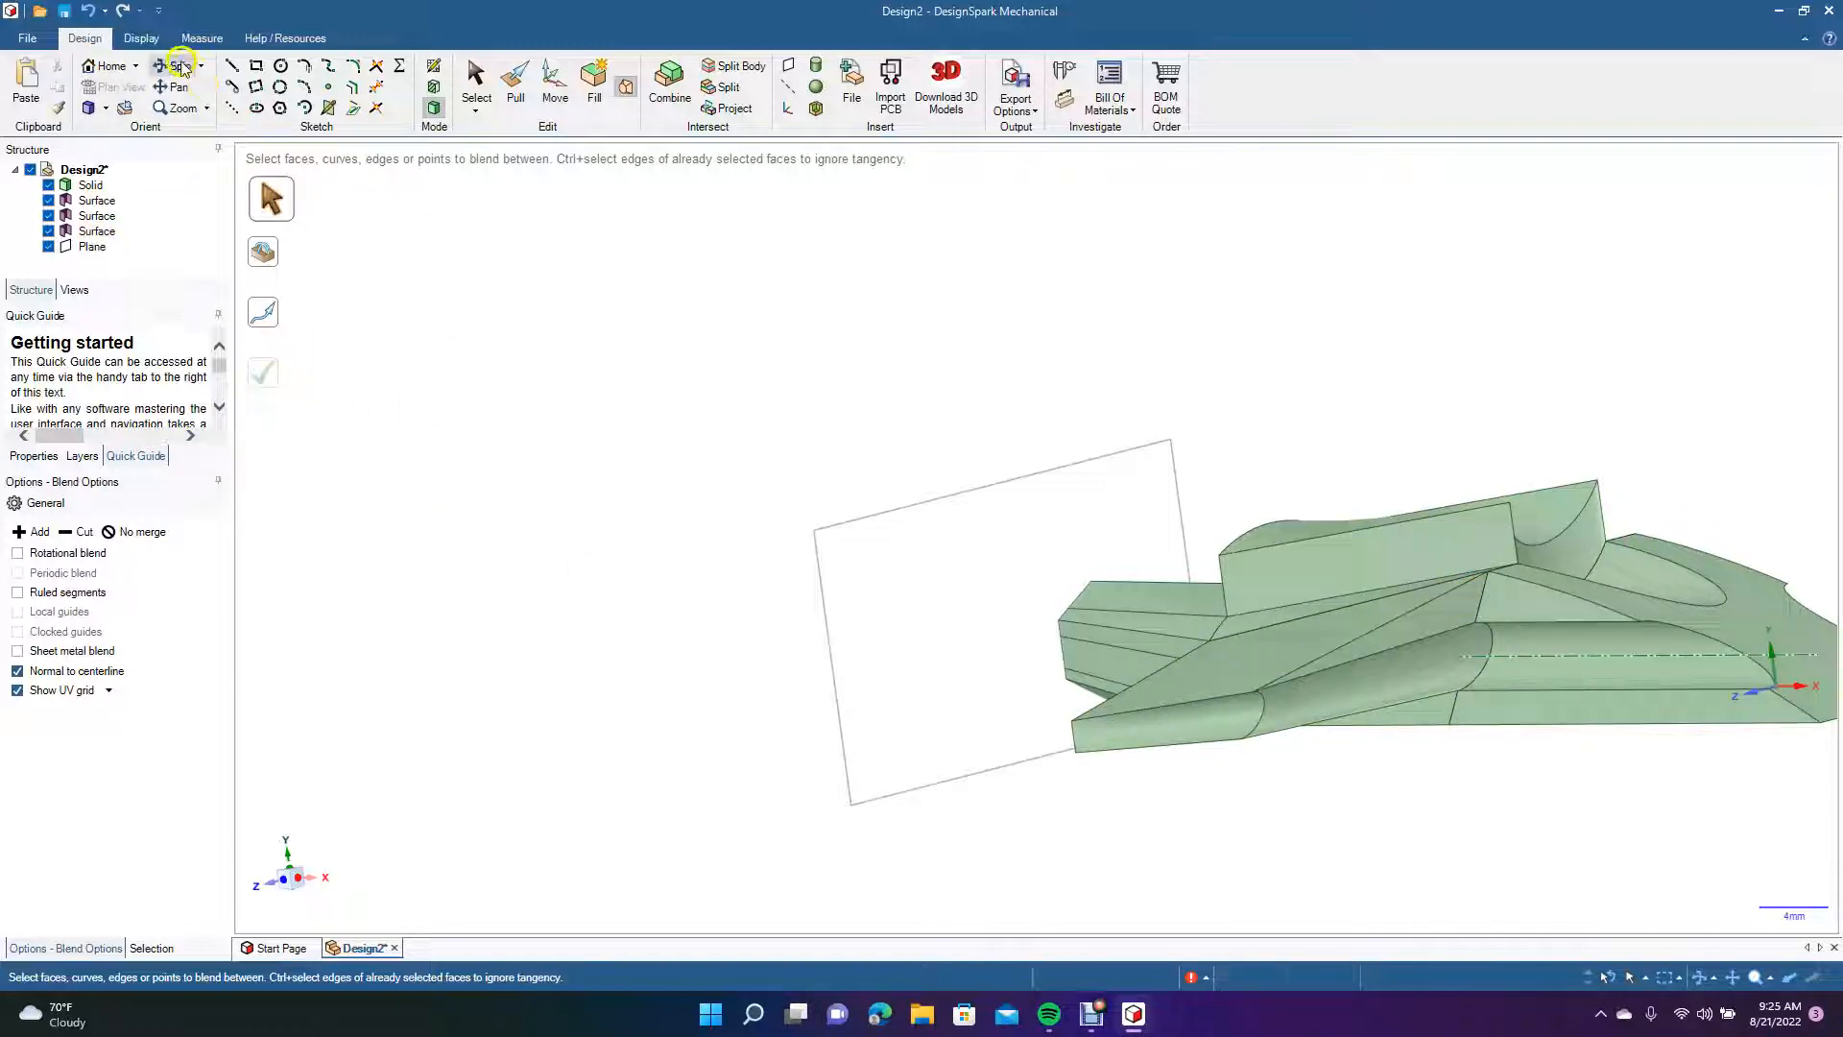
{"action": "left_click_drag", "start_coordinate": [463, 347], "coordinate": [634, 195]}
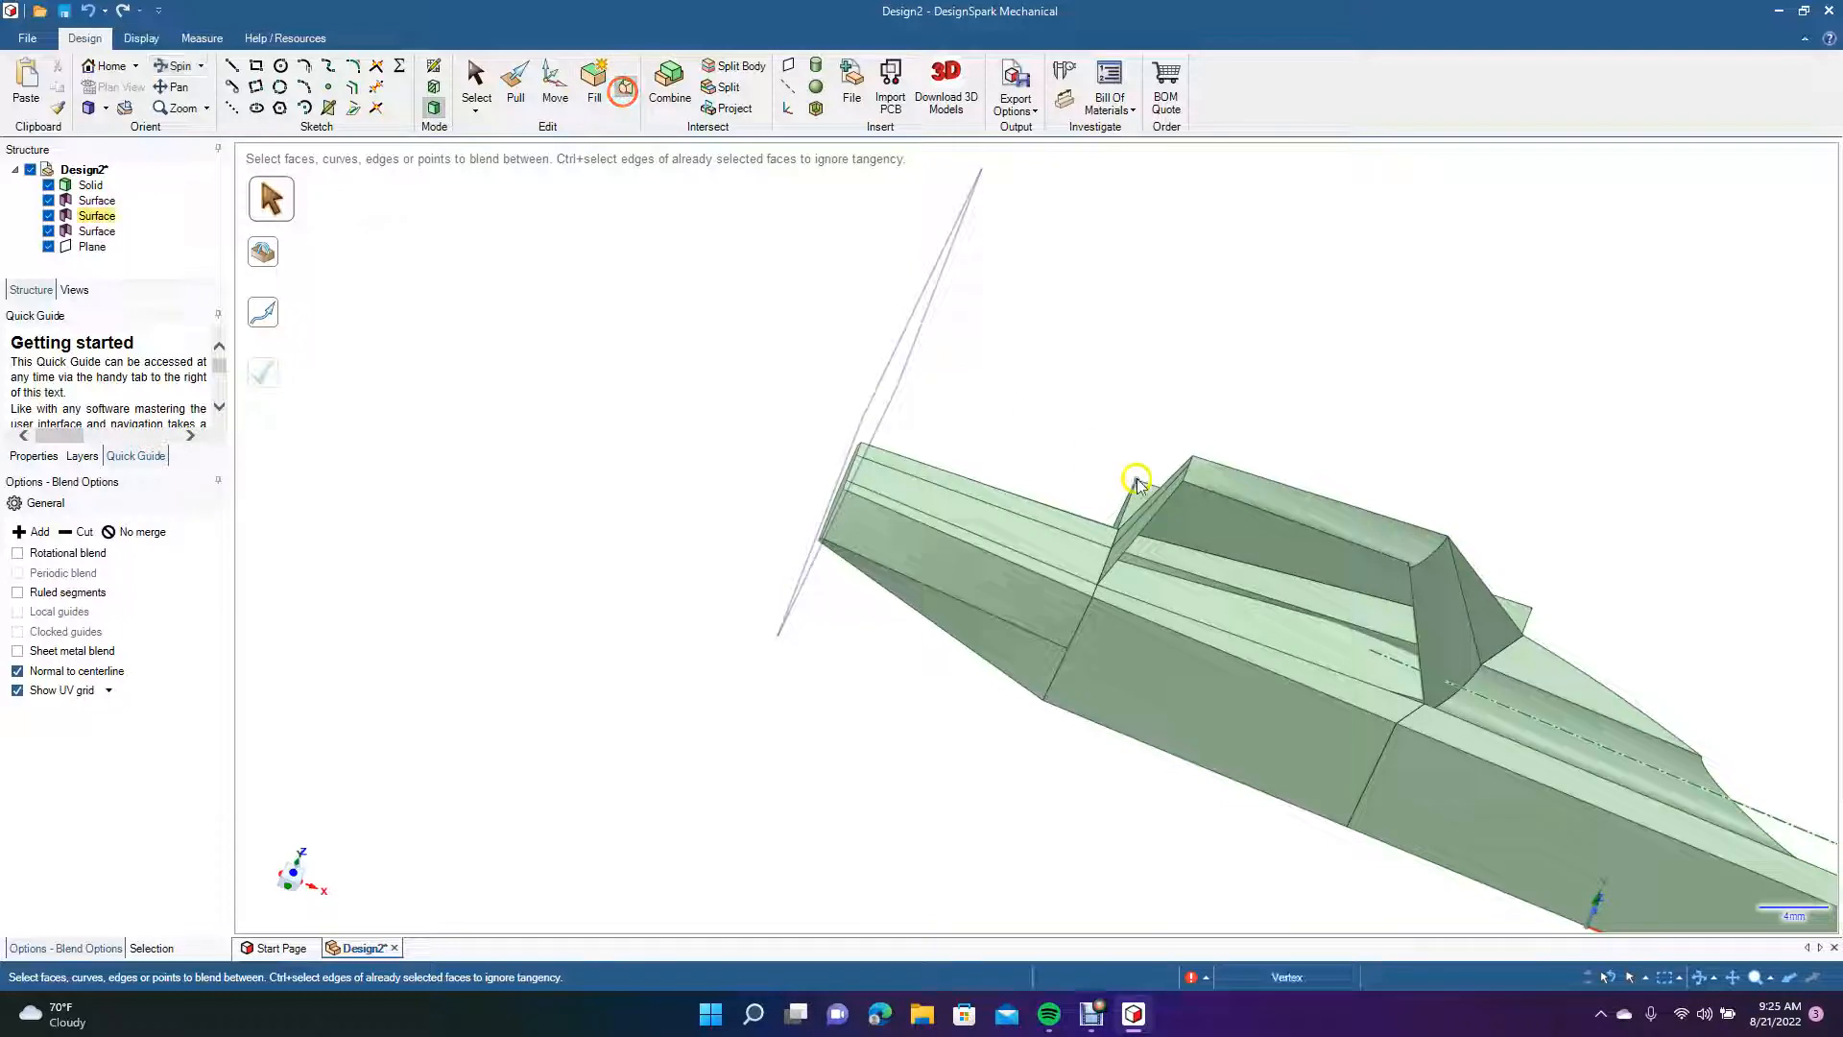
Close the large side opening by blending the body's long edge to the facing long edge of the offset side face.
{"action": "left_click", "coordinate": [1212, 629]}
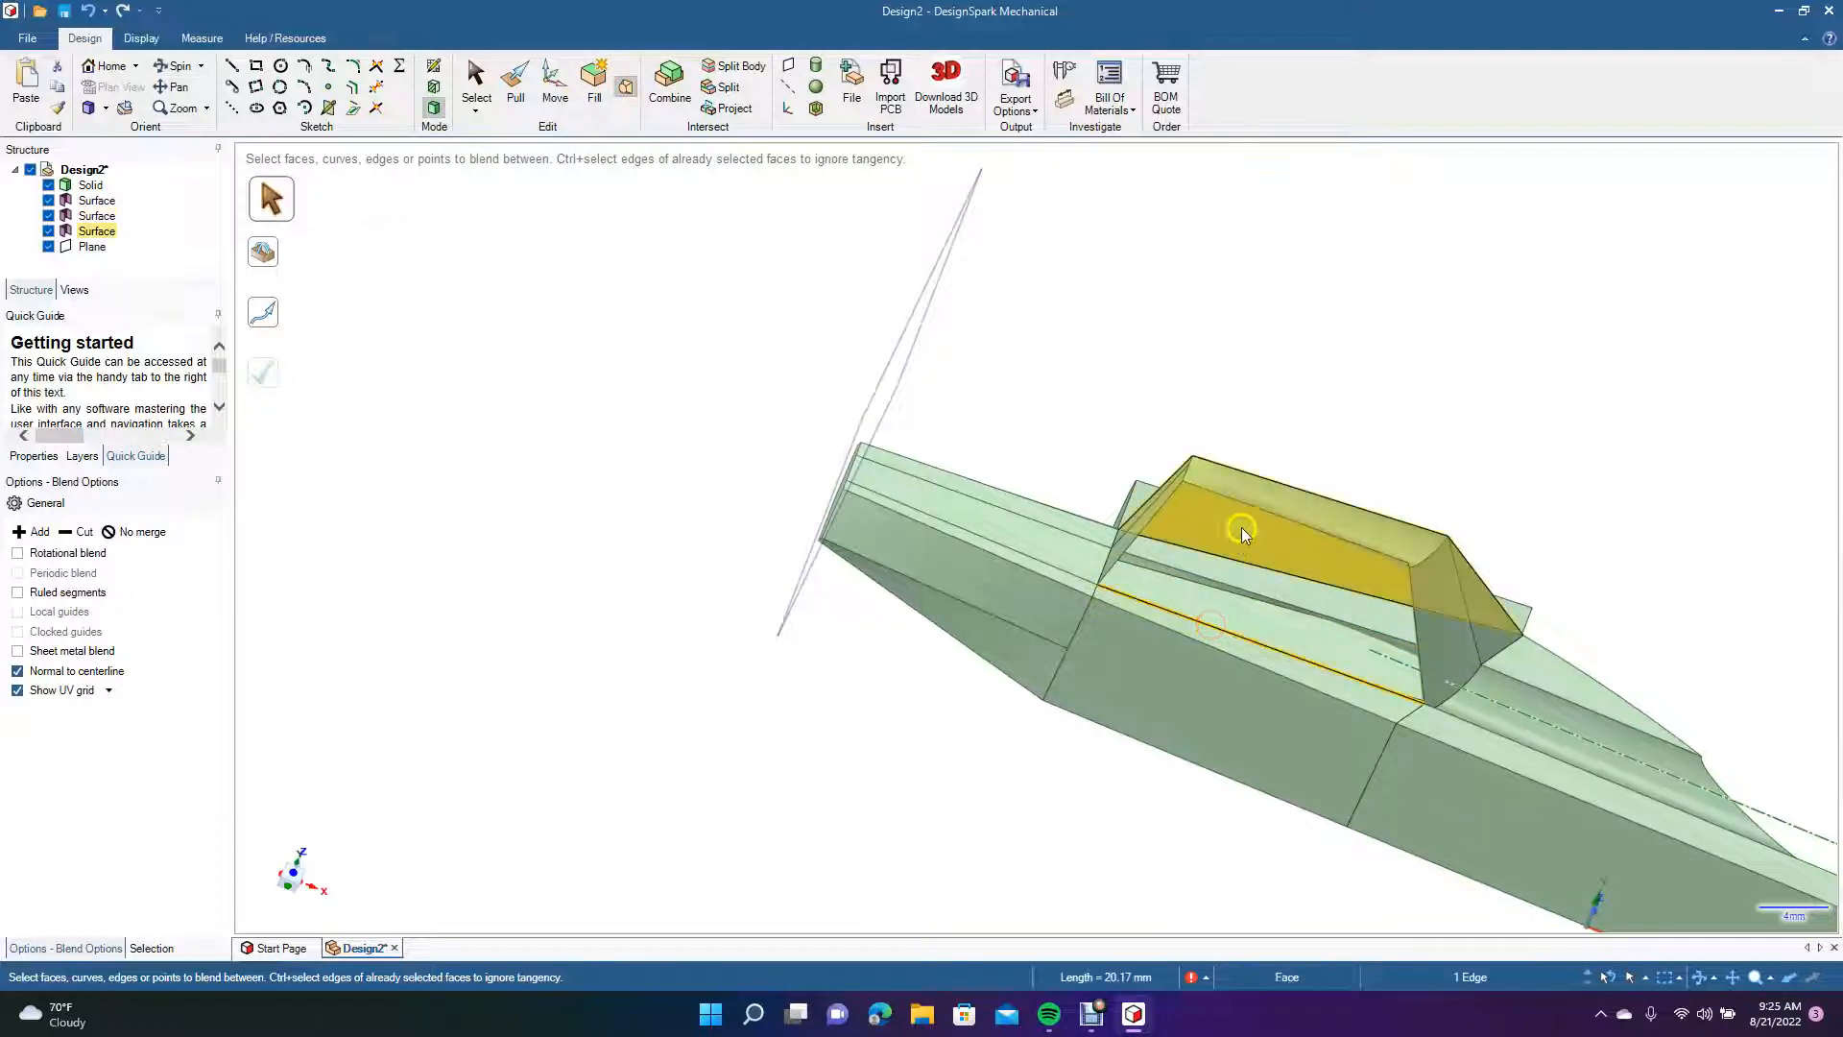
{"action": "left_click", "coordinate": [1251, 507]}
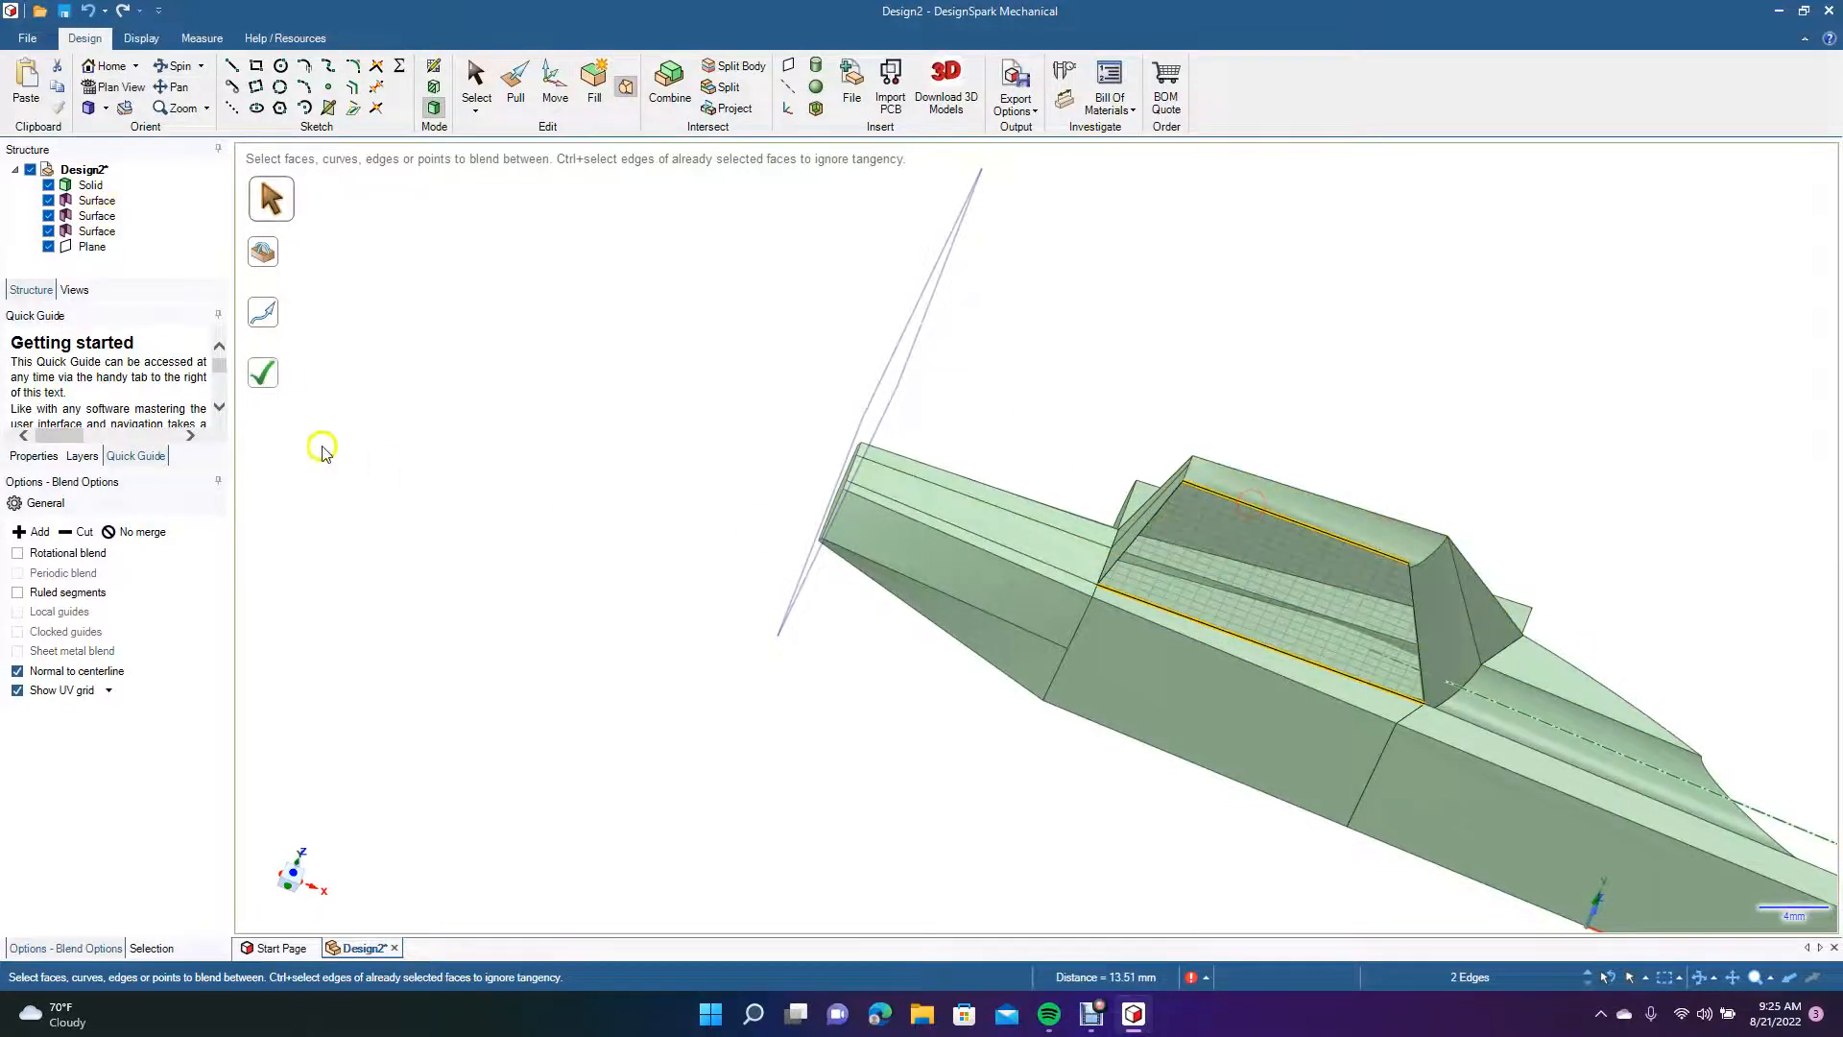
{"action": "left_click", "coordinate": [268, 377]}
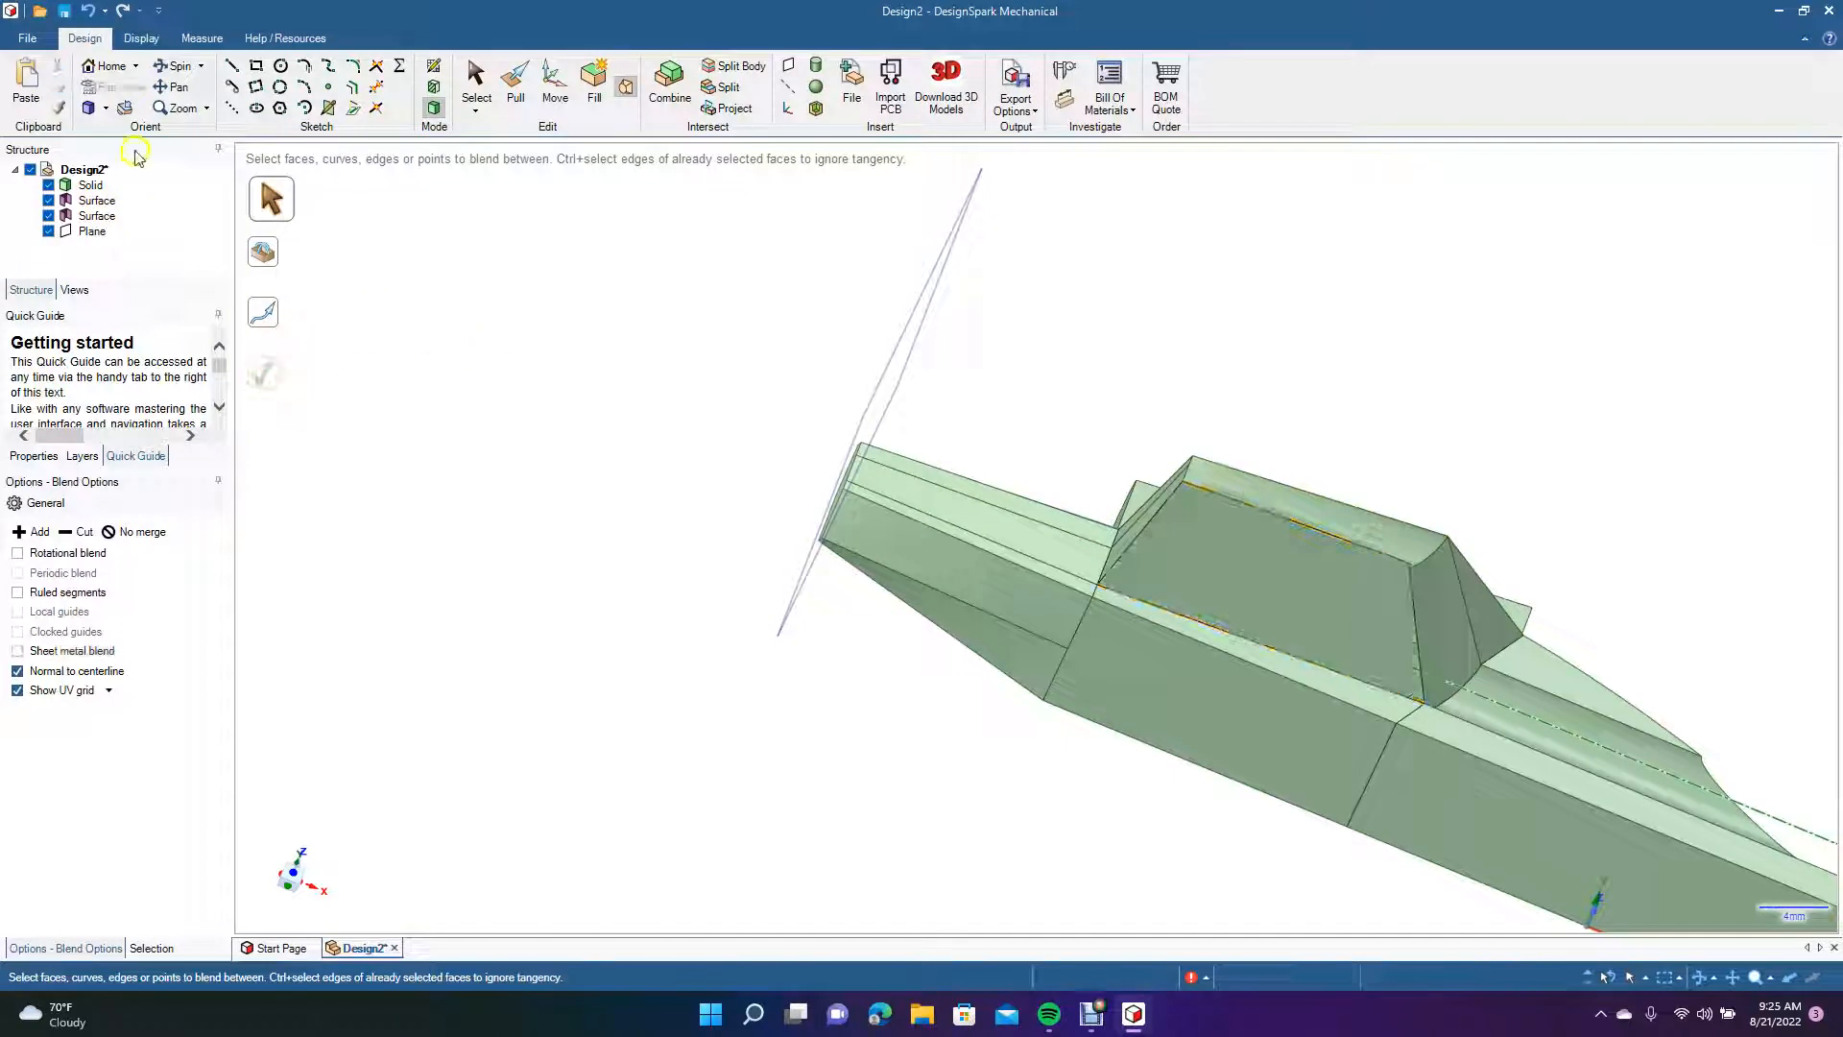
Detach the curved, forked top face of the wedge section from the solid.
{"action": "left_click", "coordinate": [182, 67]}
{"action": "left_click_drag", "start_coordinate": [422, 307], "coordinate": [423, 449]}
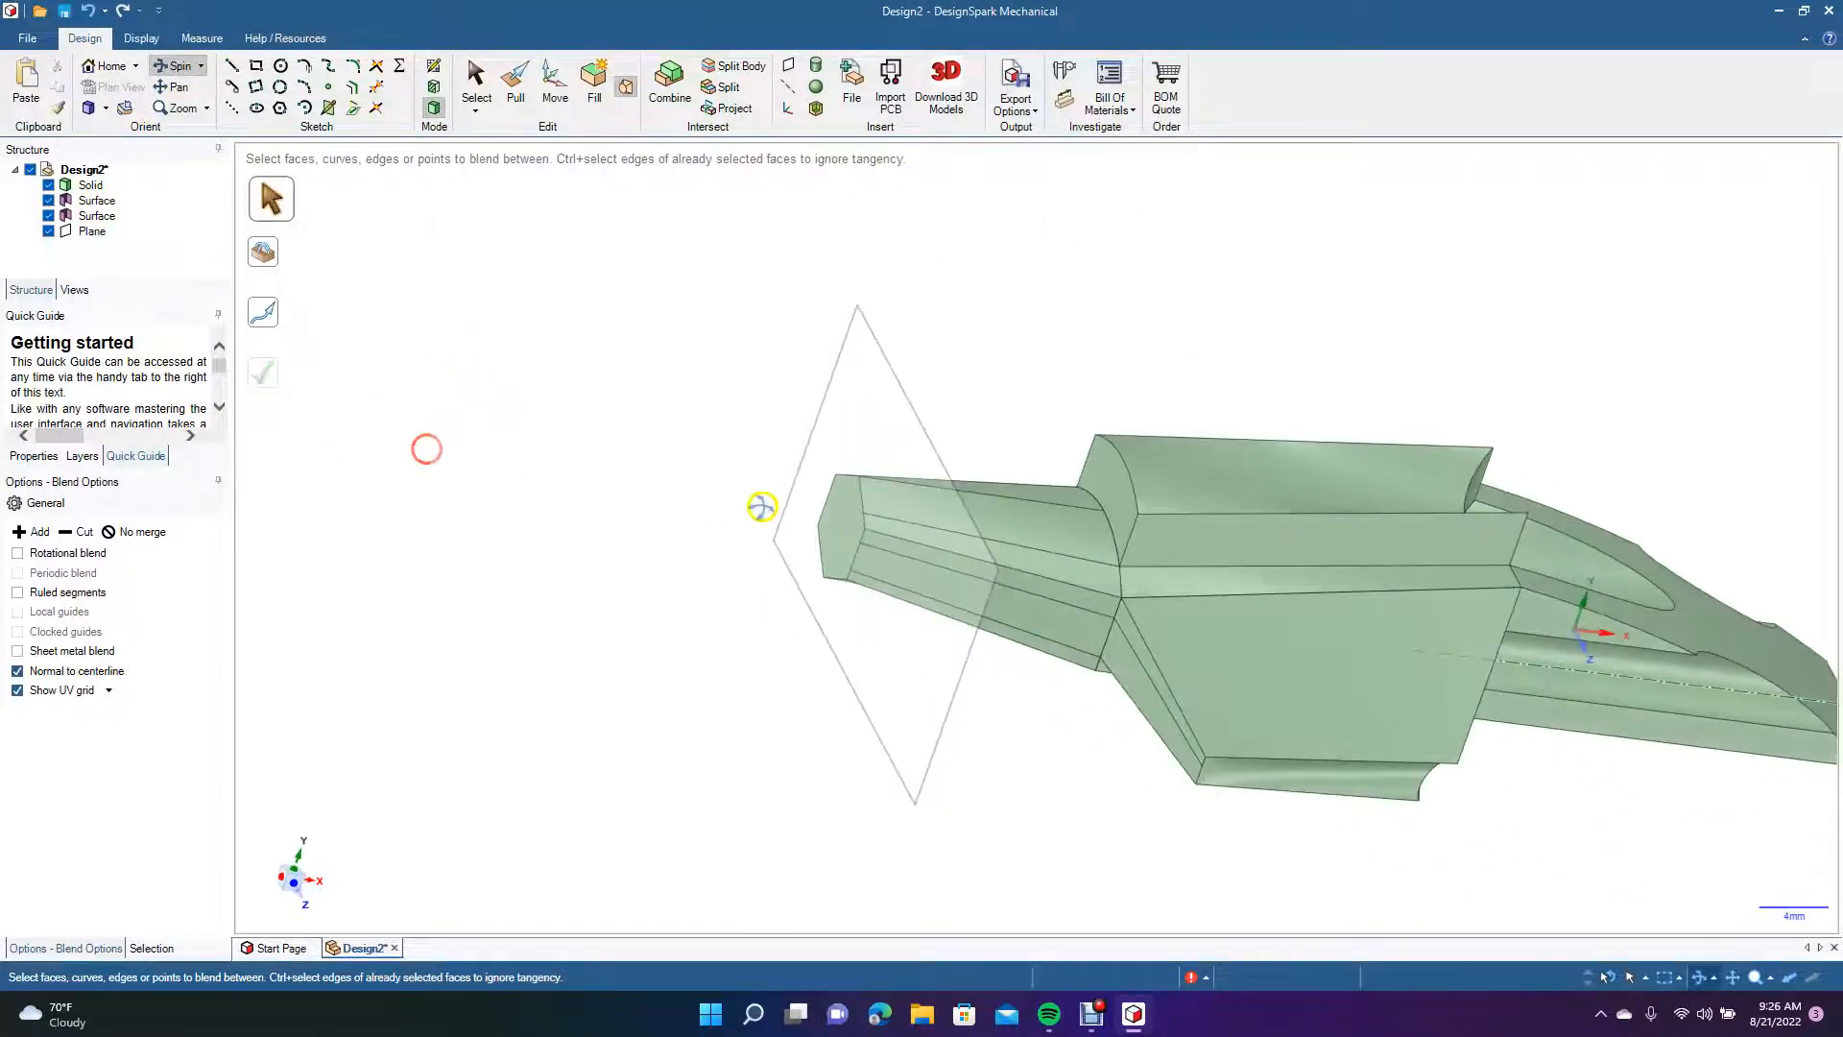
{"action": "left_click_drag", "start_coordinate": [1195, 621], "coordinate": [877, 695]}
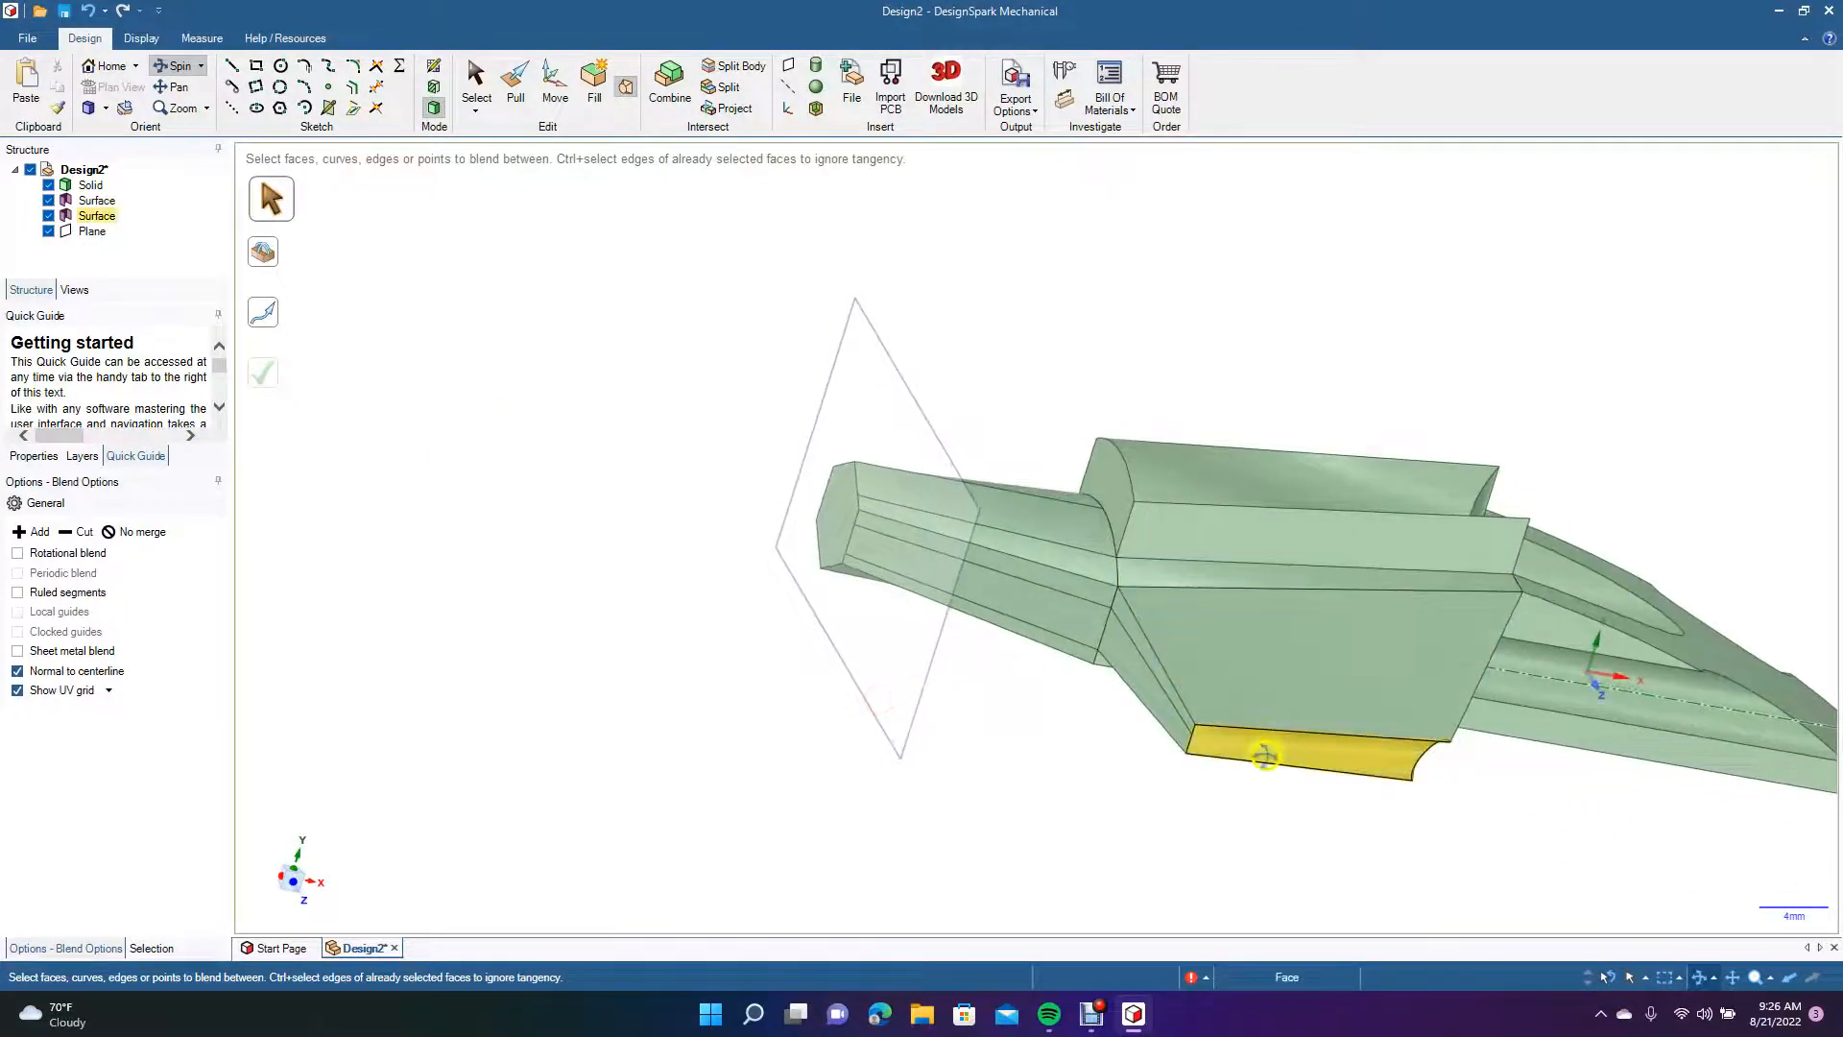
{"action": "left_click_drag", "start_coordinate": [1248, 771], "coordinate": [1016, 732]}
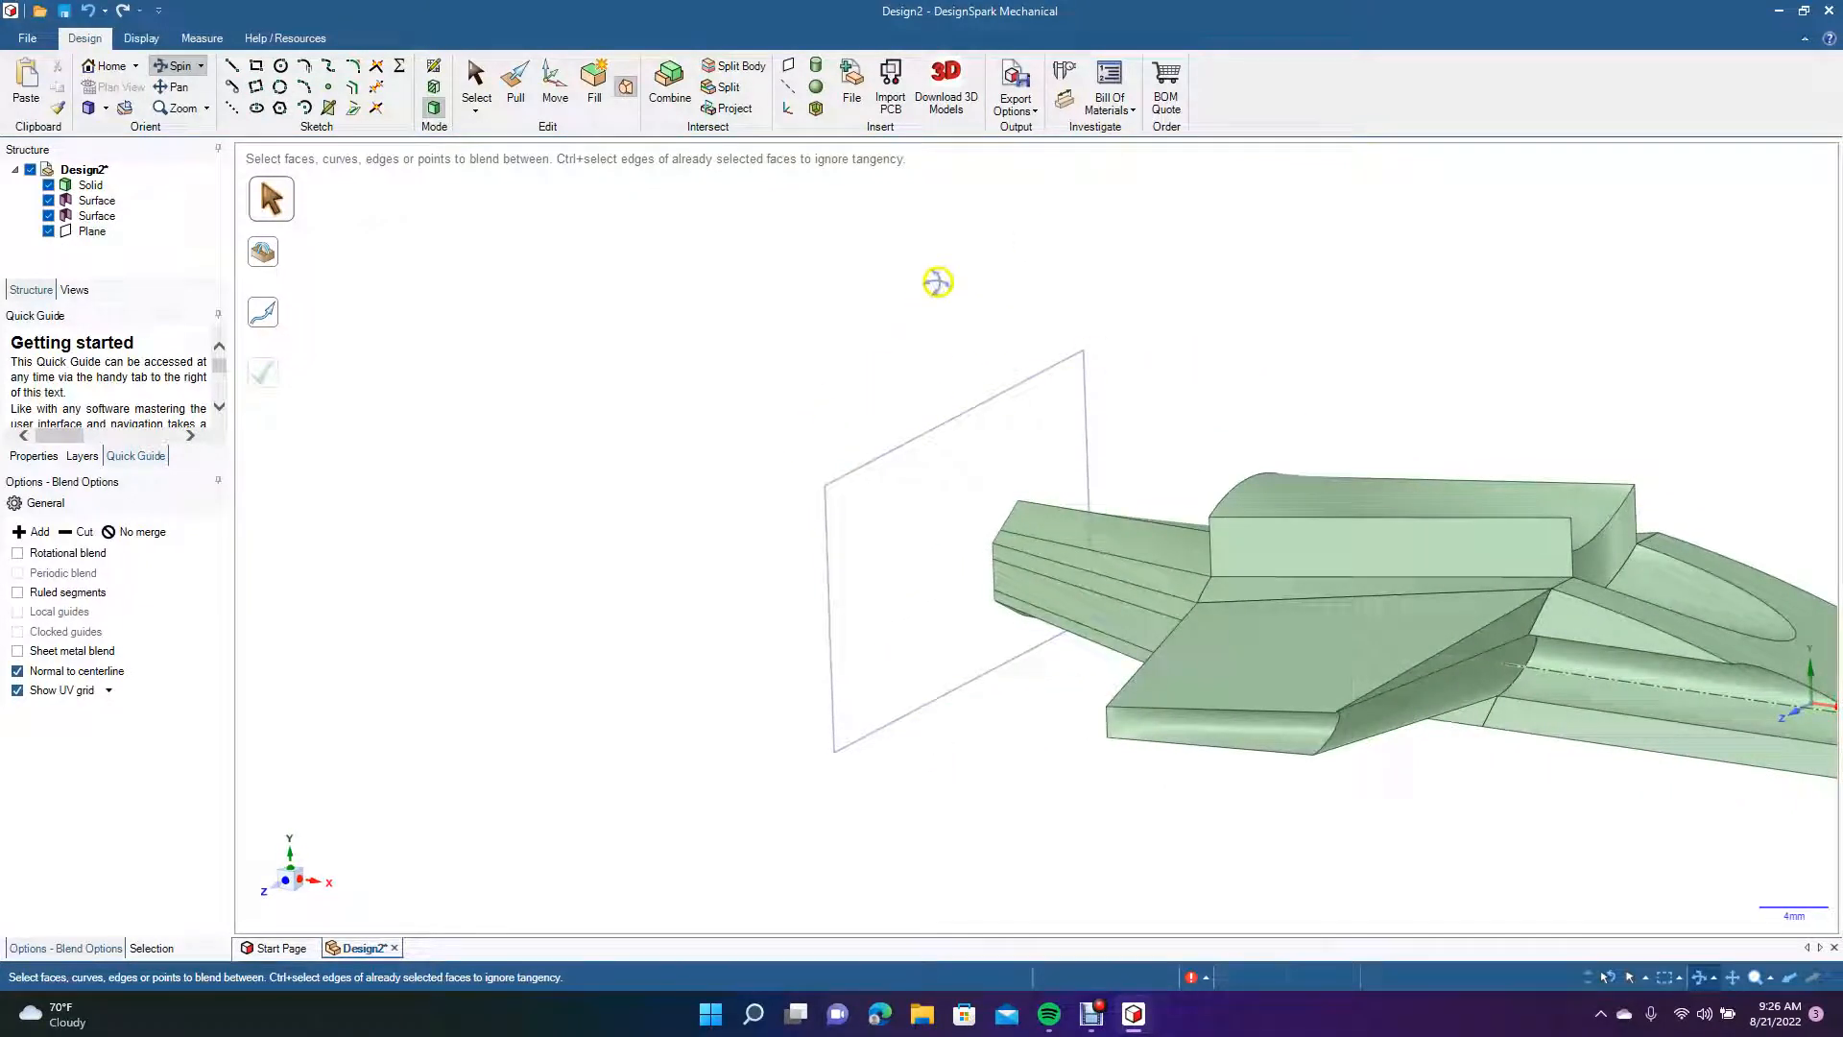
{"action": "left_click_drag", "start_coordinate": [644, 491], "coordinate": [481, 330]}
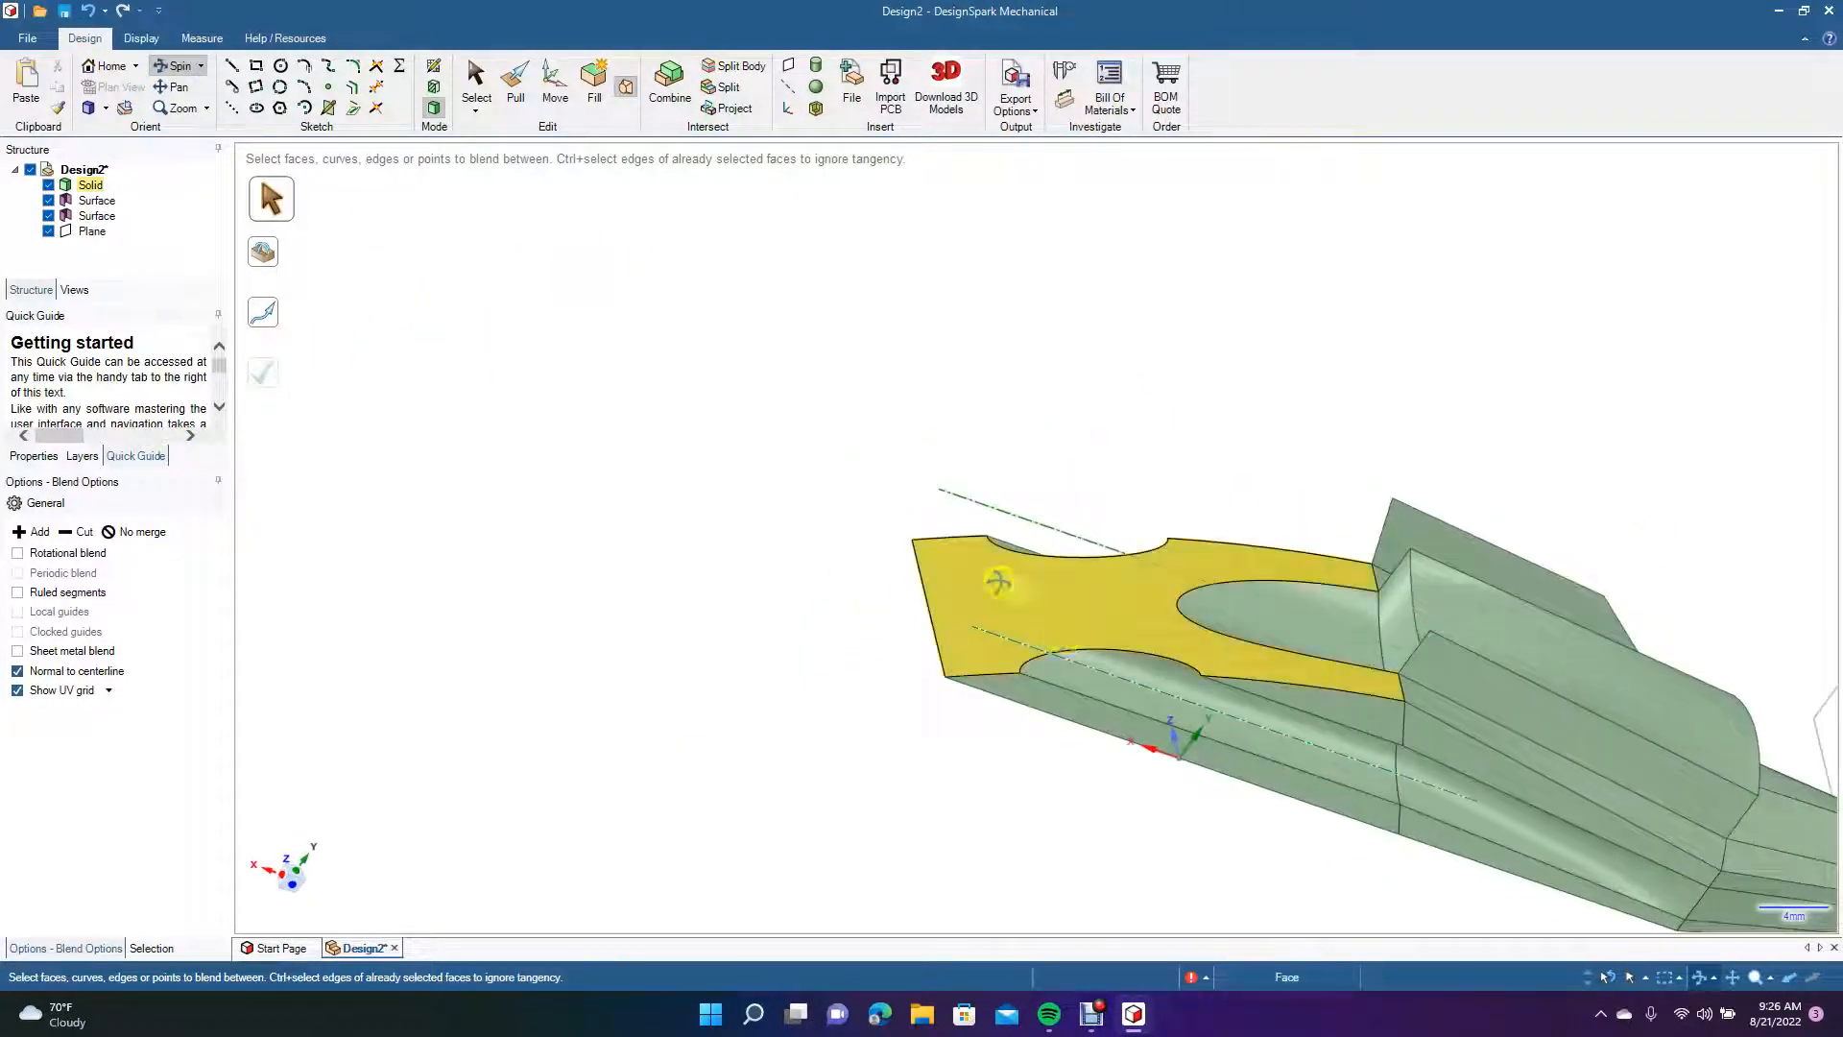
{"action": "left_click", "coordinate": [473, 78]}
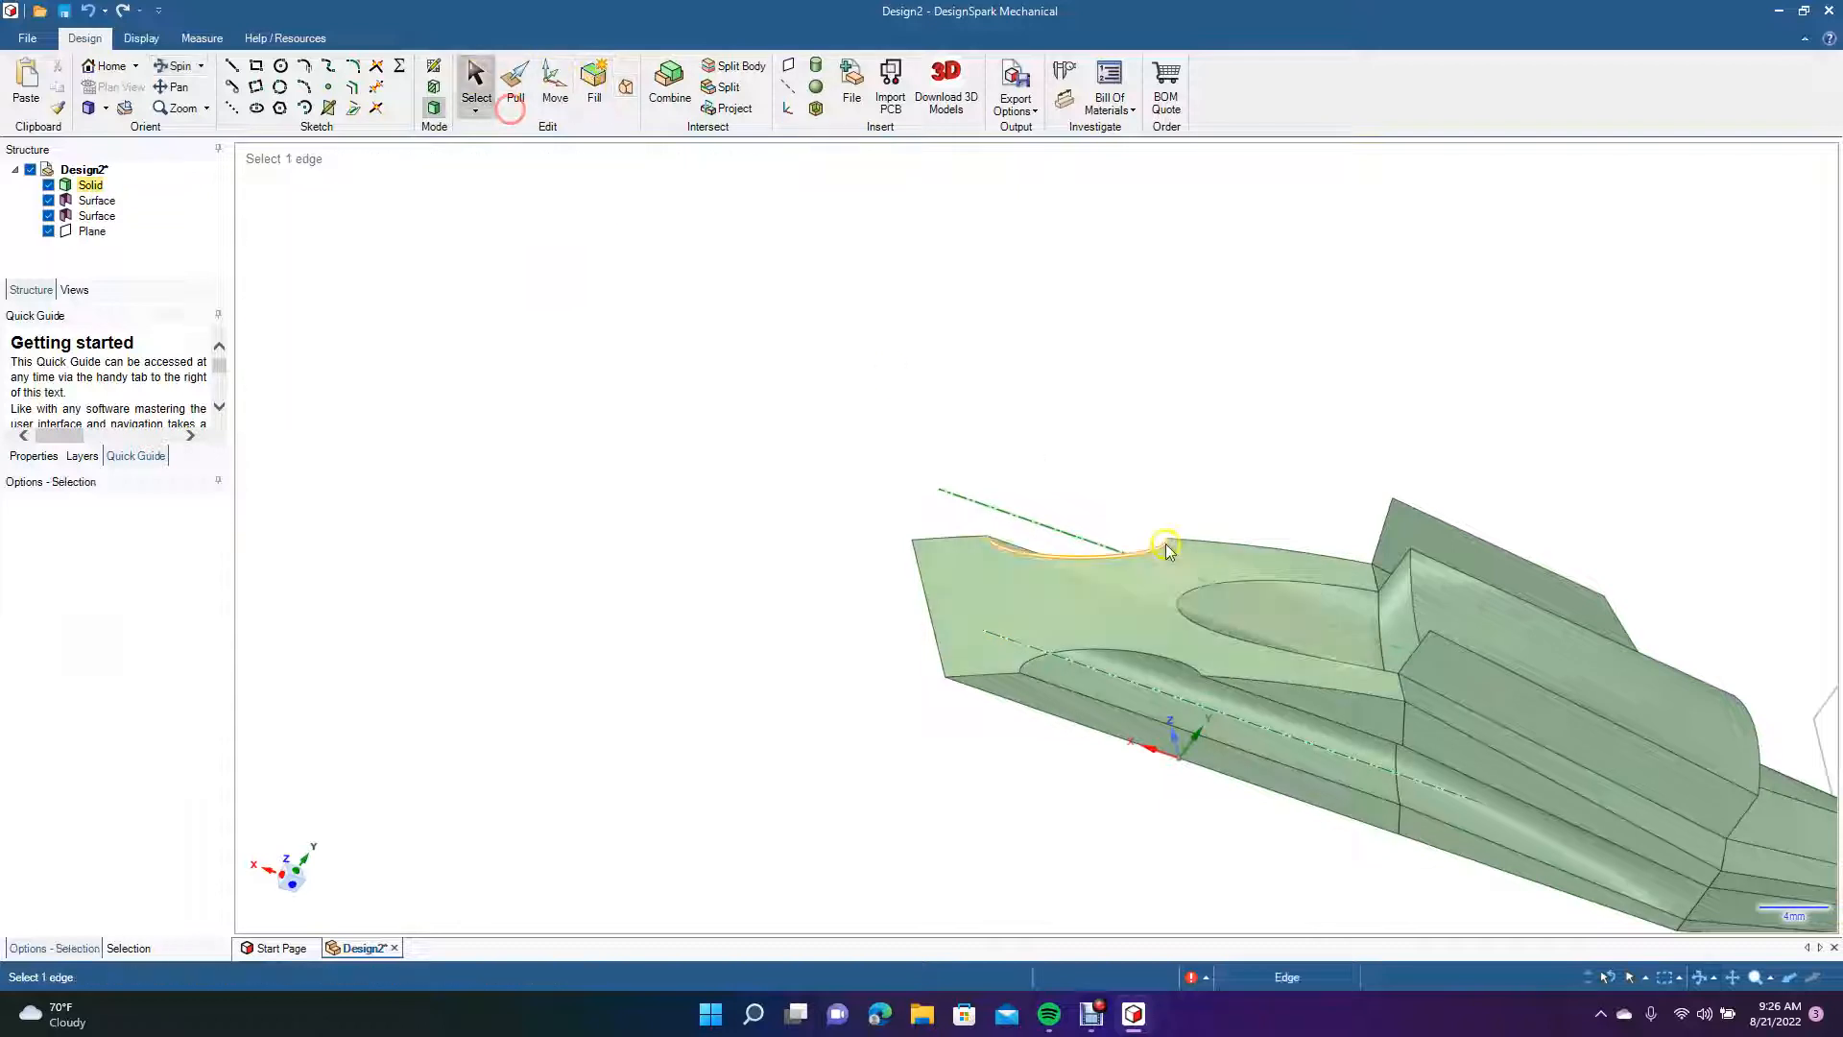
{"action": "left_click", "coordinate": [1110, 595]}
{"action": "right_click", "coordinate": [1109, 594]}
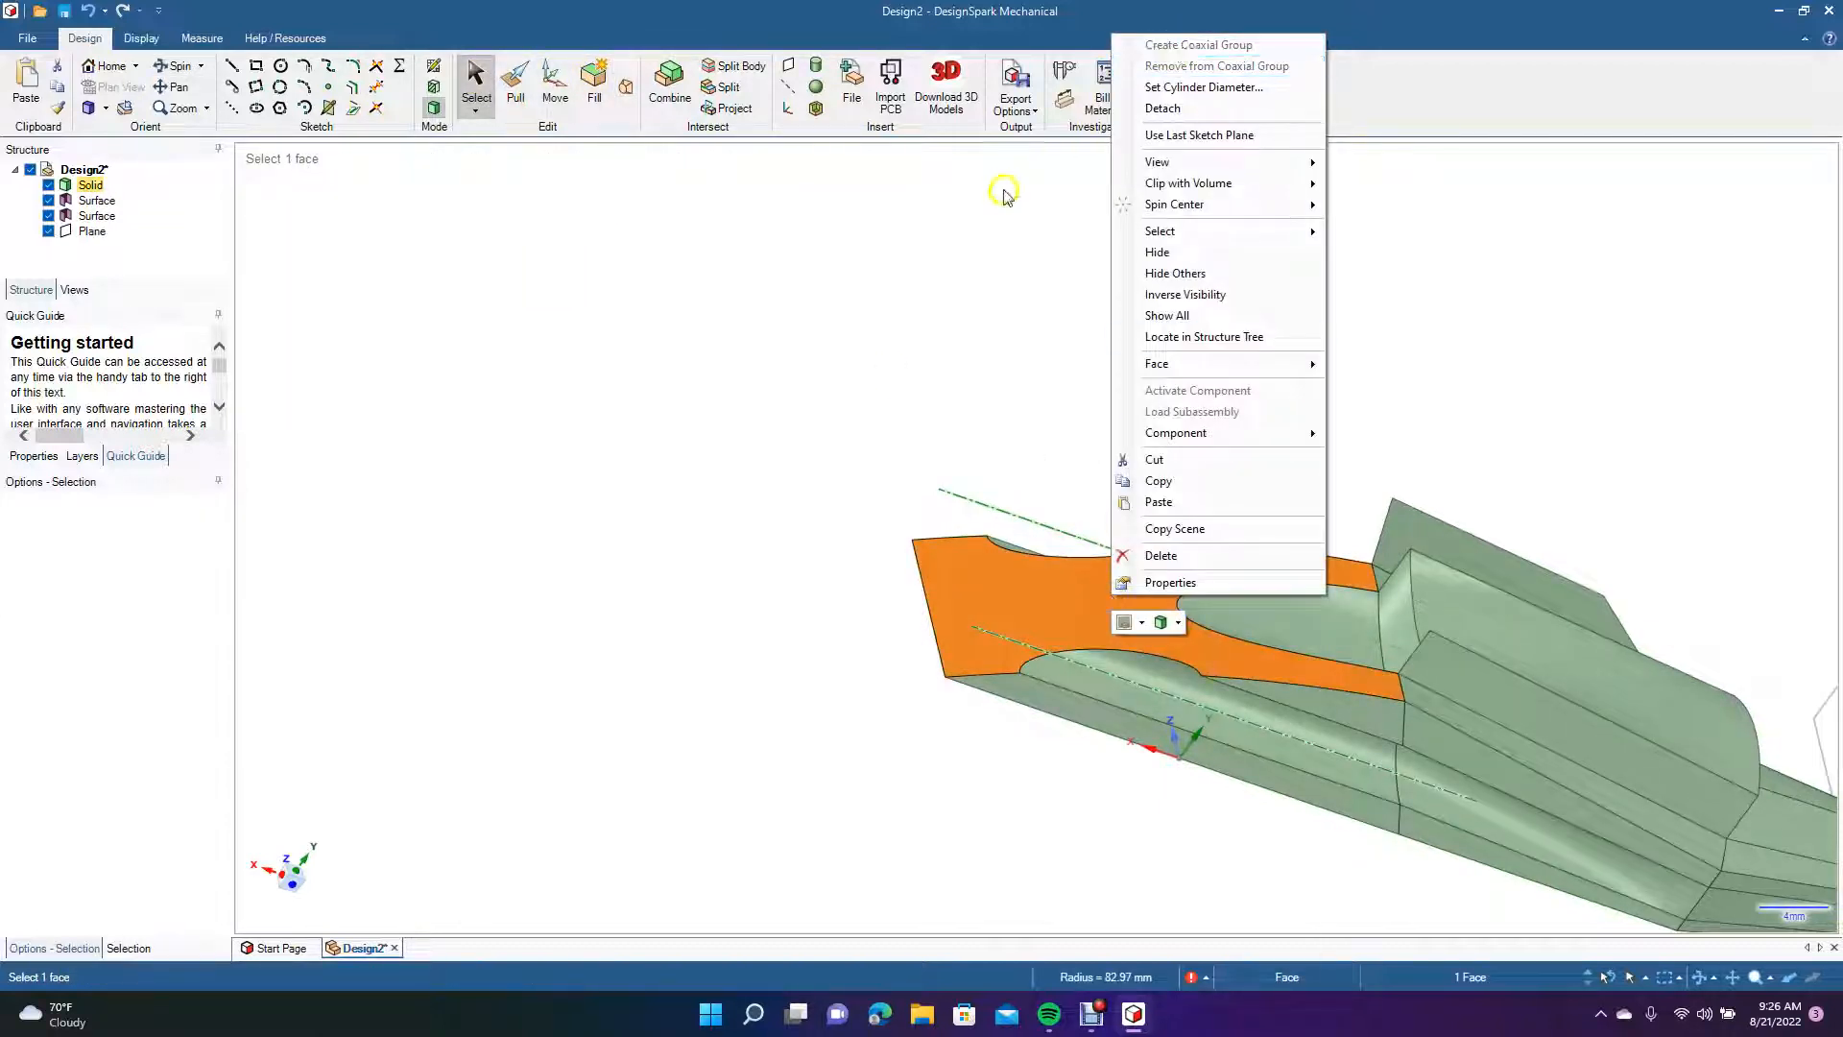
{"action": "left_click", "coordinate": [1163, 108]}
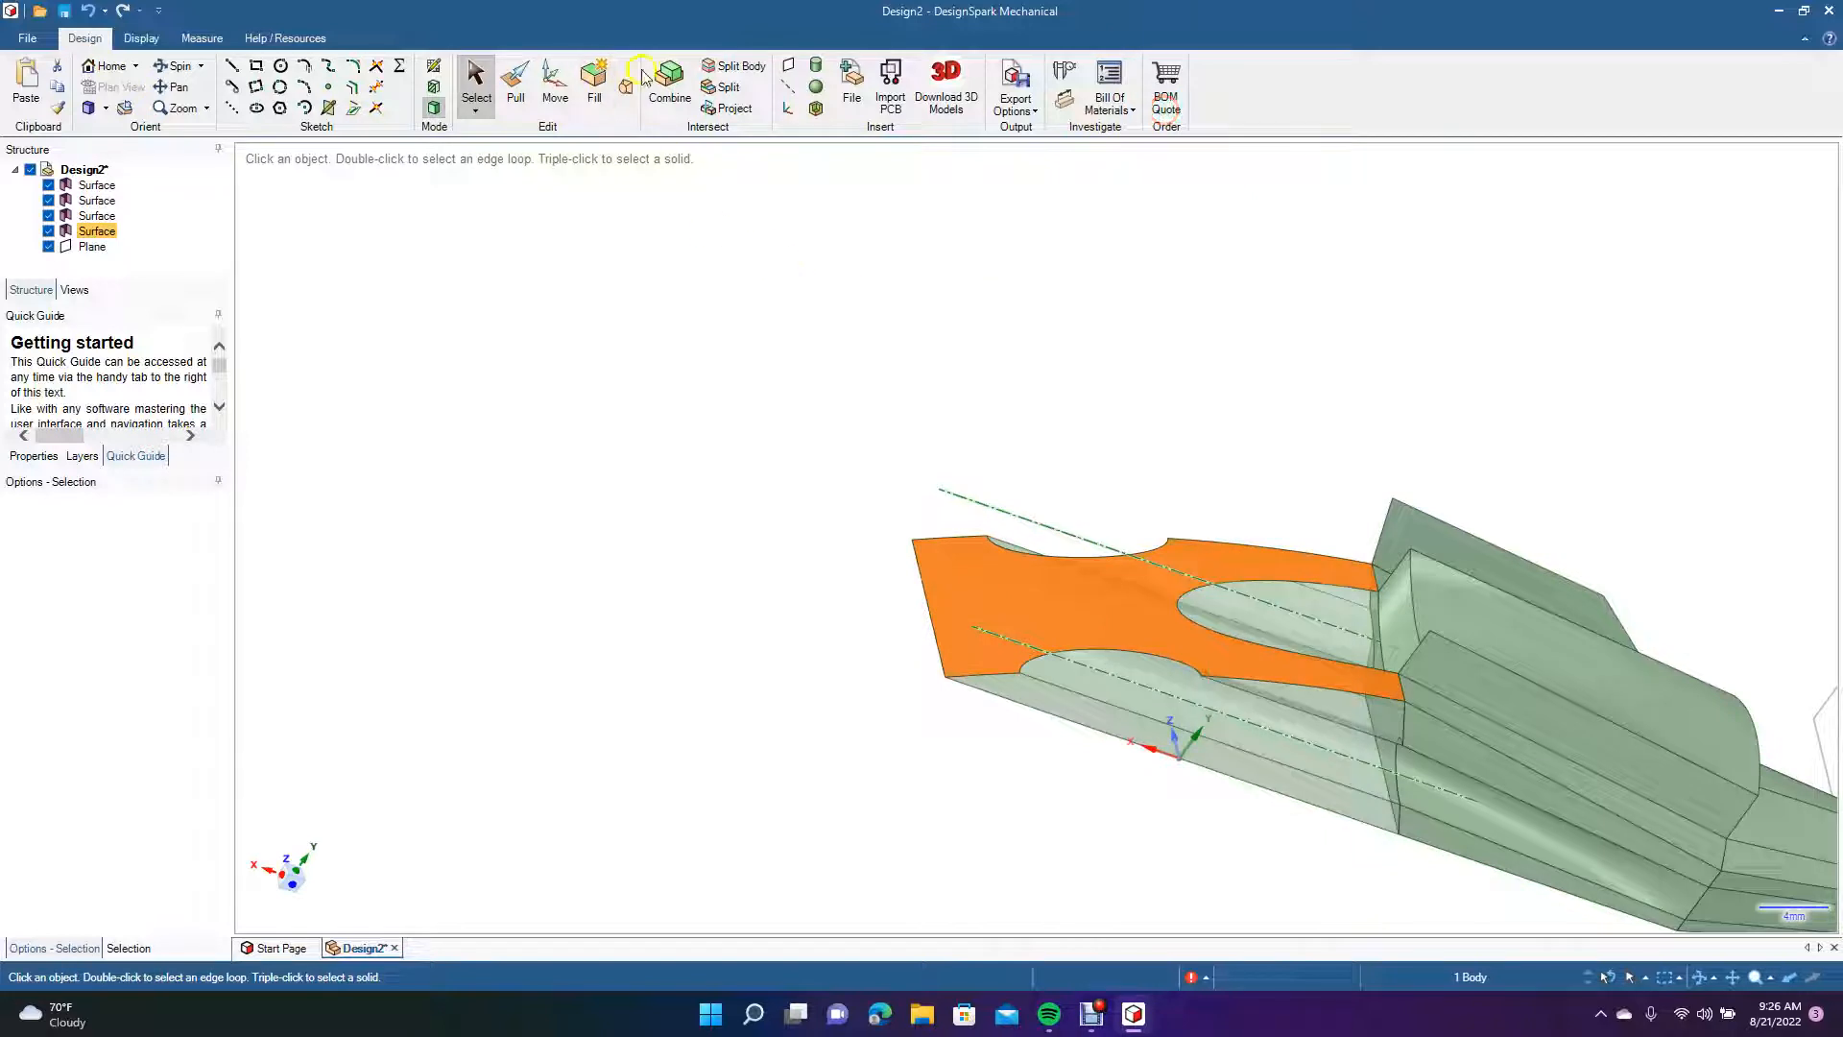
Lift the detached face clear of the wedge and shift it about 6.18 mm lengthwise toward the wedge's free end.
{"action": "left_click", "coordinate": [552, 92]}
{"action": "left_click_drag", "start_coordinate": [1144, 553], "coordinate": [982, 429]}
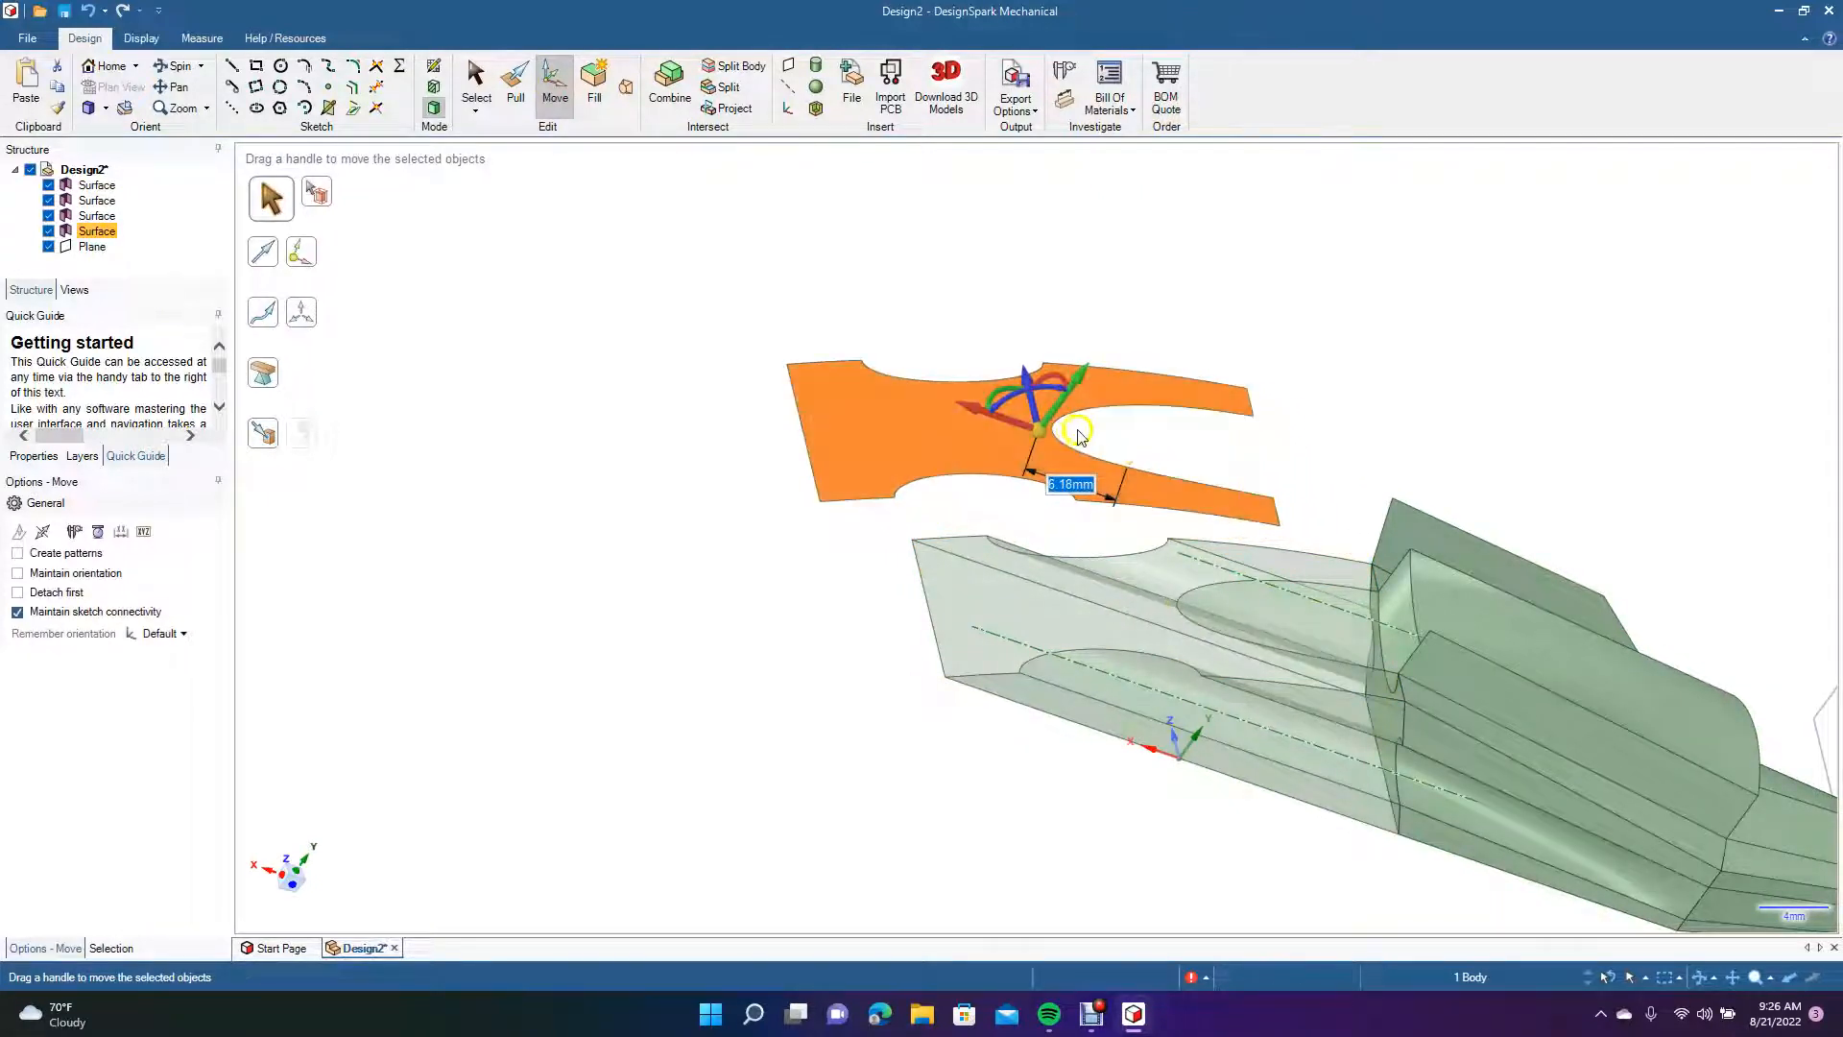
{"action": "left_click", "coordinate": [806, 631]}
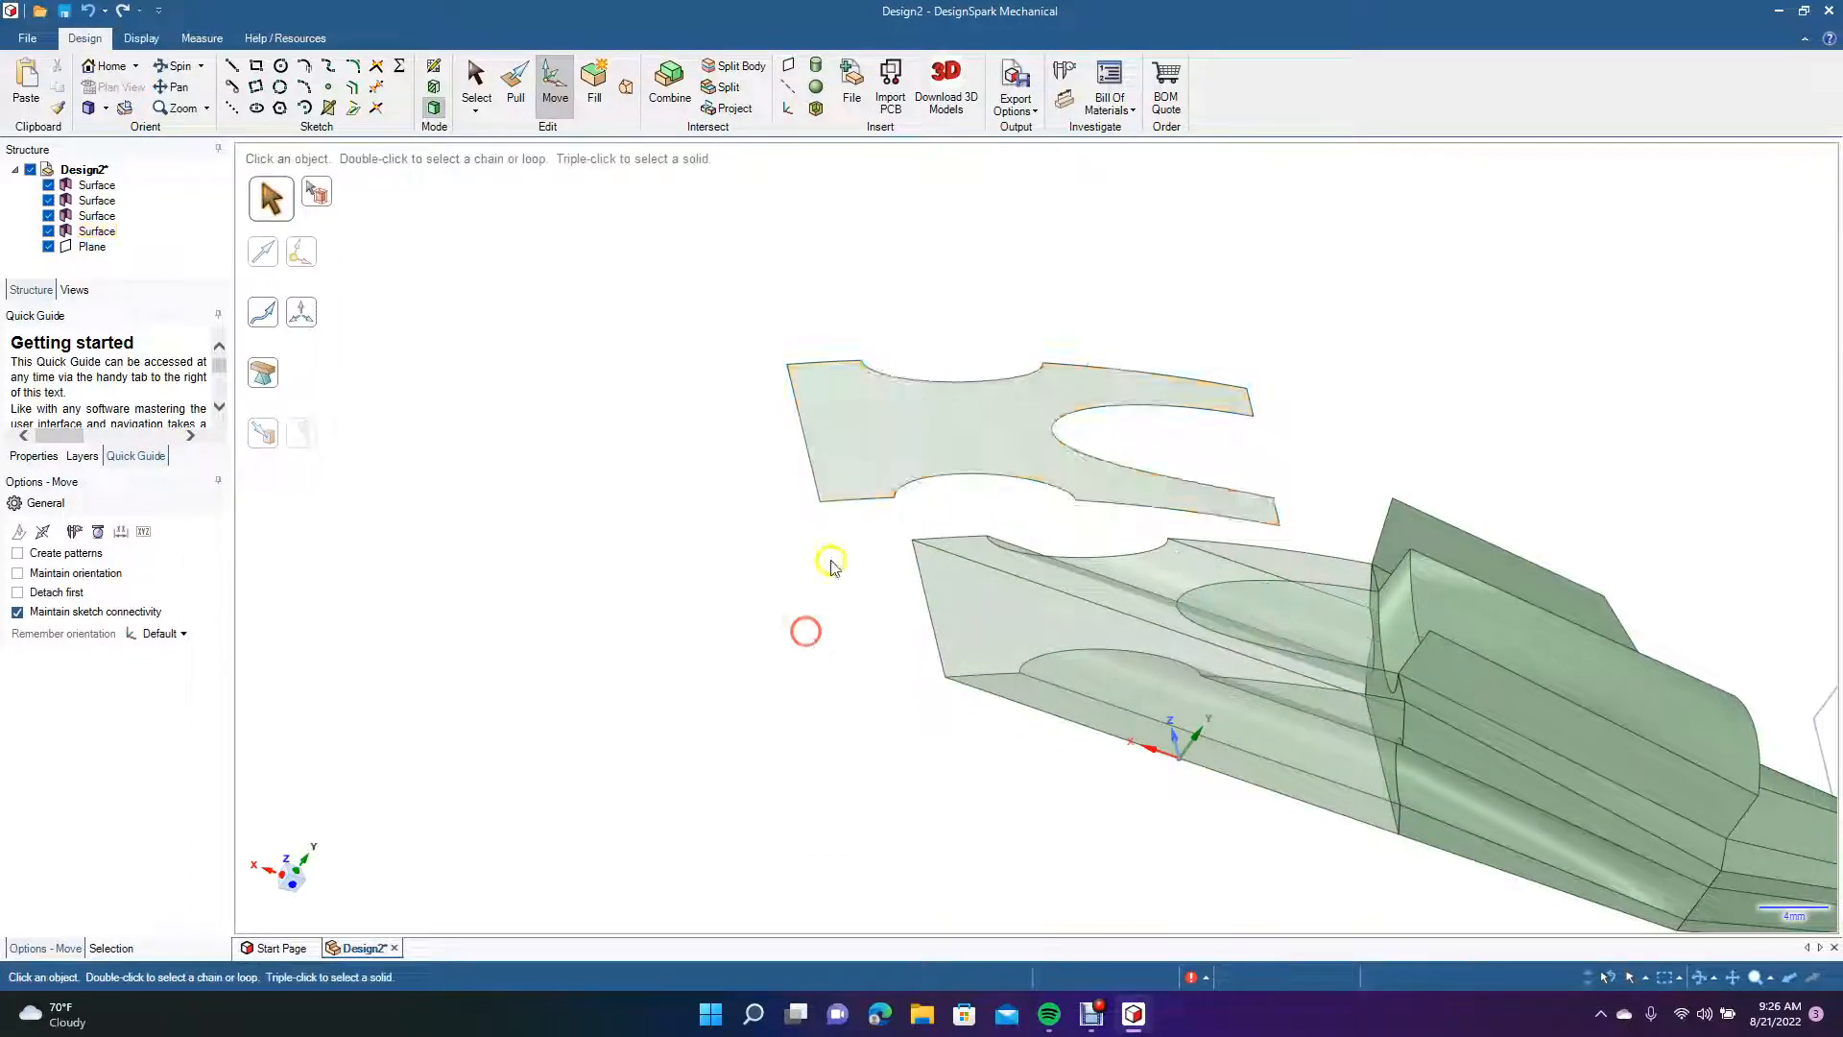
Scale the detached face to about 0.78 of its size, anchored at the near corner of its free end.
{"action": "left_click", "coordinate": [183, 65]}
{"action": "left_click_drag", "start_coordinate": [711, 432], "coordinate": [761, 395]}
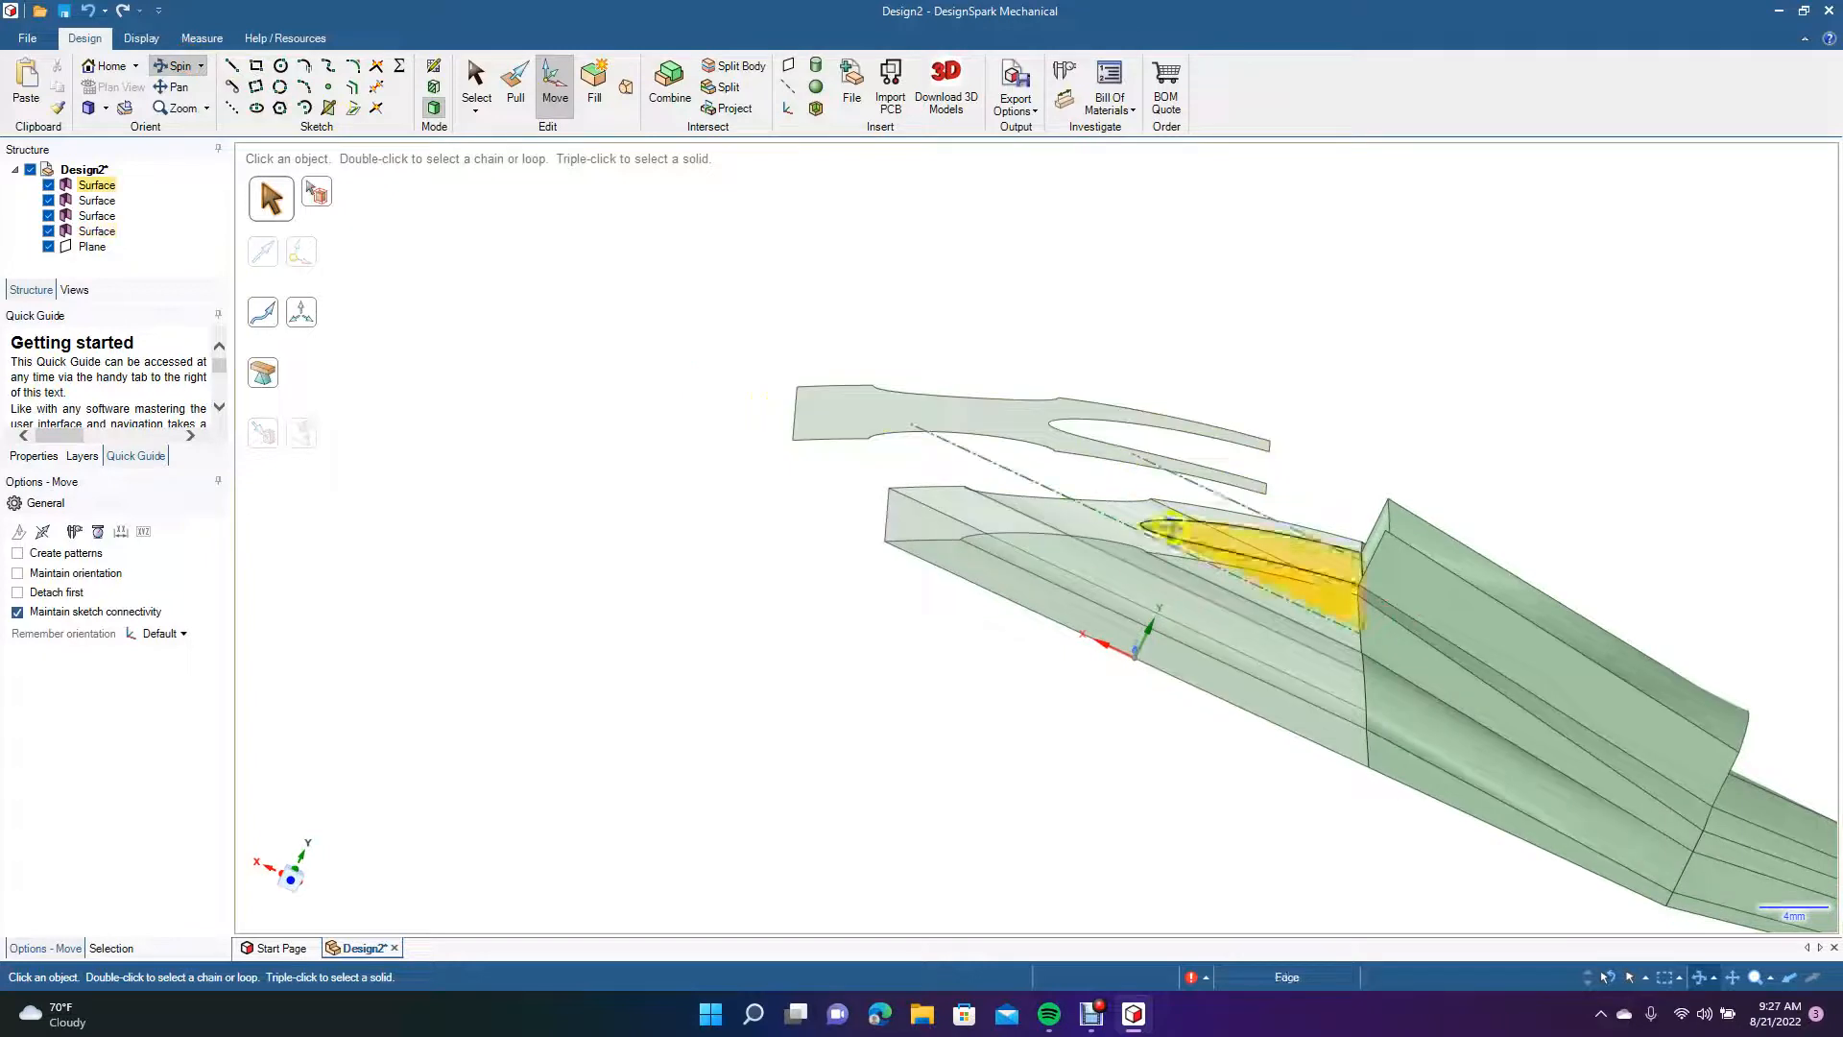
{"action": "left_click_drag", "start_coordinate": [708, 457], "coordinate": [746, 551]}
{"action": "left_click", "coordinate": [472, 80]}
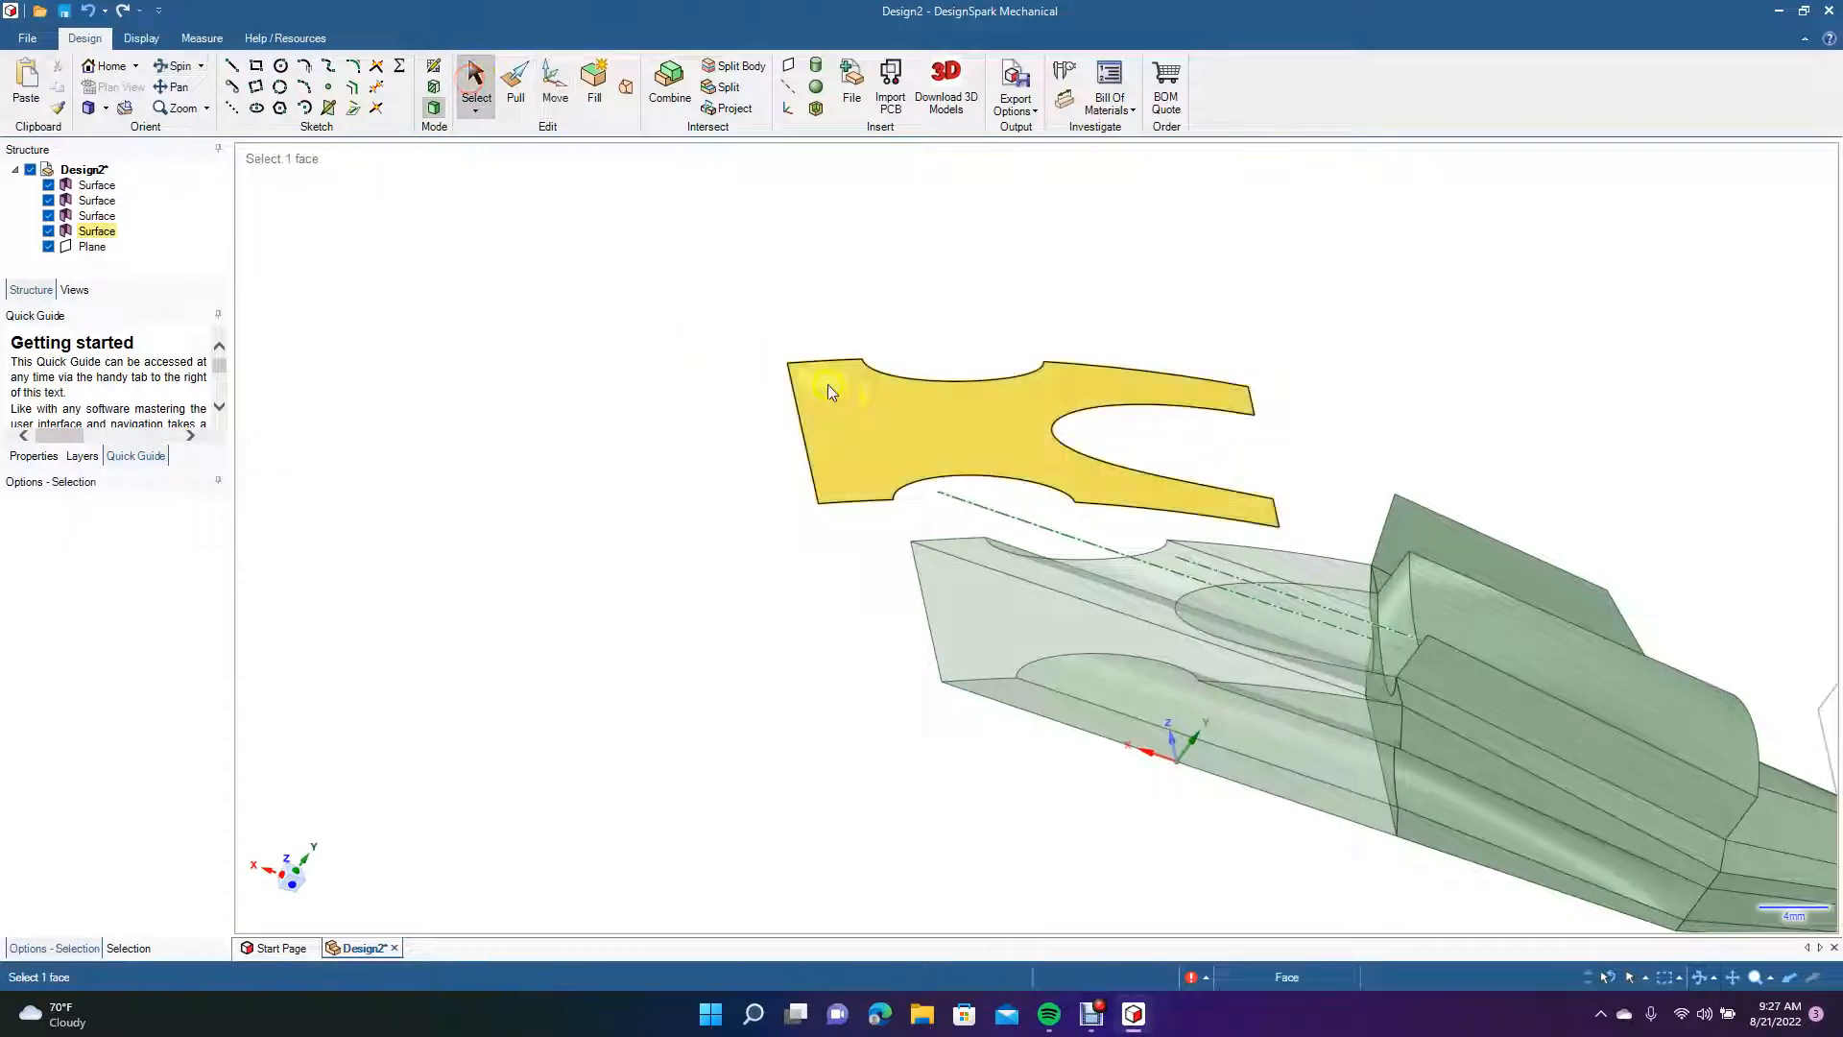
{"action": "left_click", "coordinate": [847, 397]}
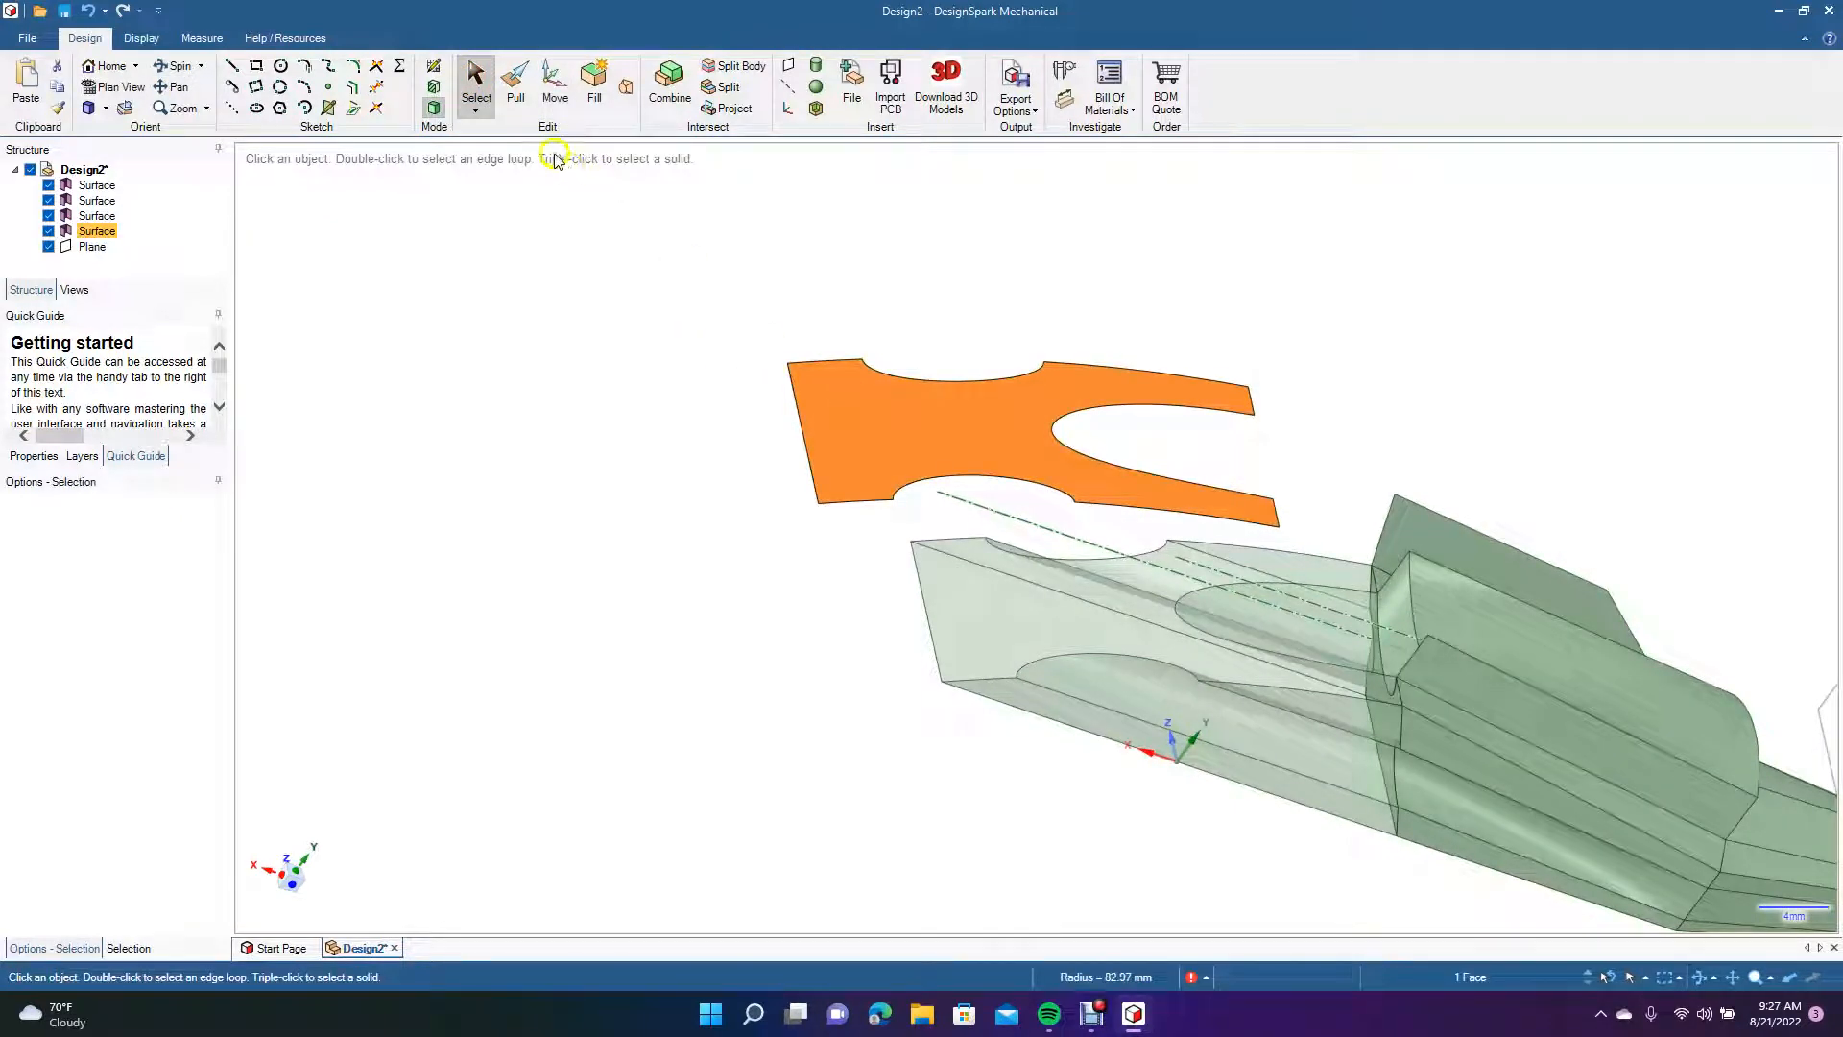
{"action": "left_click", "coordinate": [518, 89]}
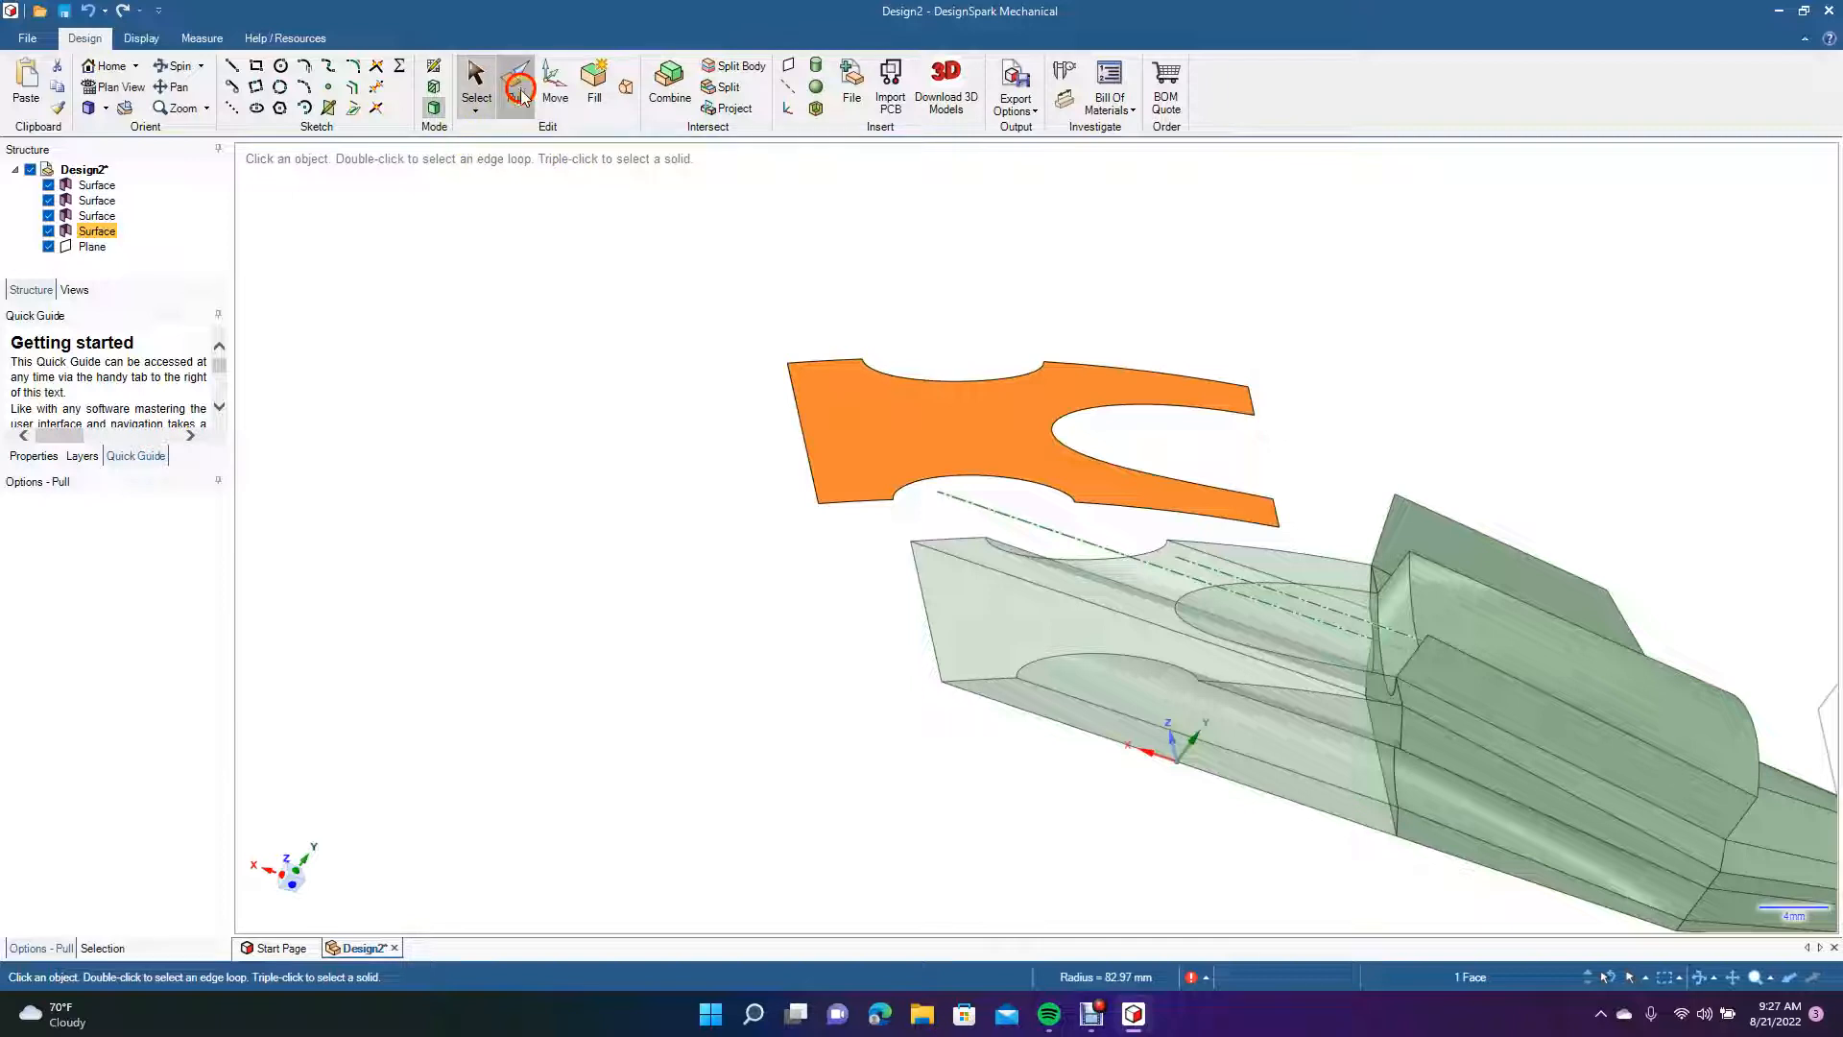
{"action": "left_click", "coordinate": [269, 331]}
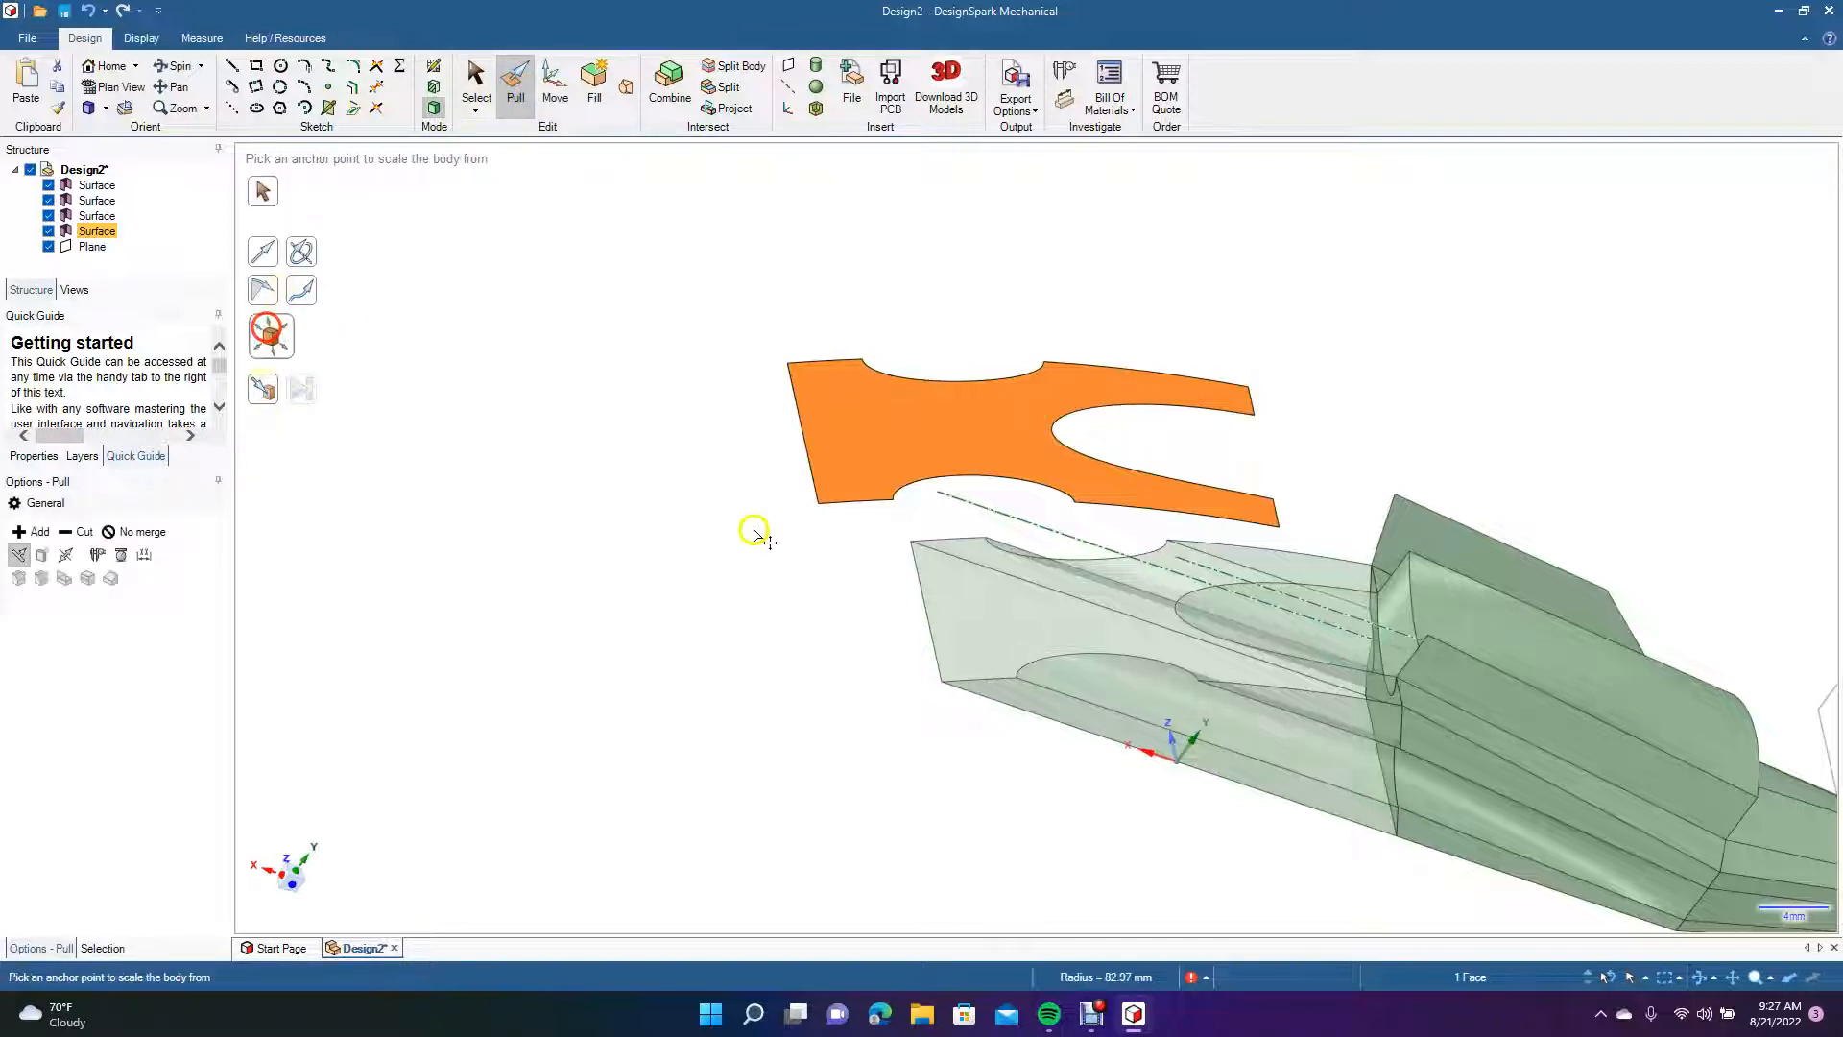
{"action": "left_click", "coordinate": [820, 505]}
{"action": "left_click_drag", "start_coordinate": [820, 505], "coordinate": [1004, 279]}
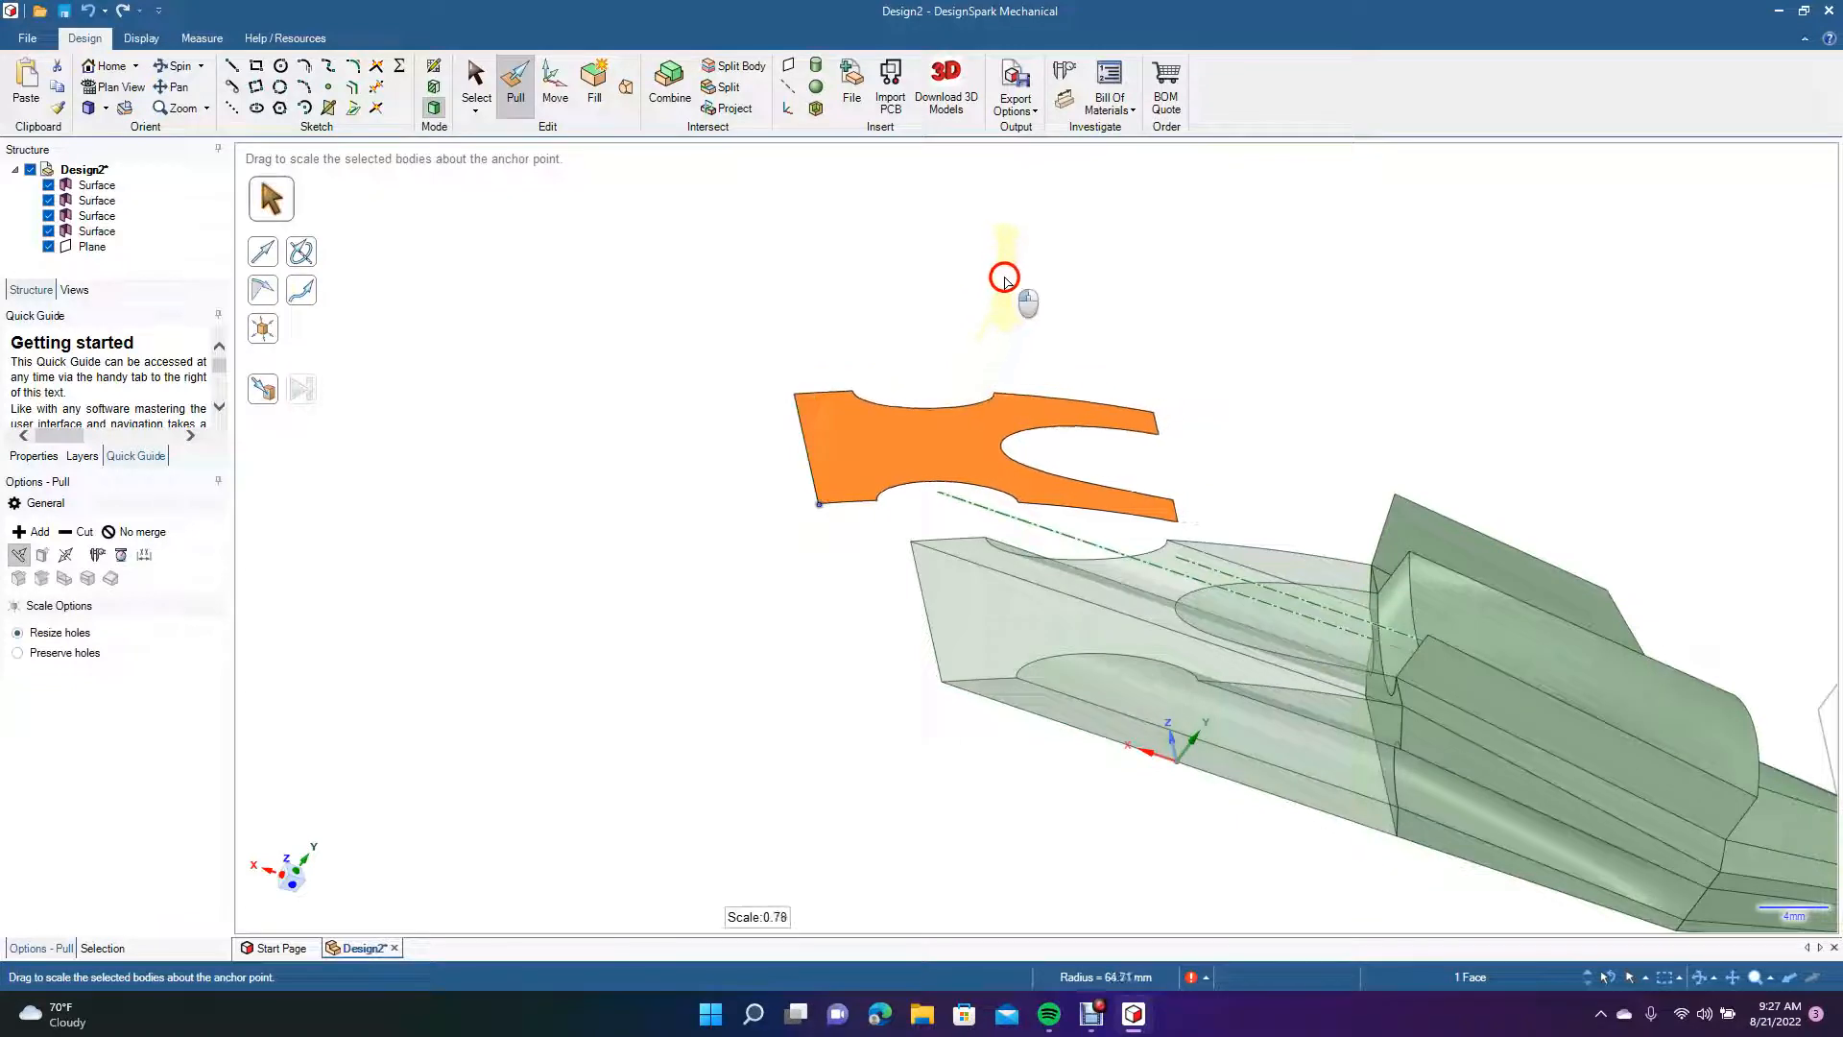
Move the scaled face lengthwise toward the raised section so it sits above the open wedge.
{"action": "left_click_drag", "start_coordinate": [553, 372], "coordinate": [547, 325]}
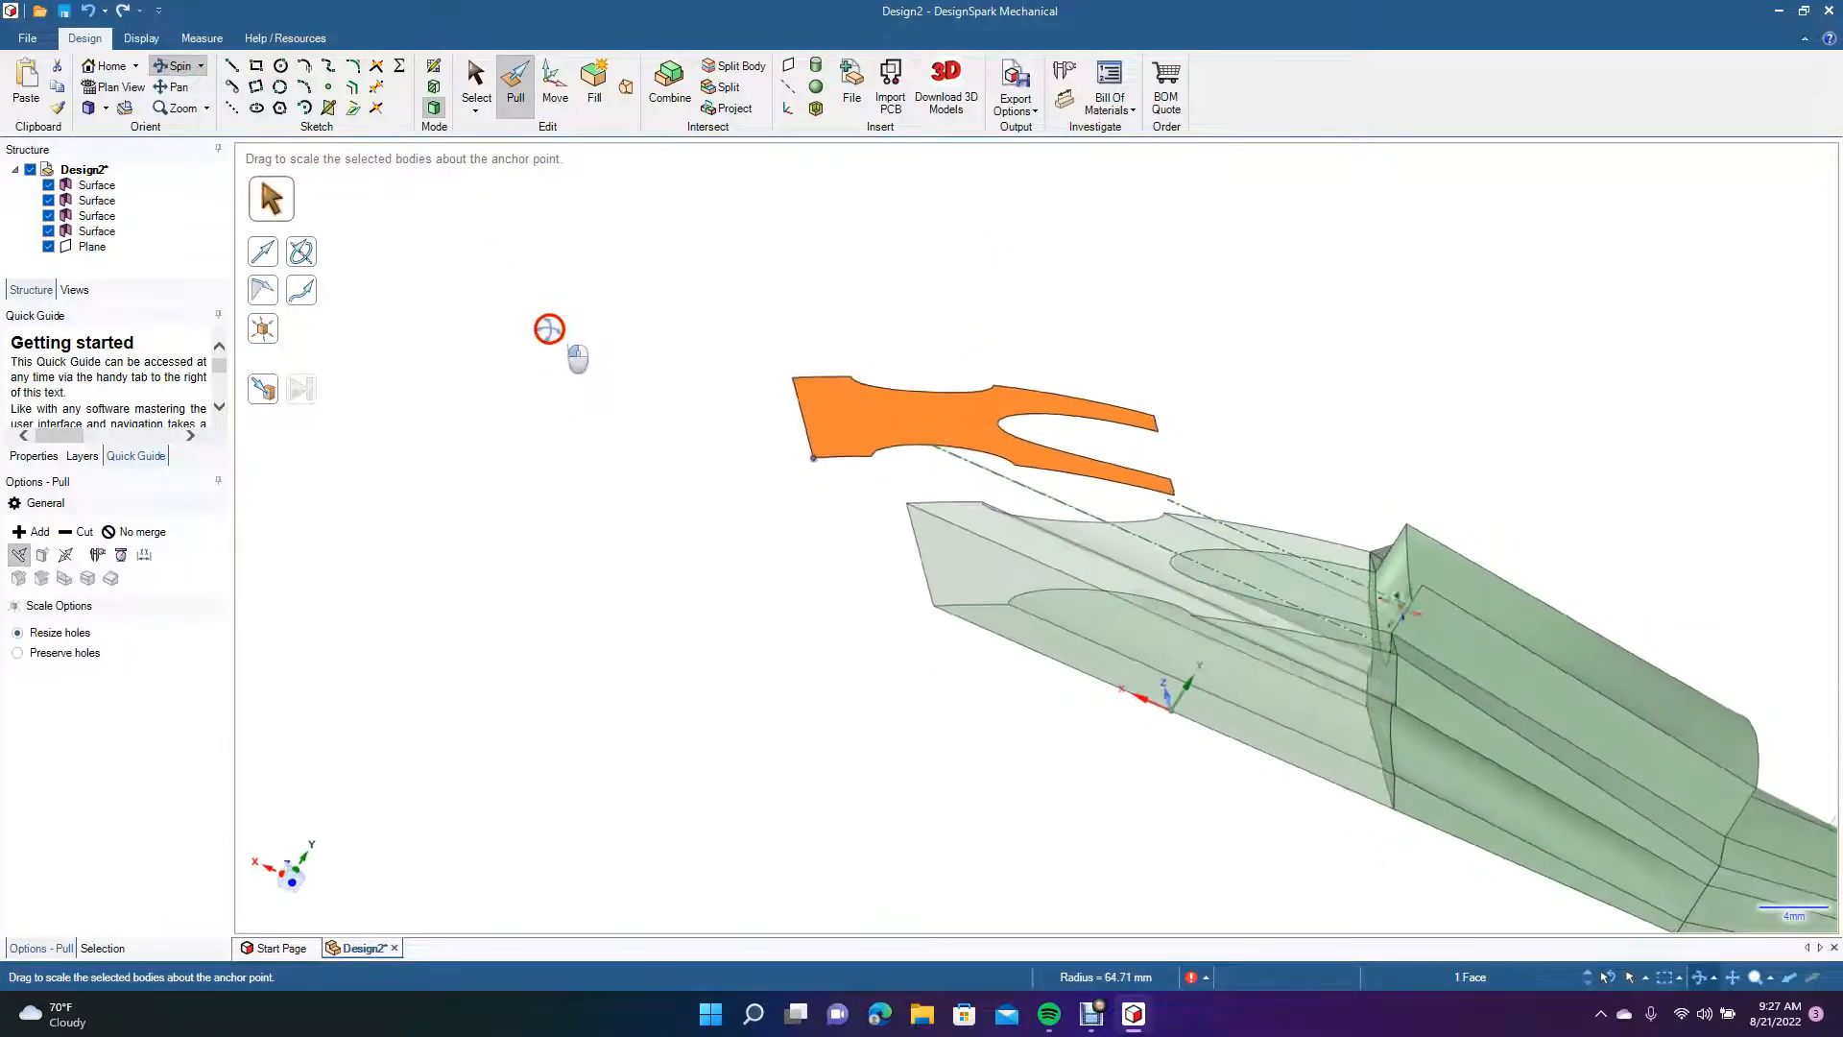
{"action": "left_click", "coordinate": [552, 97]}
{"action": "left_click_drag", "start_coordinate": [1024, 454], "coordinate": [1141, 396]}
{"action": "left_click_drag", "start_coordinate": [1137, 329], "coordinate": [1173, 473]}
{"action": "left_click", "coordinate": [657, 547]}
Blend the near side's concave edge of the scaled face to the matching groove arc on the wedge.
{"action": "left_click", "coordinate": [542, 89]}
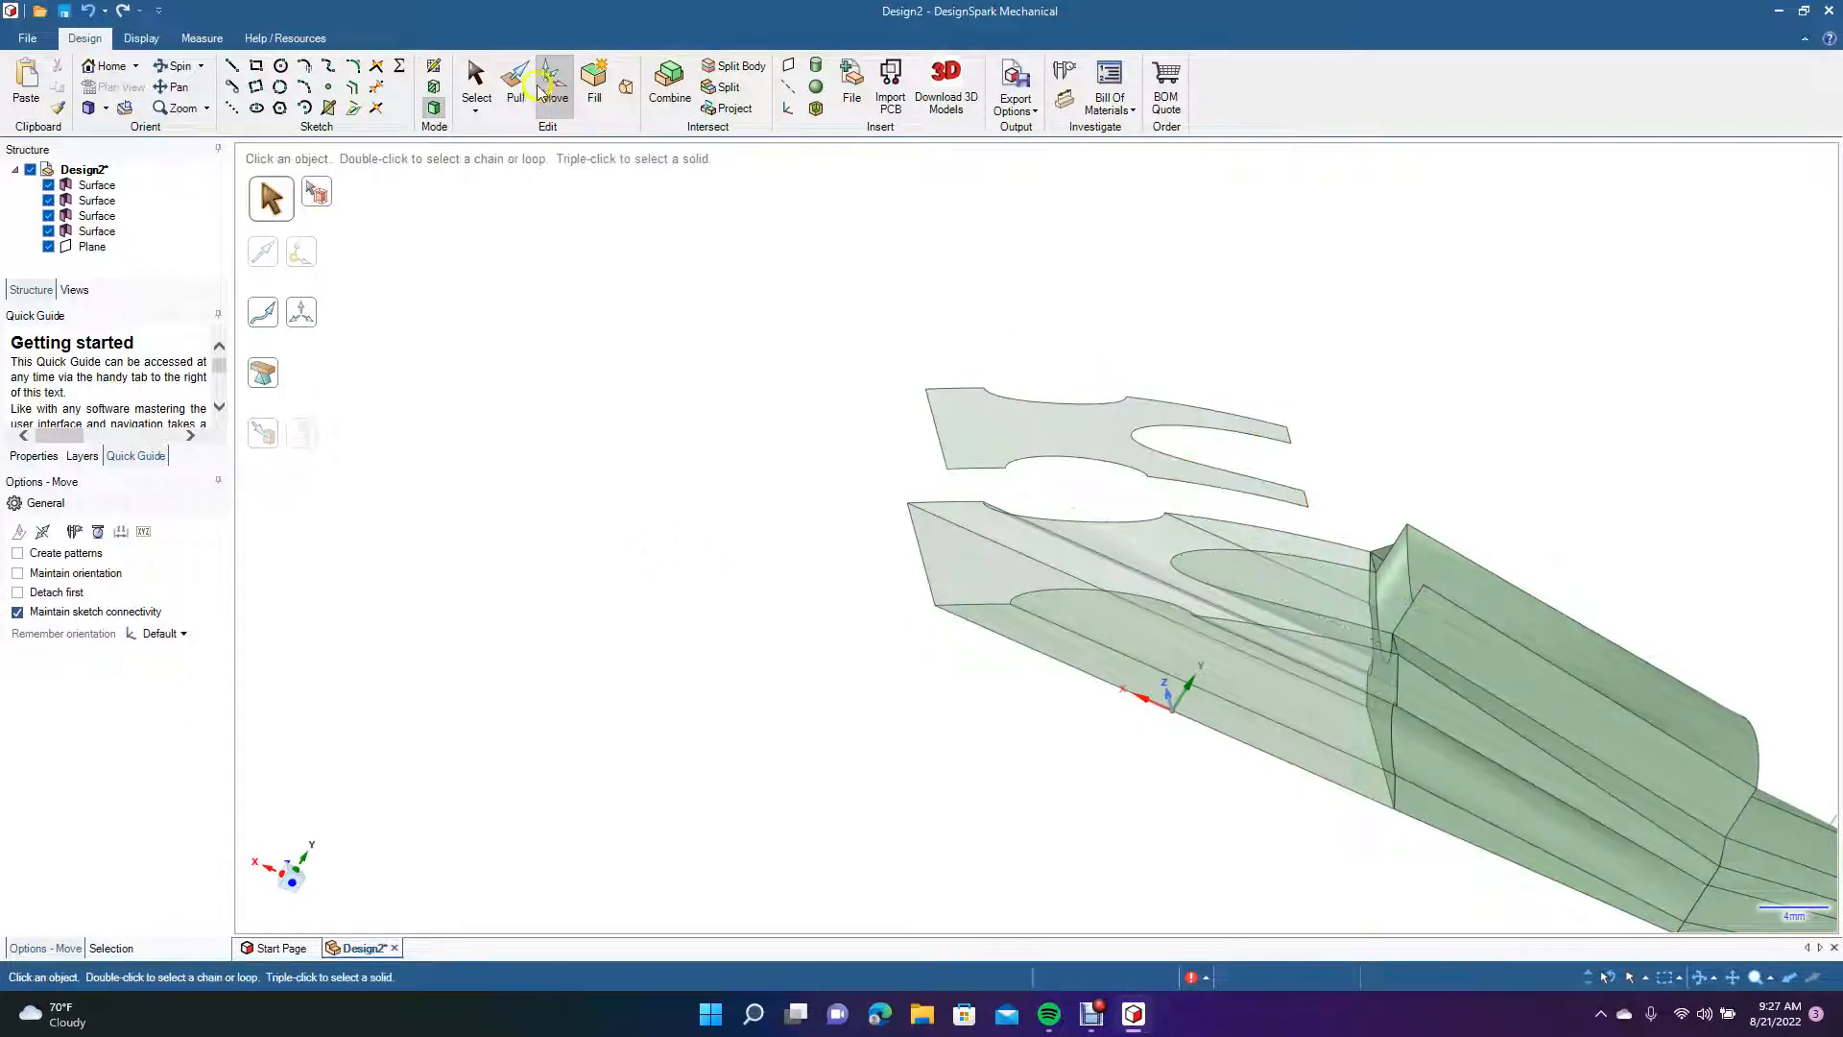
{"action": "left_click", "coordinate": [628, 96]}
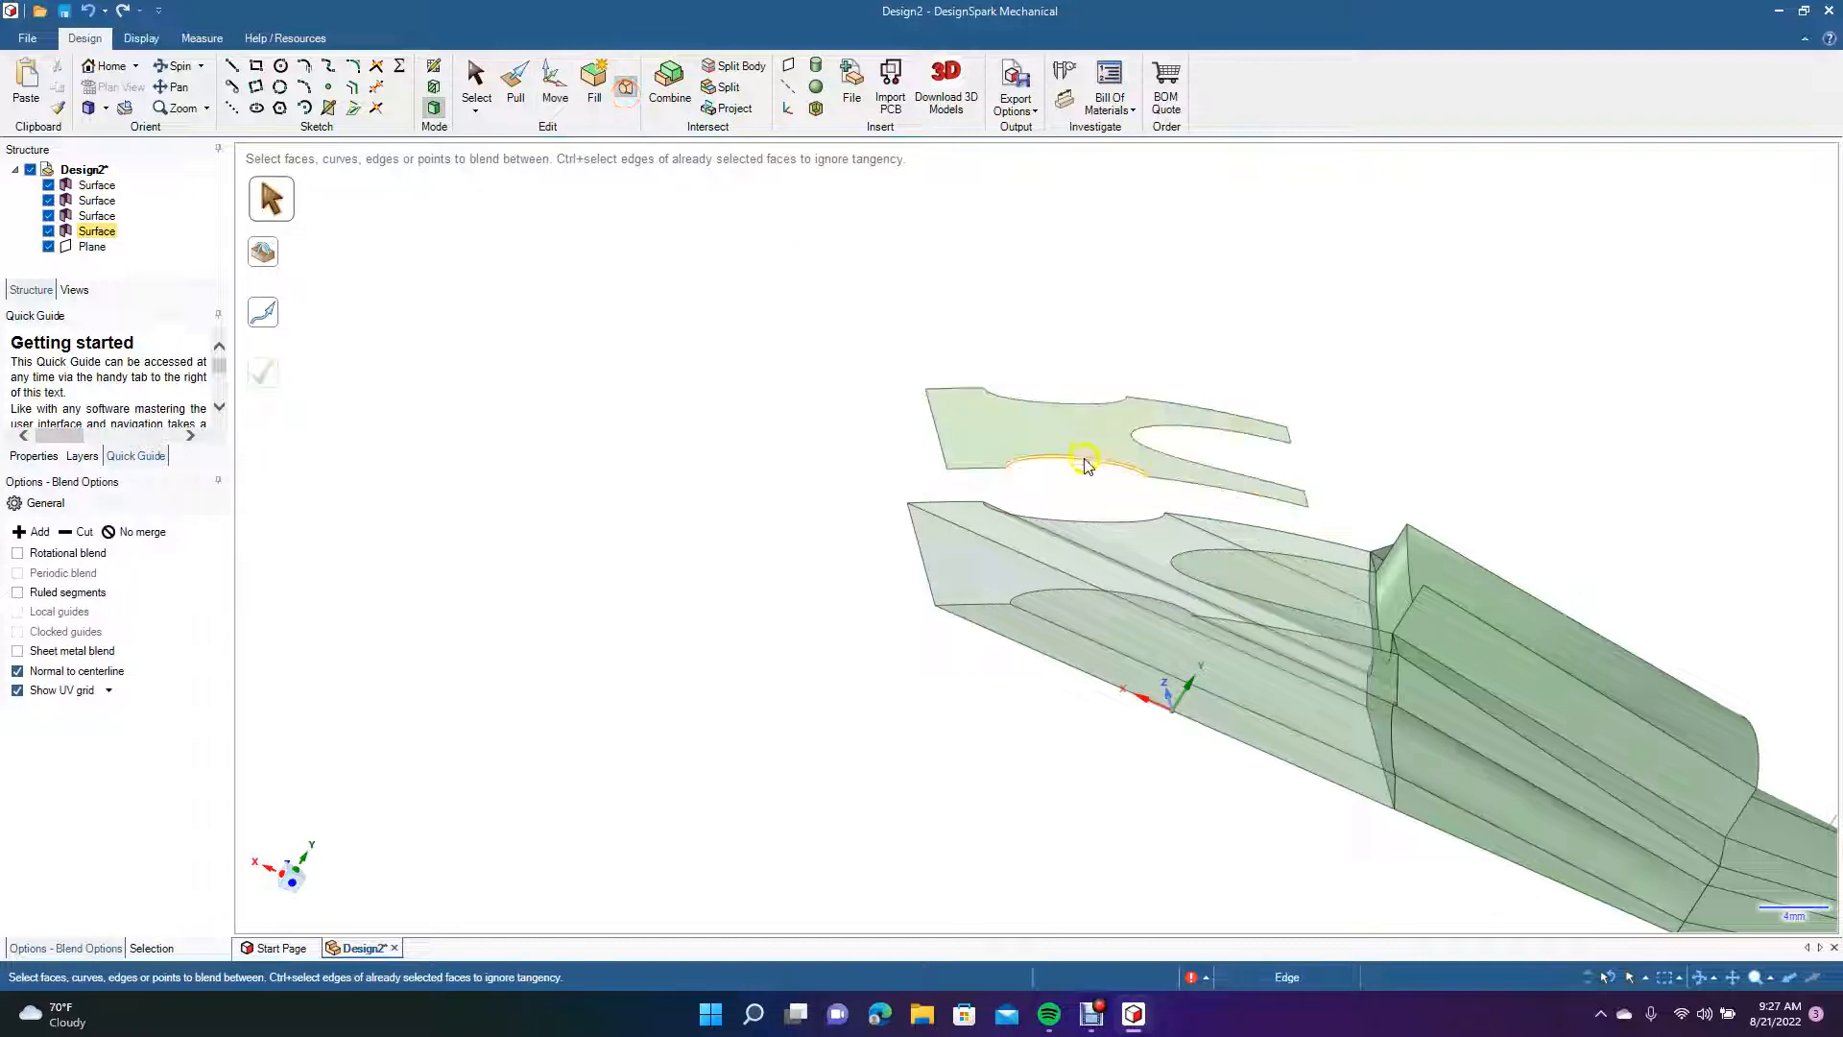
{"action": "left_click", "coordinate": [1083, 458]}
{"action": "left_click", "coordinate": [1110, 600]}
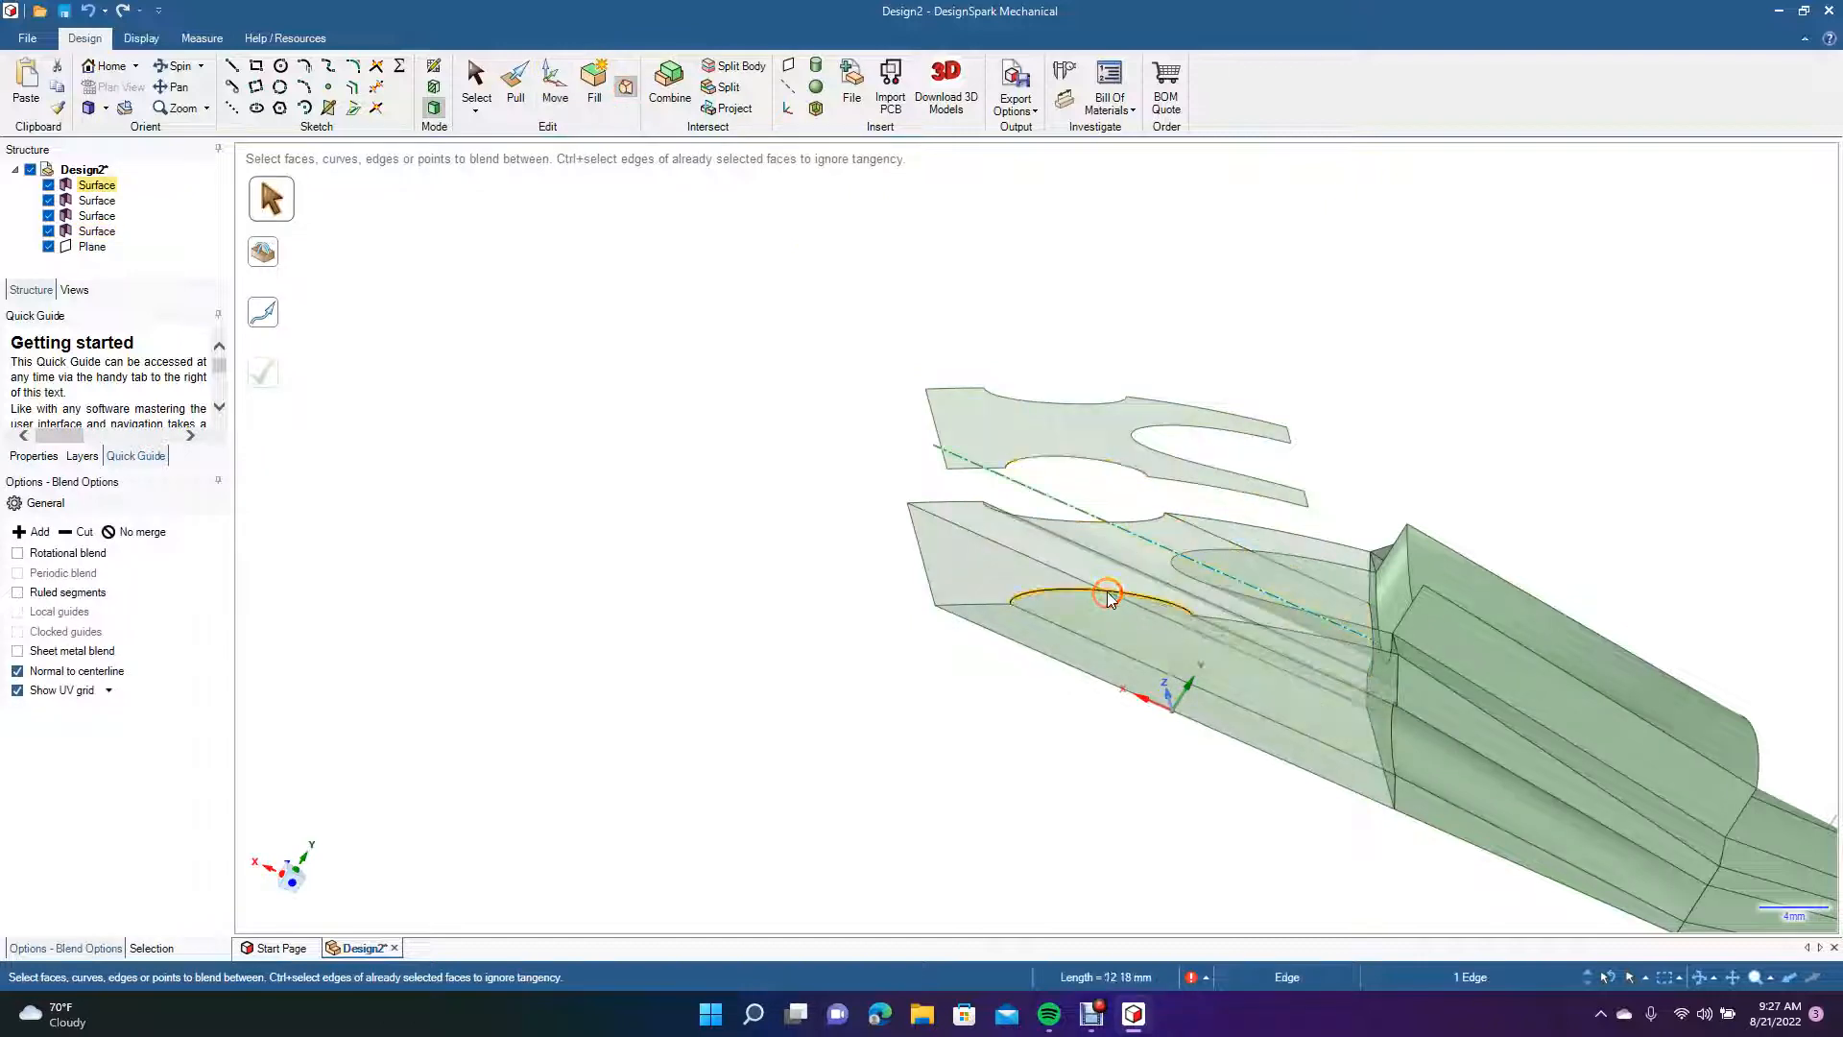
{"action": "left_click", "coordinate": [1060, 466], "text": "ctrl"}
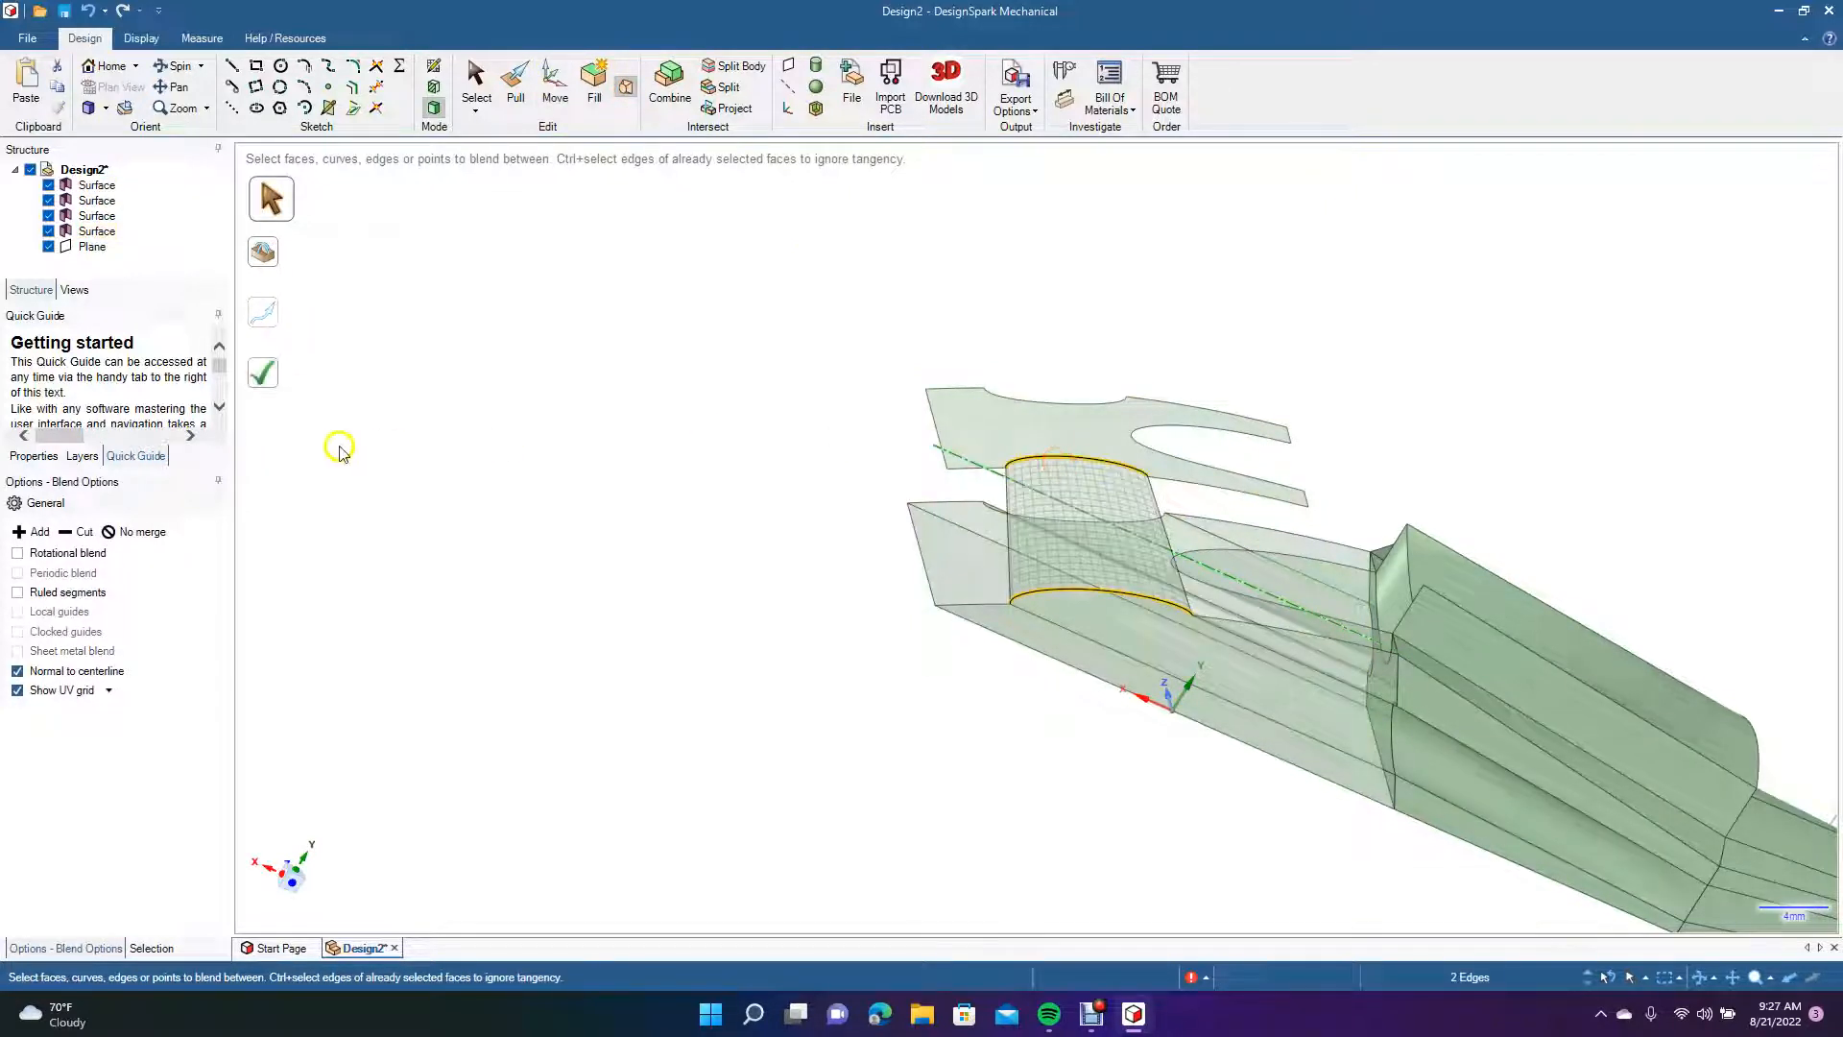
{"action": "left_click", "coordinate": [274, 382]}
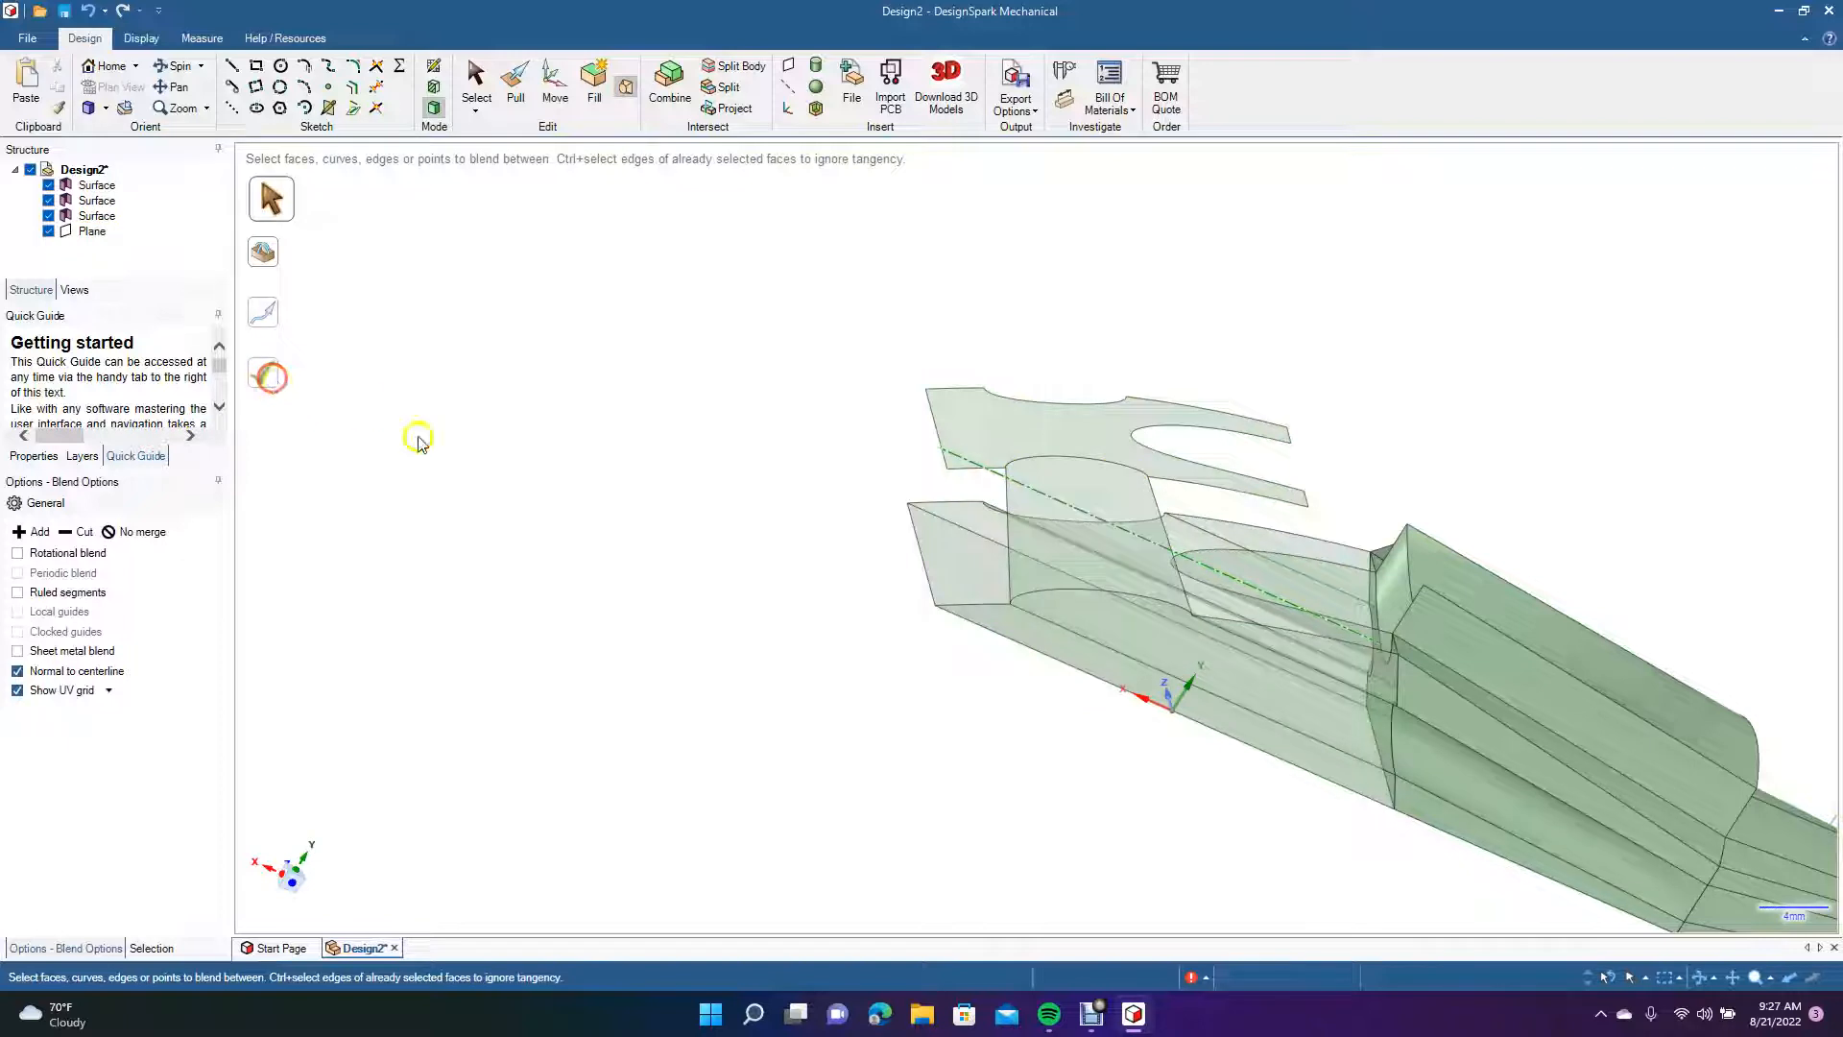
Blend the fork's outer edge and the short edge near the free end to the matching wedge edges on the same side.
{"action": "left_click", "coordinate": [1231, 494]}
{"action": "left_click", "coordinate": [1312, 635], "text": "ctrl"}
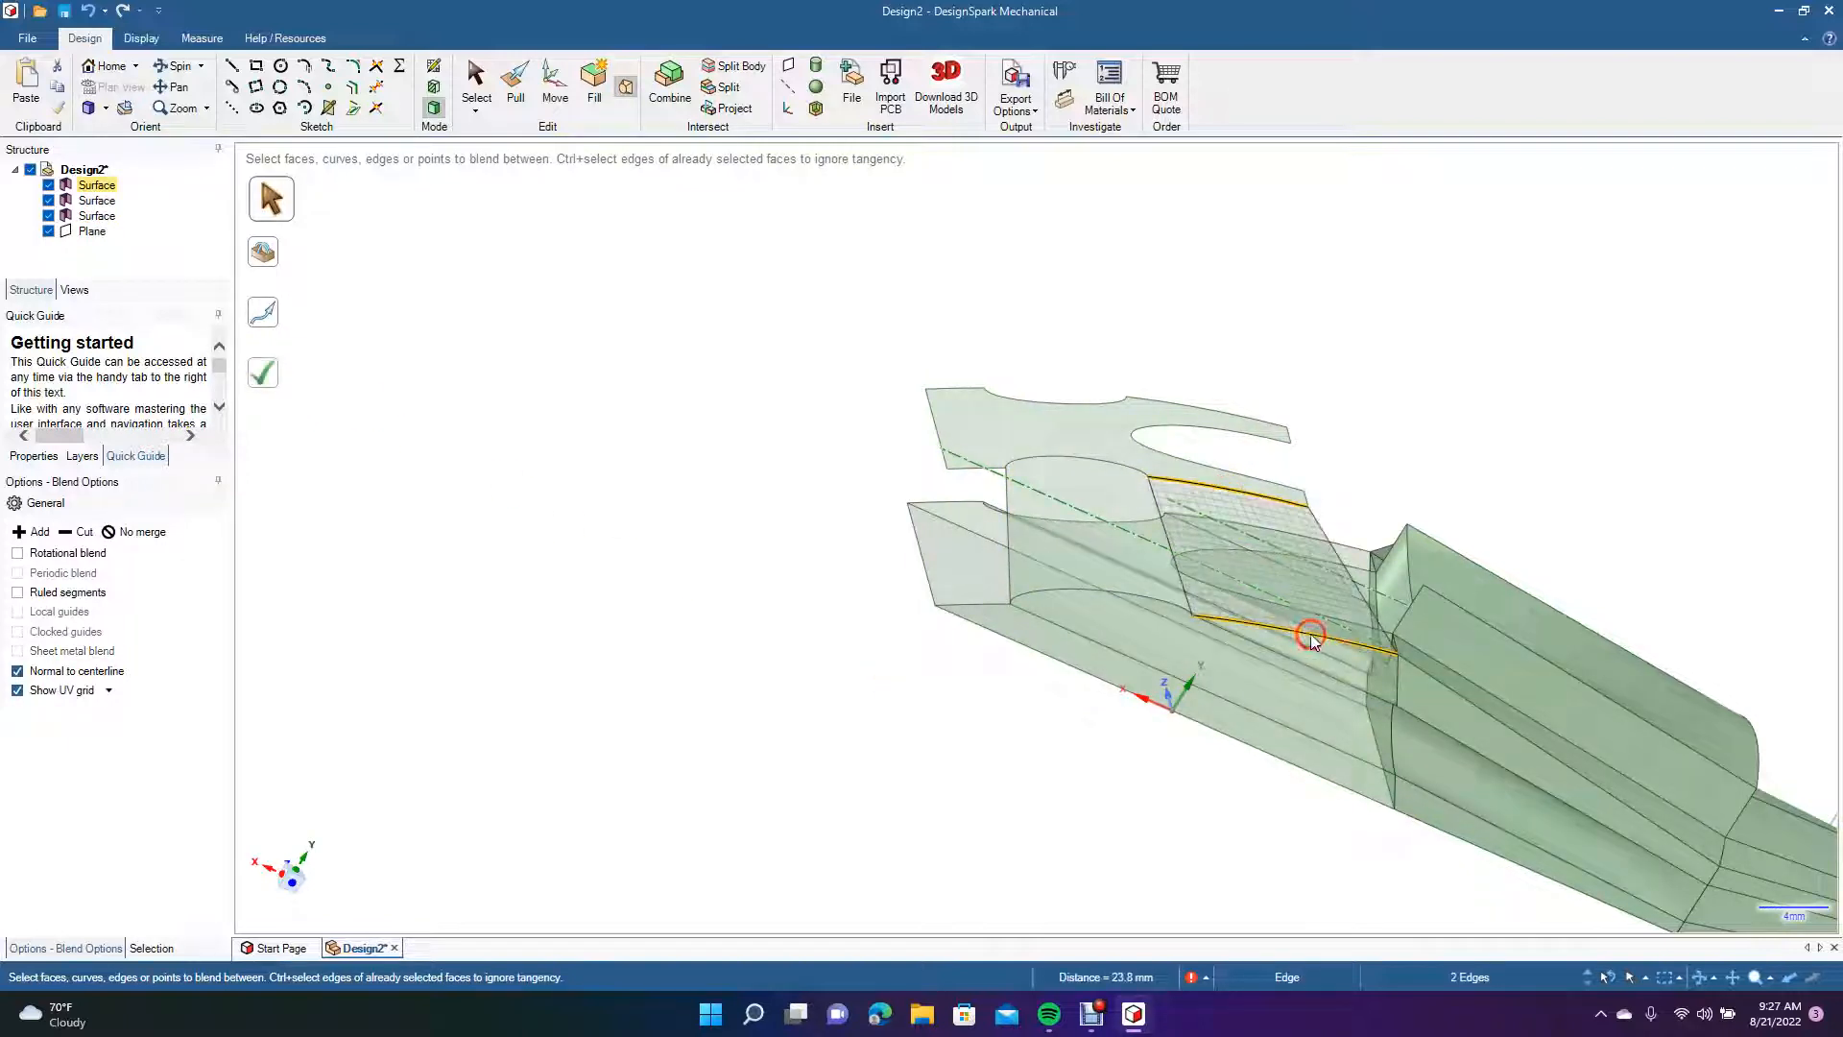
{"action": "left_click", "coordinate": [261, 380]}
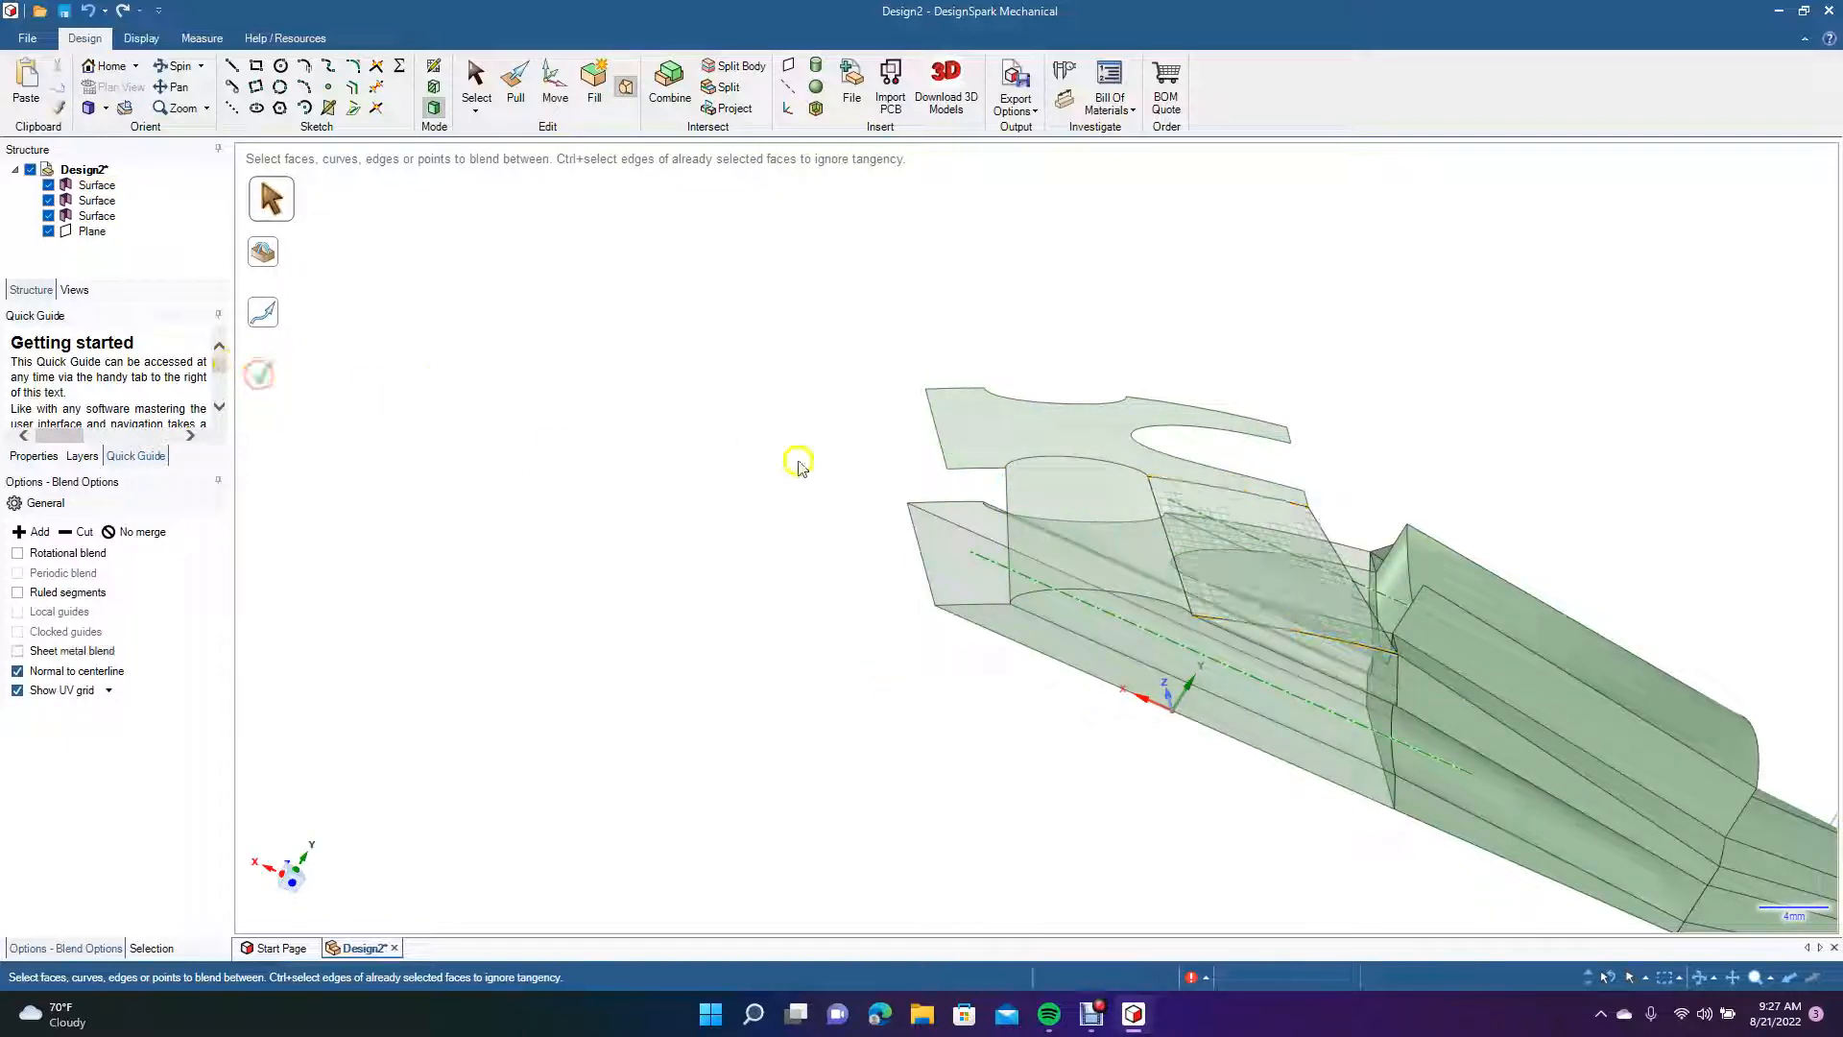
{"action": "left_click", "coordinate": [970, 605], "text": "ctrl"}
{"action": "left_click", "coordinate": [274, 367]}
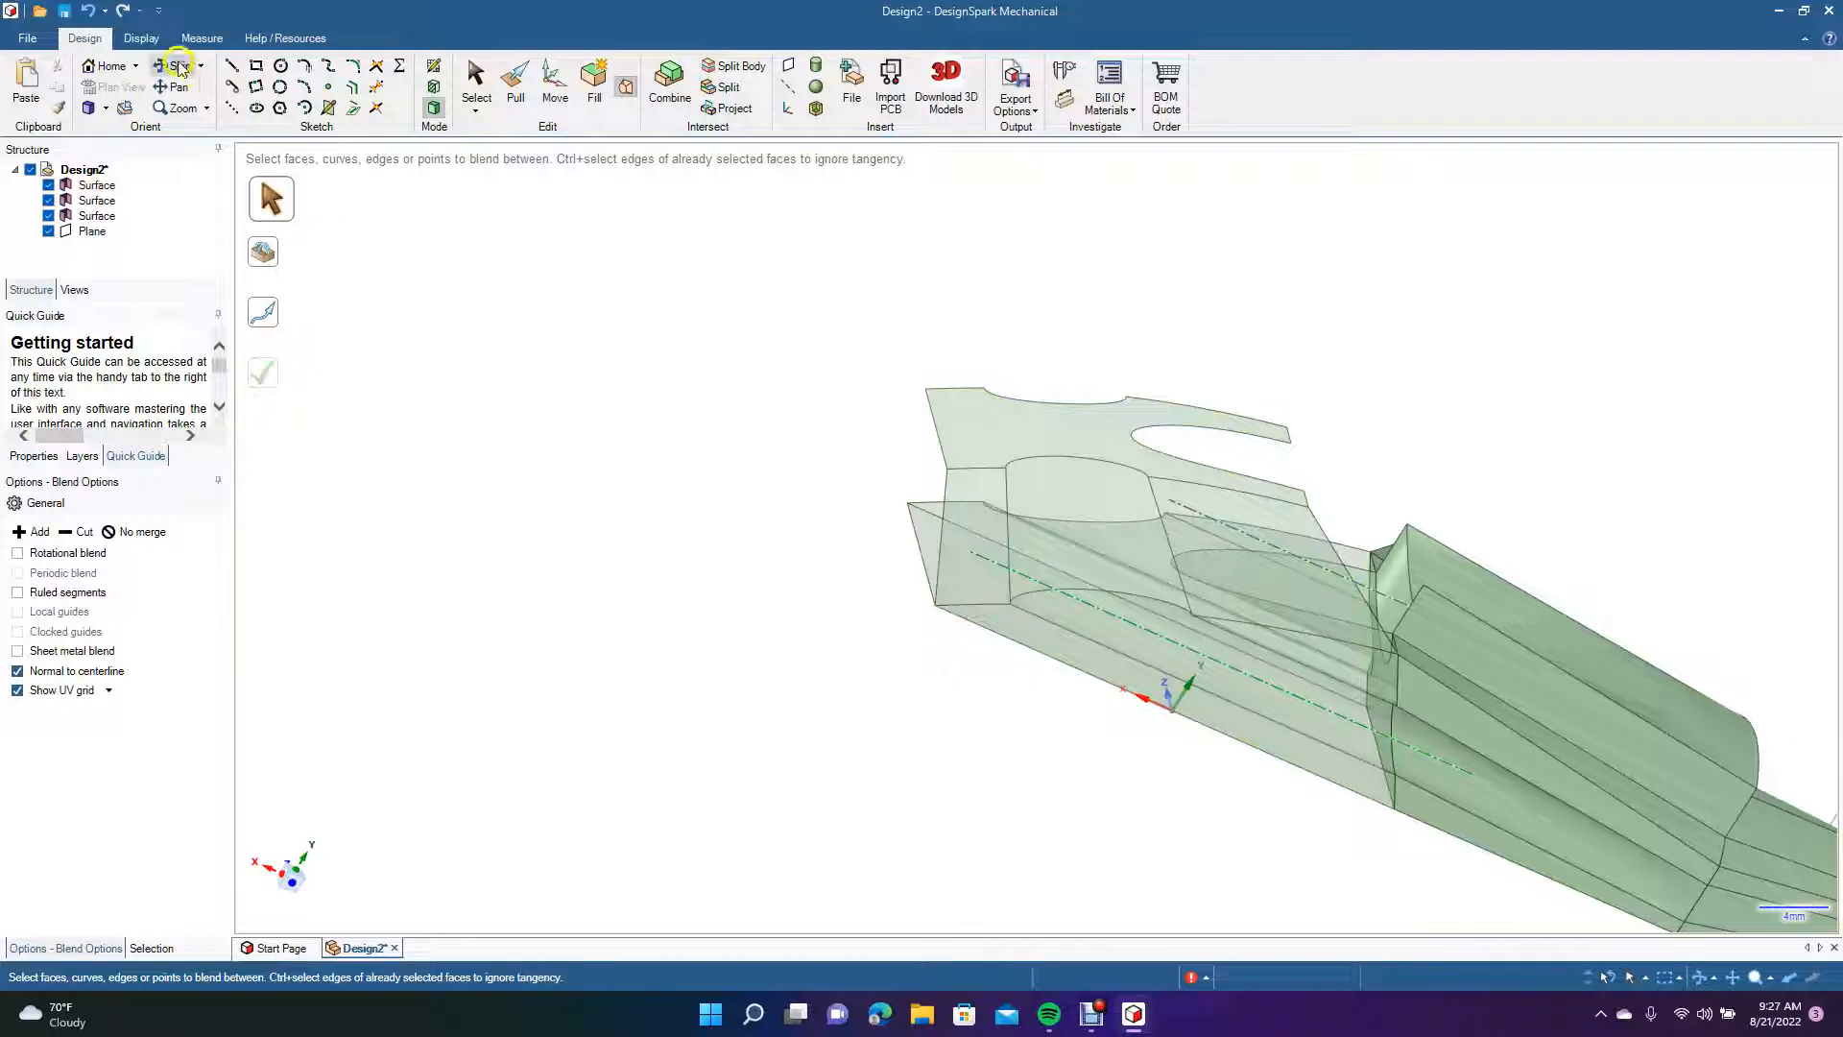
Undo the blends between the scaled face and the wedge, along with the scaled face's last move.
{"action": "left_click_drag", "start_coordinate": [515, 360], "coordinate": [725, 428]}
{"action": "key", "text": "ctrl+z"}
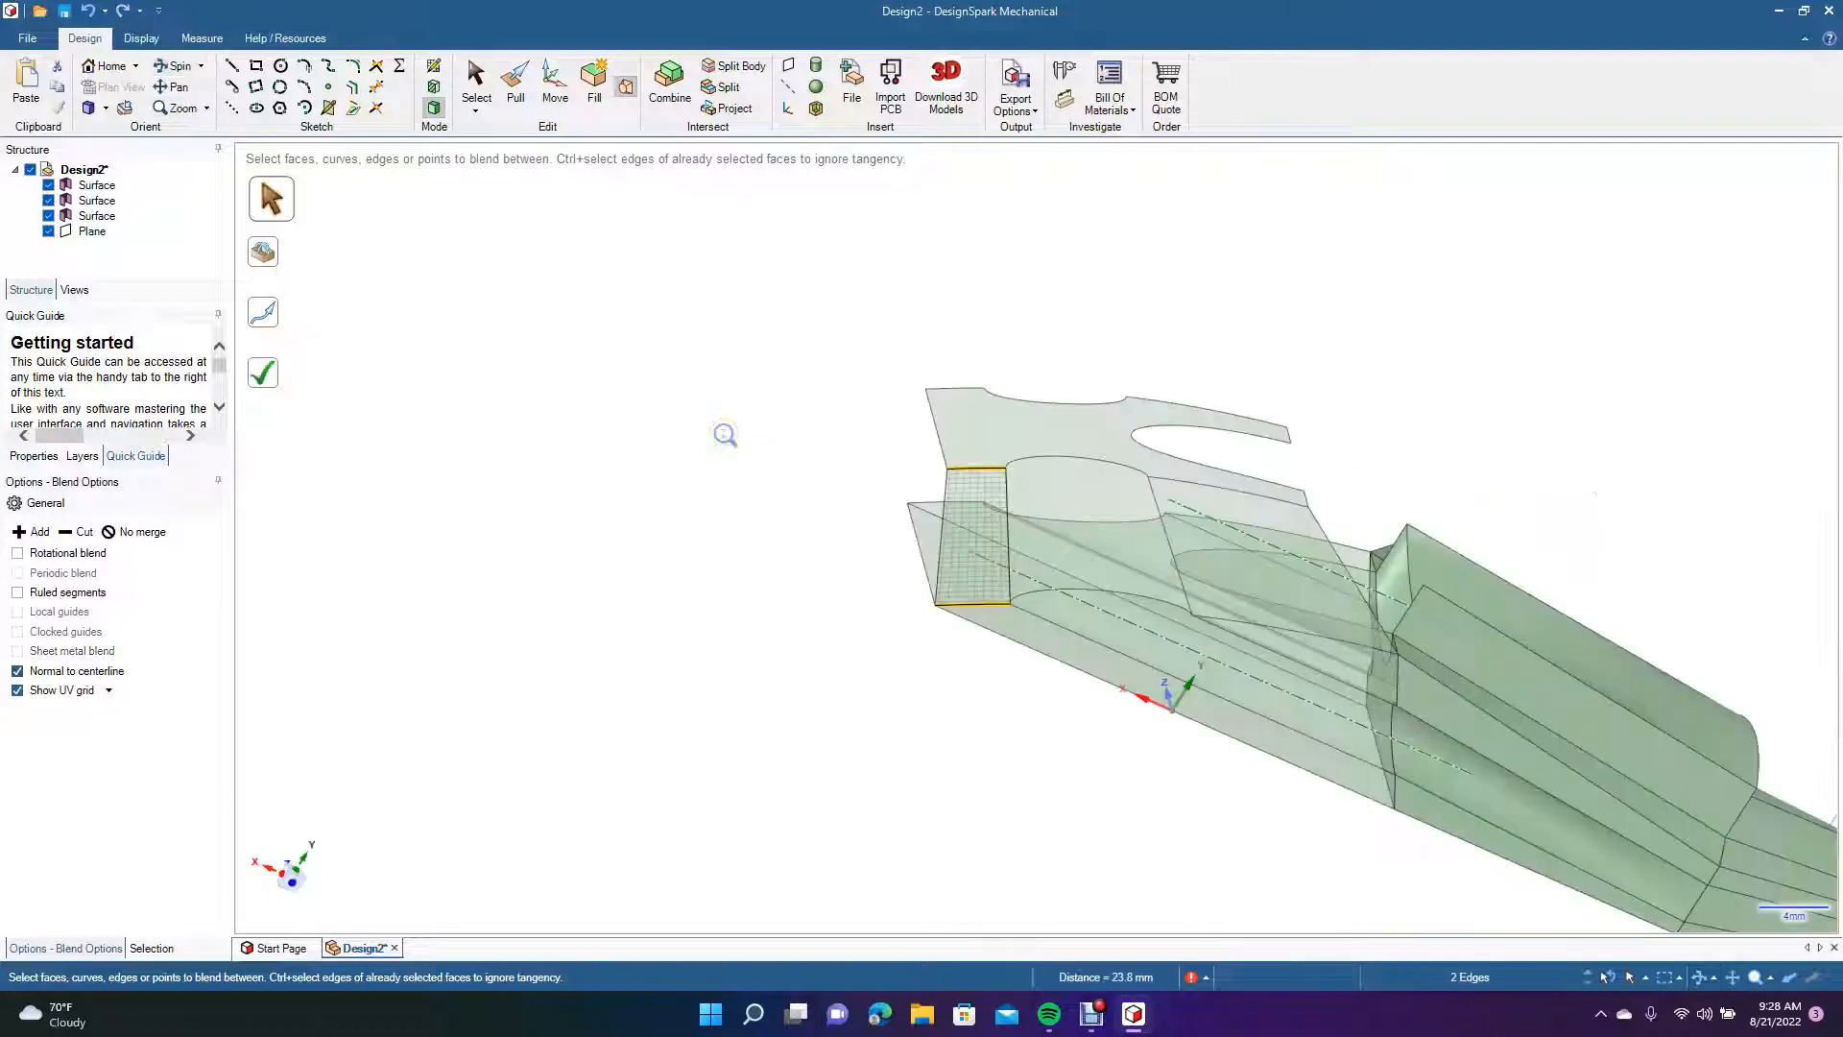
{"action": "key", "text": "ctrl+z"}
{"action": "key", "text": "ctrl+z"}
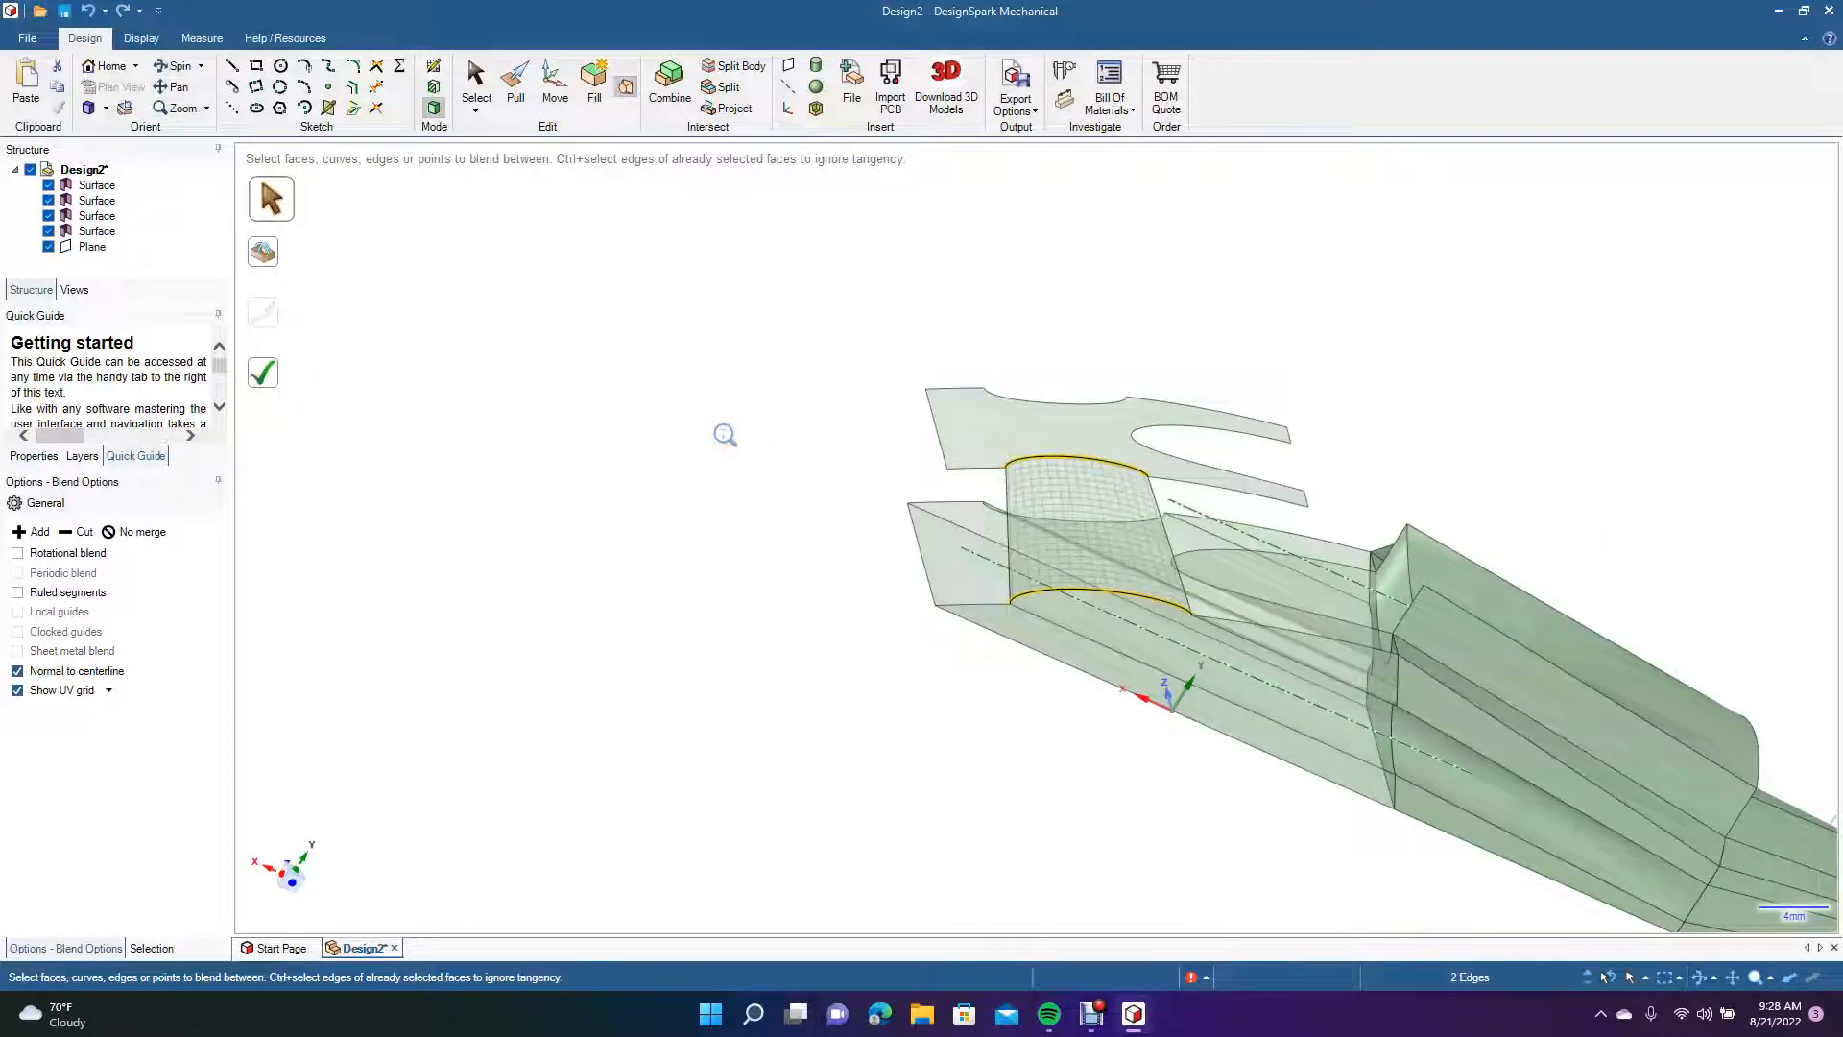
{"action": "key", "text": "ctrl+z"}
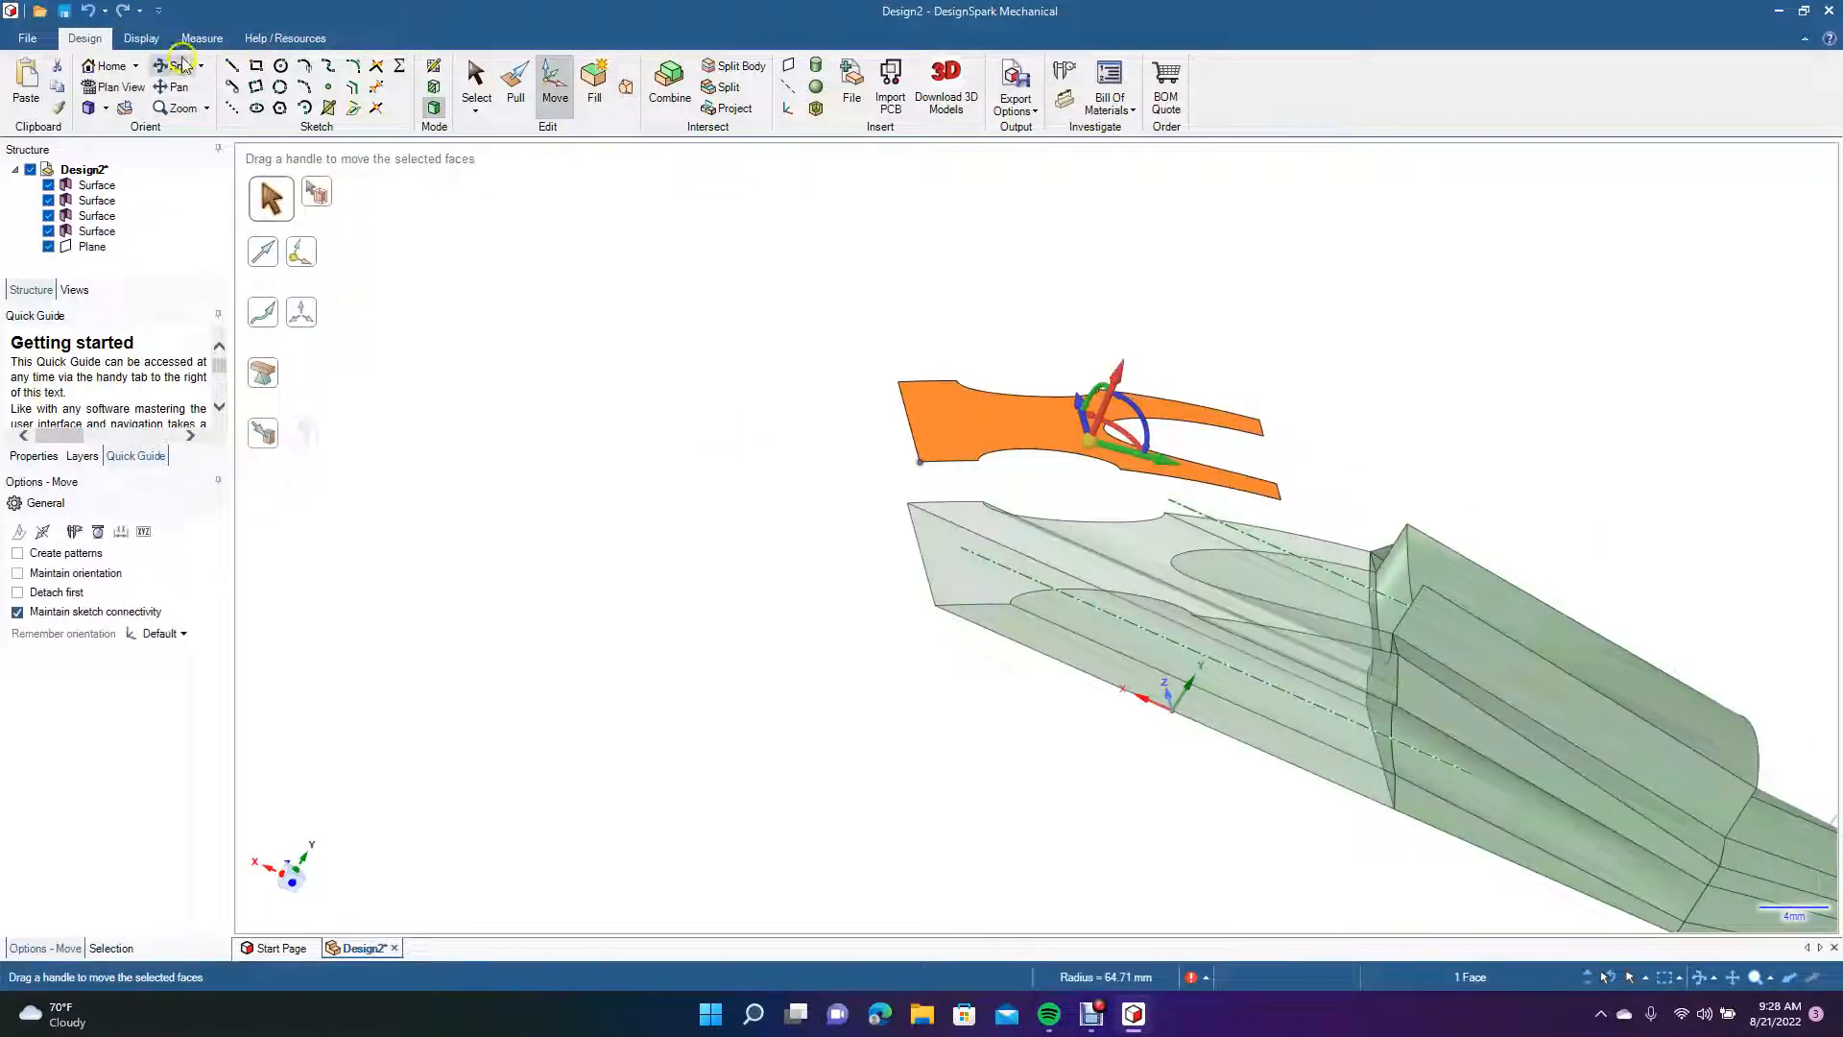
Move the scaled face about 12.24 mm lengthwise toward the raised section so it sits above the open wedge.
{"action": "left_click_drag", "start_coordinate": [343, 245], "coordinate": [524, 305]}
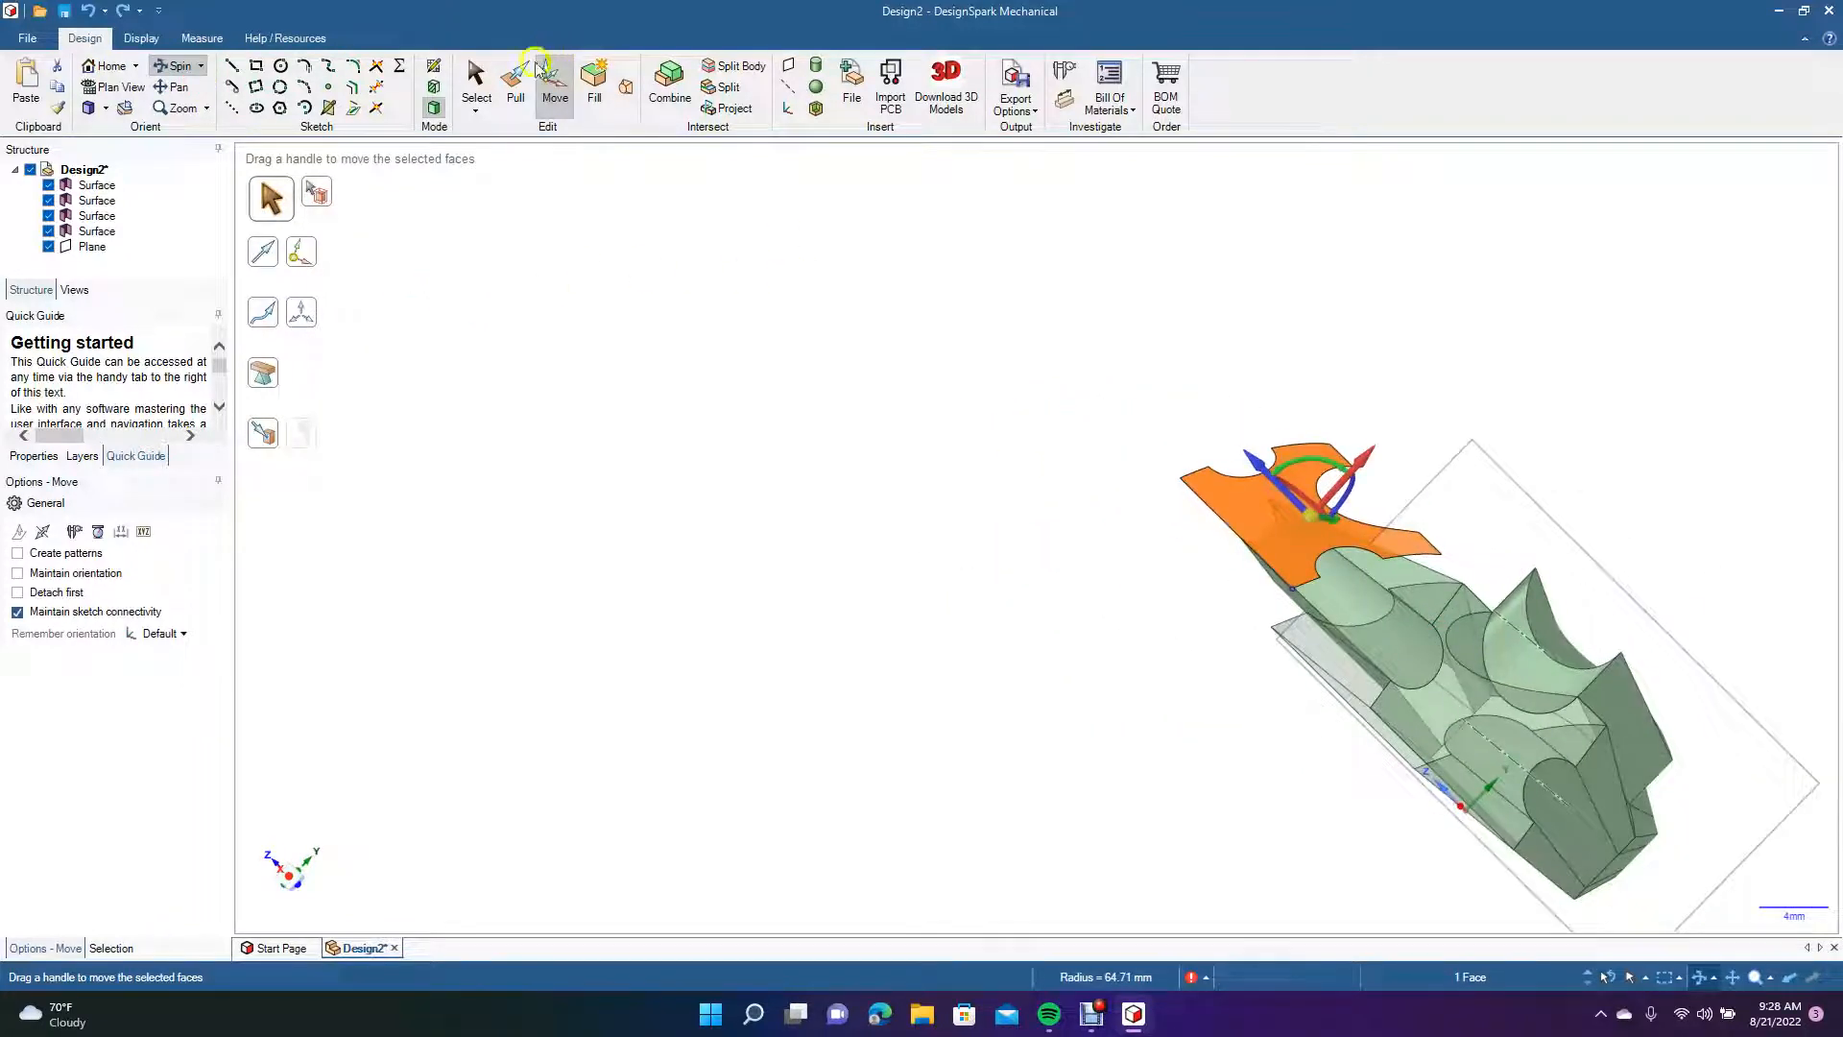
{"action": "left_click", "coordinate": [477, 80]}
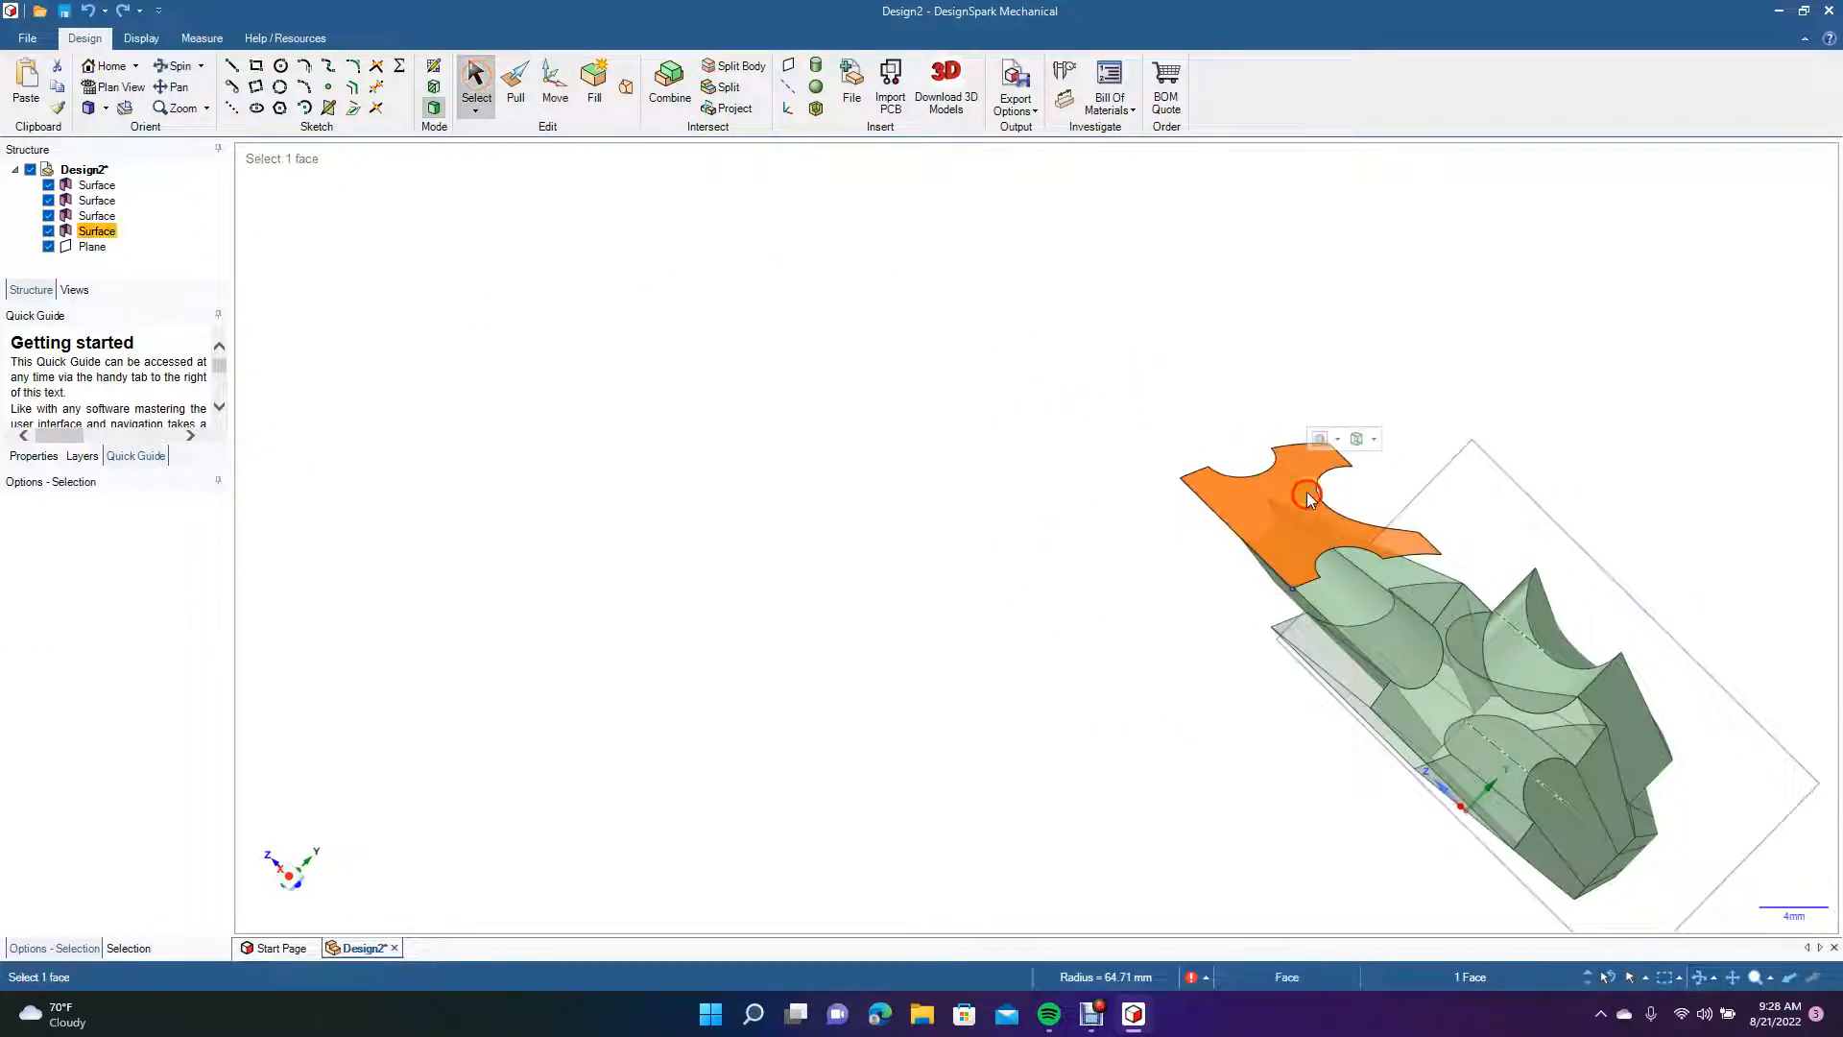
{"action": "left_click", "coordinate": [557, 81]}
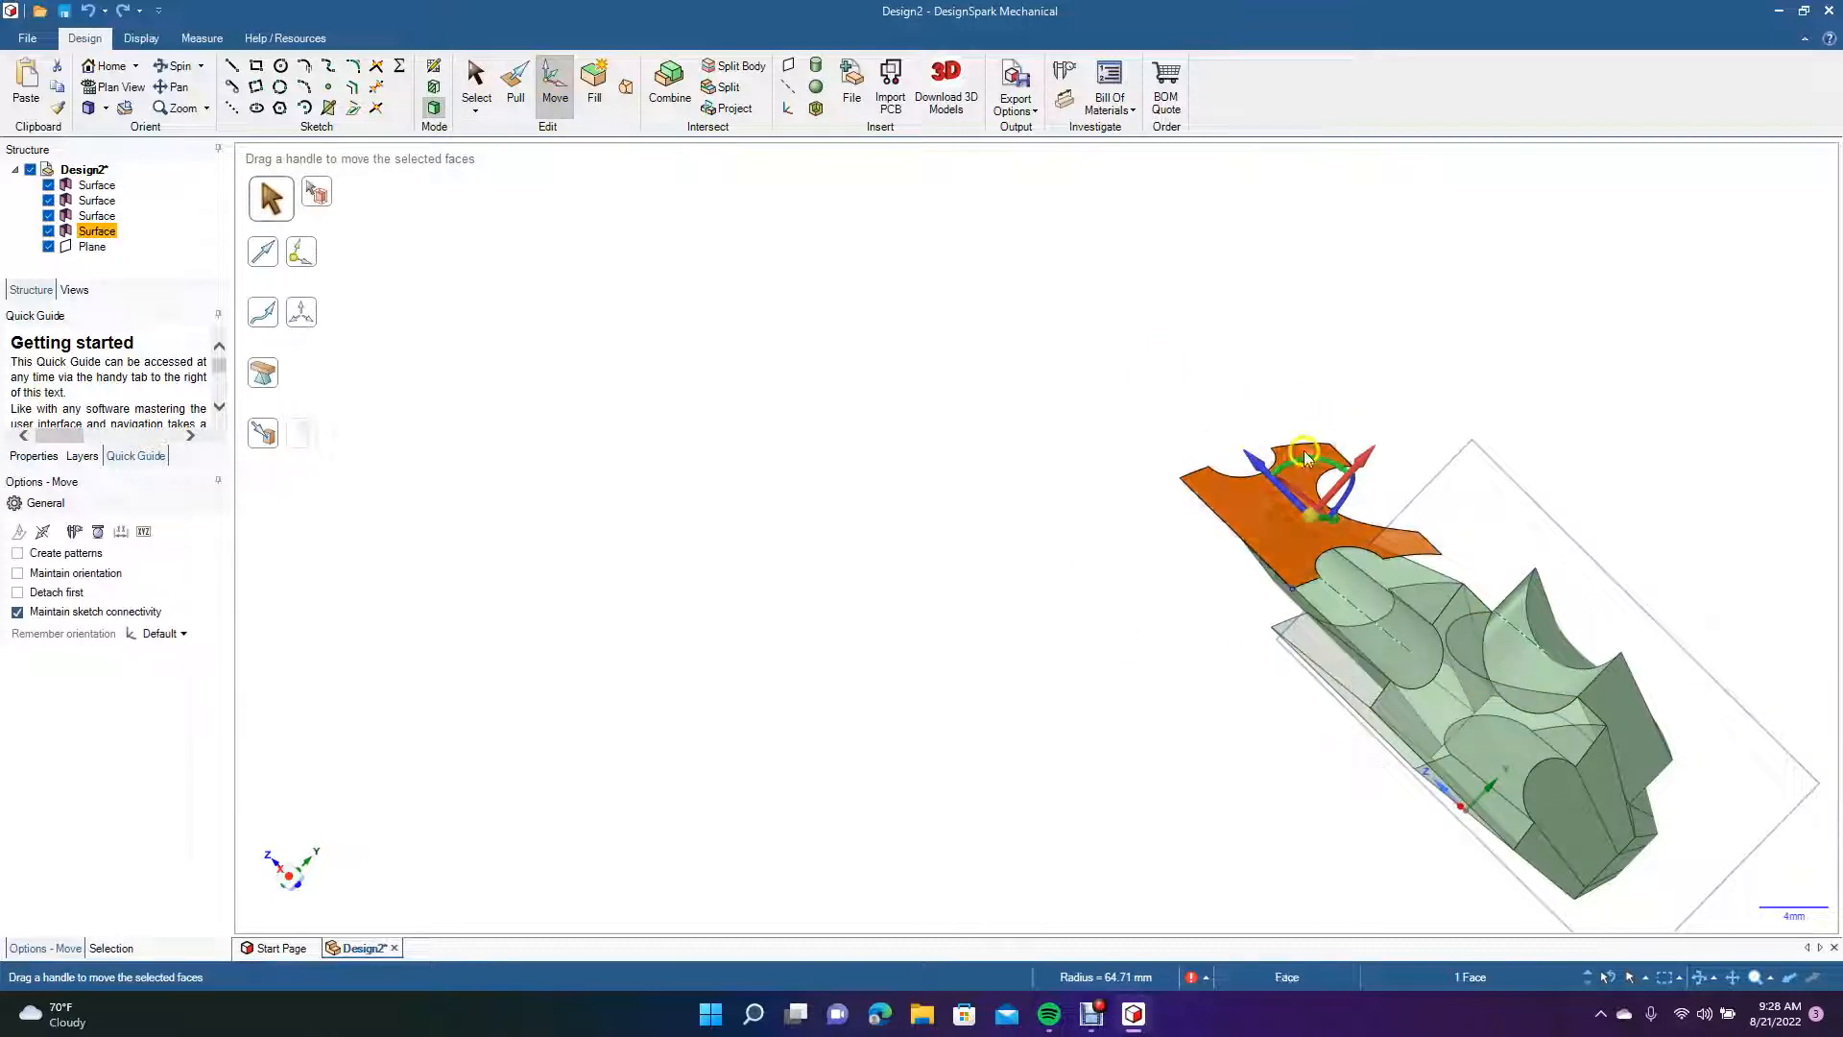
{"action": "left_click_drag", "start_coordinate": [1257, 467], "coordinate": [1427, 589]}
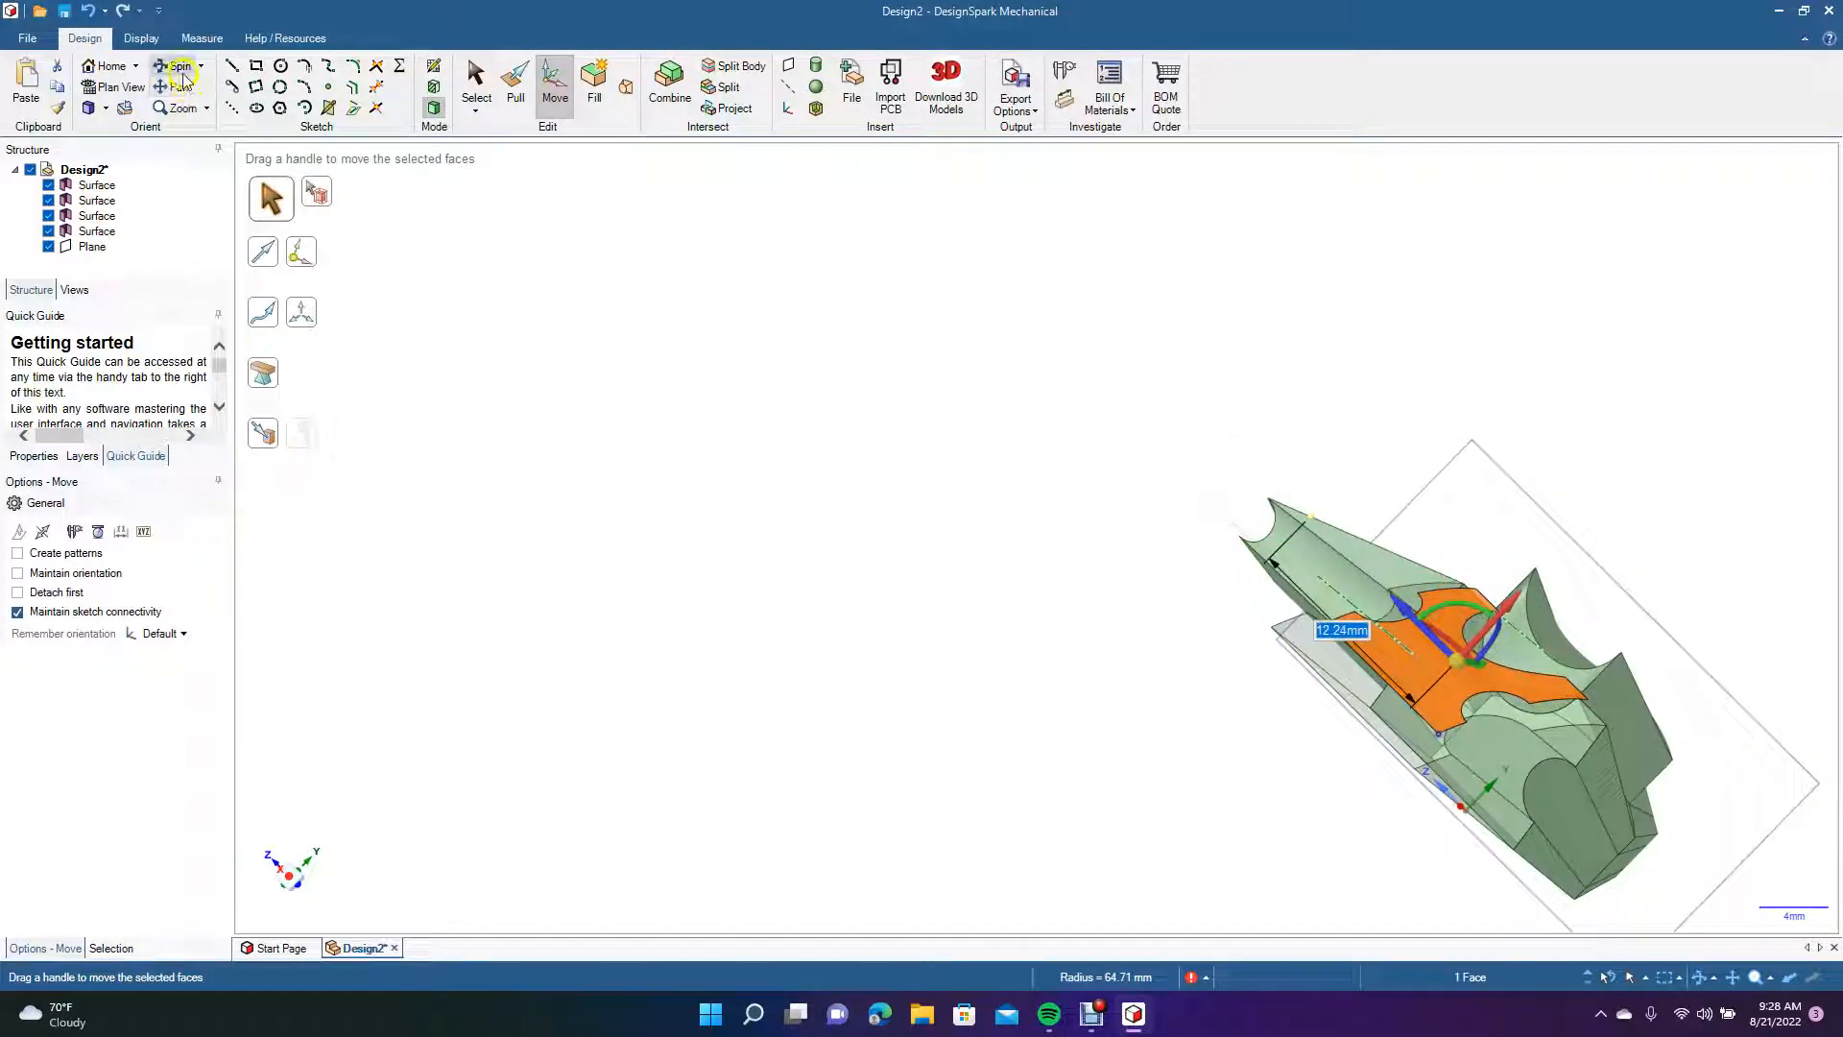
Shift the scaled face sideways by about 0.83 mm to center it between the wedge's two long sides.
{"action": "left_click_drag", "start_coordinate": [403, 230], "coordinate": [456, 491]}
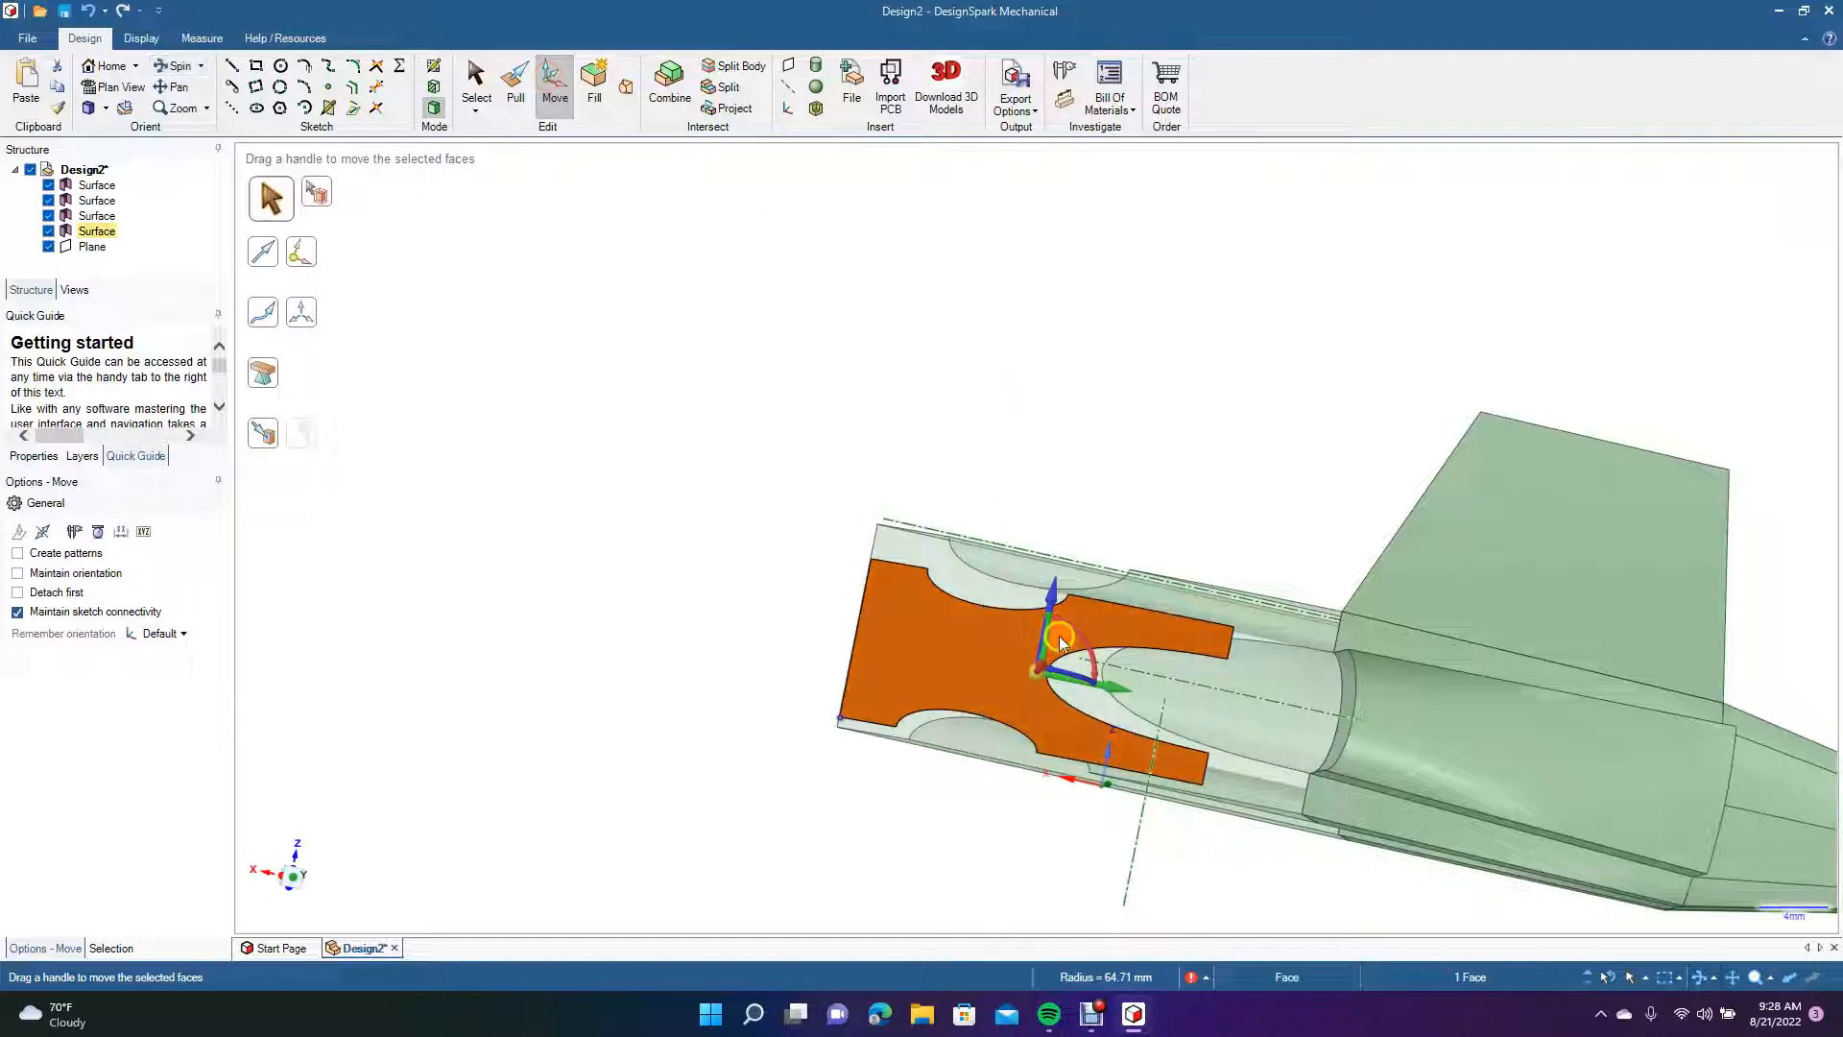
{"action": "left_click_drag", "start_coordinate": [1053, 600], "coordinate": [1053, 597]}
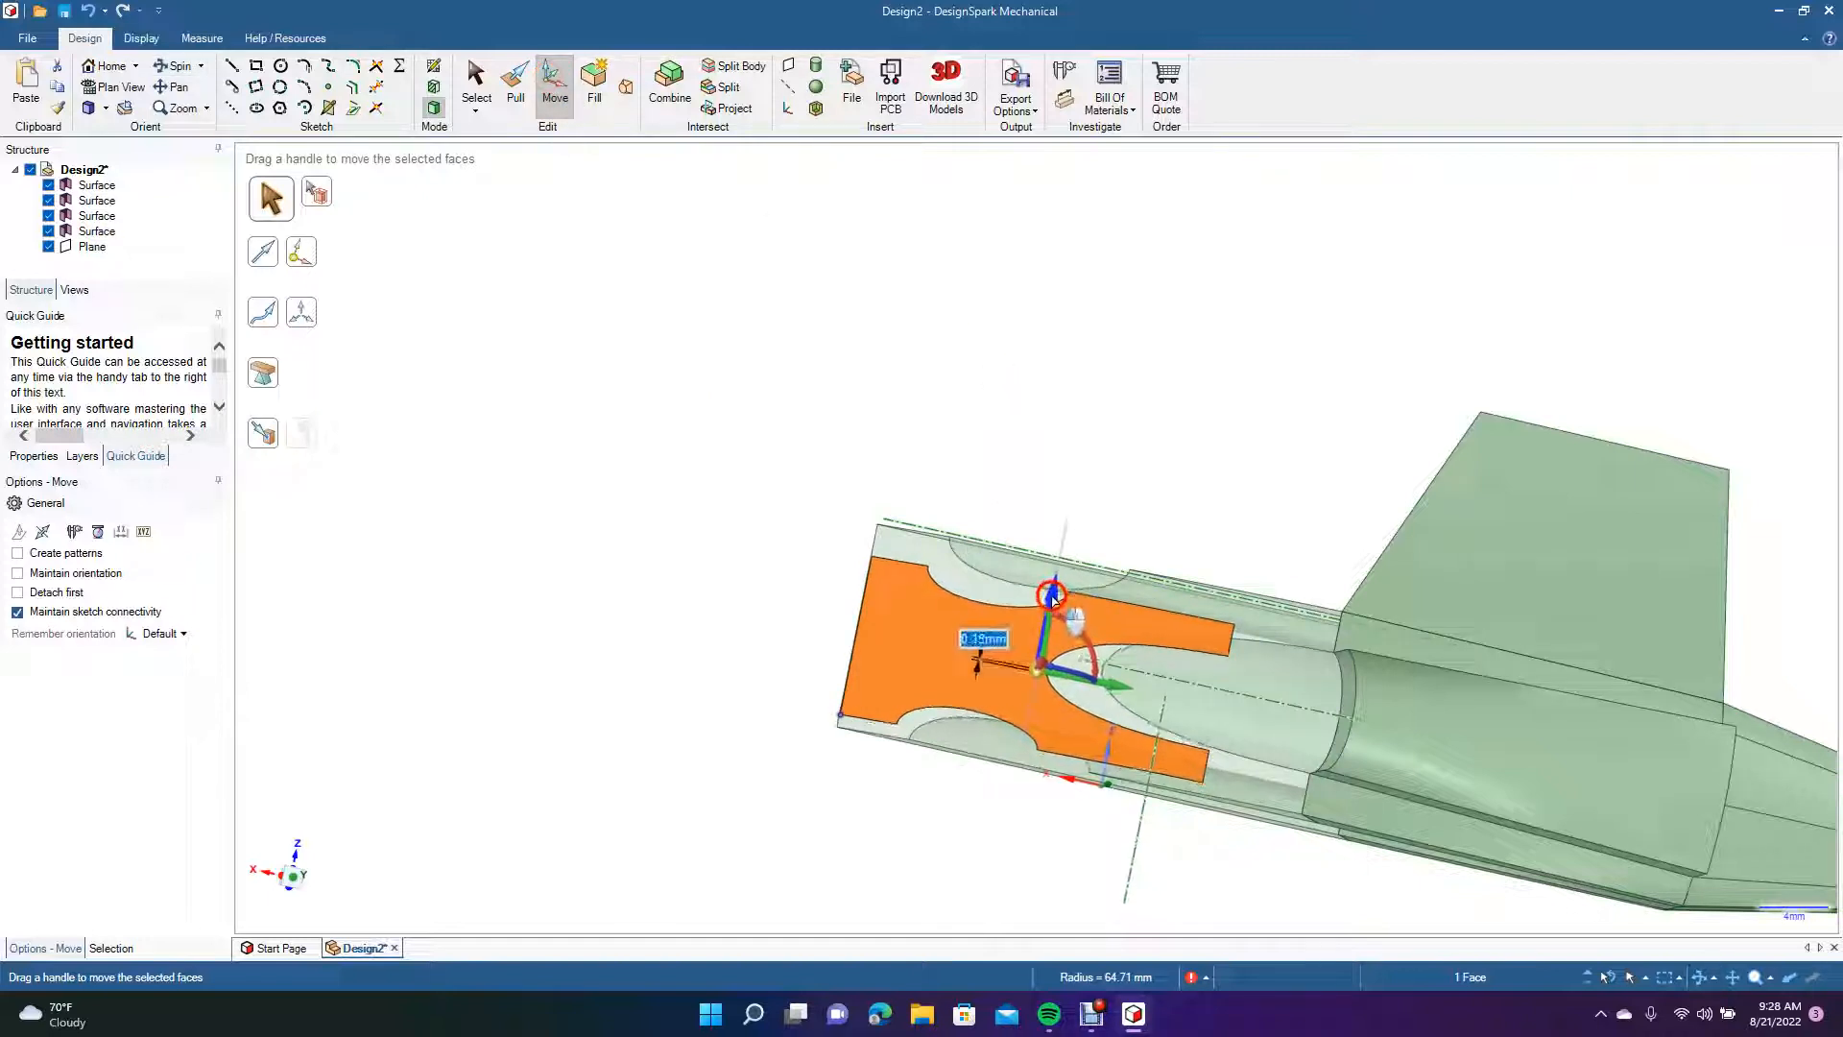
{"action": "left_click_drag", "start_coordinate": [1055, 585], "coordinate": [1055, 587]}
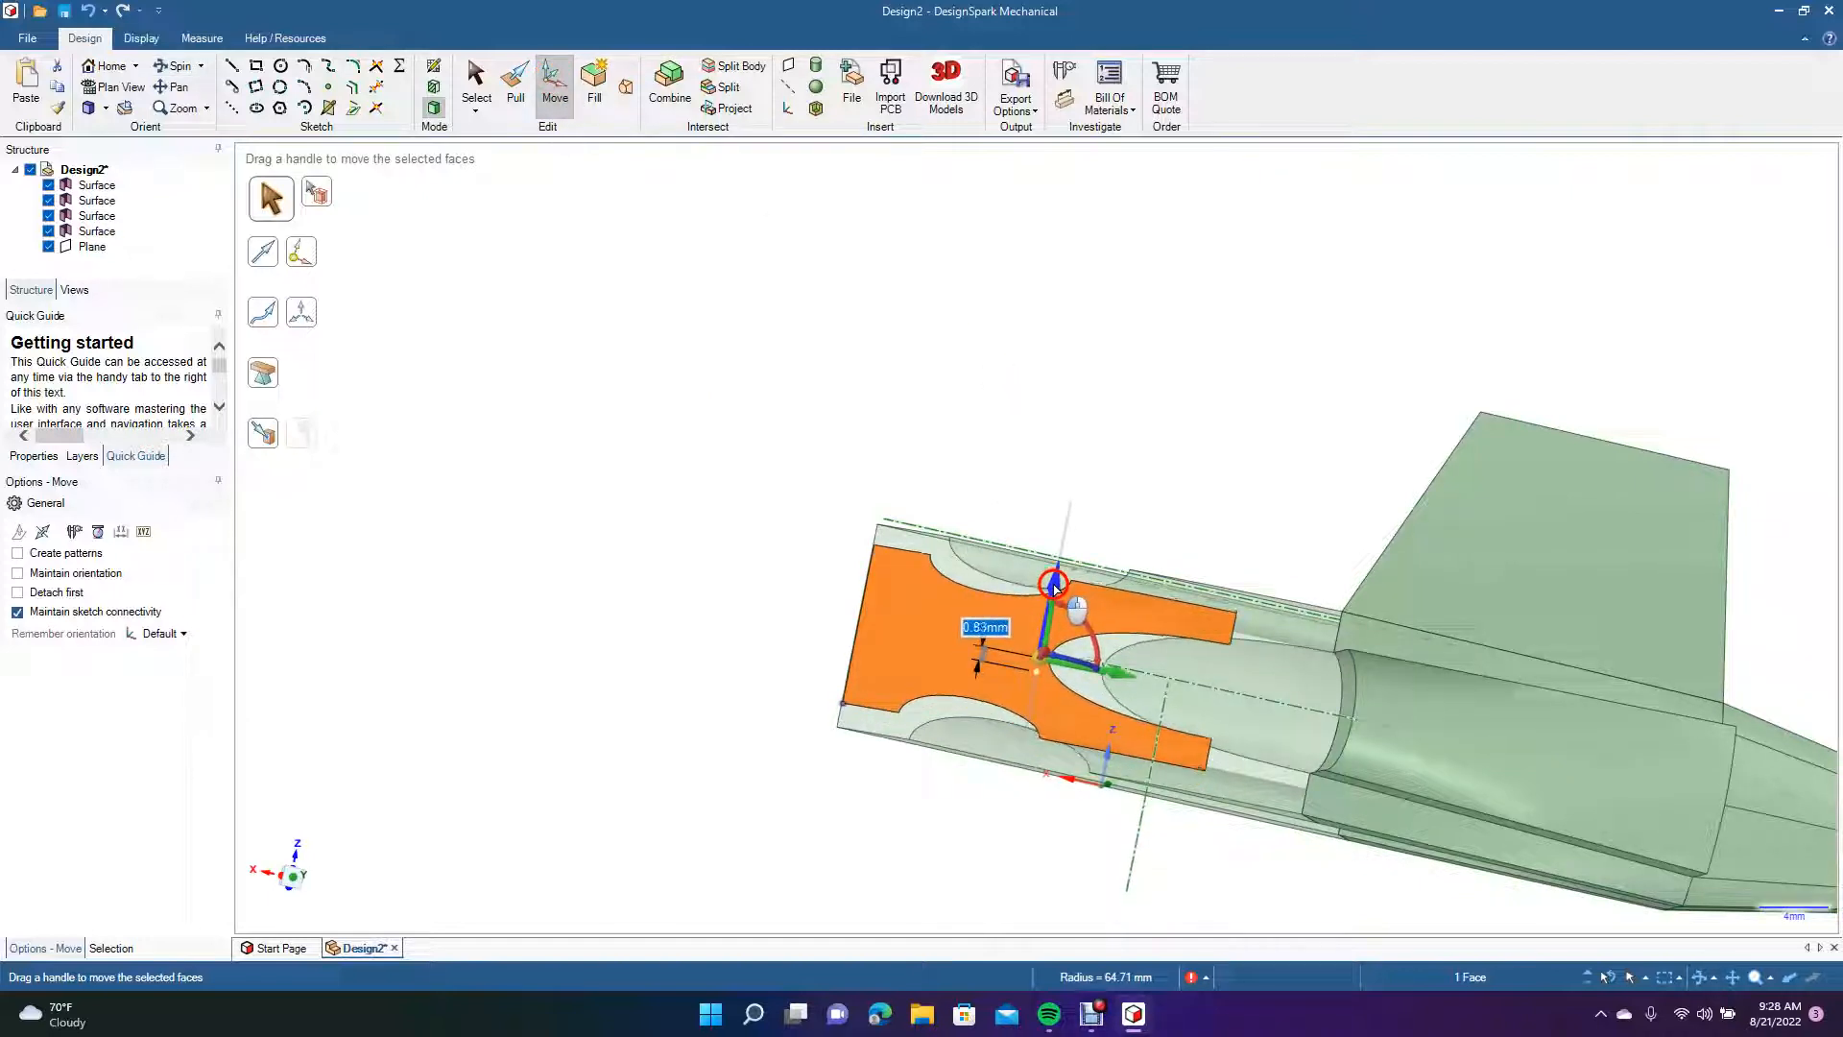
{"action": "left_click", "coordinate": [673, 488]}
Blend the scaled face's concave edge on the near side to the matching groove arc on the wedge.
{"action": "left_click", "coordinate": [171, 65]}
{"action": "left_click_drag", "start_coordinate": [749, 504], "coordinate": [795, 360]}
{"action": "left_click", "coordinate": [625, 87]}
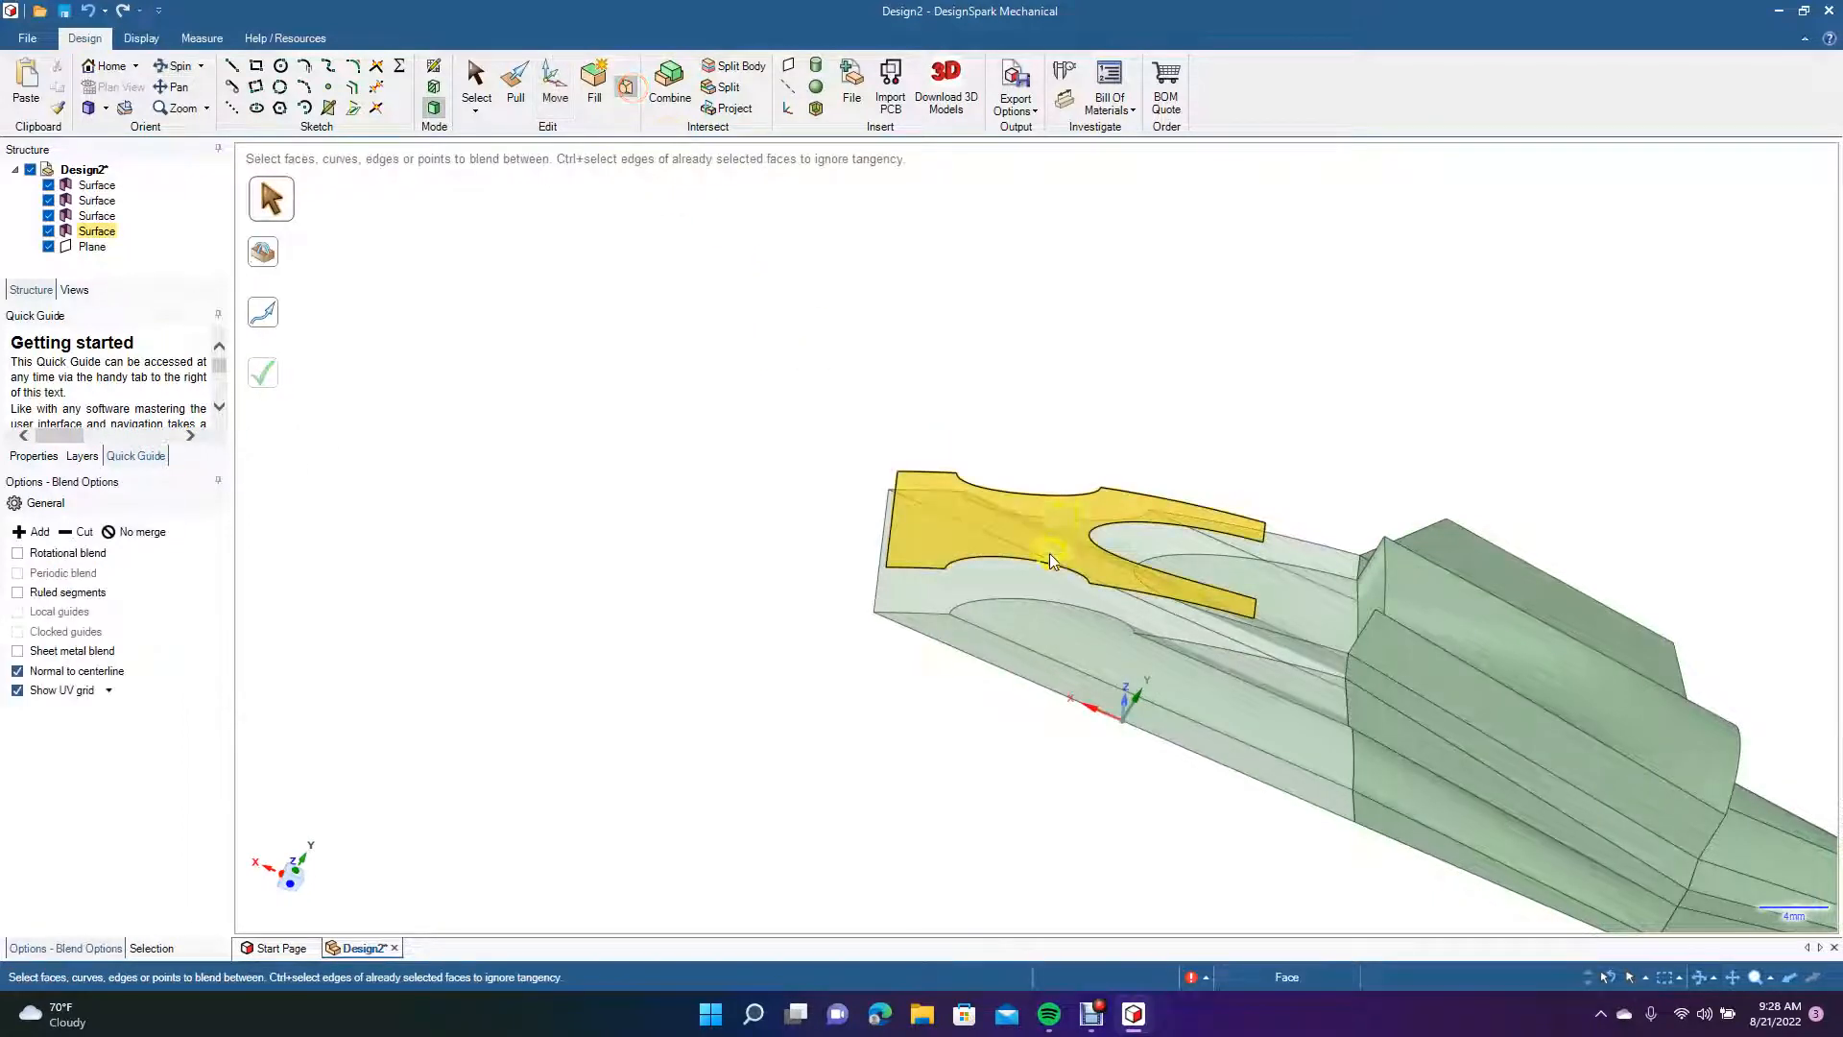
{"action": "left_click", "coordinate": [1046, 610], "text": "ctrl"}
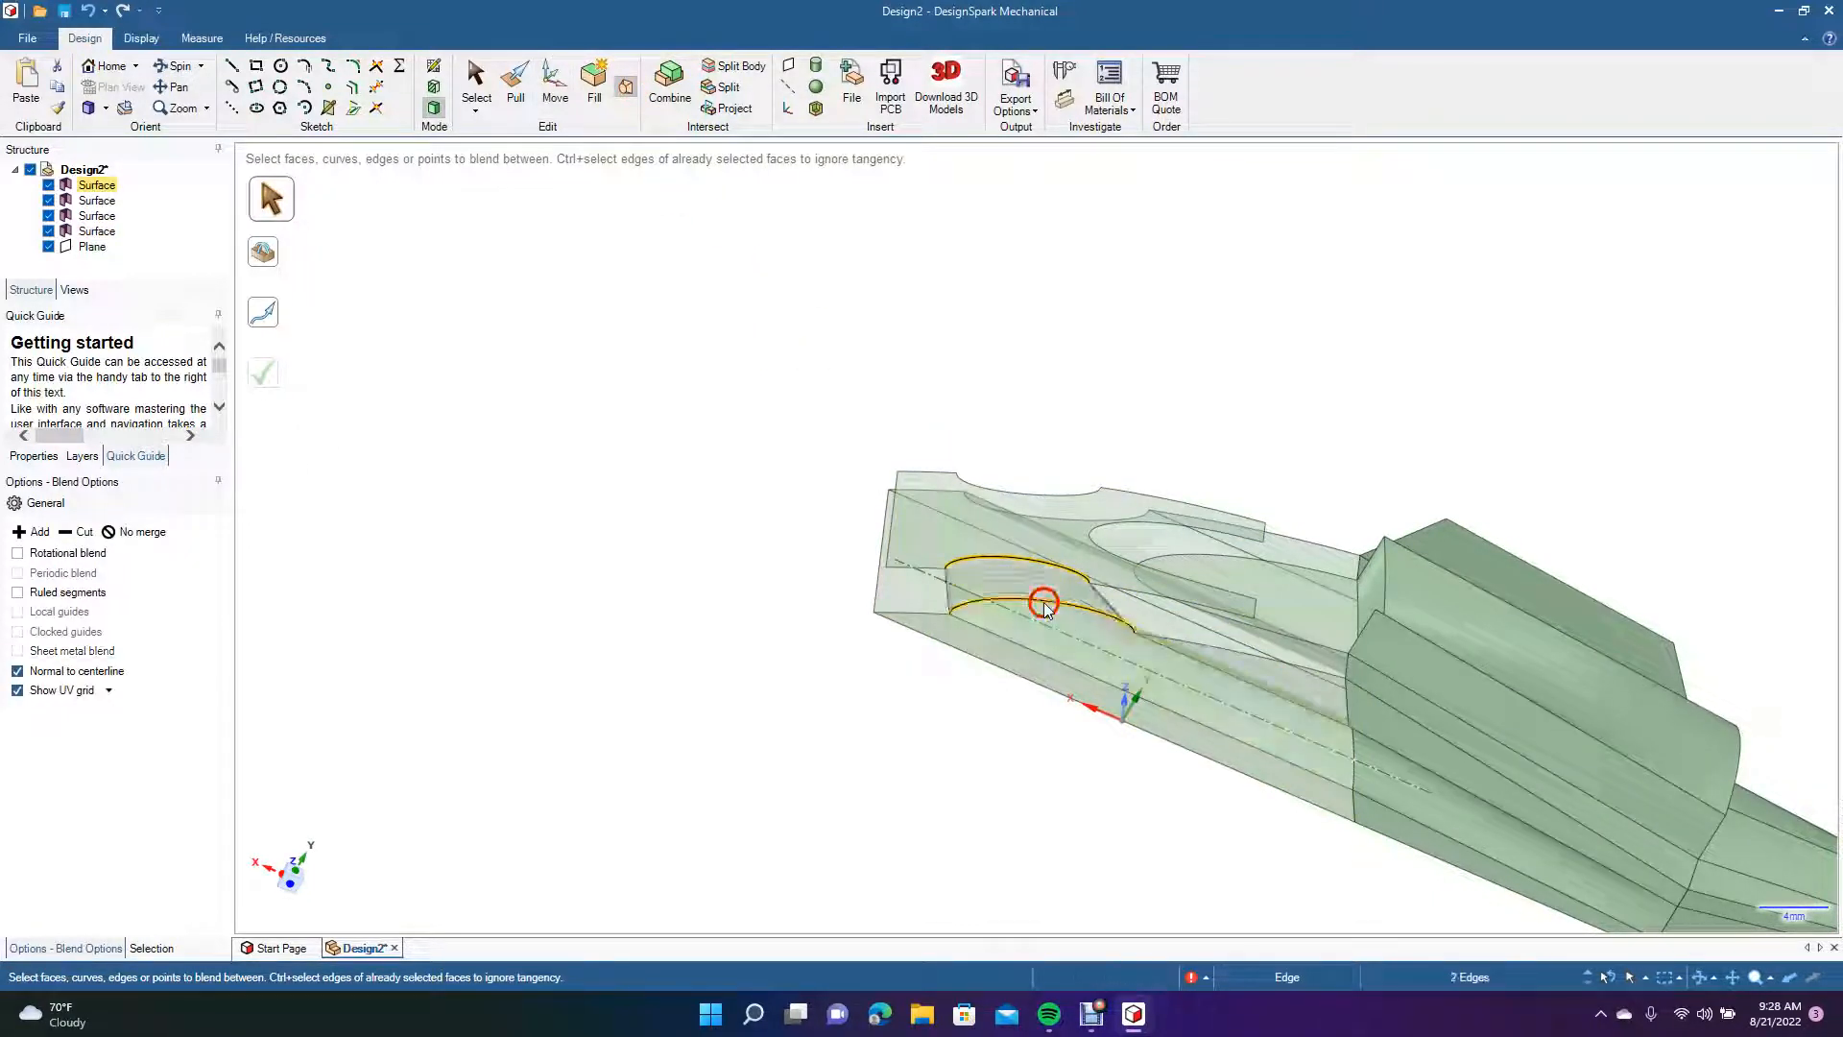
{"action": "left_click", "coordinate": [268, 374]}
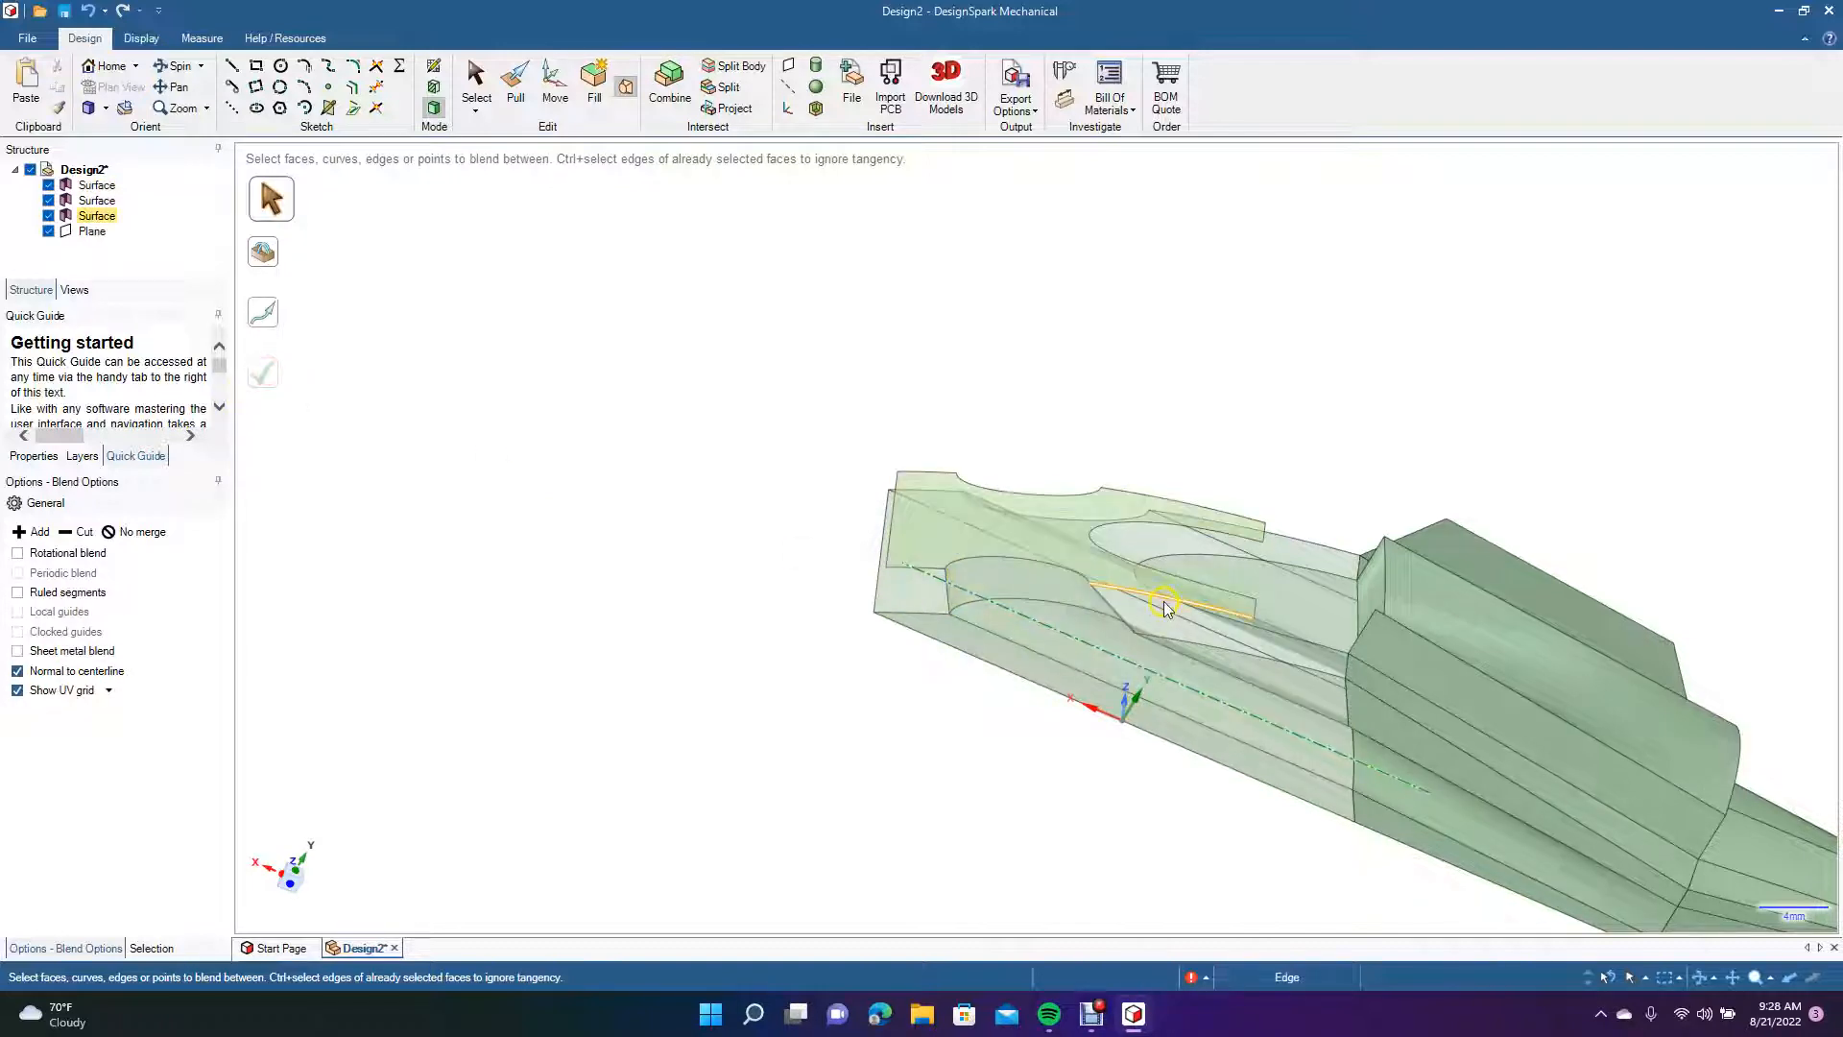
Blend the near-side outer fork edge and the short edge by the free end to their matching wedge edges.
{"action": "left_click", "coordinate": [1226, 654], "text": "ctrl"}
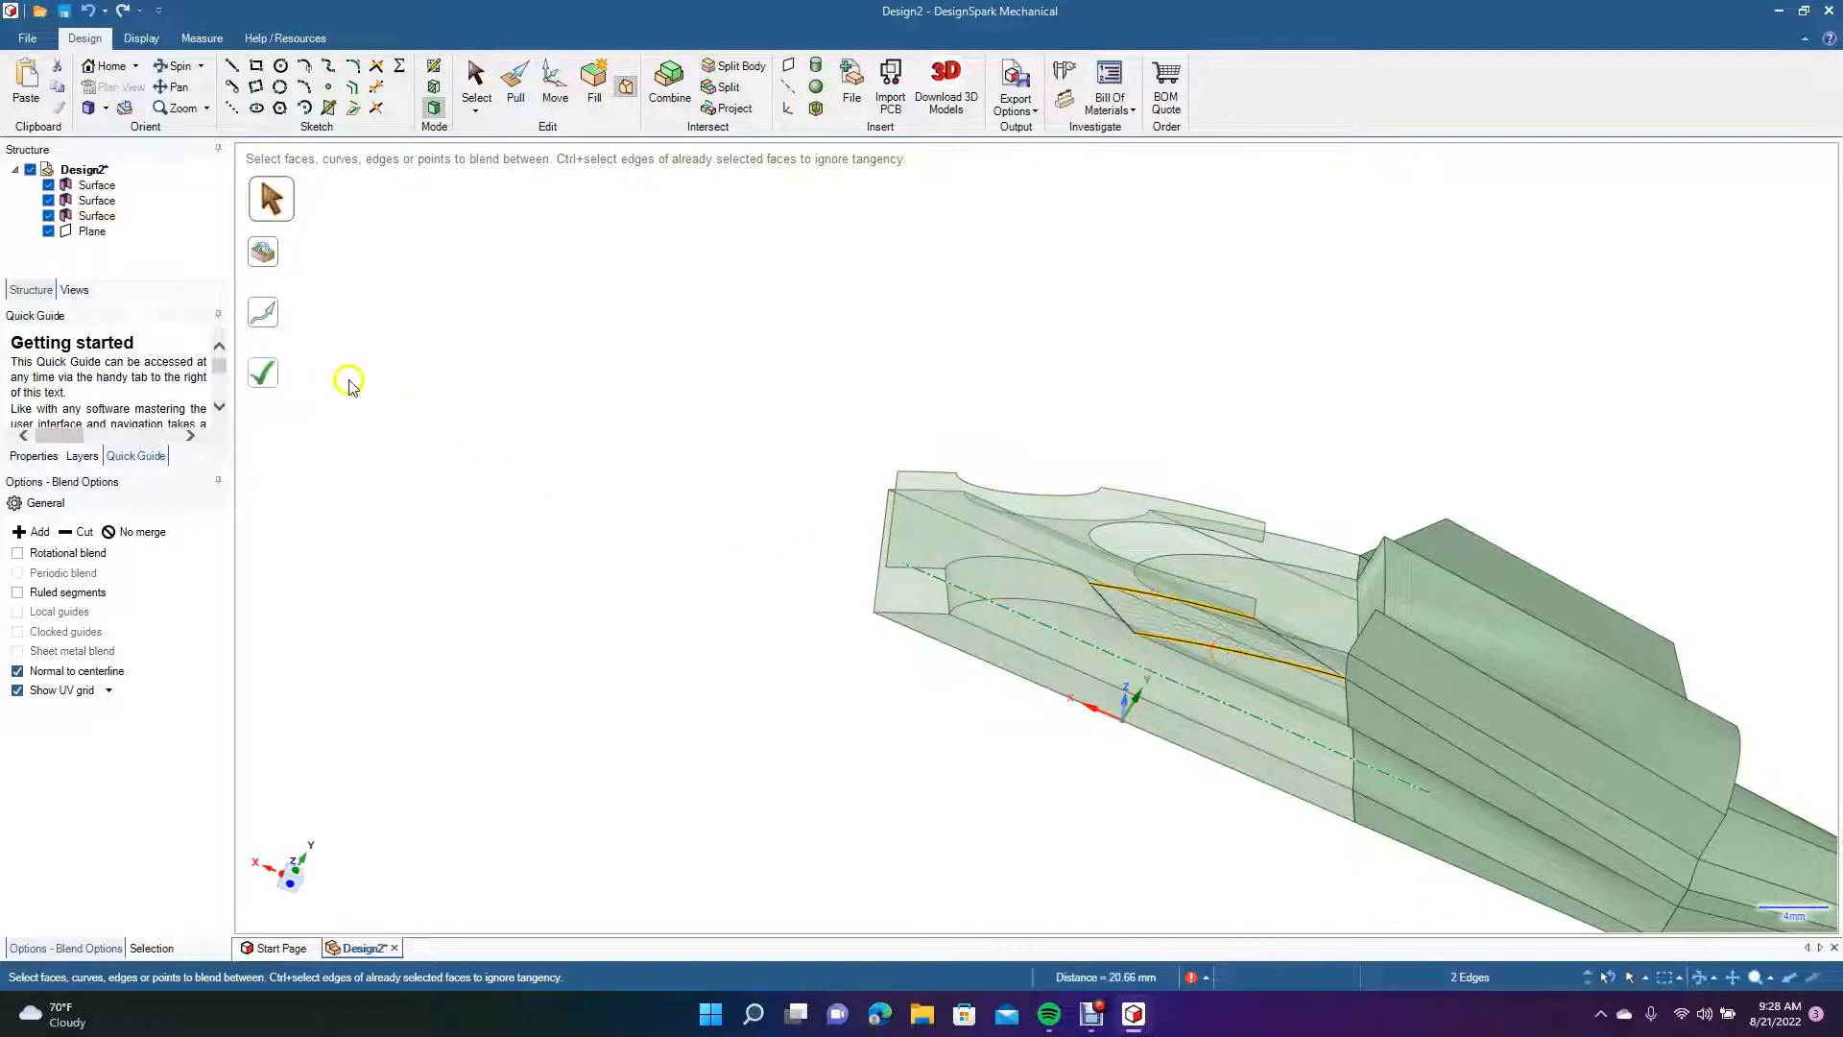
{"action": "left_click", "coordinate": [268, 375]}
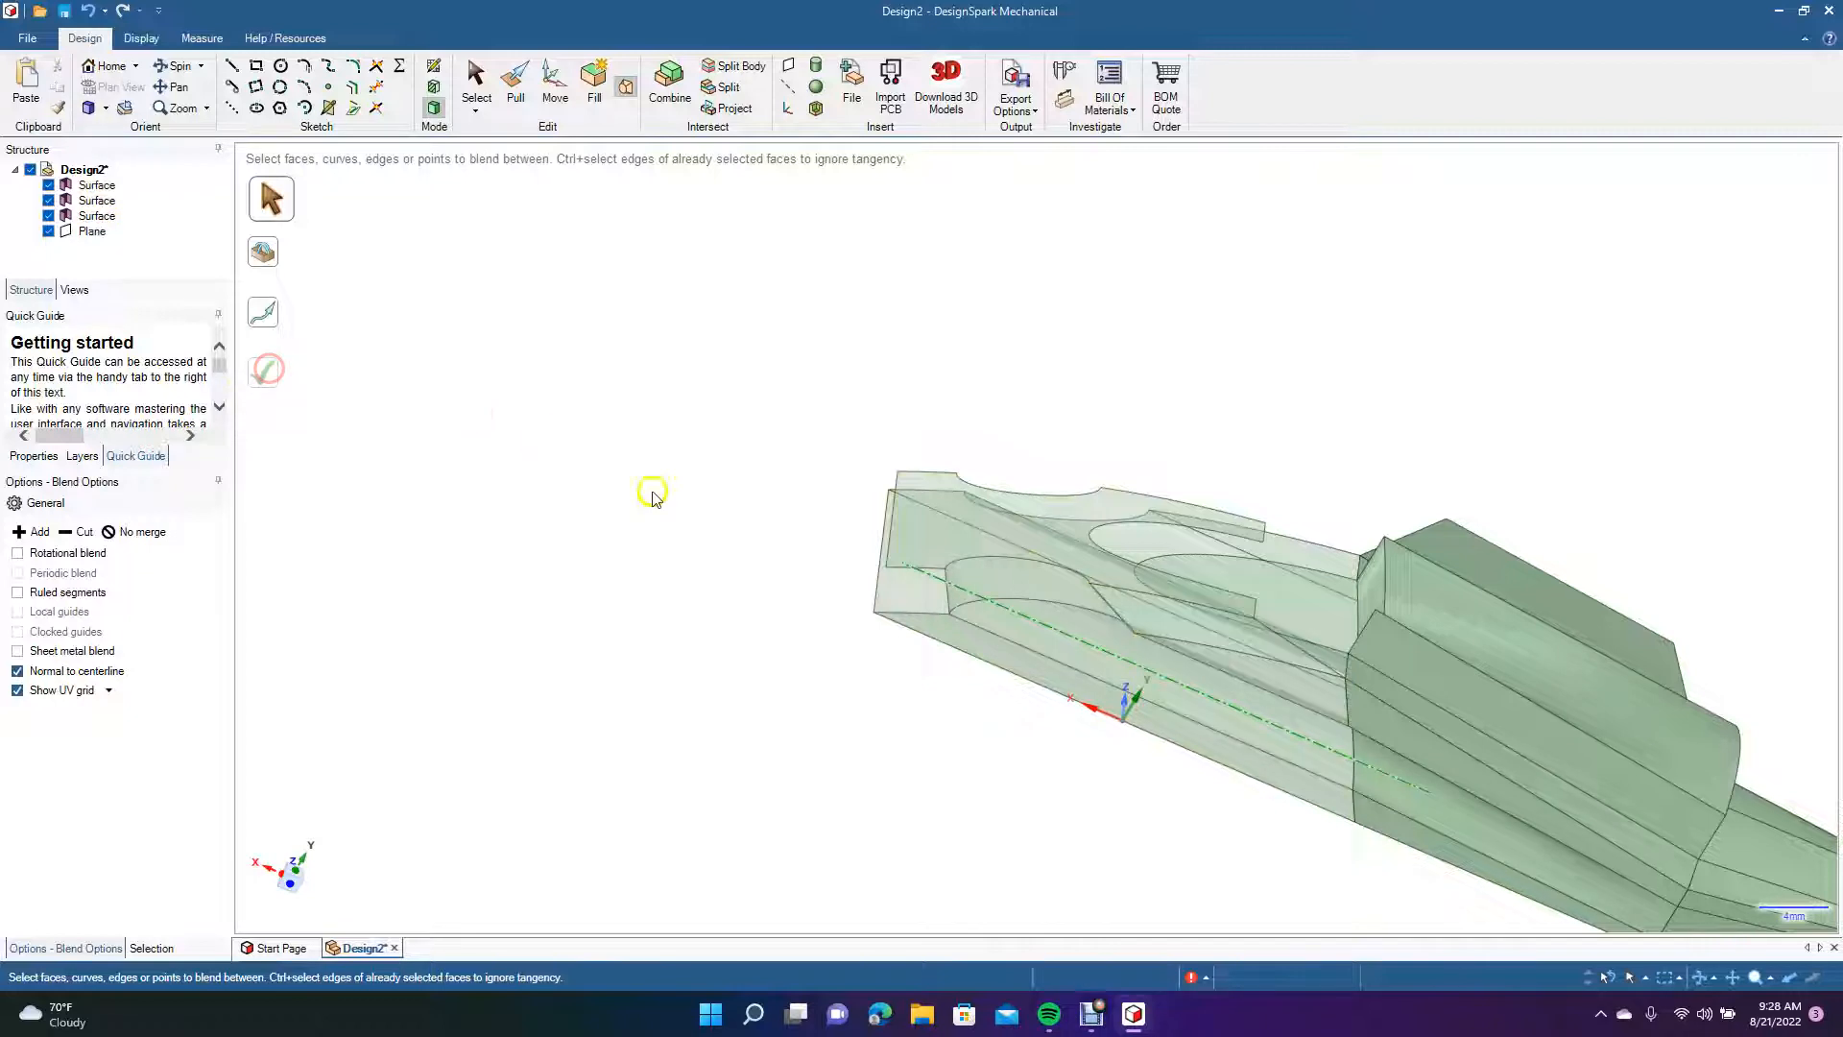
{"action": "left_click", "coordinate": [894, 574]}
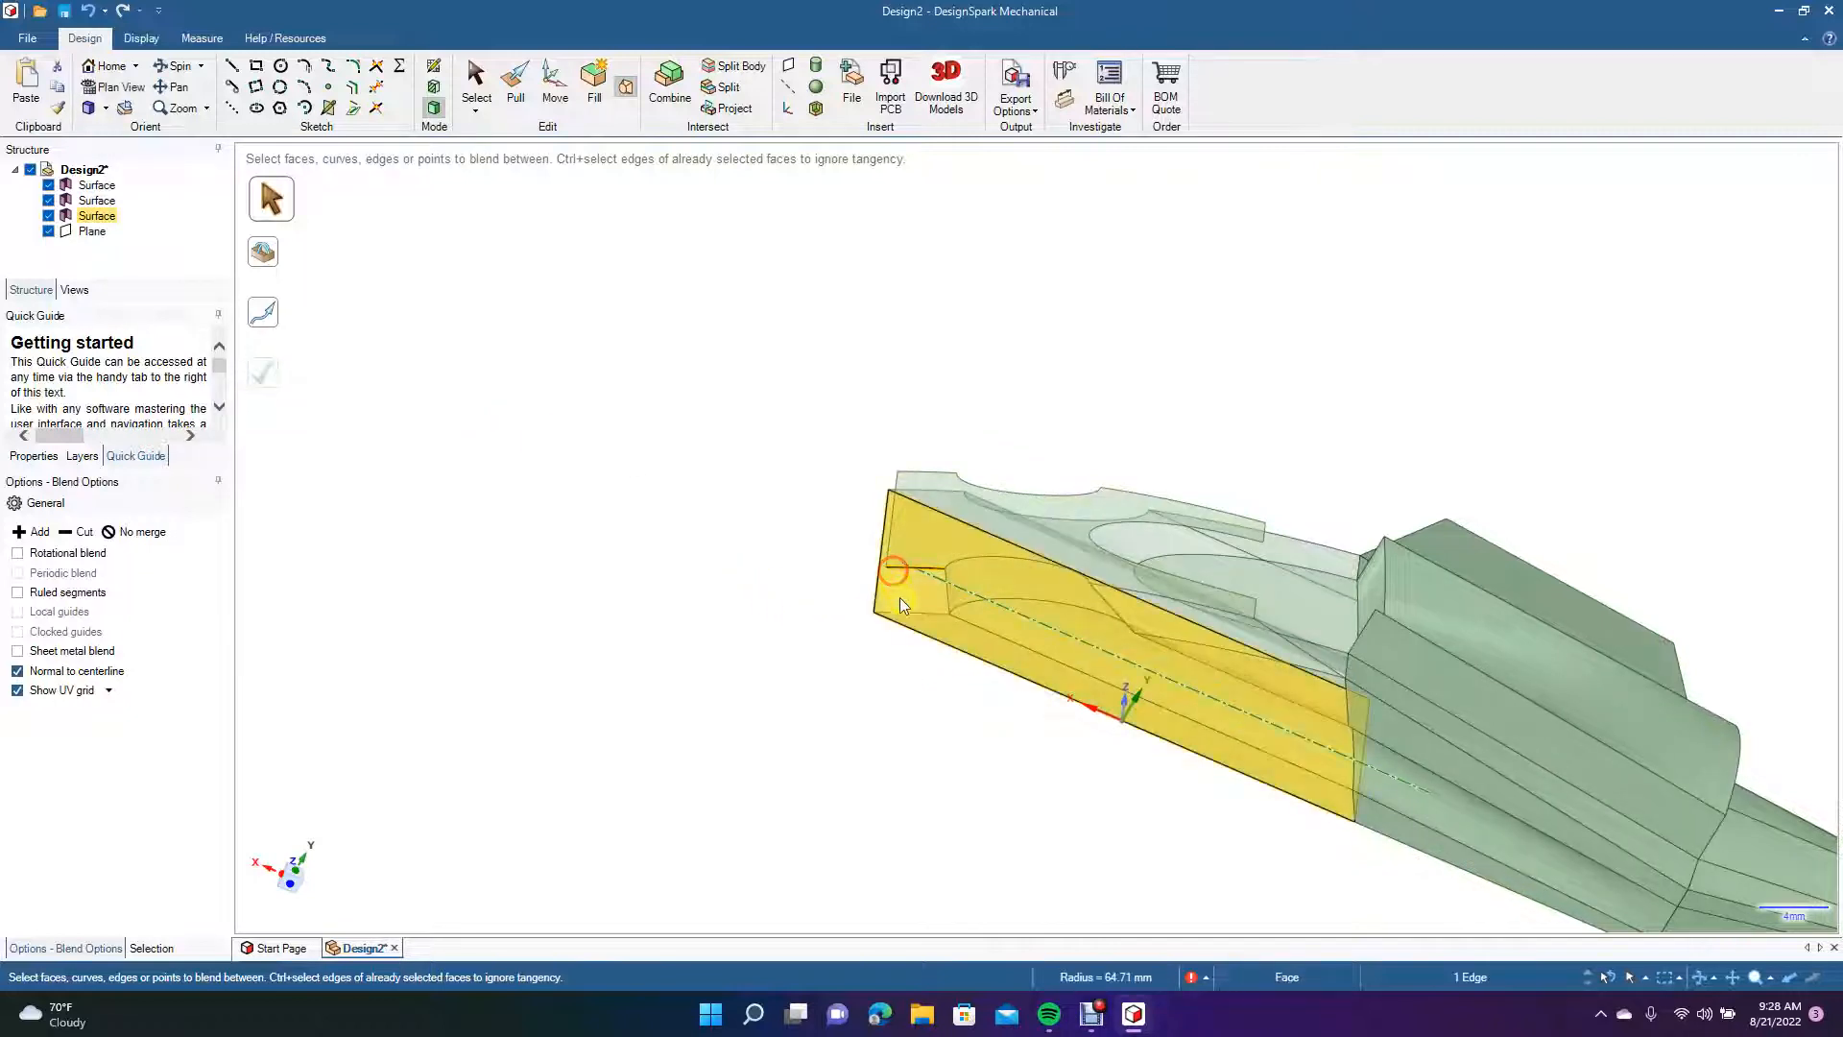
{"action": "left_click", "coordinate": [903, 613]}
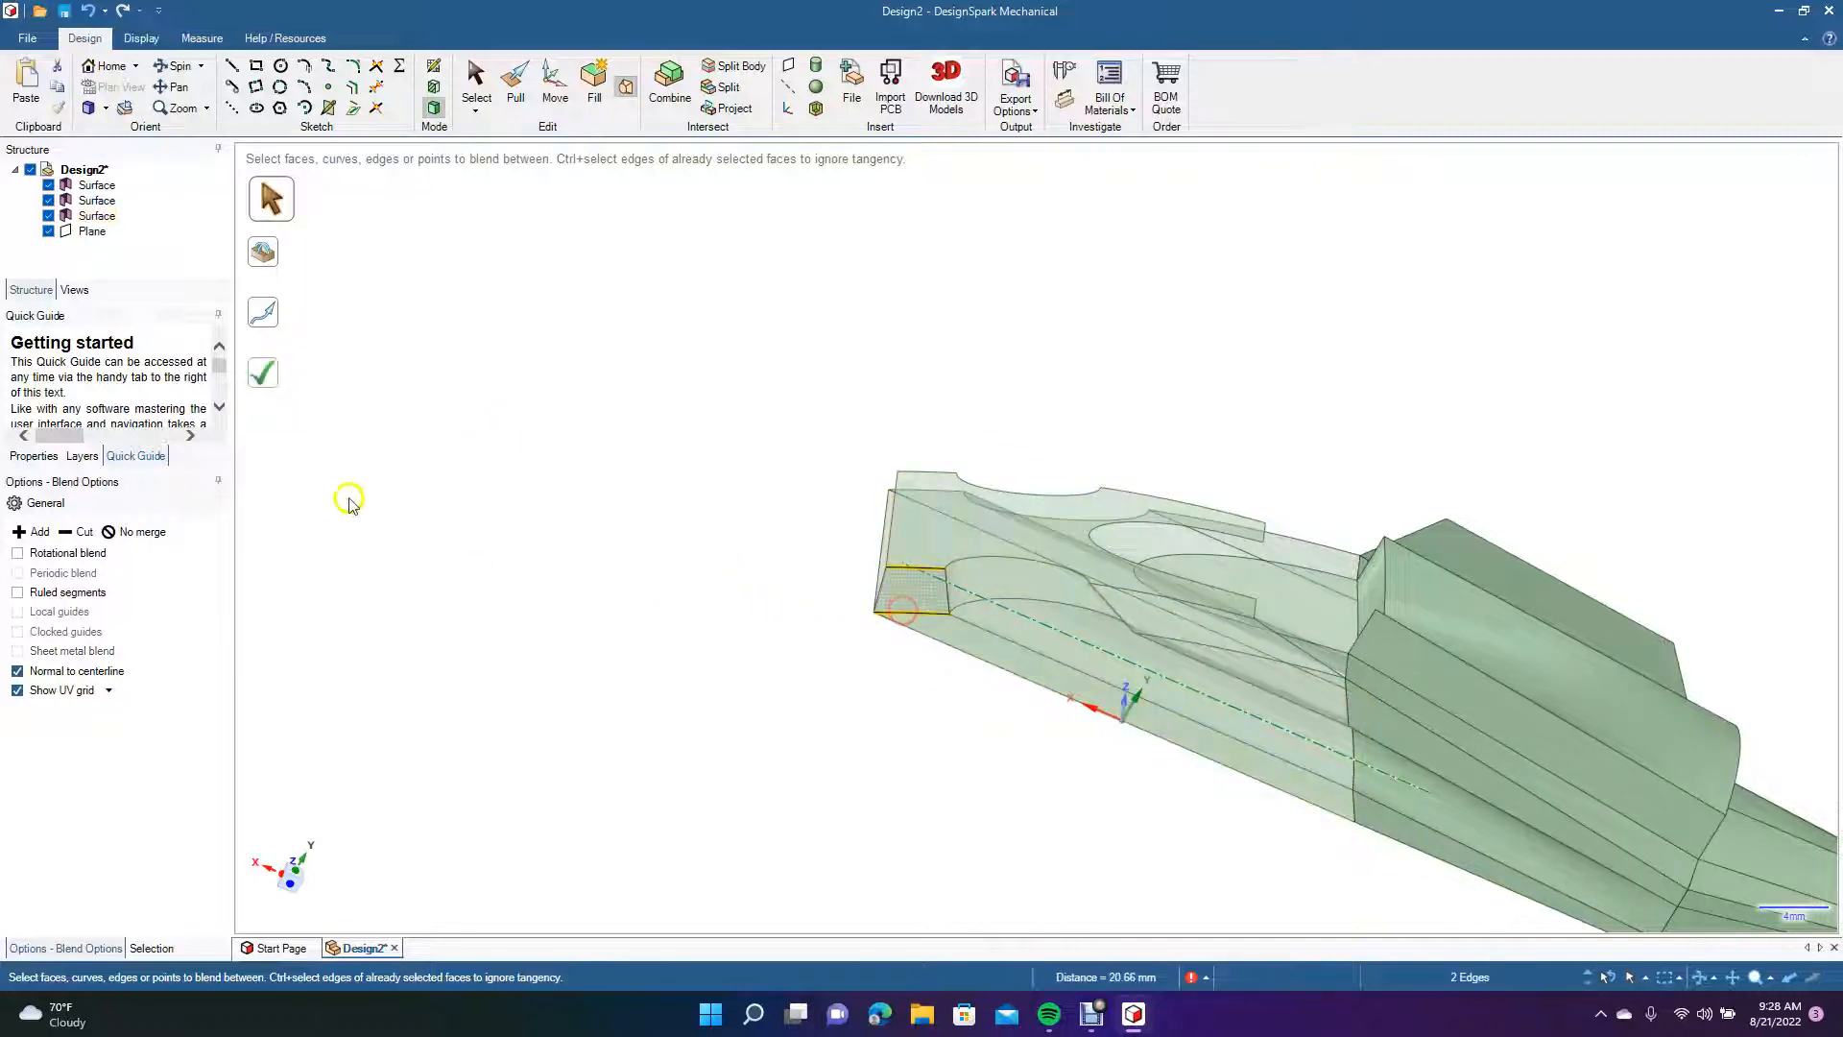
{"action": "left_click", "coordinate": [259, 379]}
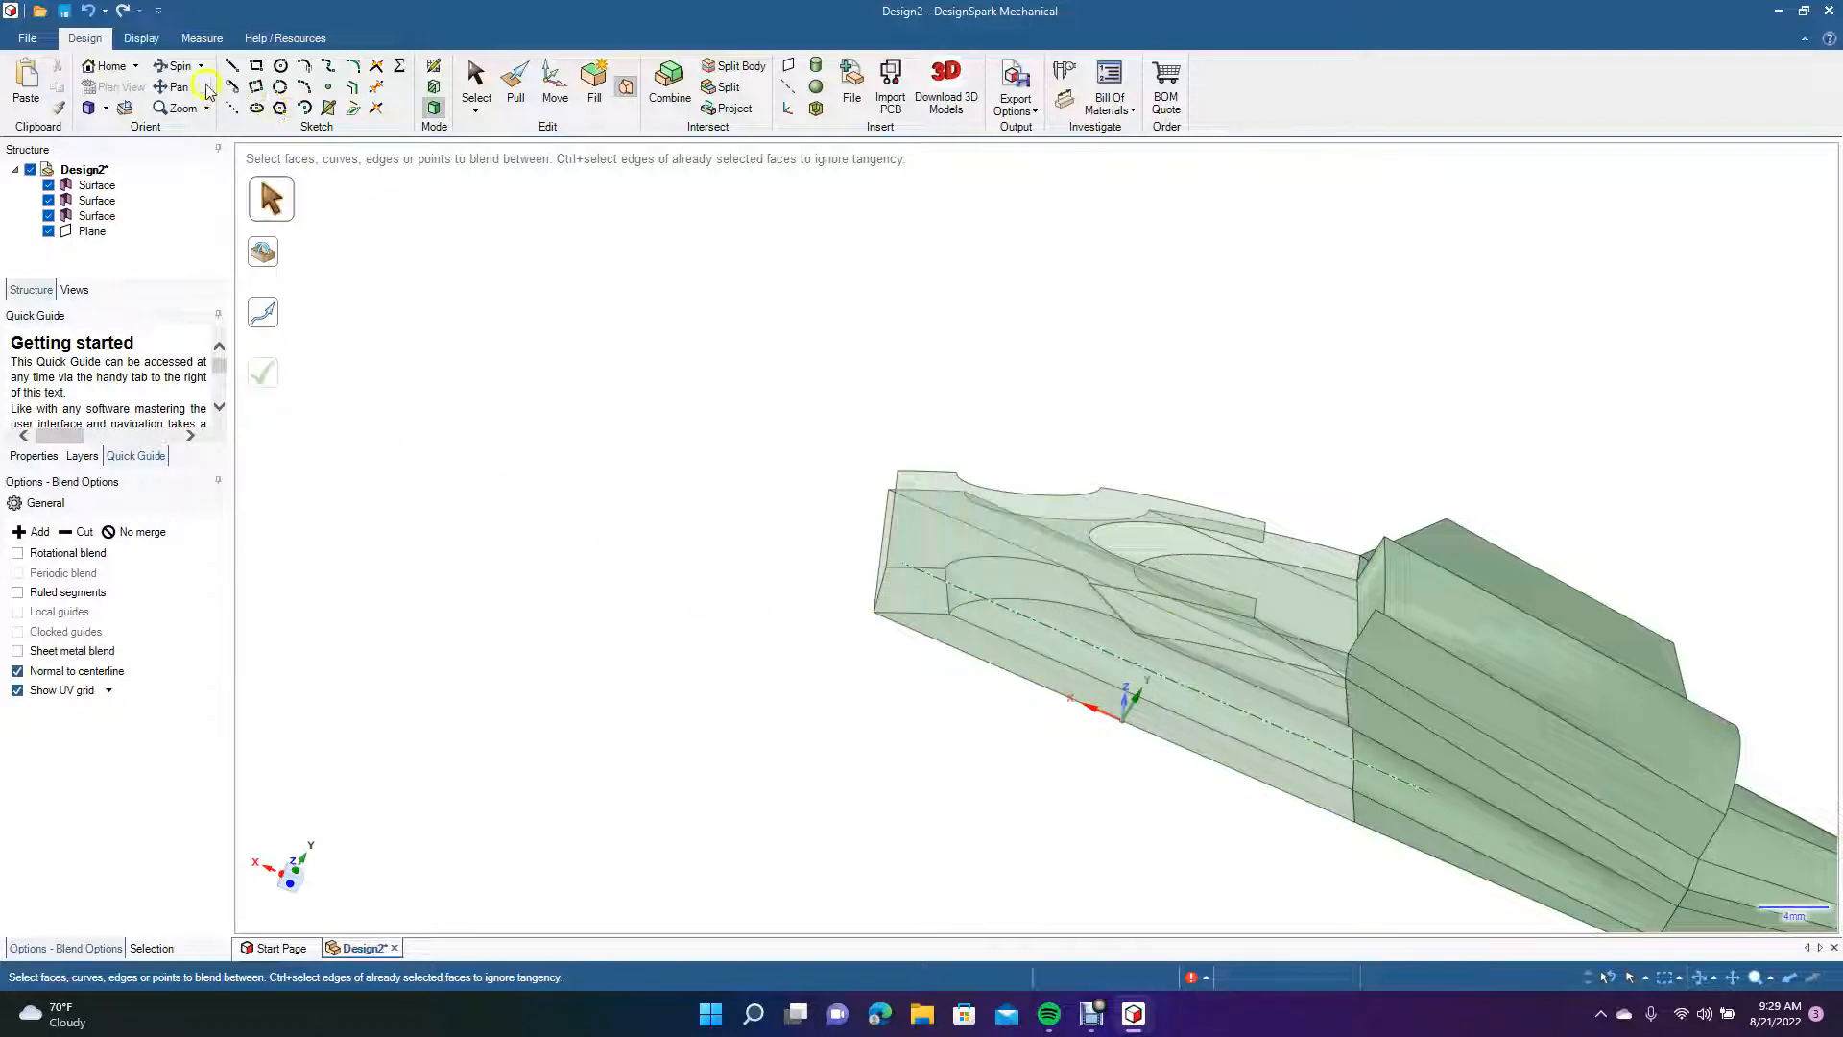
Blend the scaled face's straight end edge to the wedge's edge at the free end.
{"action": "left_click", "coordinate": [178, 68]}
{"action": "left_click_drag", "start_coordinate": [501, 354], "coordinate": [654, 404]}
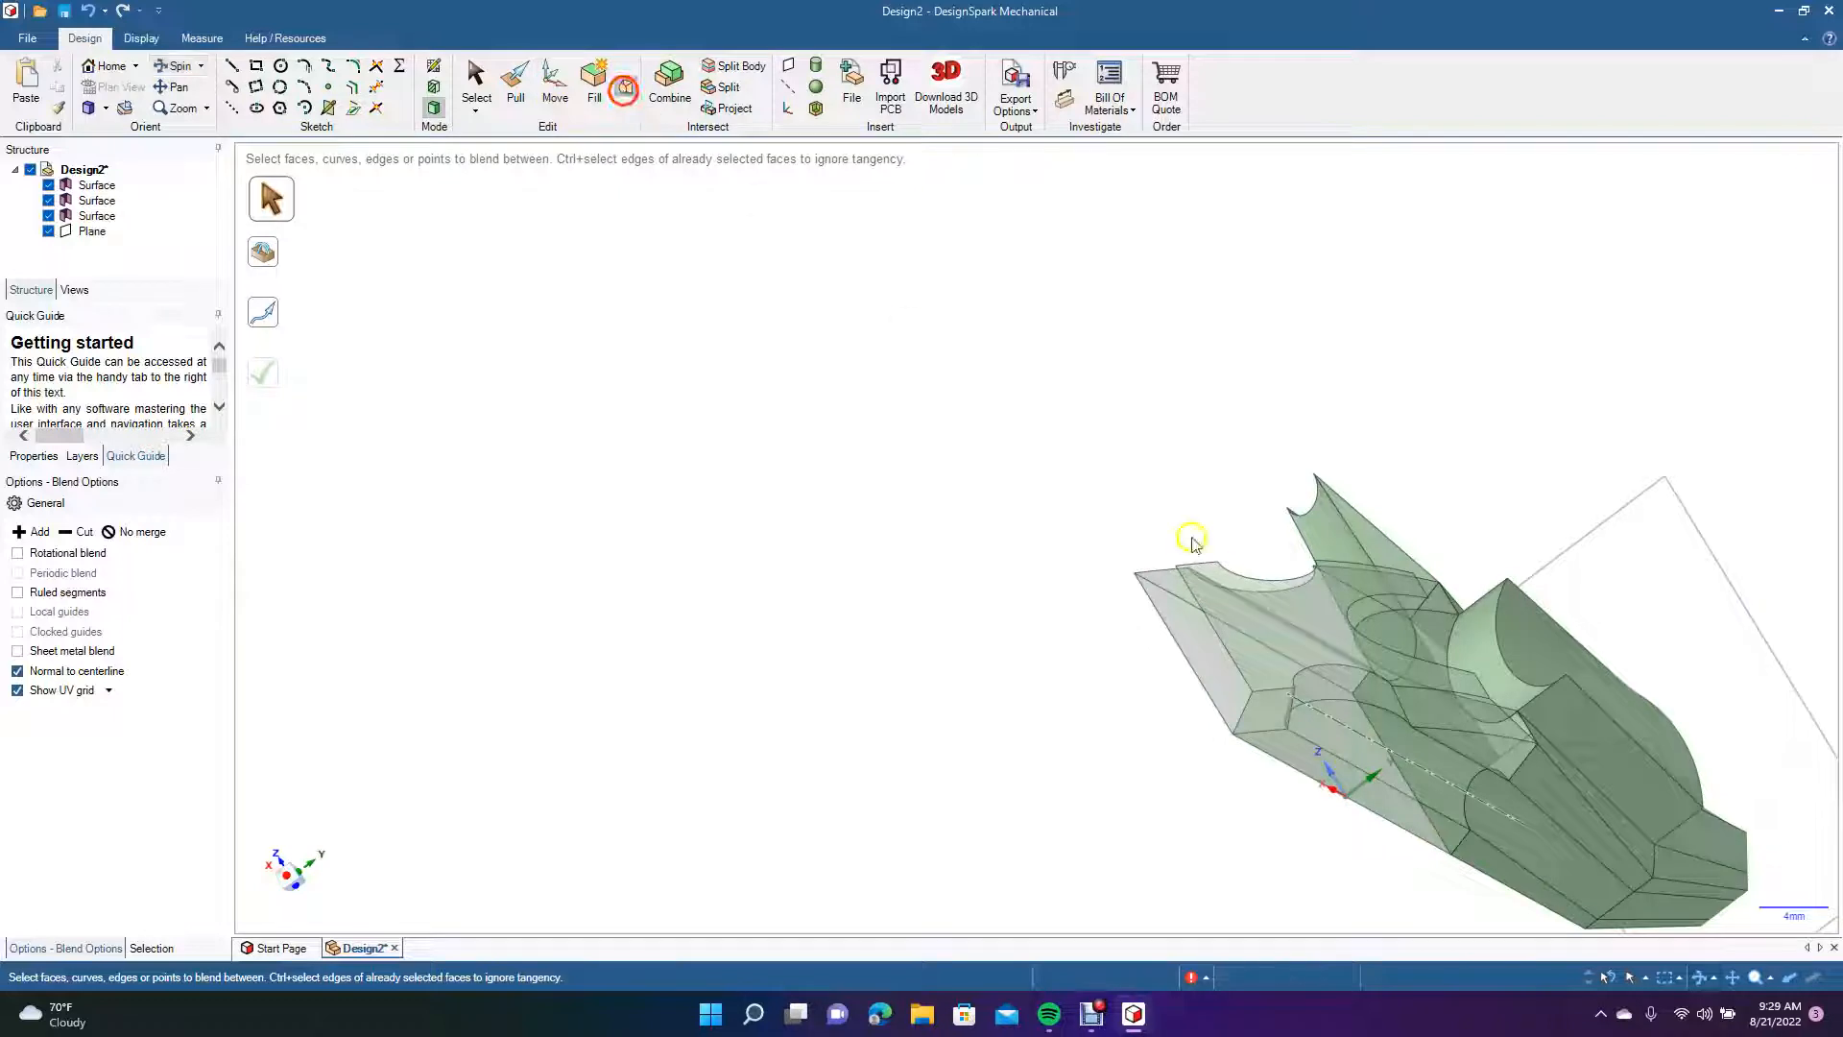
{"action": "left_click", "coordinate": [1208, 634]}
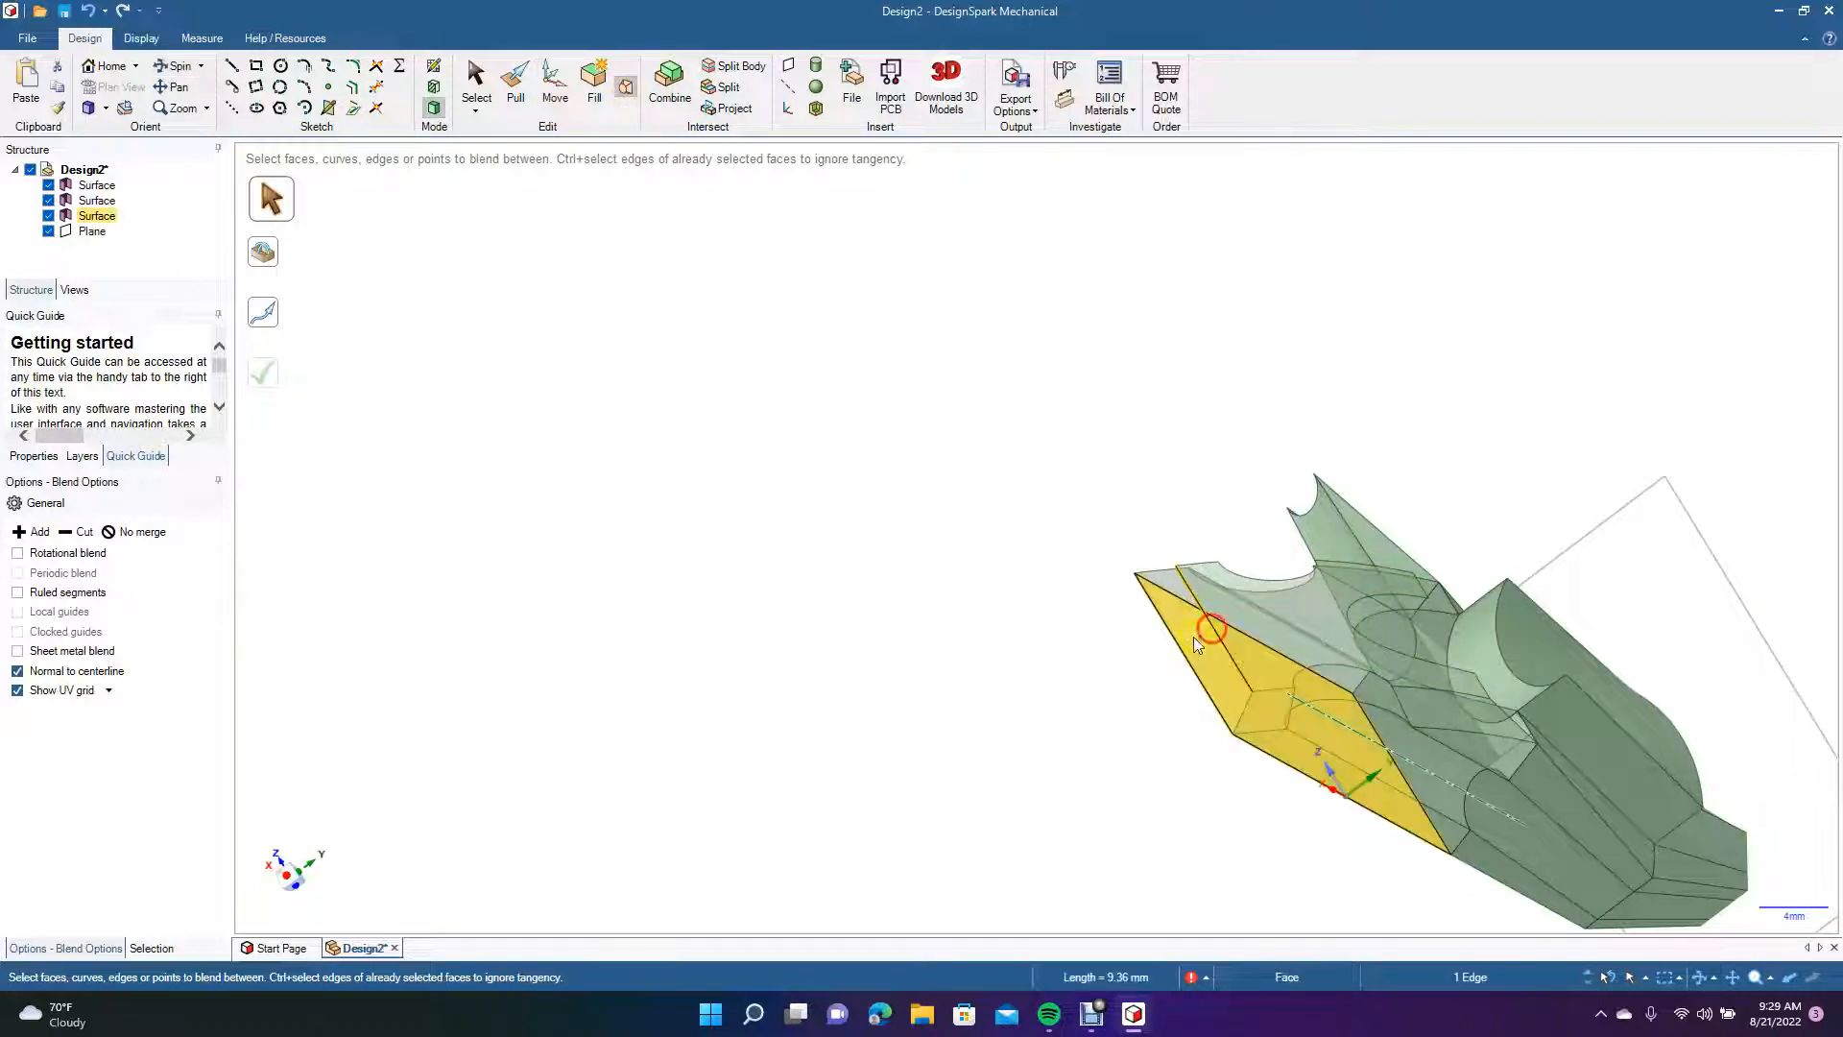
{"action": "left_click", "coordinate": [1181, 645]}
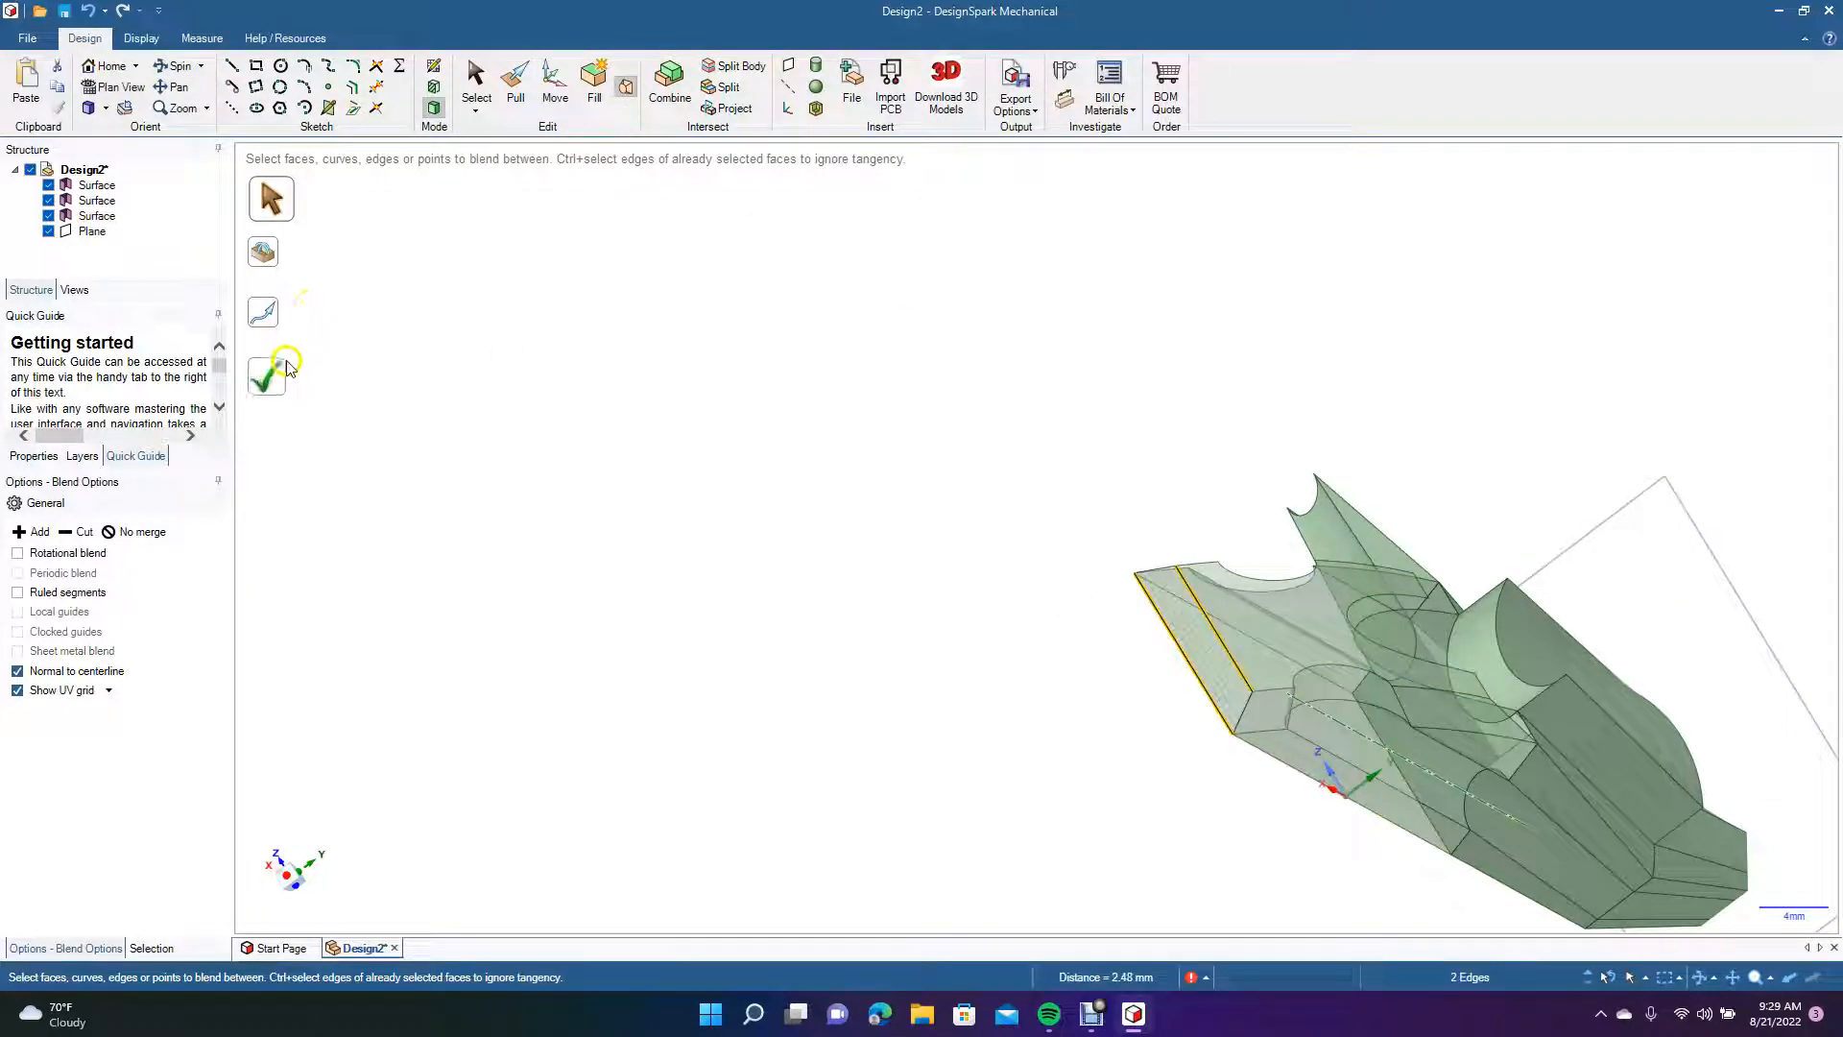
{"action": "left_click", "coordinate": [269, 377]}
Blend the U-shaped inner edge of the fork to the matching curved edge of the wedge's central groove.
{"action": "left_click", "coordinate": [182, 66]}
{"action": "left_click_drag", "start_coordinate": [559, 362], "coordinate": [363, 366]}
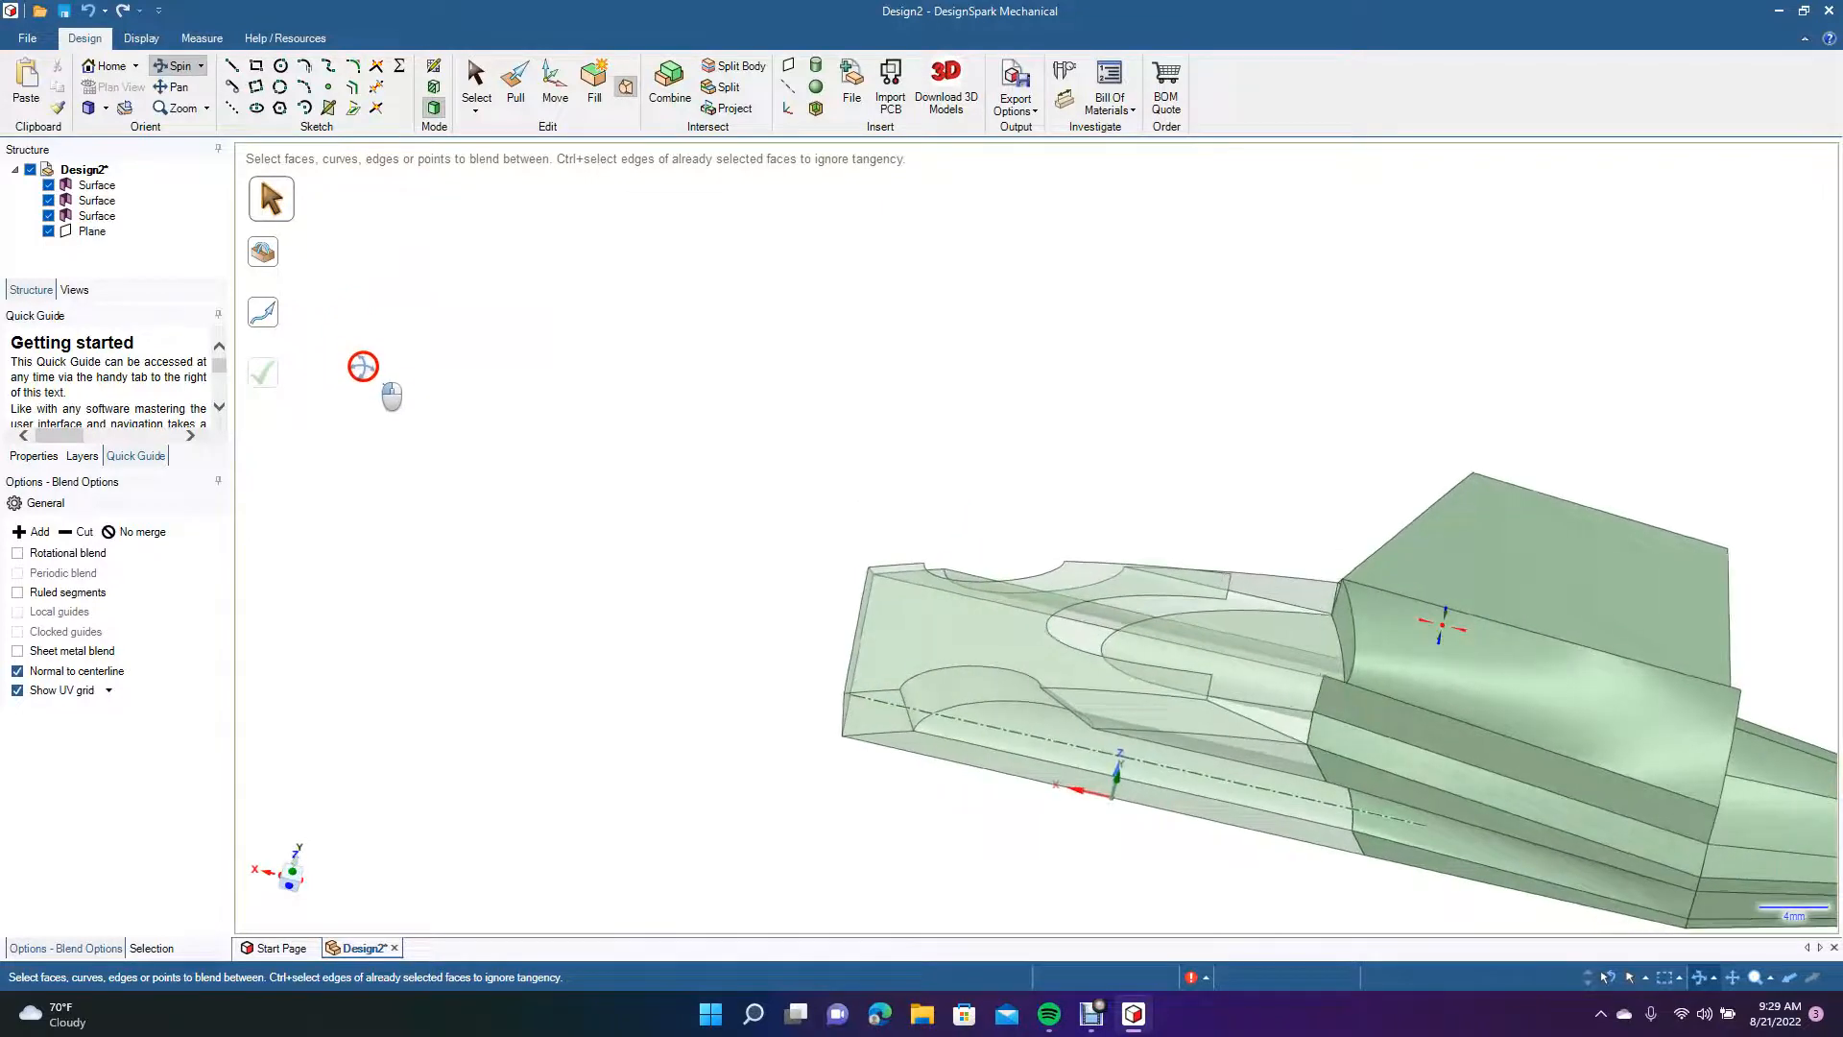
{"action": "left_click", "coordinate": [625, 86]}
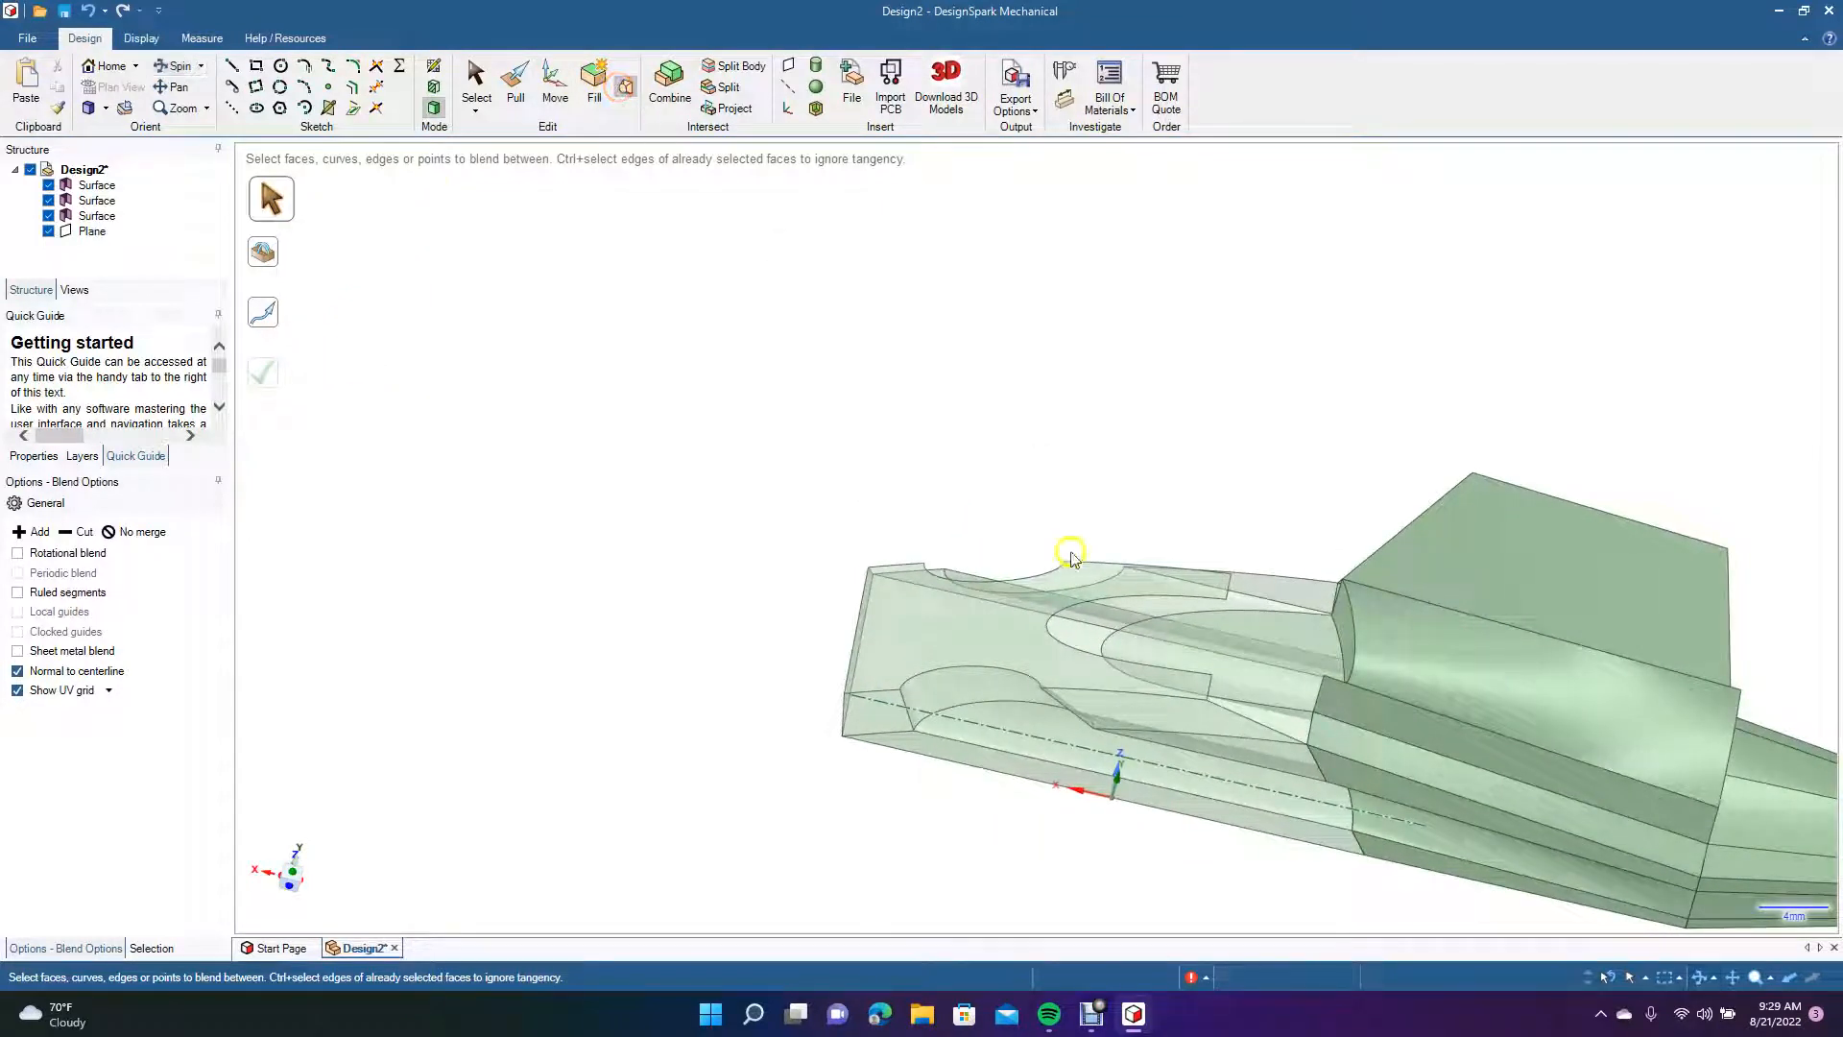
{"action": "left_click", "coordinate": [1058, 639]}
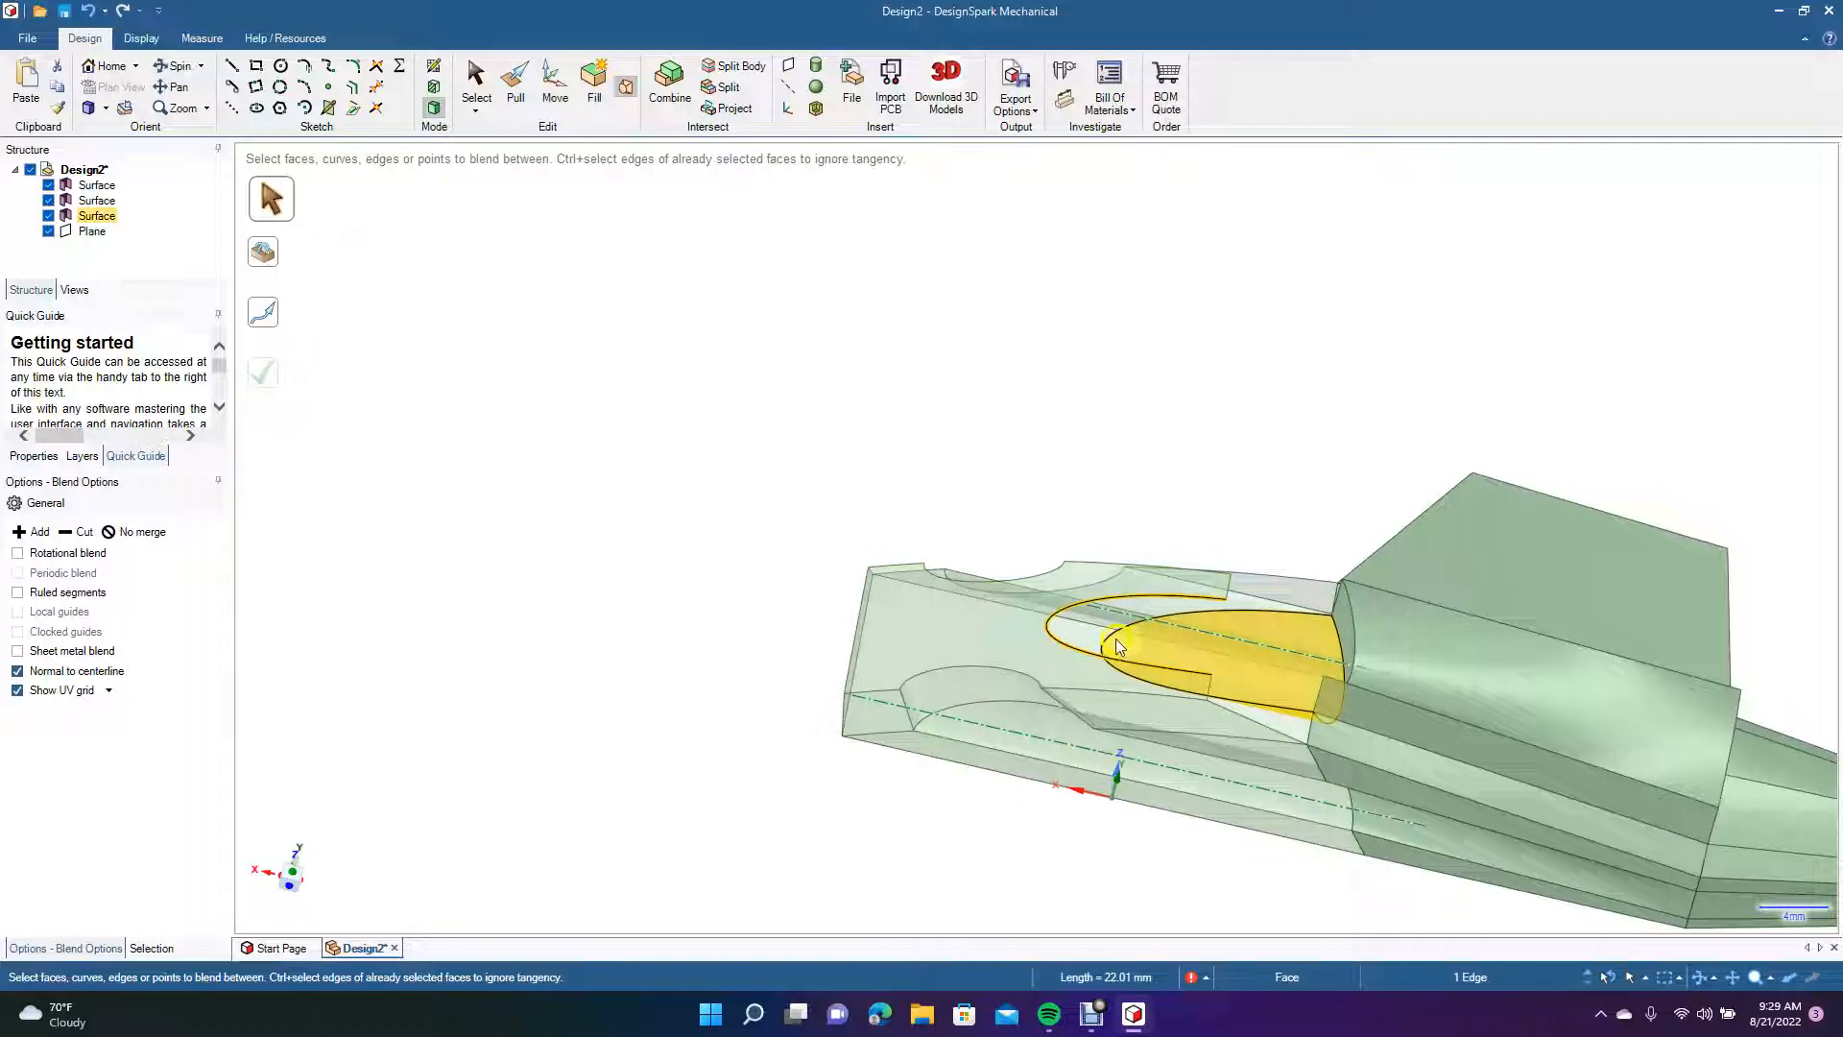
{"action": "left_click", "coordinate": [1108, 637]}
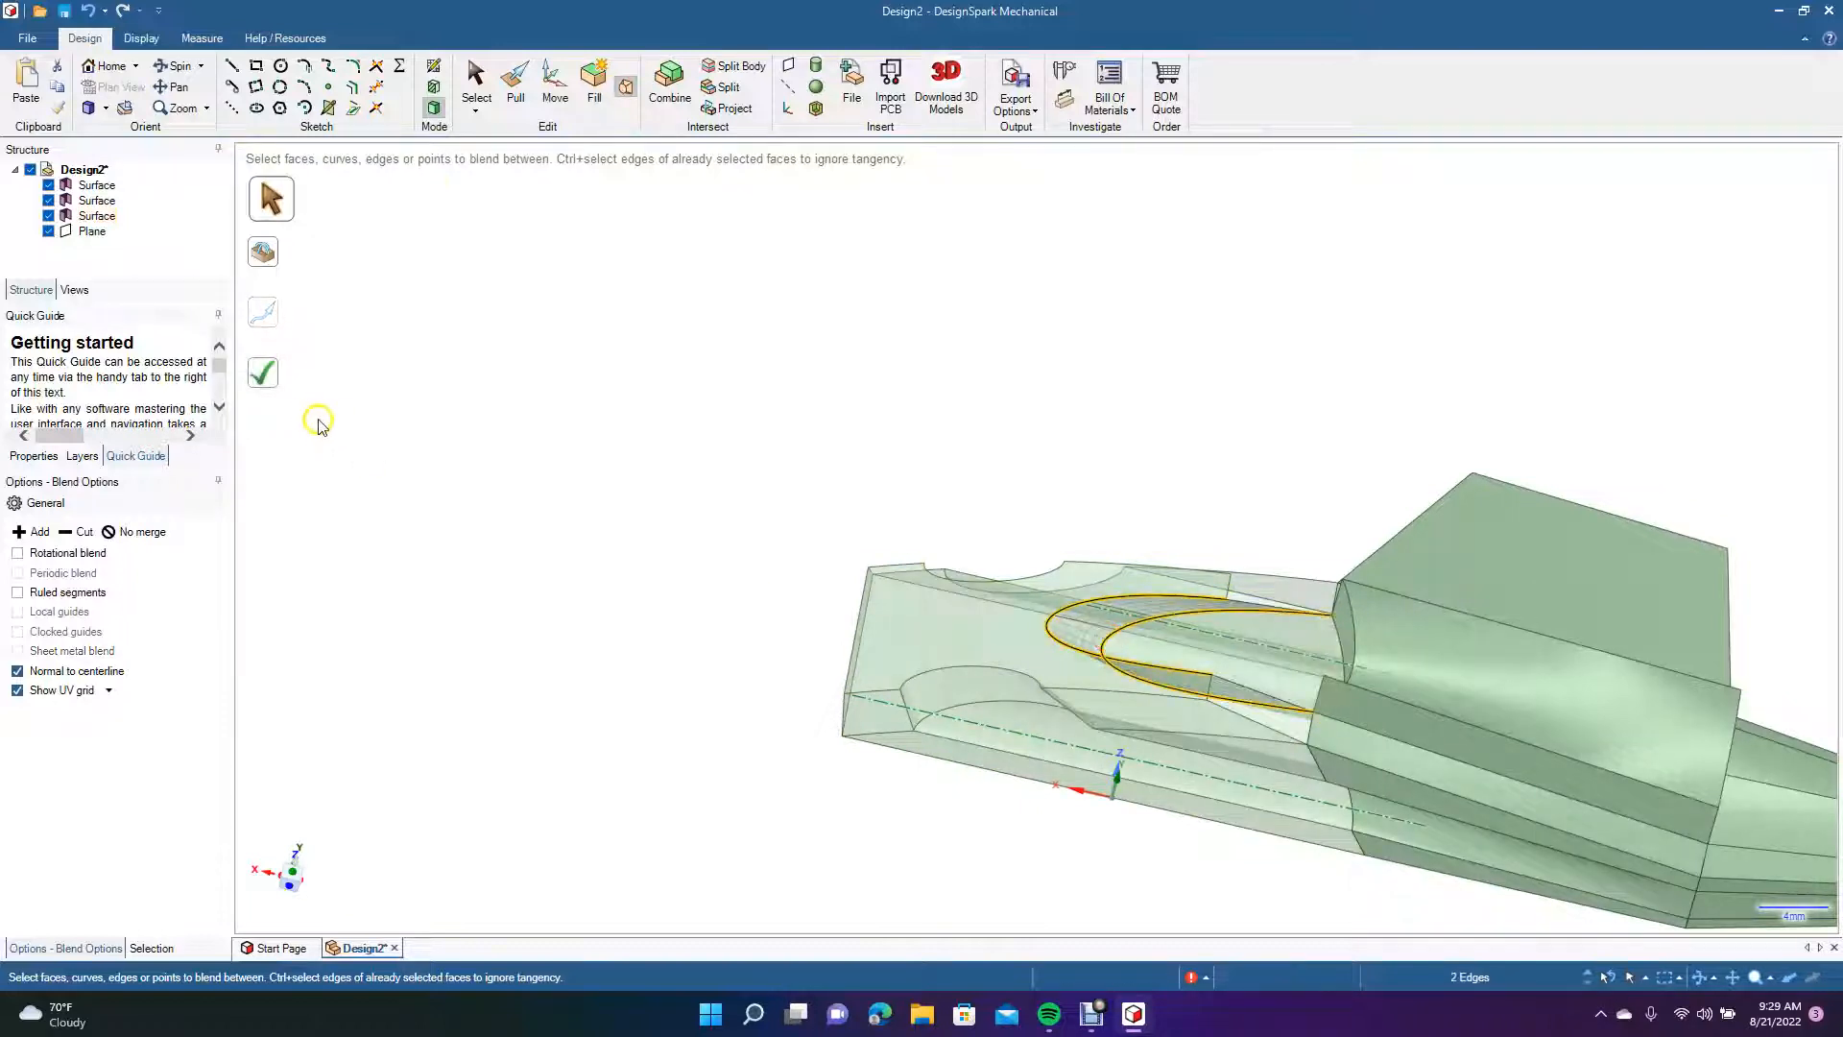
{"action": "left_click", "coordinate": [267, 378]}
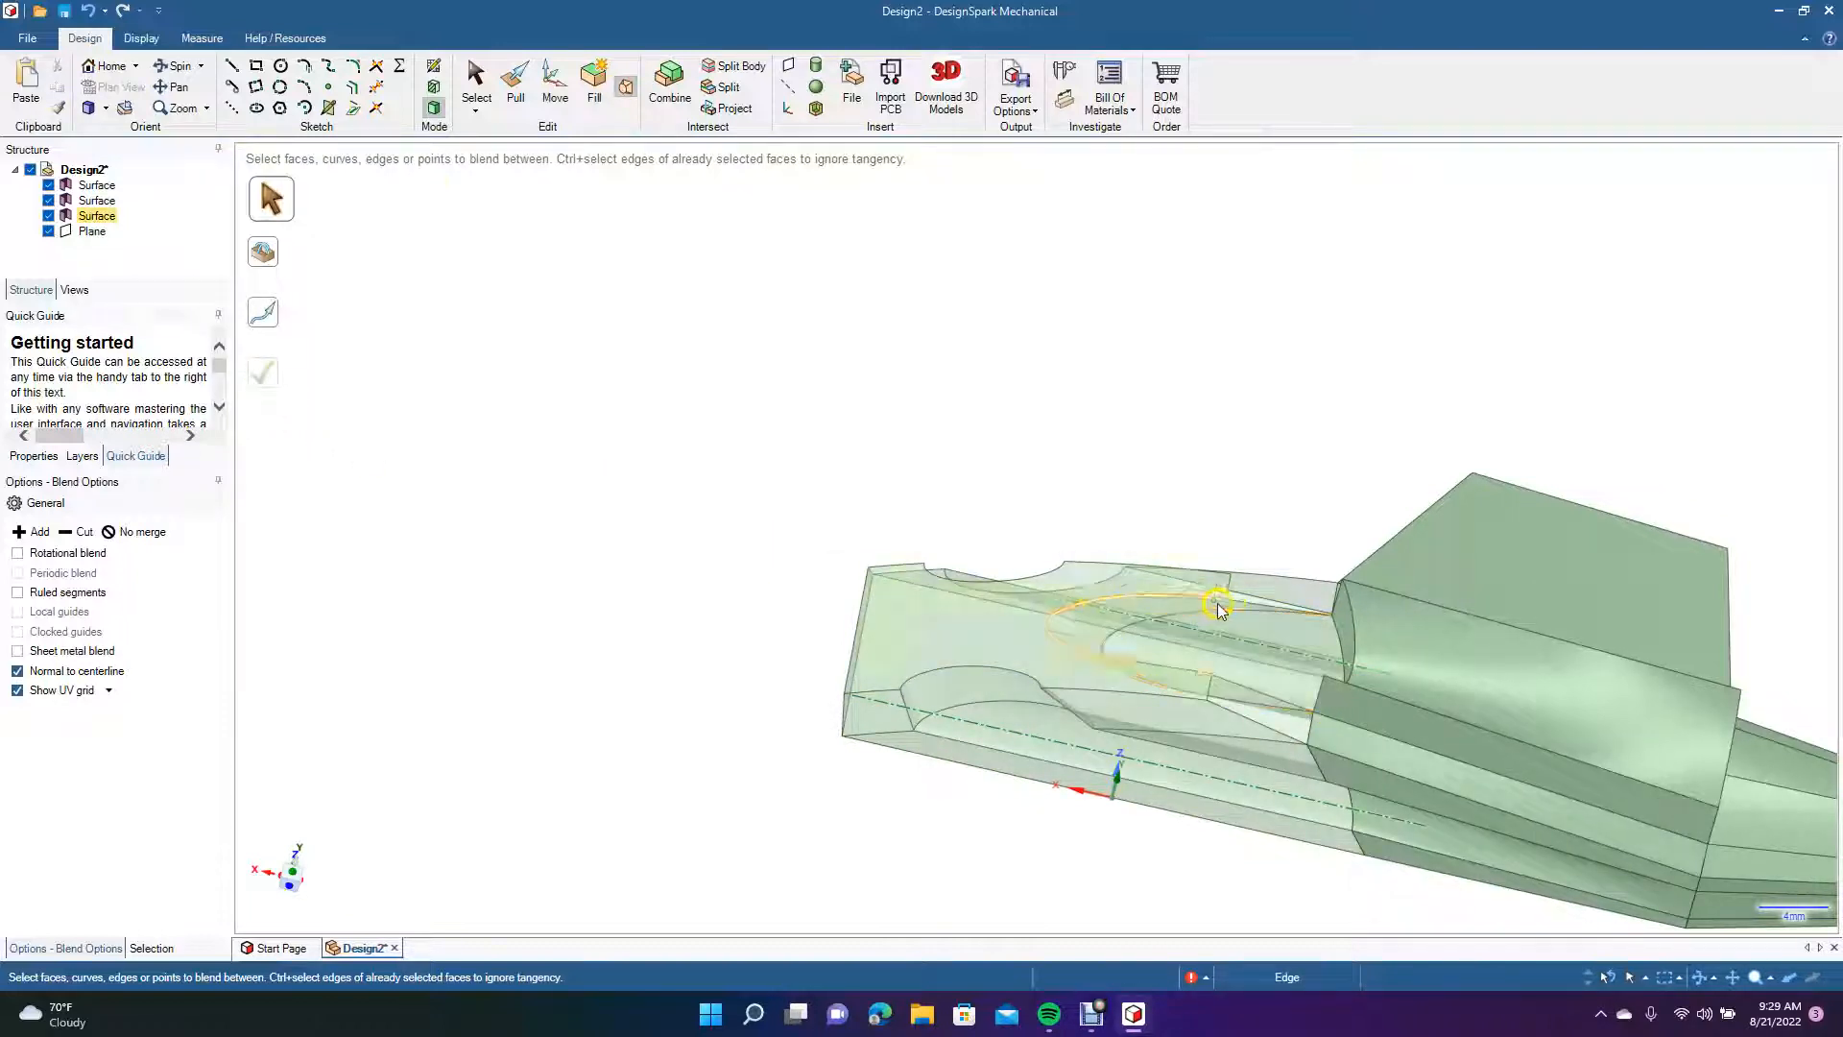
{"action": "left_click", "coordinate": [592, 338]}
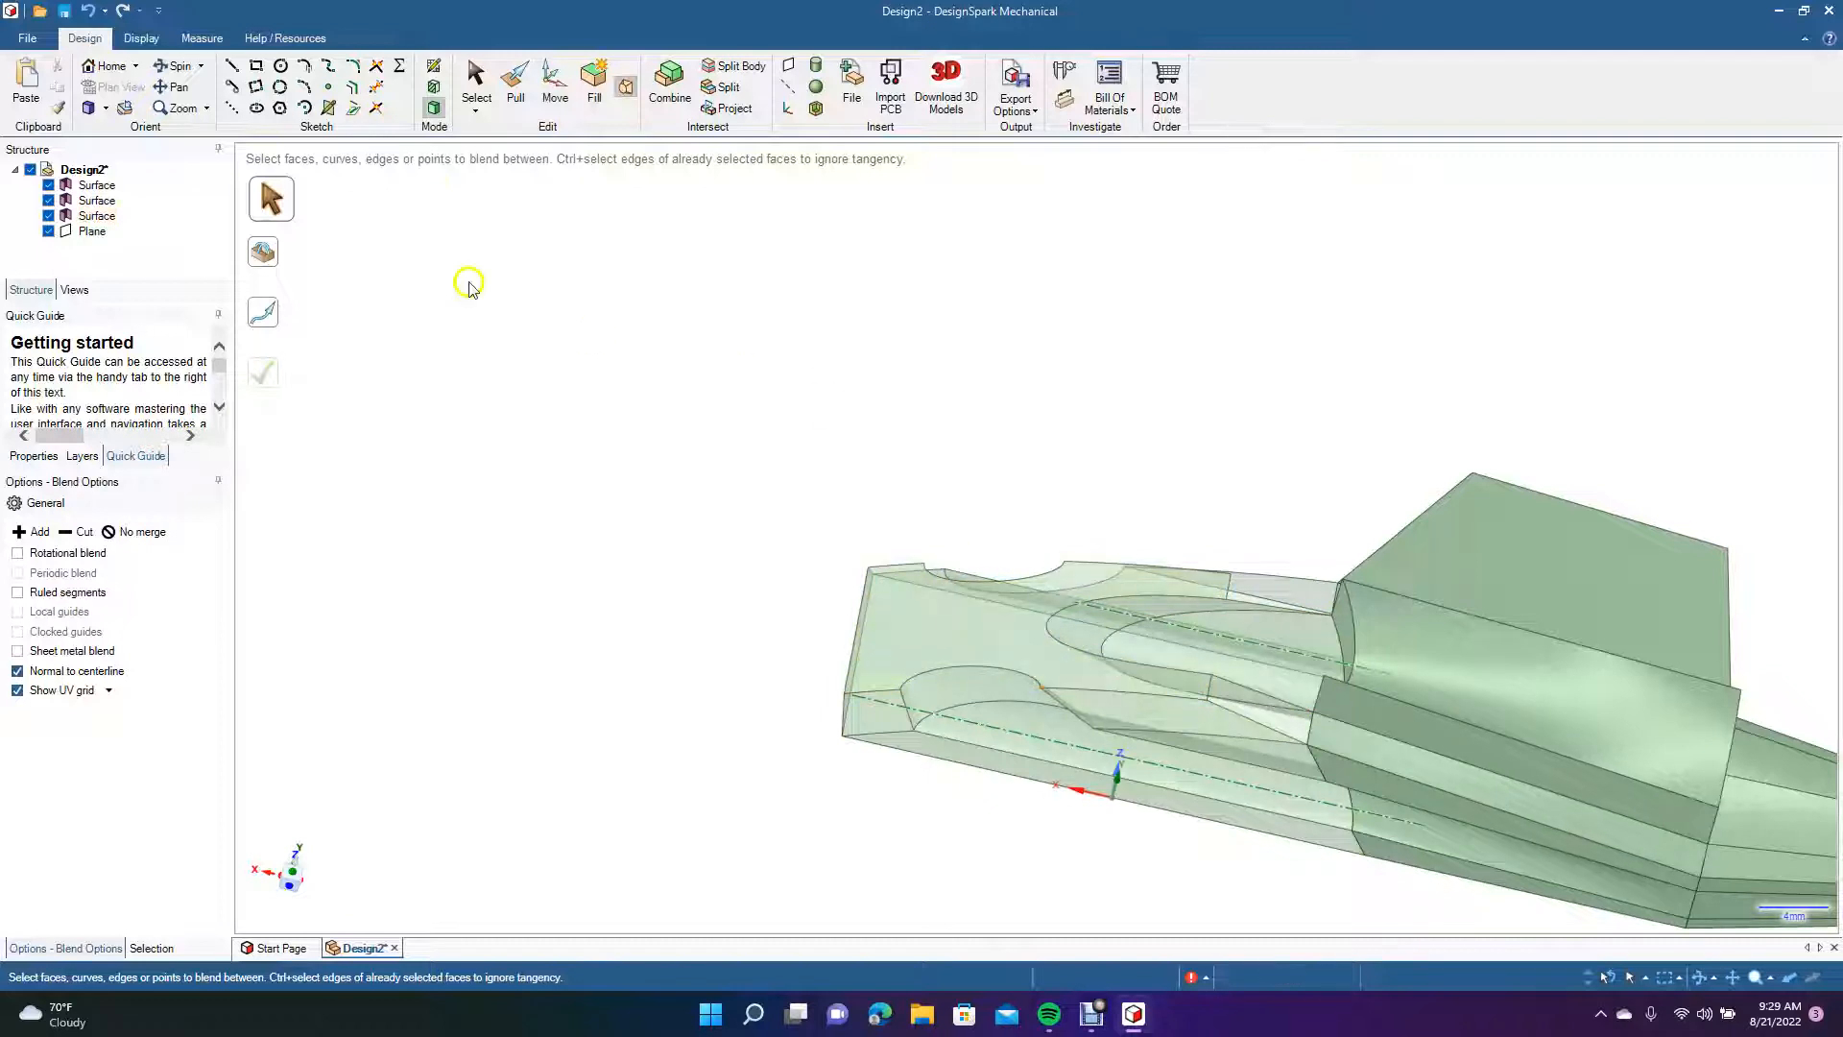
Blend the short edge near the free end on the opposite side to the wedge's matching long-side edge.
{"action": "left_click", "coordinate": [181, 67]}
{"action": "left_click_drag", "start_coordinate": [659, 329], "coordinate": [743, 497]}
{"action": "left_click", "coordinate": [627, 90]}
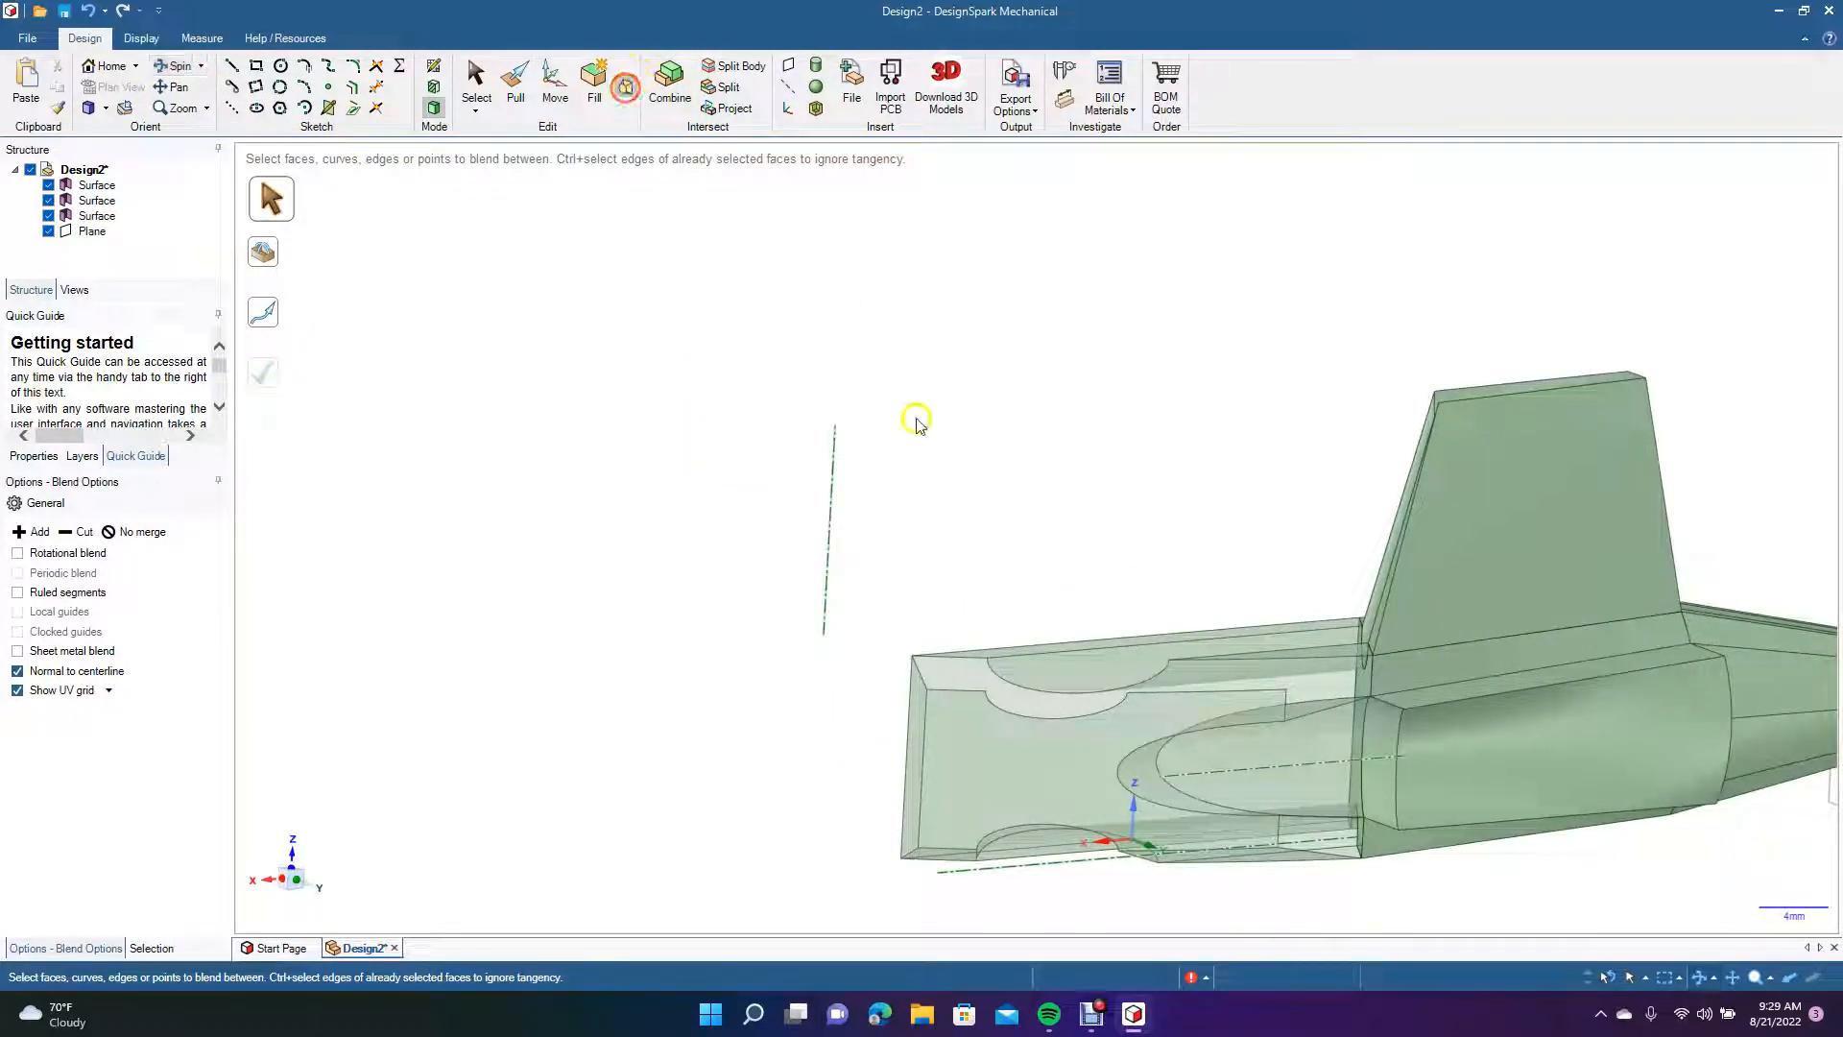
{"action": "left_click", "coordinate": [970, 687]}
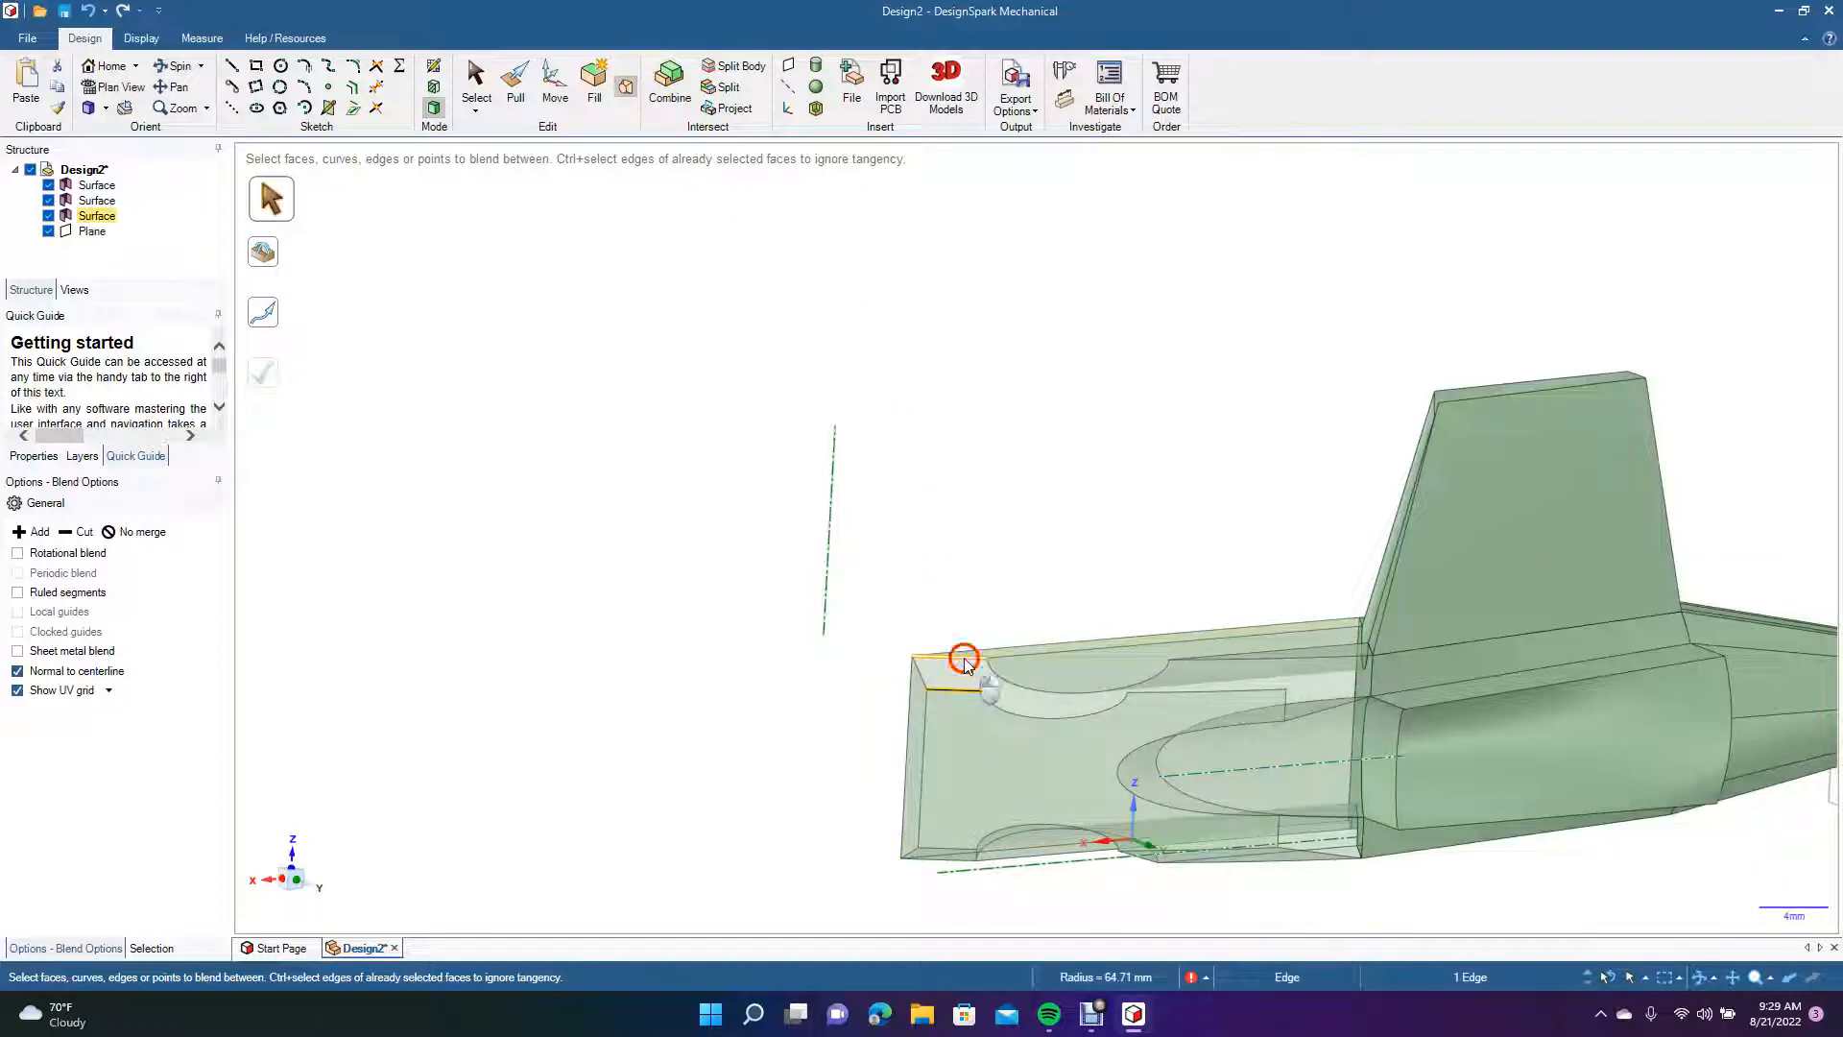
{"action": "left_click", "coordinate": [965, 660]}
{"action": "left_click", "coordinate": [267, 381]}
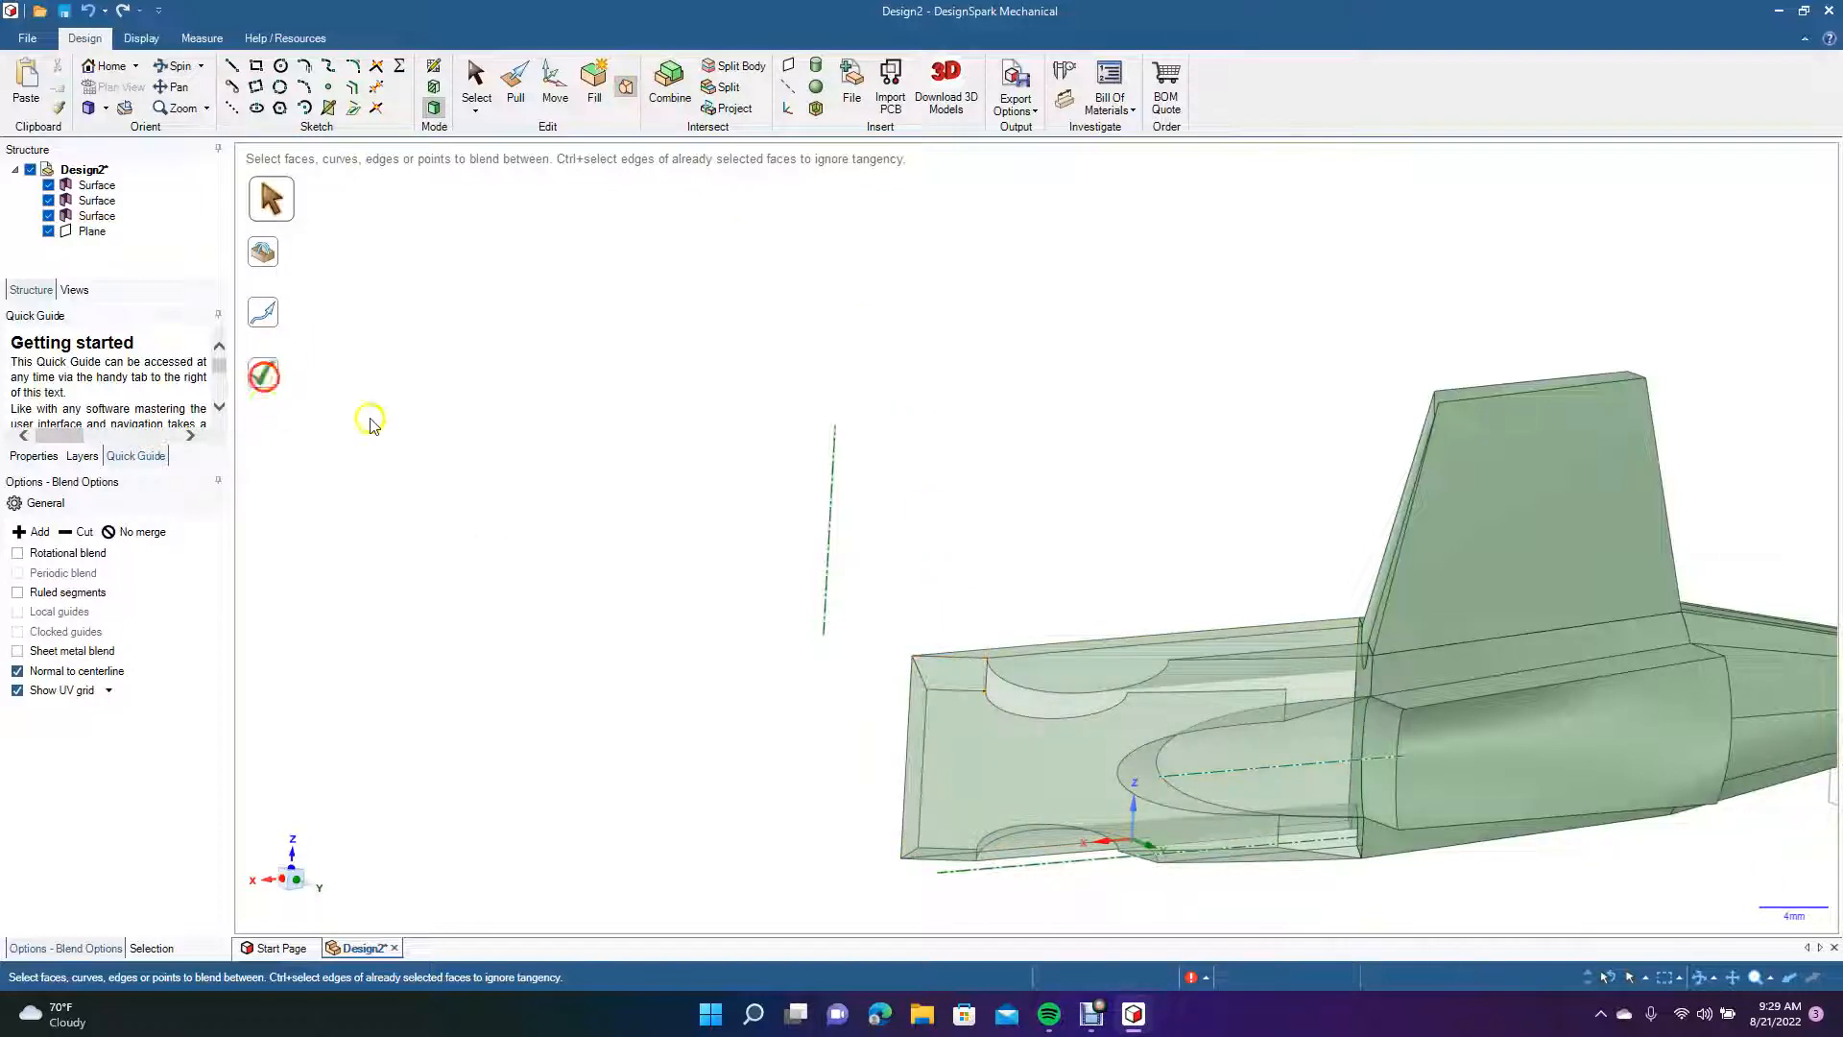
Blend the opposite side's concave edge to its groove arc and the outer fork edge to the matching wedge edge.
{"action": "left_click", "coordinate": [1034, 719]}
{"action": "left_click", "coordinate": [1044, 695]}
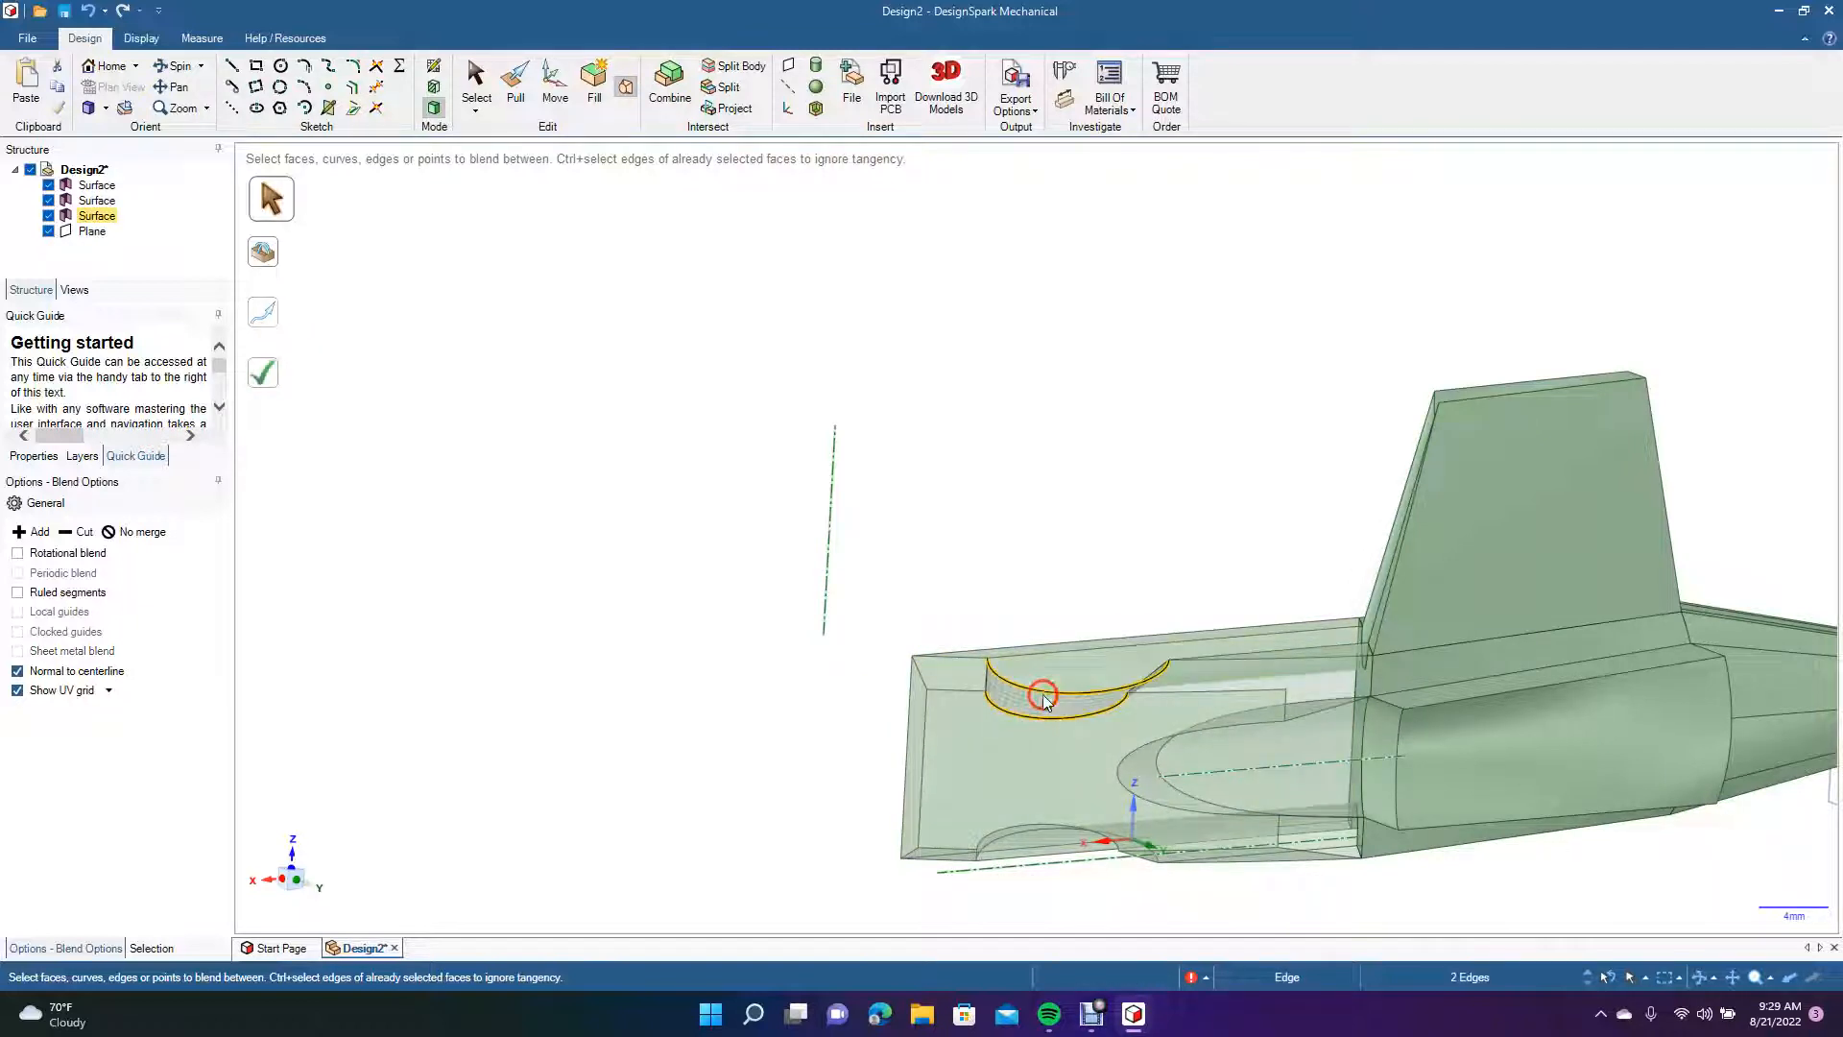
{"action": "left_click", "coordinate": [271, 384]}
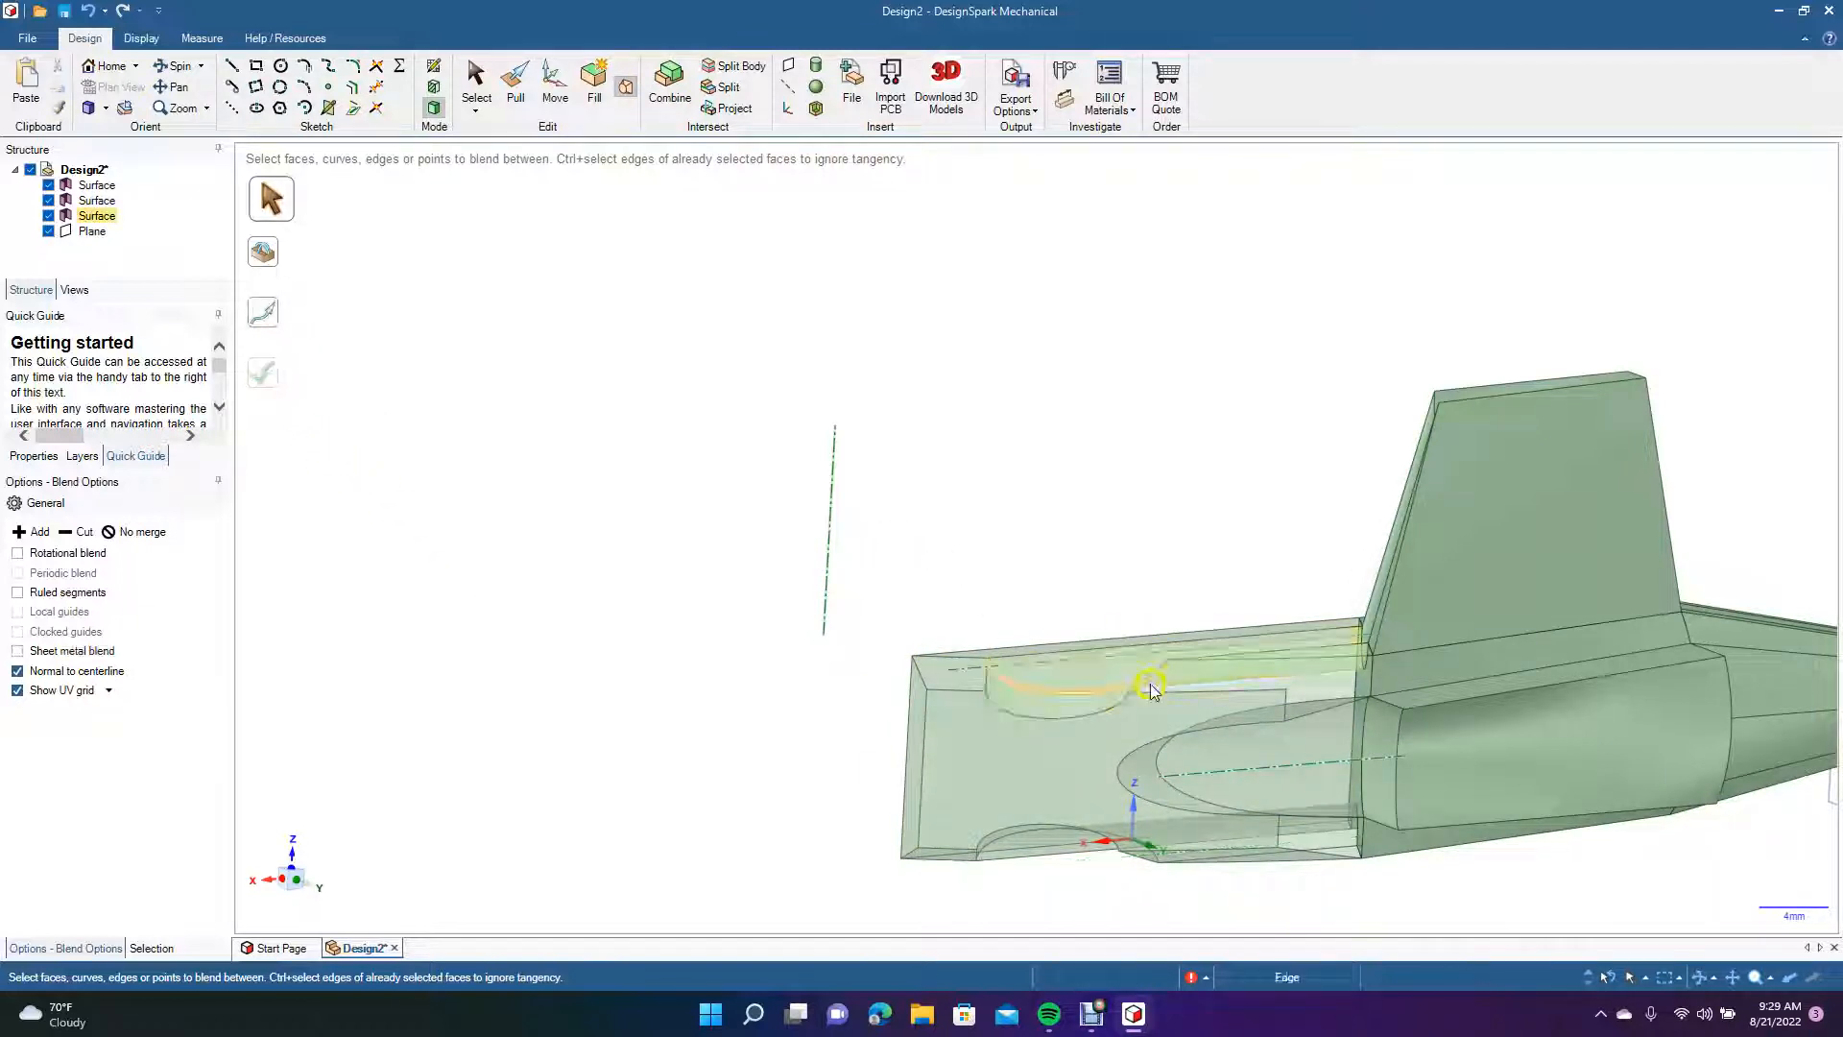
{"action": "left_click", "coordinate": [1170, 689]}
{"action": "left_click", "coordinate": [1212, 663]}
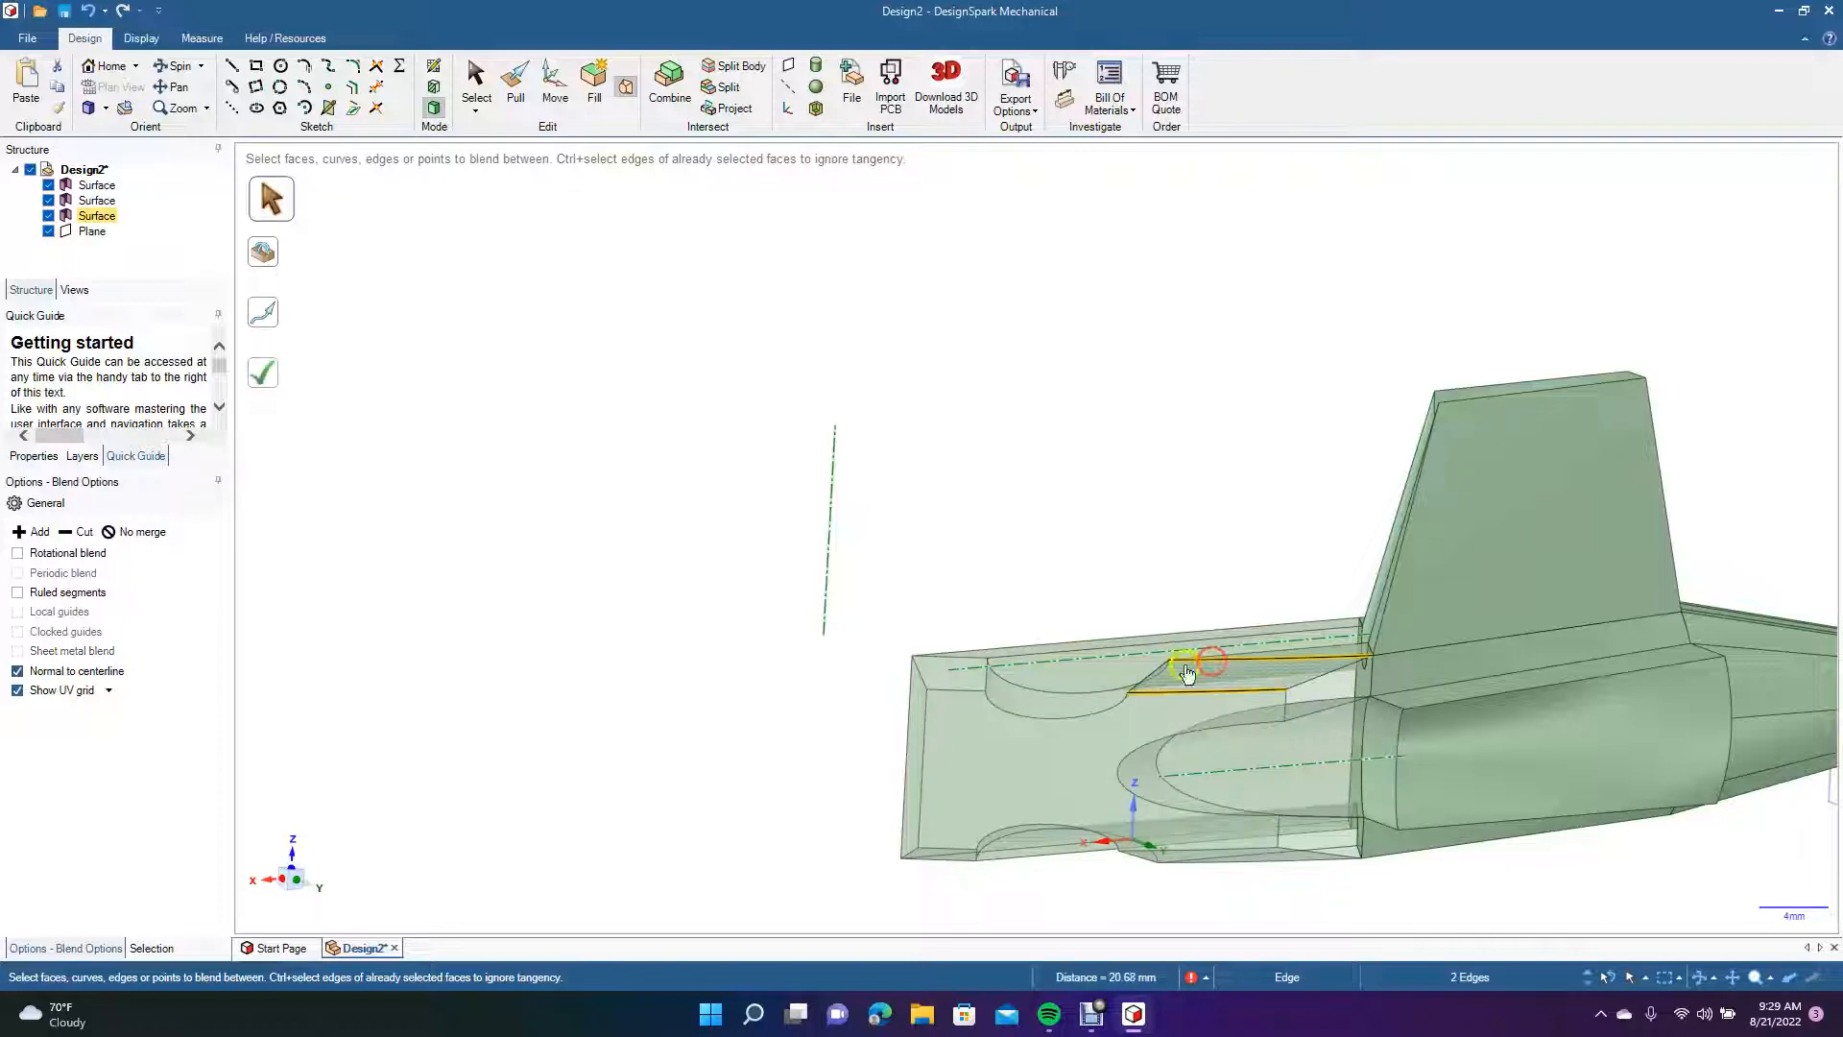
{"action": "left_click", "coordinate": [266, 384]}
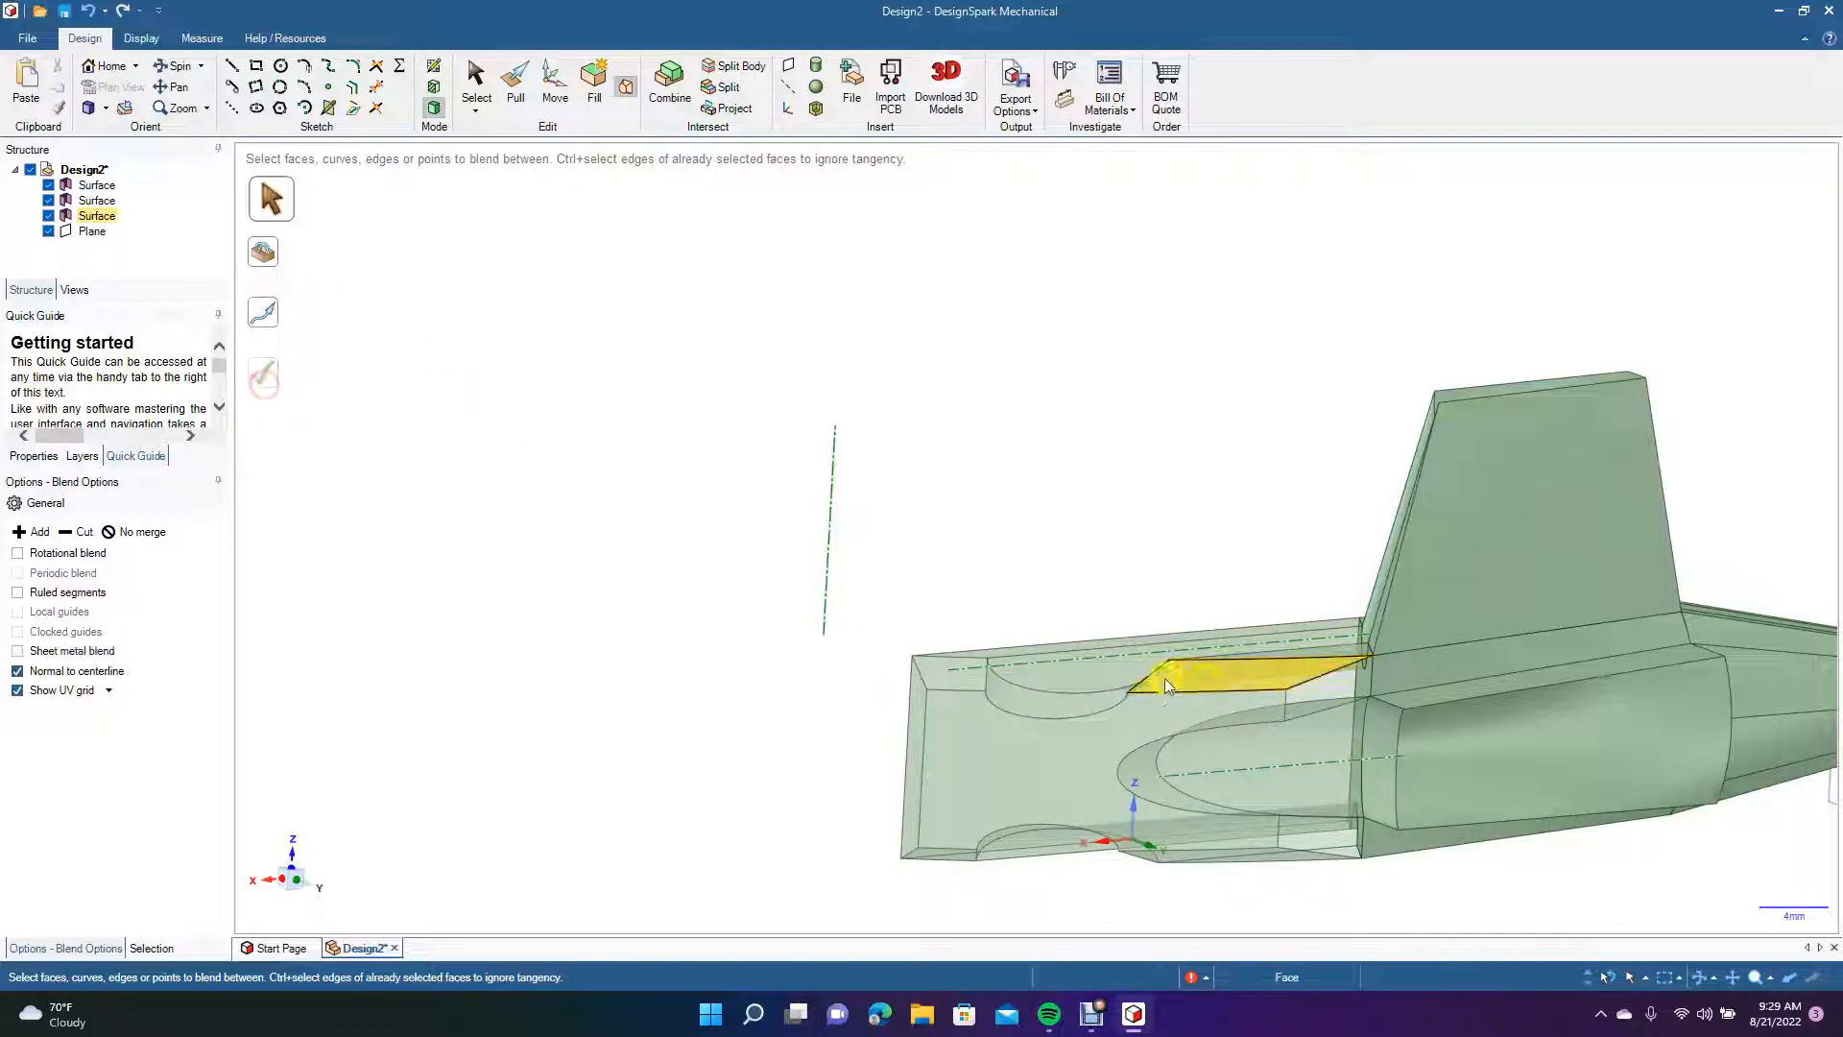
Blend the short end edges of both fork tips to the matching edges at the wedge's wide end.
{"action": "left_click", "coordinate": [1285, 706]}
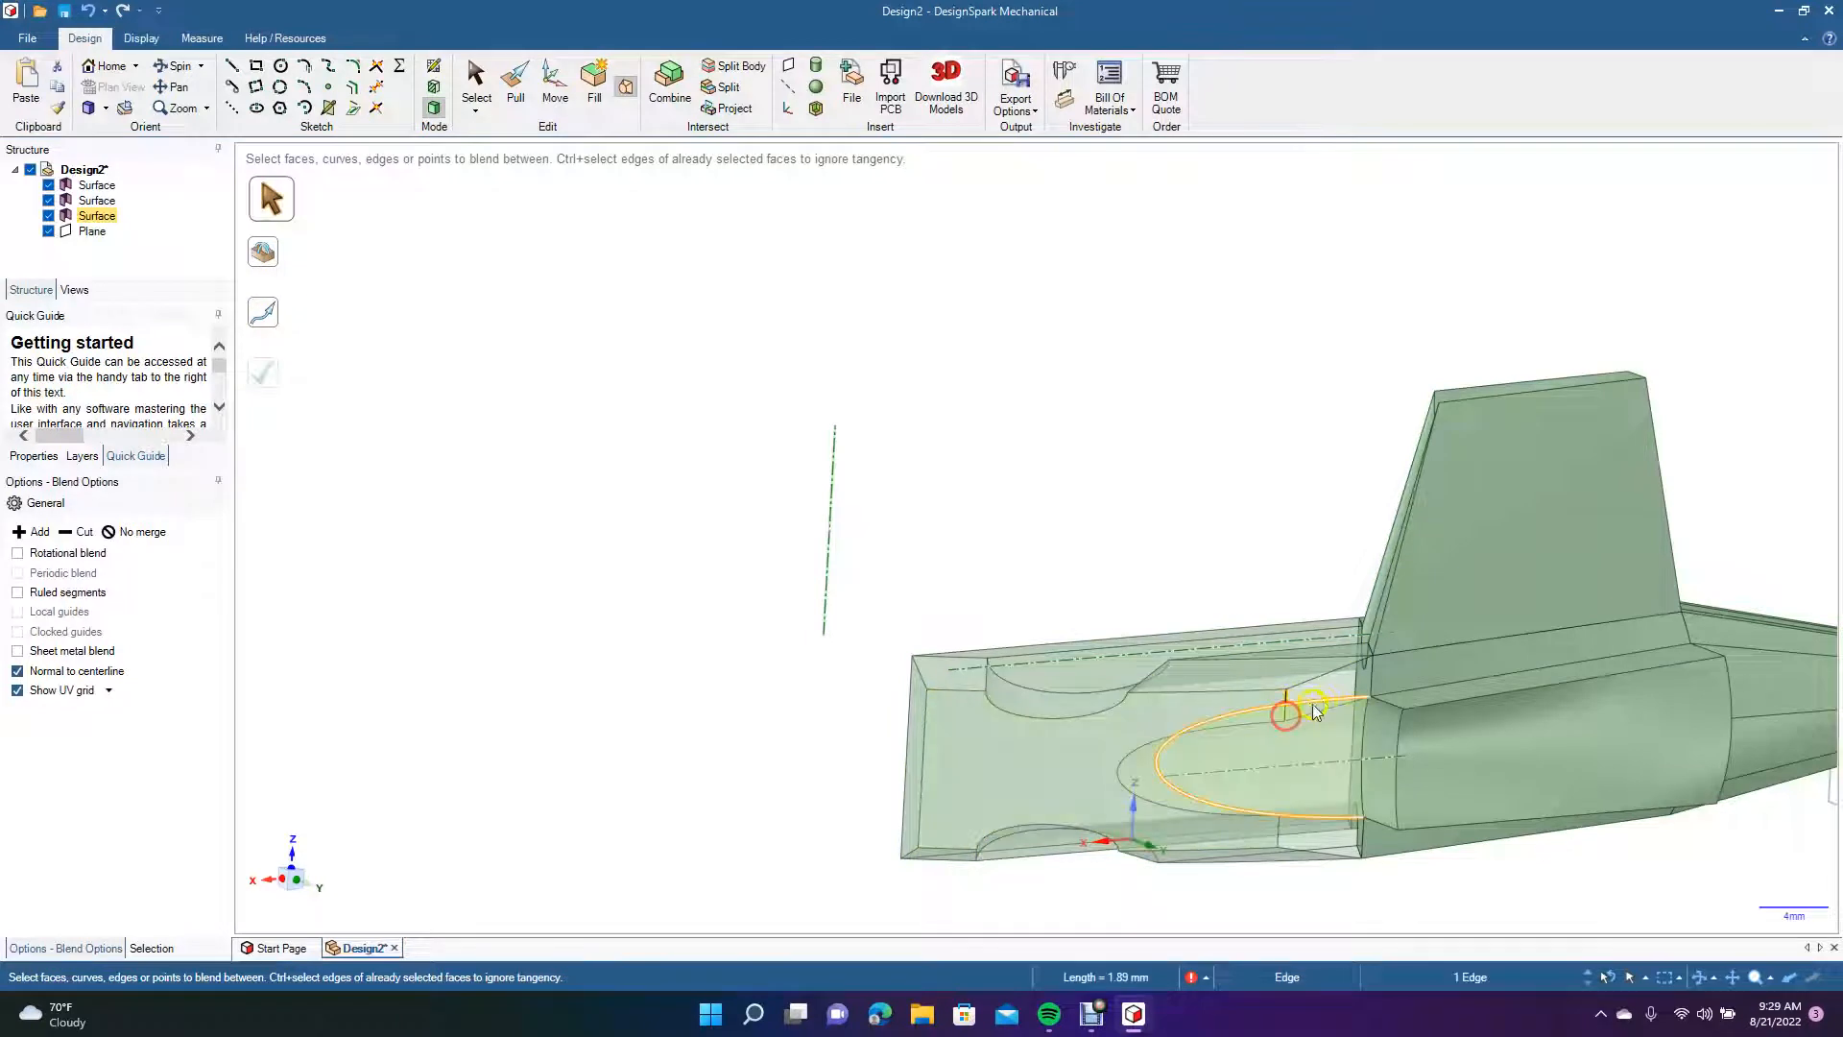
{"action": "left_click", "coordinate": [1373, 687]}
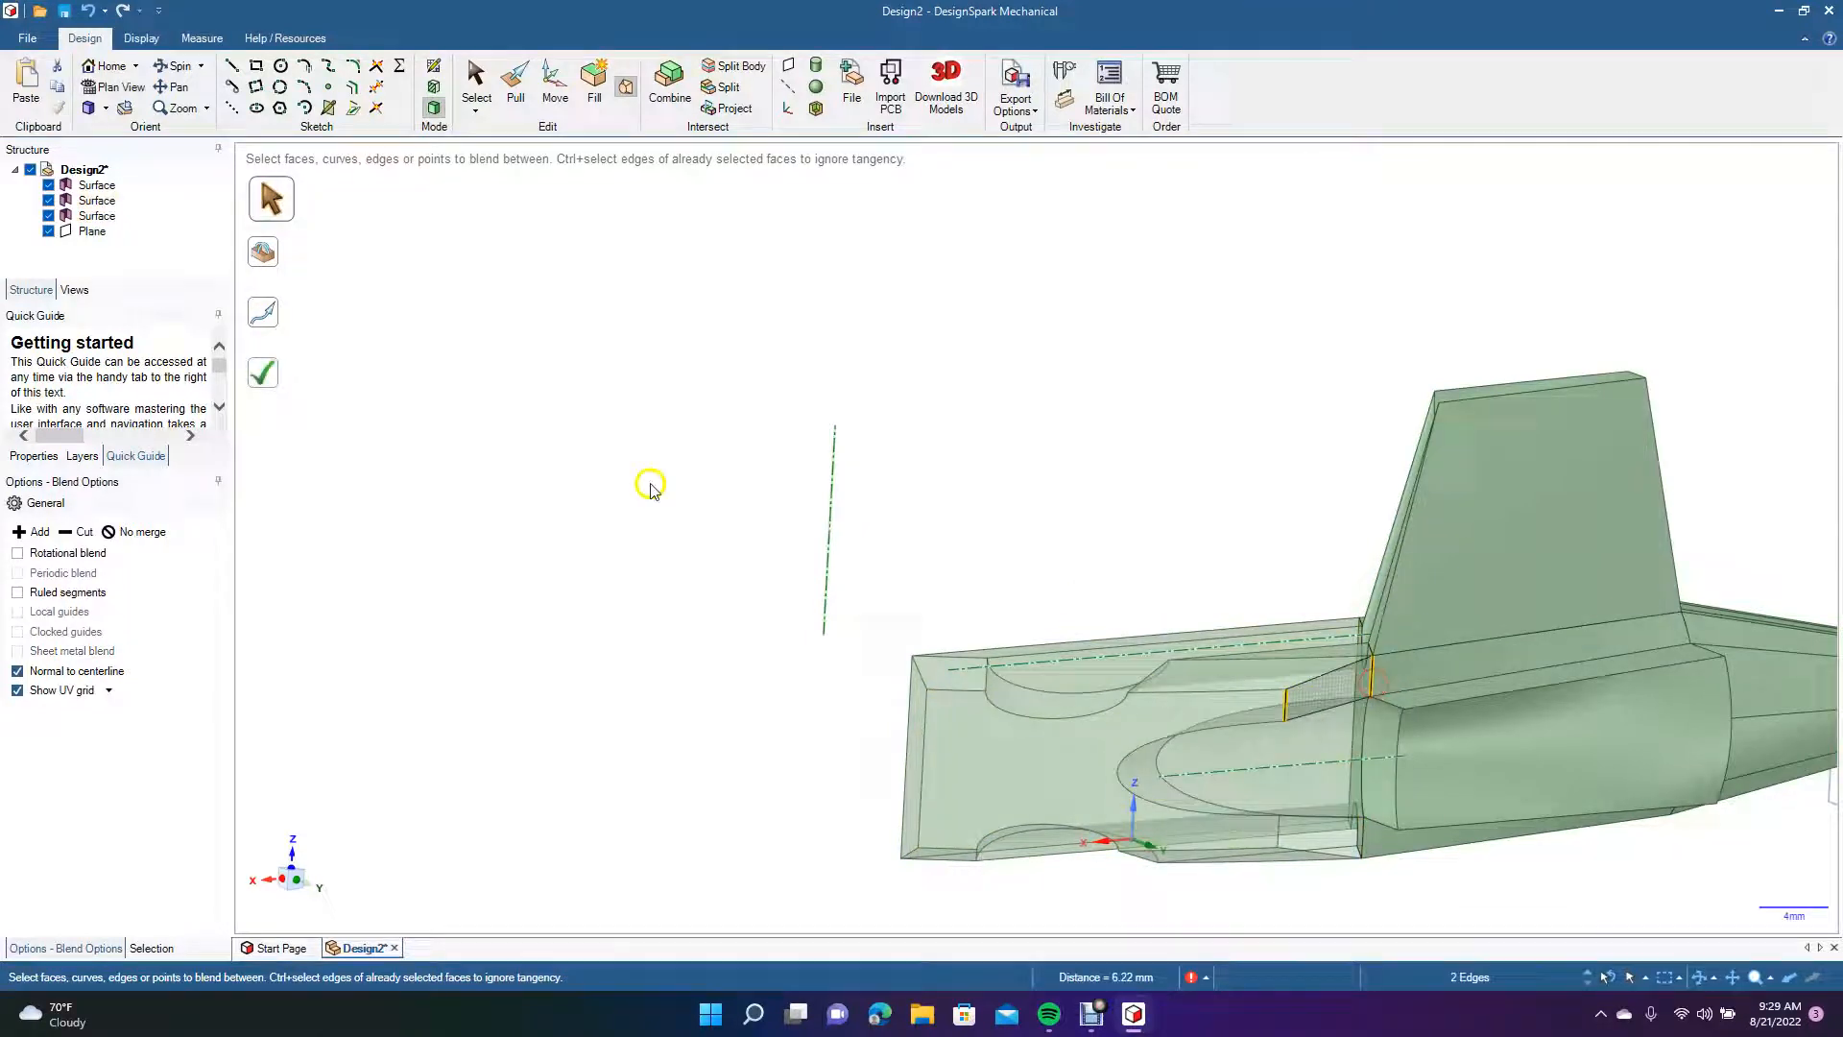
{"action": "left_click", "coordinate": [268, 381]}
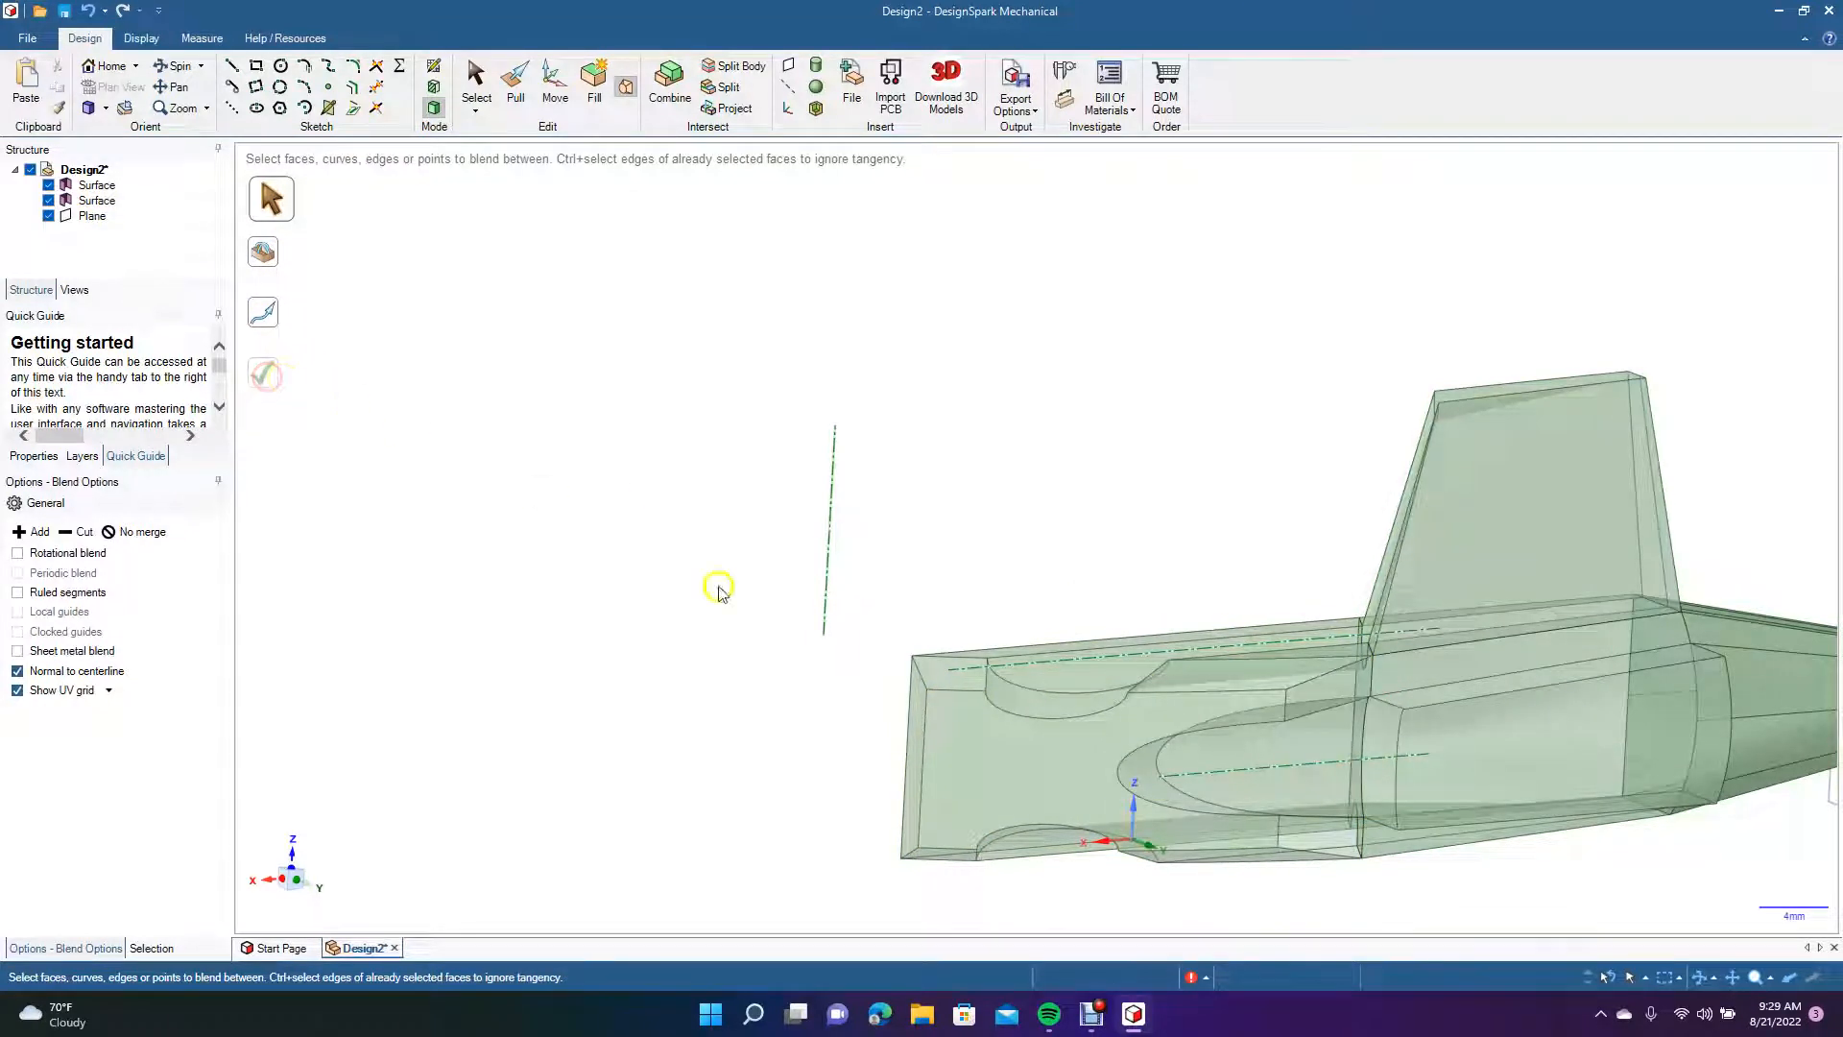
{"action": "left_click", "coordinate": [1281, 838]}
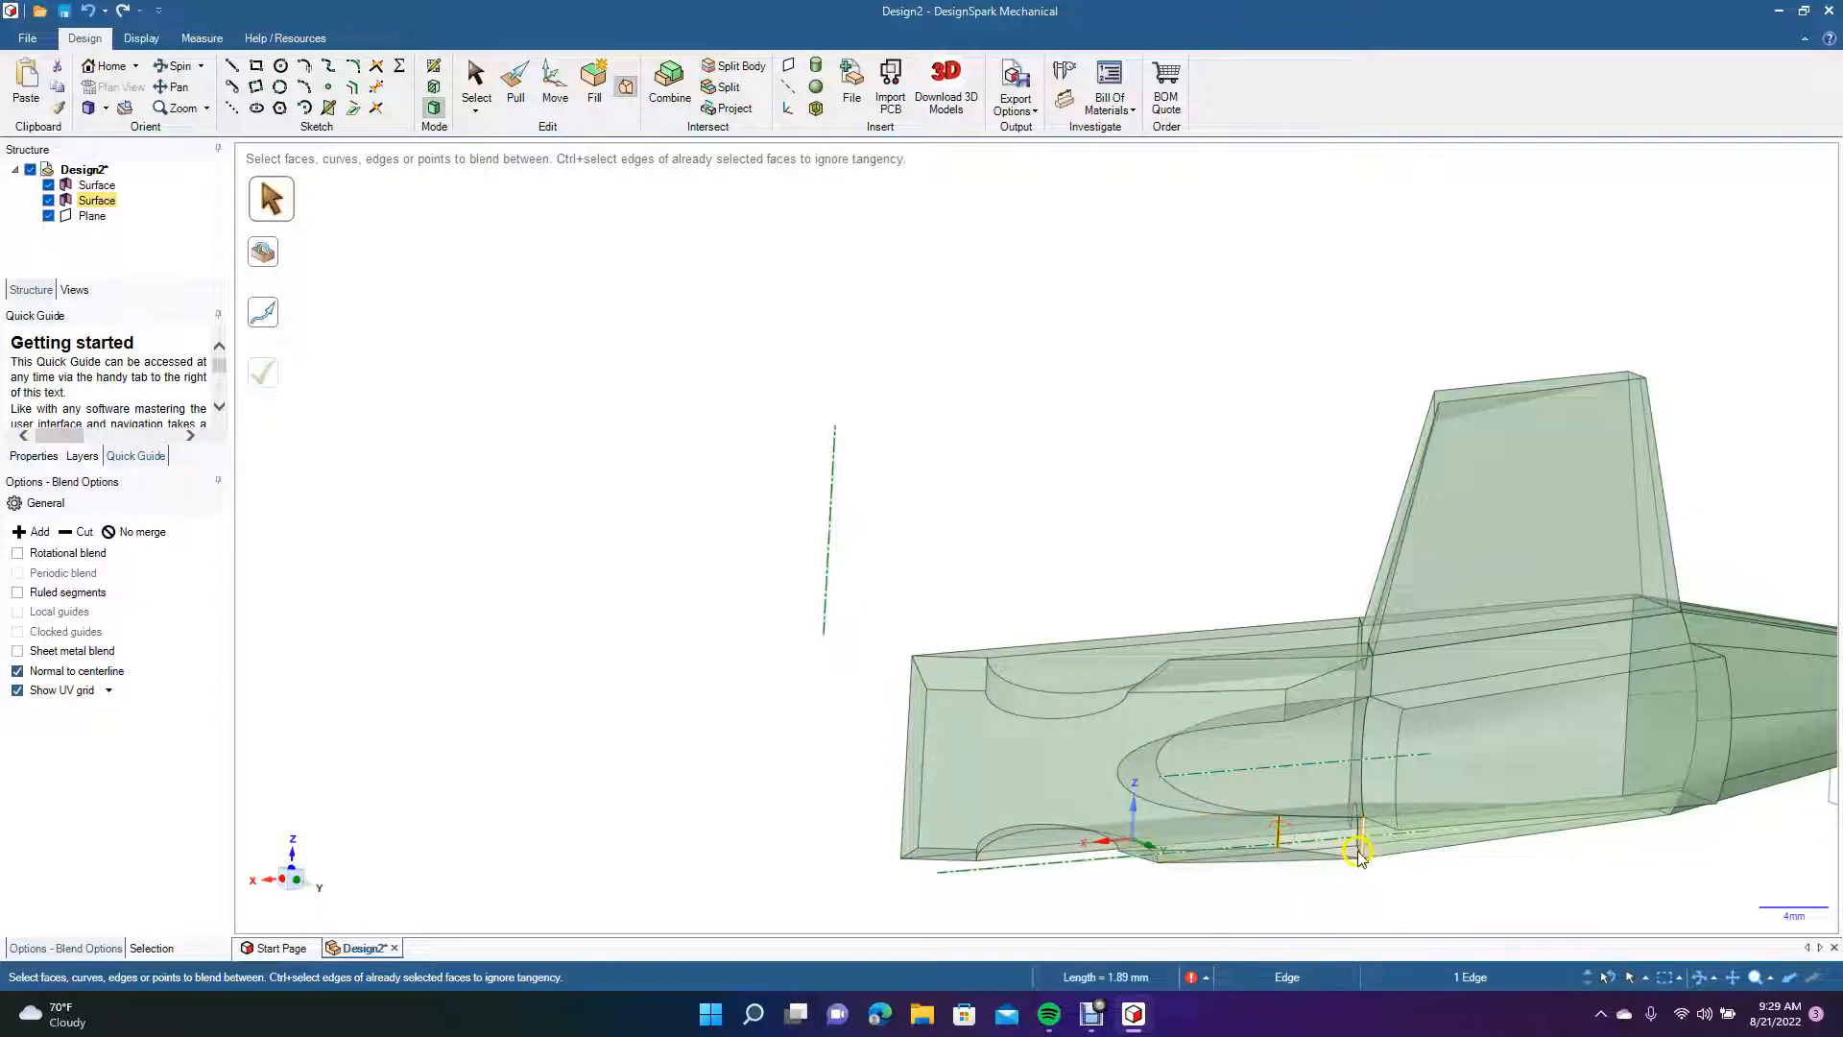
{"action": "left_click", "coordinate": [1361, 854]}
{"action": "left_click", "coordinate": [261, 381]}
Set the raised top face near the free end to the Opaque display style.
{"action": "left_click", "coordinate": [179, 66]}
{"action": "left_click_drag", "start_coordinate": [499, 298], "coordinate": [408, 130]}
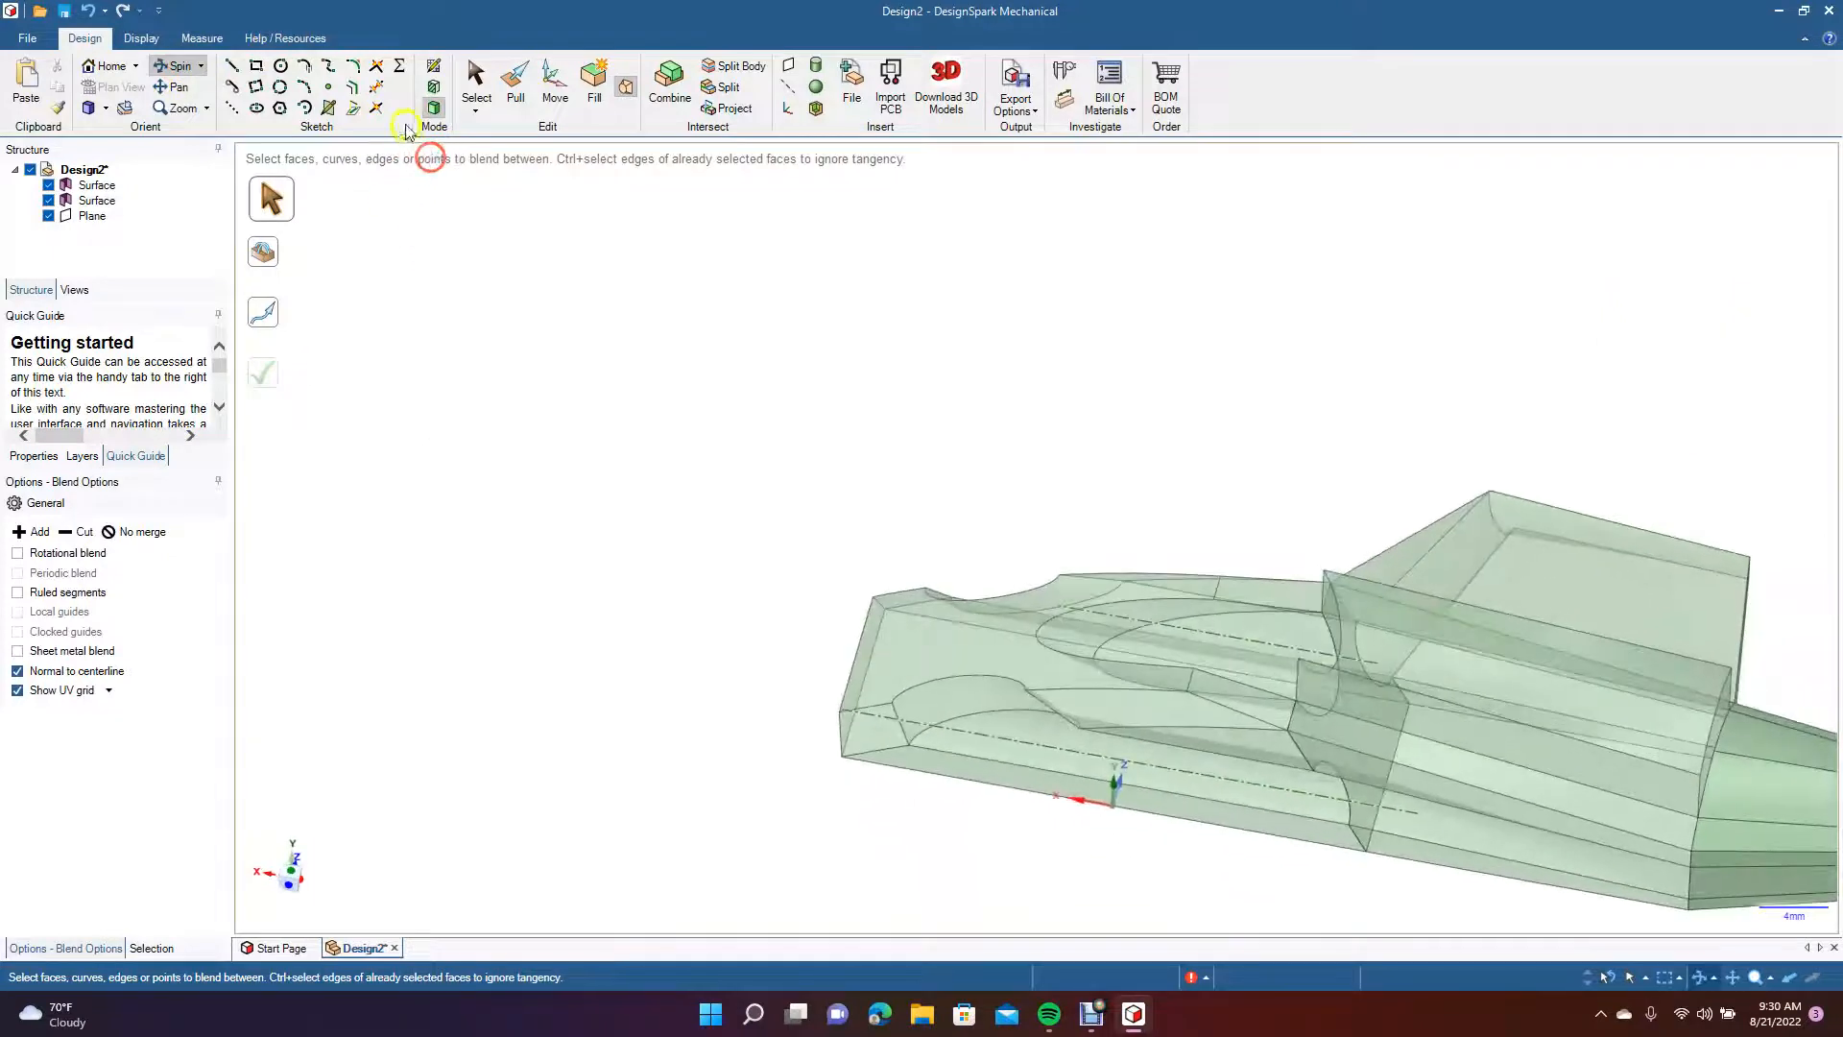
{"action": "left_click", "coordinate": [476, 78]}
{"action": "left_click", "coordinate": [939, 641]}
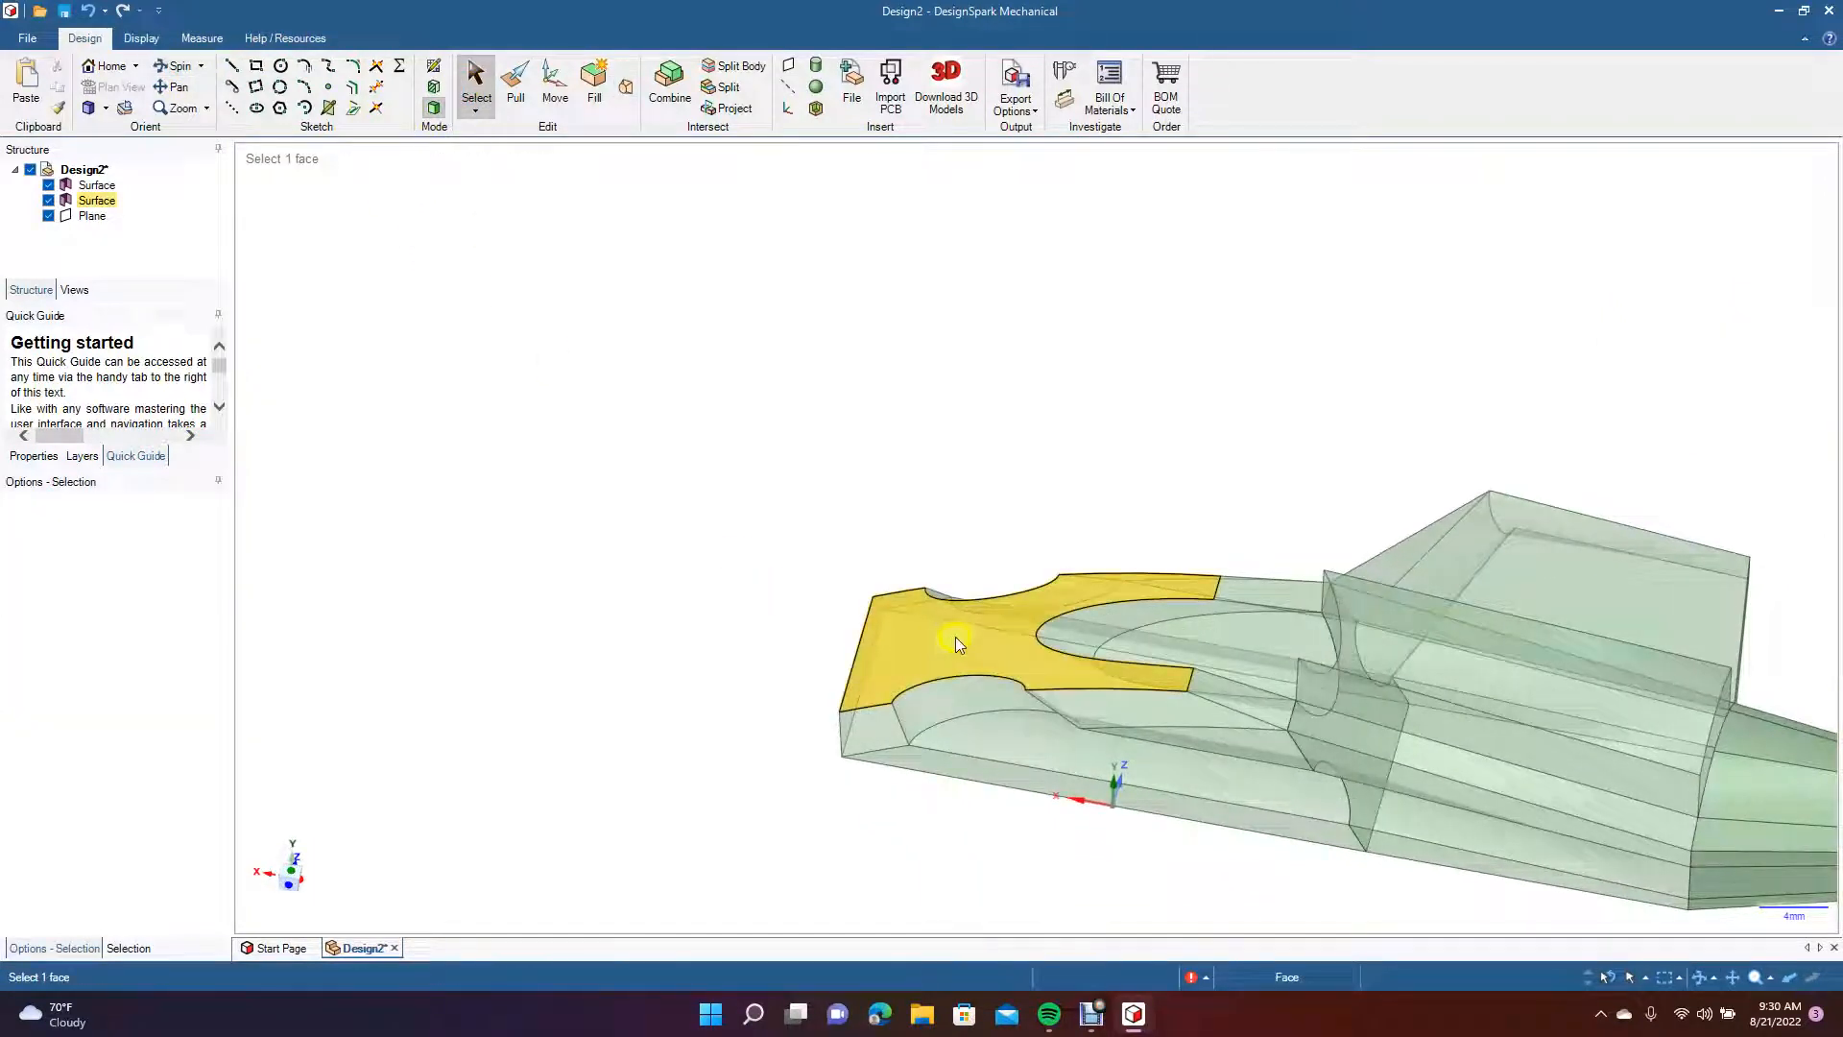
{"action": "left_click", "coordinate": [955, 637]}
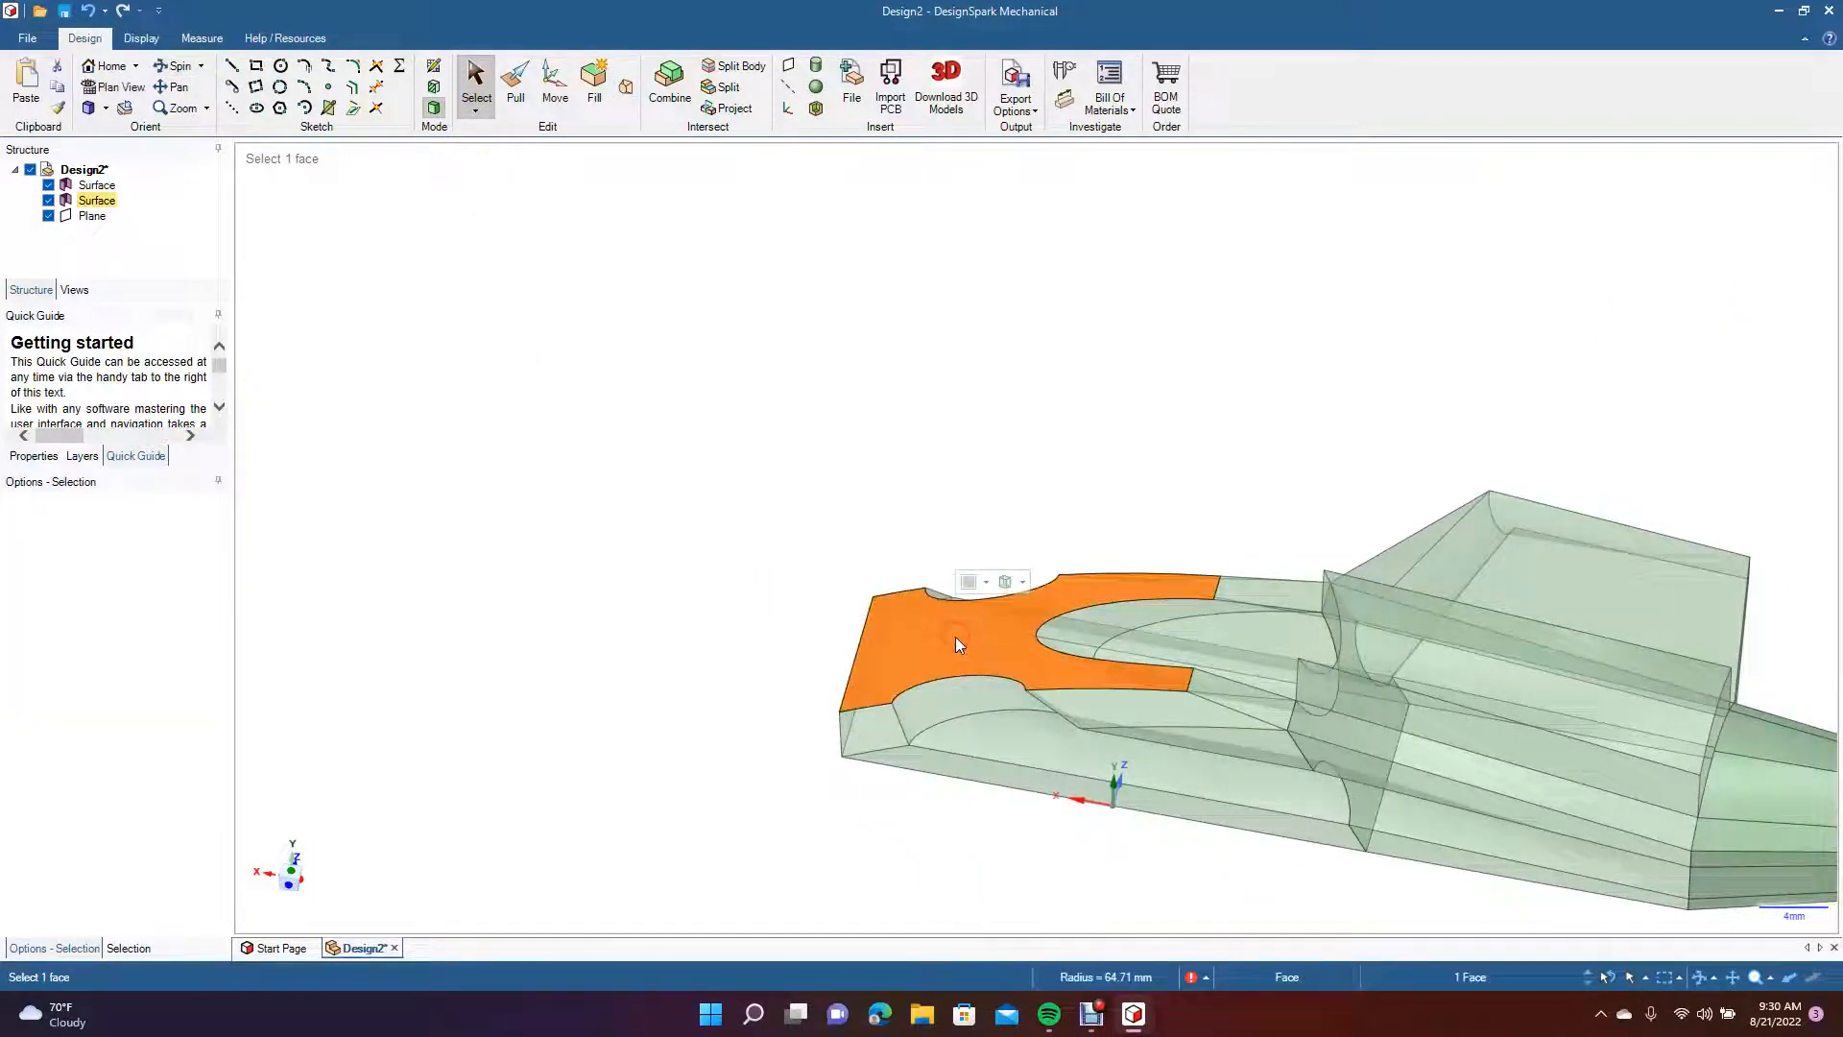
{"action": "left_click", "coordinate": [1025, 583]}
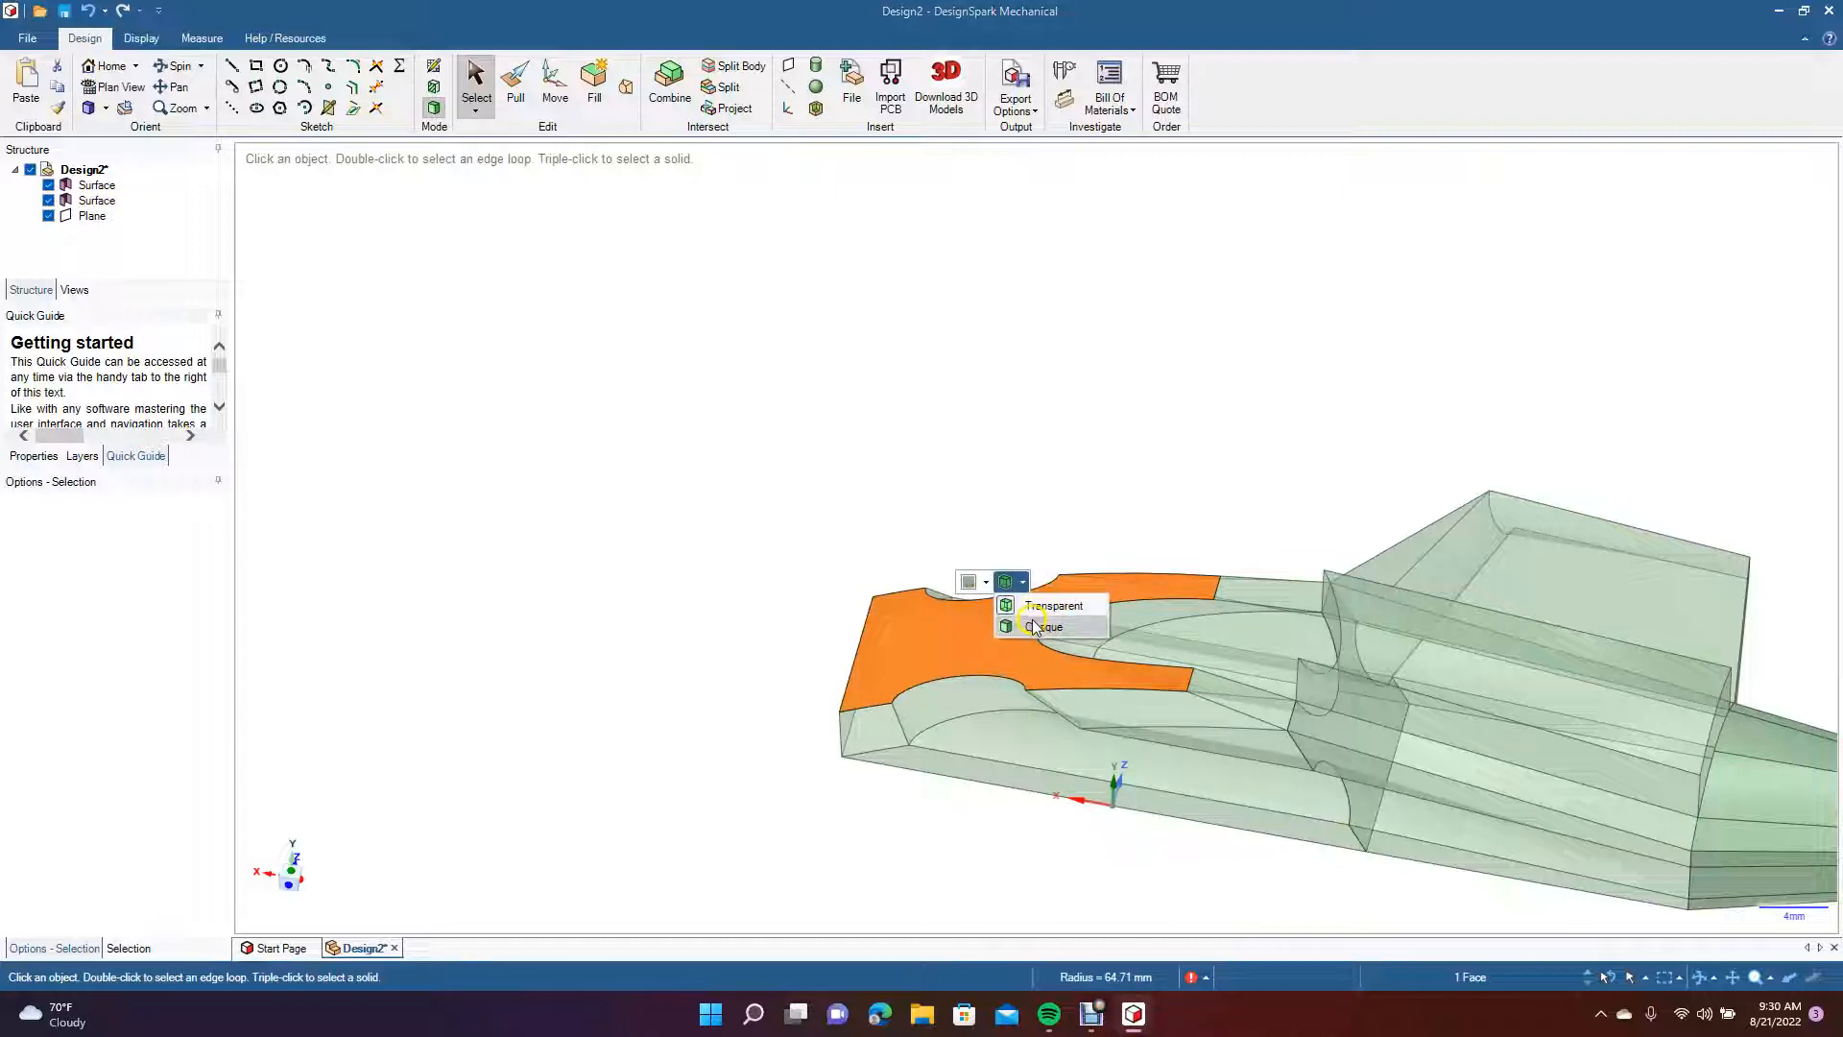
{"action": "left_click", "coordinate": [1033, 619]}
{"action": "left_click", "coordinate": [775, 520]}
Detach the large outer face of the fin standing out from the wedge's side and delete it.
{"action": "left_click", "coordinate": [176, 67]}
{"action": "left_click_drag", "start_coordinate": [534, 391], "coordinate": [719, 477]}
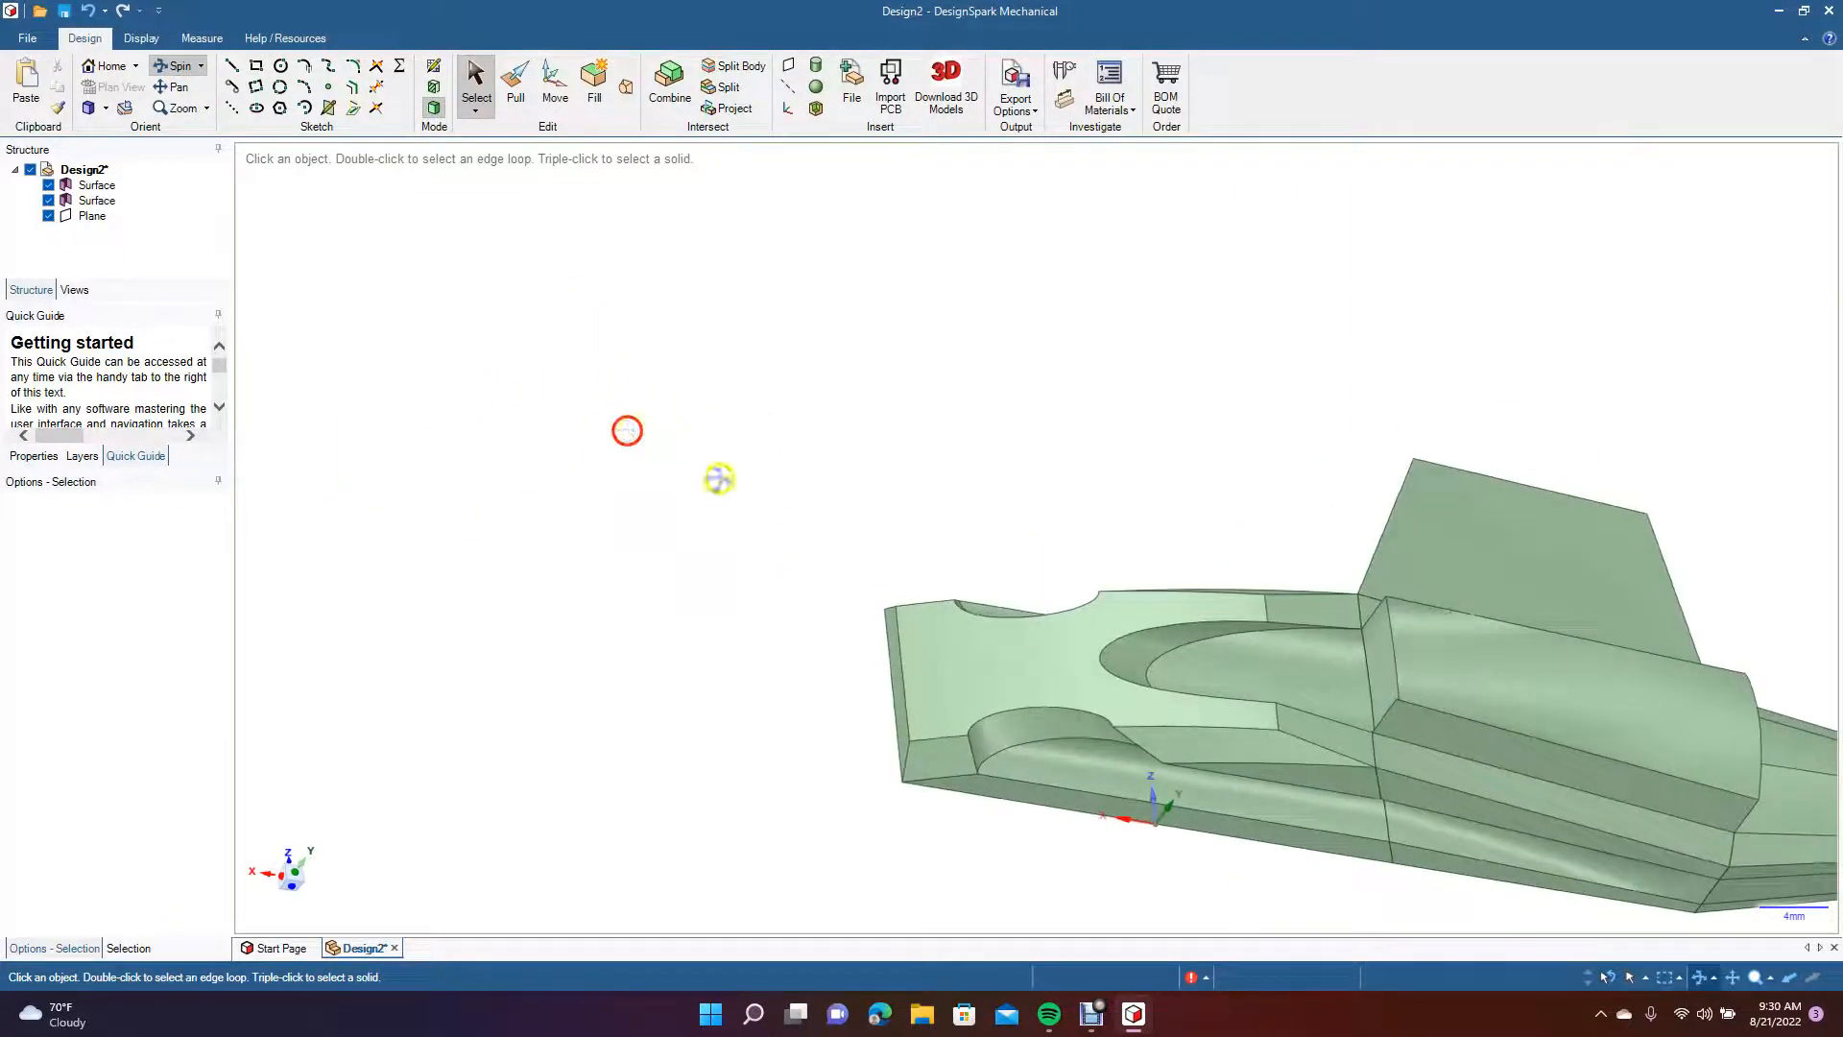
{"action": "left_click_drag", "start_coordinate": [761, 387], "coordinate": [746, 297]}
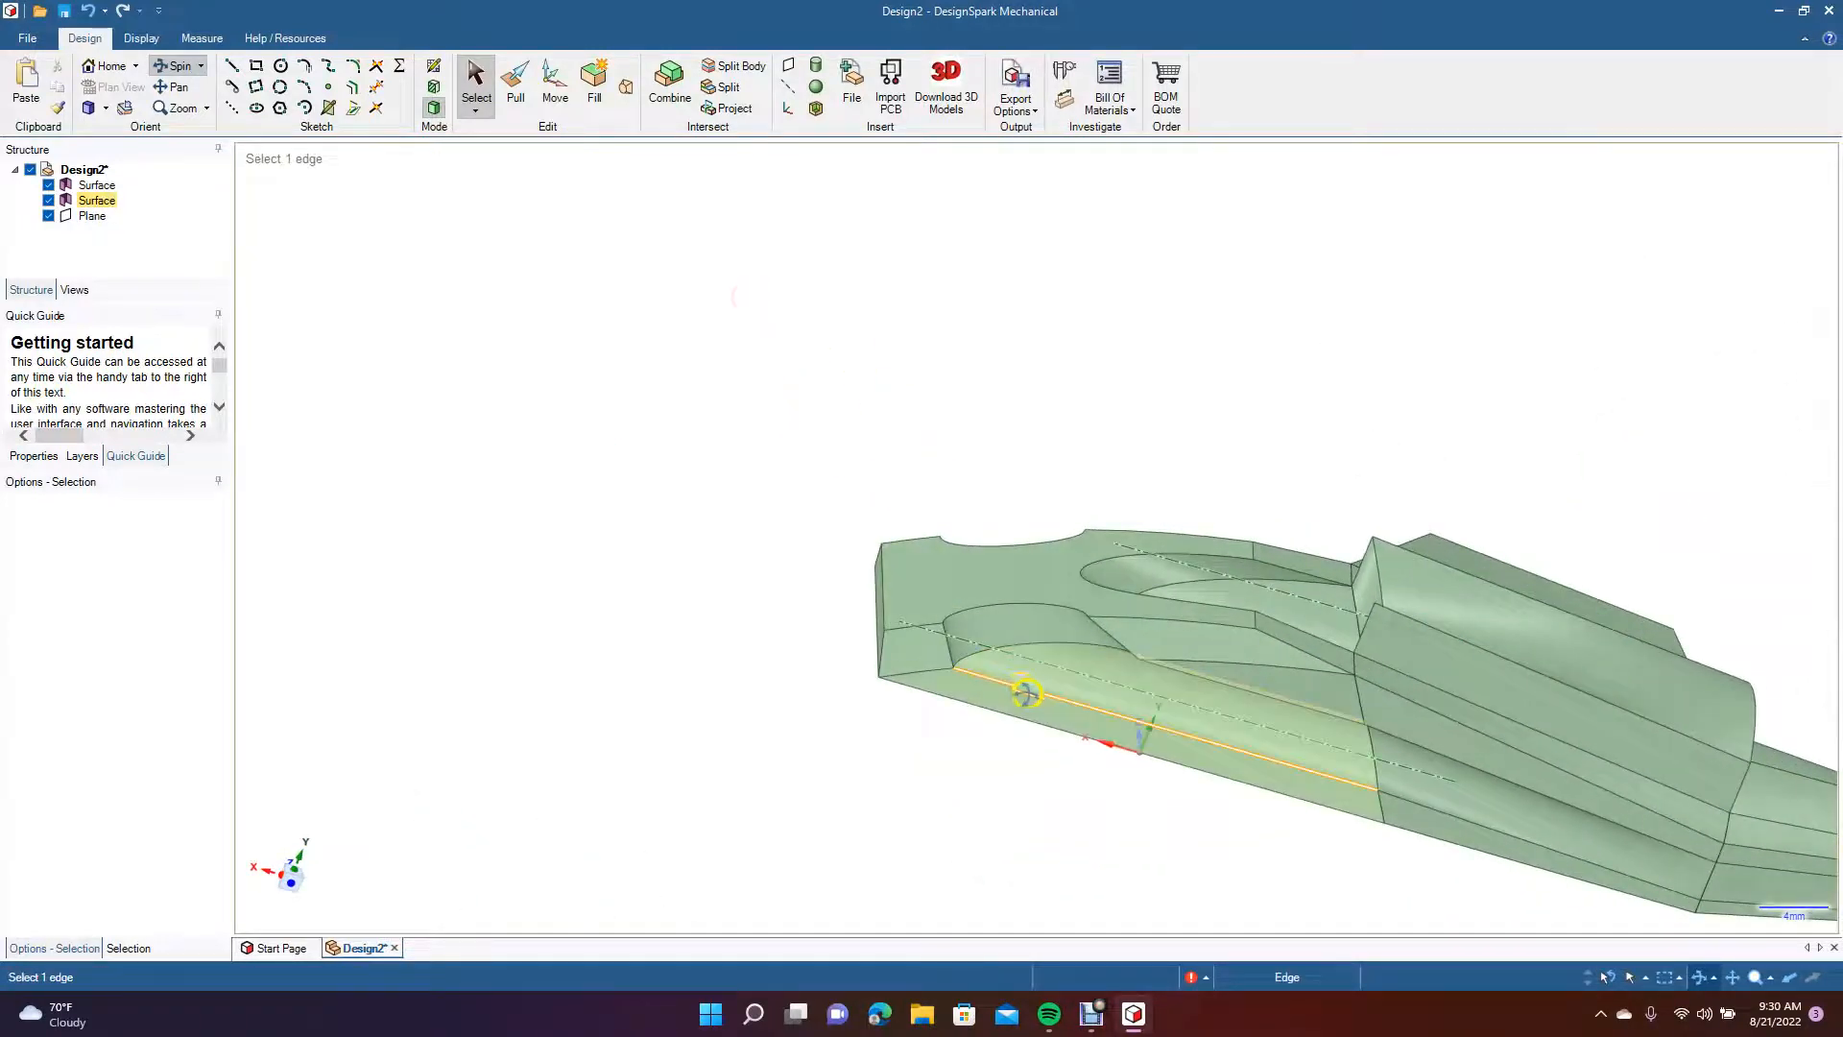
{"action": "left_click_drag", "start_coordinate": [723, 616], "coordinate": [872, 733]}
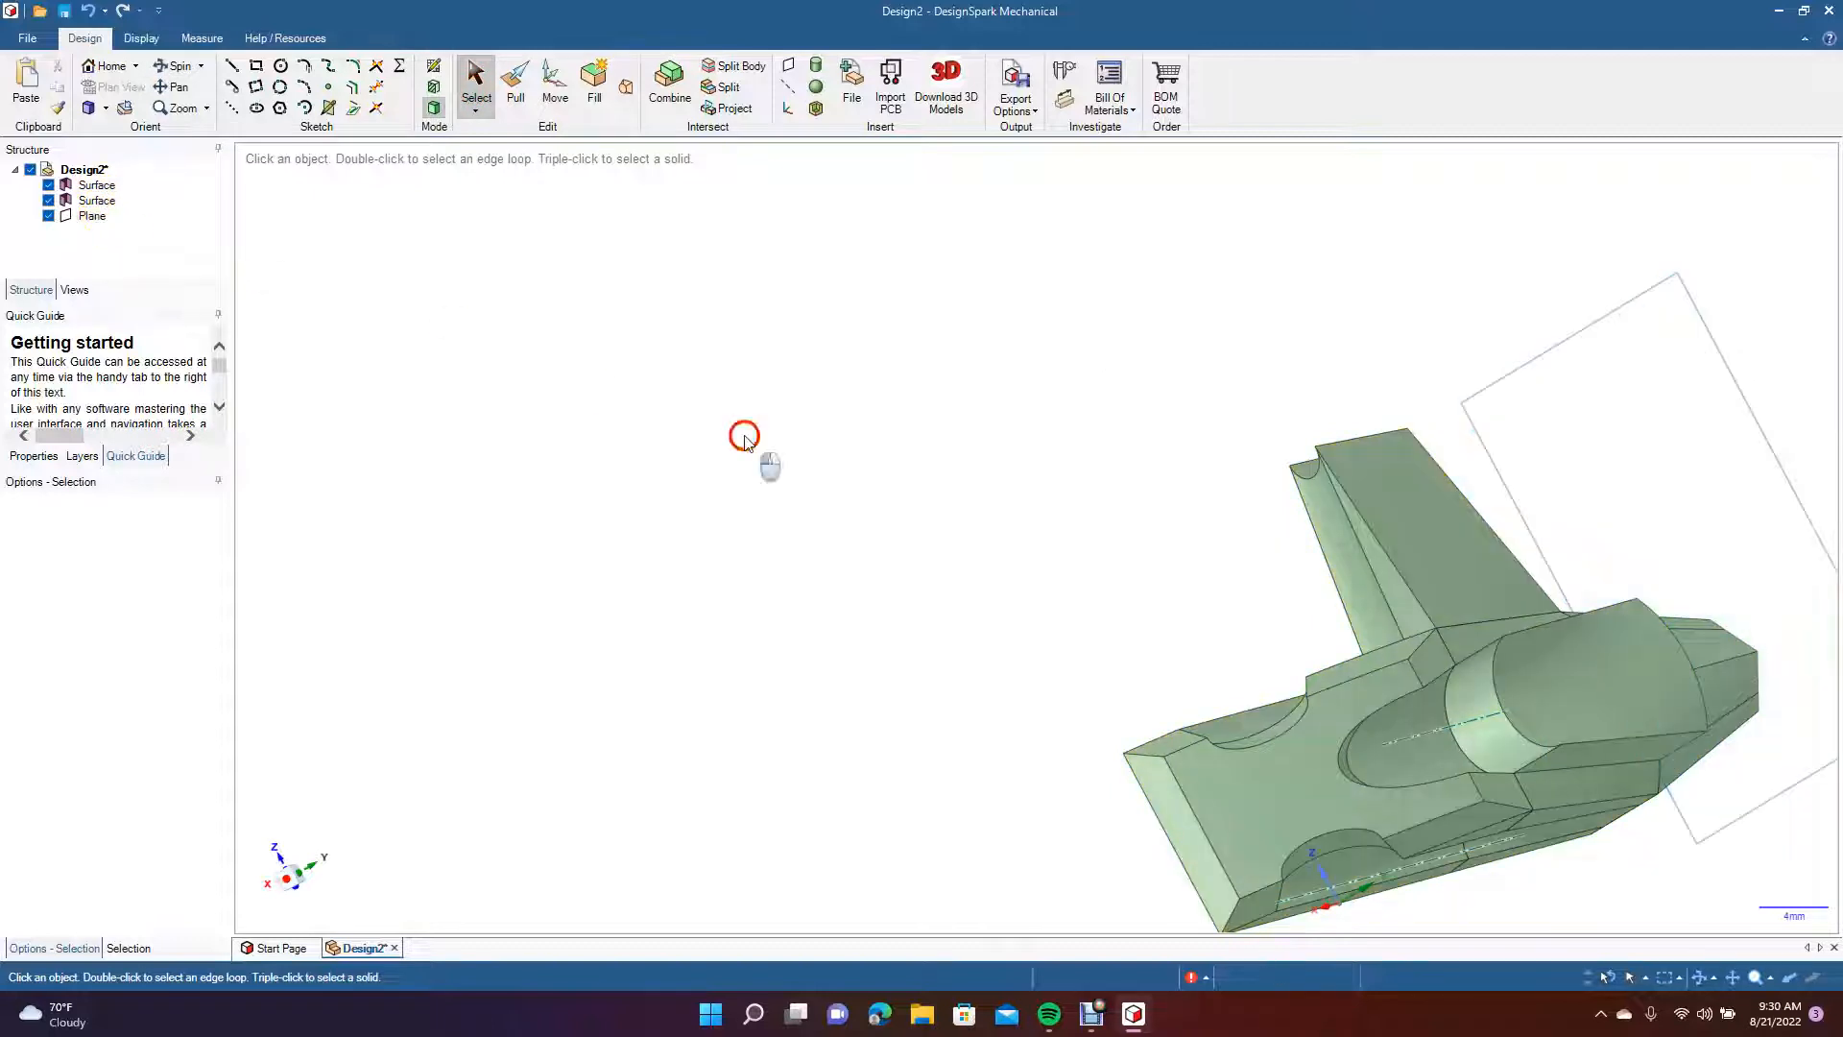
{"action": "left_click", "coordinate": [186, 74]}
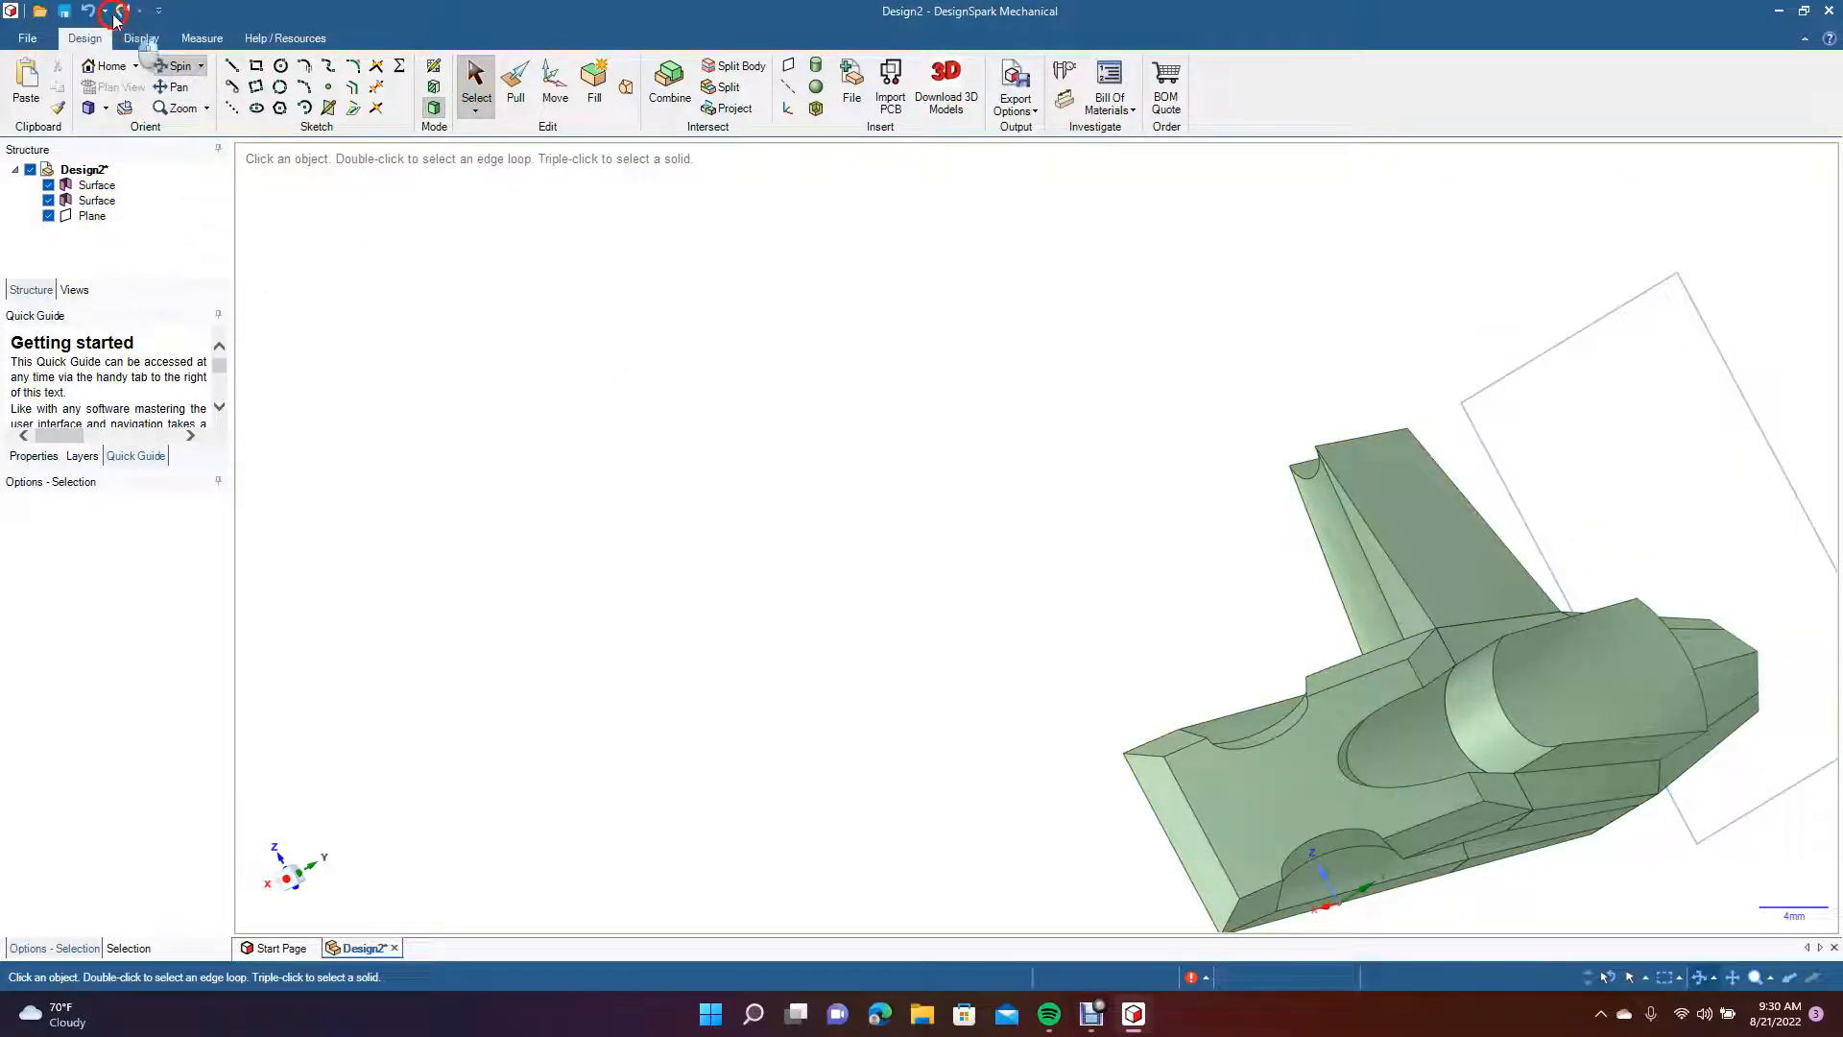
{"action": "left_click", "coordinate": [175, 69]}
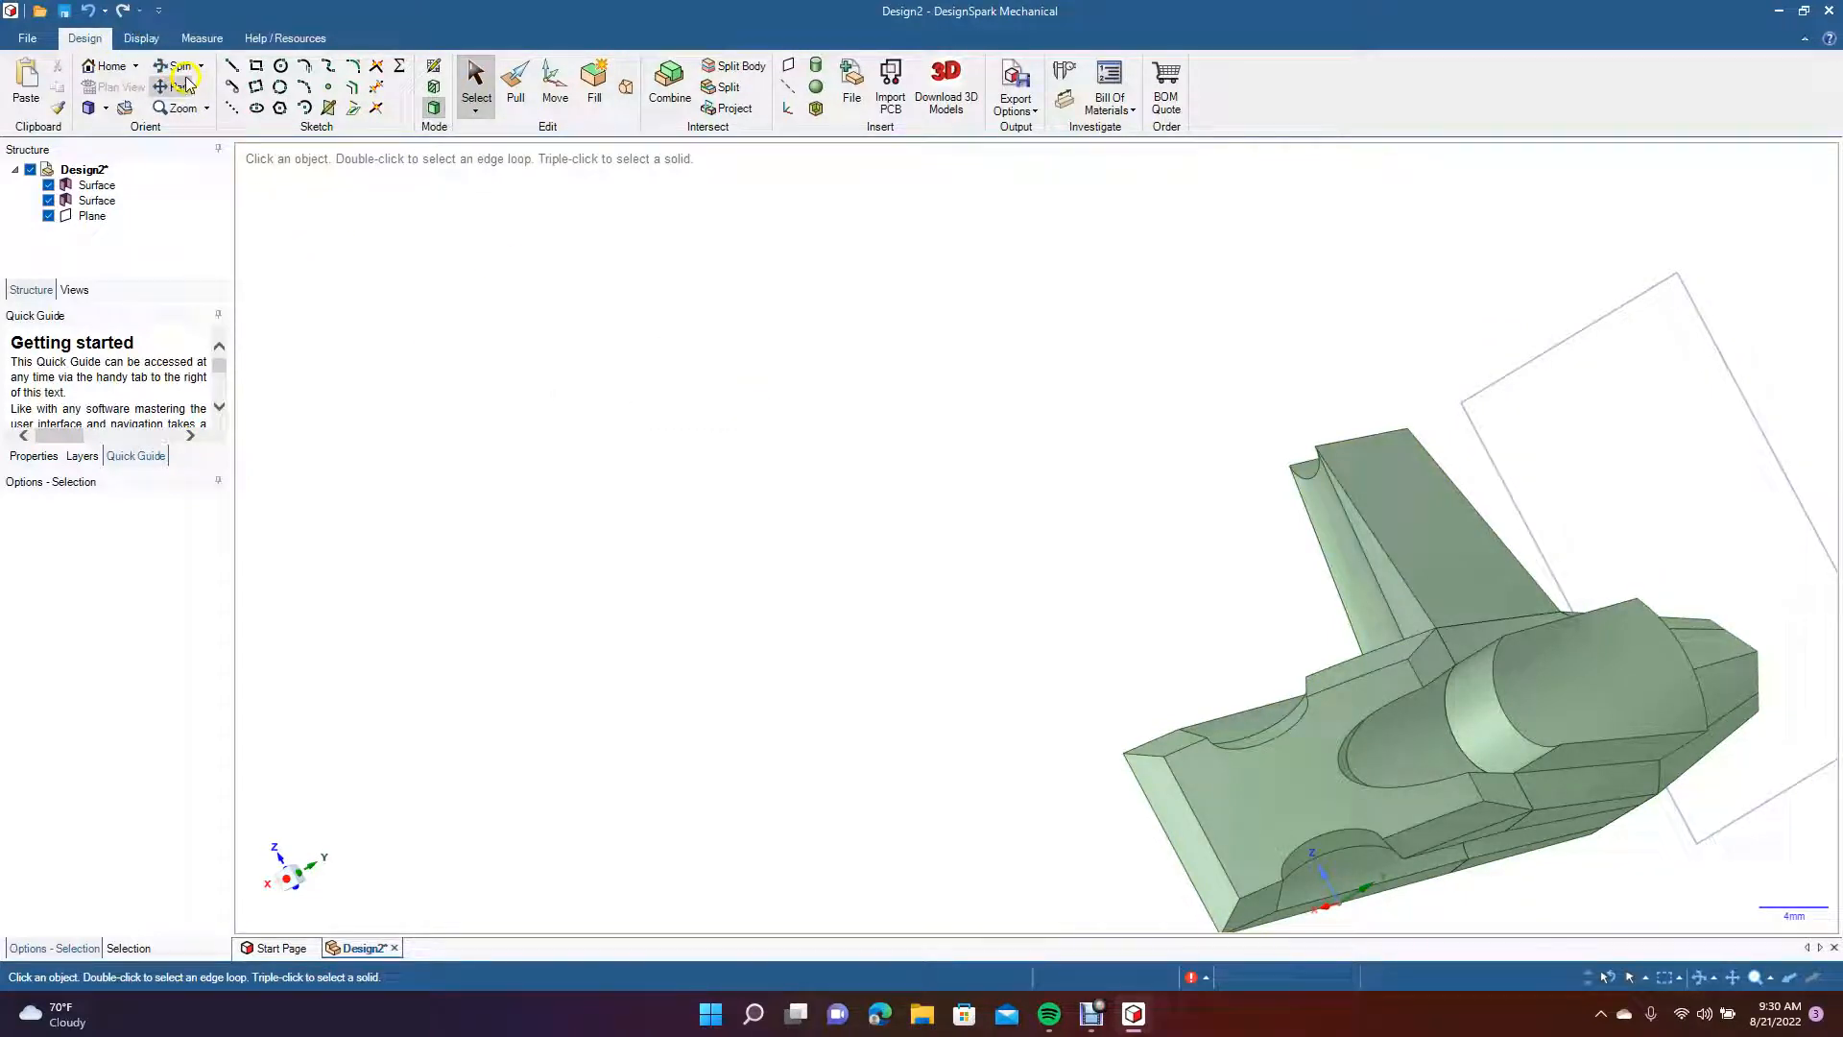
{"action": "left_click_drag", "start_coordinate": [590, 411], "coordinate": [585, 511]}
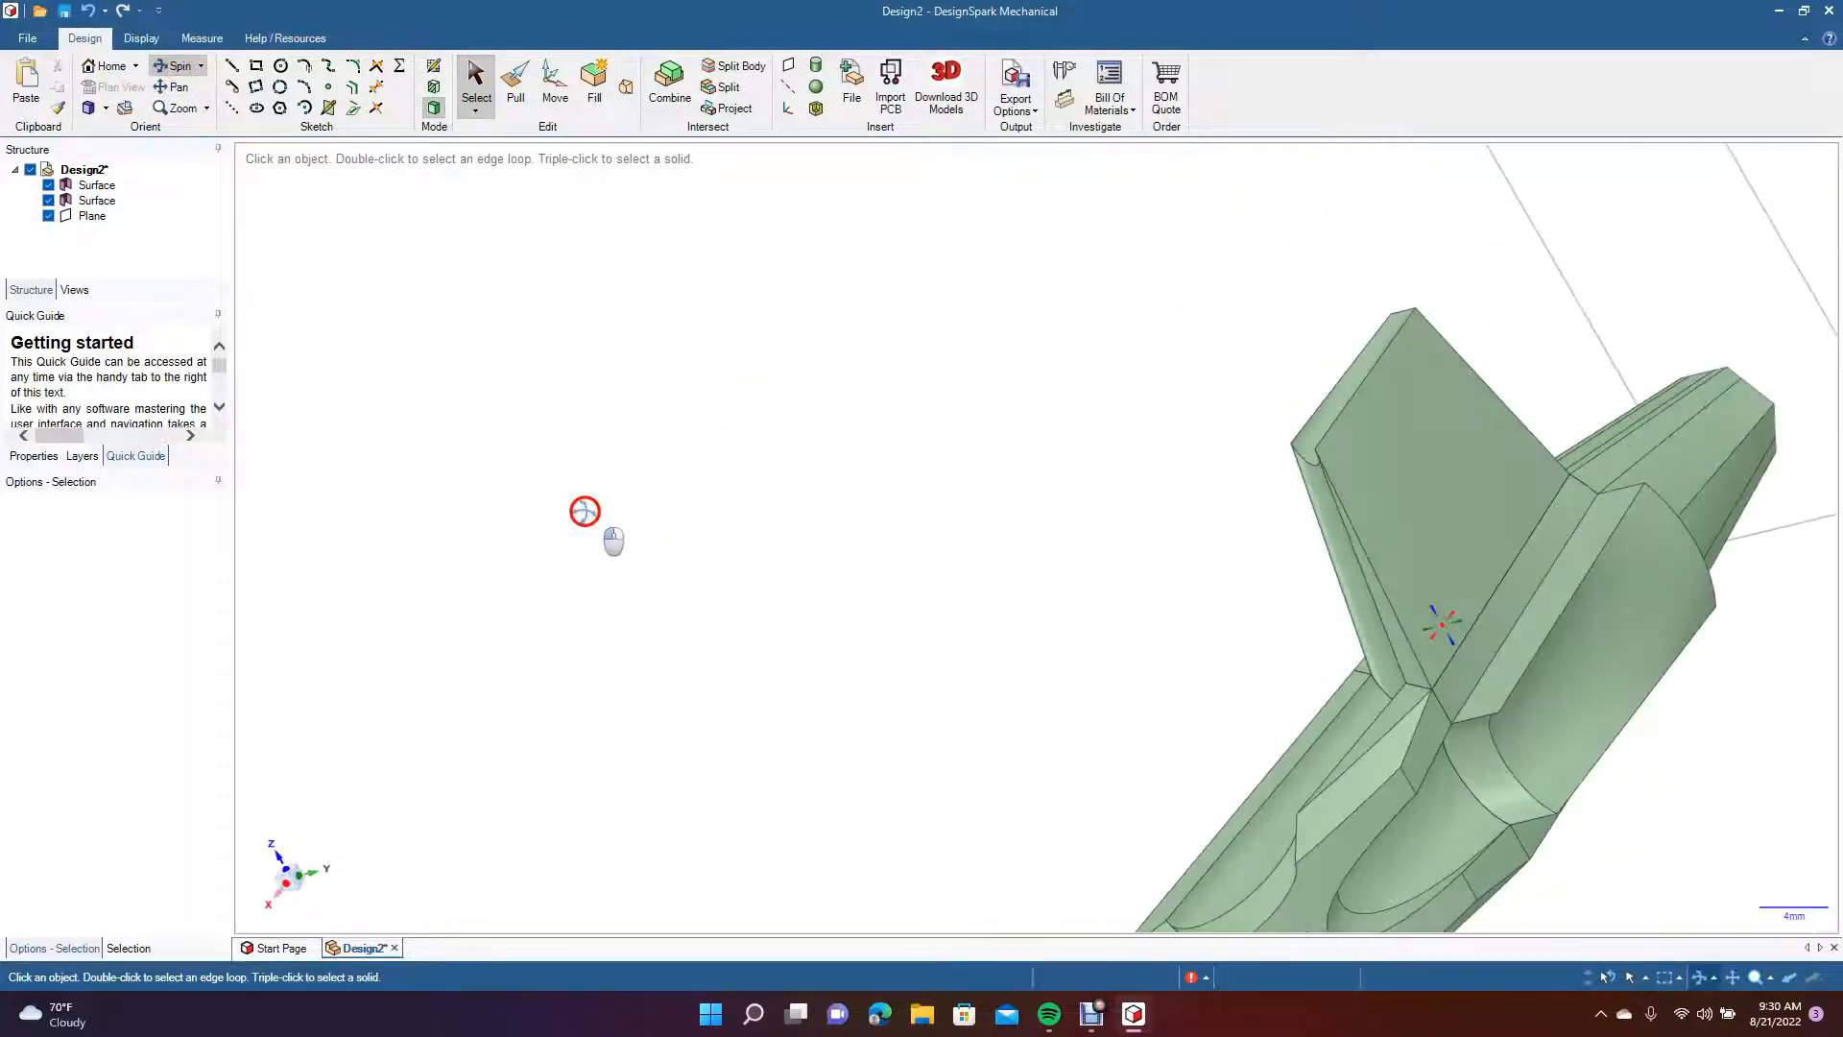
{"action": "left_click", "coordinate": [476, 86]}
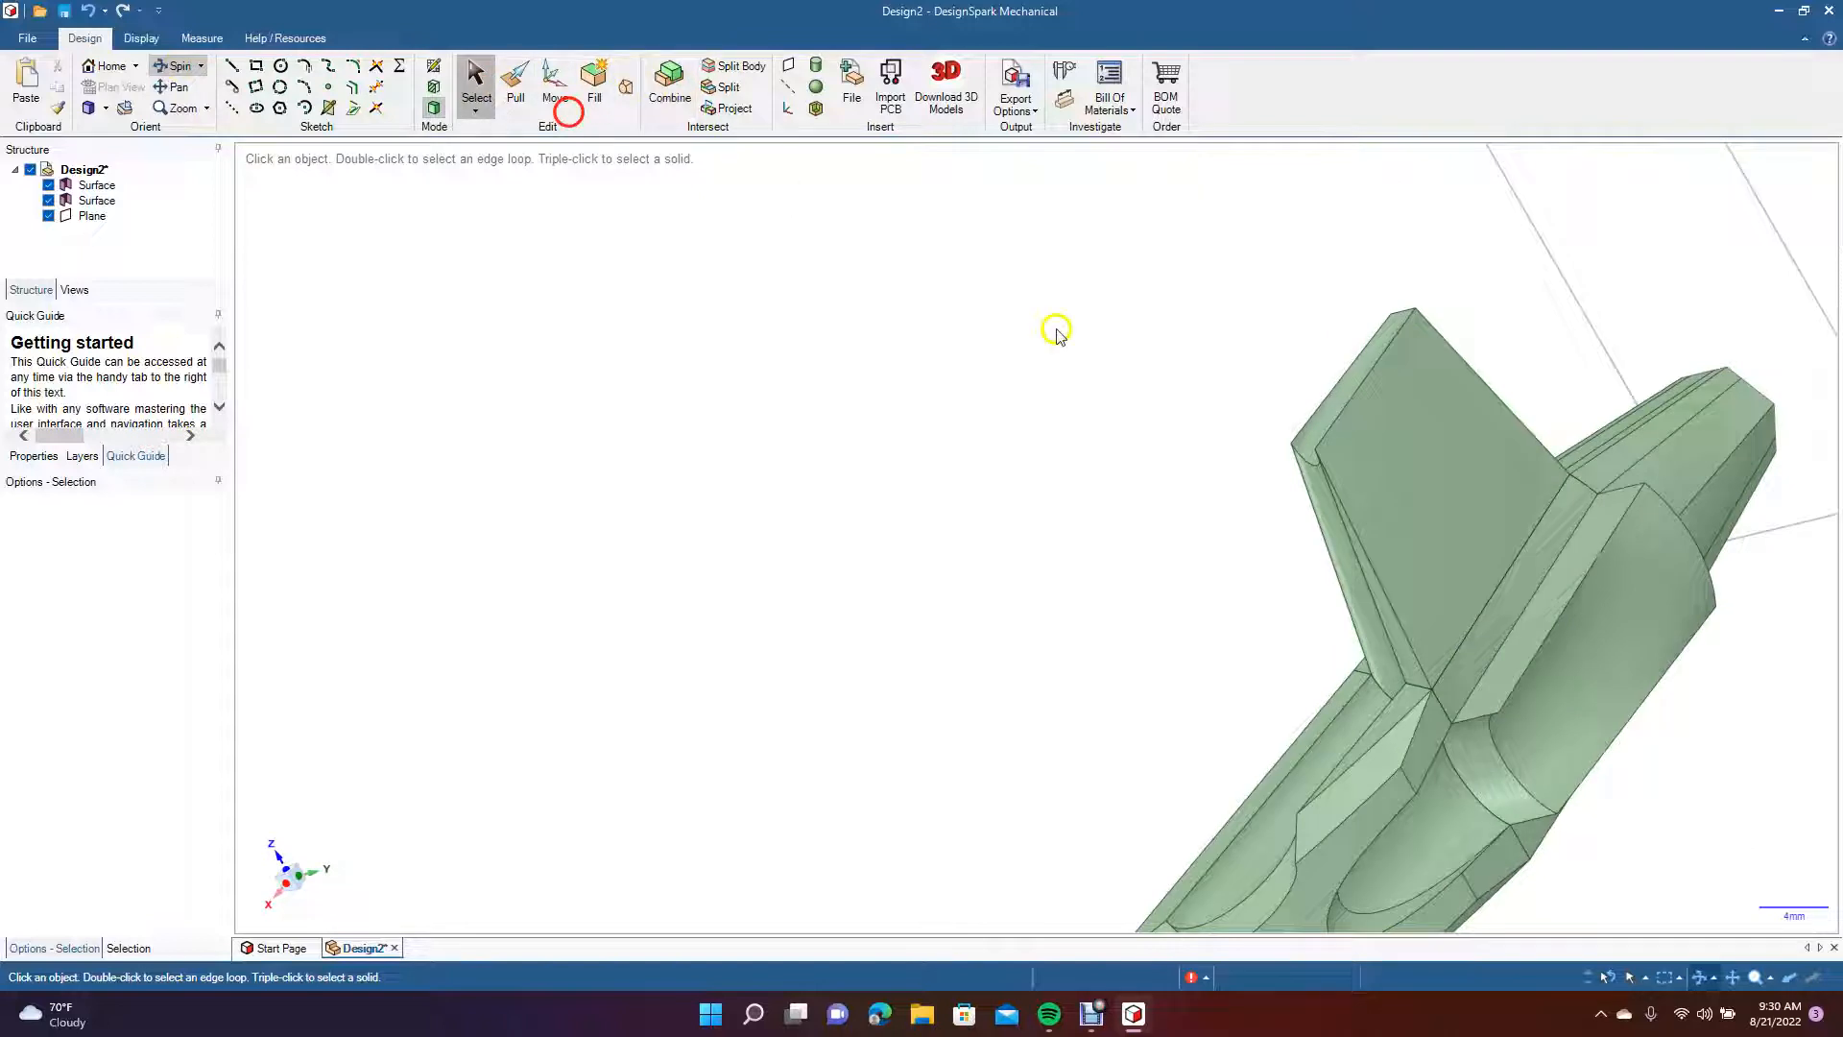
{"action": "right_click", "coordinate": [1392, 413]}
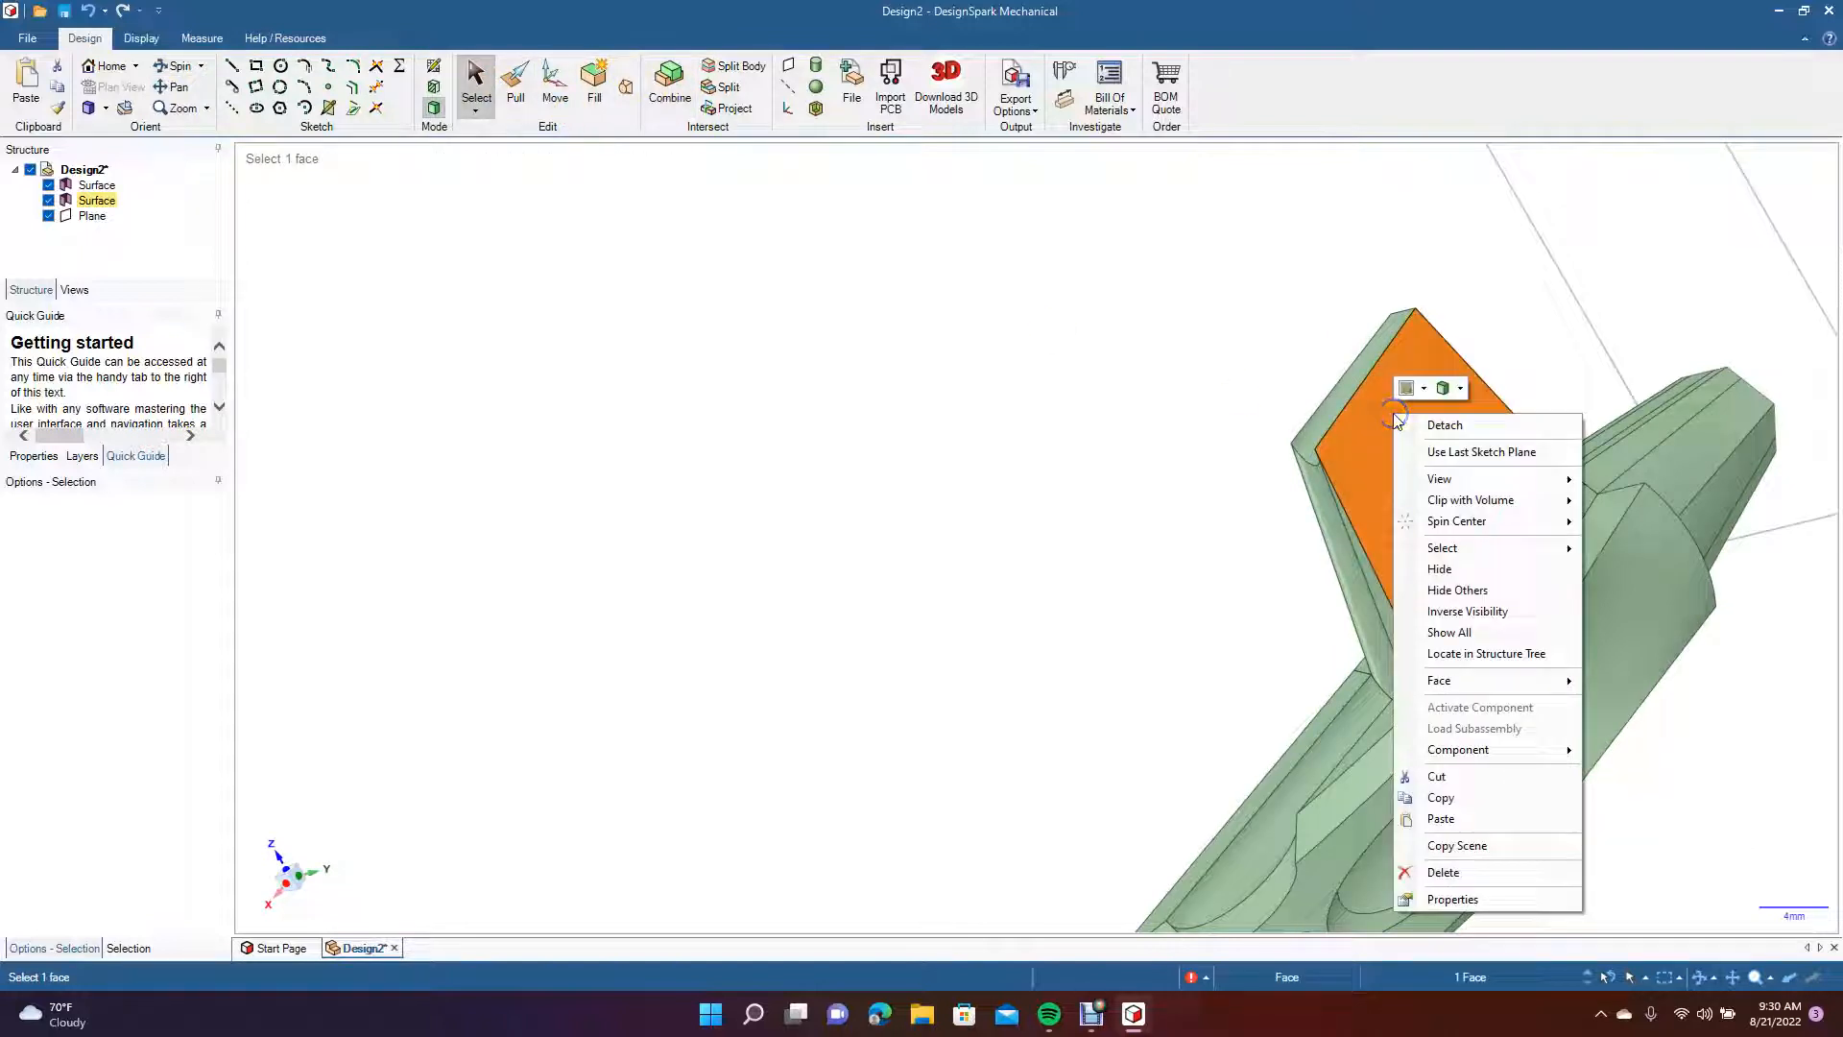
{"action": "left_click", "coordinate": [1445, 415]}
{"action": "left_click", "coordinate": [1218, 536]}
{"action": "left_click", "coordinate": [1373, 498]}
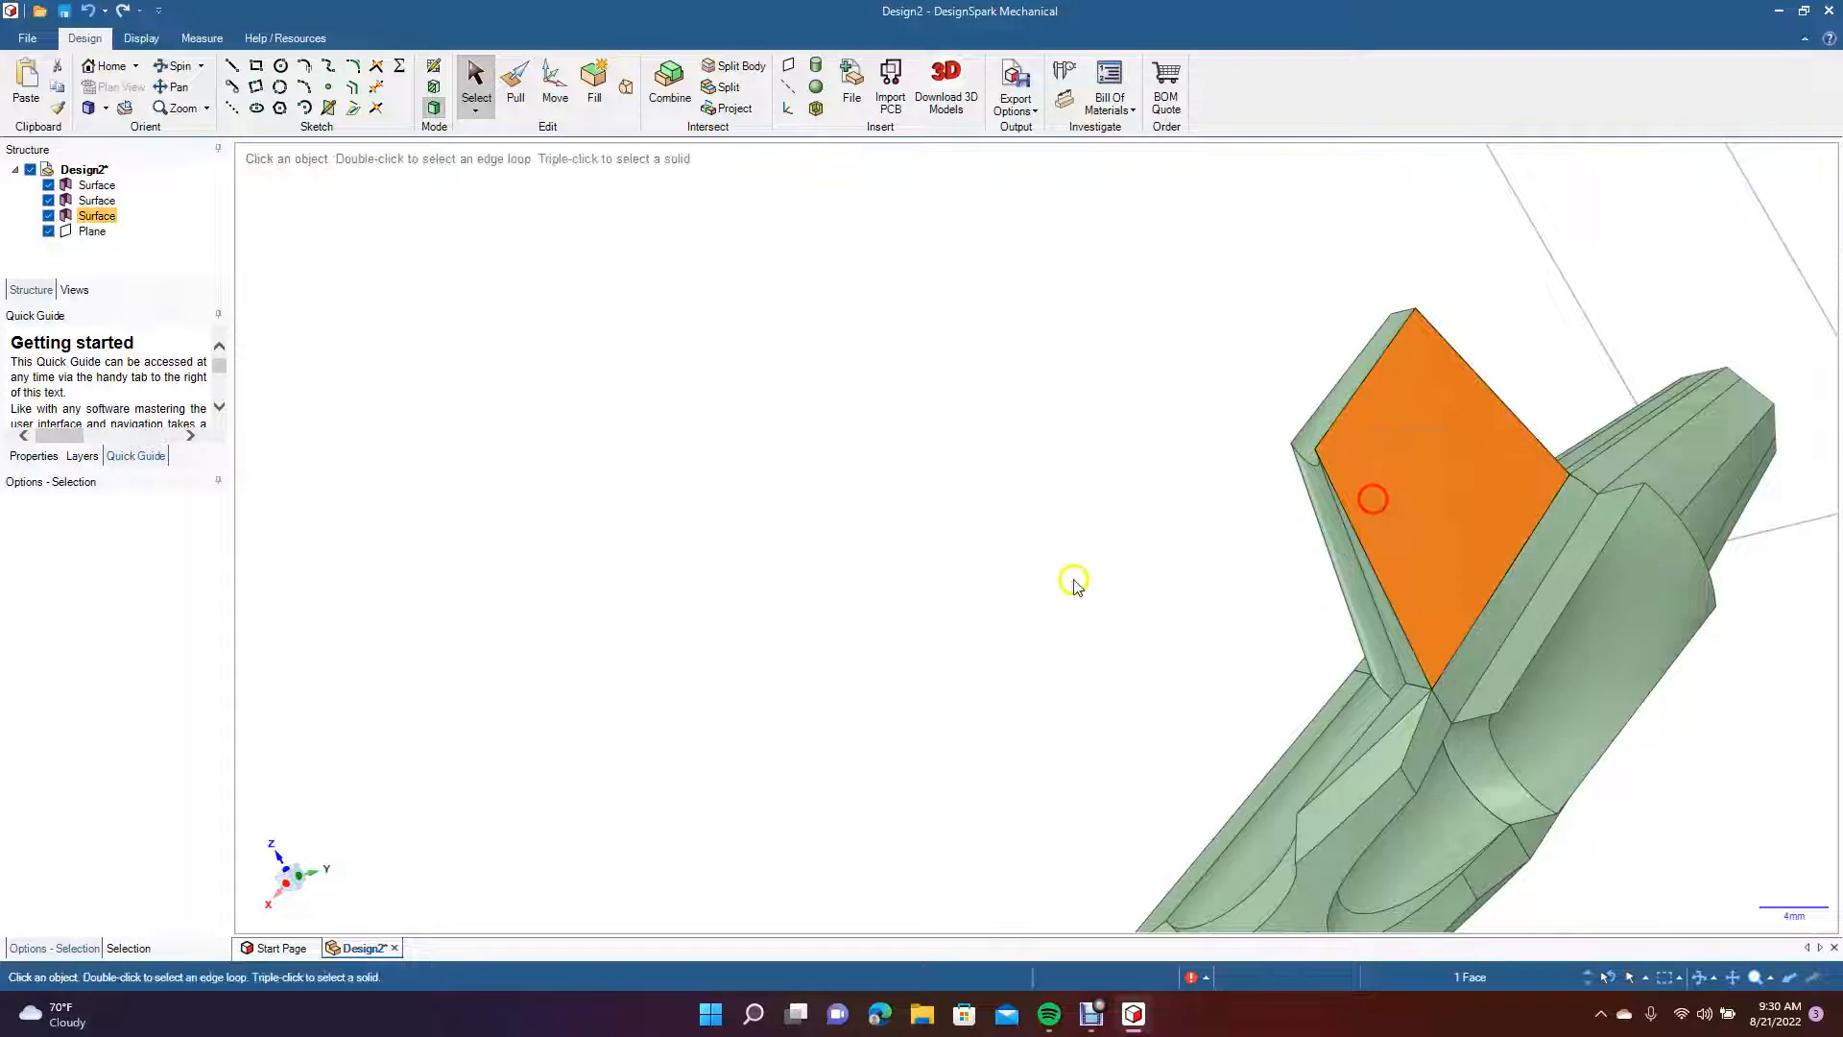
{"action": "key", "text": "Delete"}
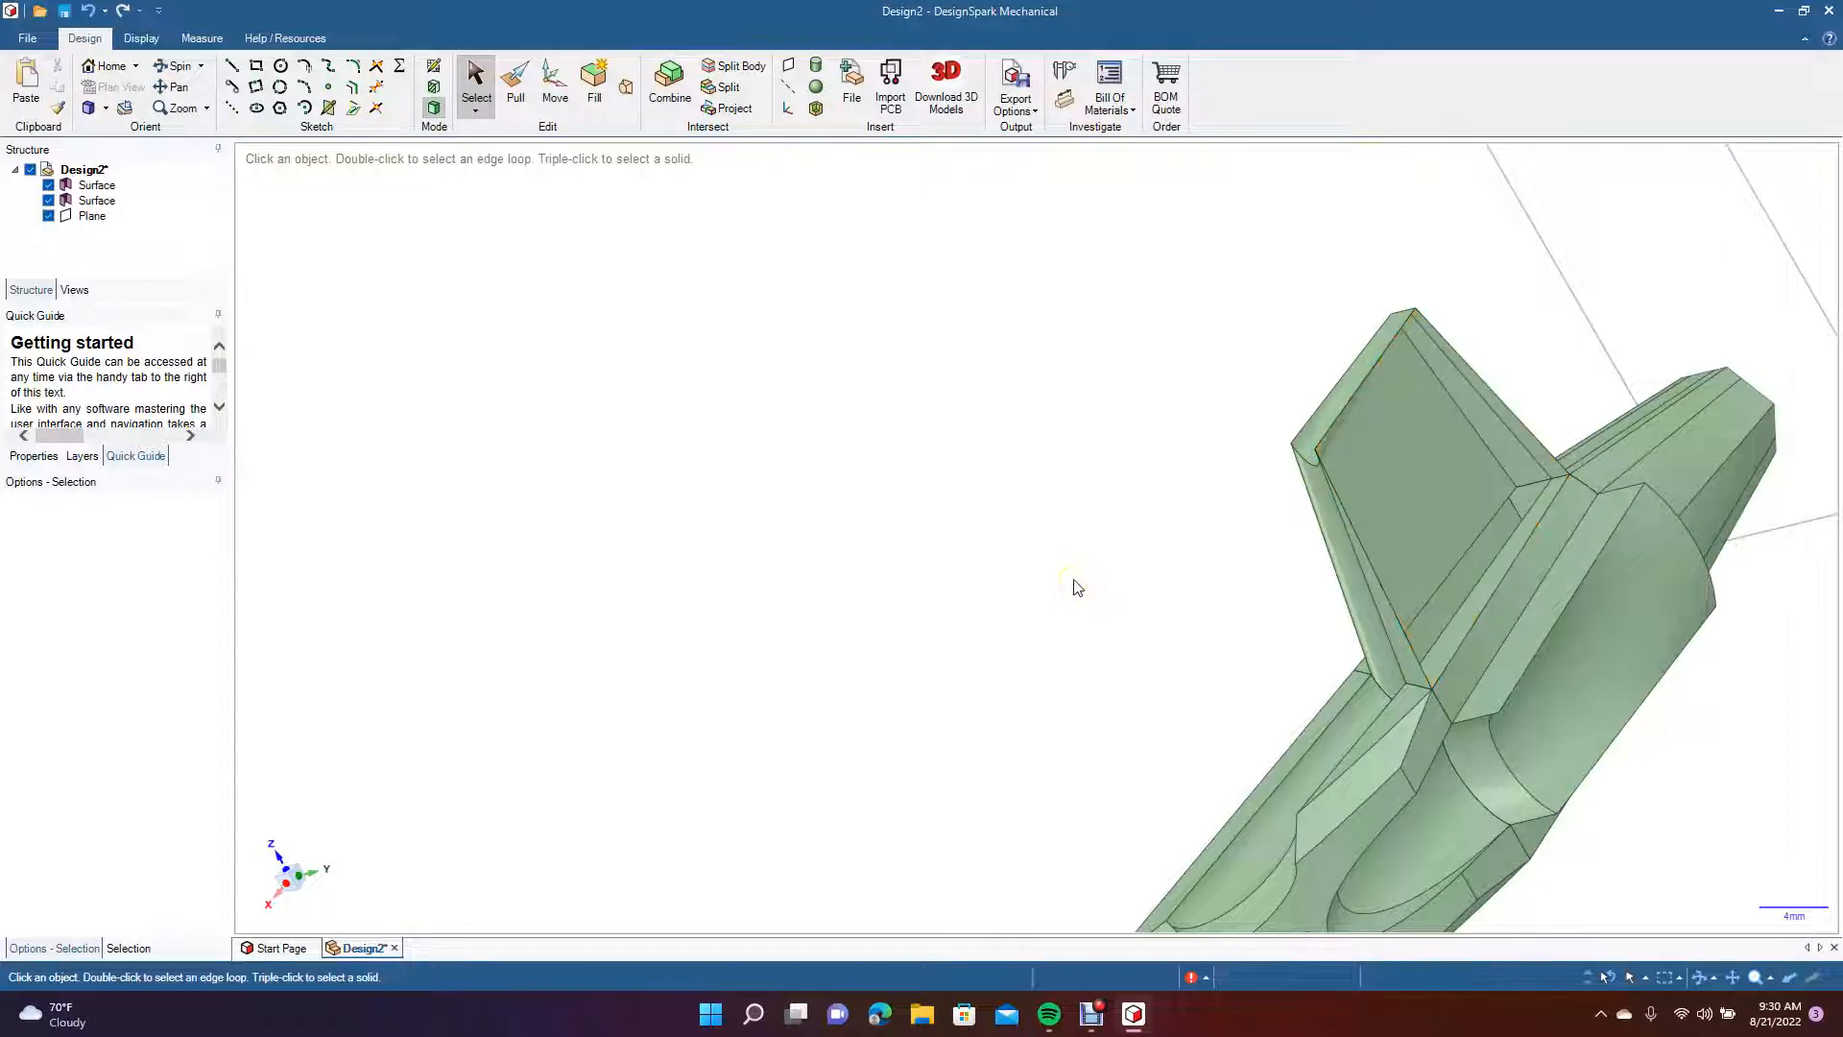
Detach the fin's opposite large face and delete it.
{"action": "right_click", "coordinate": [1386, 487]}
{"action": "left_click", "coordinate": [1411, 499]}
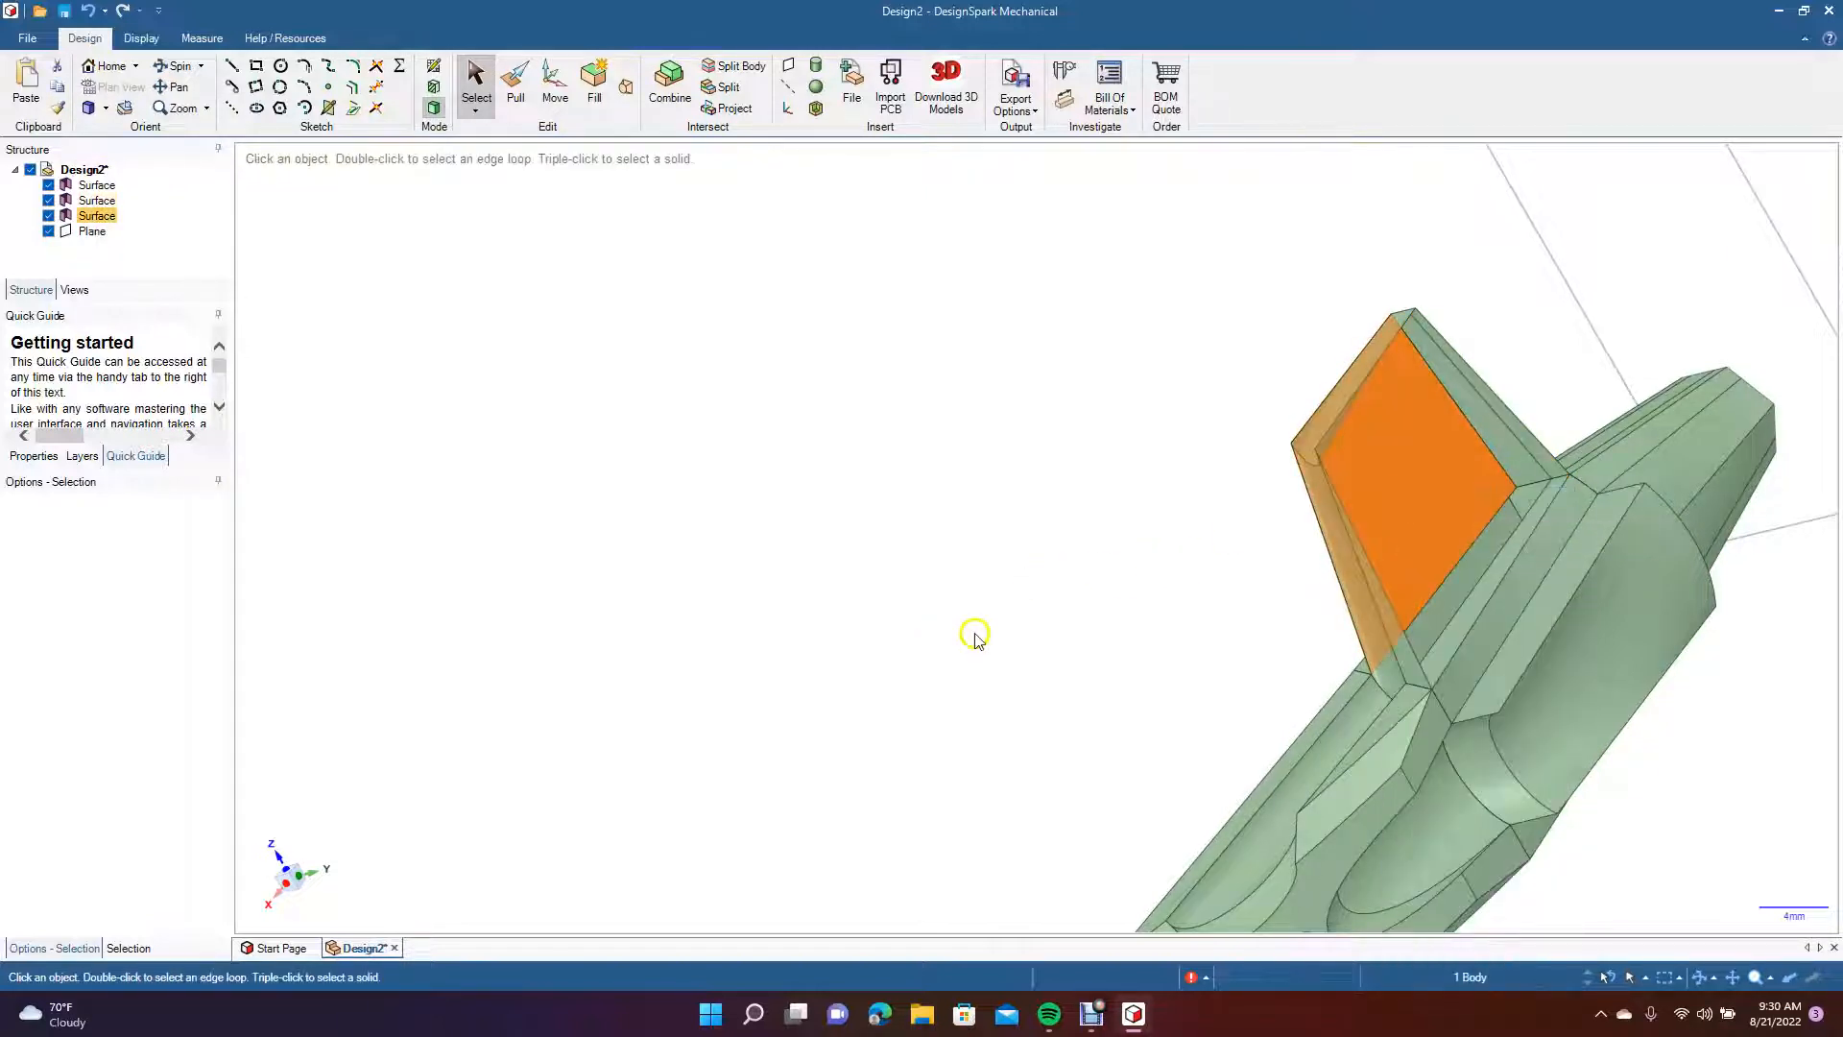
{"action": "key", "text": "Delete"}
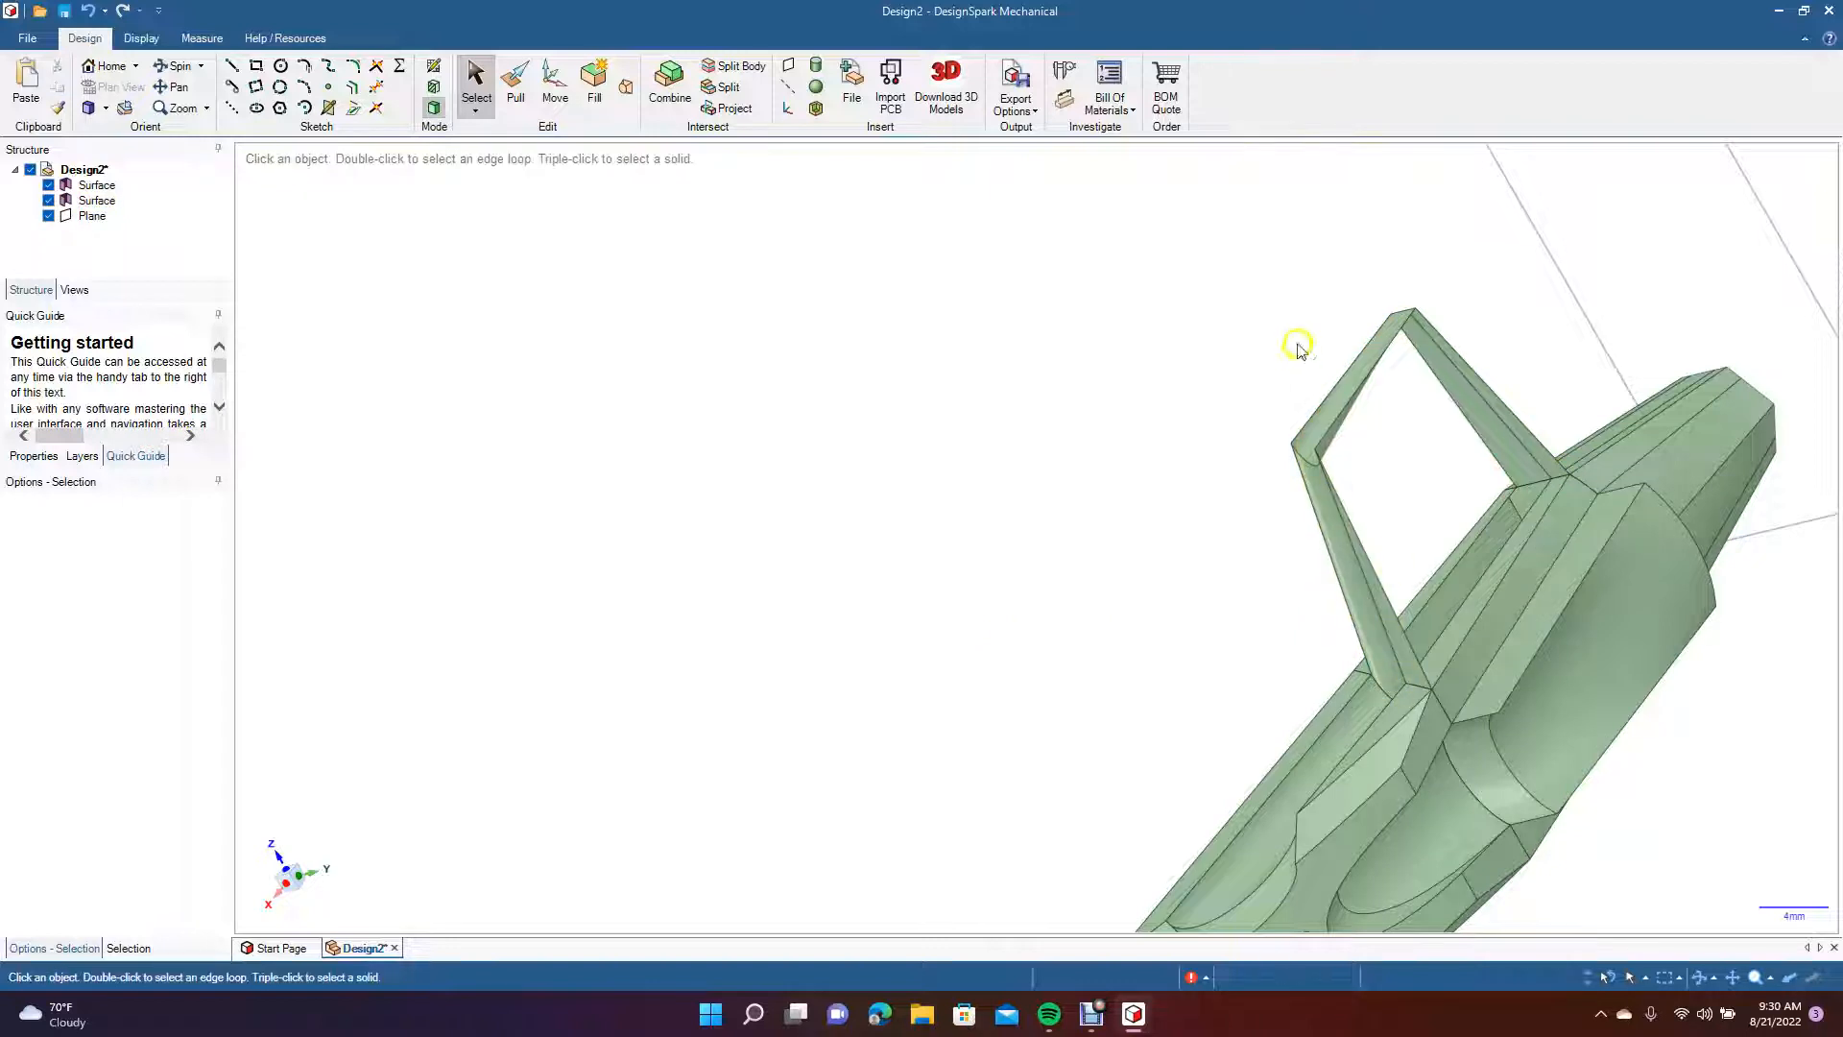
Delete the remaining narrow rim faces of the fin so nothing of it is left on the wedge's side.
{"action": "left_click", "coordinate": [1475, 417]}
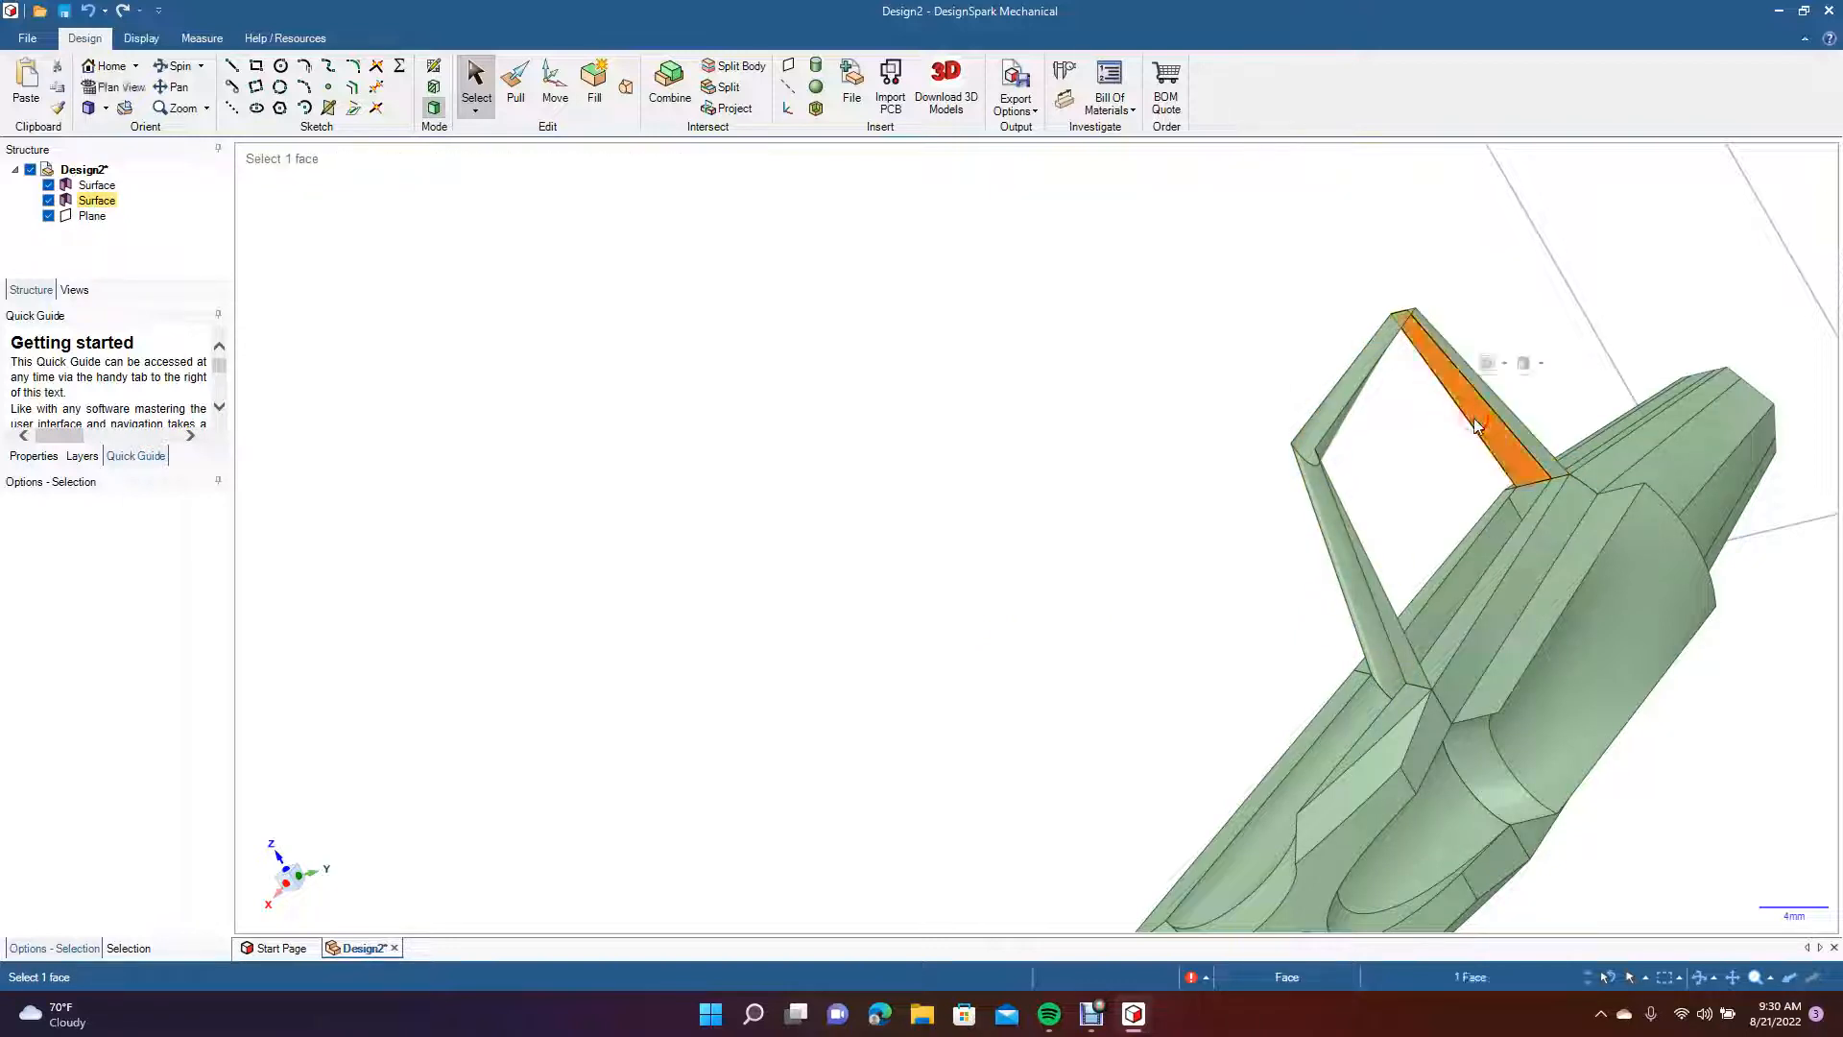
{"action": "left_click", "coordinate": [1495, 410]}
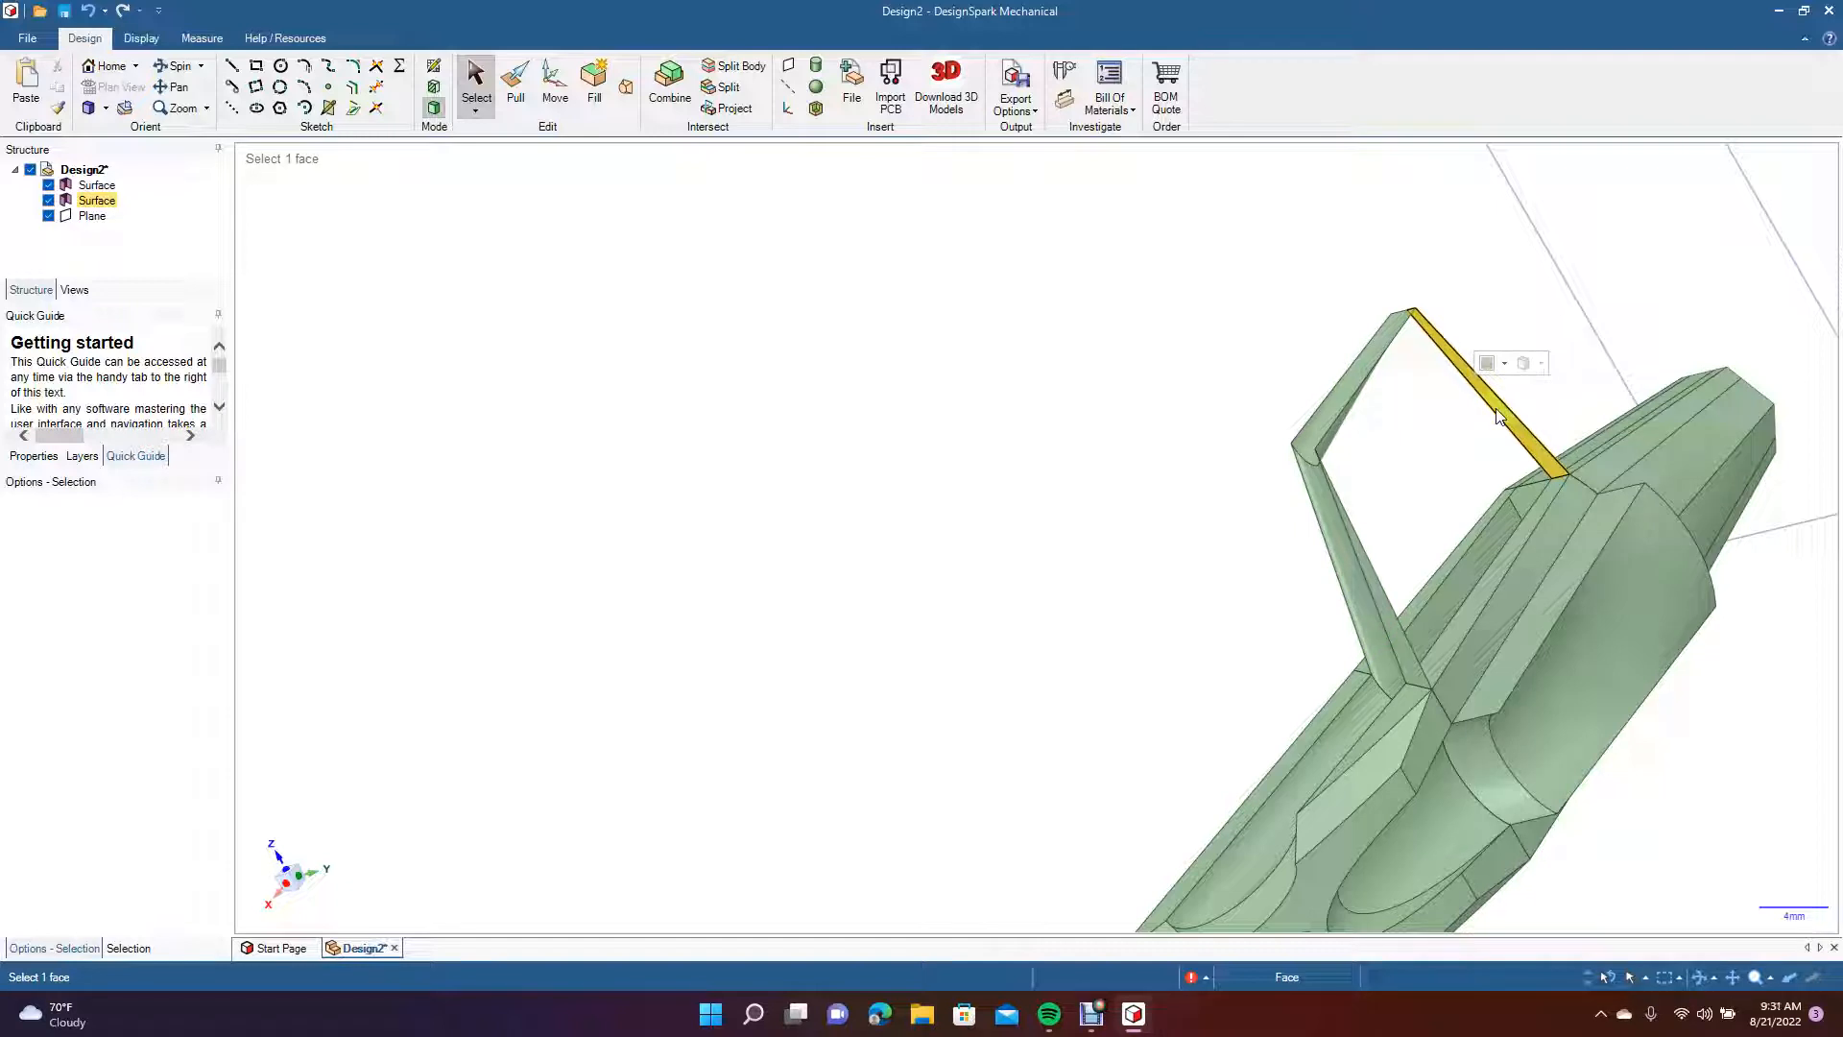
{"action": "left_click", "coordinate": [1352, 389]}
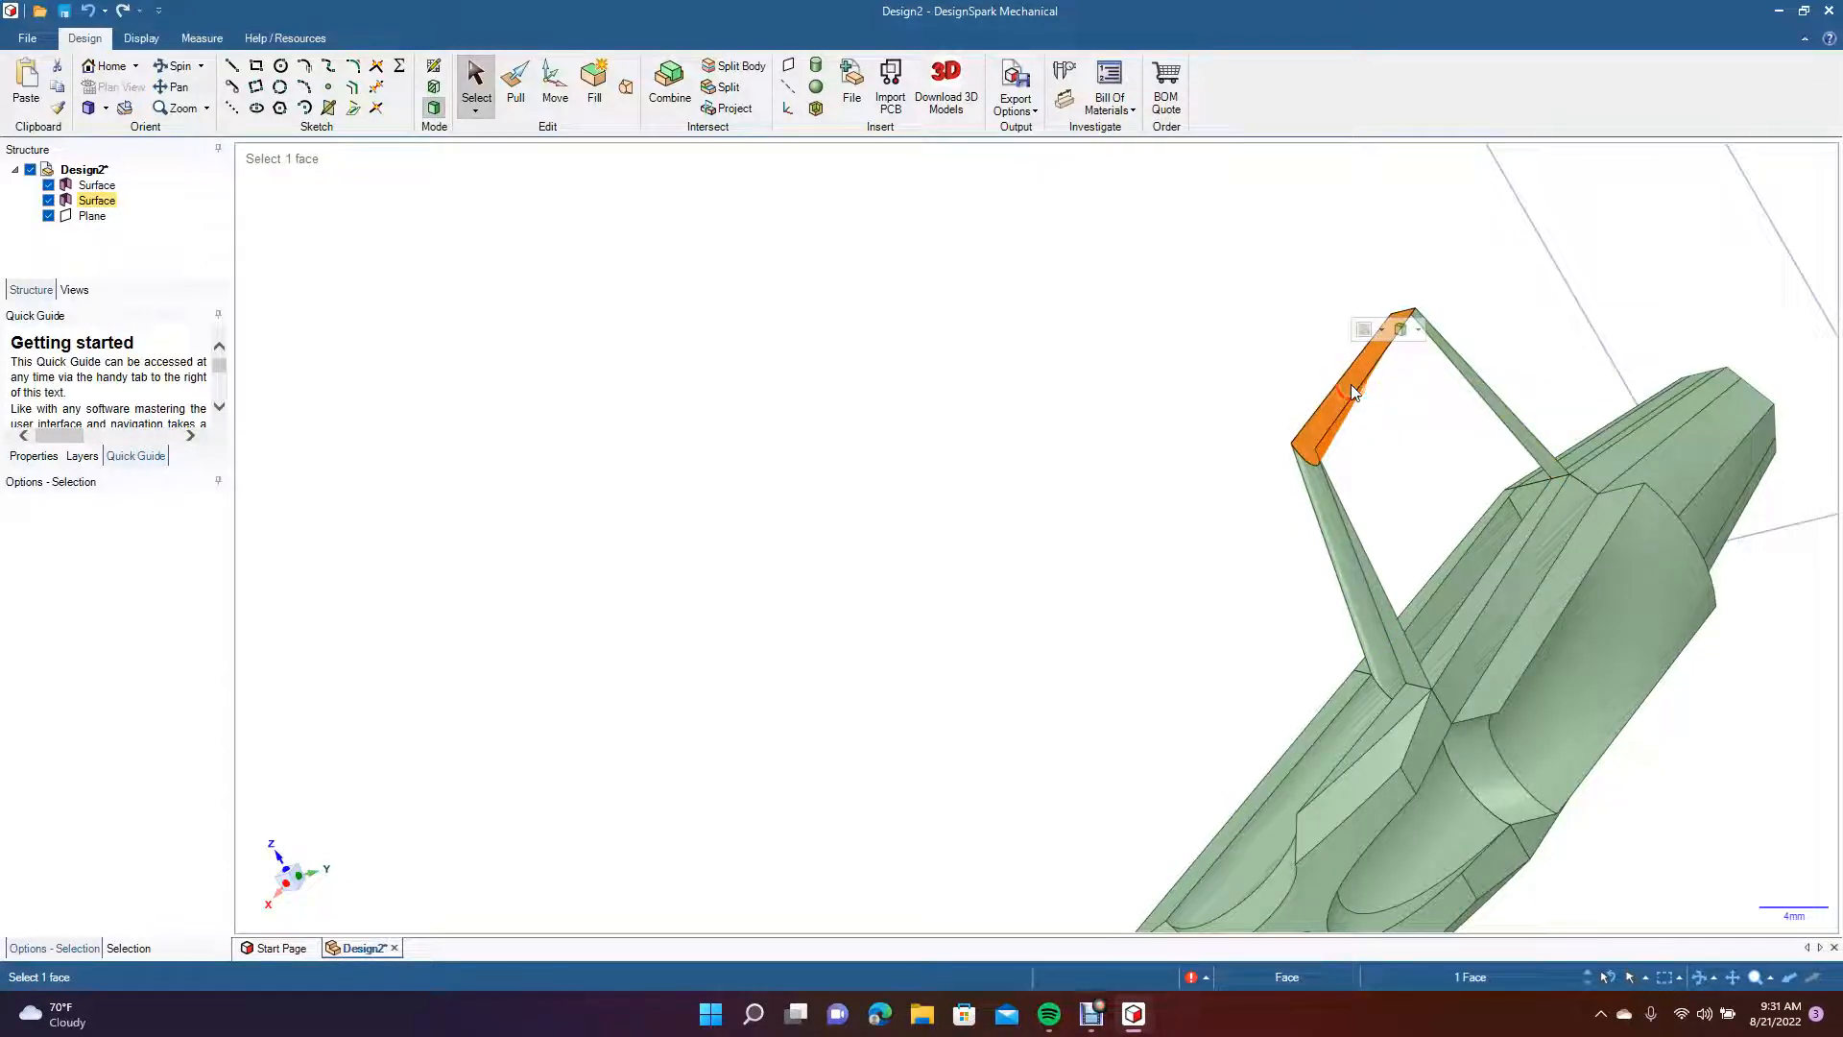
{"action": "key", "text": "Delete"}
{"action": "left_click", "coordinate": [1319, 503]}
{"action": "key", "text": "Delete"}
{"action": "left_click", "coordinate": [1375, 596]}
{"action": "key", "text": "Delete"}
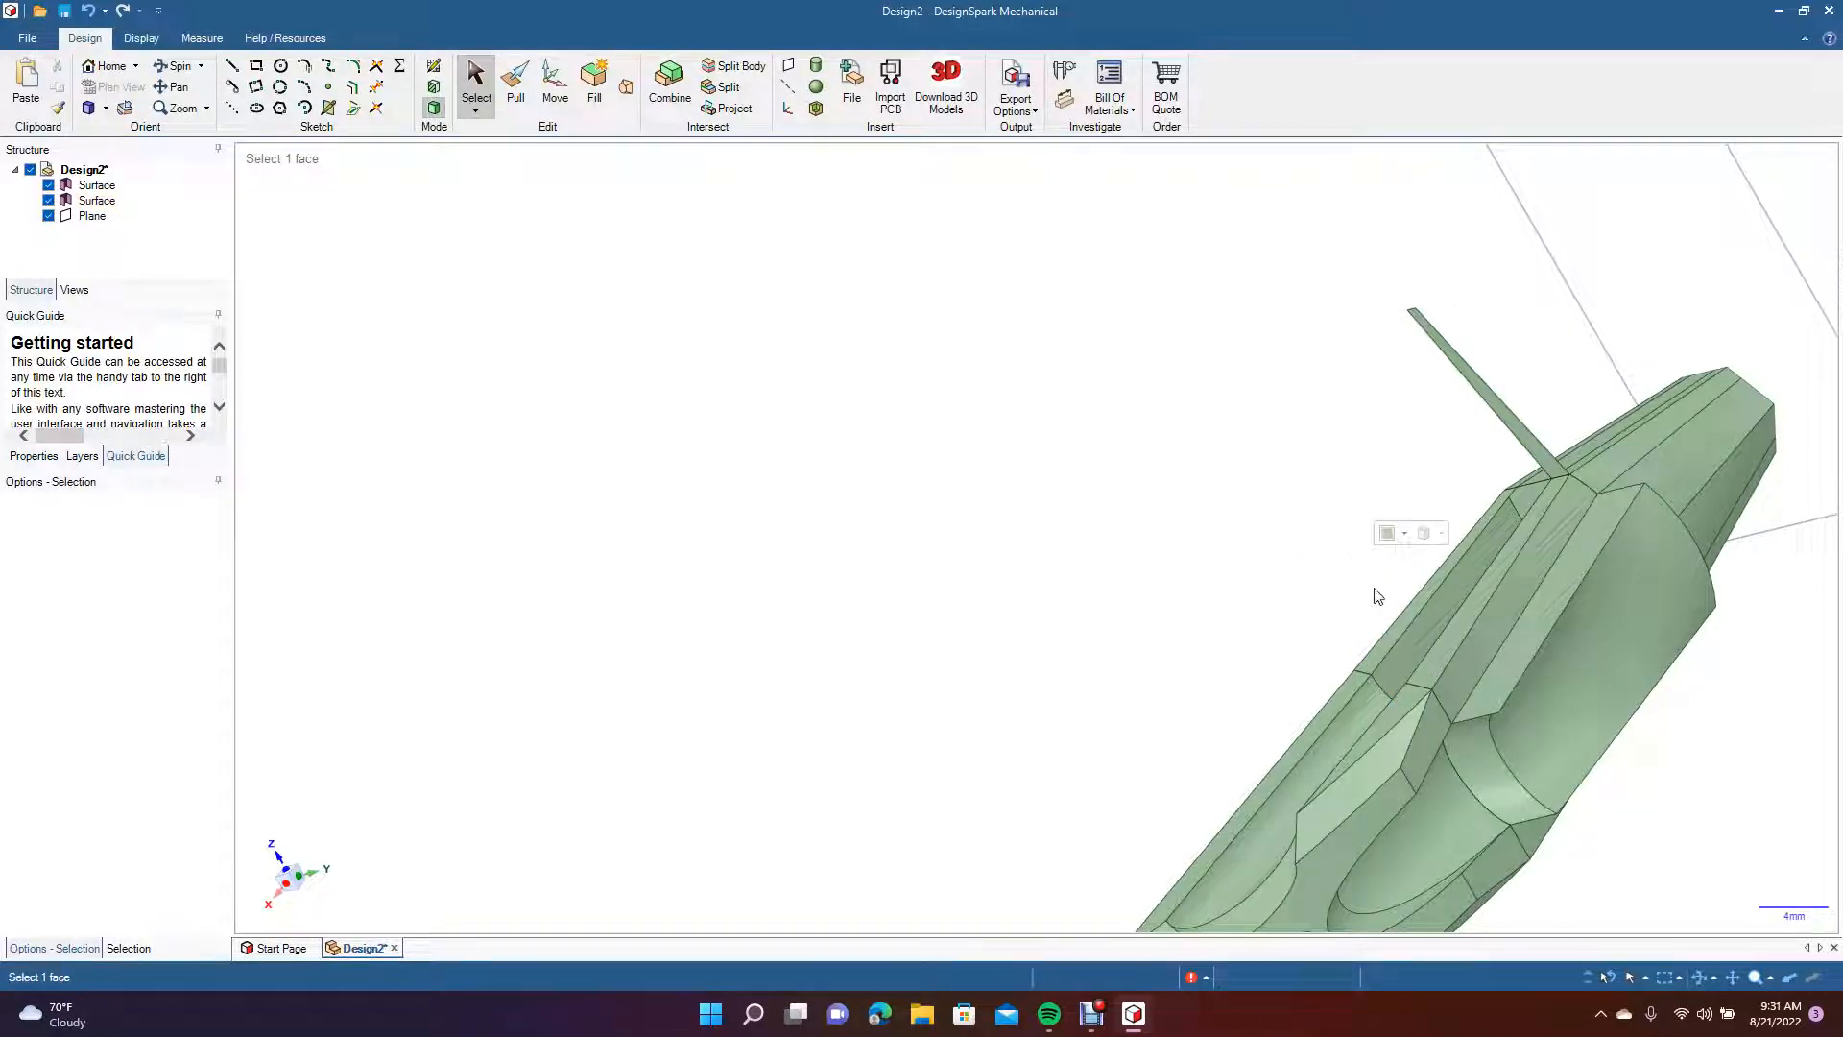
{"action": "left_click", "coordinate": [1518, 431]}
{"action": "key", "text": "Delete"}
Blend the side groove's arc edge across the fin opening to the straight edge next to the hexagonal section.
{"action": "left_click", "coordinate": [172, 70]}
{"action": "left_click_drag", "start_coordinate": [692, 399], "coordinate": [804, 486]}
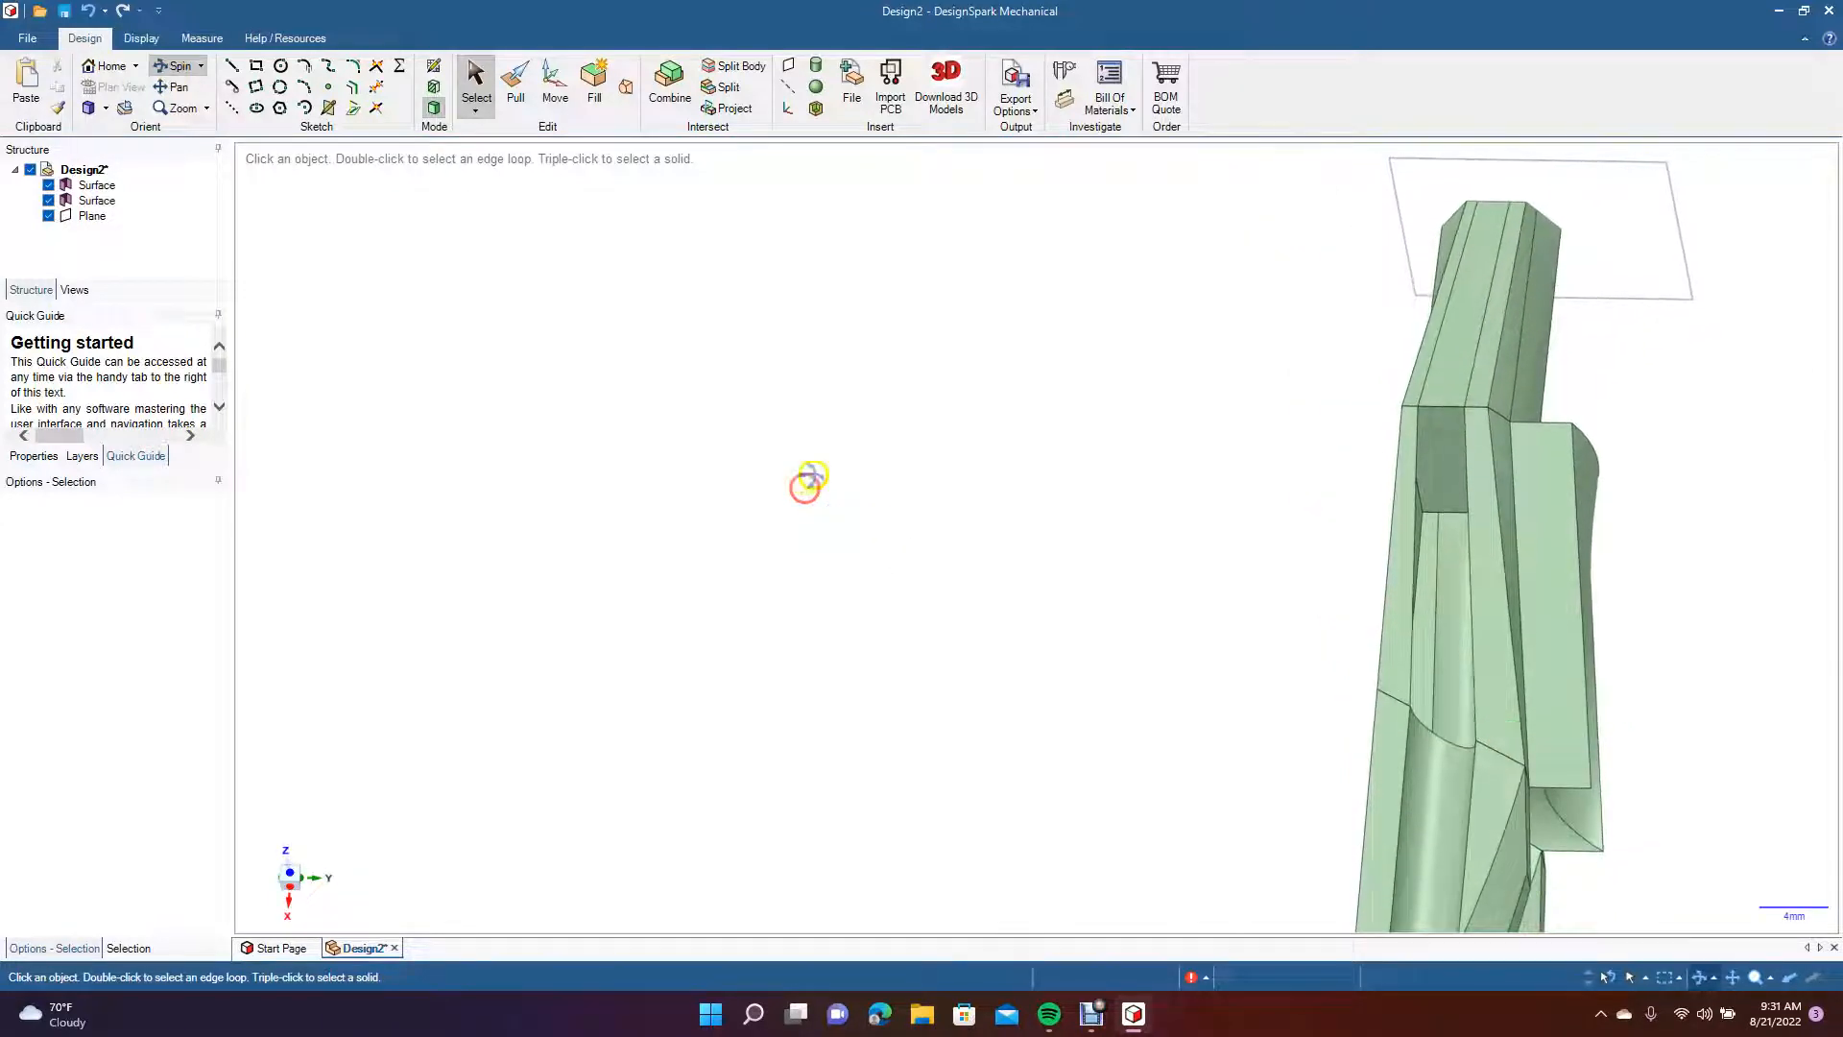
{"action": "left_click", "coordinate": [629, 87]}
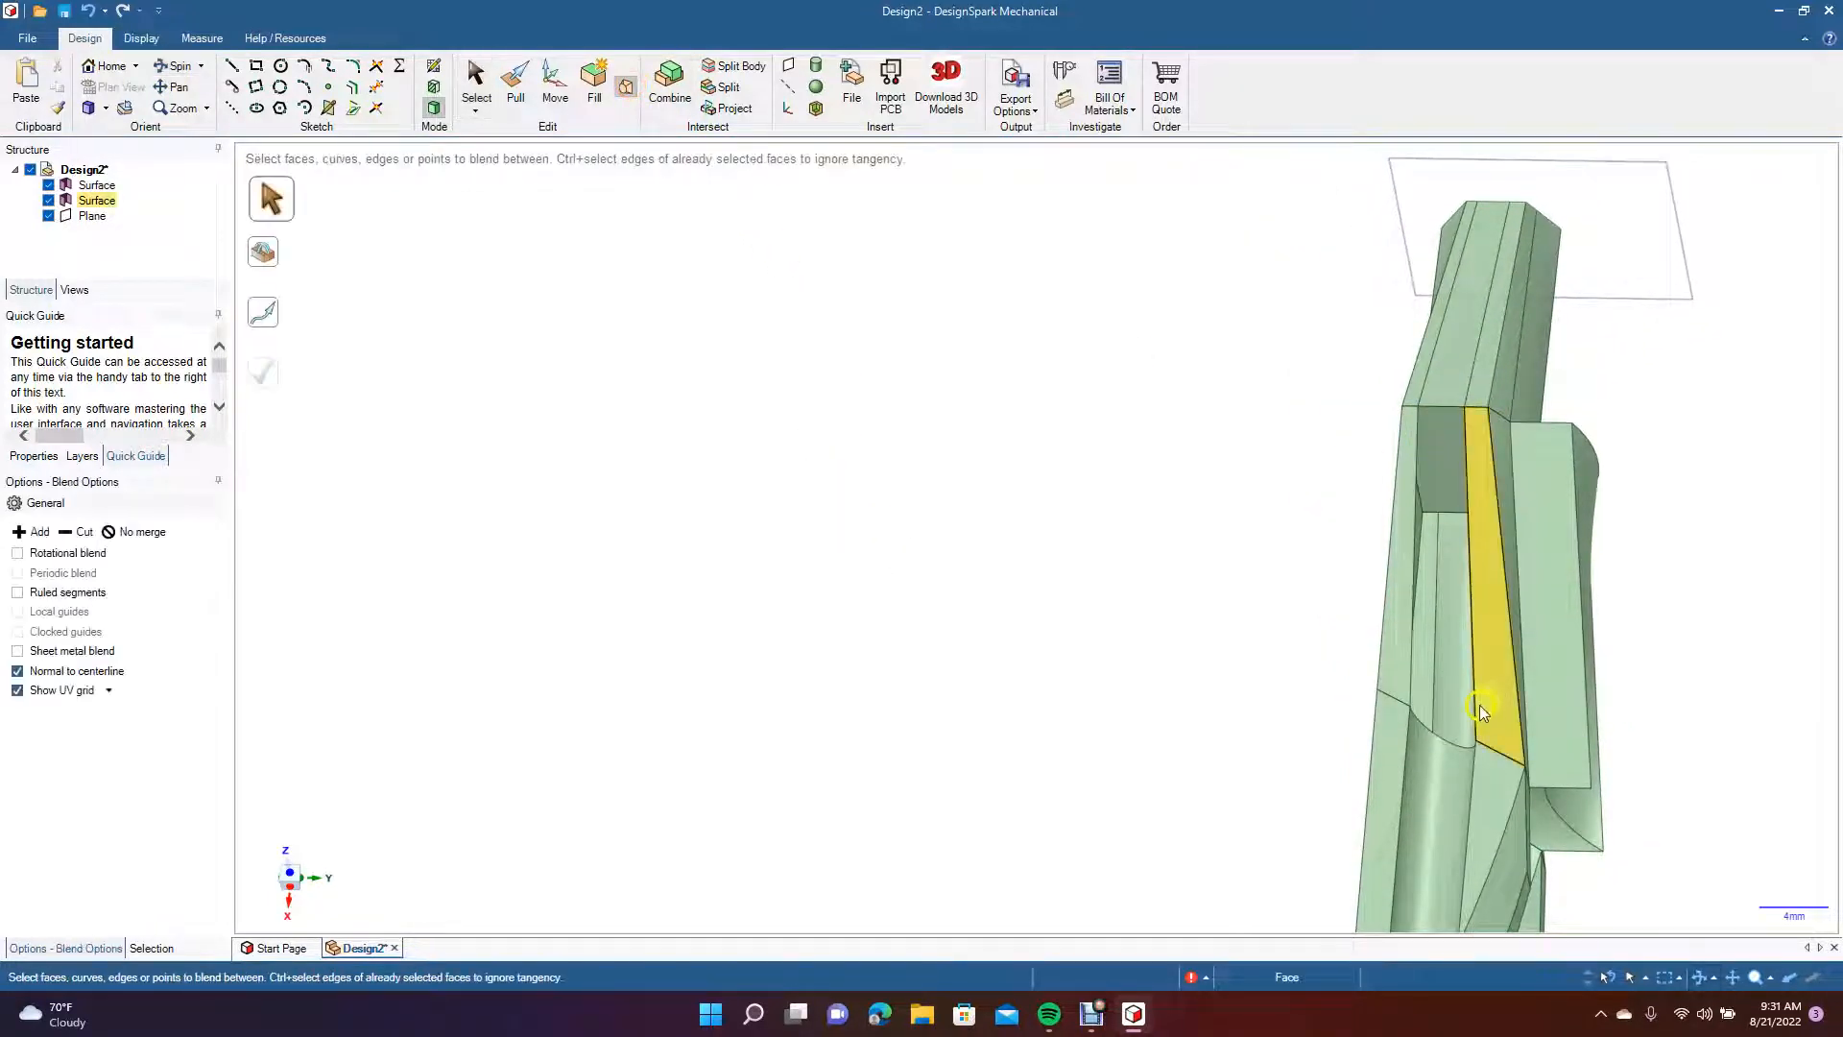
{"action": "left_click", "coordinate": [1451, 741]}
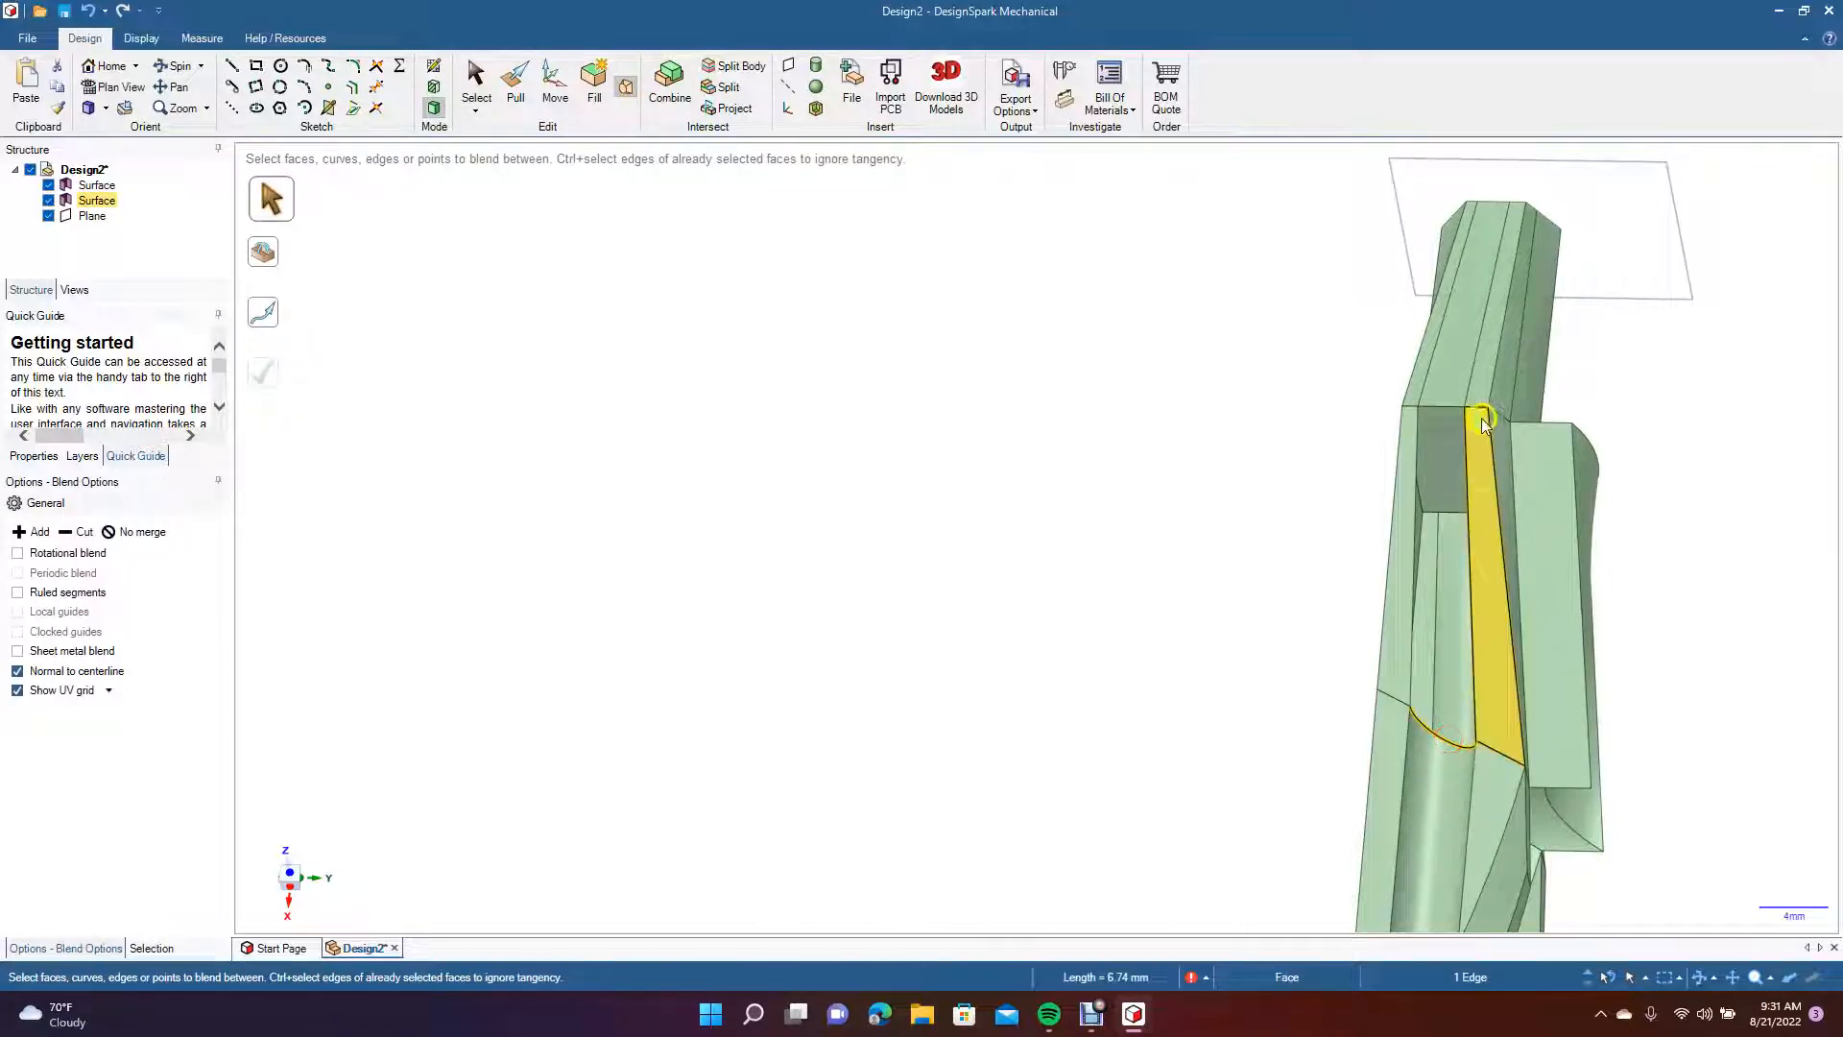
{"action": "left_click", "coordinate": [1455, 413]}
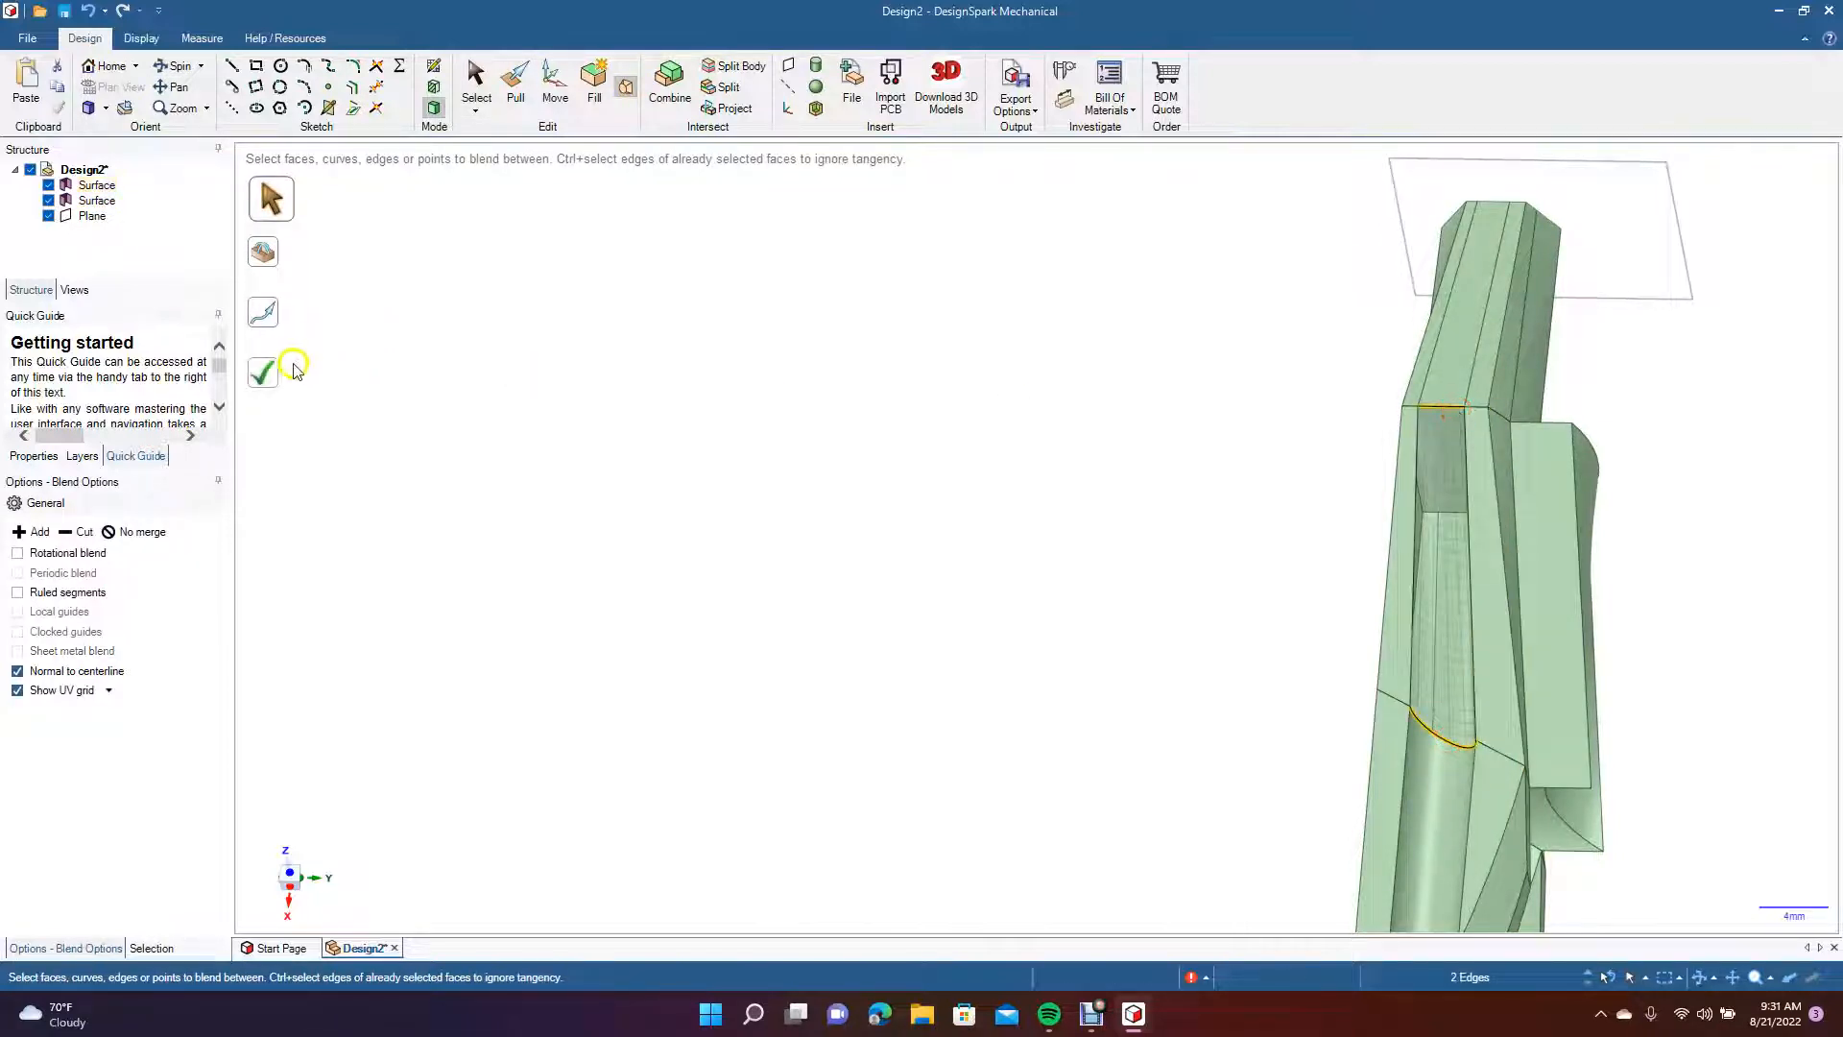
{"action": "left_click", "coordinate": [270, 376]}
Detach the top face of the tapered hexagonal end section and delete it.
{"action": "left_click", "coordinate": [180, 69]}
{"action": "left_click_drag", "start_coordinate": [847, 409], "coordinate": [6, 11]}
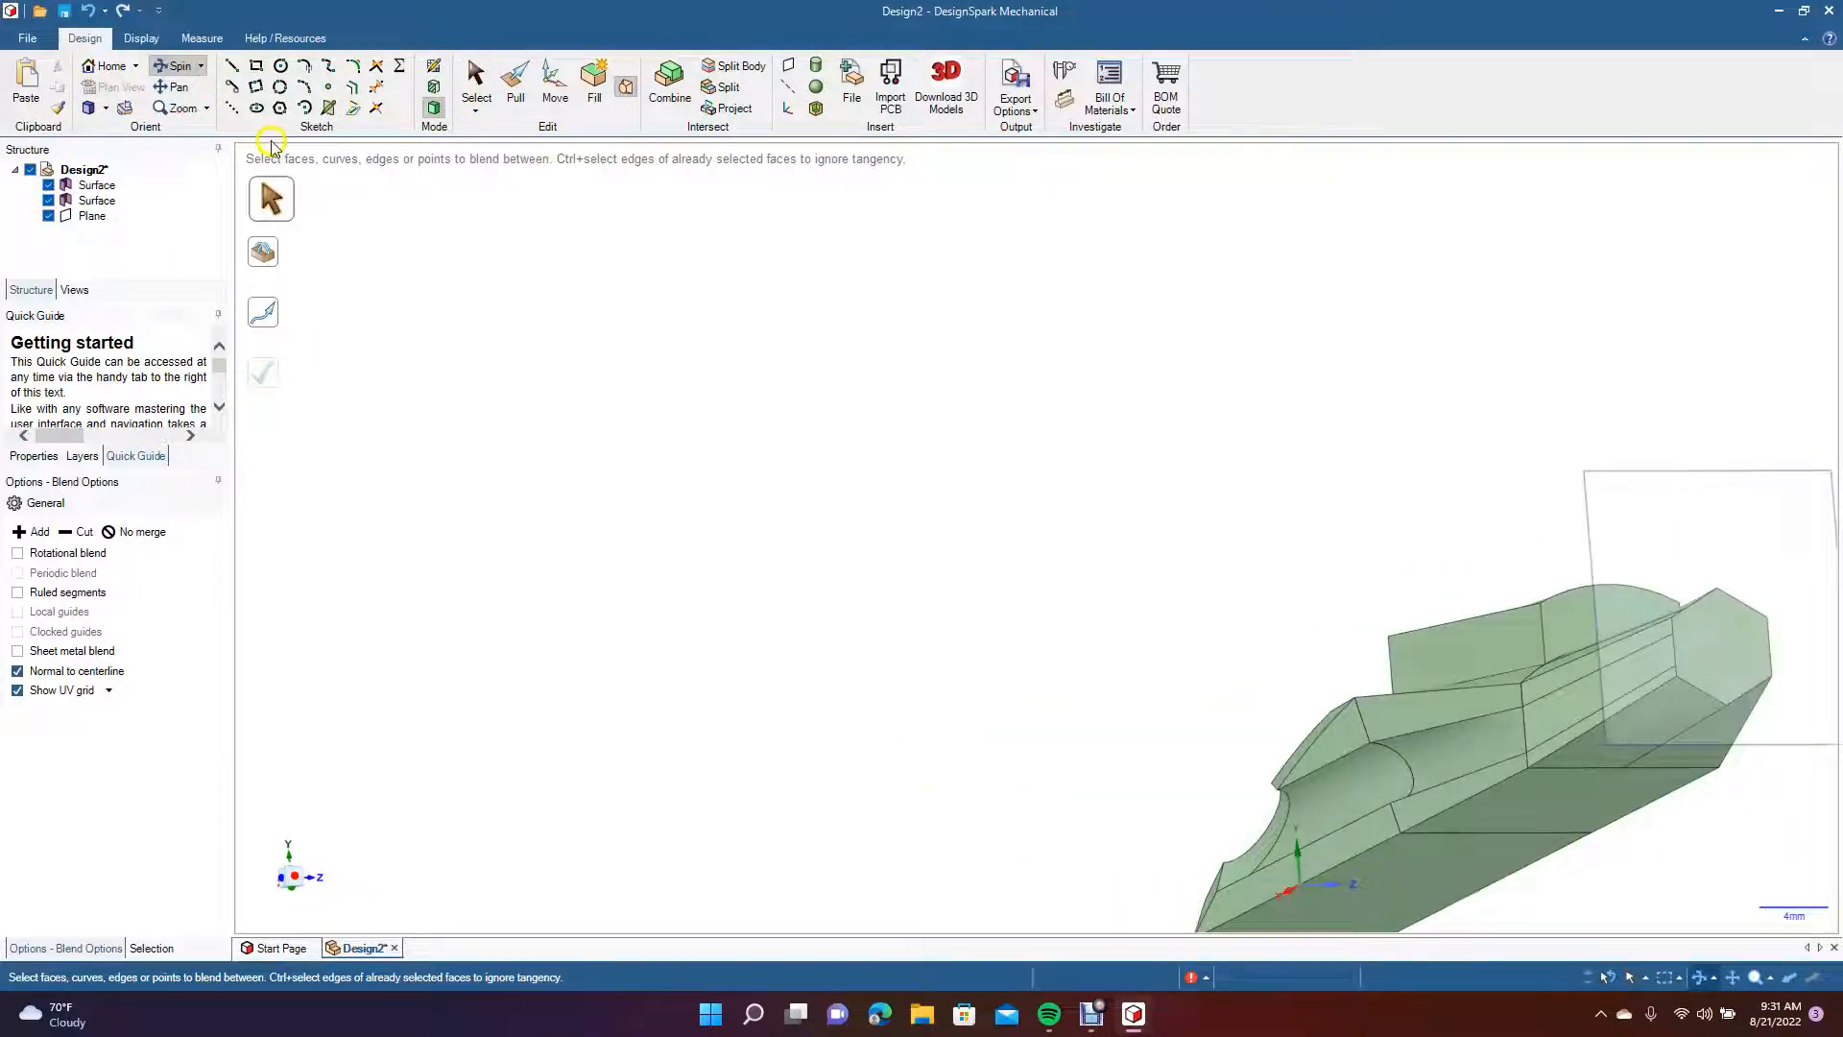
{"action": "left_click", "coordinate": [182, 88]}
{"action": "left_click_drag", "start_coordinate": [769, 416], "coordinate": [403, 375]}
{"action": "left_click", "coordinate": [168, 72]}
{"action": "left_click_drag", "start_coordinate": [572, 481], "coordinate": [610, 8]}
{"action": "left_click", "coordinate": [480, 77]}
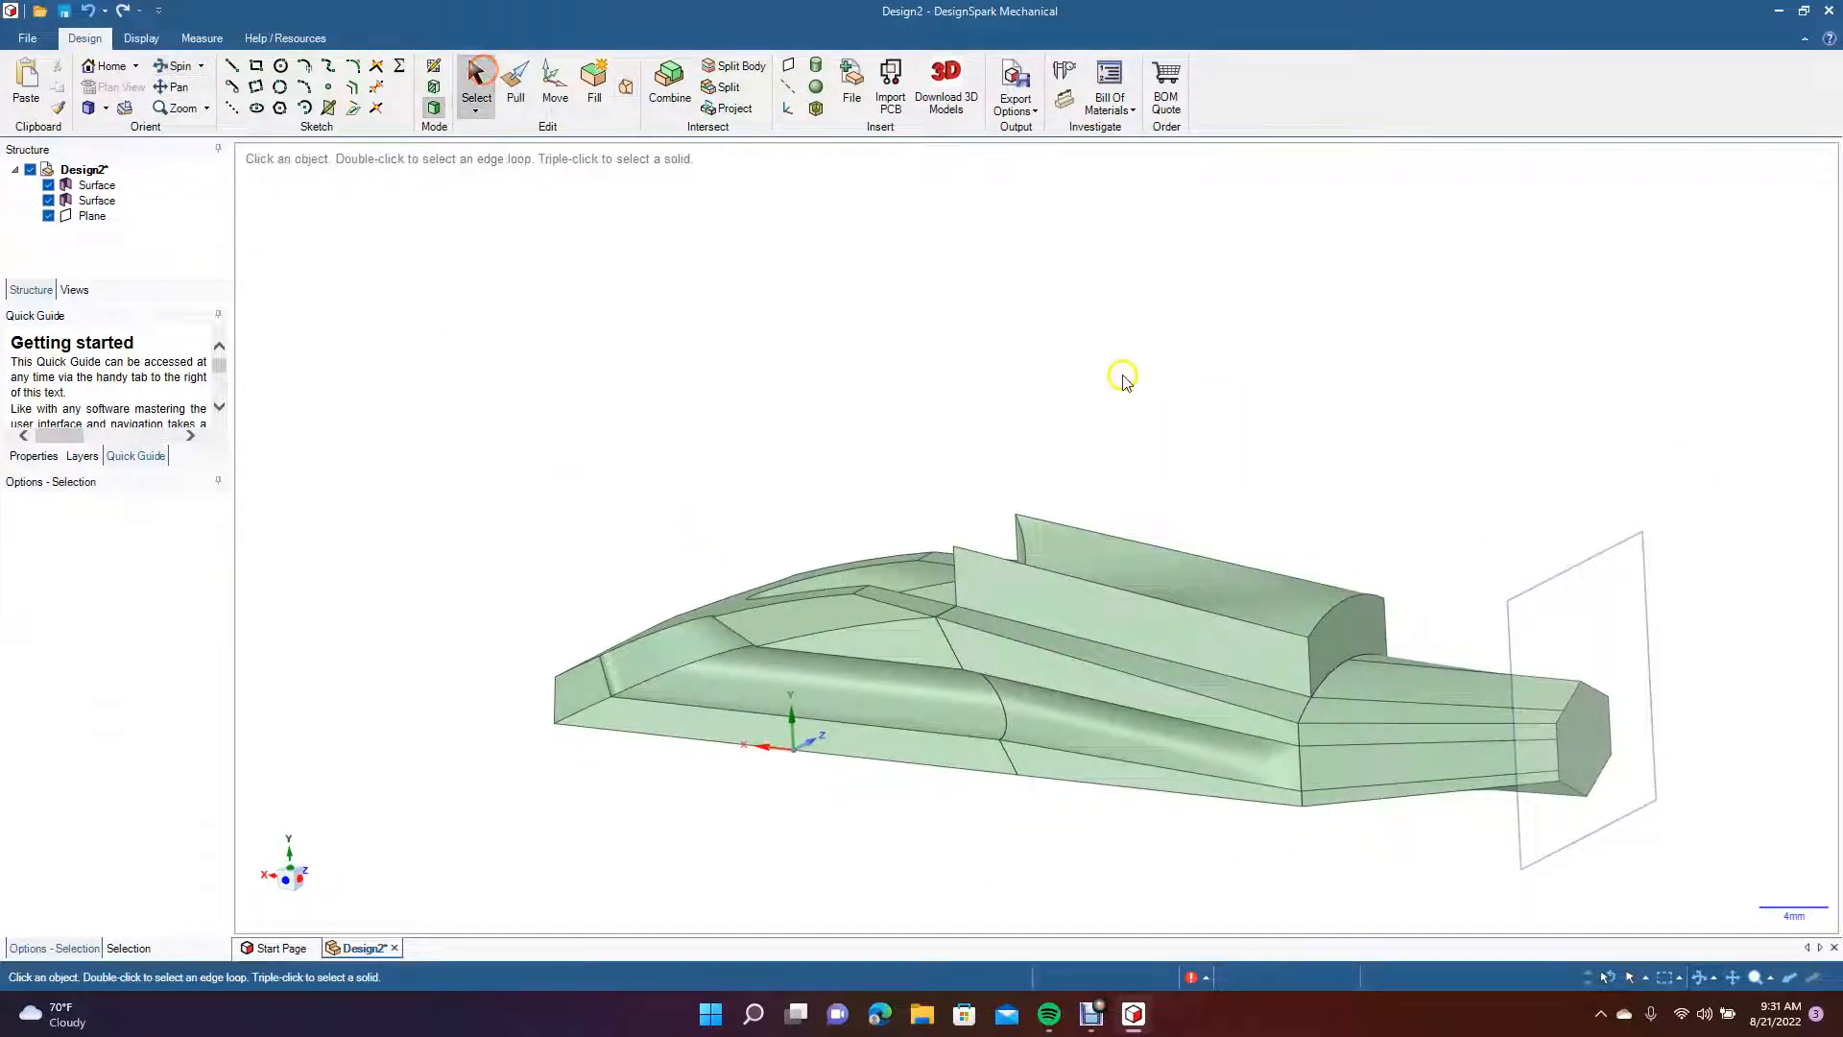
{"action": "right_click", "coordinate": [1386, 677]}
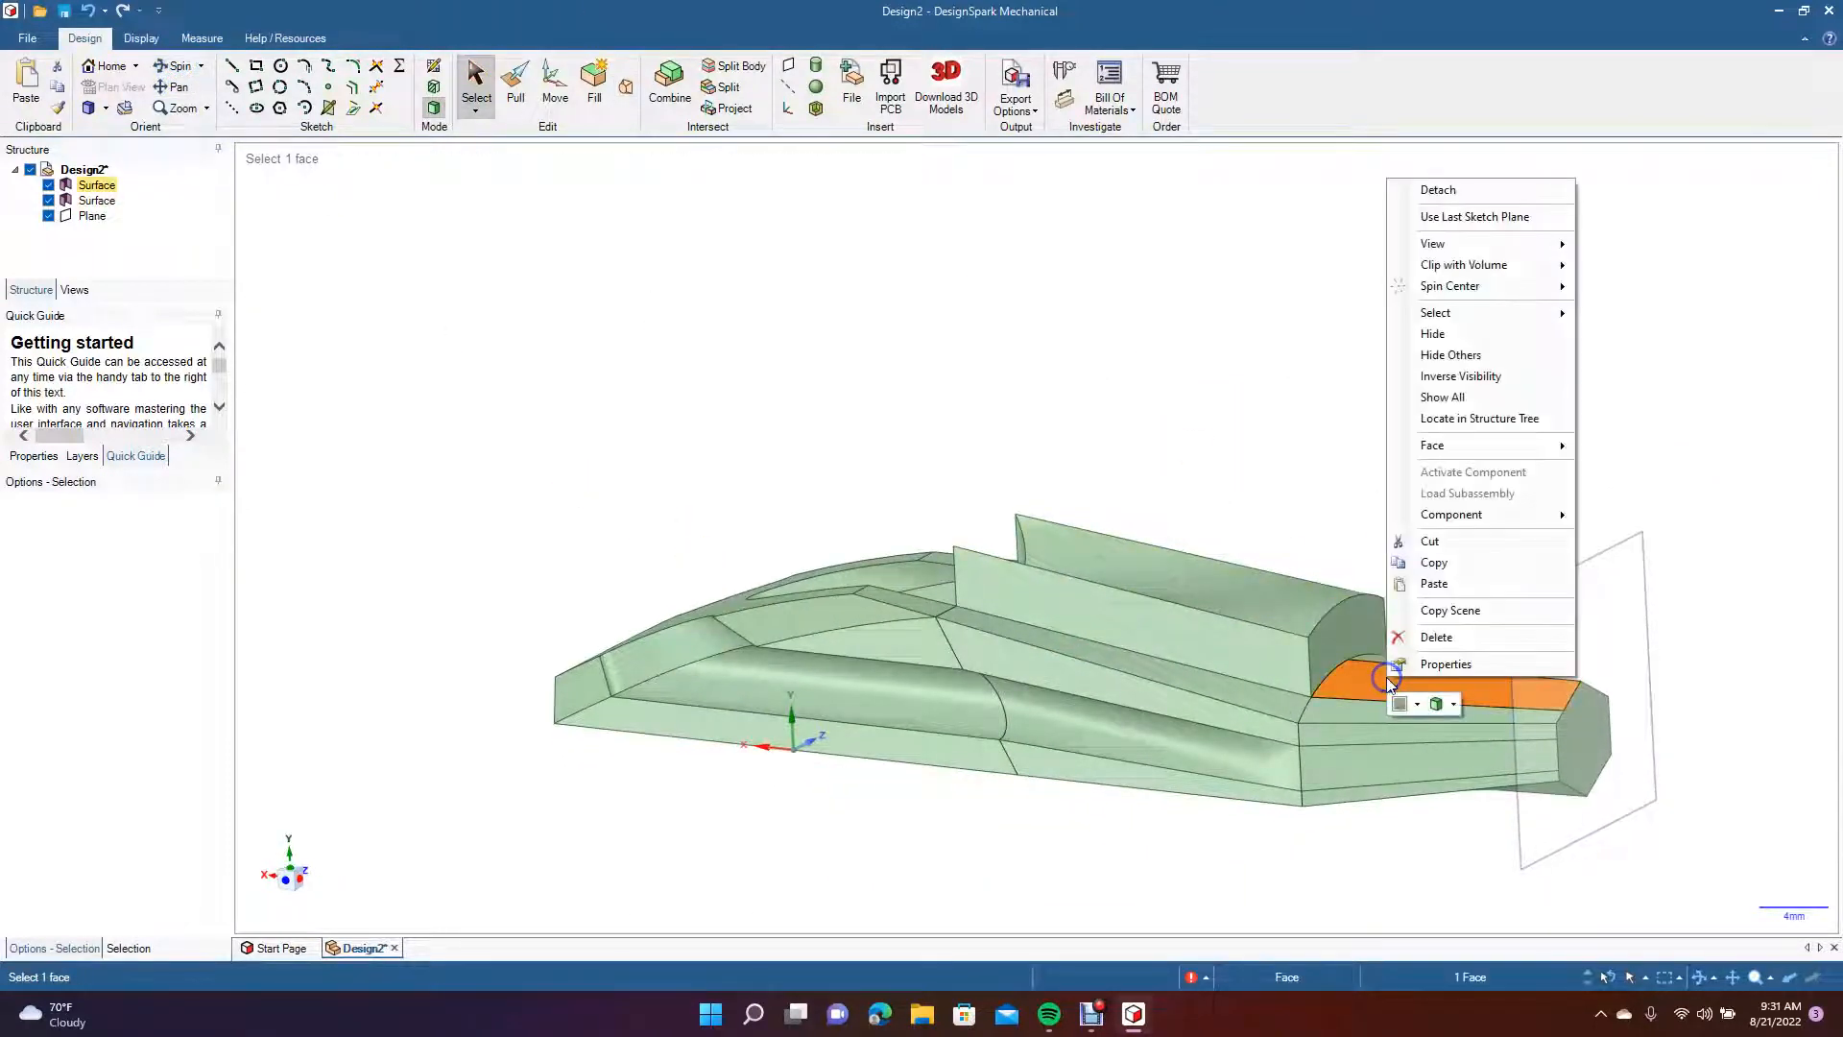
{"action": "left_click", "coordinate": [1476, 189]}
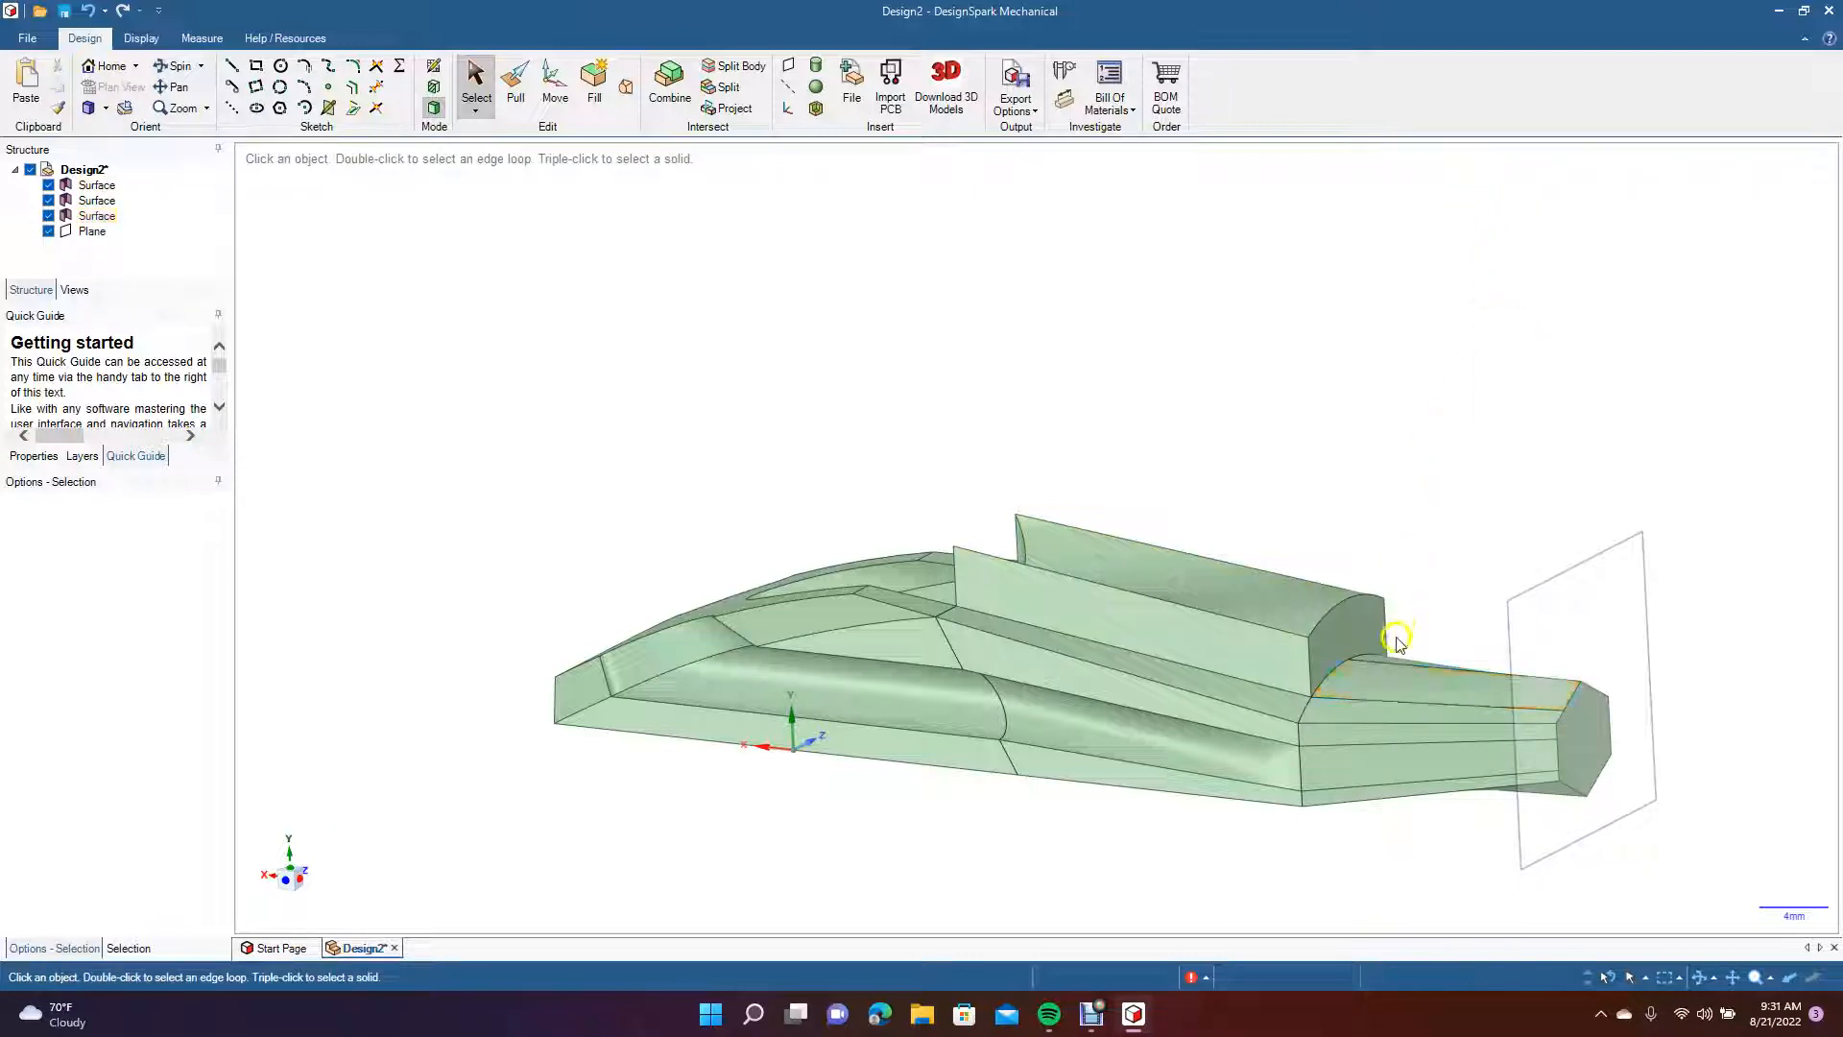
{"action": "left_click", "coordinate": [1391, 673]}
{"action": "key", "text": "Delete"}
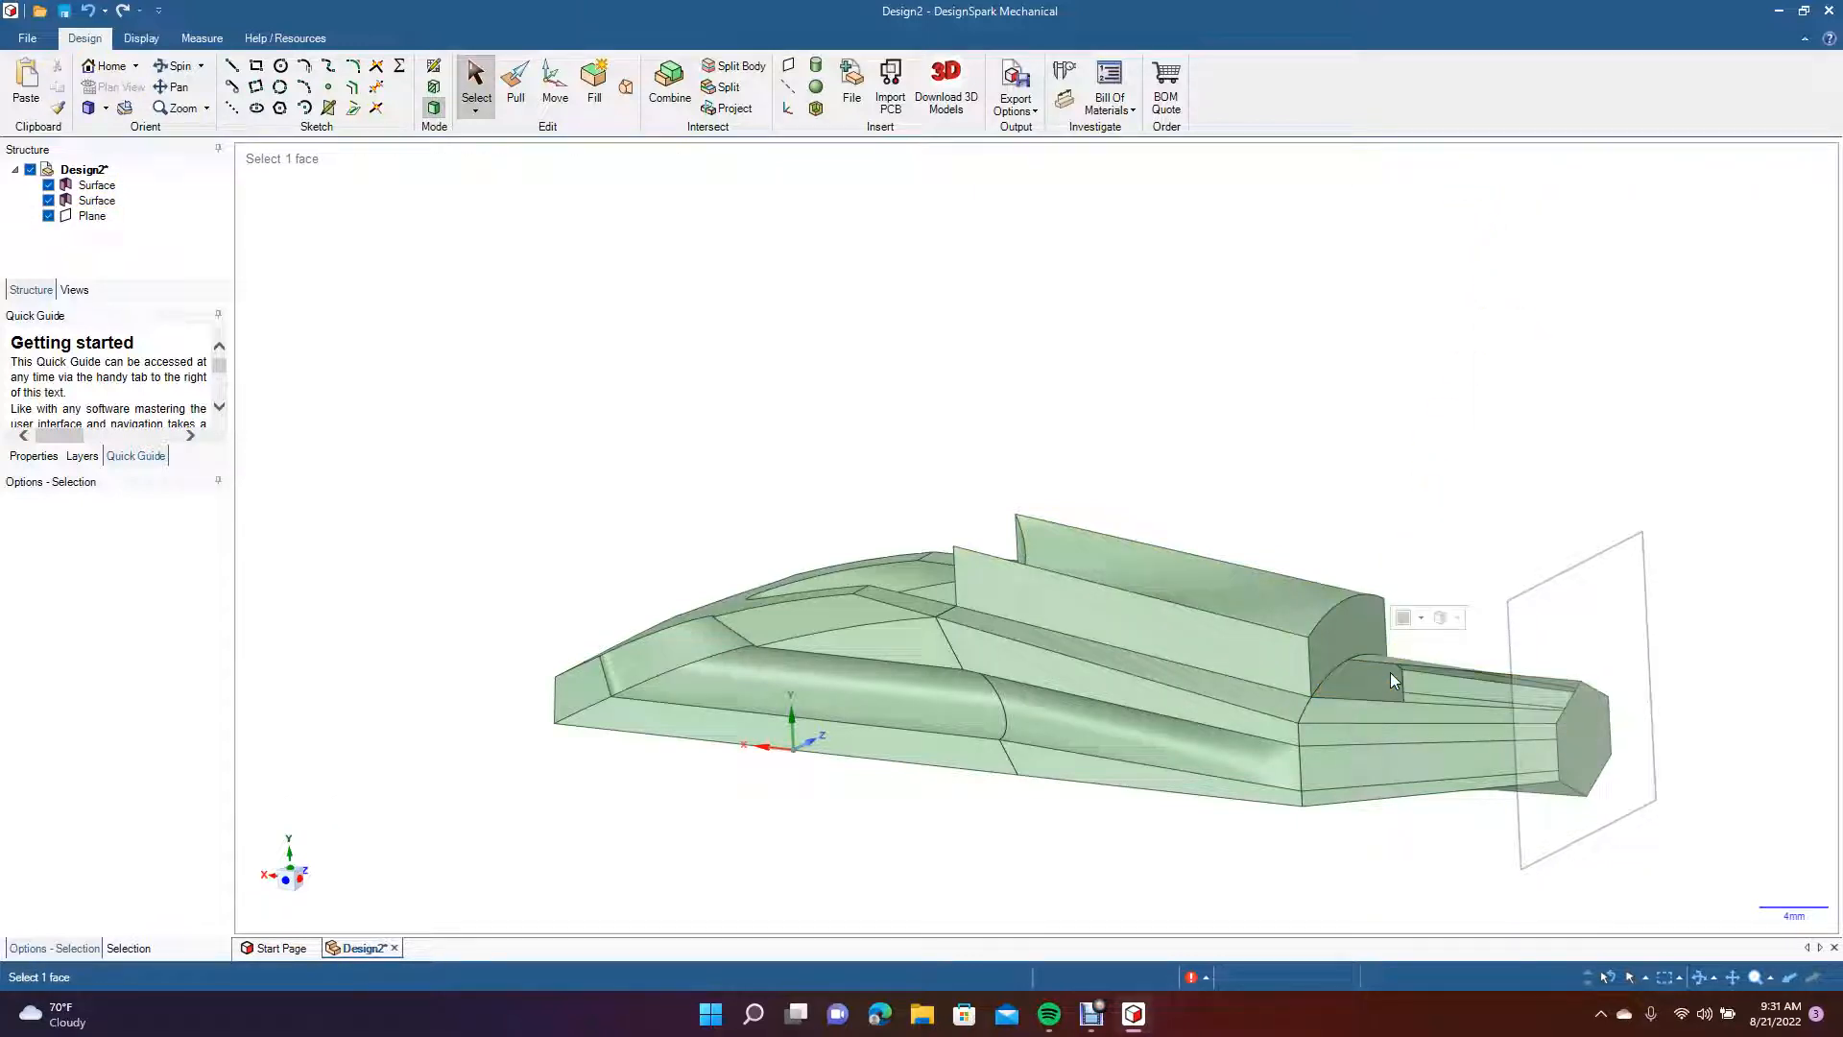
Delete all remaining faces of the tapered hexagonal end section with one box selection.
{"action": "left_click_drag", "start_coordinate": [1683, 856], "coordinate": [1414, 615]}
{"action": "key", "text": "Delete"}
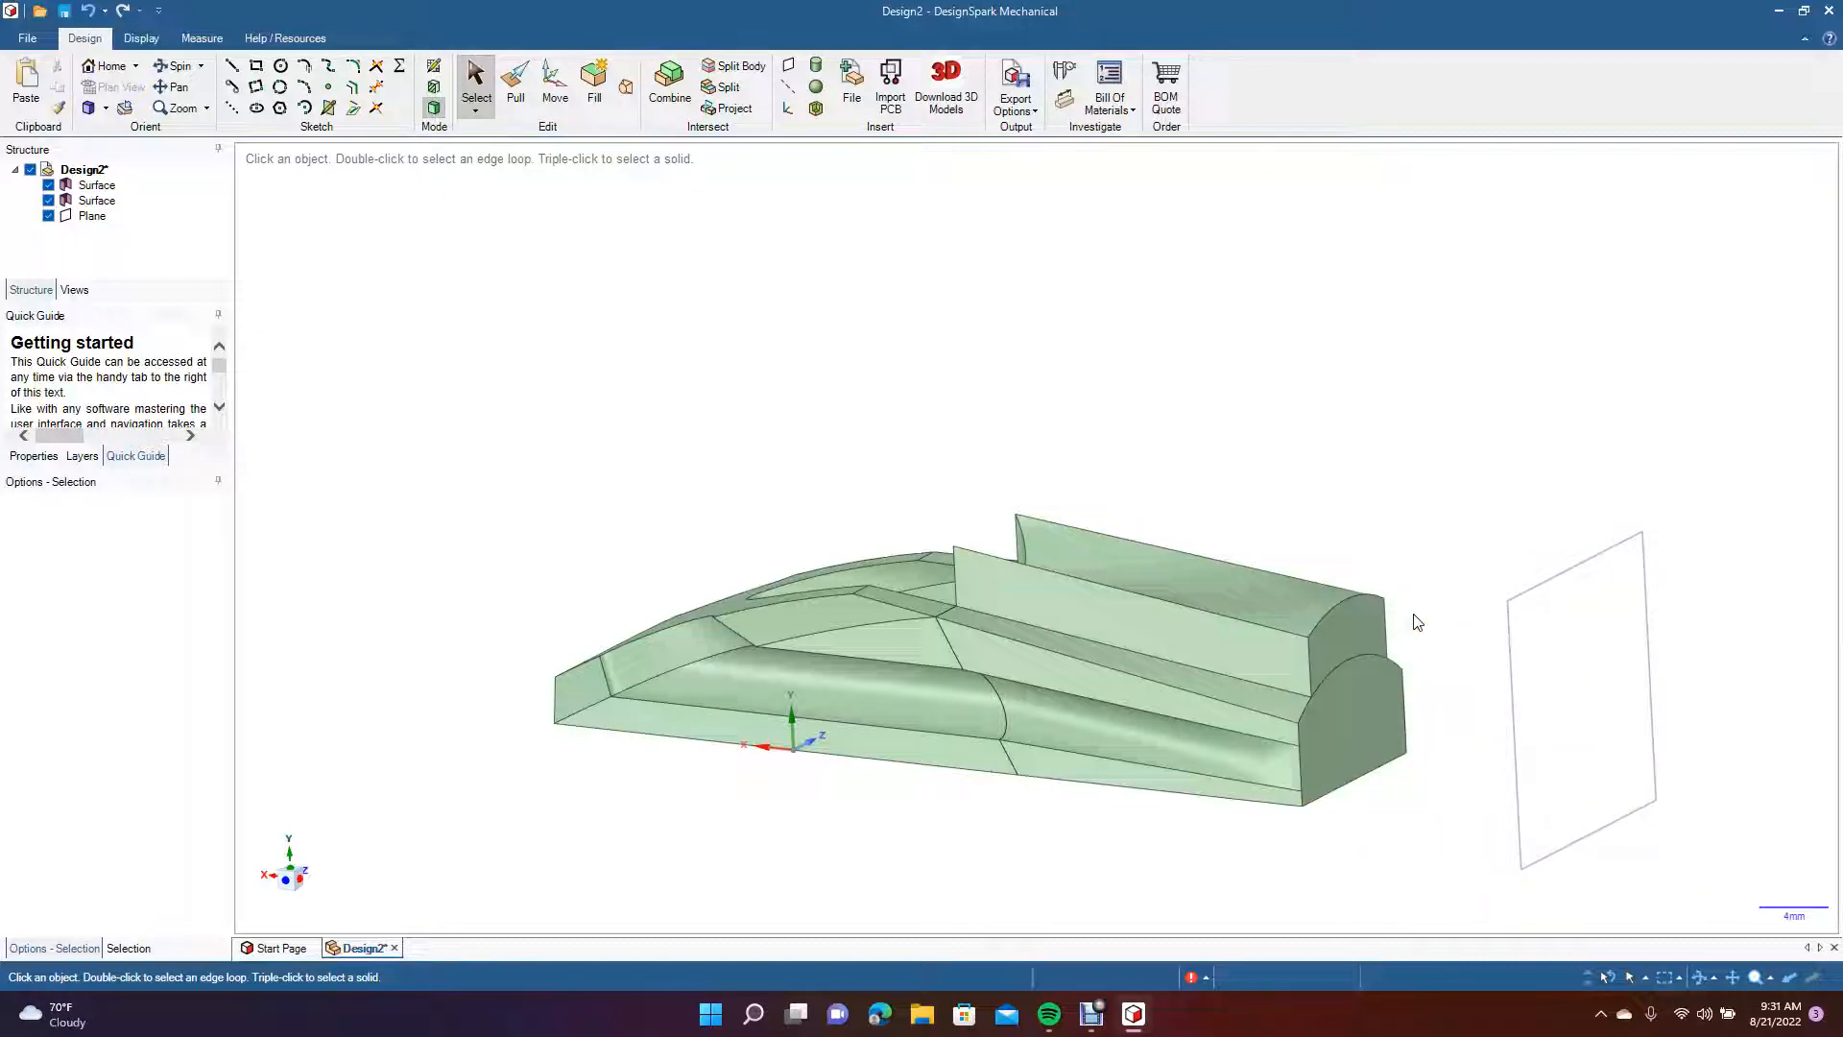
{"action": "left_click", "coordinate": [107, 111]}
{"action": "left_click", "coordinate": [131, 139]}
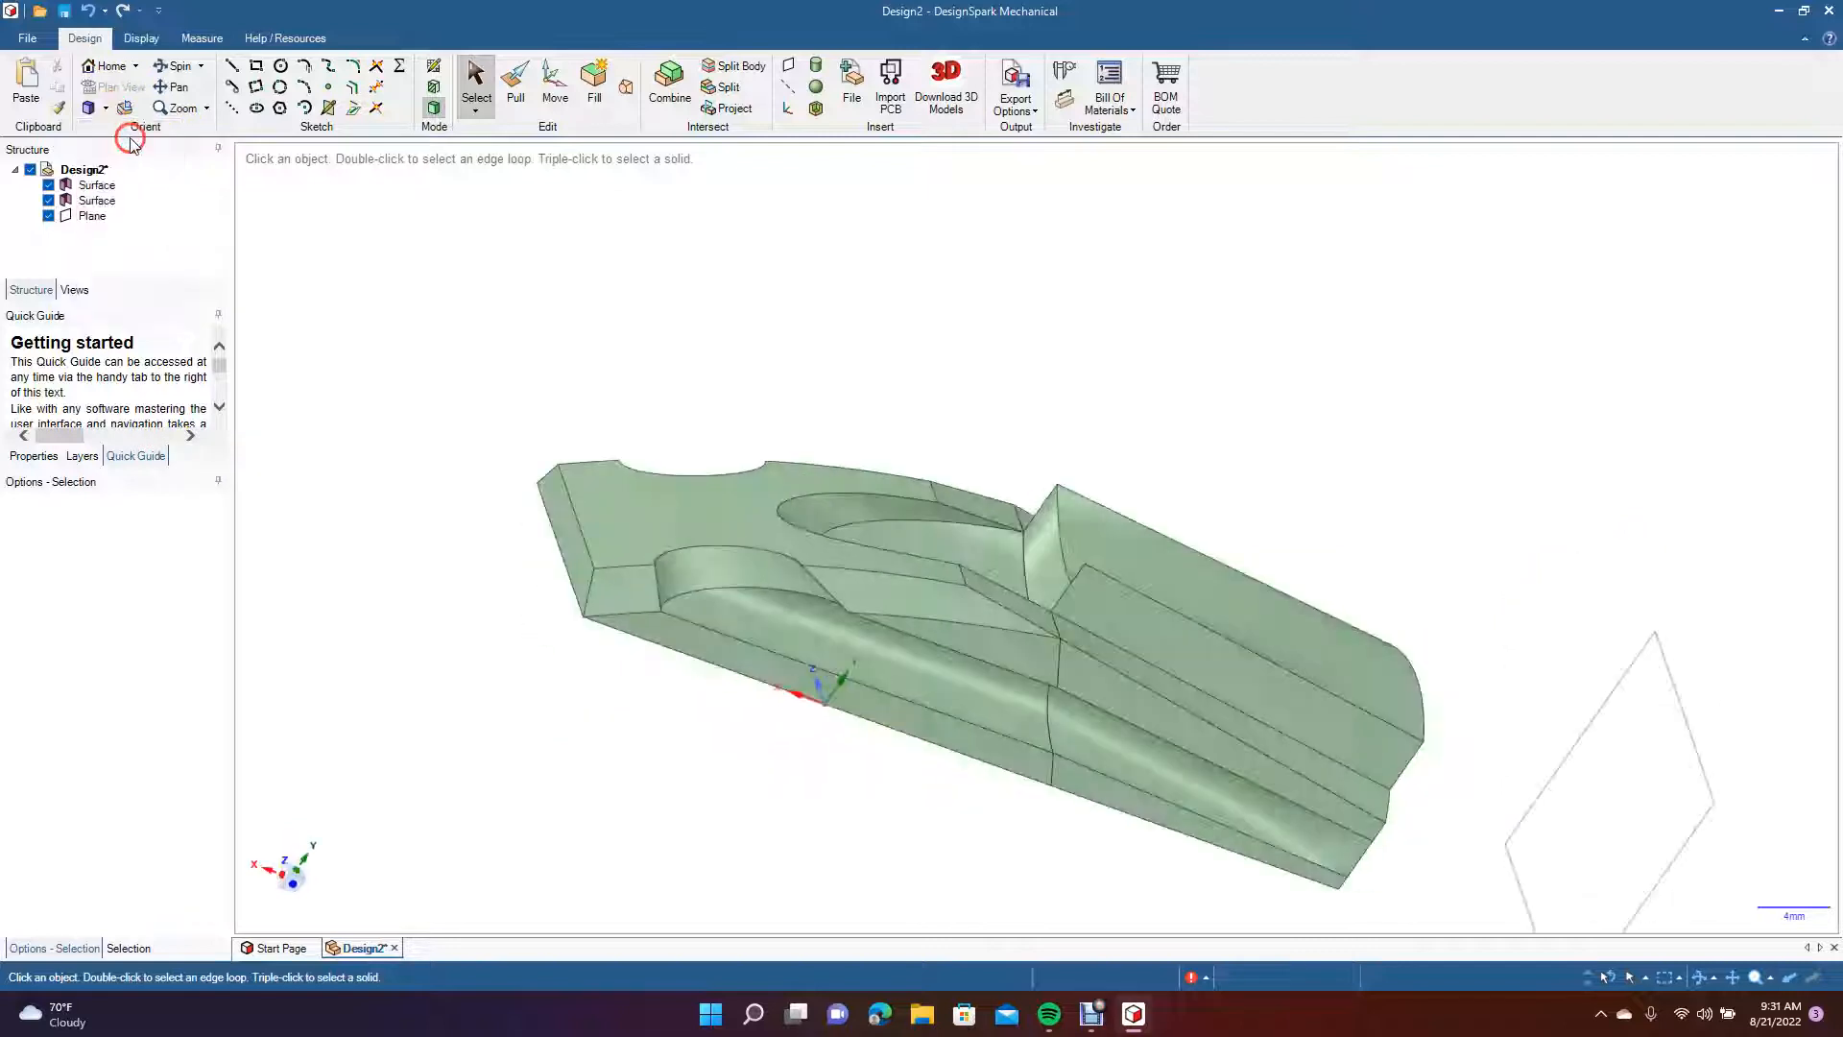
Detach the curved top face of the raised blended section at the body's rear and delete it.
{"action": "left_click", "coordinate": [176, 68]}
{"action": "left_click_drag", "start_coordinate": [276, 441], "coordinate": [136, 216]}
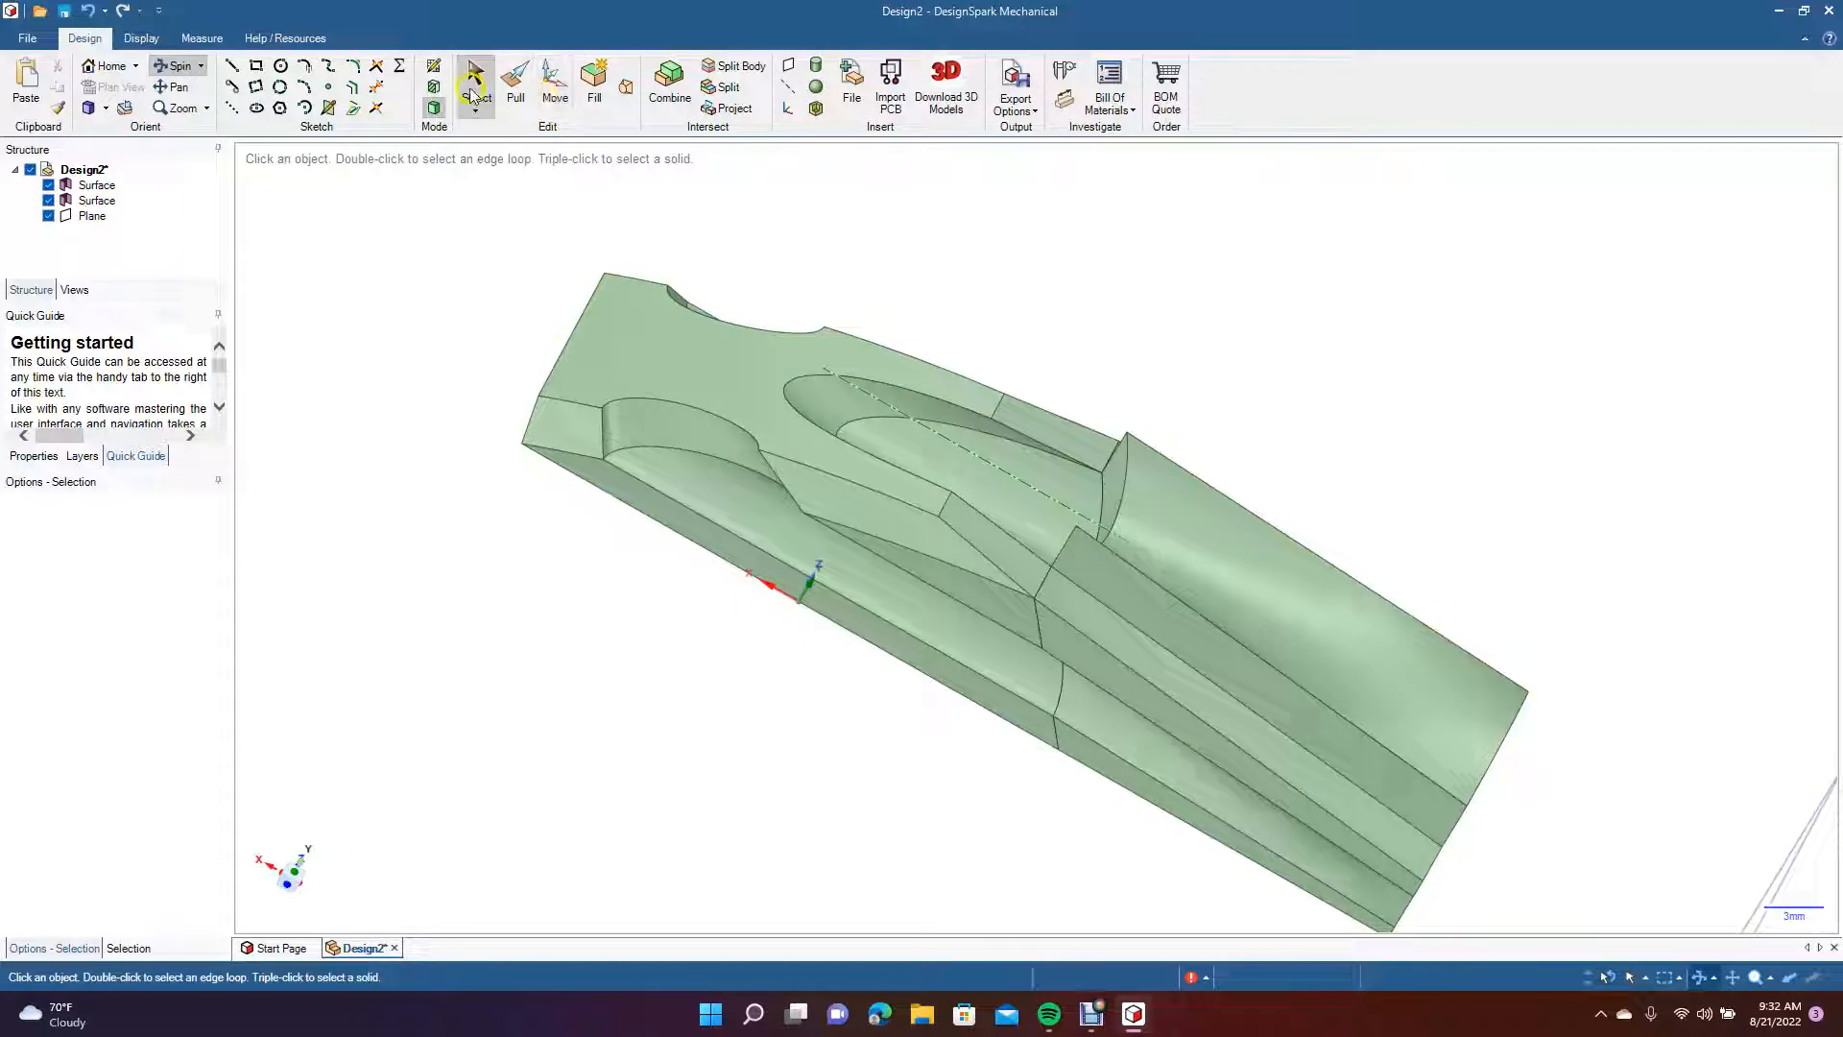
{"action": "left_click", "coordinate": [1185, 582]}
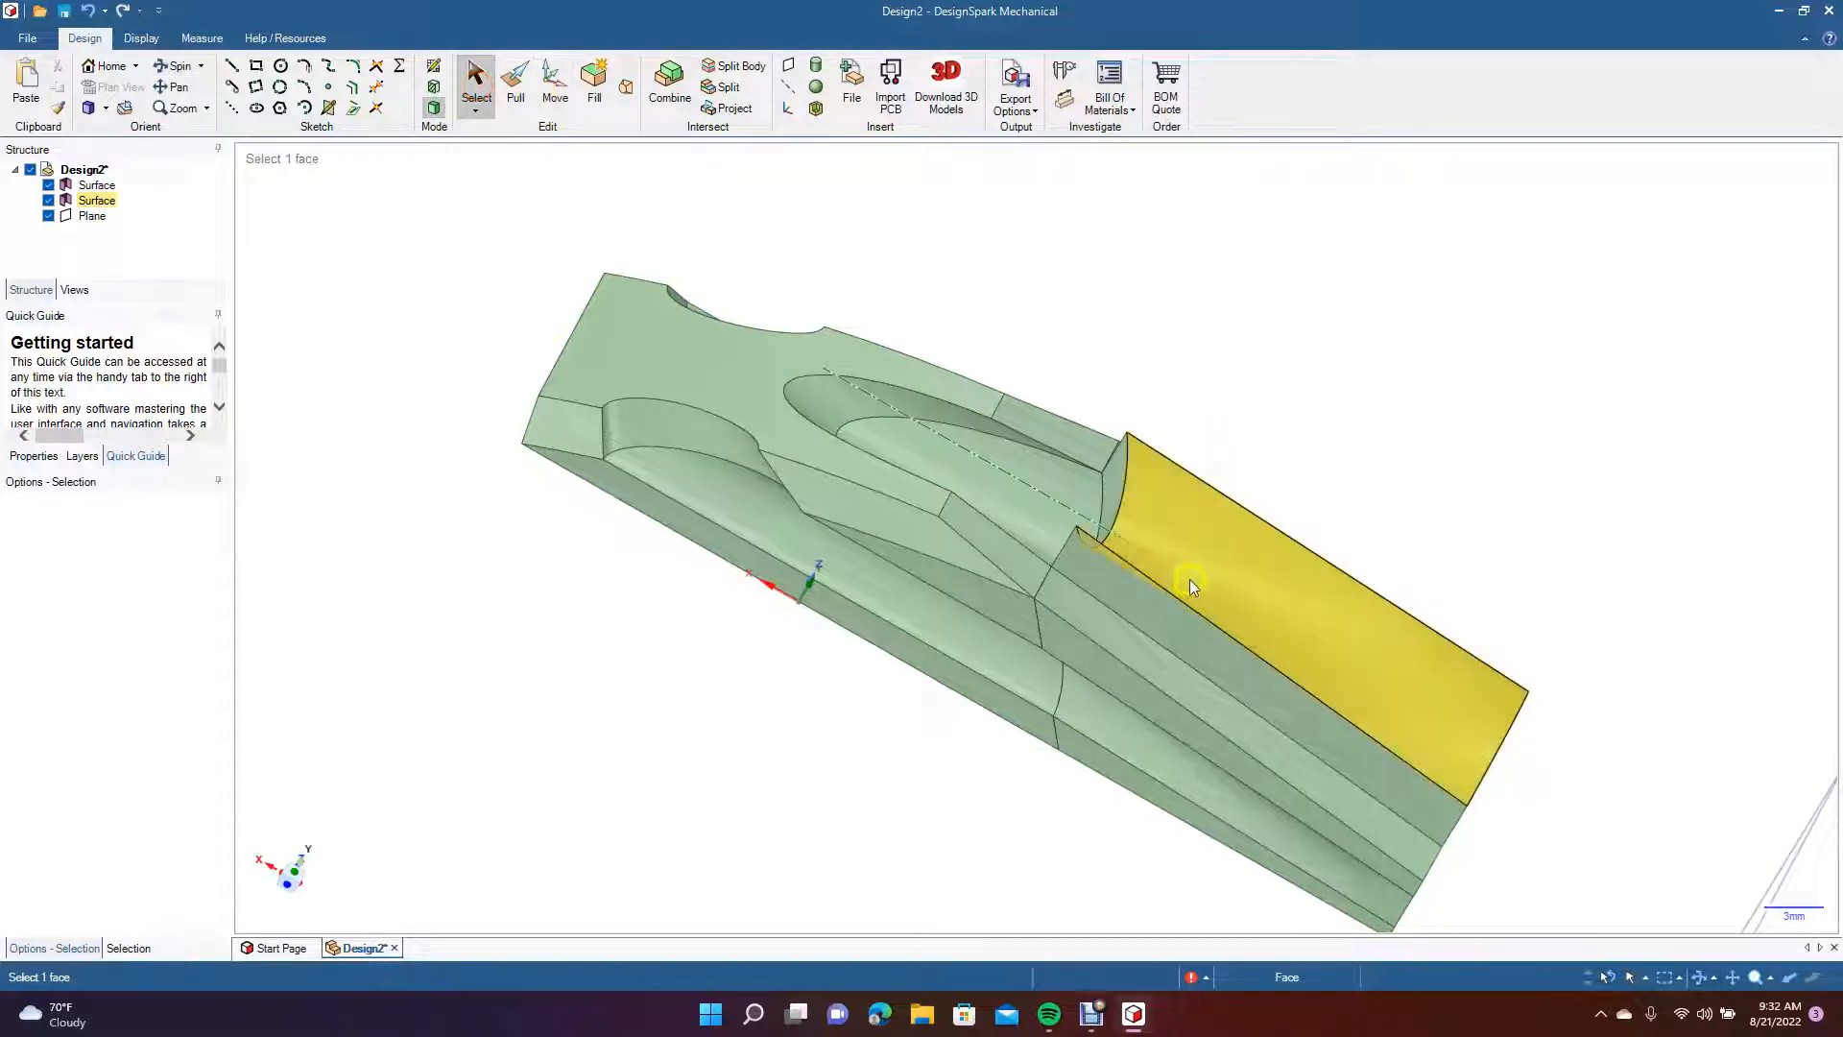
{"action": "right_click", "coordinate": [1189, 579]}
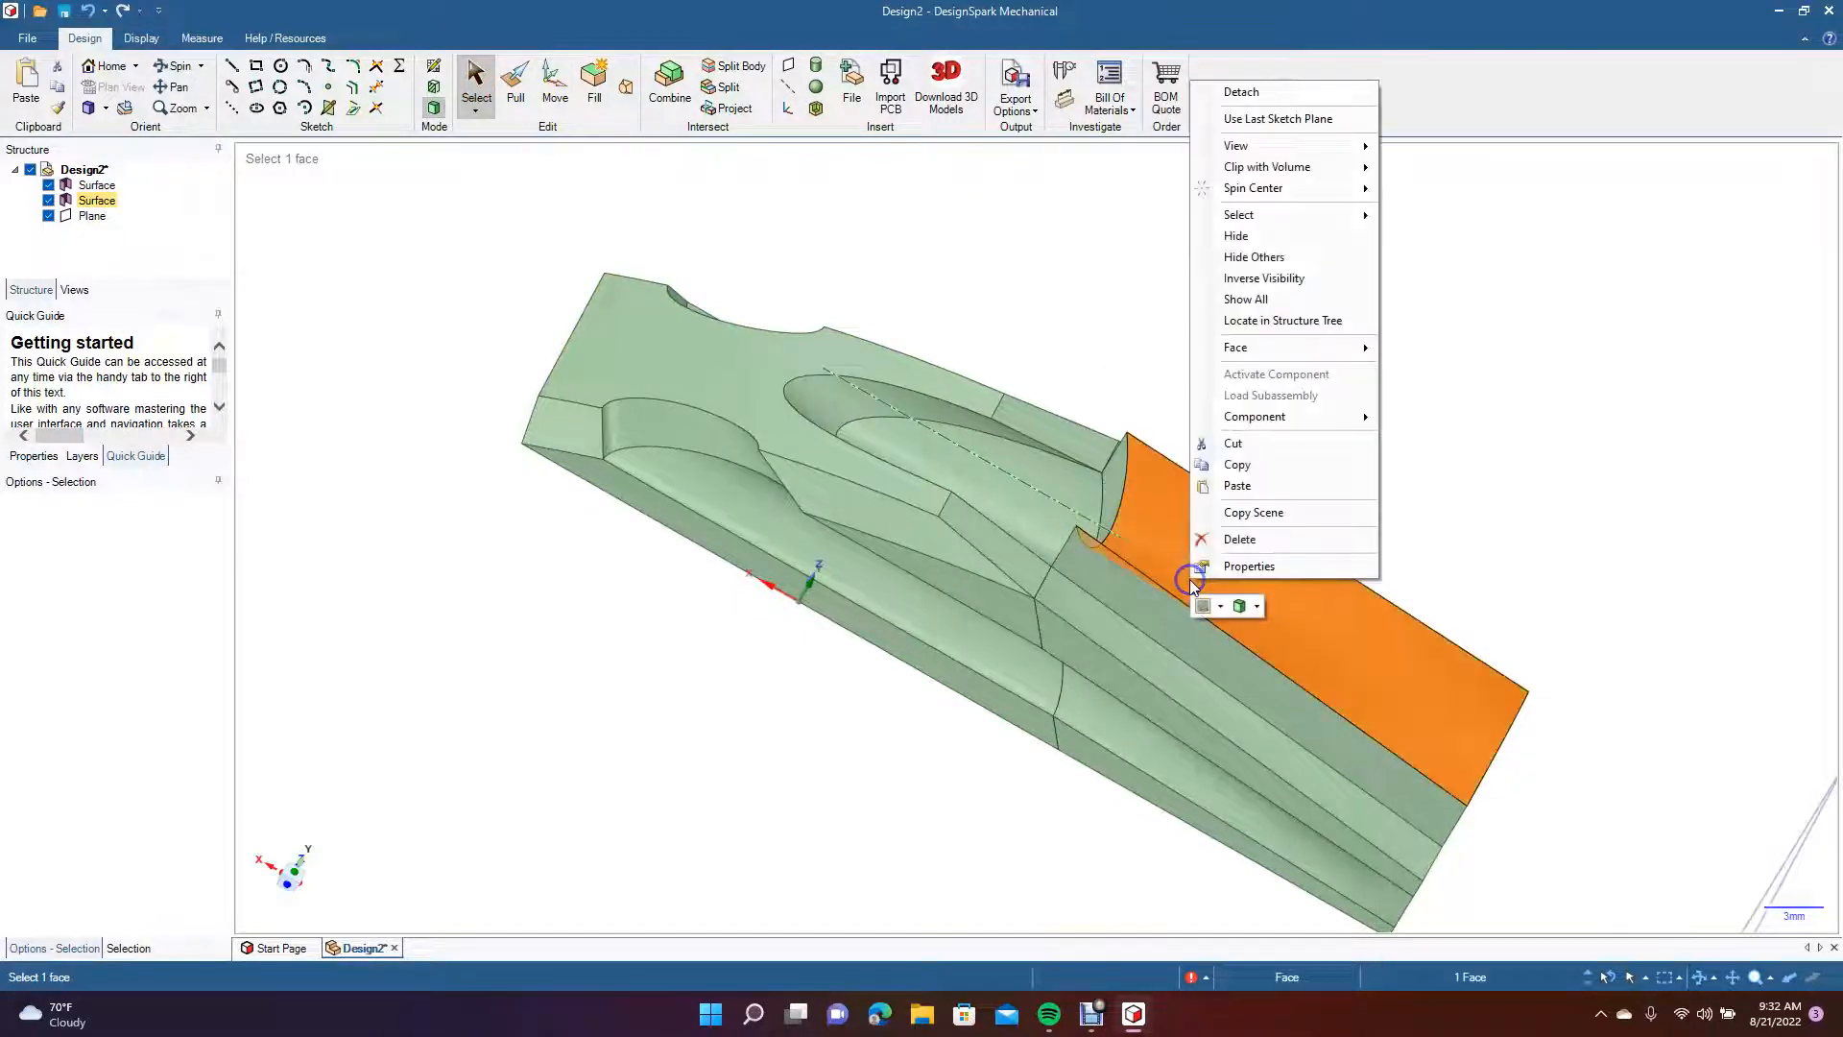
{"action": "left_click", "coordinate": [1276, 90]}
{"action": "key", "text": "Delete"}
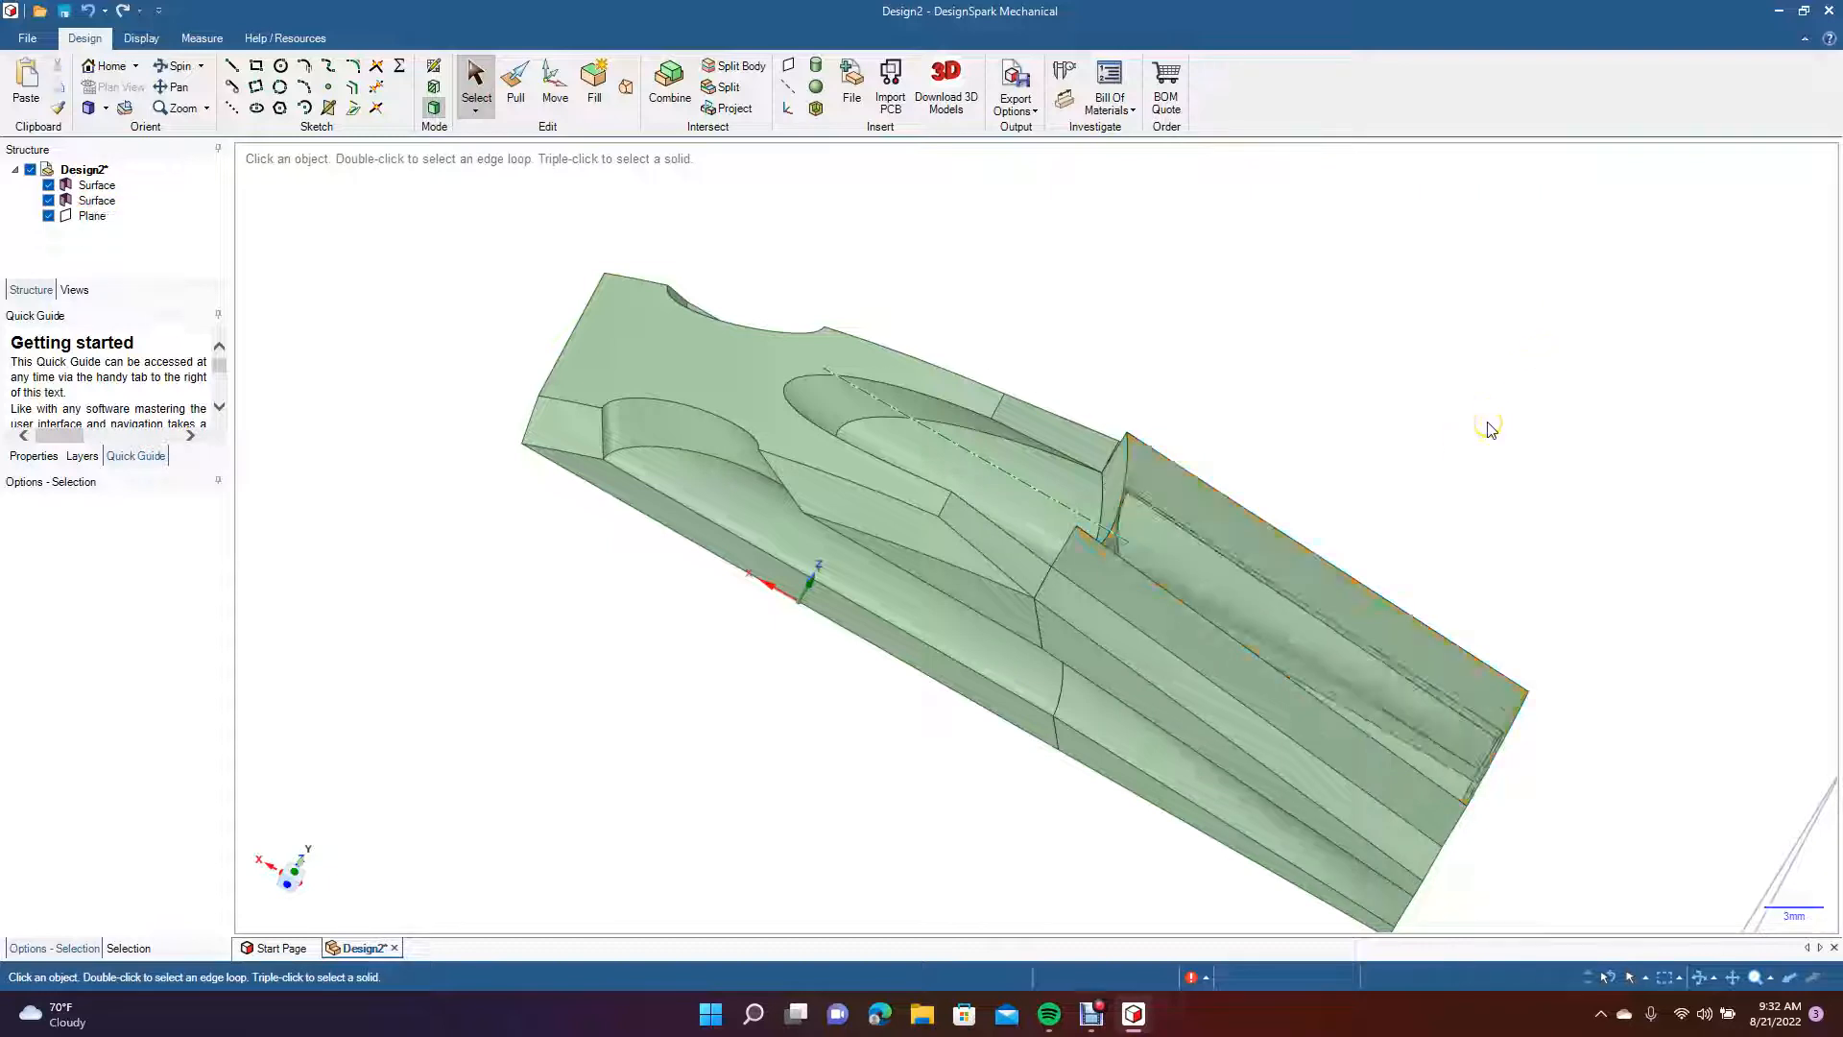
Delete the remaining walls of the raised rear section: both long side faces, the arched end face and the curved face at the groove.
{"action": "mouse_move", "coordinate": [553, 330]}
{"action": "left_mouse_down"}
{"action": "mouse_move", "coordinate": [630, 403]}
{"action": "mouse_move", "coordinate": [765, 477]}
{"action": "mouse_move", "coordinate": [757, 498]}
{"action": "mouse_move", "coordinate": [605, 436]}
{"action": "mouse_move", "coordinate": [580, 280]}
{"action": "mouse_move", "coordinate": [507, 306]}
{"action": "mouse_move", "coordinate": [526, 326]}
{"action": "left_mouse_up"}
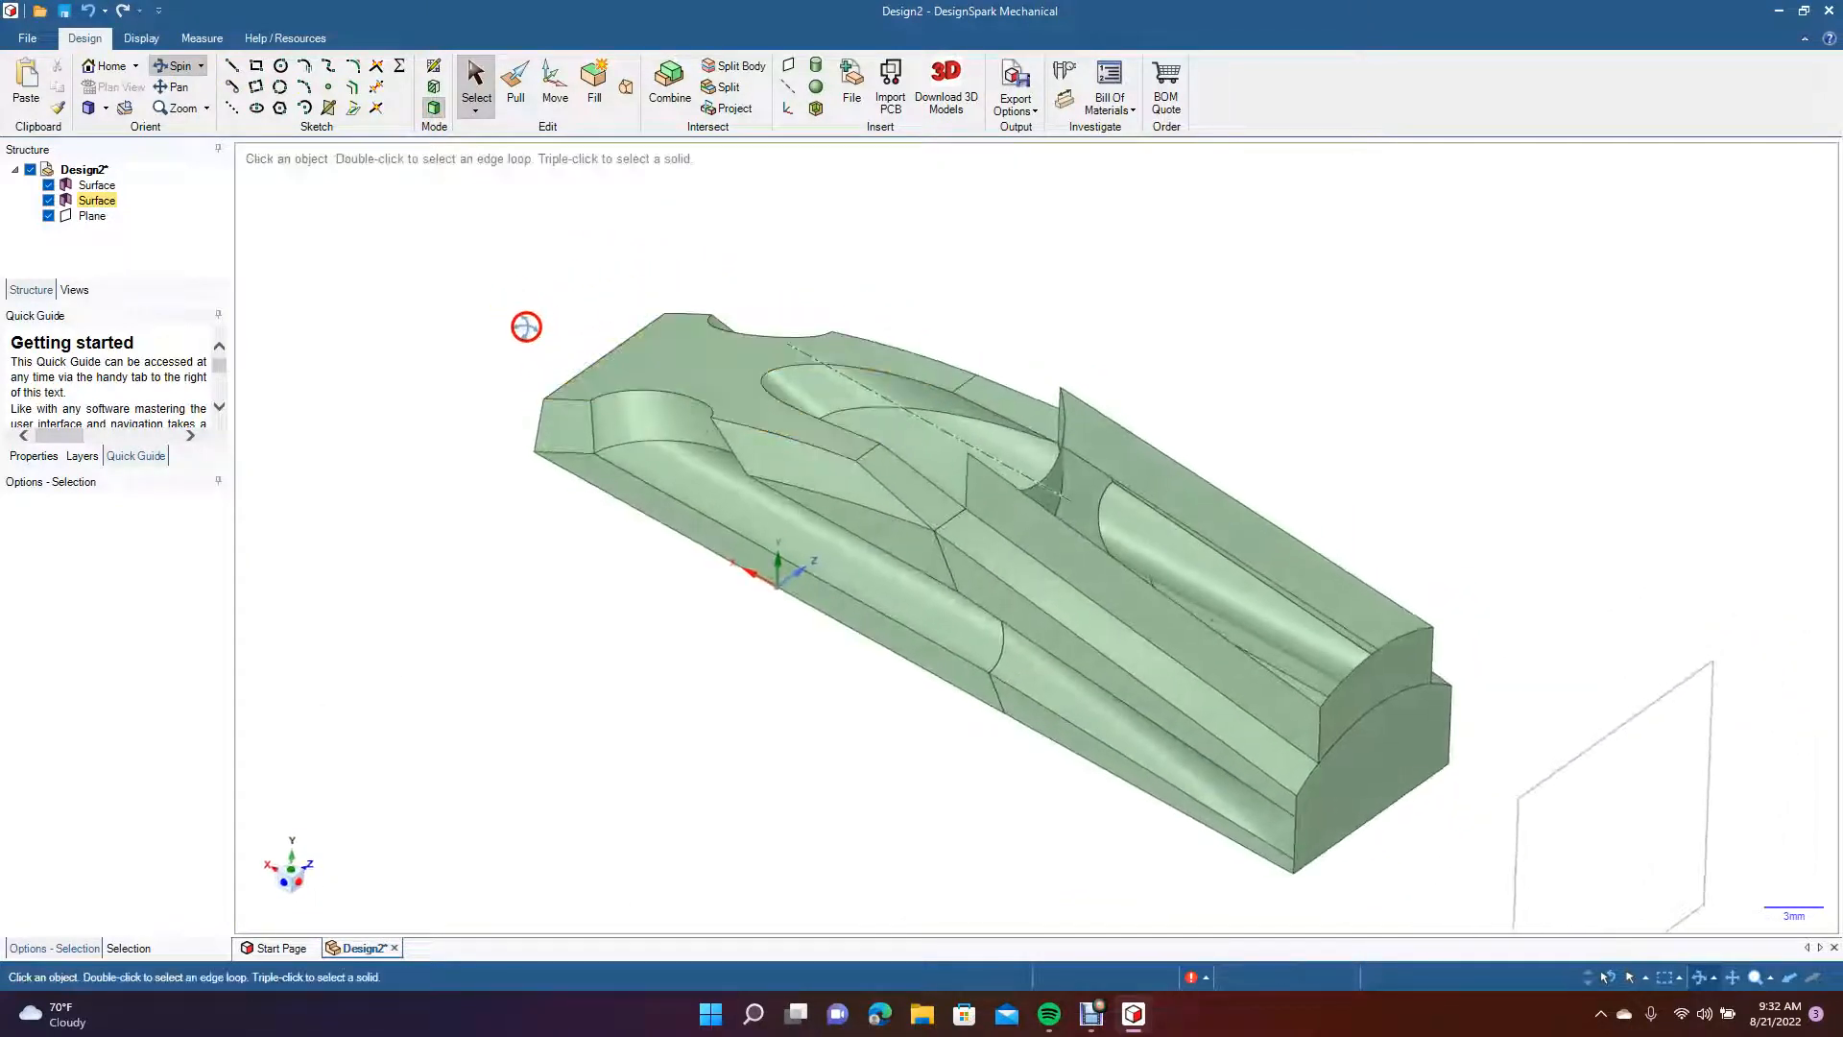
{"action": "left_click", "coordinate": [1081, 581]}
{"action": "left_click", "coordinate": [1126, 472], "text": "ctrl"}
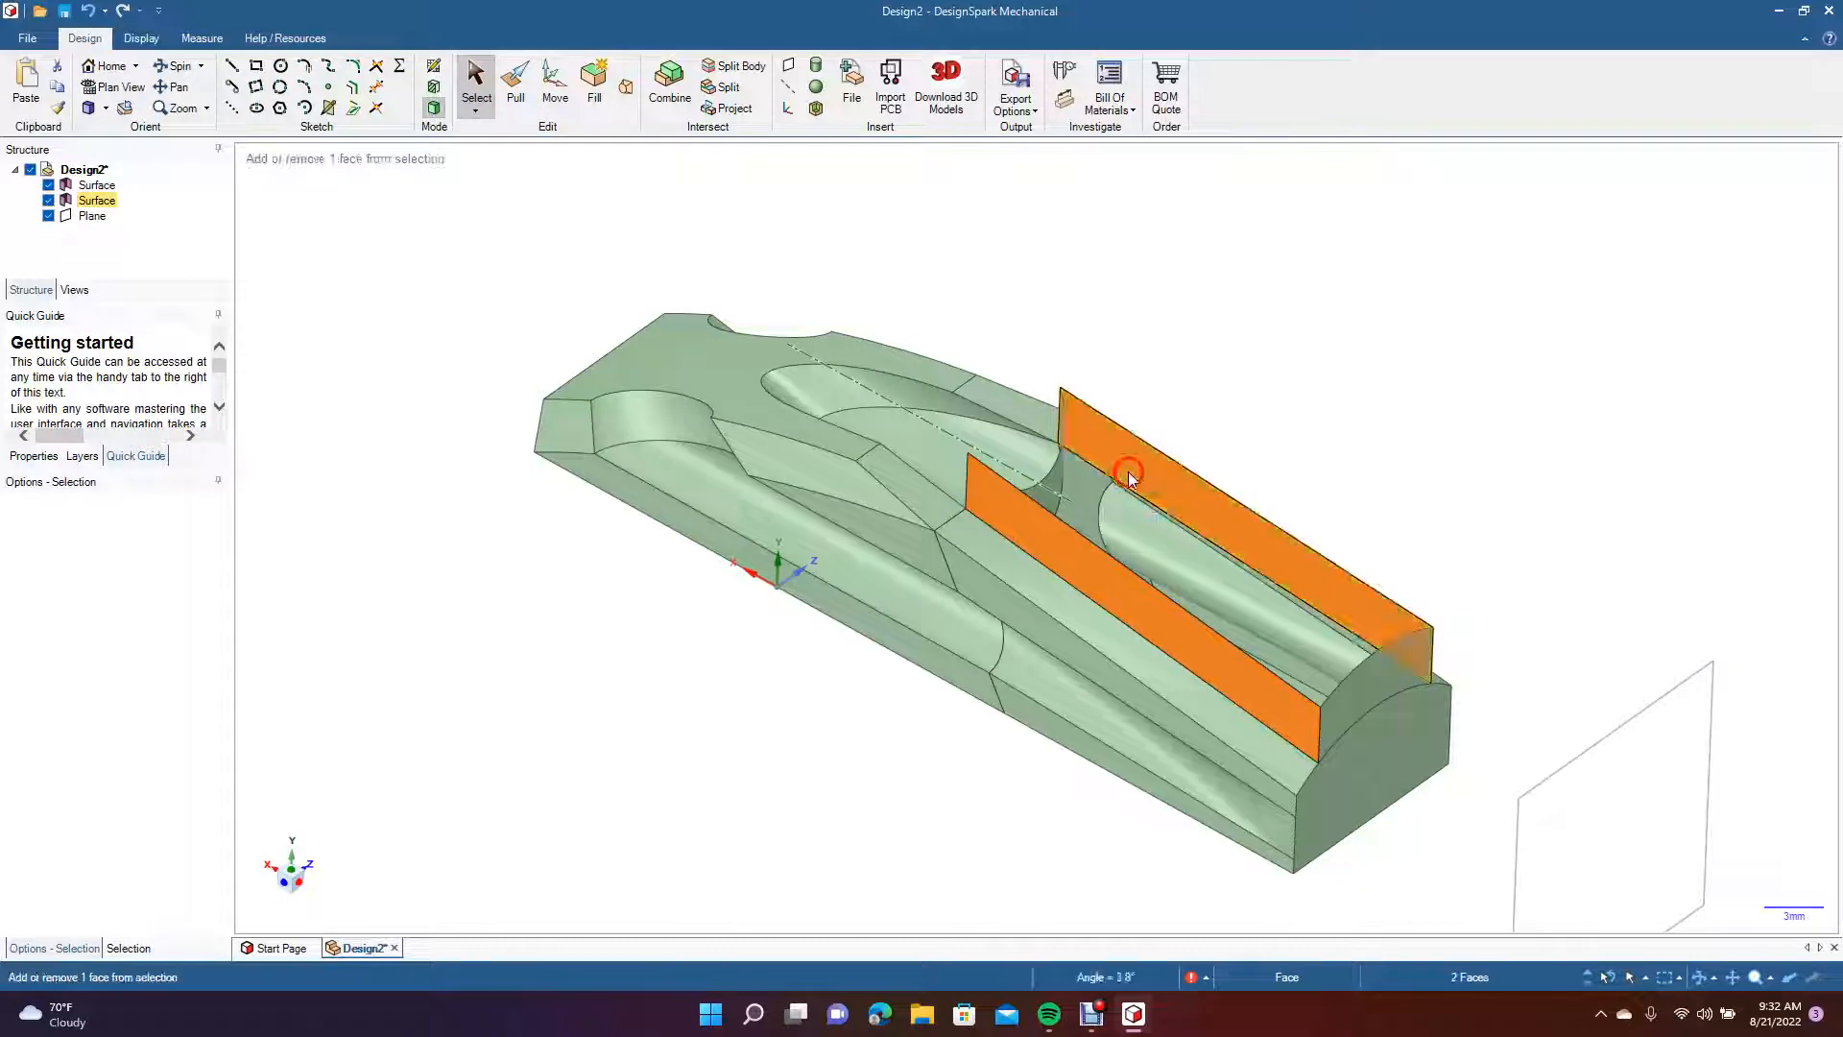
{"action": "key", "text": "Delete"}
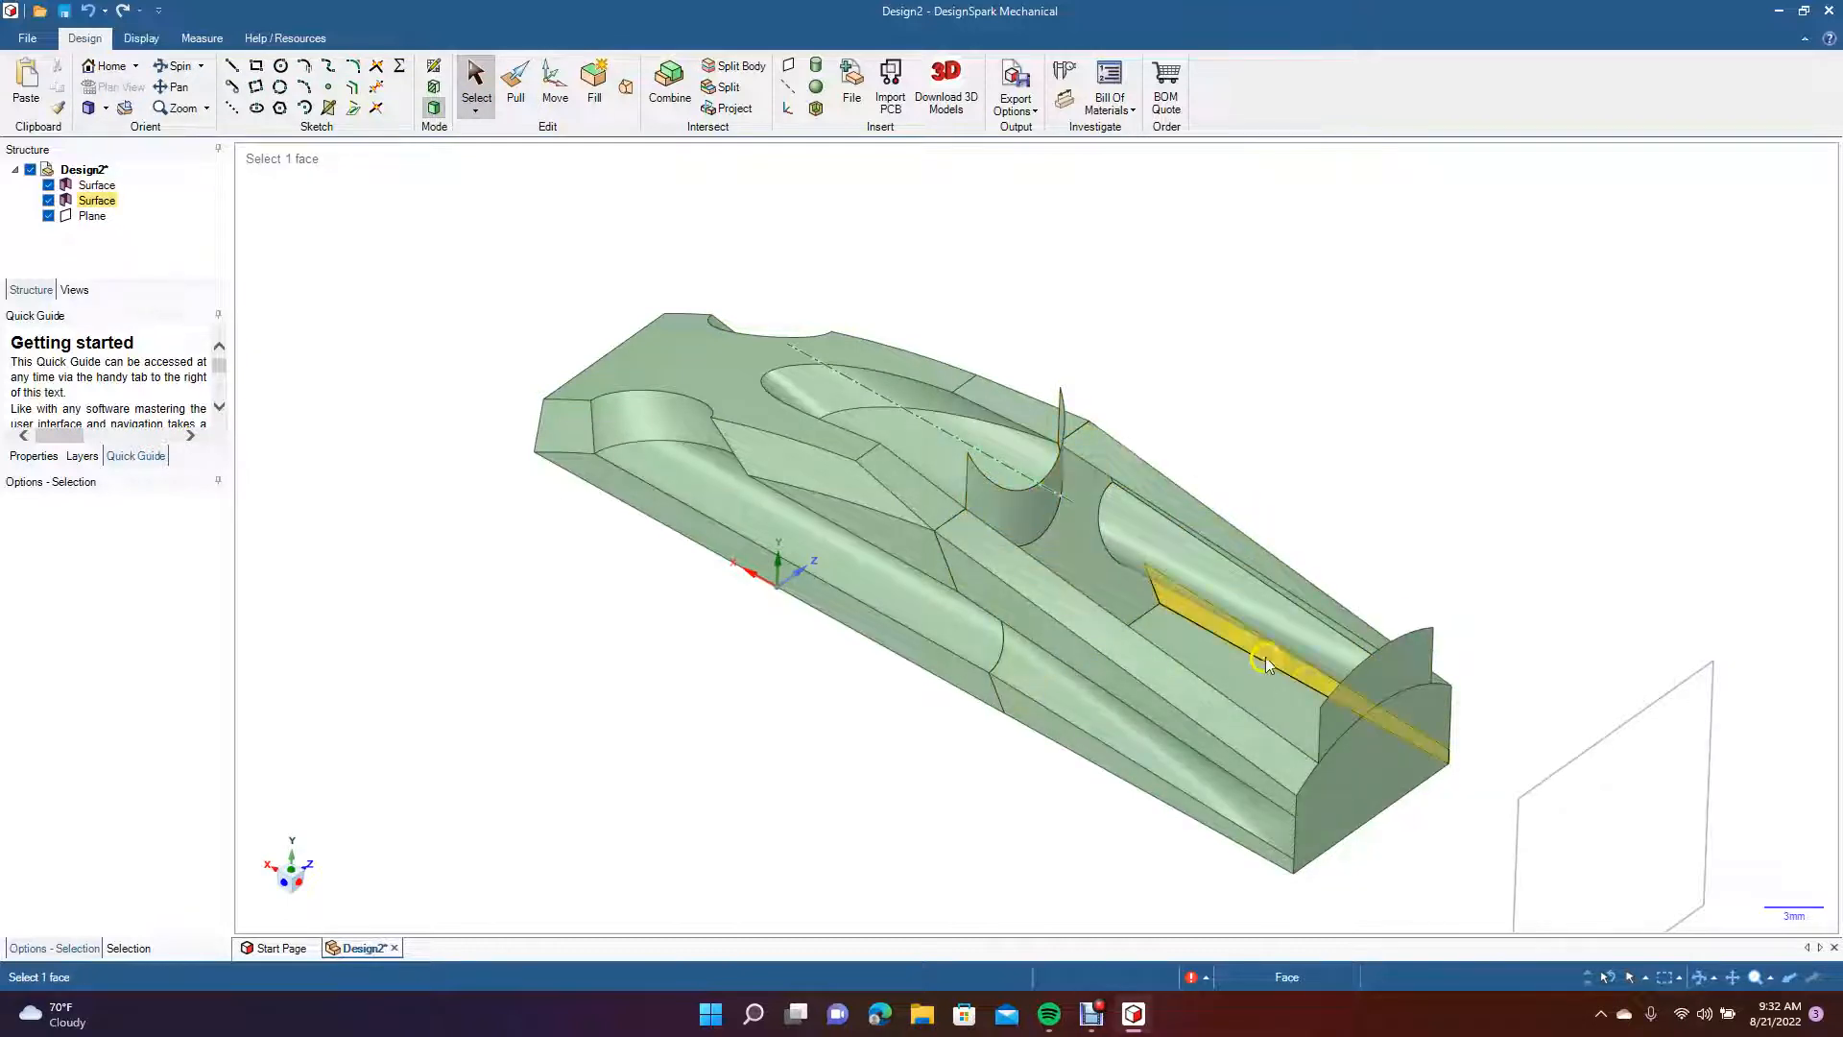
{"action": "left_click", "coordinate": [1350, 691]}
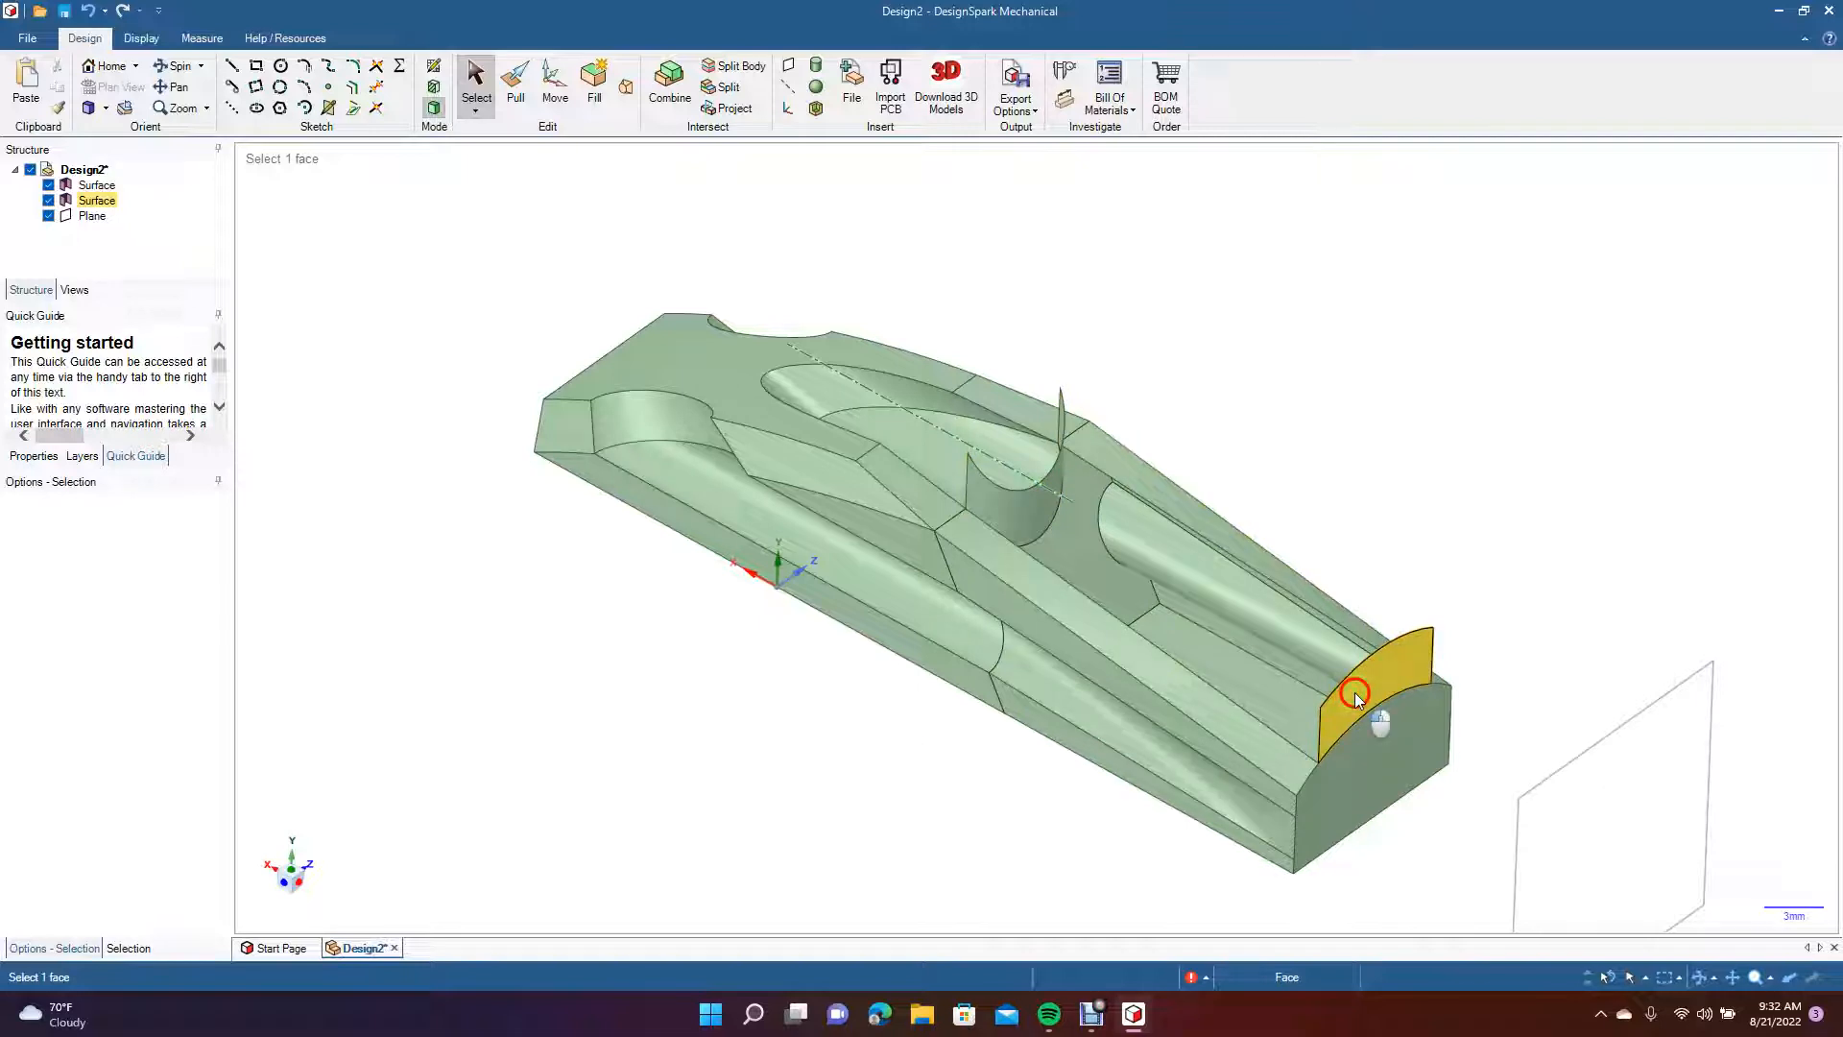
{"action": "left_click", "coordinate": [1035, 513], "text": "ctrl"}
{"action": "key", "text": "Delete"}
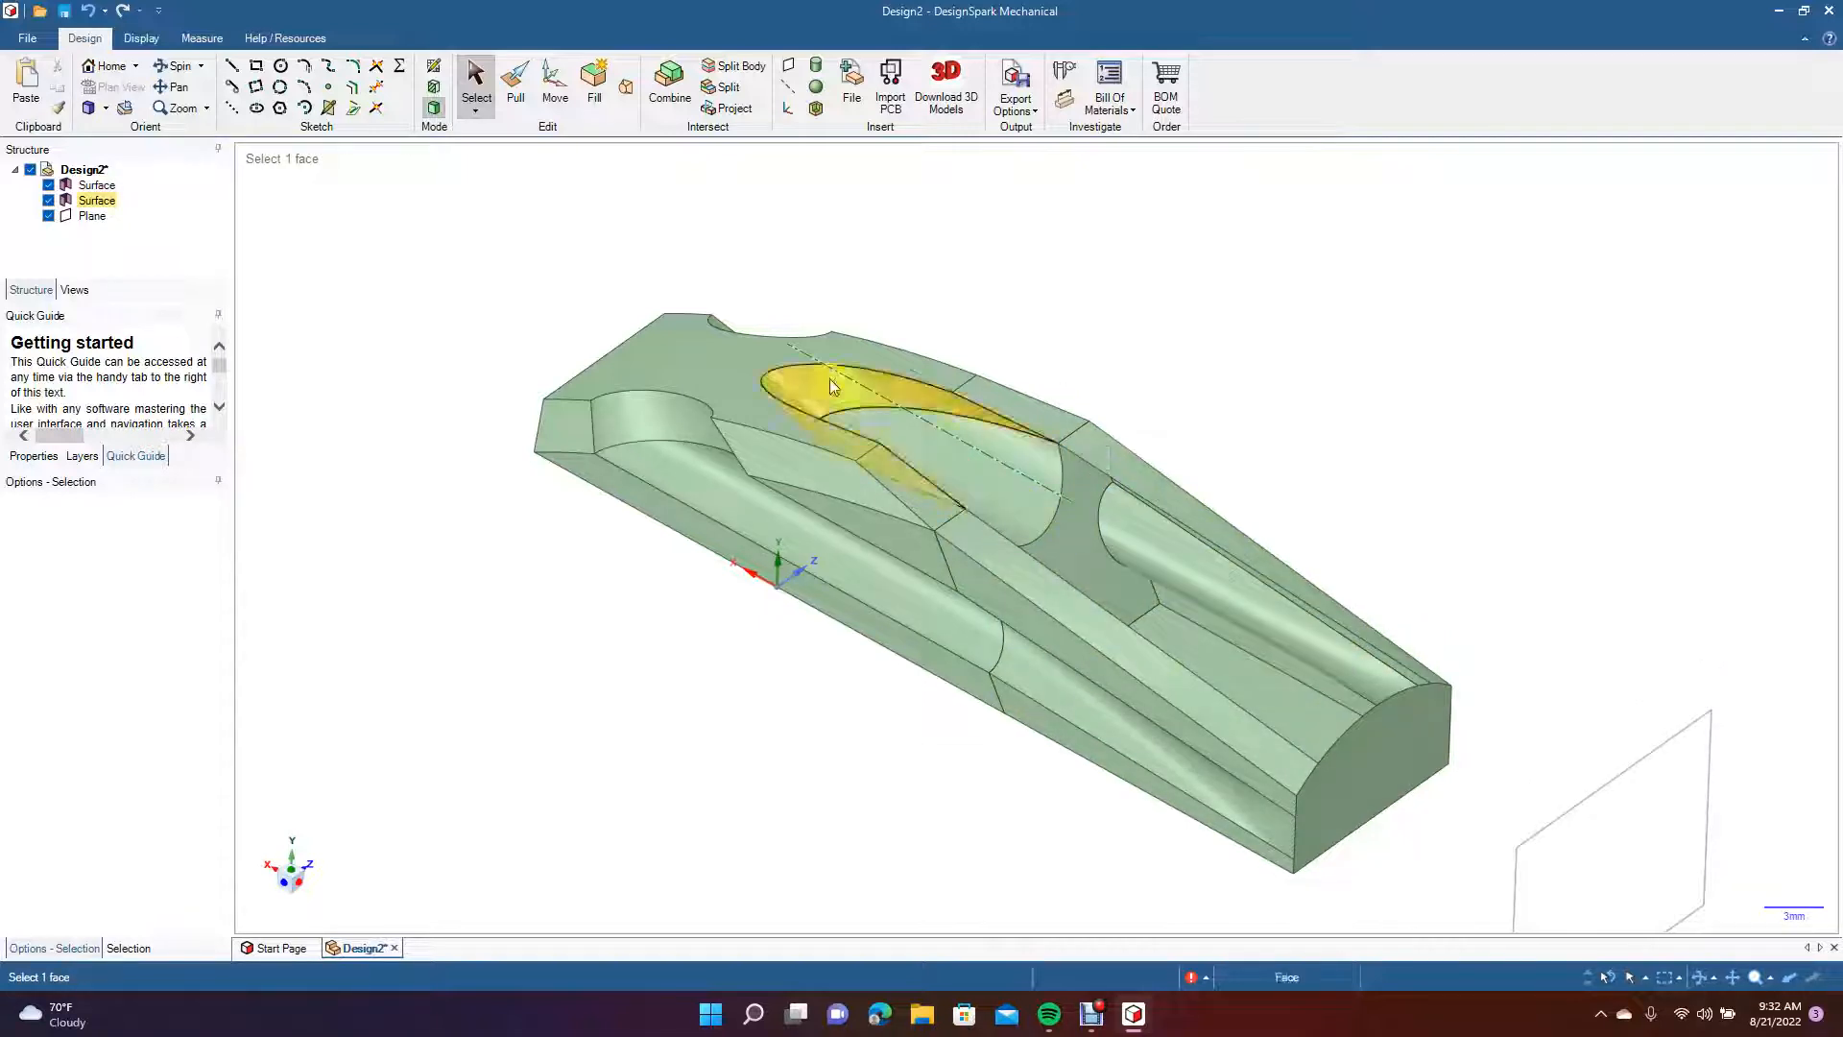
Blend the central groove's arc edge to the arched top edge of the rear end face to close the top opening.
{"action": "left_click_drag", "start_coordinate": [377, 320], "coordinate": [353, 371]}
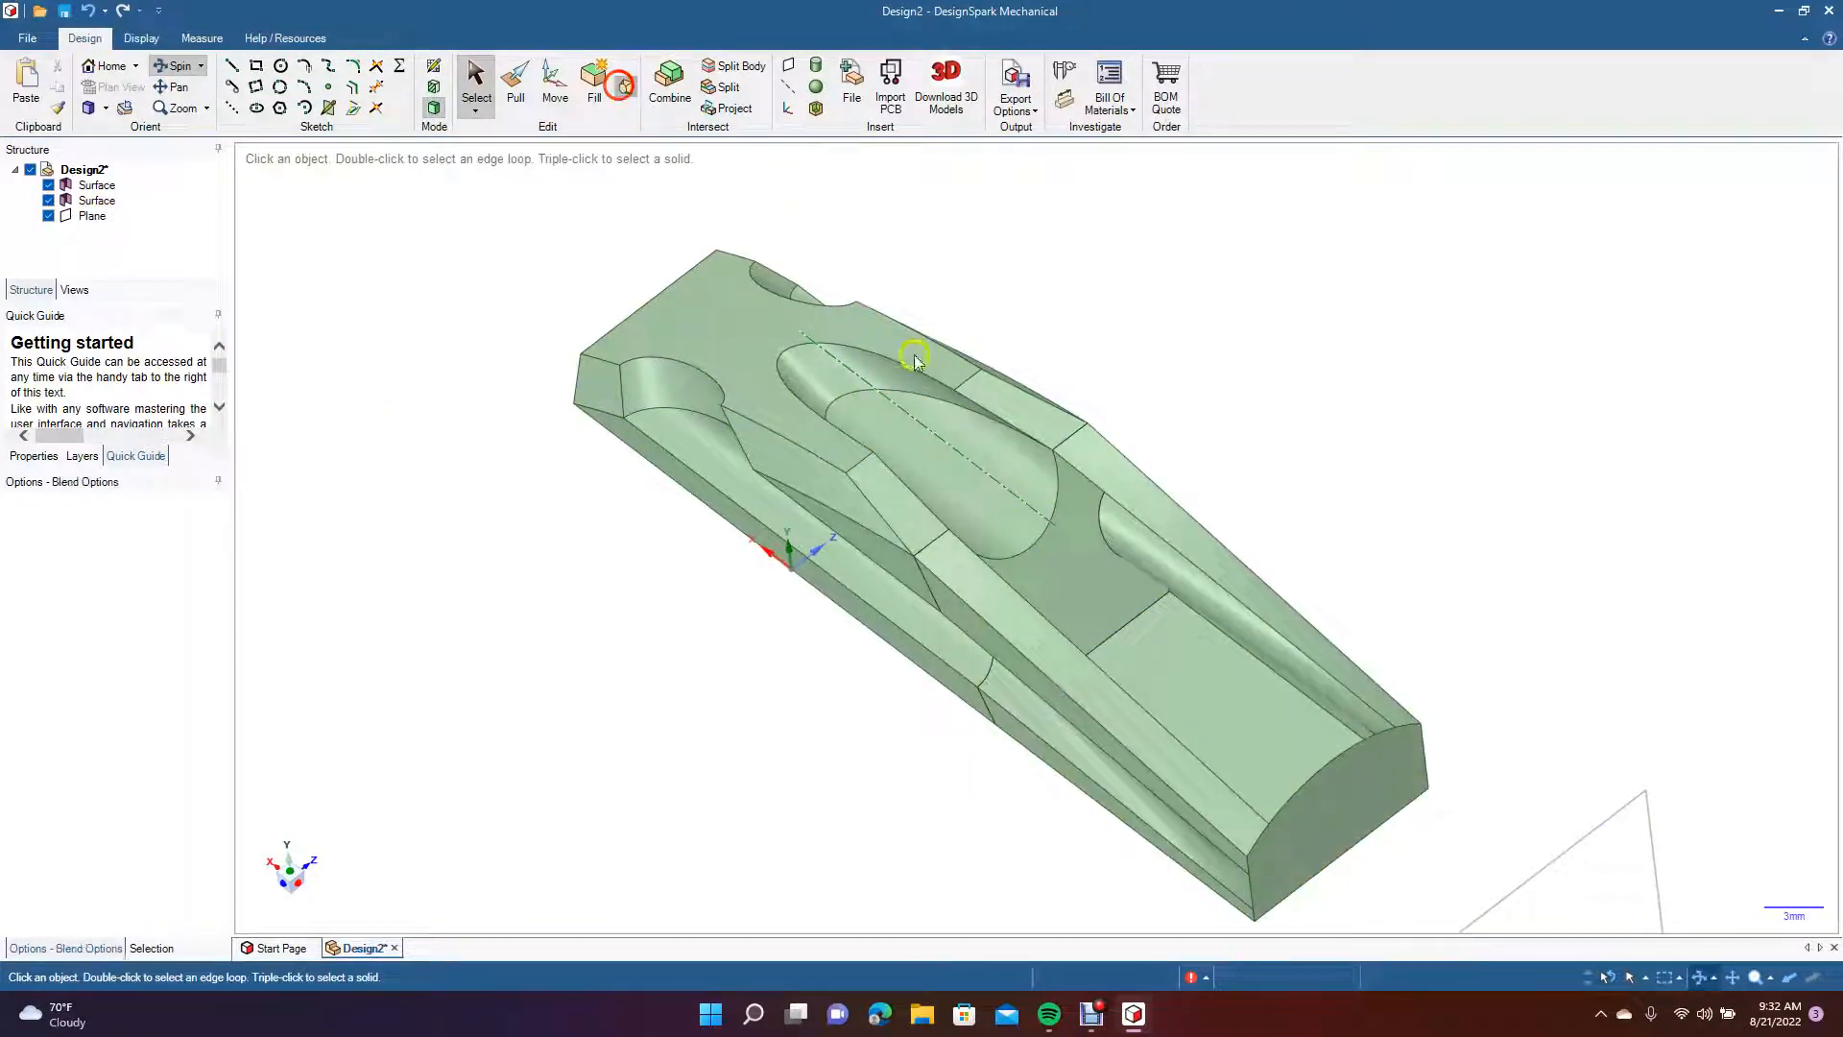
{"action": "left_click", "coordinate": [1056, 505]}
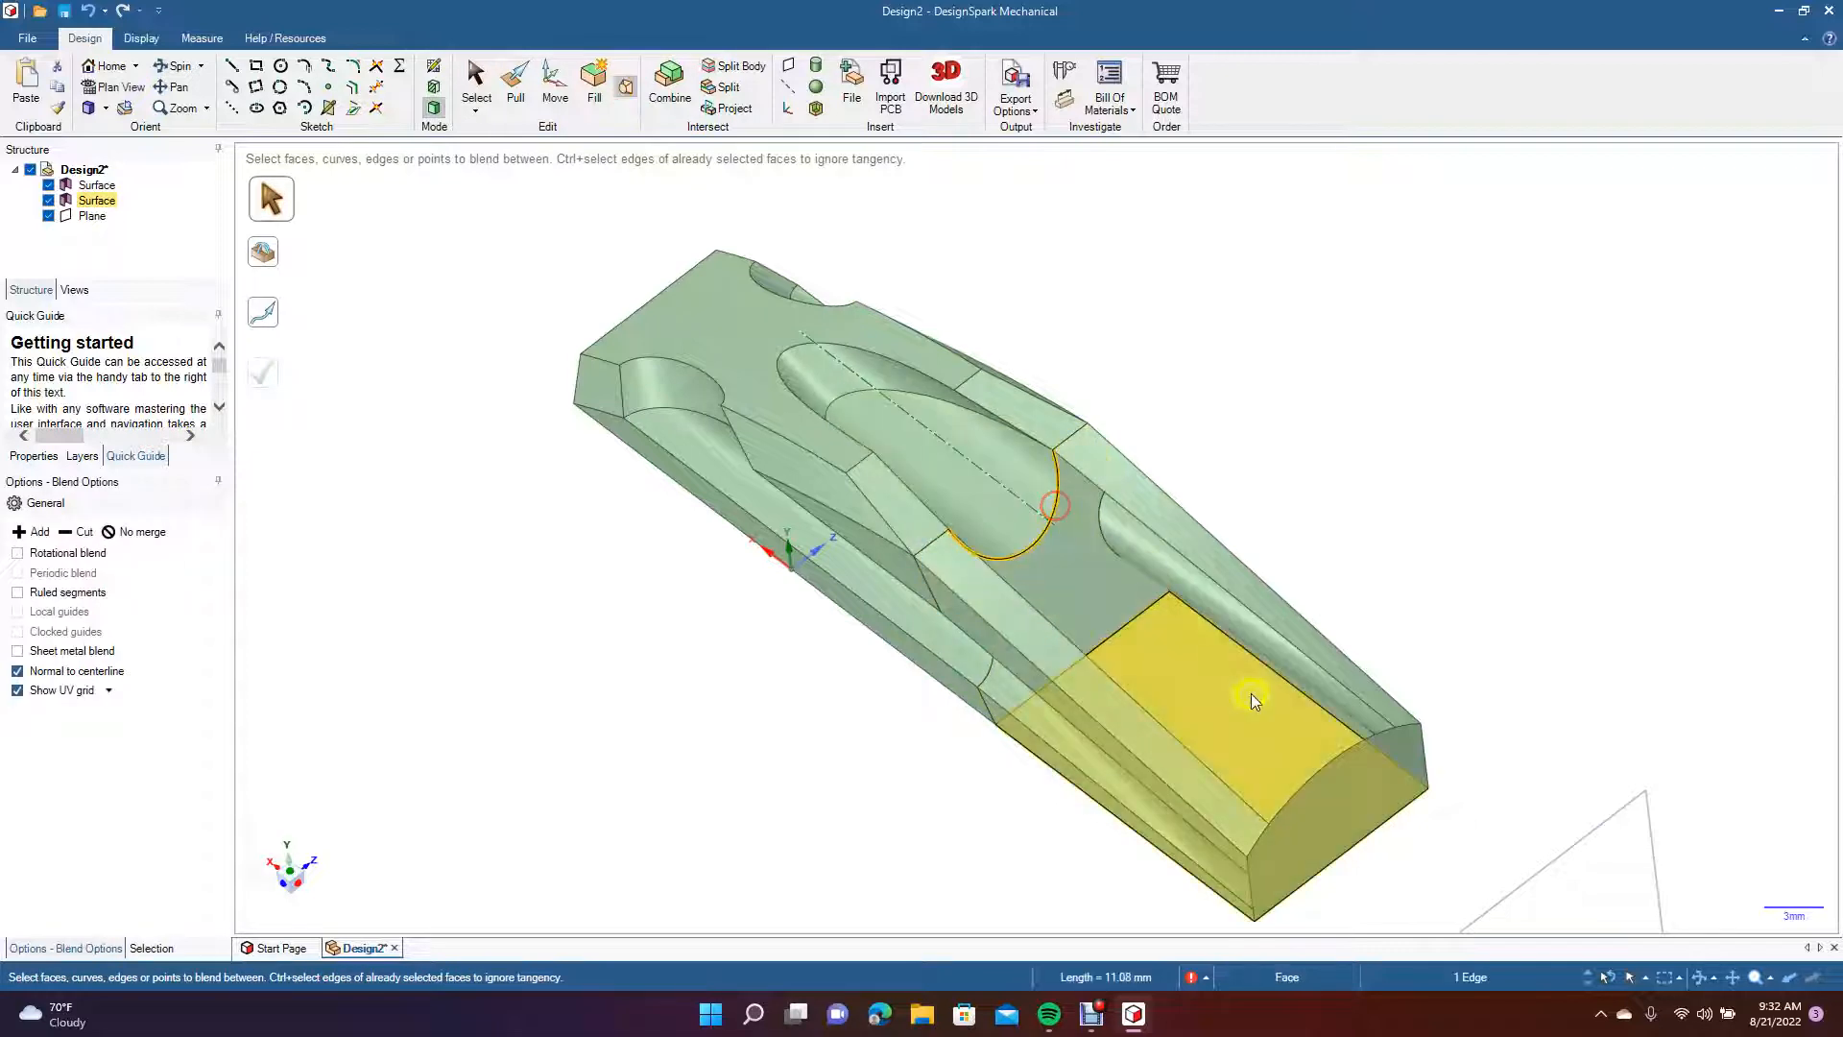
{"action": "left_click", "coordinate": [1318, 775]}
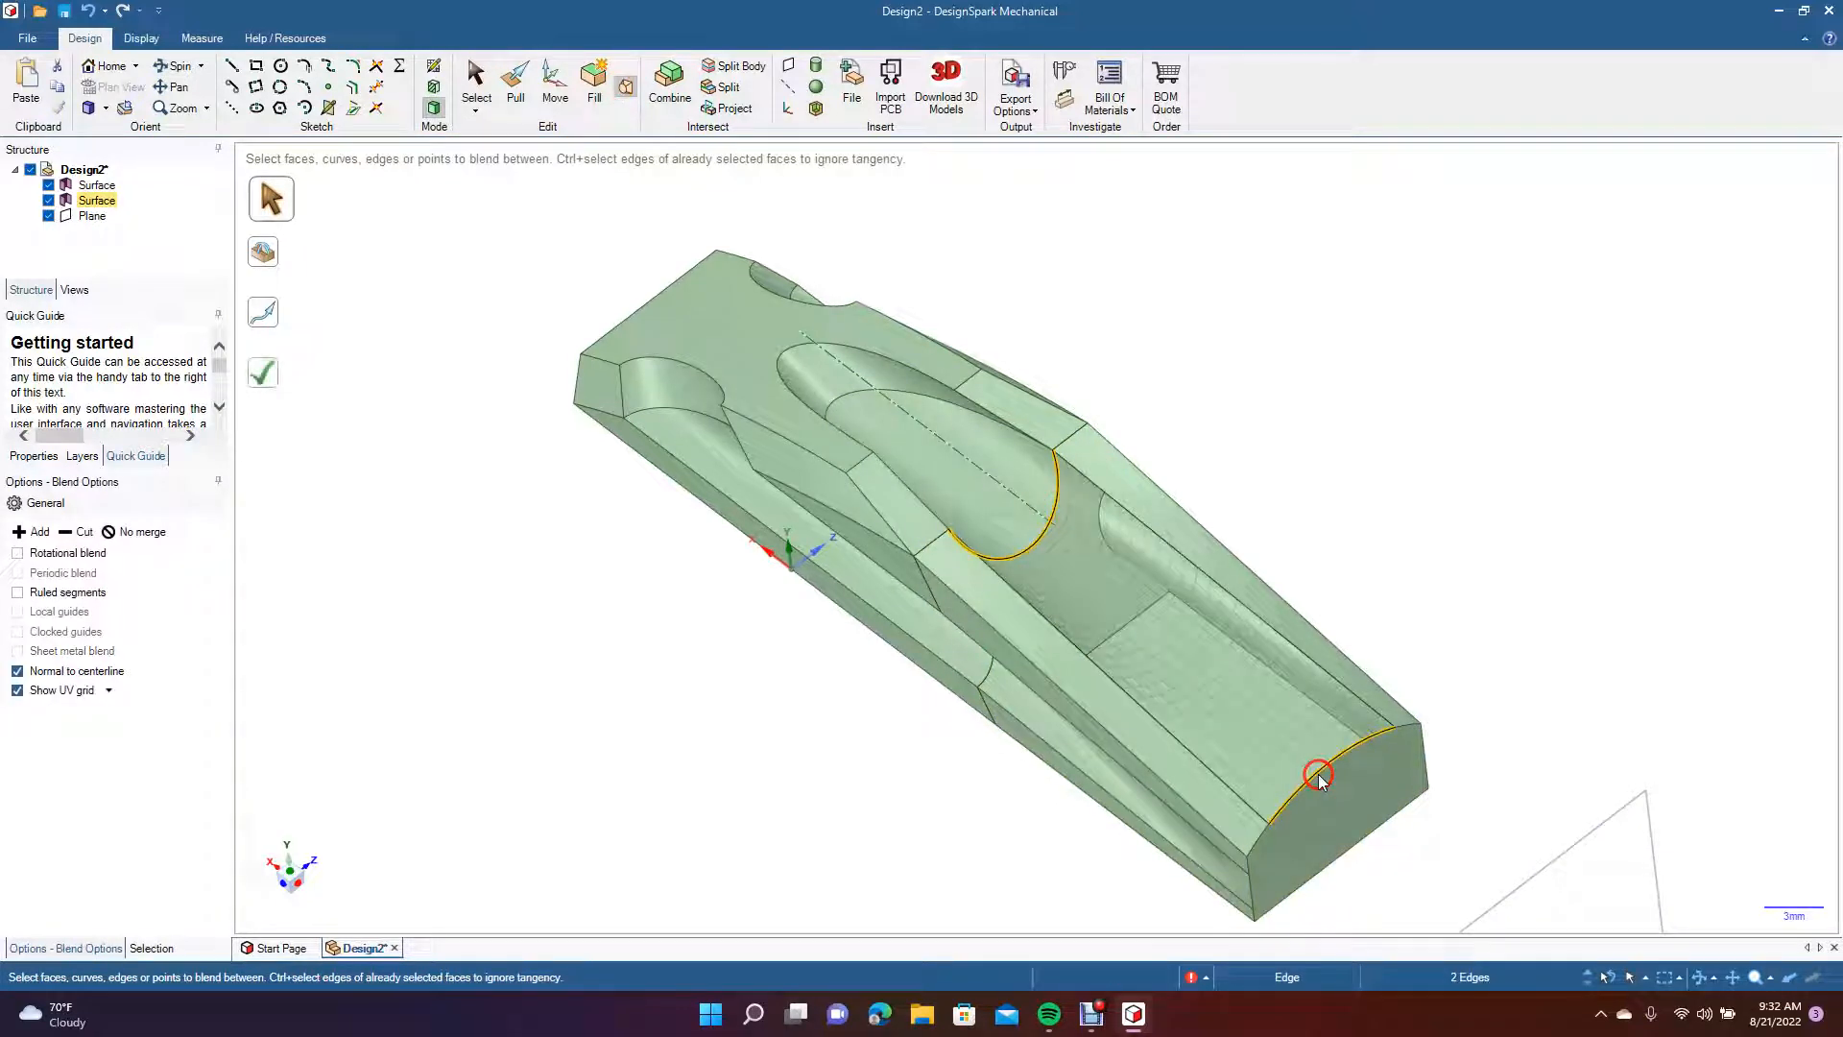
{"action": "left_click", "coordinate": [266, 380]}
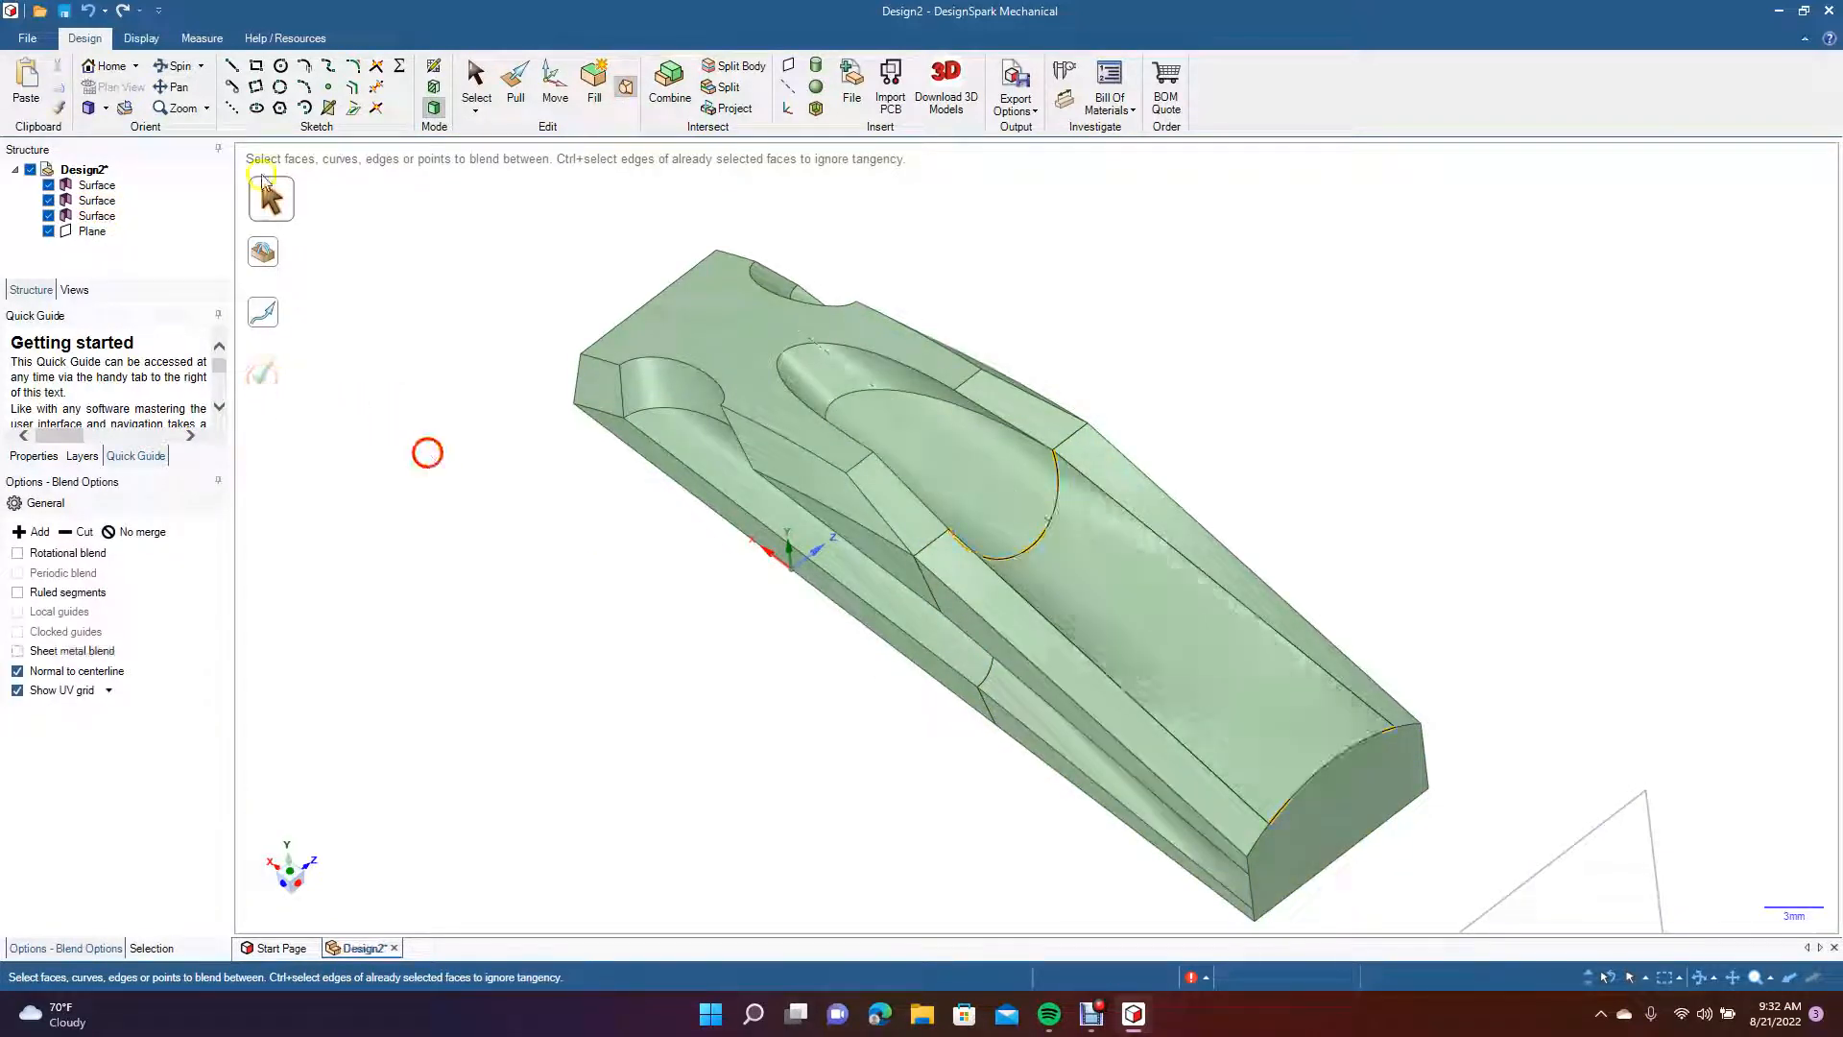
{"action": "left_click_drag", "start_coordinate": [511, 507], "coordinate": [909, 341]}
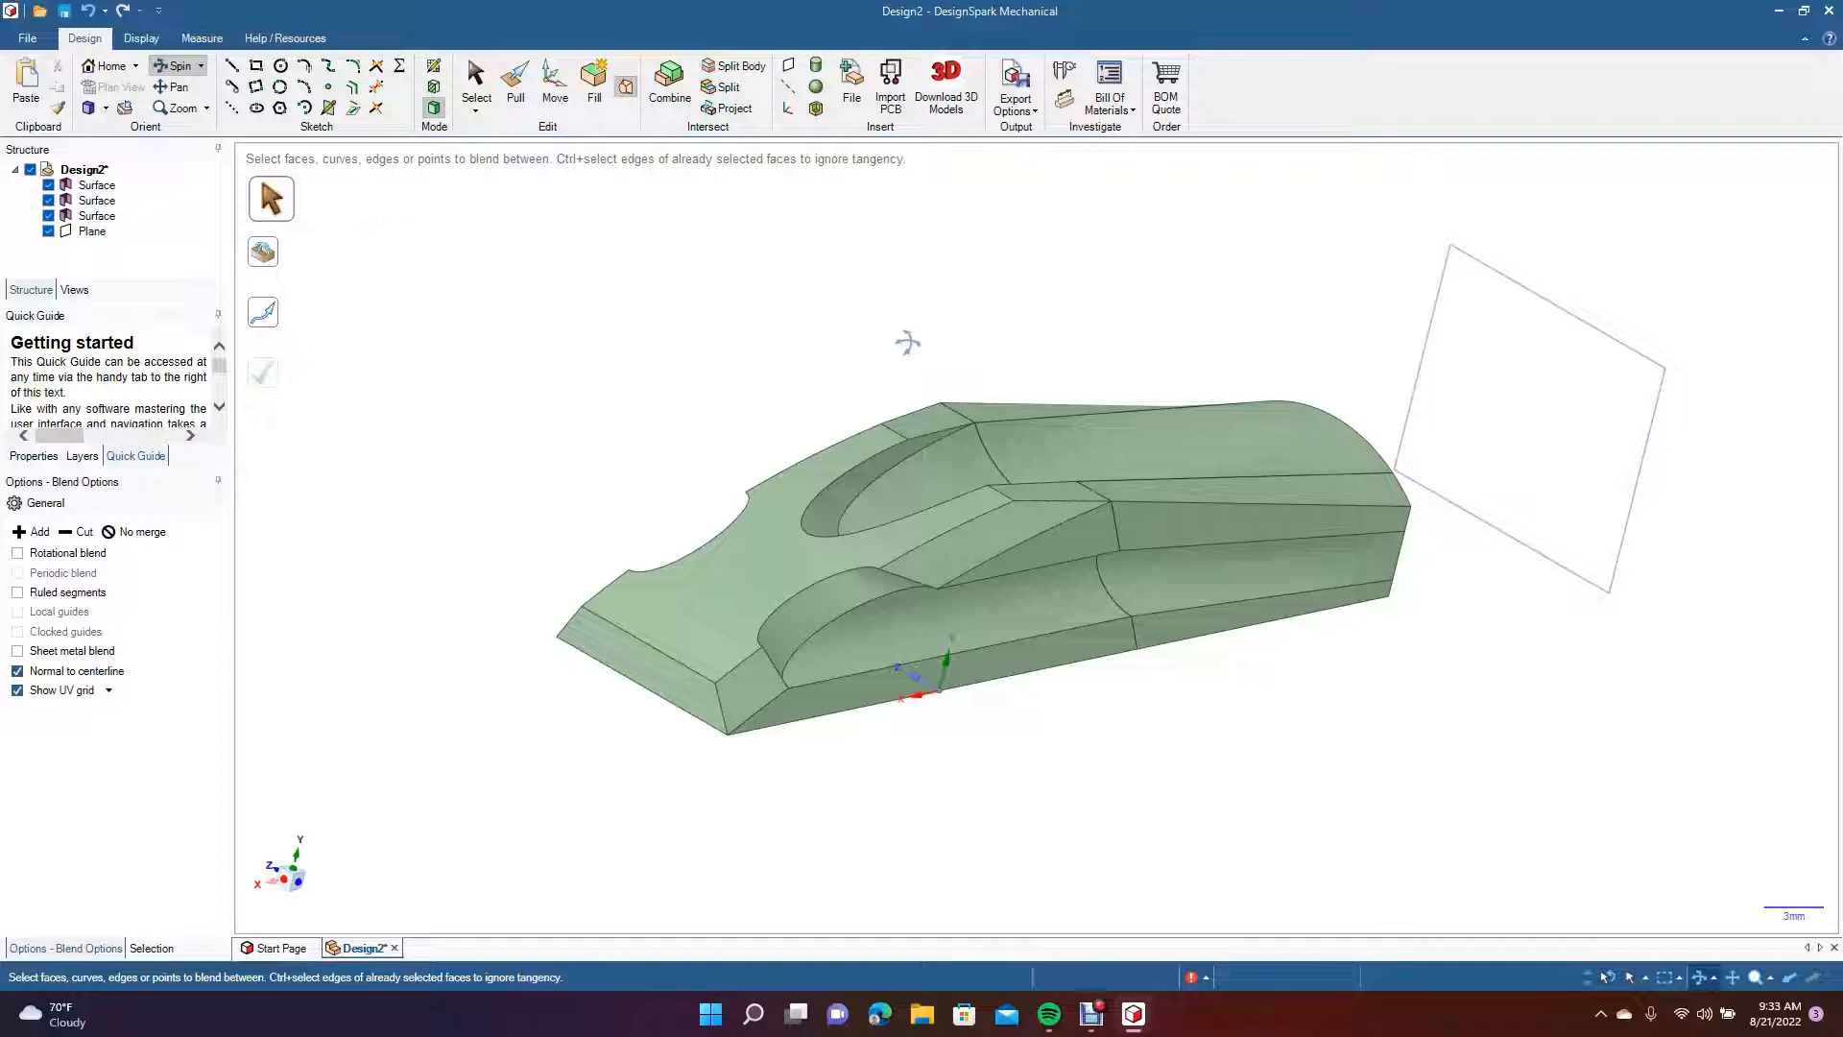
{"action": "mouse_move", "coordinate": [755, 355]}
{"action": "left_mouse_down"}
{"action": "mouse_move", "coordinate": [883, 412]}
{"action": "mouse_move", "coordinate": [746, 383]}
{"action": "left_mouse_up"}
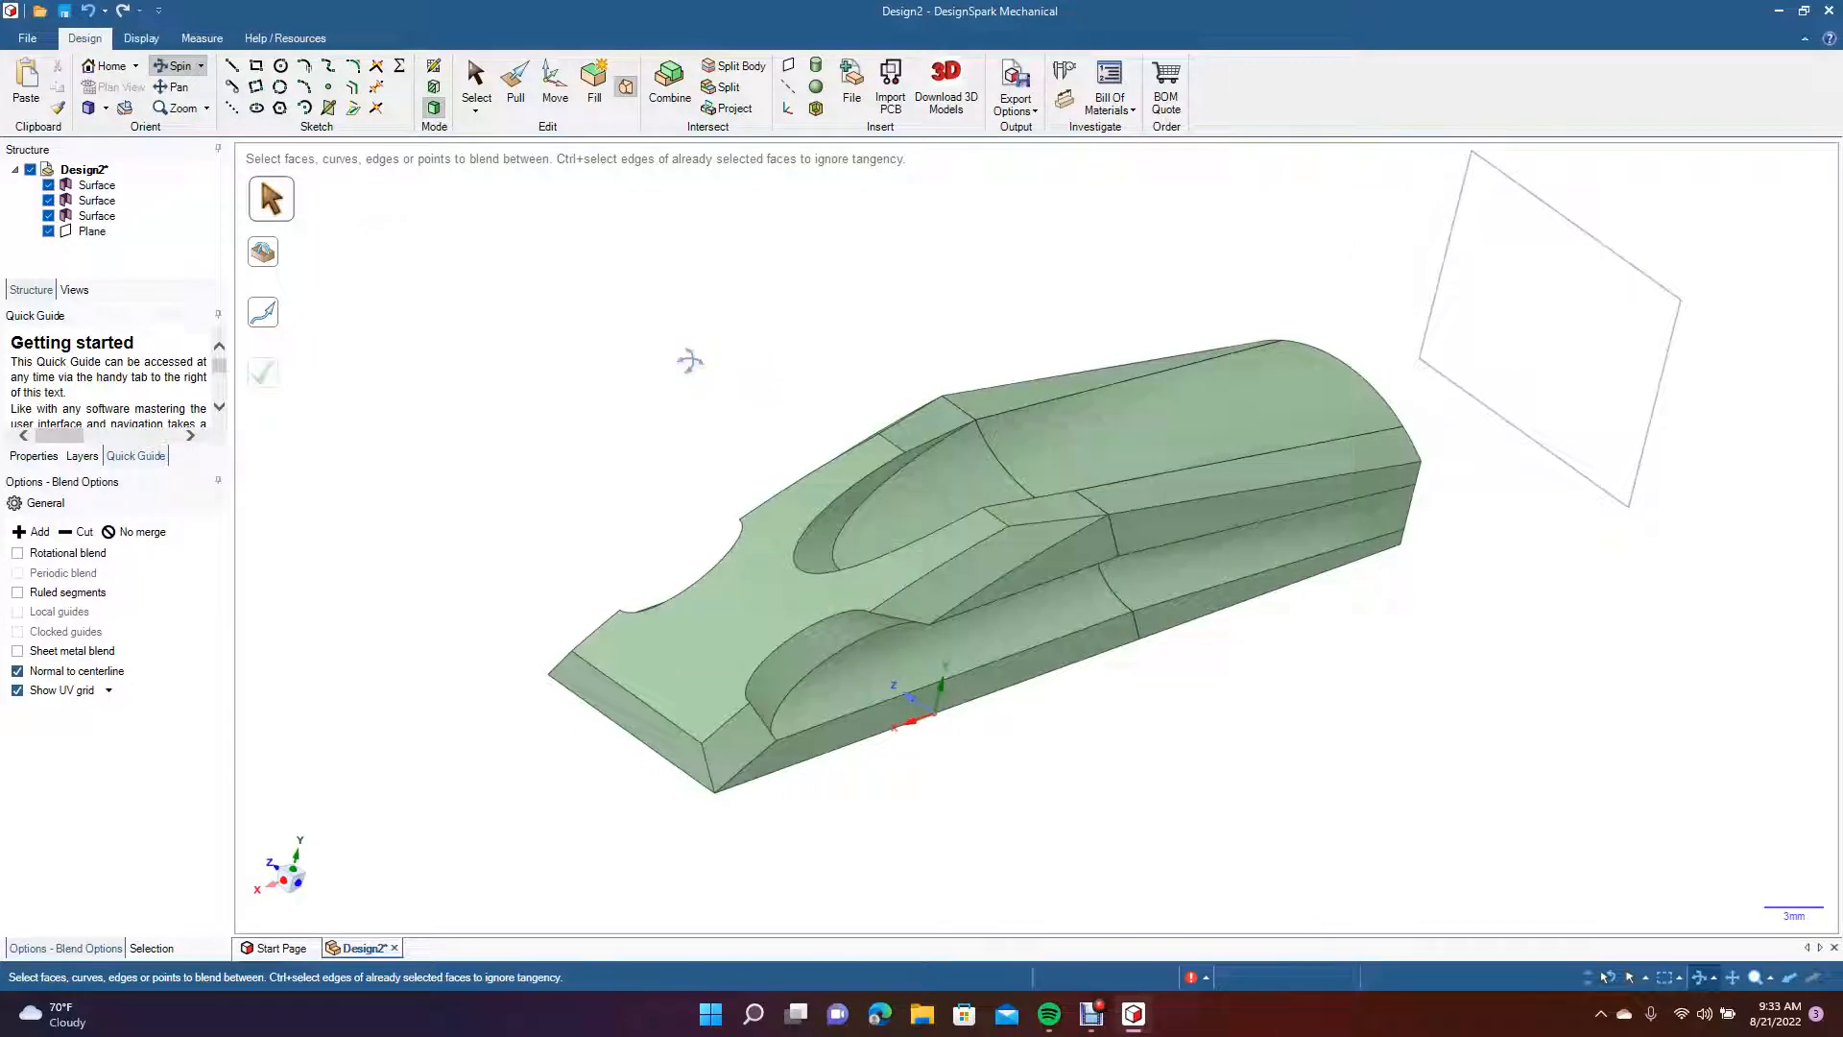
{"action": "left_click_drag", "start_coordinate": [1111, 783], "coordinate": [1111, 782]}
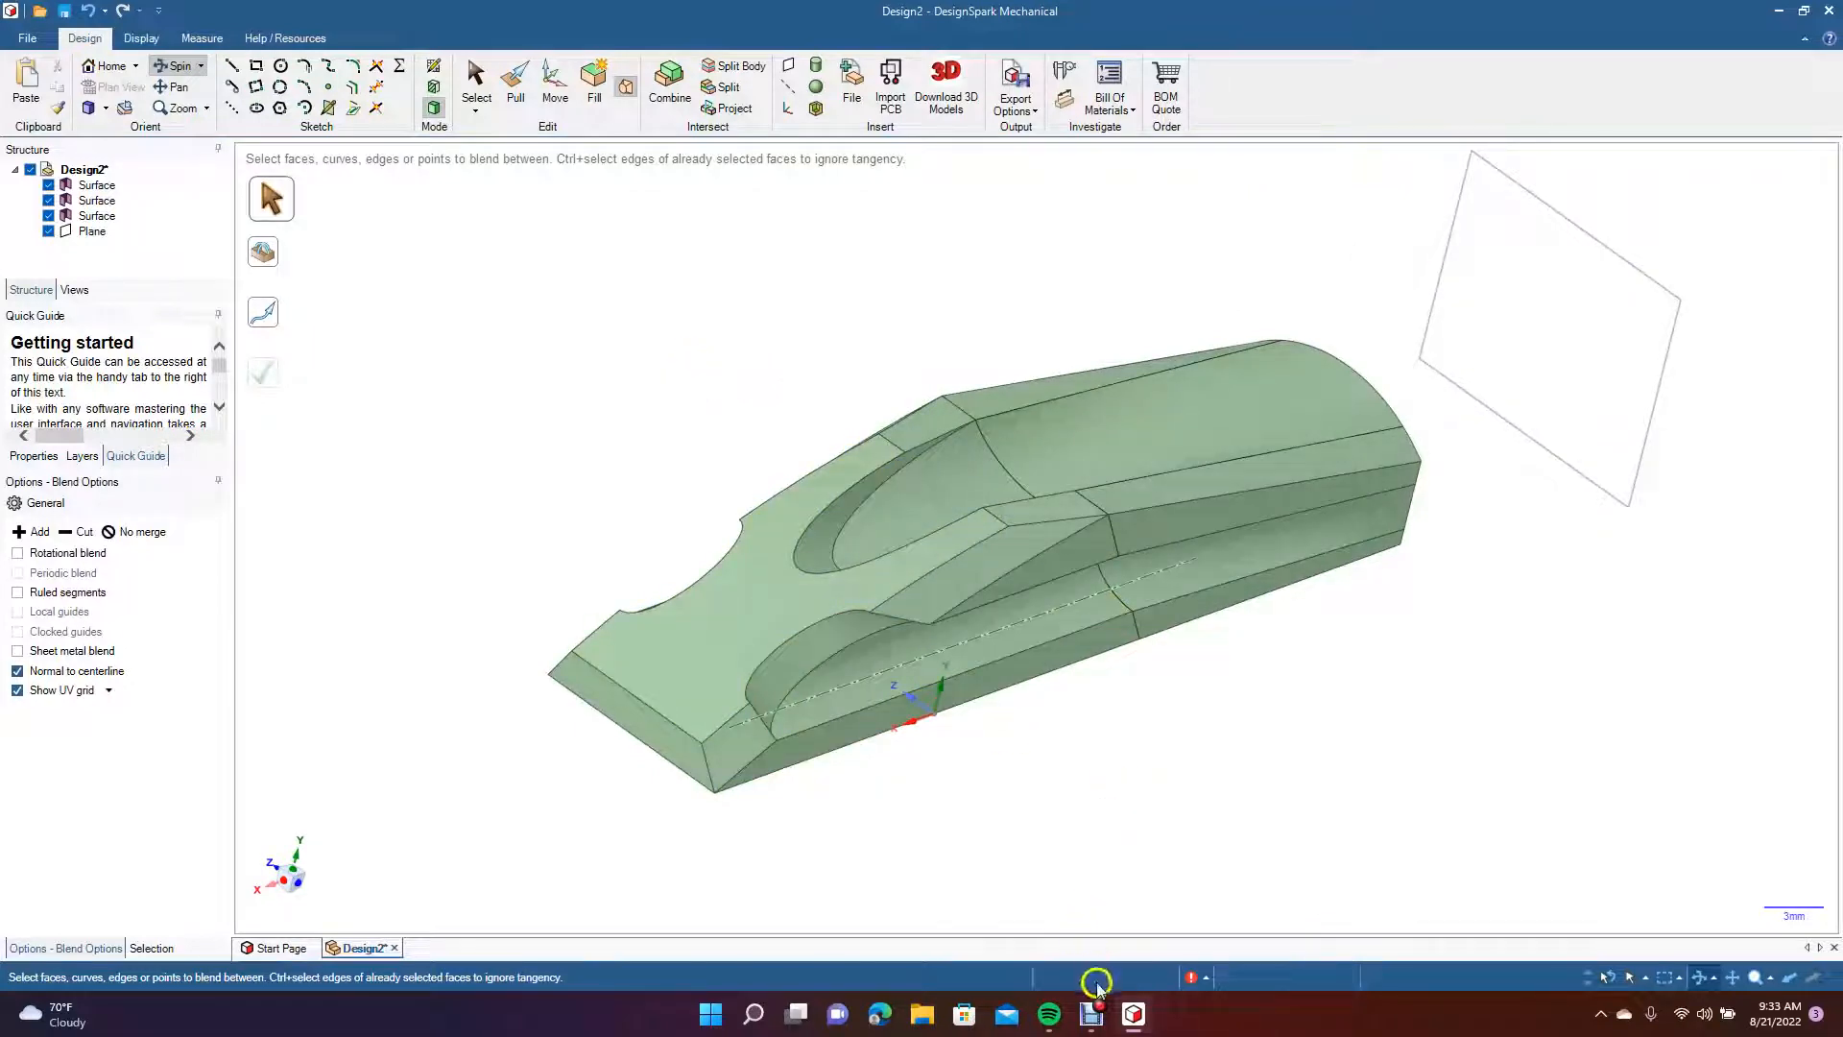